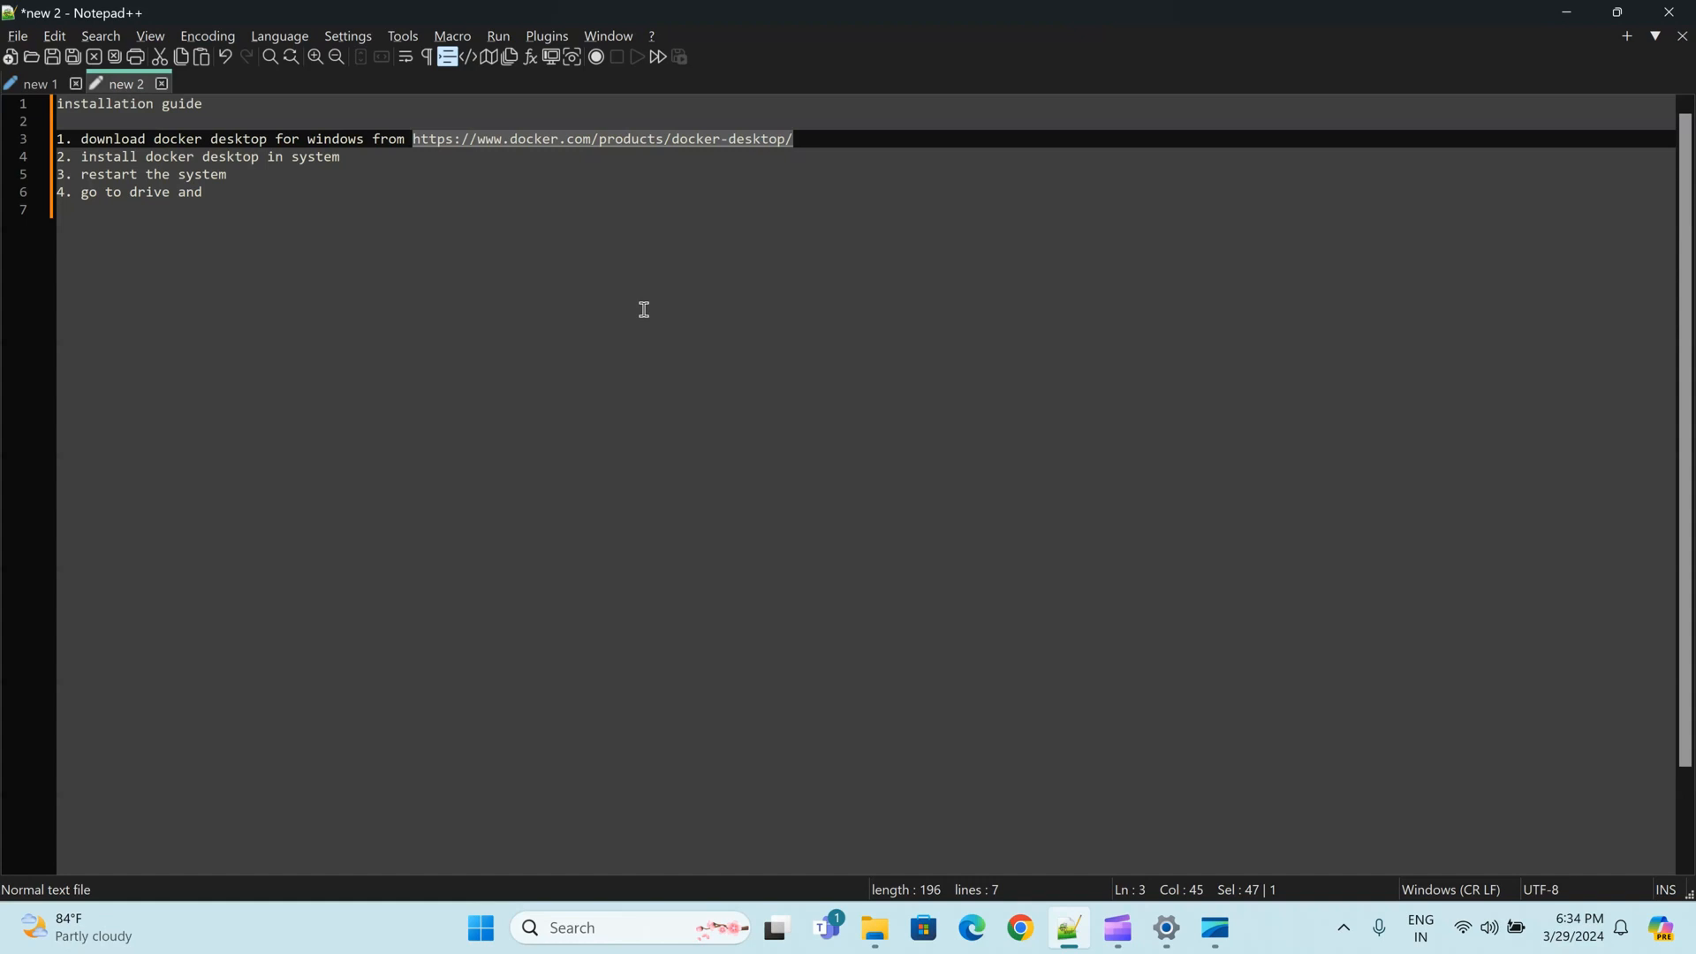
Open the docker-desktop link from the installation guide in the browser and copy the page's address
left_click(643, 309)
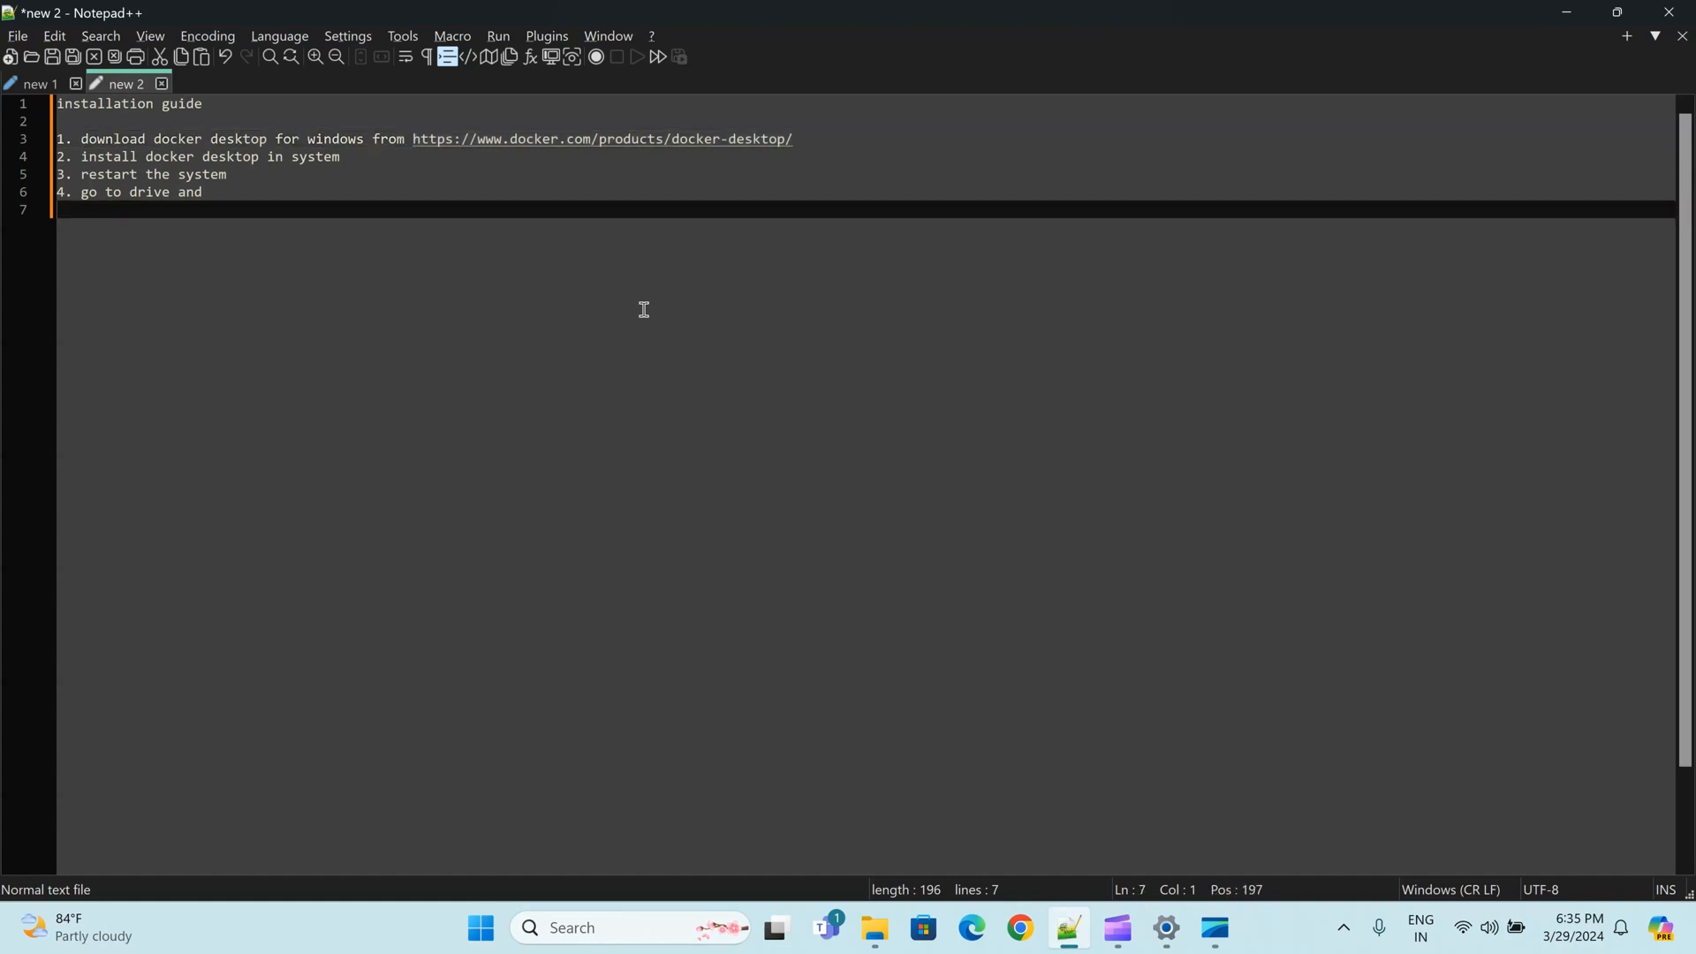
left_click(636, 141)
double_click(636, 142)
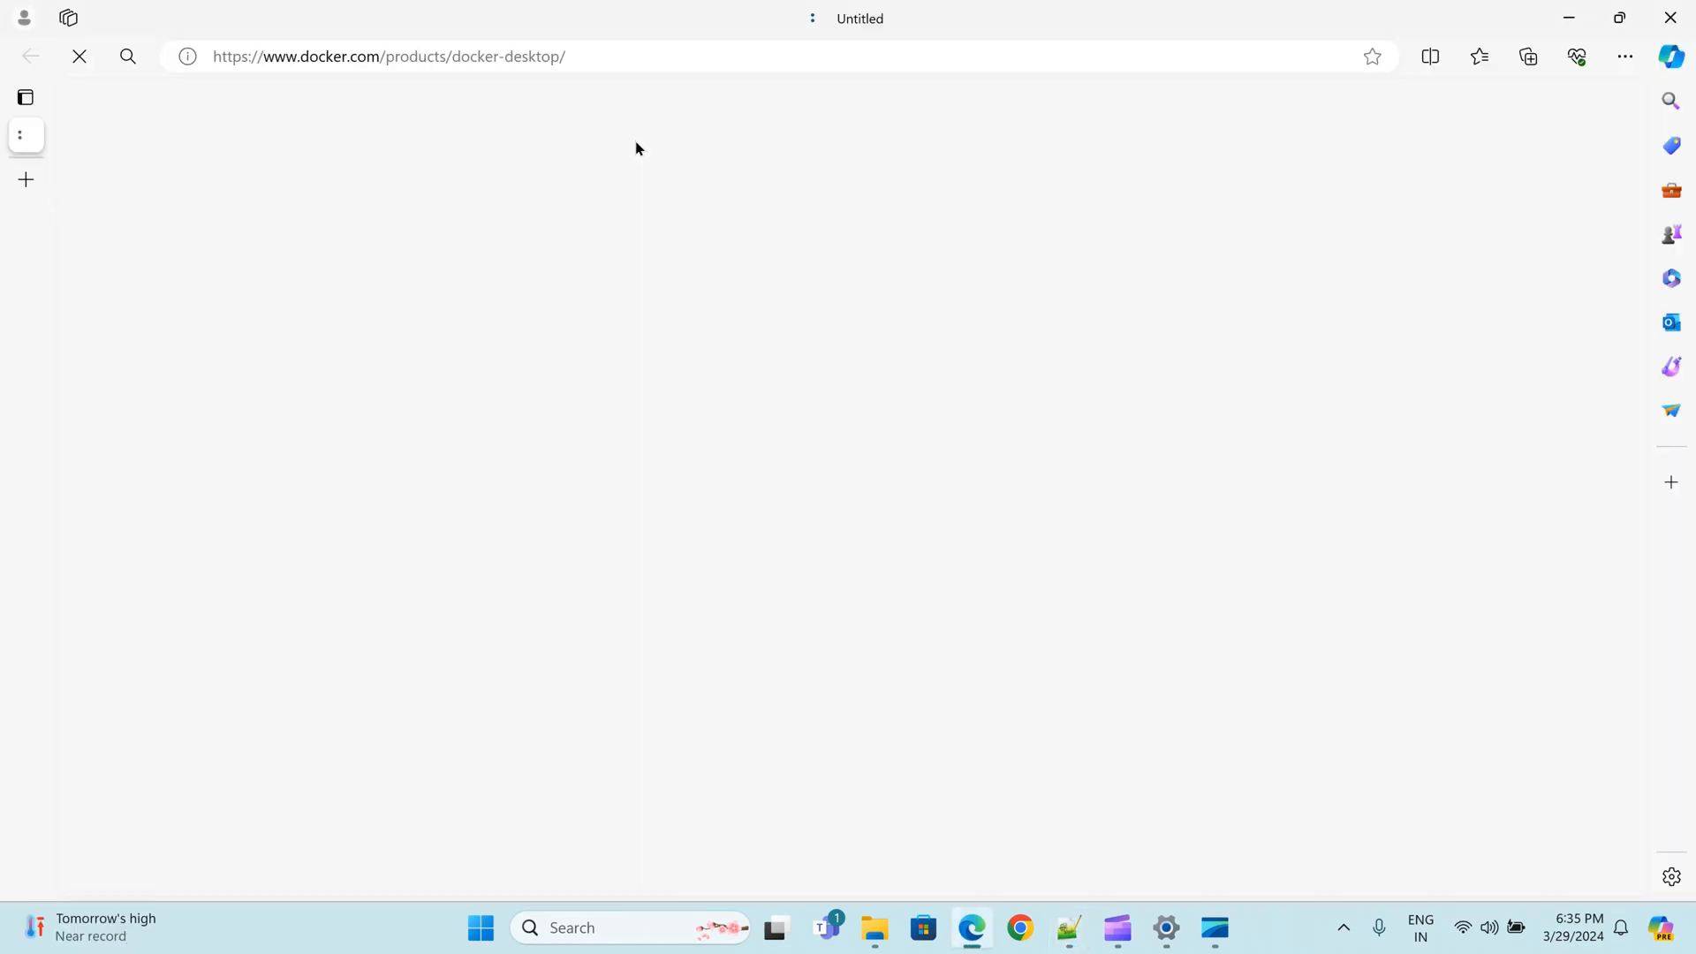
left_click(579, 56)
key("ctrl+c")
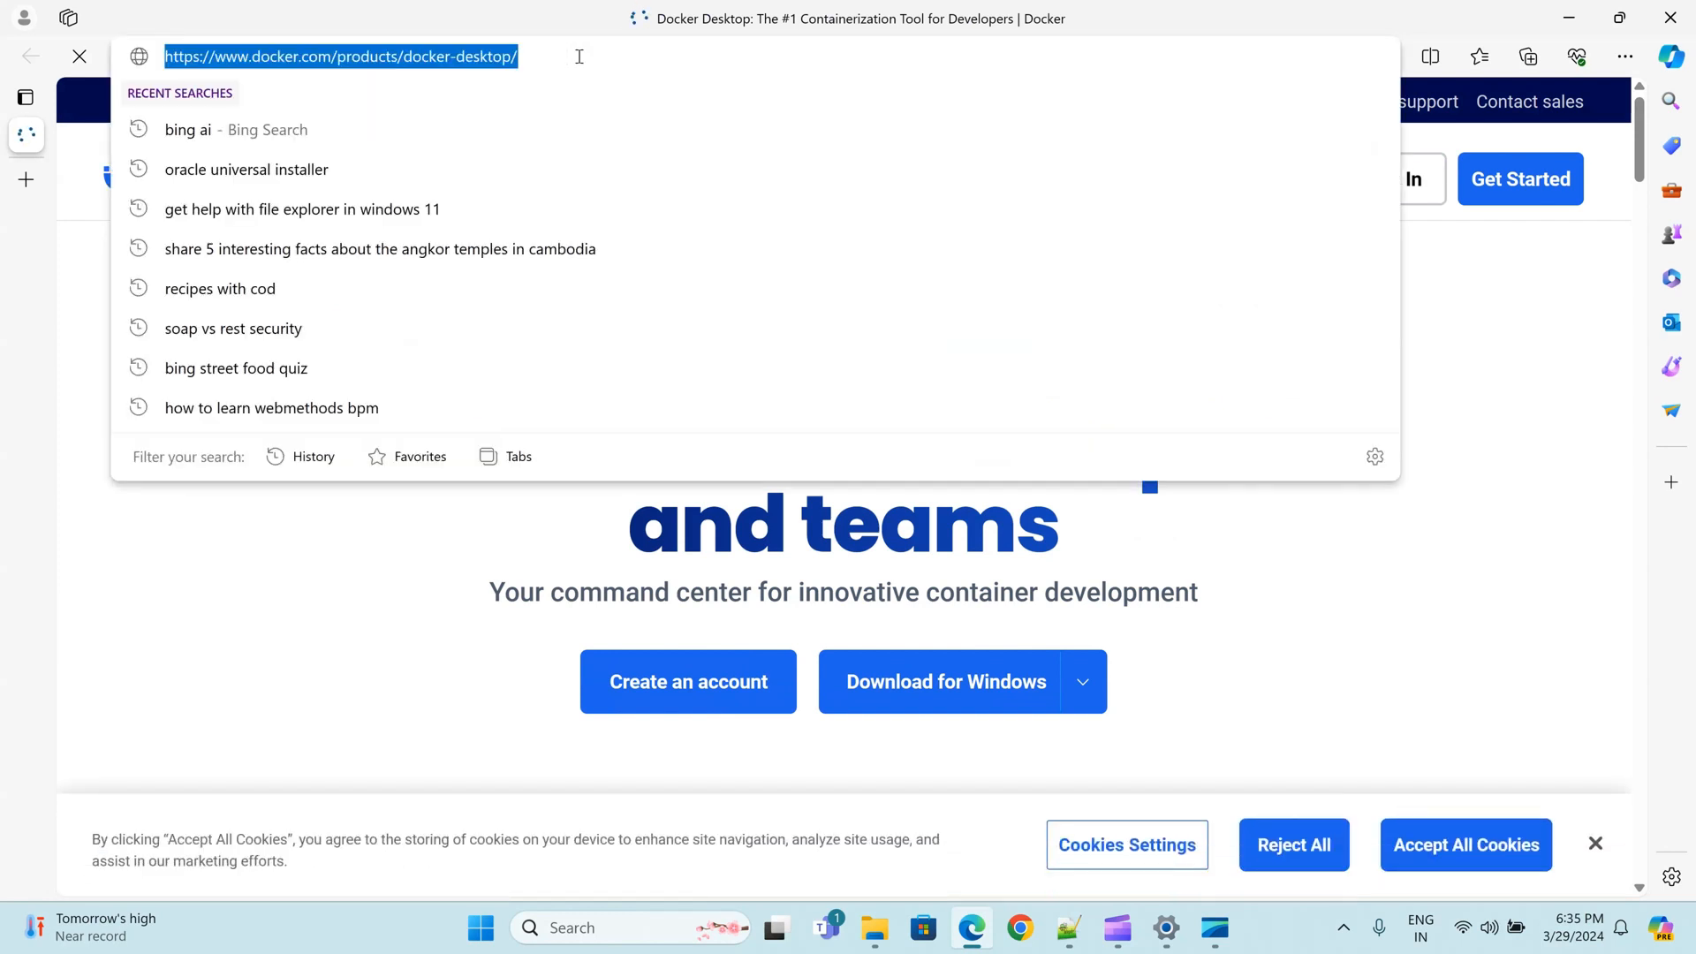
Download Docker Desktop for Windows and run the Docker Desktop Installer from the Downloads folder
left_click(1382, 662)
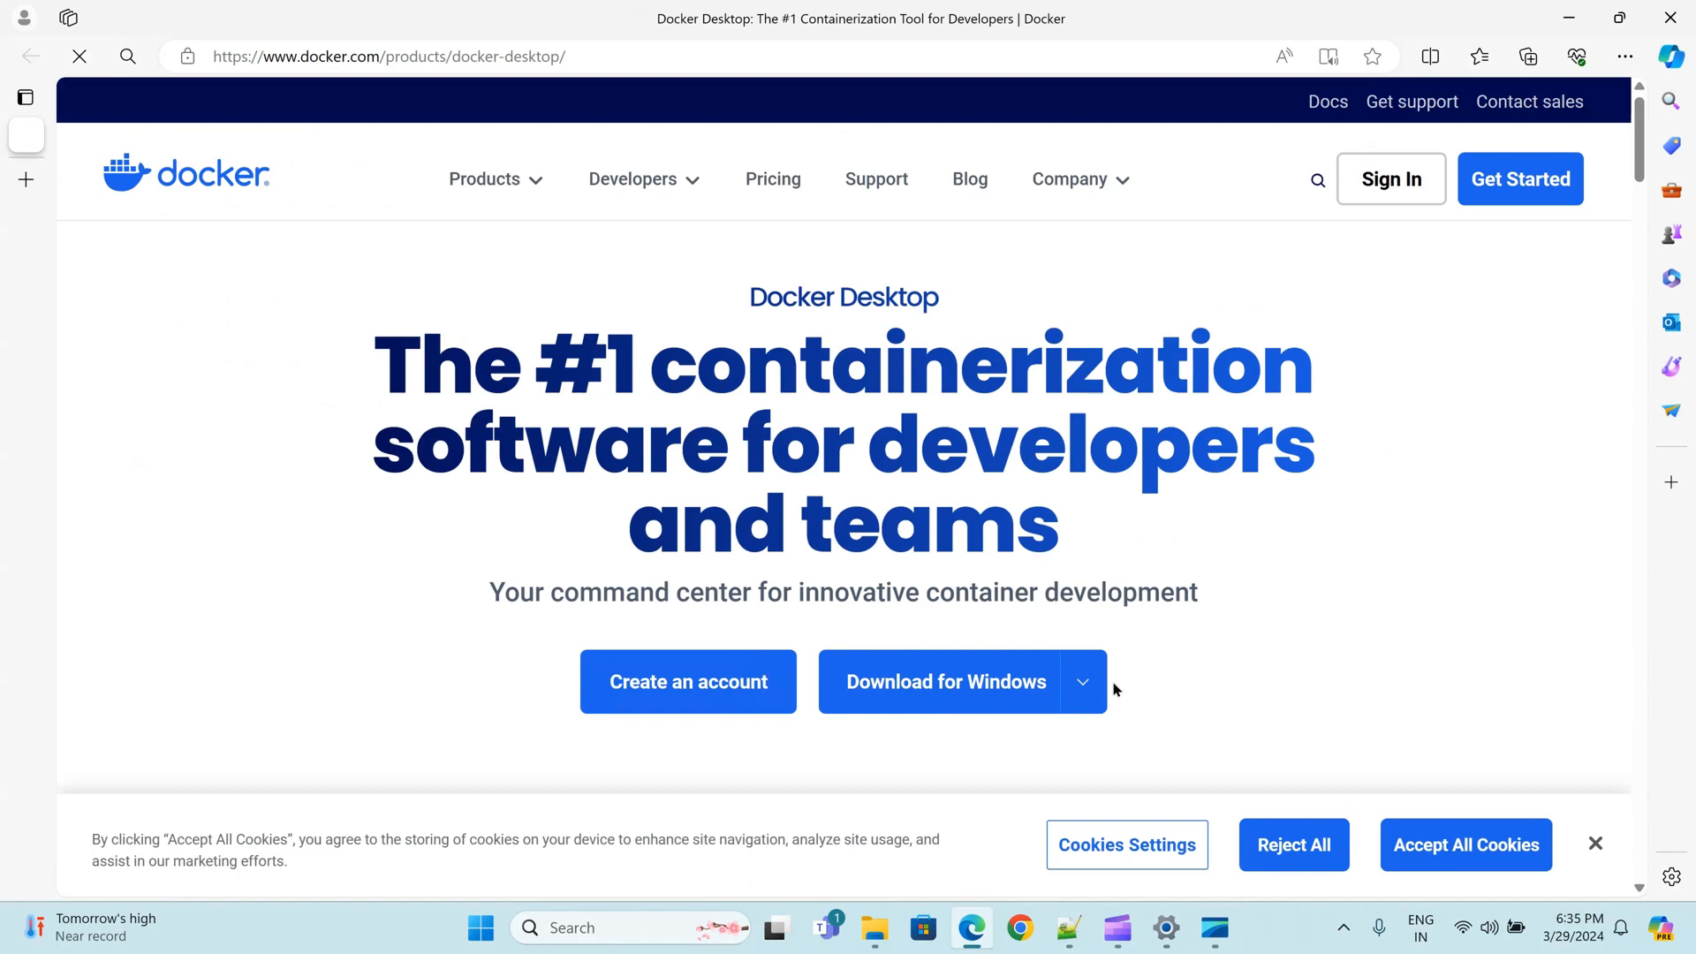
left_click(1085, 692)
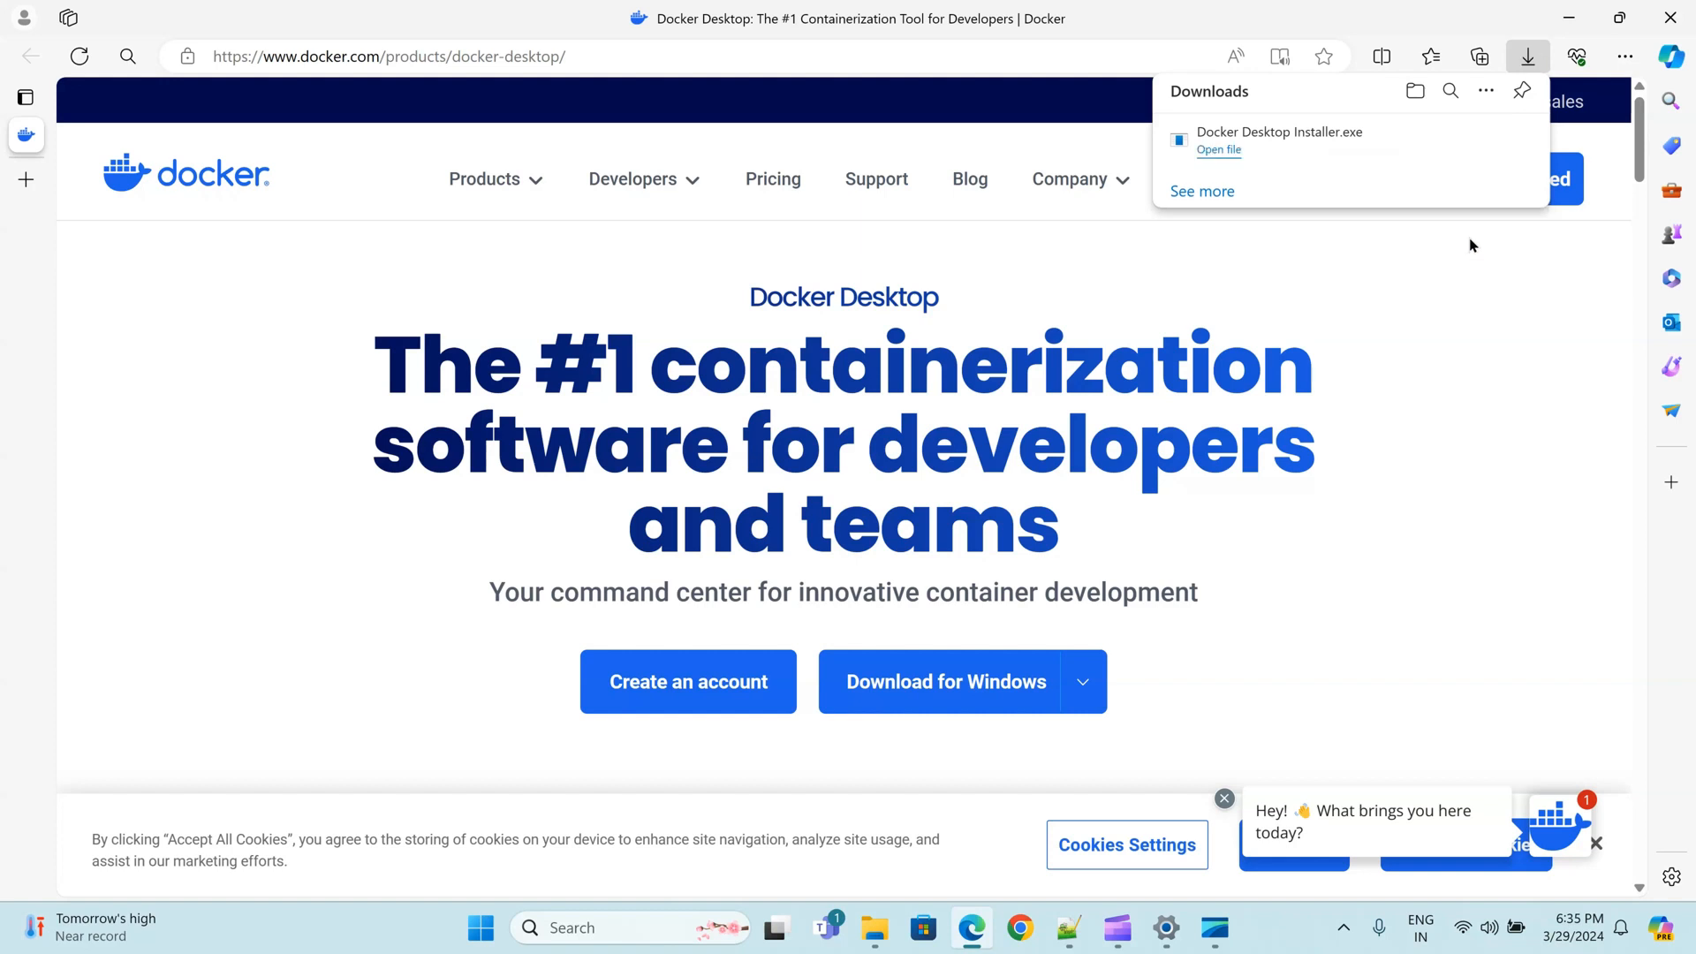
left_click(1426, 94)
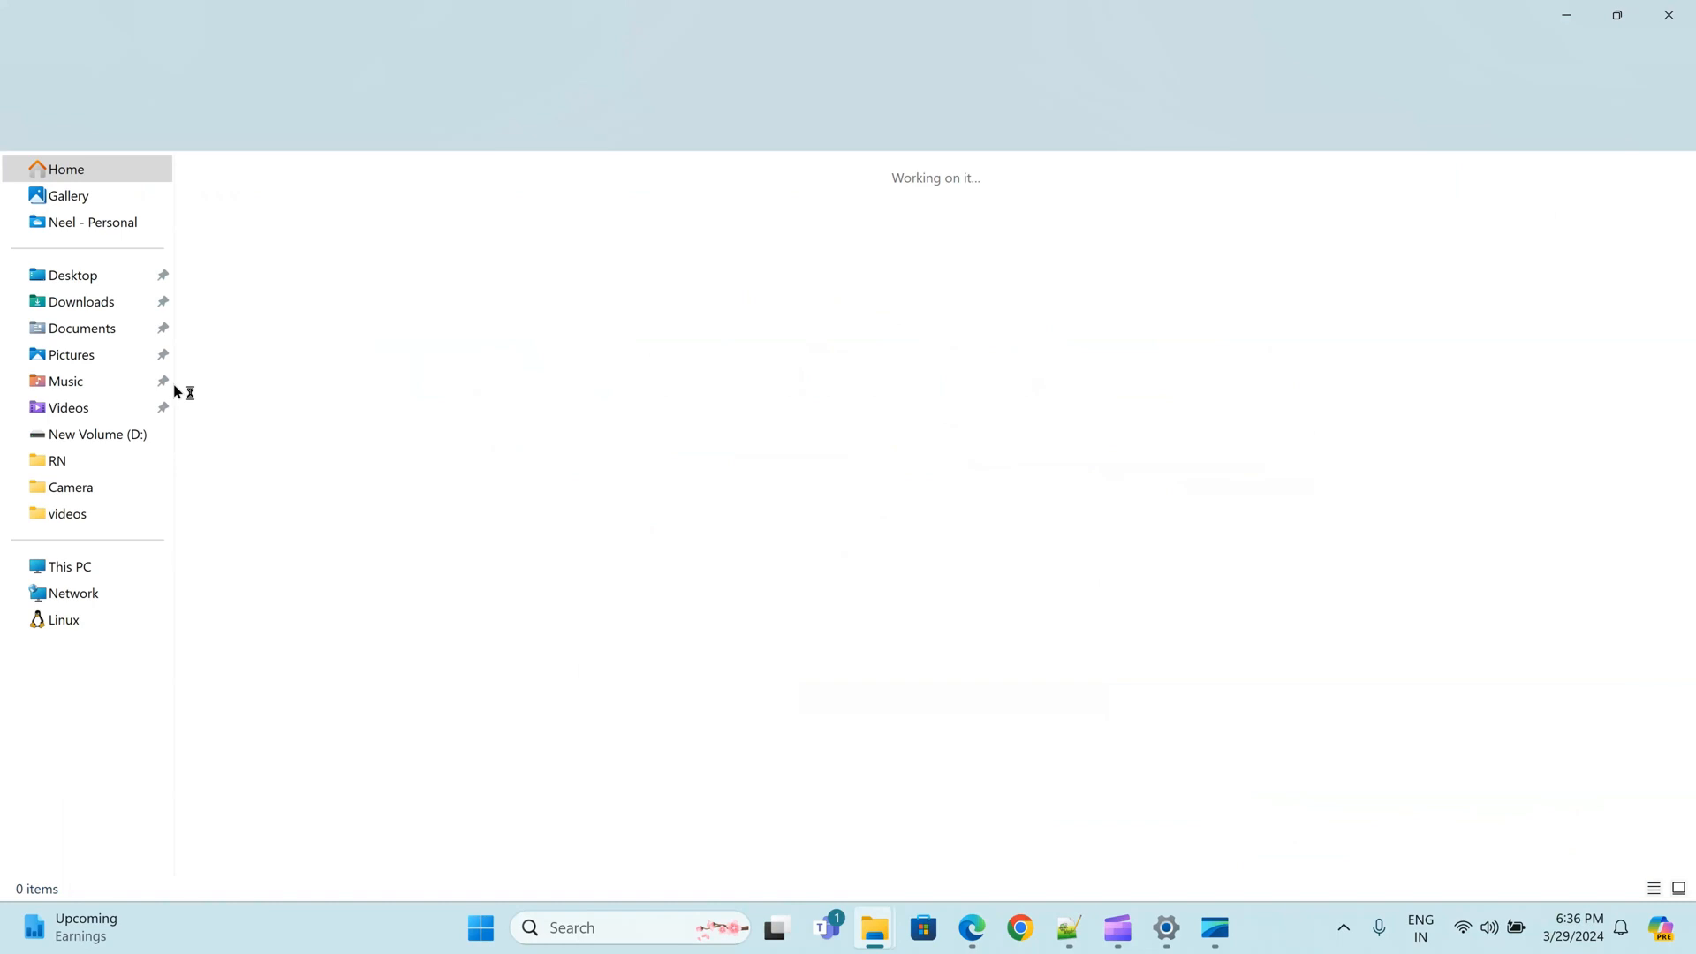
left_click(83, 308)
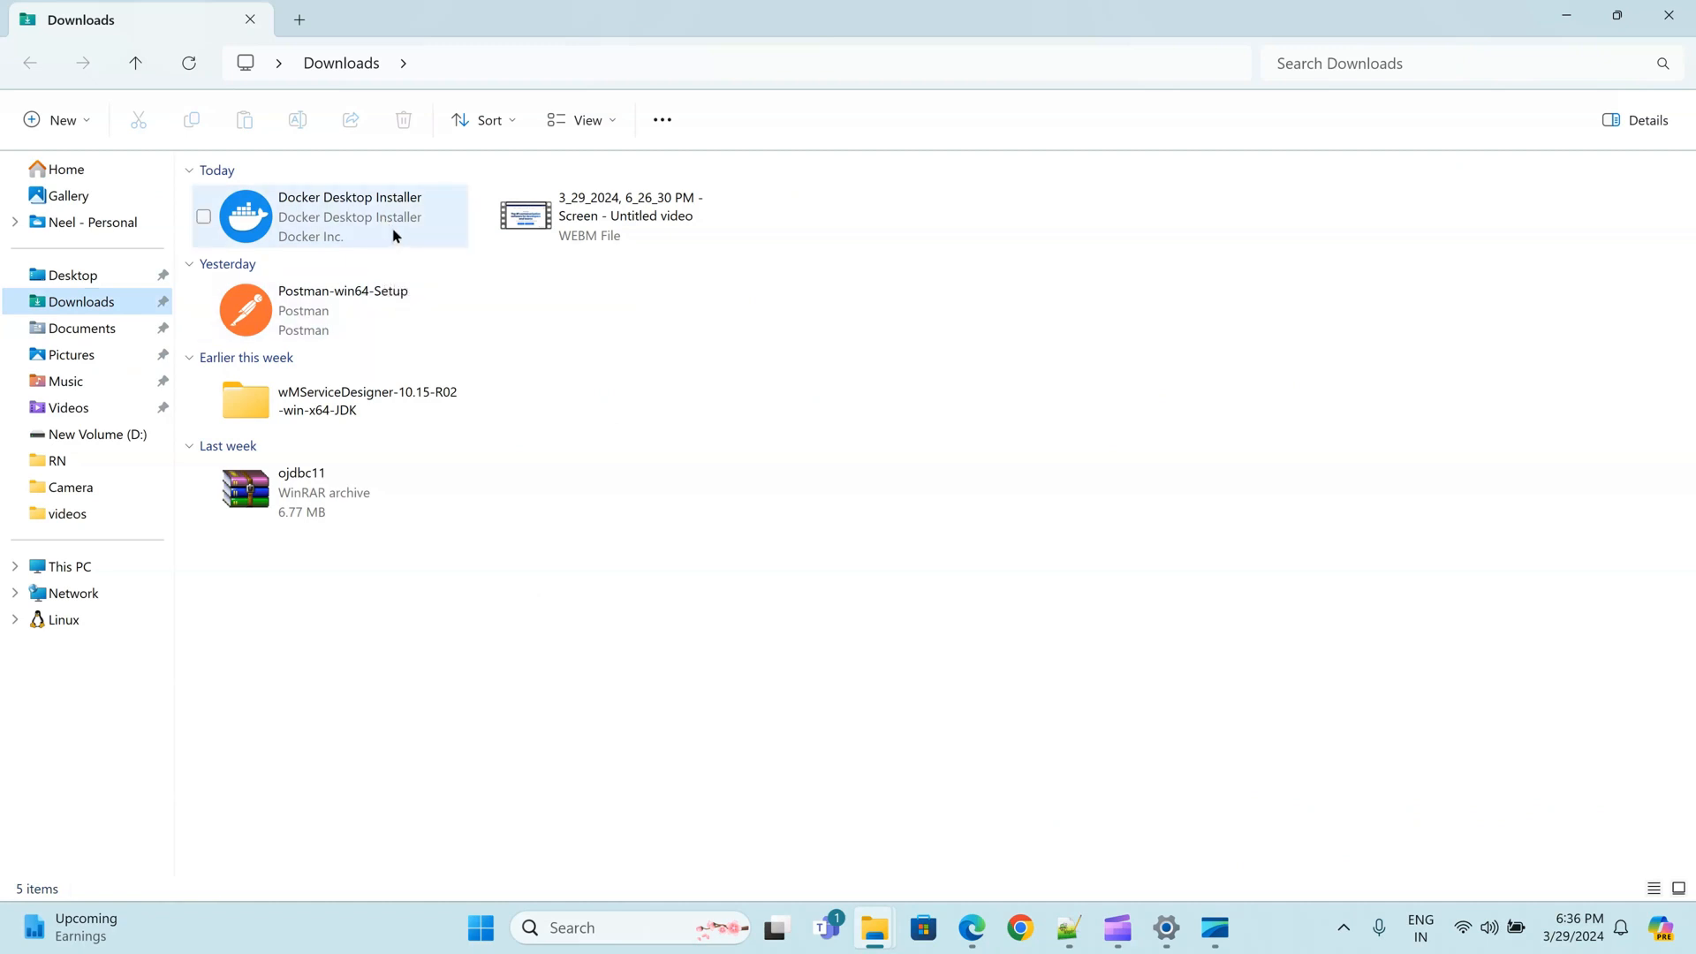
mouse_move(394, 234)
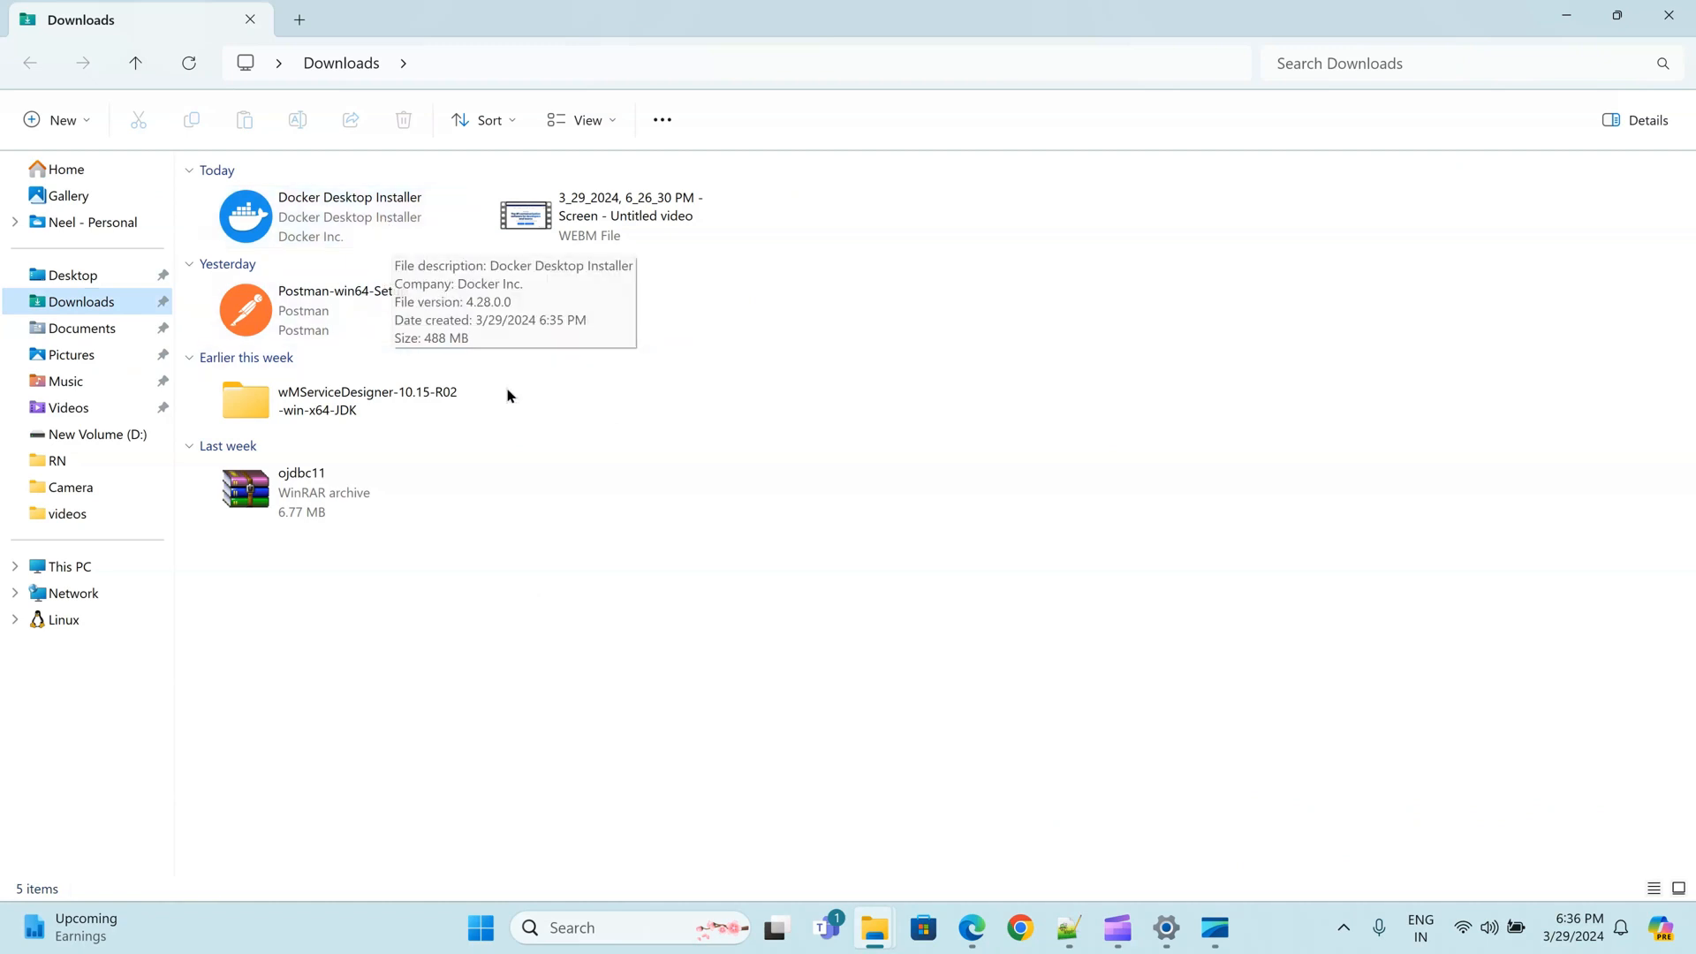
double_click(375, 212)
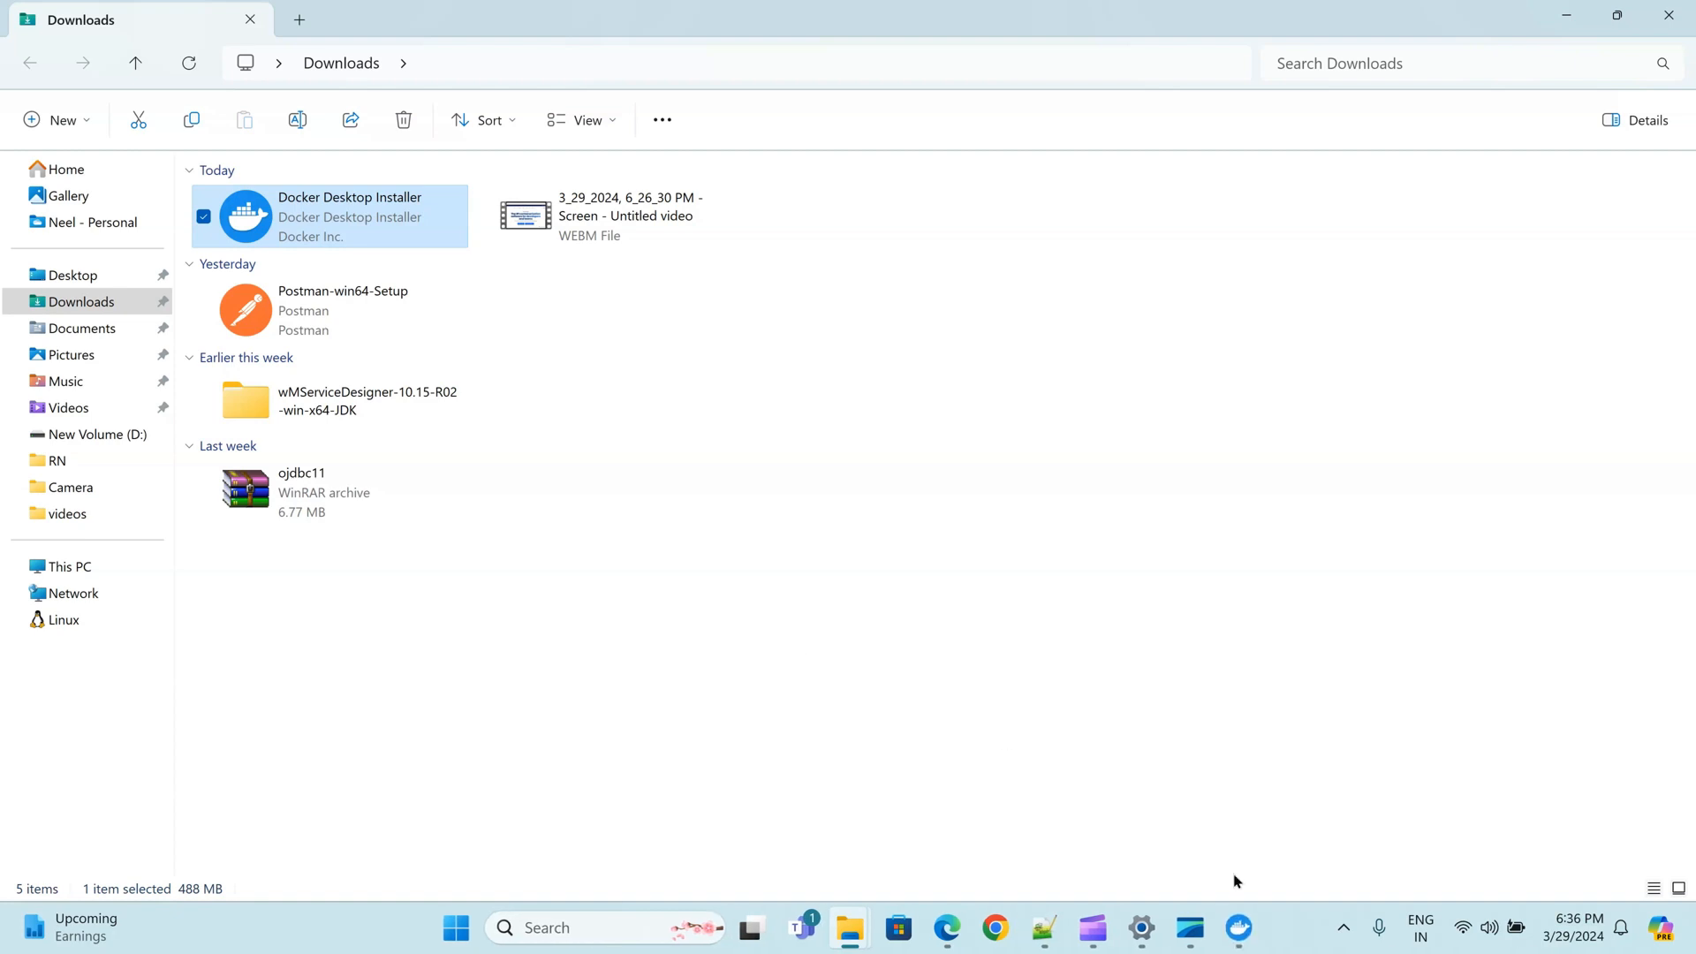
Start the Docker Desktop installation with WSL 2 and the desktop shortcut enabled, and maximize the installer window
mouse_move(1239, 949)
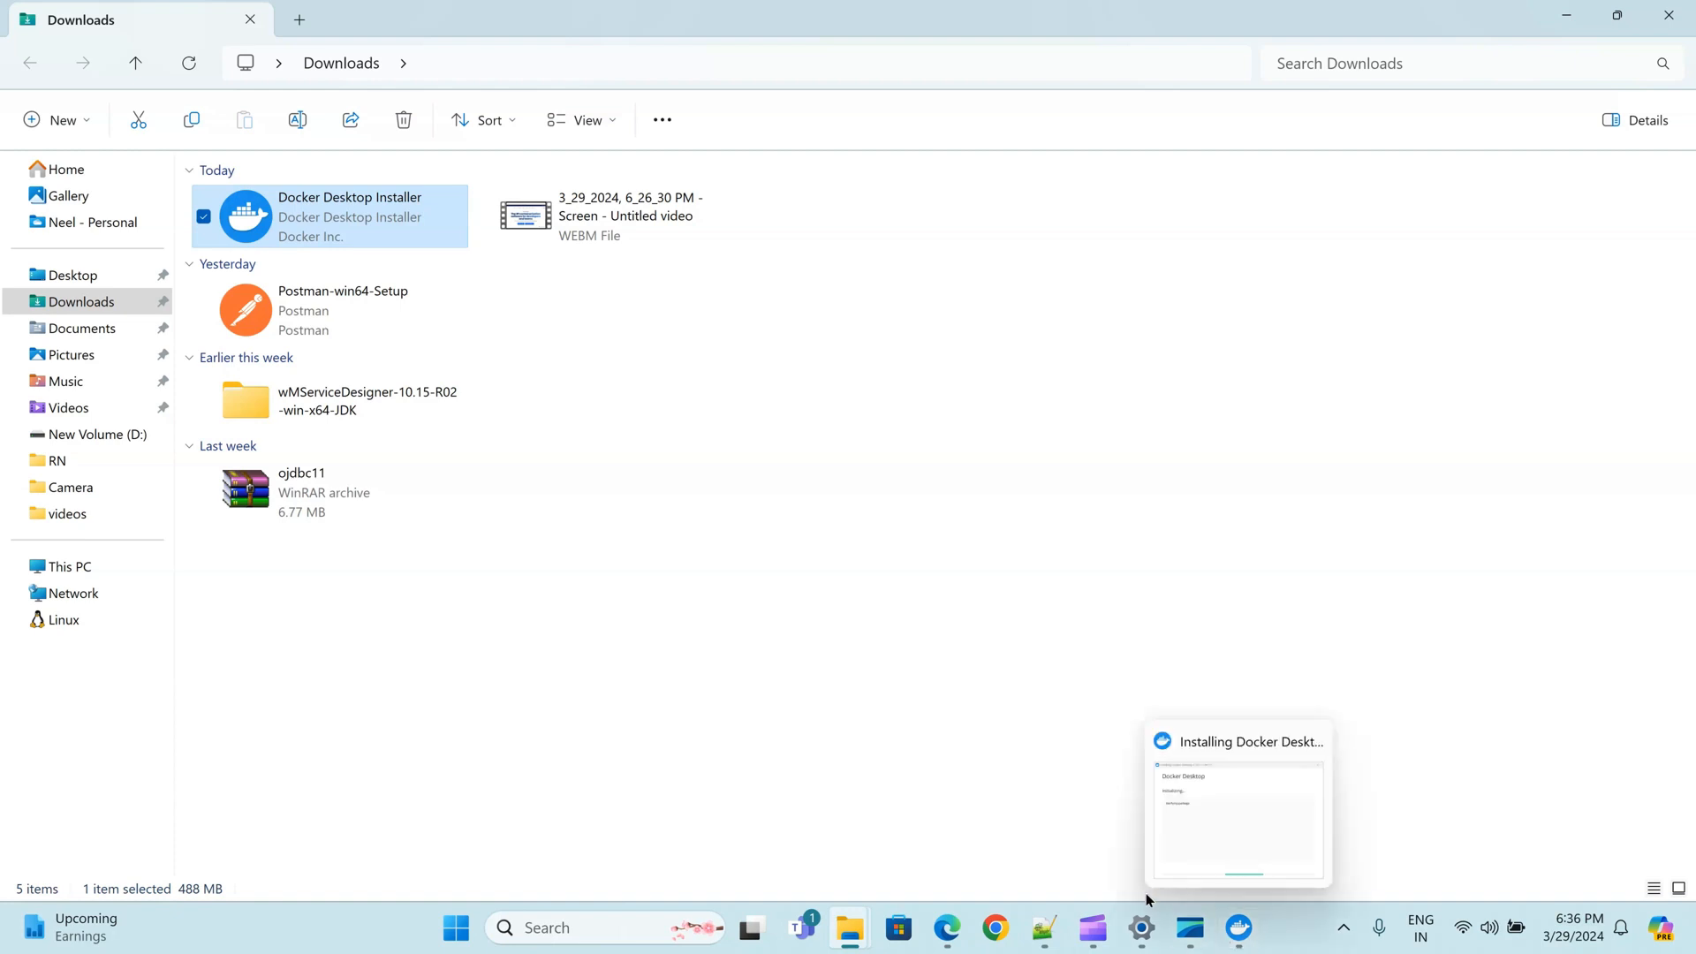
left_click(1239, 938)
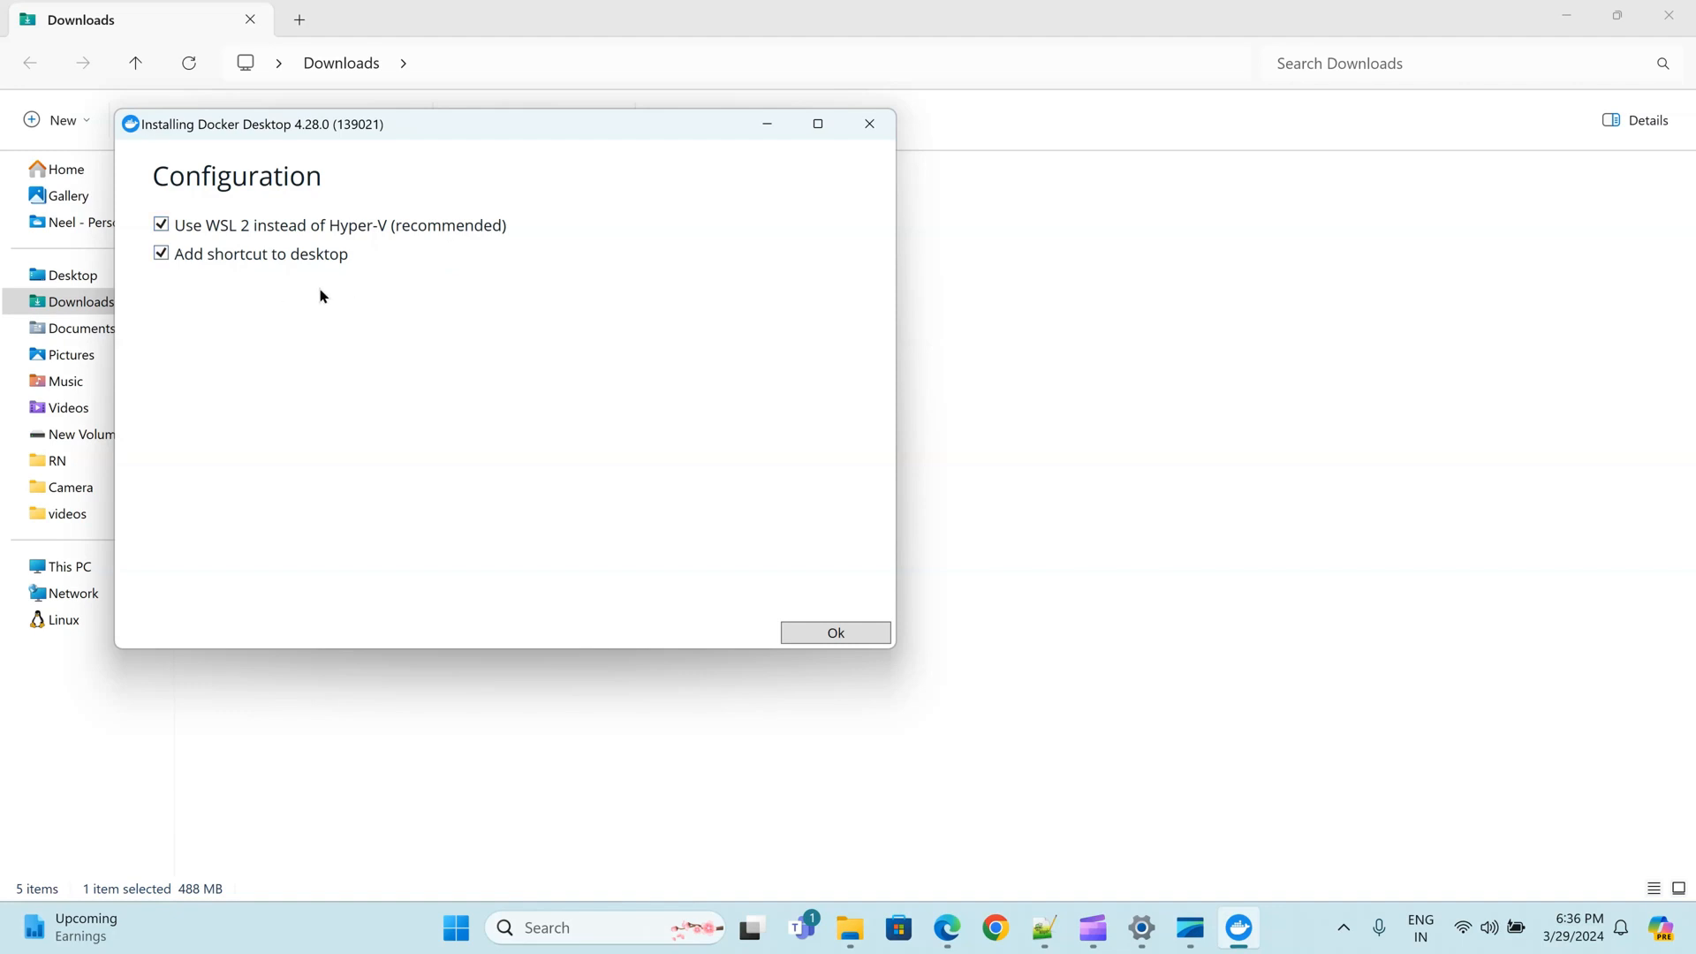
left_click(836, 633)
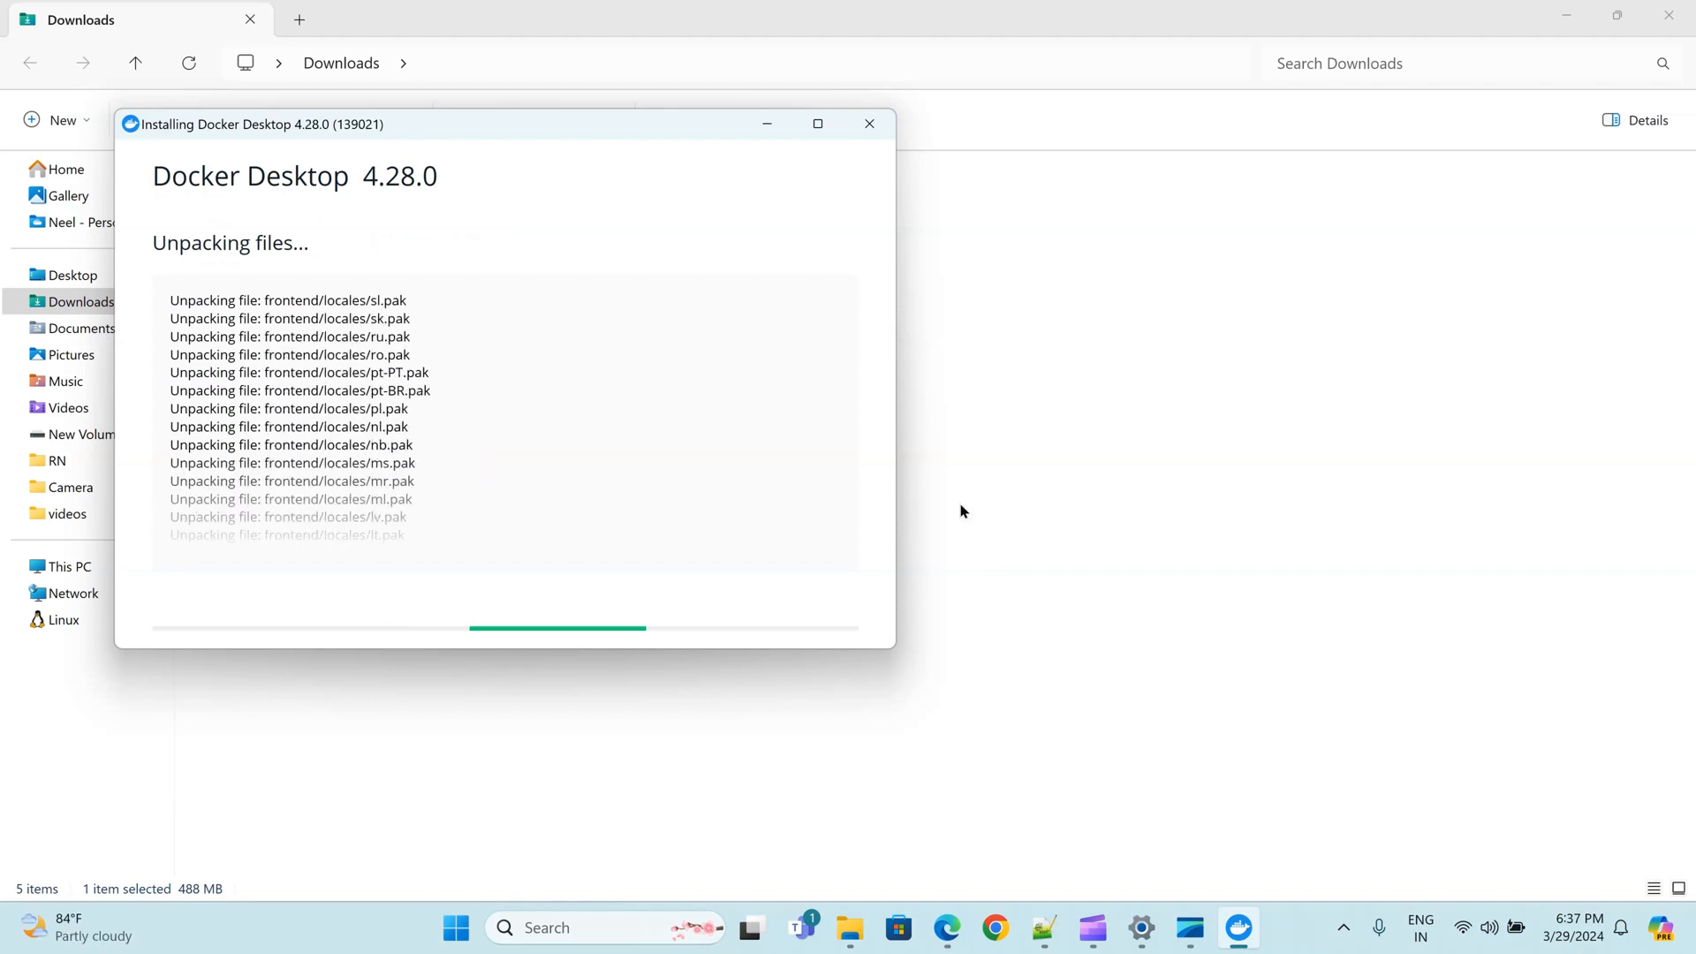
left_click(818, 123)
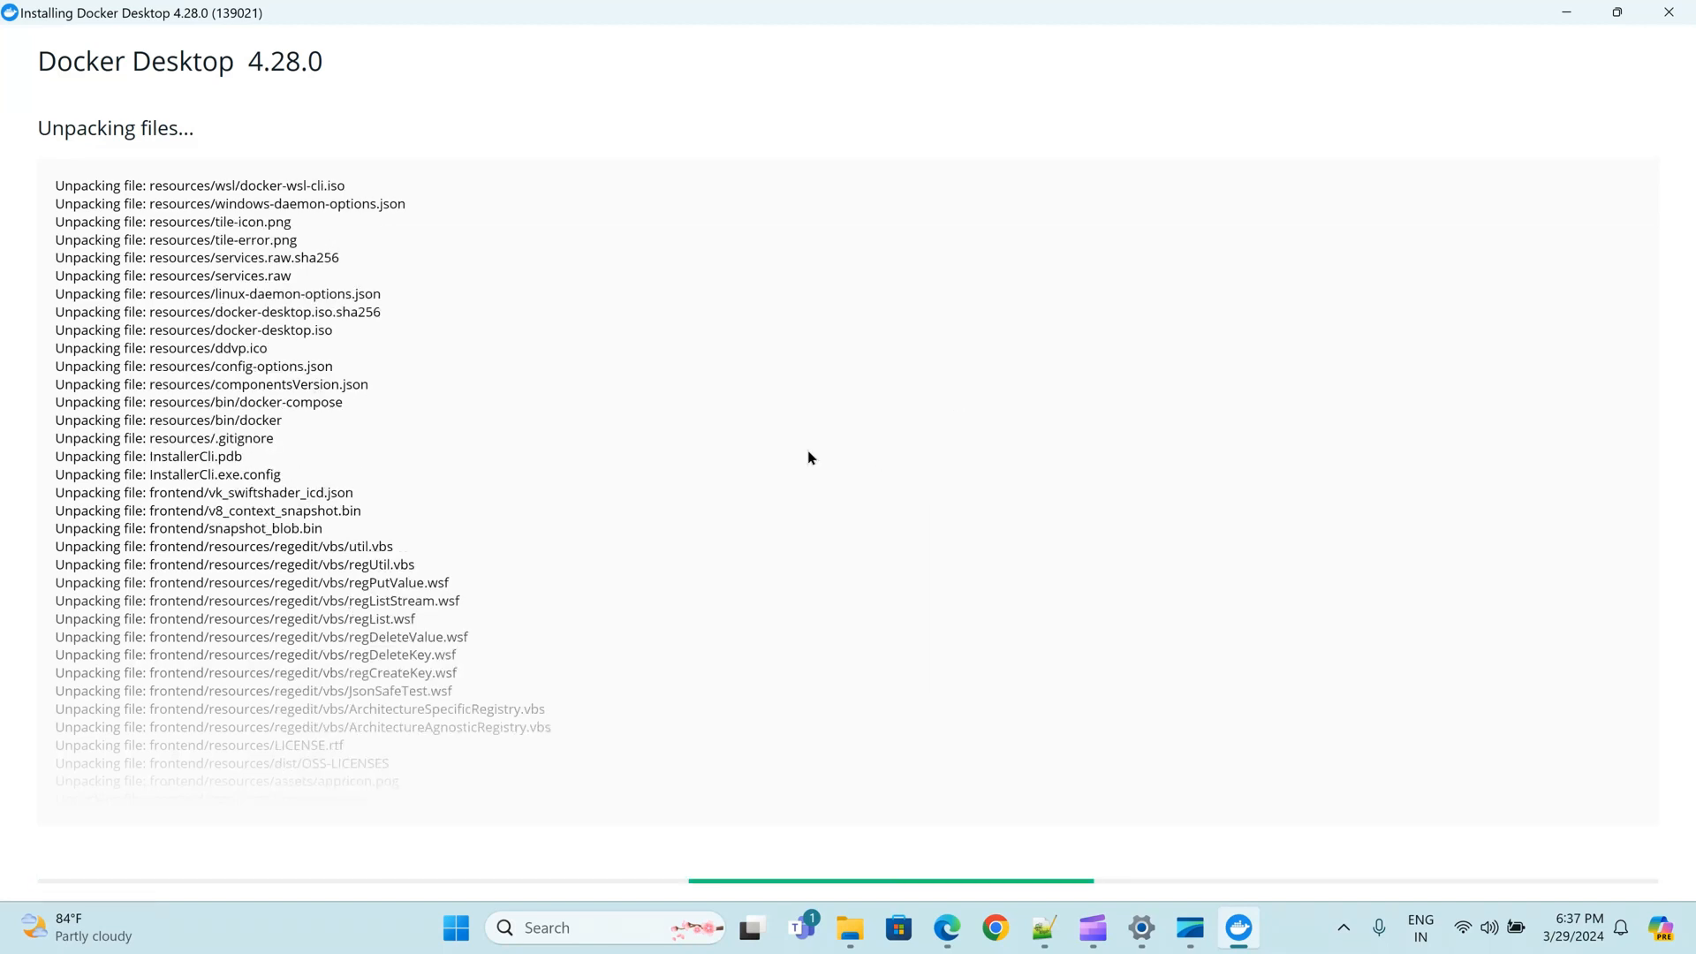
Review the installation guide notes and the wM folder on drive D, and return to the installer's progress
left_click(1038, 931)
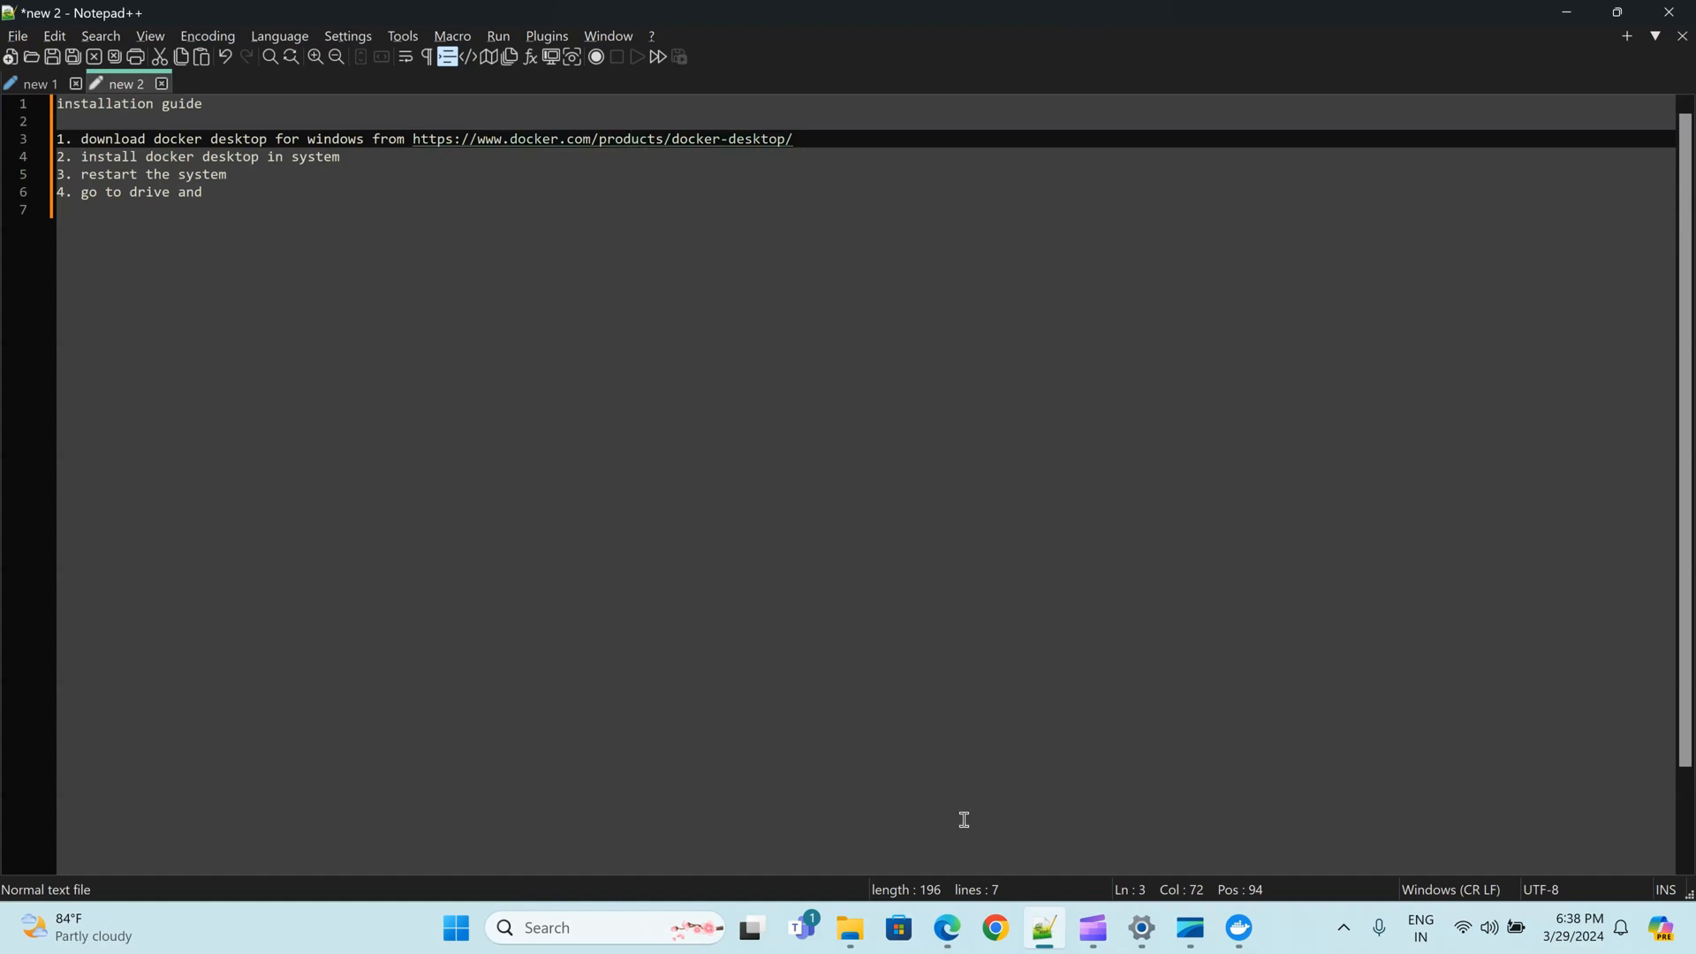
left_click(852, 930)
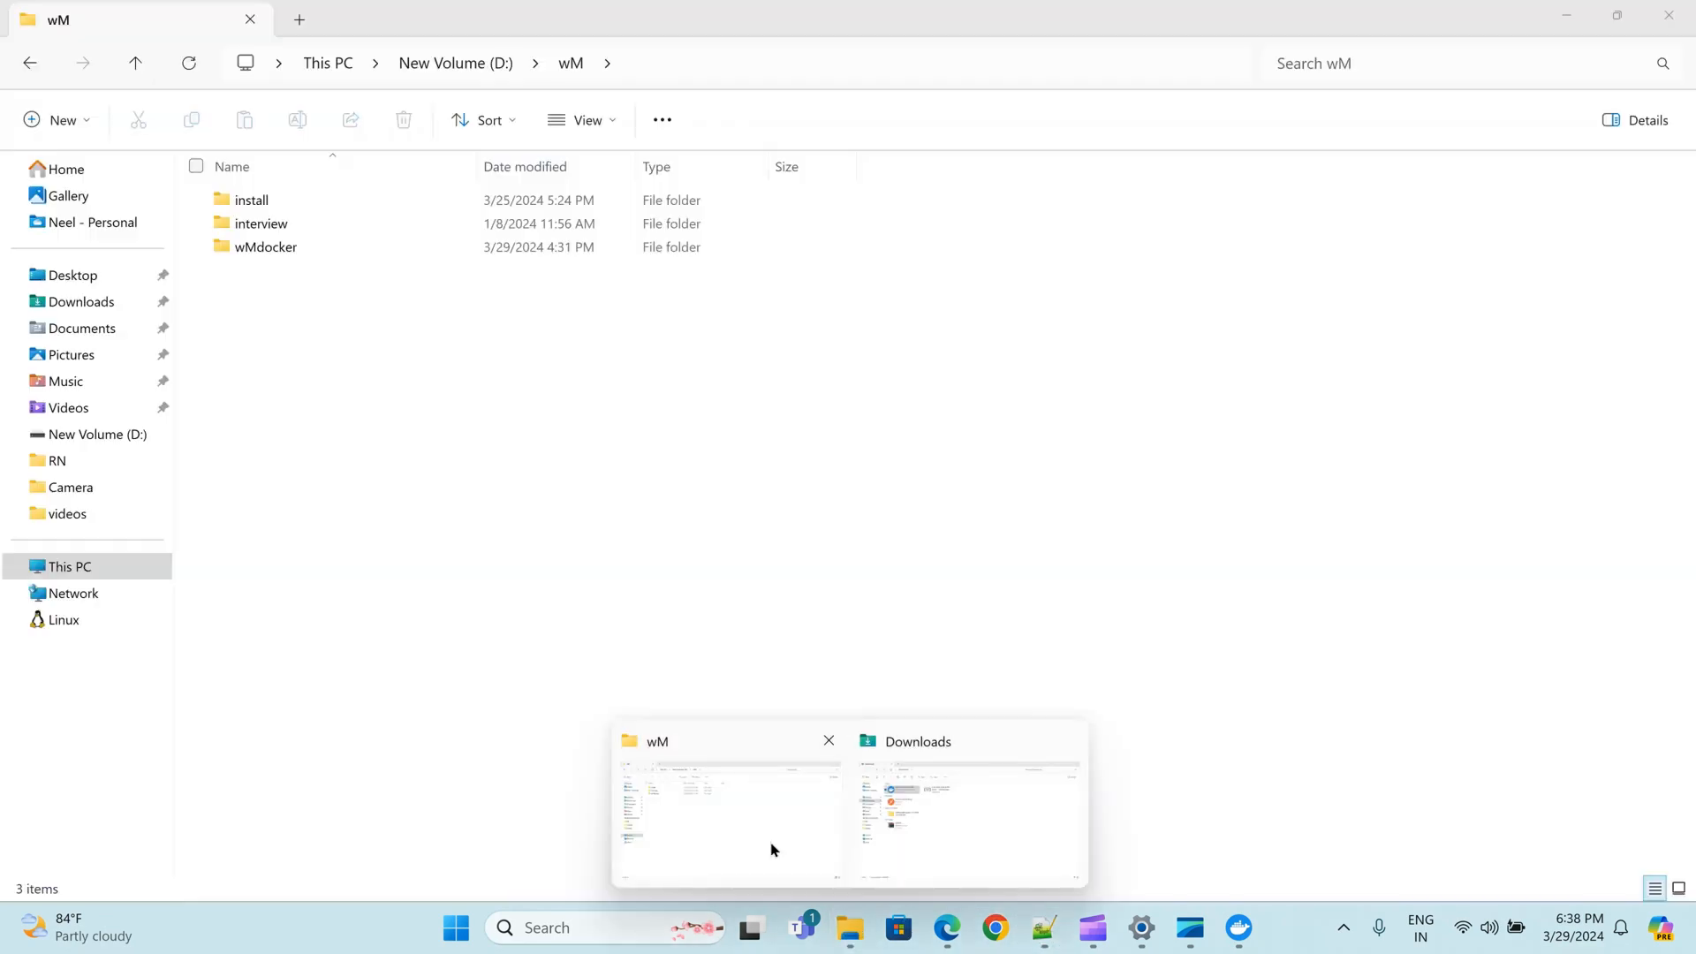
left_click(771, 849)
left_click(1239, 926)
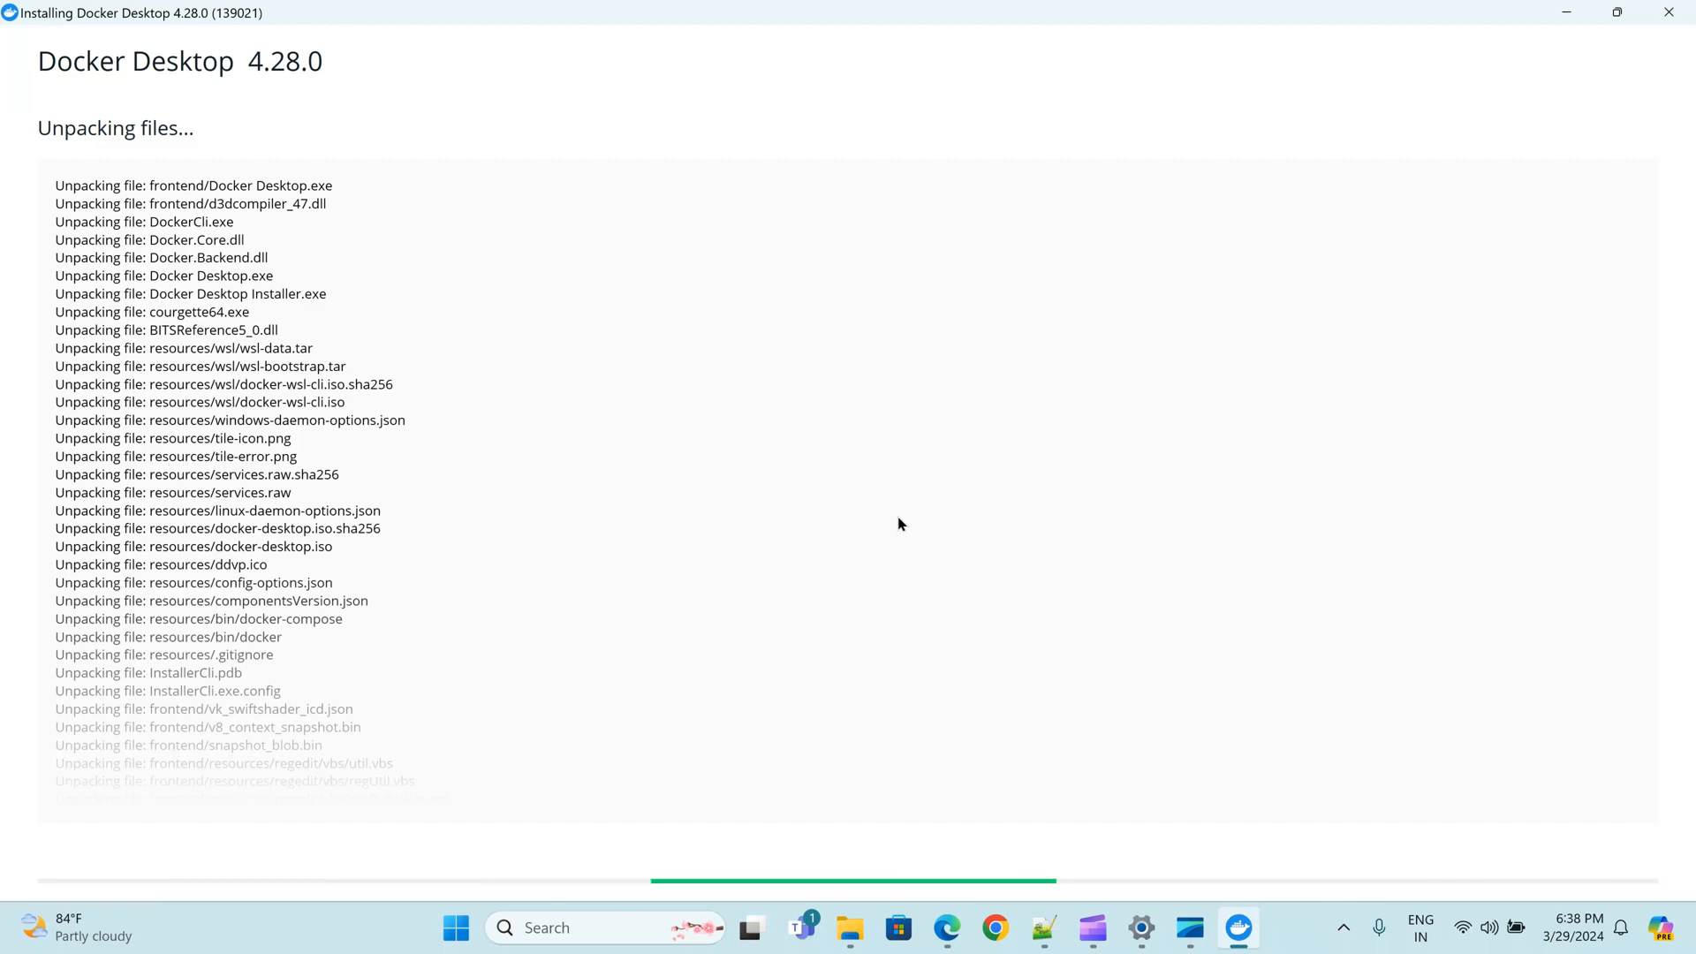
Switch to Google Chrome with the first profile offered and load the copied Docker Desktop page address
left_click(995, 928)
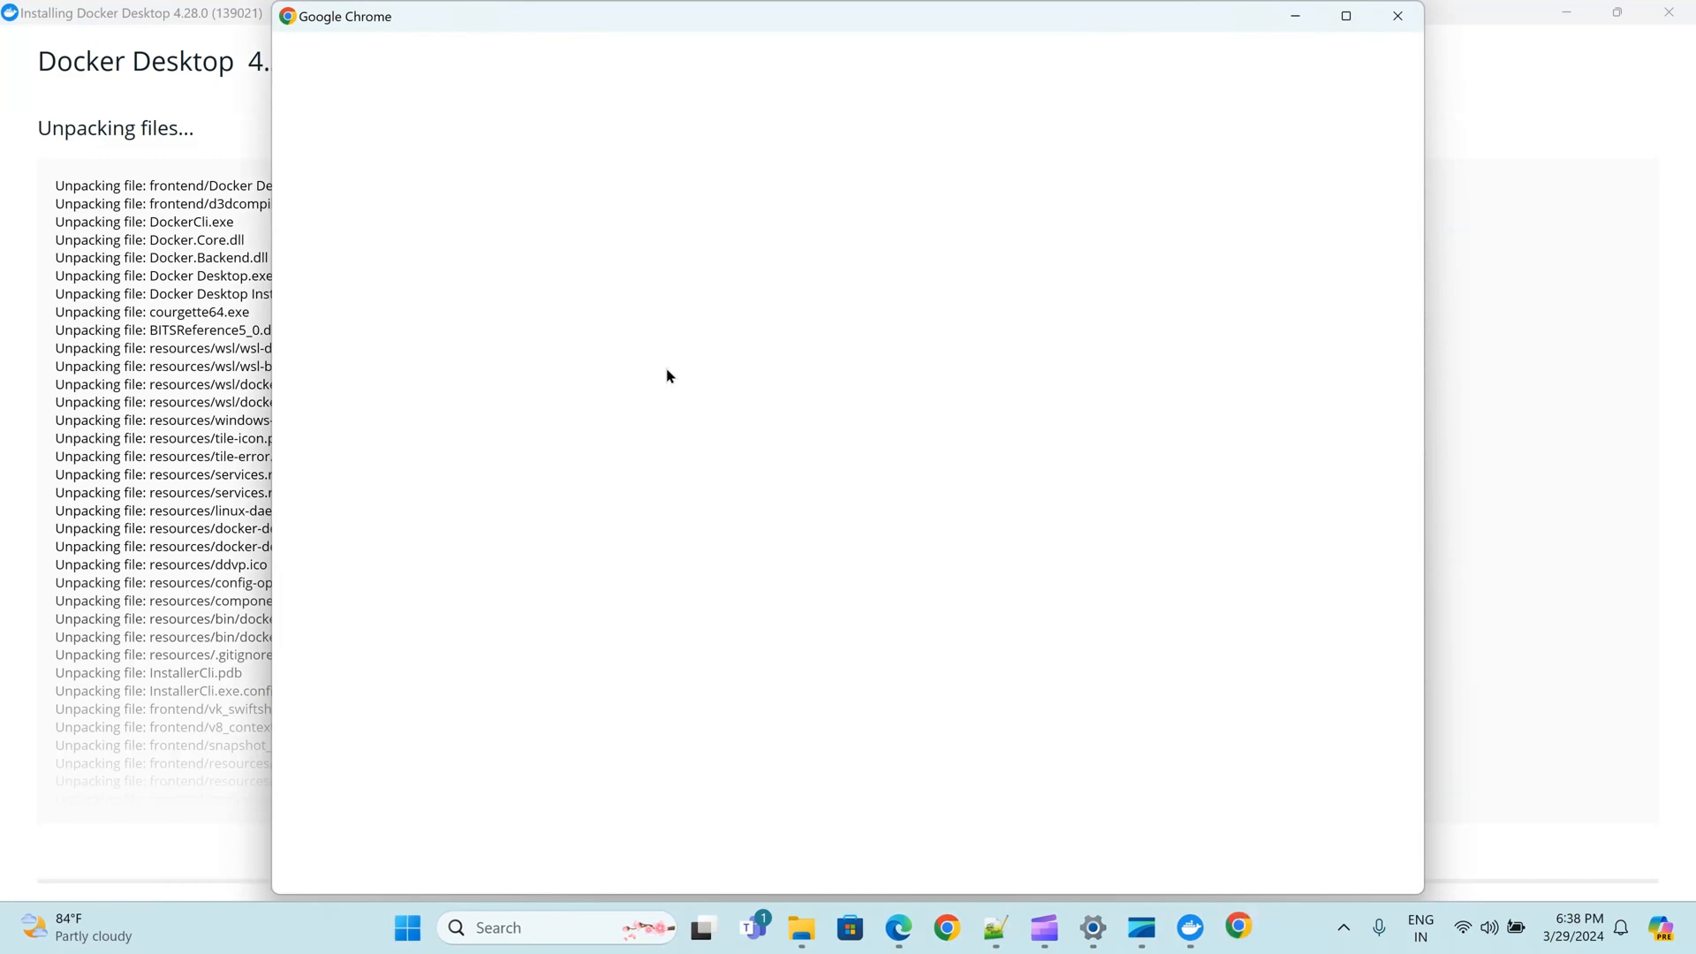
left_click(1111, 448)
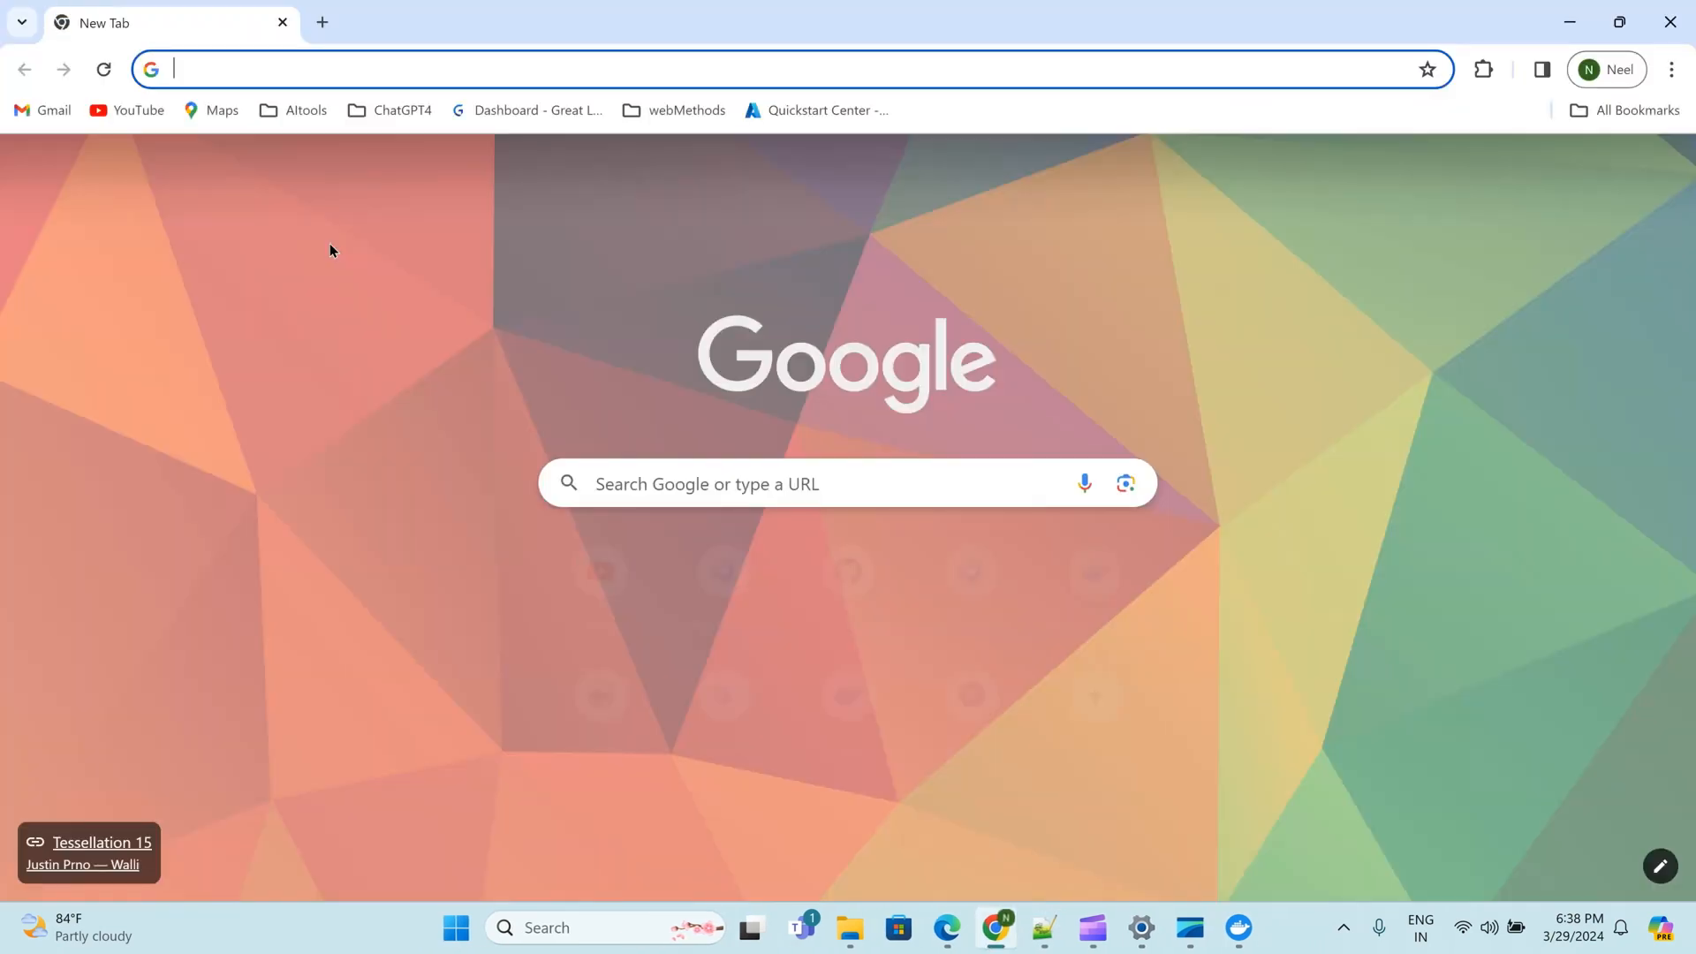
key("ctrl+v")
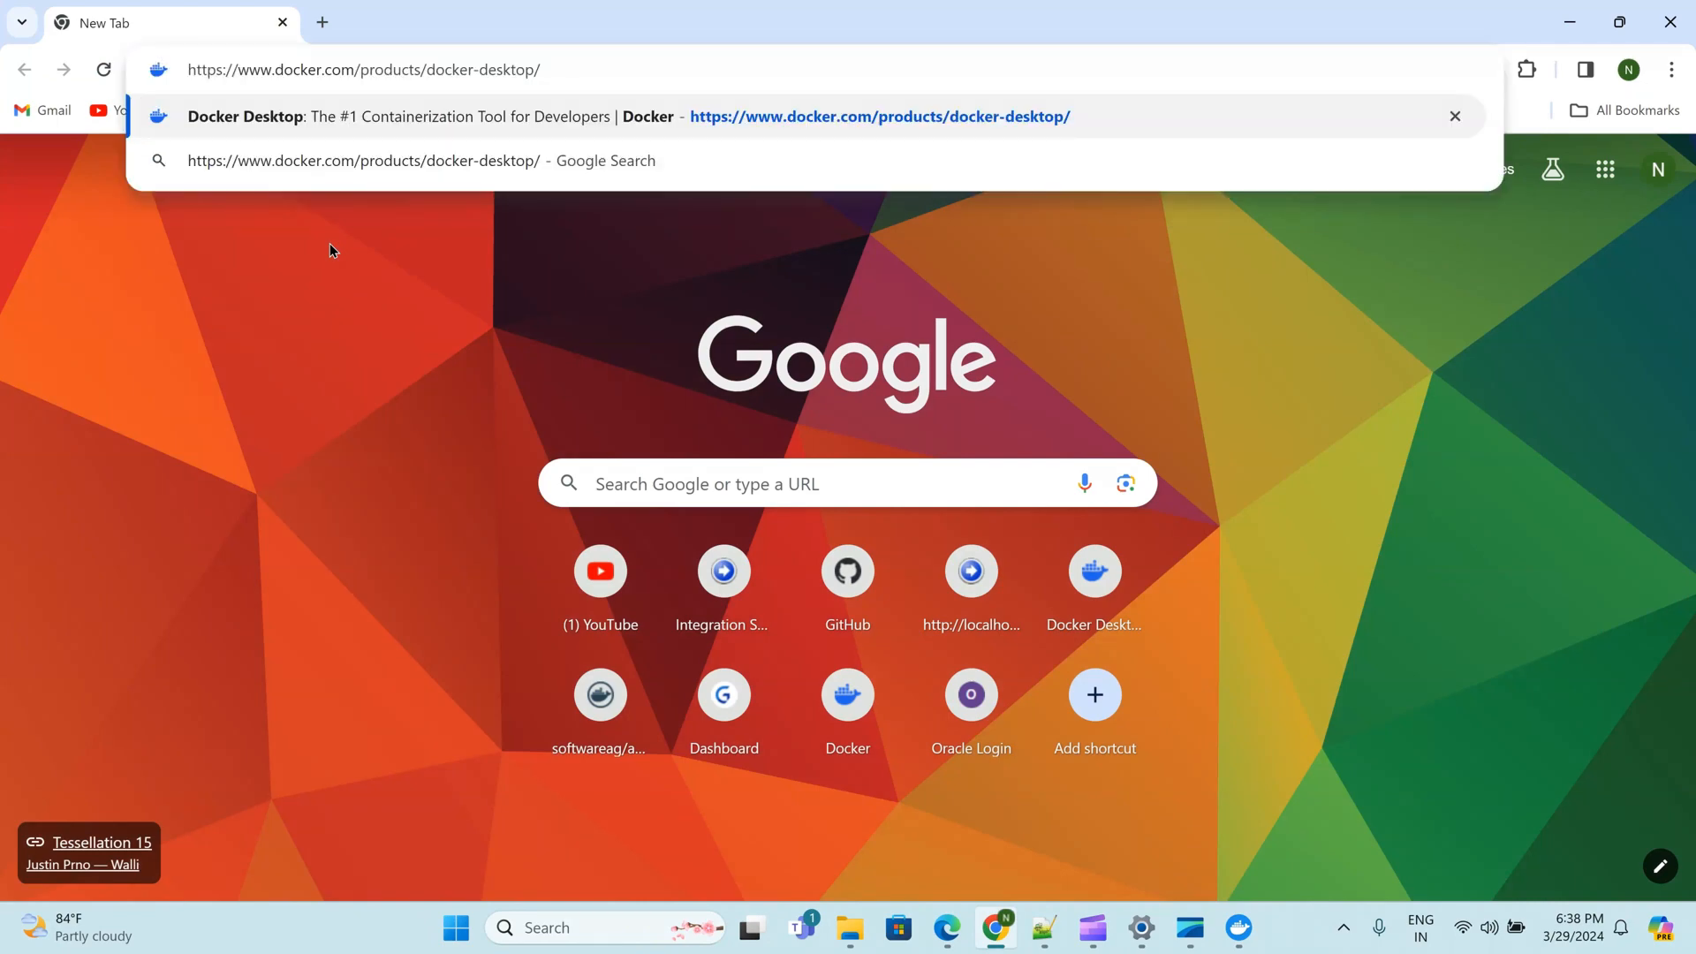
key("Return")
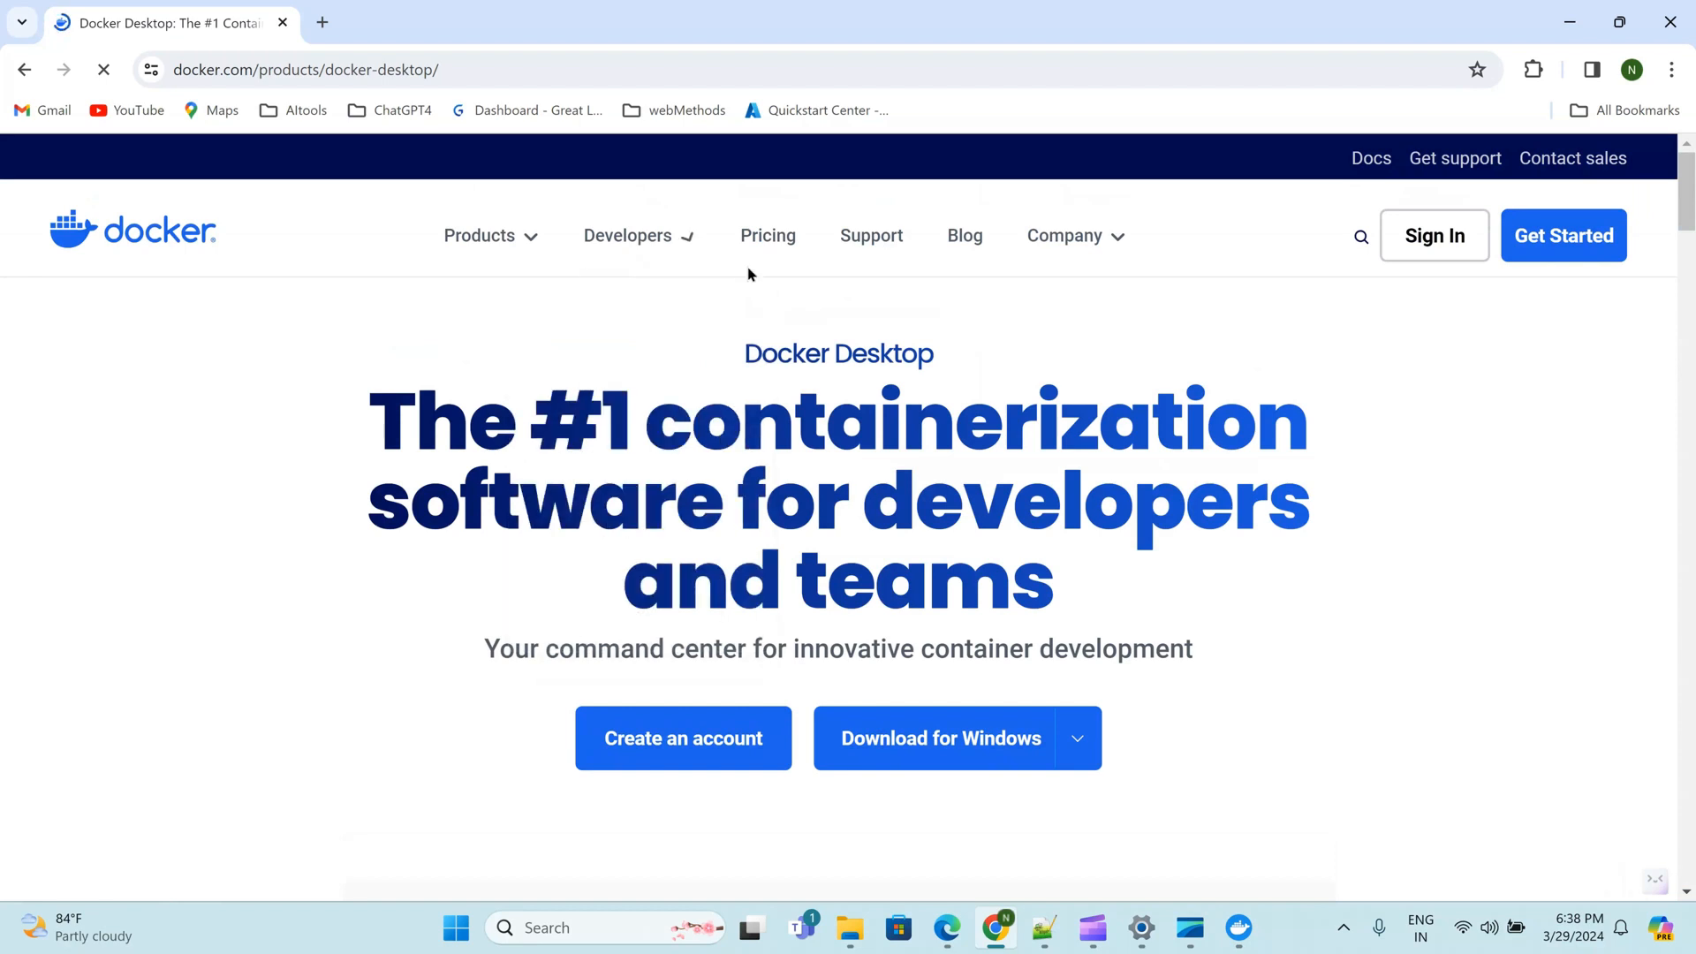
mouse_move(686, 250)
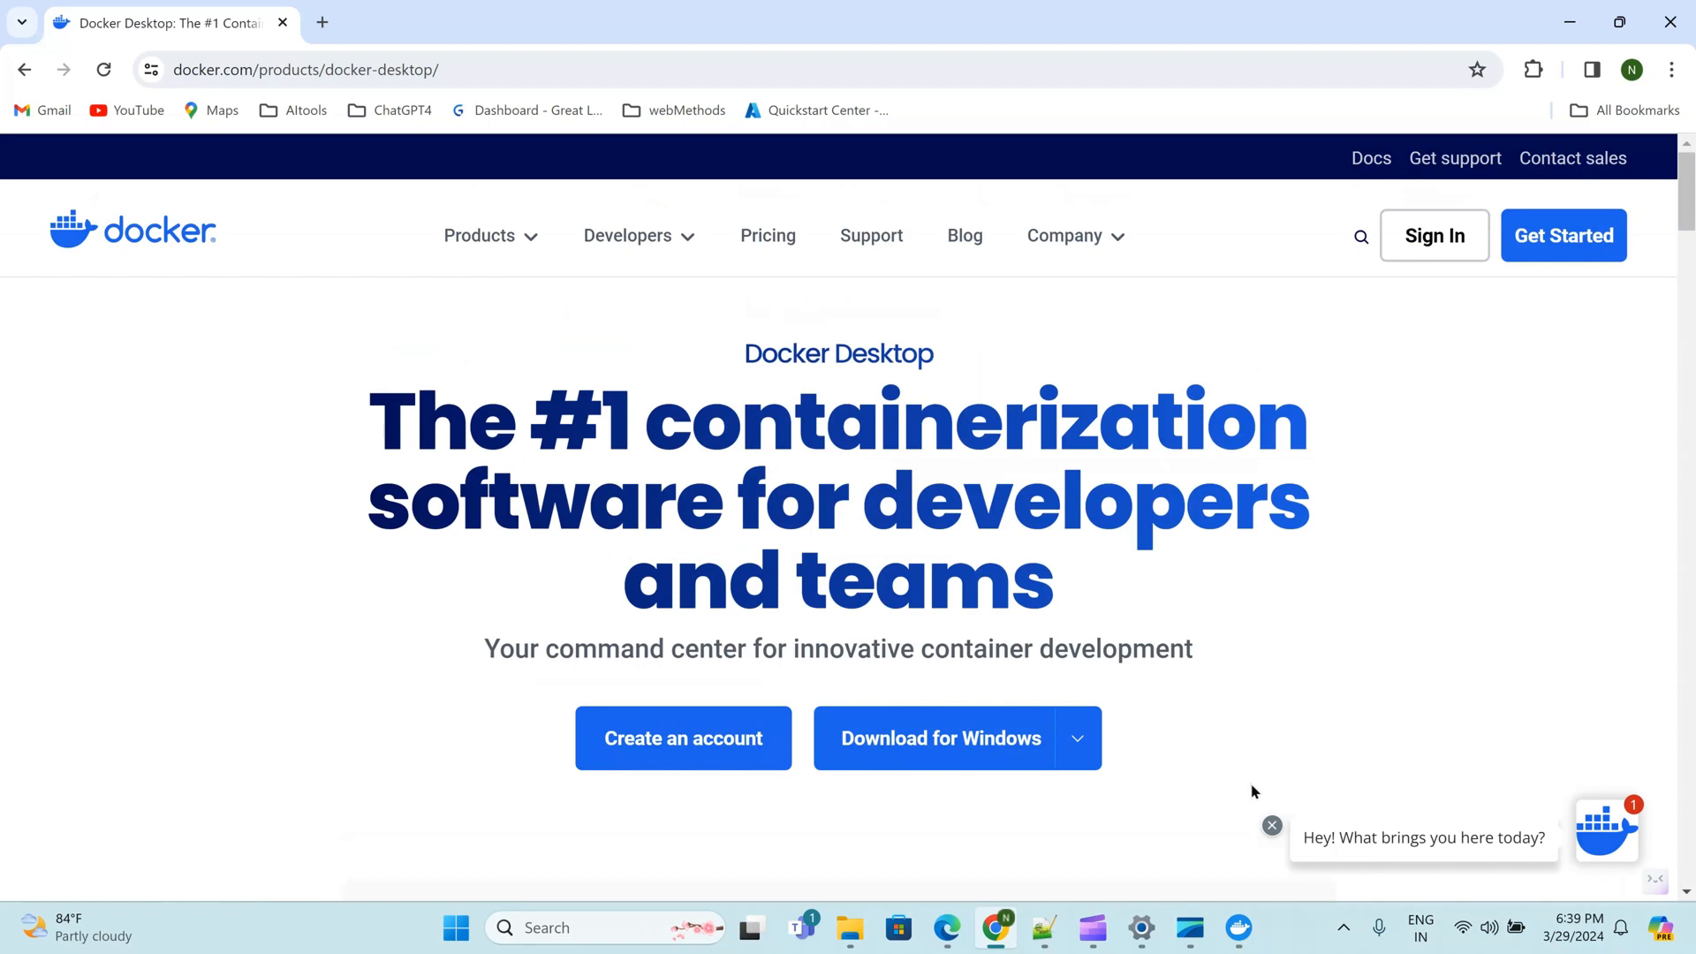
Check the Docker installer's progress and open the softwareag/apigateway-trial Docker Hub page in a new Chrome tab
left_click(1238, 928)
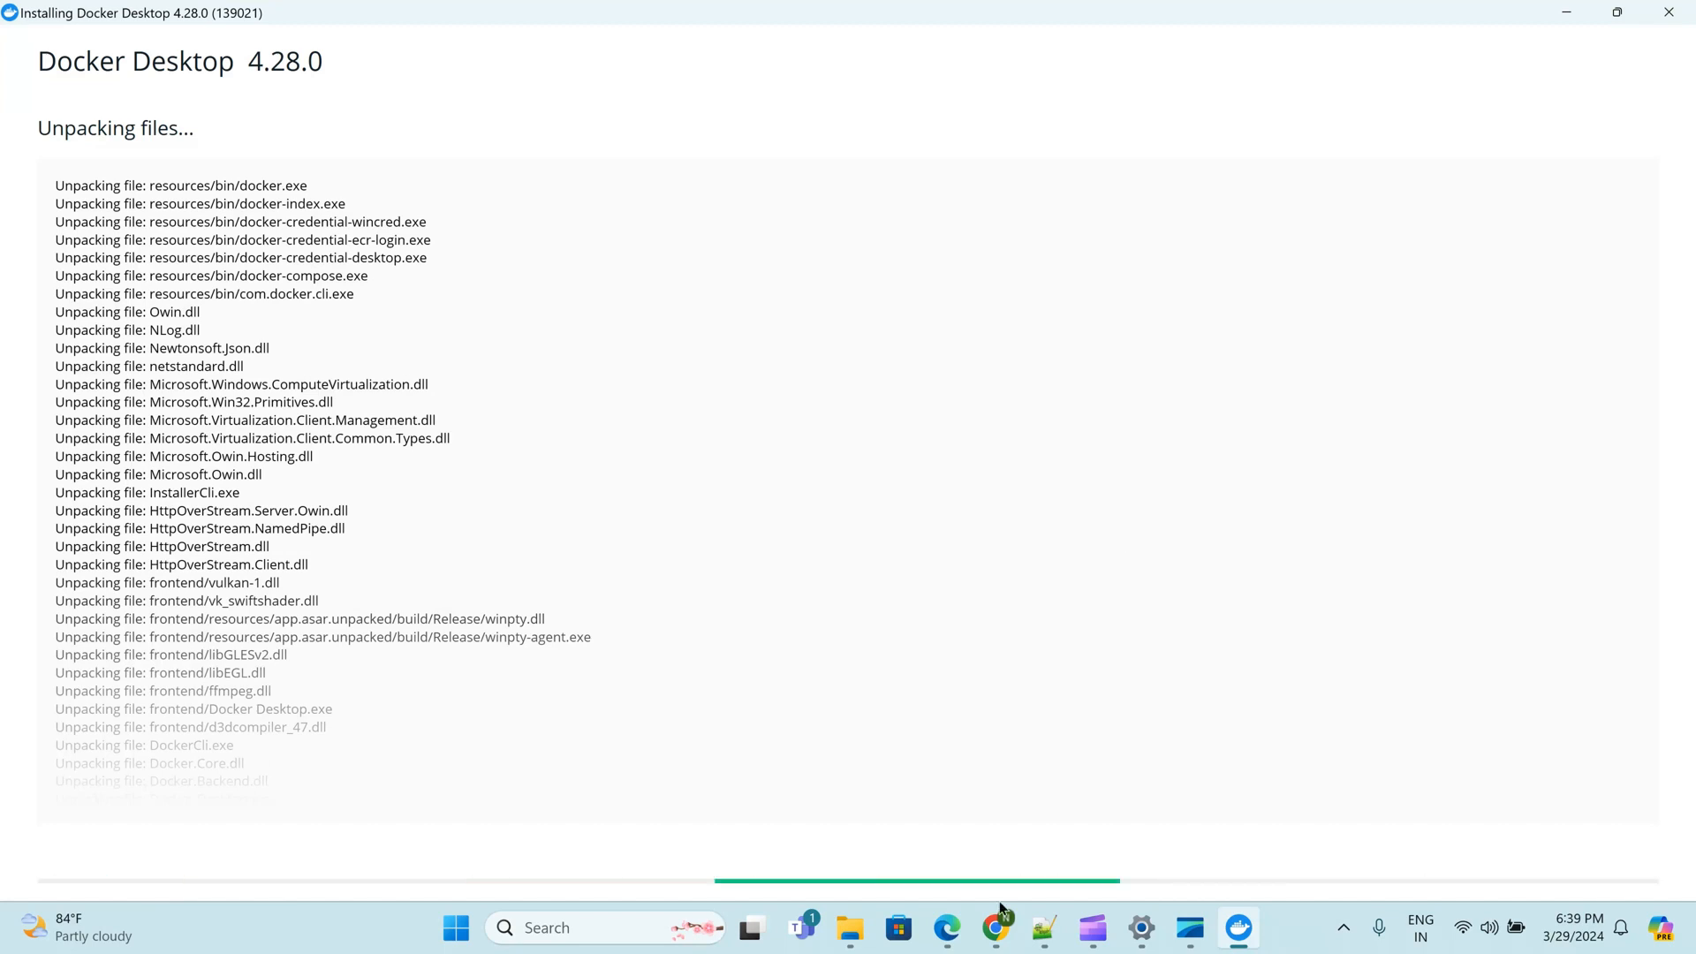
mouse_move(998, 947)
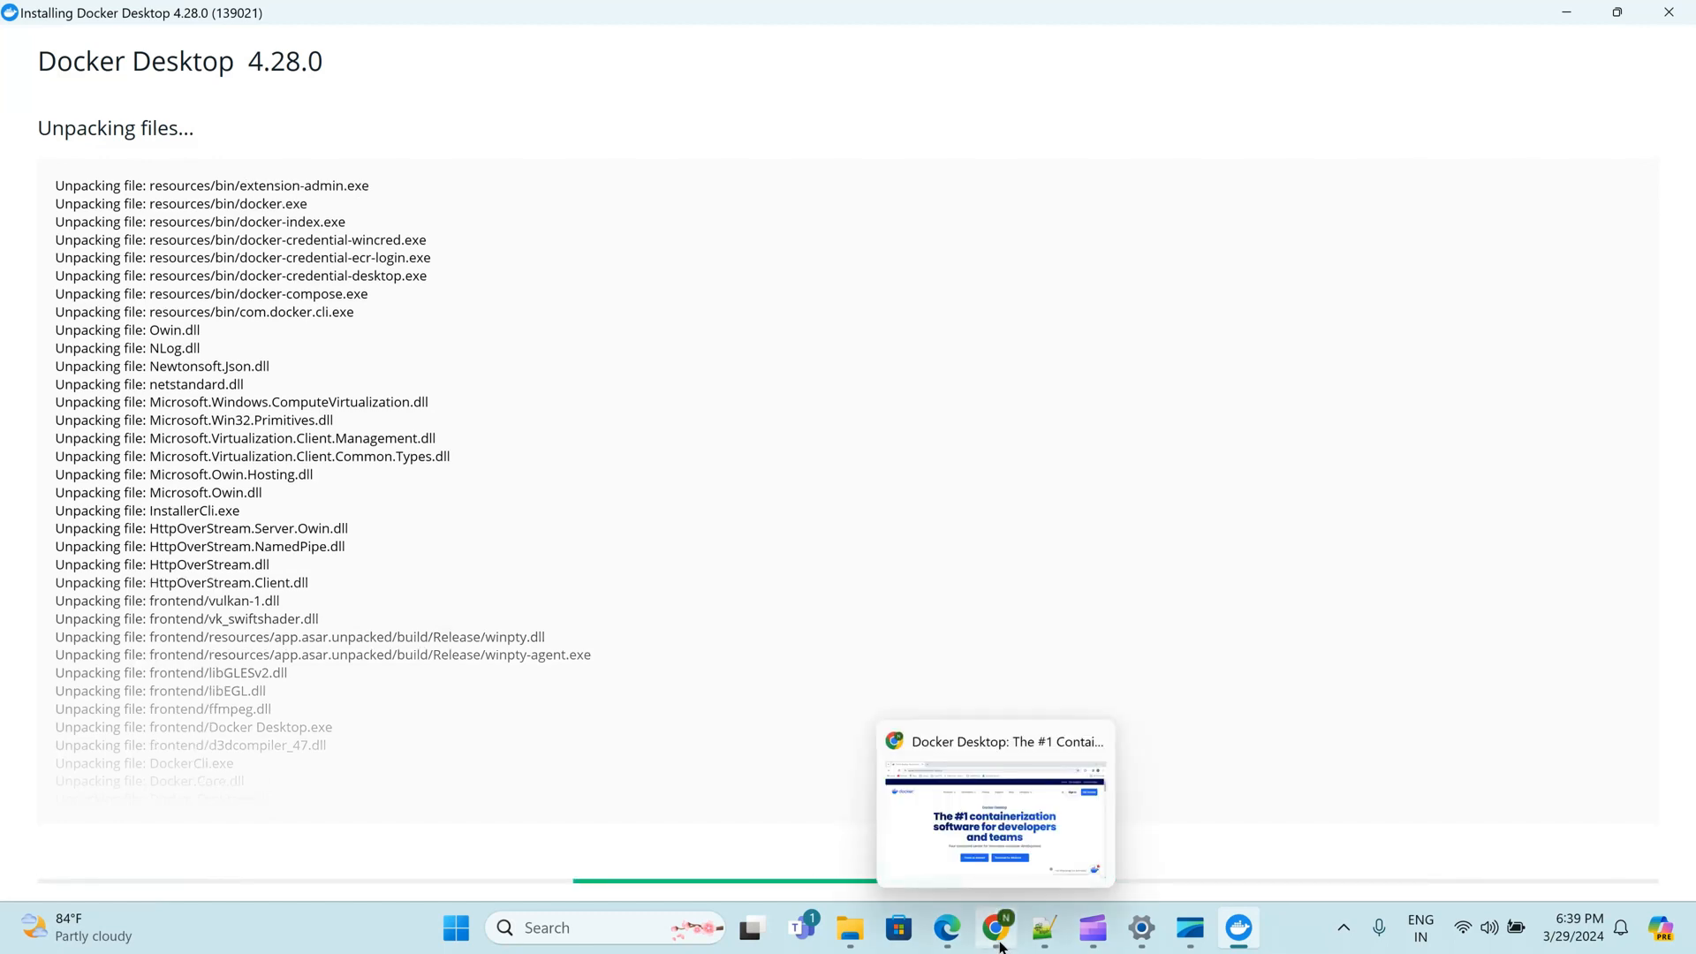
left_click(1000, 947)
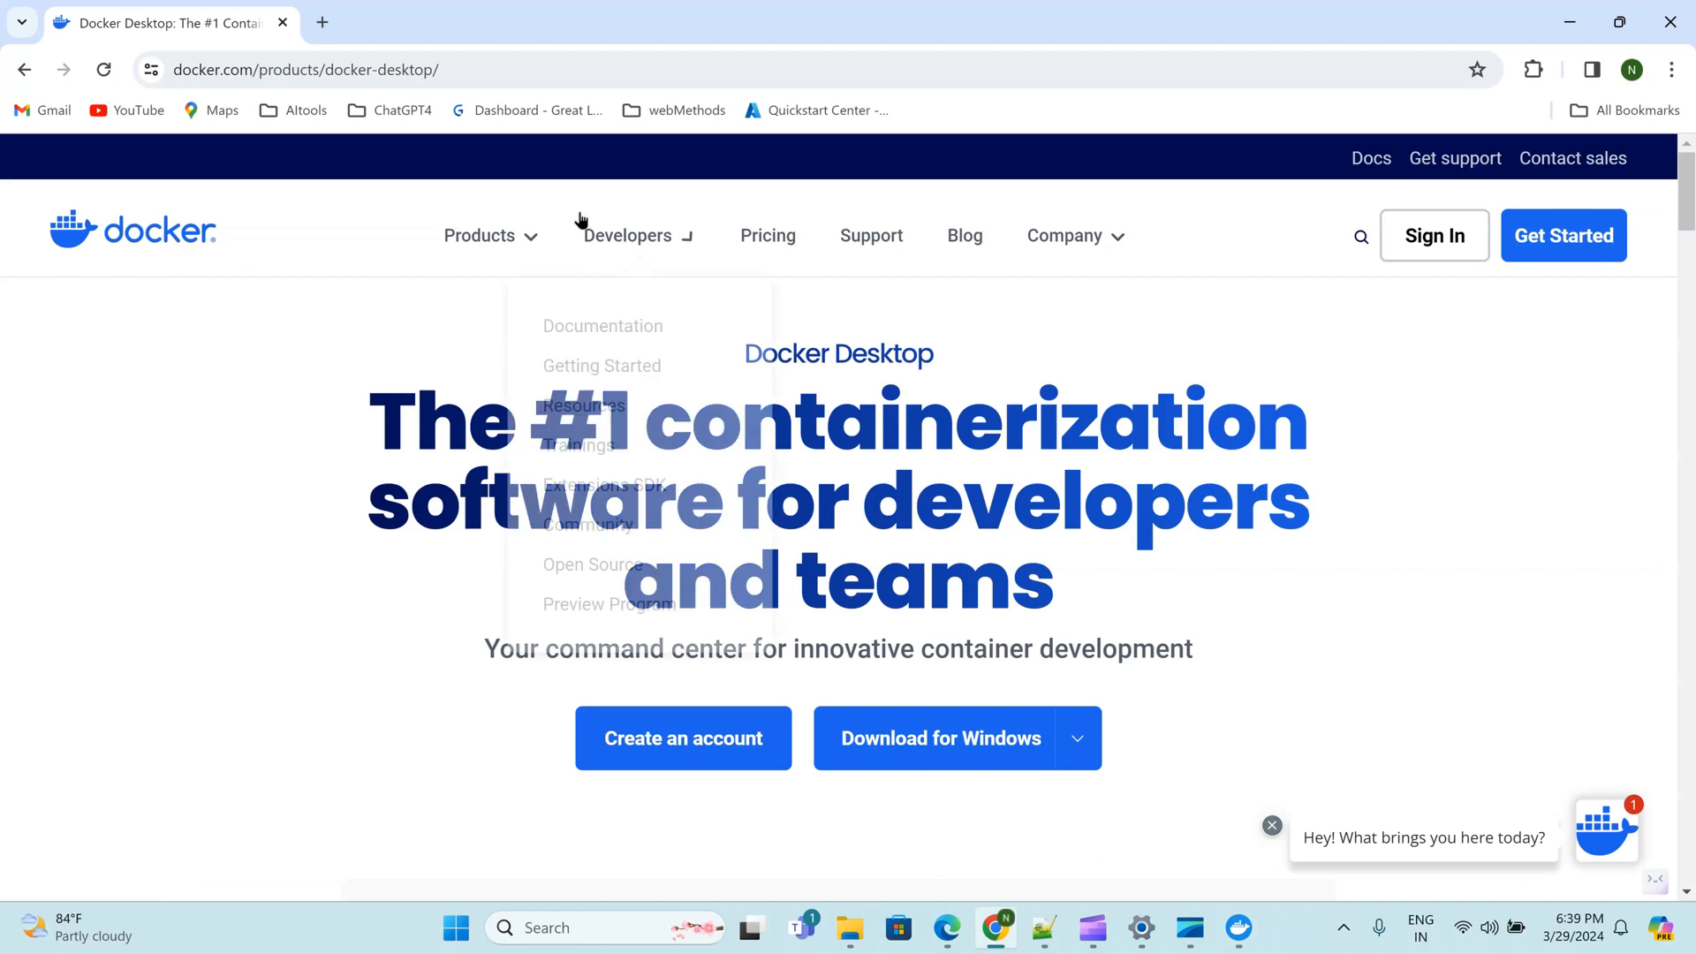
left_click(323, 23)
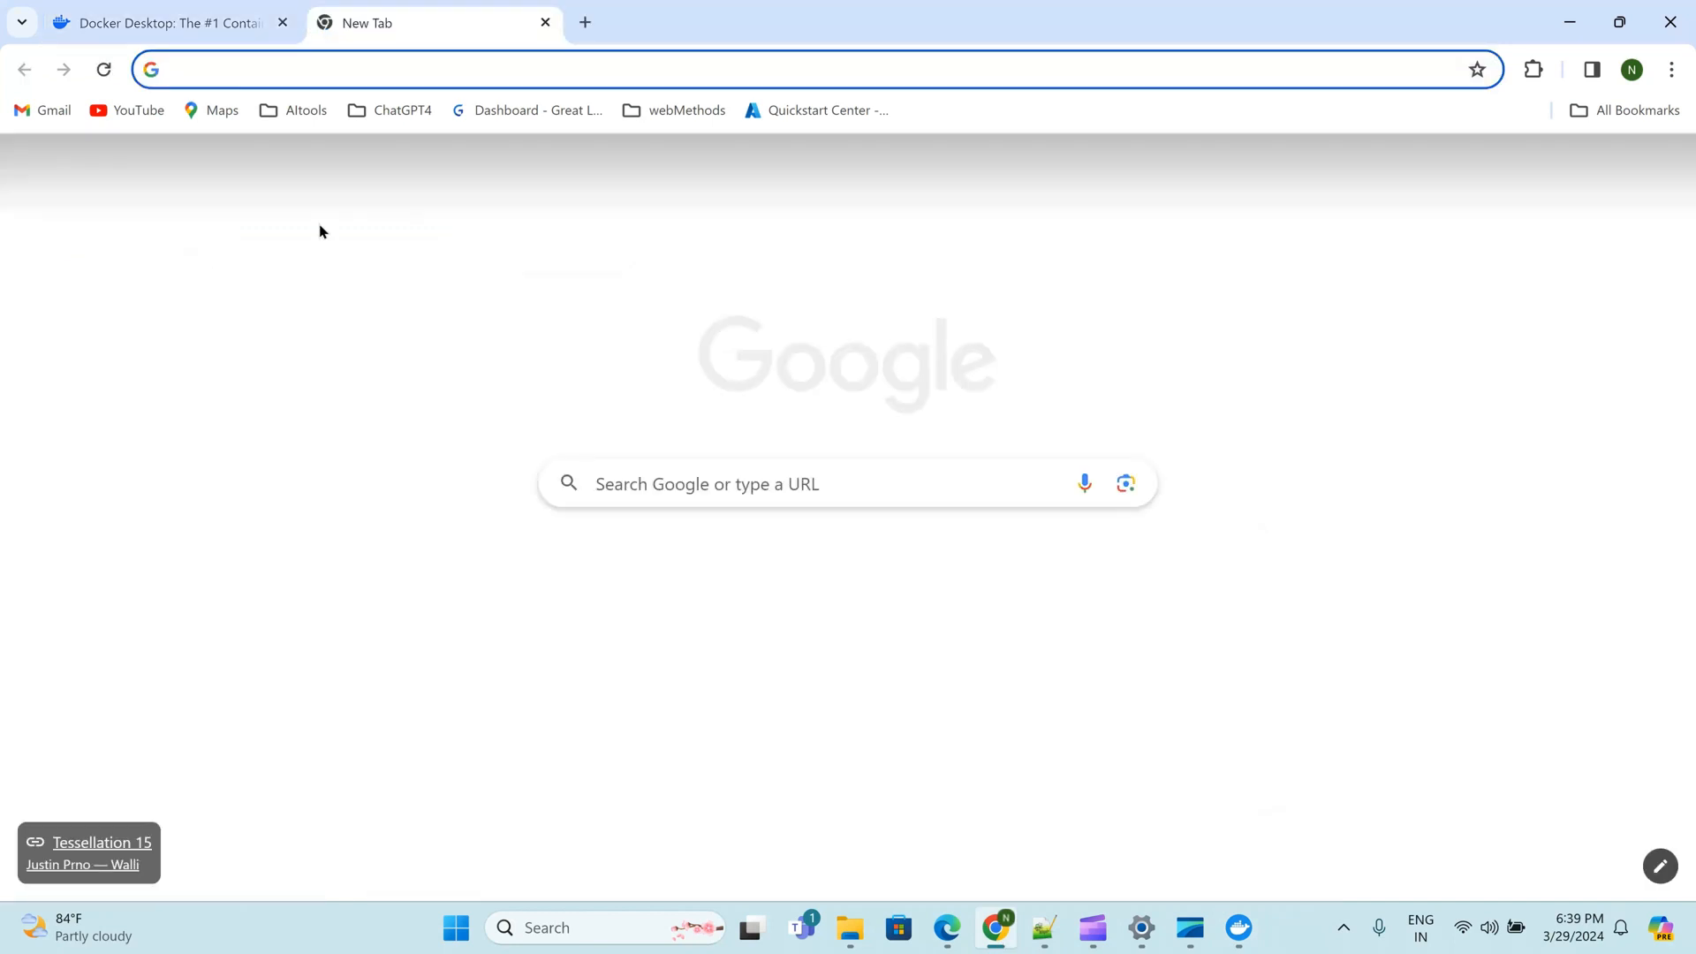
type("docker")
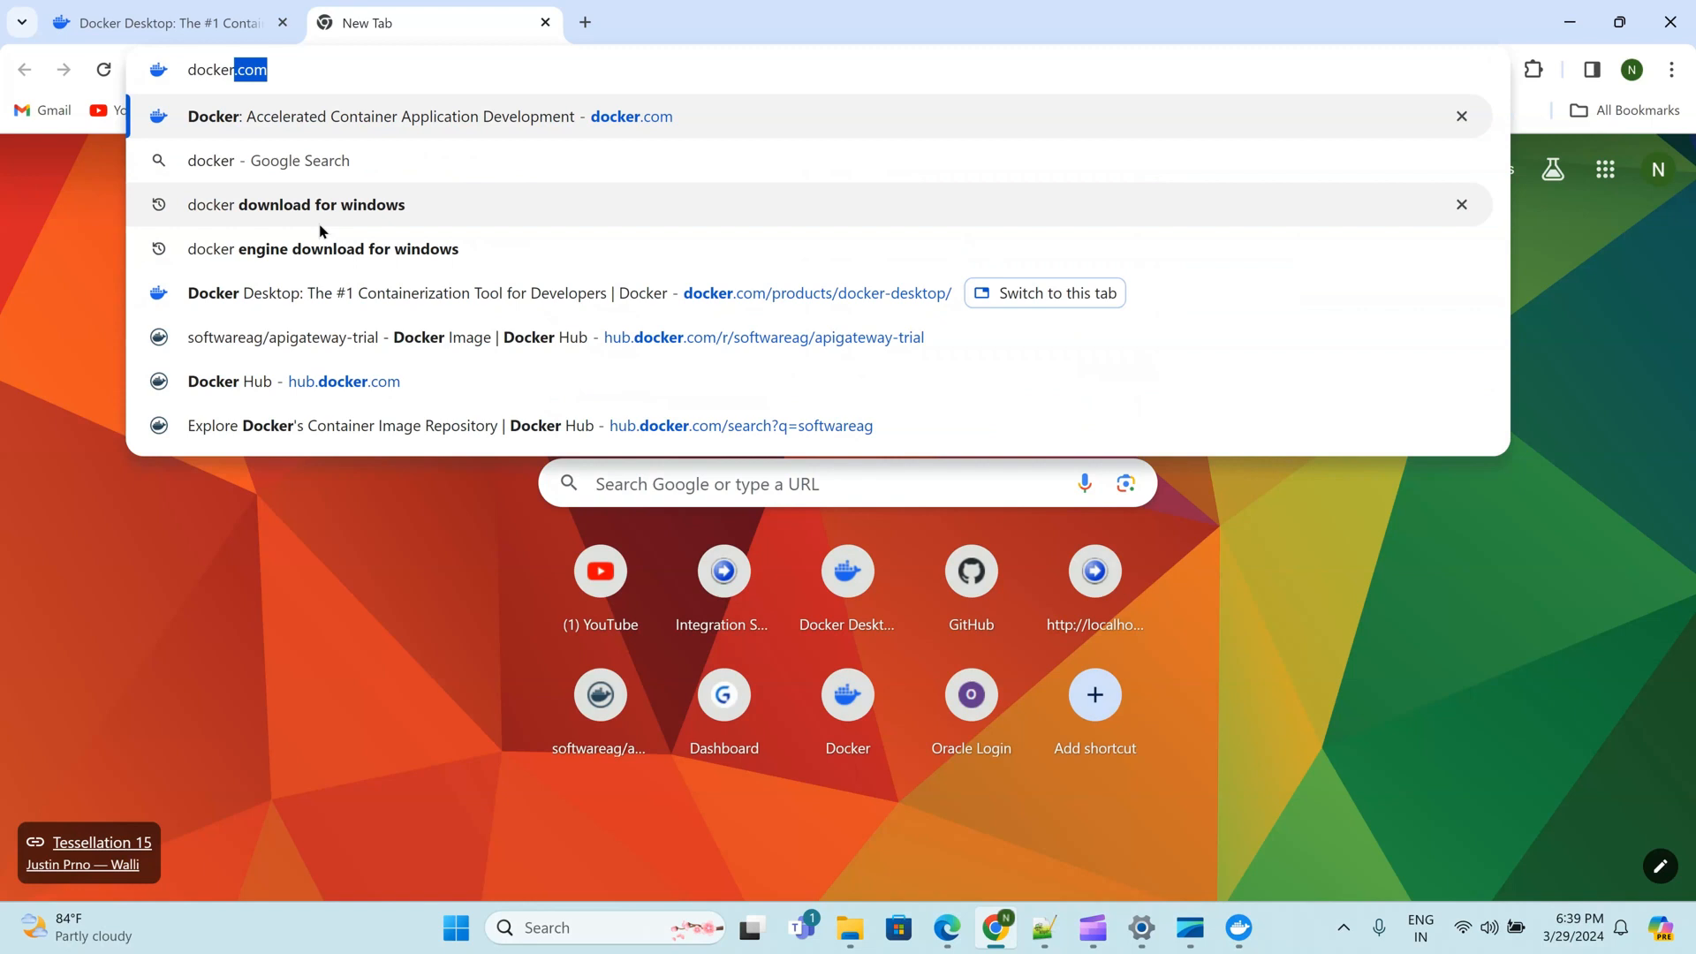
left_click(624, 353)
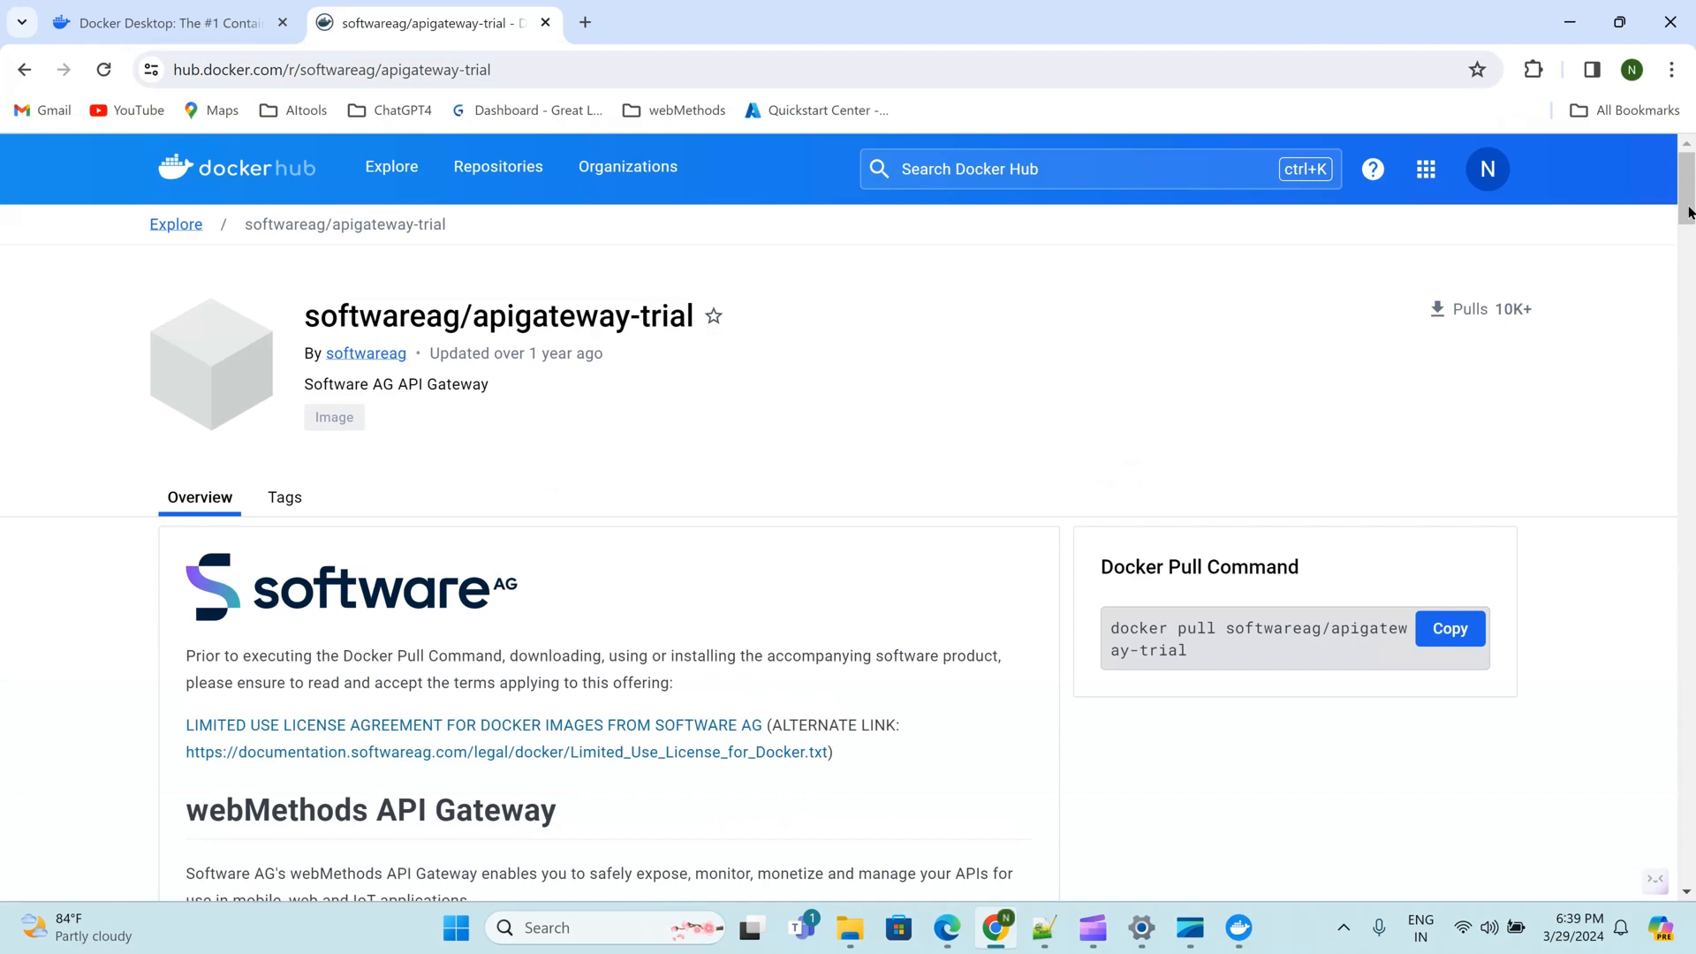
View the Docker Hub account menu of the signed-in profile and close it
mouse_move(1689, 212)
left_mouse_down()
mouse_move(1688, 261)
mouse_move(1688, 211)
left_mouse_up()
left_click(1501, 186)
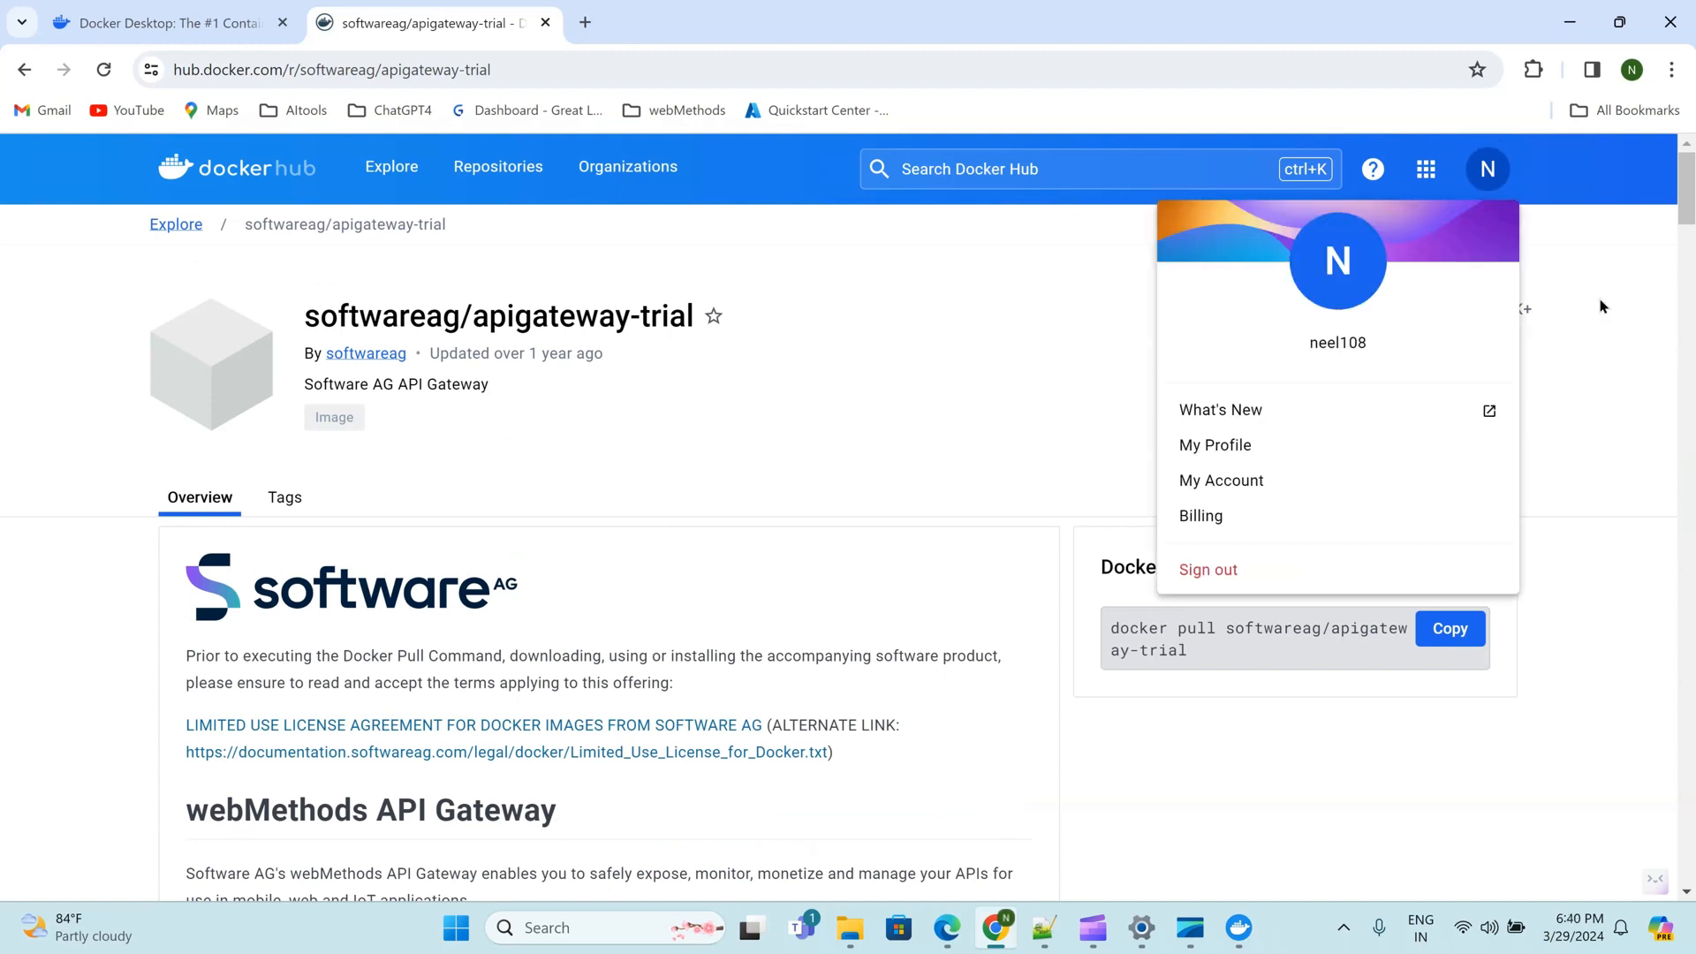
left_click(1635, 345)
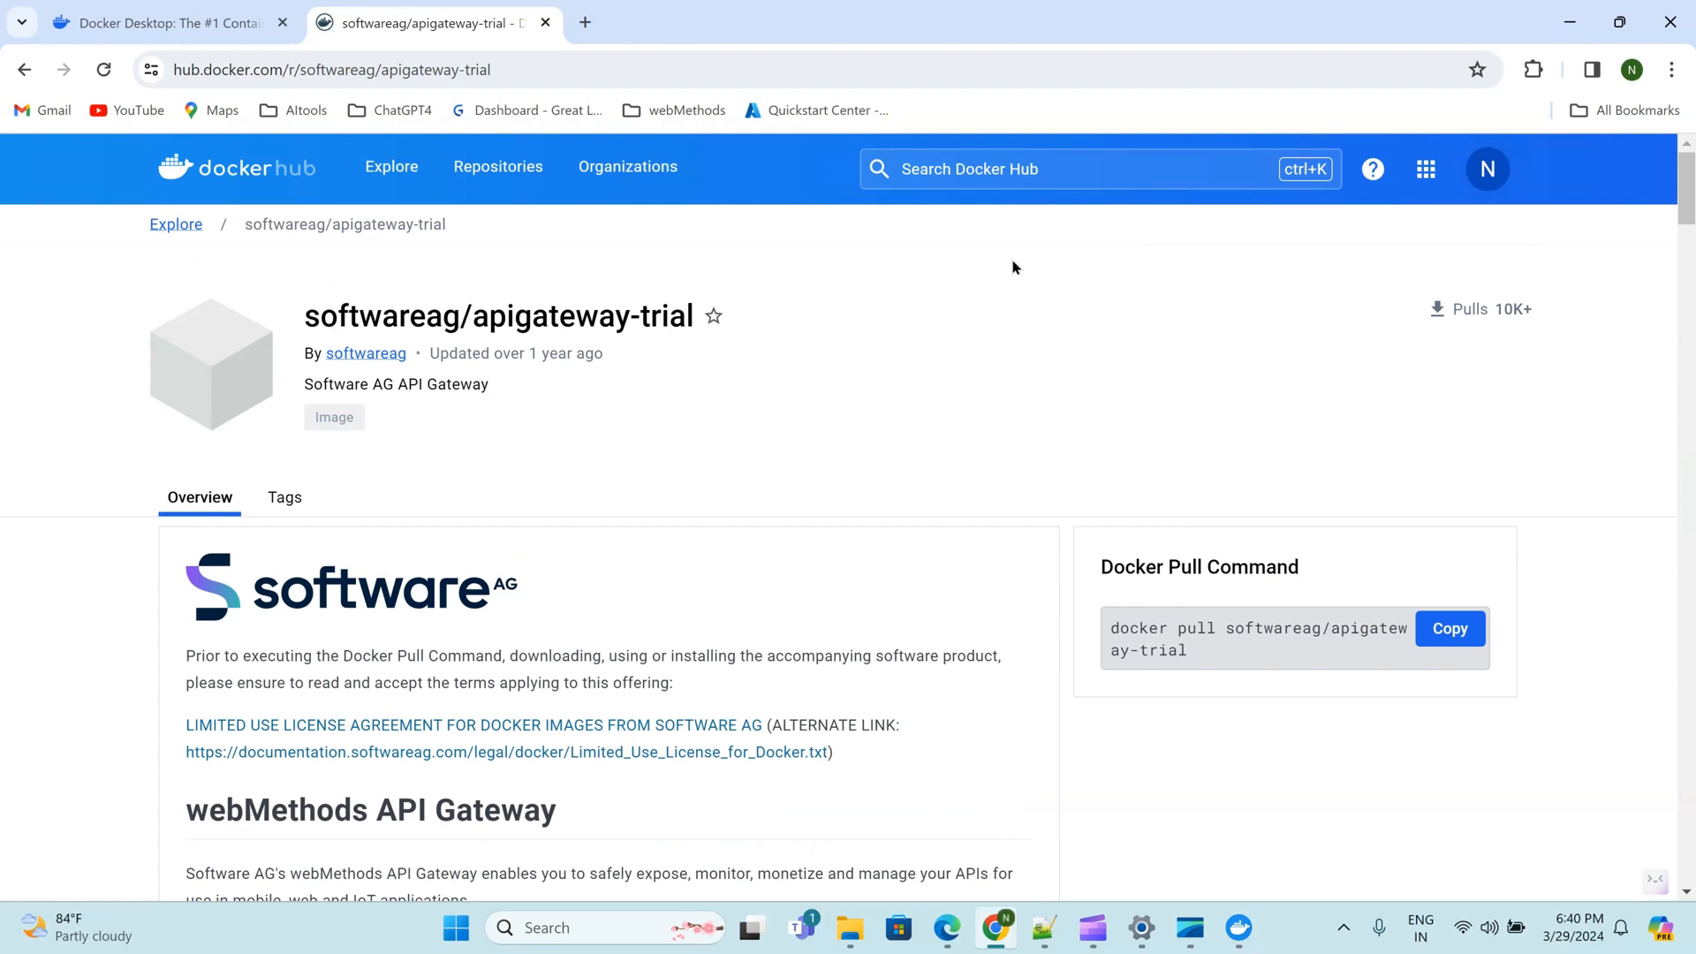
Search Docker Hub for "softwareag" and show all community results
left_click(981, 168)
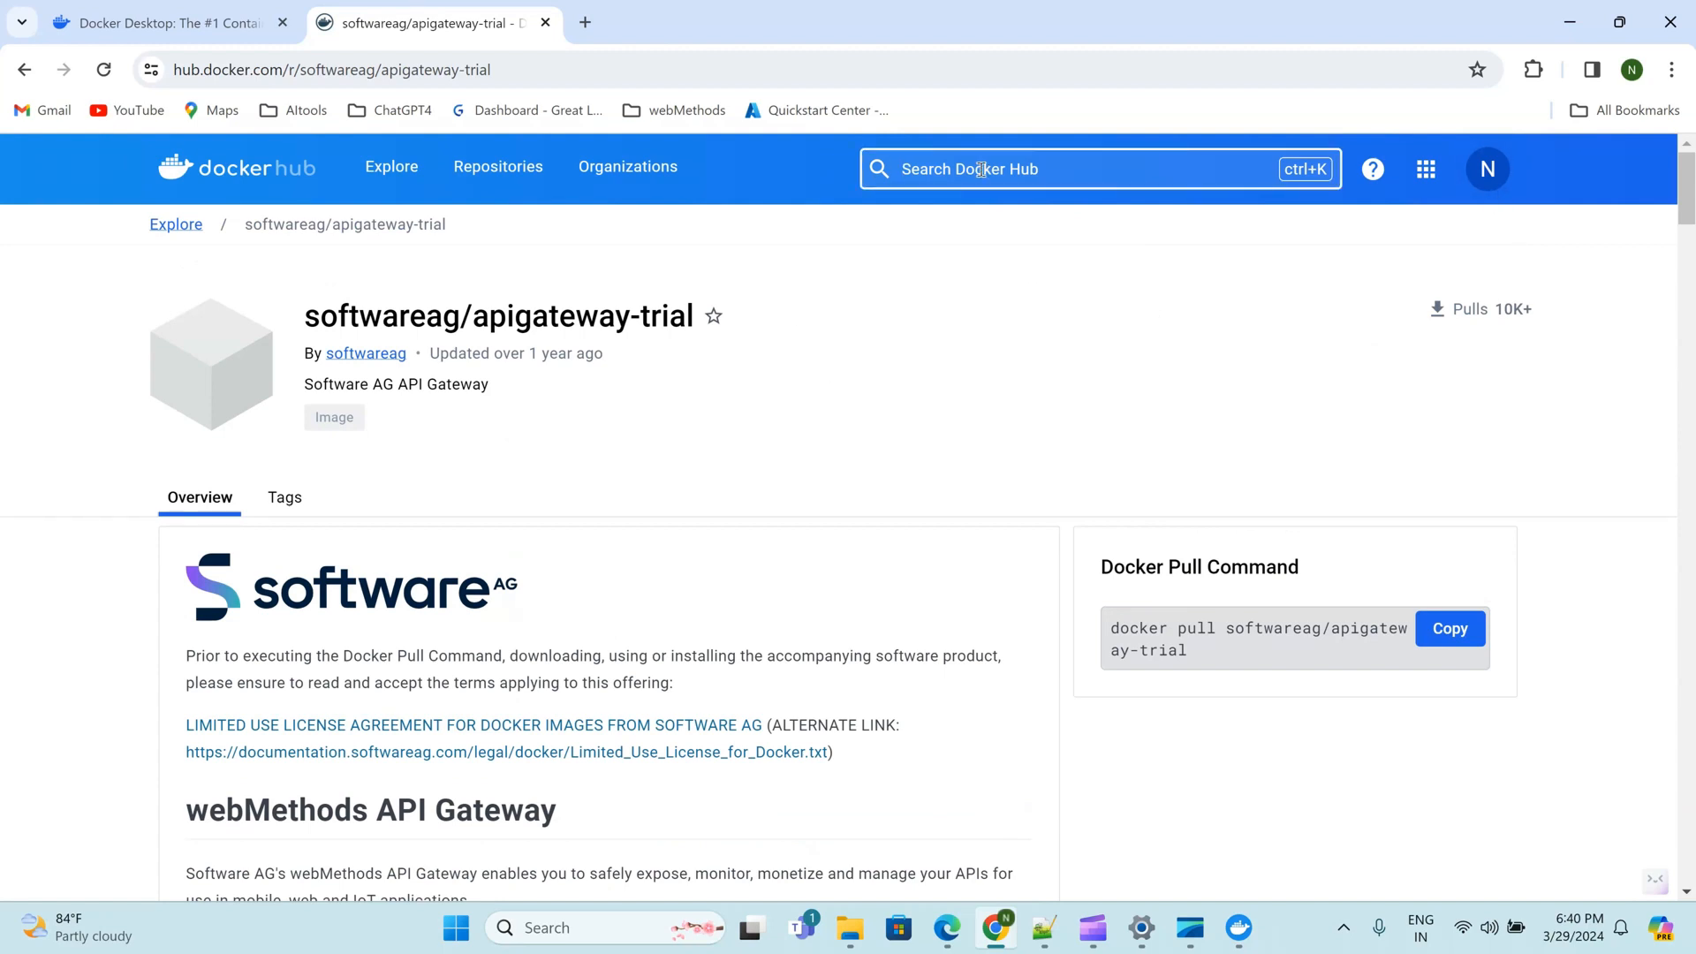
type("soft")
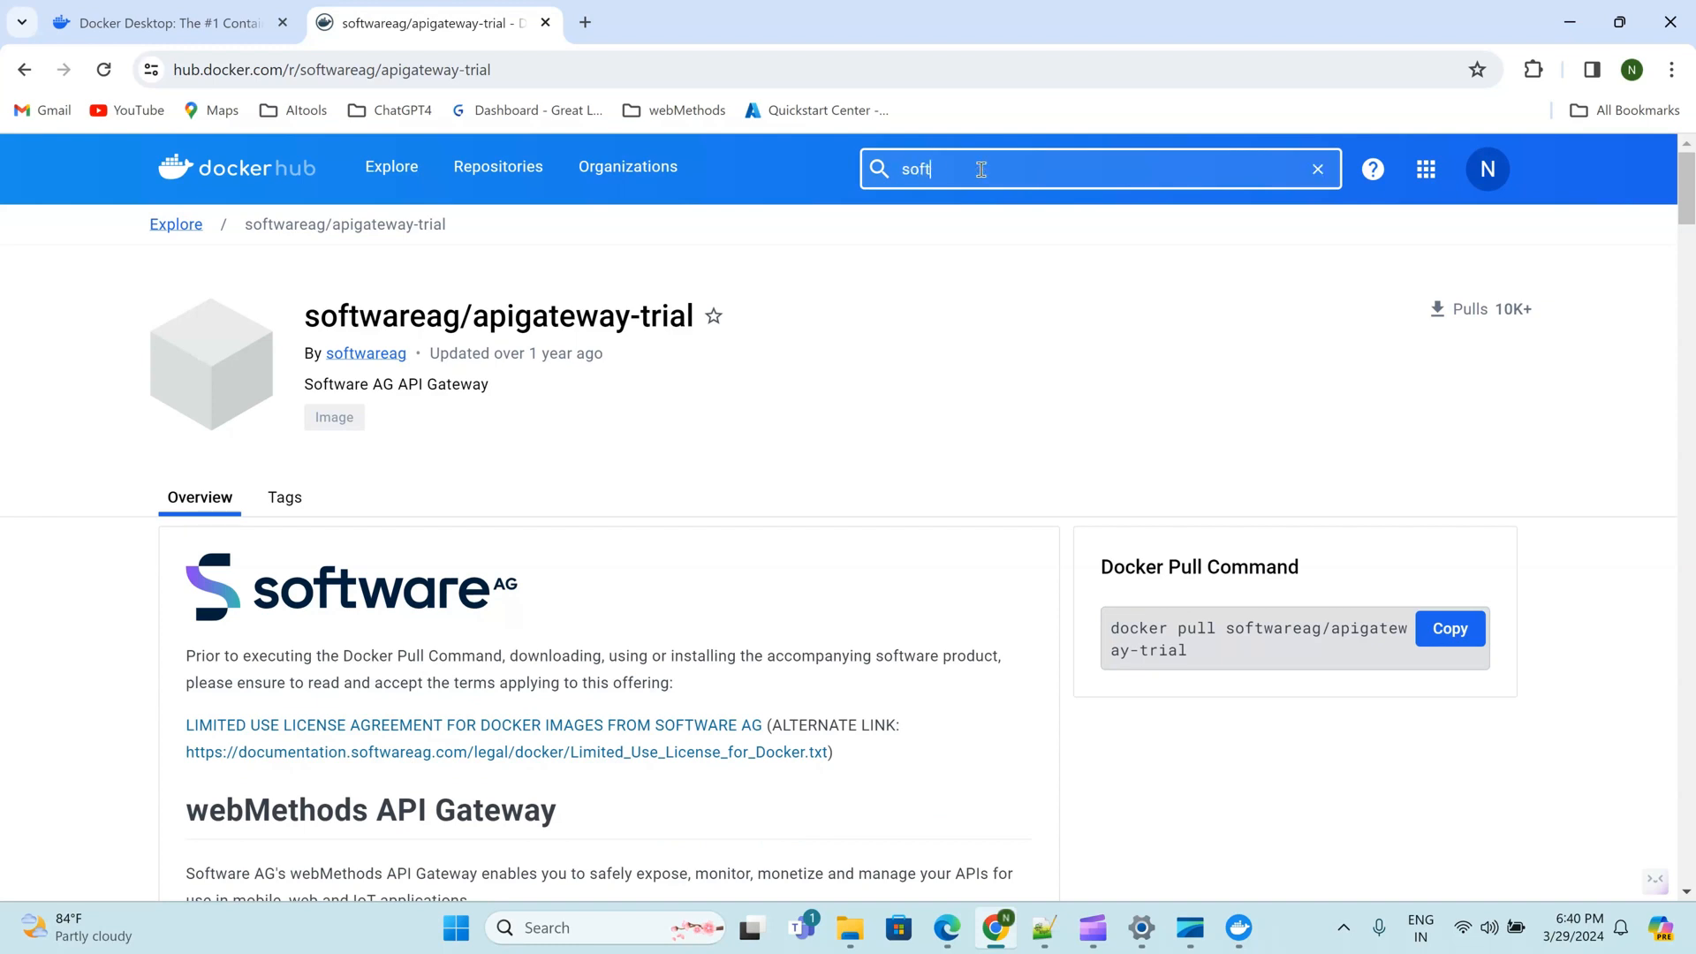
type("wareag")
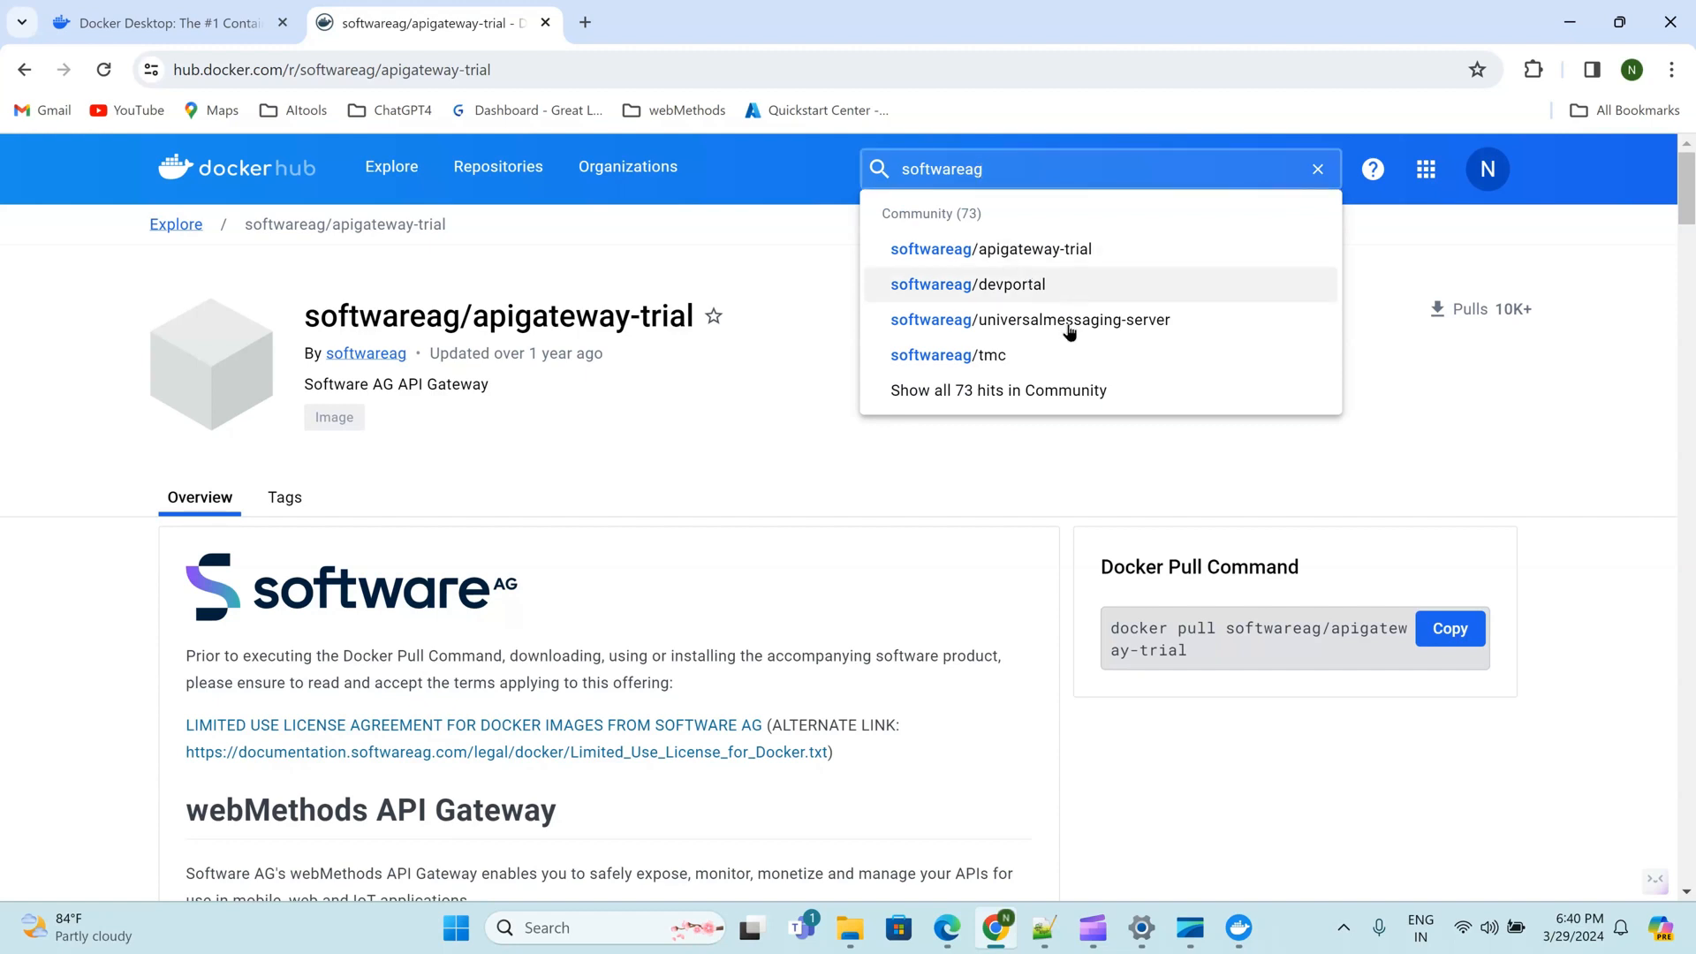
left_click(1071, 402)
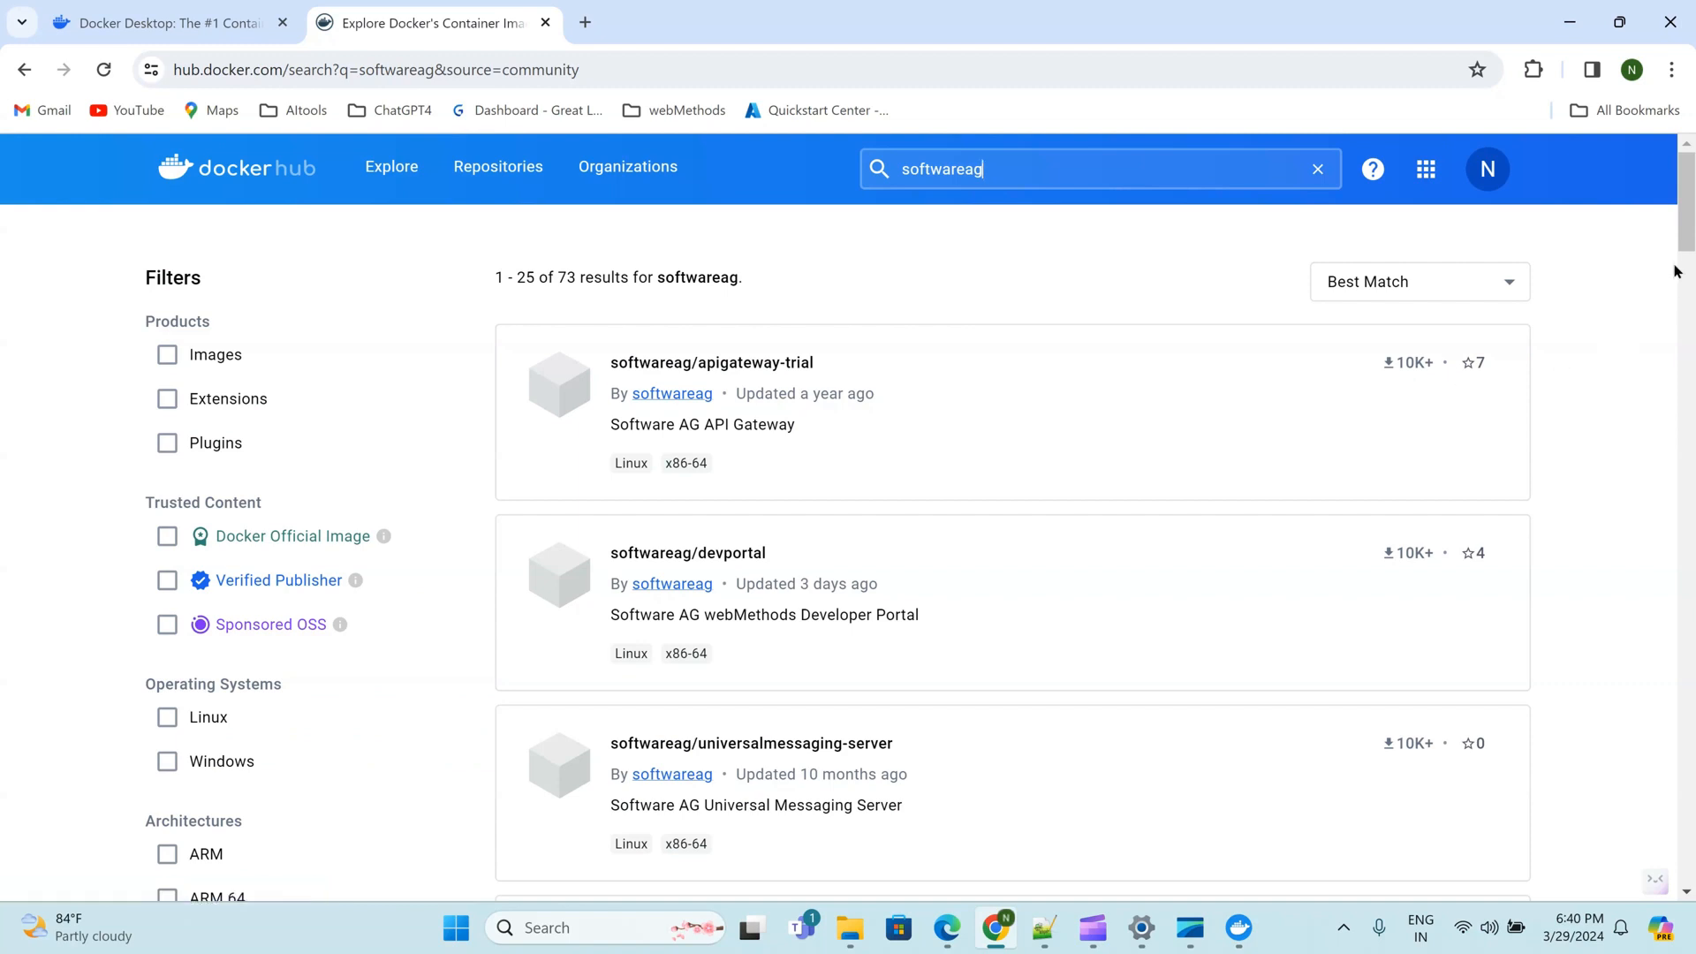
Open the softwareag/apigateway-trial repository and examine its instructions for starting and stopping the container
left_click(801, 366)
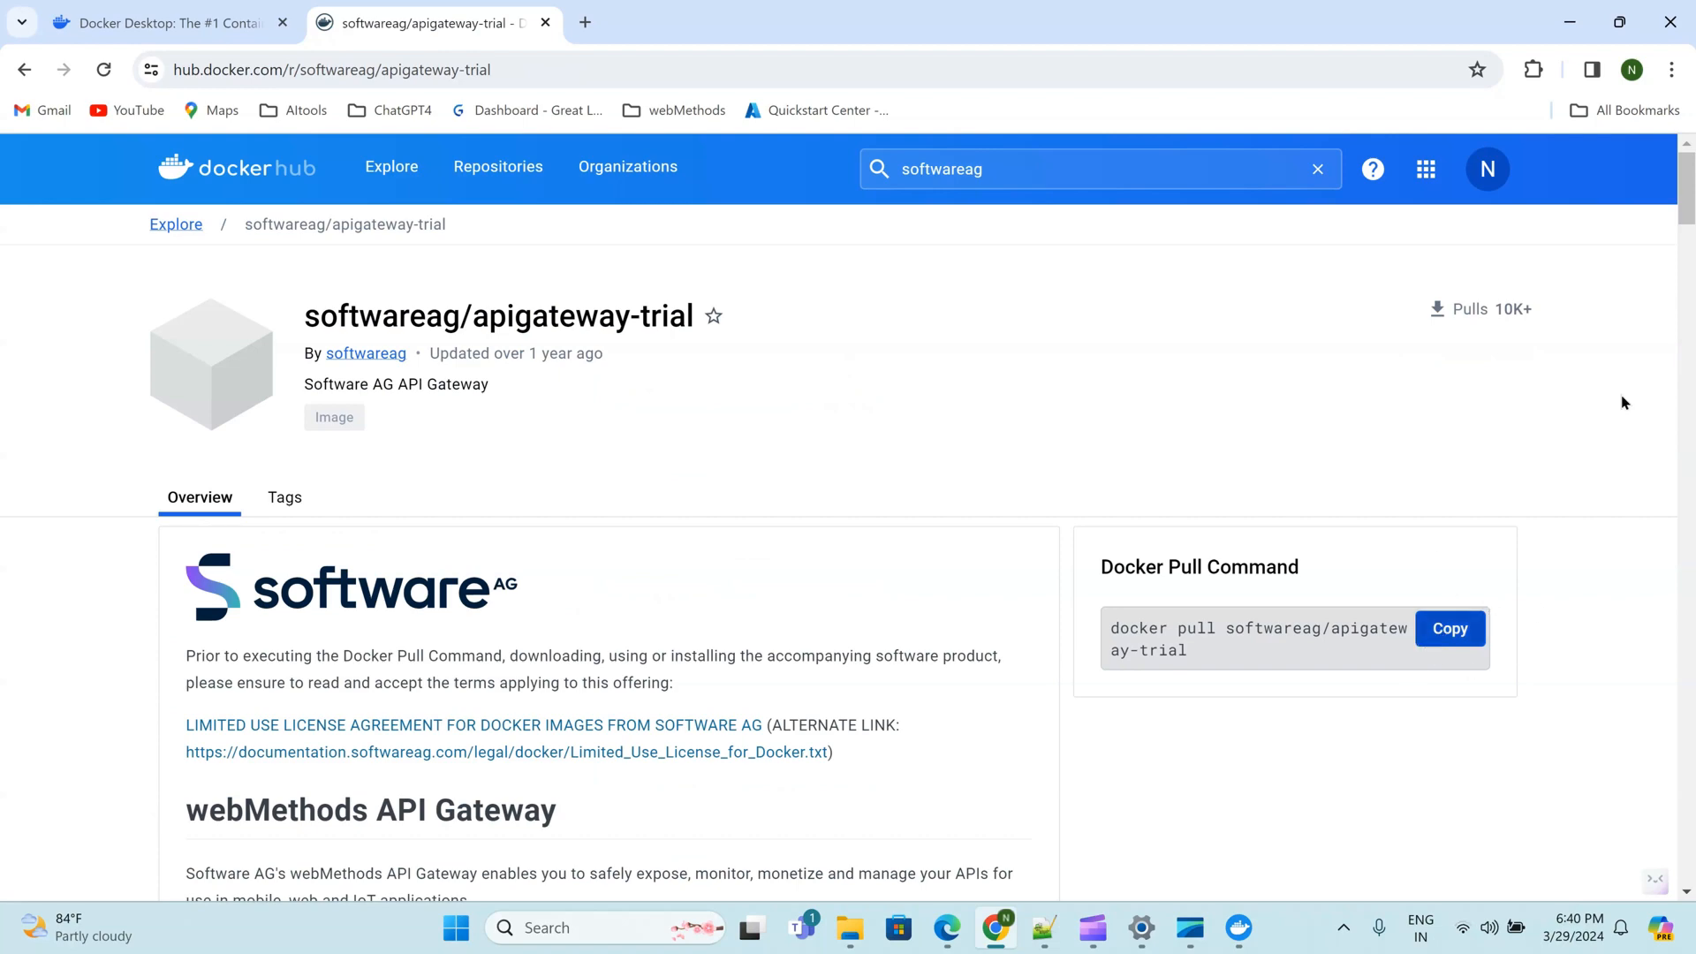
left_click_drag(1686, 213, 1686, 329)
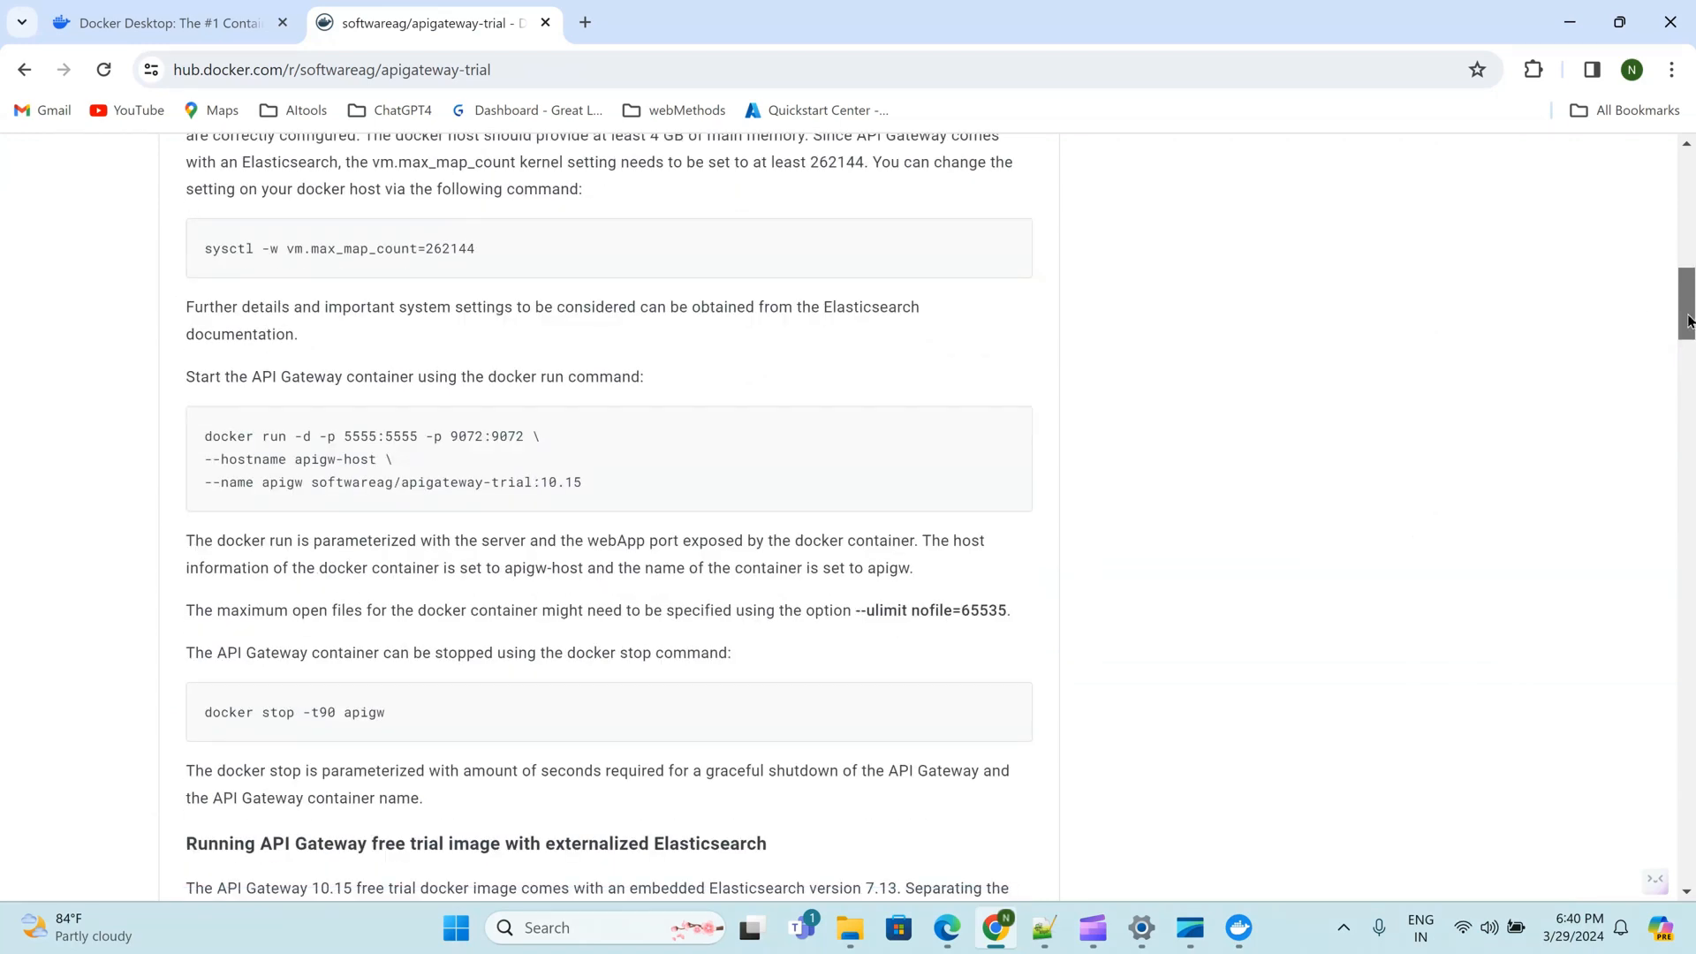
Check the Docker Desktop installer's progress and return to the Docker Hub page in Chrome
left_click(1238, 905)
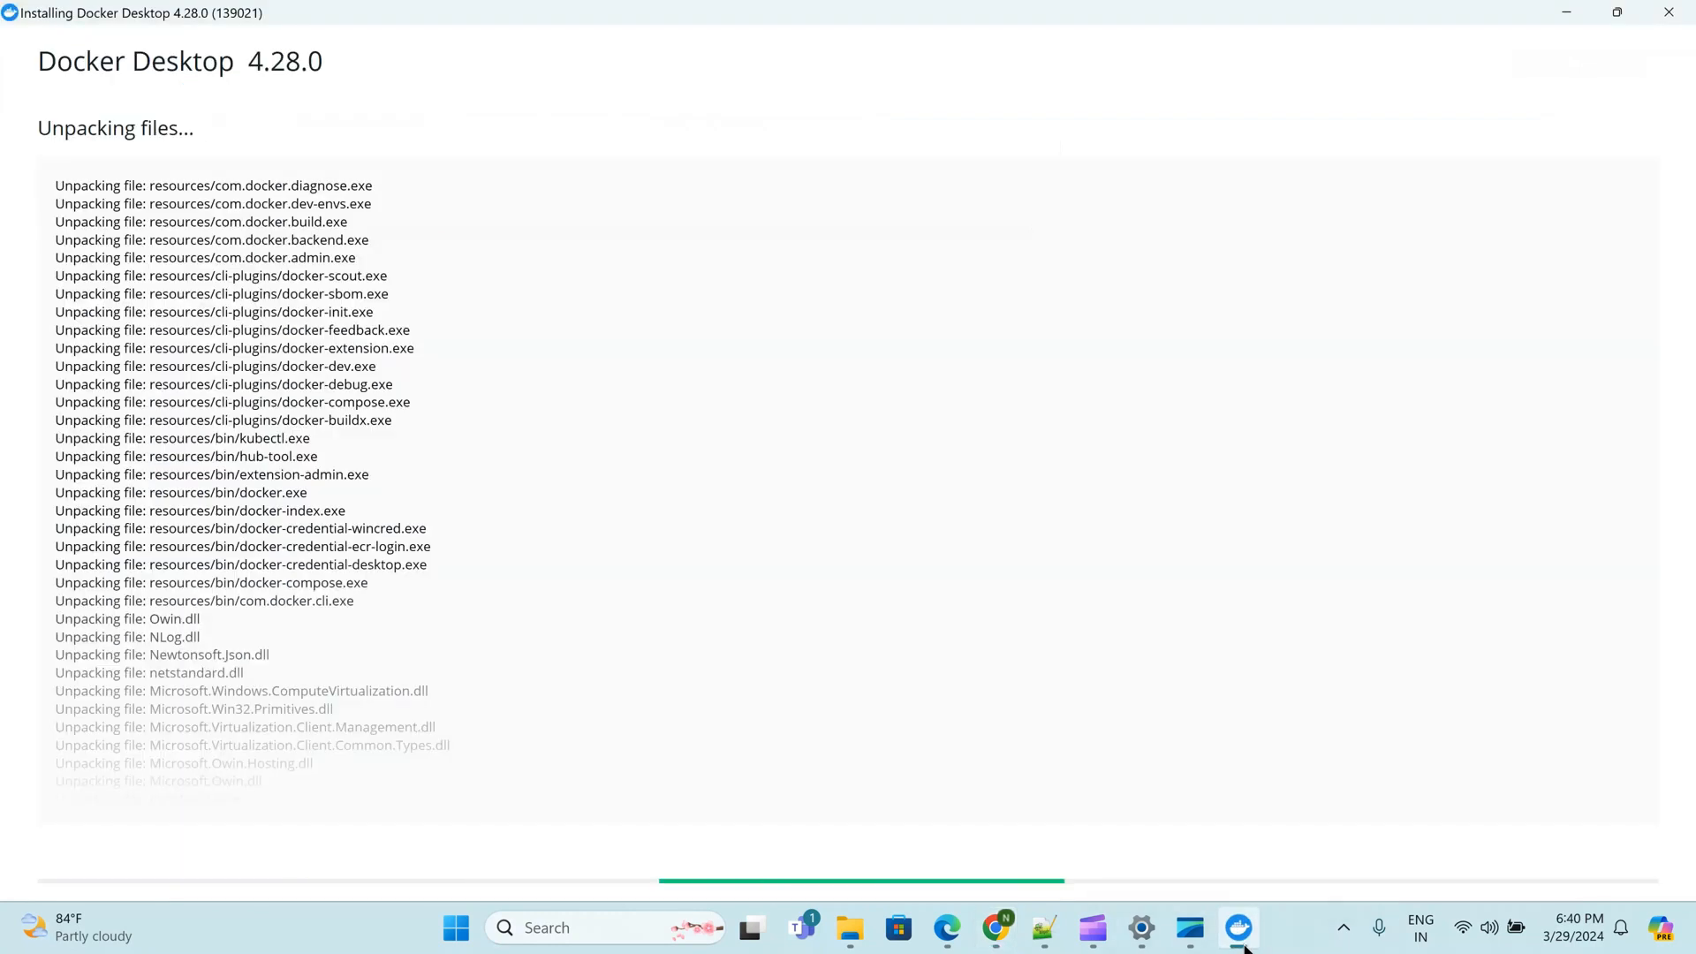
left_click(995, 936)
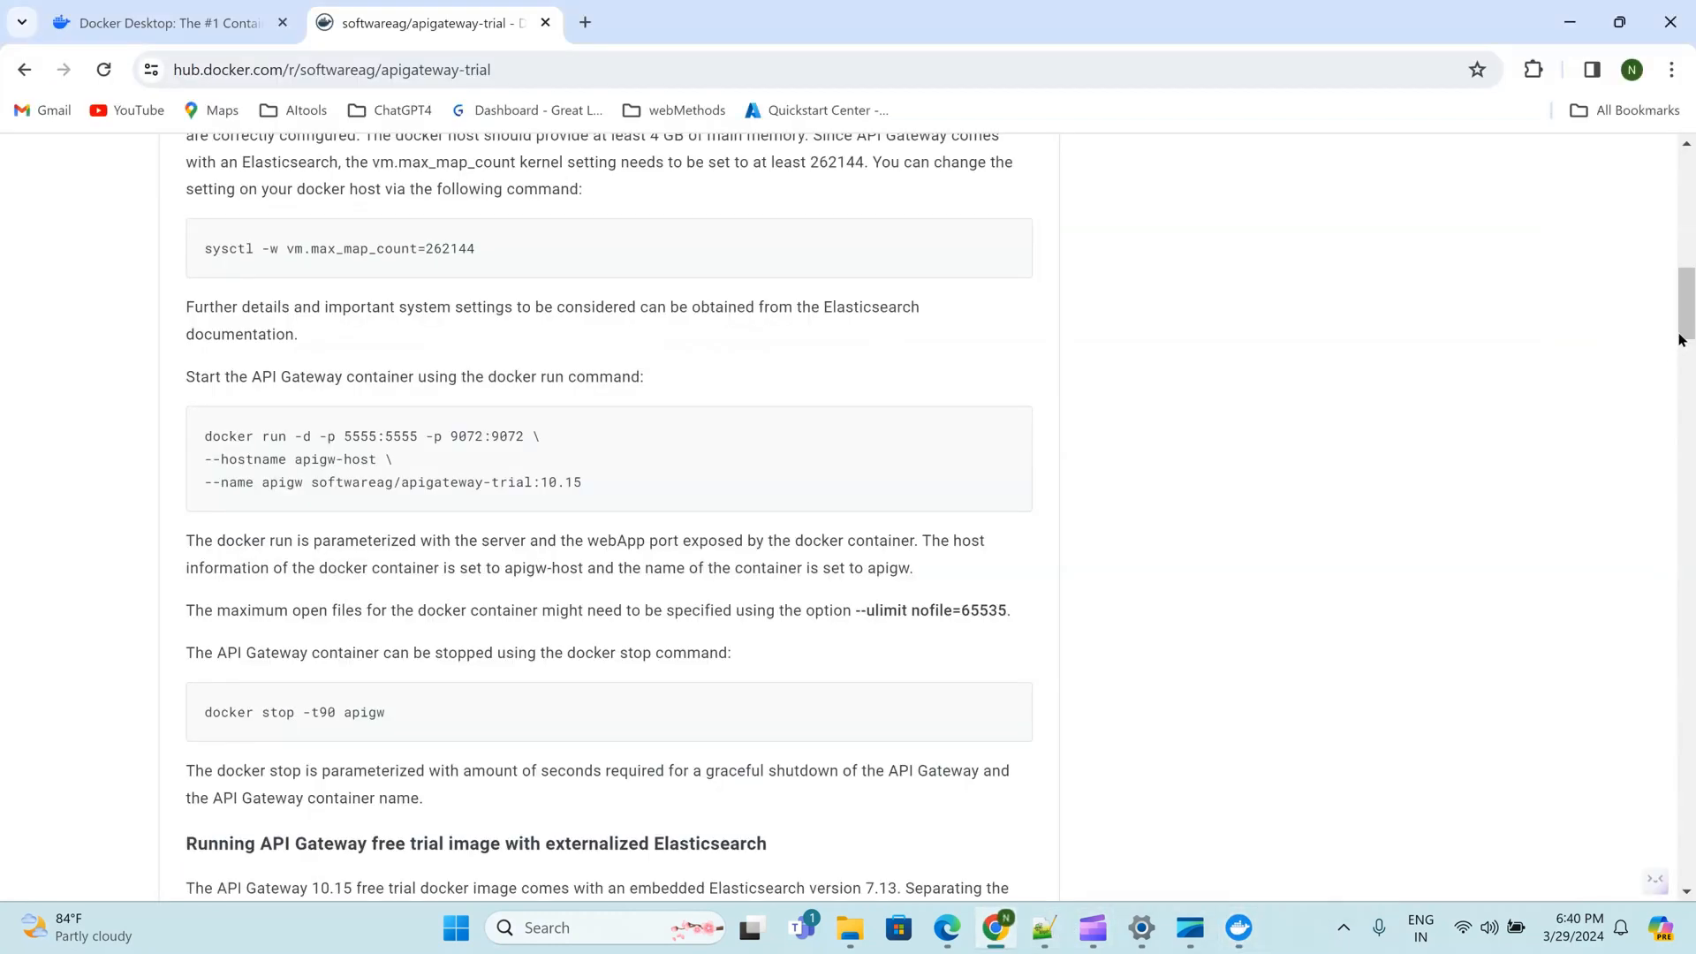
Show all Docker Hub community results for "softwareag" and browse the available images
left_click_drag(1687, 329, 1687, 212)
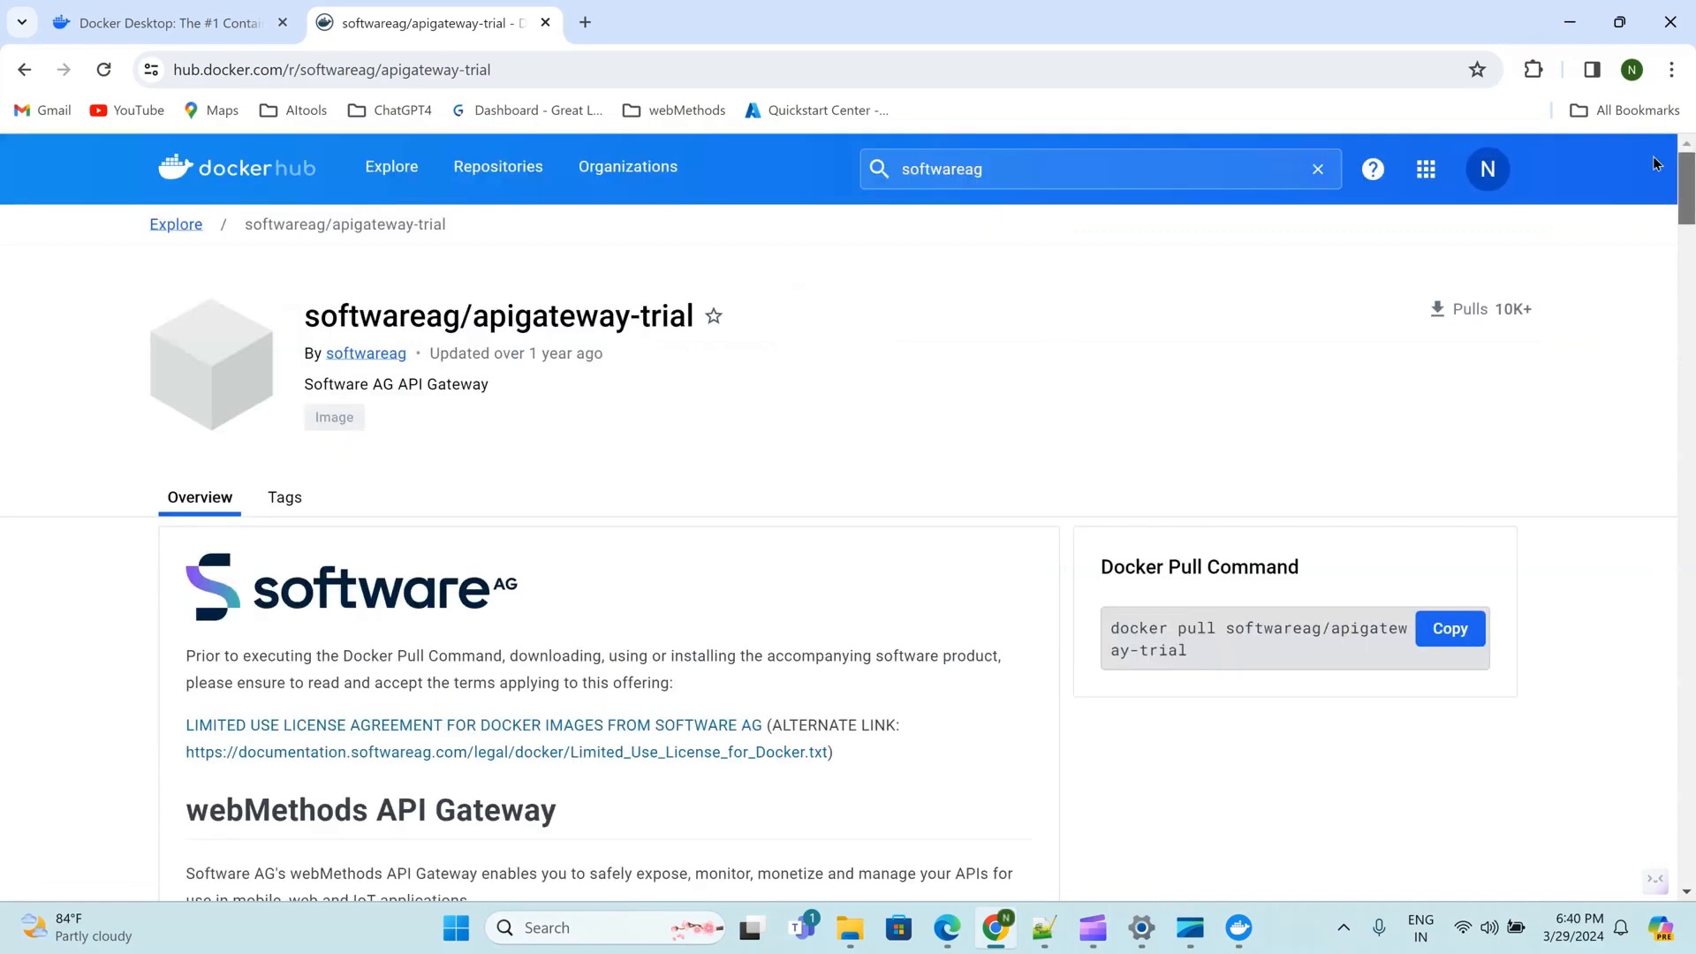
left_click(1067, 176)
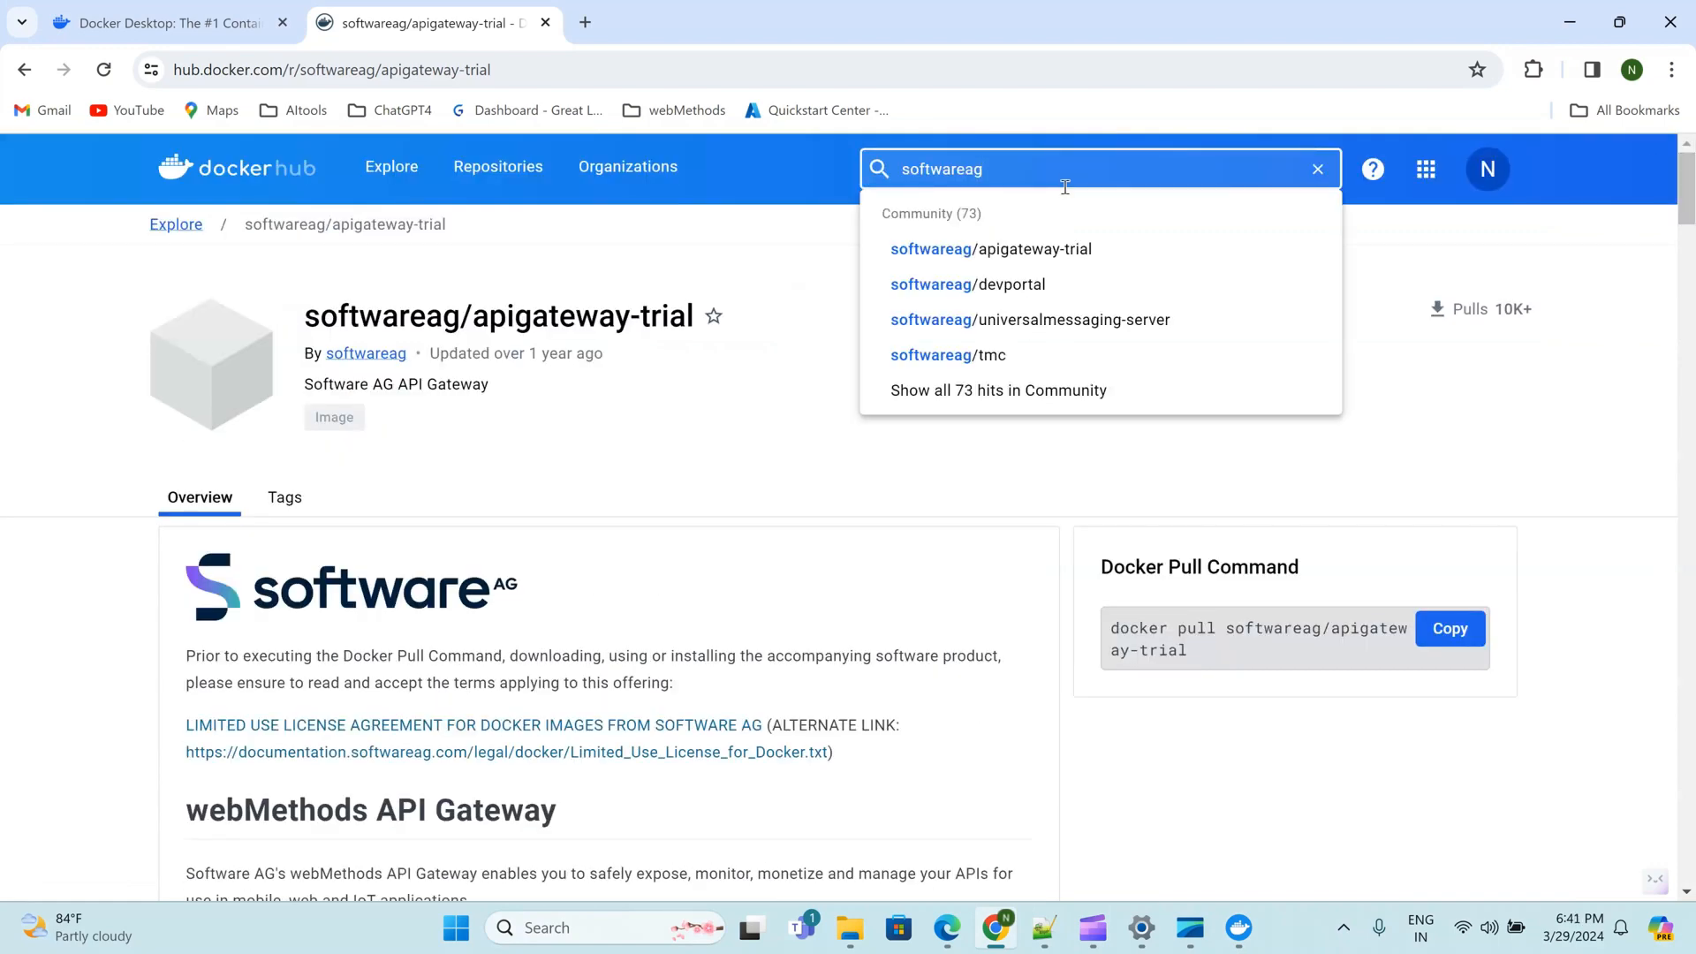
left_click(1041, 390)
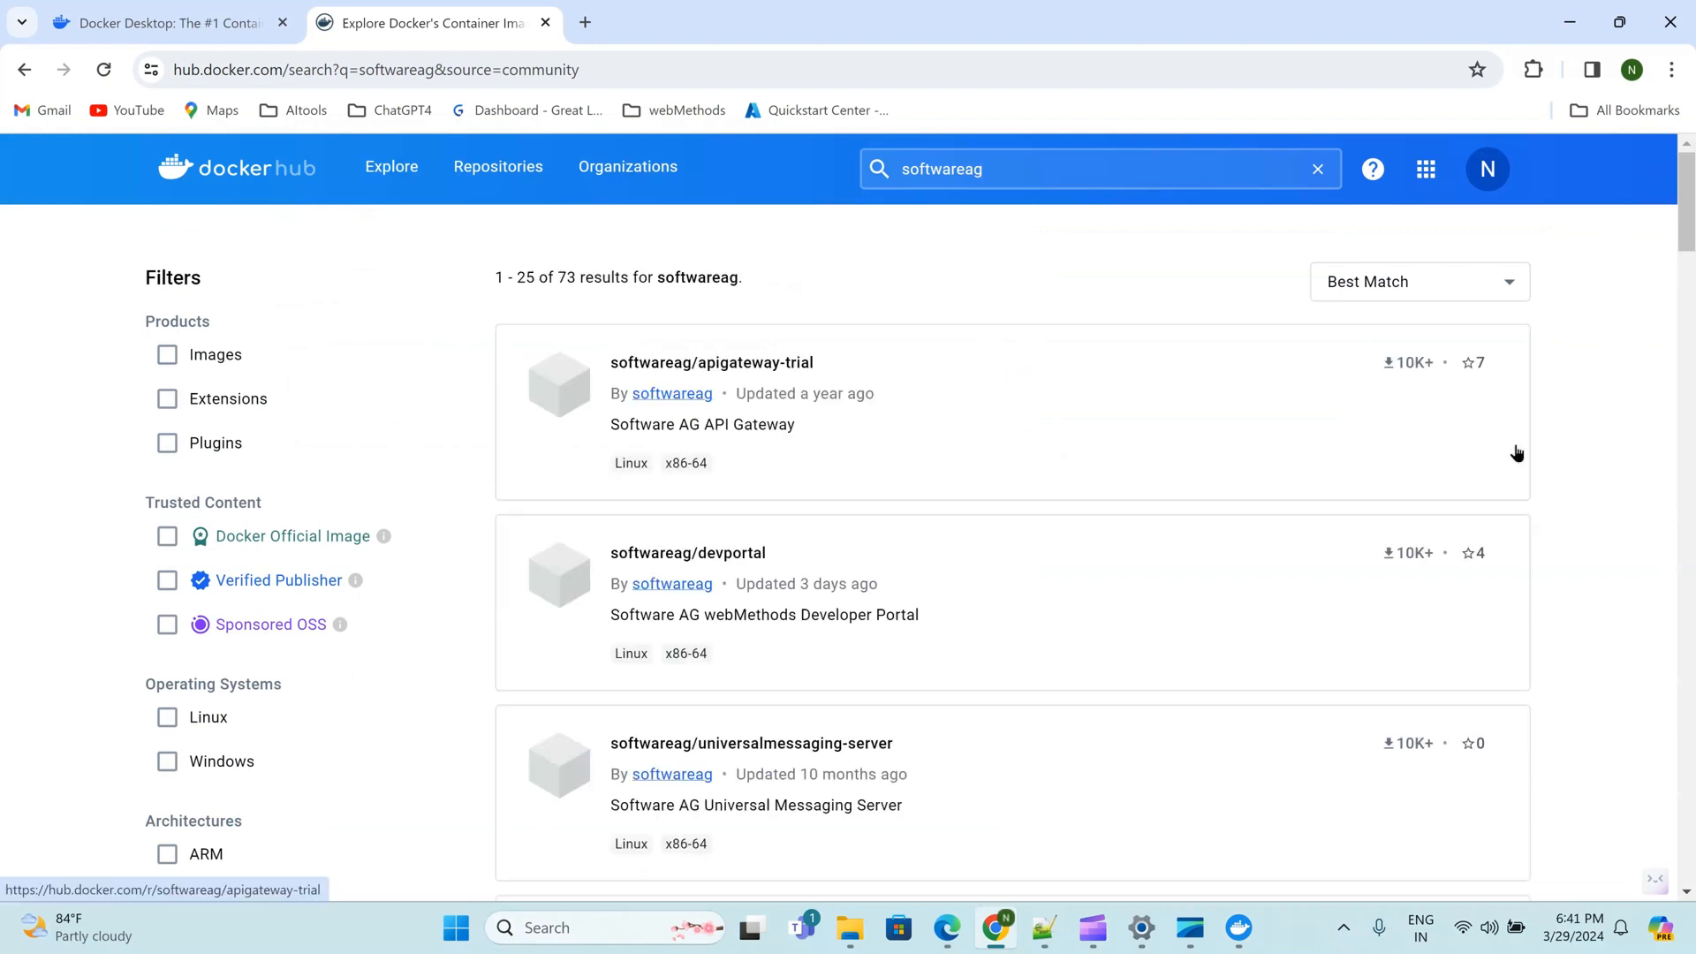
scroll(1690, 232, "down", 3)
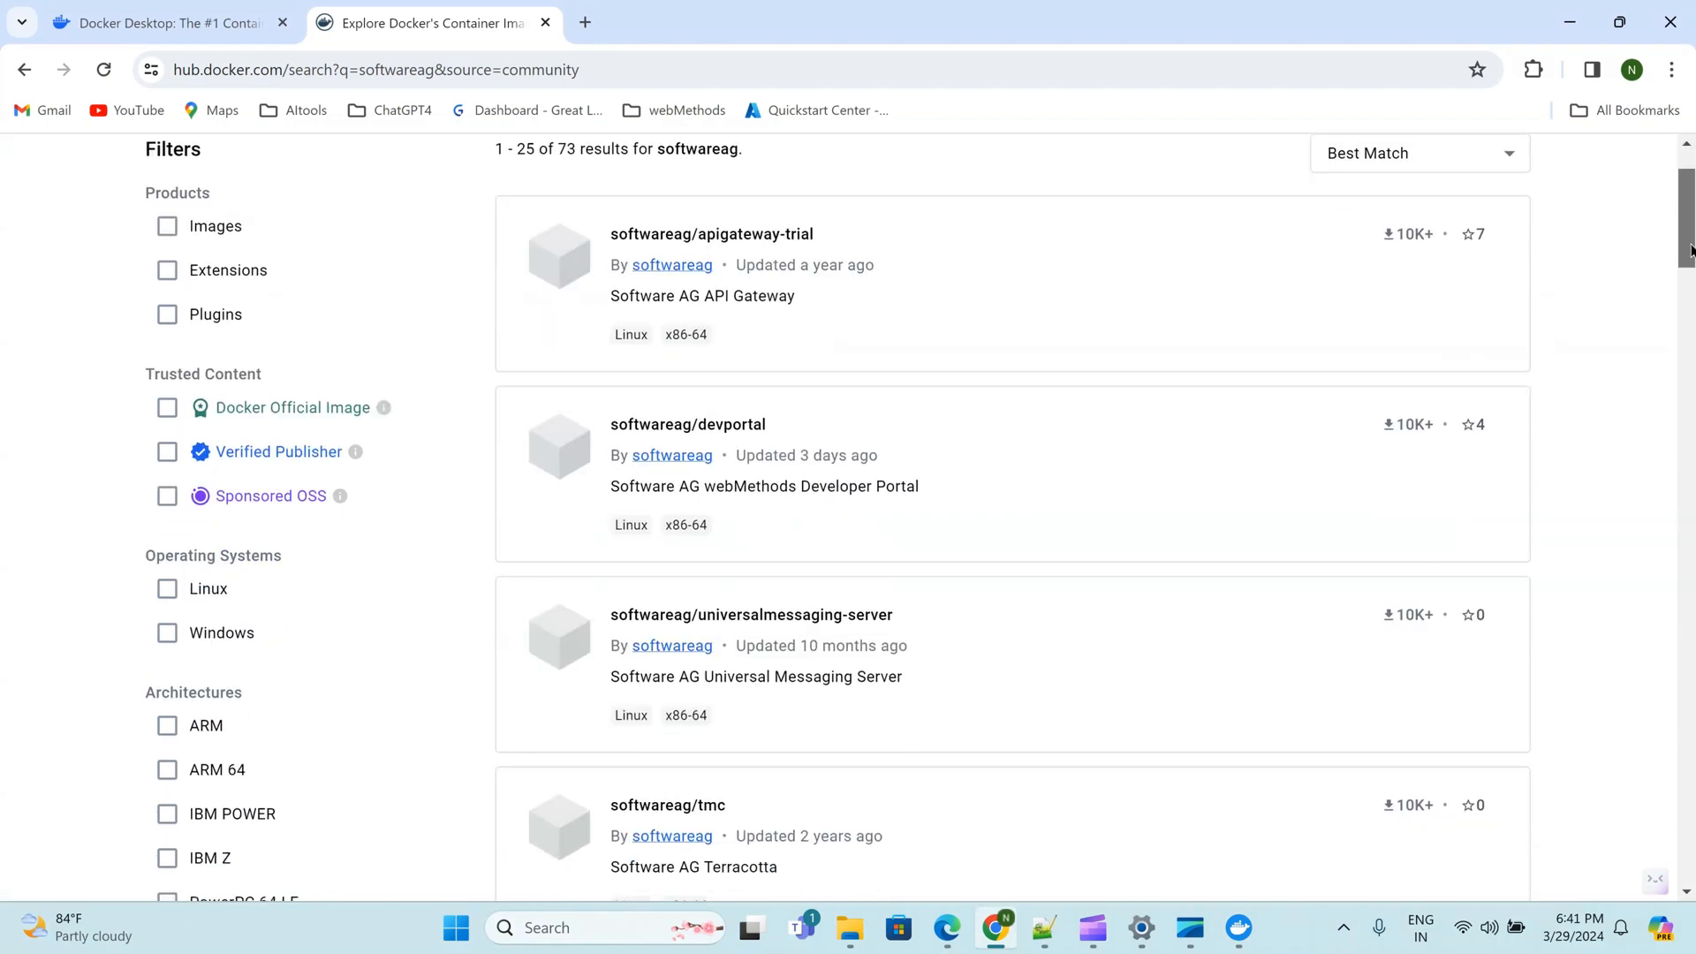
scroll(839, 517, "down", 3)
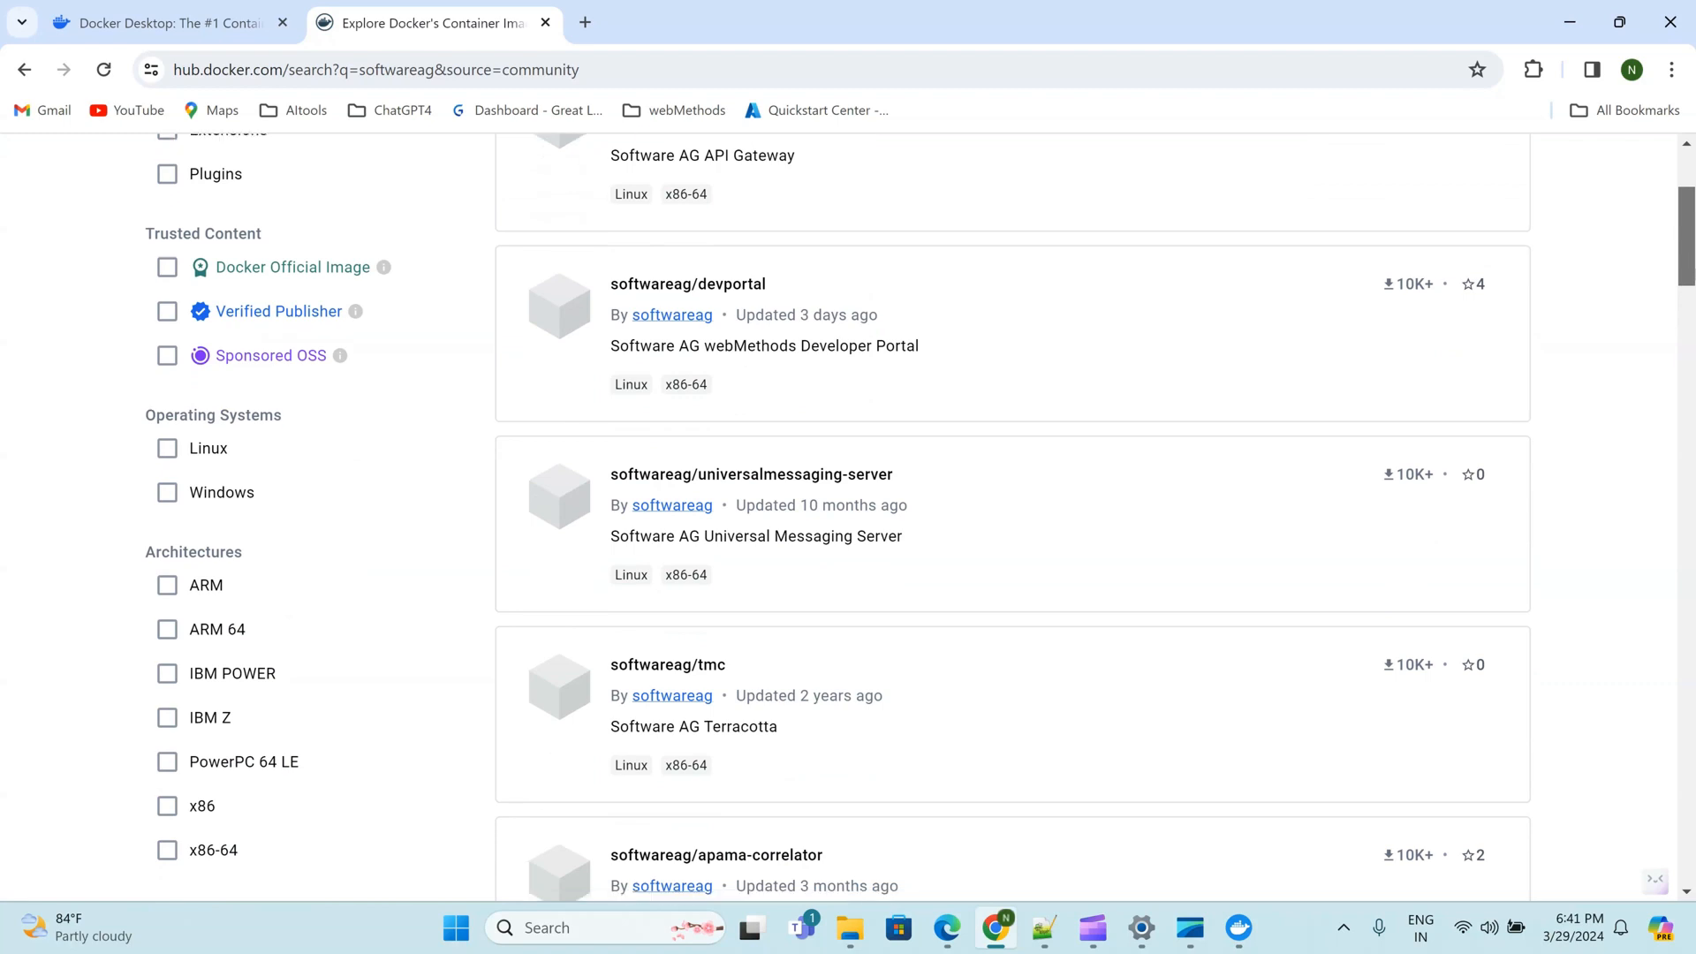
scroll(839, 516, "down", 2)
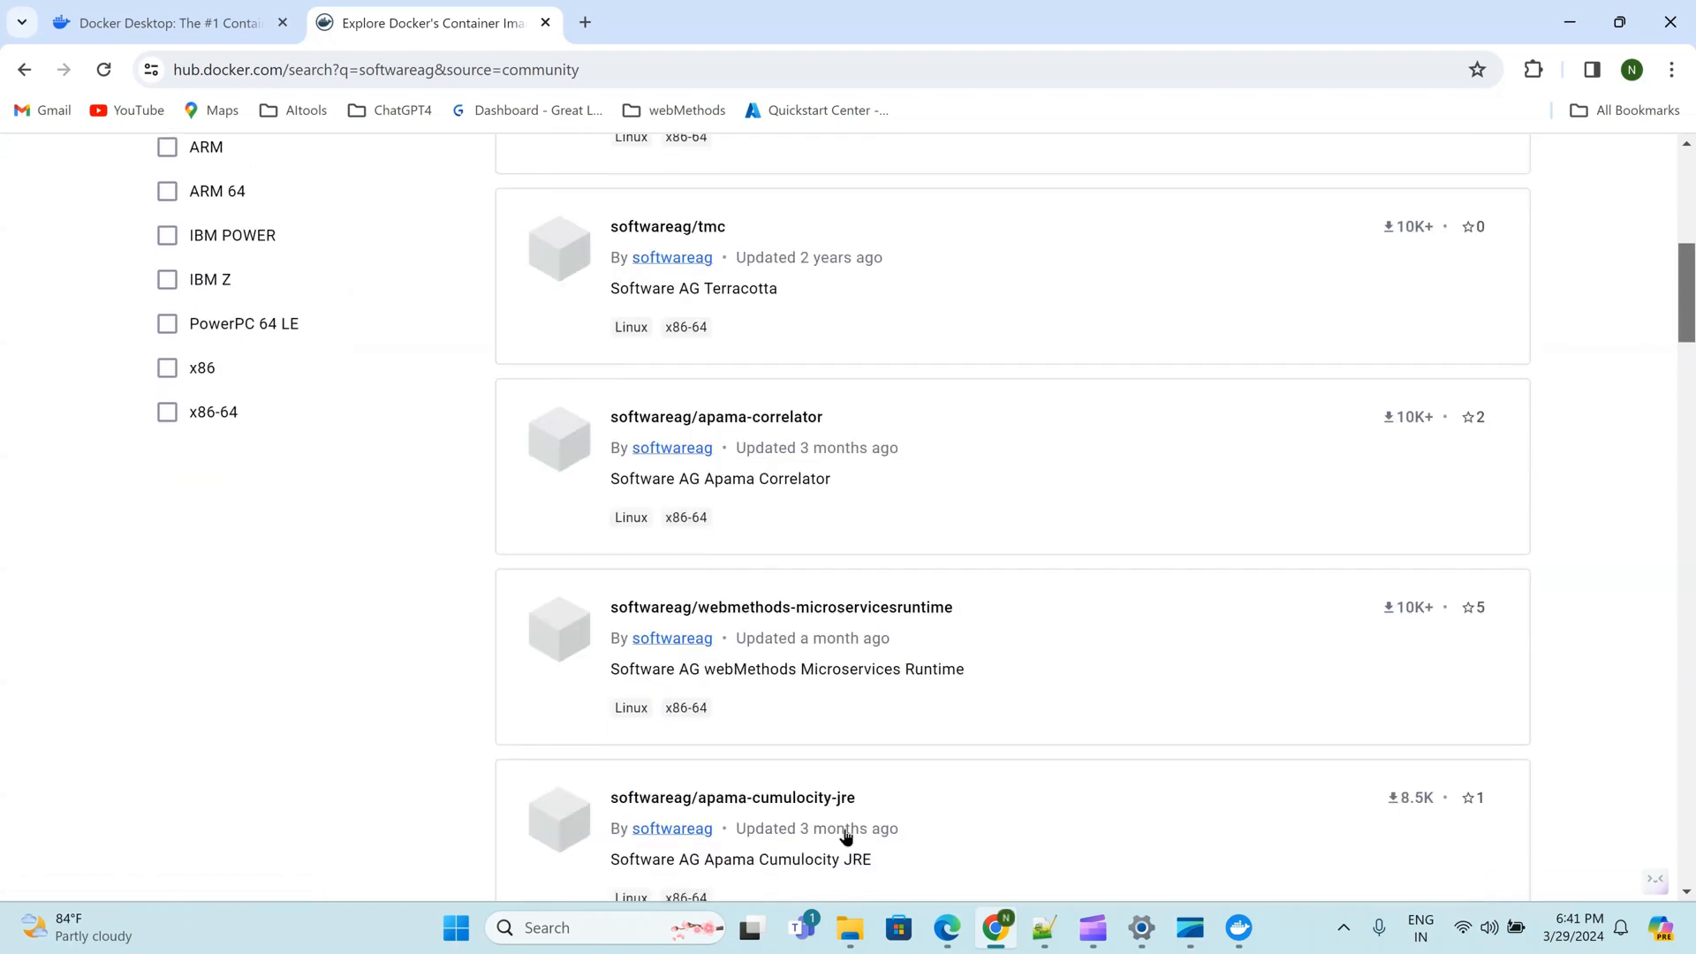
Switch to File Explorer and examine the installer files in D:\wM\install\normal, including the contents of the Integration v10.15 free trial folder
mouse_move(837, 915)
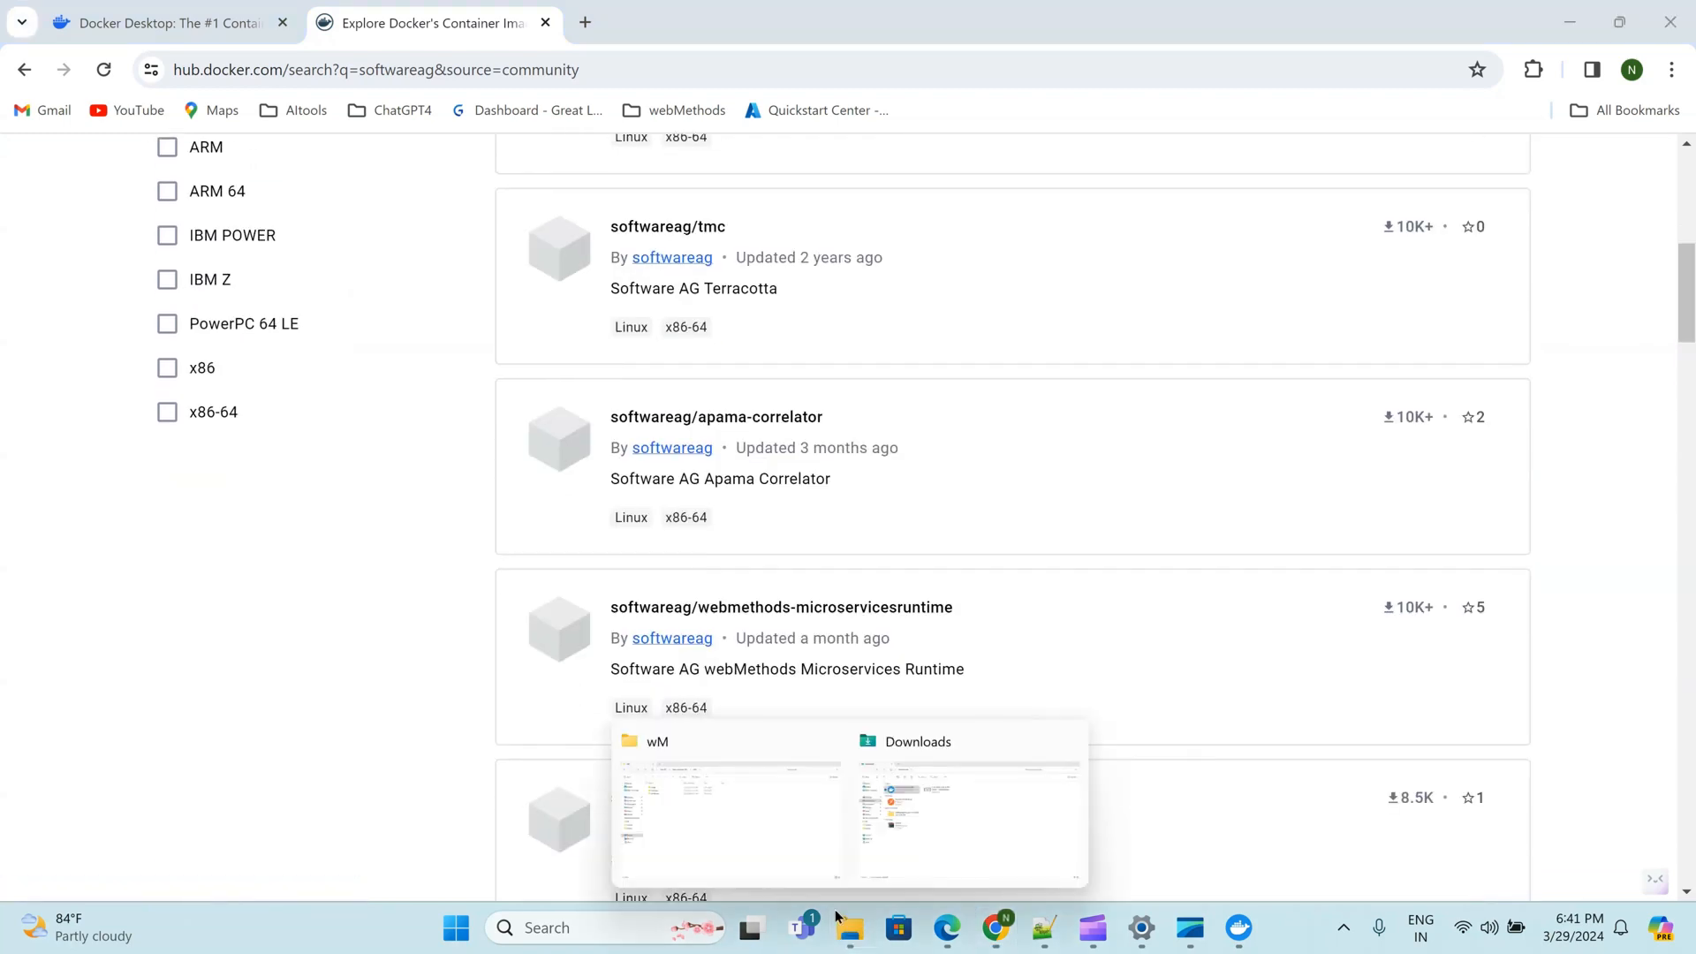
left_click(756, 840)
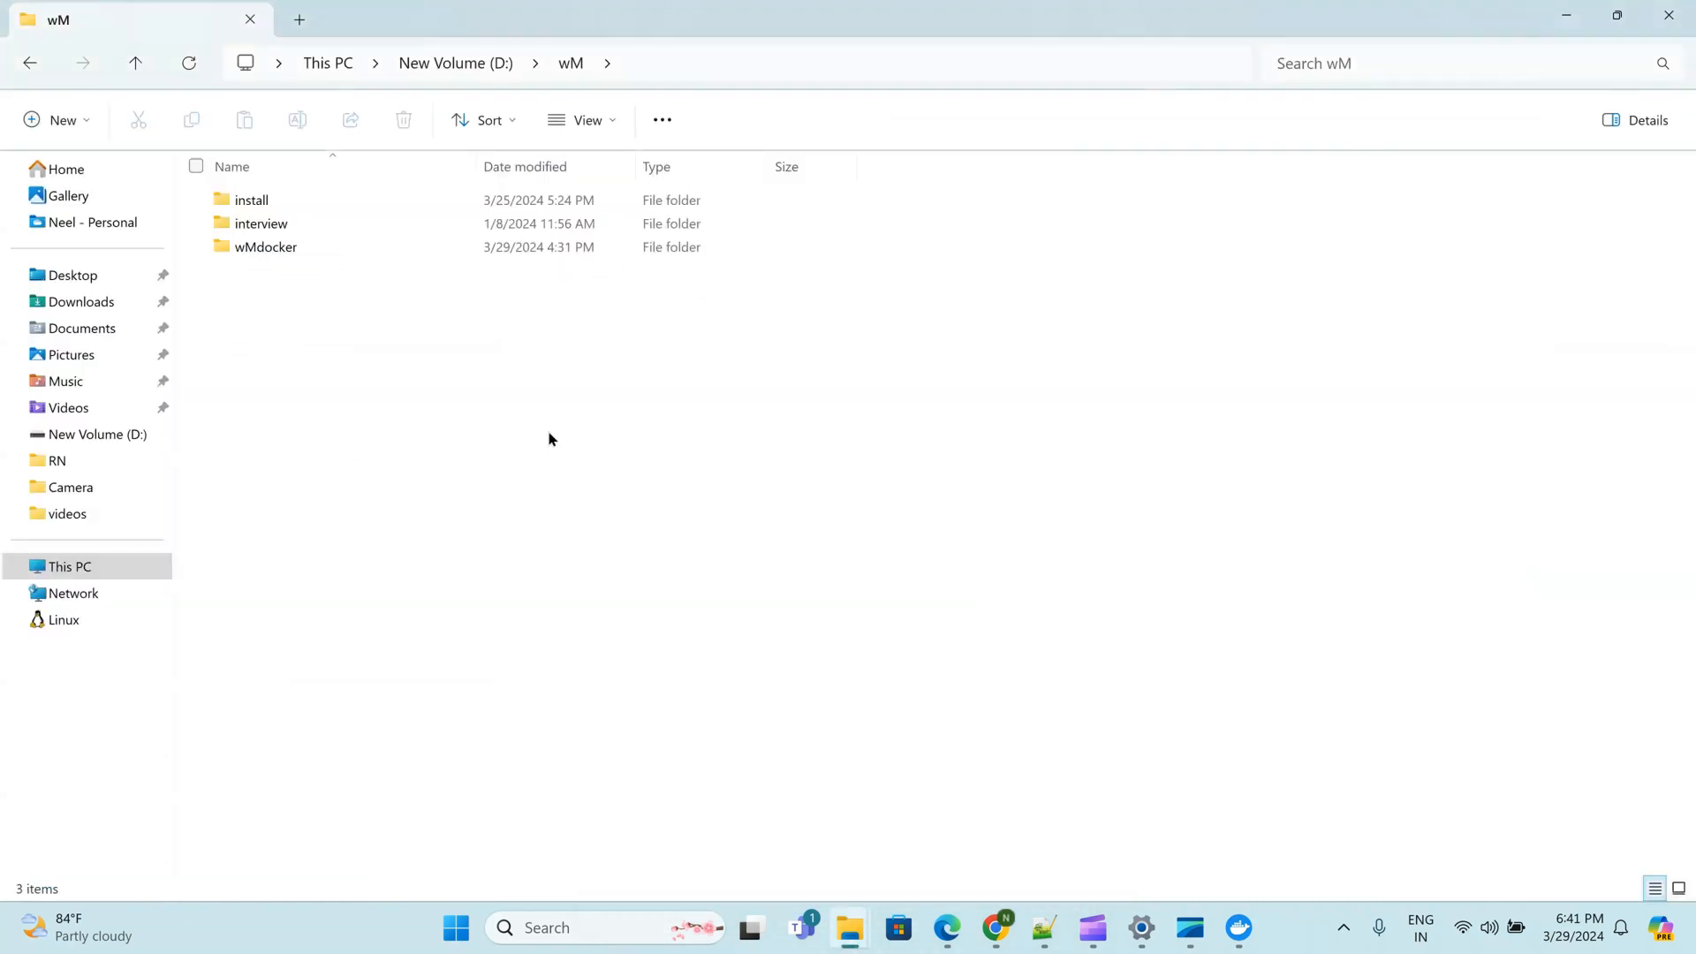
double_click(422, 202)
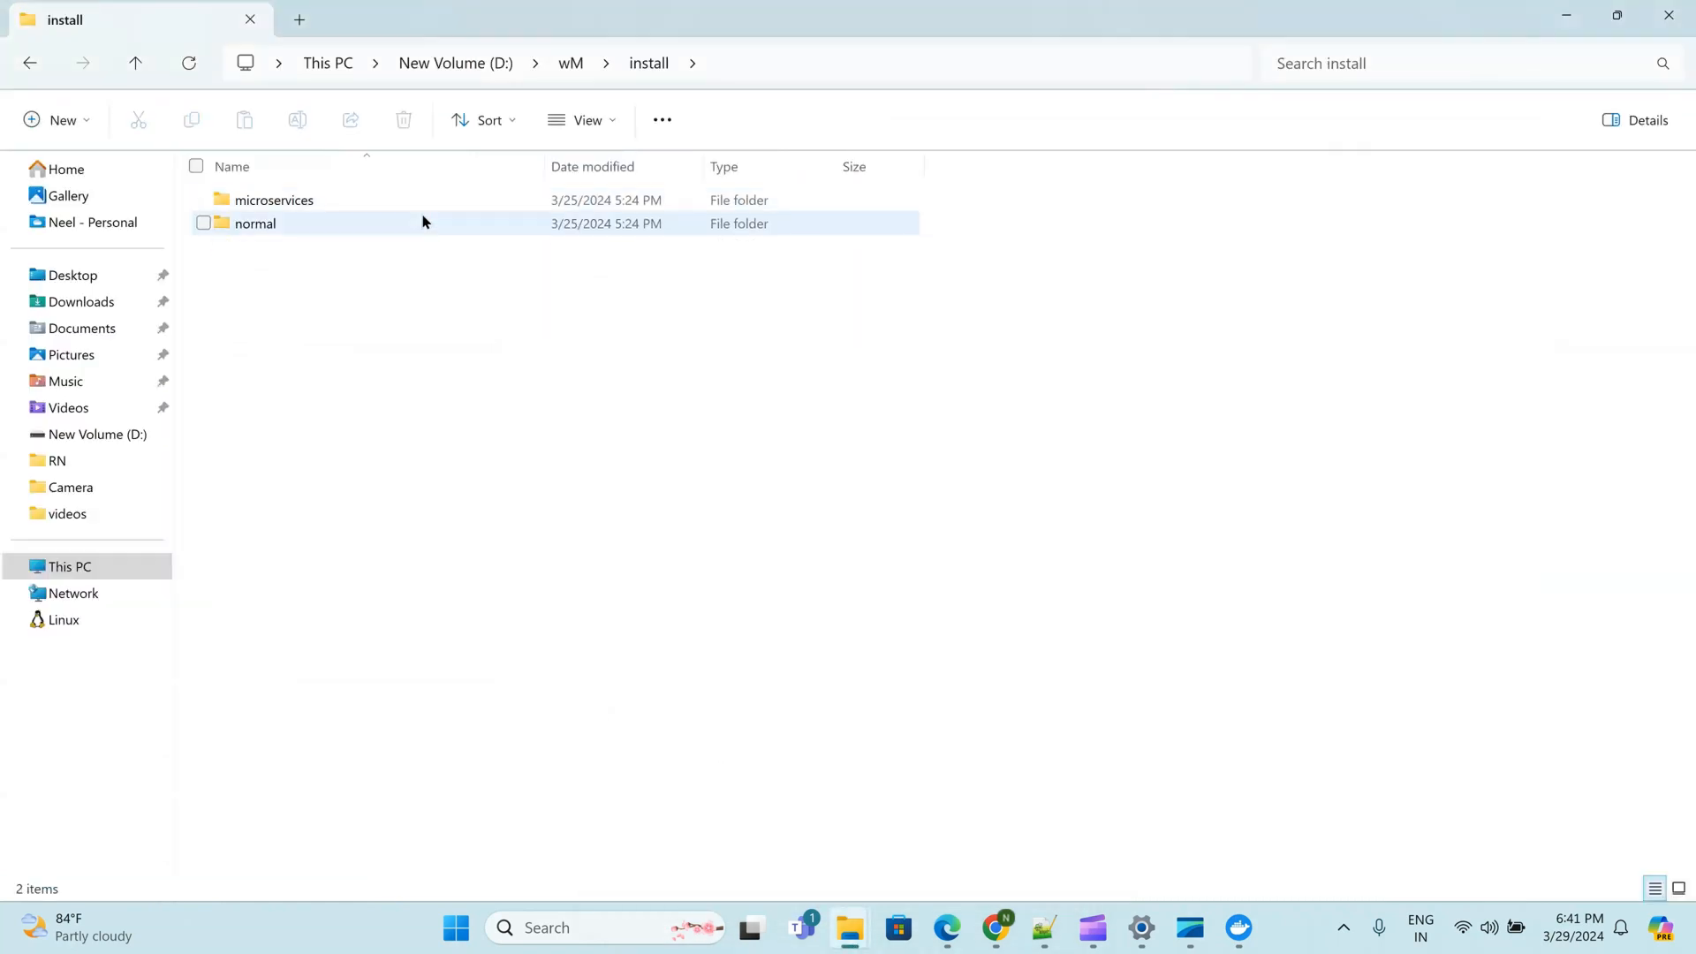
double_click(416, 230)
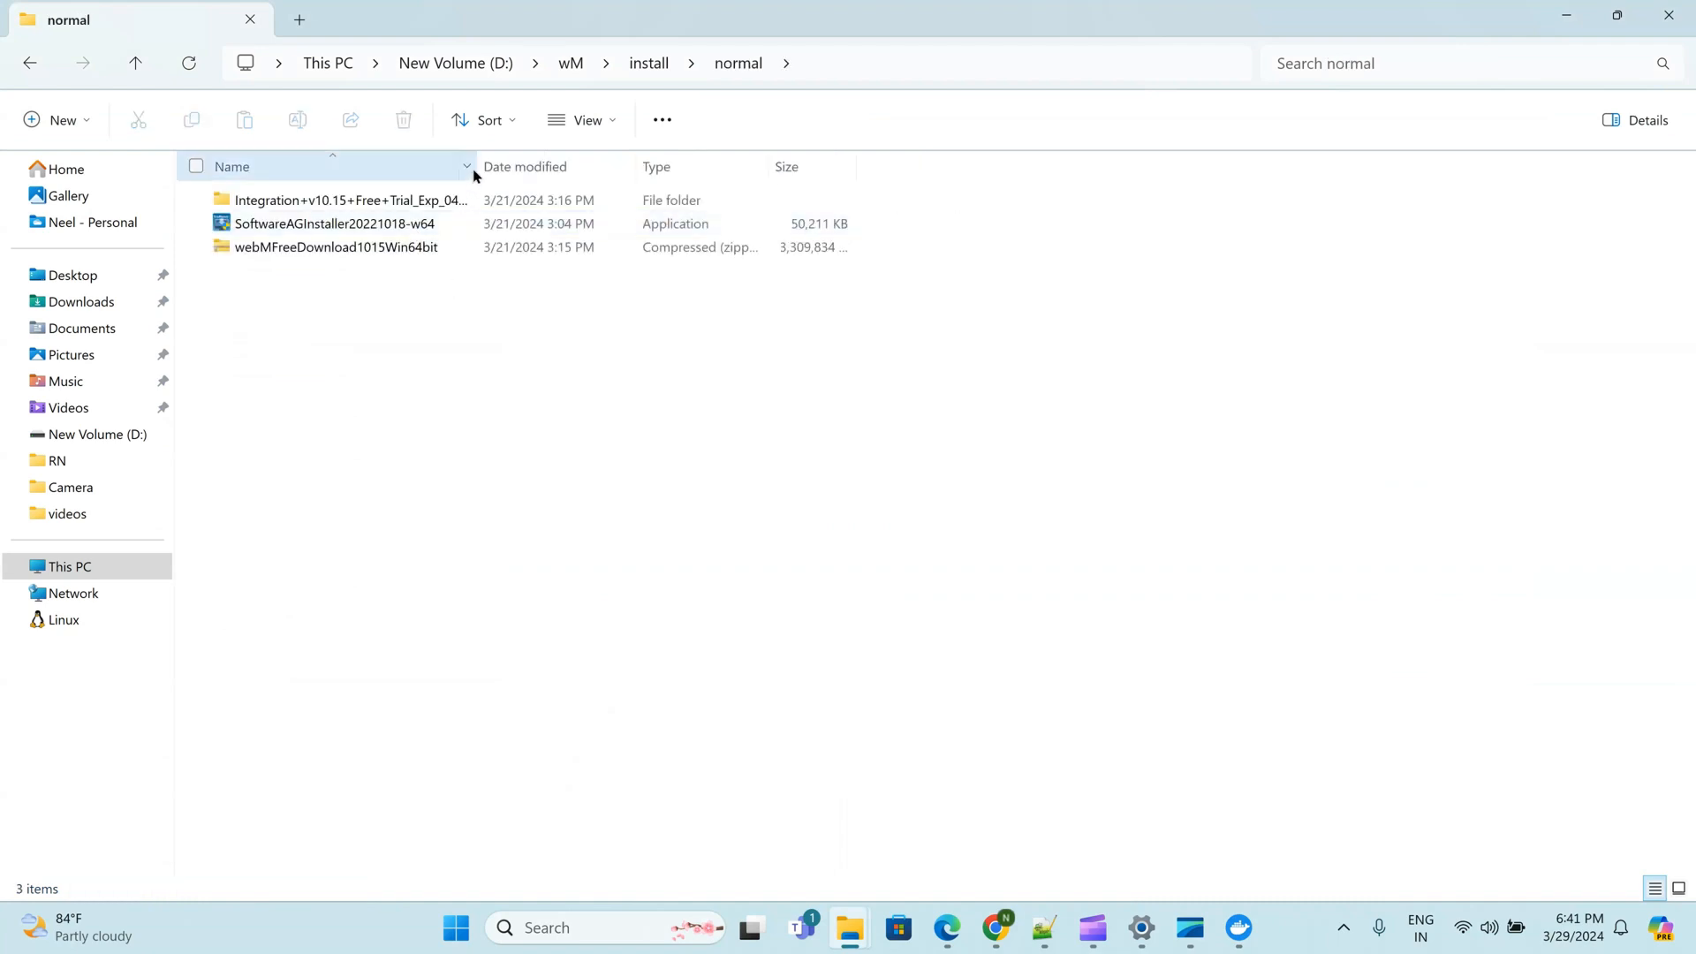
left_click_drag(519, 164, 600, 166)
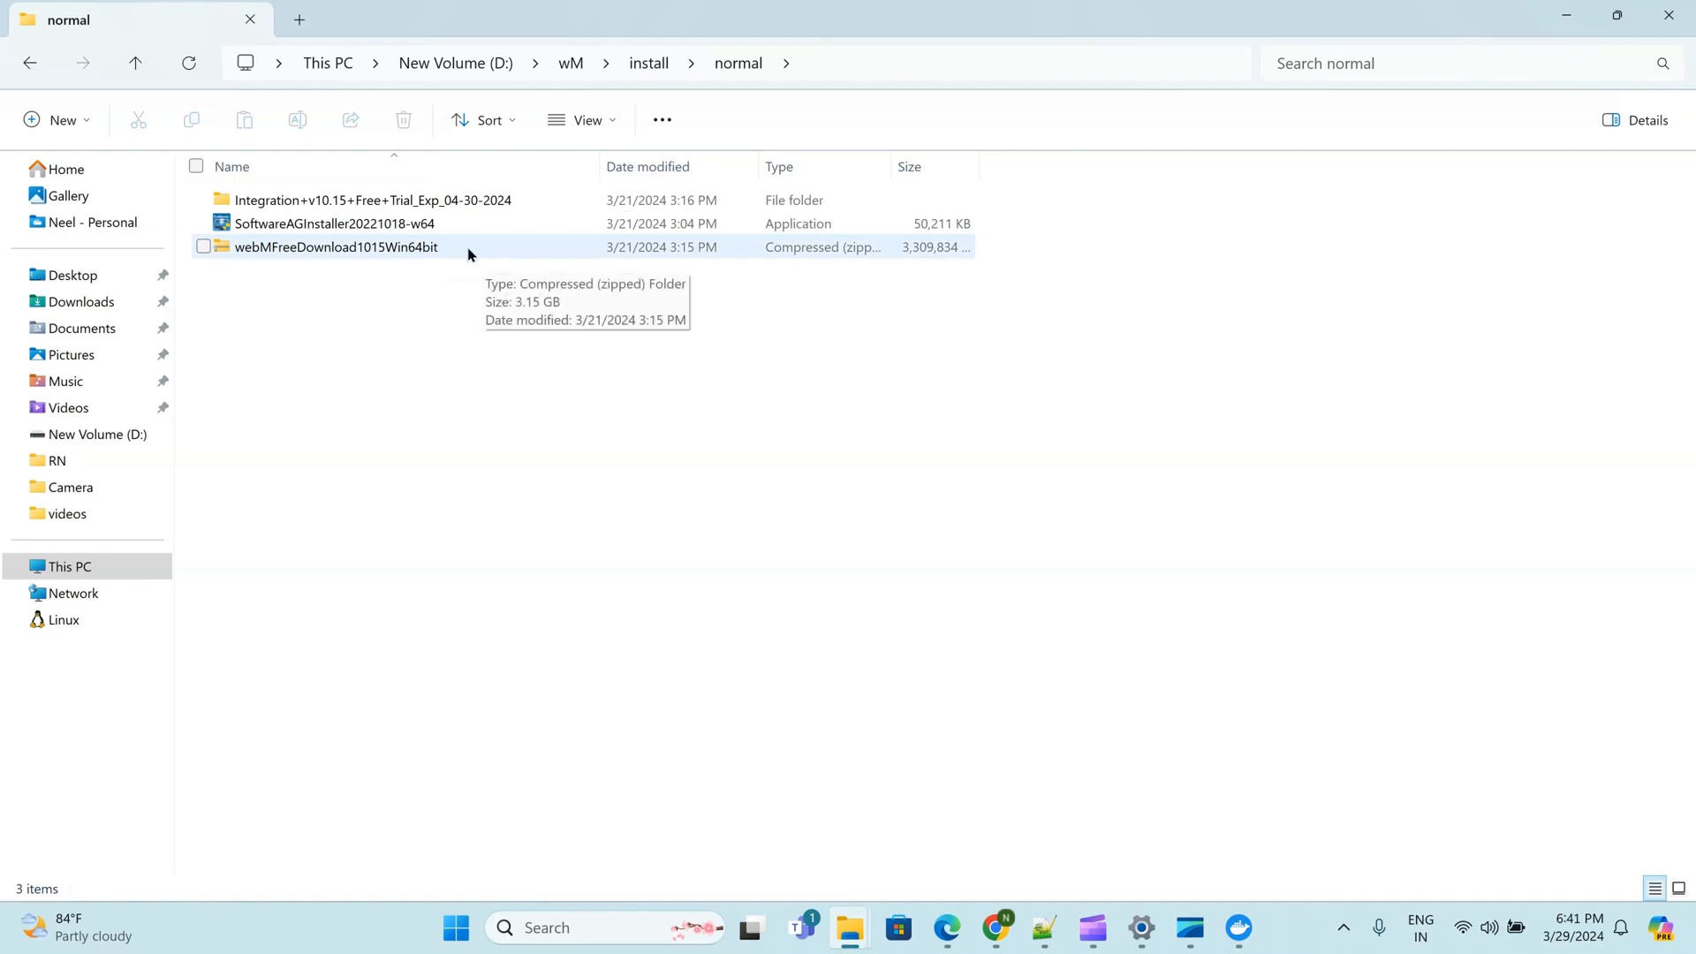
double_click(458, 201)
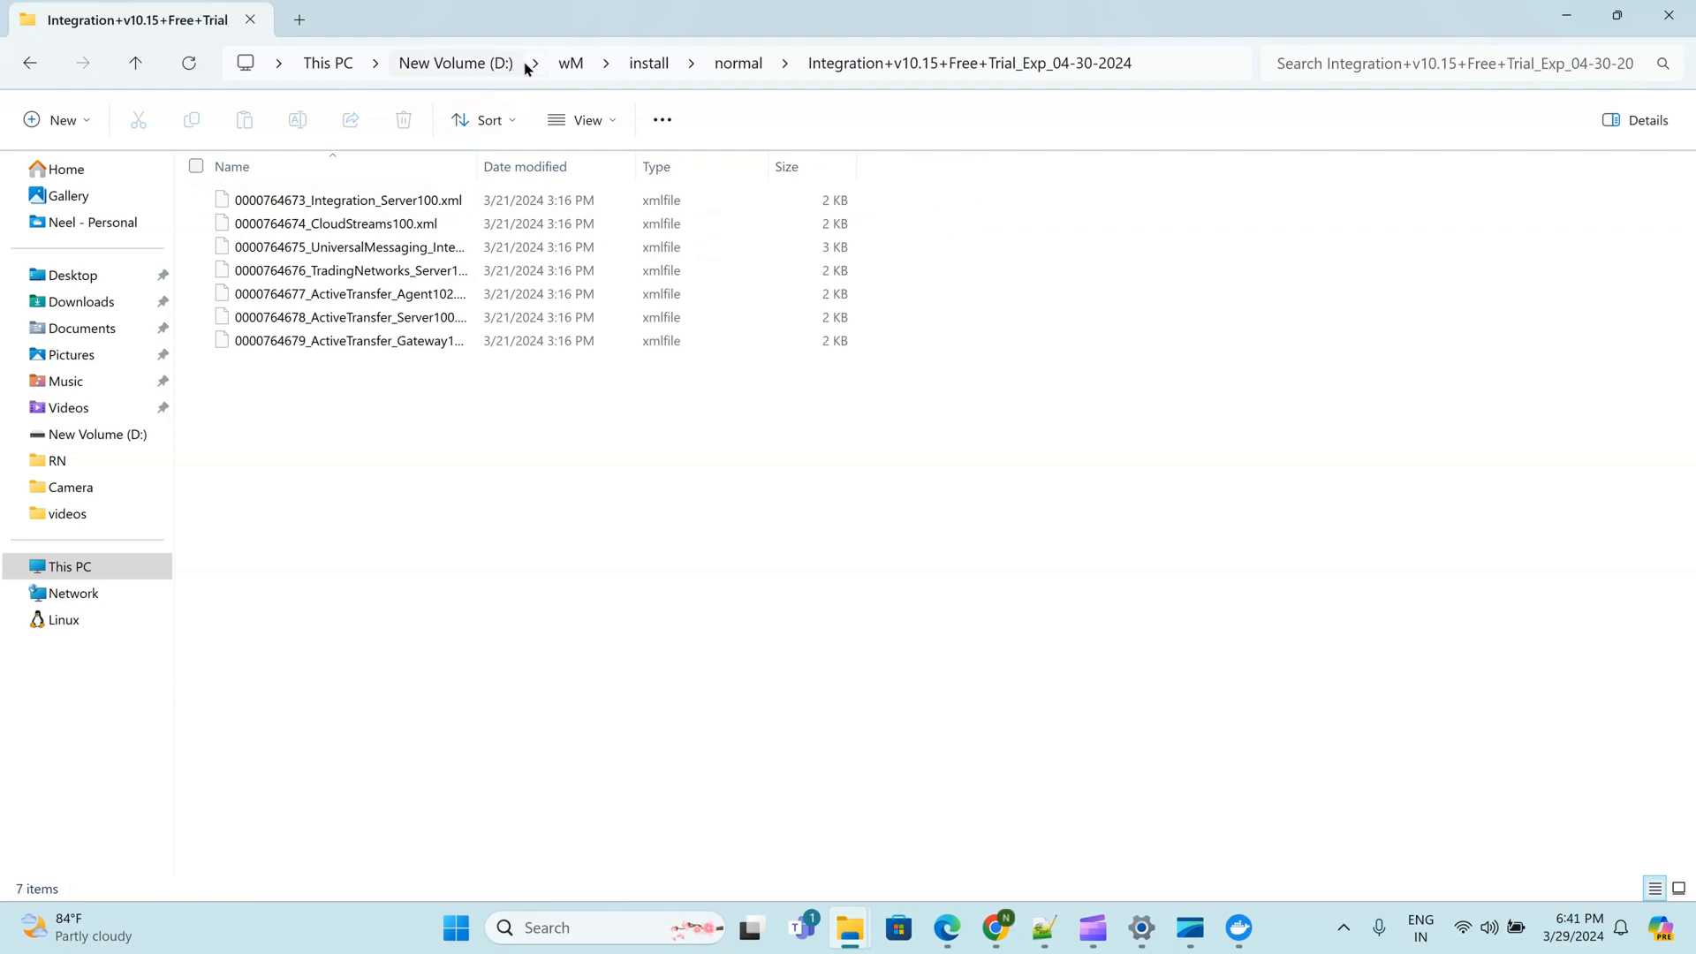
left_click(739, 71)
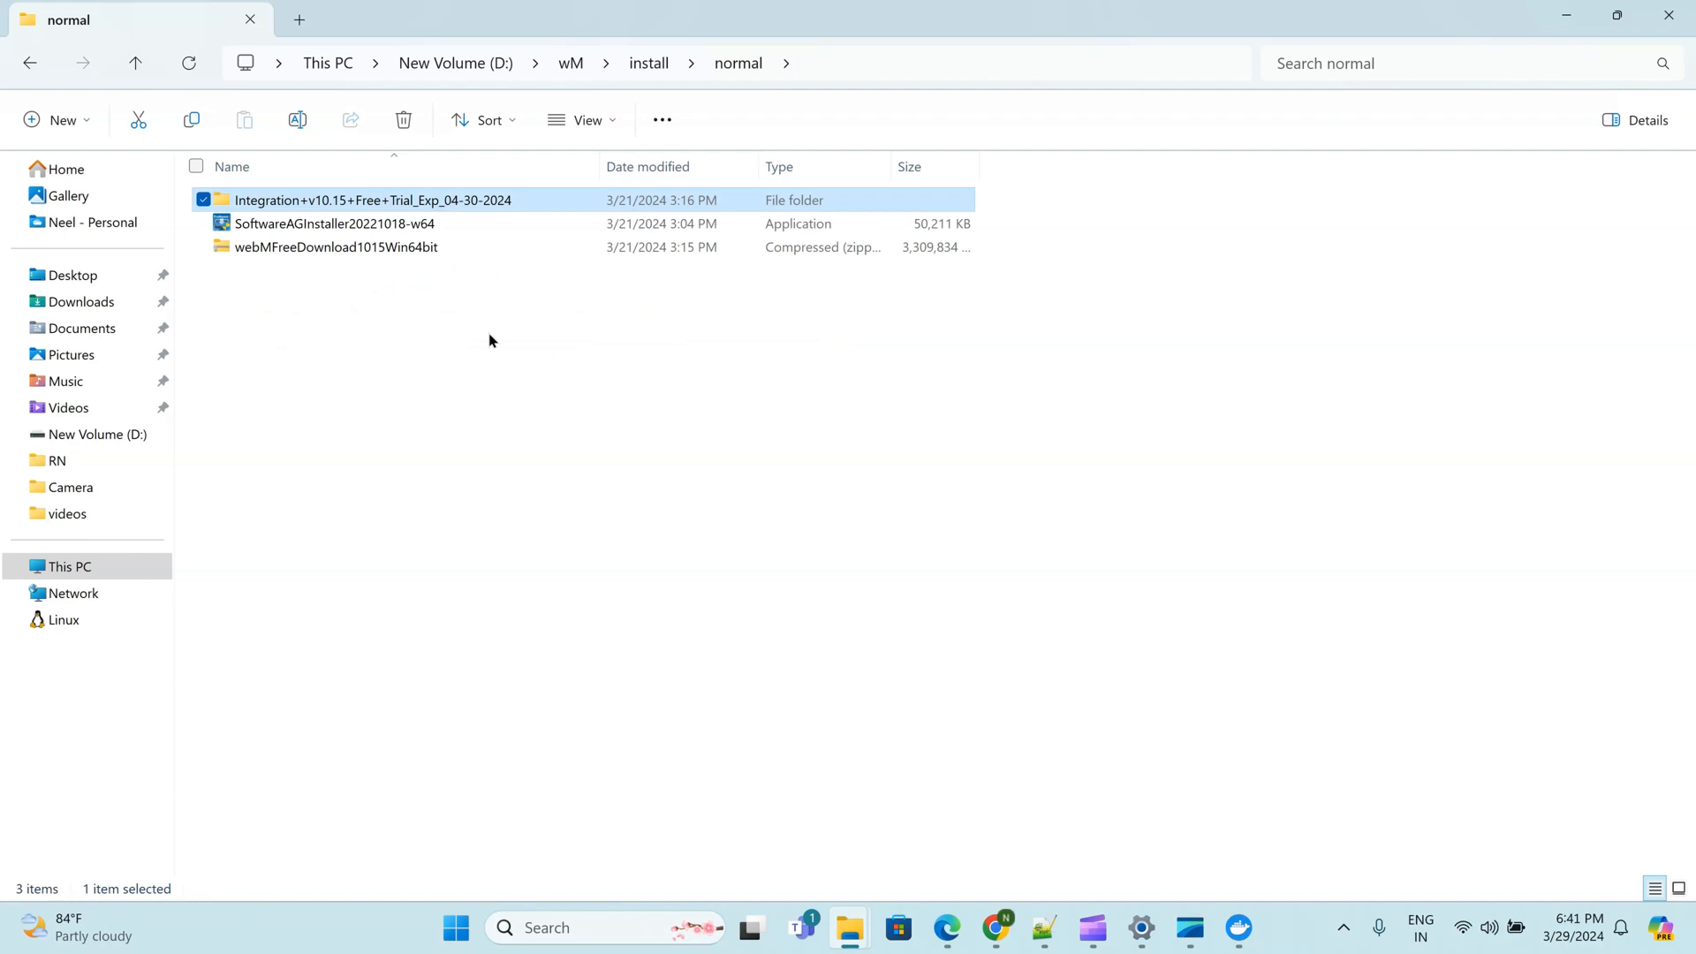
Return to the Docker Desktop 4.28.0 installer and close it to finish the installation
left_click(1239, 929)
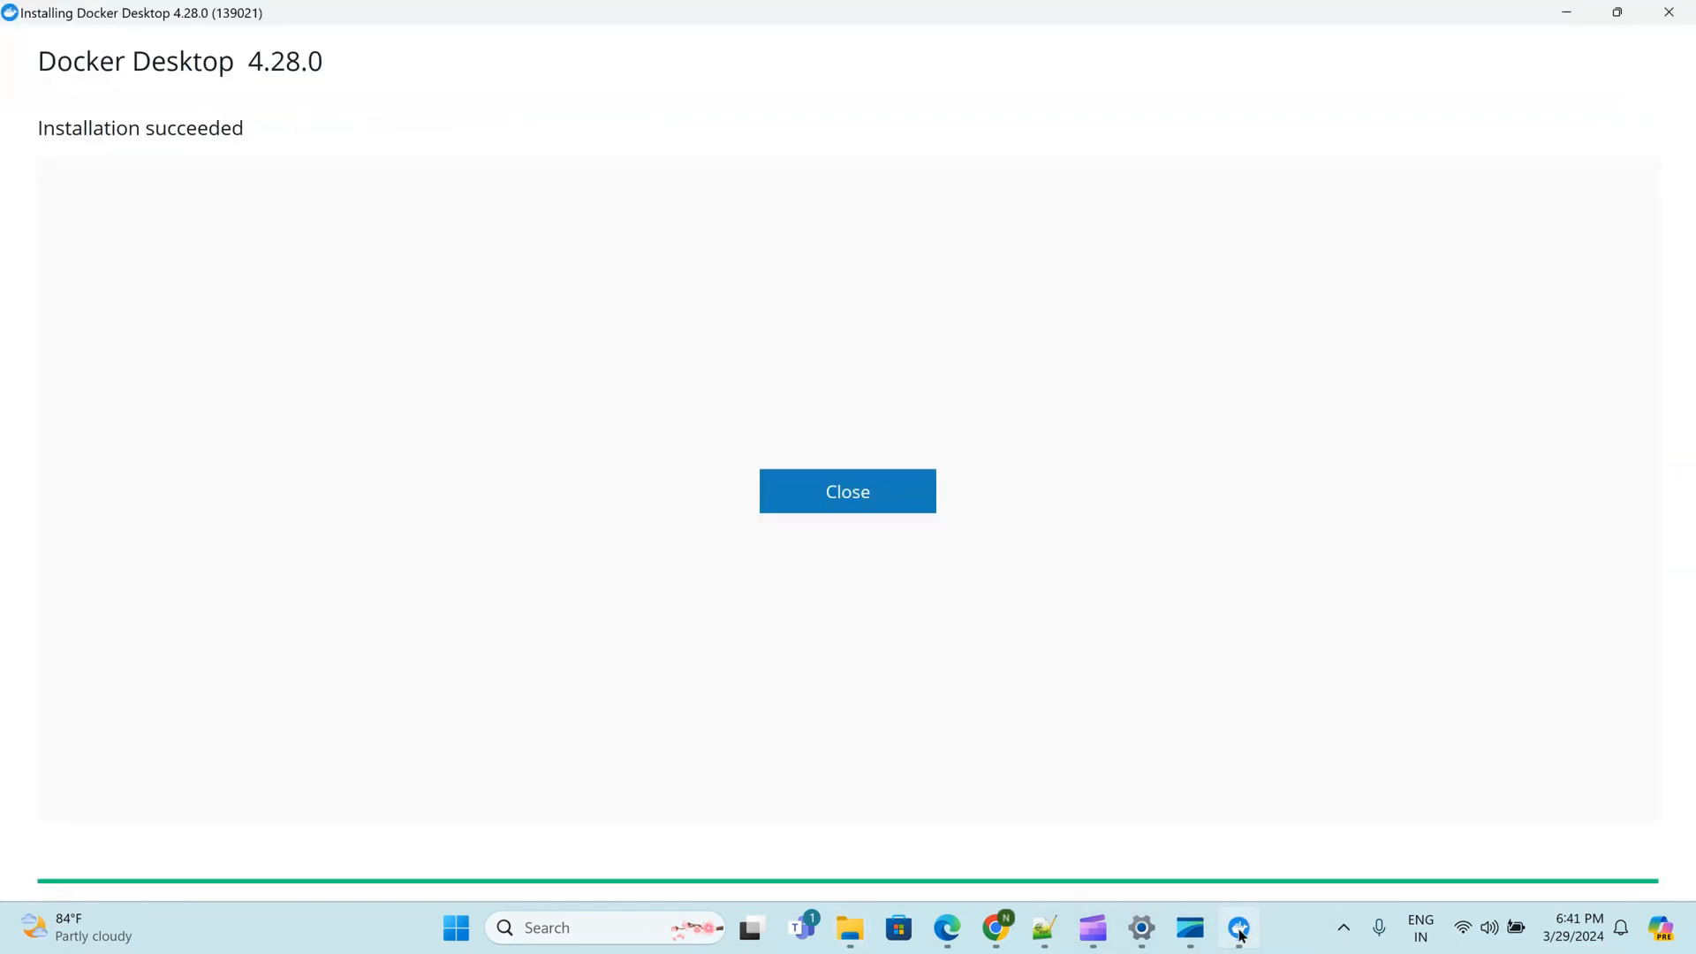
left_click(900, 511)
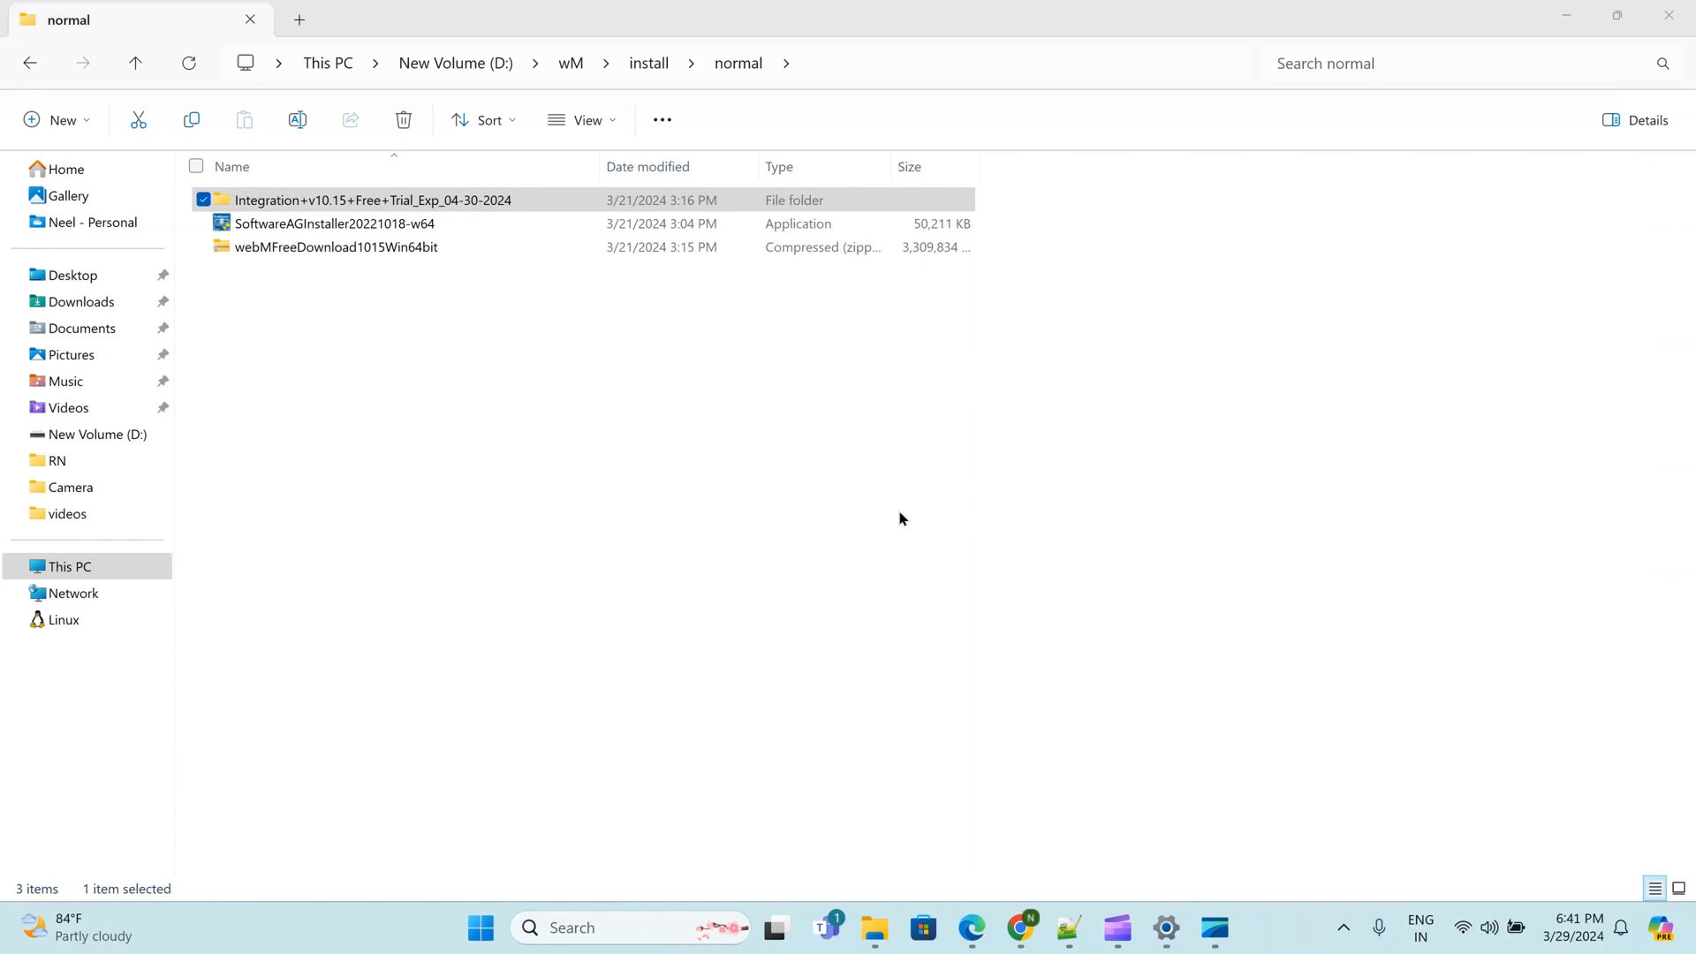
left_click(1121, 925)
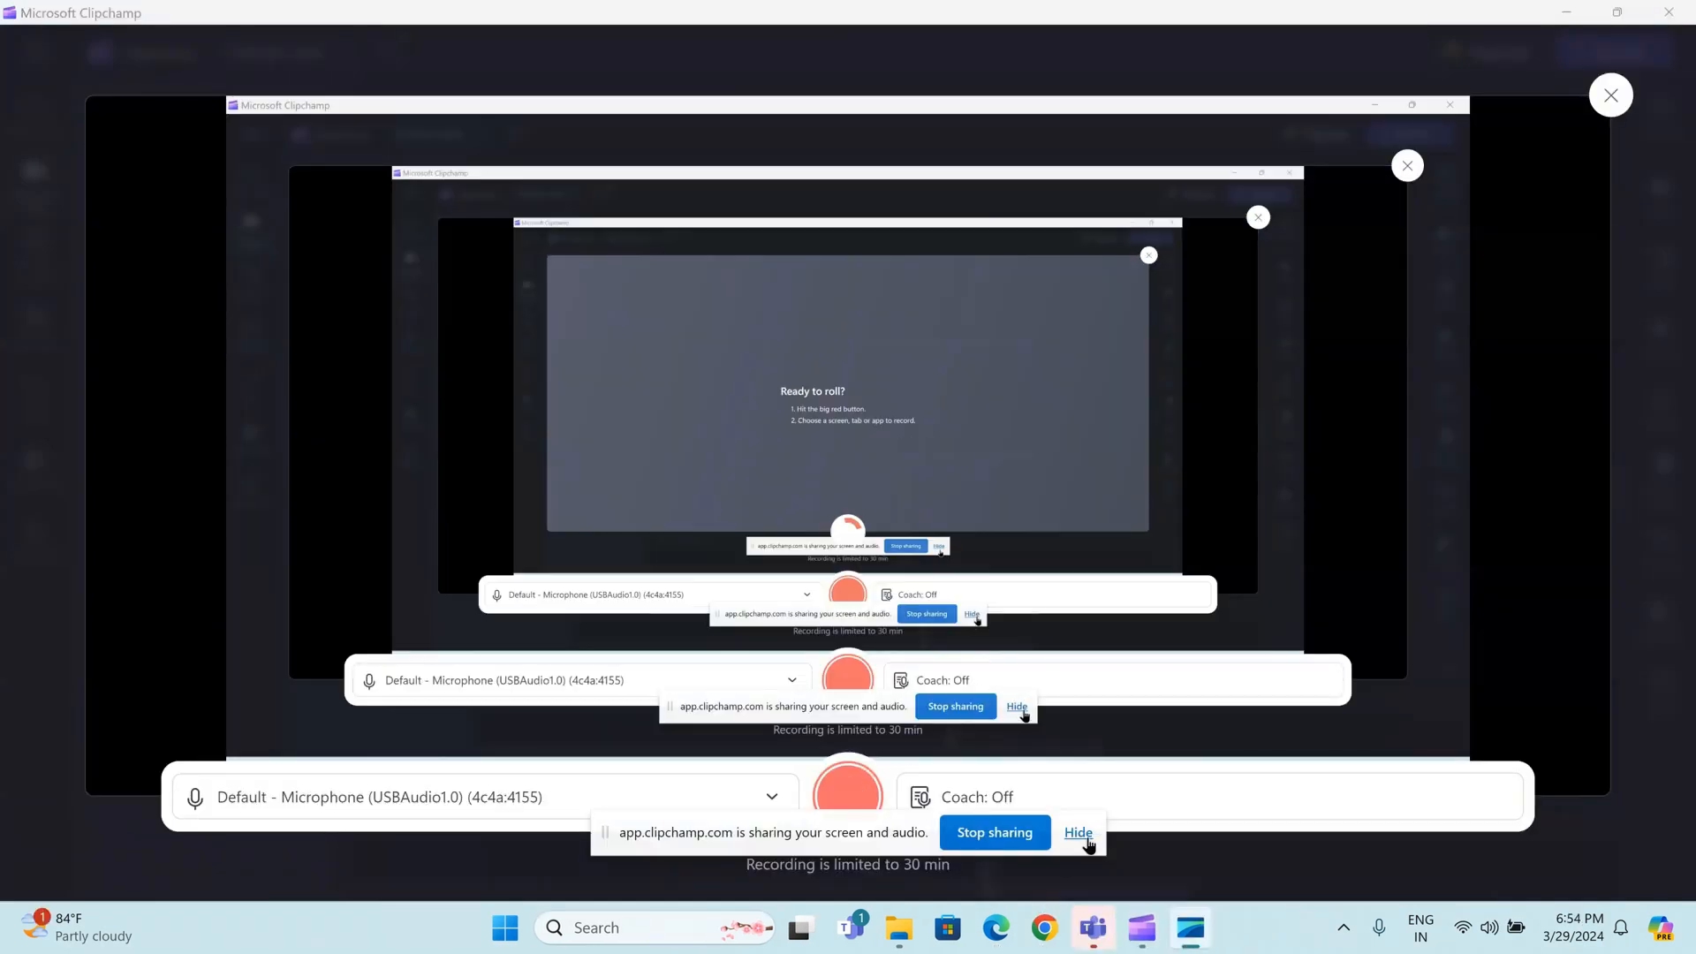
left_click(1078, 833)
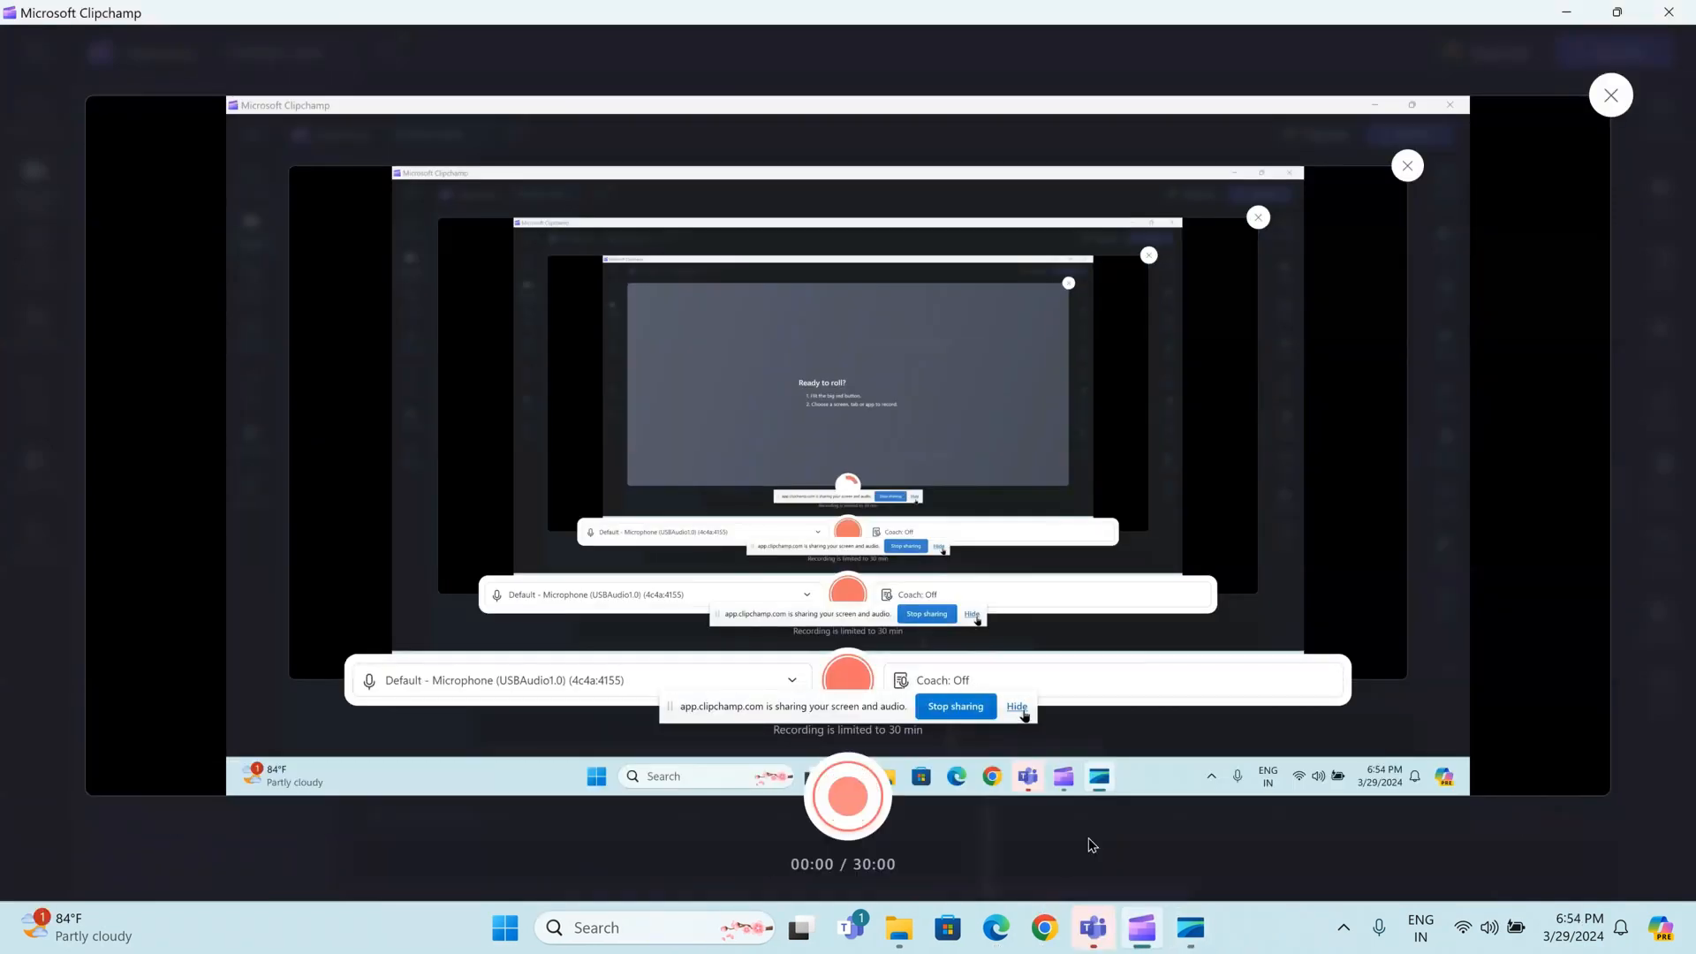
left_click(1566, 13)
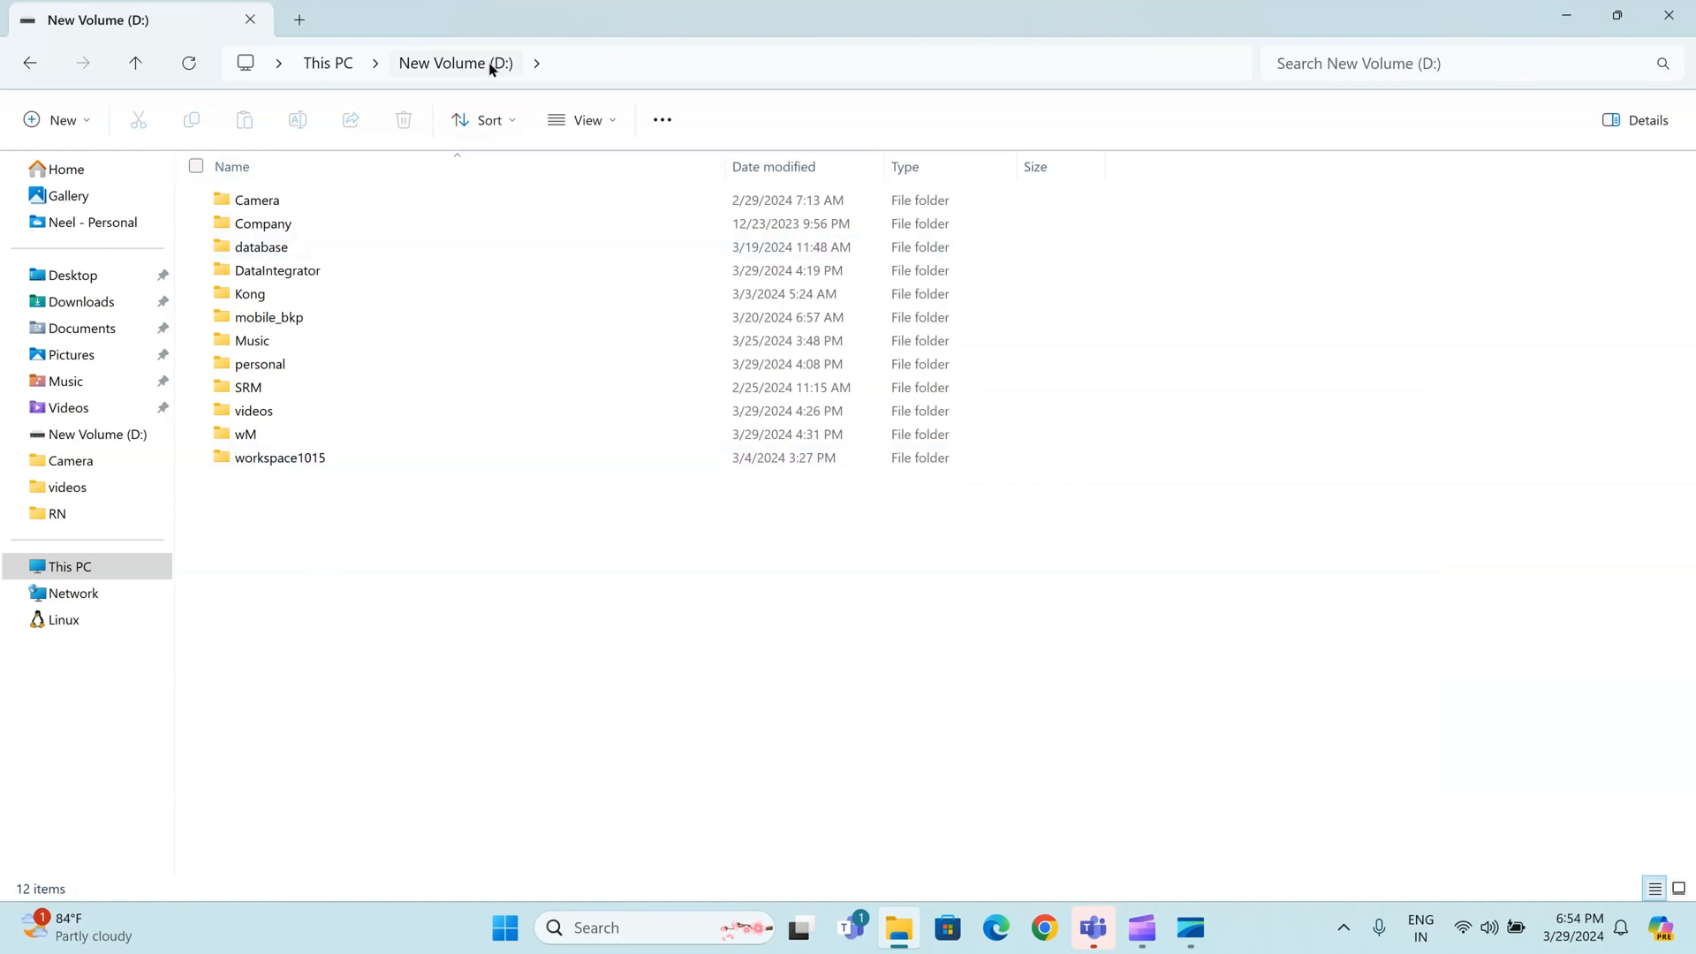
Open a PowerShell terminal in the root of the D: drive and list its contents with ls
double_click(548, 434)
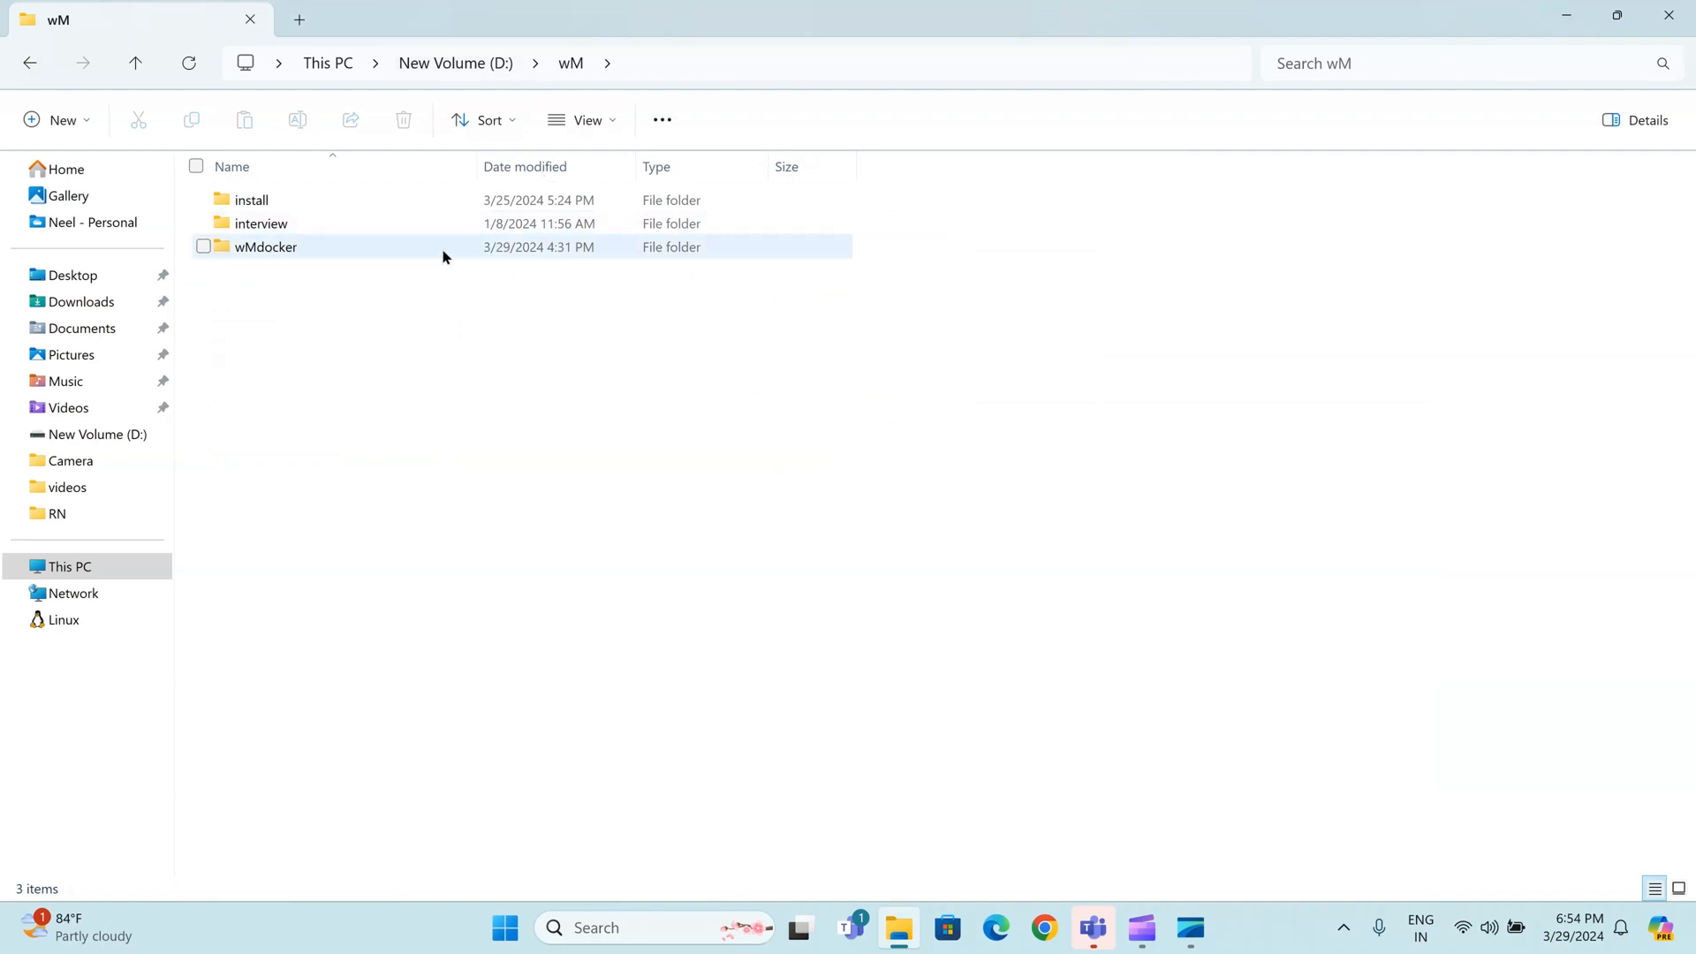
left_click(458, 67)
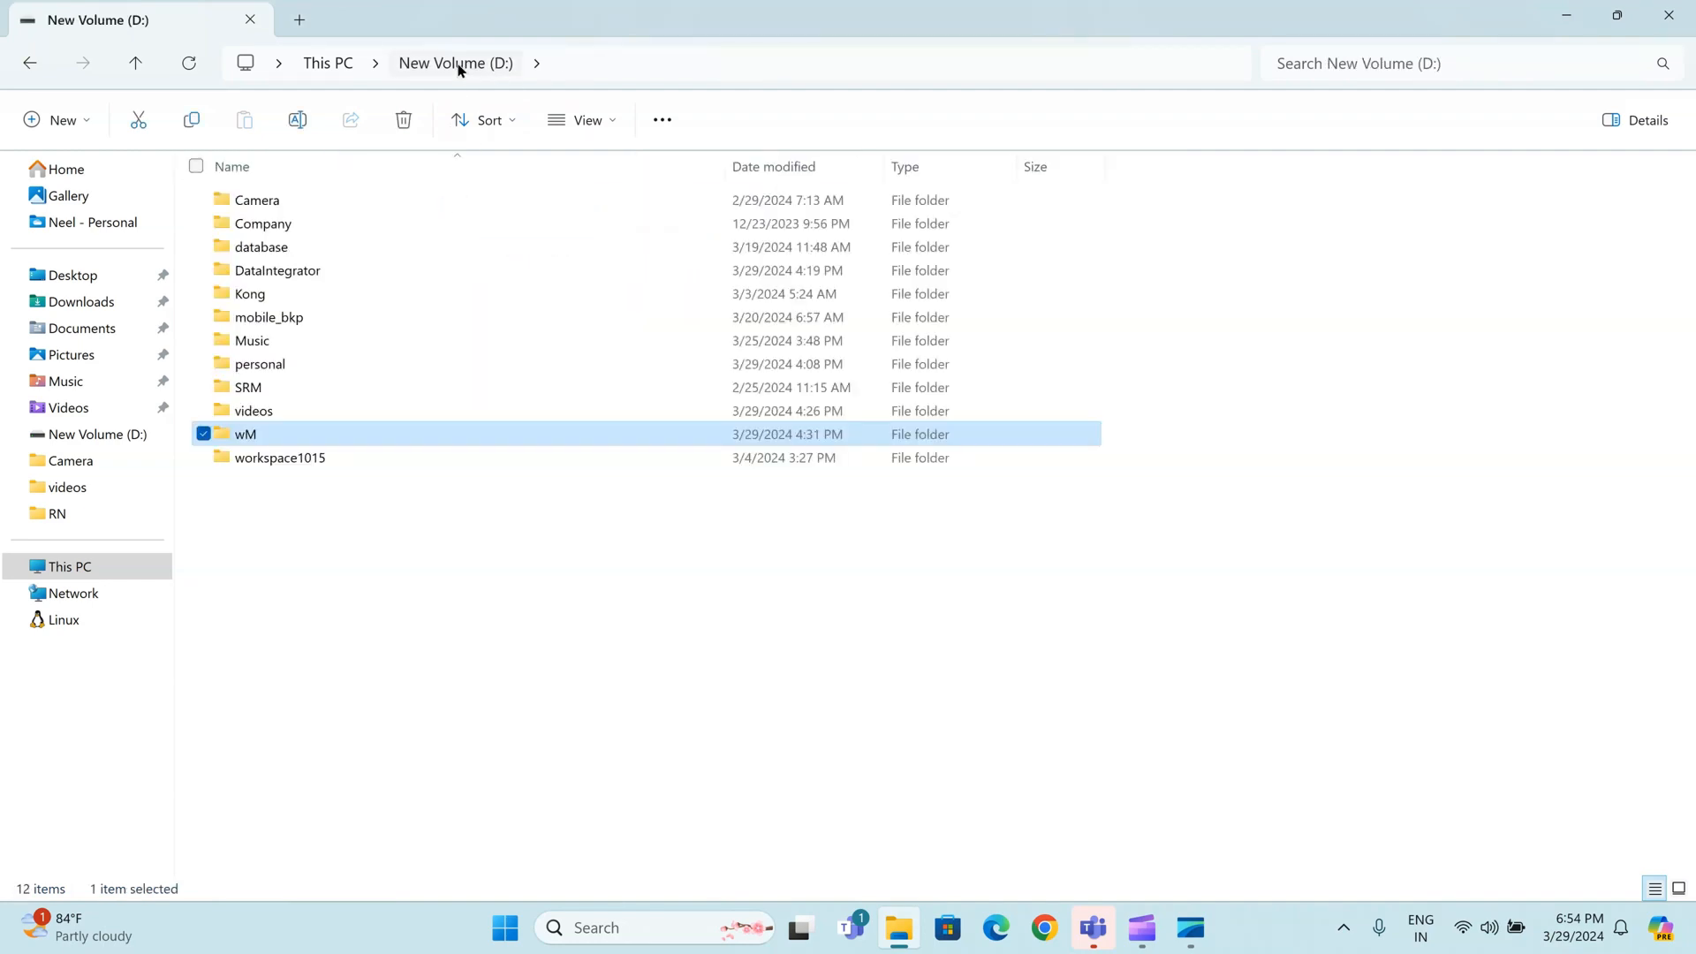
right_click(564, 666)
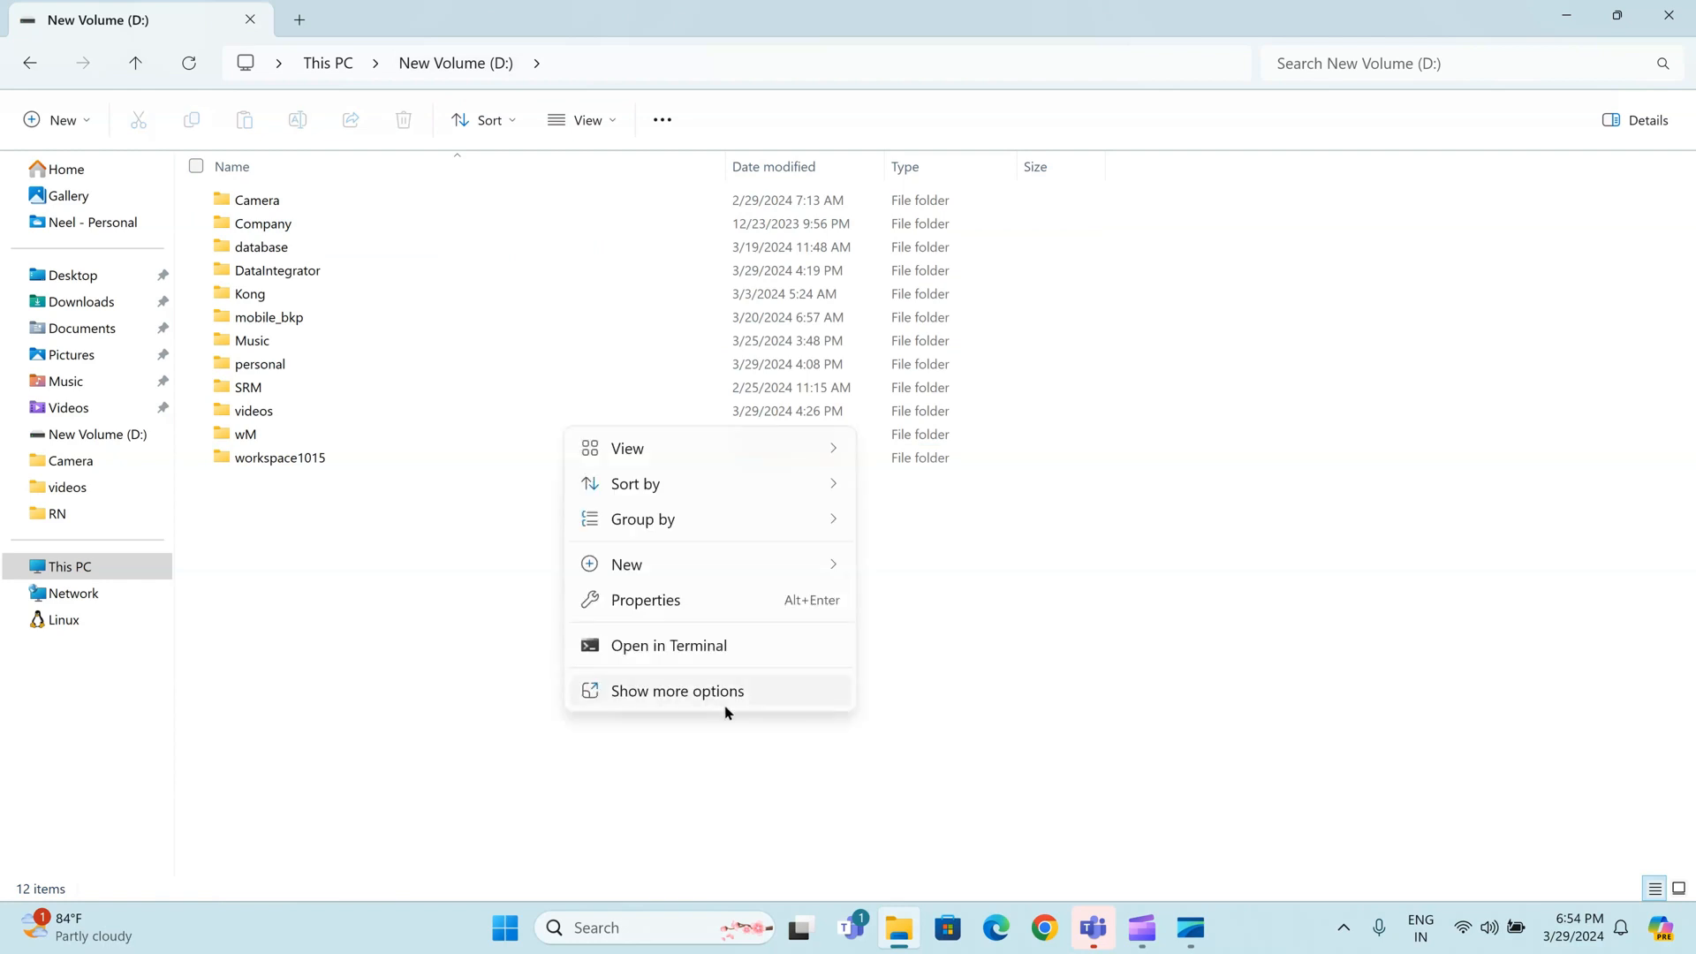
left_click(733, 657)
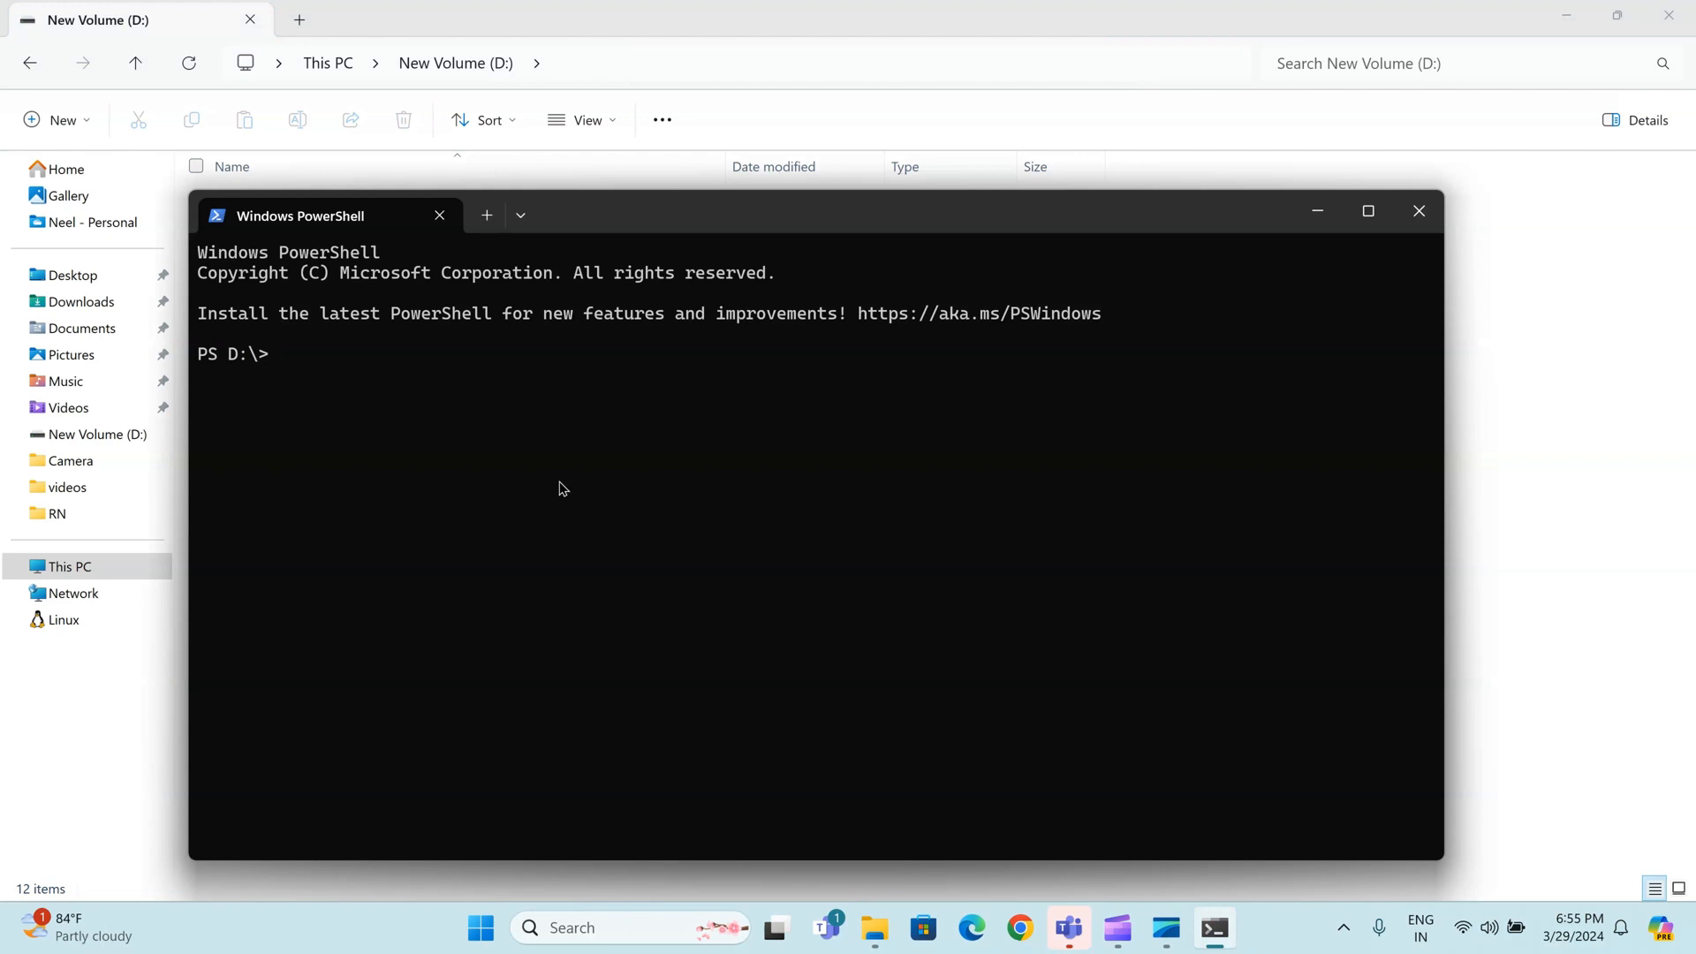
type("ls")
key("Return")
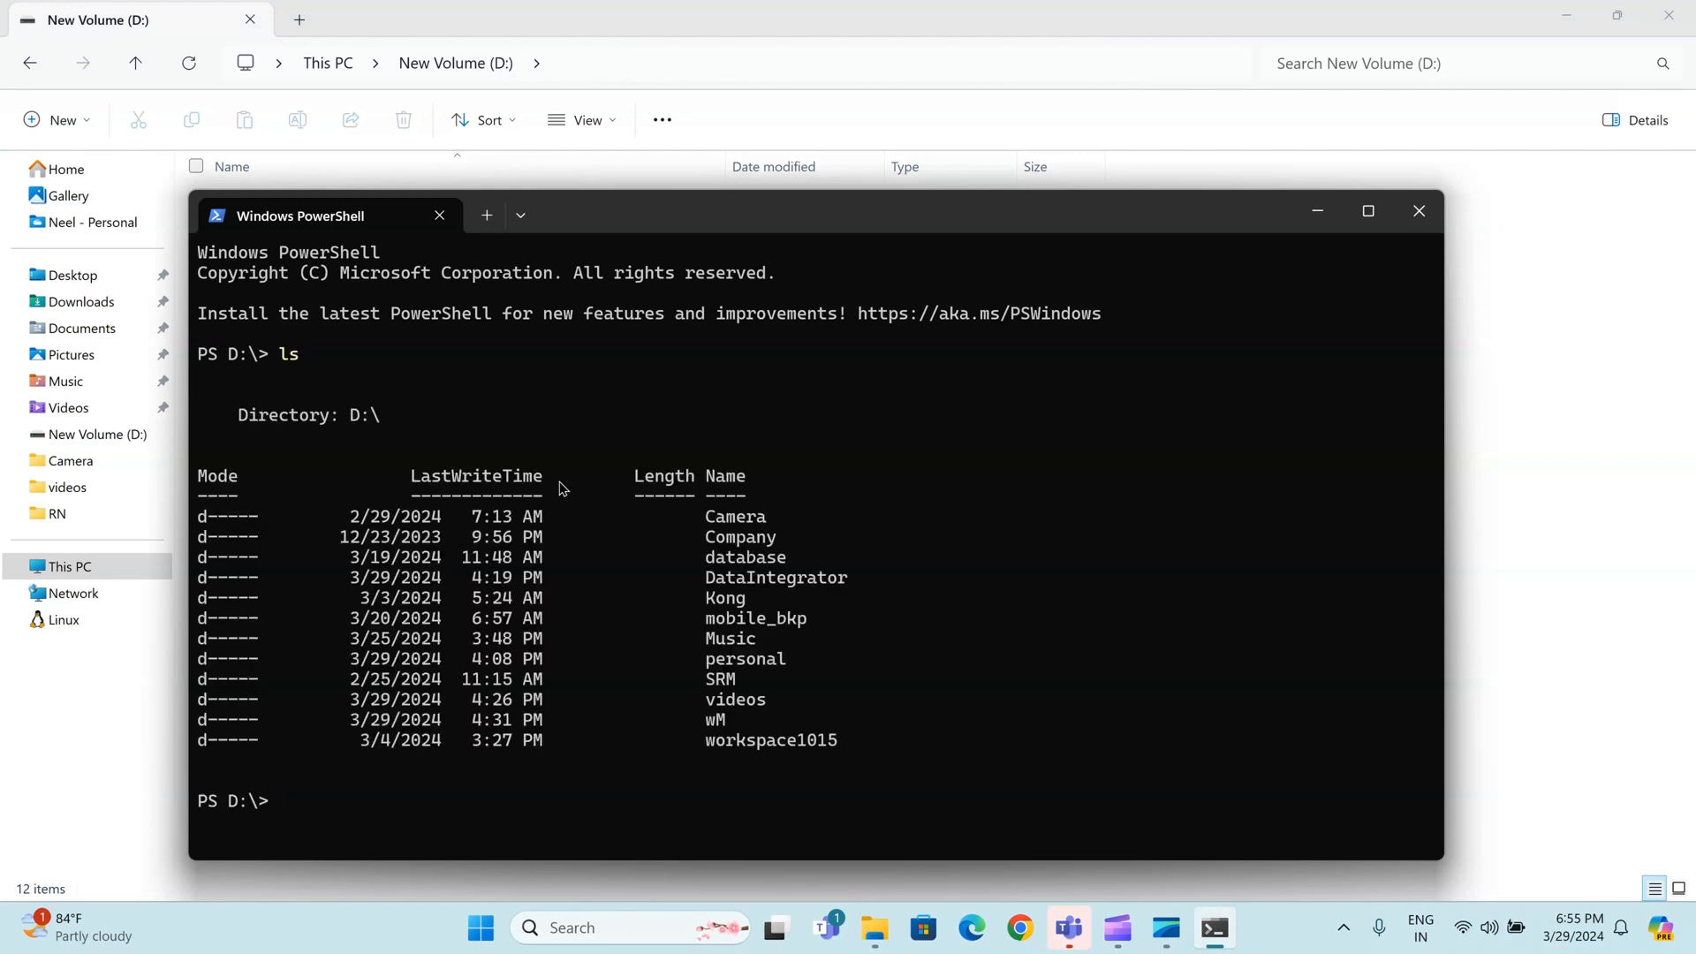
Change to the wM directory, list its contents, and enter the wMdocker subdirectory
type("cd wM")
key("Return")
type("ls")
key("Return")
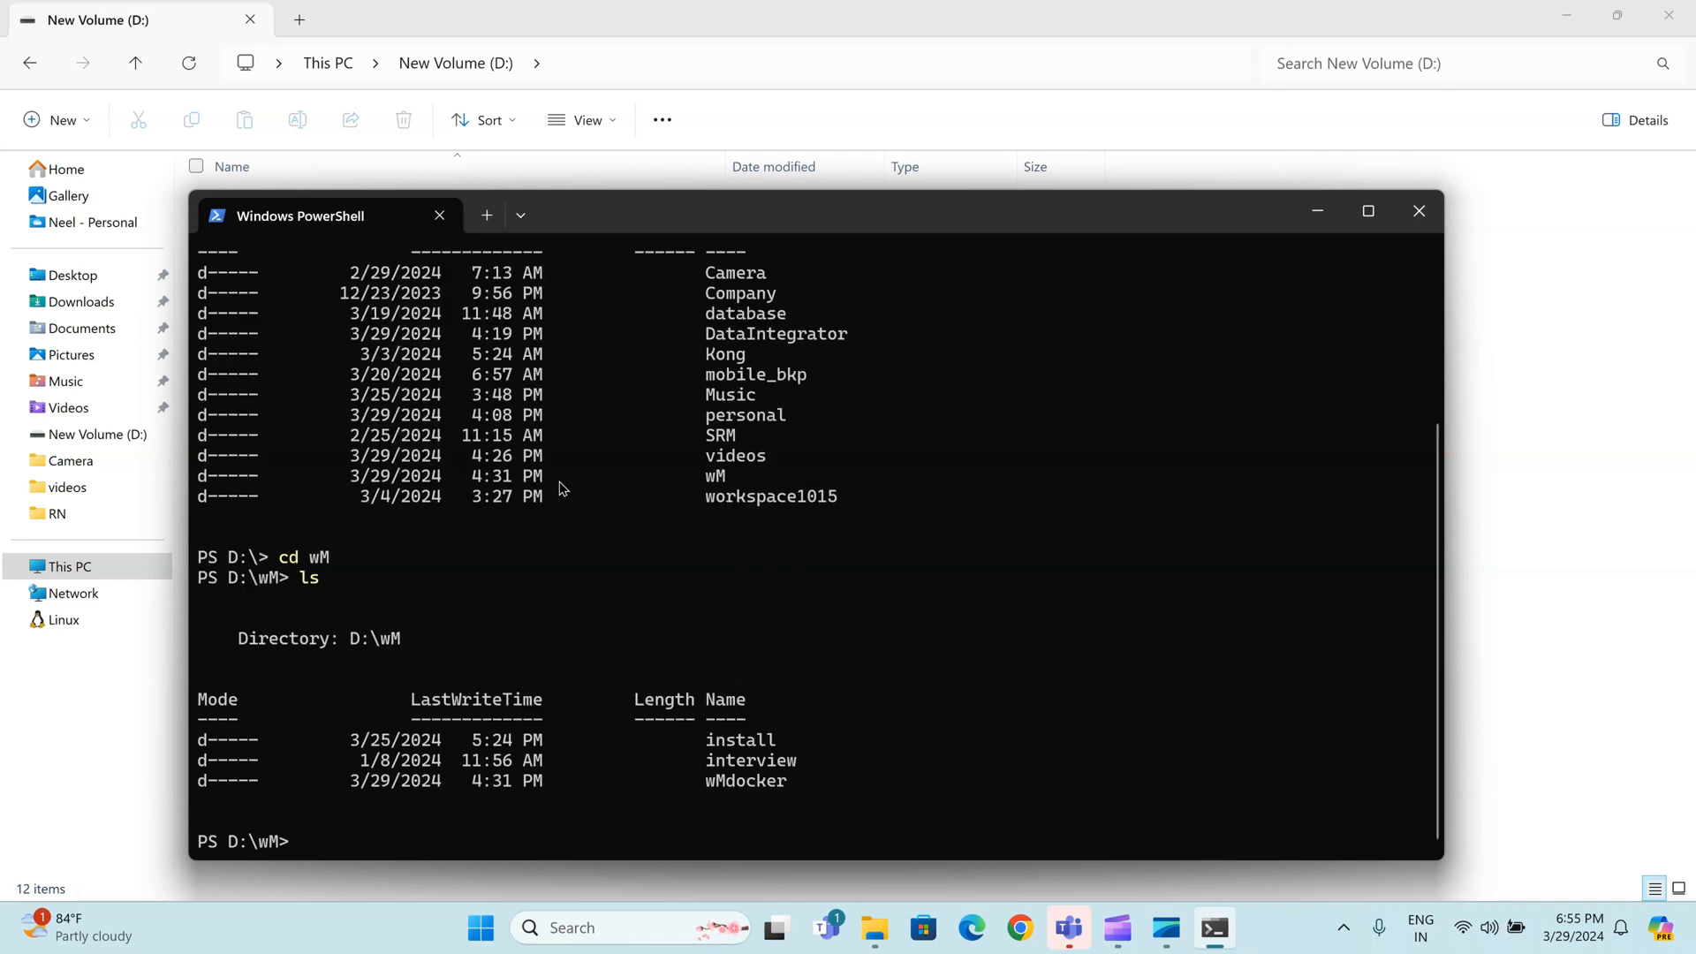
type("cd wM")
key("Tab")
key("Return")
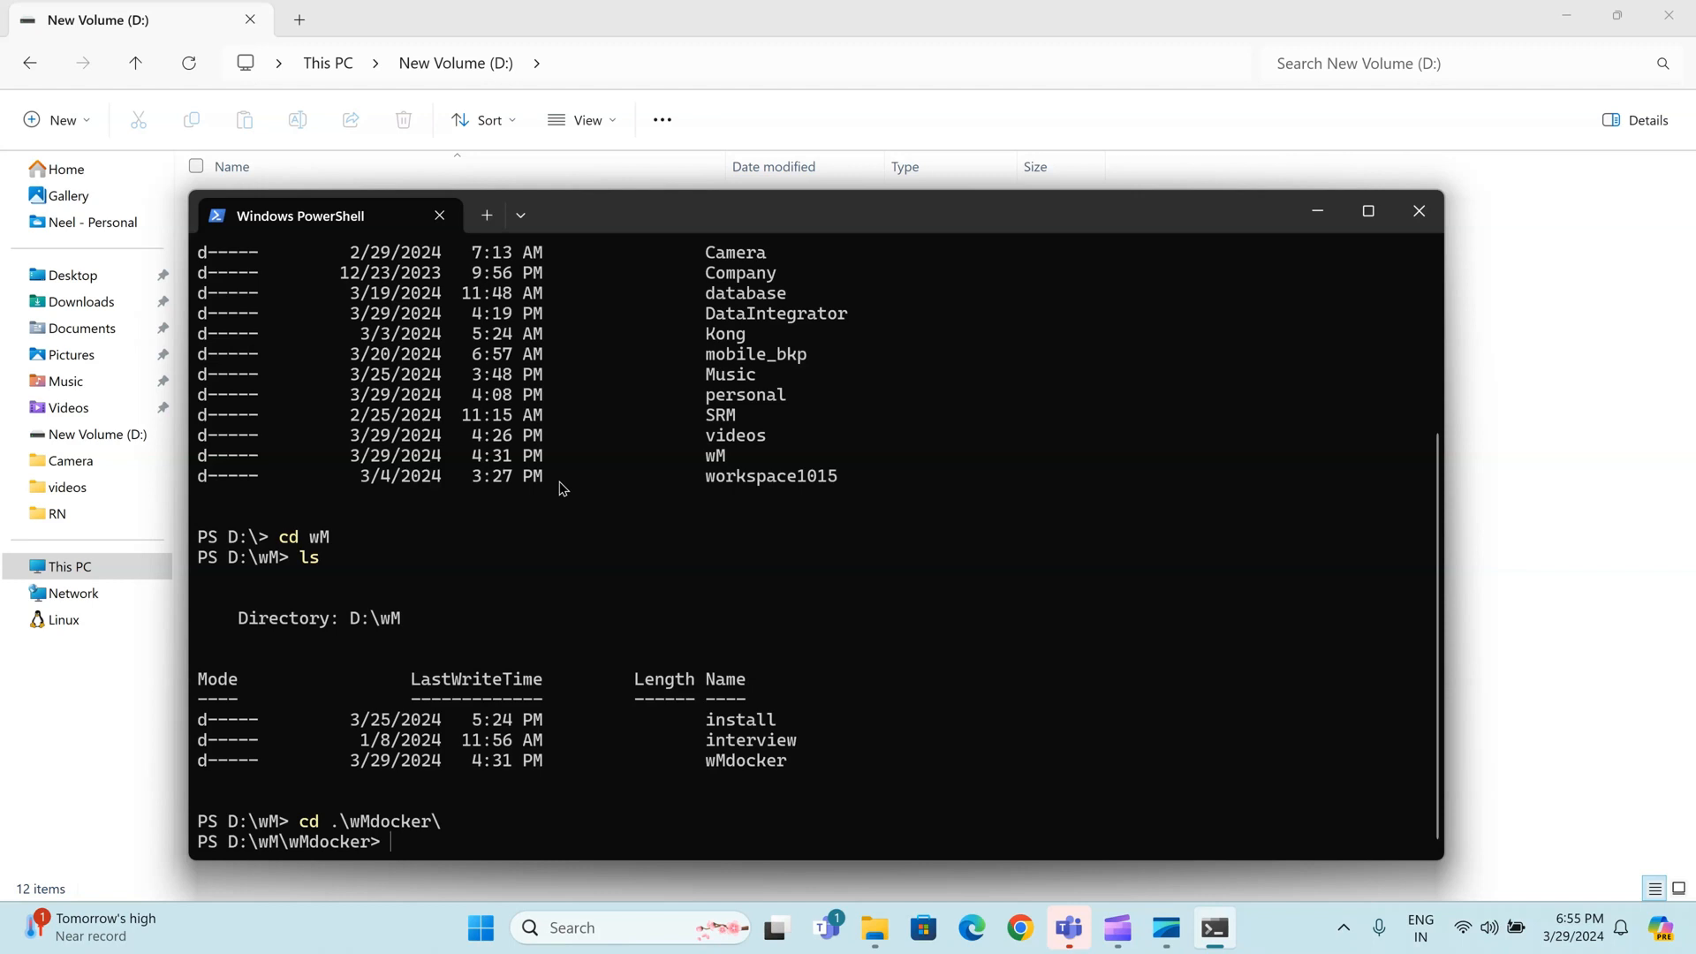
Check the installed Docker version with docker -v
type("docker -v")
key("Return")
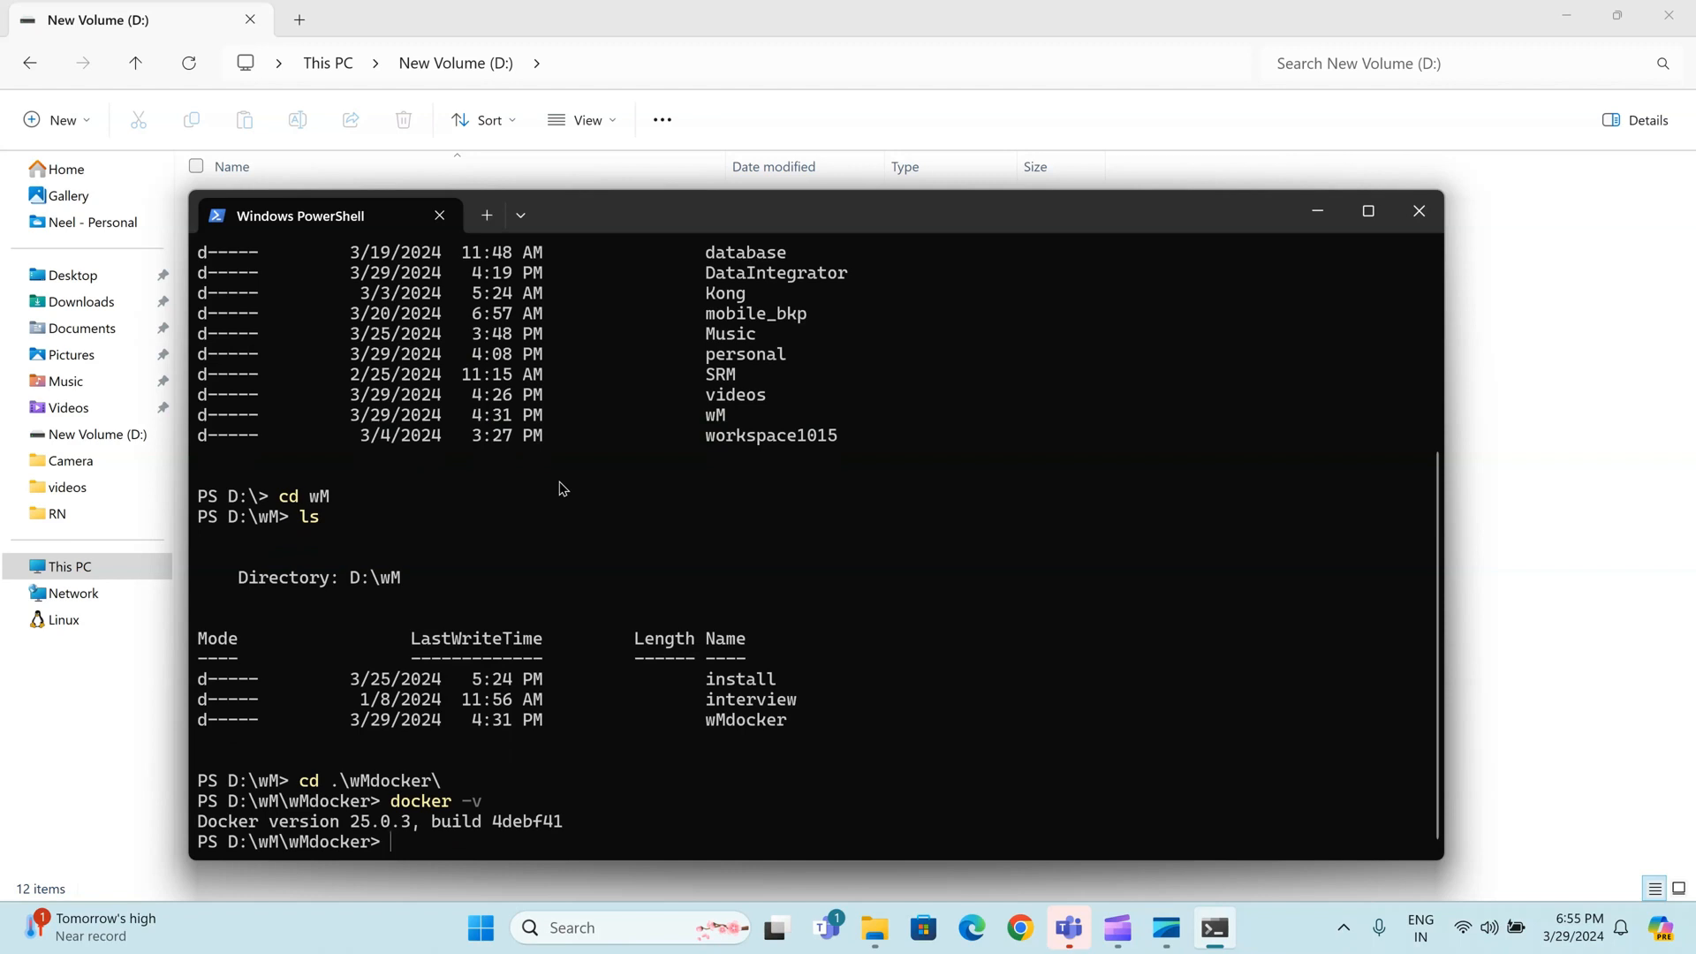
Minimize the PowerShell and File Explorer windows and quit Microsoft Teams
left_click(1317, 210)
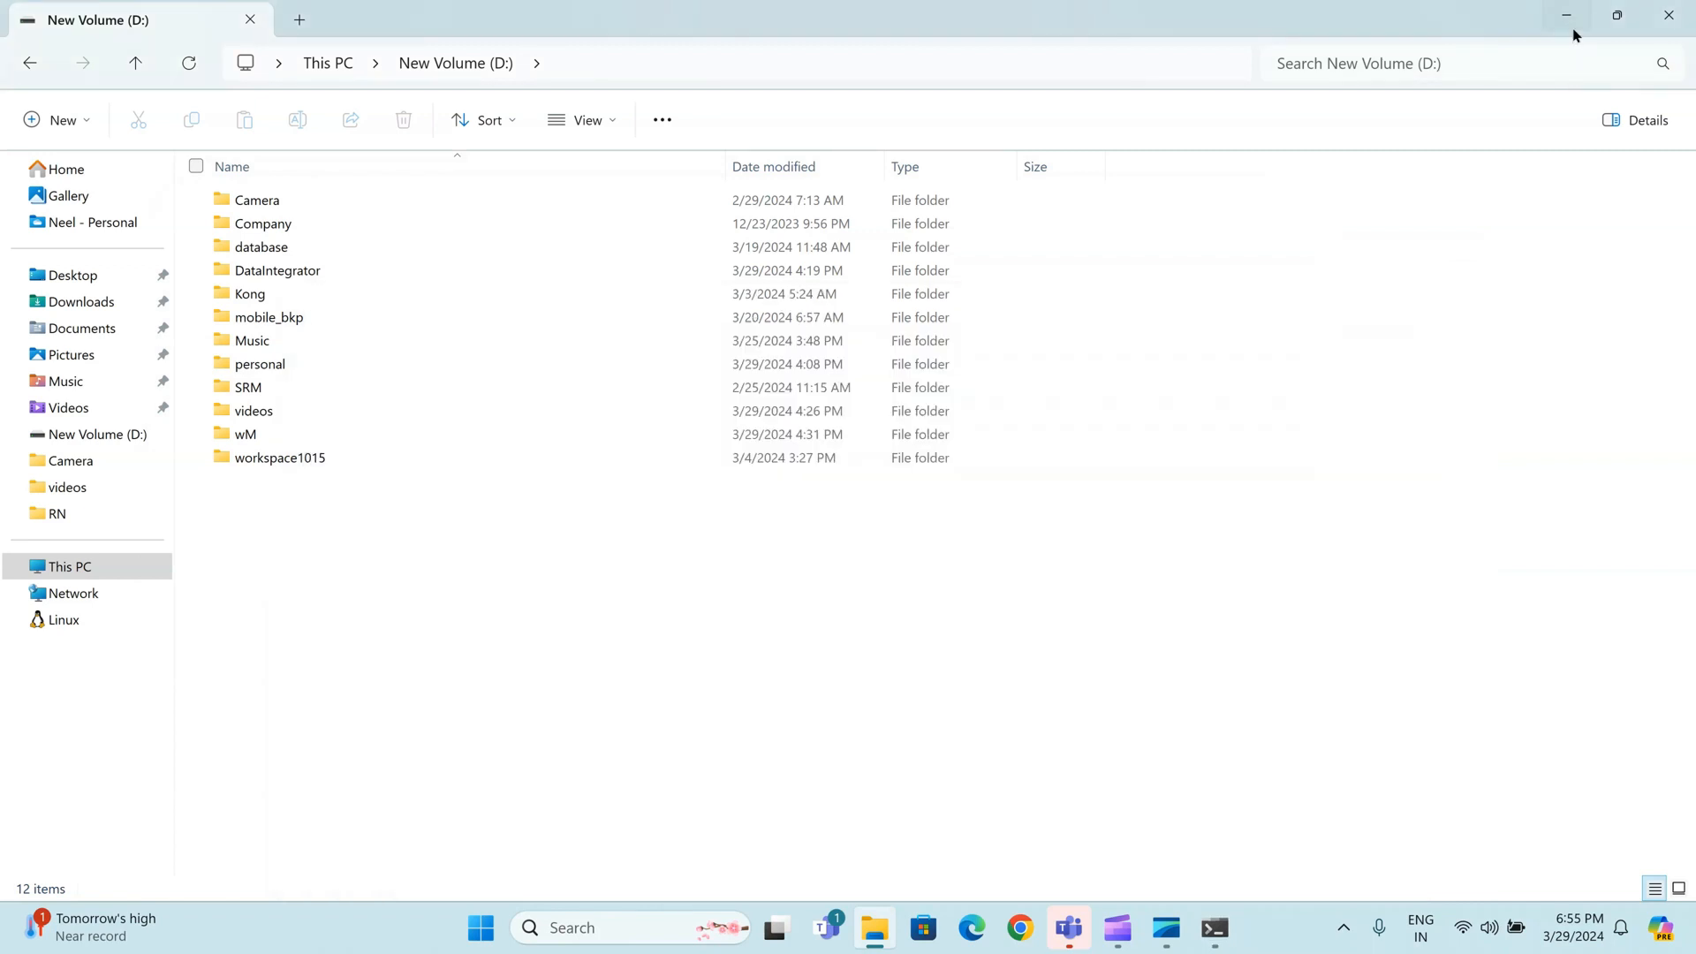
left_click(1566, 15)
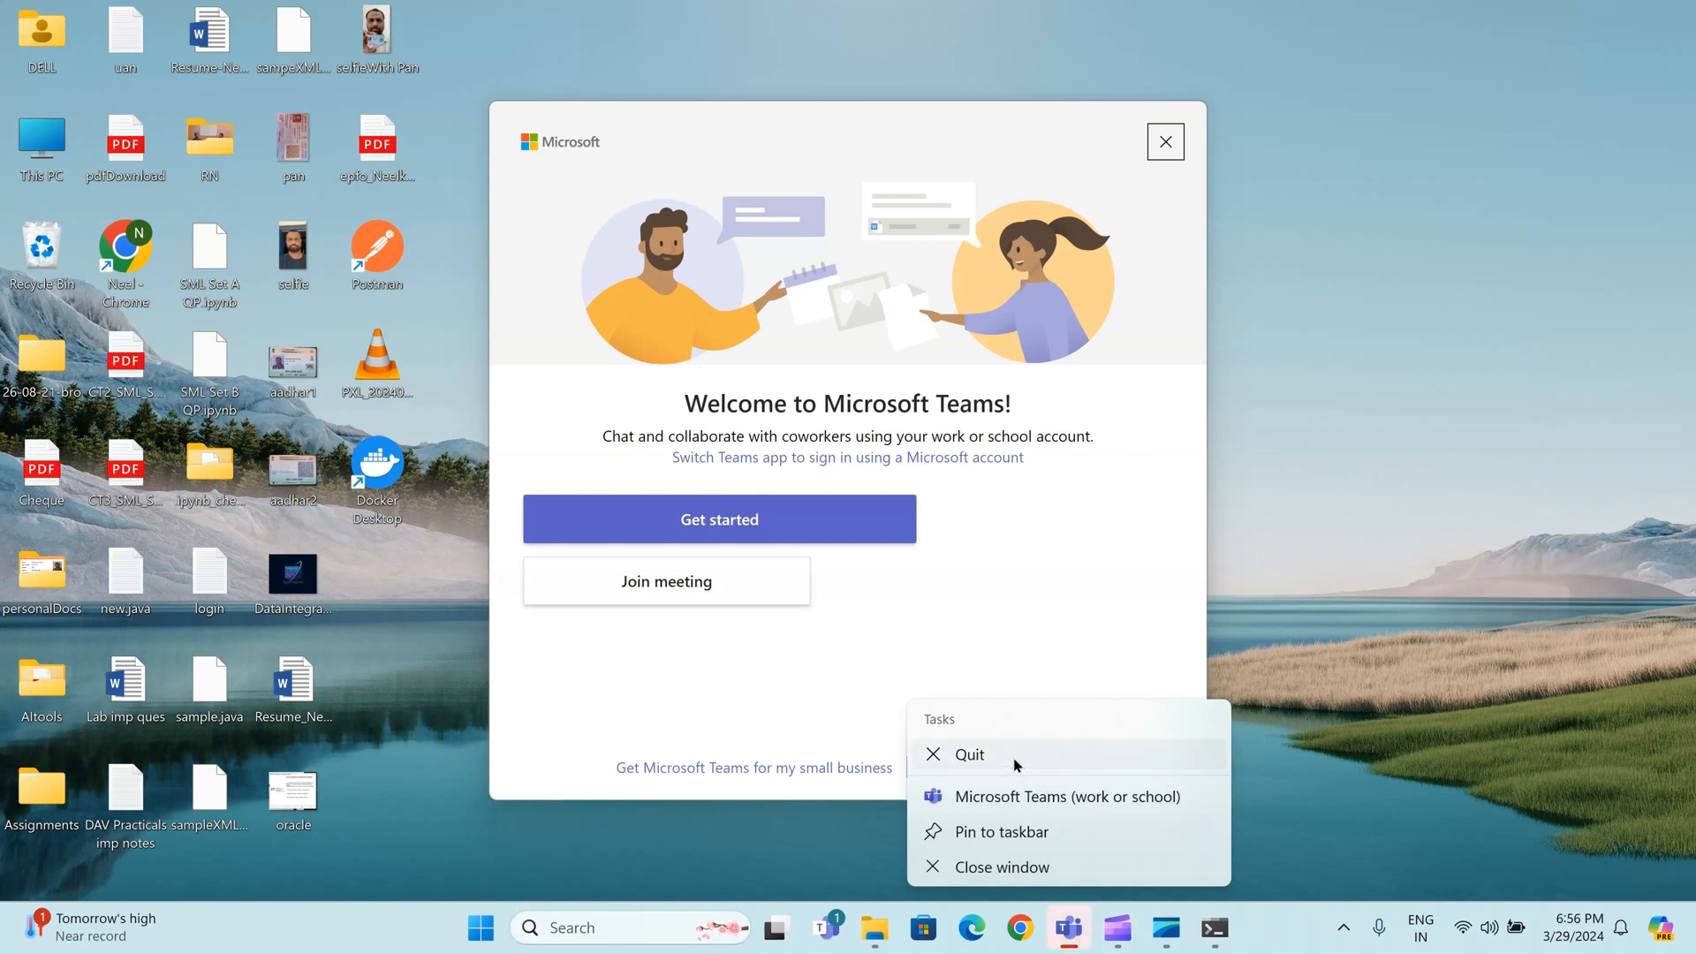
left_click(1013, 758)
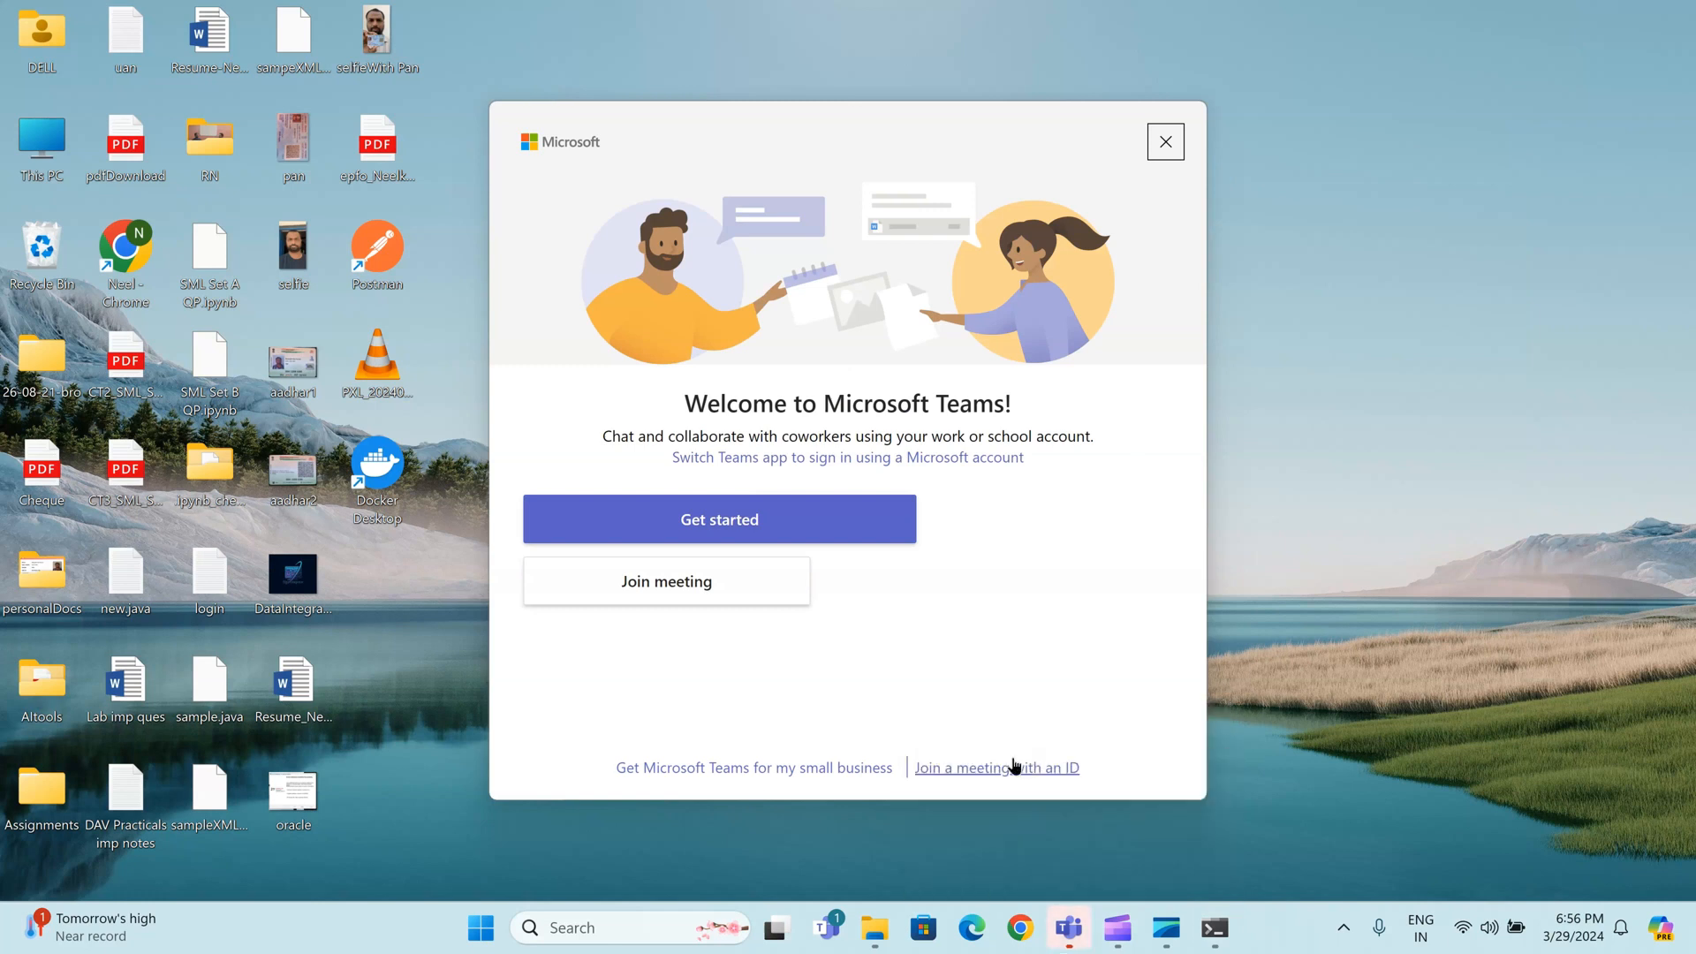
Launch Docker Desktop from the Windows desktop and accept the Docker Subscription Service Agreement
double_click(399, 475)
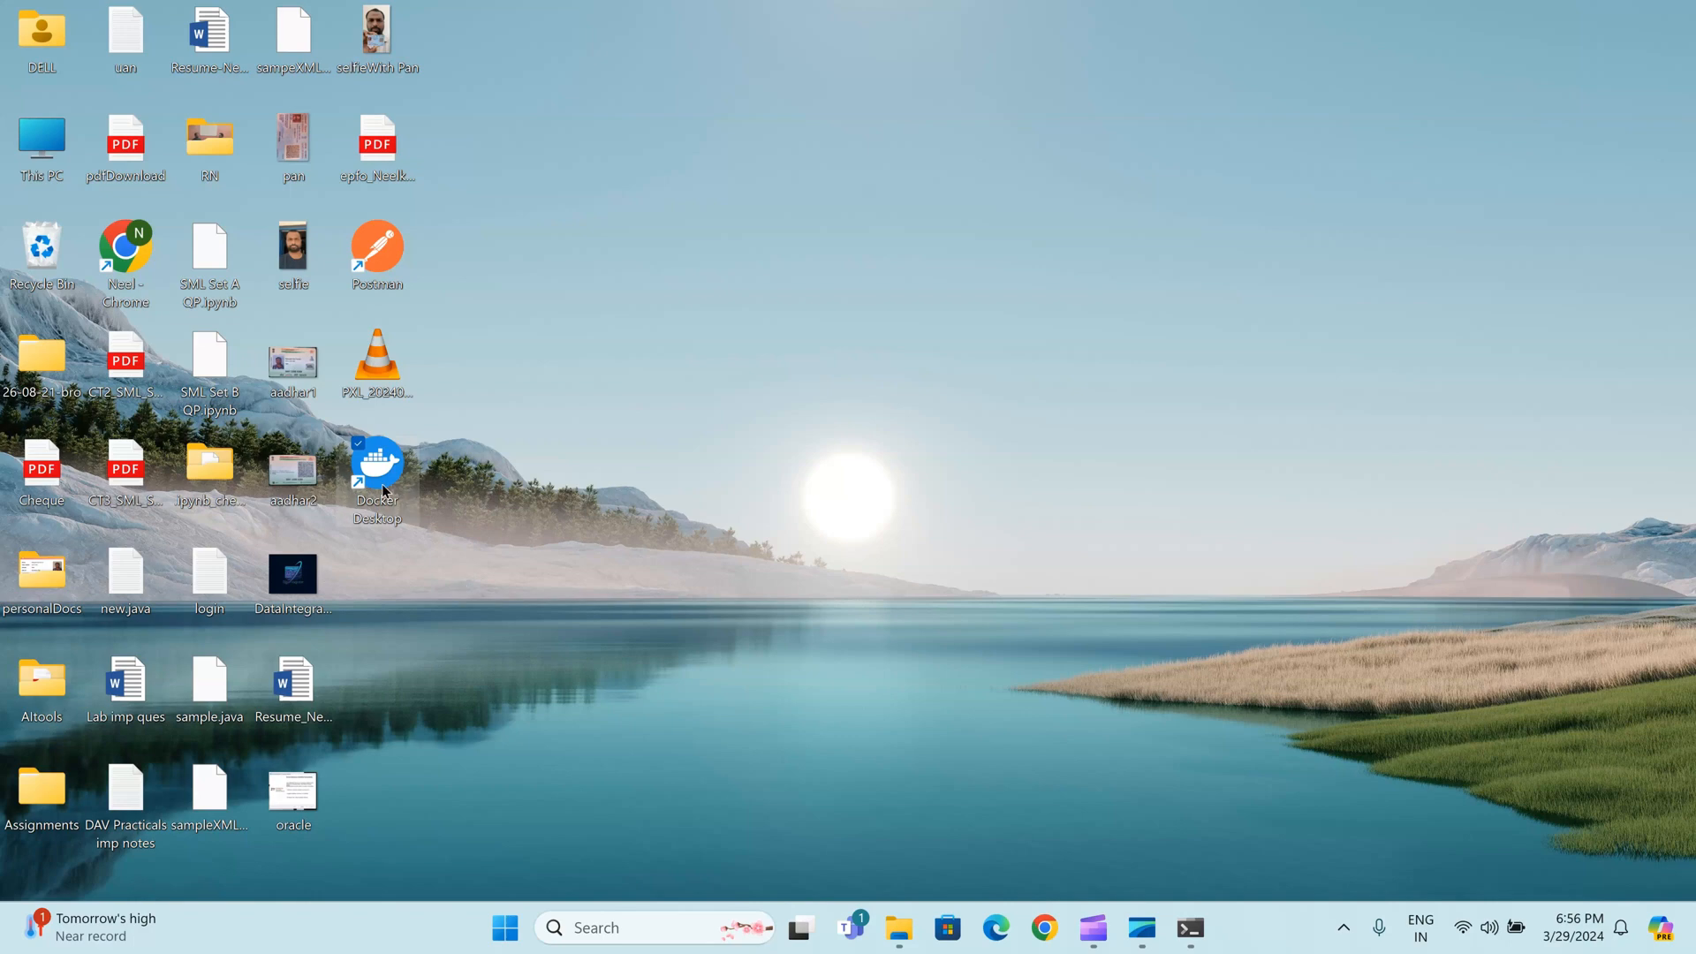
double_click(380, 468)
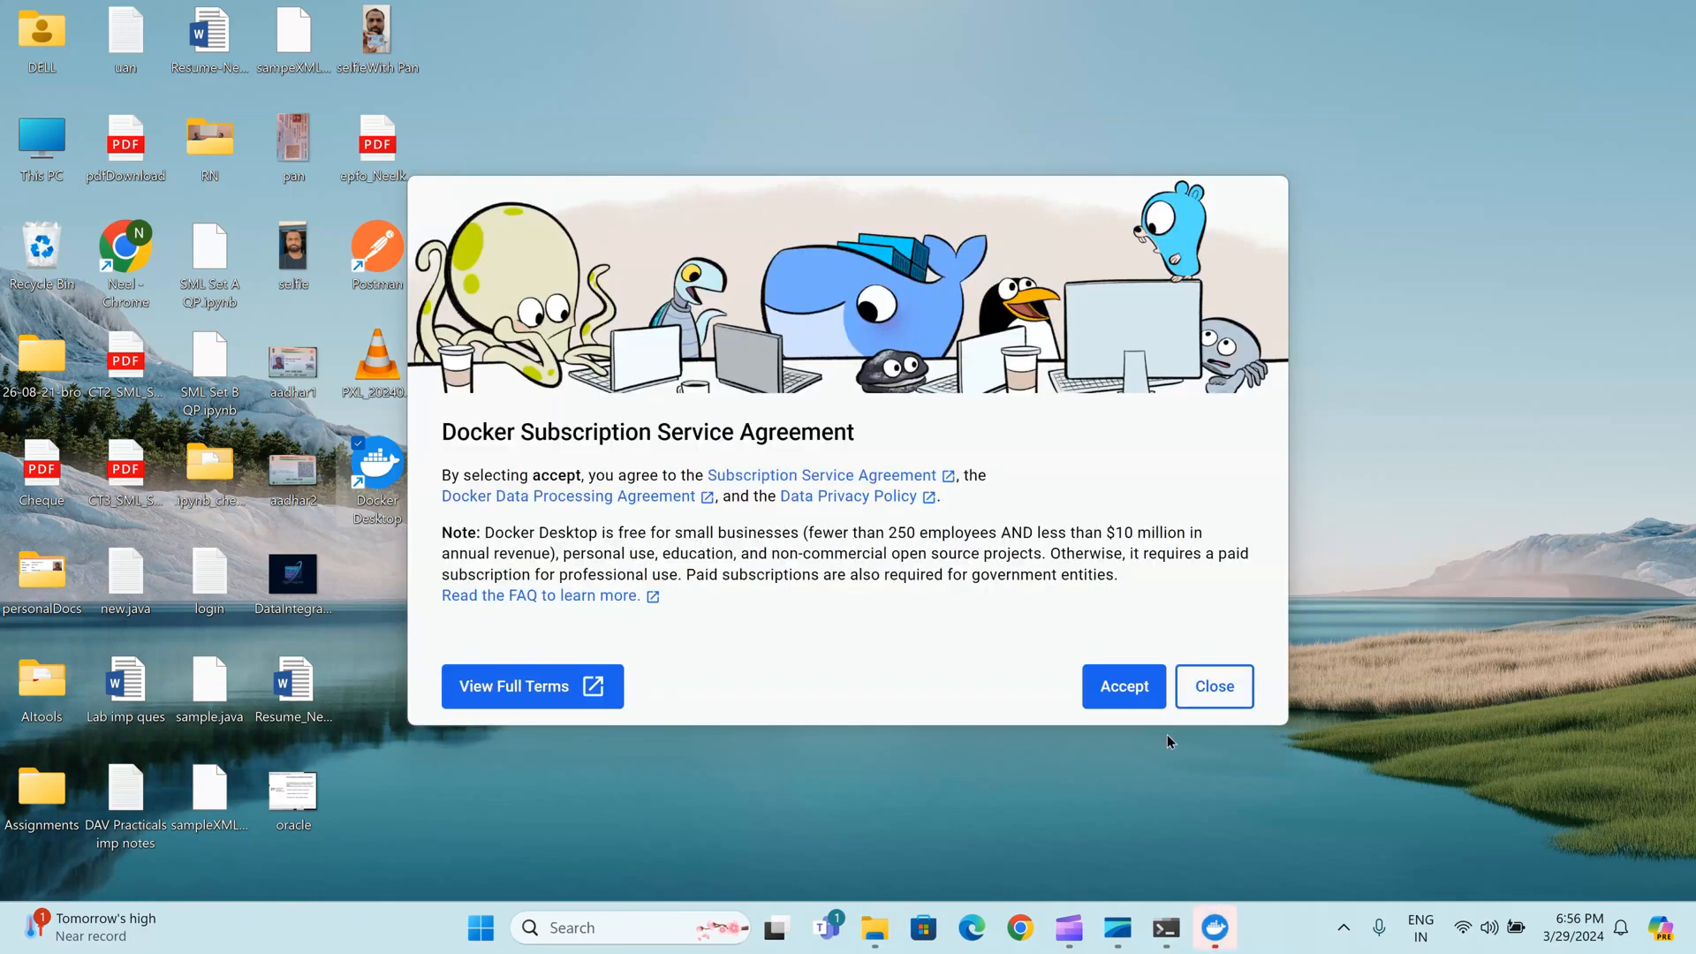
left_click(1203, 698)
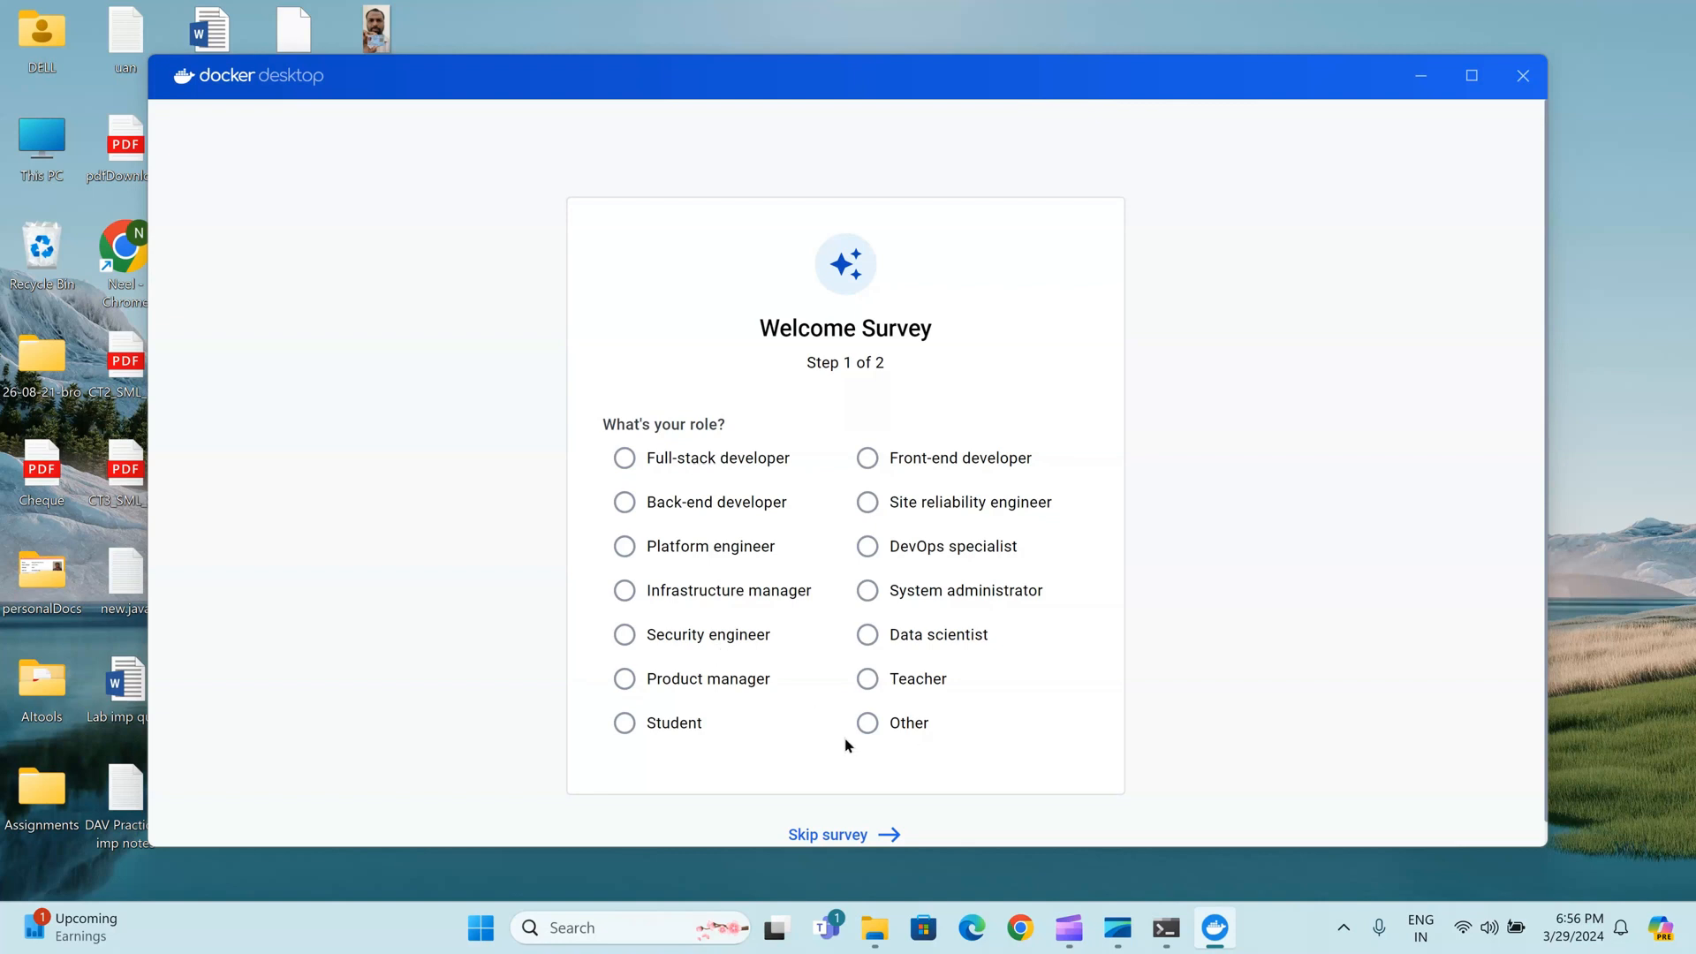
Complete the welcome survey with the role Other and the use For work, and maximize the Docker Desktop window
left_click(869, 724)
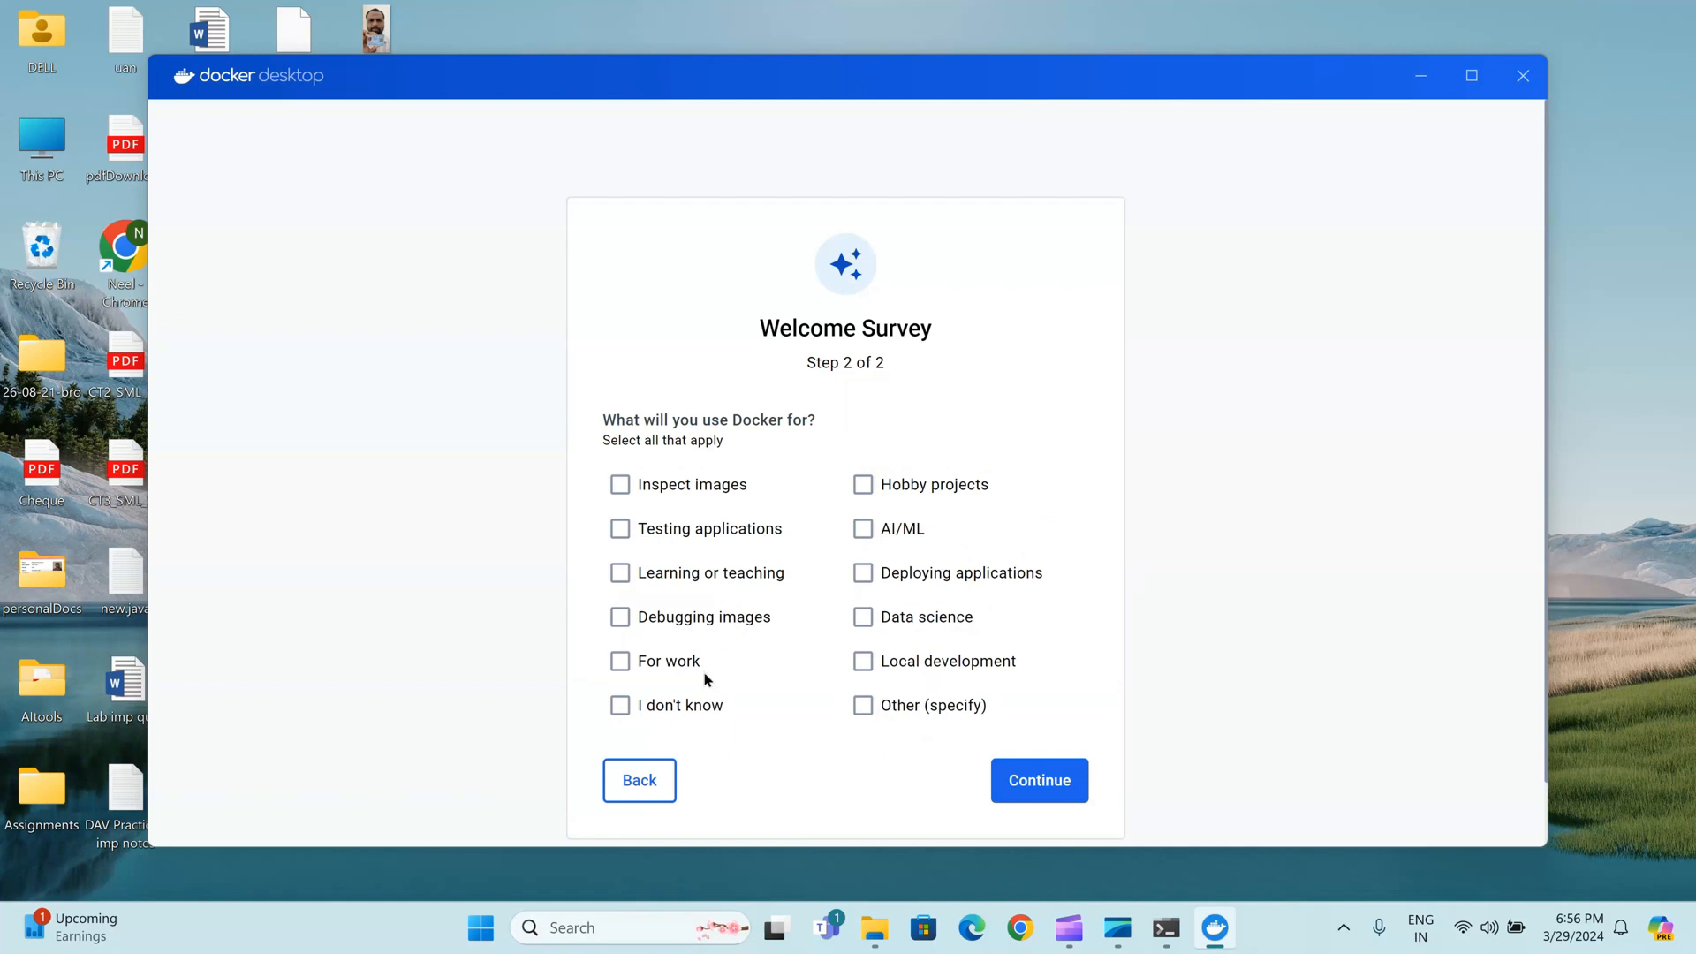
left_click(620, 660)
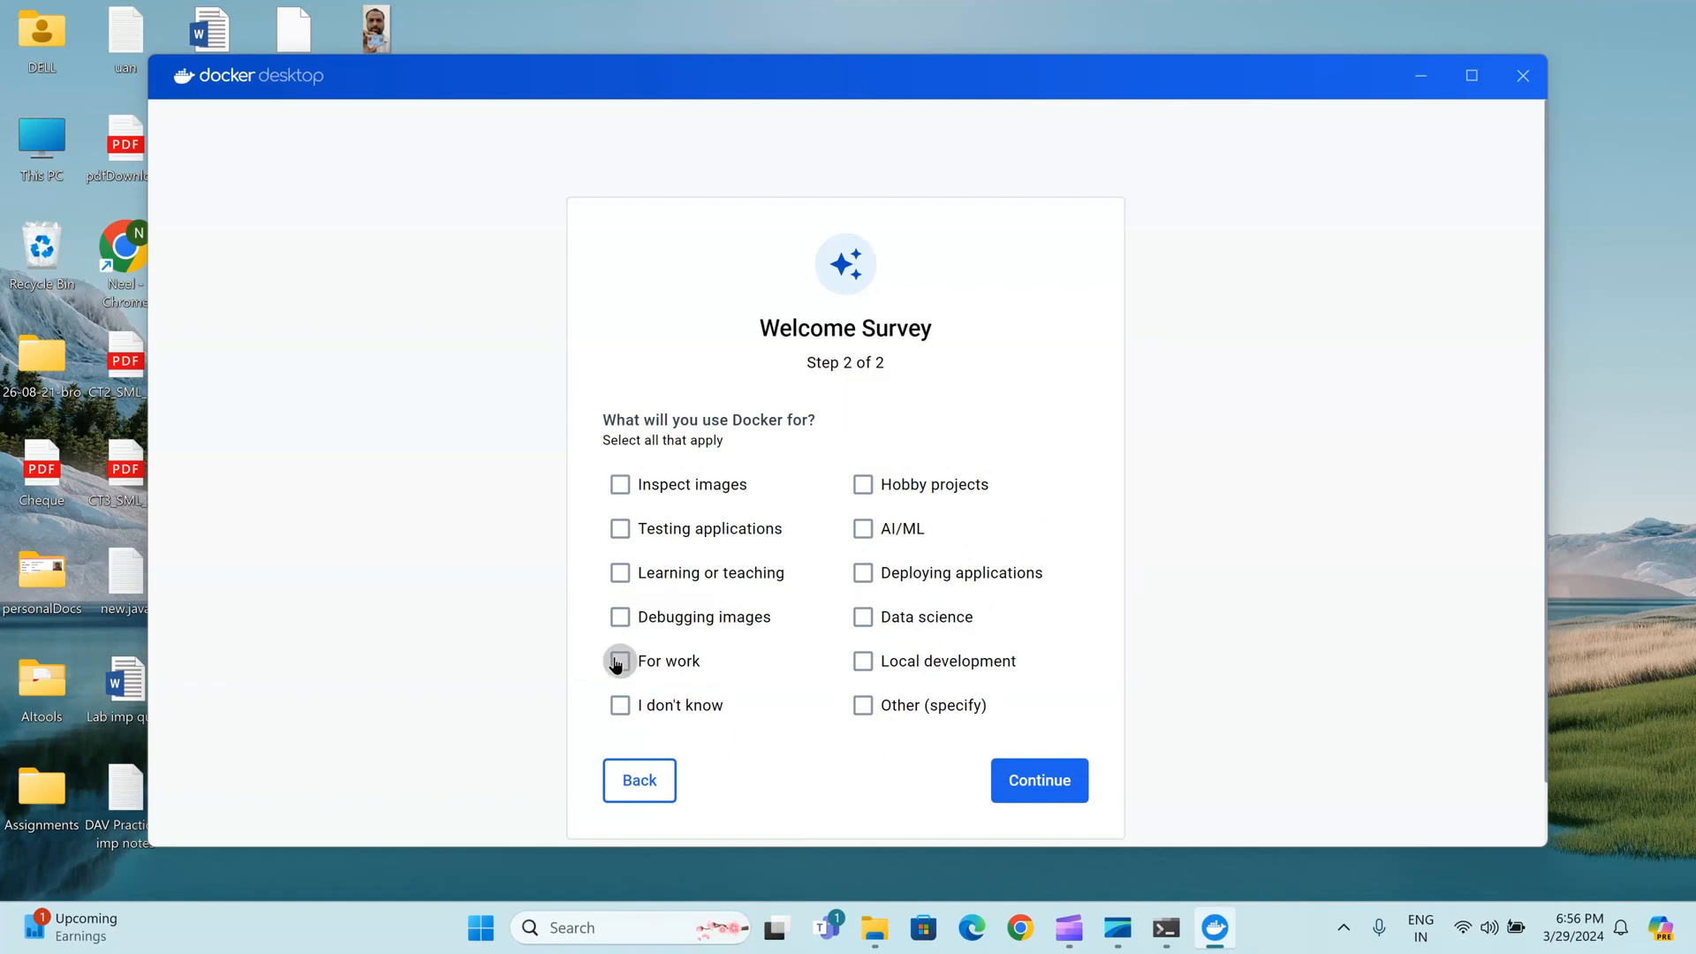
left_click(1060, 787)
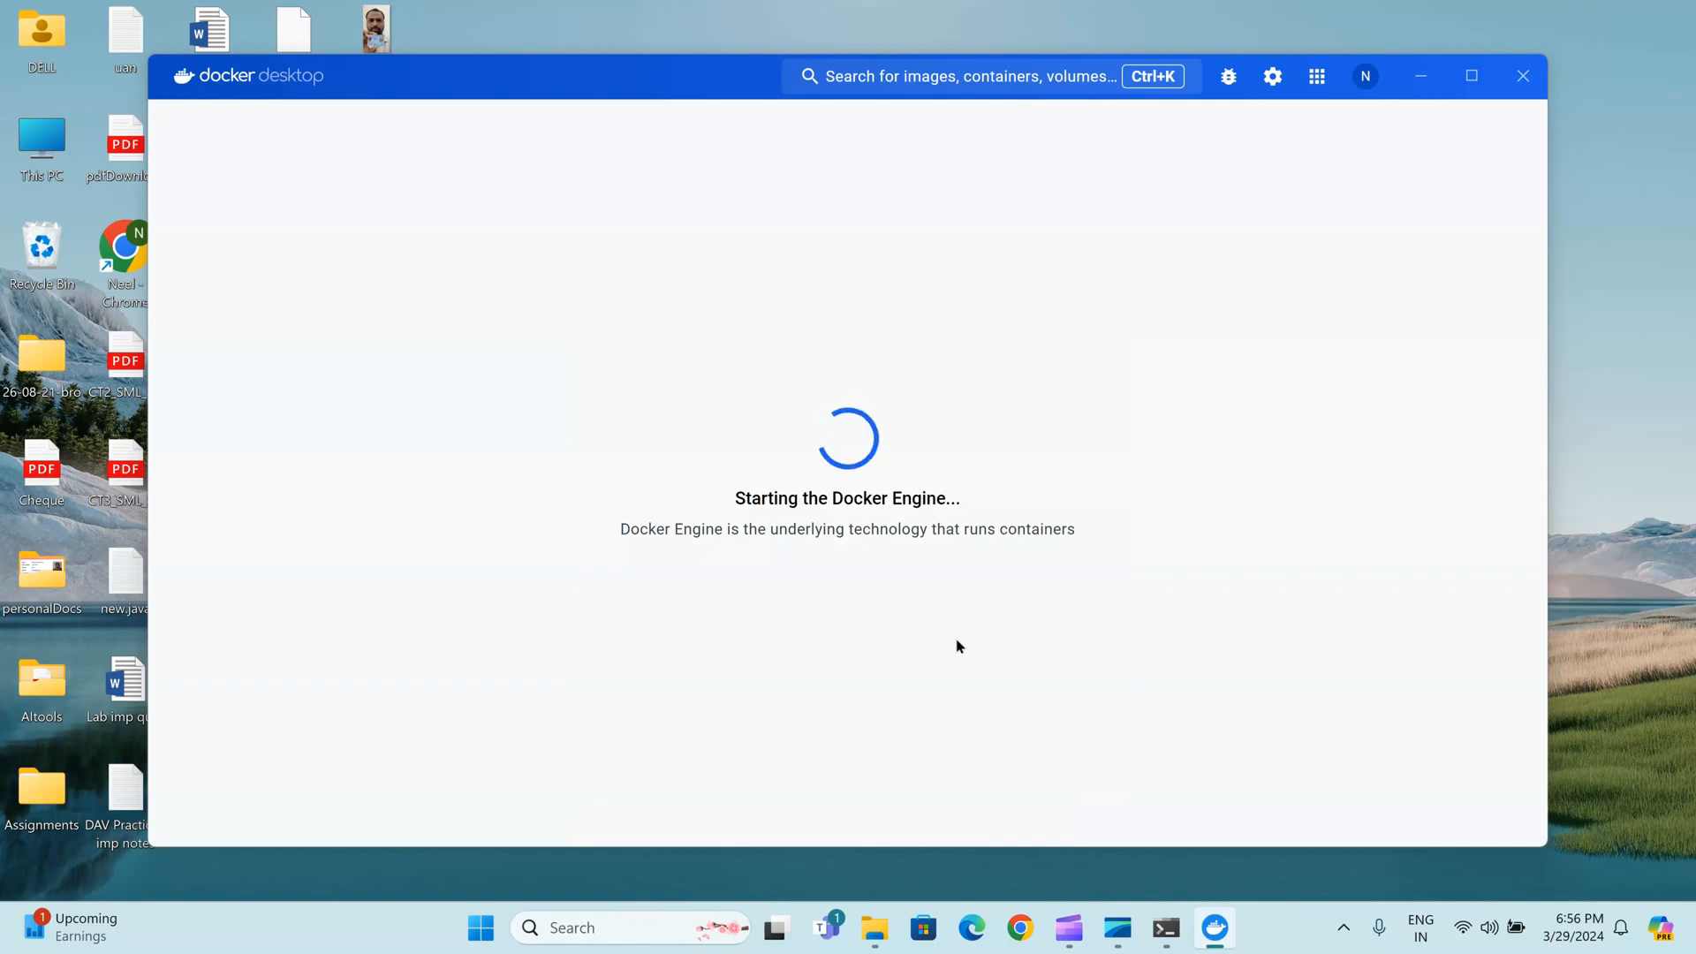
left_click(1471, 77)
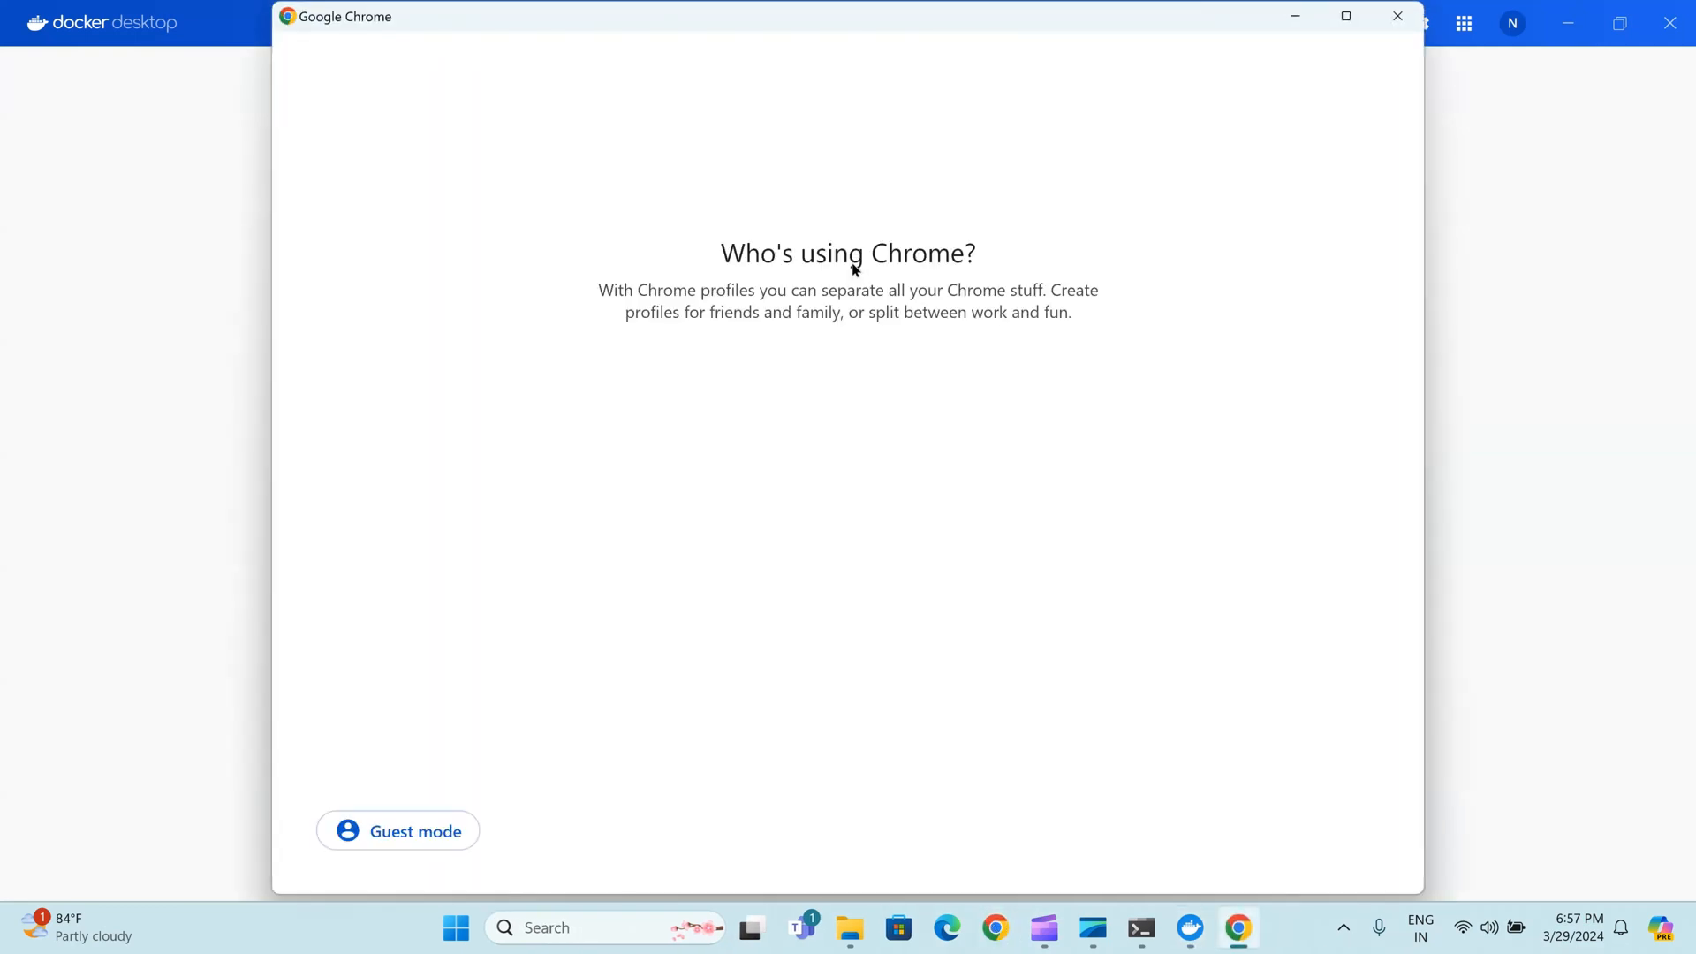
Open the softwareag/apigateway-trial page on Docker Hub in Chrome and copy its Docker pull command
left_click(1142, 434)
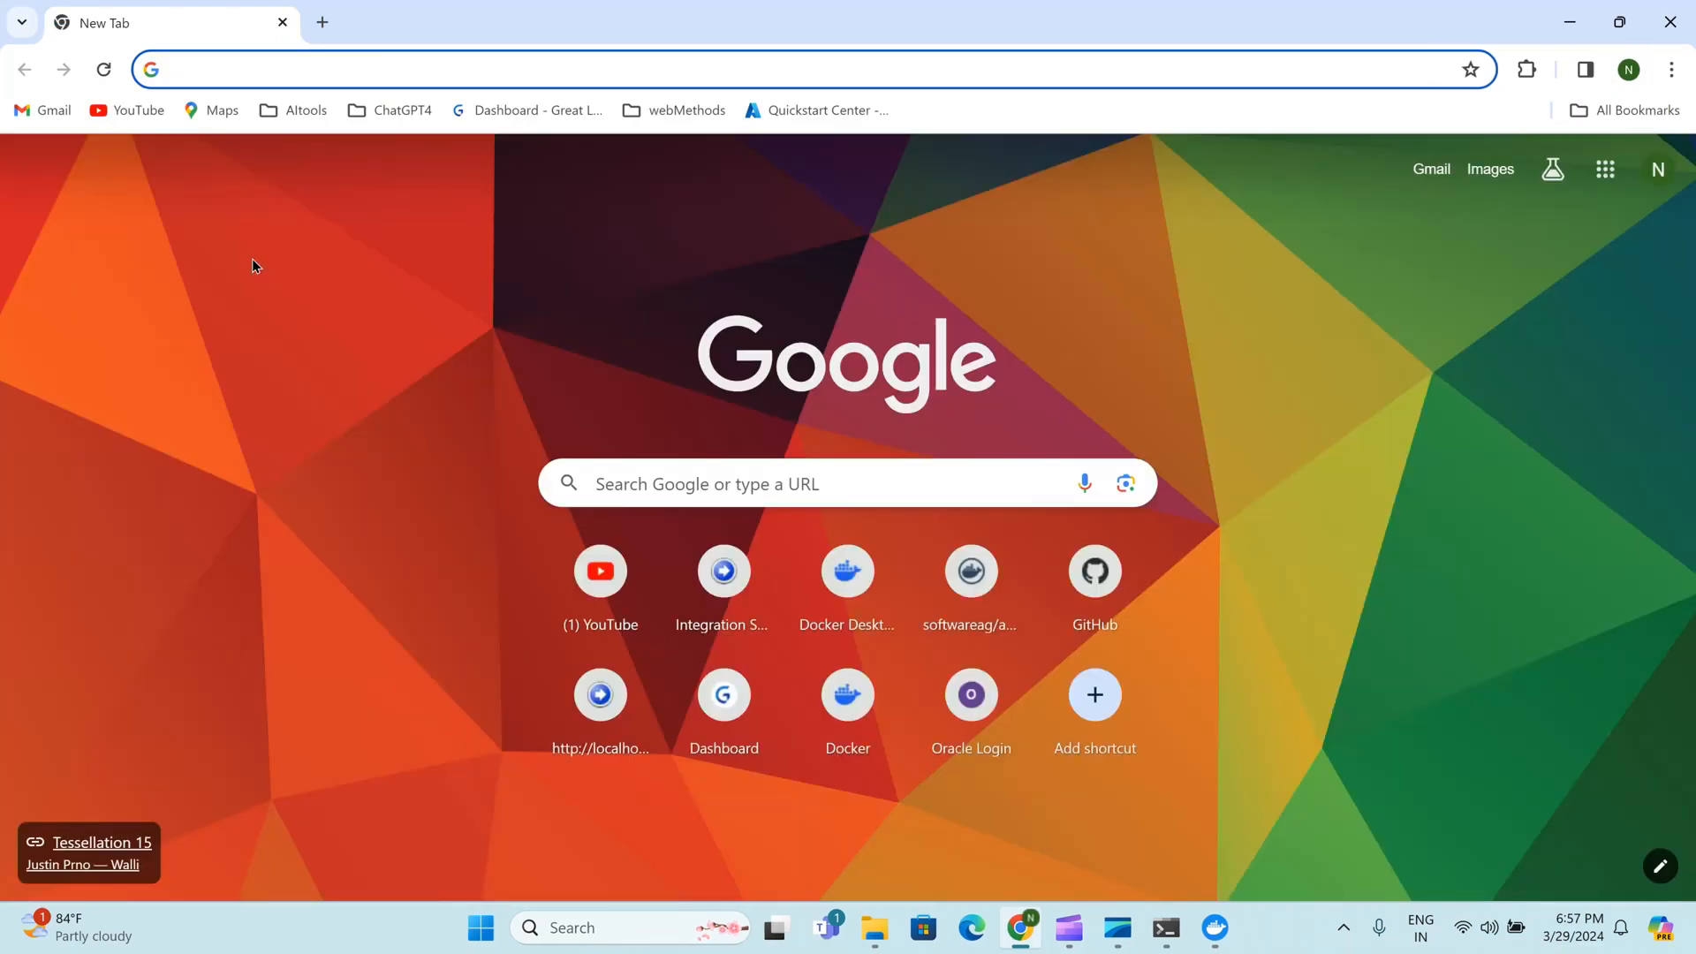
type("softwareag/apigateway-trial")
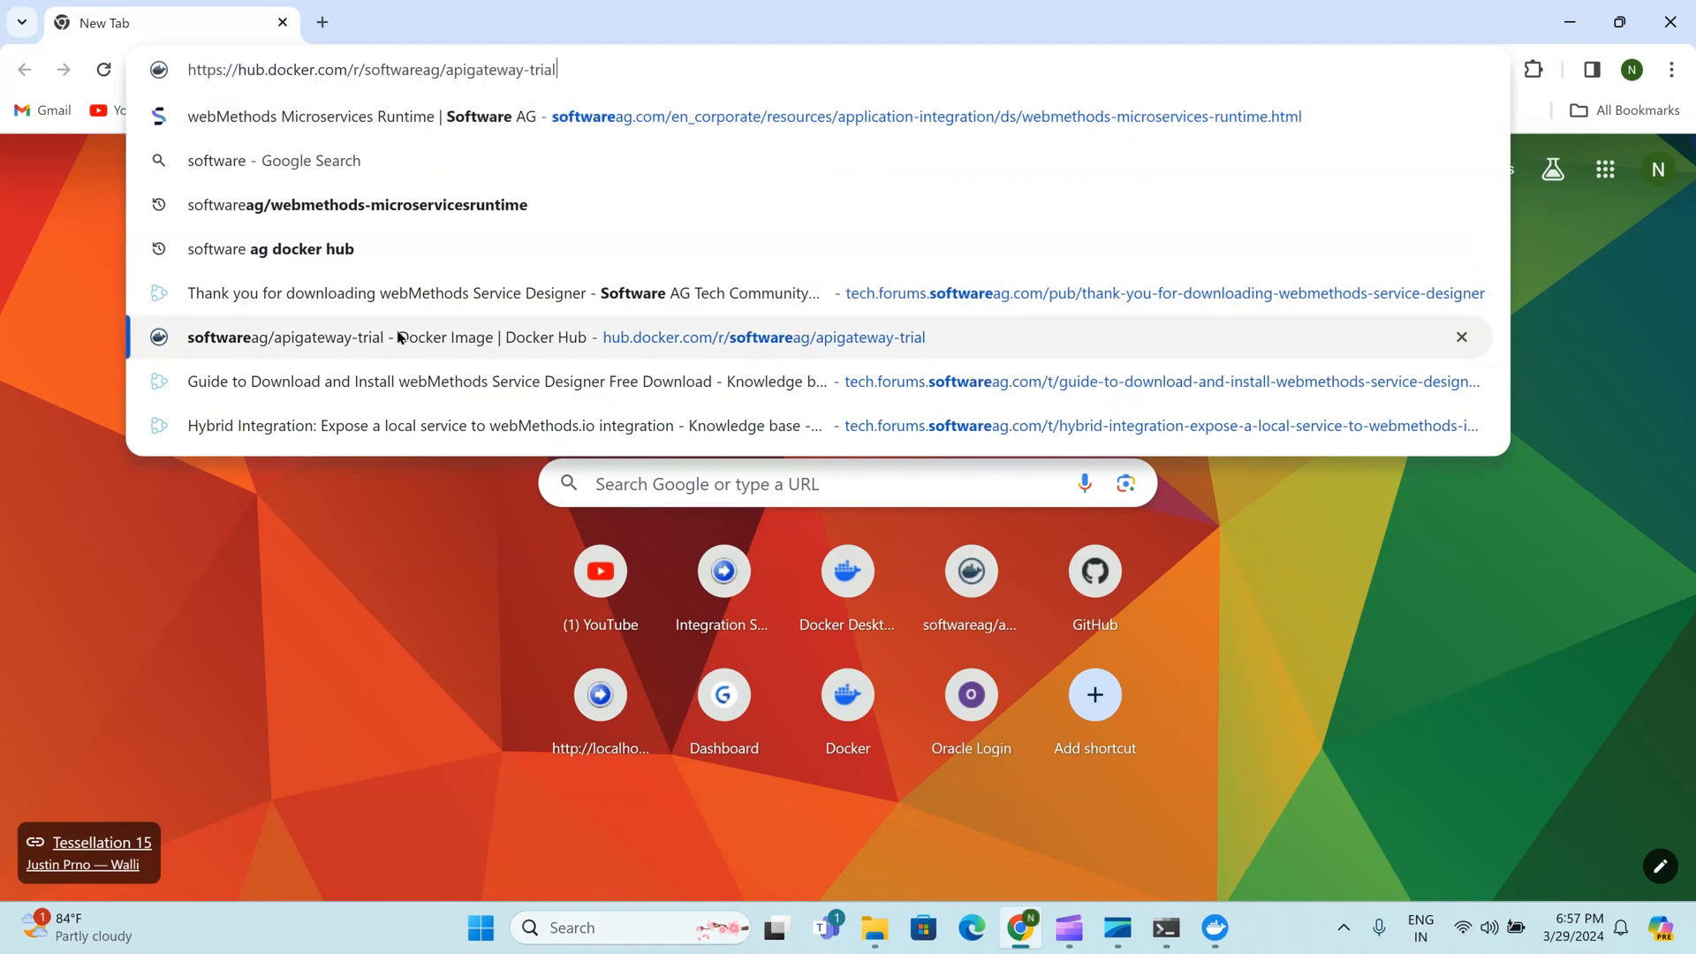
left_click(397, 336)
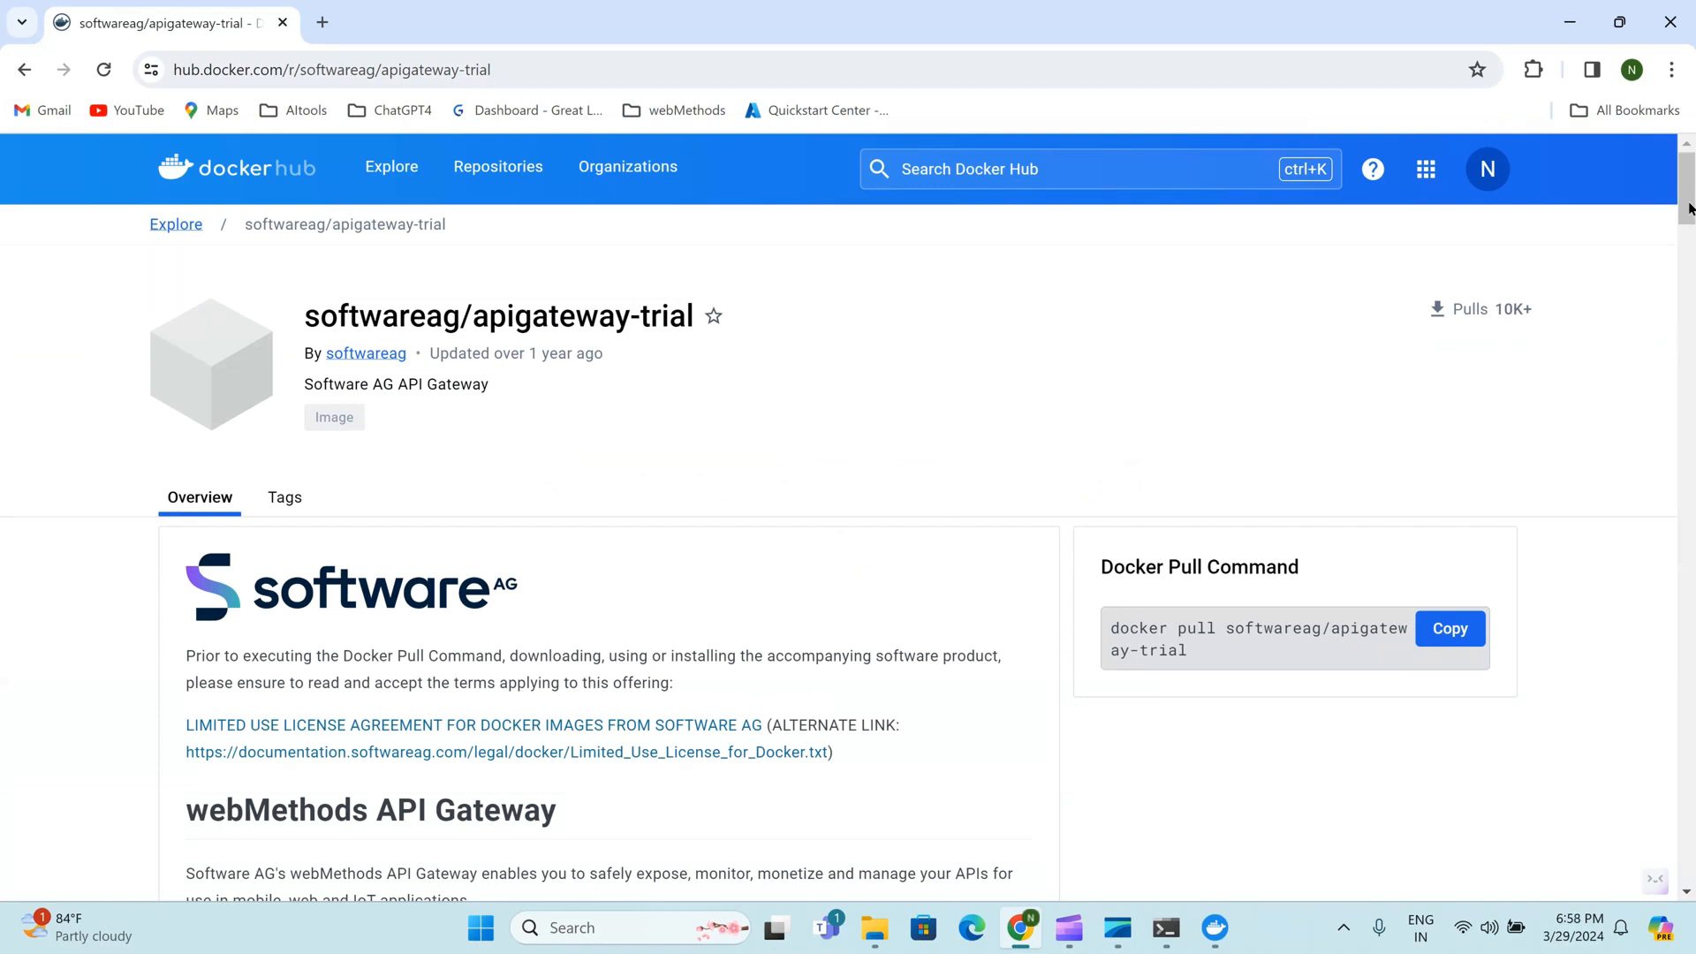
left_click_drag(1689, 209, 1689, 290)
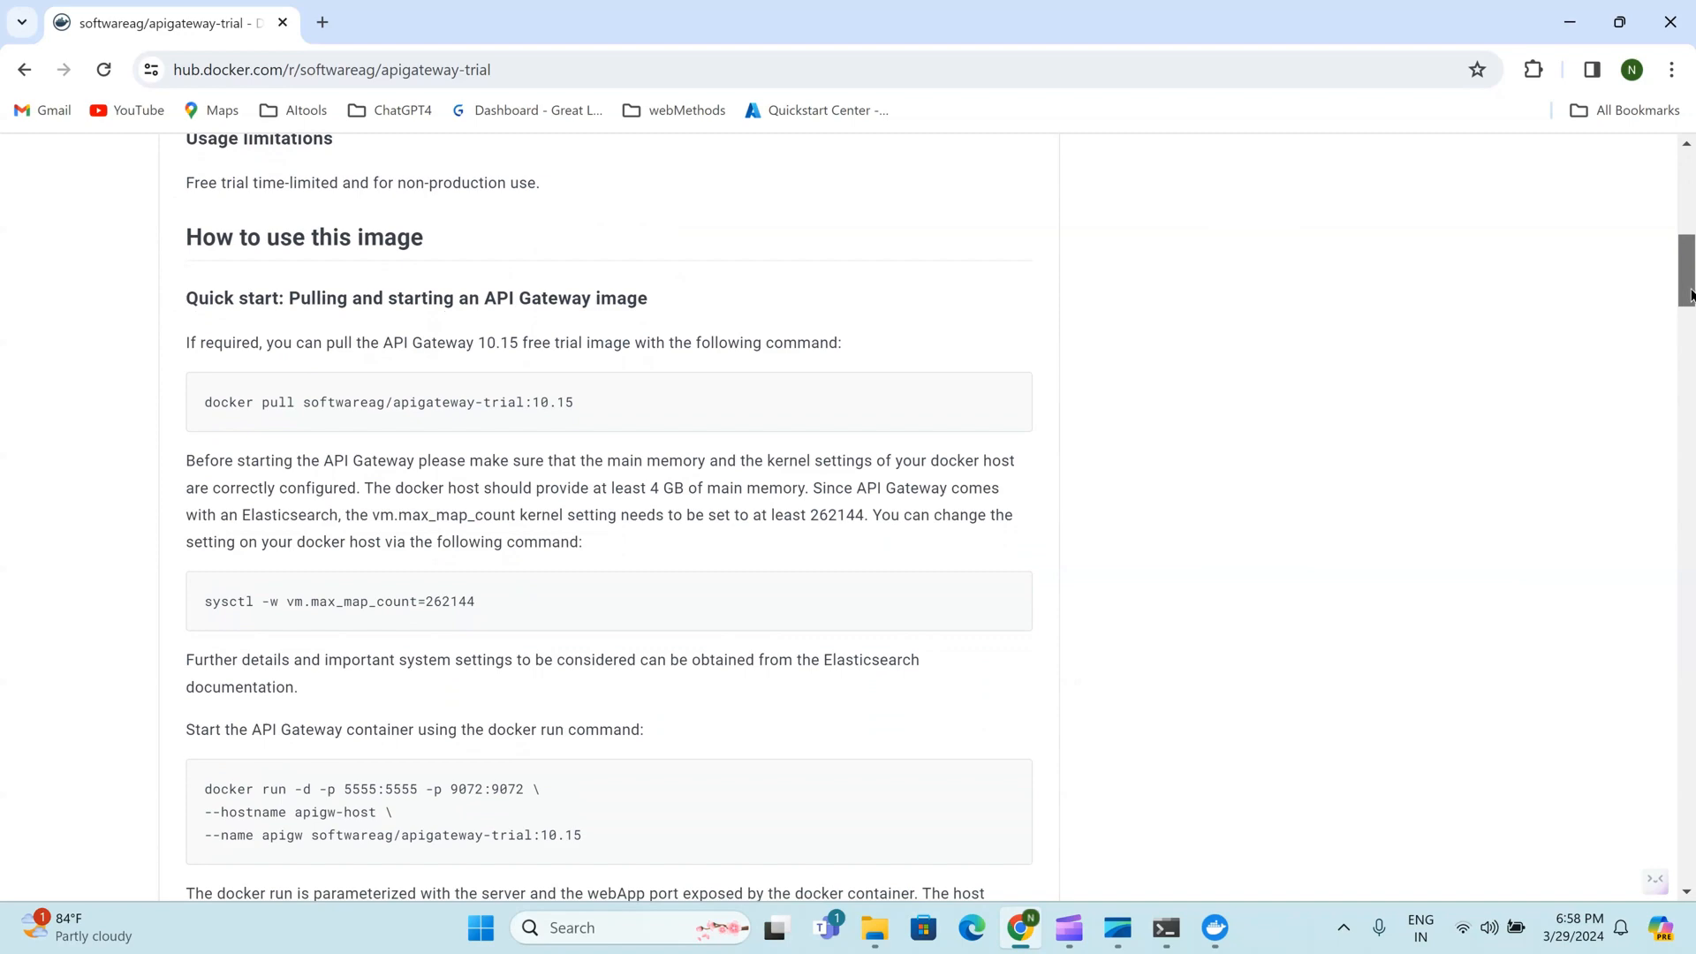
left_click_drag(1689, 294, 1688, 248)
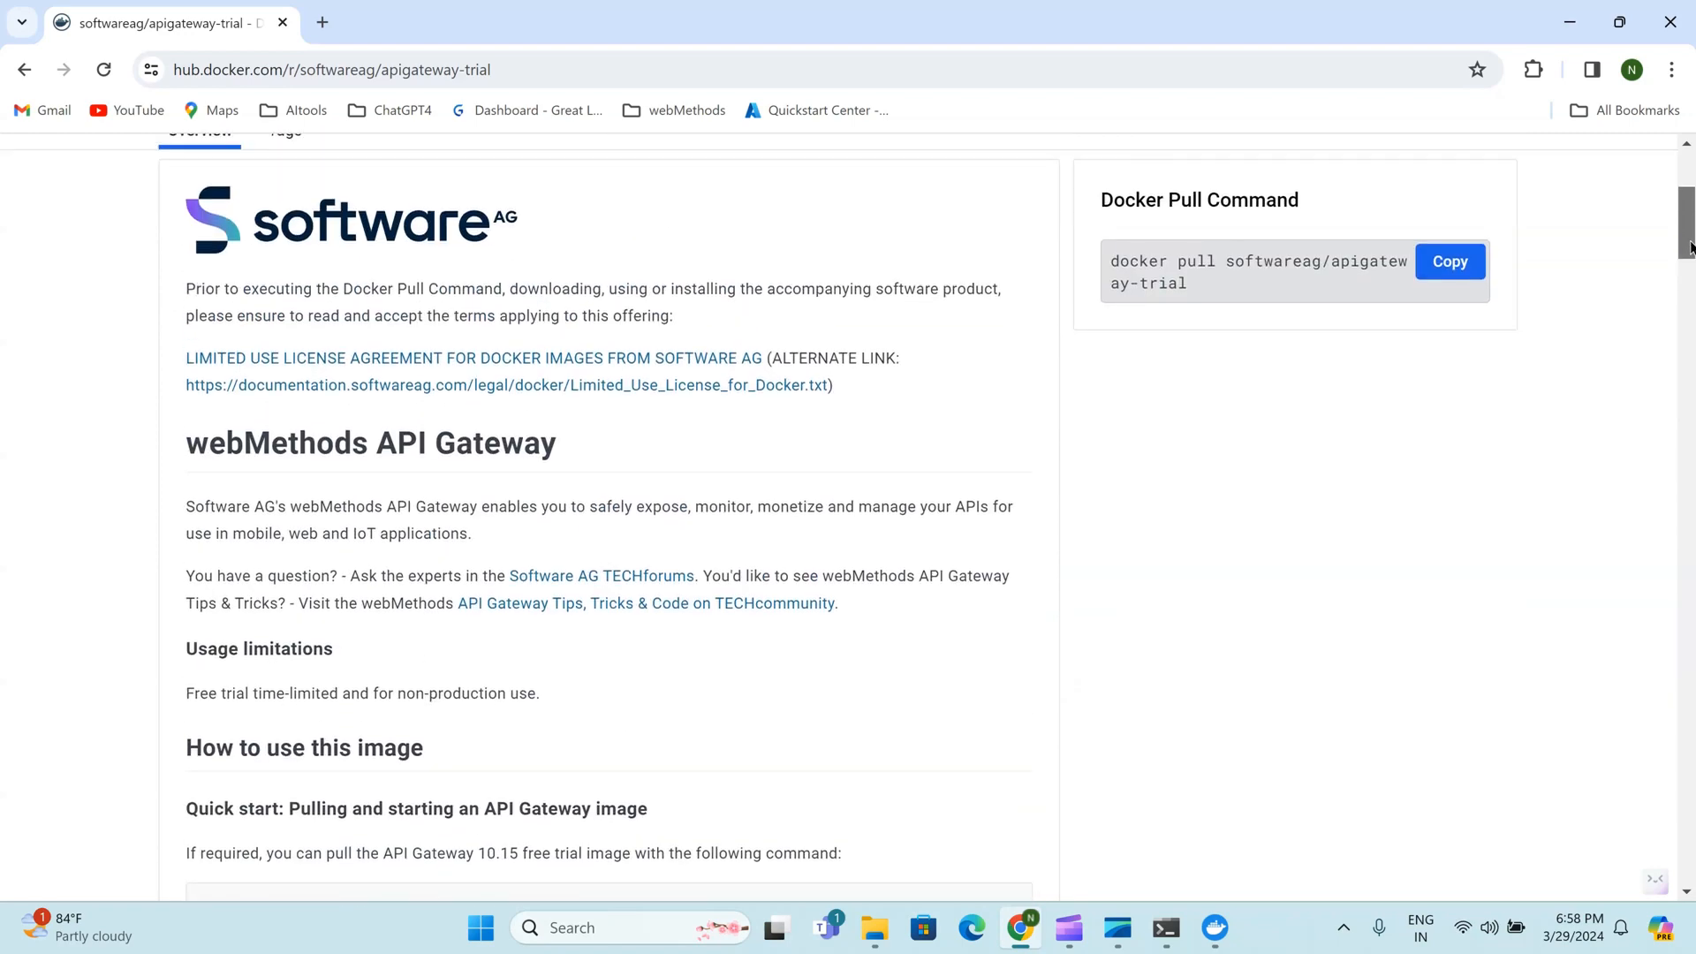
left_click(1451, 265)
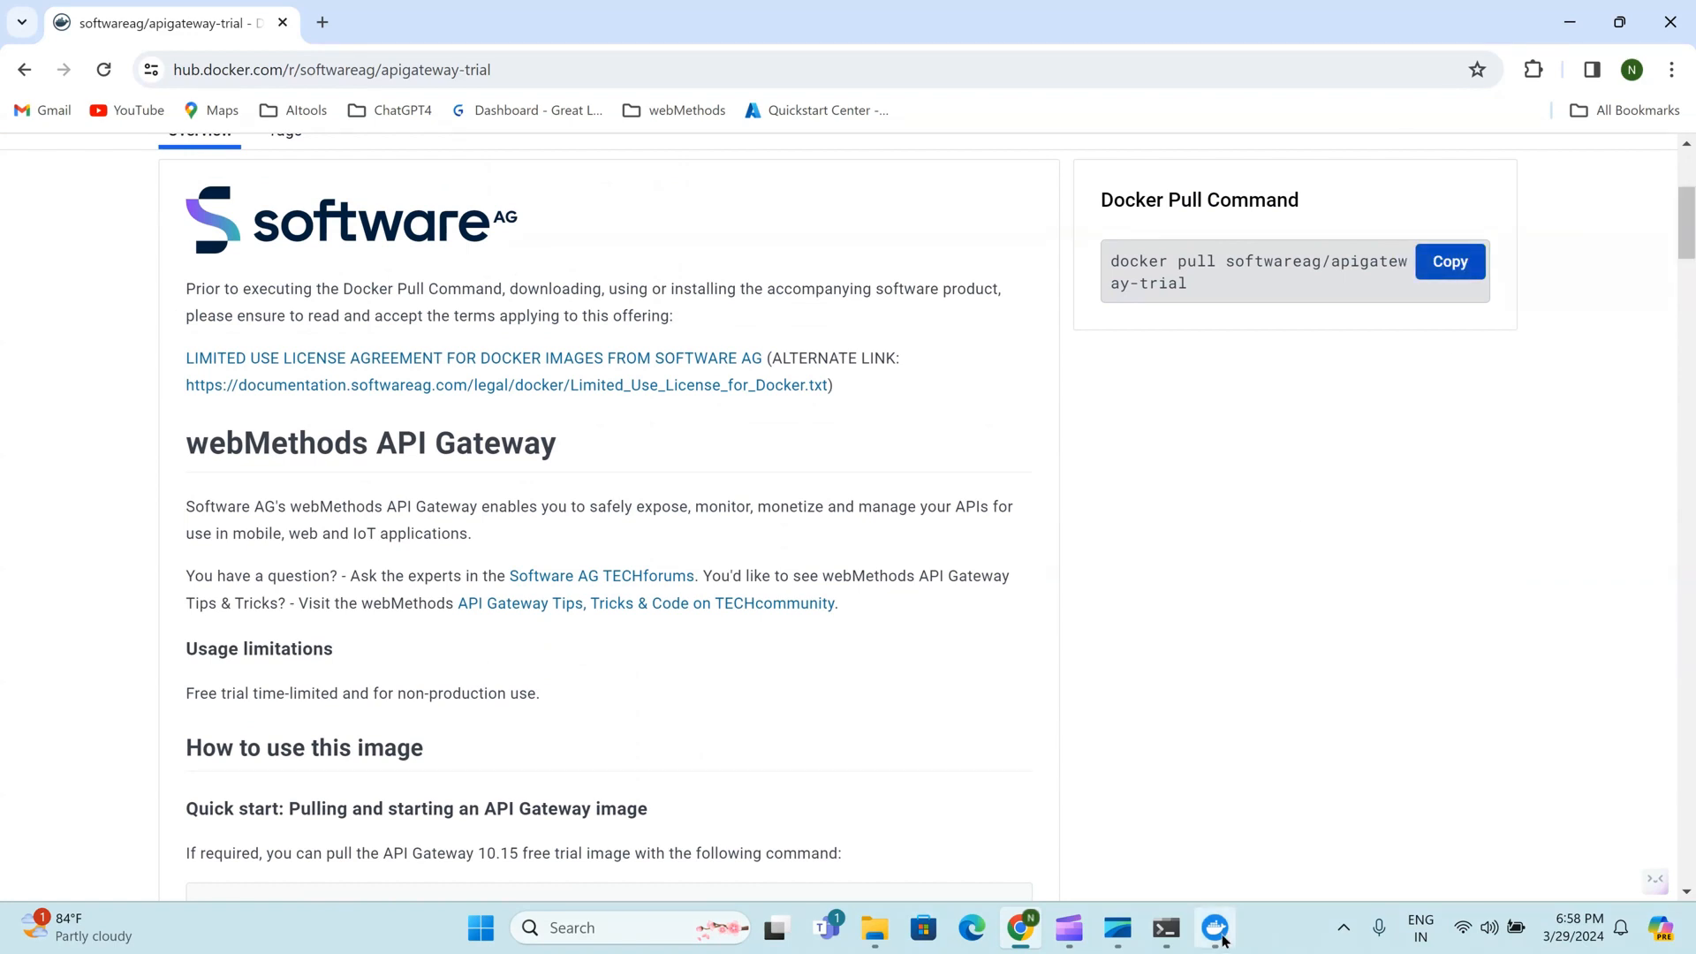
Switch to Docker Desktop and look through the Images, Volumes, Builds and Containers views
left_click(1216, 929)
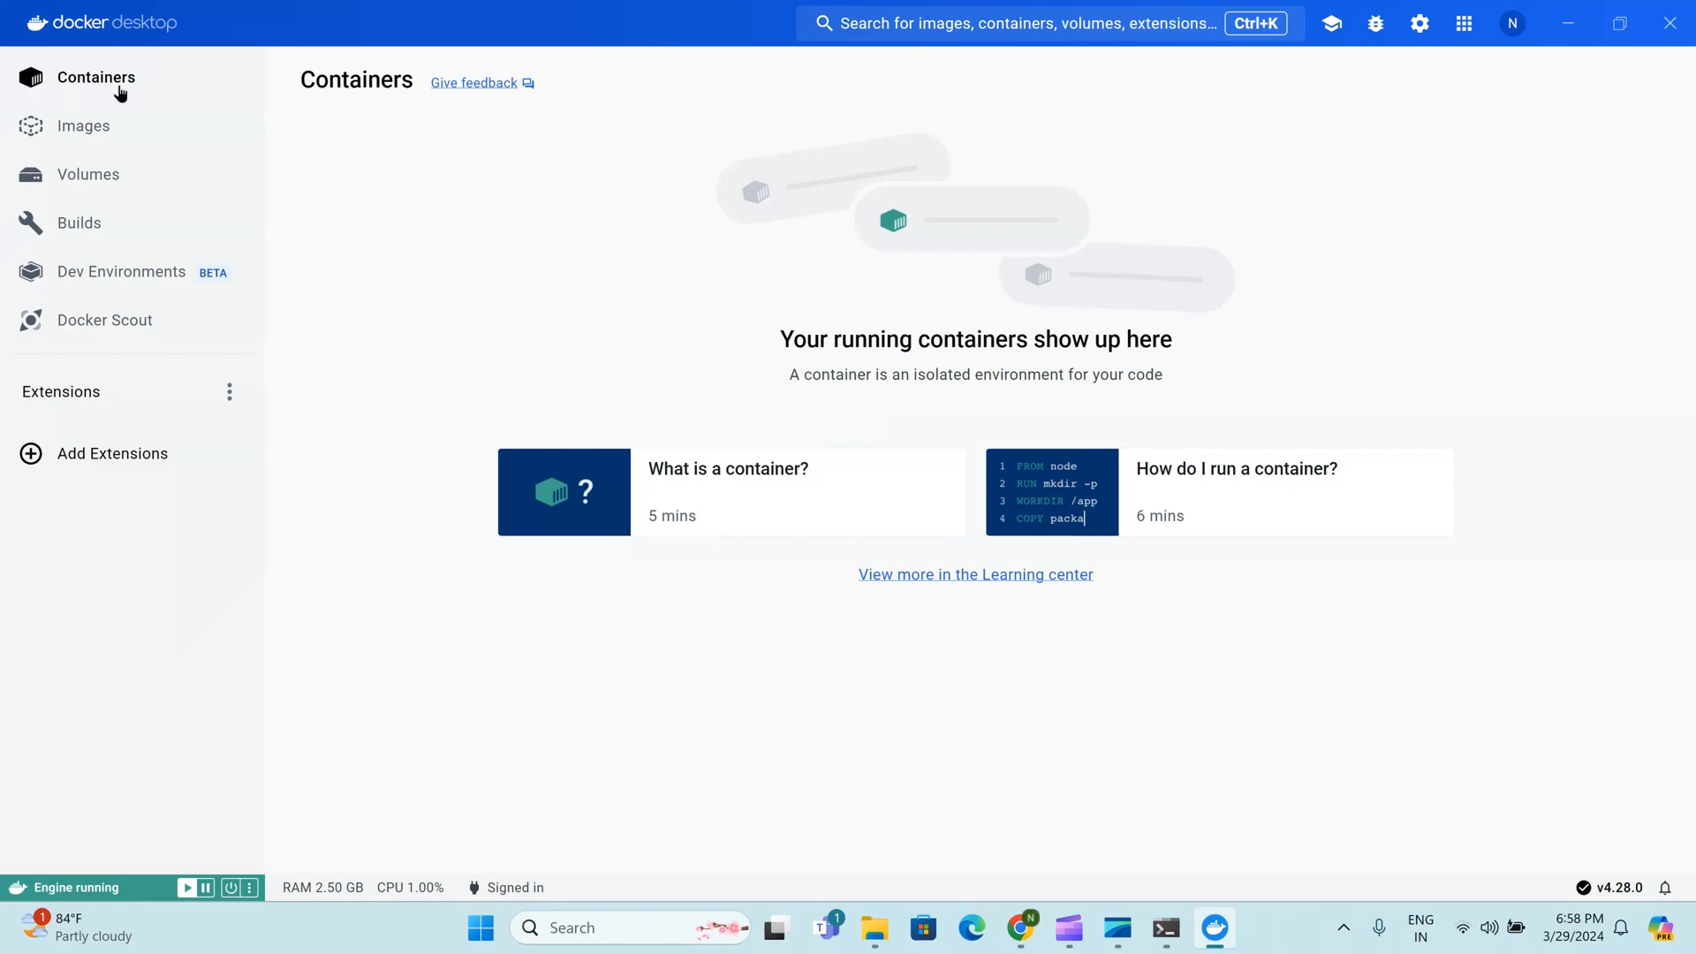
left_click(111, 129)
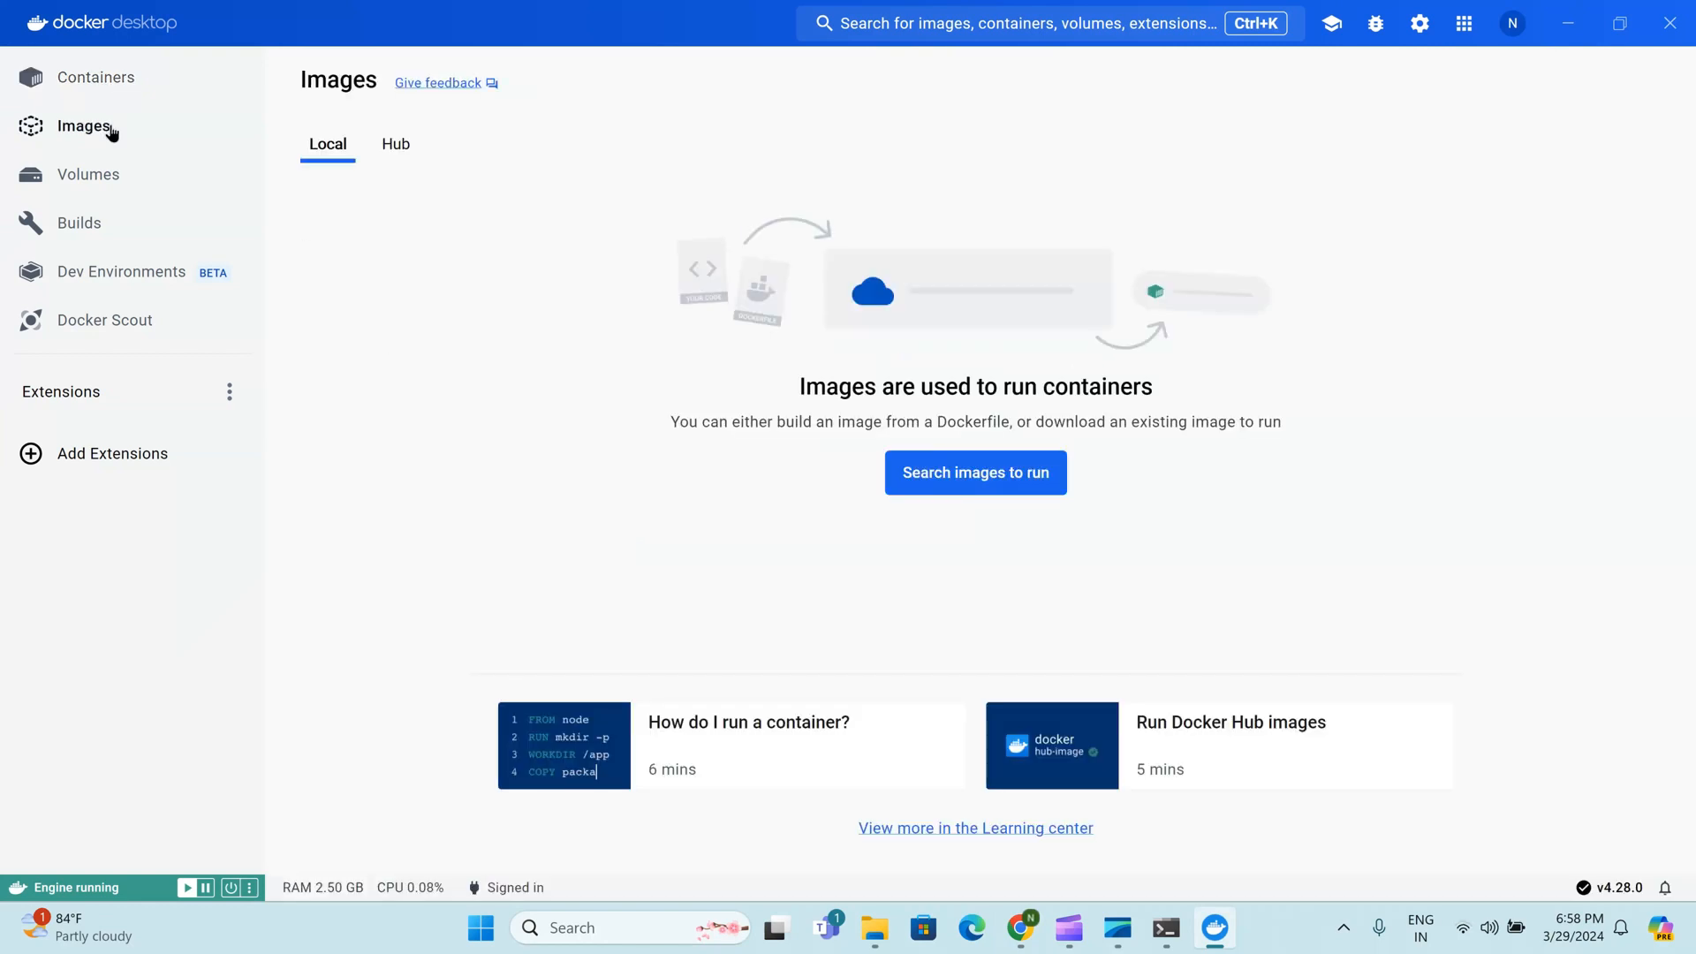
left_click(111, 179)
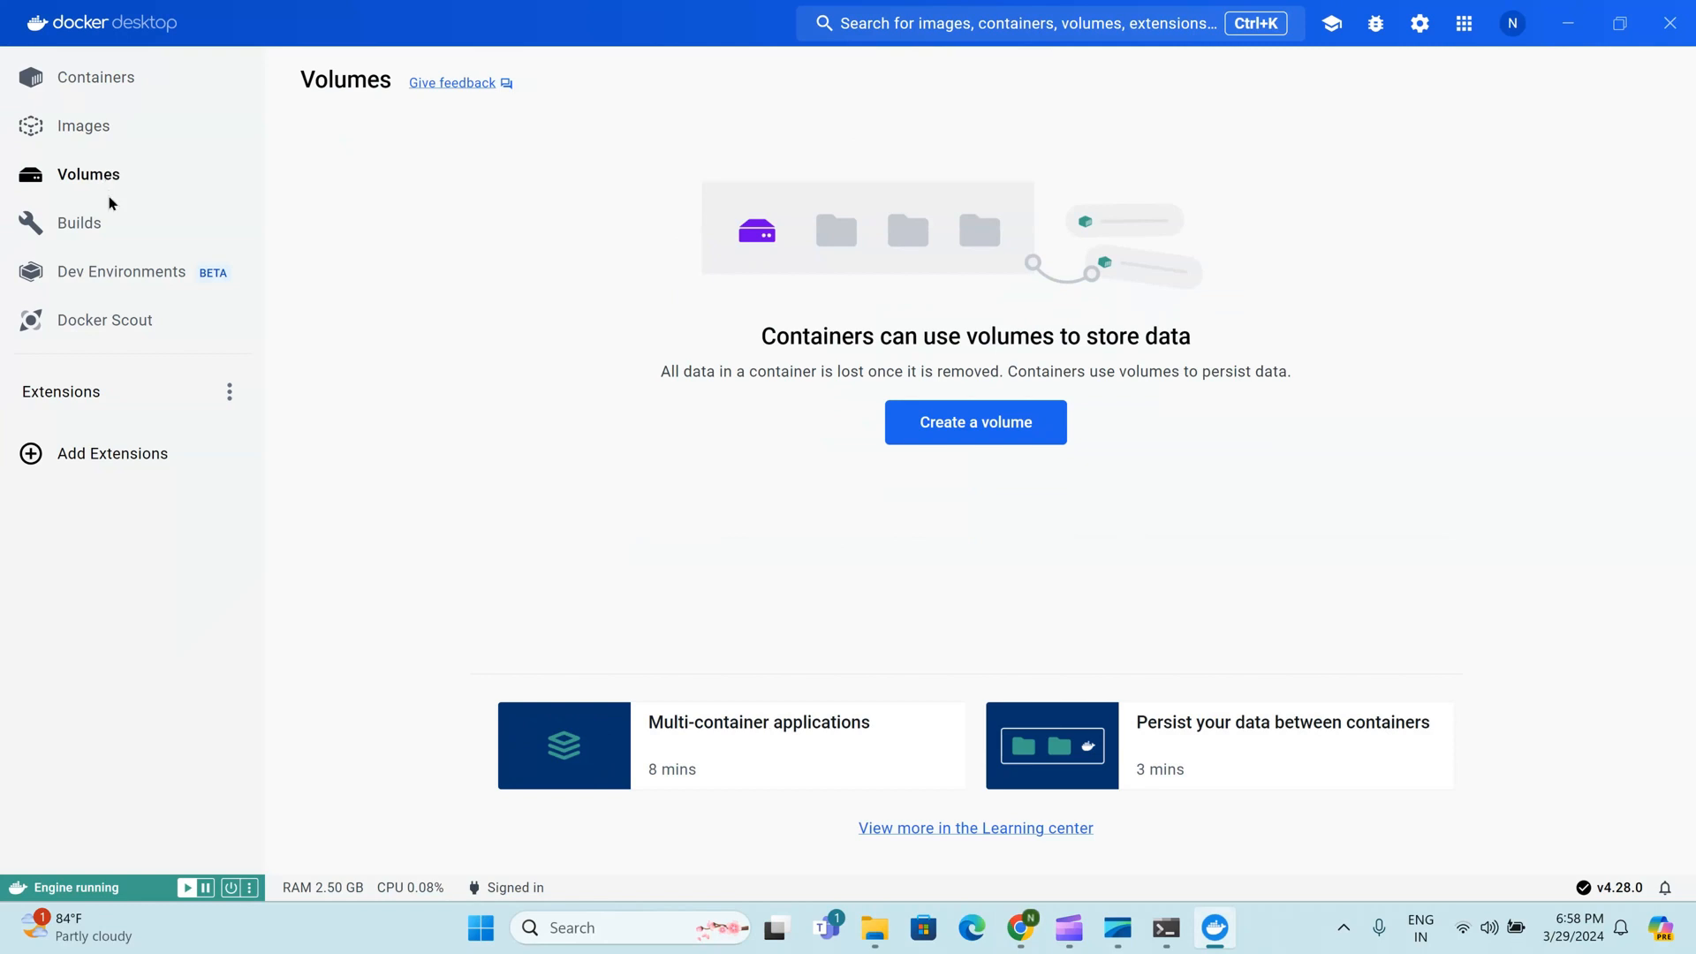
left_click(104, 222)
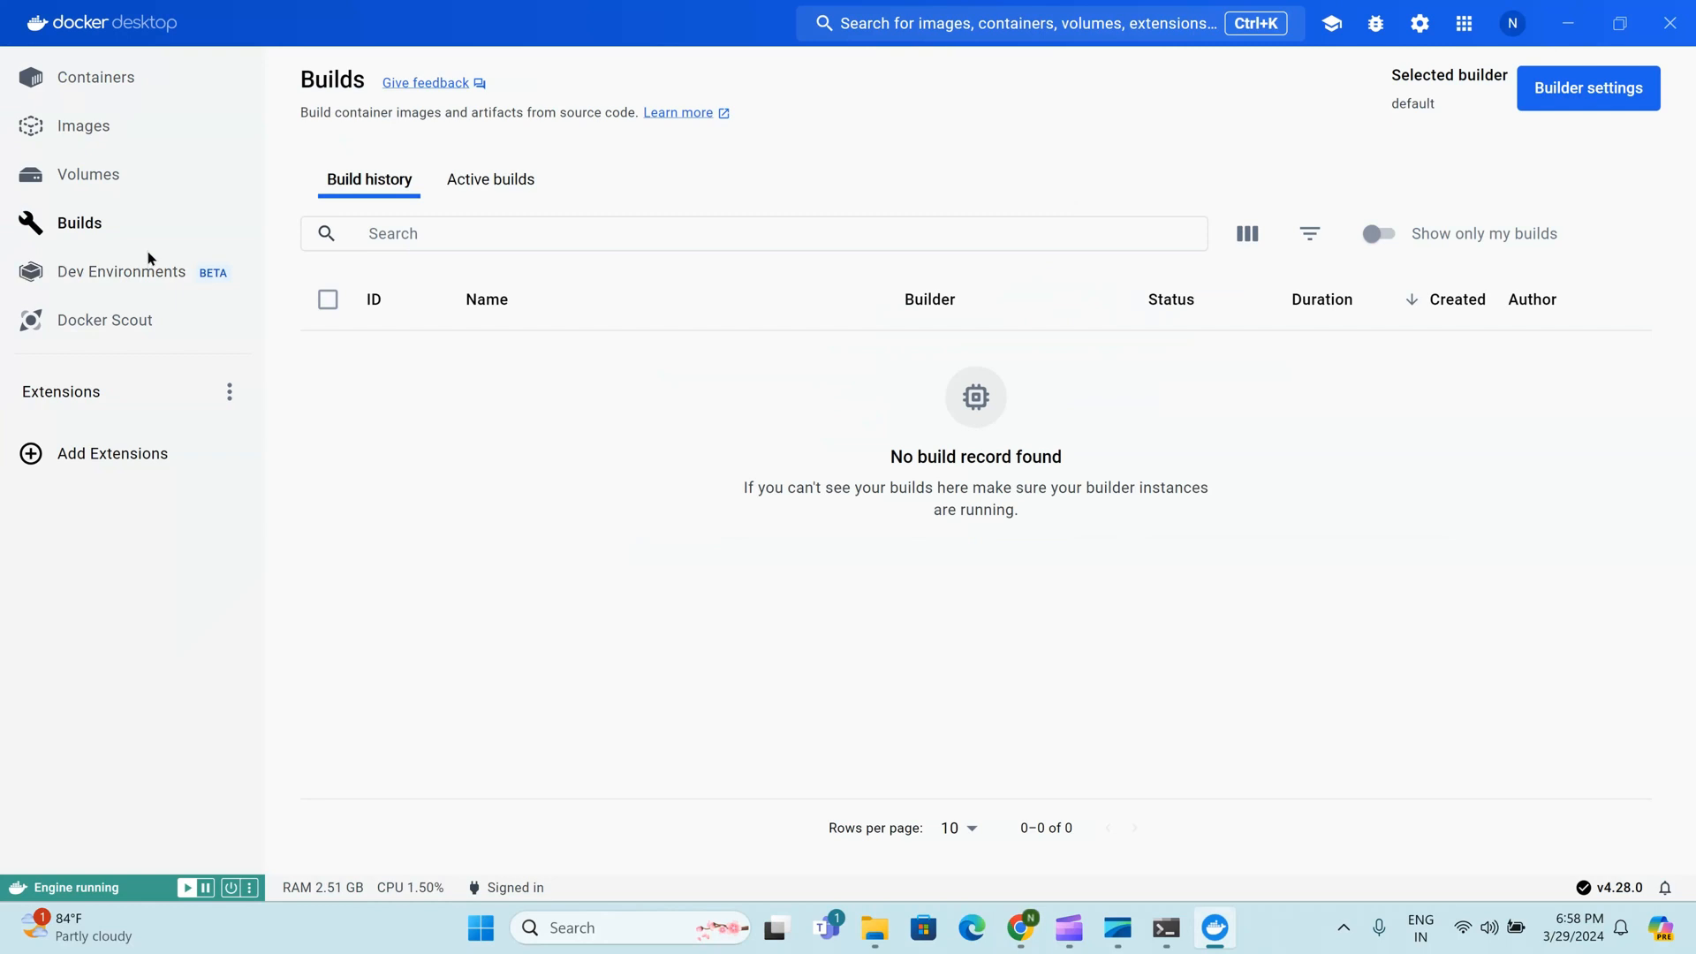
left_click(97, 84)
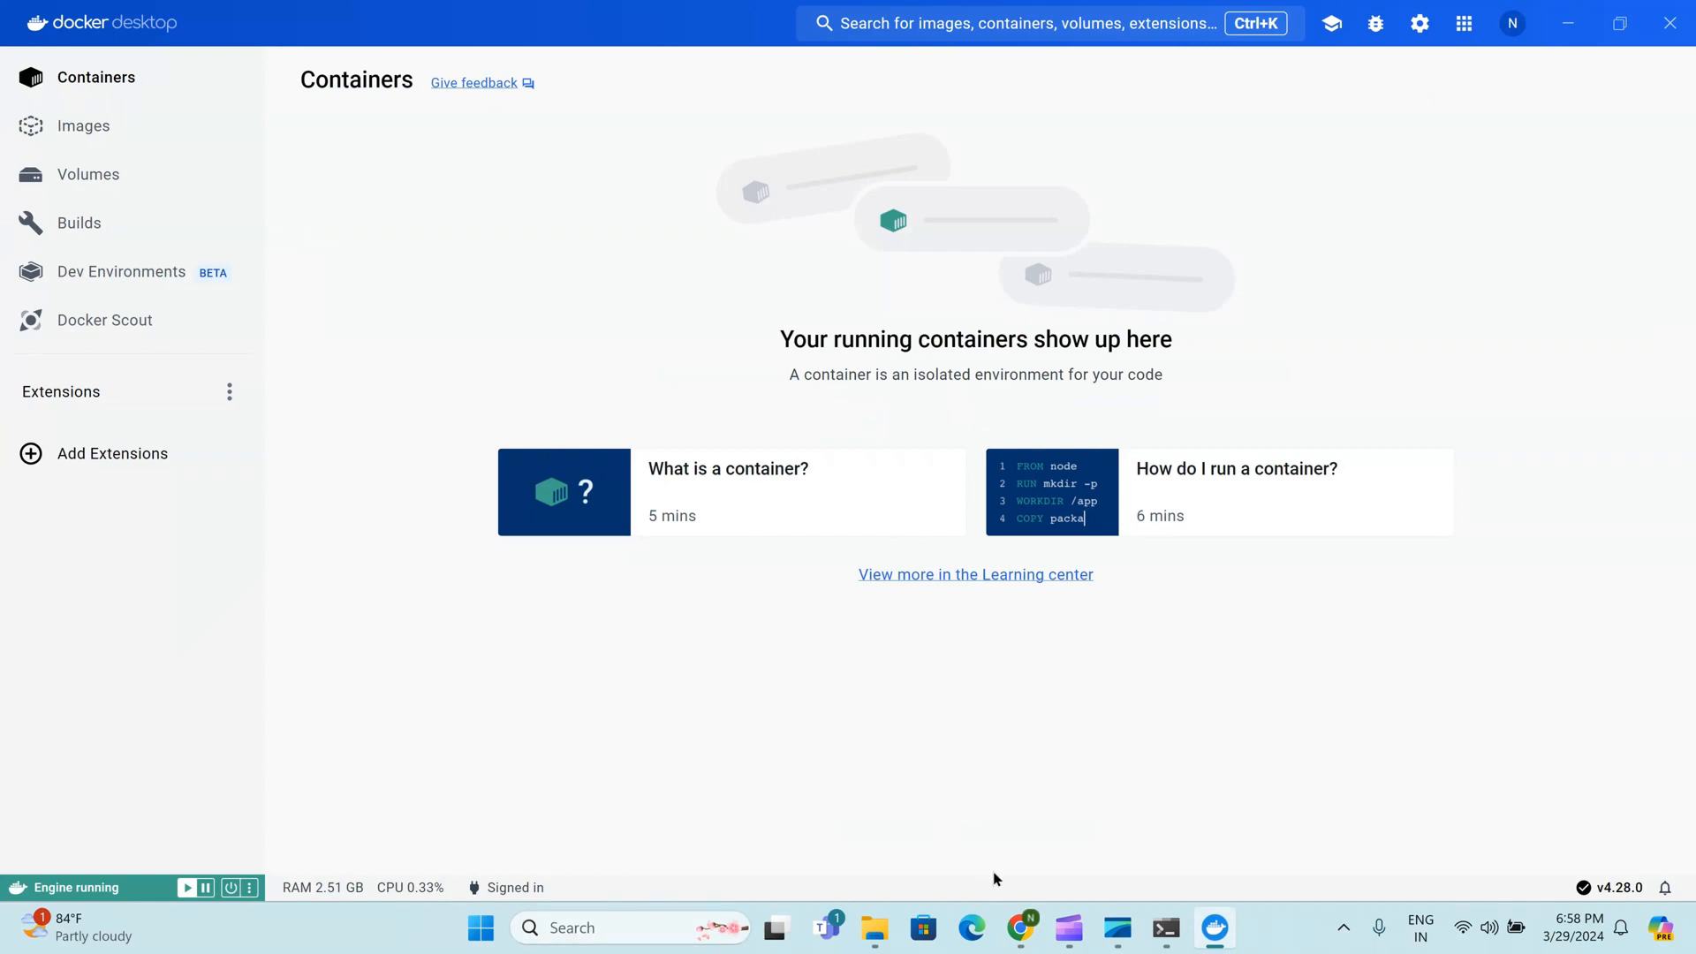
Try to pull the image in PowerShell with docker pull softwareag/apigateway-trial, running the command twice
left_click(1167, 935)
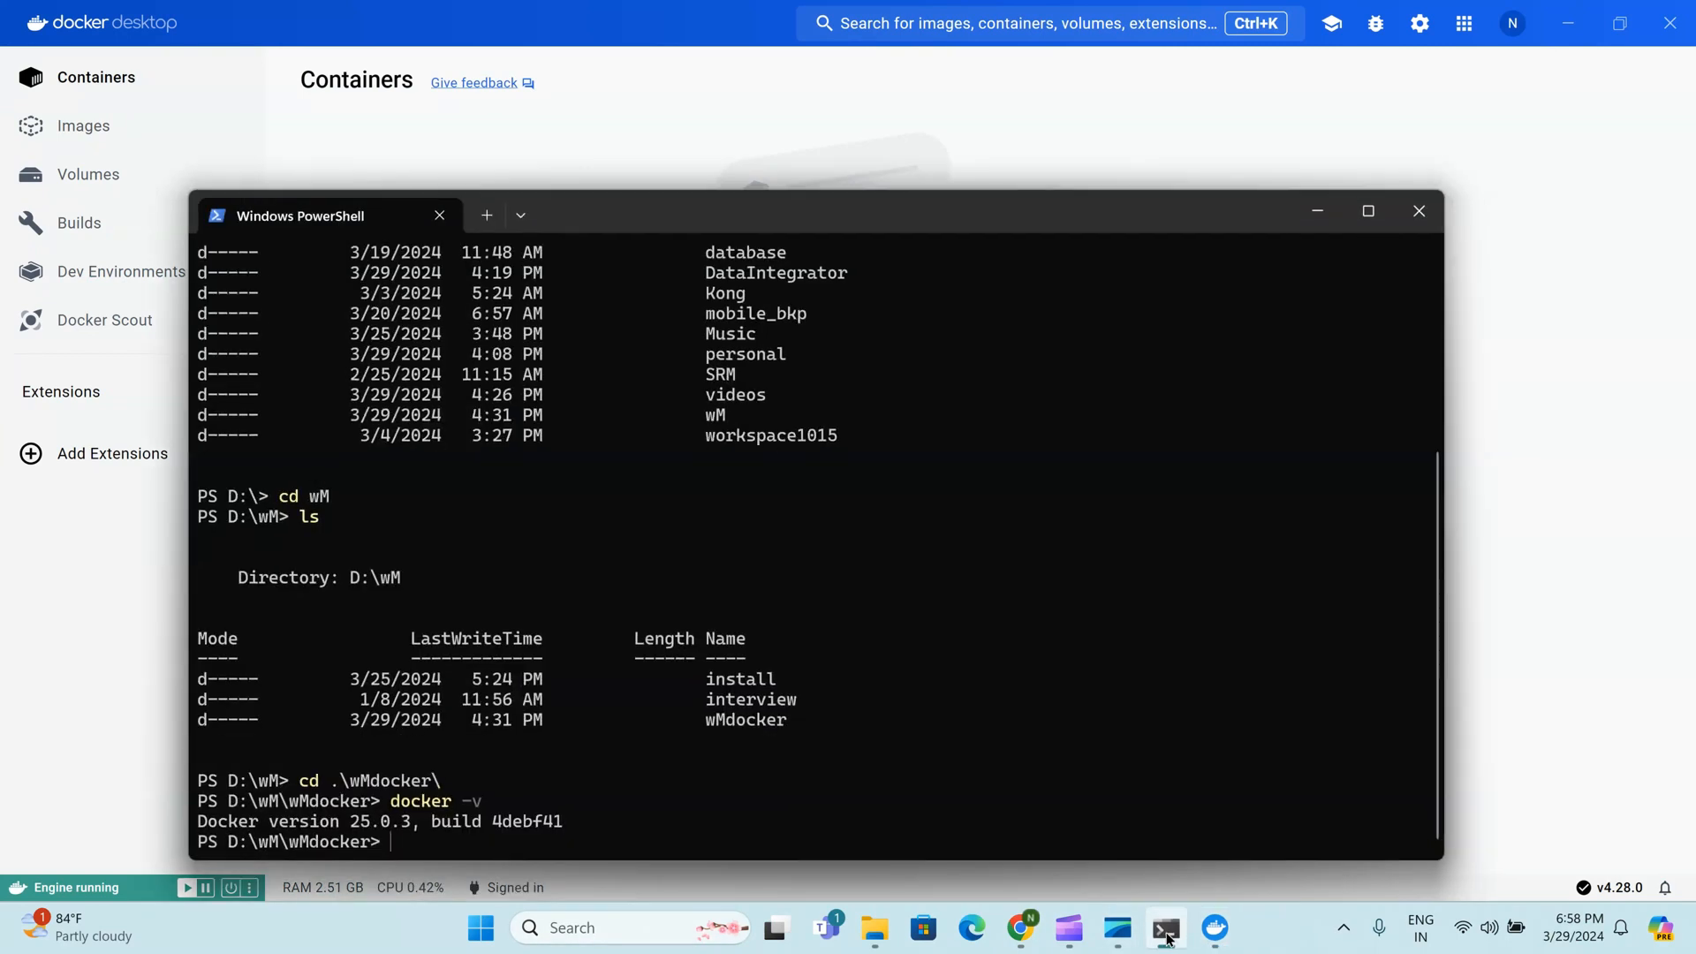
key("ctrl+v")
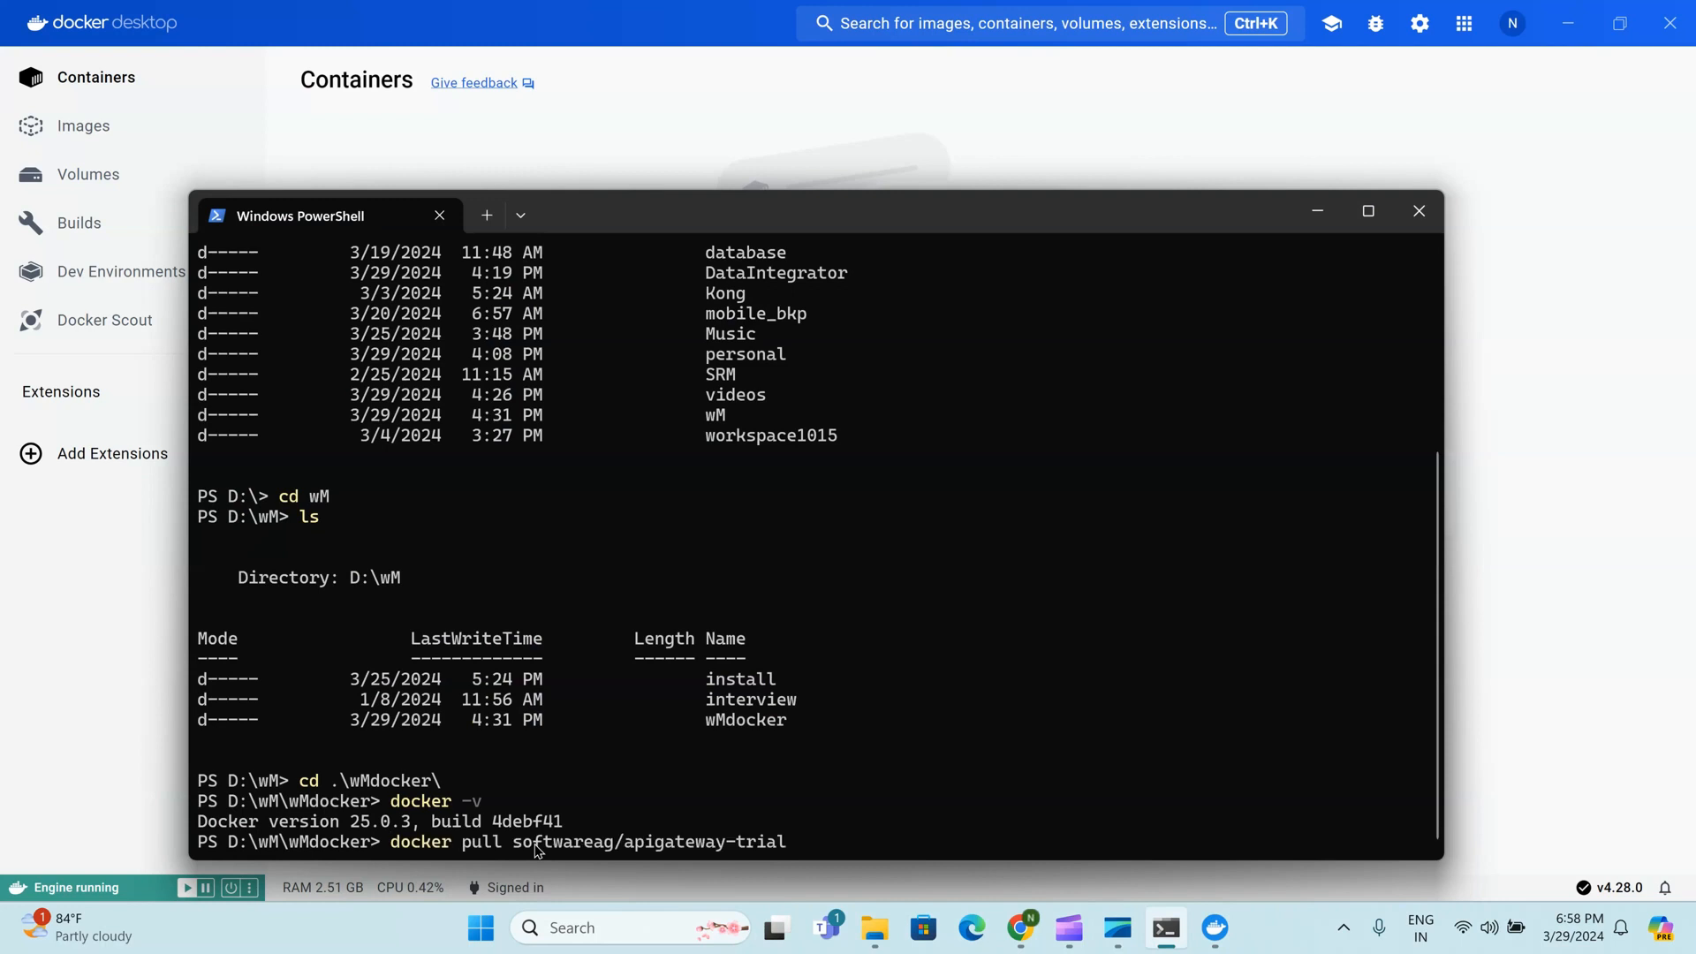
left_click(1021, 927)
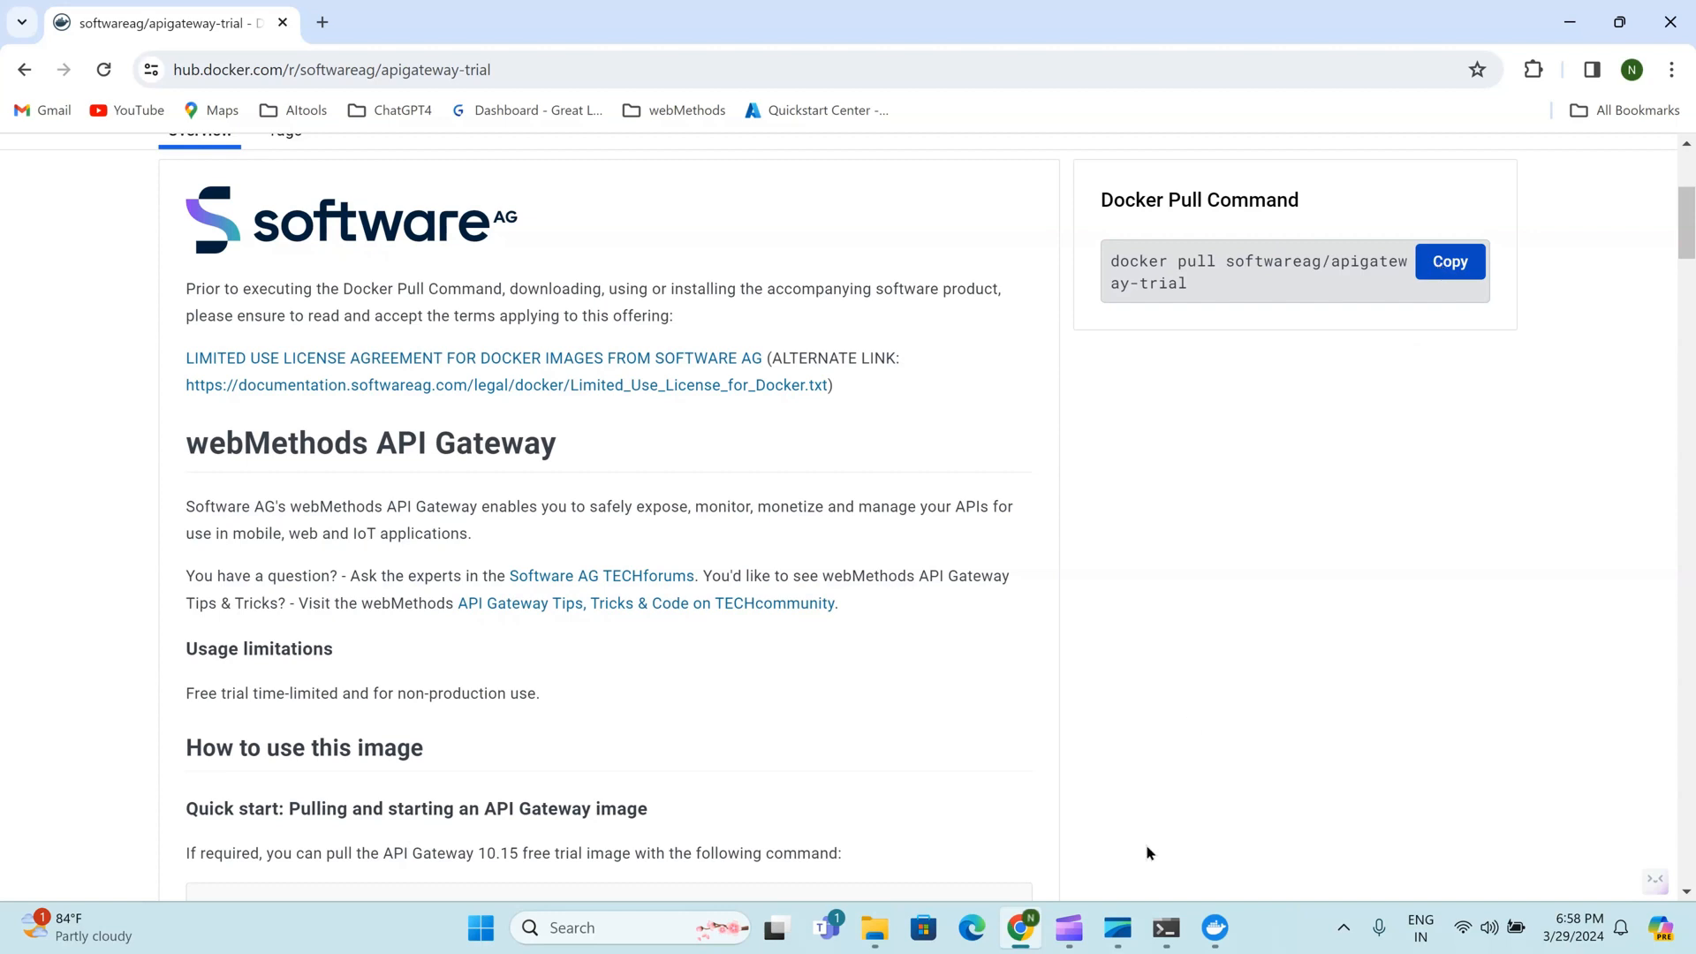
left_click(1157, 941)
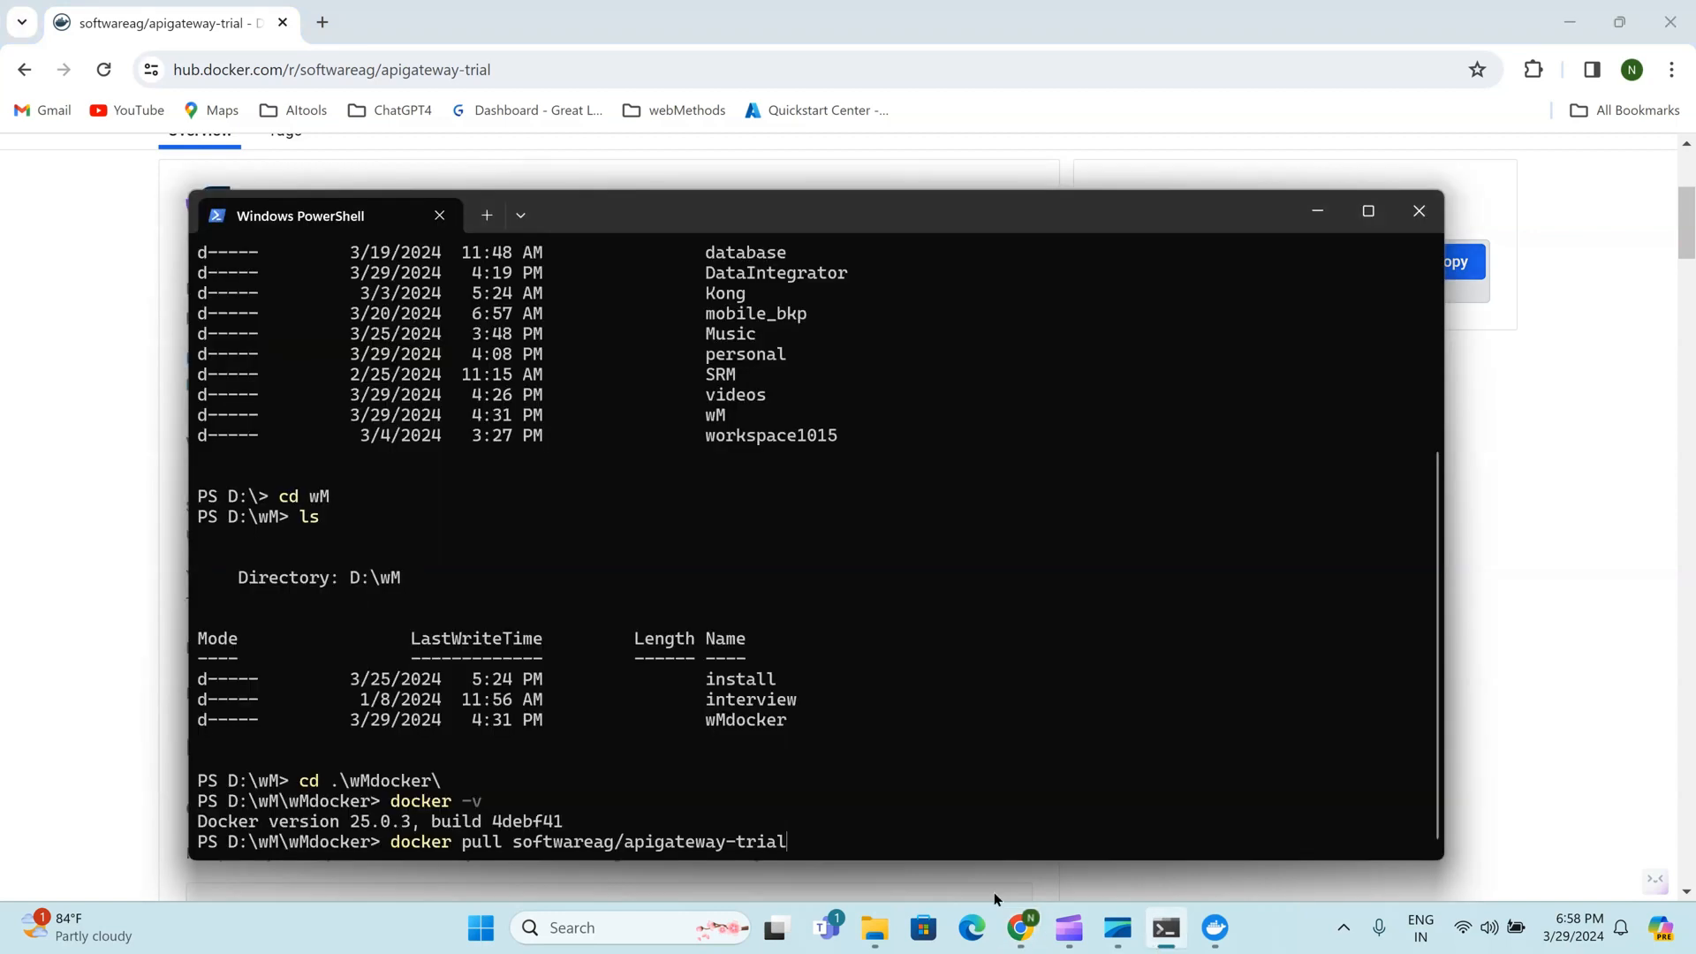
key("Return")
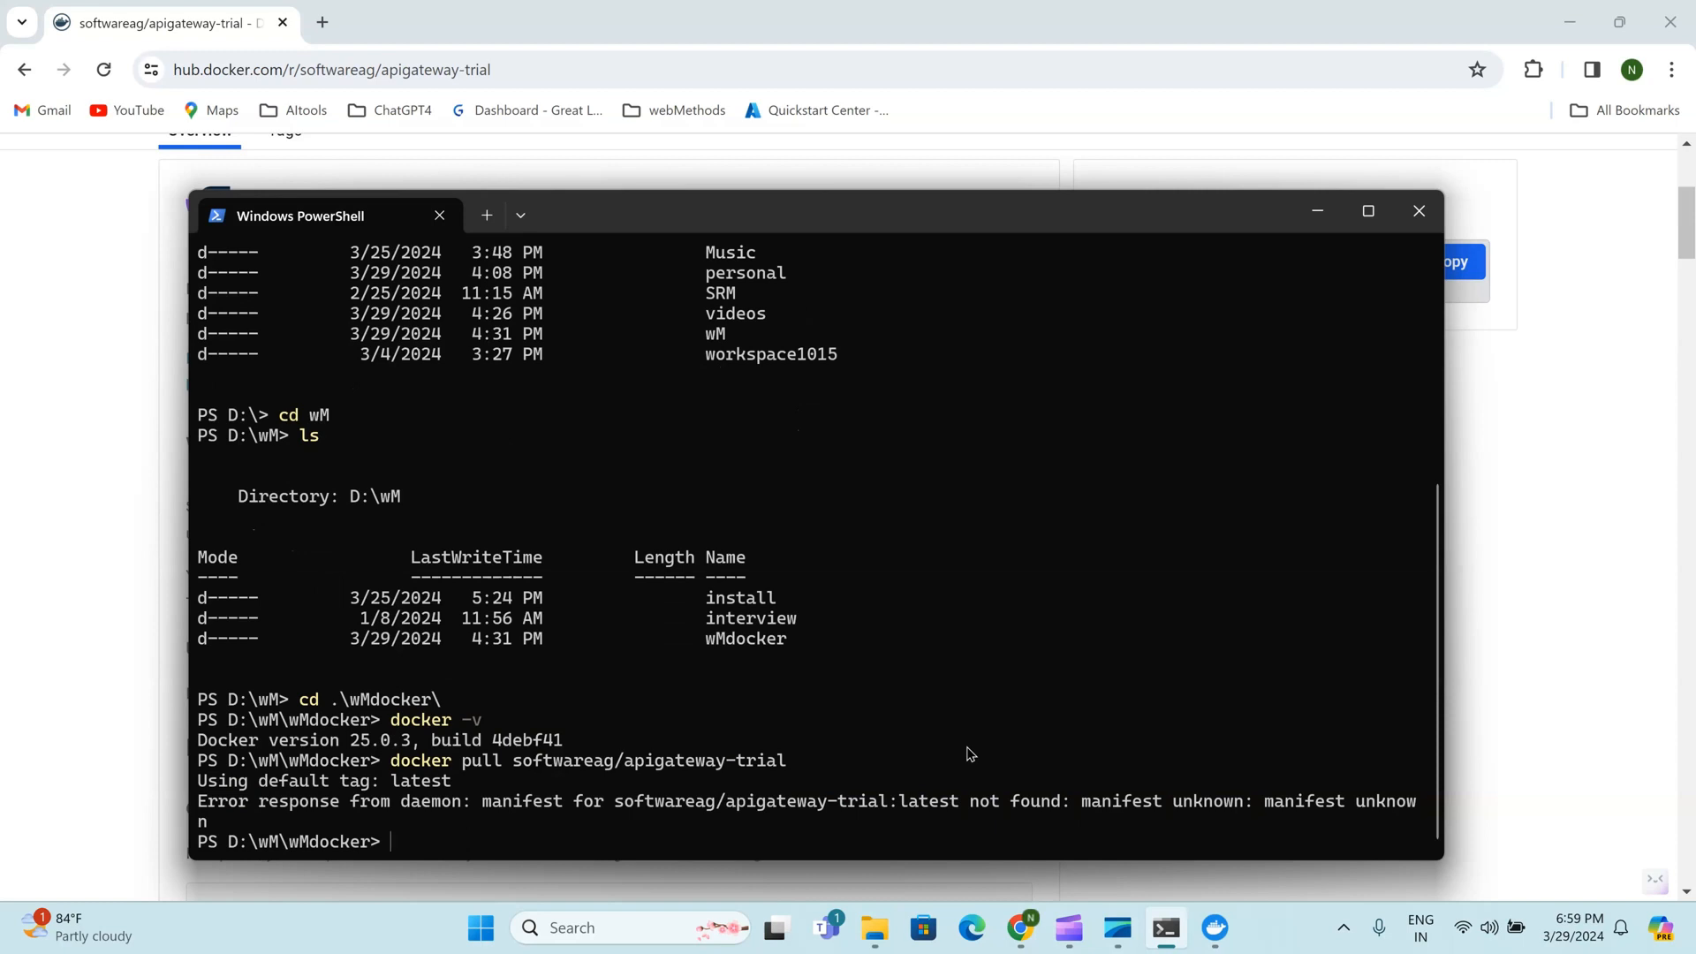
key("Up")
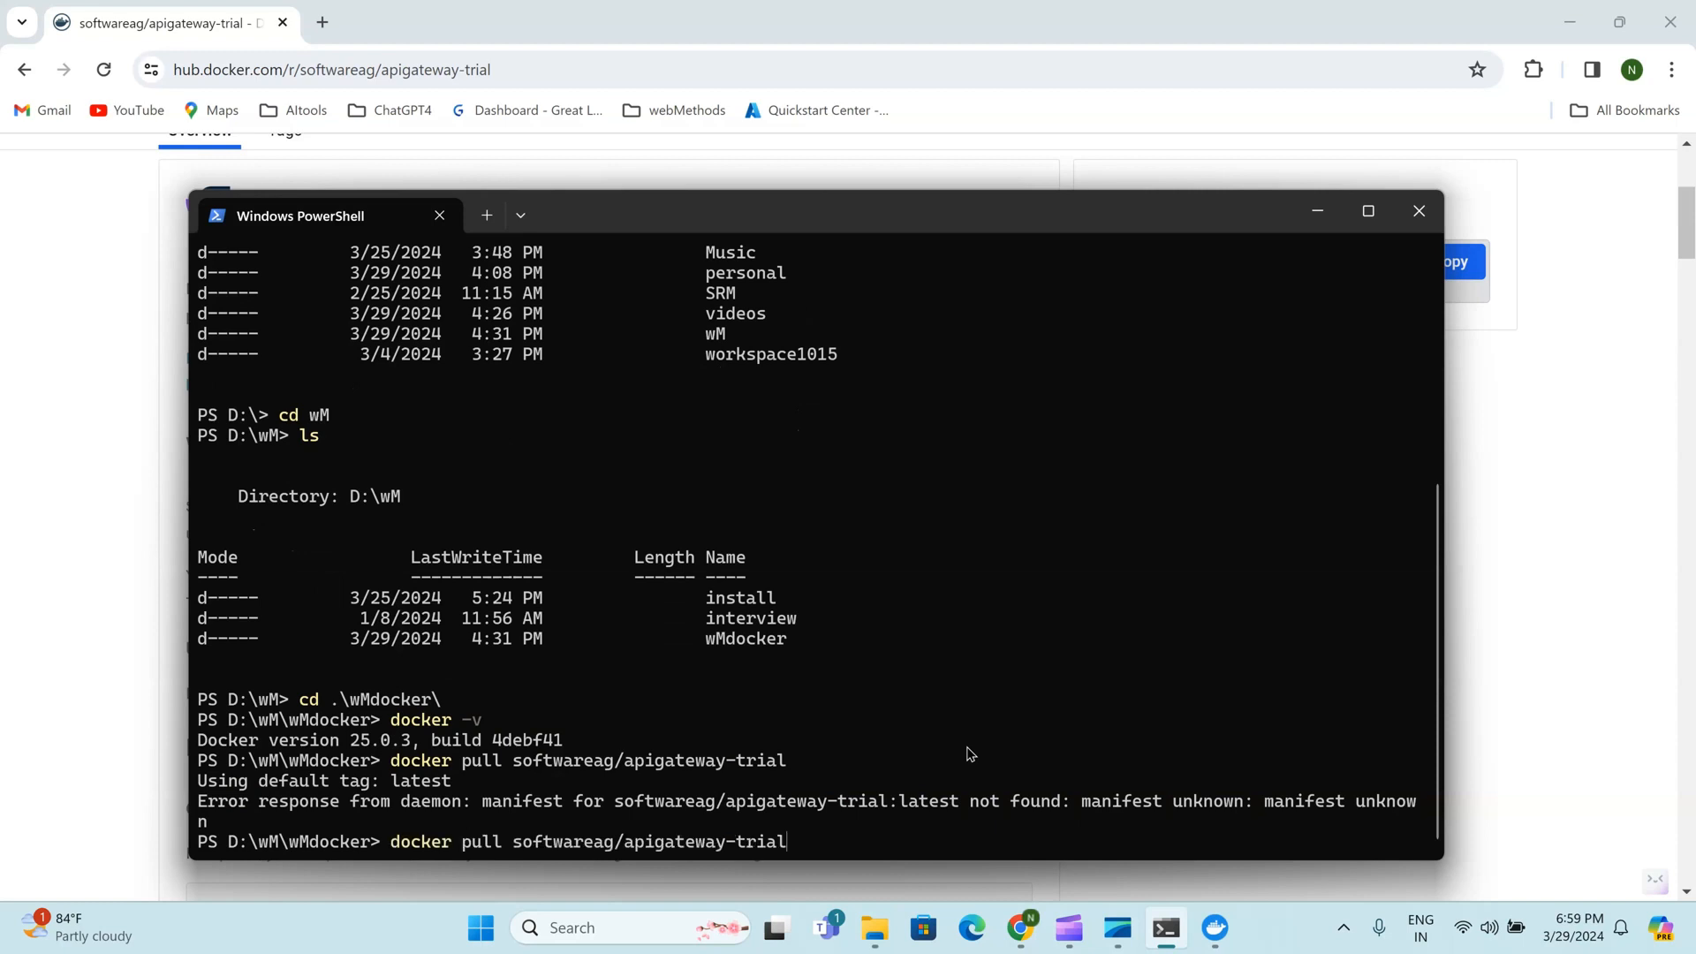
key("Return")
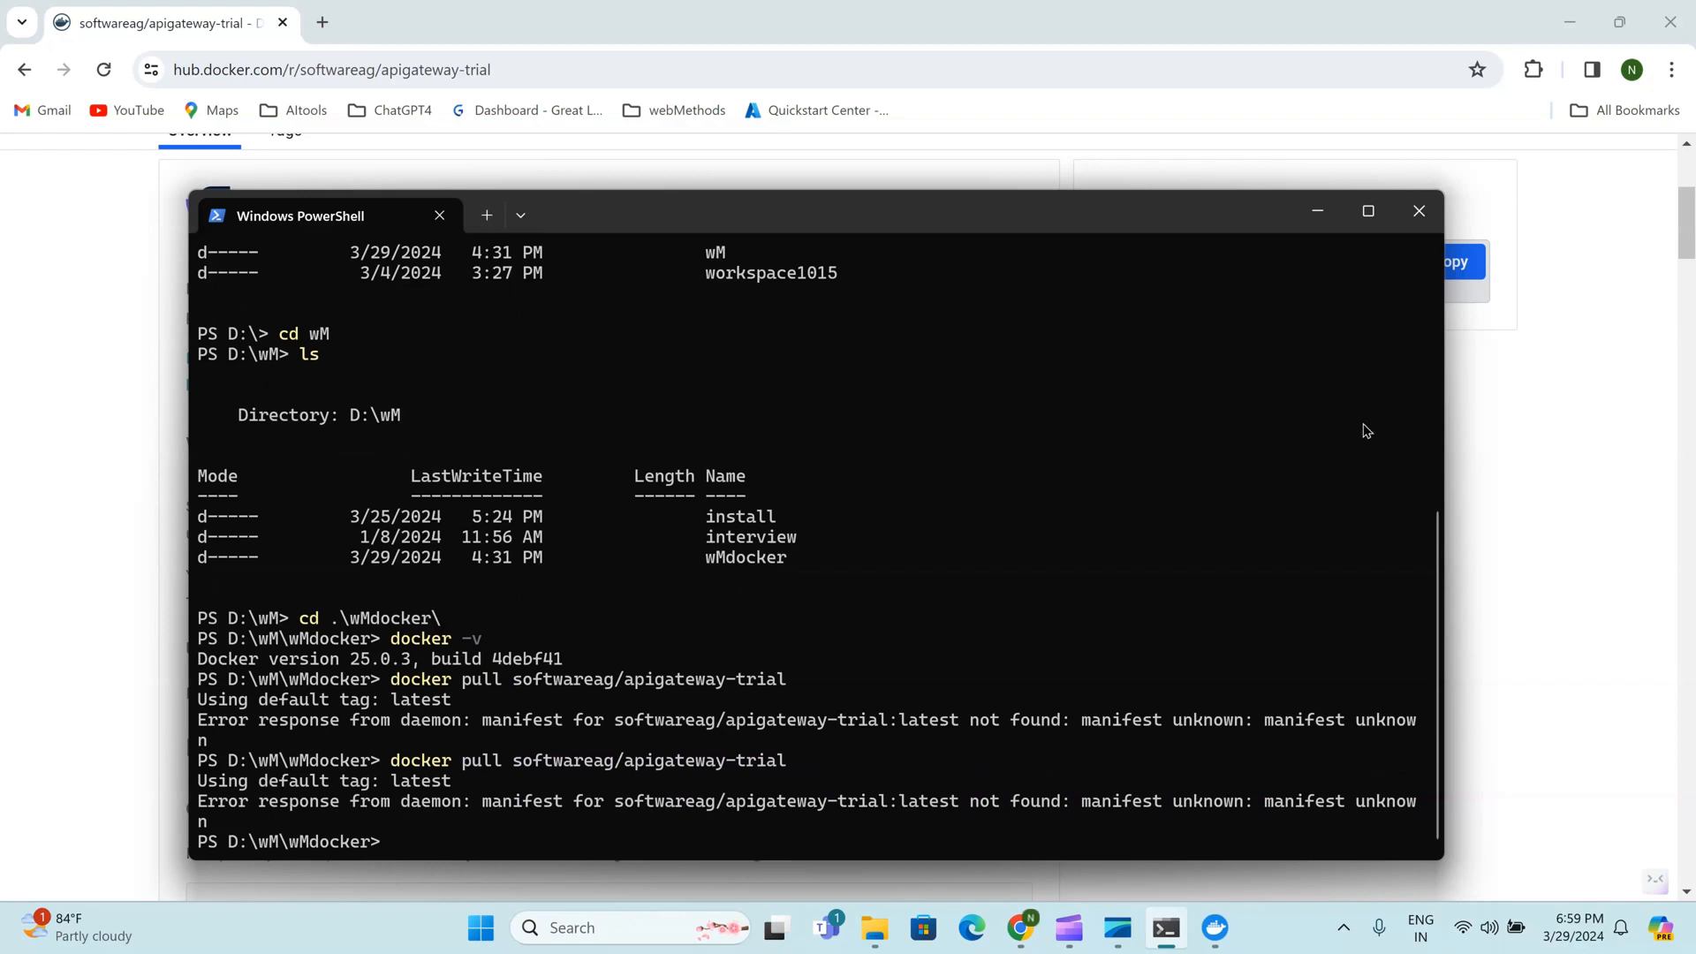
Copy docker pull softwareag/apigateway-trial:10.15 from the Docker Hub quick start in Chrome and run it in PowerShell
left_click(1325, 216)
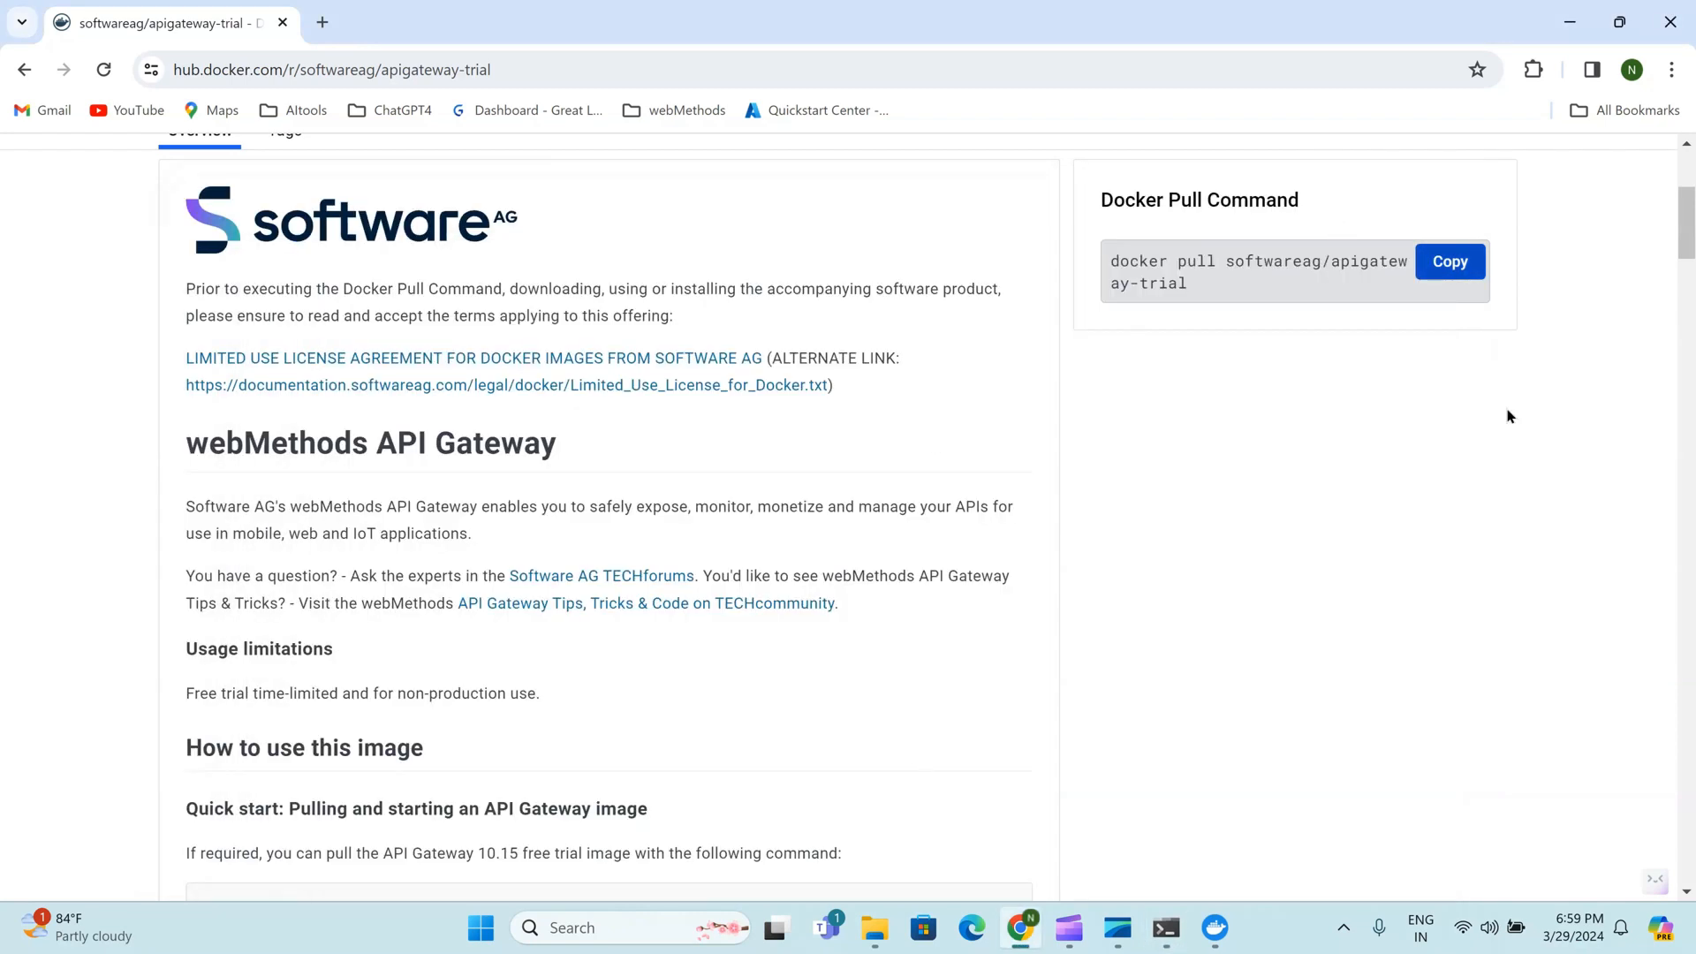
left_click_drag(1688, 257, 1688, 315)
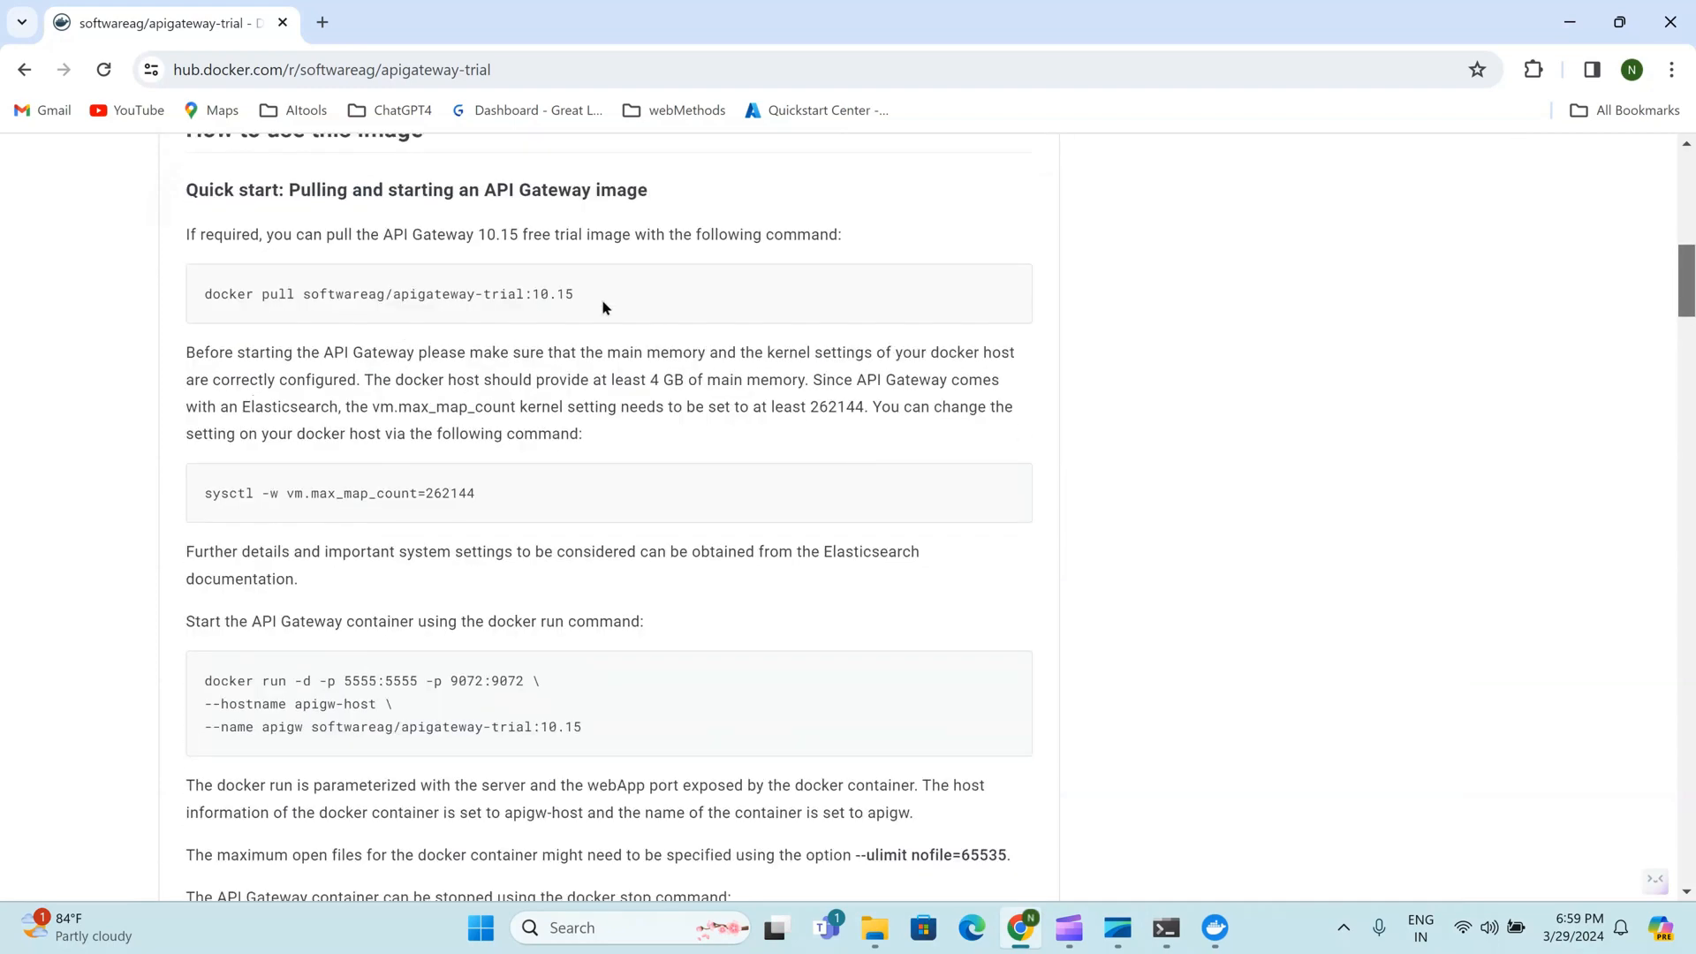
left_click_drag(576, 295, 202, 294)
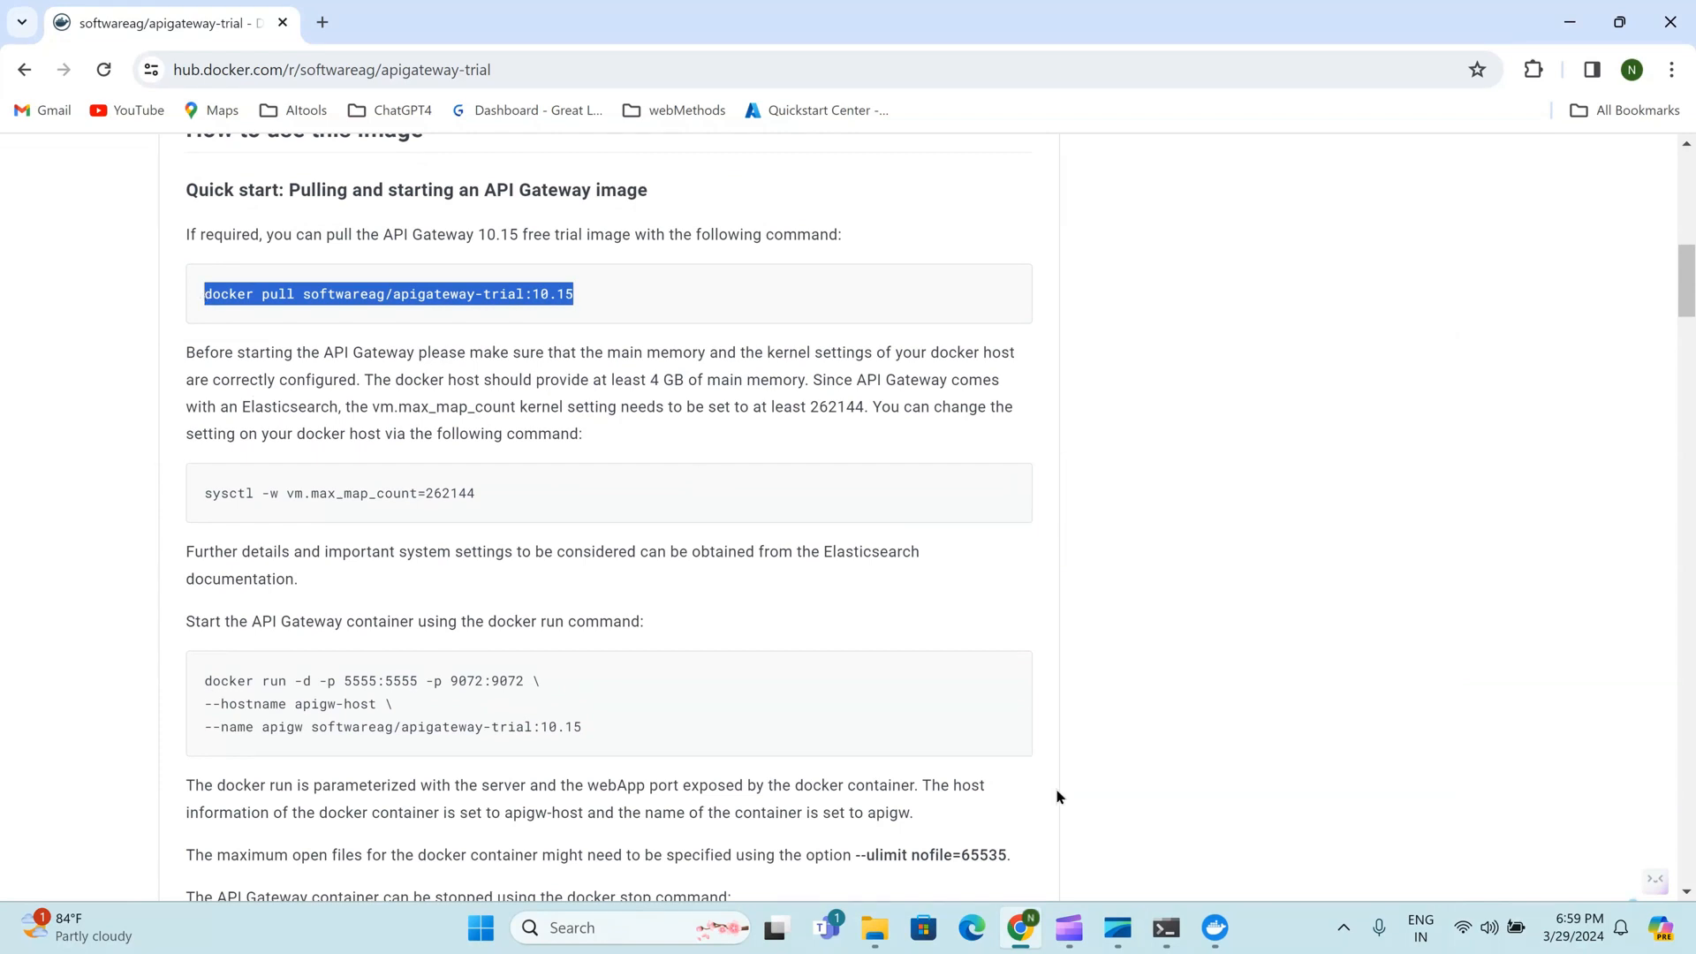
left_click(1166, 938)
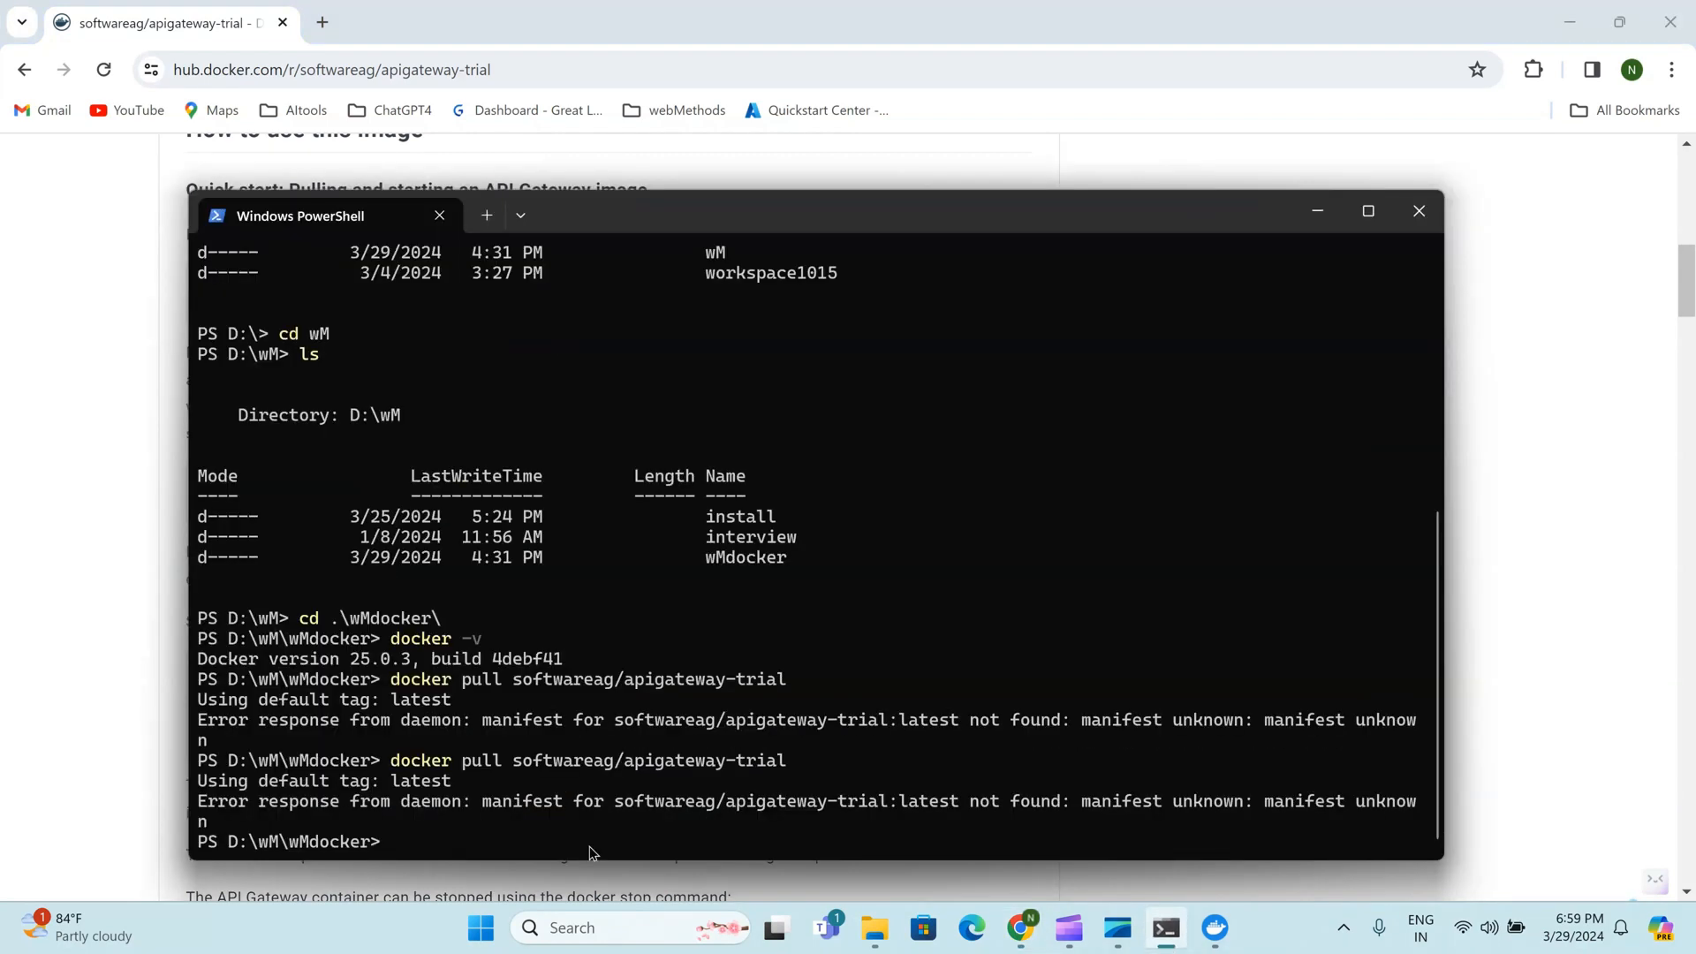
key("ctrl+v")
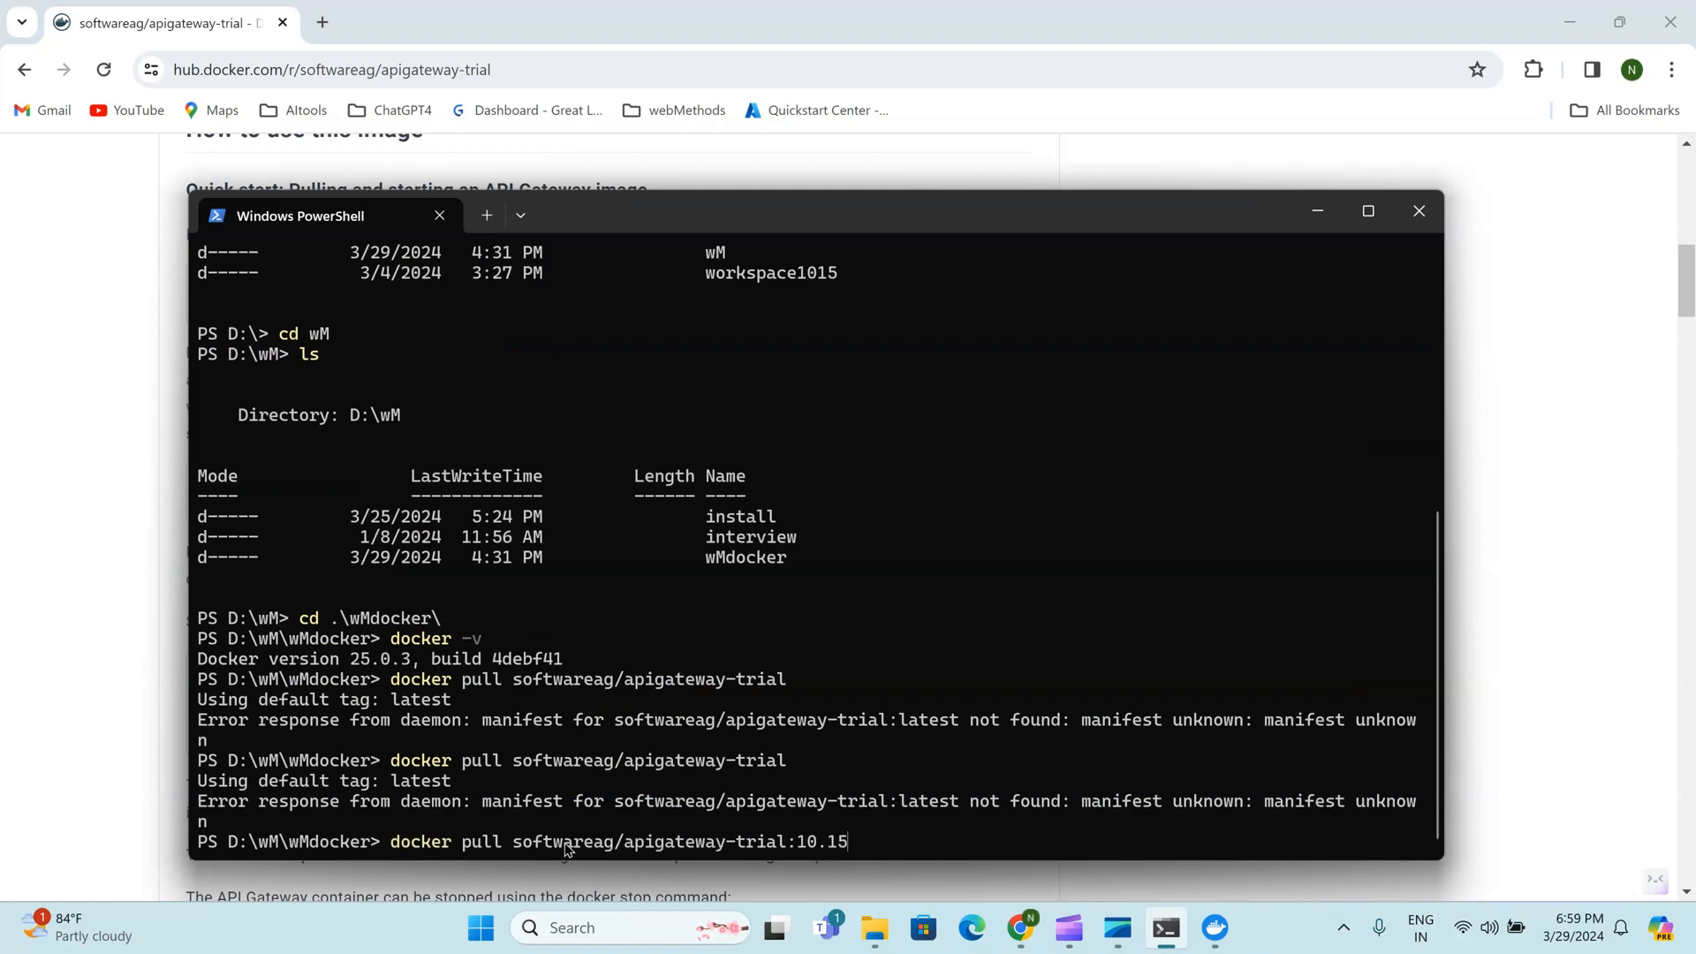
key("Return")
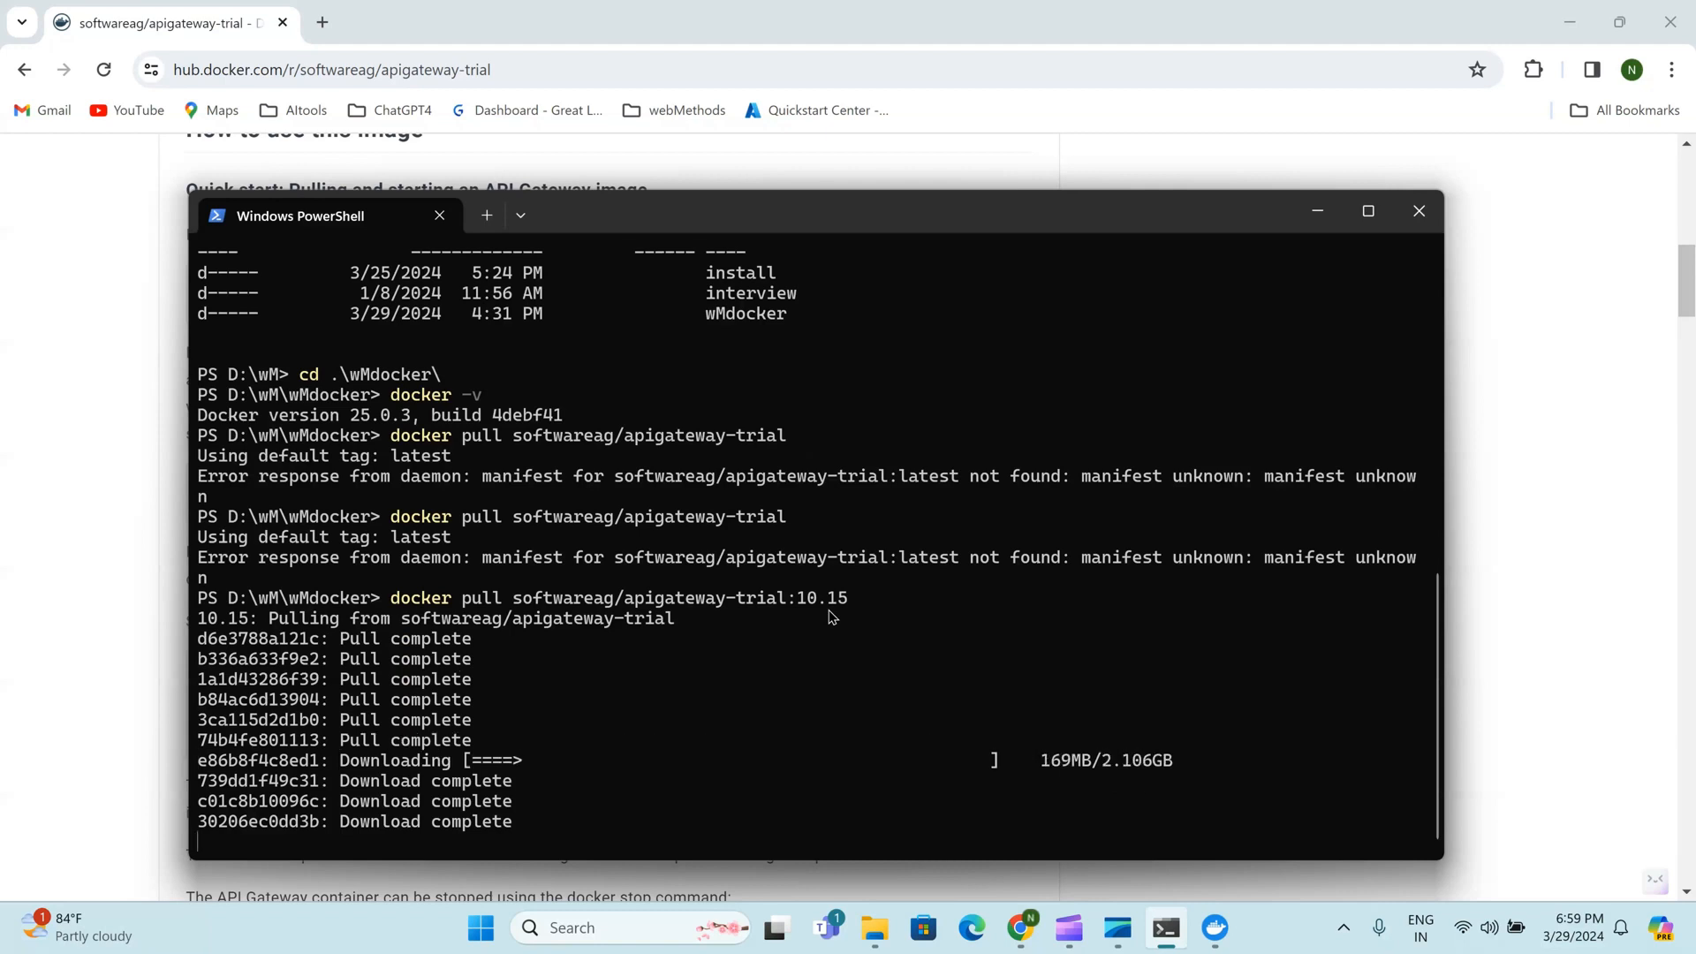
Switch to Docker Desktop and apply the Dark theme in its general settings
left_click(1215, 941)
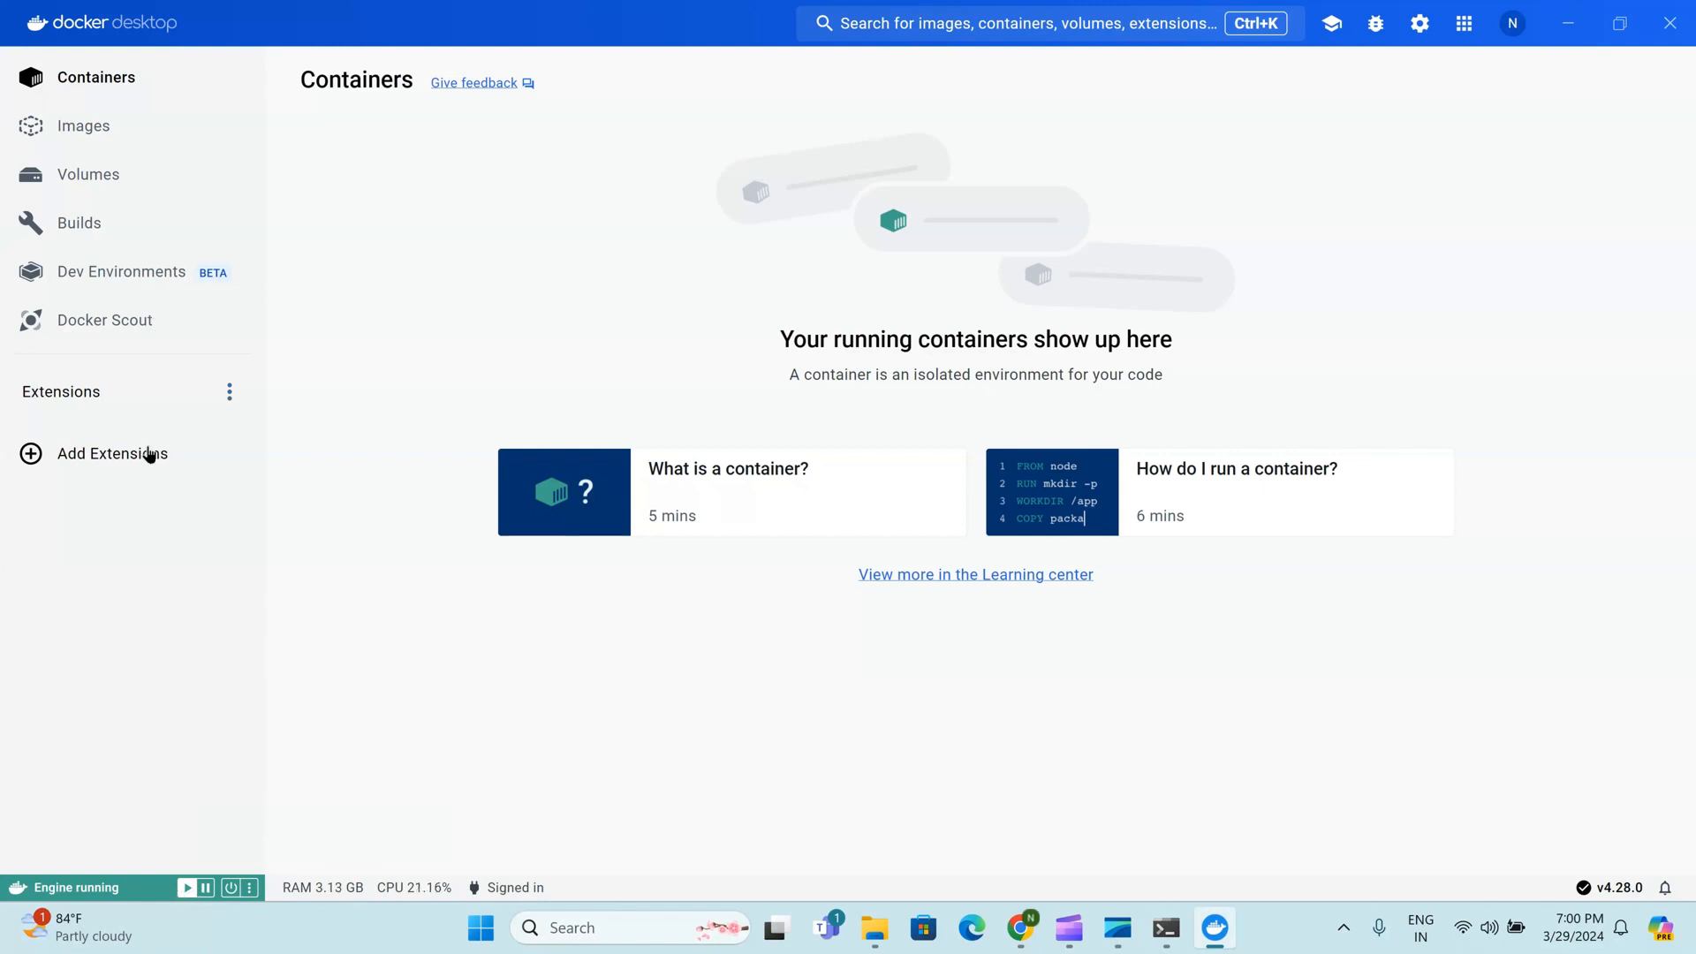
left_click(1418, 26)
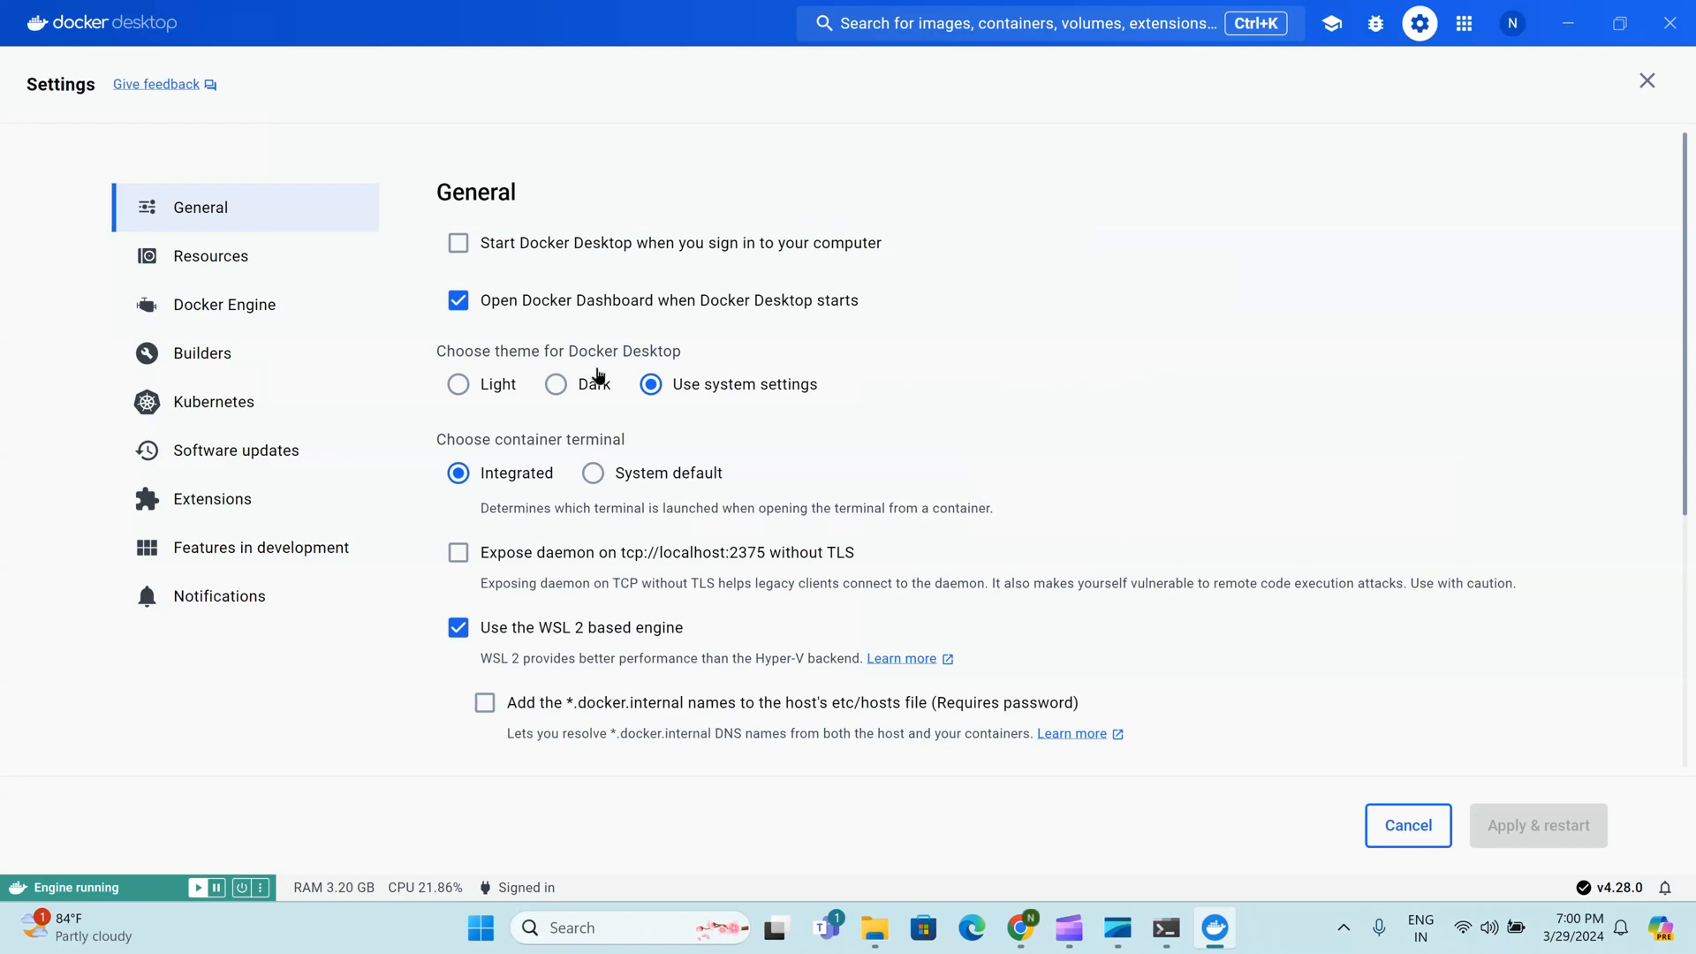
left_click(556, 384)
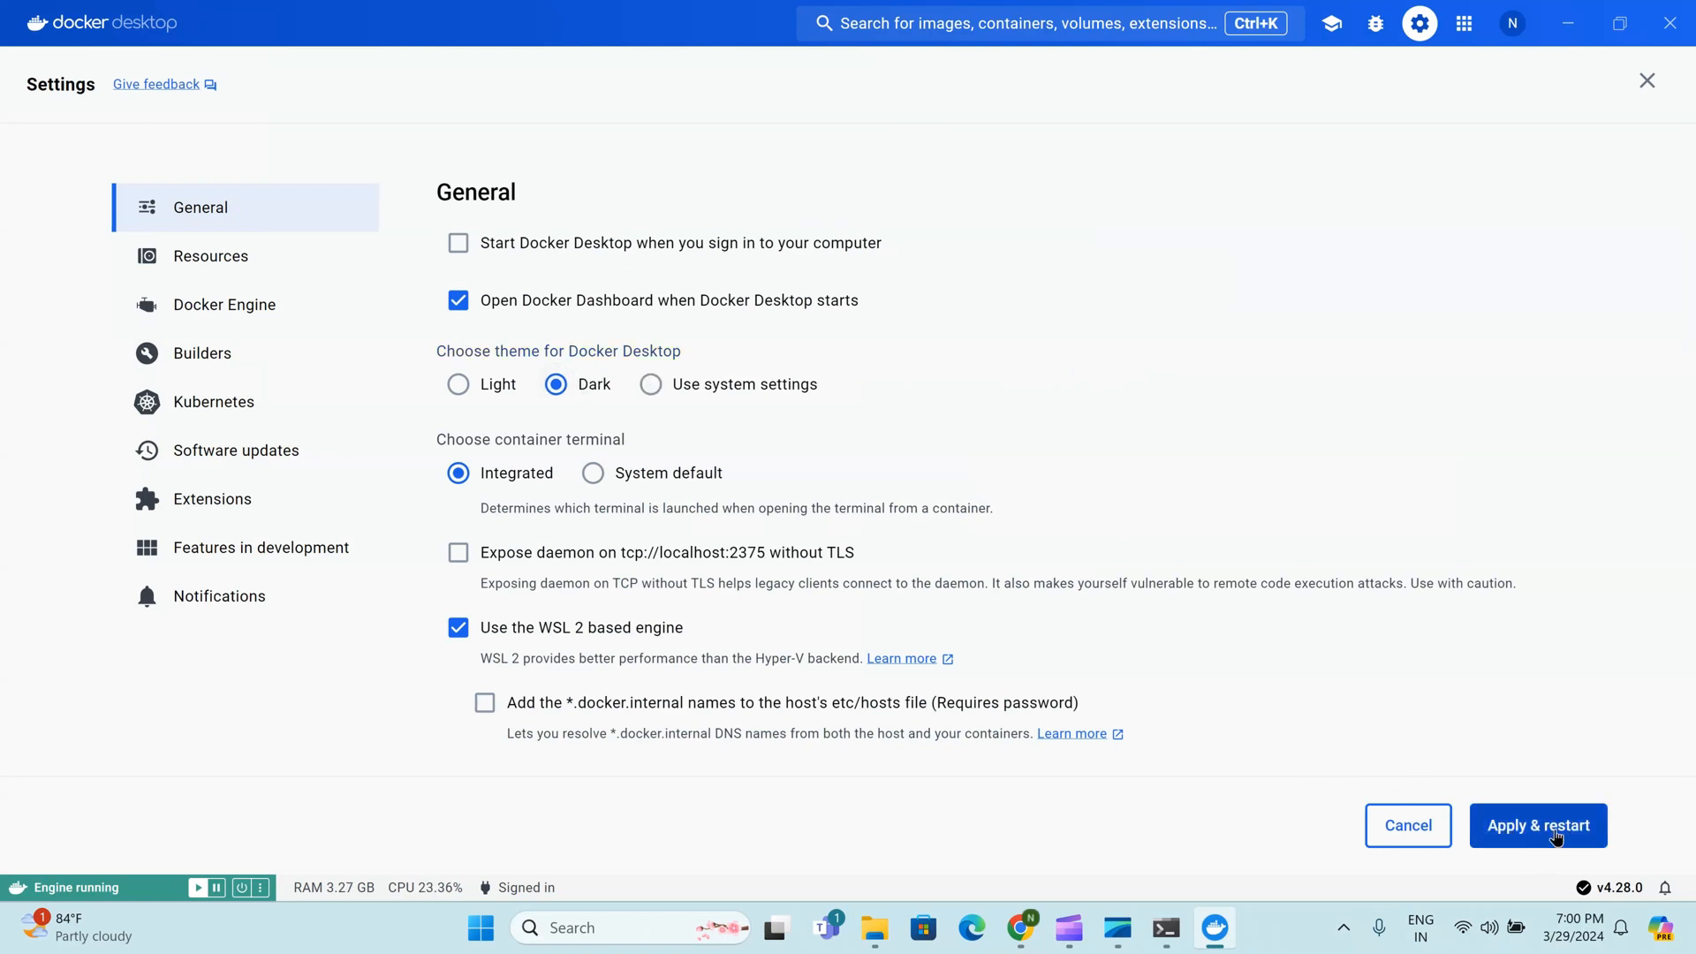
left_click(1556, 838)
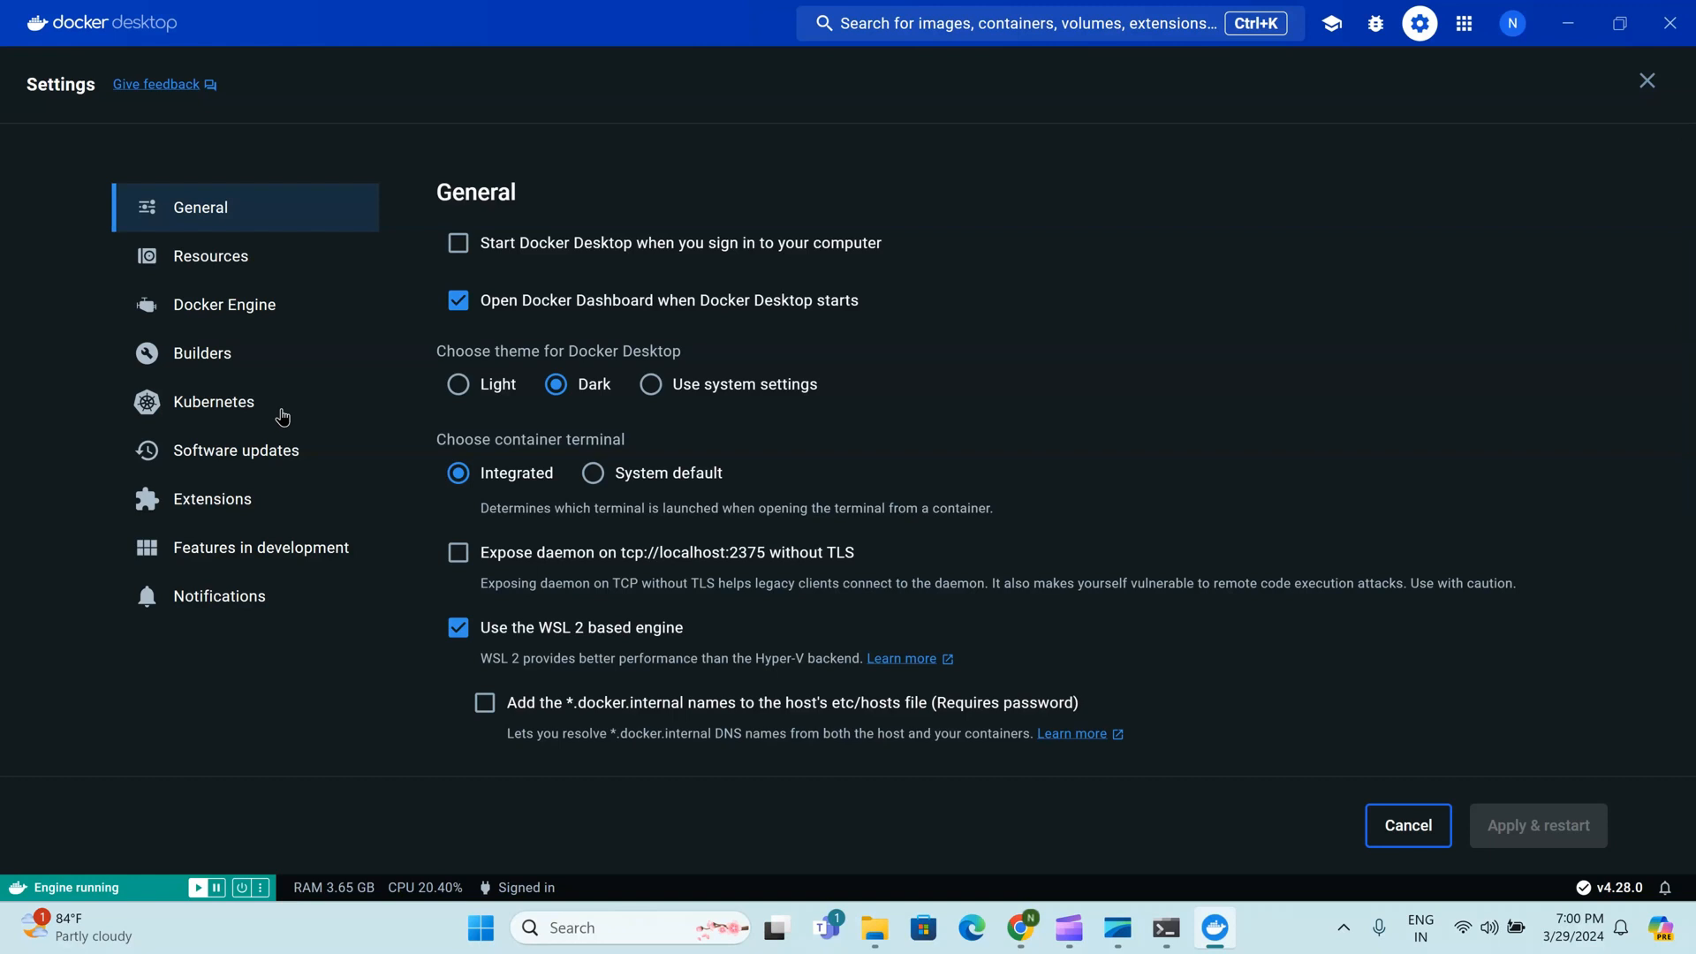
Look through the Resources, Docker Engine, Builders, Kubernetes and Software updates settings
left_click(248, 263)
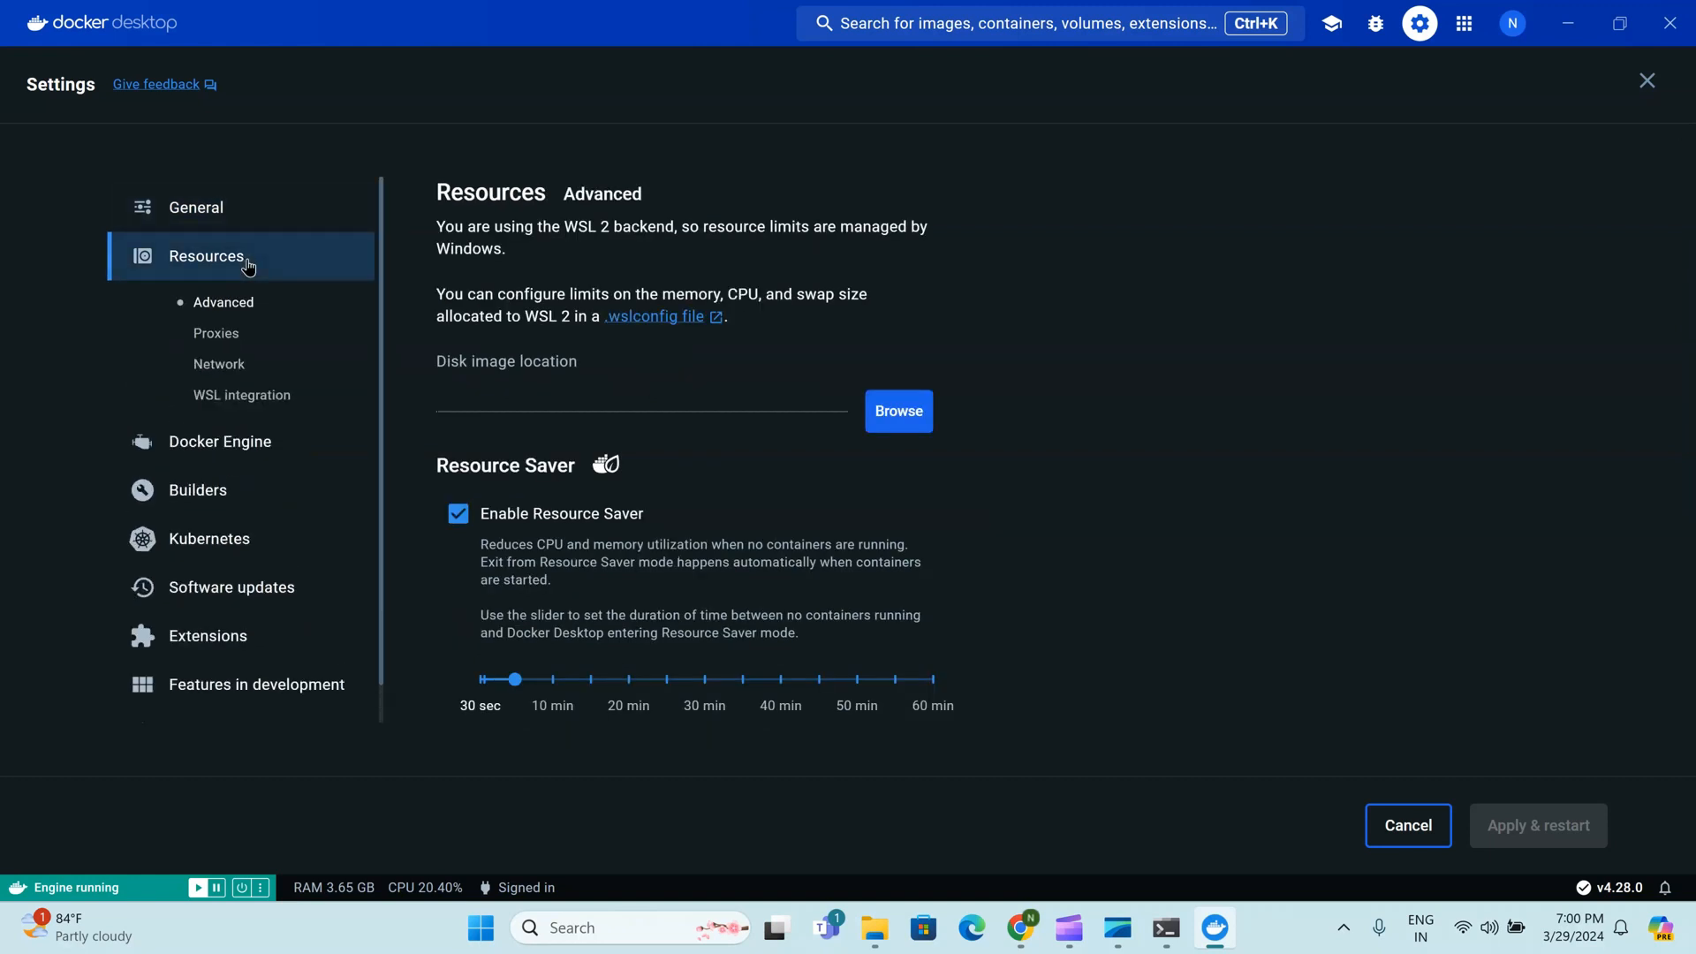
left_click(246, 451)
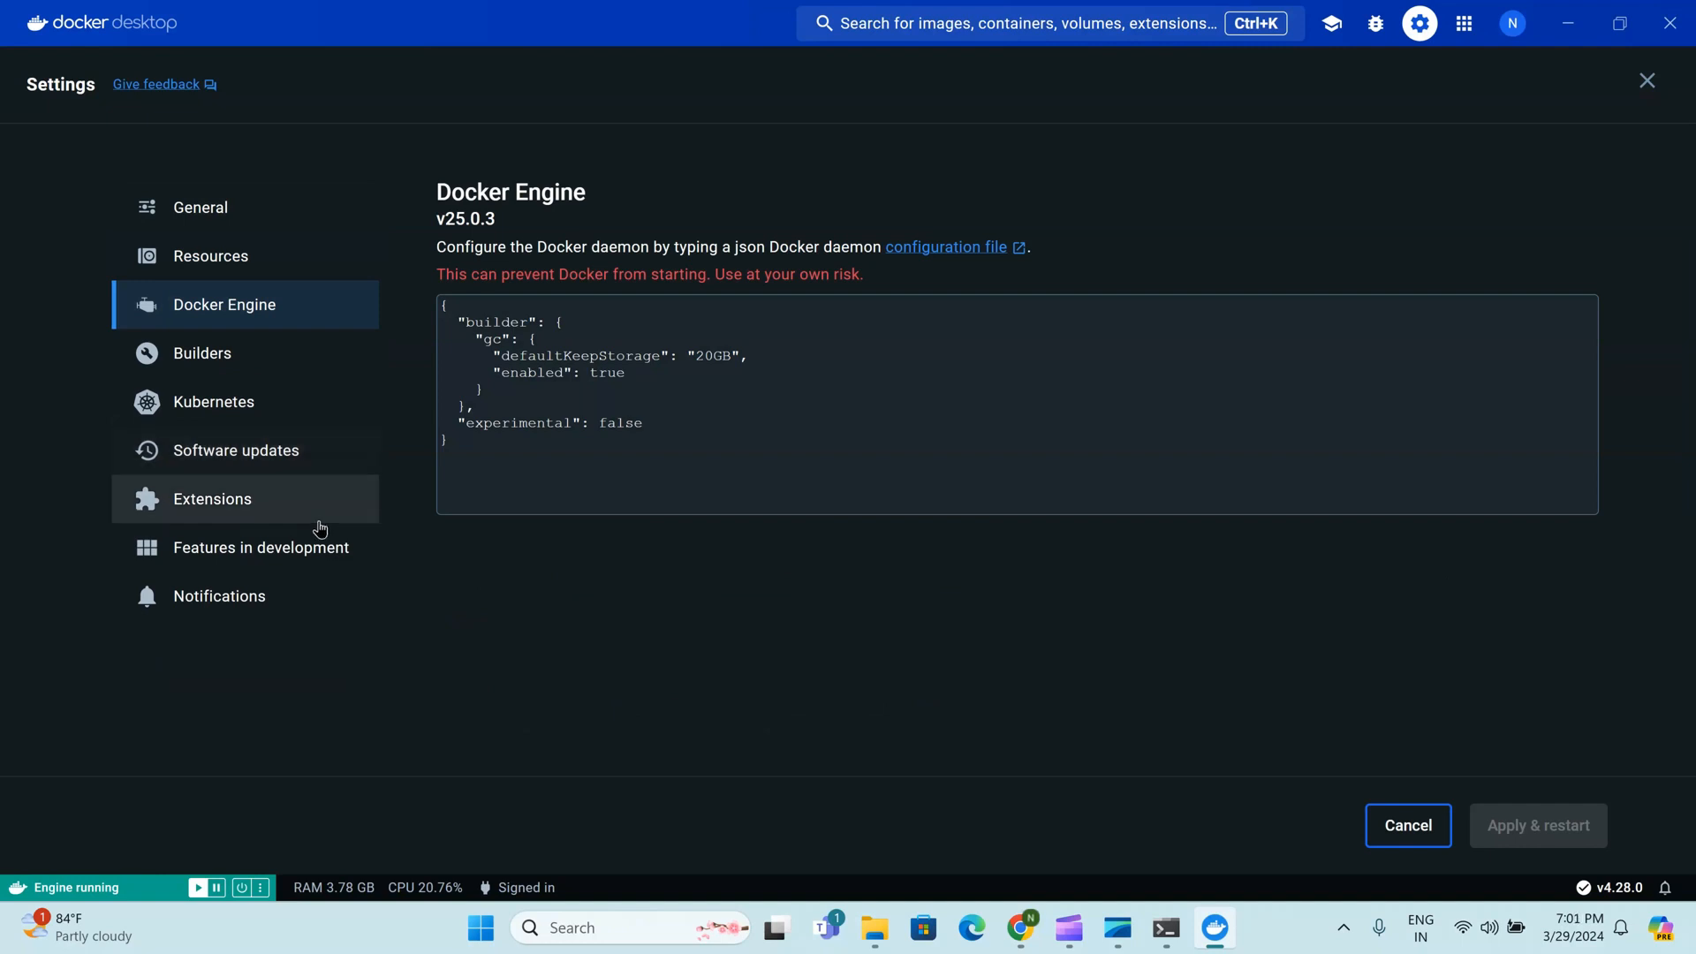
left_click(271, 353)
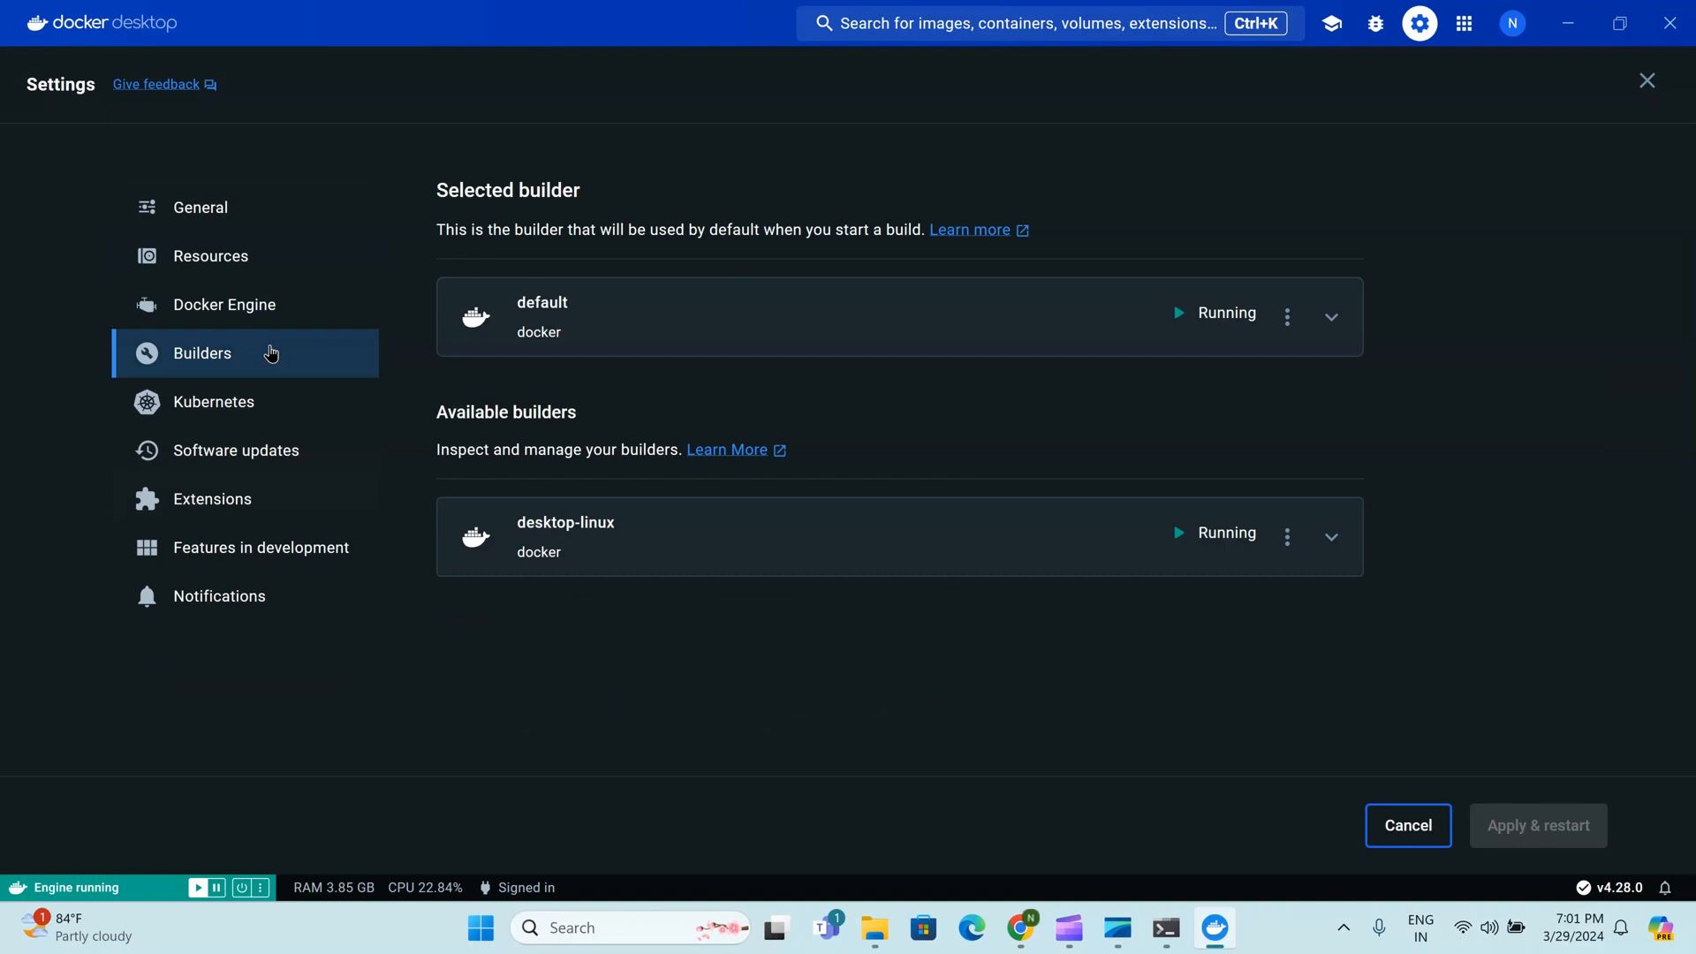
left_click(279, 414)
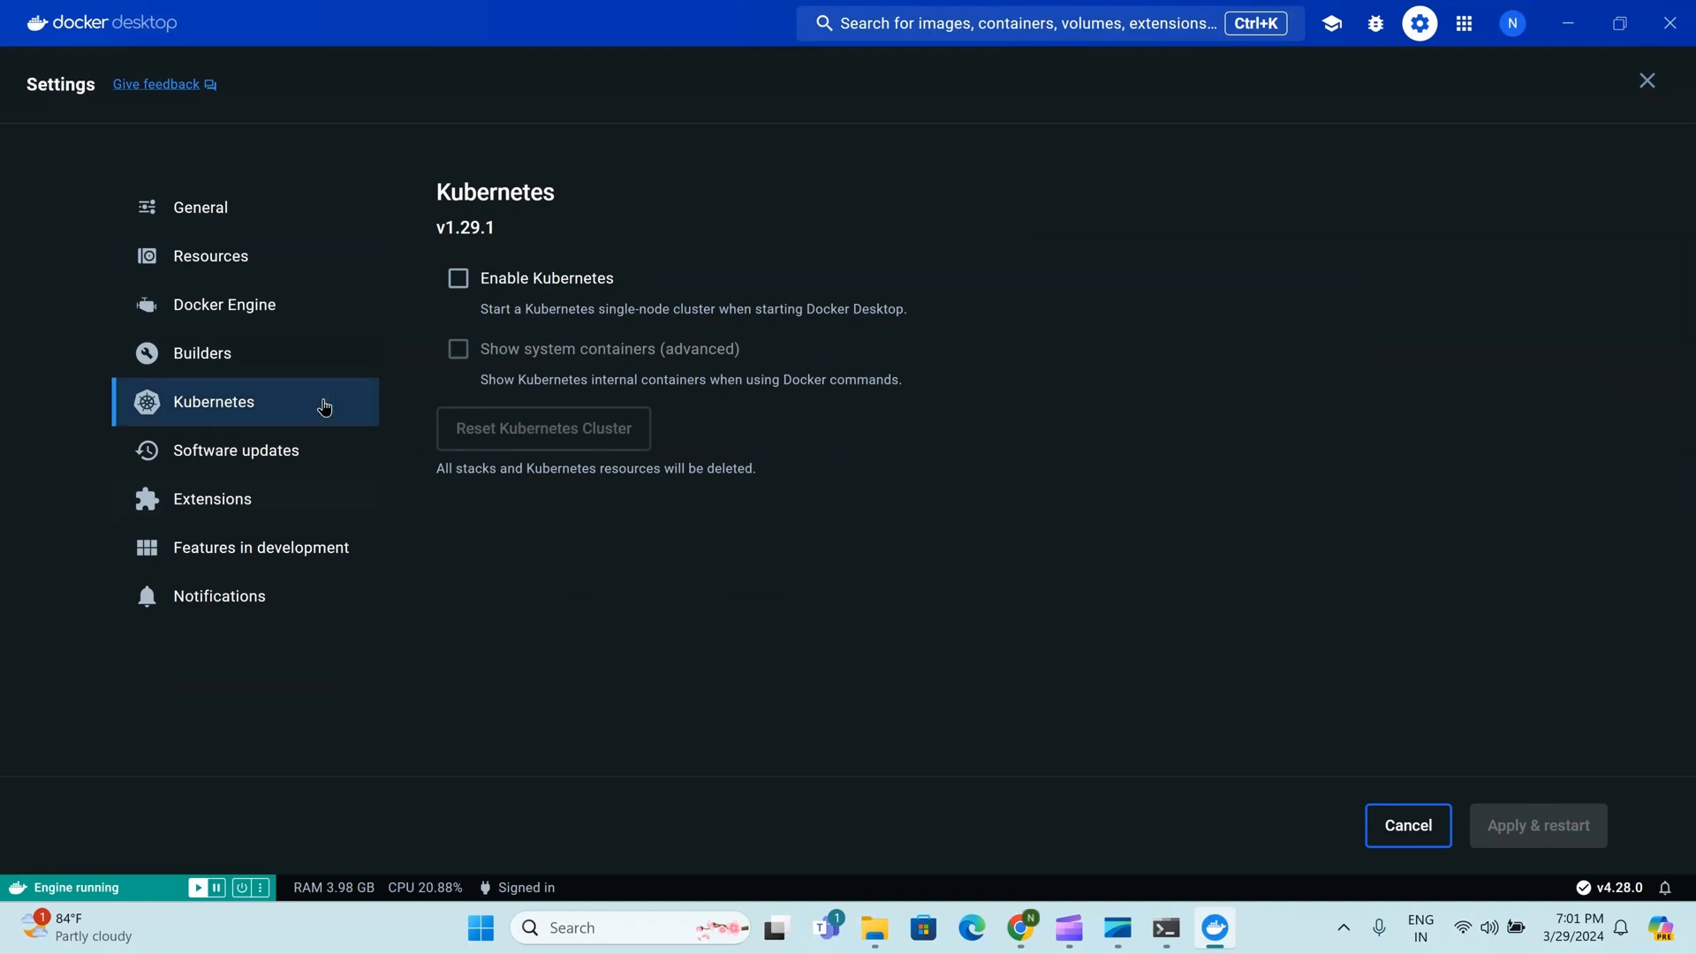
left_click(297, 455)
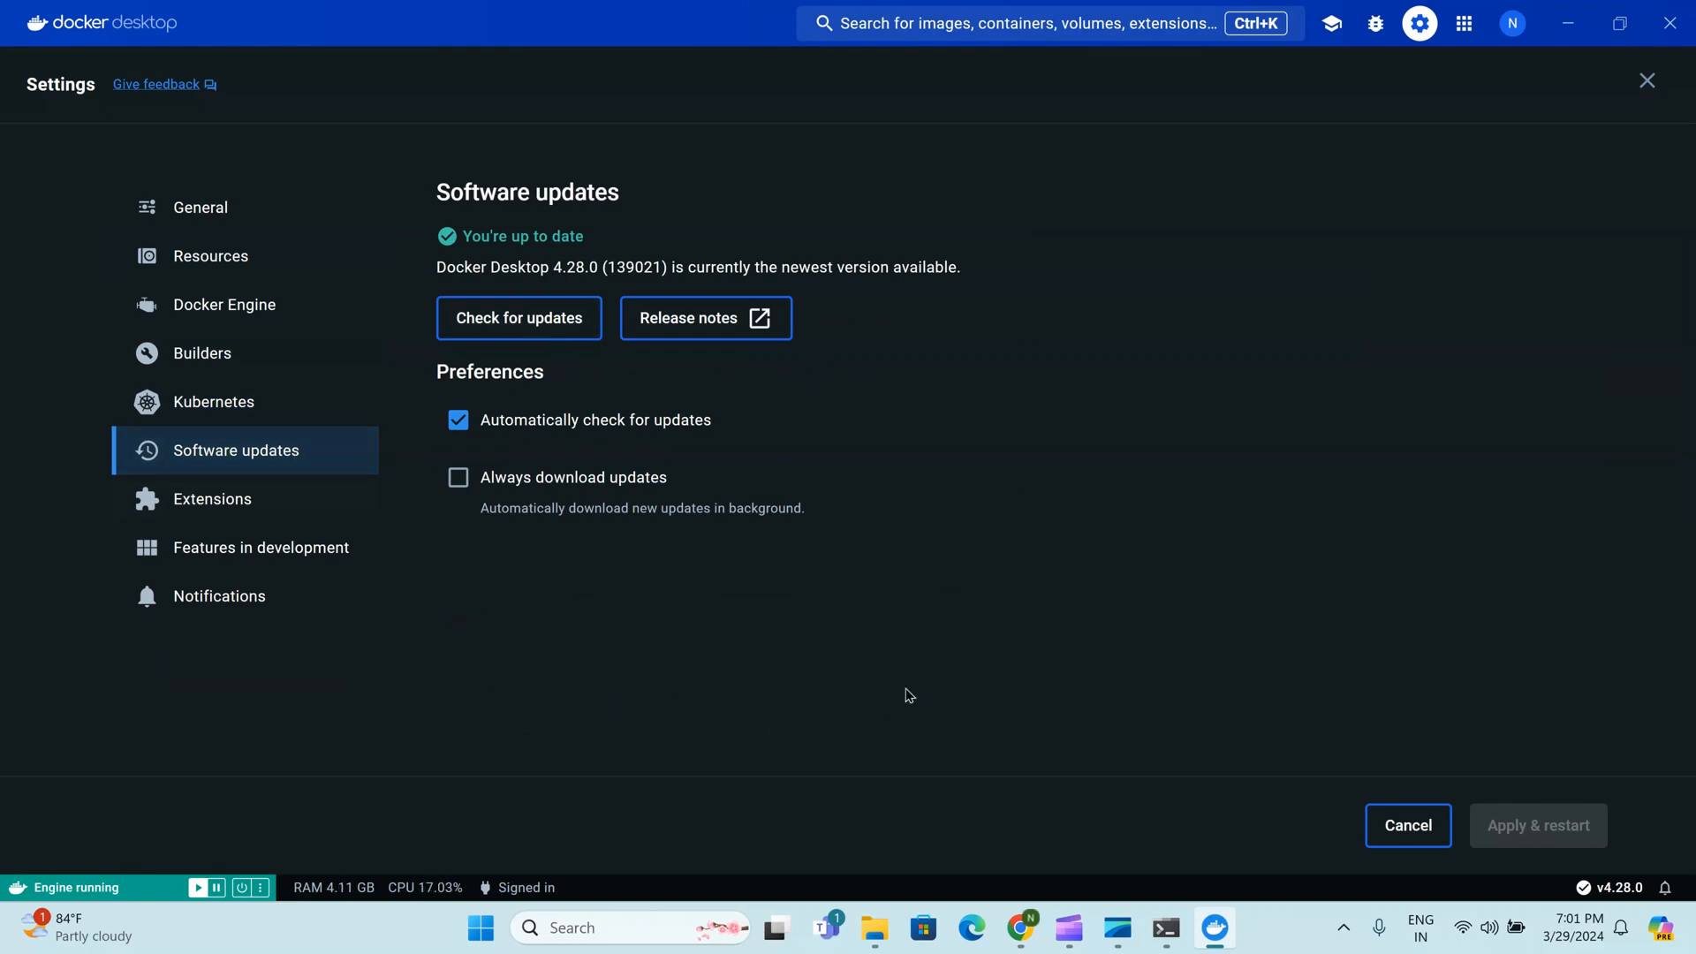
Switch to Chrome and briefly check the progress of the 10.15 image pull in PowerShell
left_click(1021, 927)
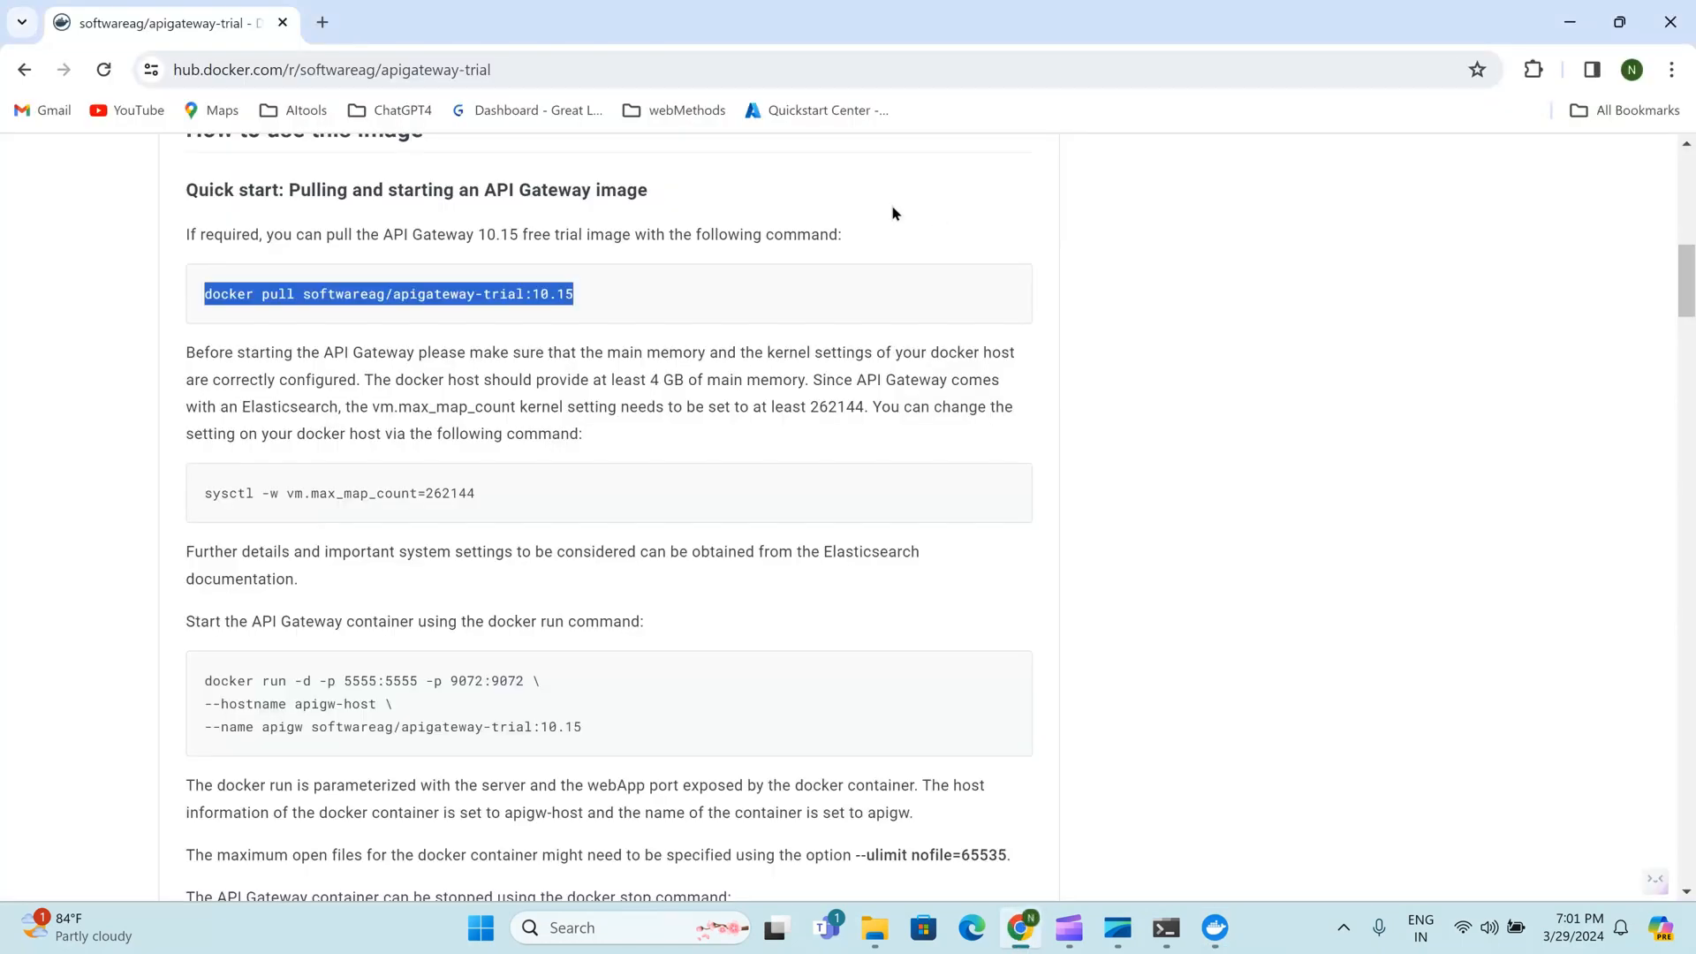
left_click(1165, 928)
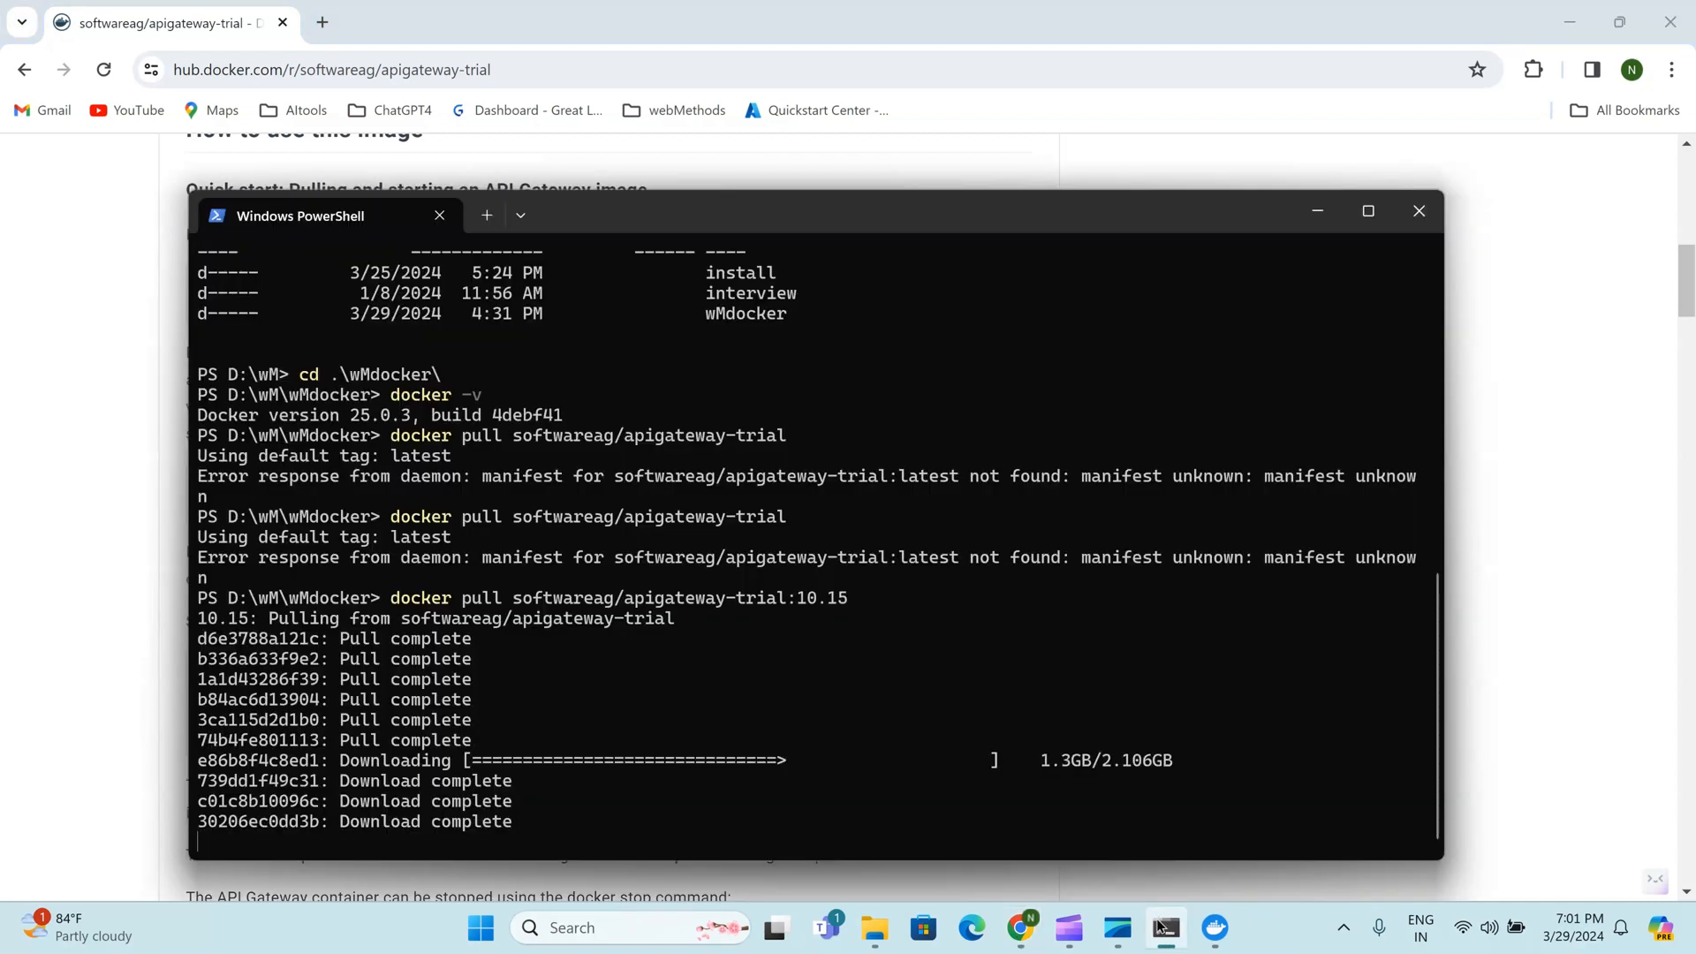
left_click(1166, 927)
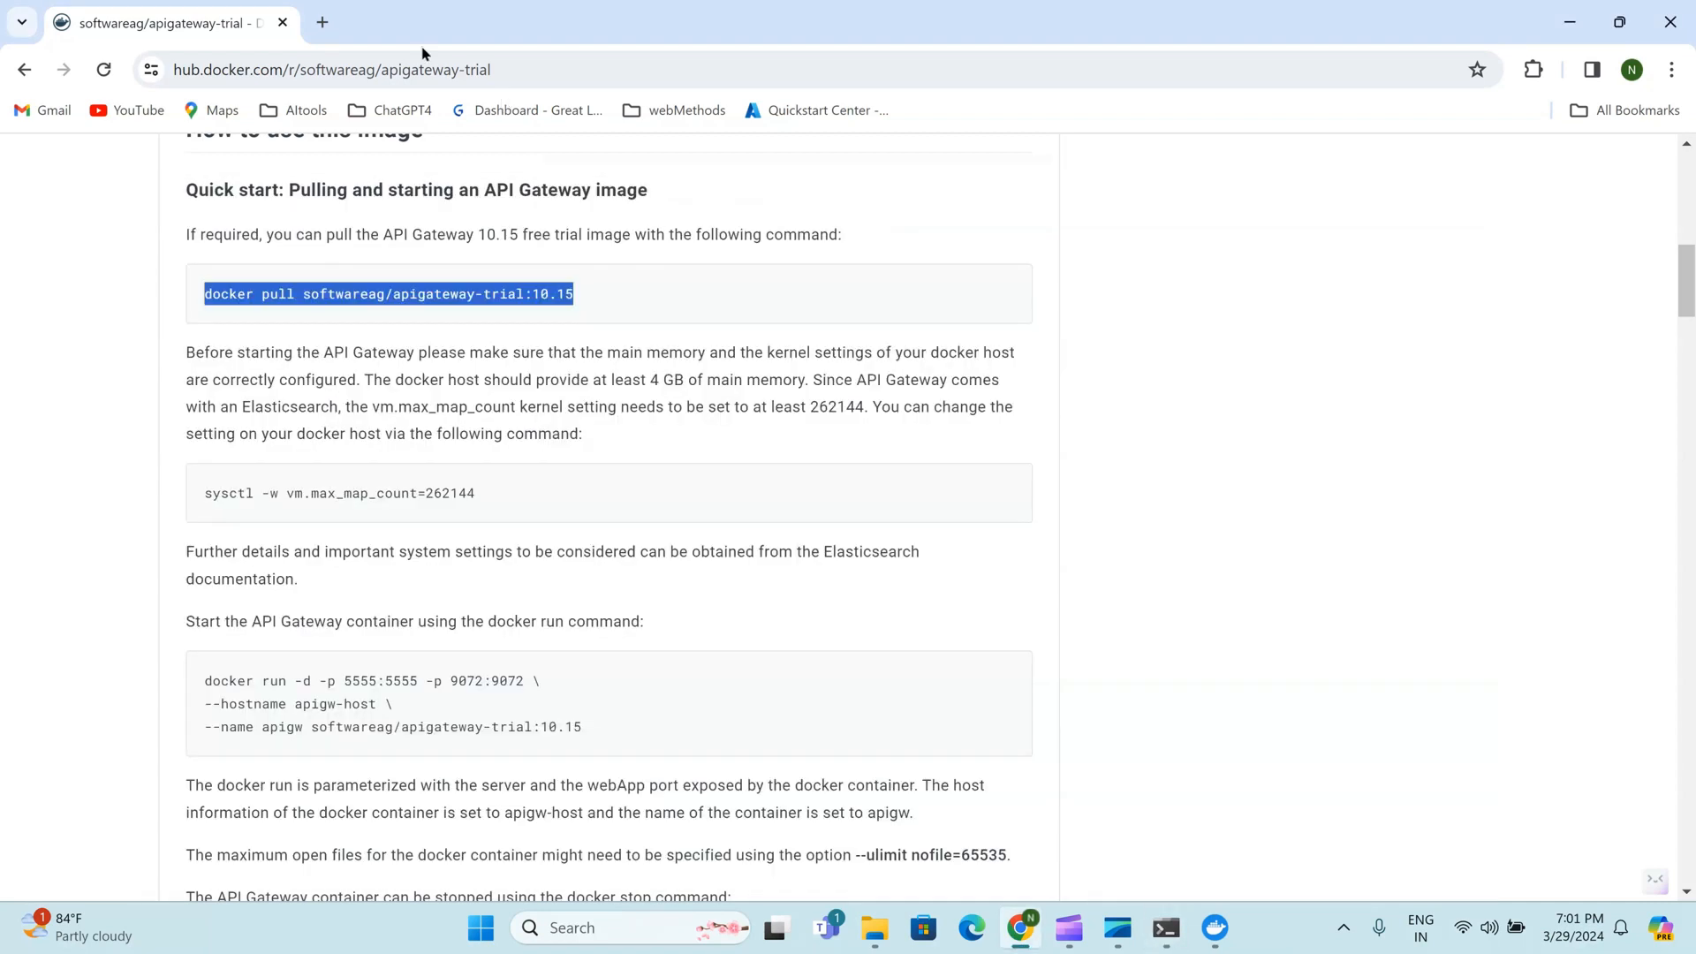
Open the Docker Hub home page in a new Chrome tab and view the repositories and the account menu
left_click(325, 29)
type("docker")
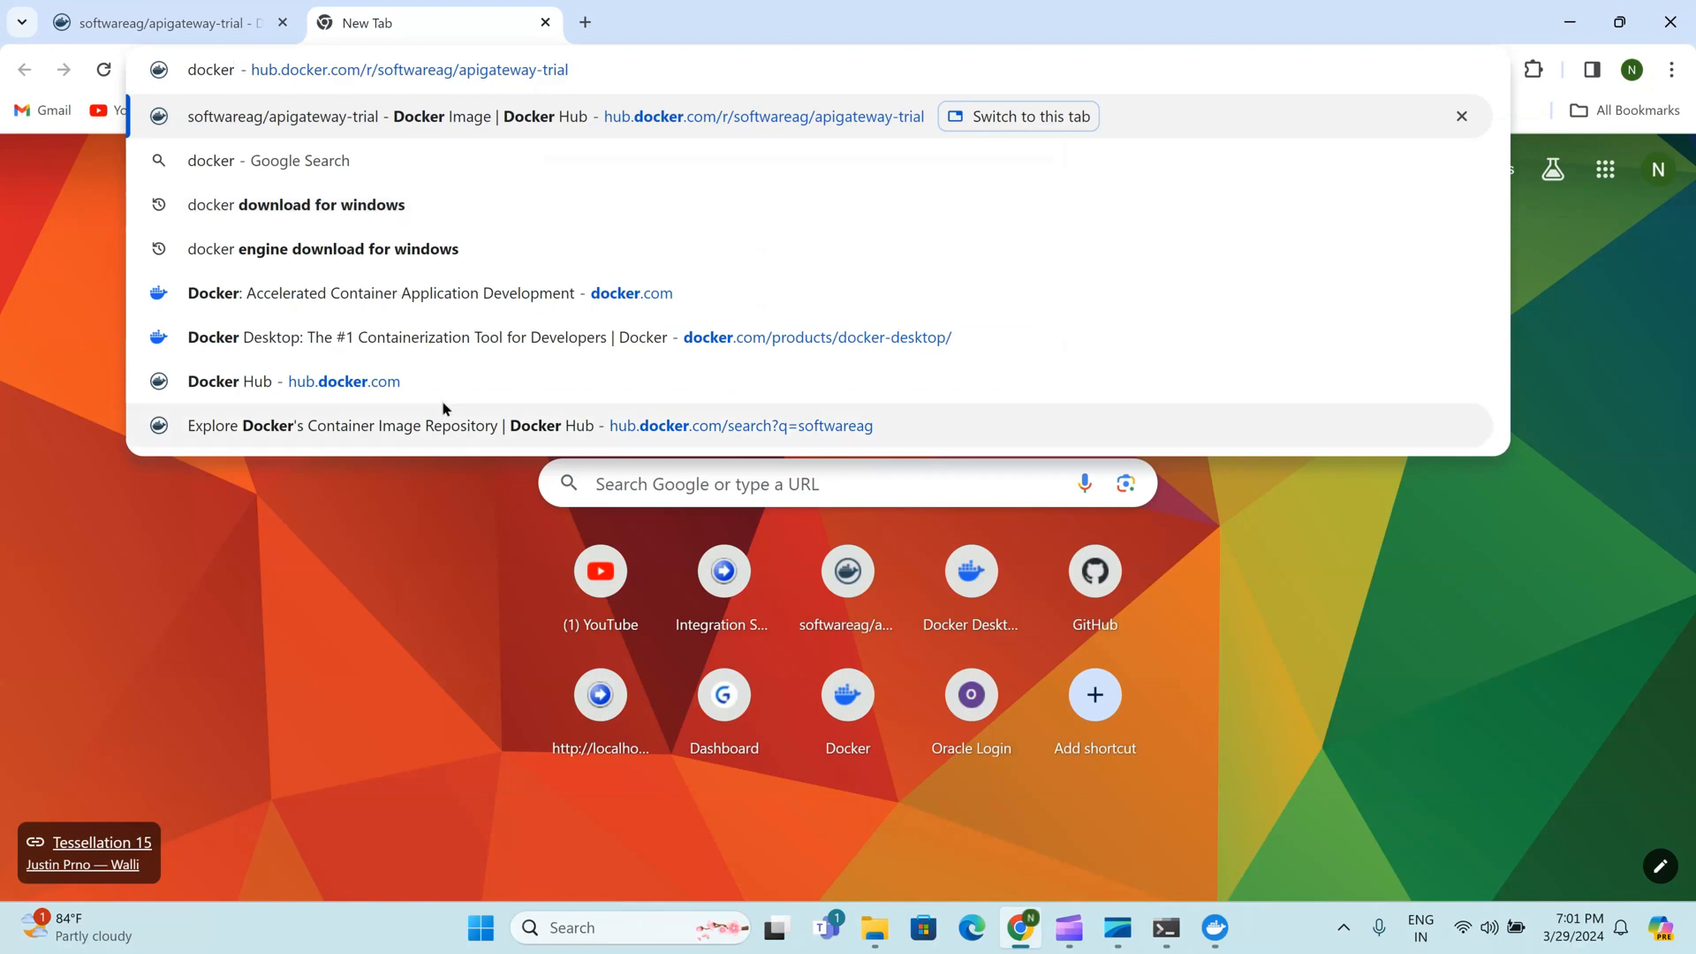
left_click(423, 385)
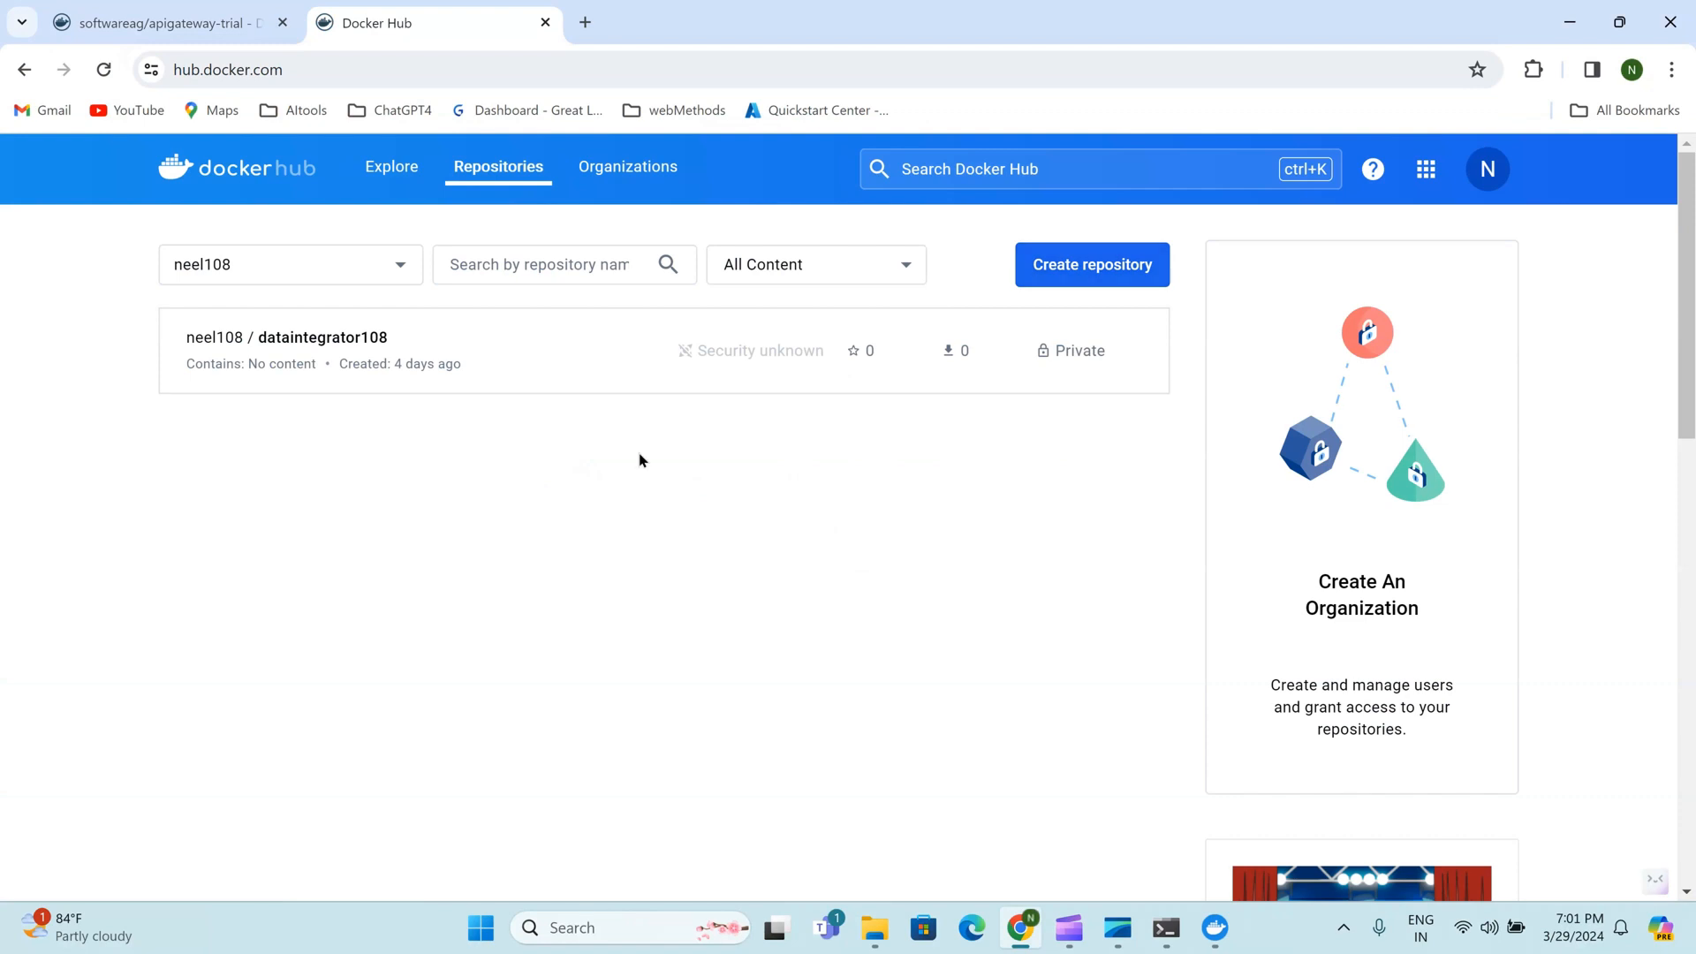
left_click(499, 250)
left_click(1489, 175)
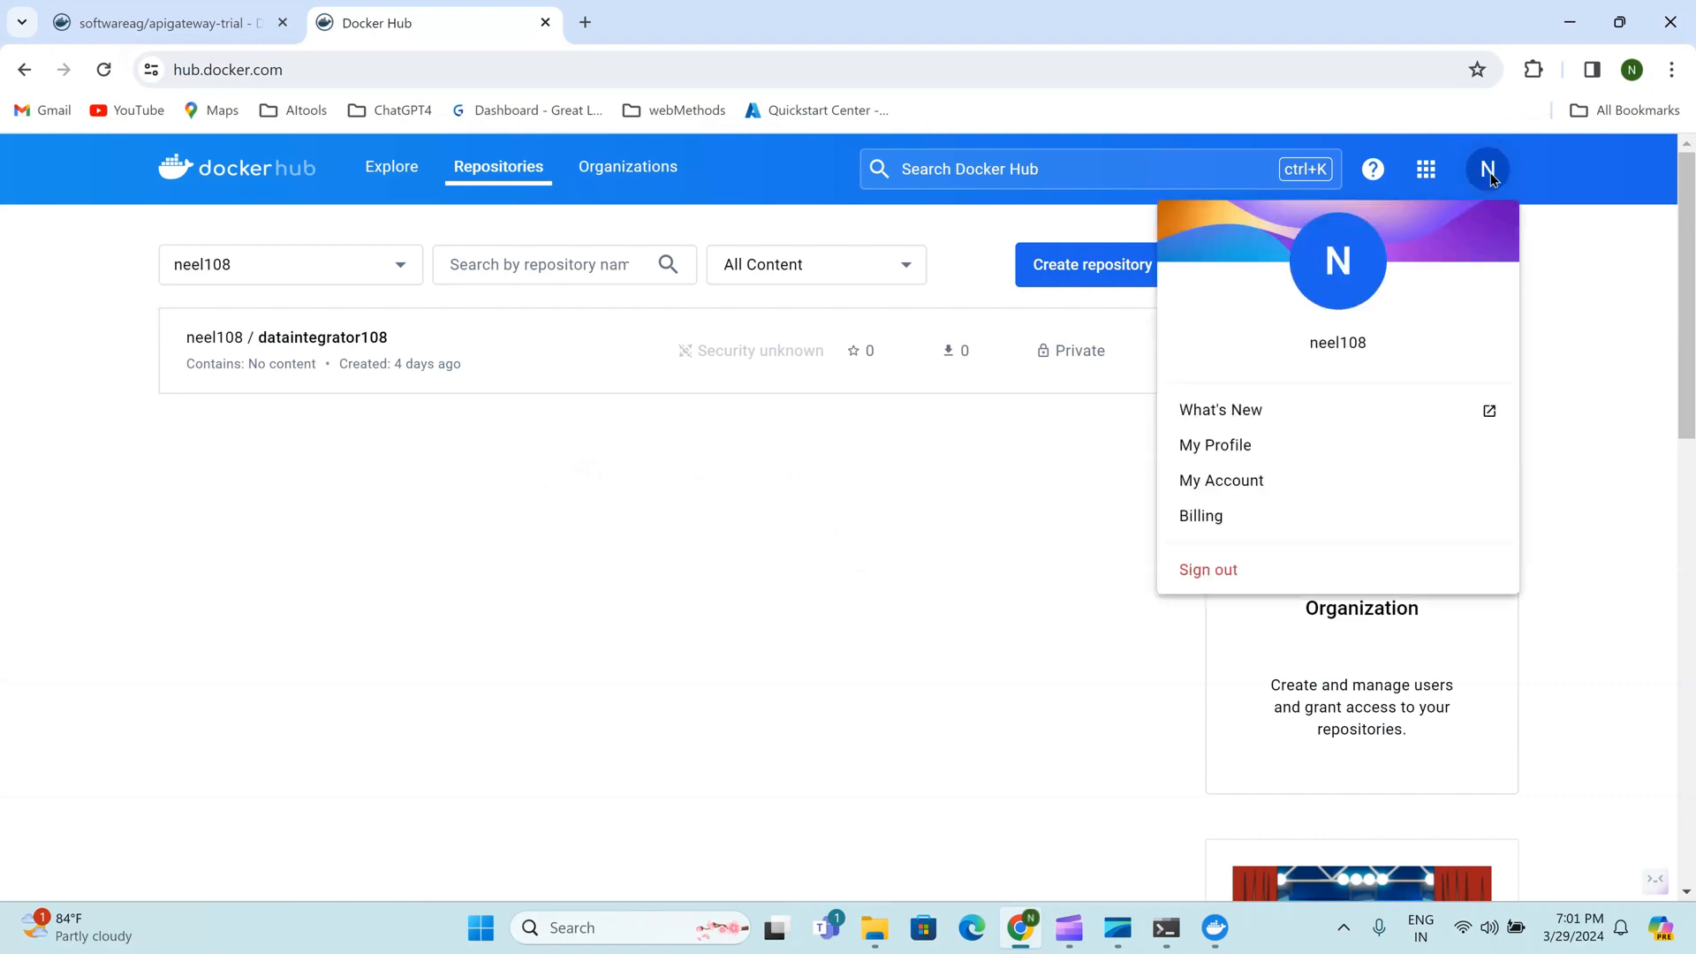
left_click(1491, 172)
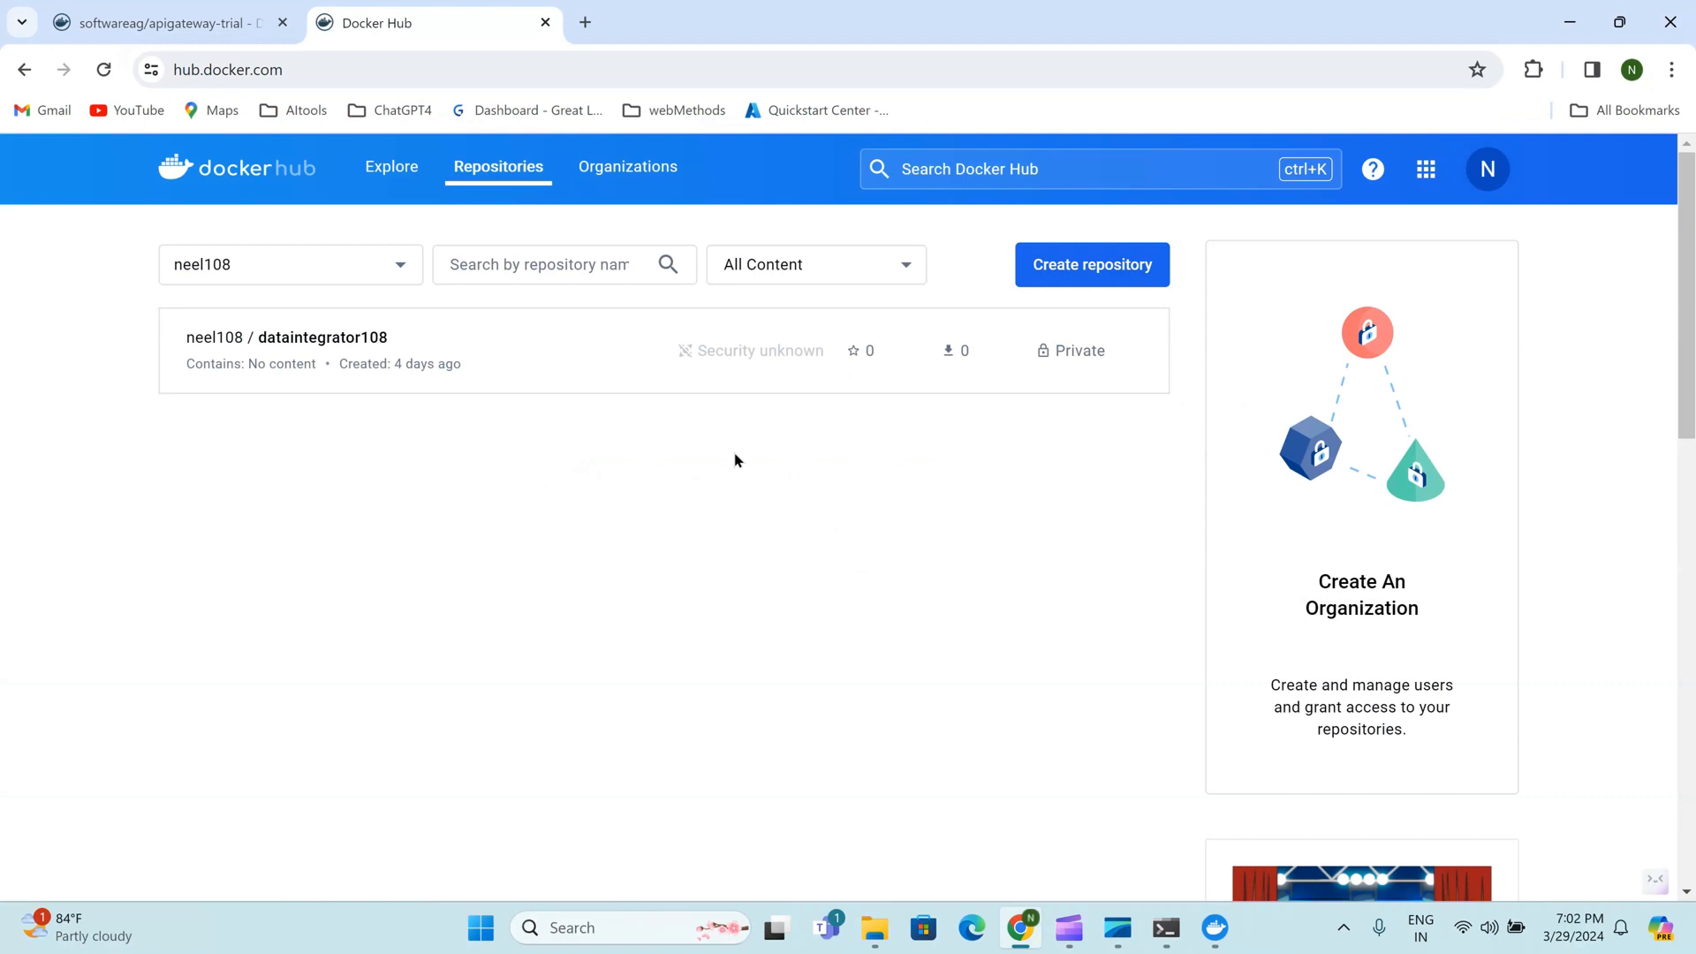
Check the image pull in PowerShell, and view the Notifications, Features in development and General settings in Docker Desktop
left_click(1168, 929)
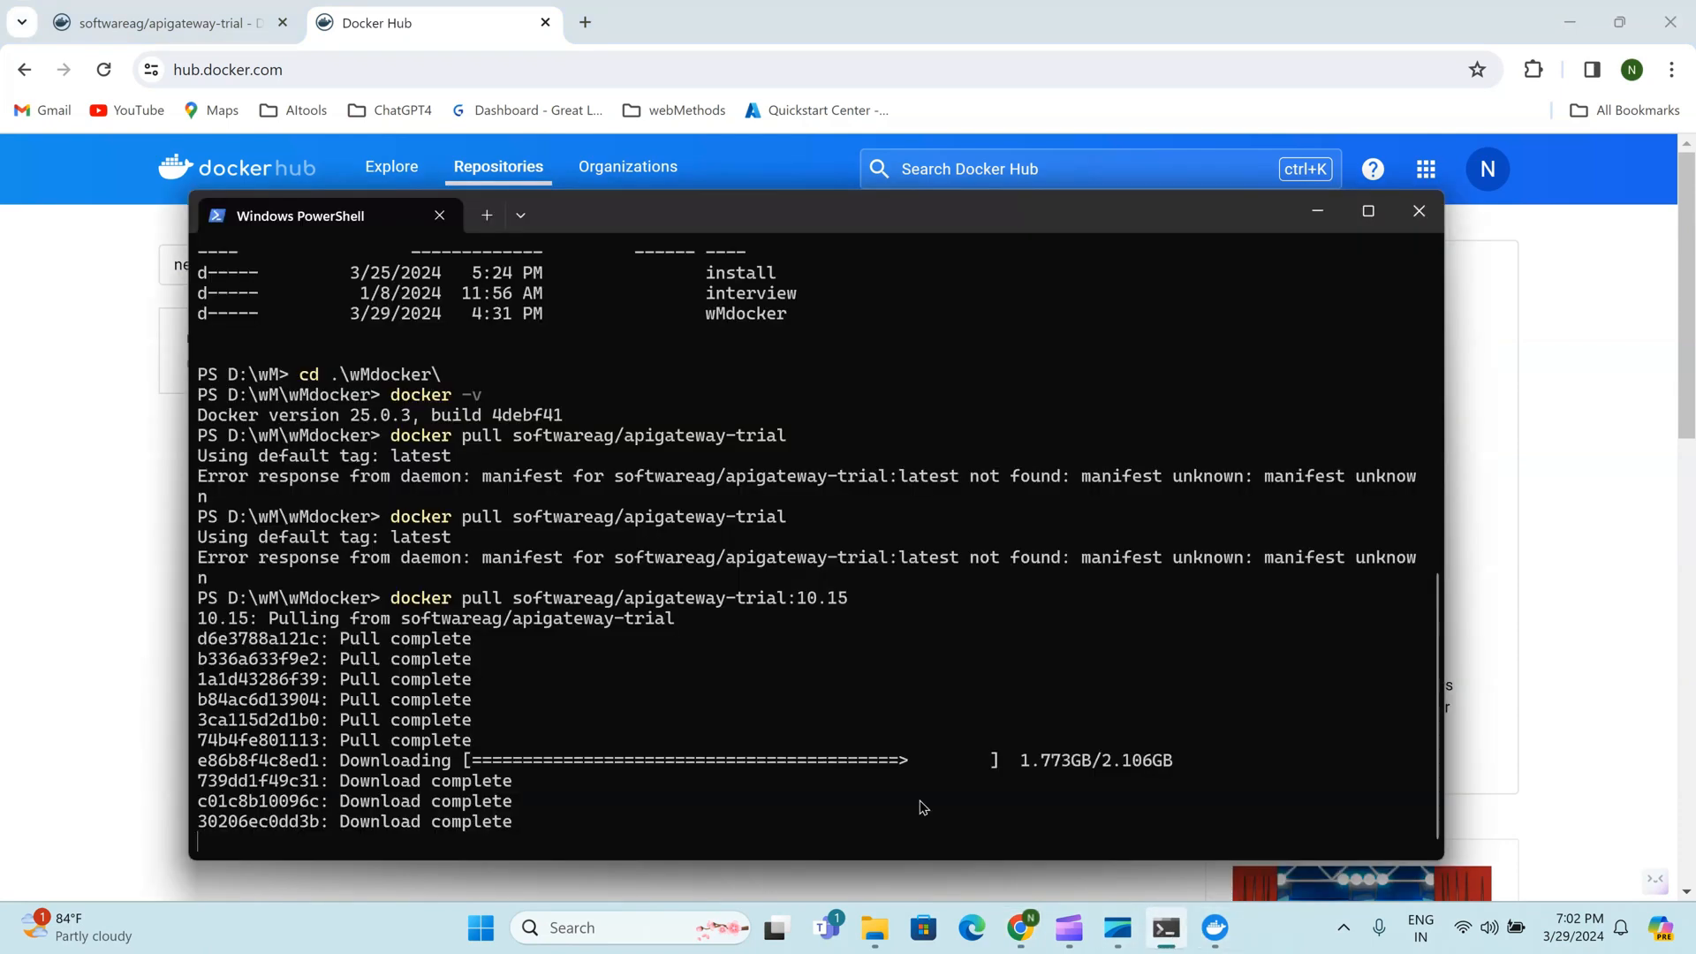
left_click(1317, 211)
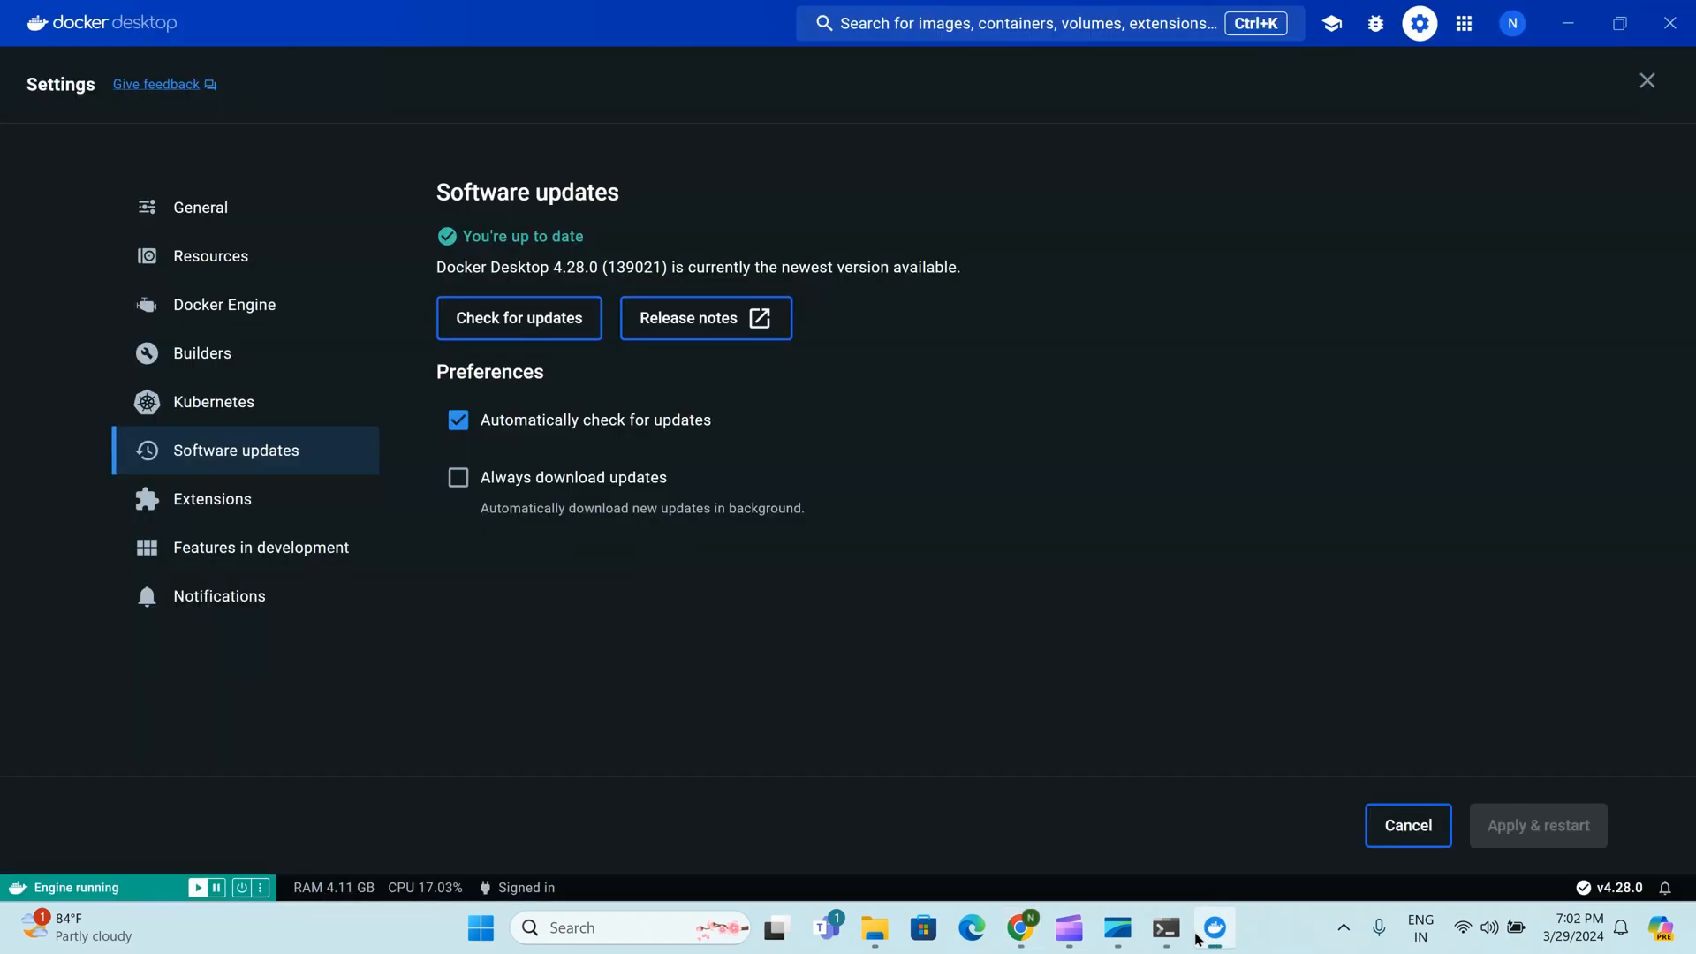
left_click(1215, 927)
left_click(257, 593)
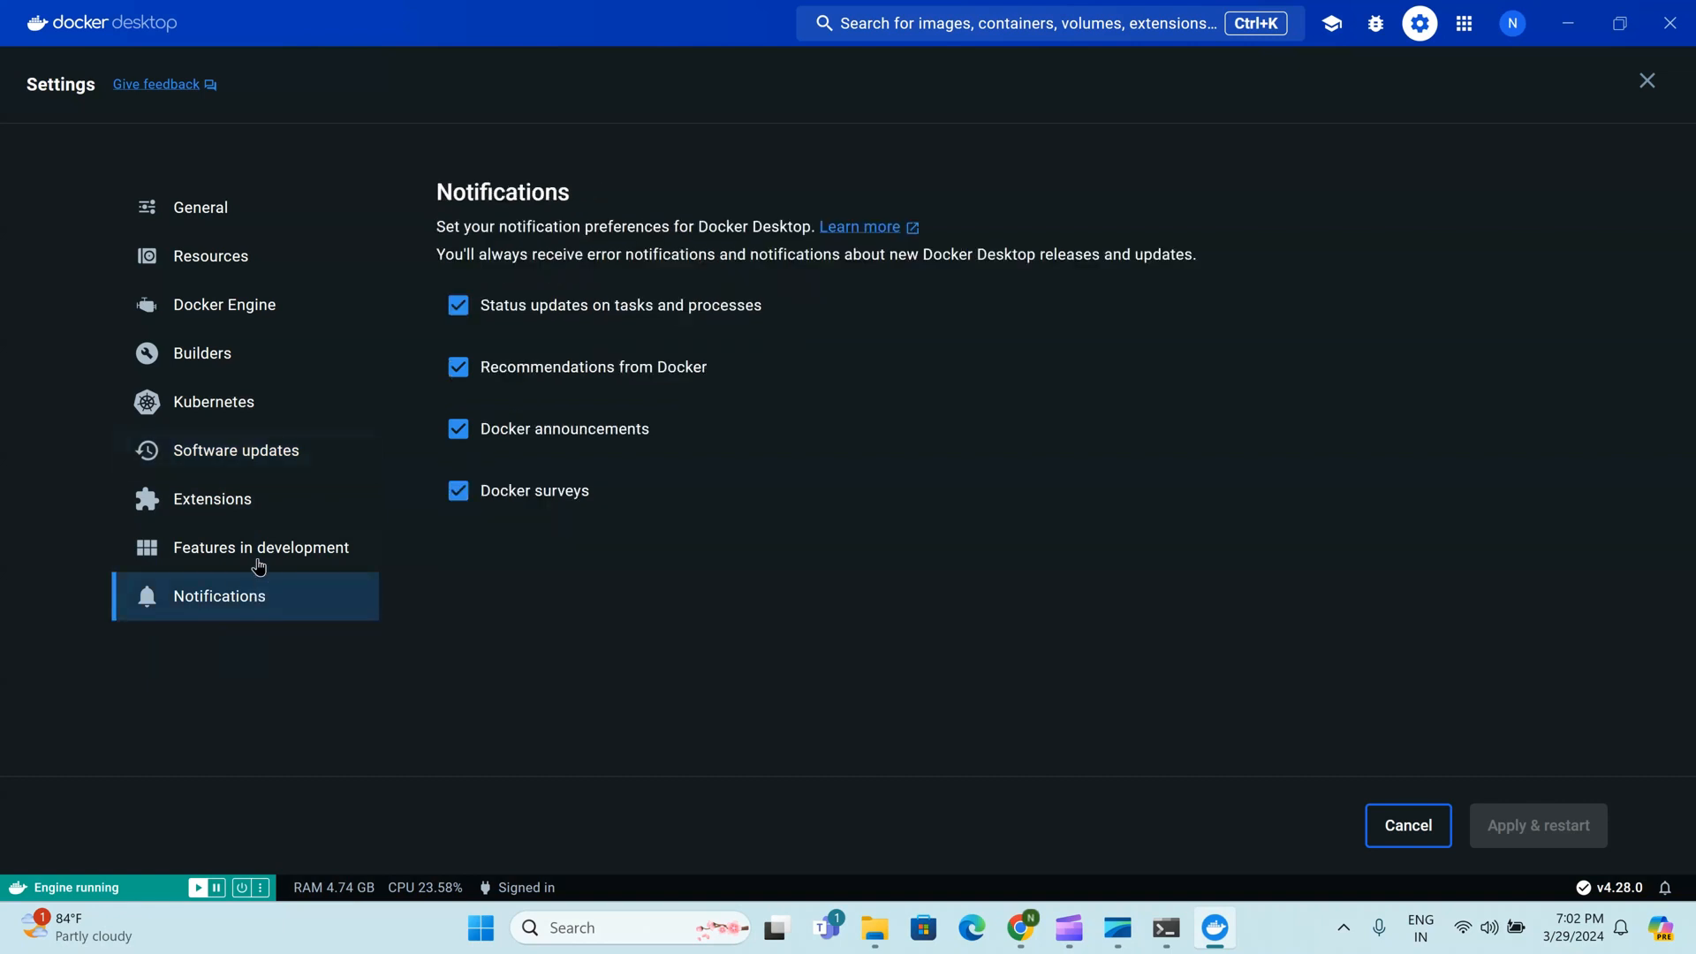
left_click(258, 562)
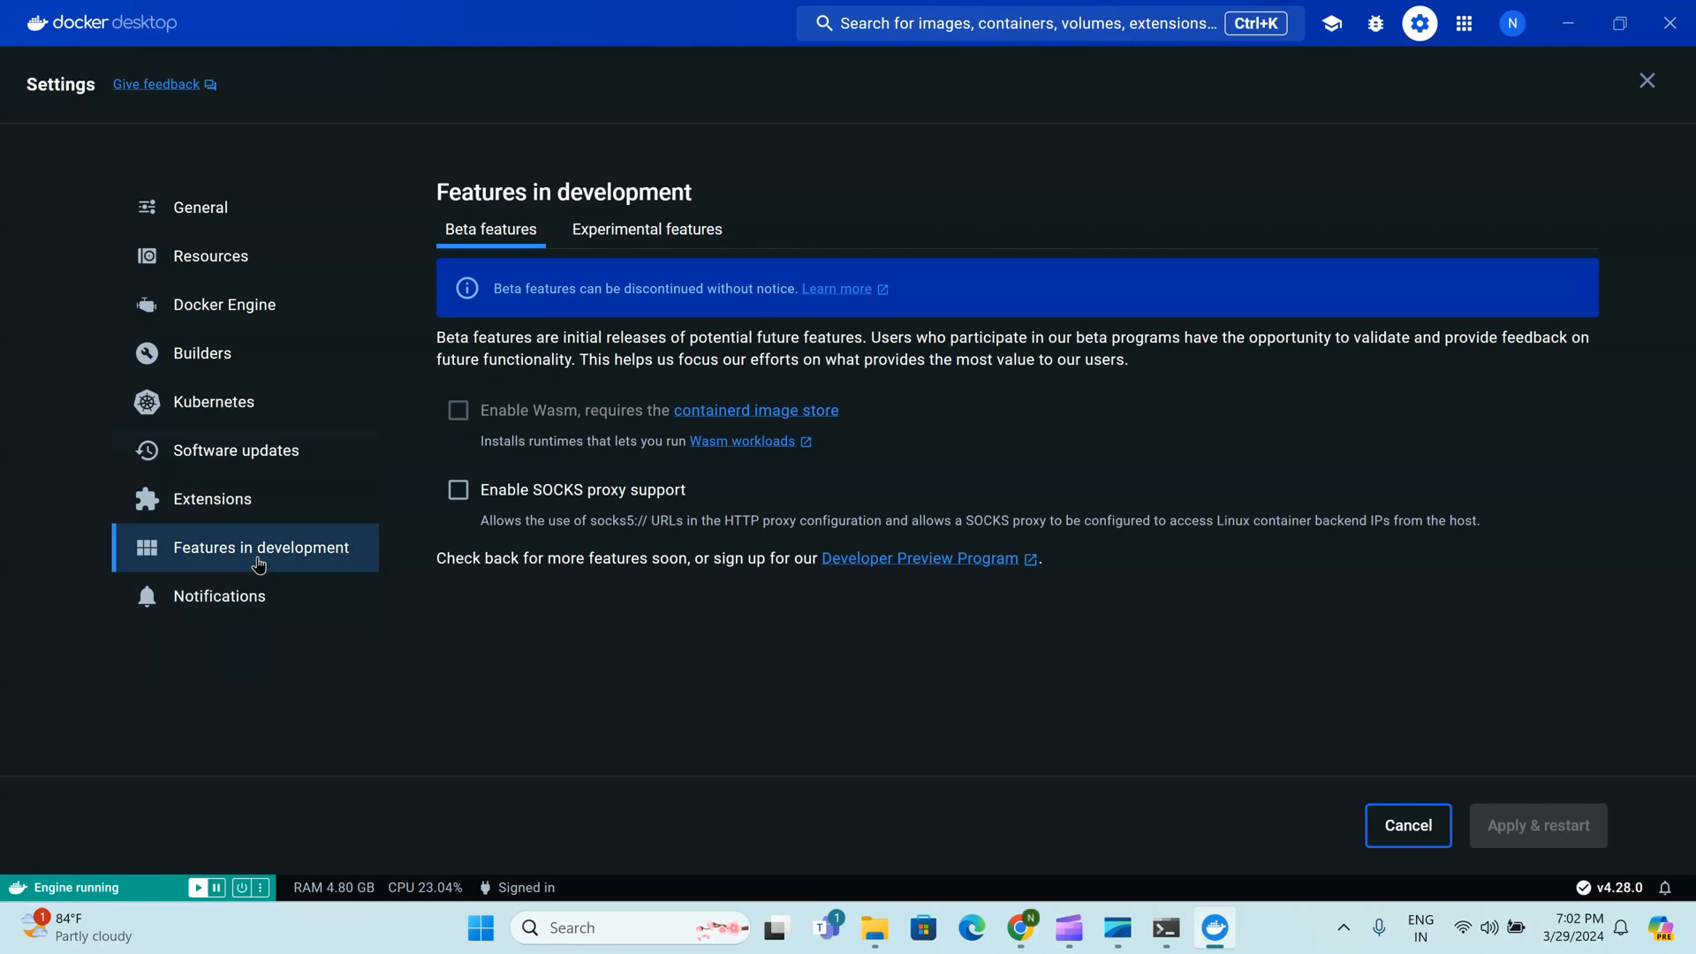
left_click(232, 213)
View the advanced Resources settings and open the folder selection for the disk image location, cancelling it without choosing a folder
left_click(244, 255)
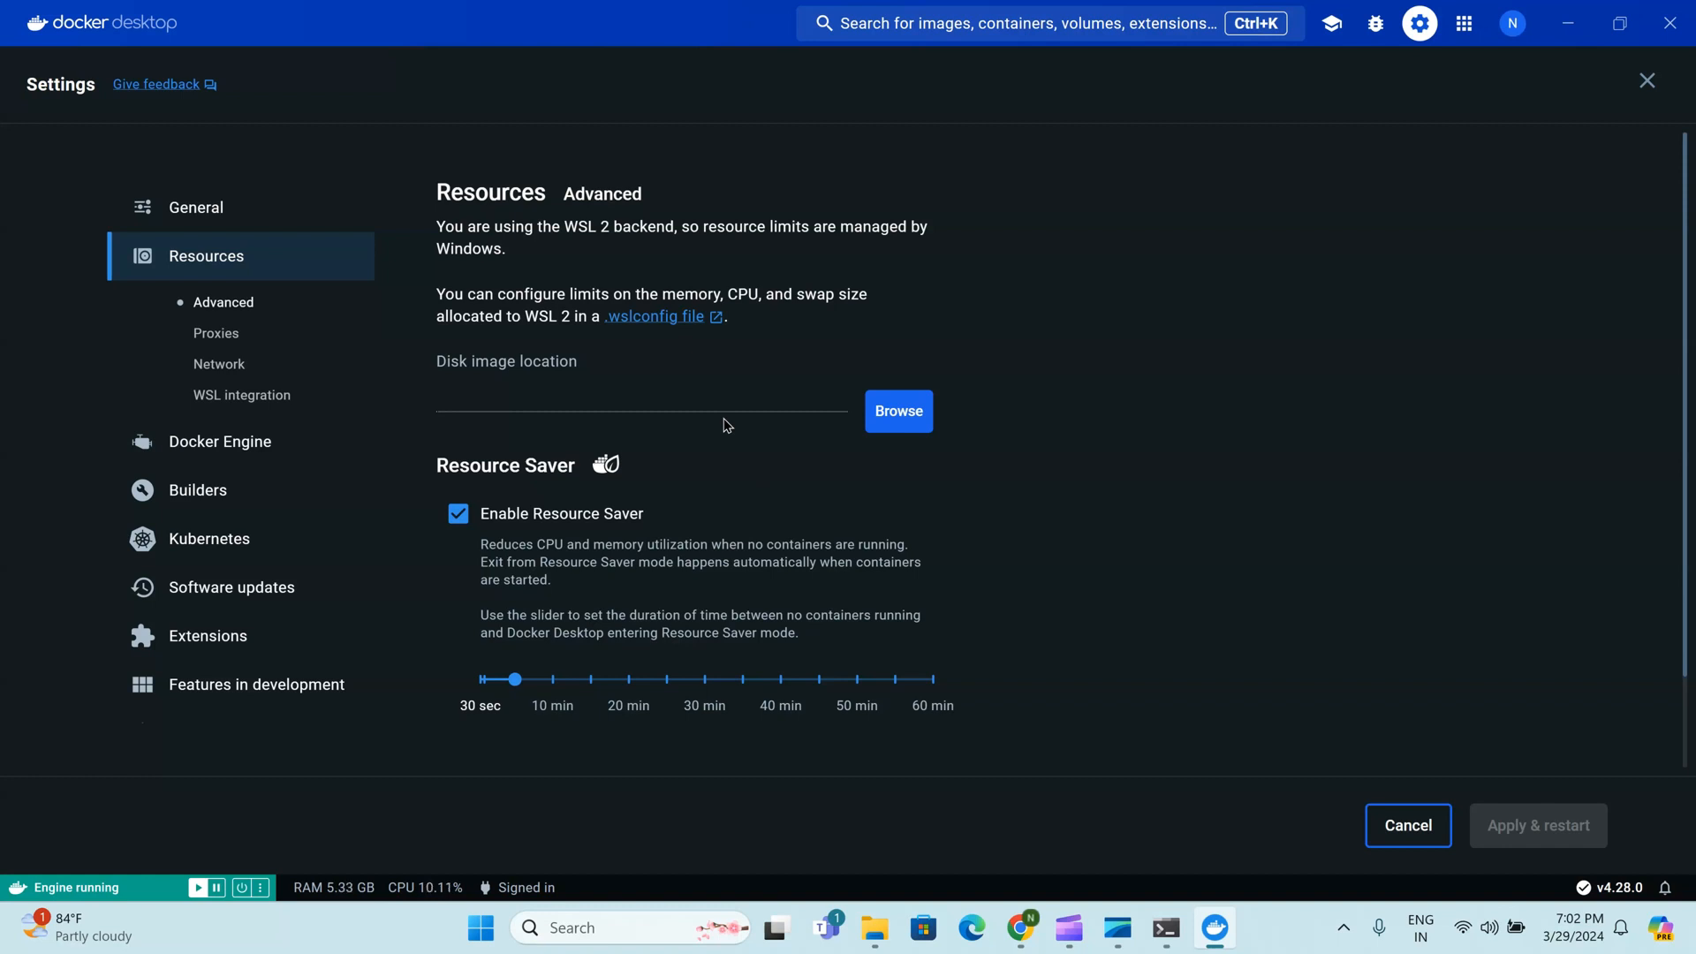
left_click(902, 423)
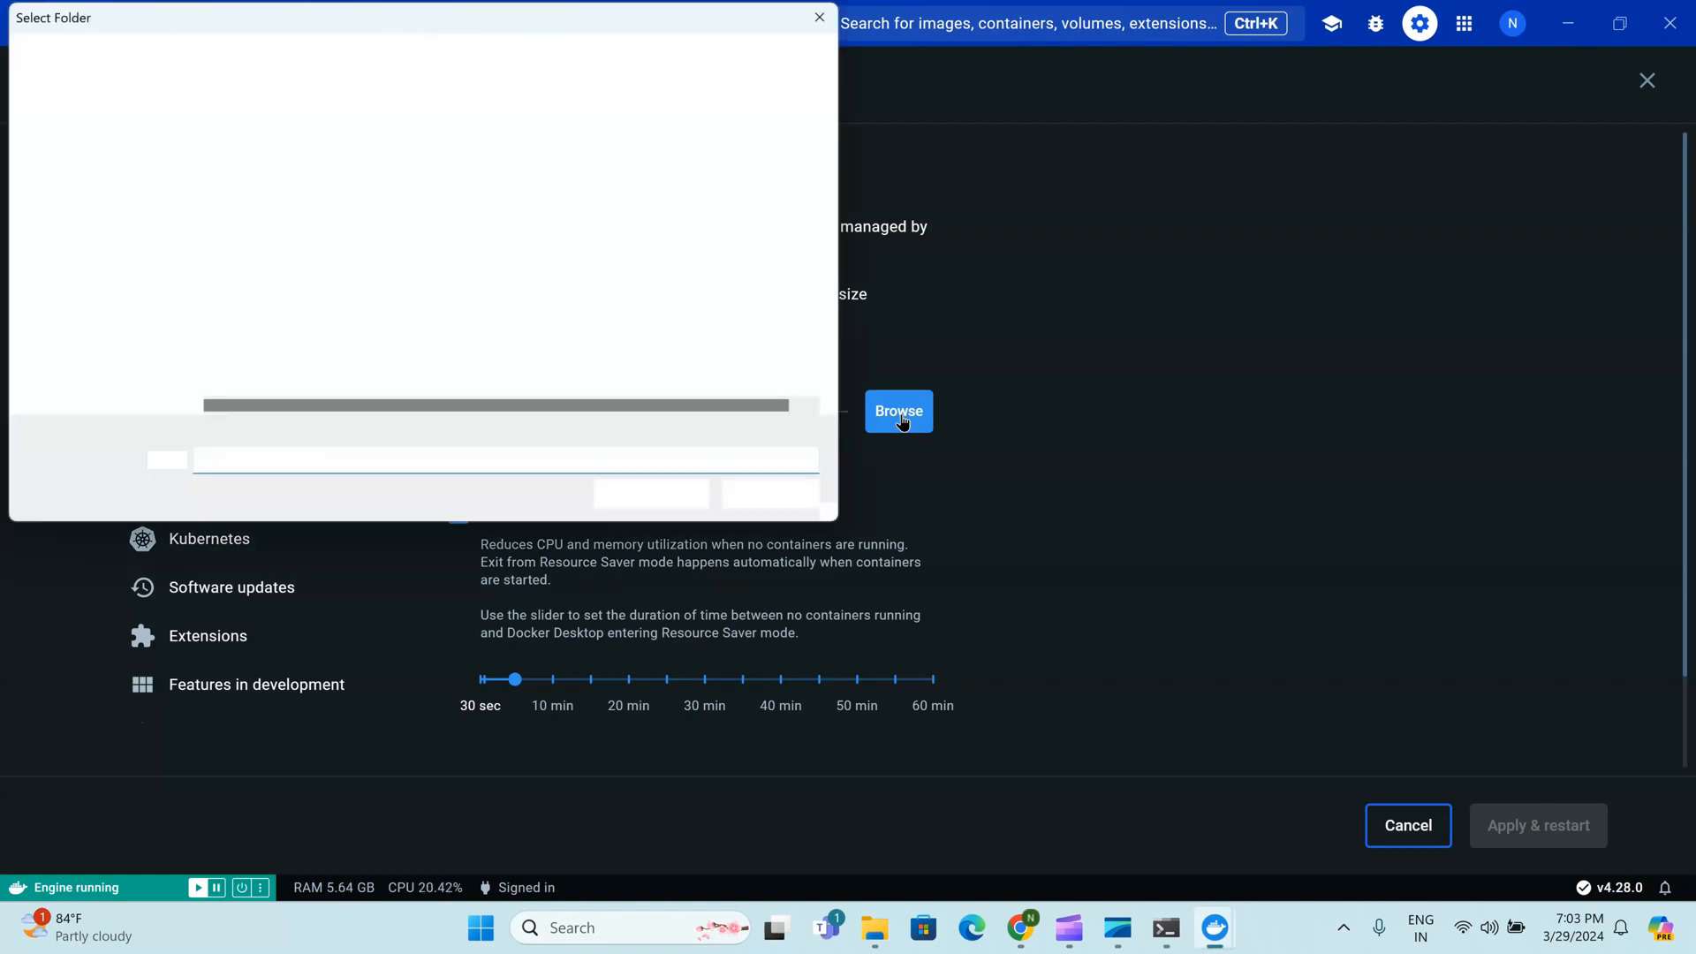
left_click(792, 496)
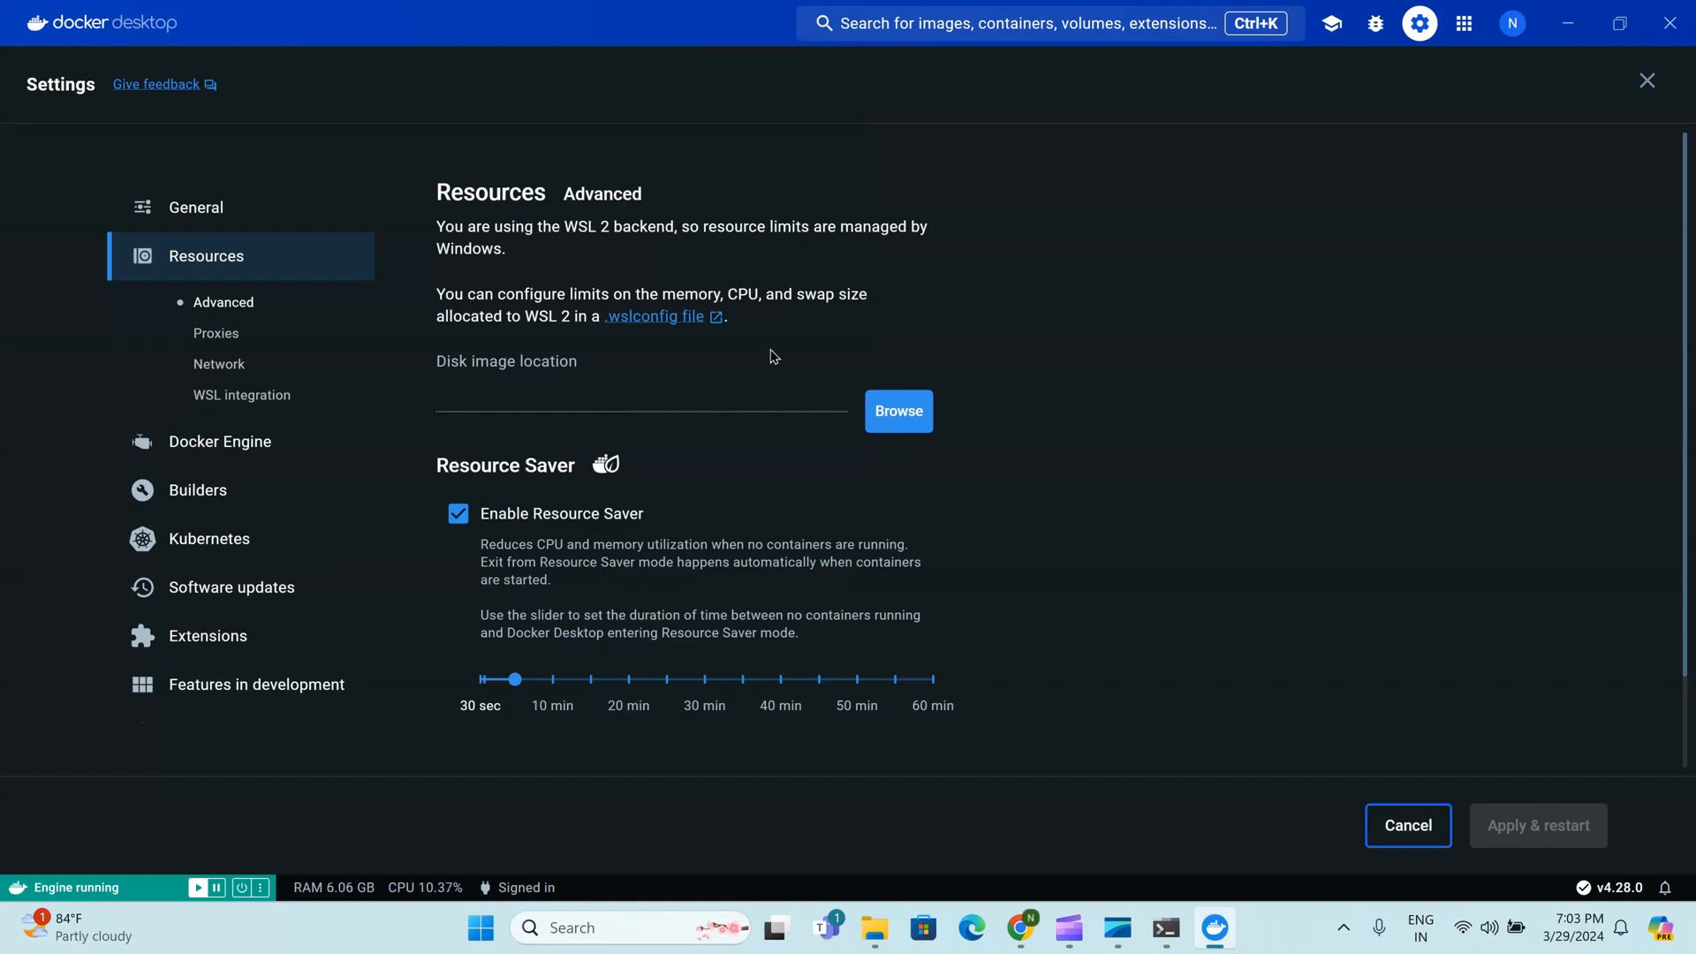
Open the linked .wslconfig documentation in Edge and skim it, checking the image pull in PowerShell in between
left_click(690, 326)
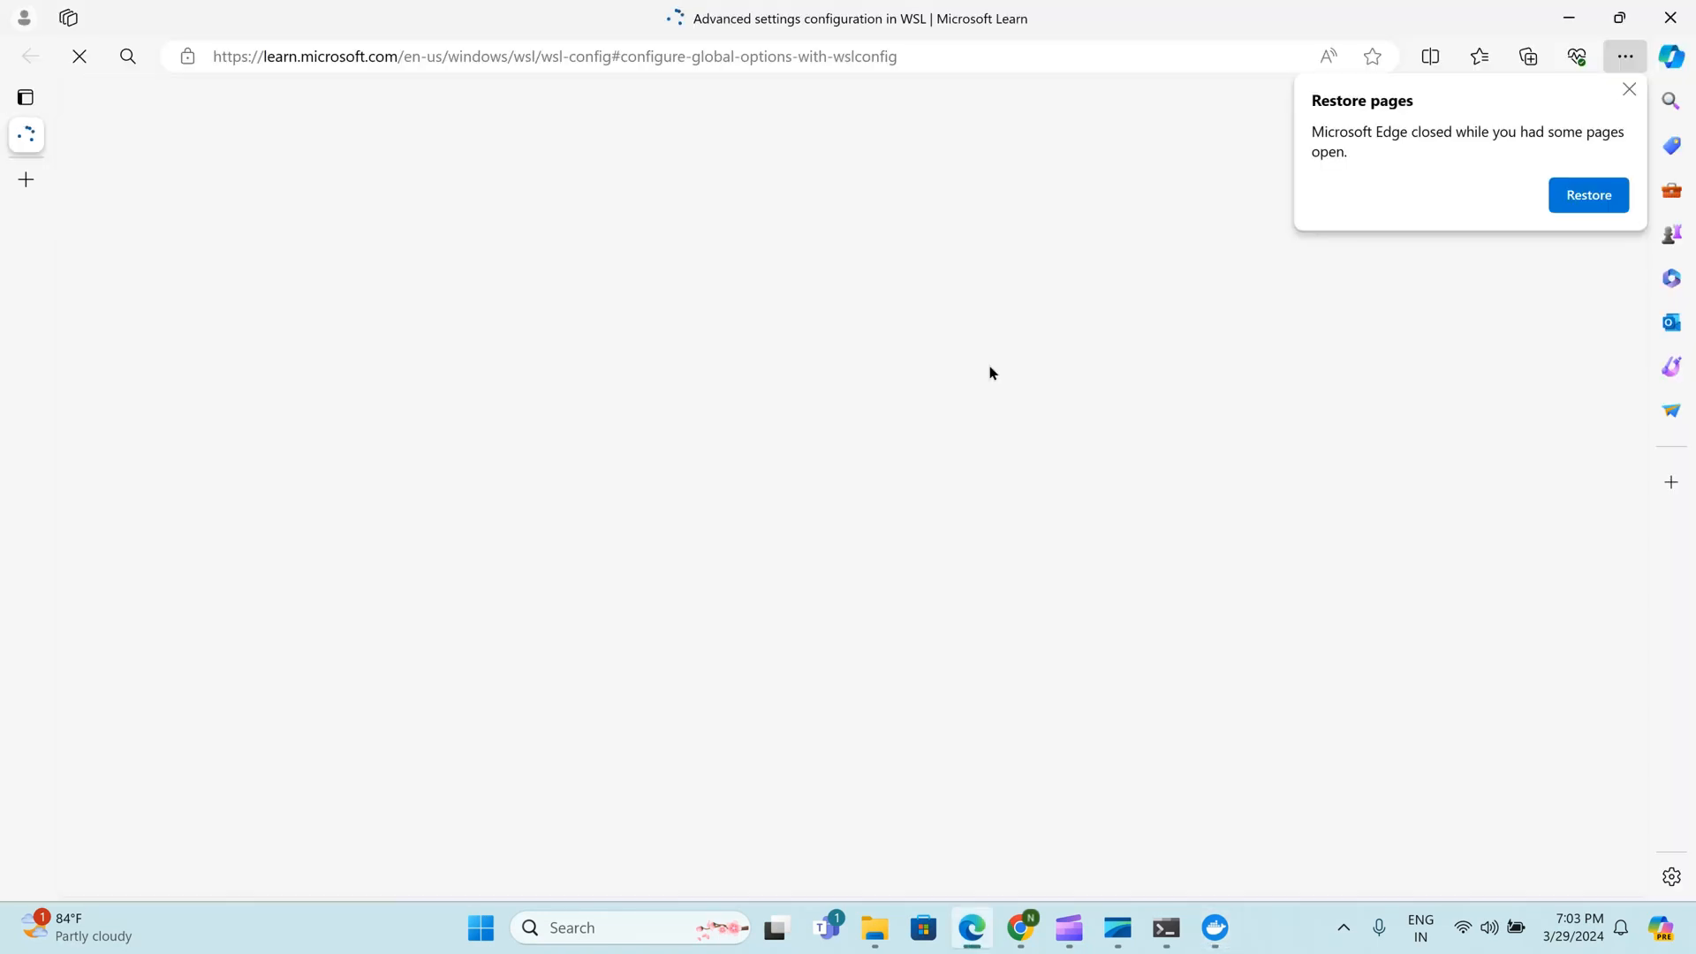
left_click(1629, 89)
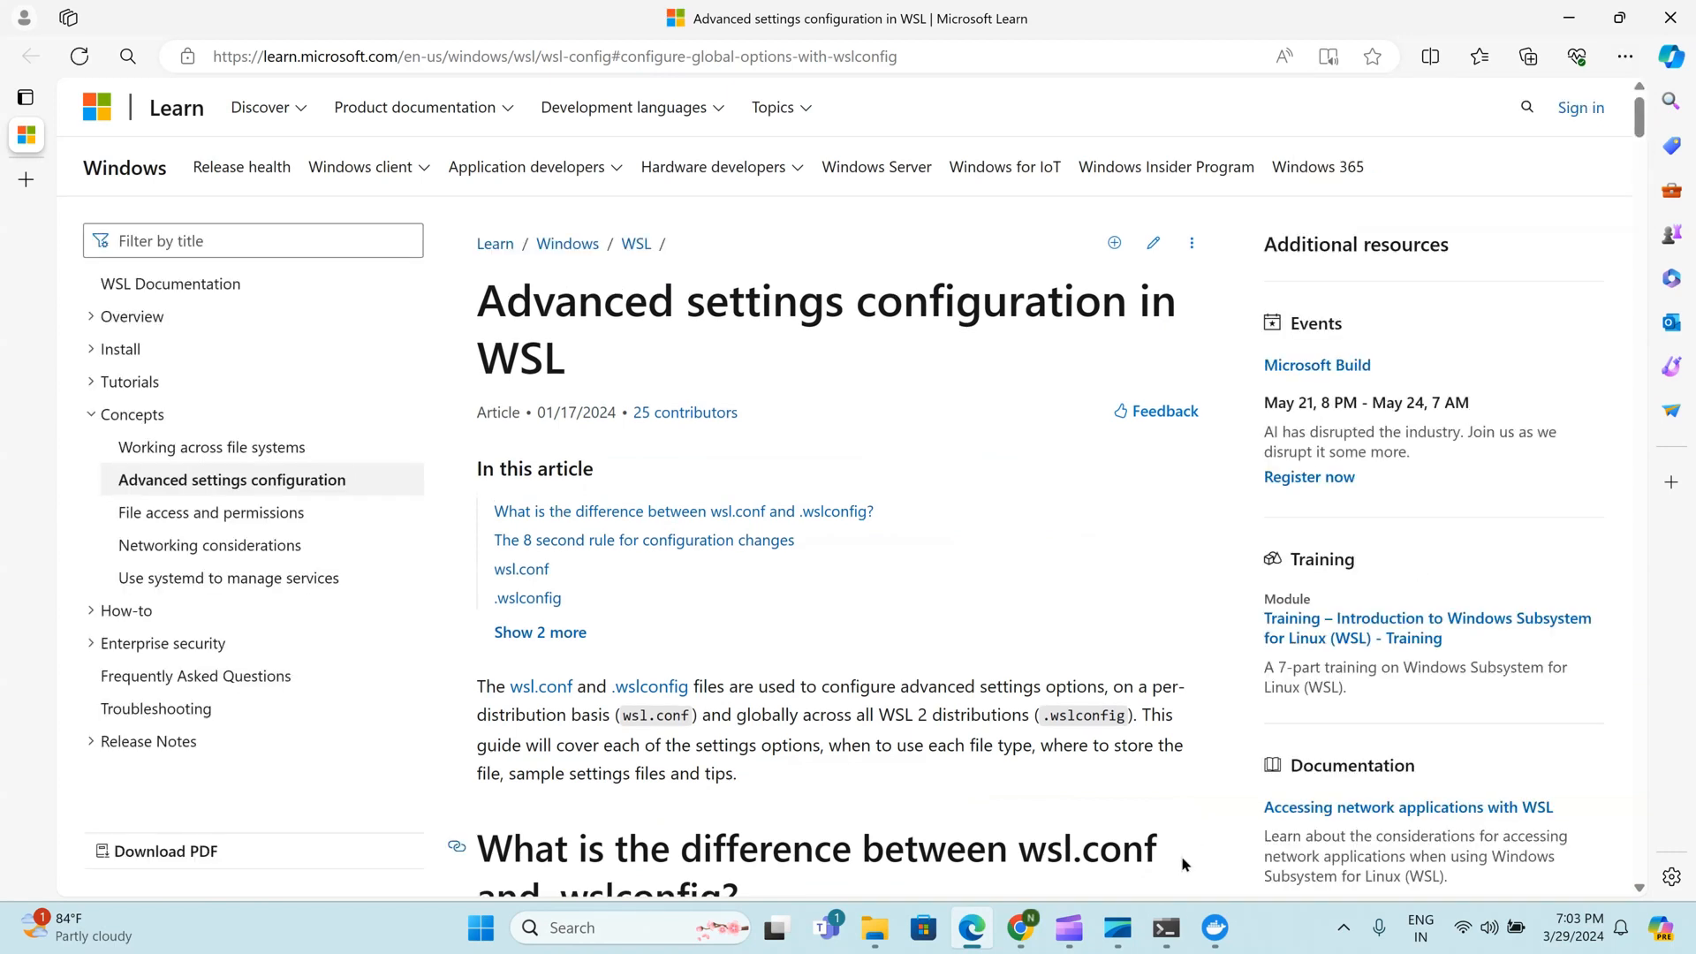
left_click(1167, 929)
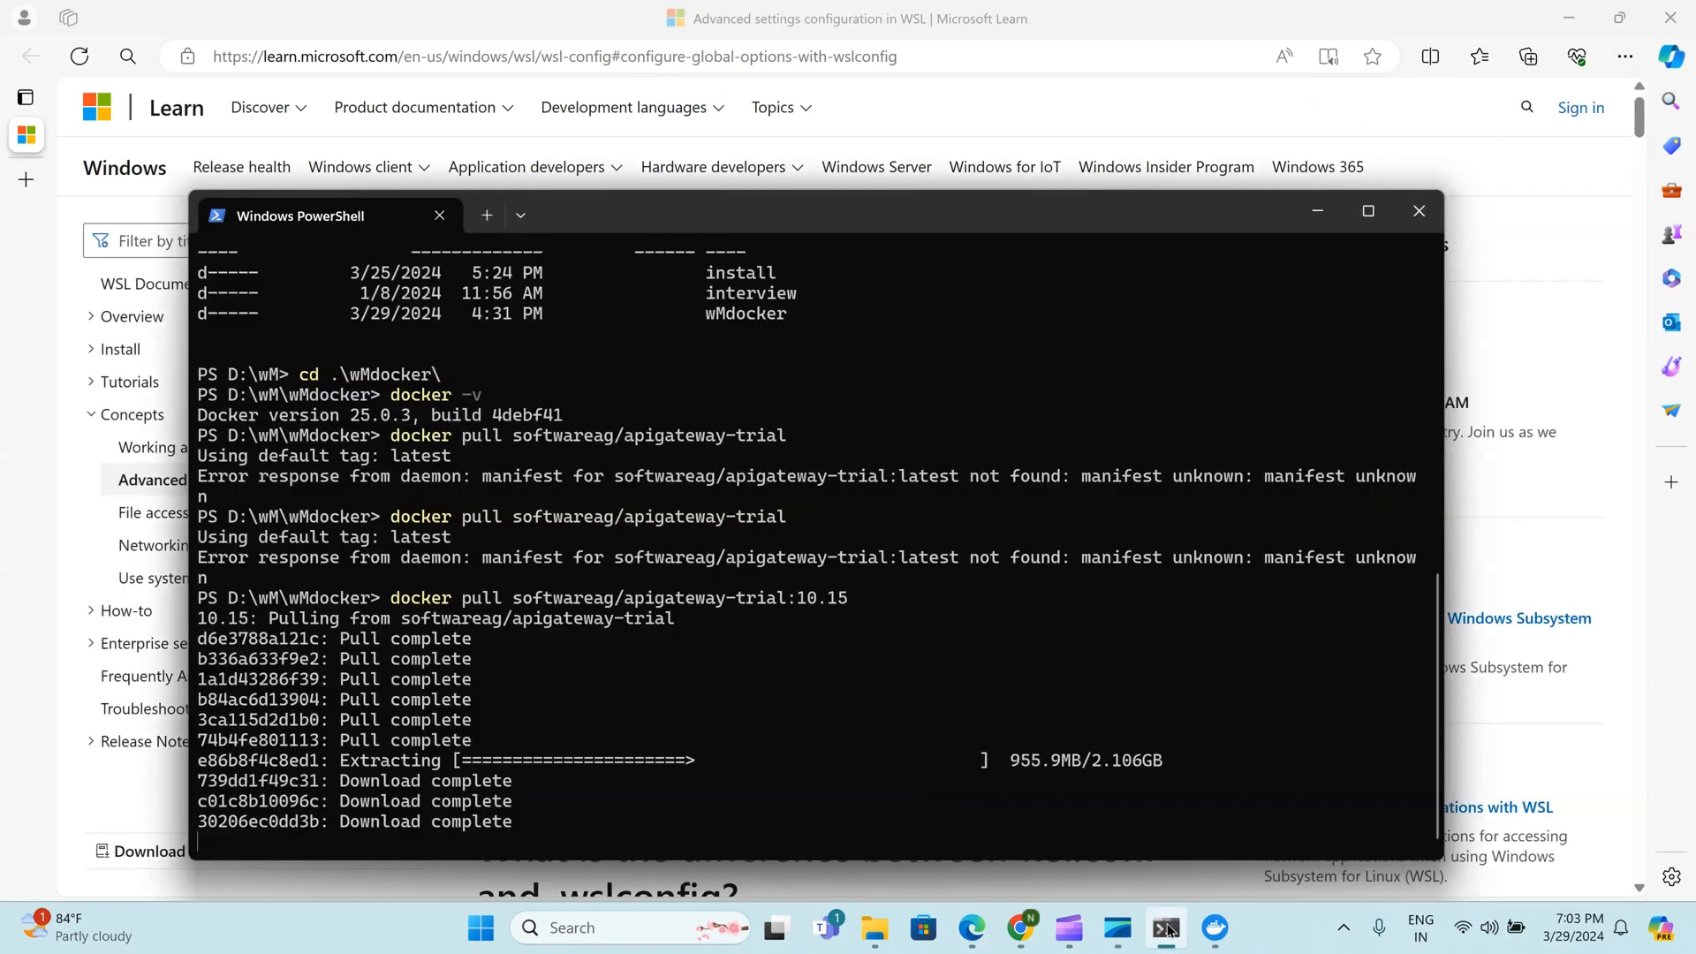
left_click(1317, 210)
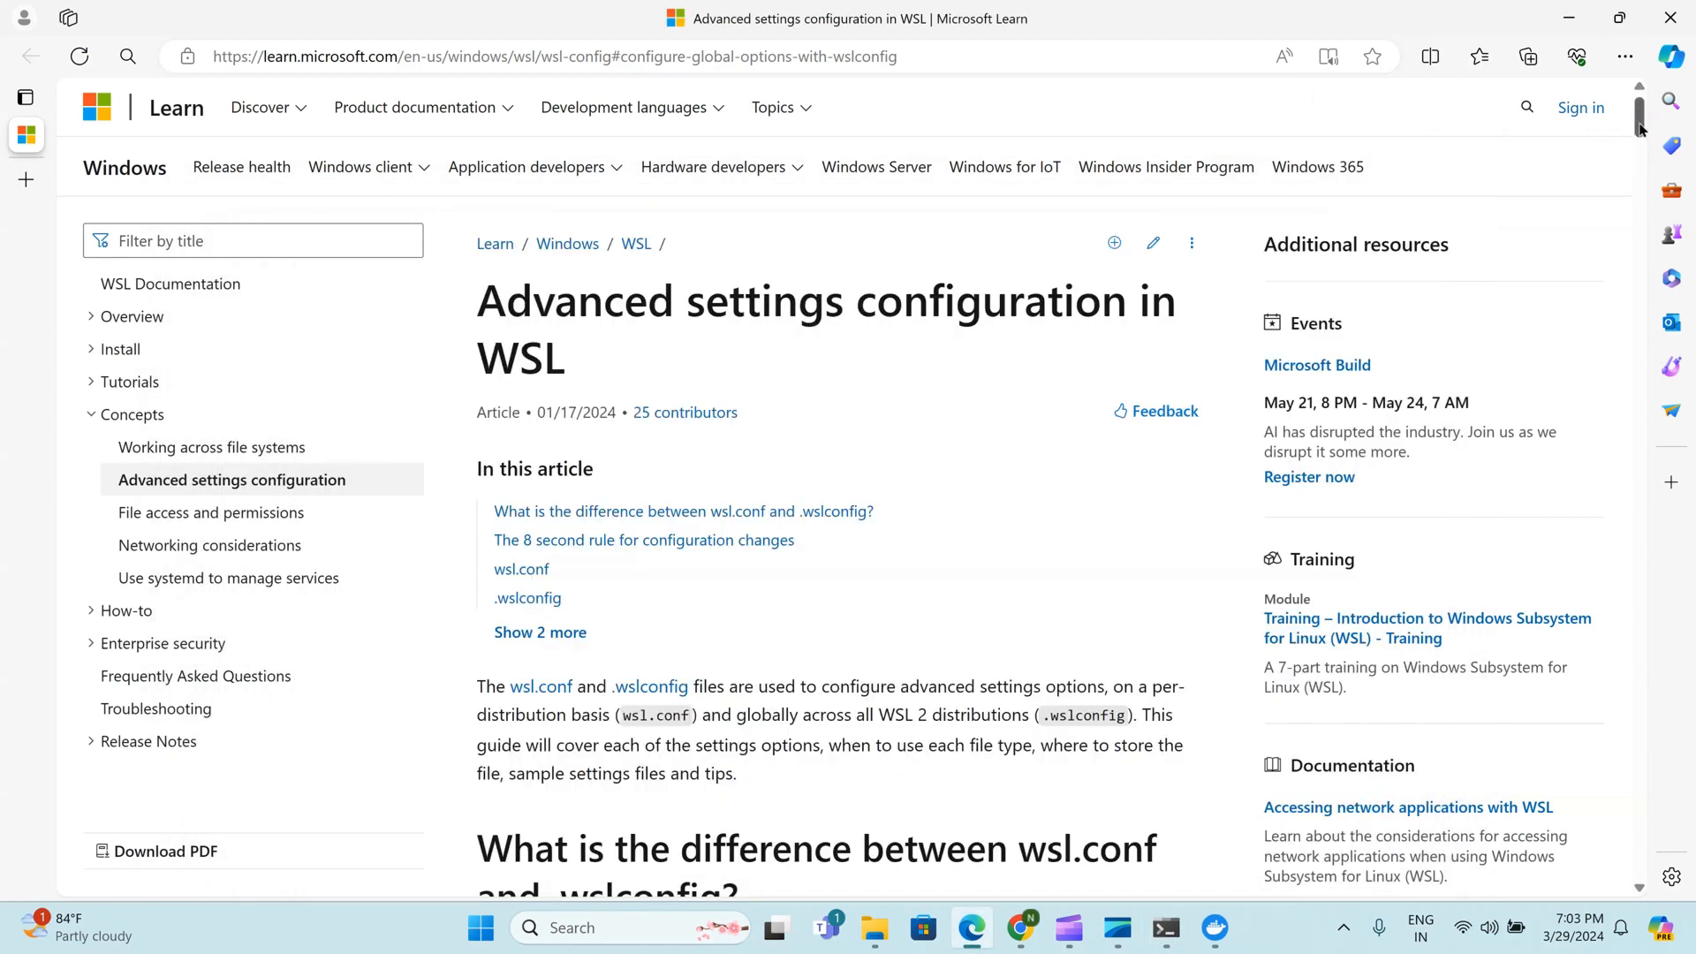
left_click_drag(1640, 129, 1660, 362)
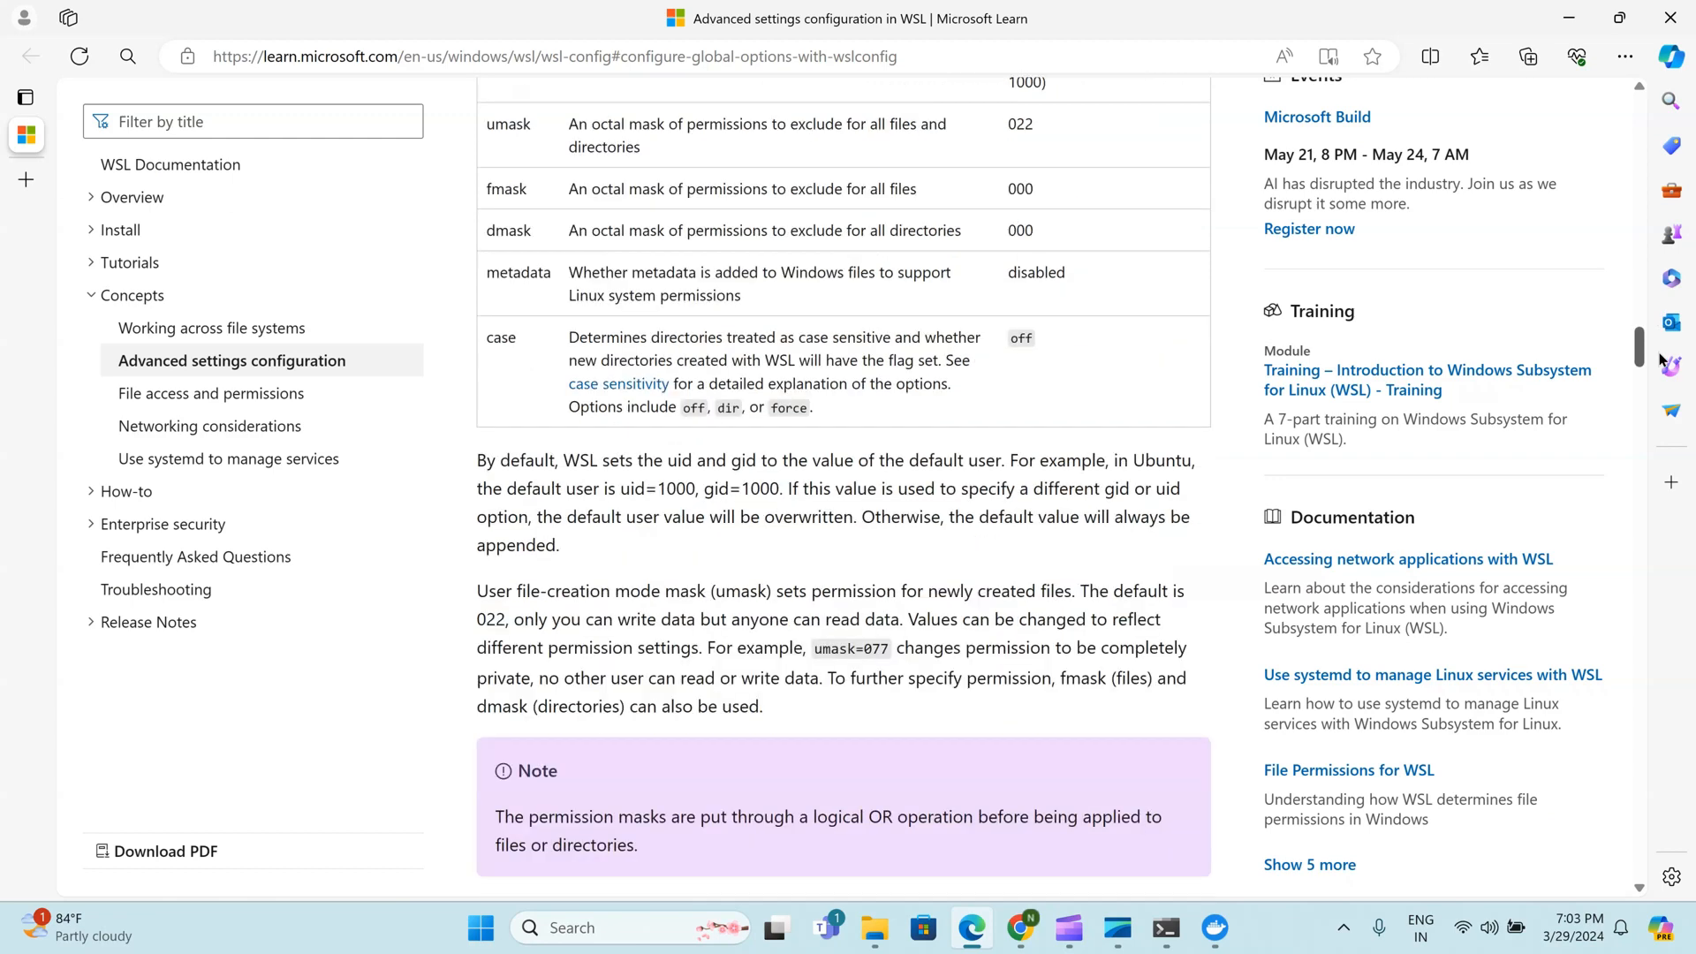
left_click(1164, 941)
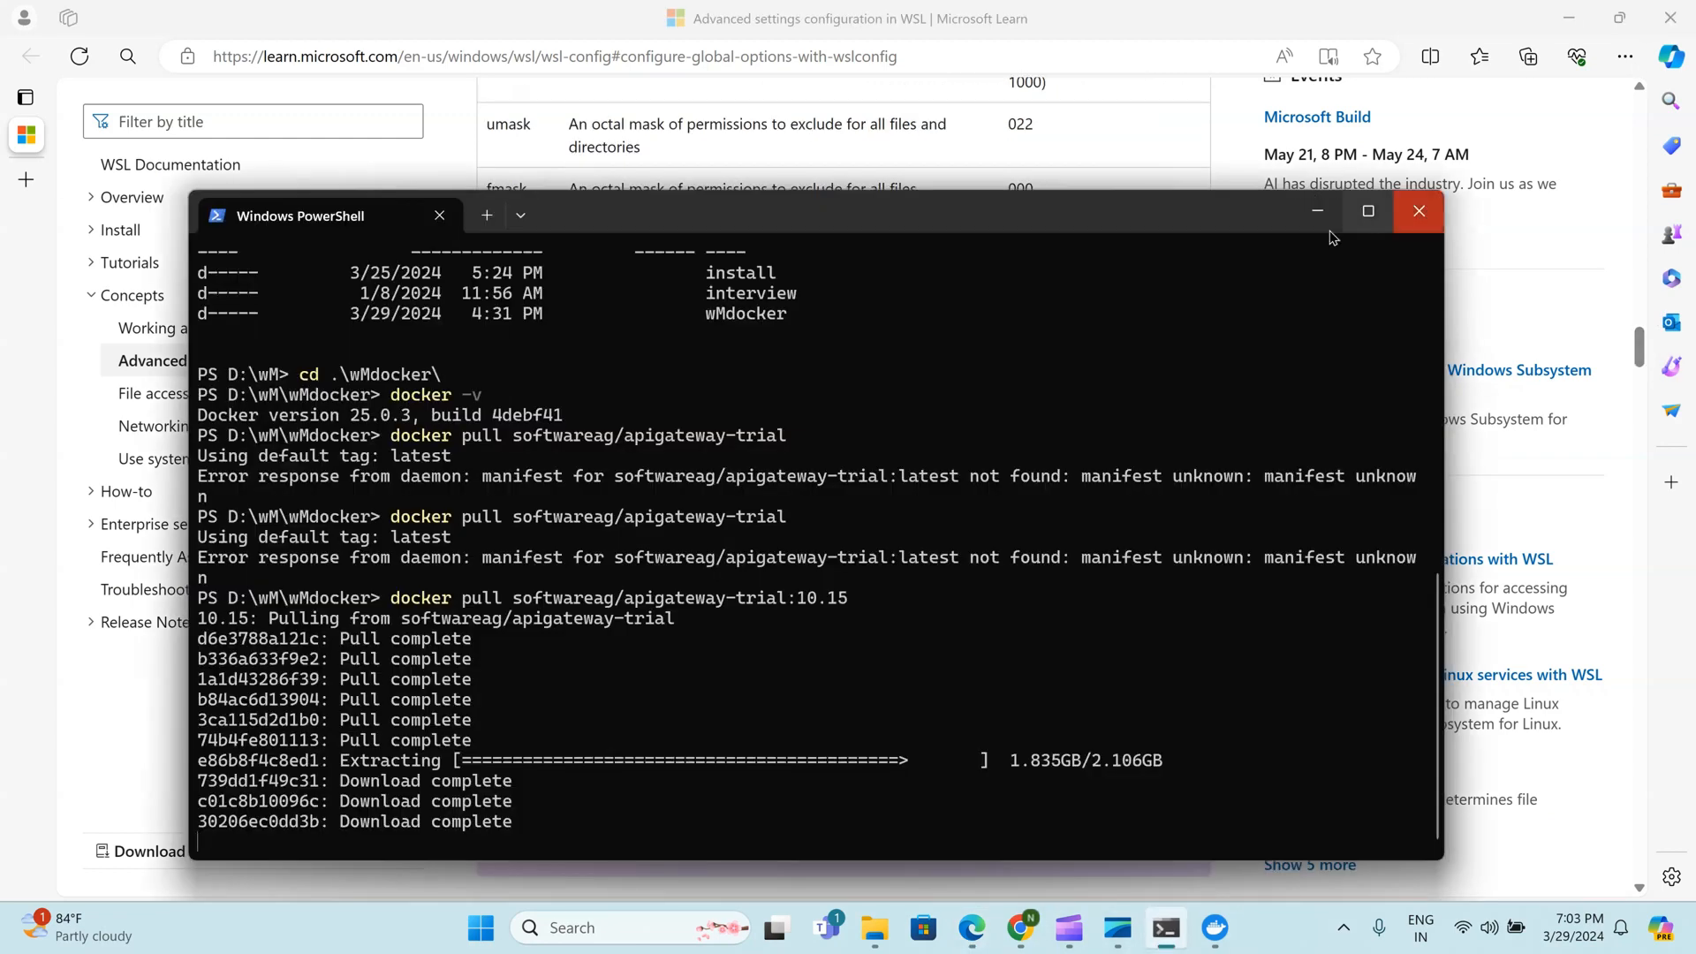
left_click(1313, 212)
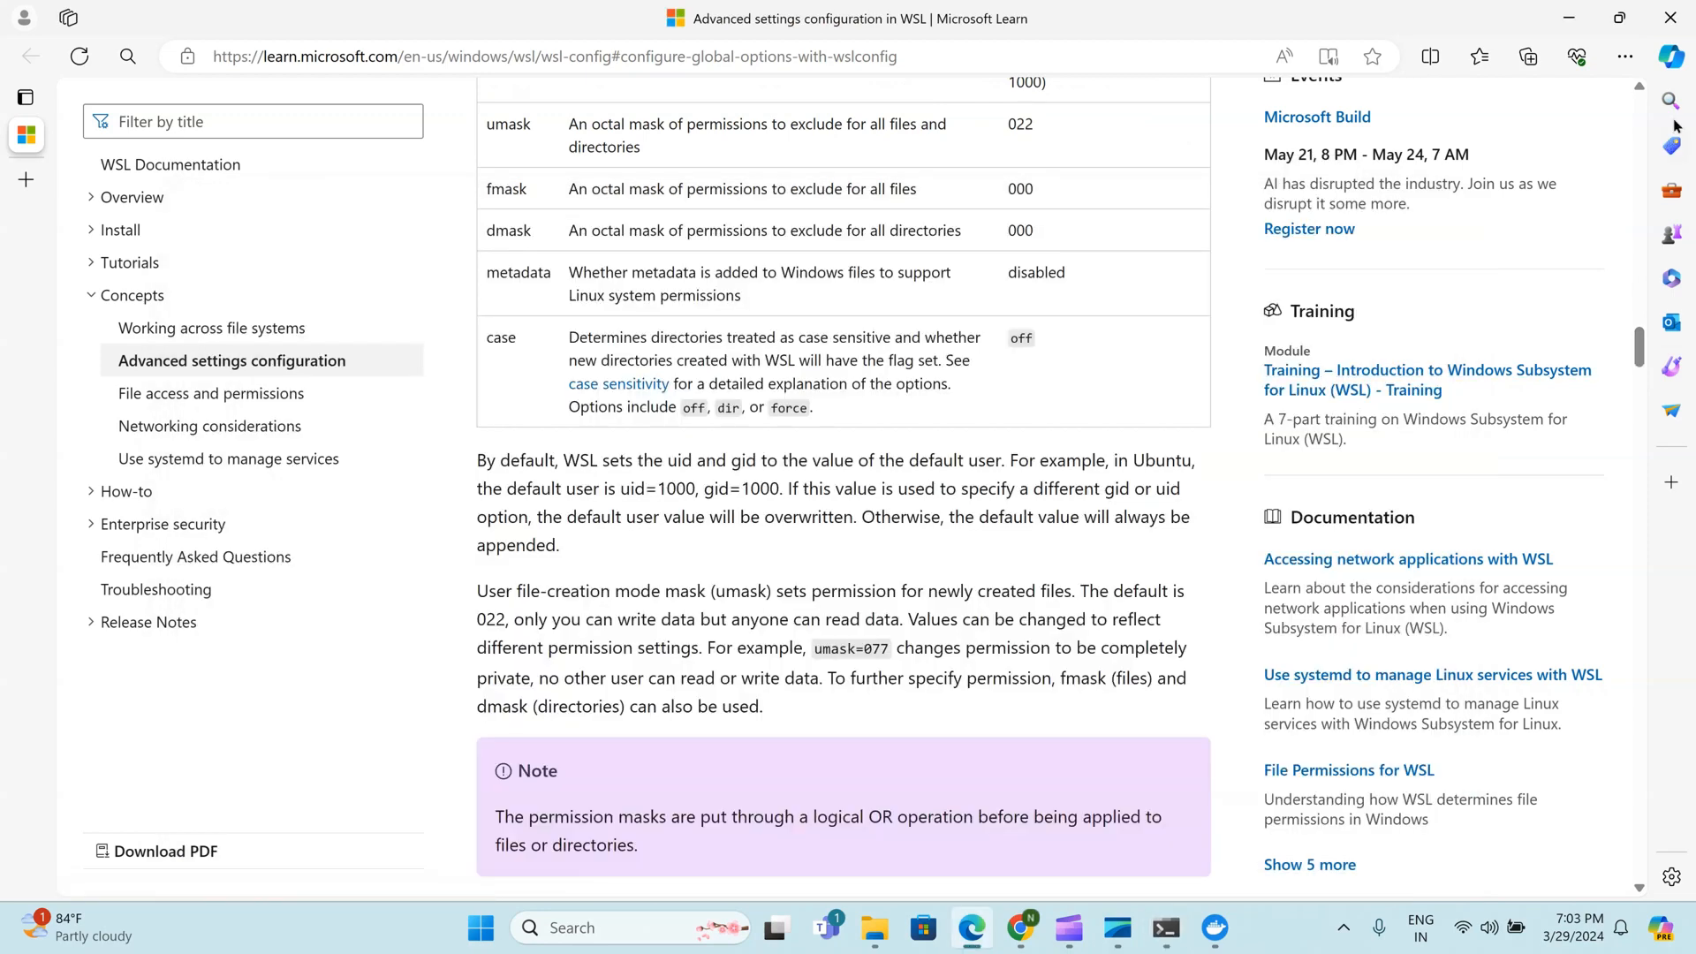
Open Copilot in Edge and send it the message "r u online"
left_click(1672, 57)
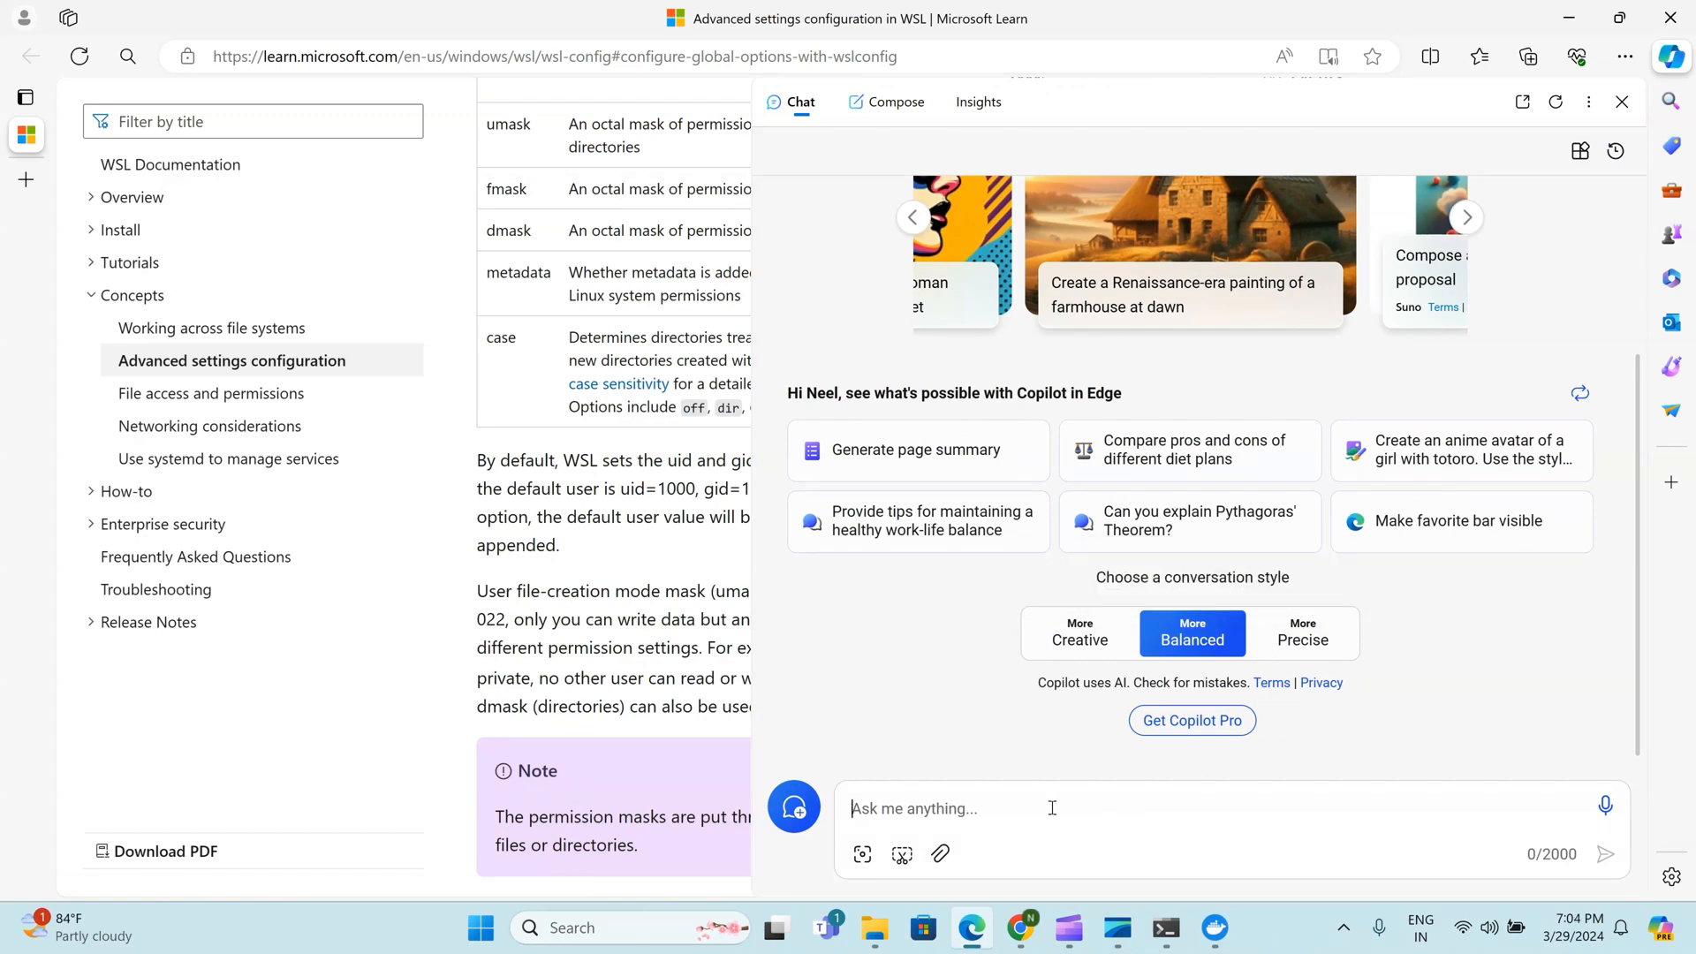
left_click(1014, 814)
type("u ")
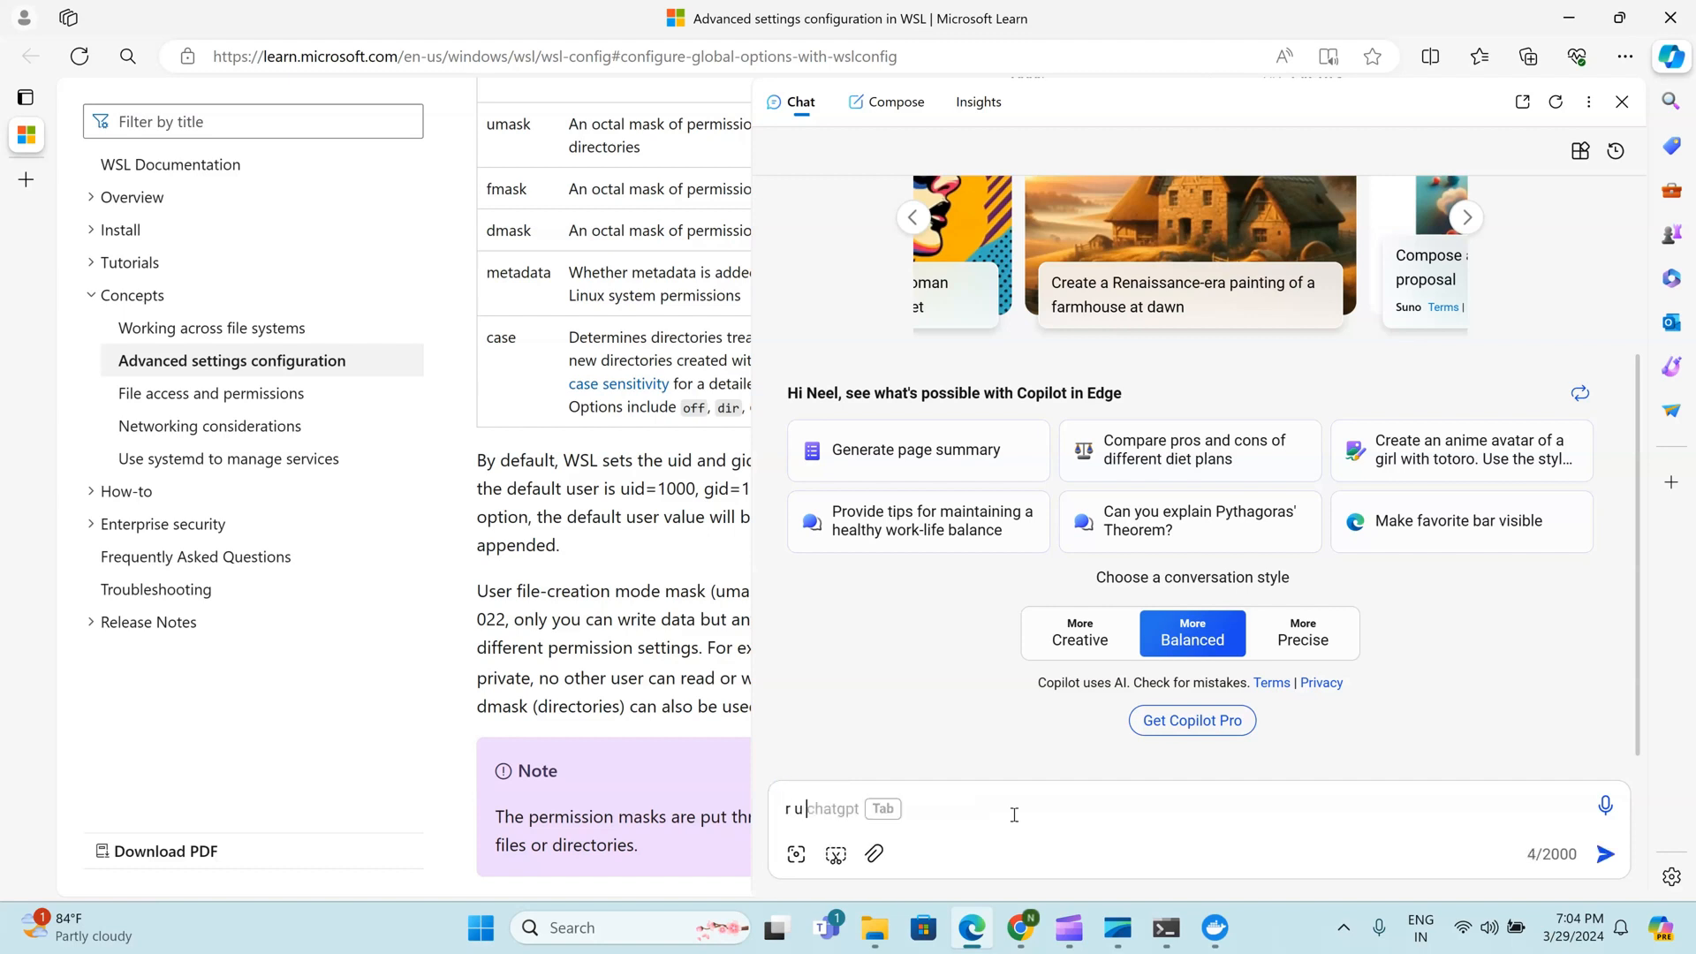
type("online")
key("Return")
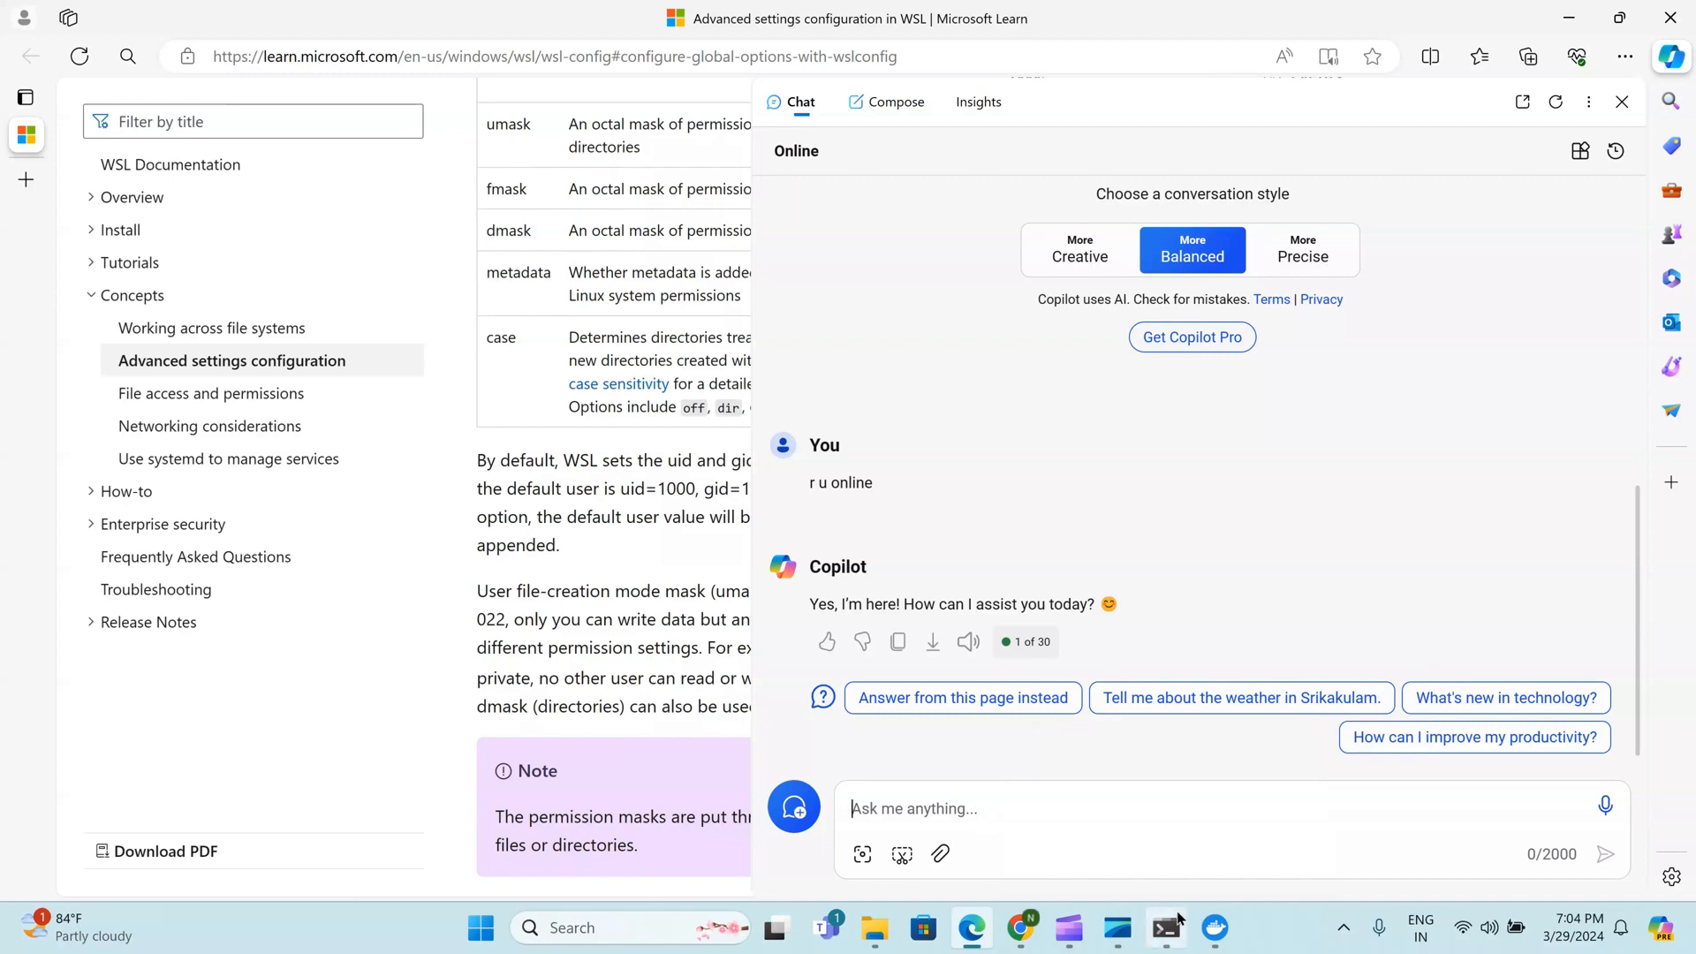
Switch to PowerShell to check the image pull, and minimize the Clipchamp window behind it
left_click(1171, 947)
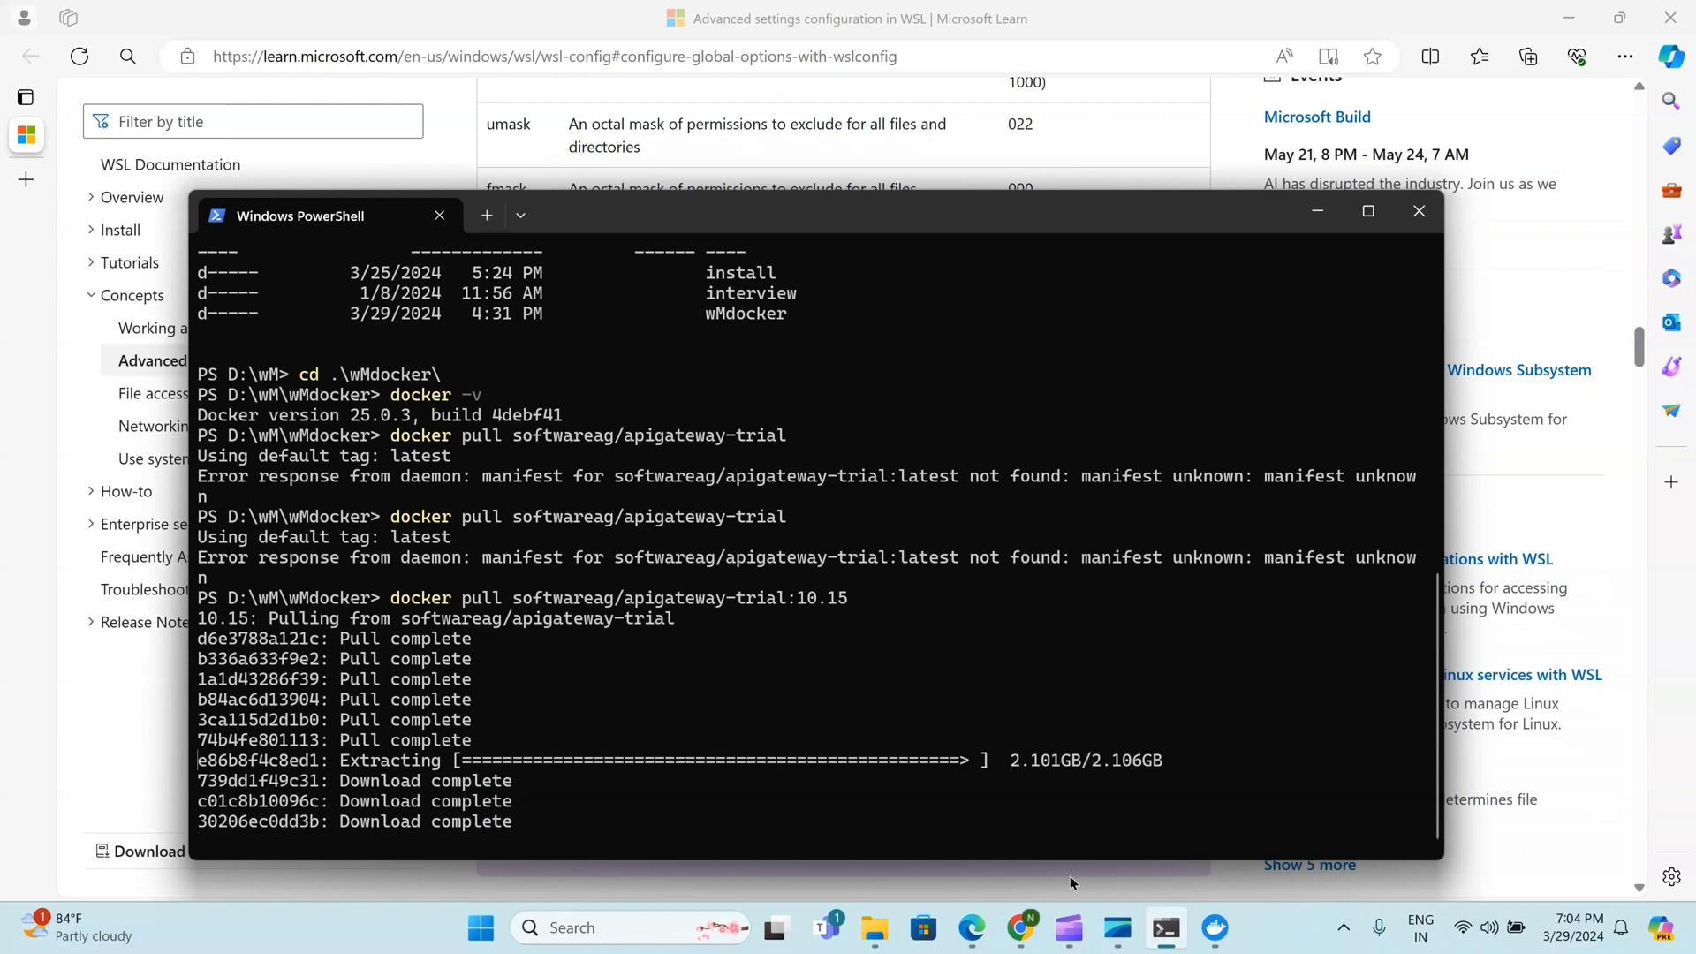
left_click(1069, 927)
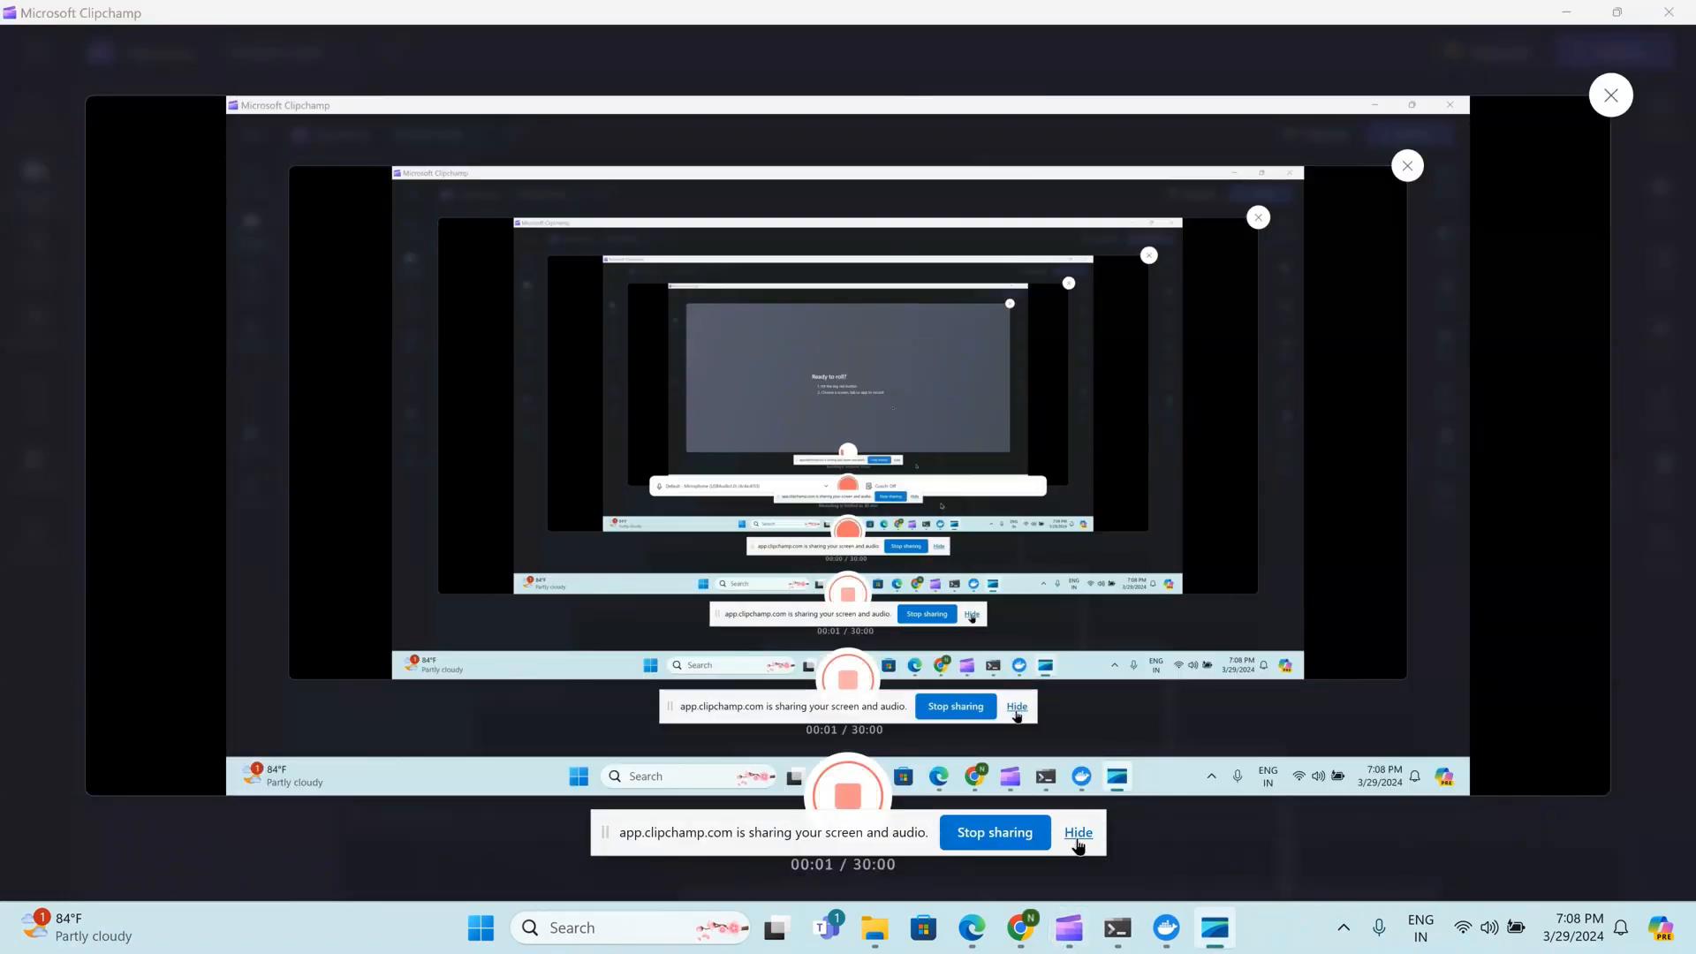
left_click(1077, 836)
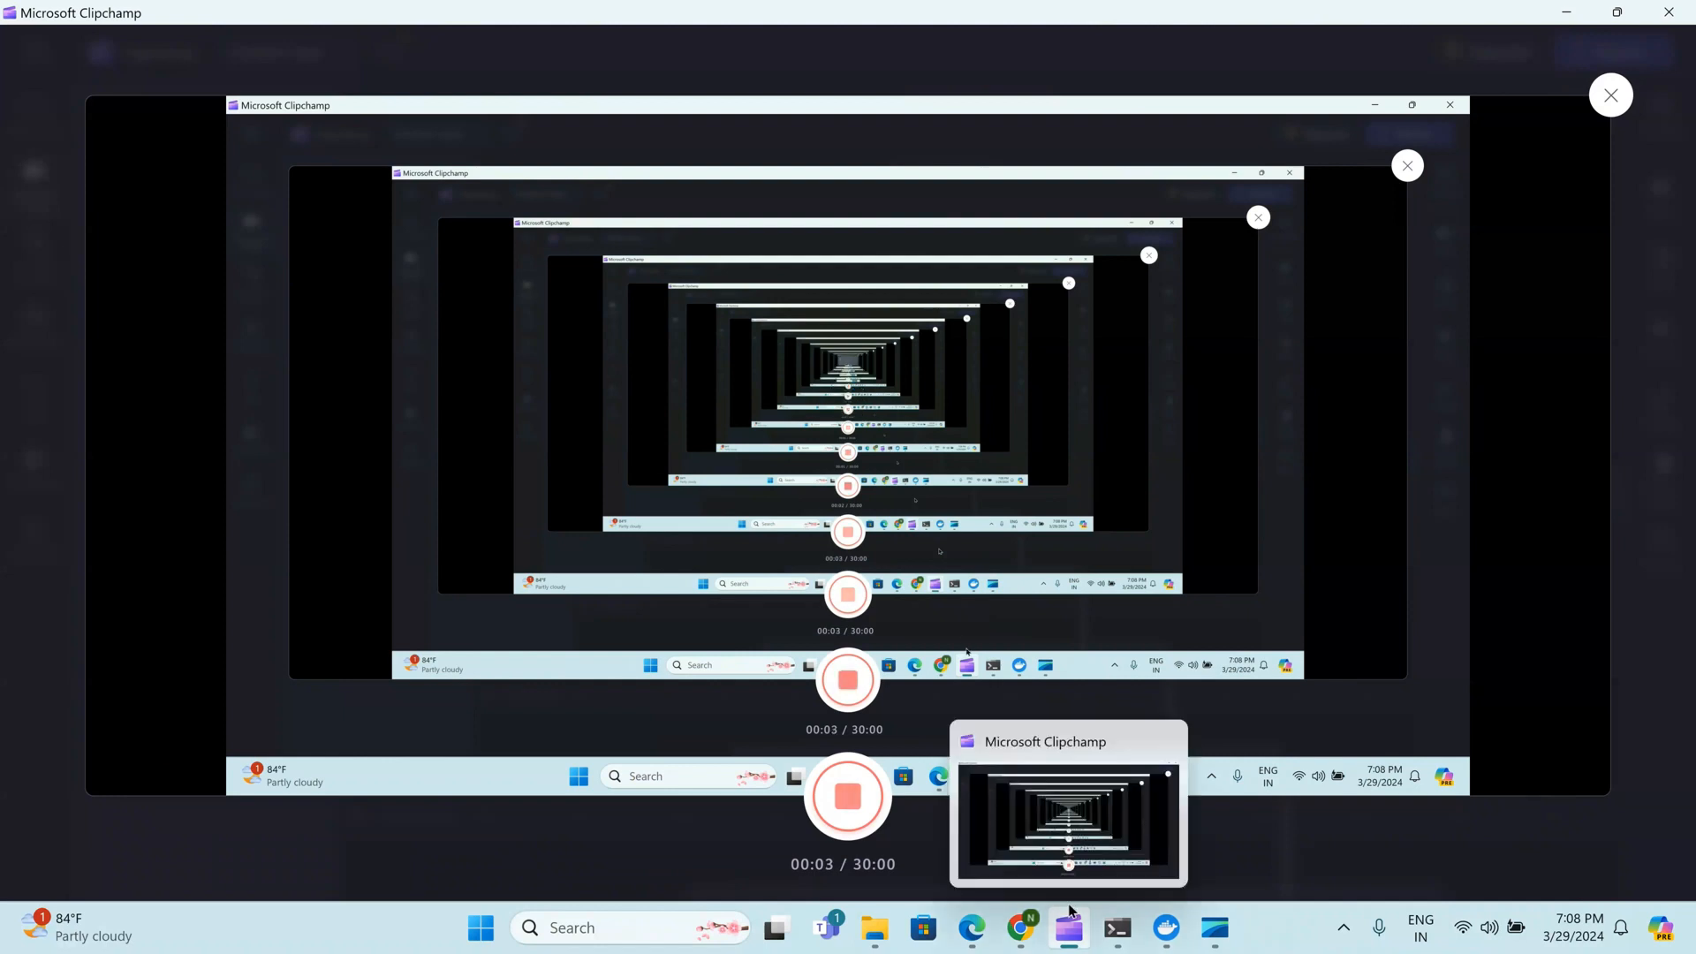
left_click(1118, 936)
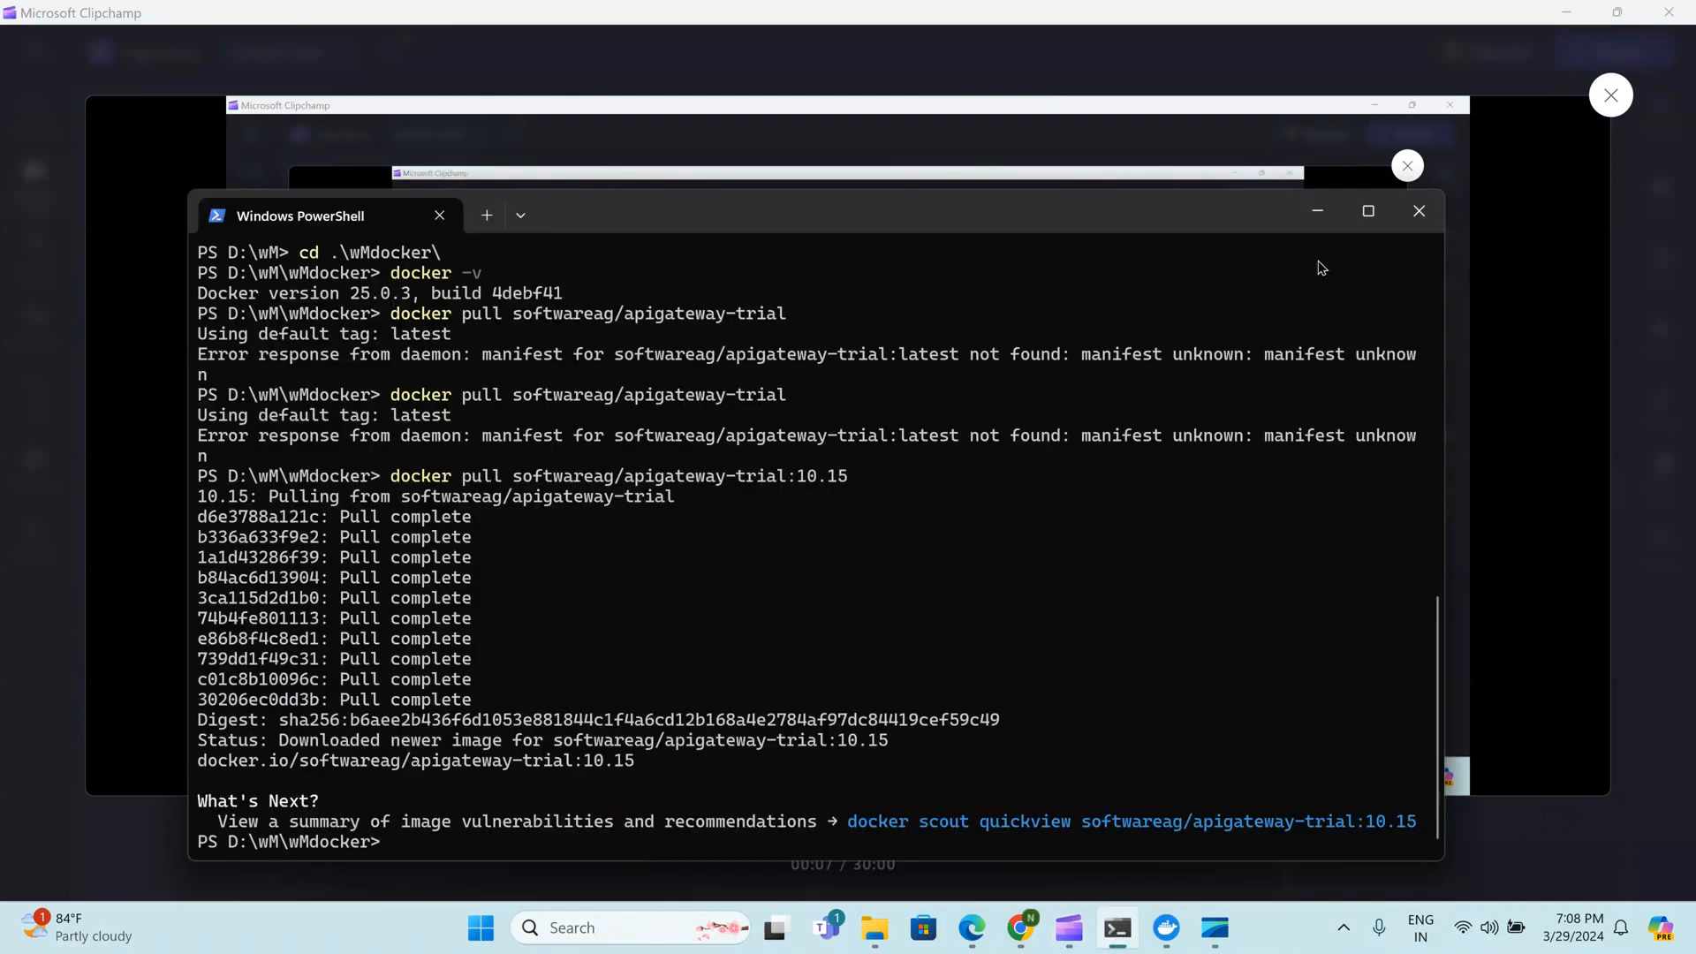
left_click(1578, 18)
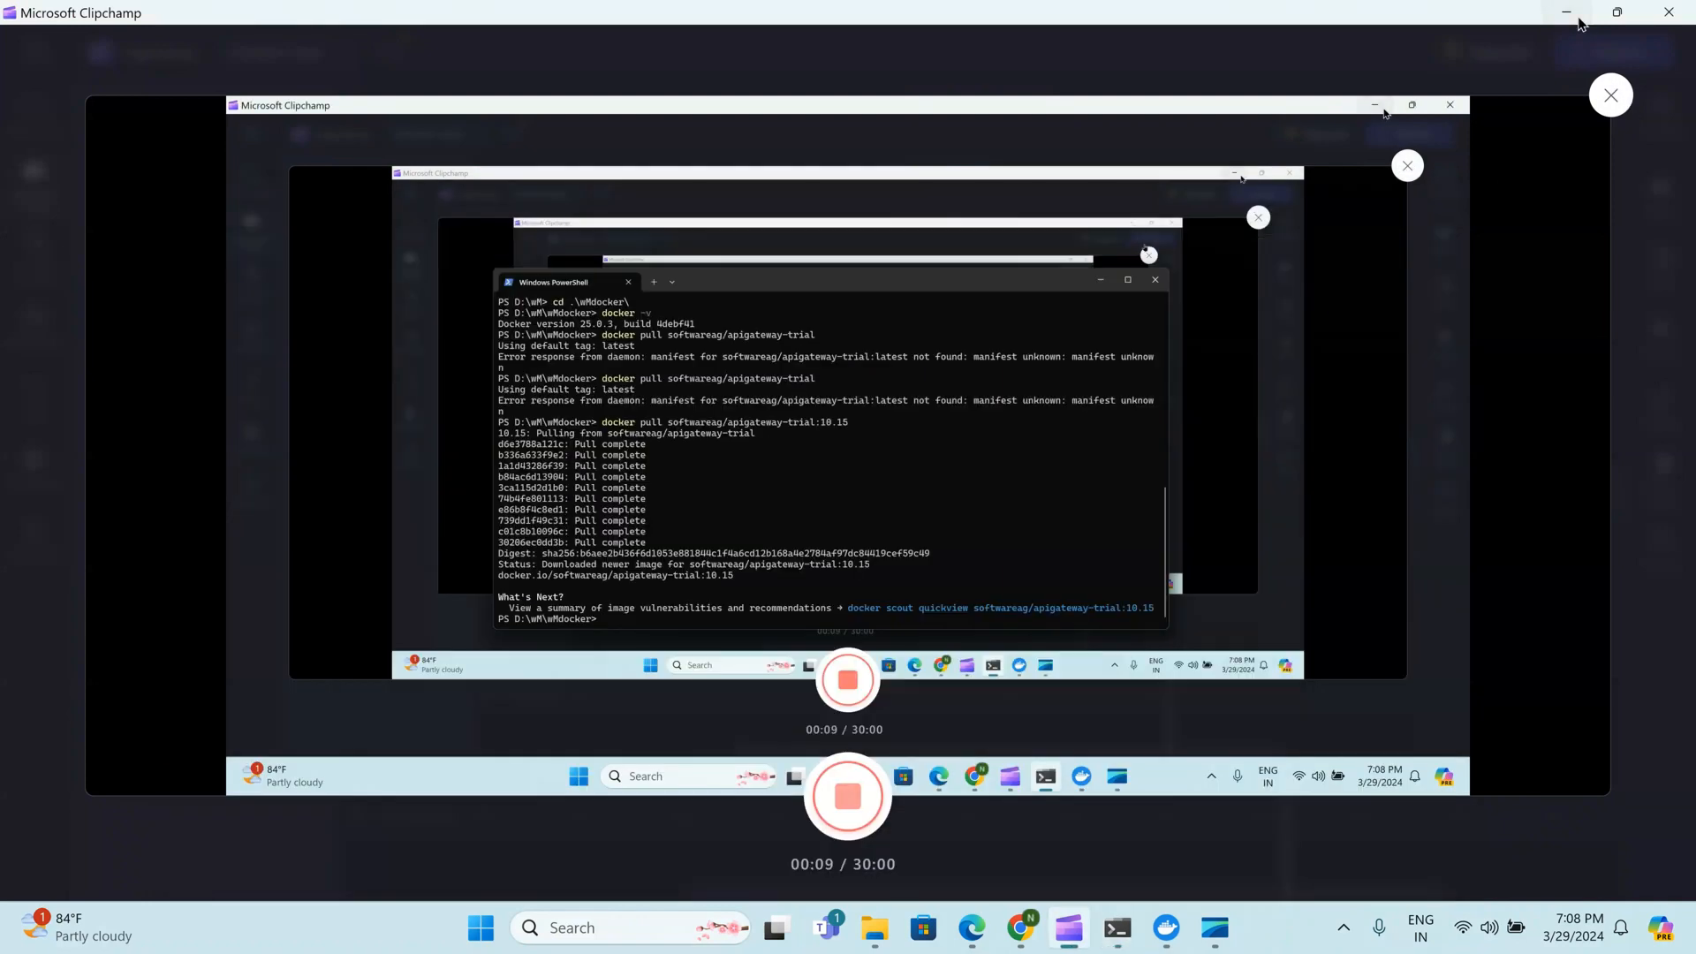
left_click(1576, 16)
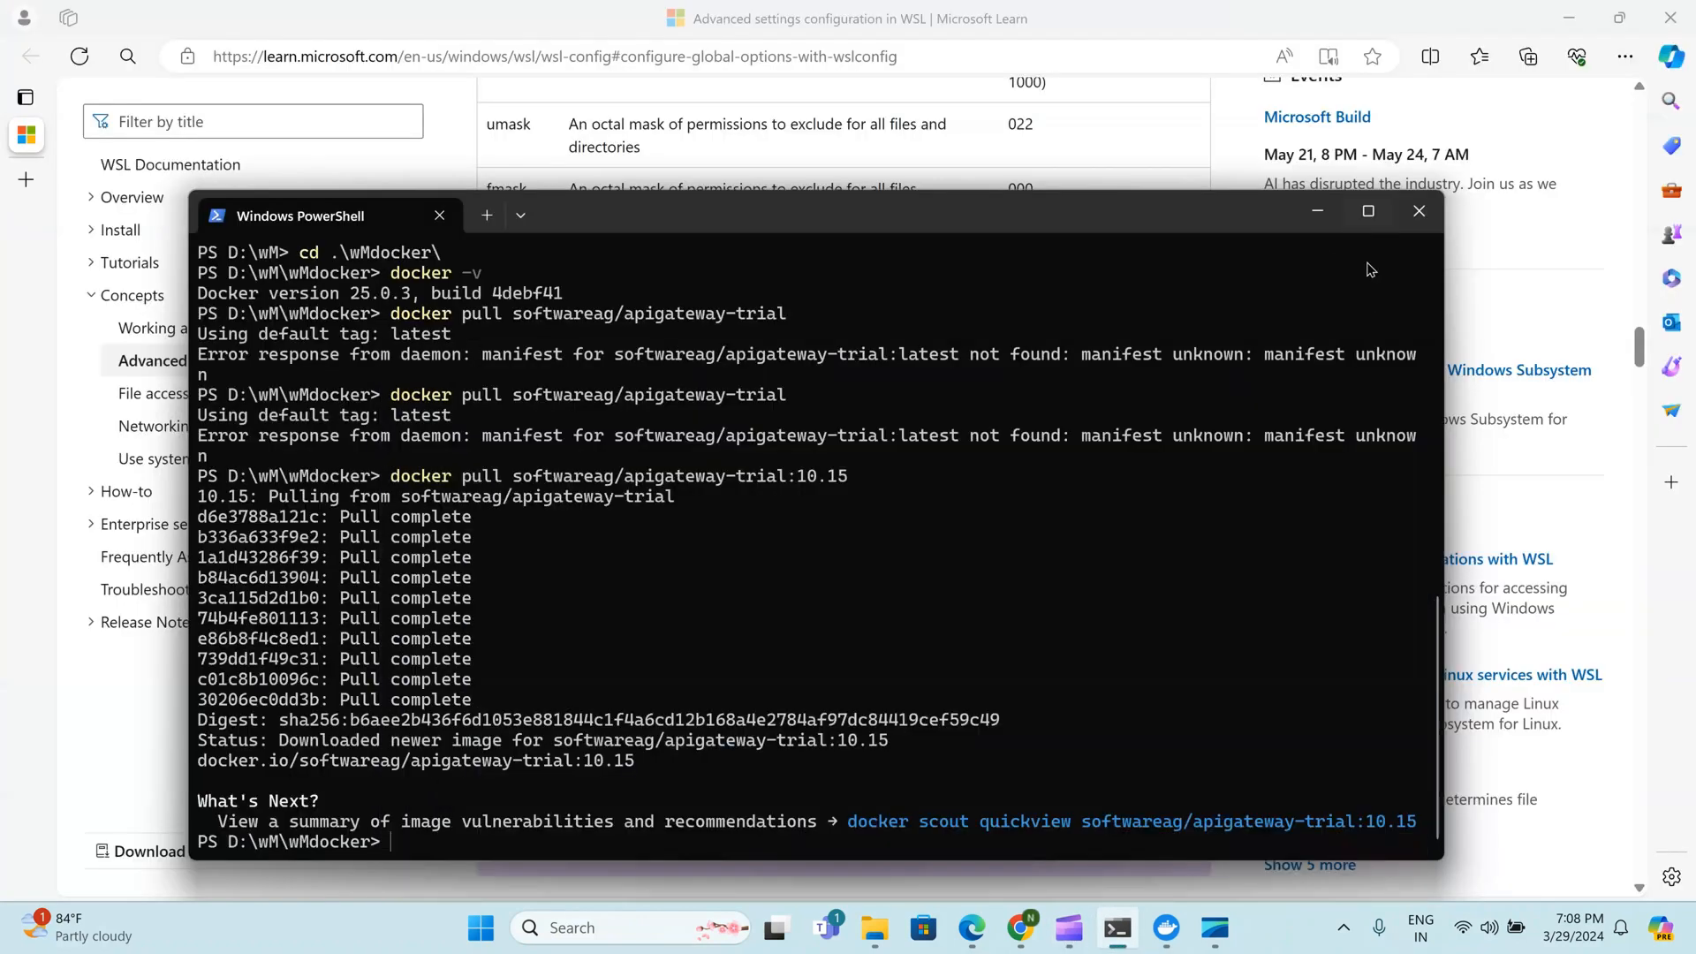
Maximize PowerShell and run the suggested command docker scout quickview softwareag/apigateway-trial:10.15
left_click(1367, 212)
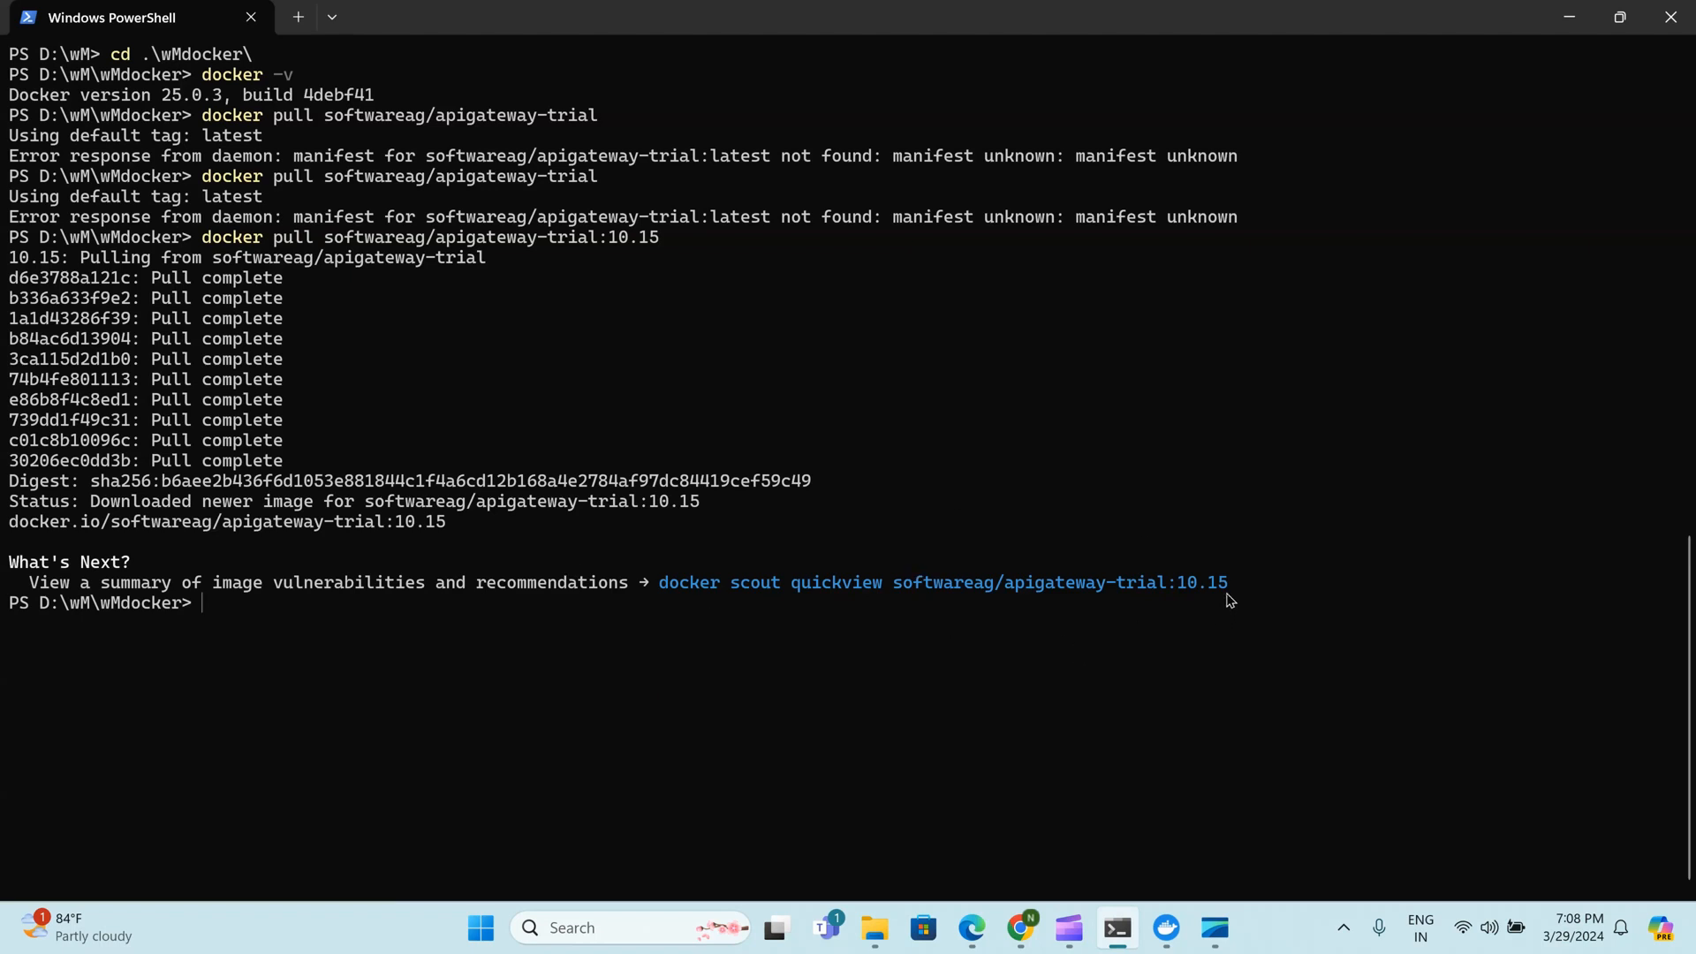
left_click_drag(1233, 593, 664, 595)
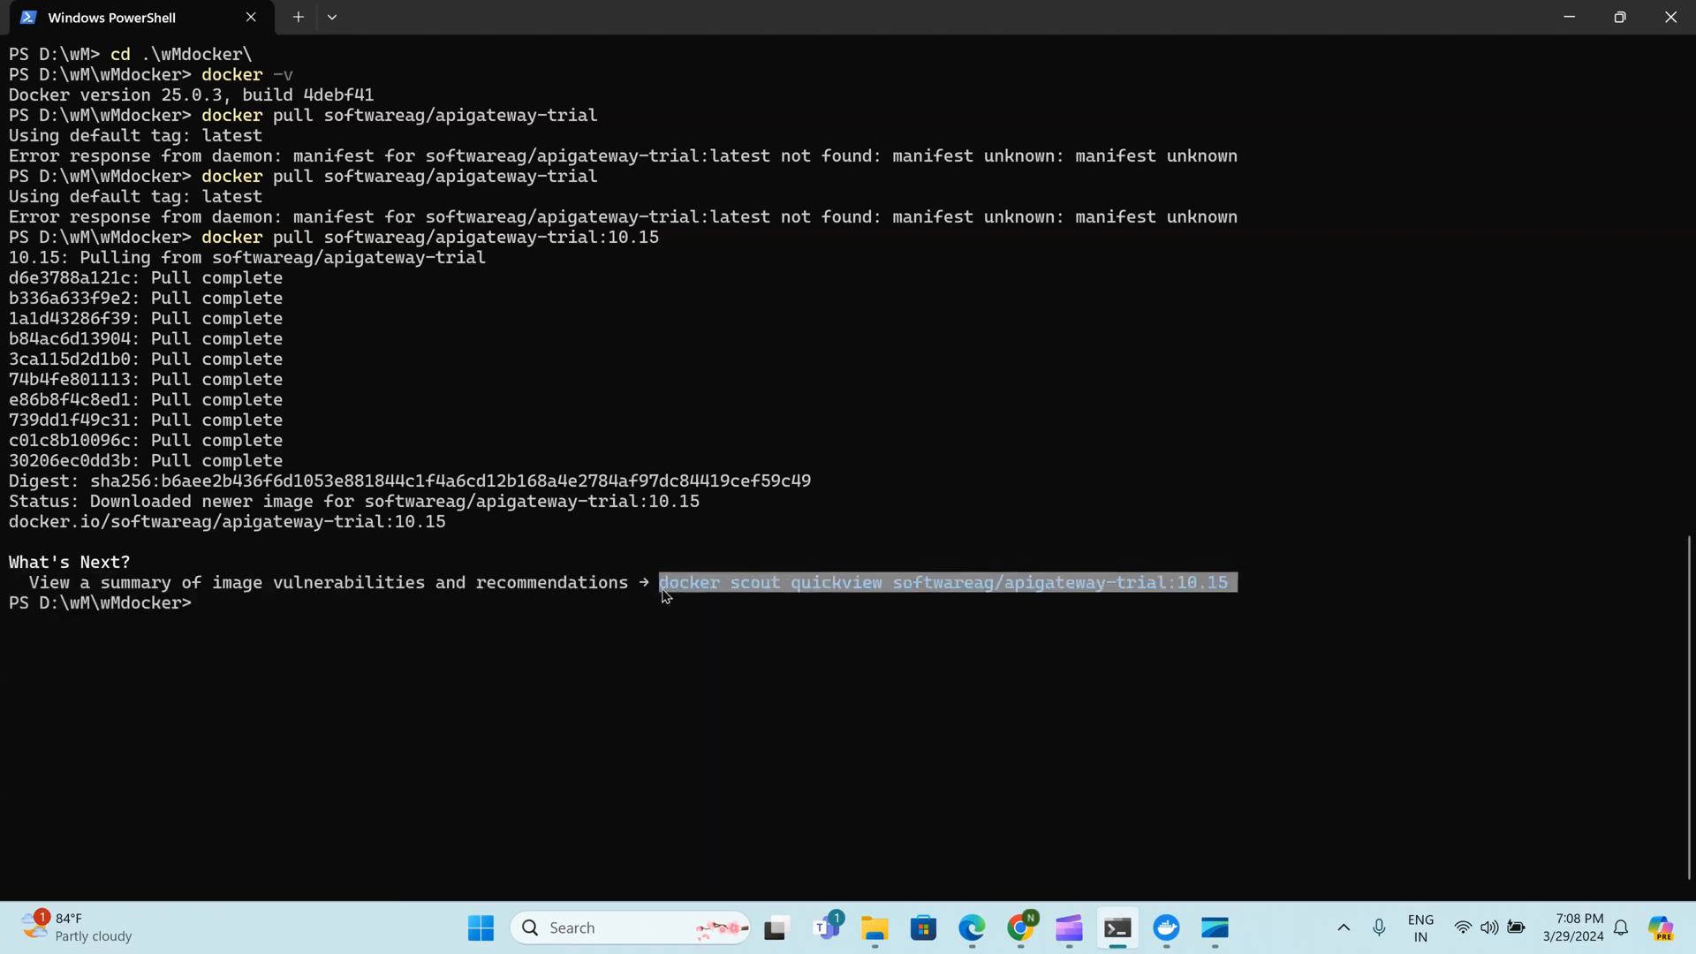
key("ctrl+c")
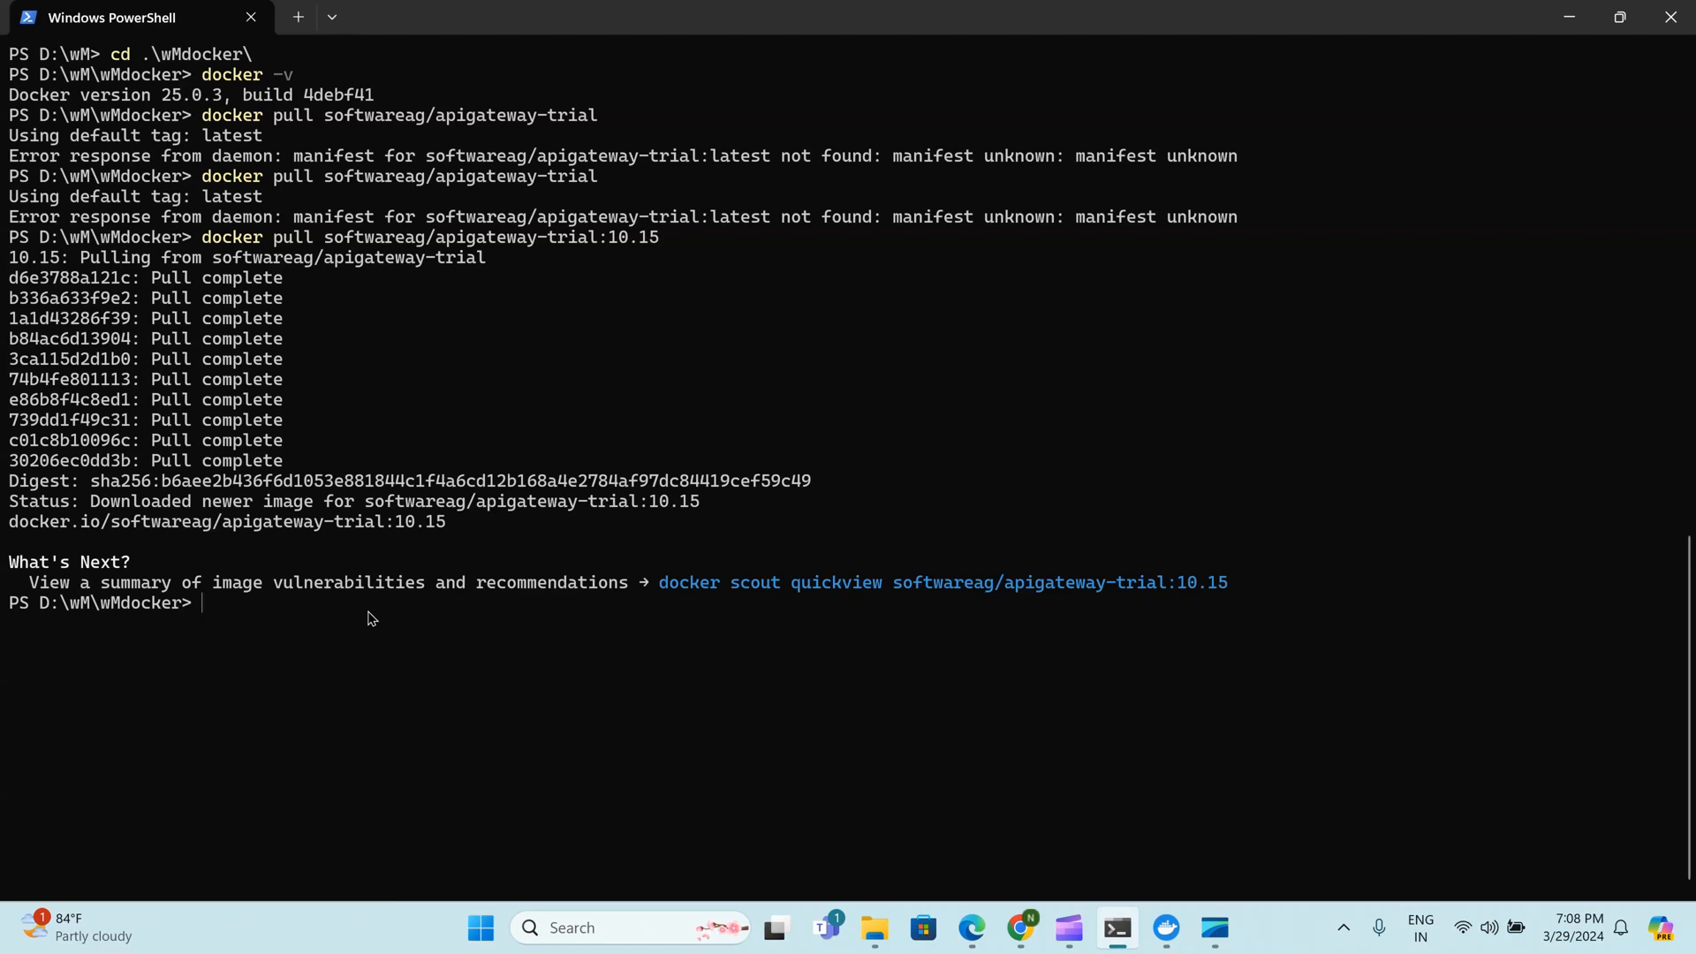
key("ctrl+v")
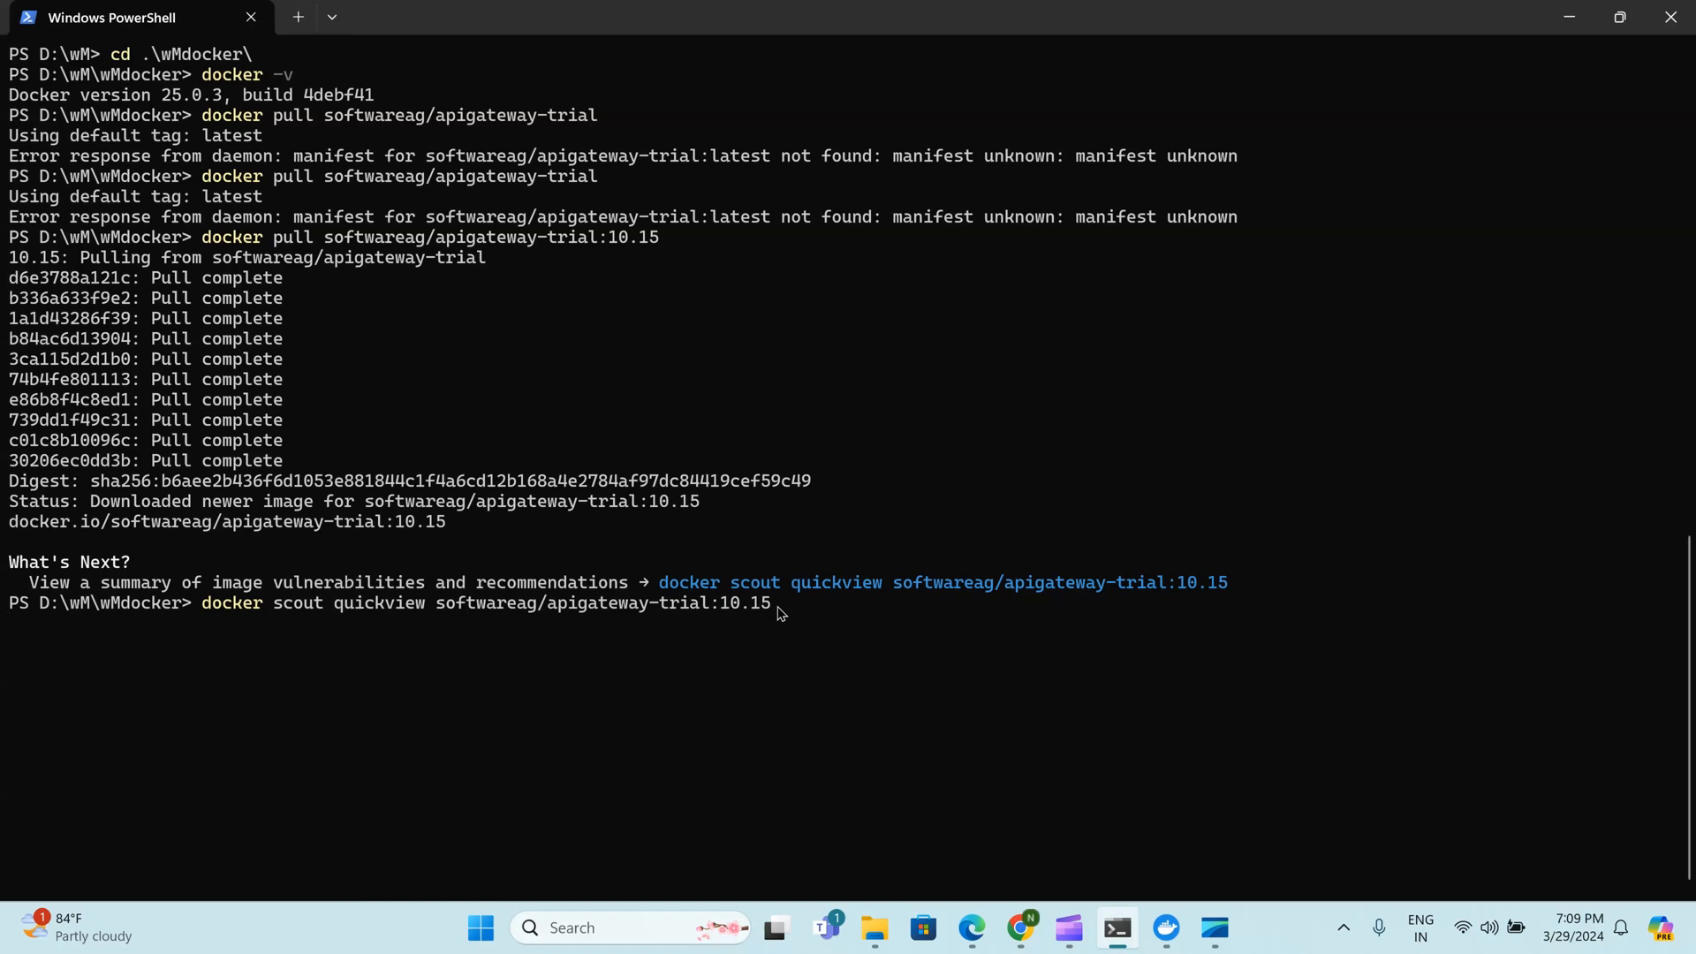
key("Return")
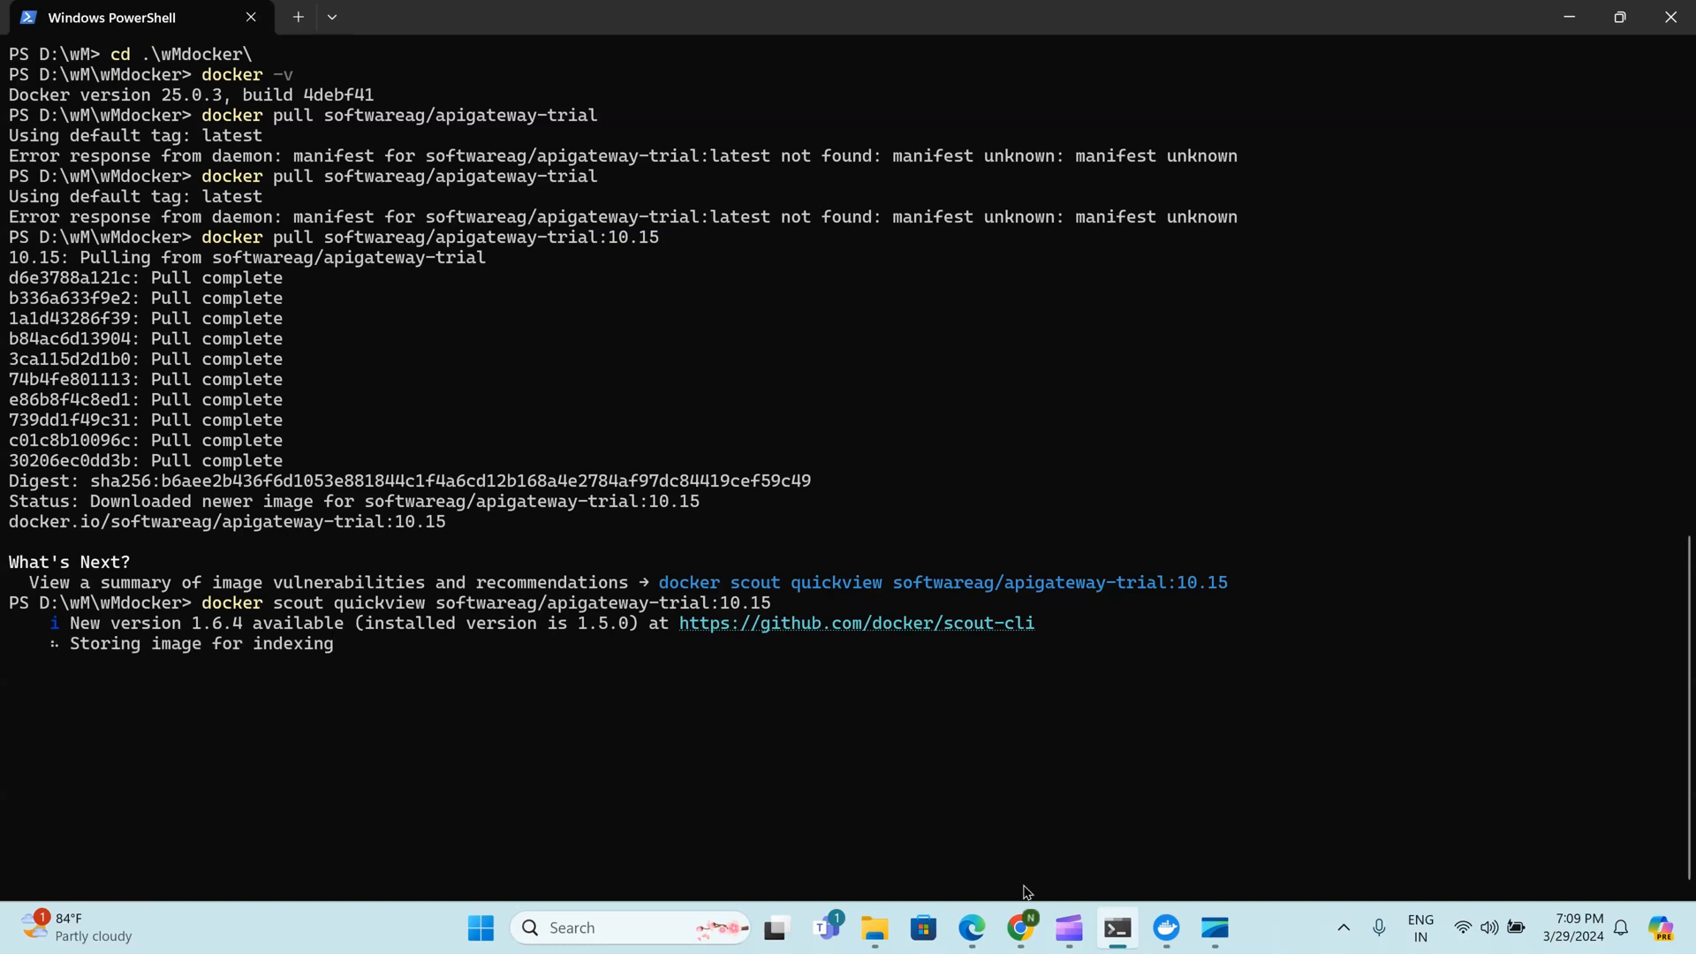
View the softwareag/apigateway-trial page on Docker Hub in Chrome, and return to PowerShell to check the scout command
left_click(1022, 930)
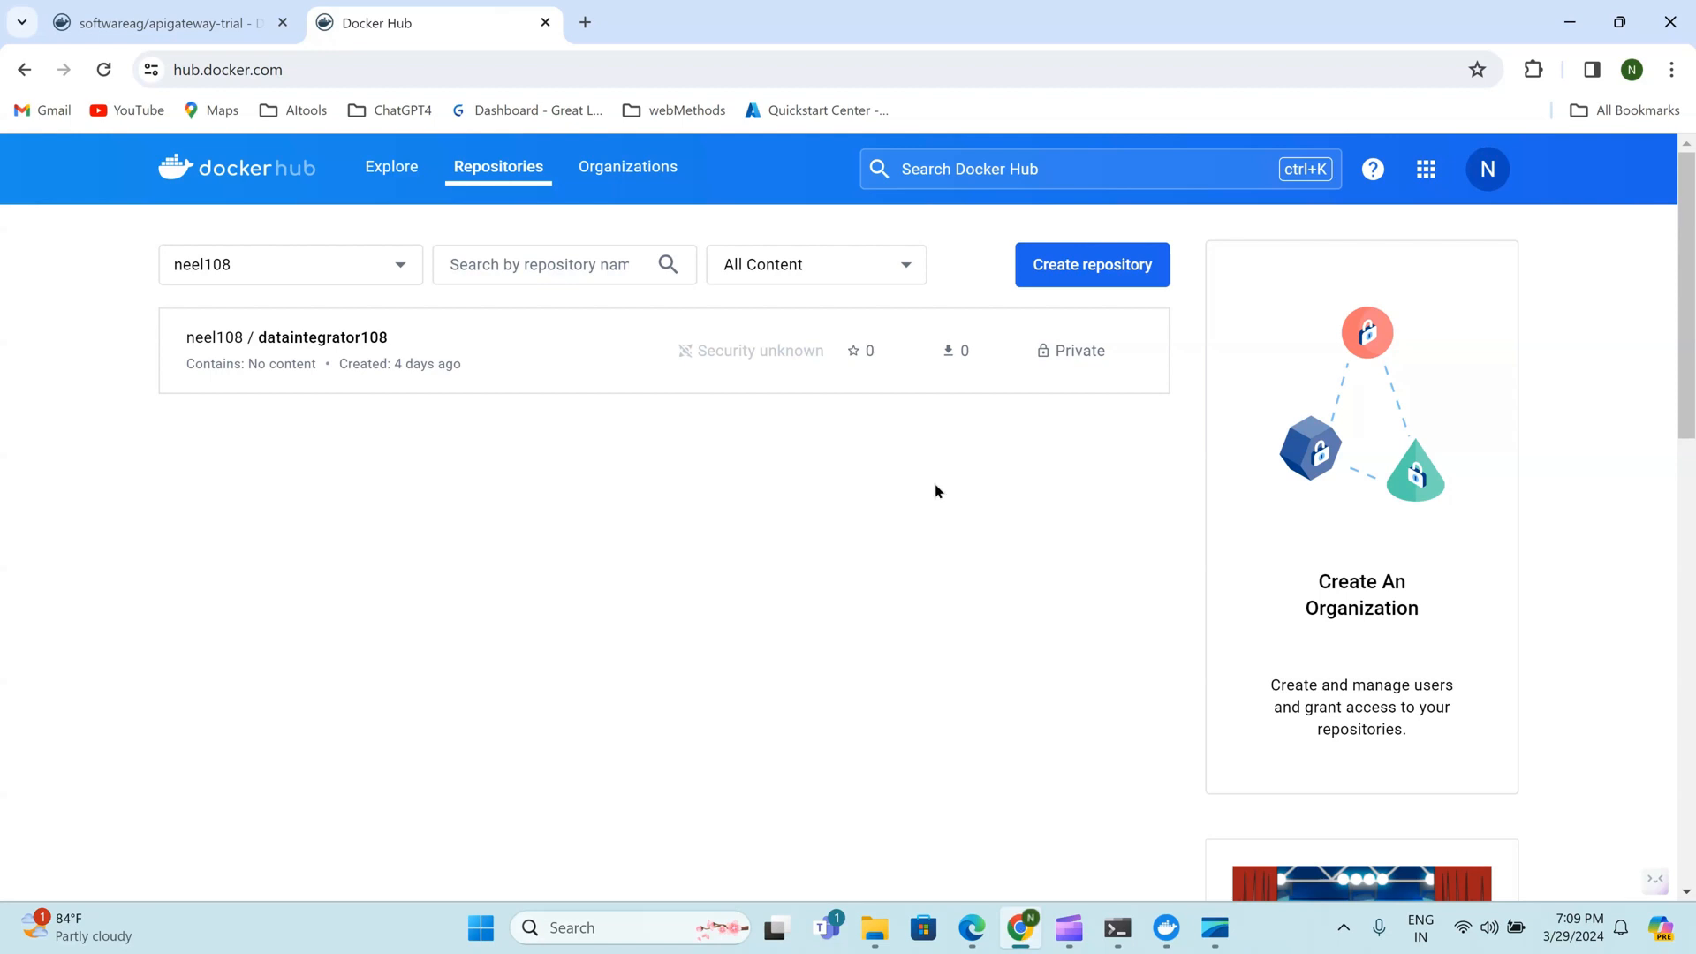
left_click(190, 22)
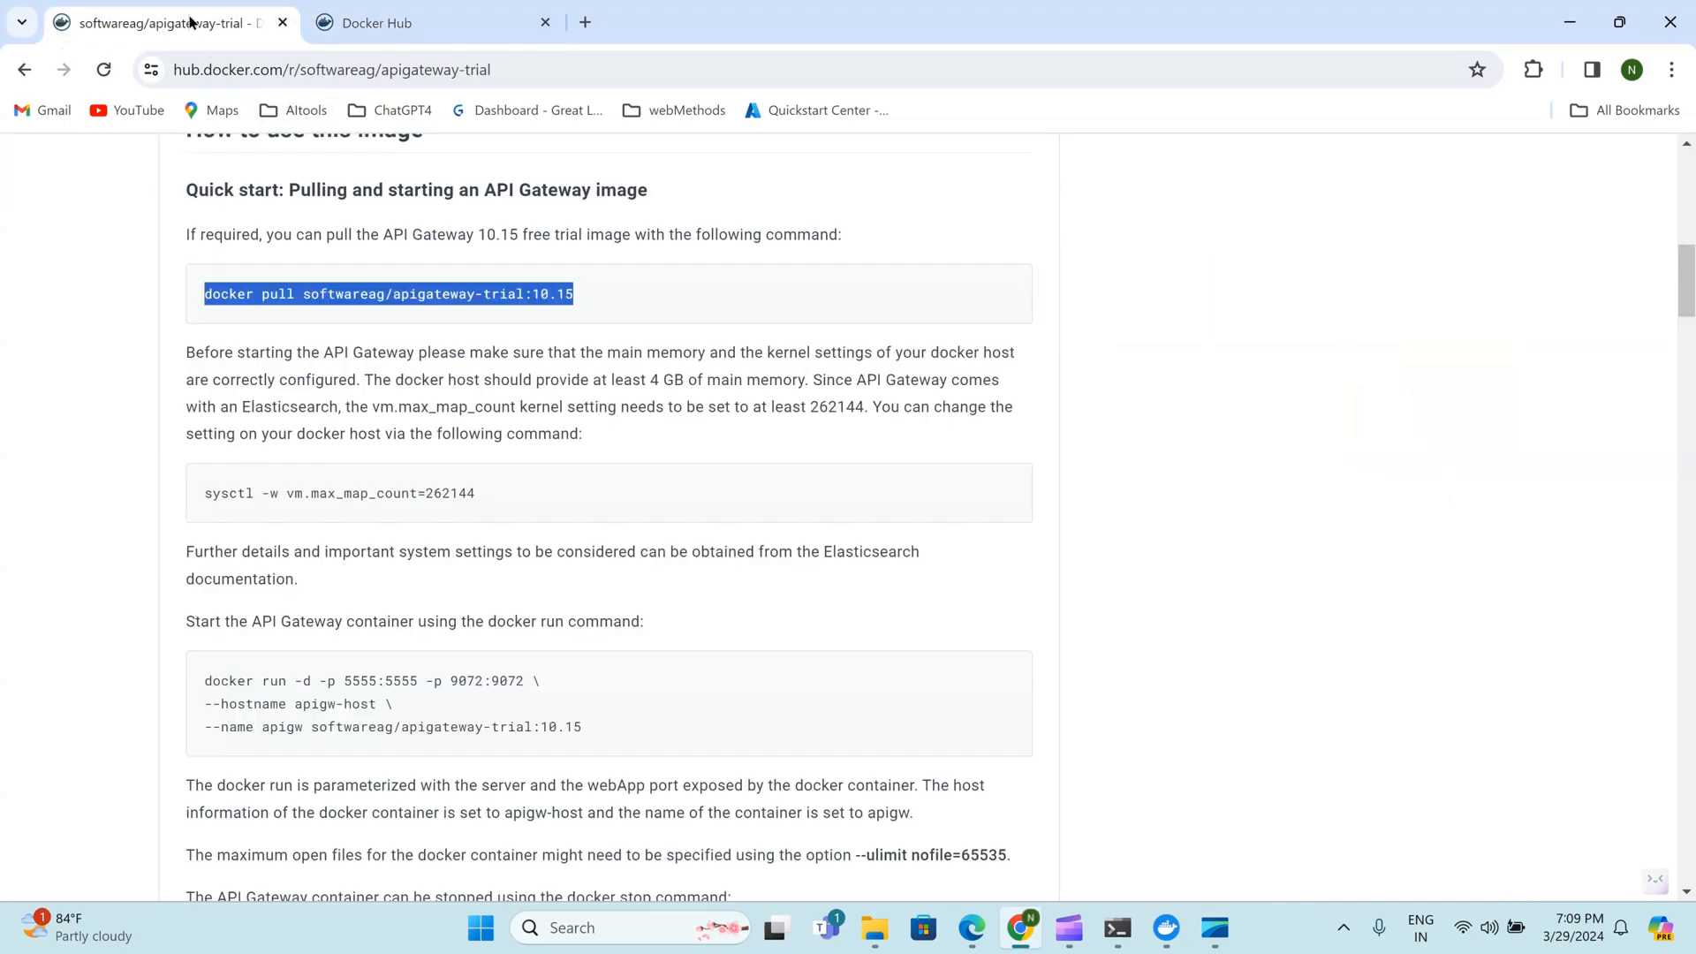
left_click(1453, 433)
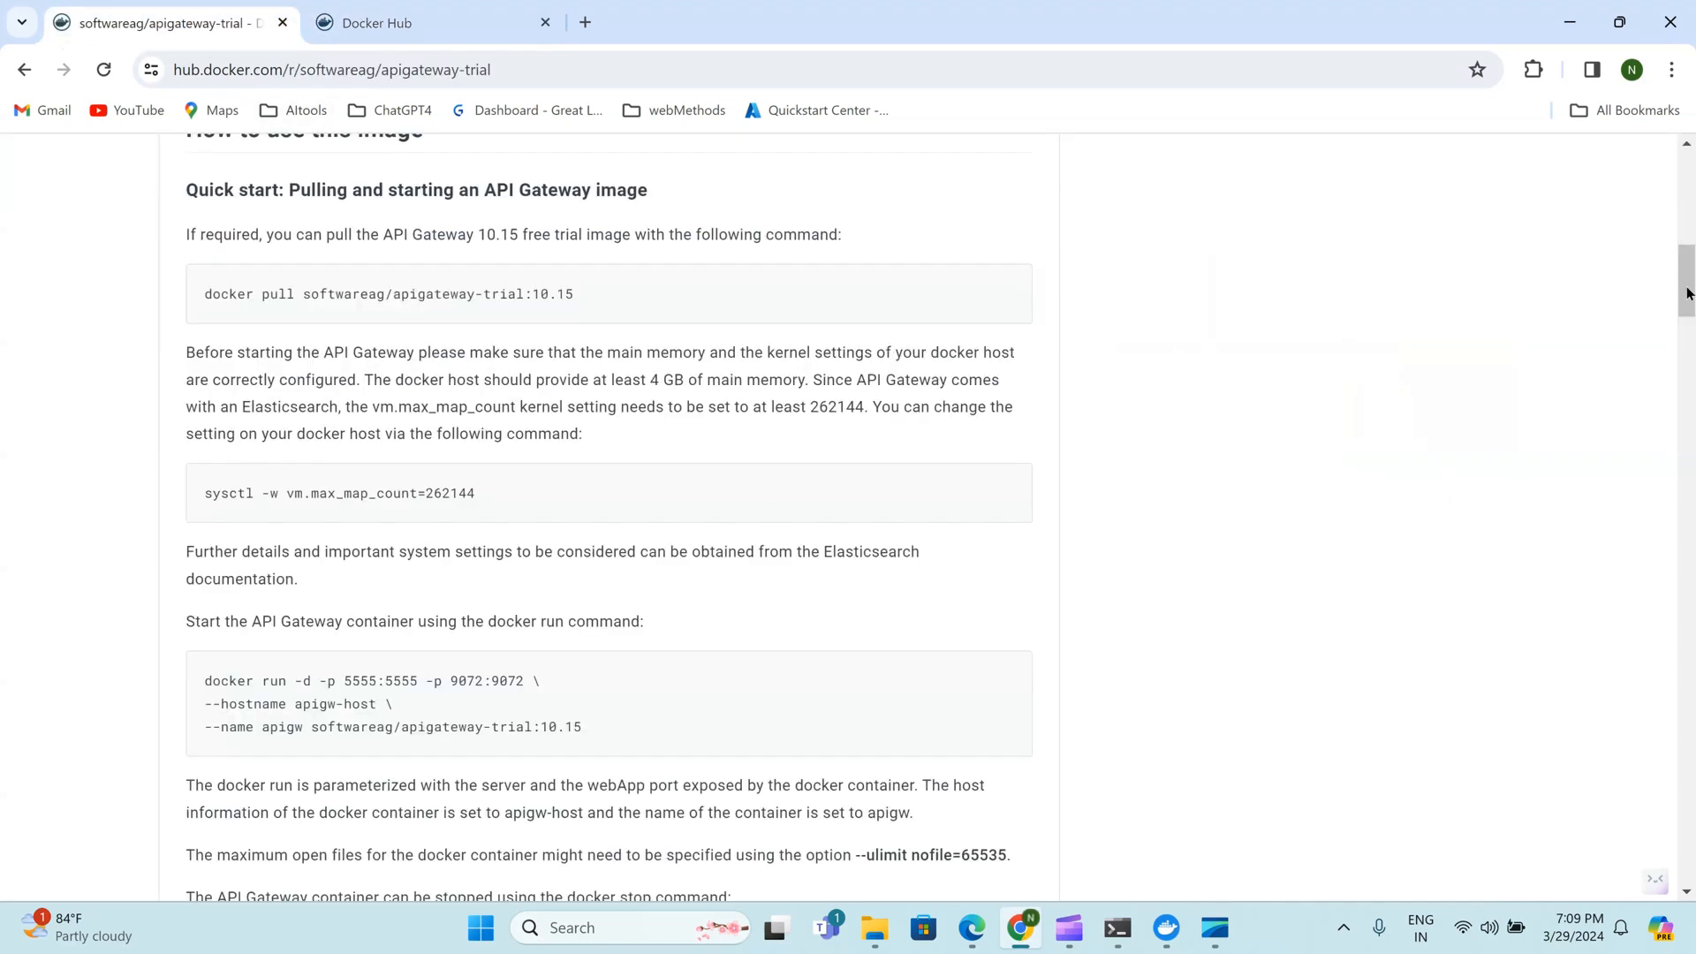
left_click_drag(1687, 293, 1687, 181)
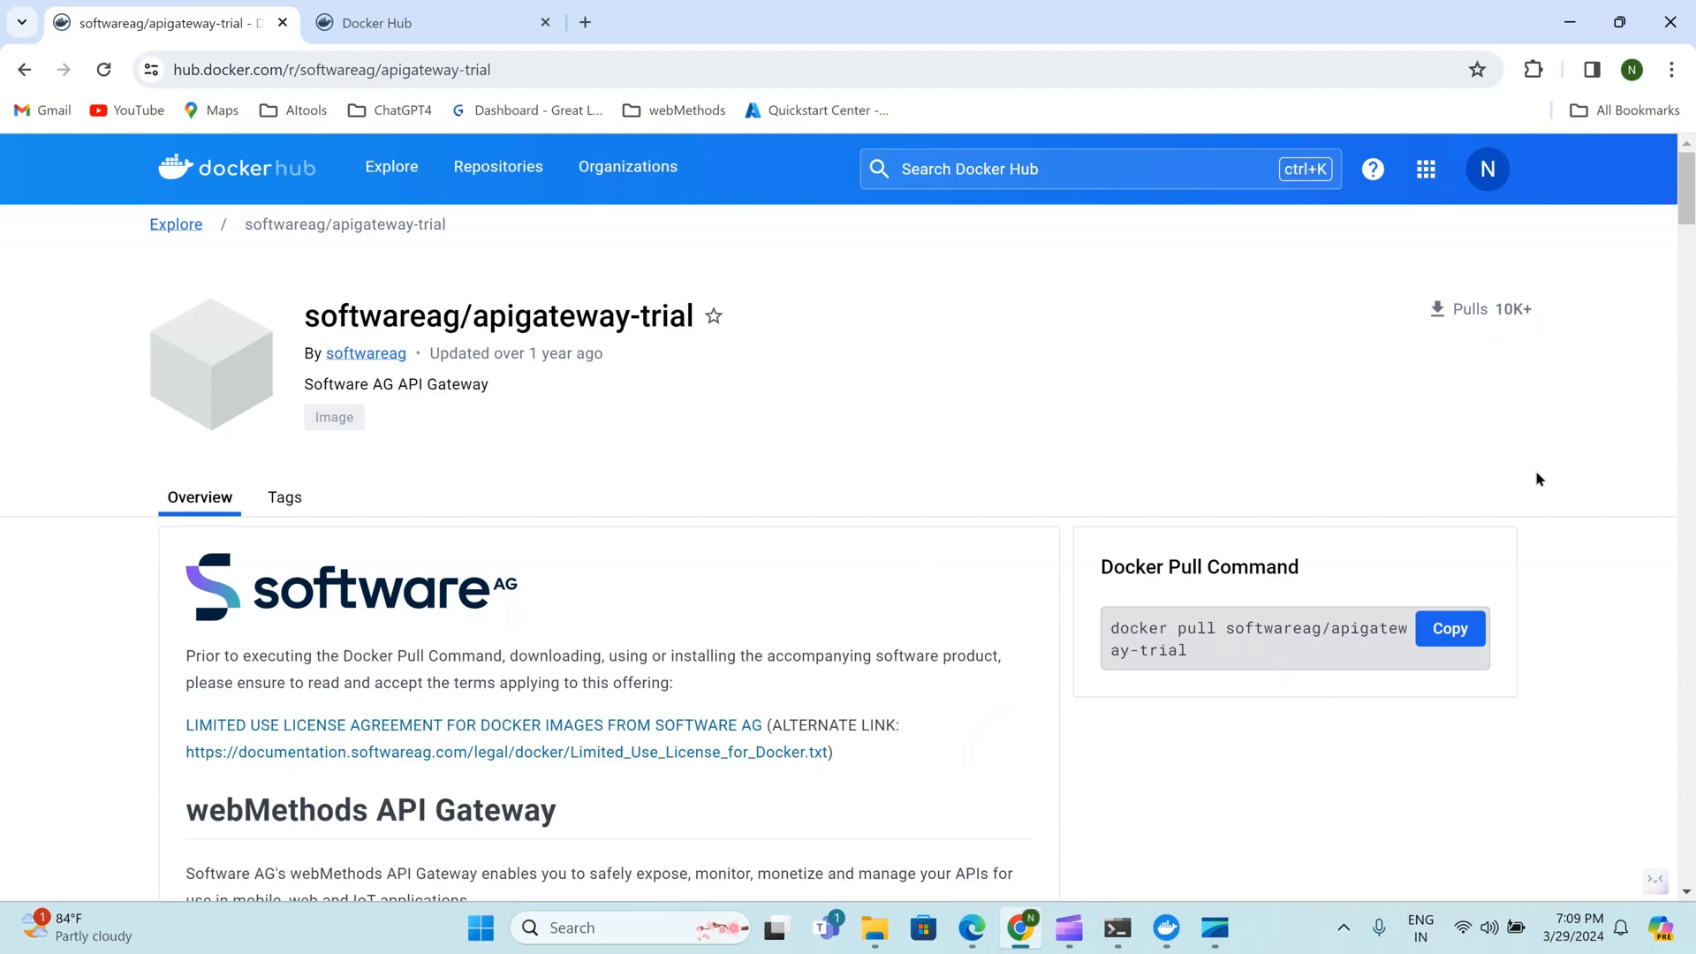
mouse_move(1692, 212)
left_mouse_down()
mouse_move(1691, 286)
mouse_move(1691, 210)
left_mouse_up()
left_click(1117, 927)
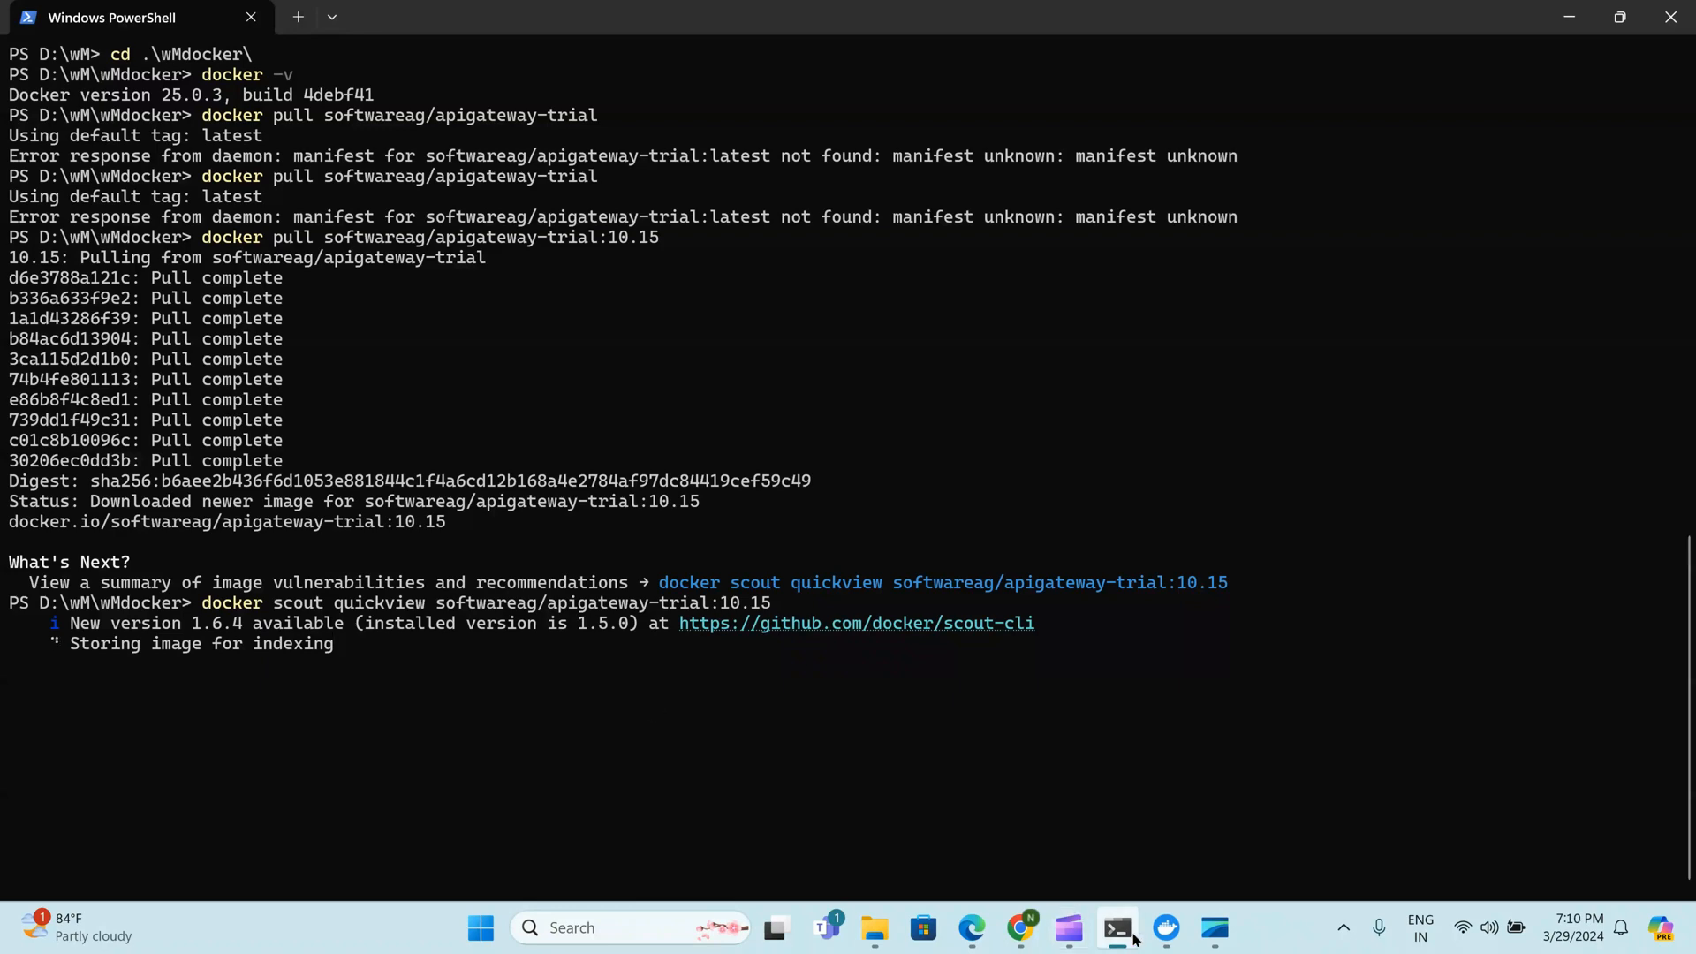
Switch to Edge, ask Copilot "docker scout means" and read through its answer
left_click(972, 928)
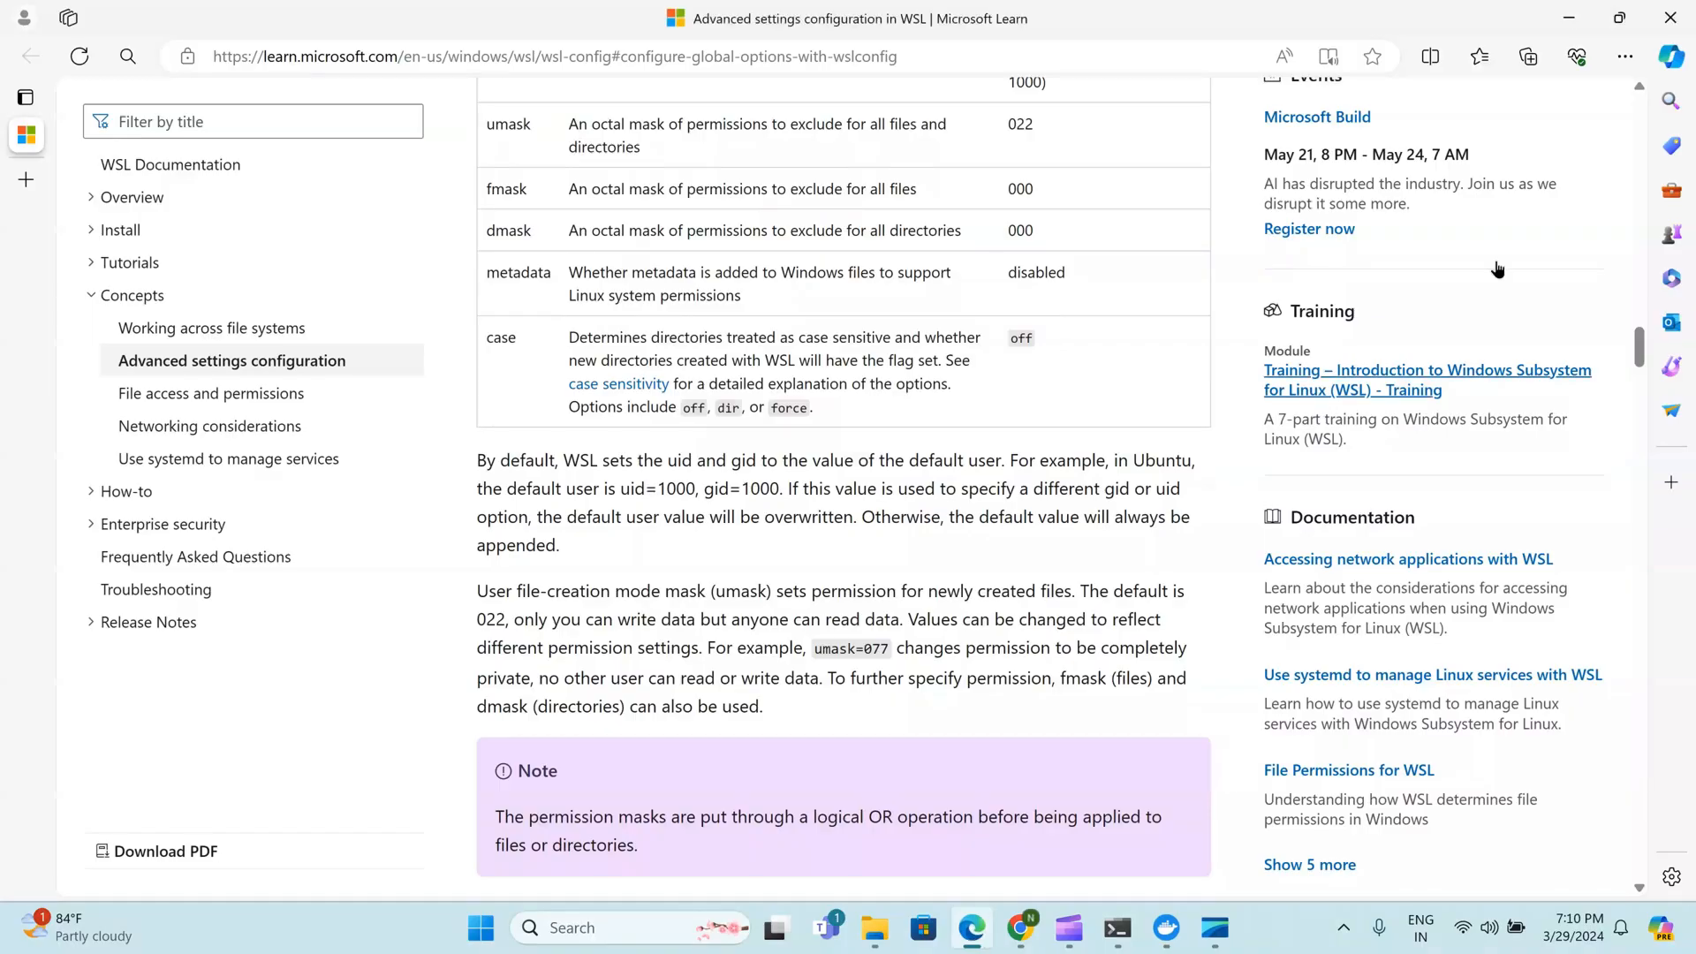
left_click(1678, 58)
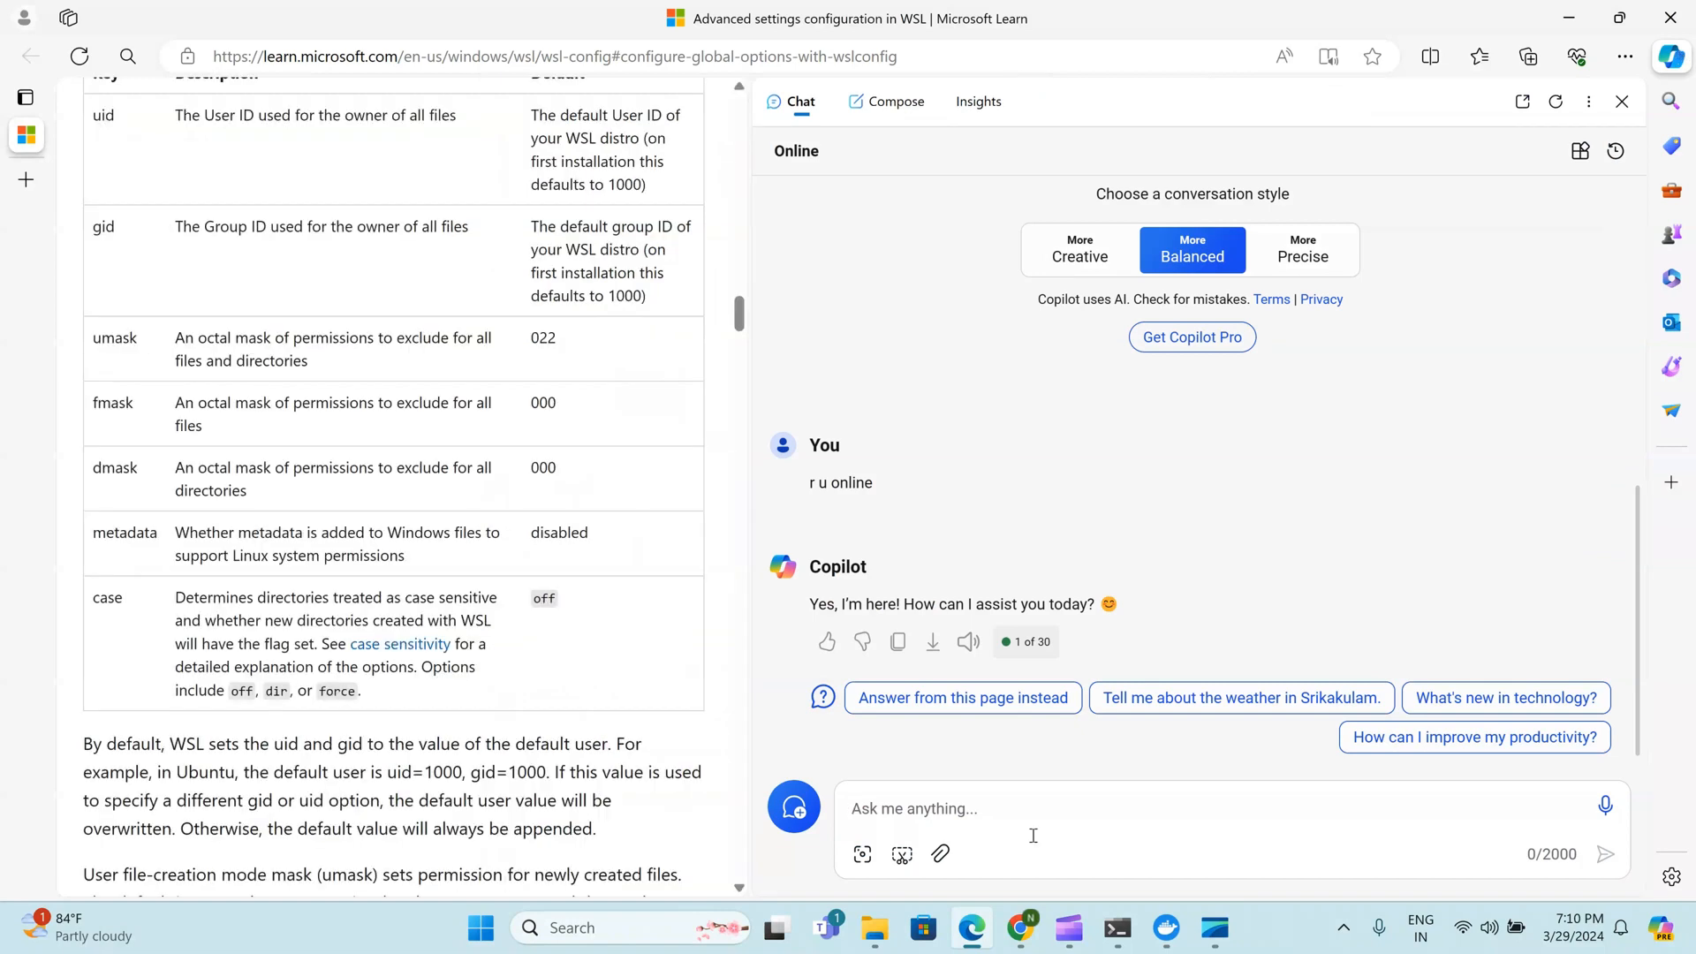
type("docker scout")
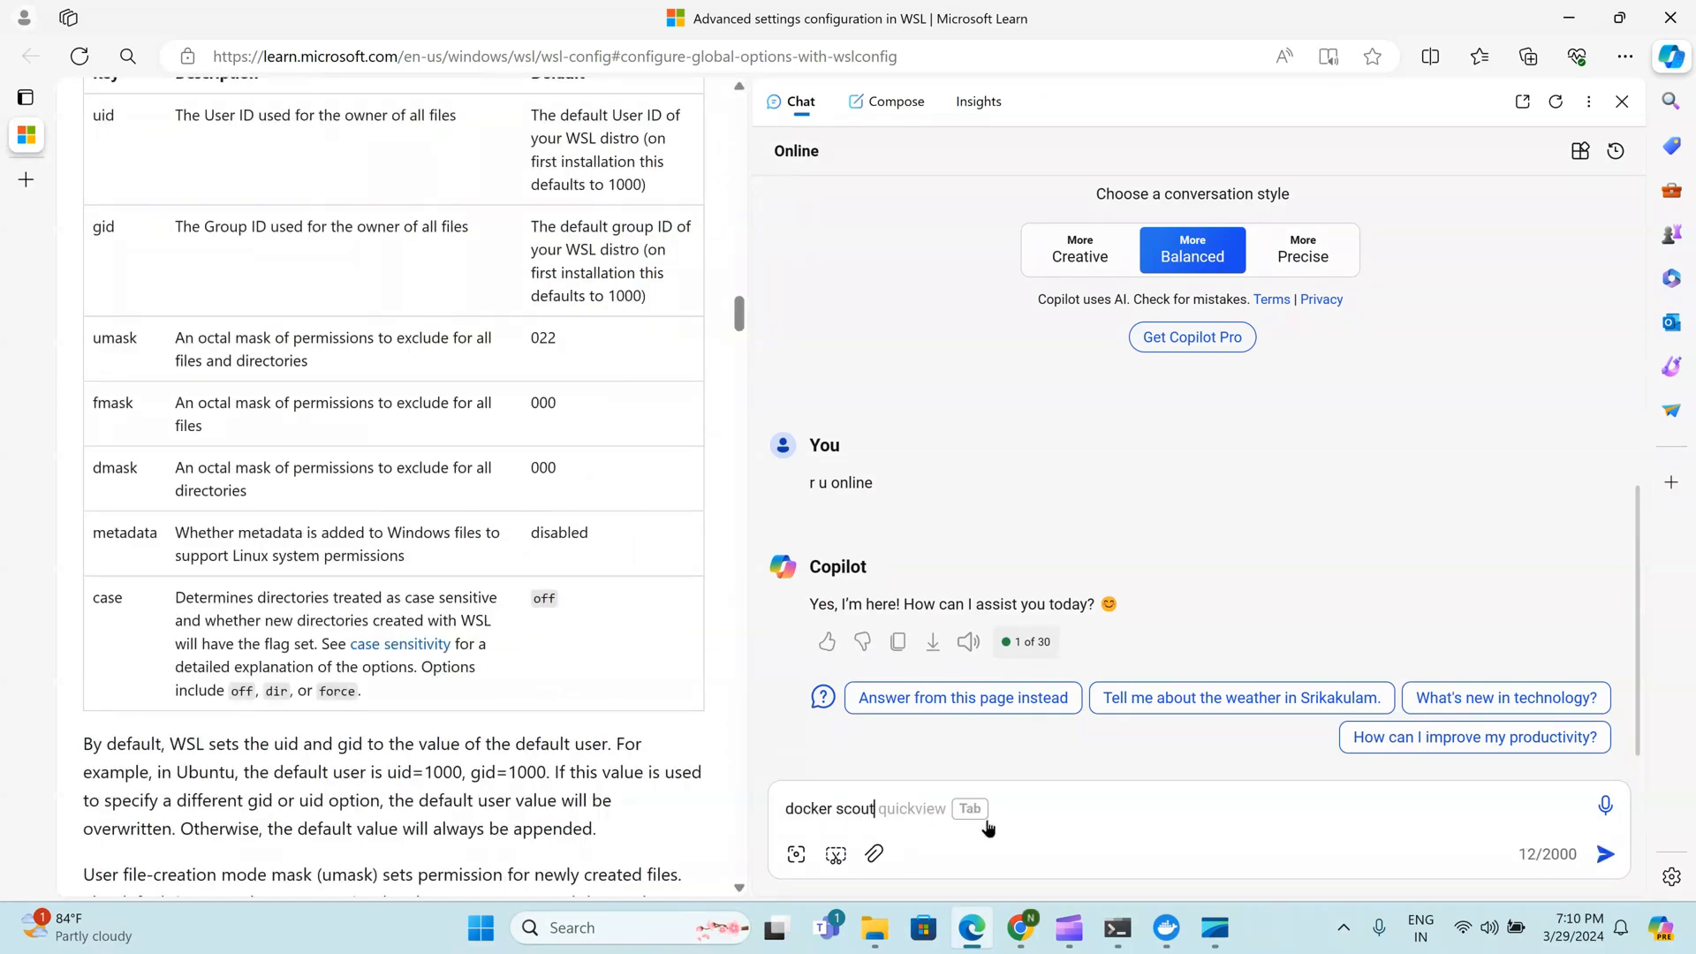
type(" means")
key("Return")
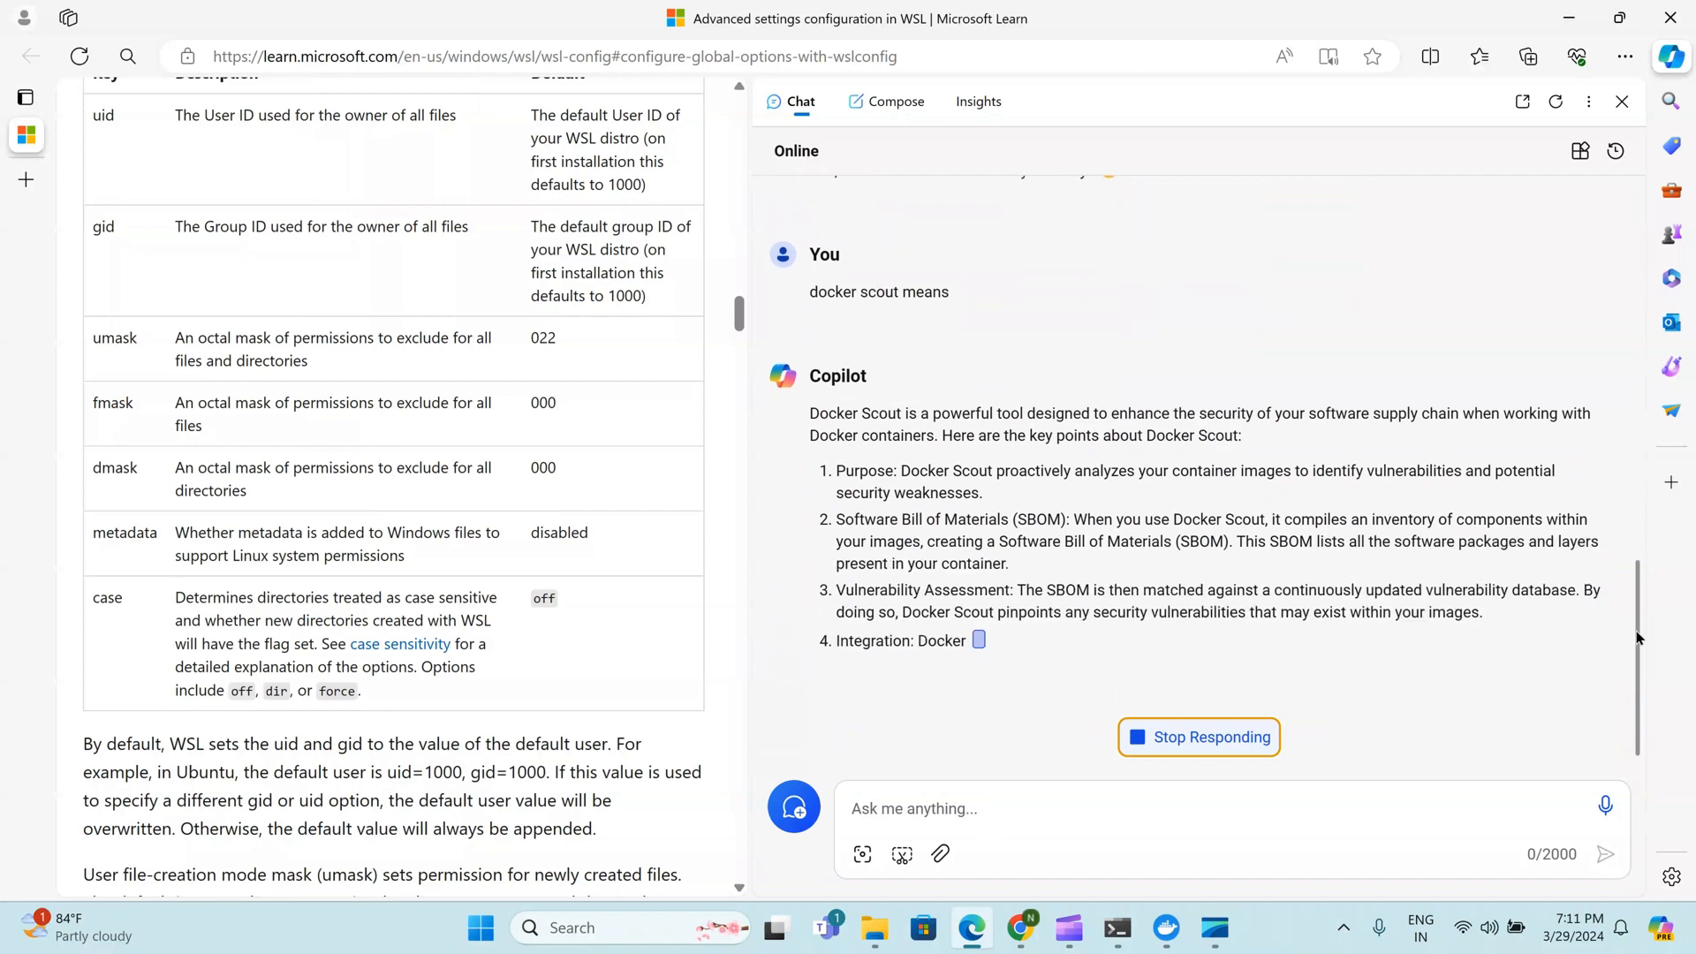
left_click_drag(1636, 637, 1623, 449)
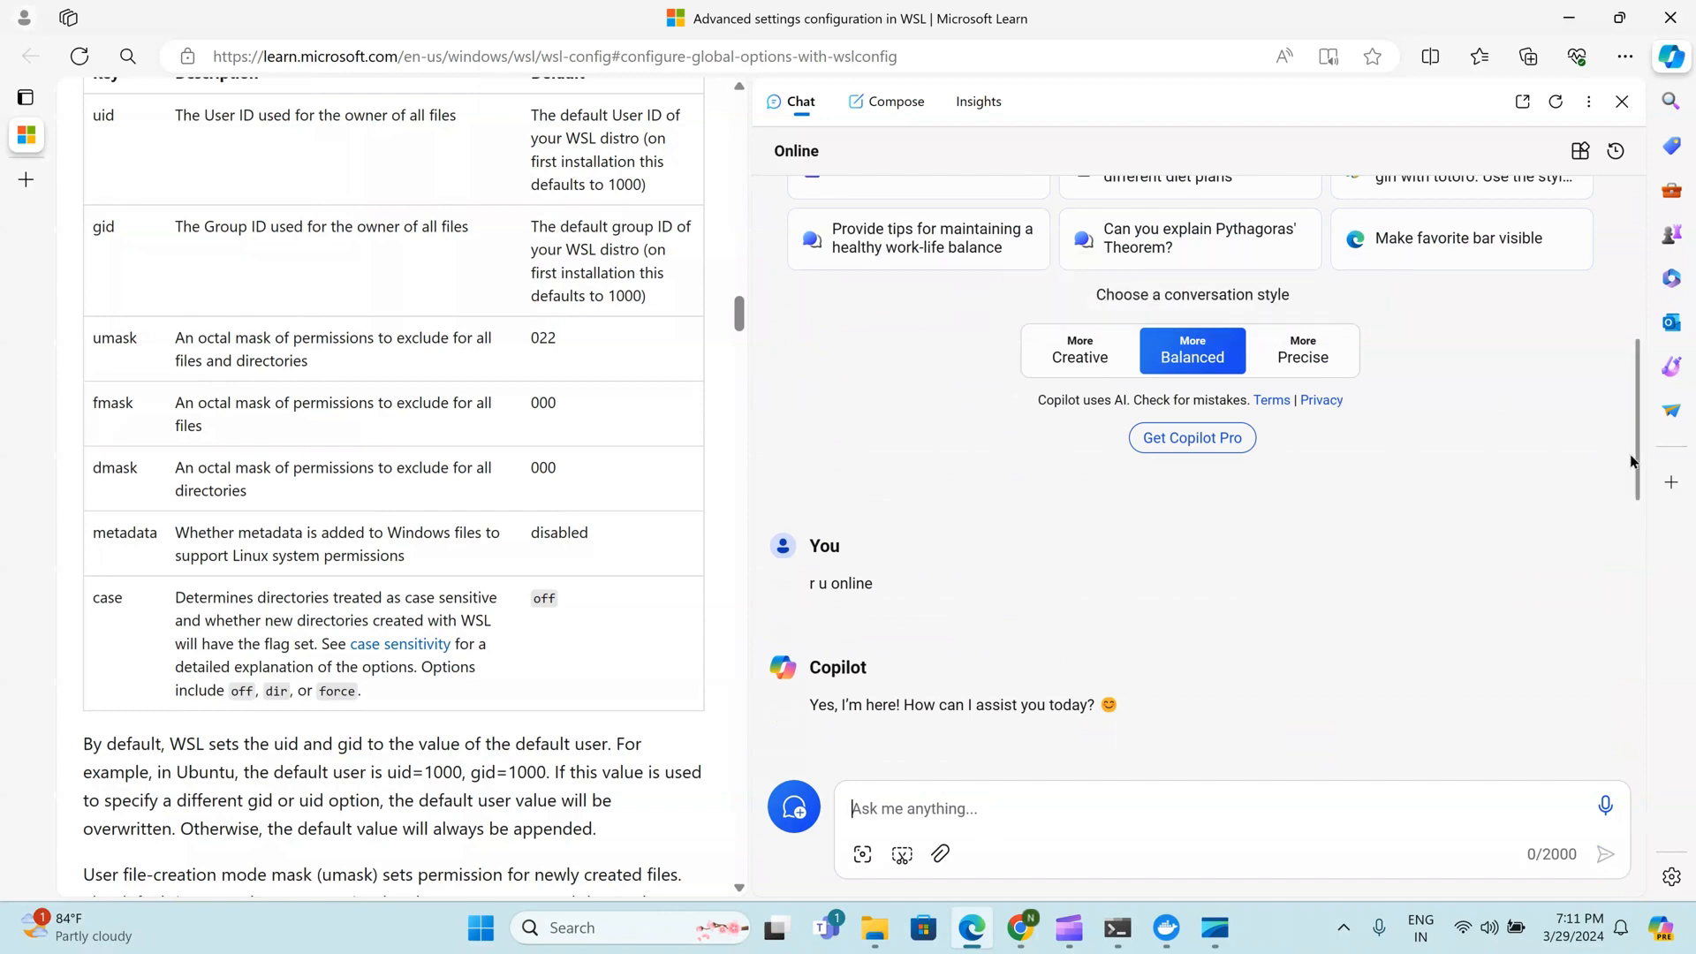
left_click_drag(1638, 460, 1625, 675)
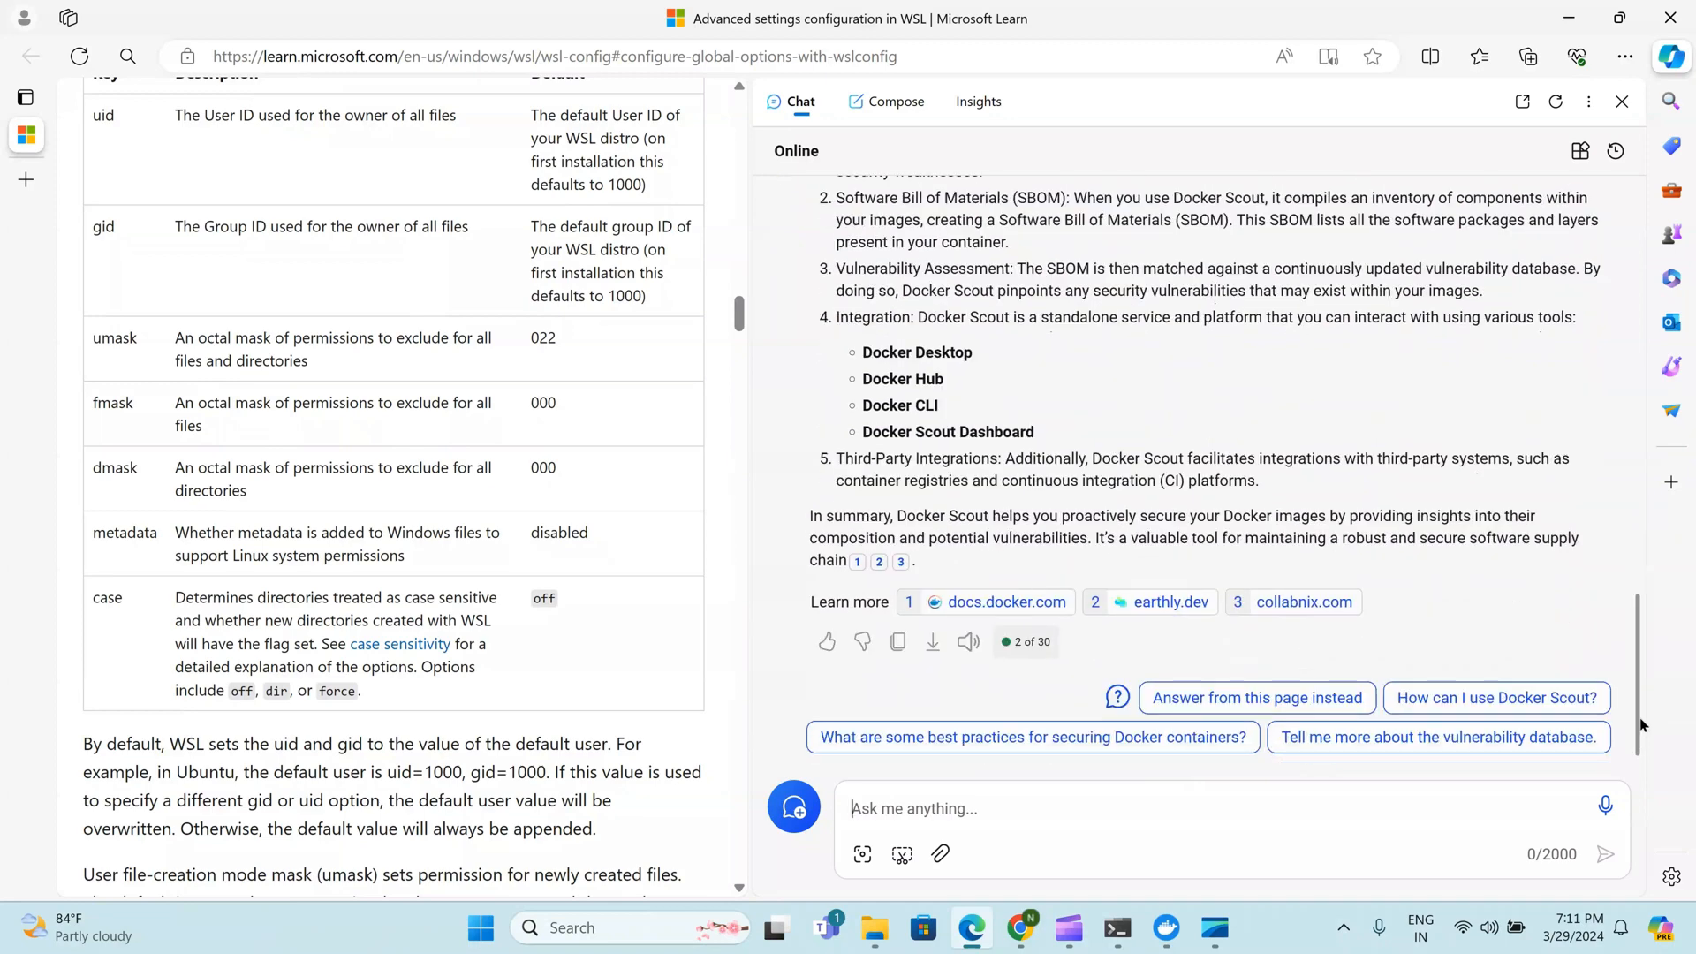
Copy sysctl -w vm.max_map_count=262144 from the Docker Hub quick start in Chrome and try to run it in PowerShell
left_click(1122, 943)
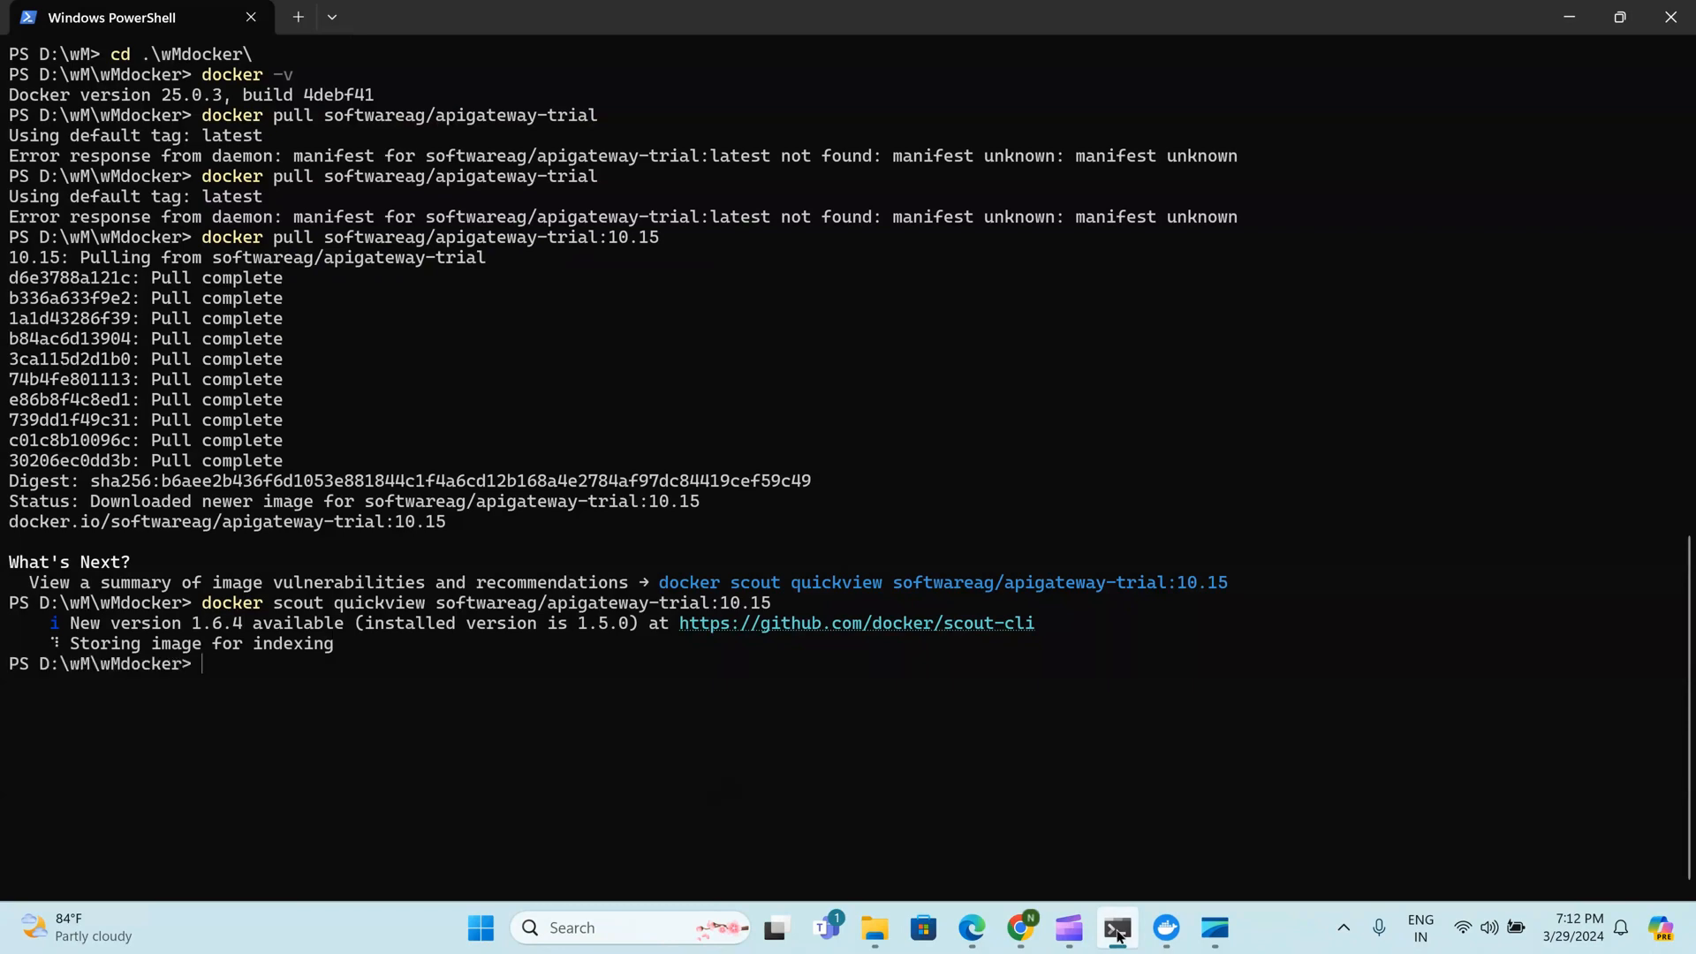
left_click(1023, 933)
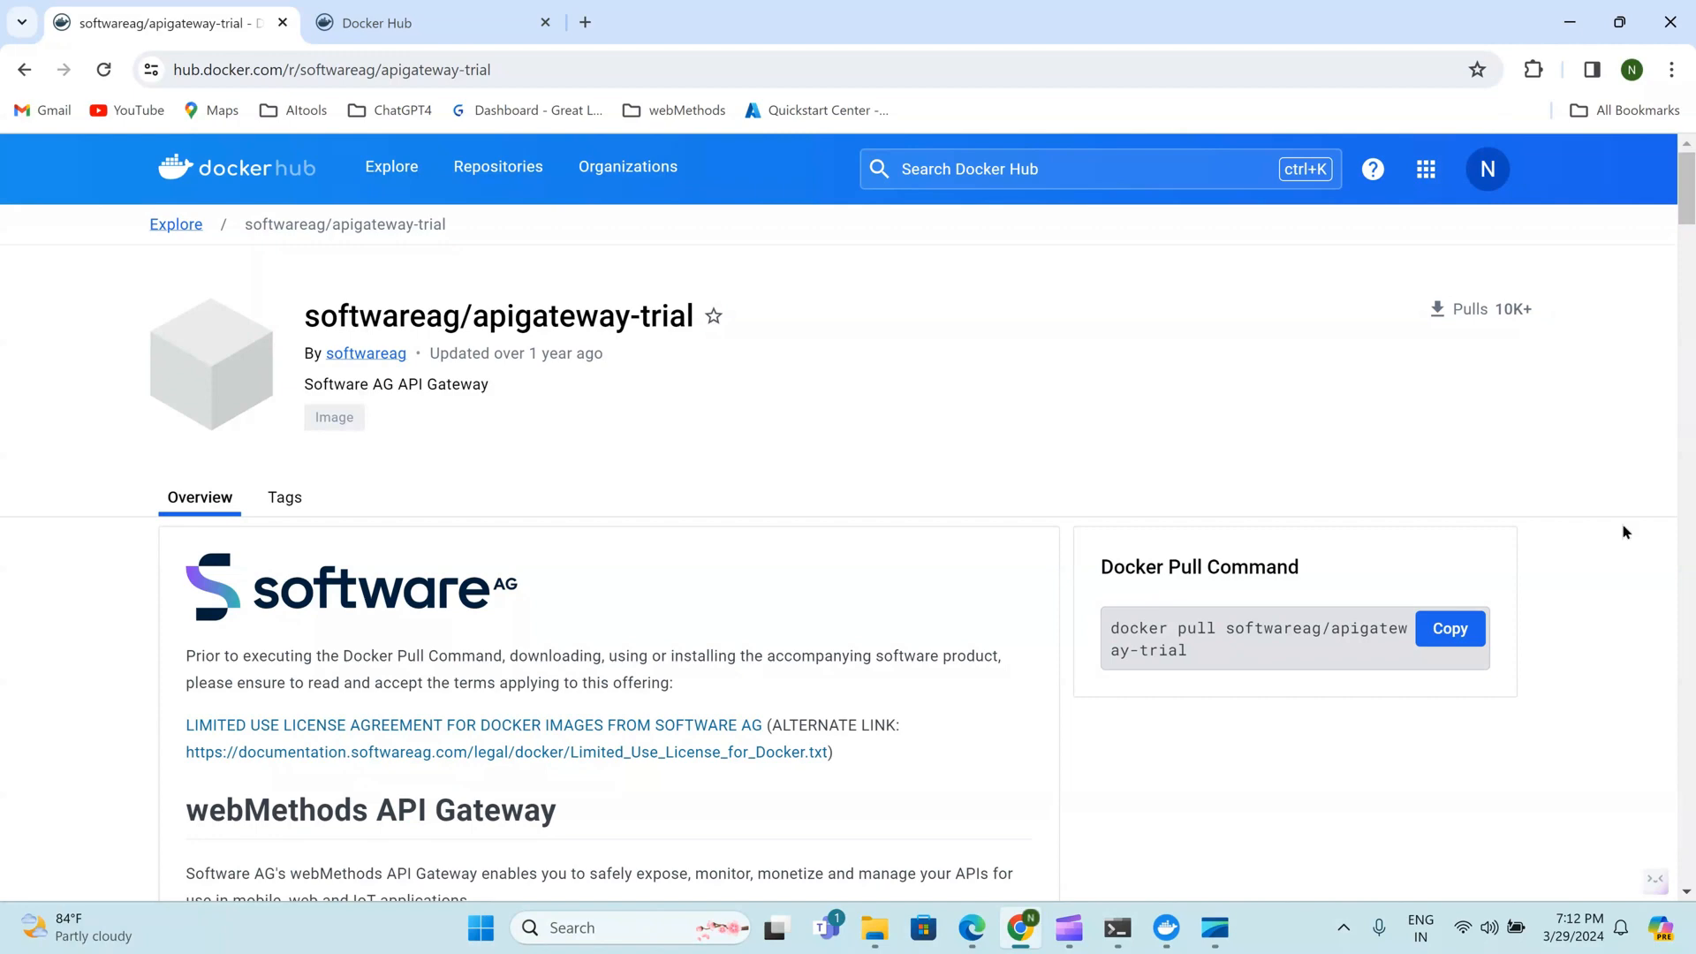
scroll(1628, 529, "down", 10)
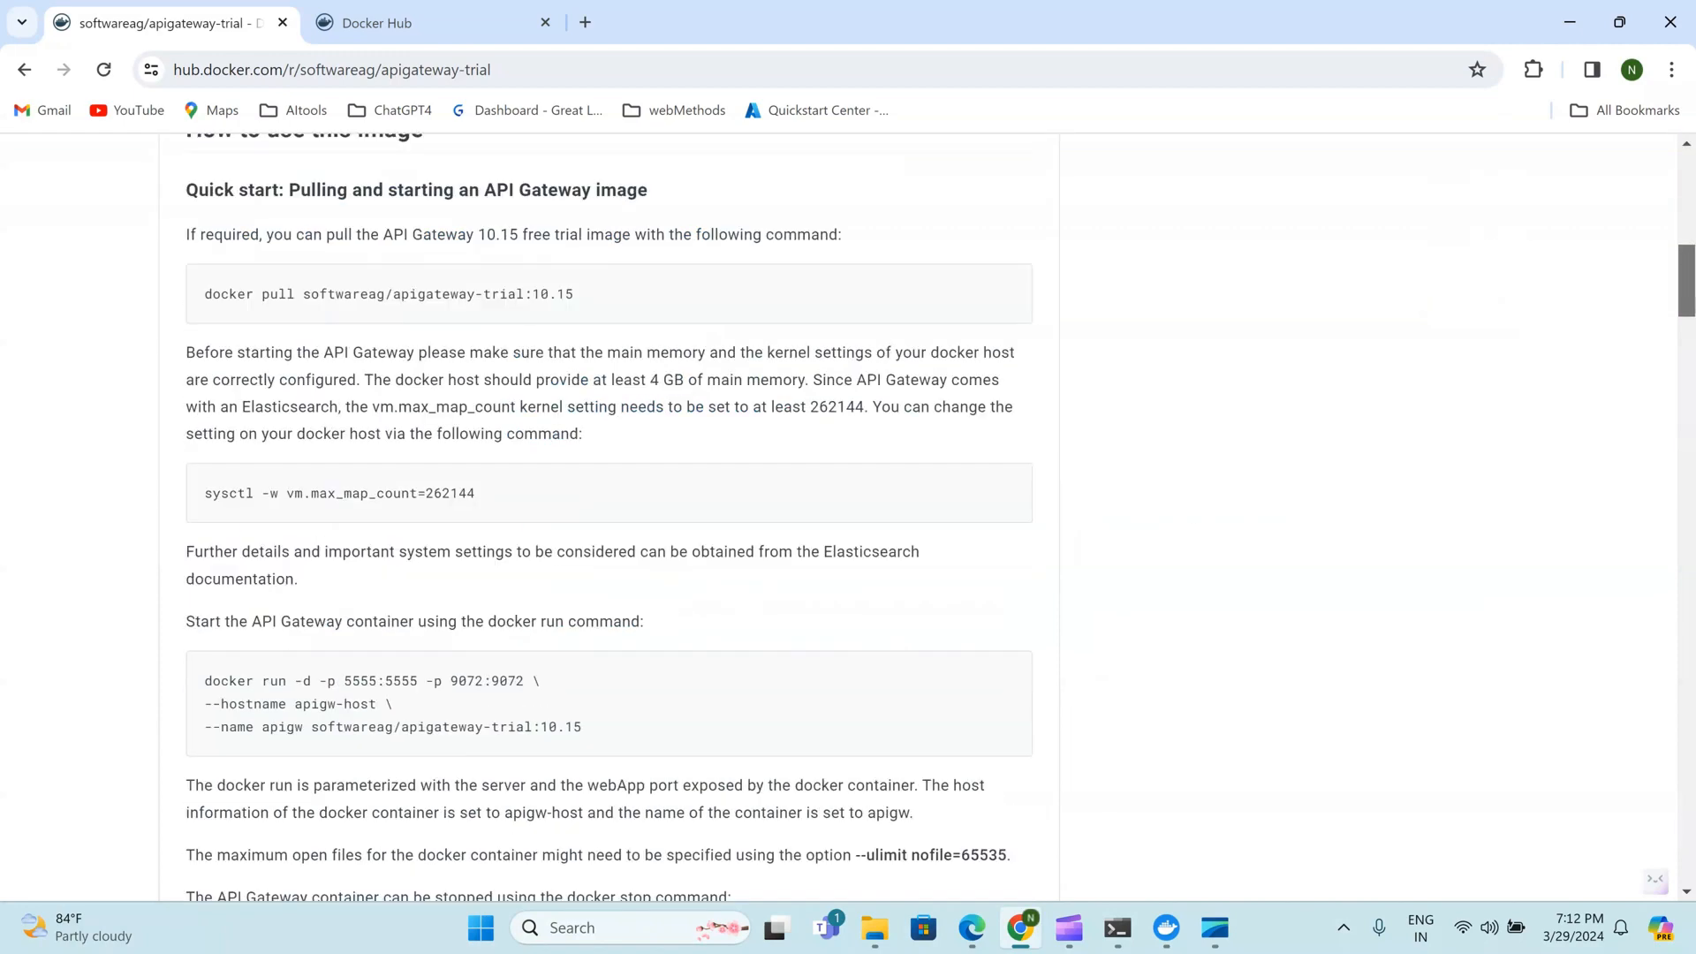
scroll(932, 517, "down", 5)
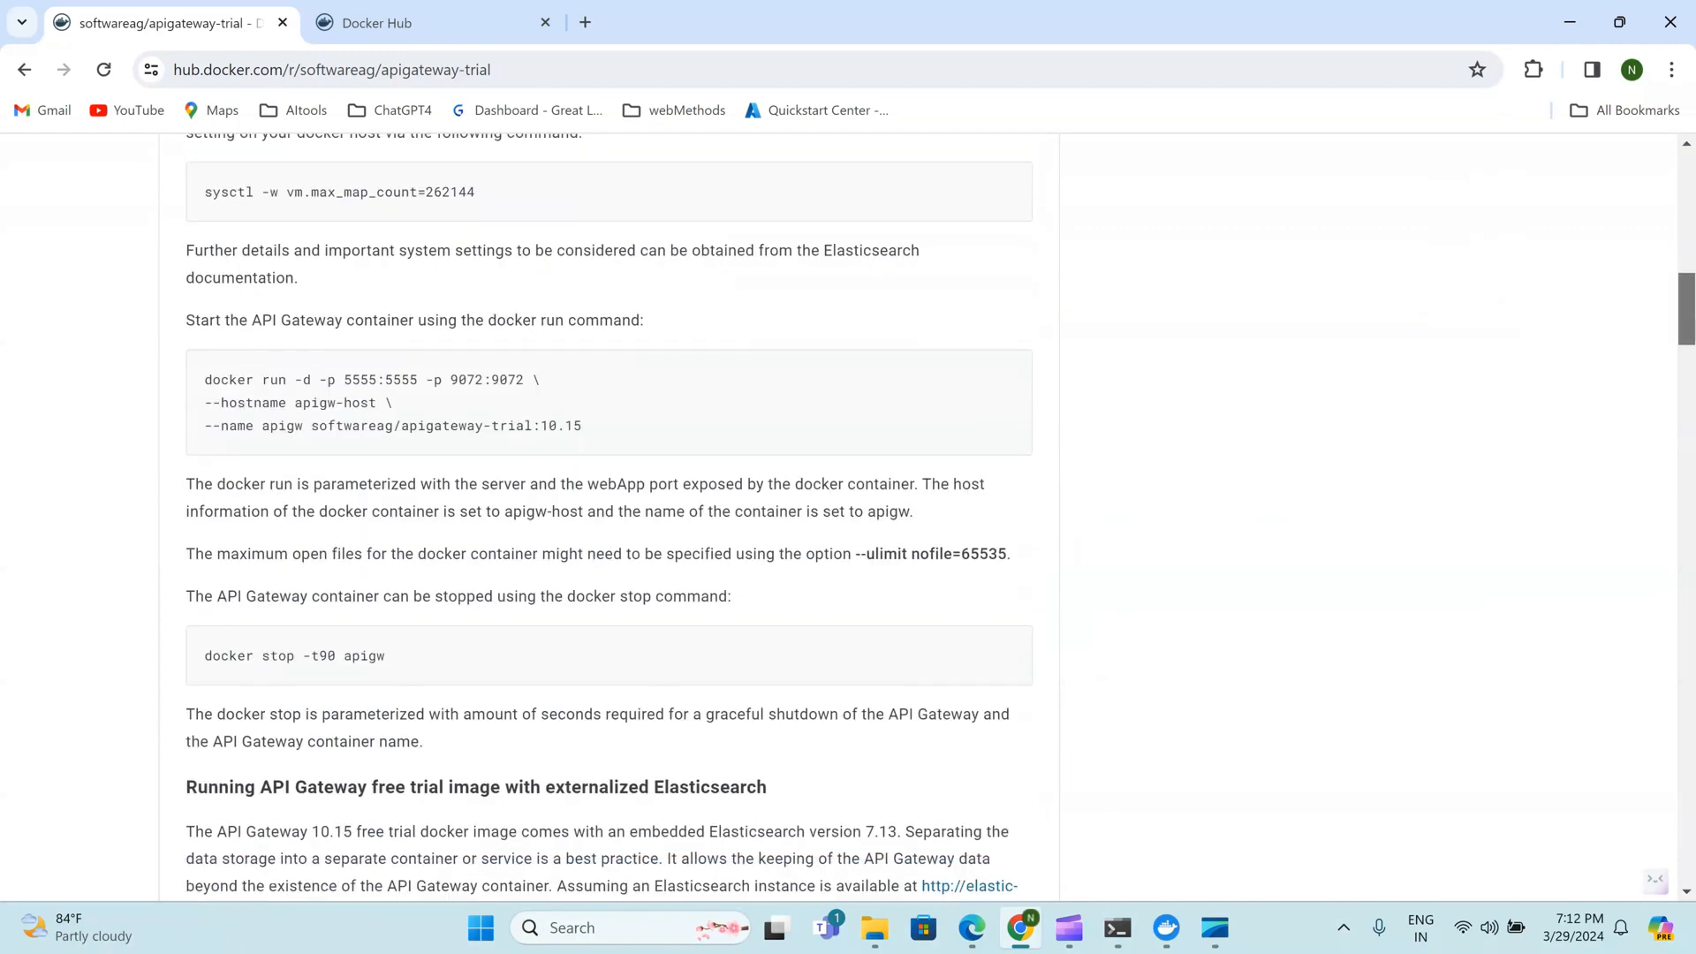
scroll(932, 516, "up", 4)
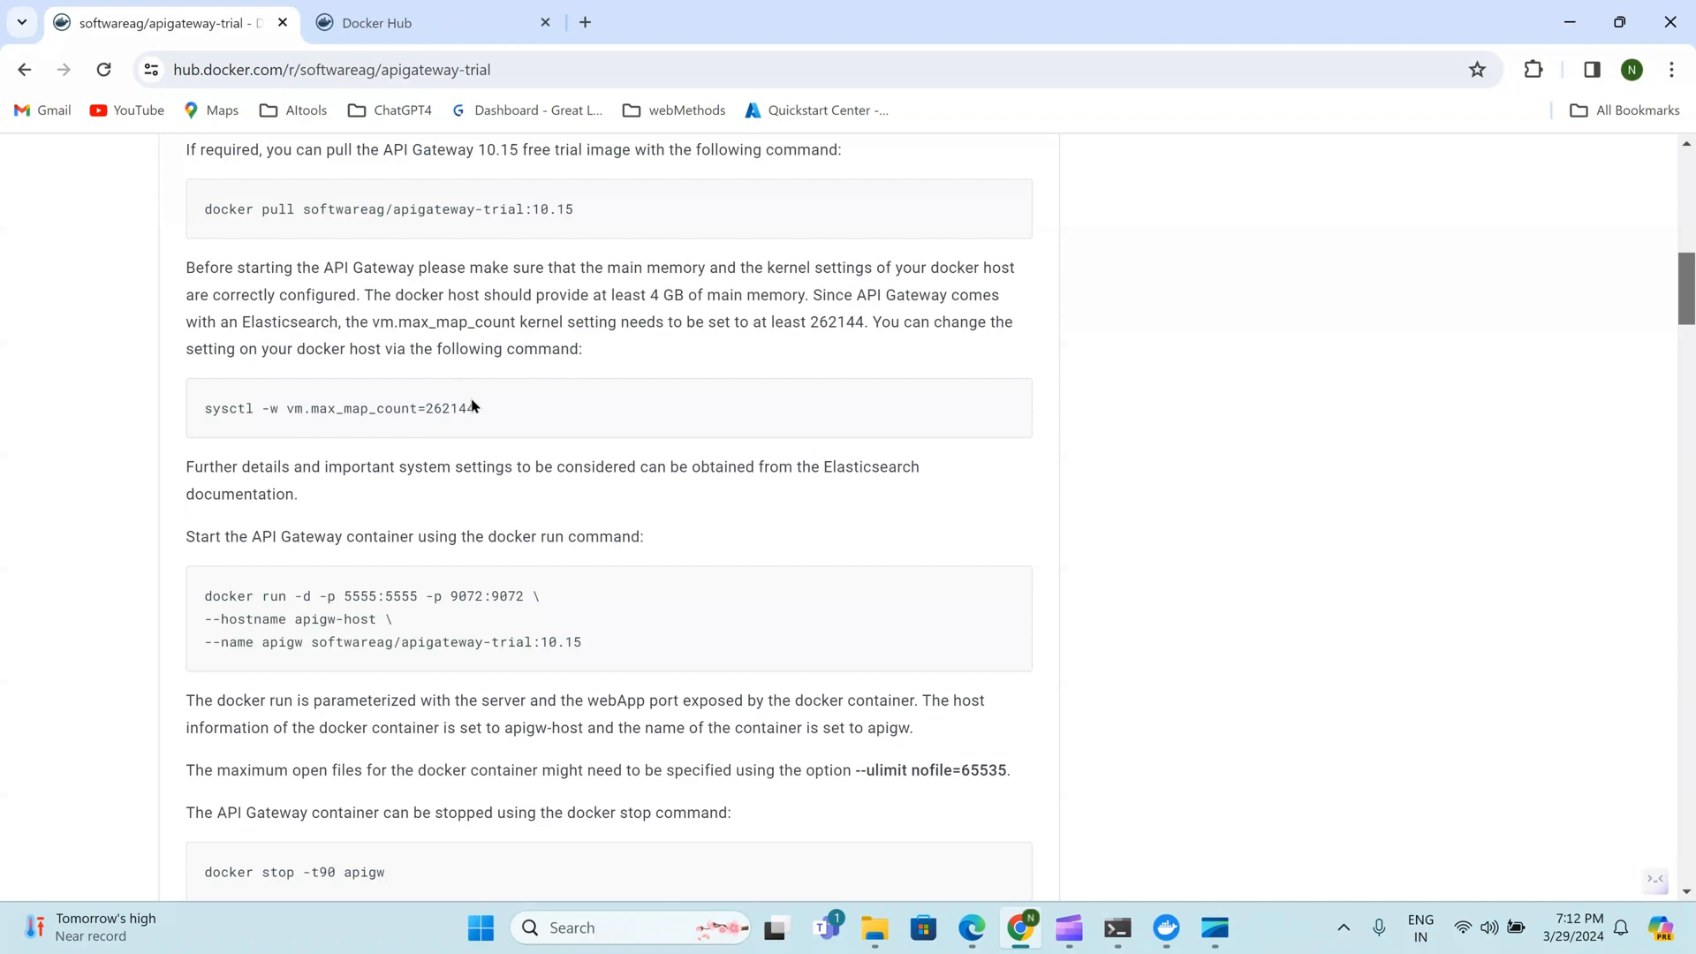
left_click_drag(477, 408, 206, 415)
key("ctrl+c")
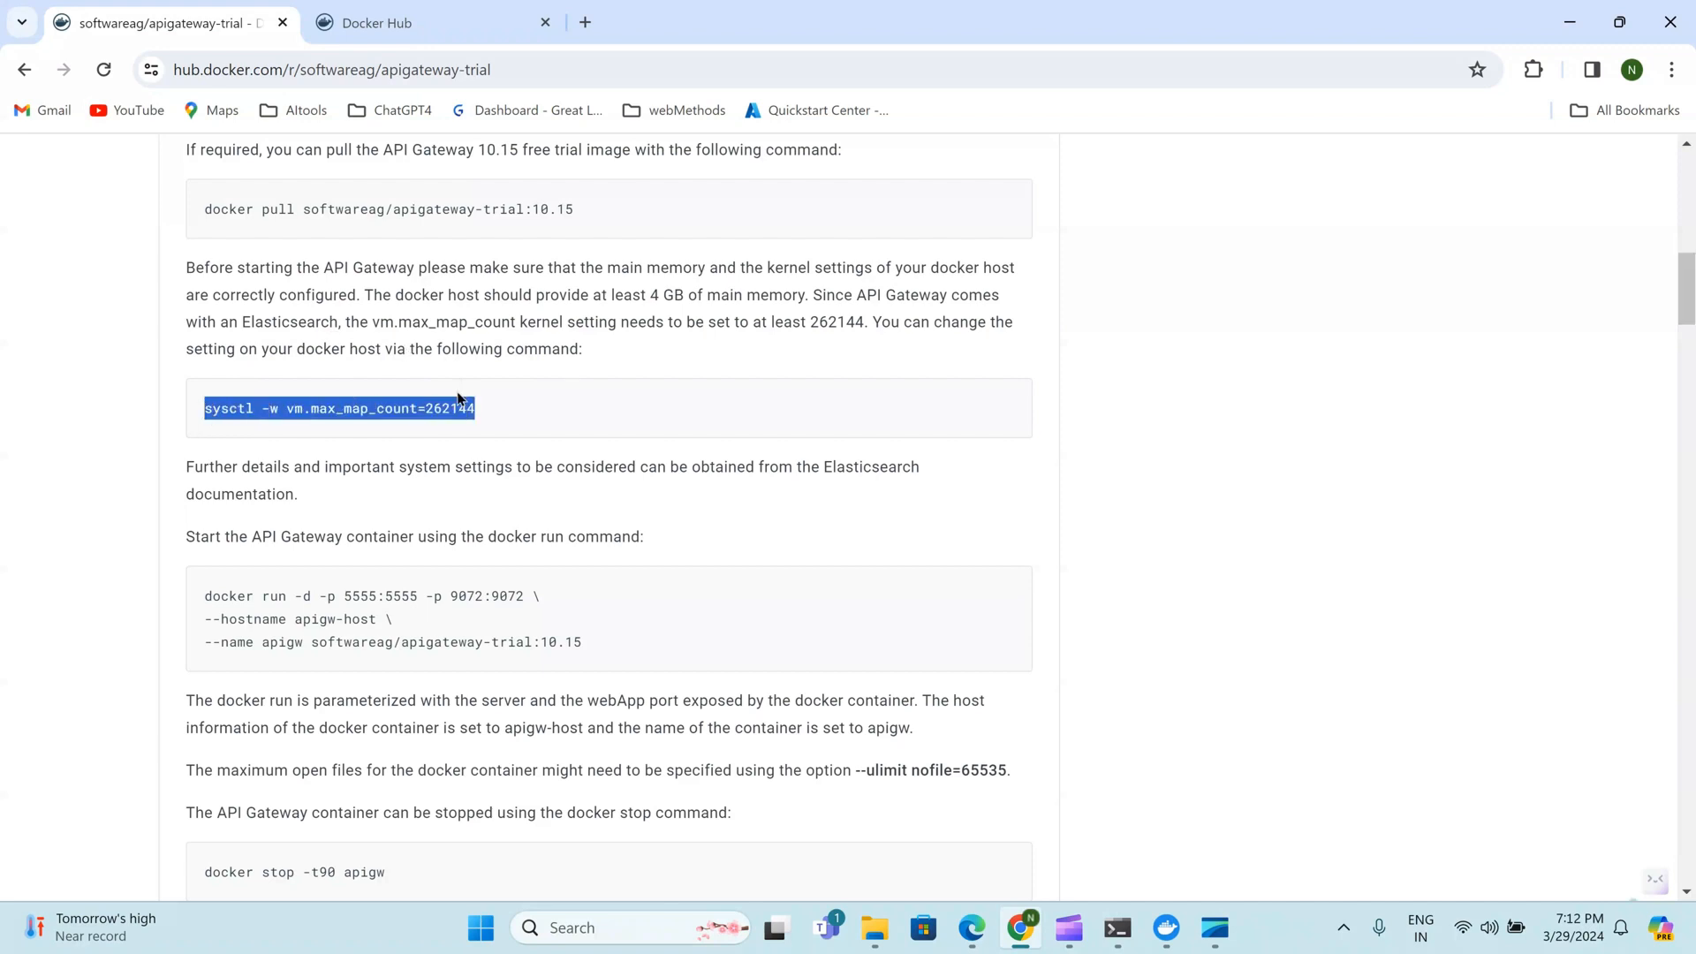
left_click(1118, 929)
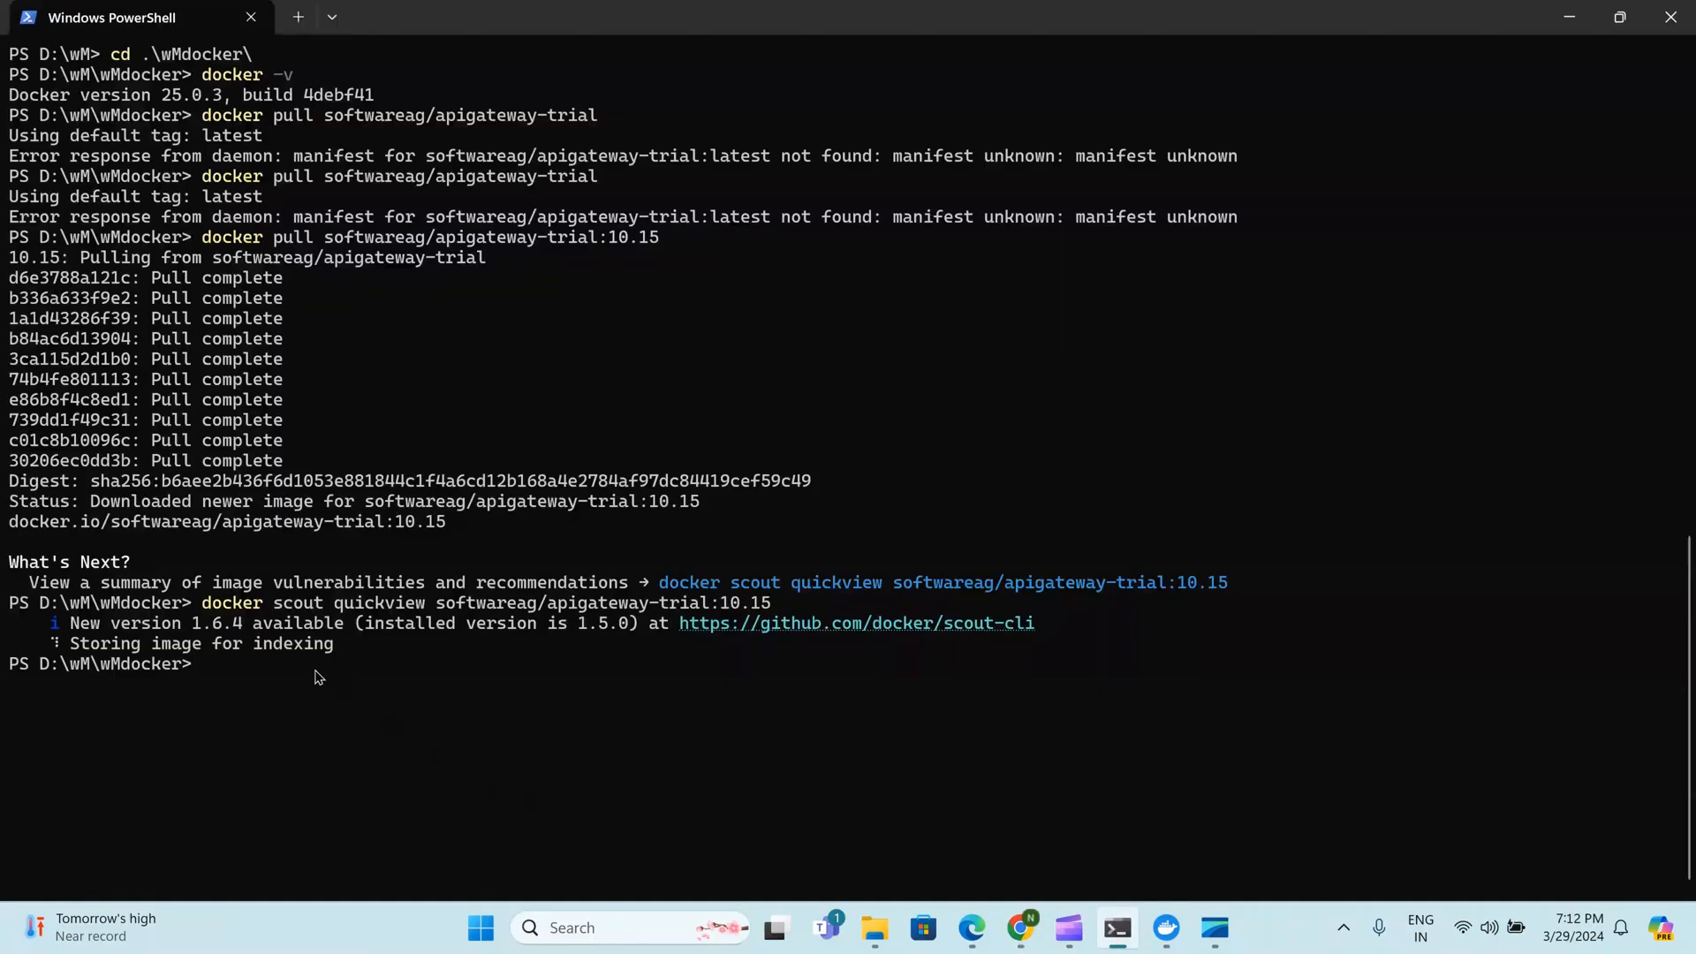
right_click(307, 671)
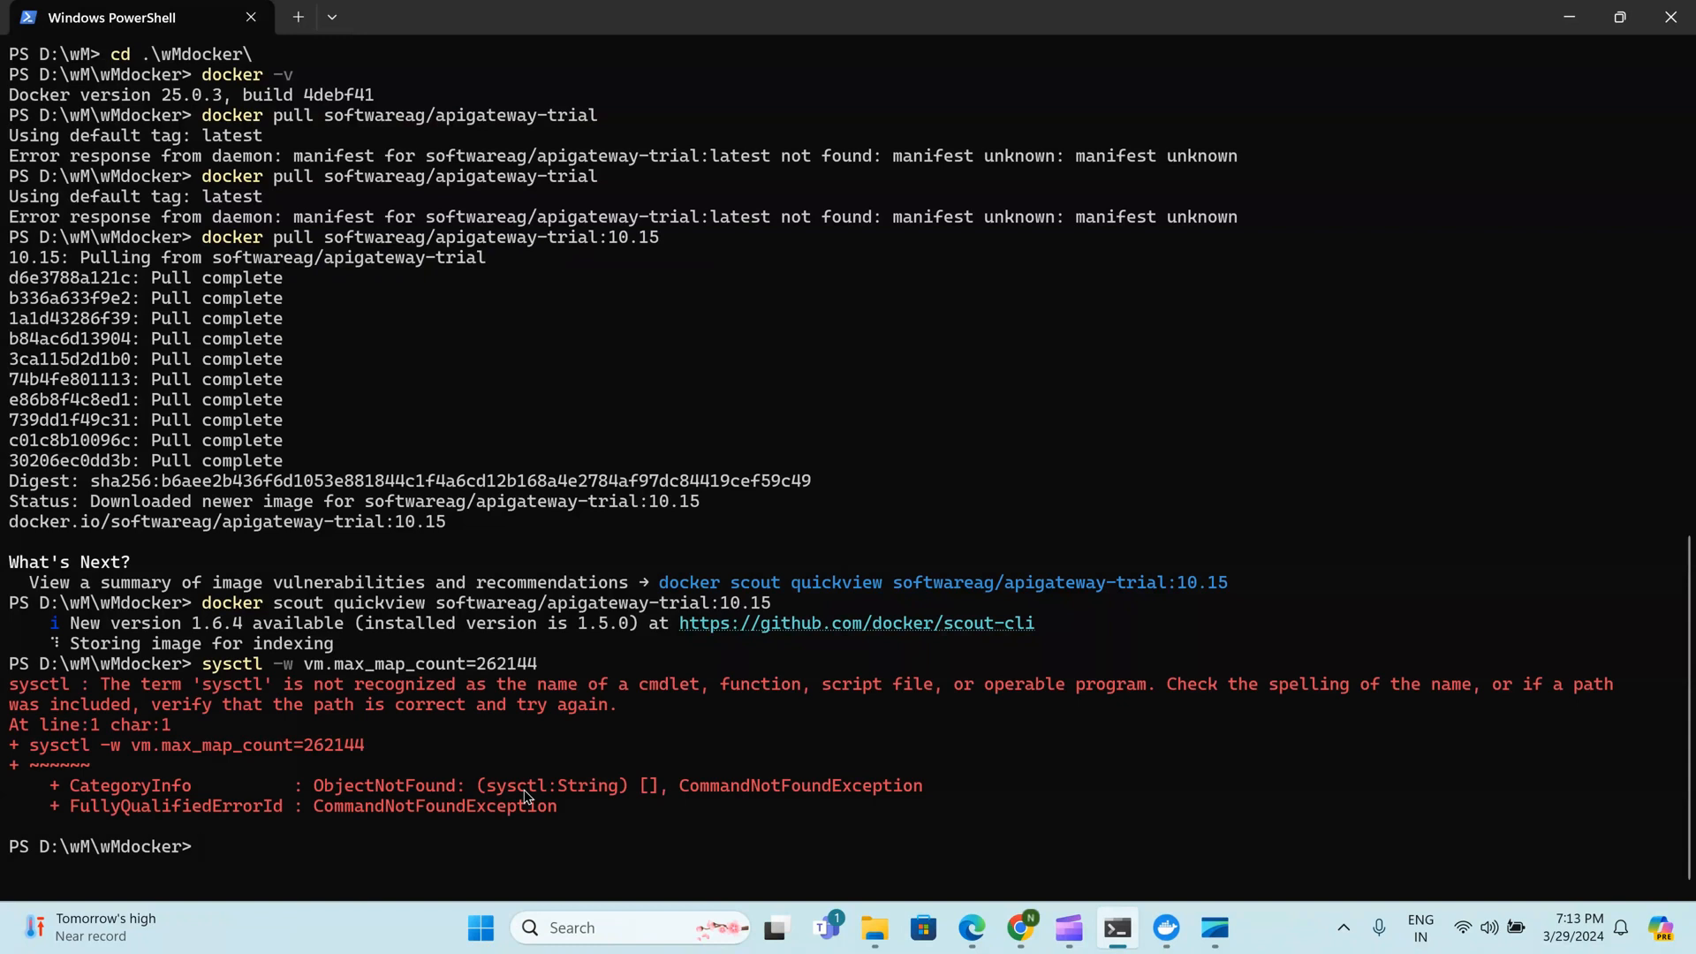
Copy the sysctl command with its error output from PowerShell, send it to Copilot in Edge, and read the answer
left_click_drag(574, 813, 3, 668)
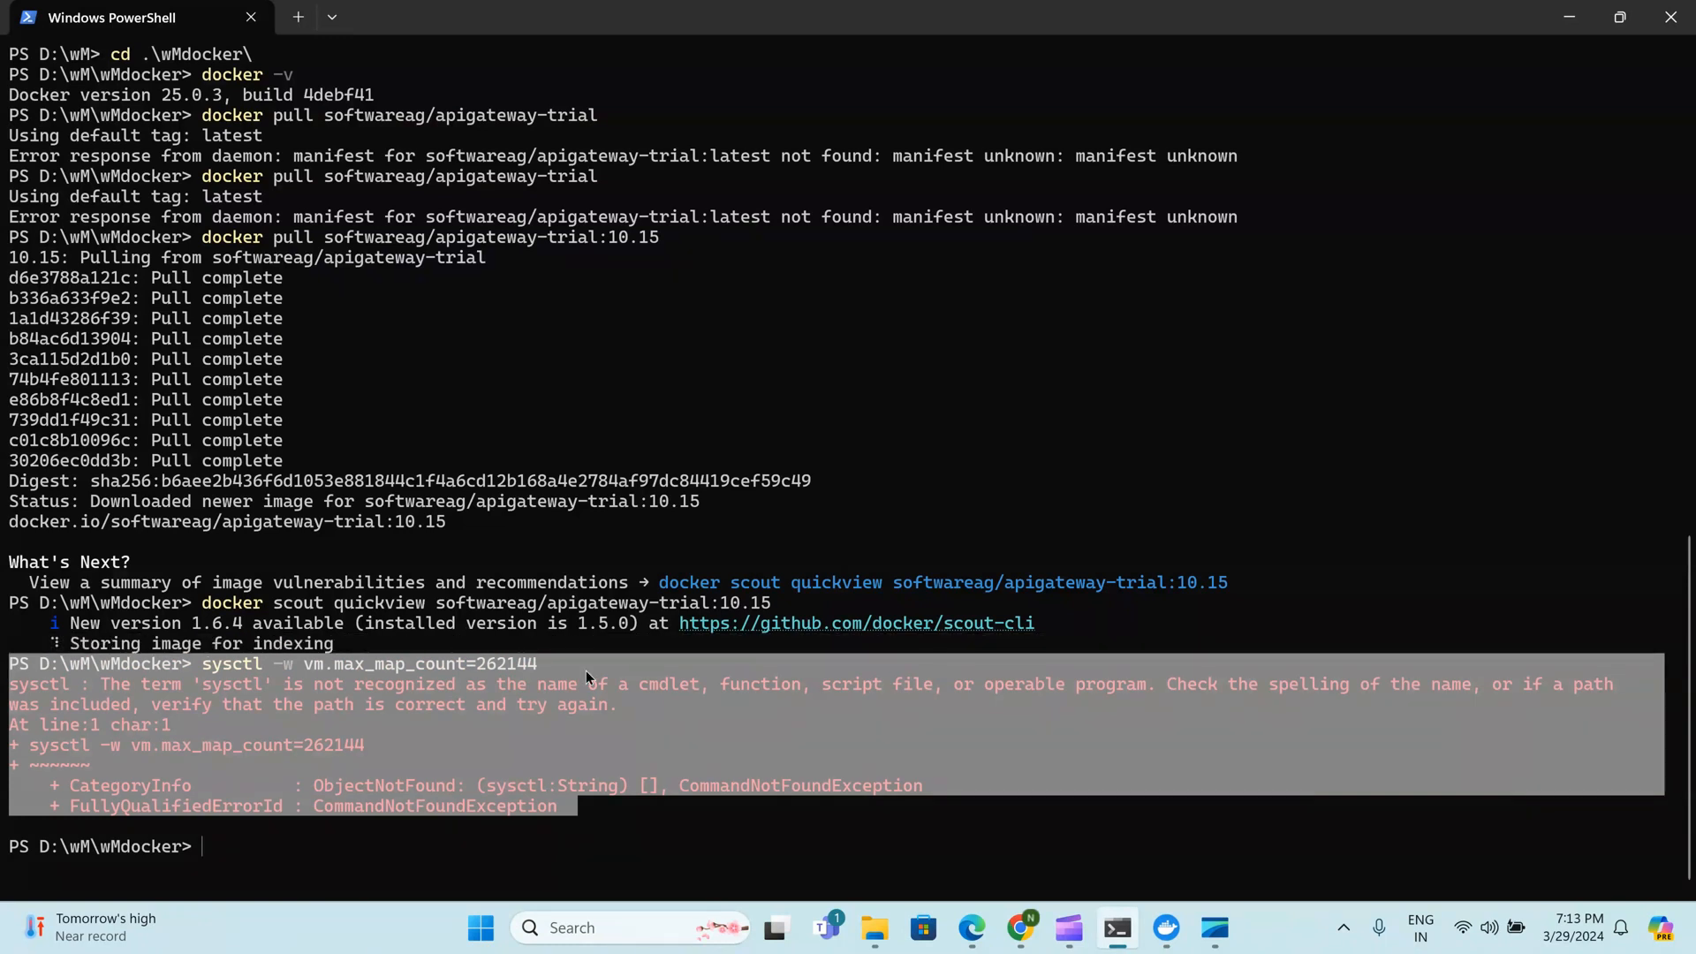
left_click(745, 780)
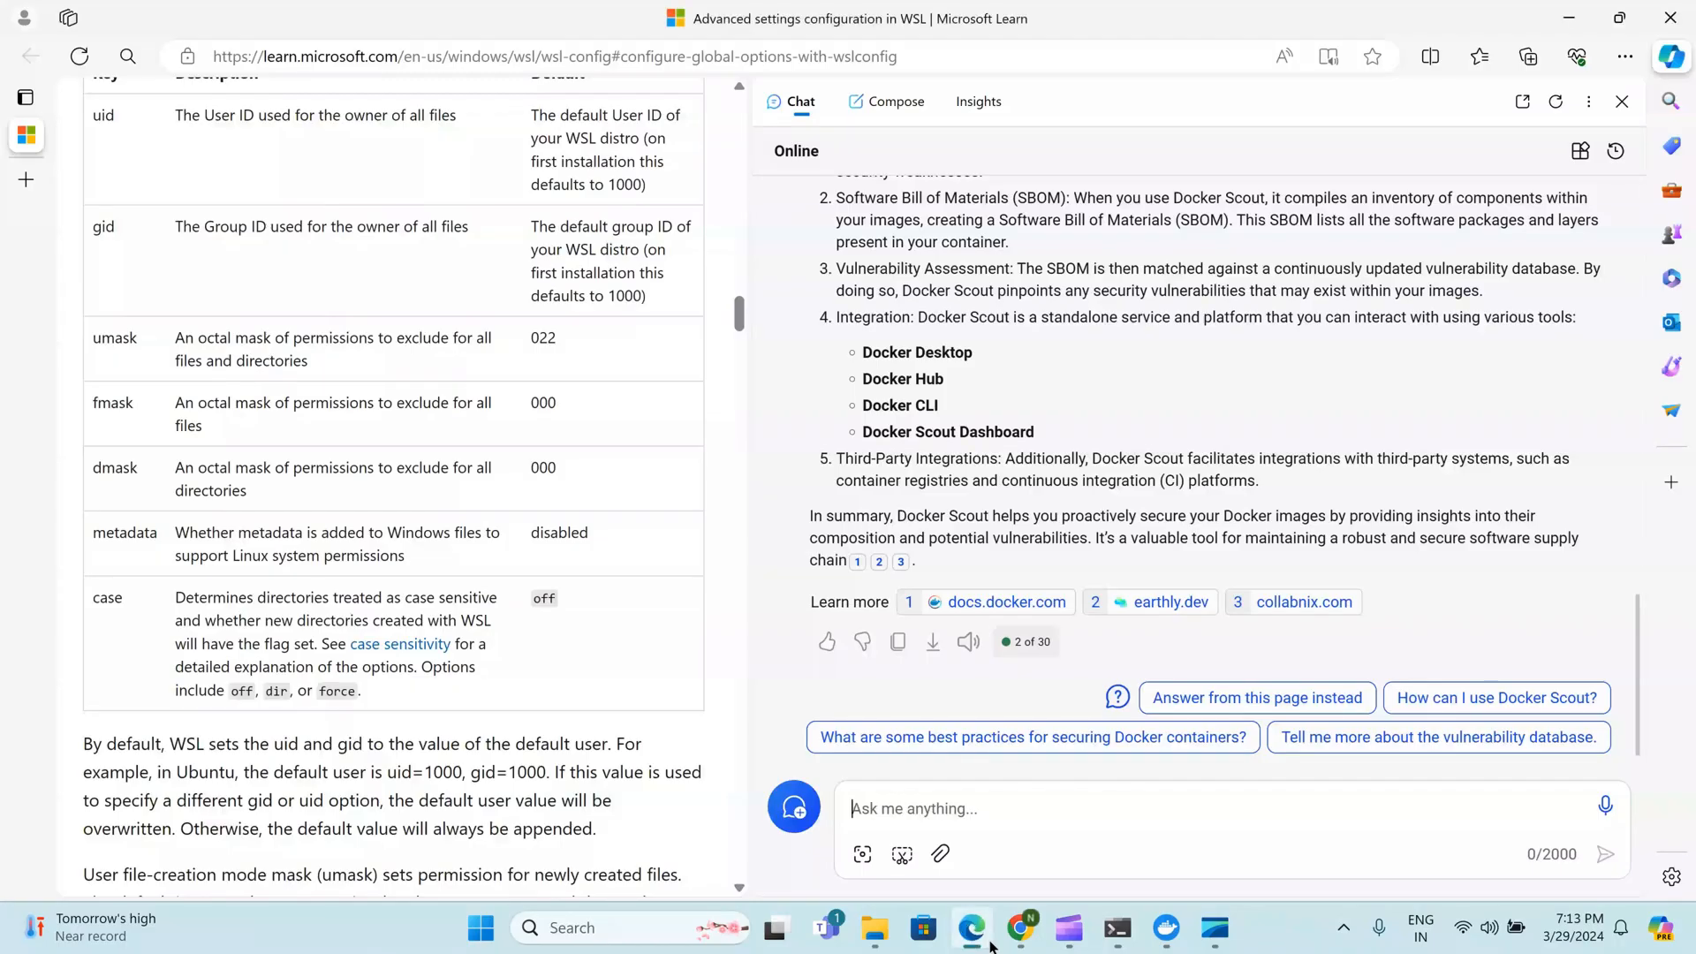
left_click(971, 927)
type("PS D:\\wM\\wMdocker> sysctl -w vm.max_map_count=262144 sysctl : The term 'sysctl' is not recognized as the name of a cmdlet, function, script file, or operable program. Check the spelling of the name, or if a path was included, verify that the path is correct and try again. At line:1 char:1 + sysctl -w vm.max_map_count=262144 + ~~~~~~     + CategoryInfo          : ObjectNotFound: (sysctl:String) [], CommandNotFoundException     + FullyQualifiedErrorId : CommandNotFoundException")
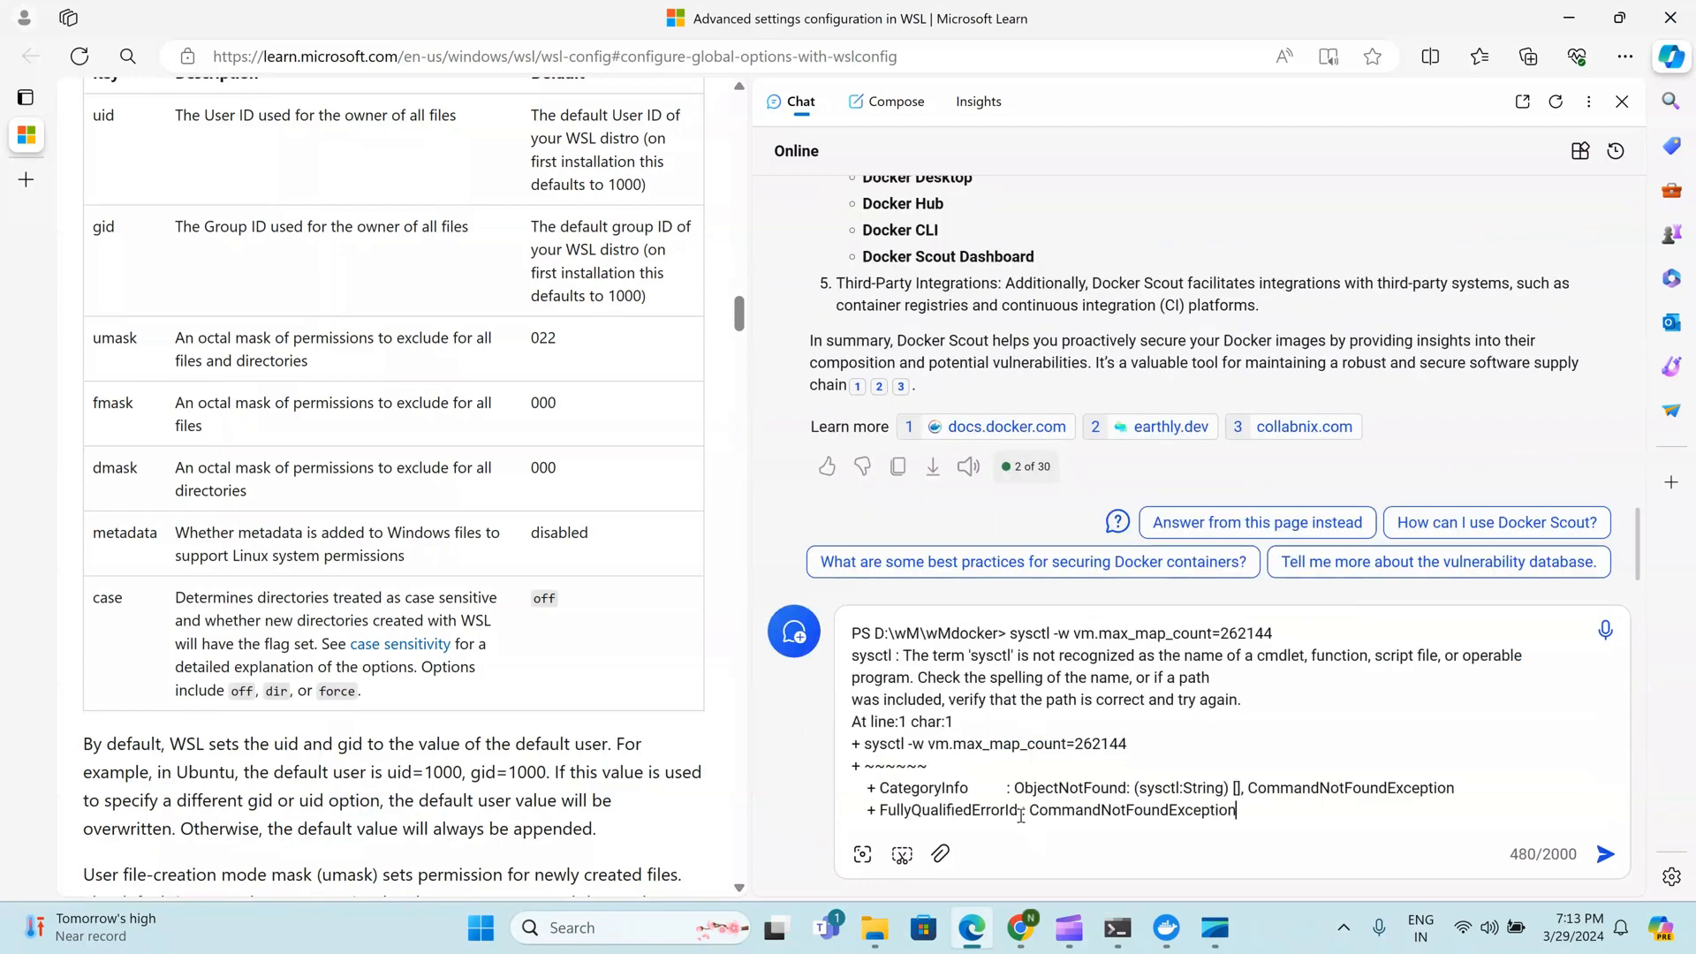
key("Return")
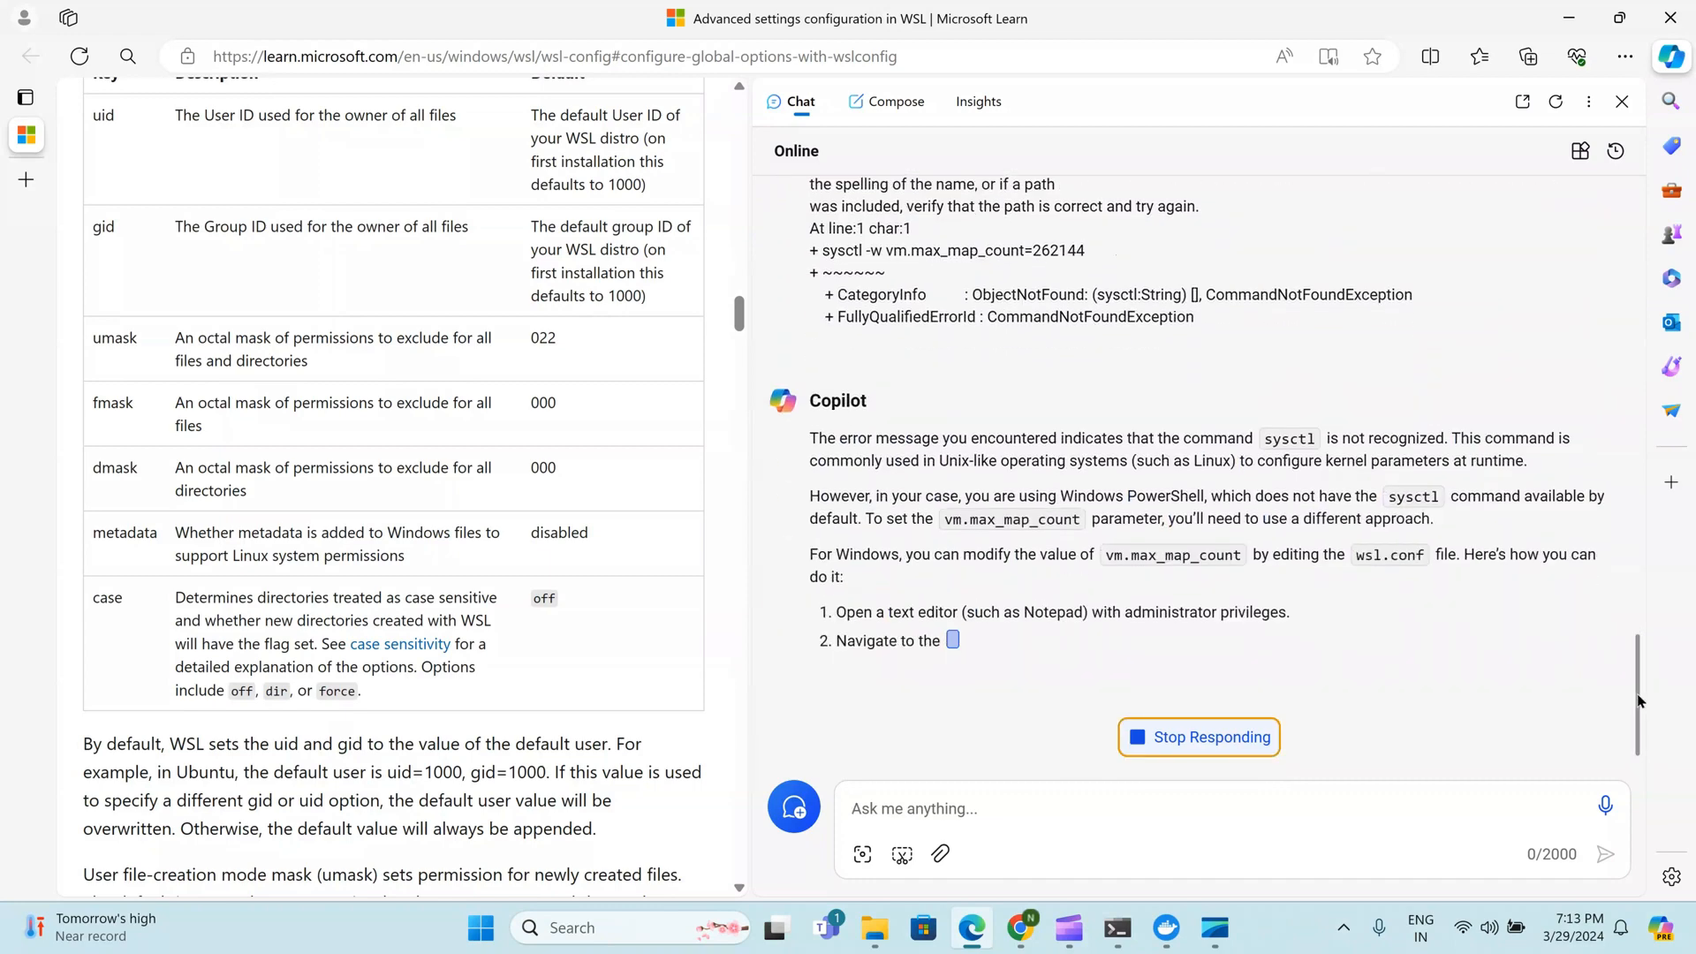
left_click_drag(1640, 702, 1640, 693)
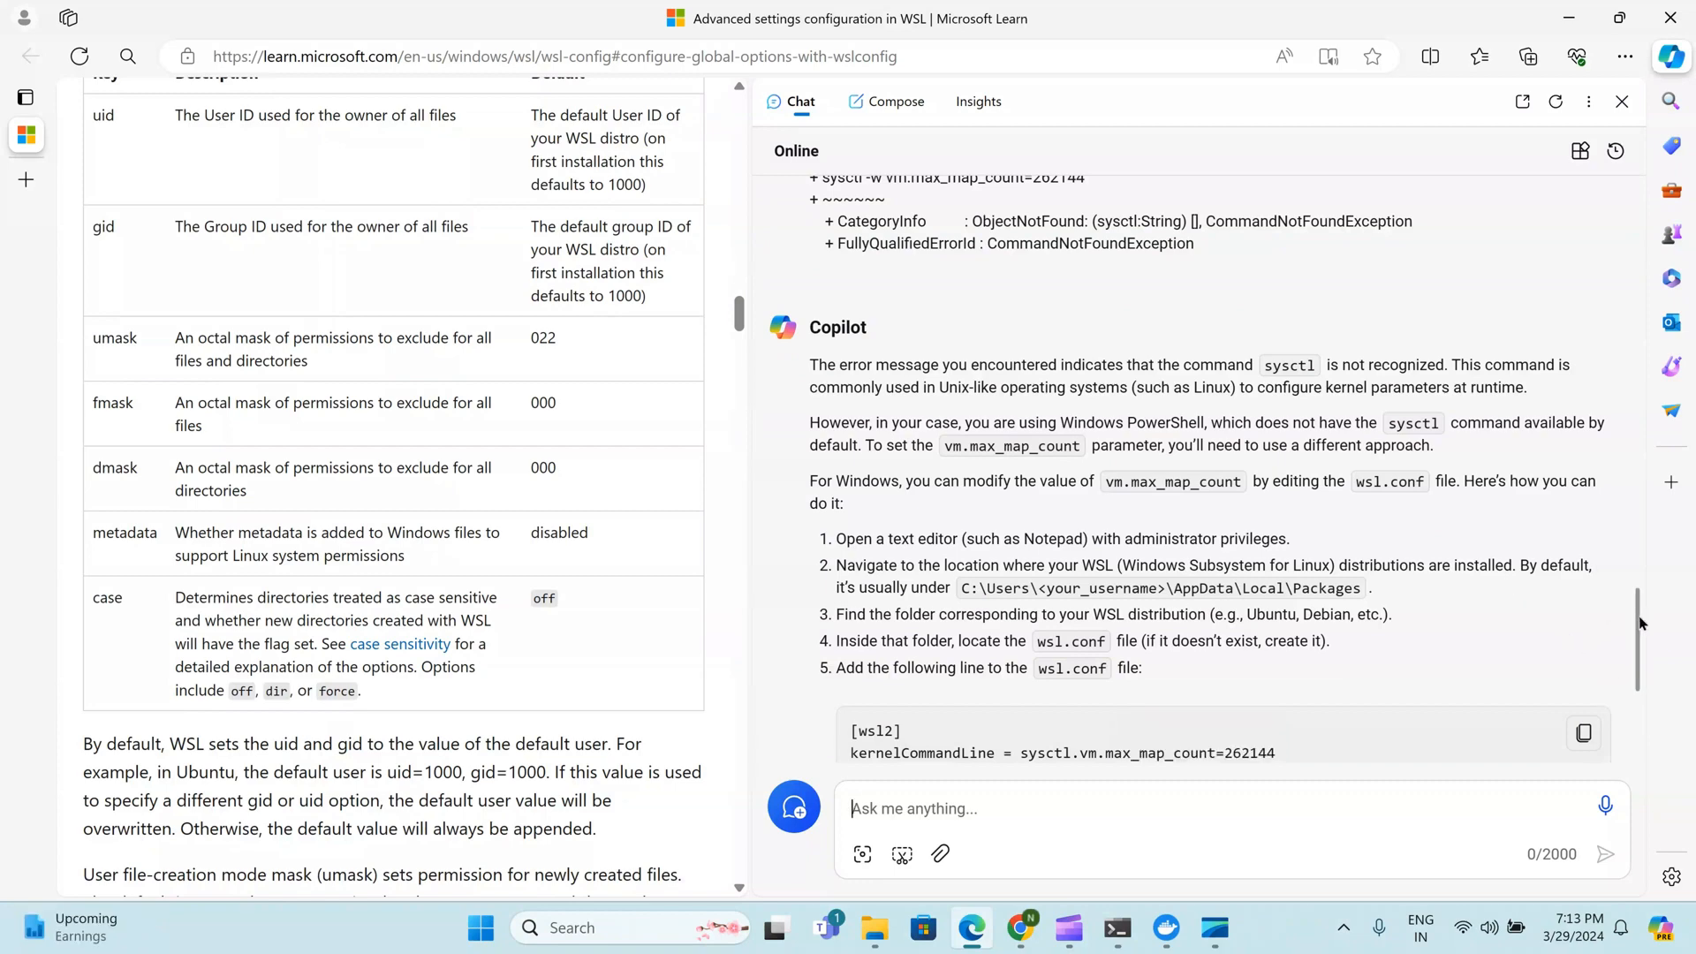
left_click_drag(1639, 622, 1639, 652)
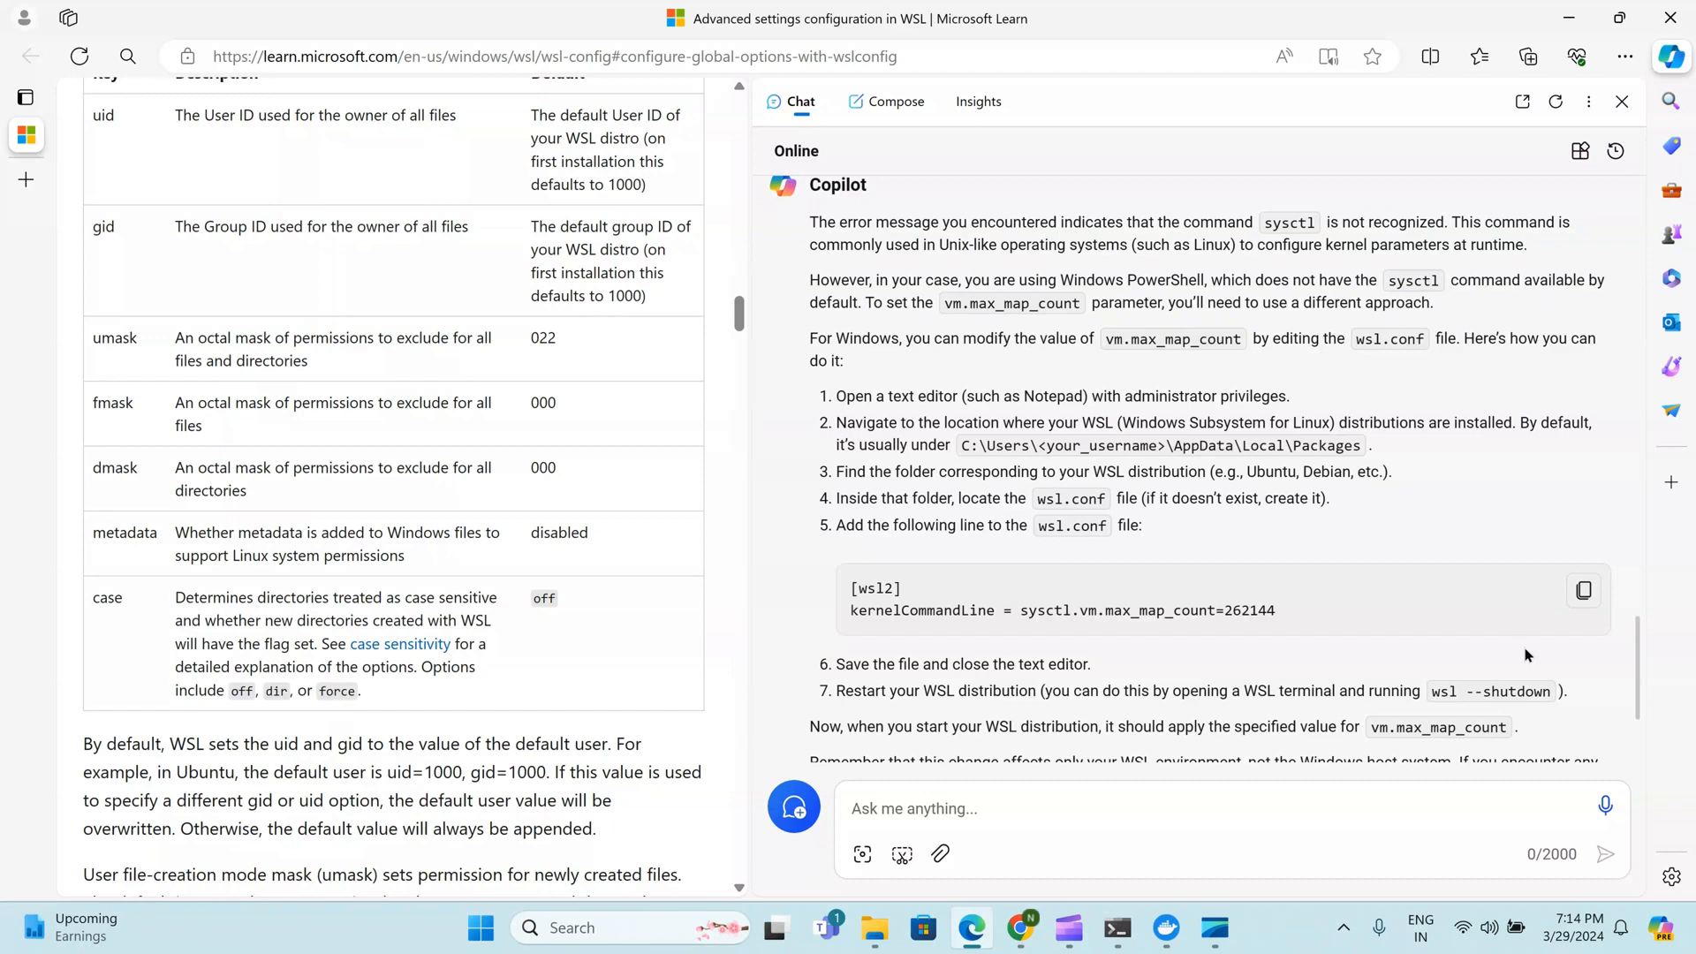
Recheck the sysctl command in PowerShell against Copilot's wsl.conf instructions in Edge, and switch to Docker Desktop's advanced Resources settings
left_click(1117, 927)
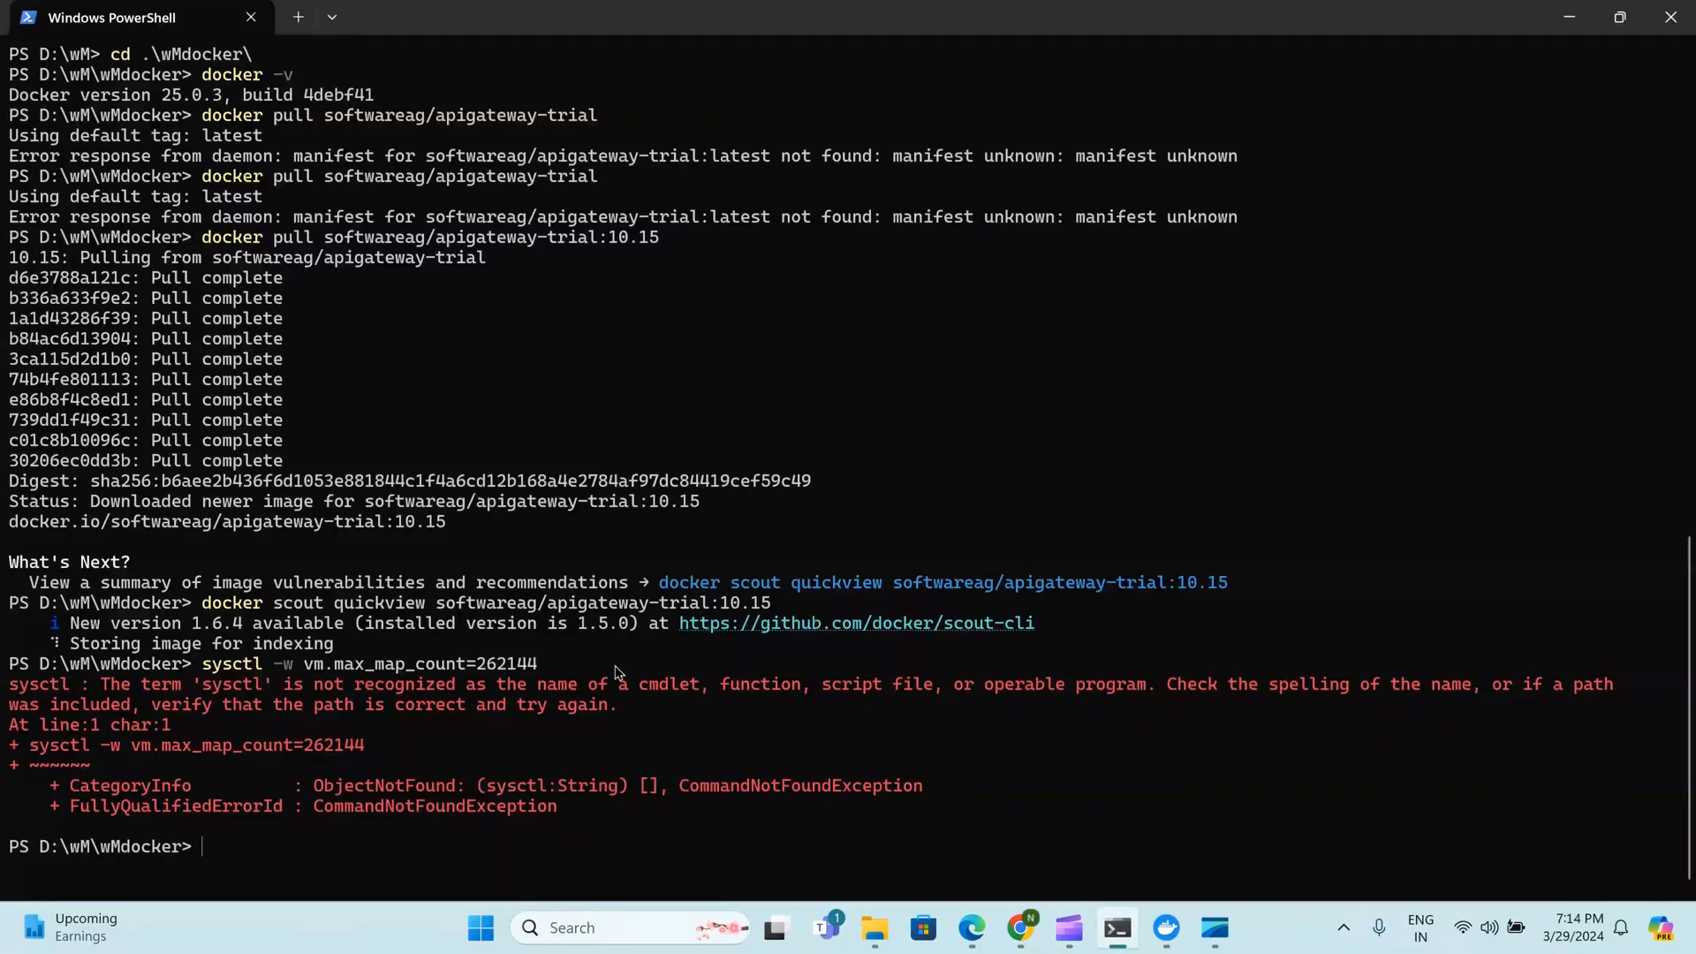
left_click_drag(619, 664, 204, 664)
left_click(455, 756)
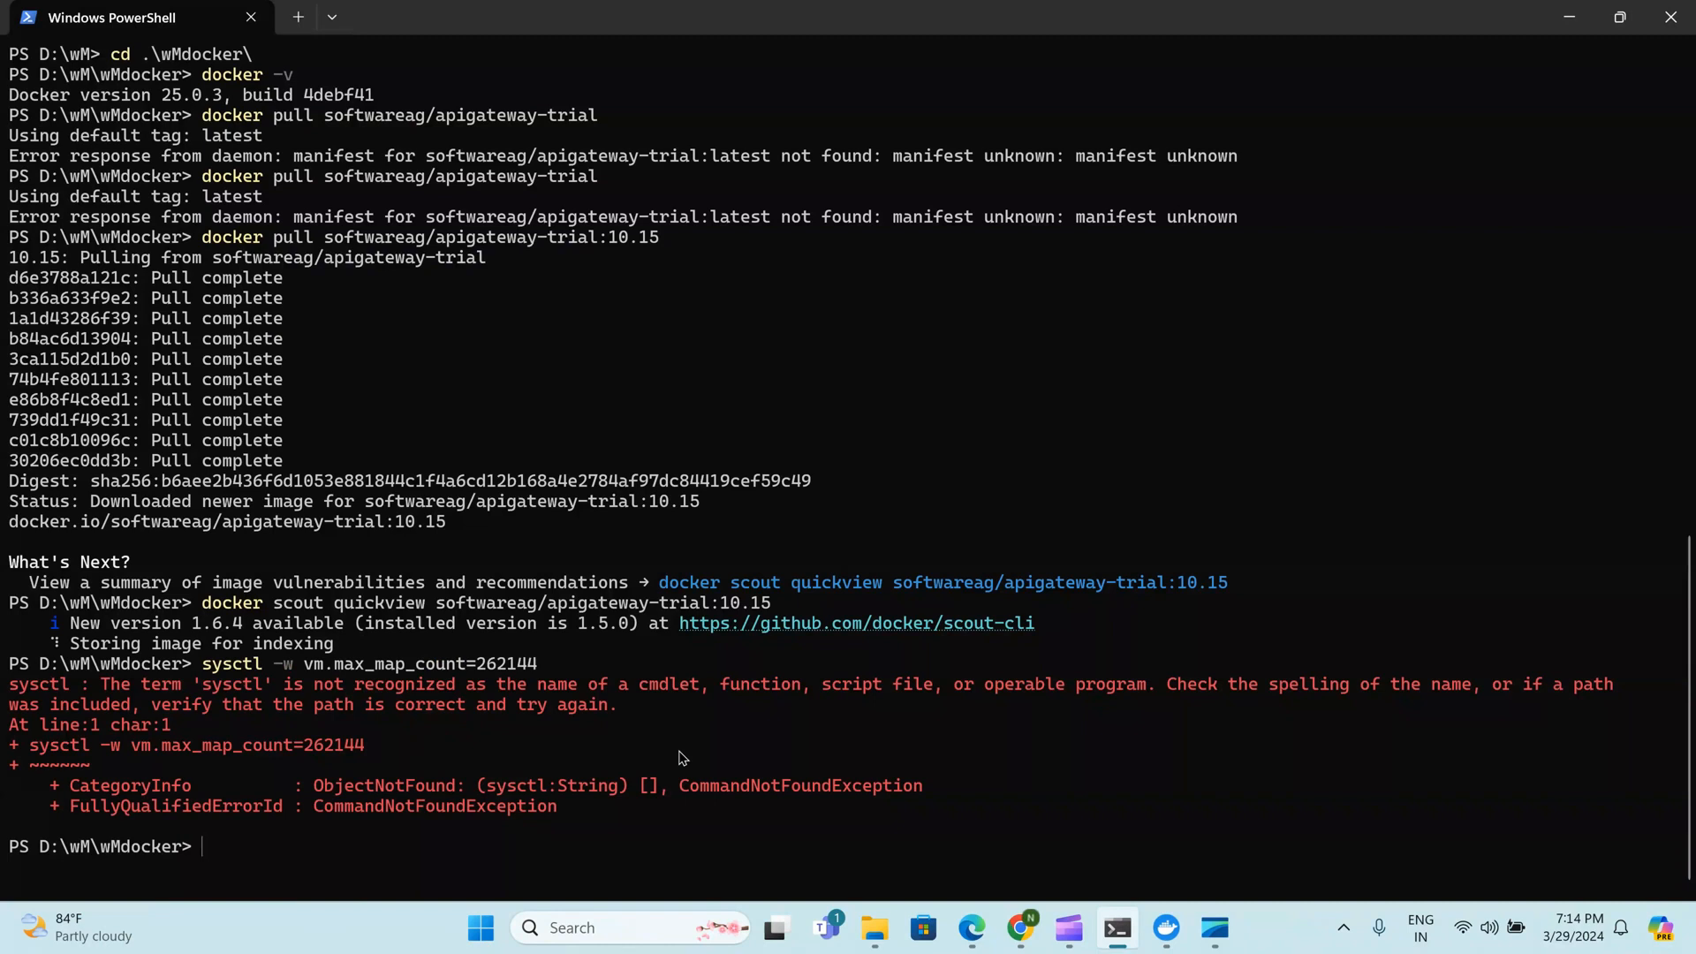
left_click(989, 941)
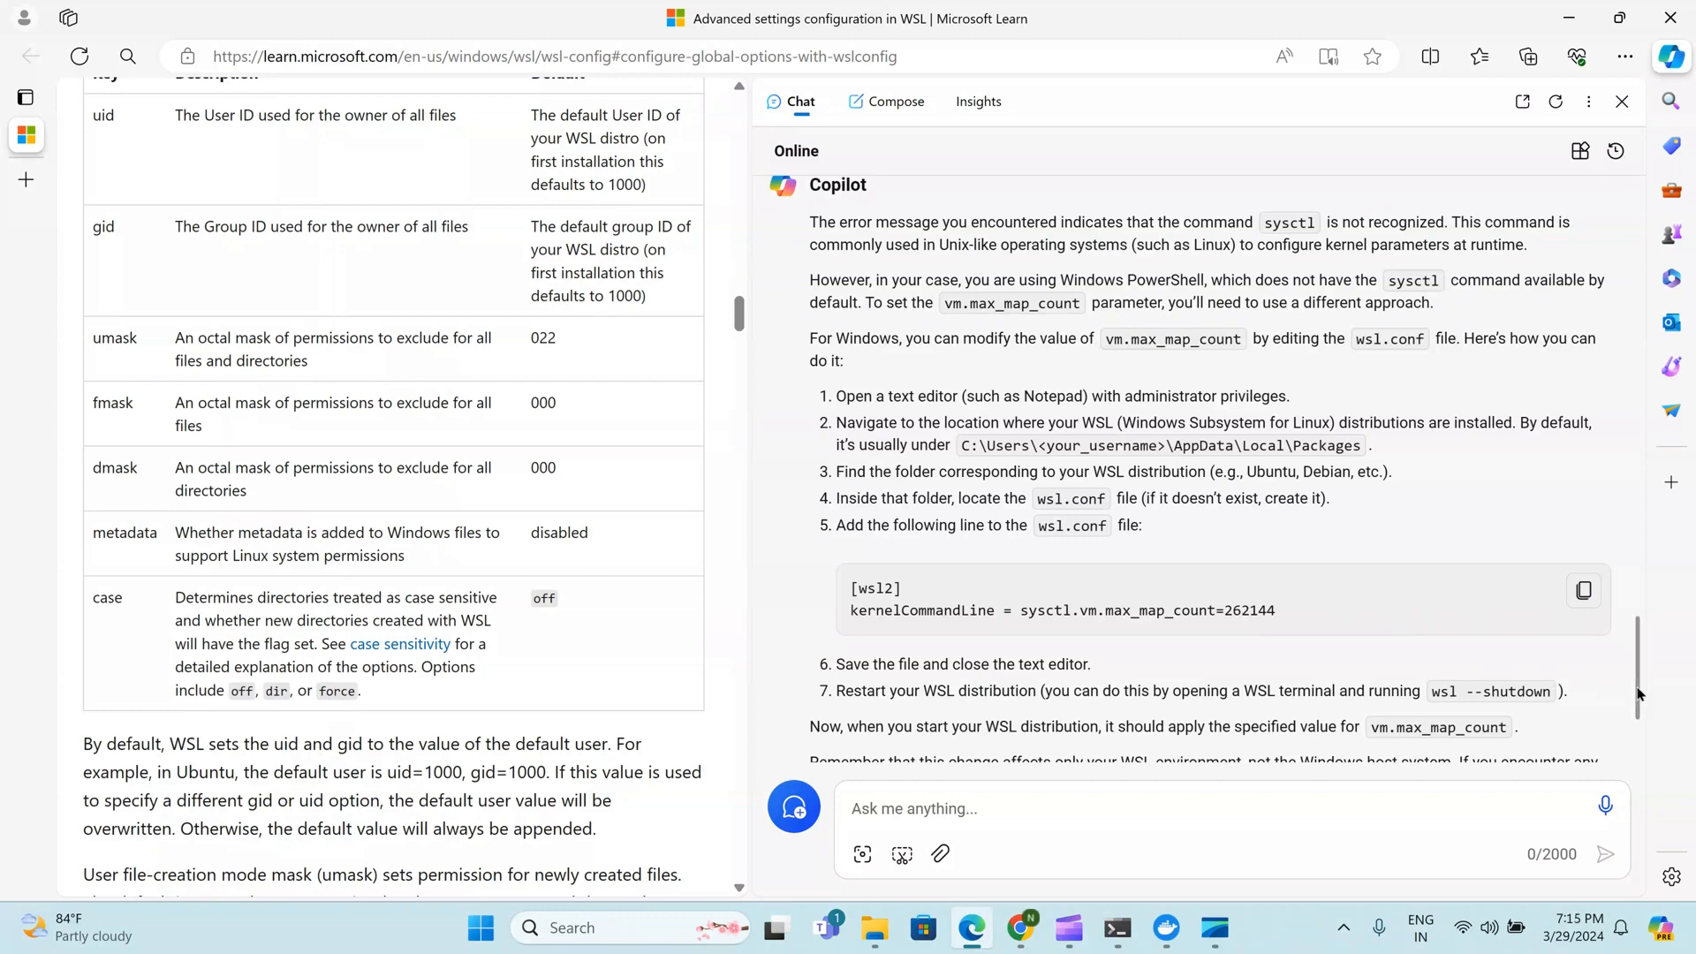
left_click_drag(1636, 694, 1641, 733)
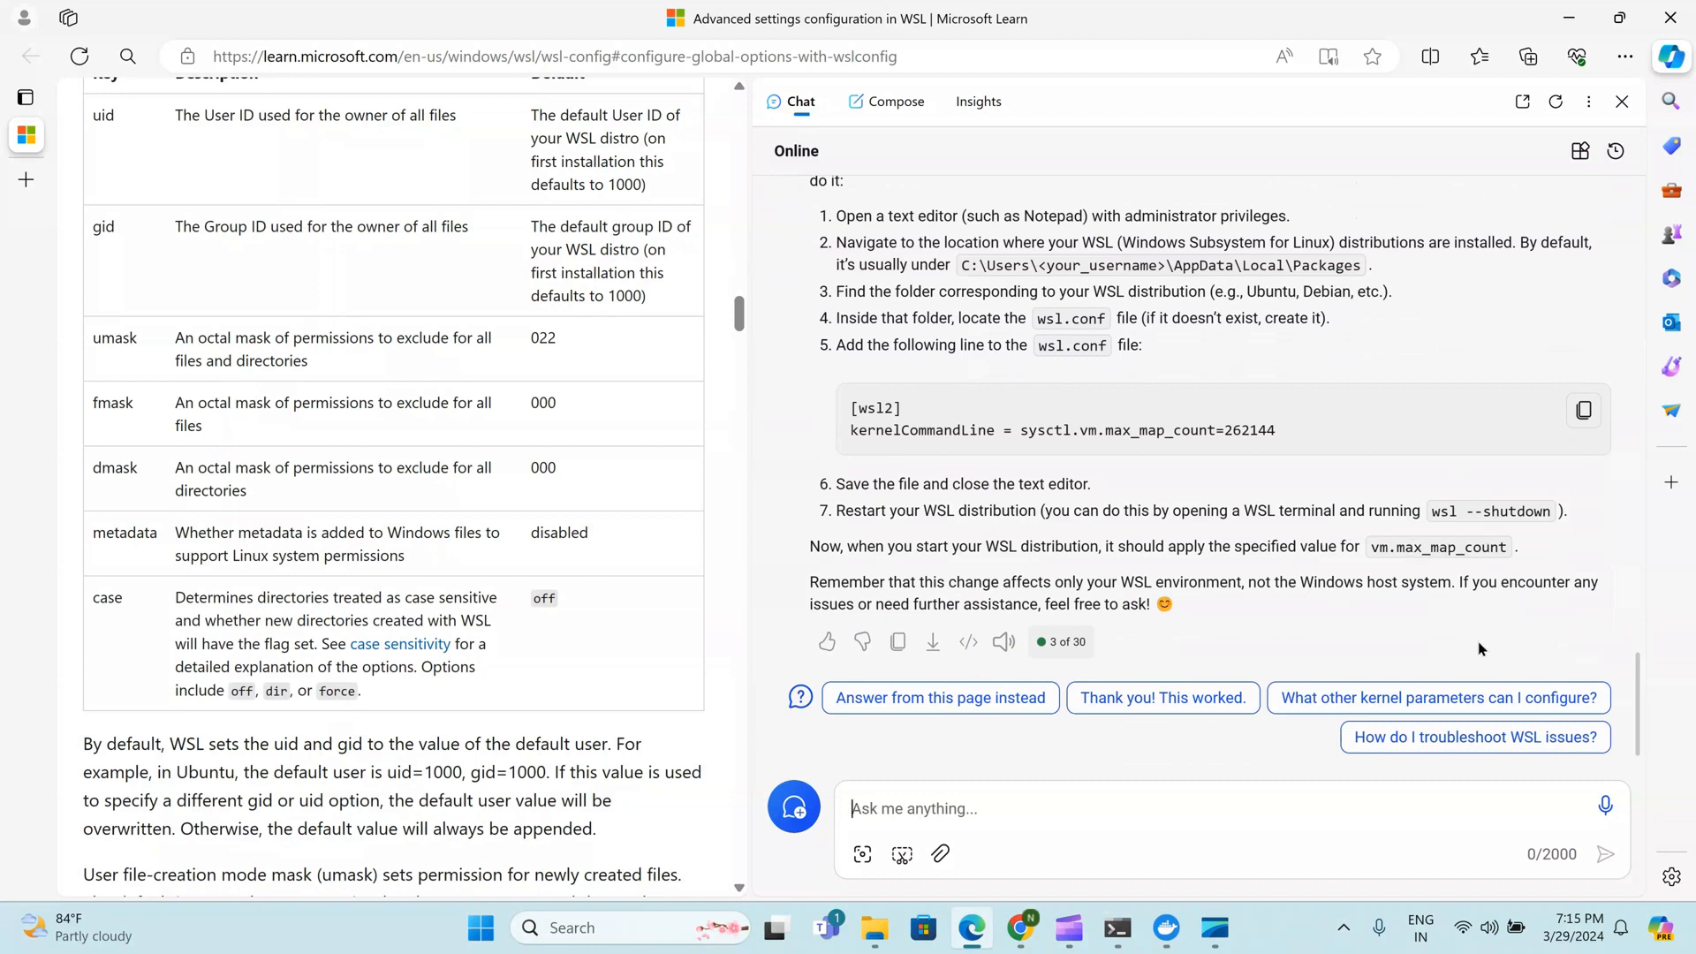
left_click(1166, 928)
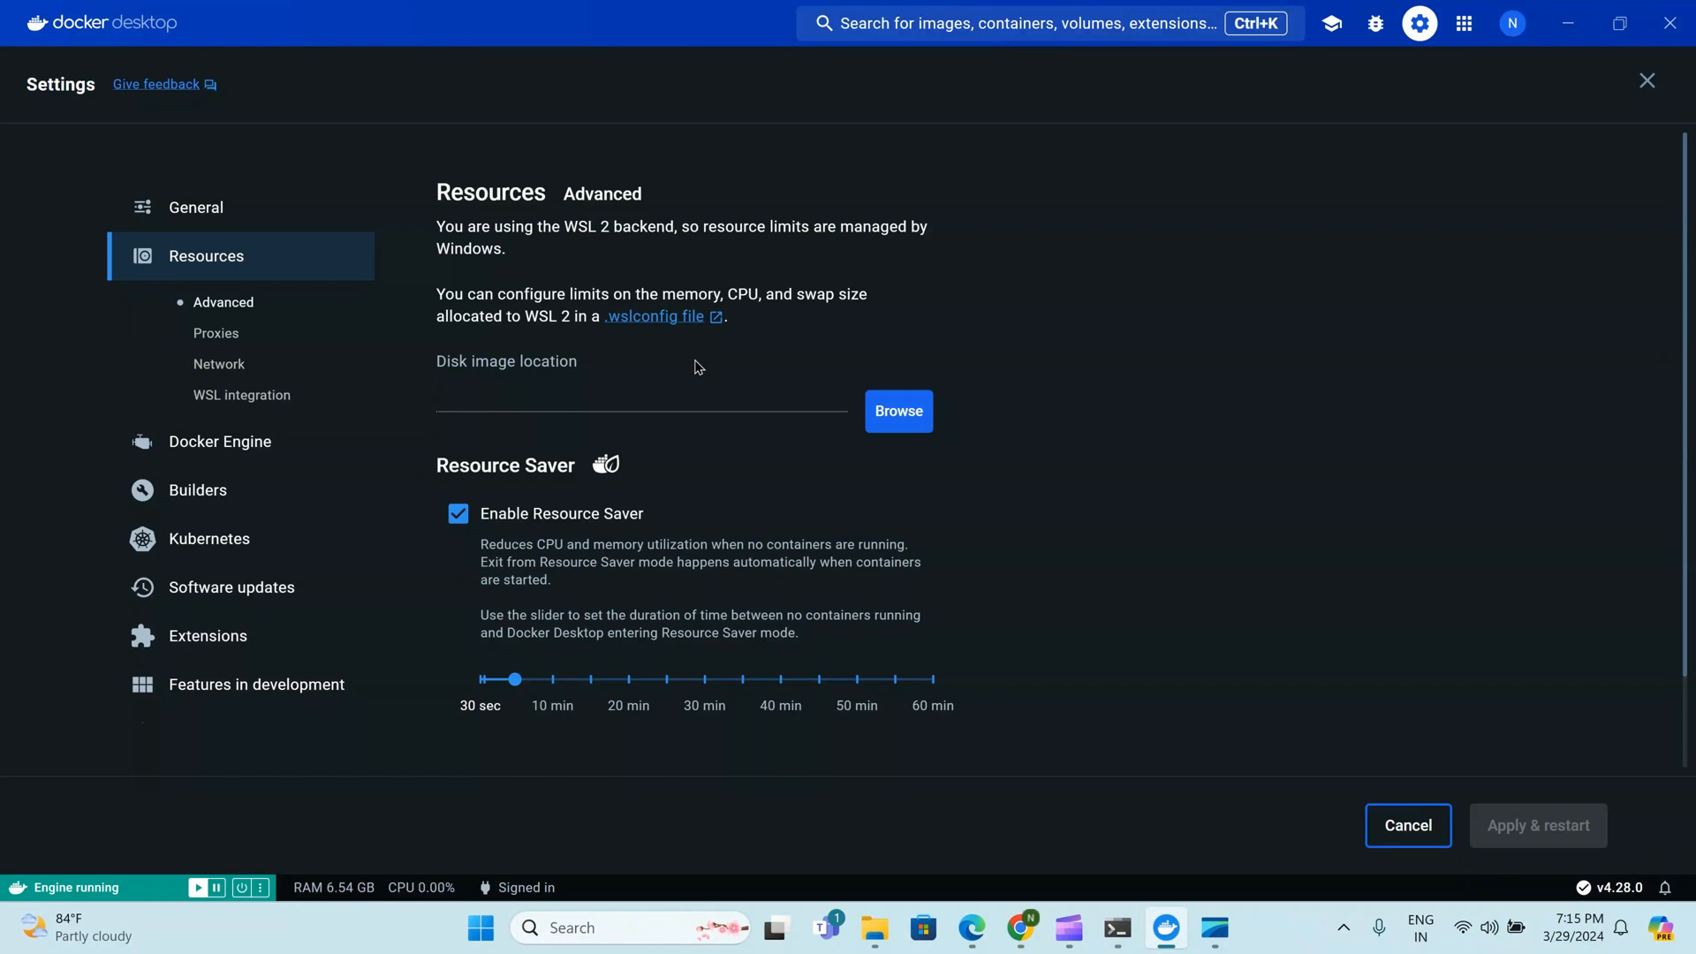
left_click(913, 429)
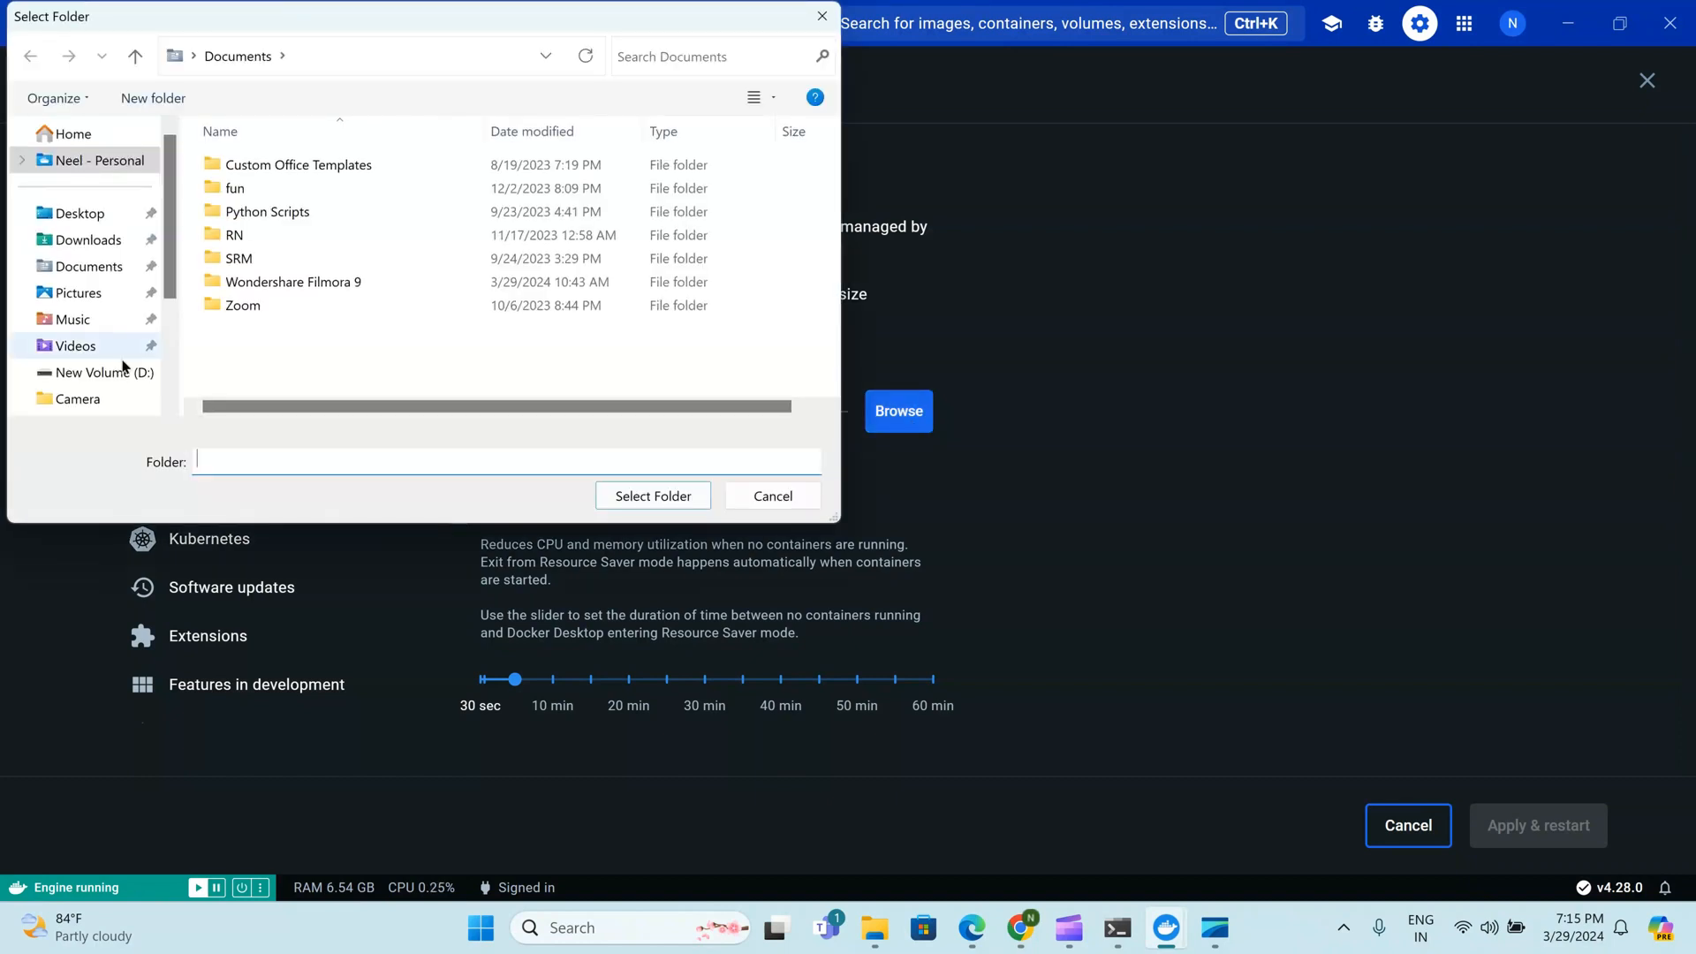
left_click(124, 371)
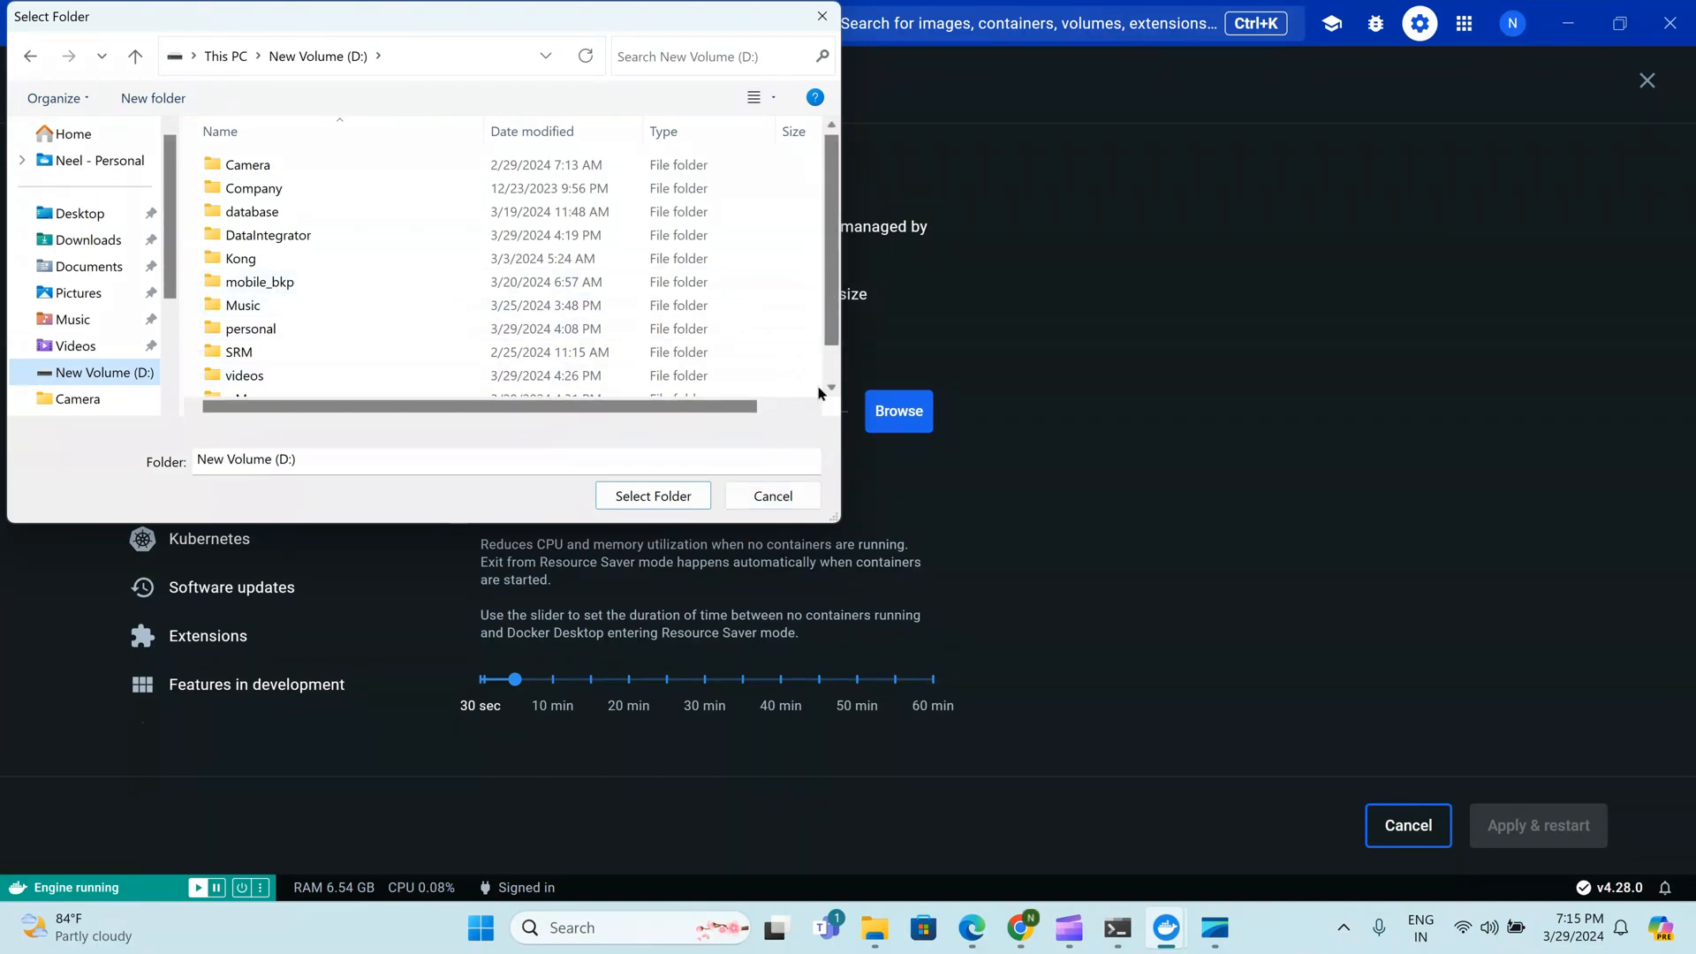
left_click(794, 504)
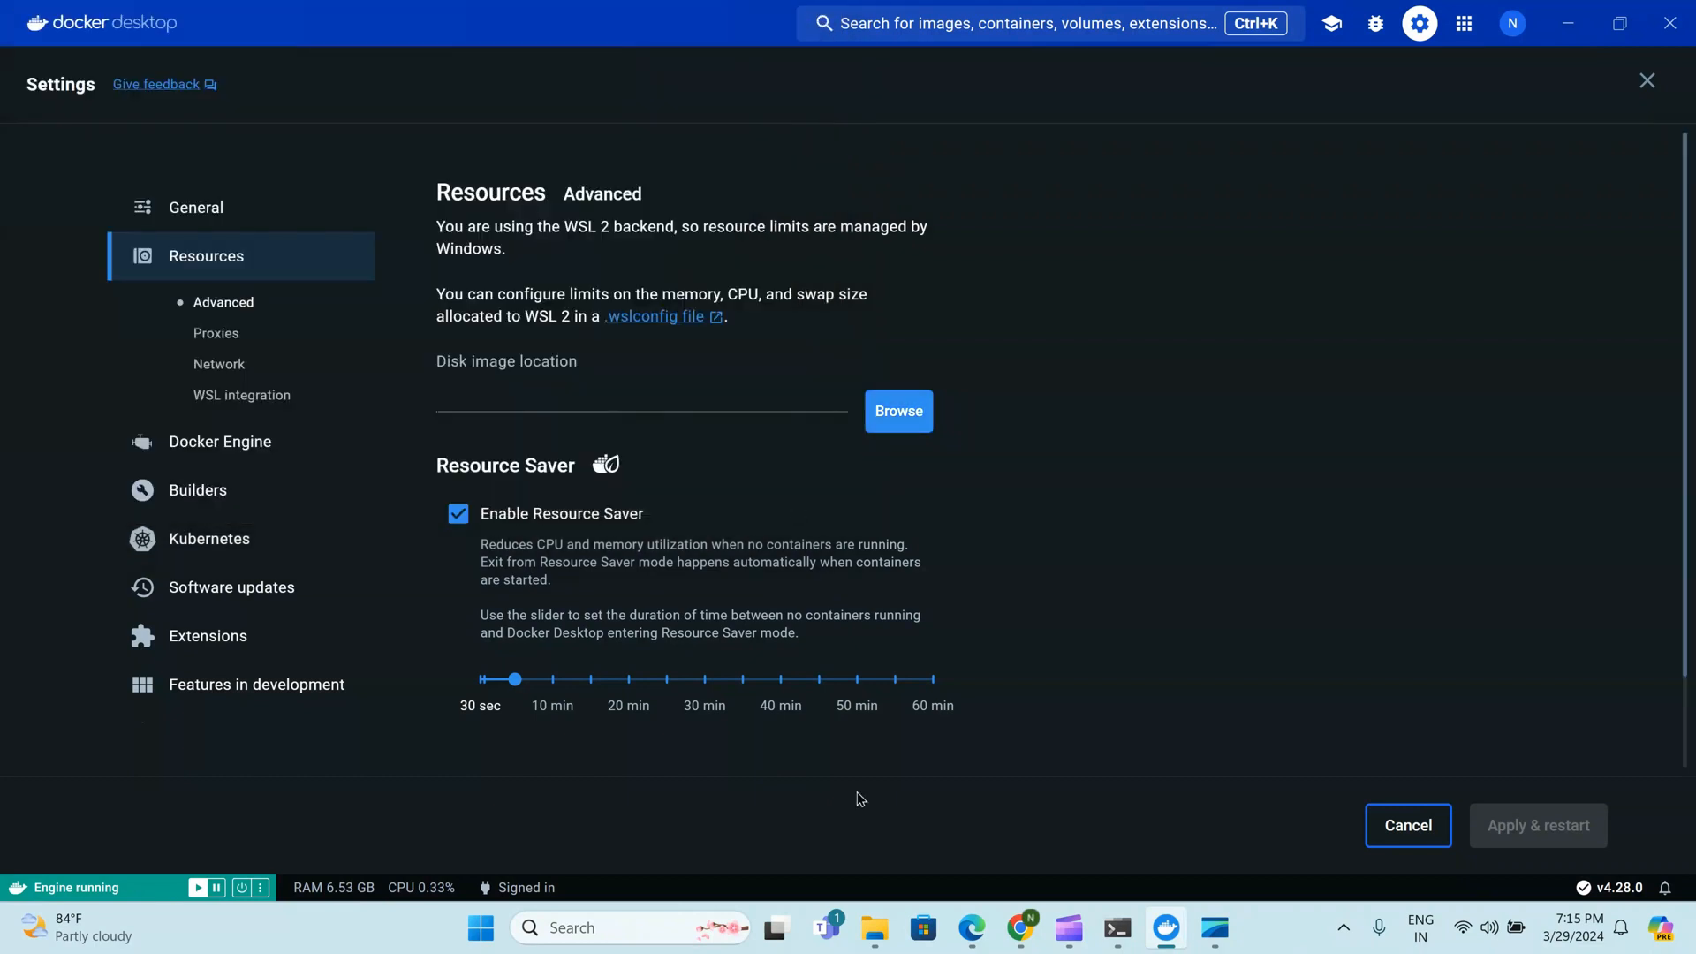
Switch to Chrome and review the sysctl and docker run commands in Docker Hub's API Gateway quick start
mouse_move(865, 943)
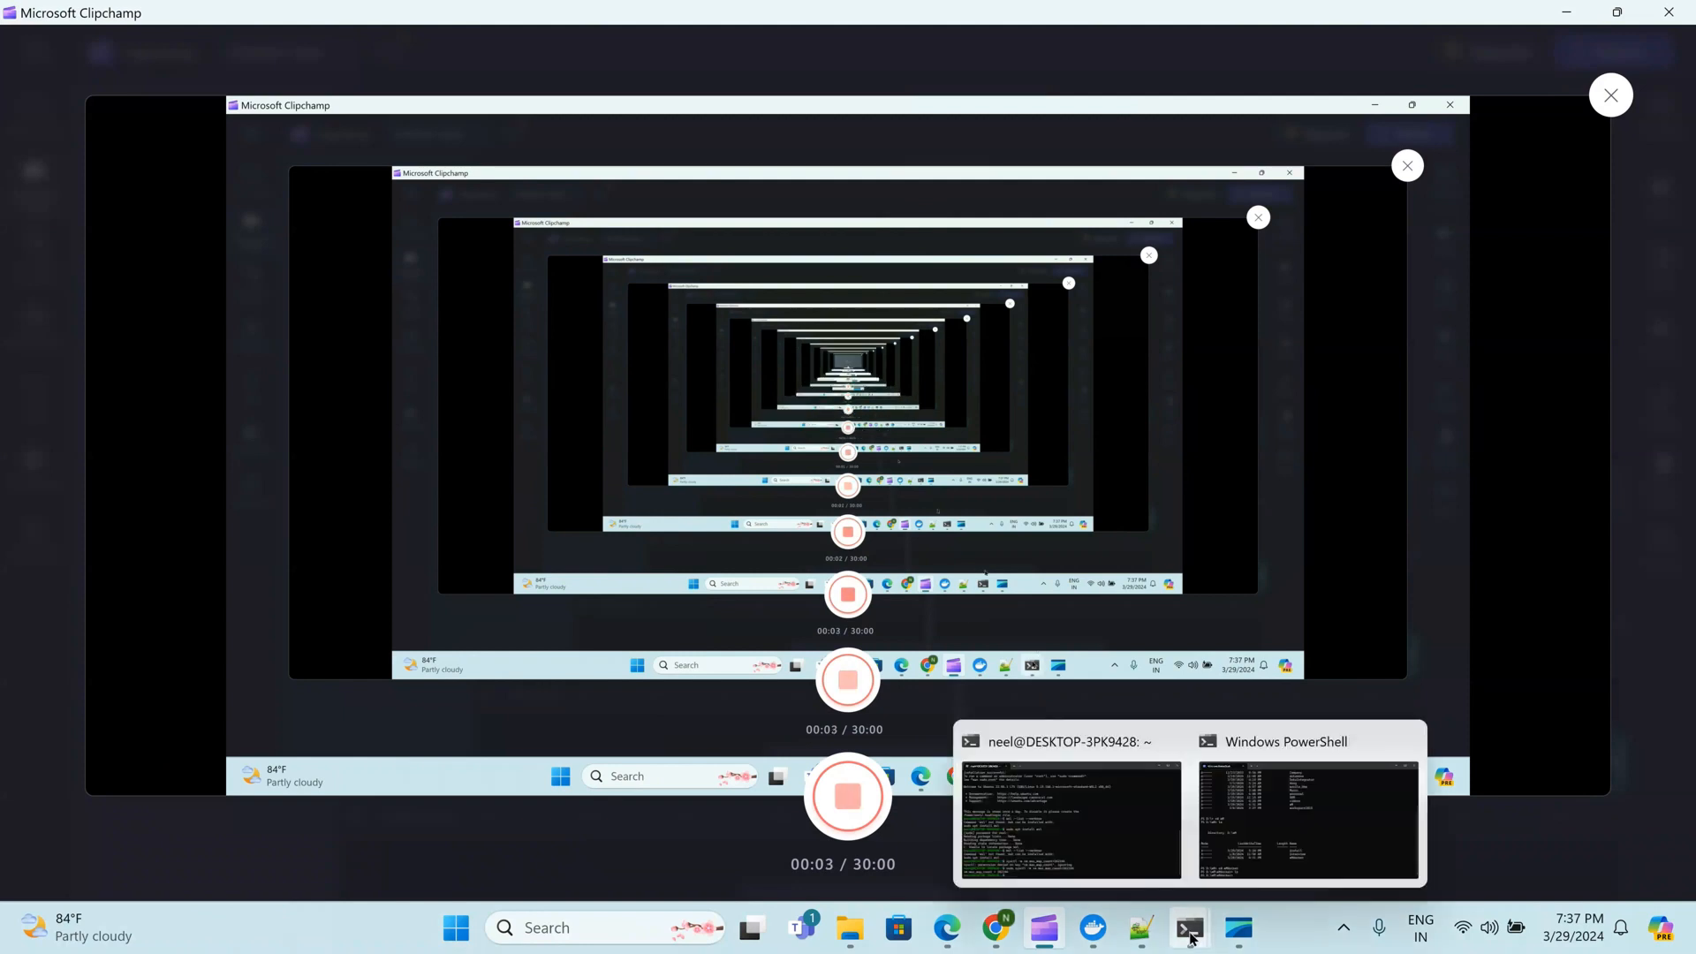
left_click(997, 928)
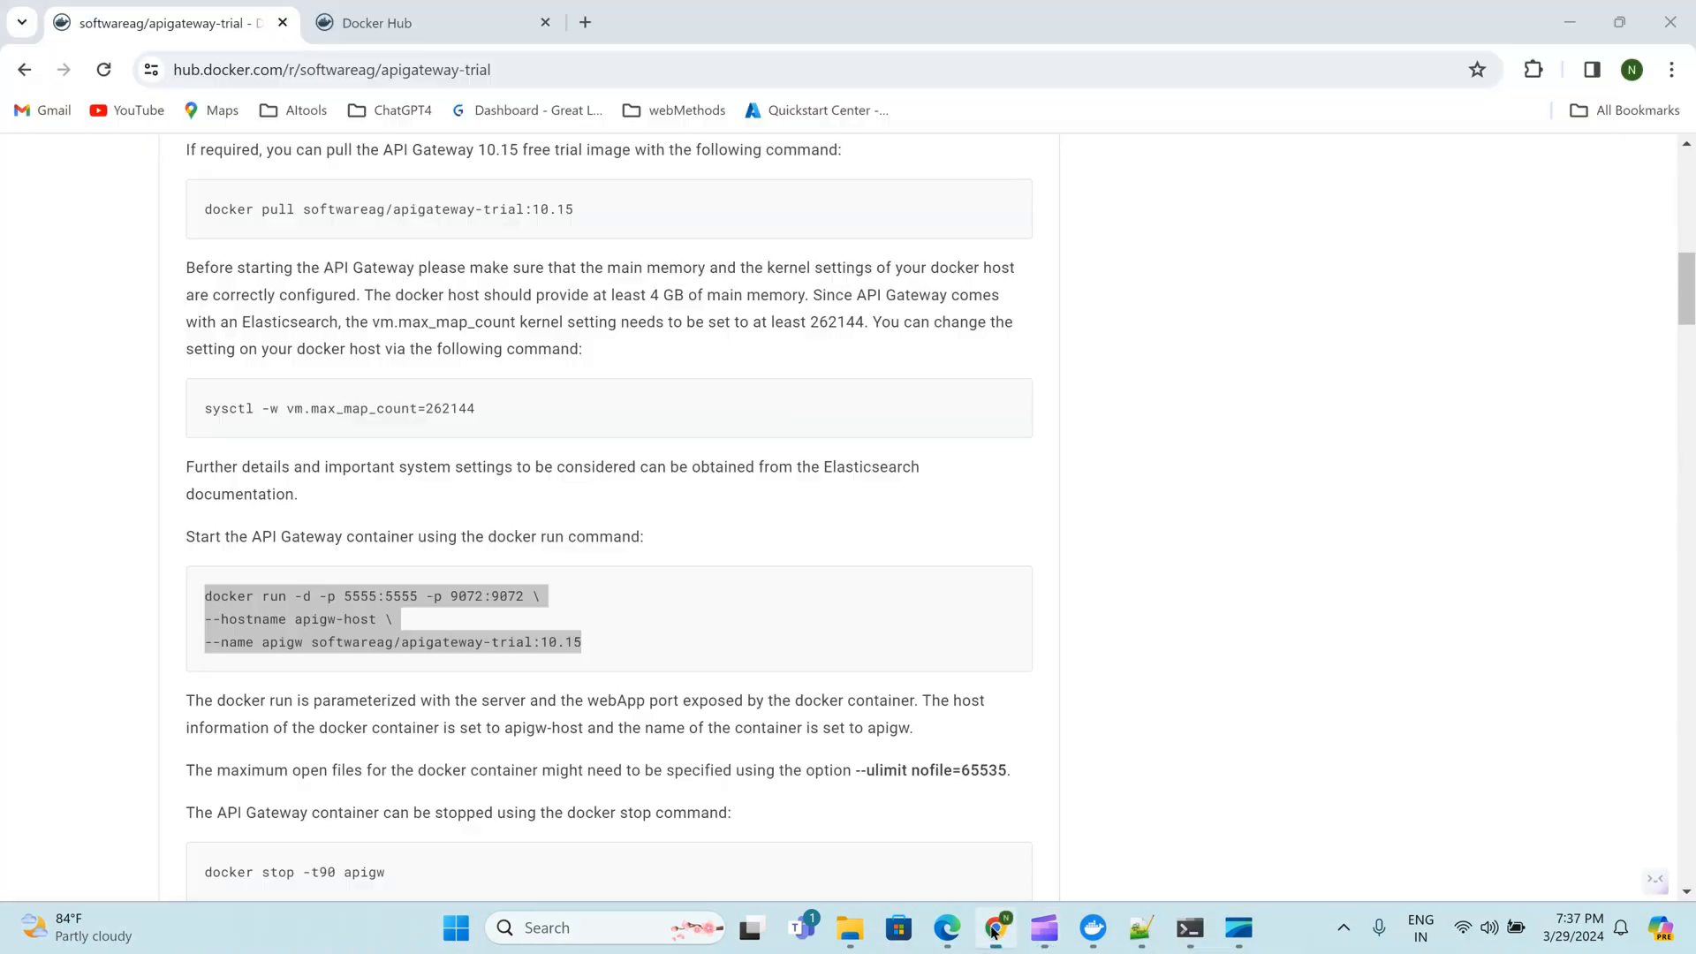
left_click(1187, 599)
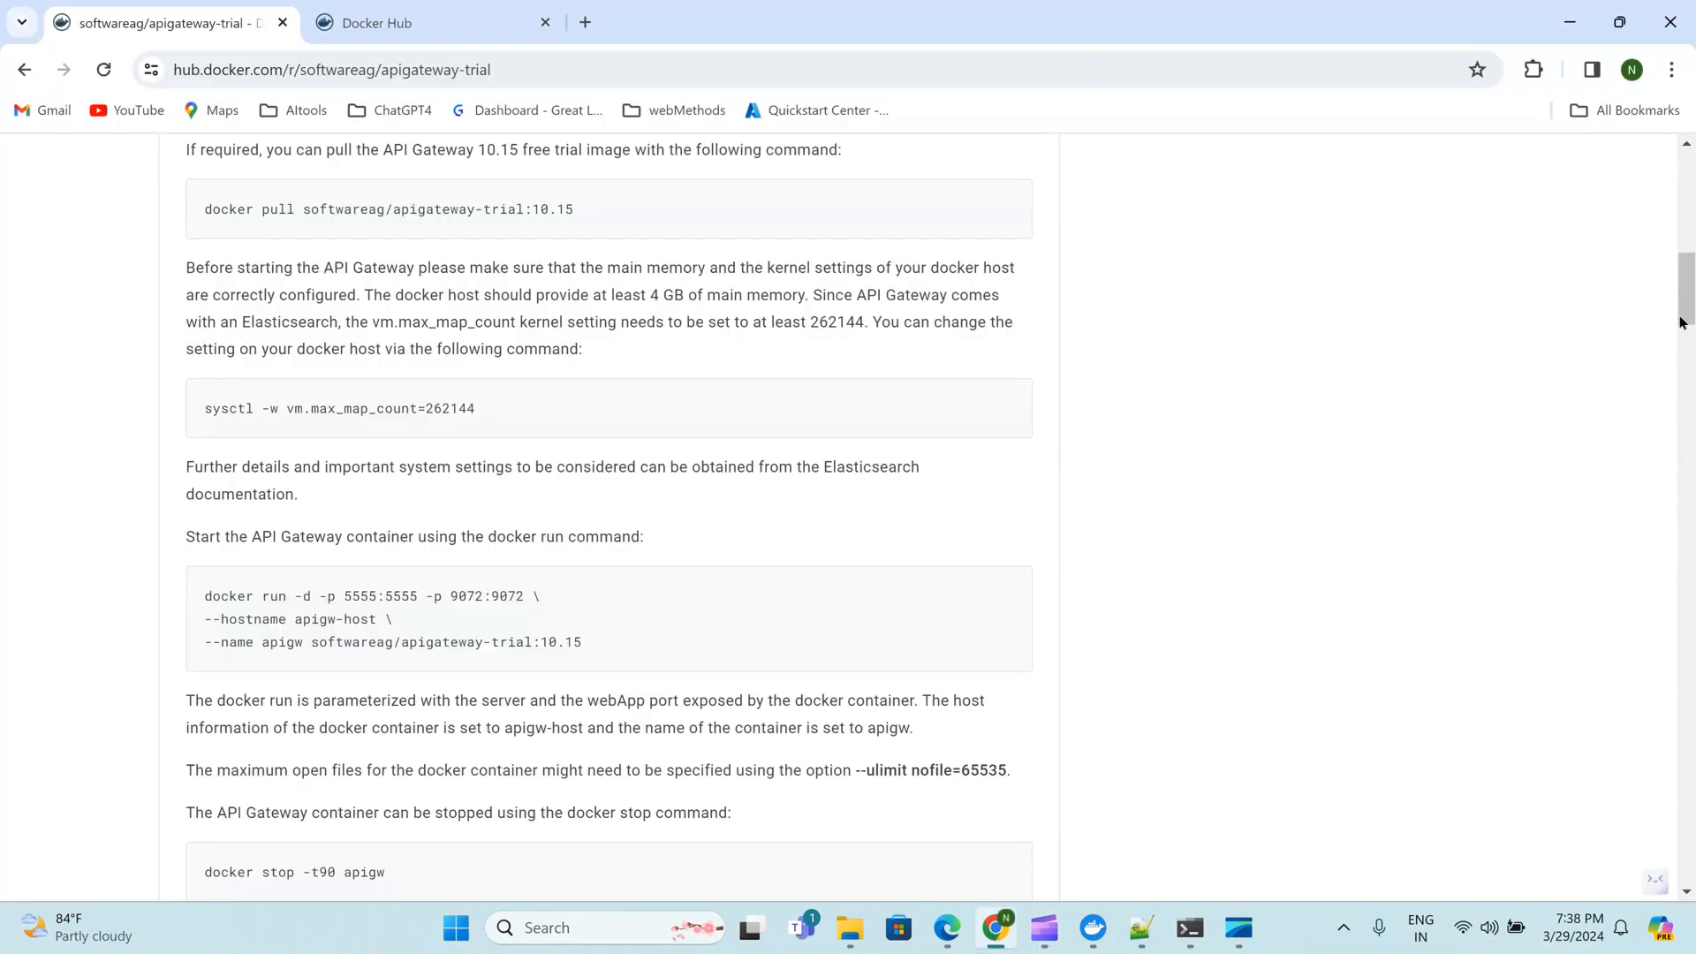
scroll(1688, 305, "up", 1)
mouse_move(1688, 304)
left_mouse_down()
mouse_move(1688, 235)
mouse_move(1688, 302)
left_mouse_up()
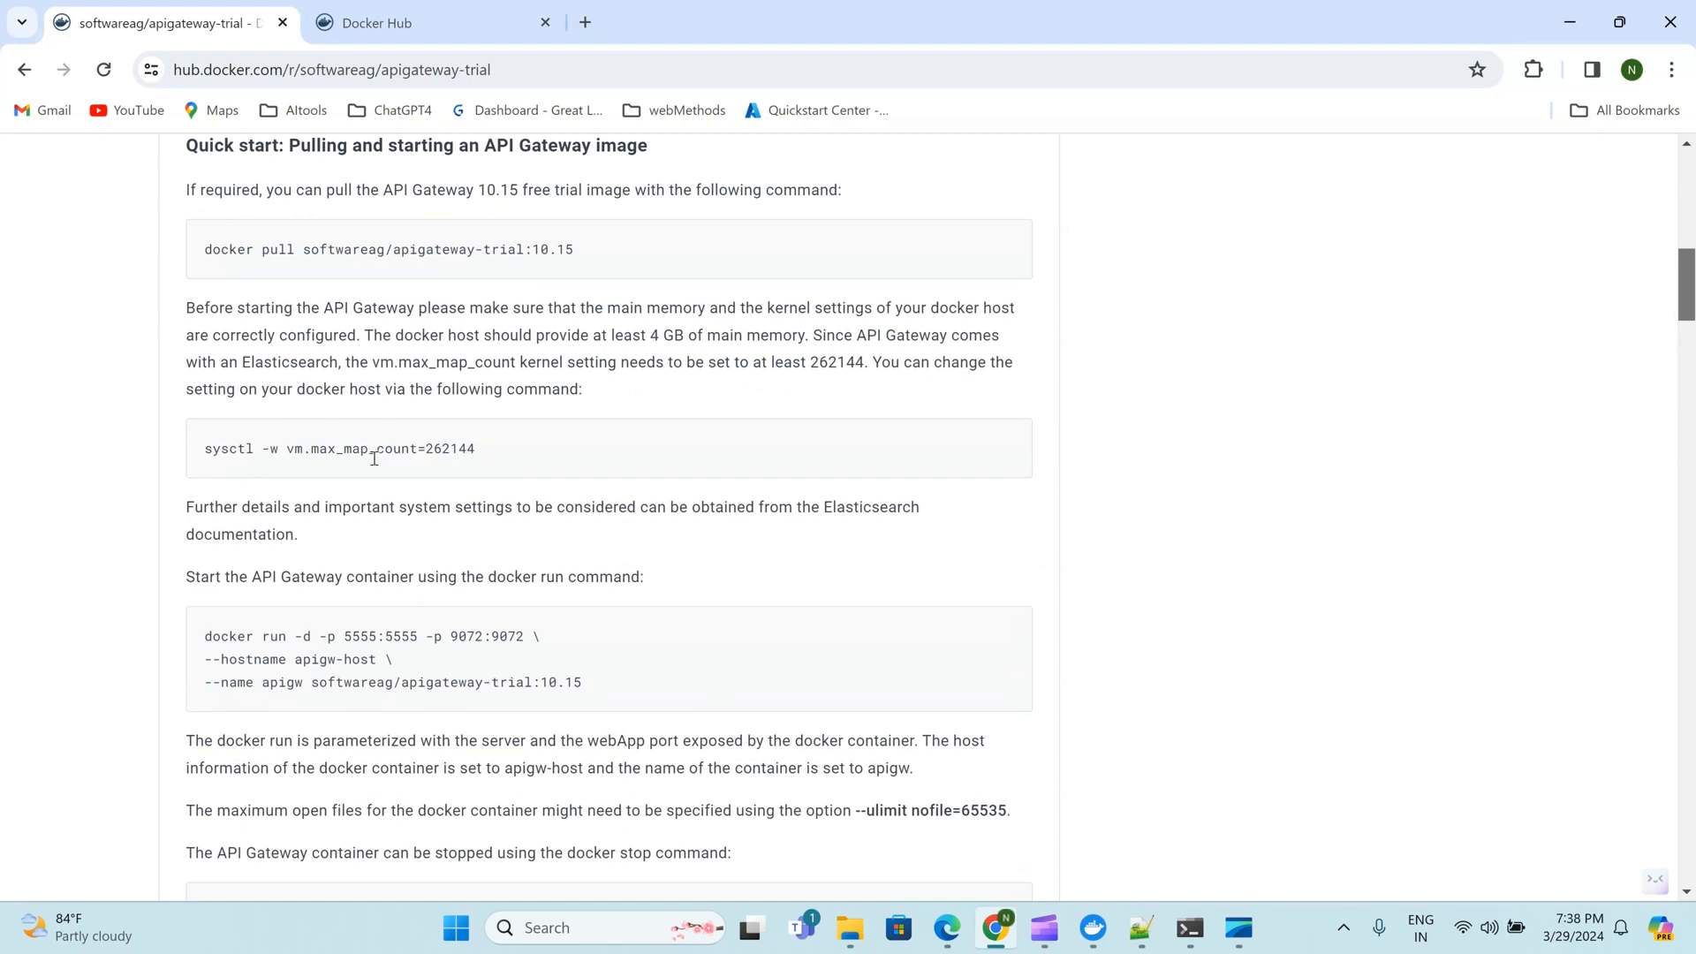
Open the Linux location in File Explorer and review the sudo sysctl -w vm.max_map_count=262144 command in the Ubuntu terminal
left_click(850, 929)
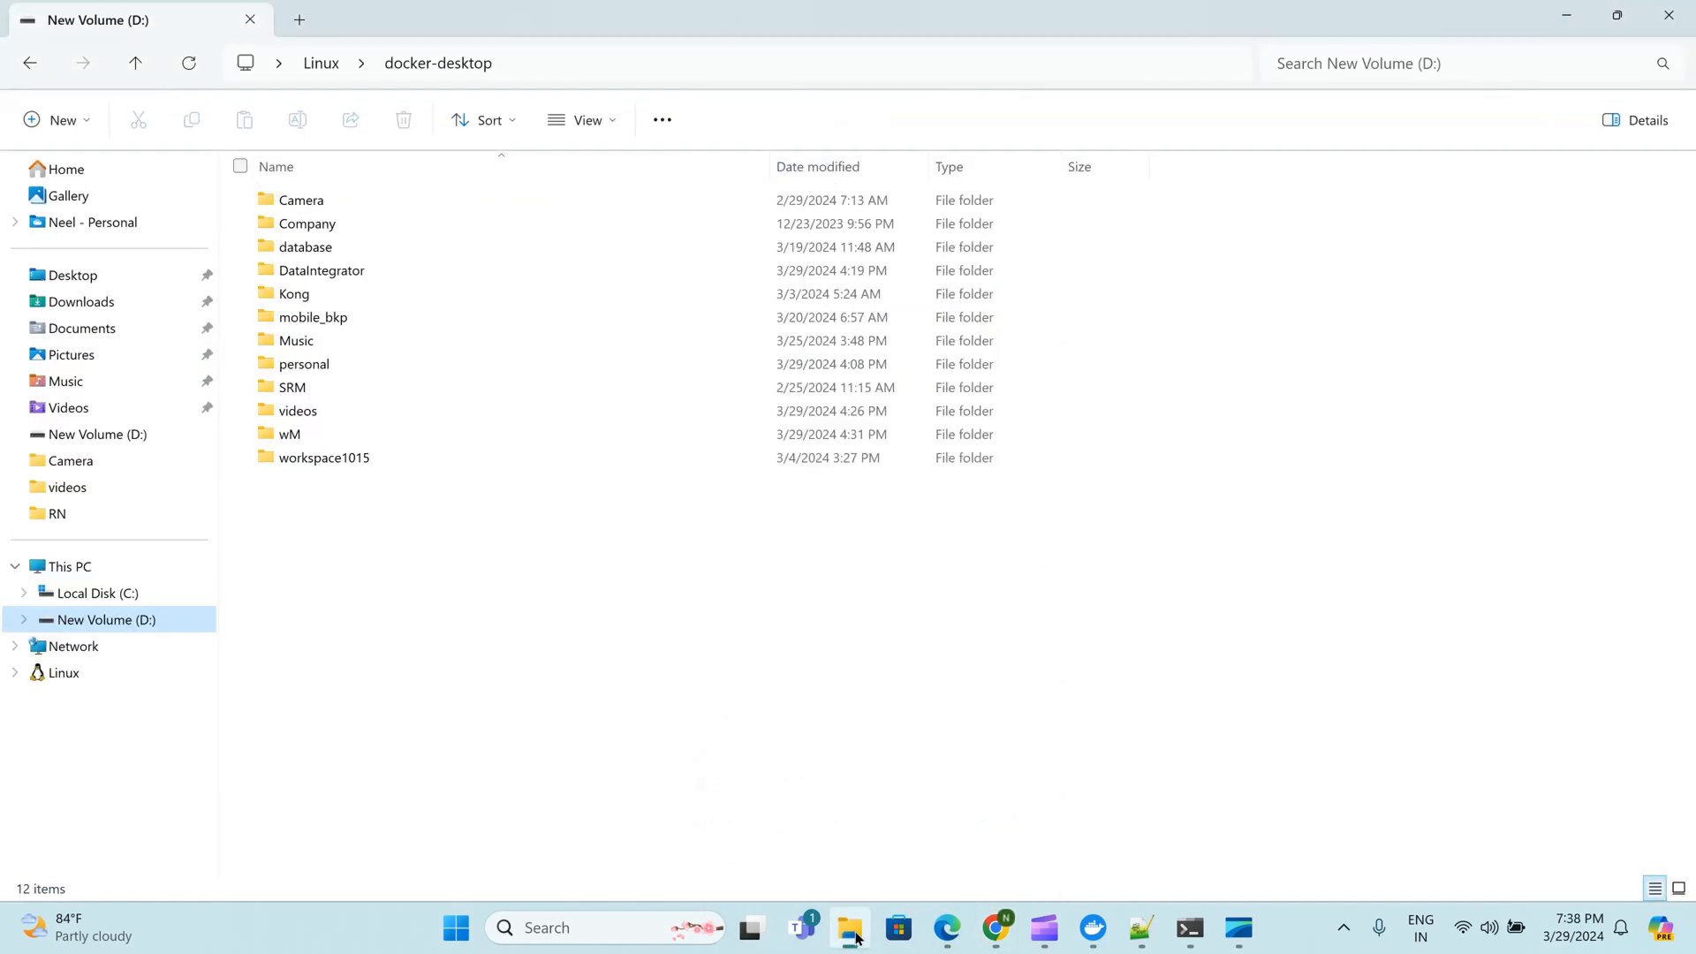
left_click(160, 678)
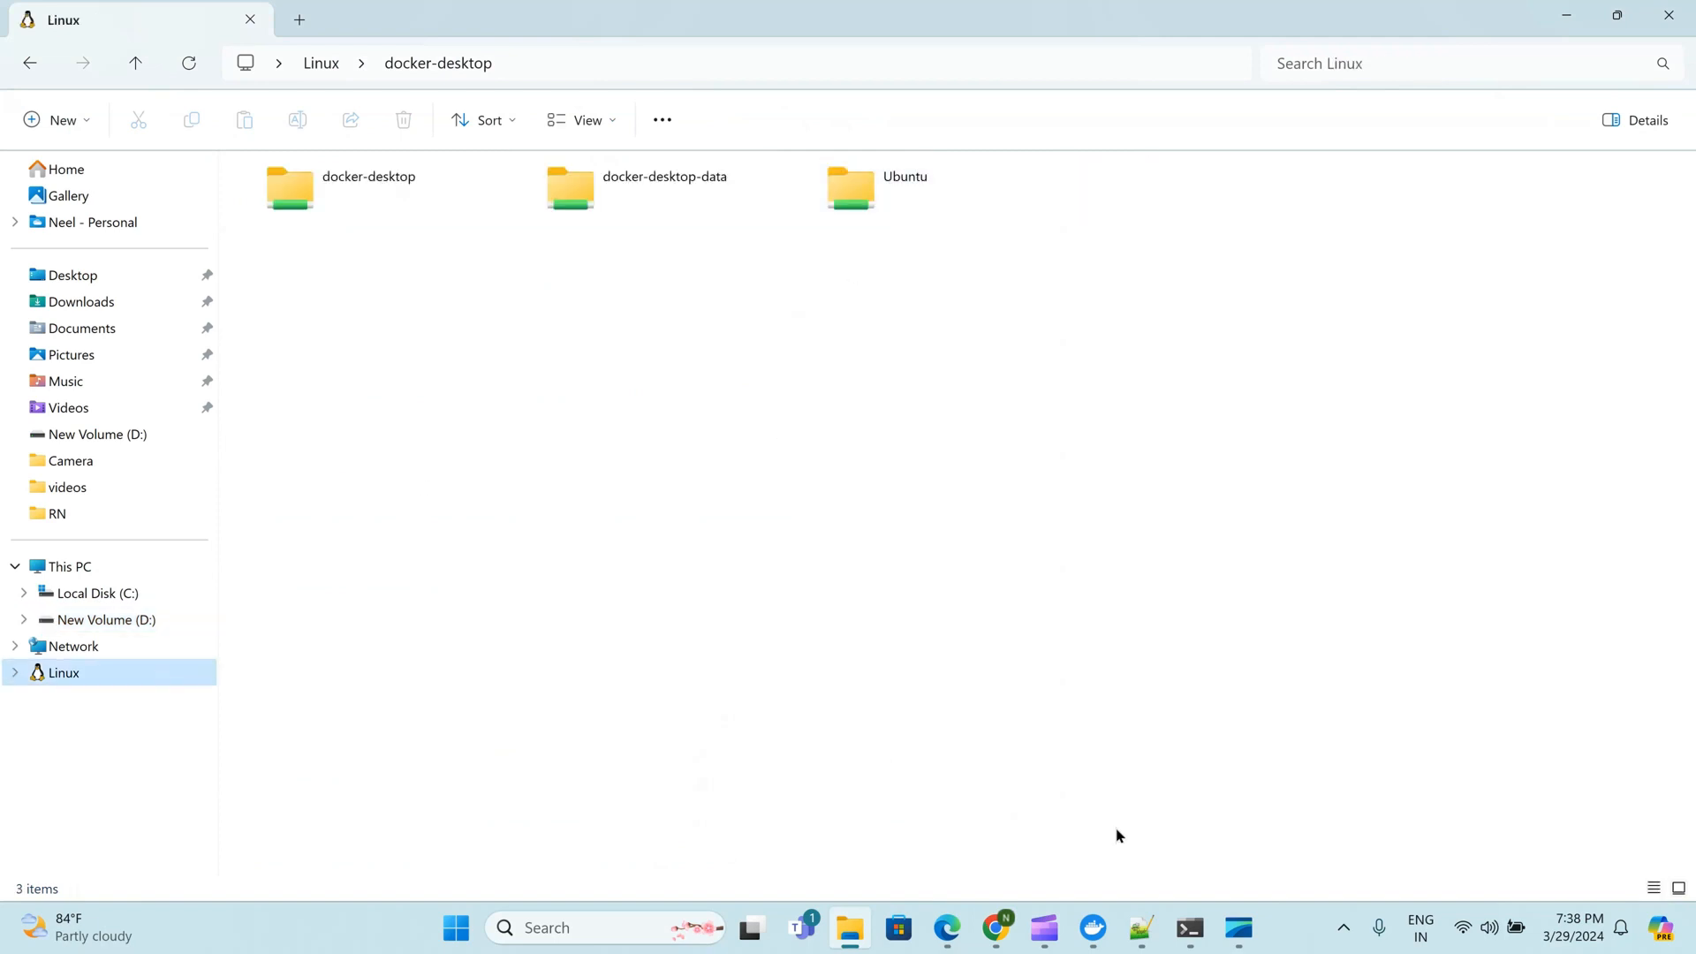
mouse_move(1189, 928)
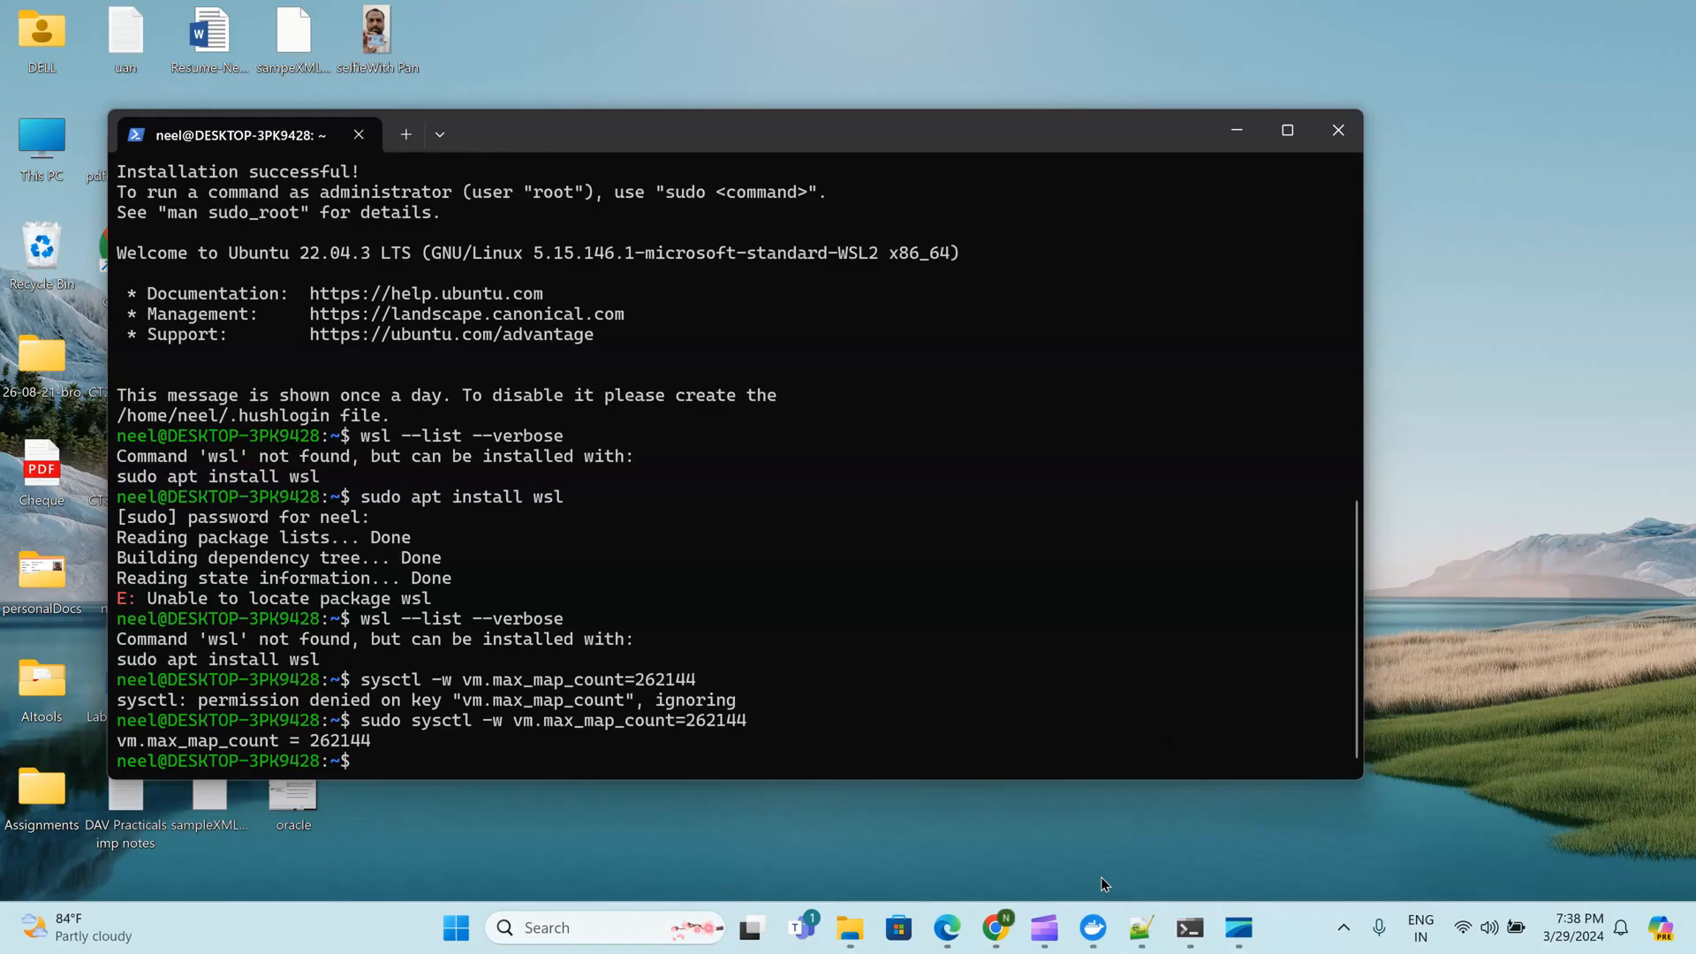
left_click(1100, 877)
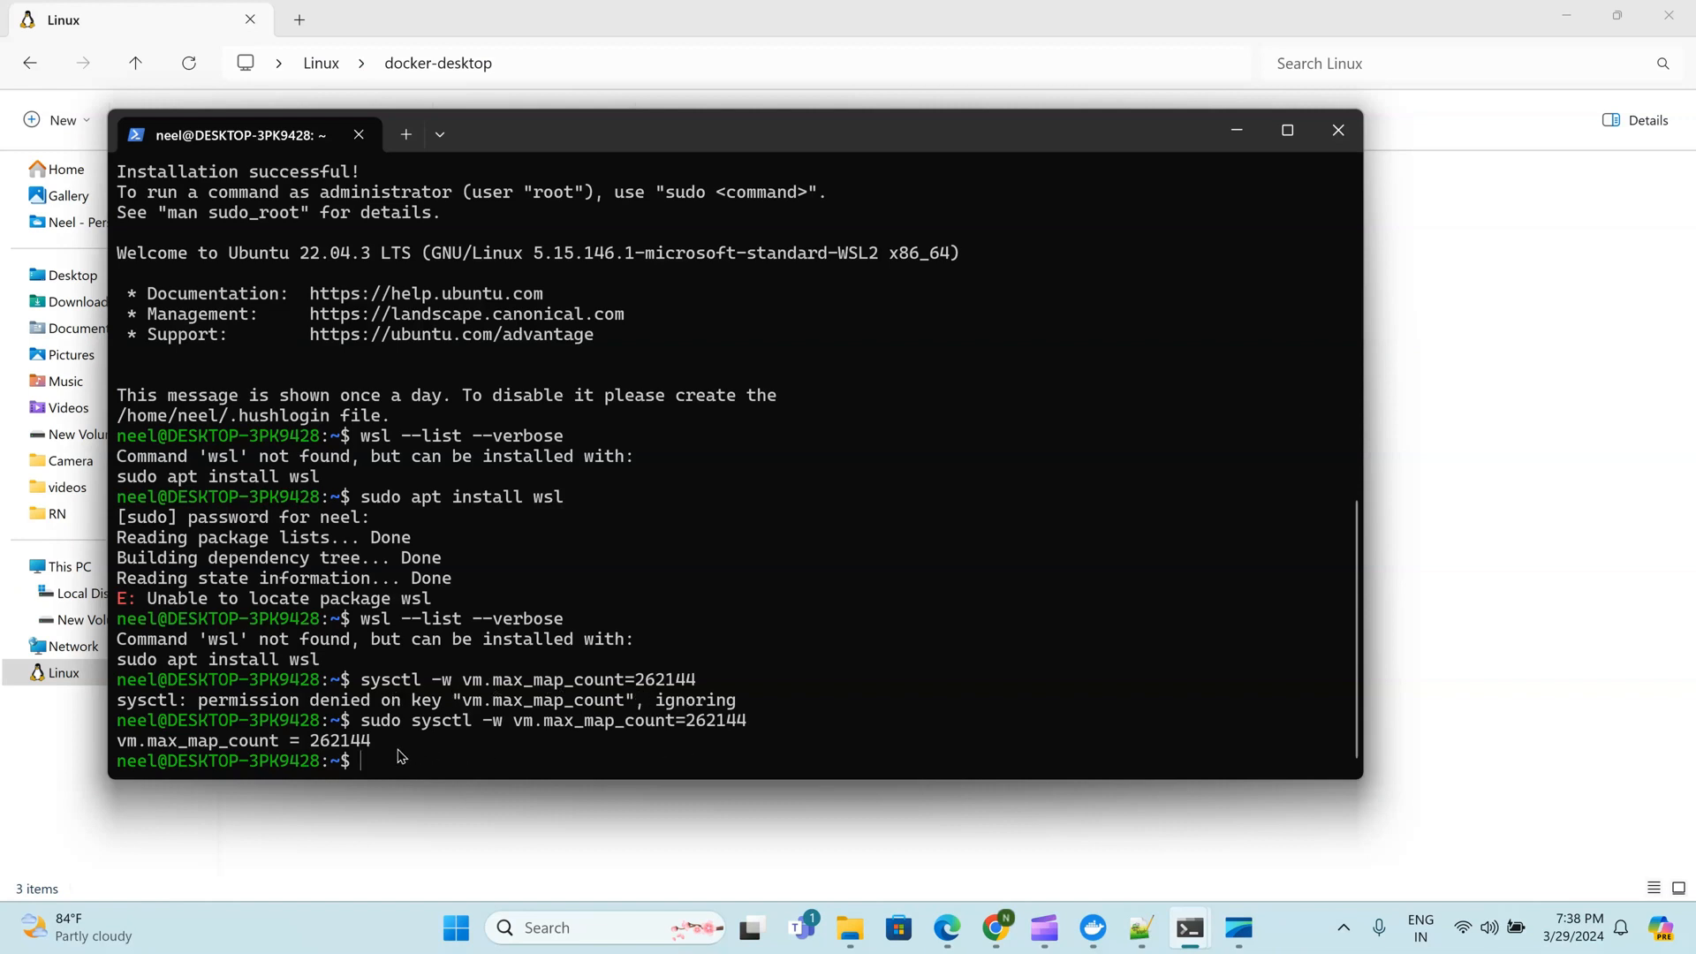
left_click(1246, 143)
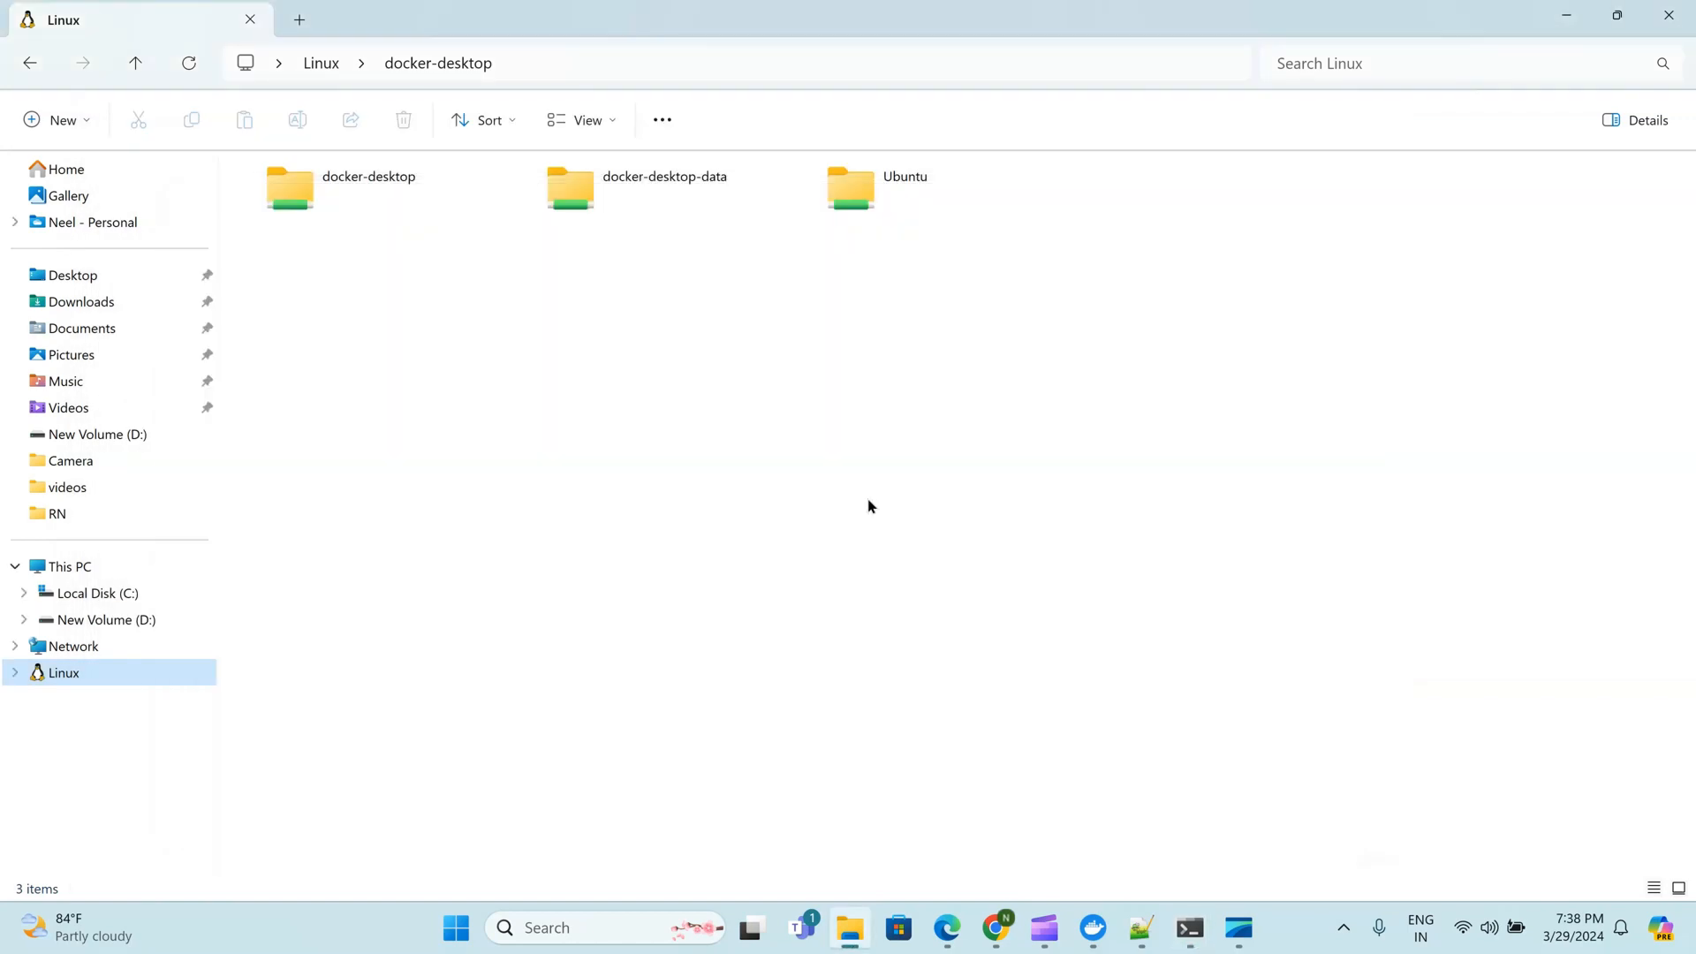
left_click(542, 934)
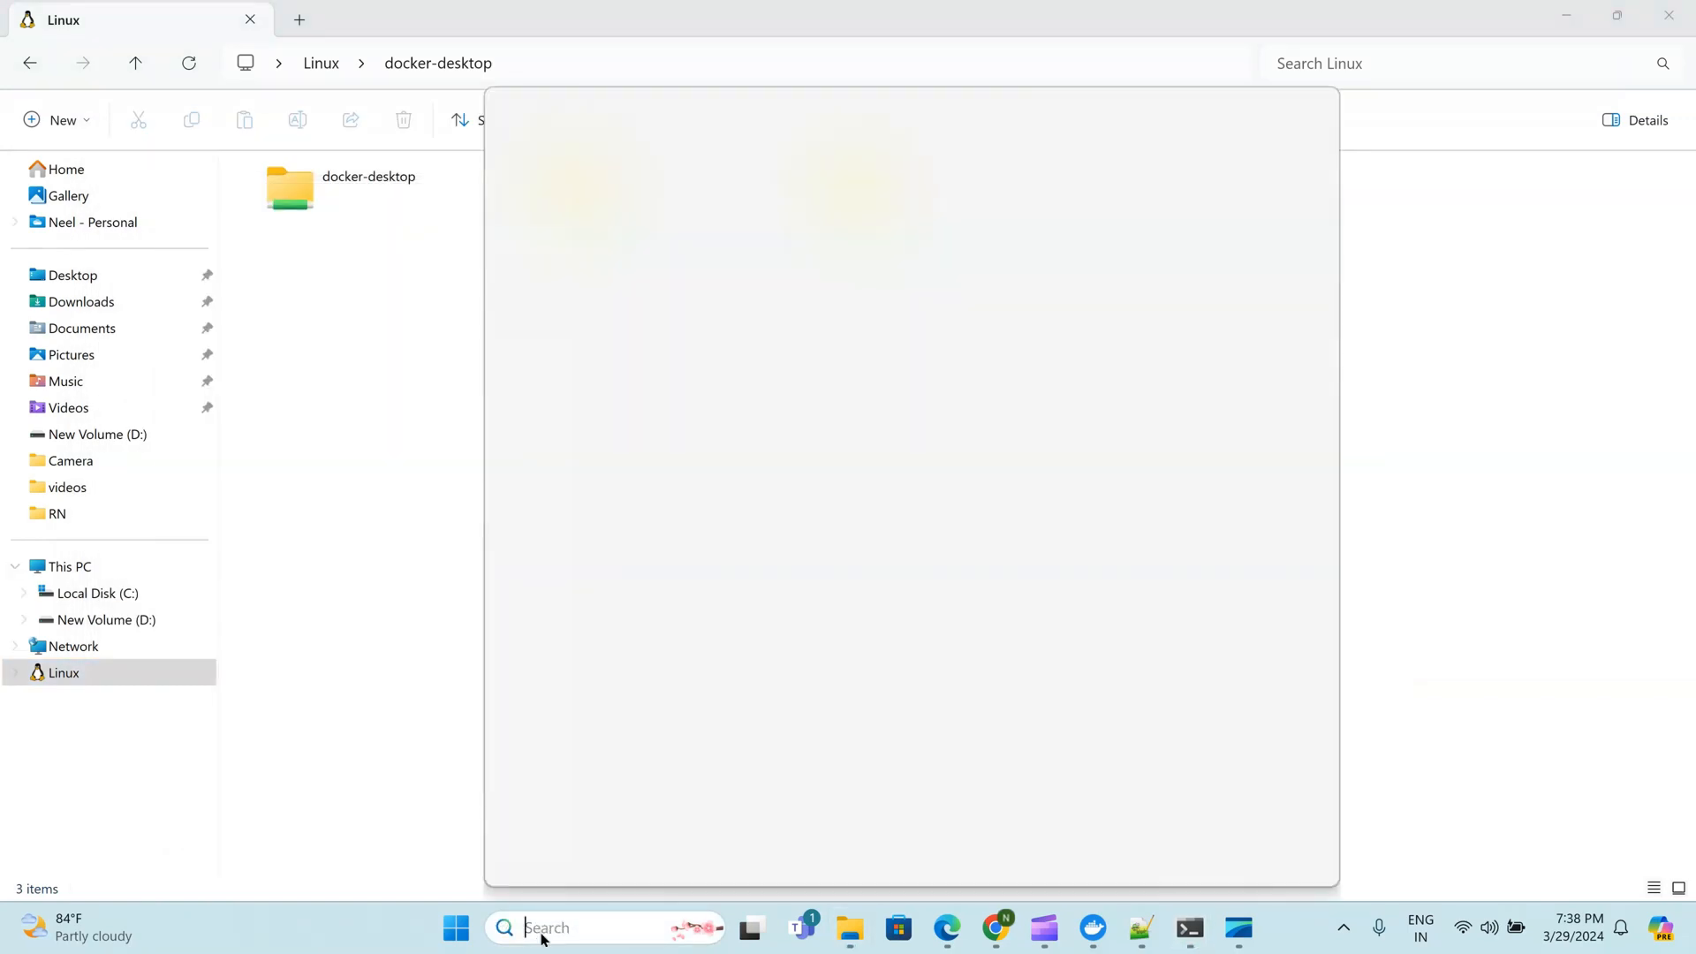
type("wsl")
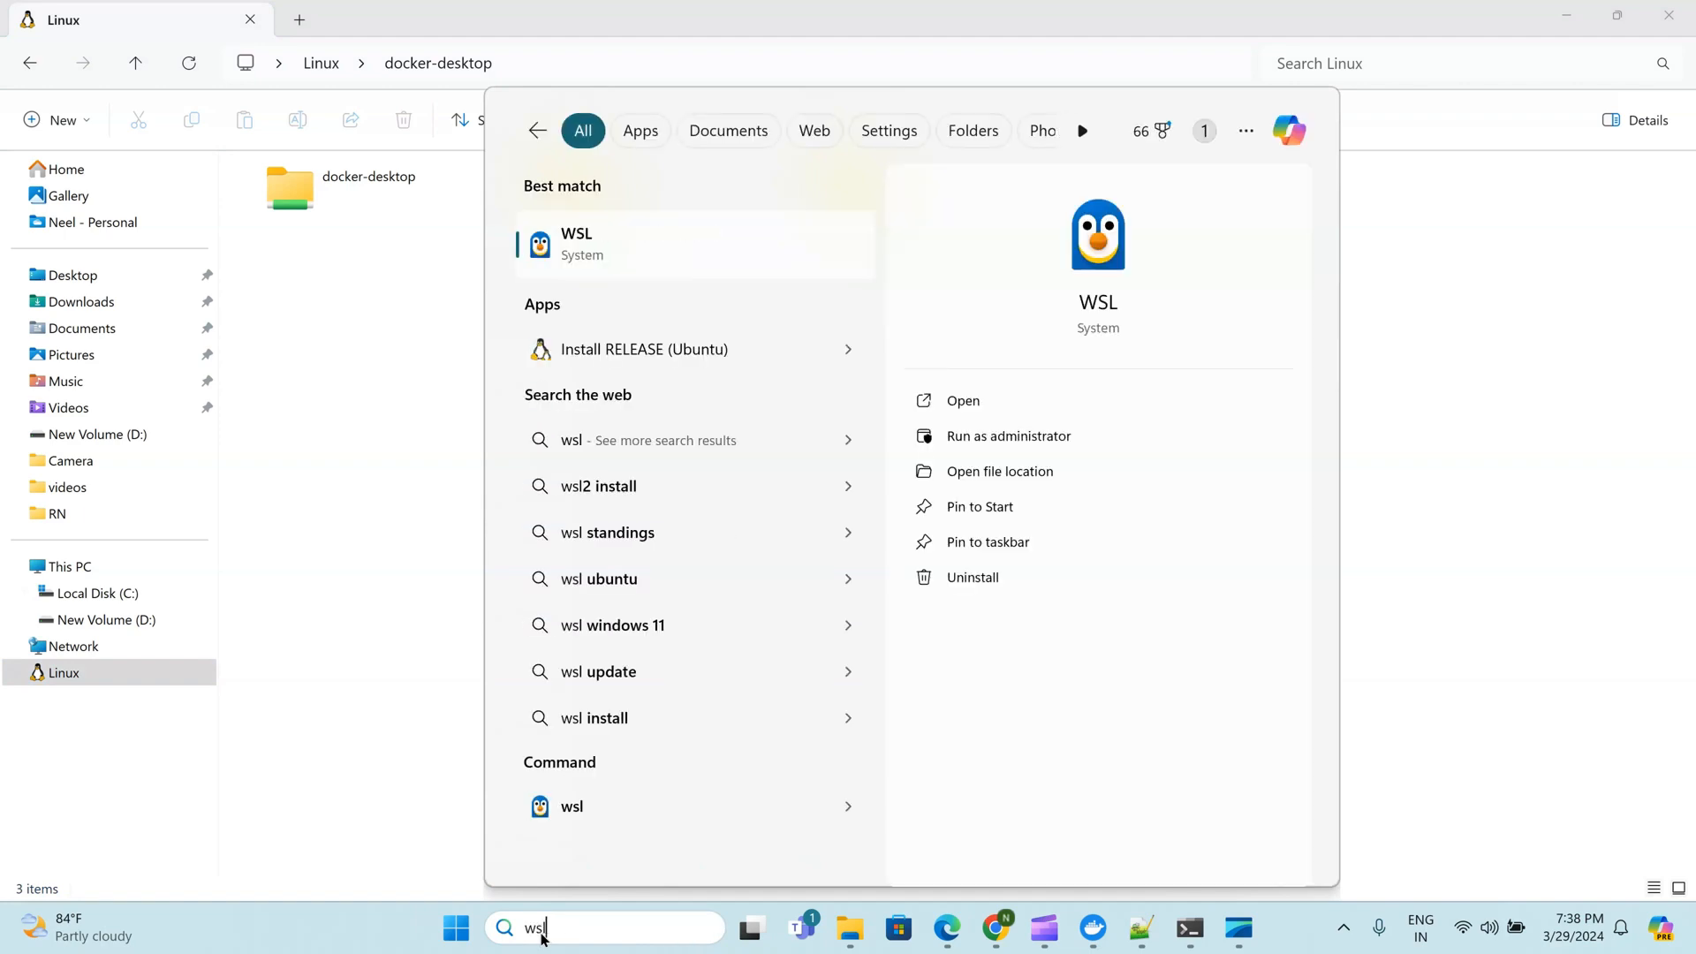
type(".conf")
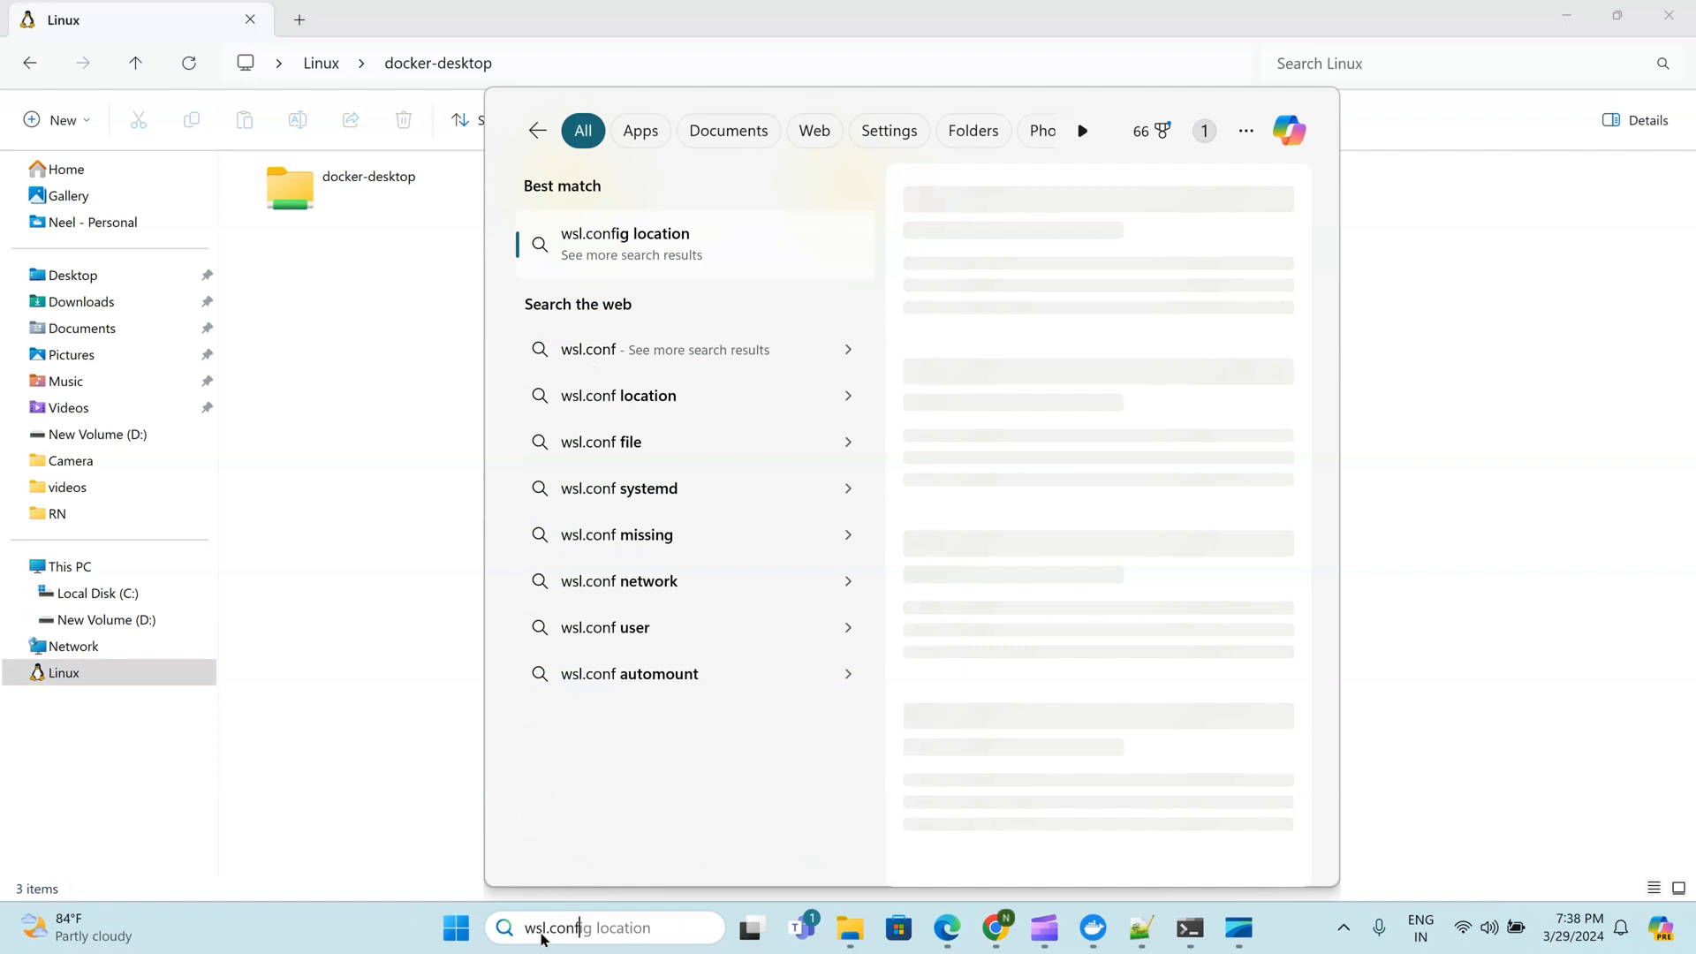
left_click(371, 784)
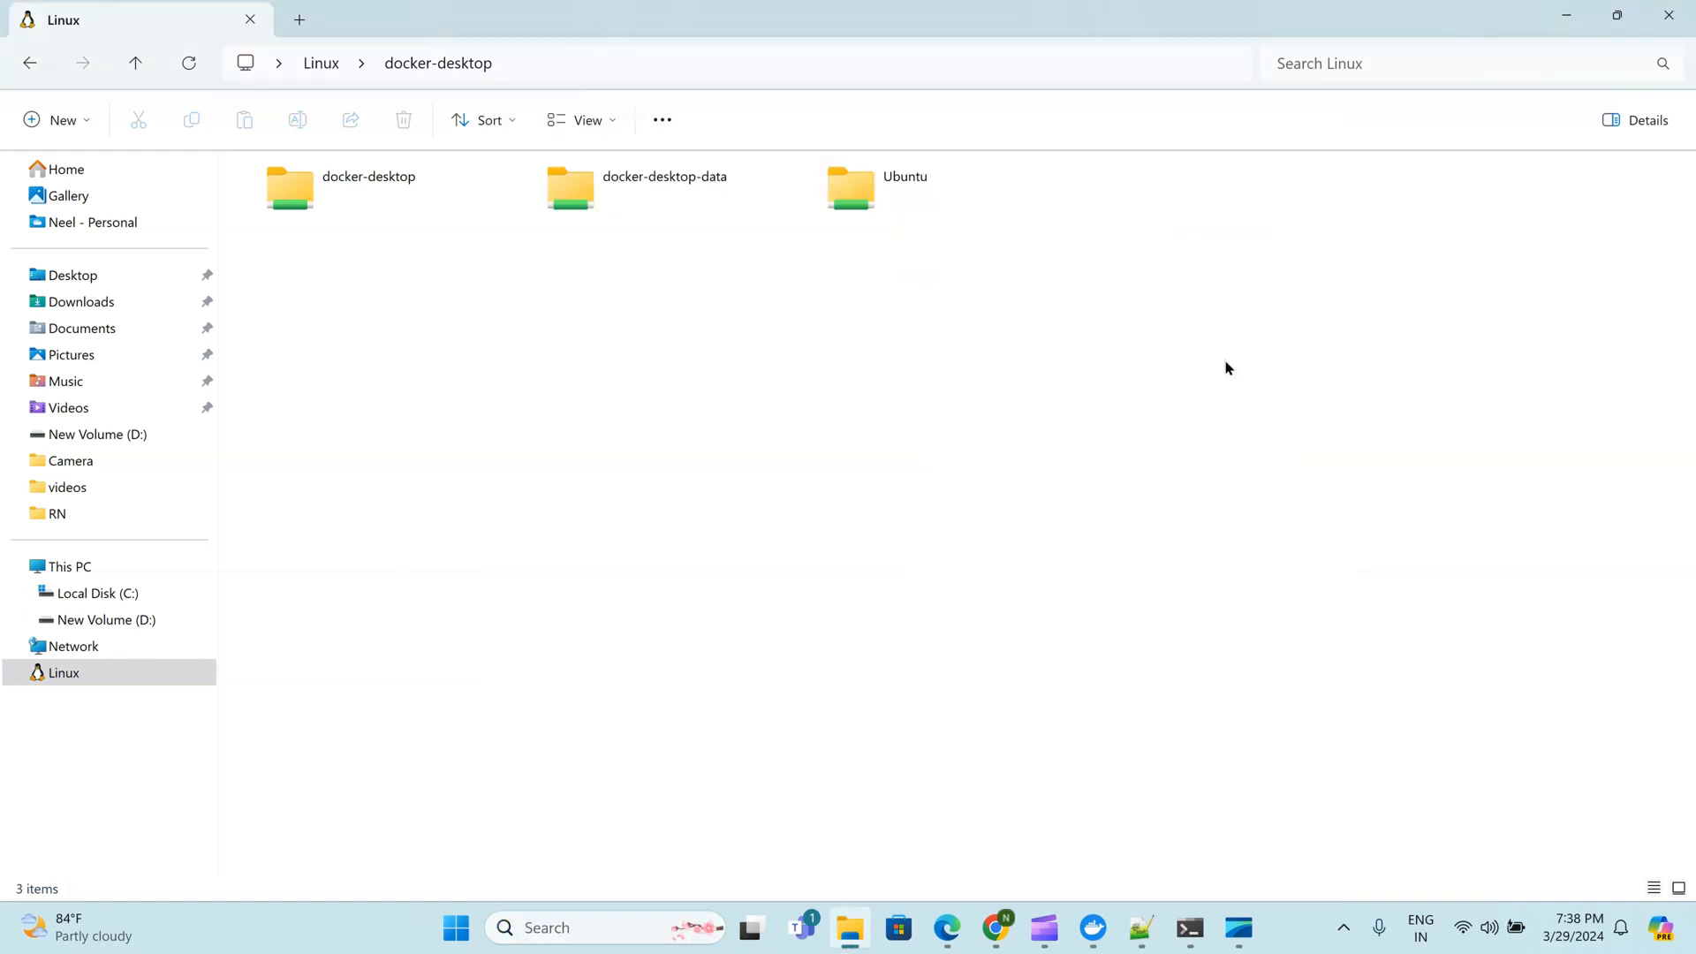
Search the Linux location in File Explorer for wsl.conf
left_click(1368, 64)
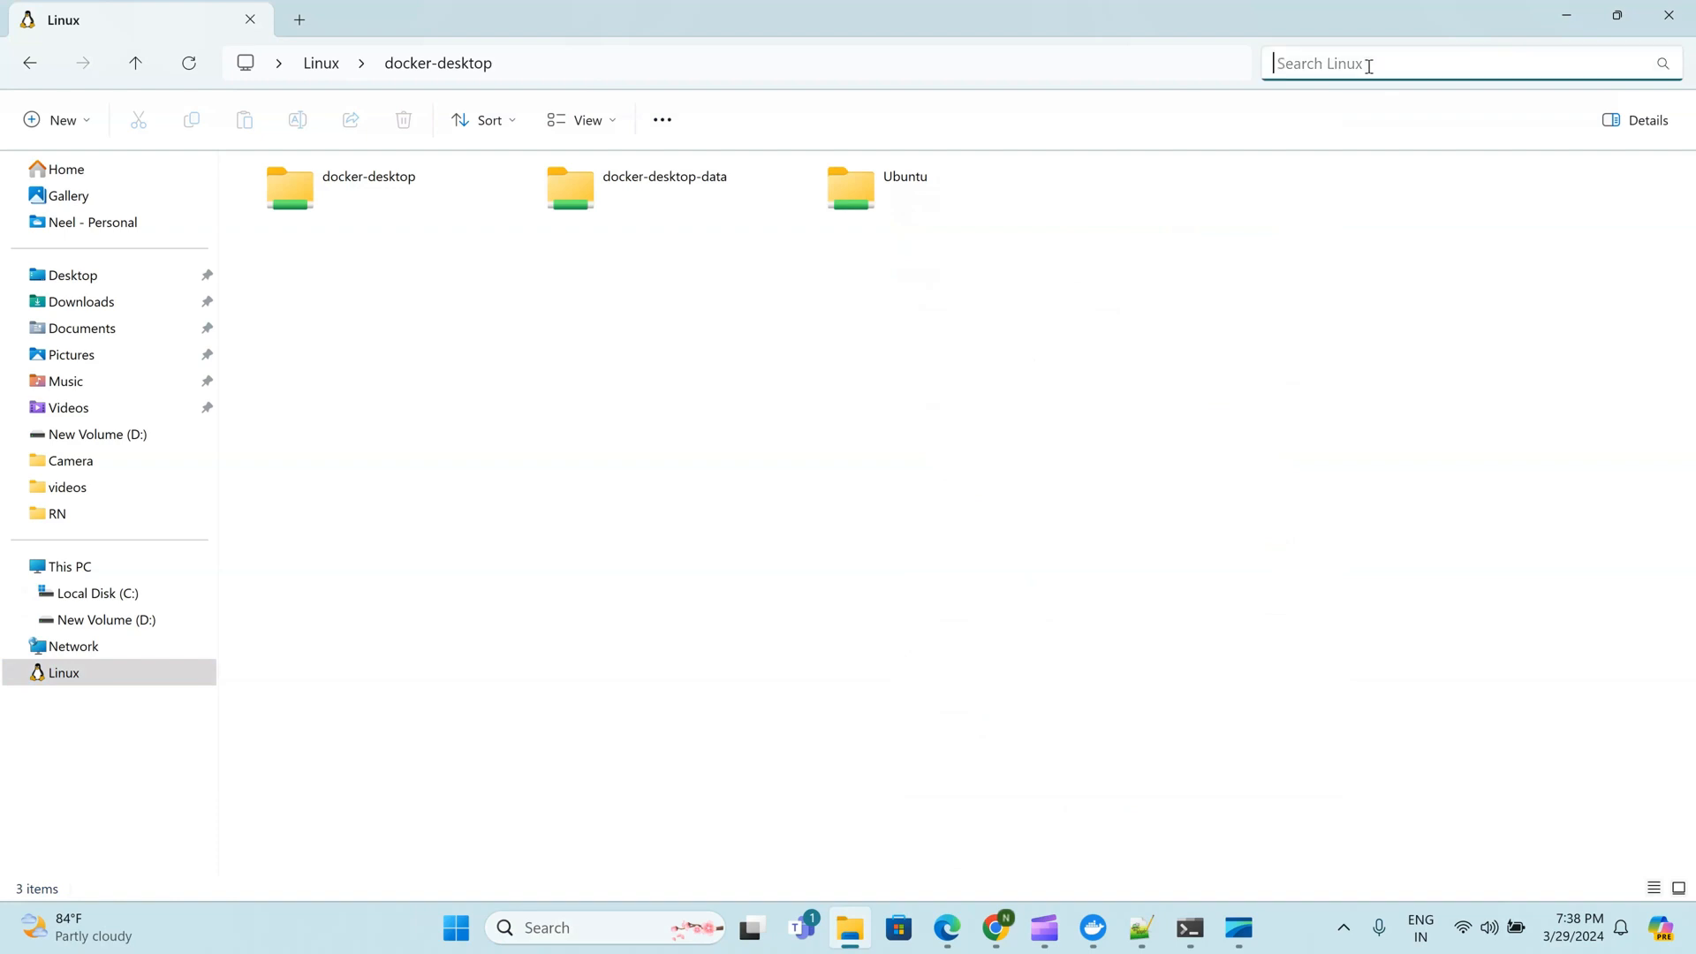
type("wsl")
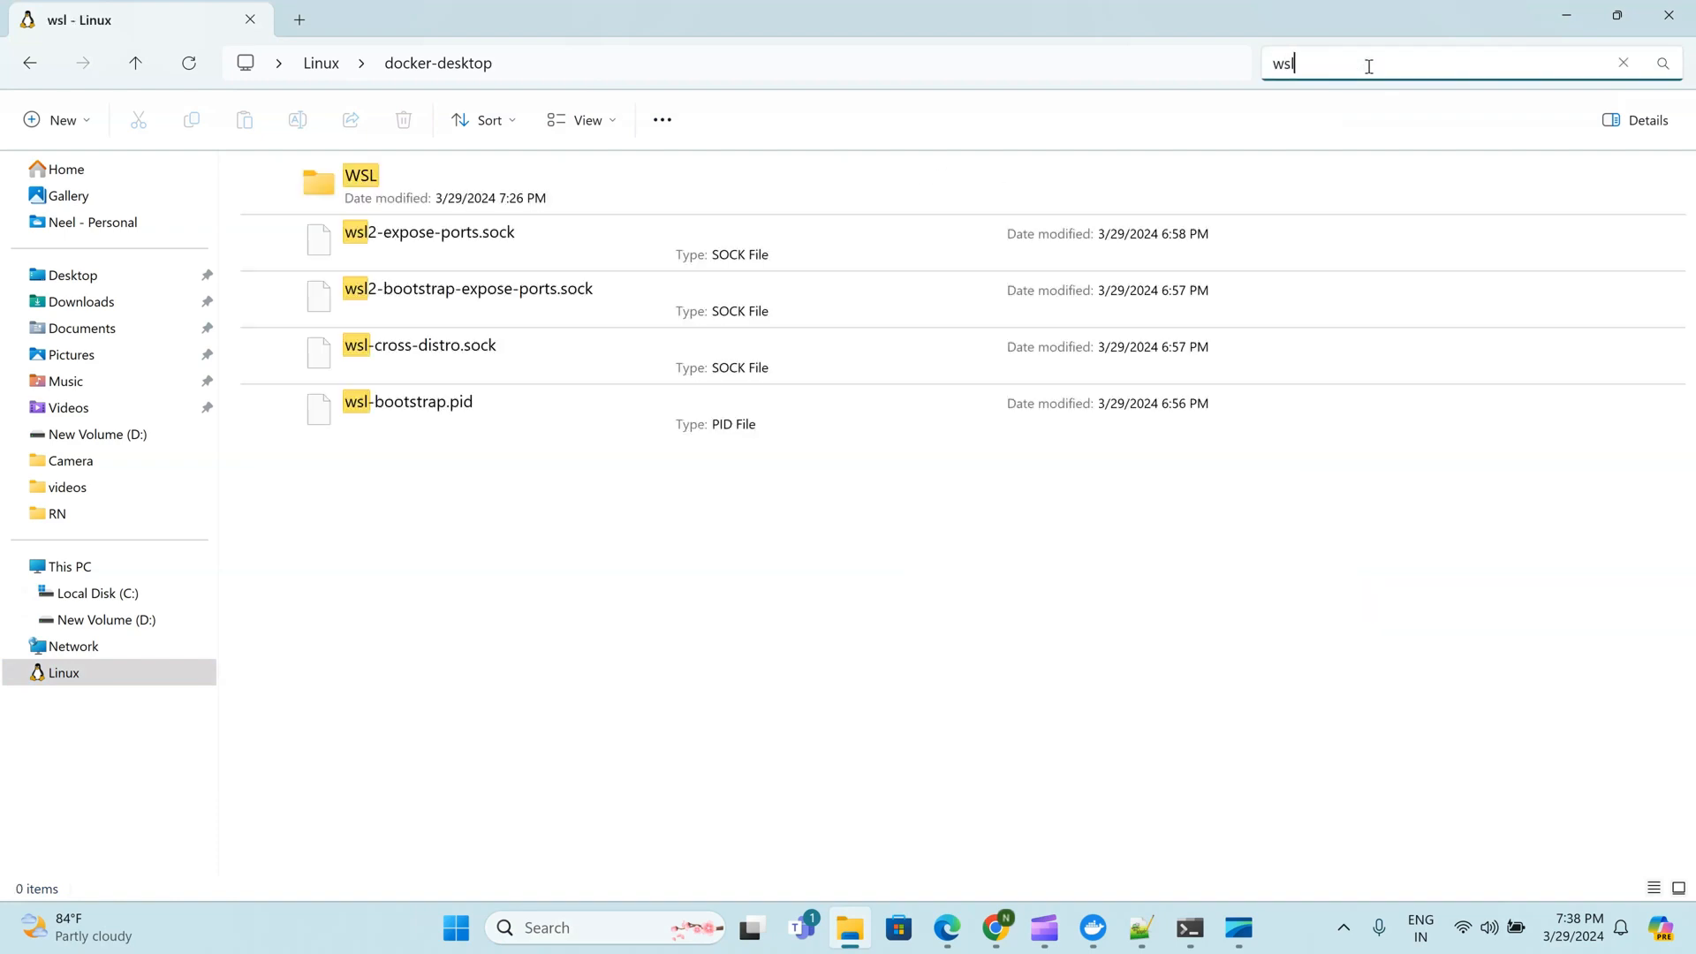
type(".con")
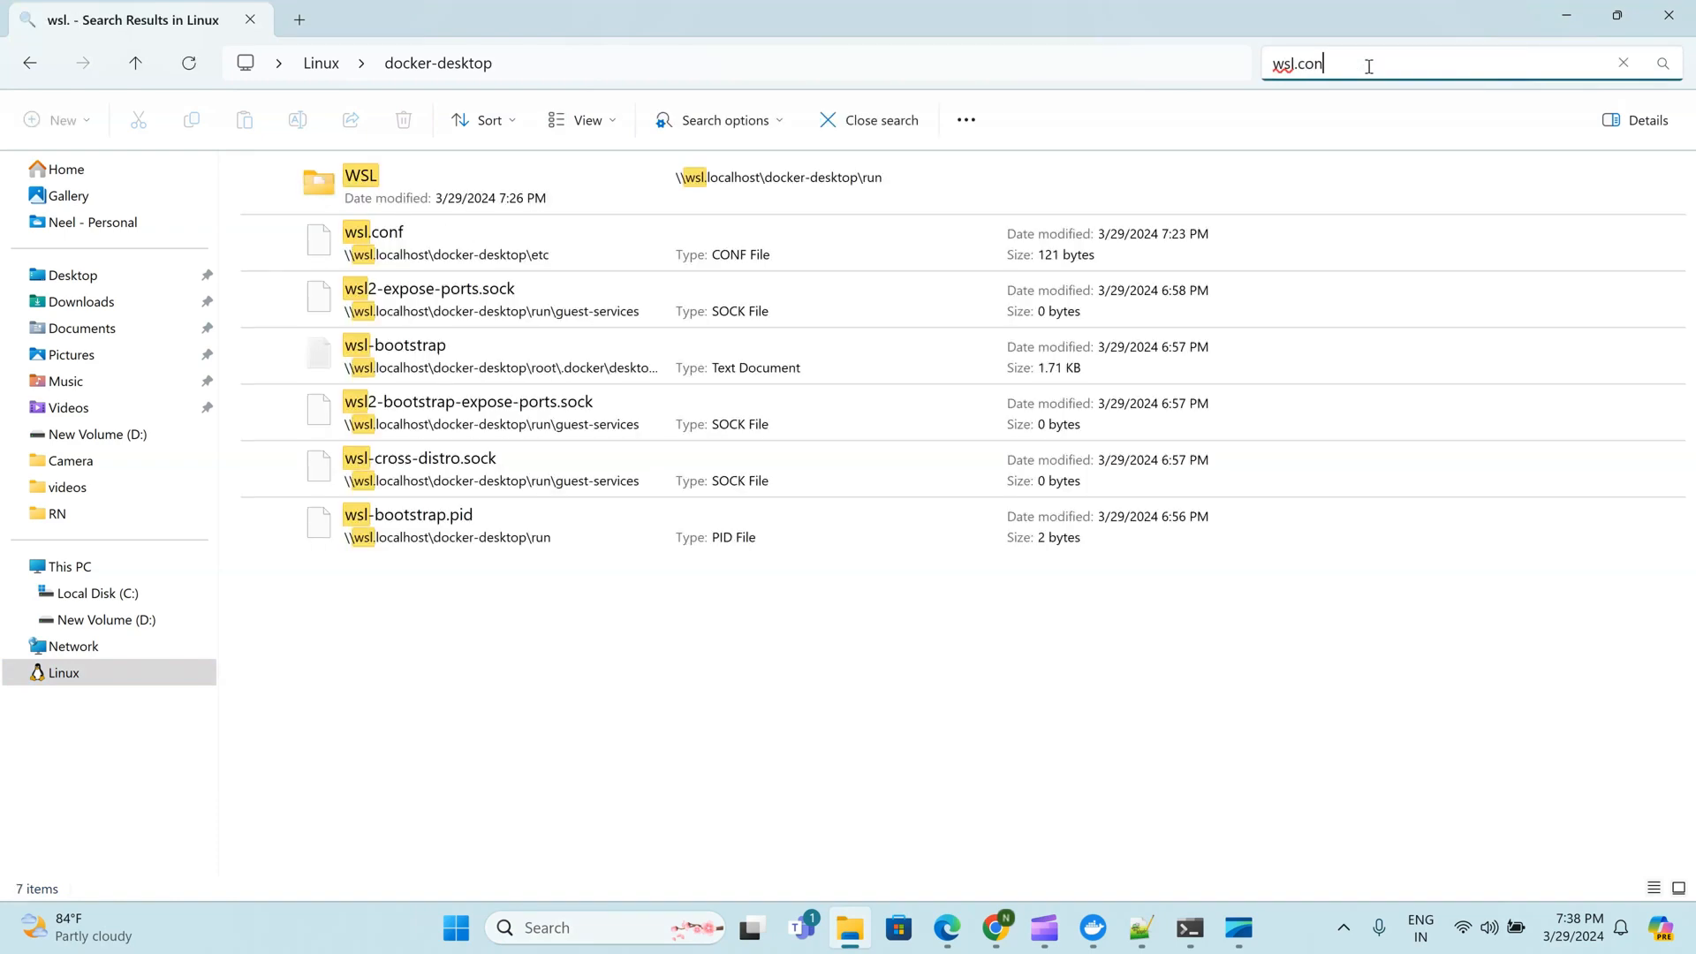
type("f")
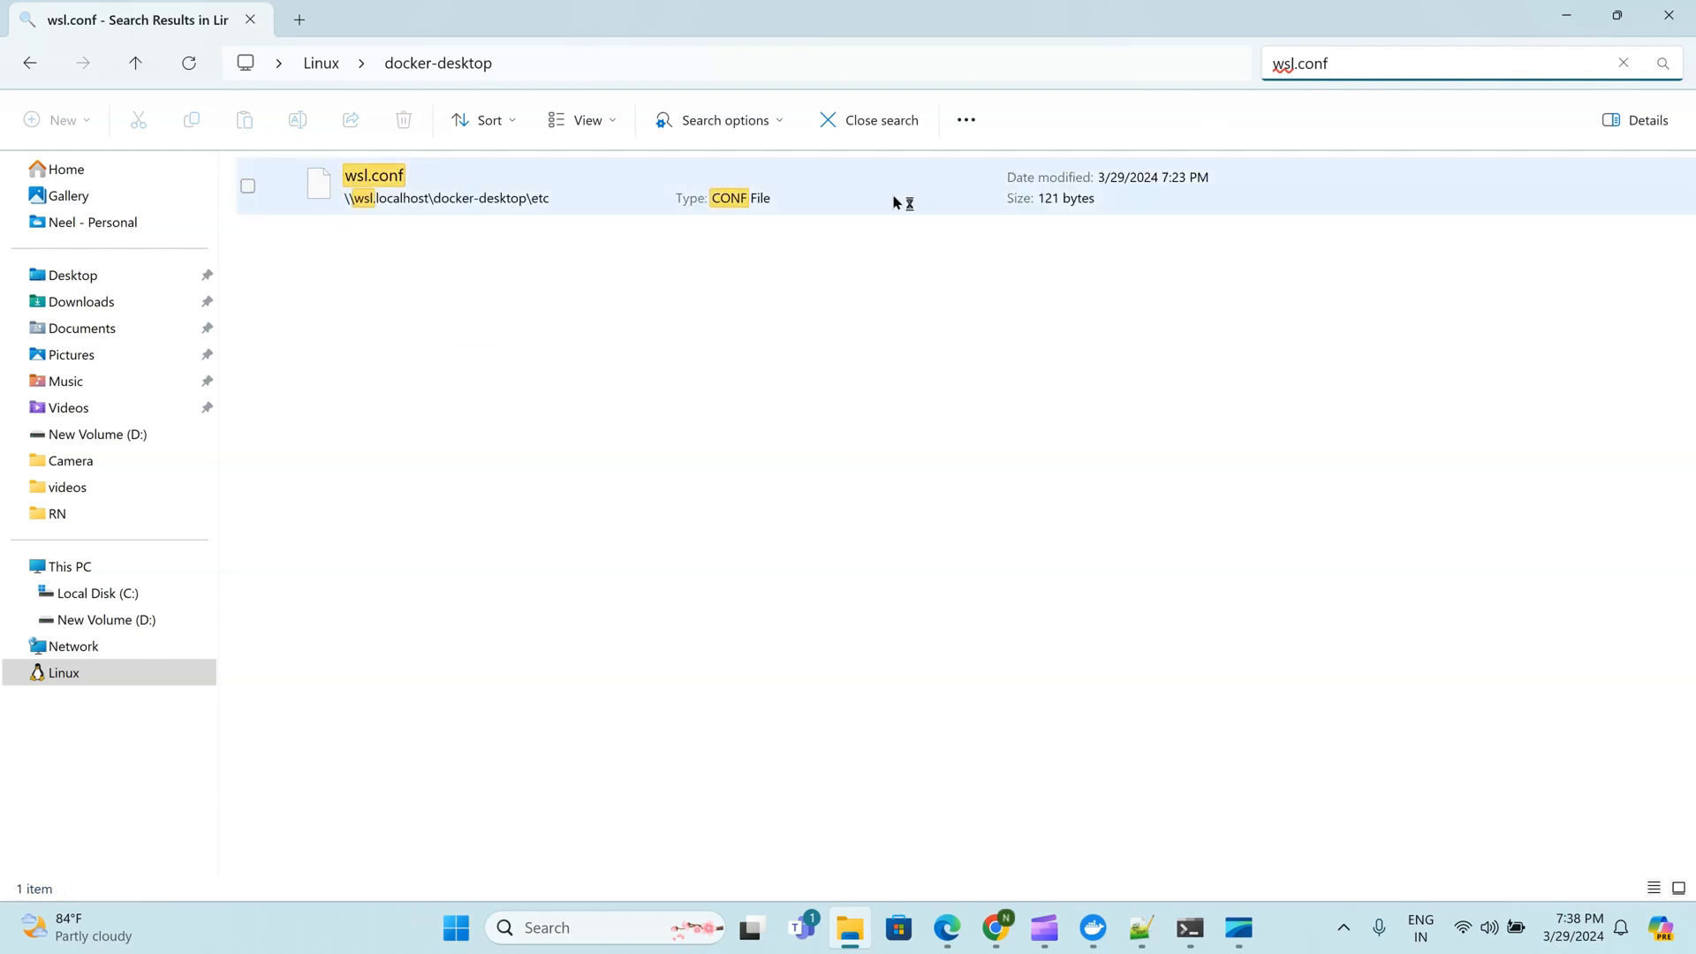
Open the found wsl.conf in Notepad++, check its kernelCommandLine entry, and close the file
left_click(897, 203)
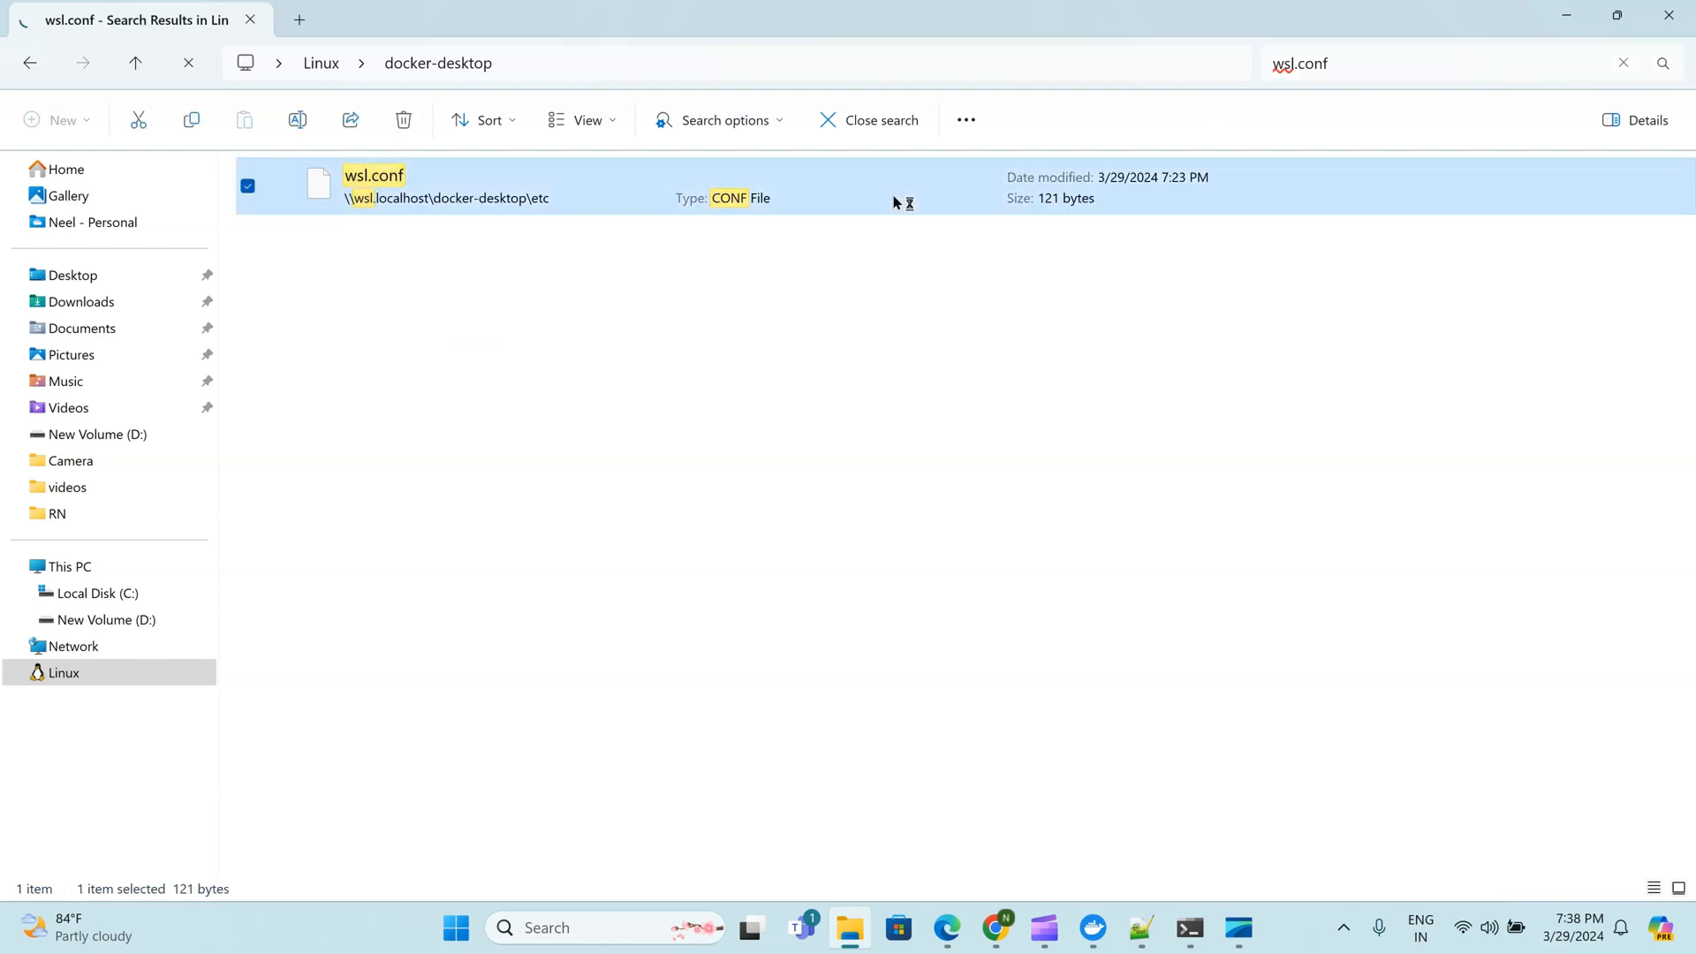
right_click(896, 203)
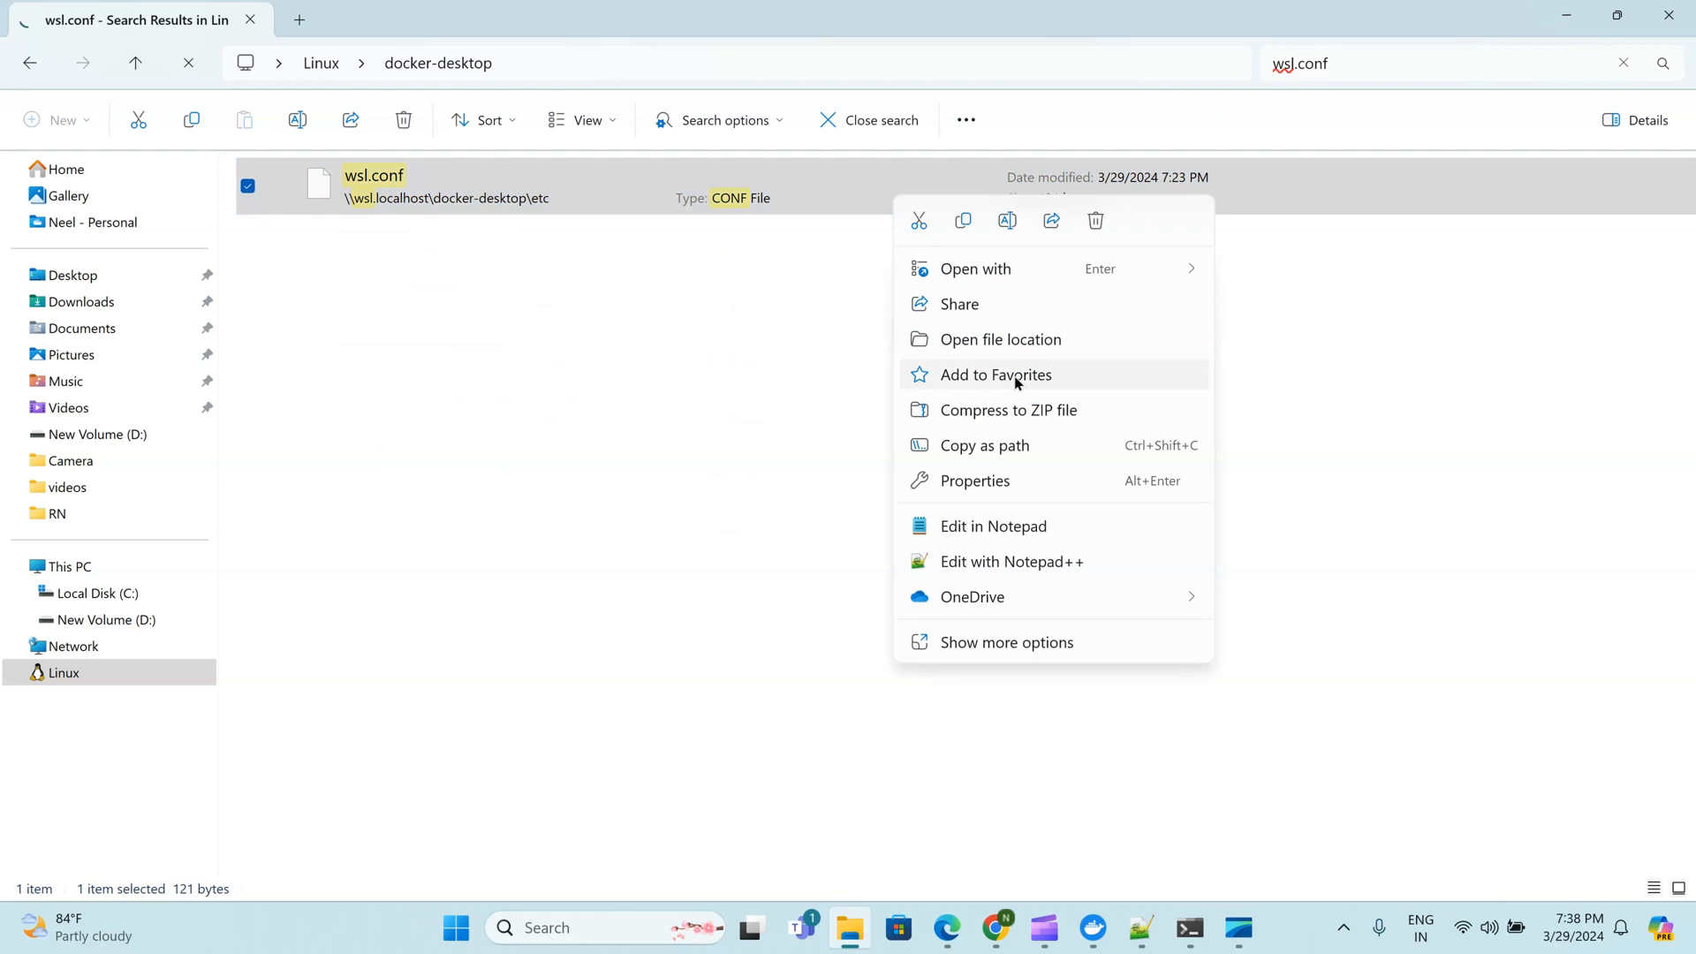
left_click(1056, 566)
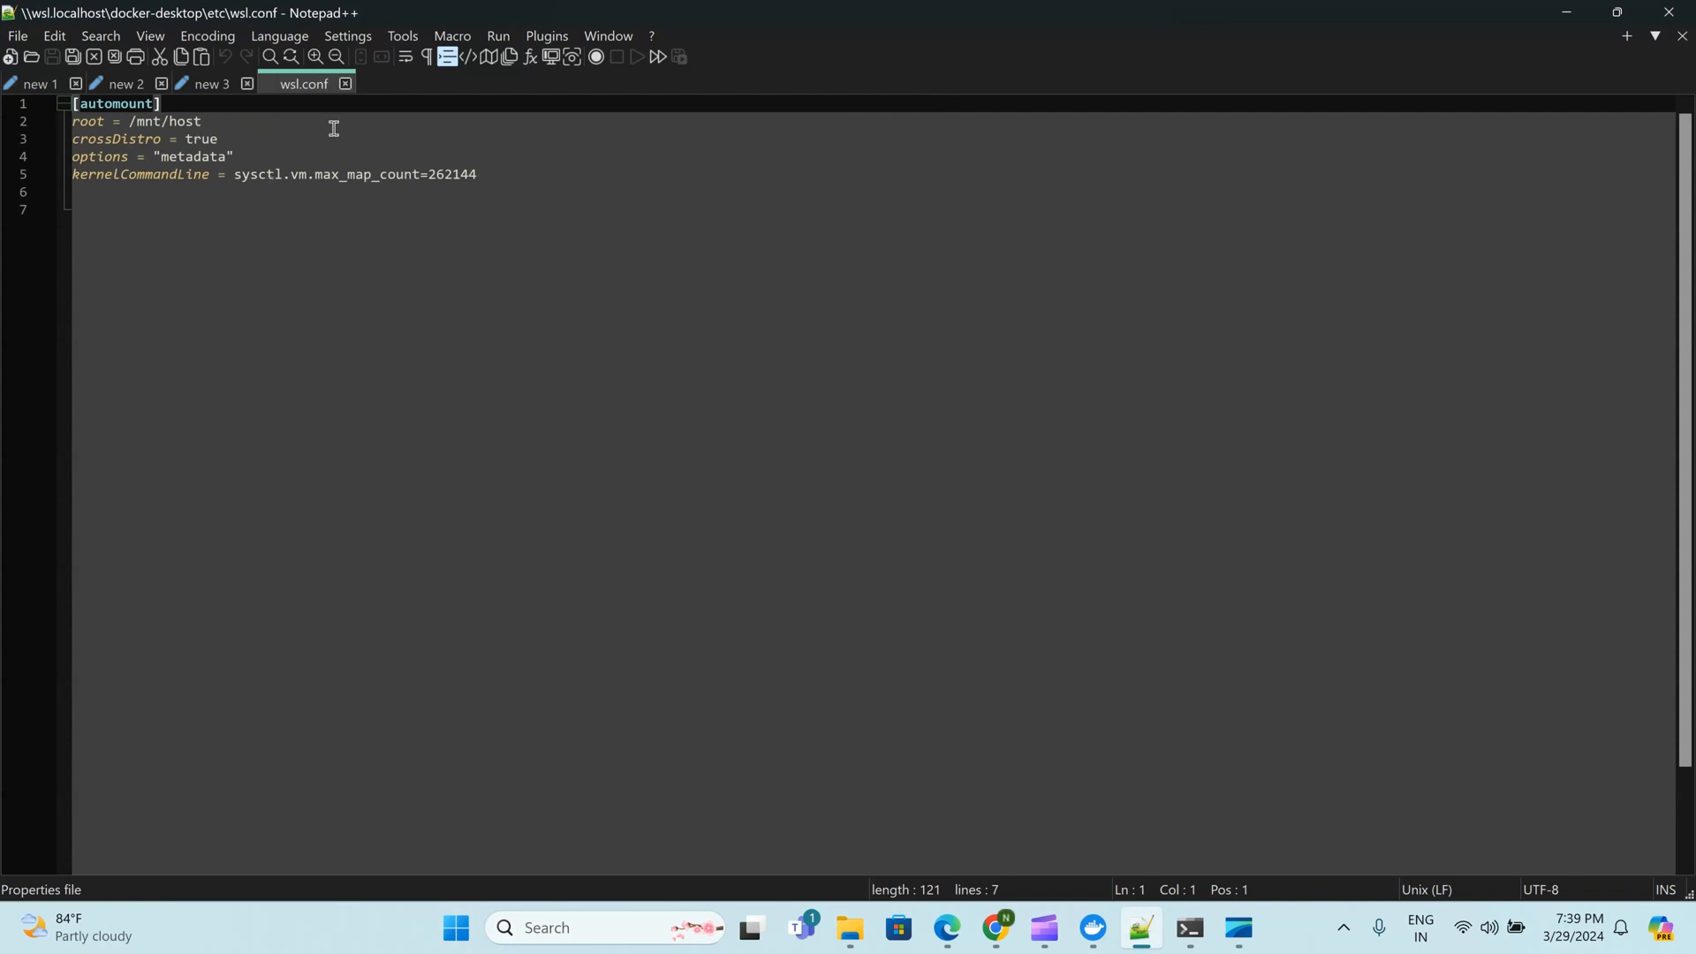
left_click(345, 84)
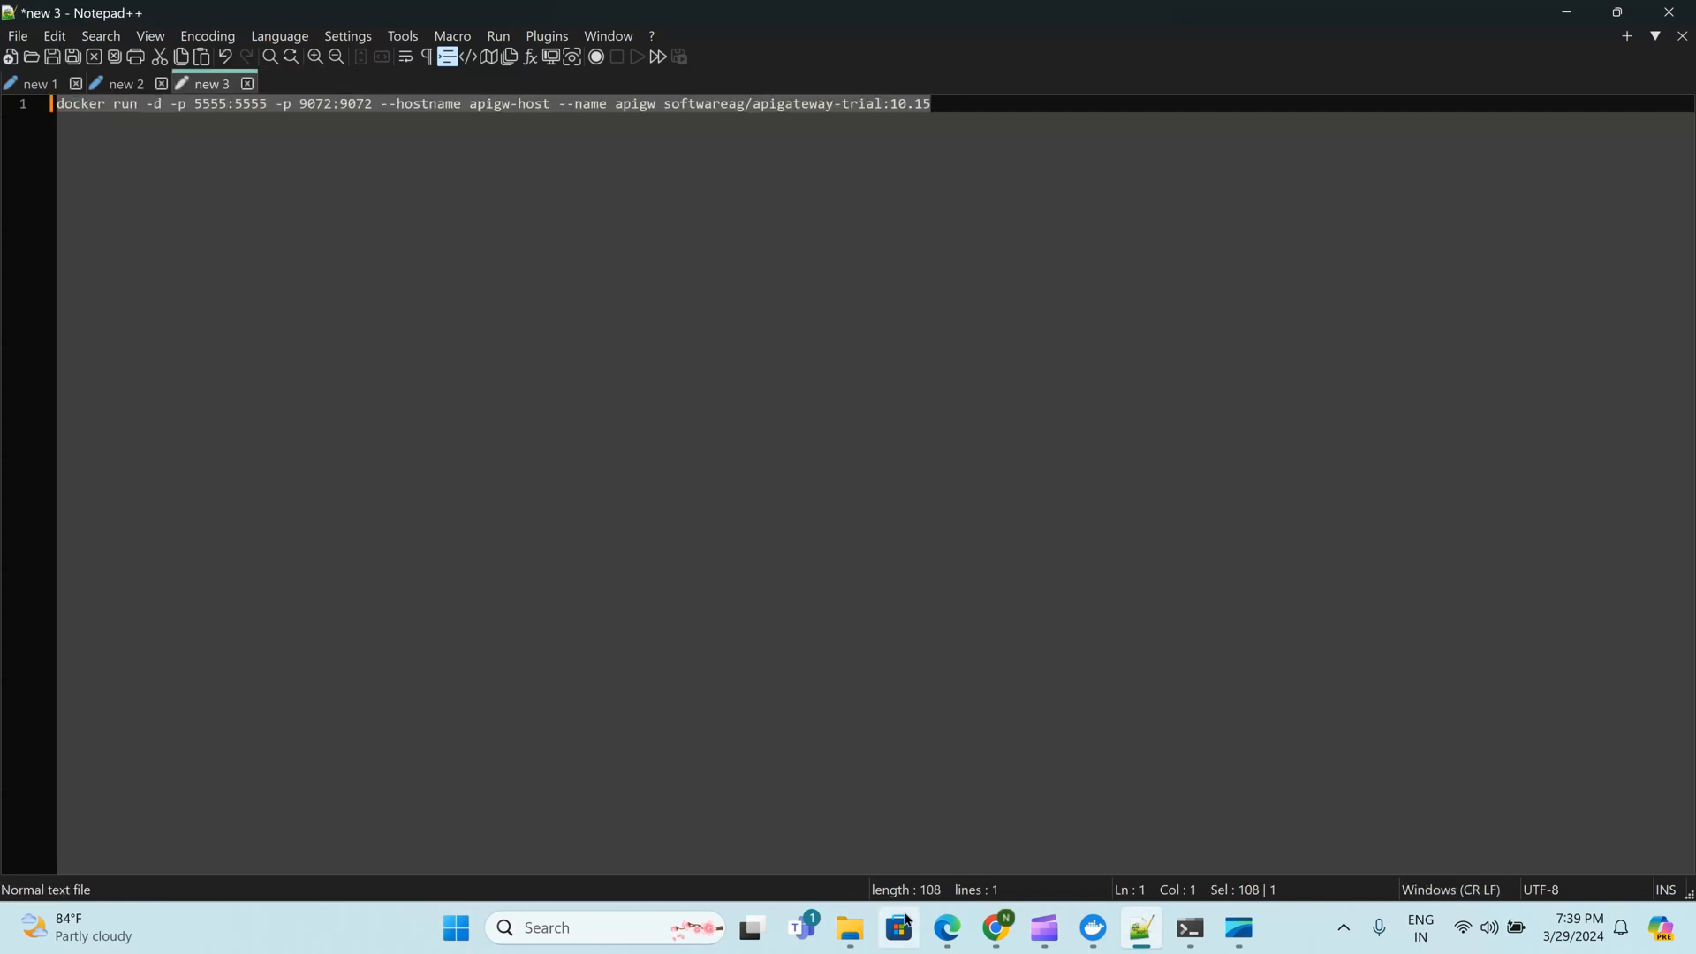
Switch to the Ubuntu terminal and recheck the sudo sysctl command for vm.max_map_count
left_click(1206, 932)
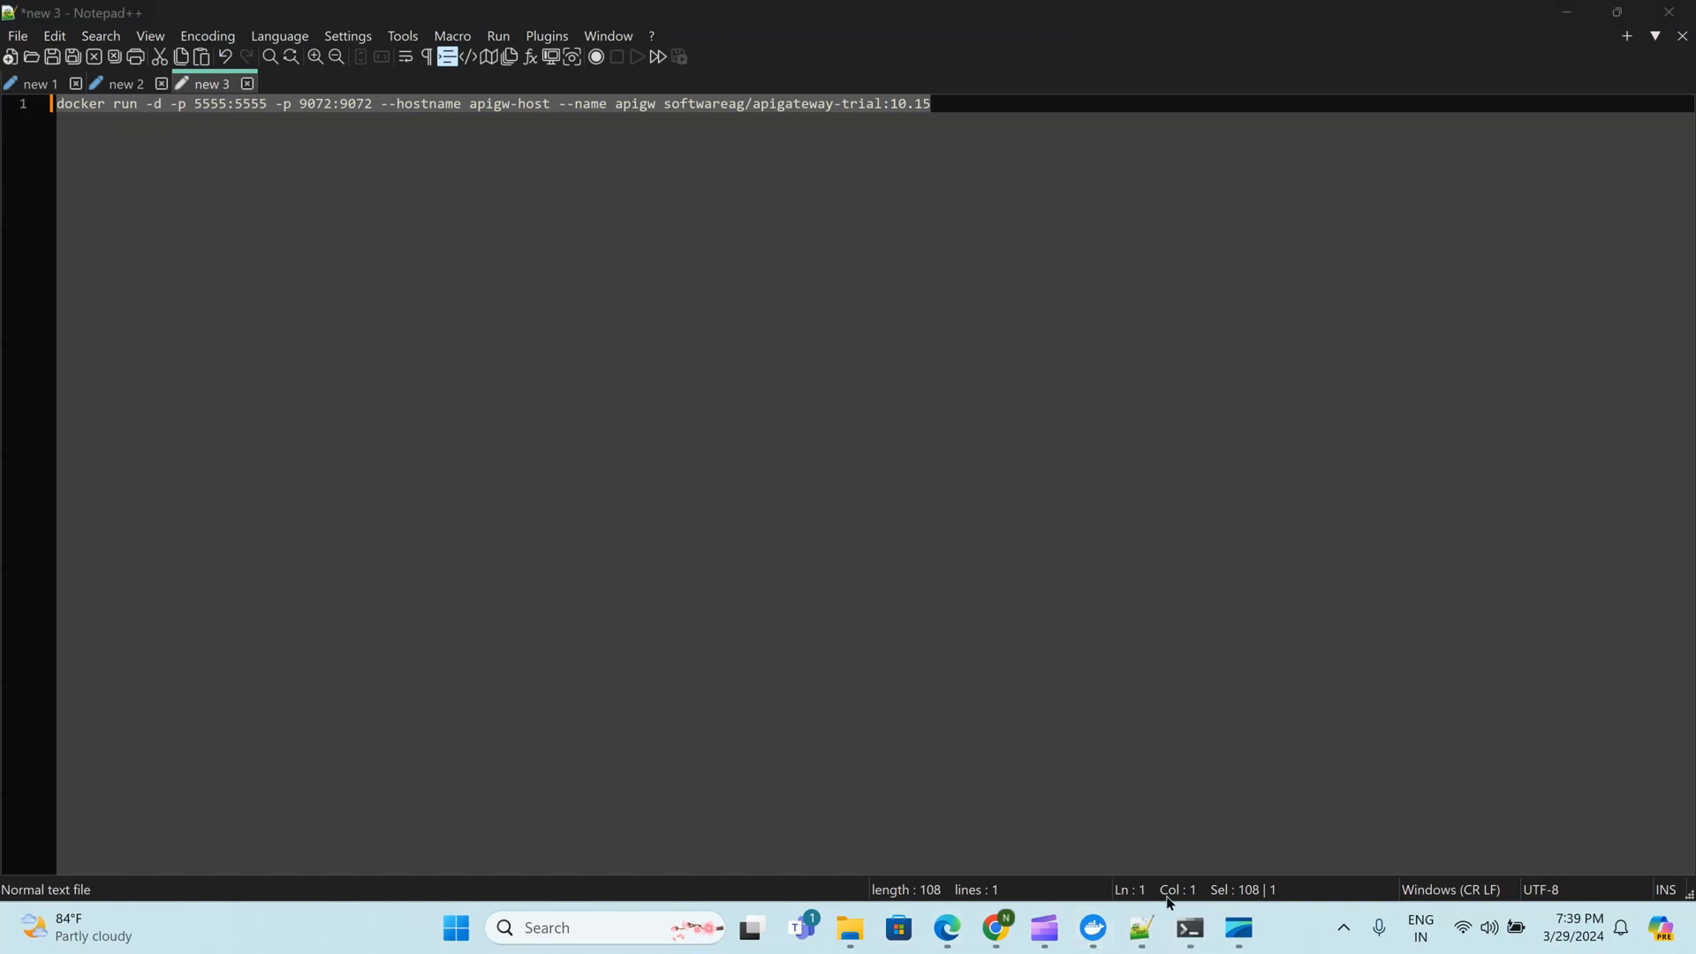
left_click(1190, 930)
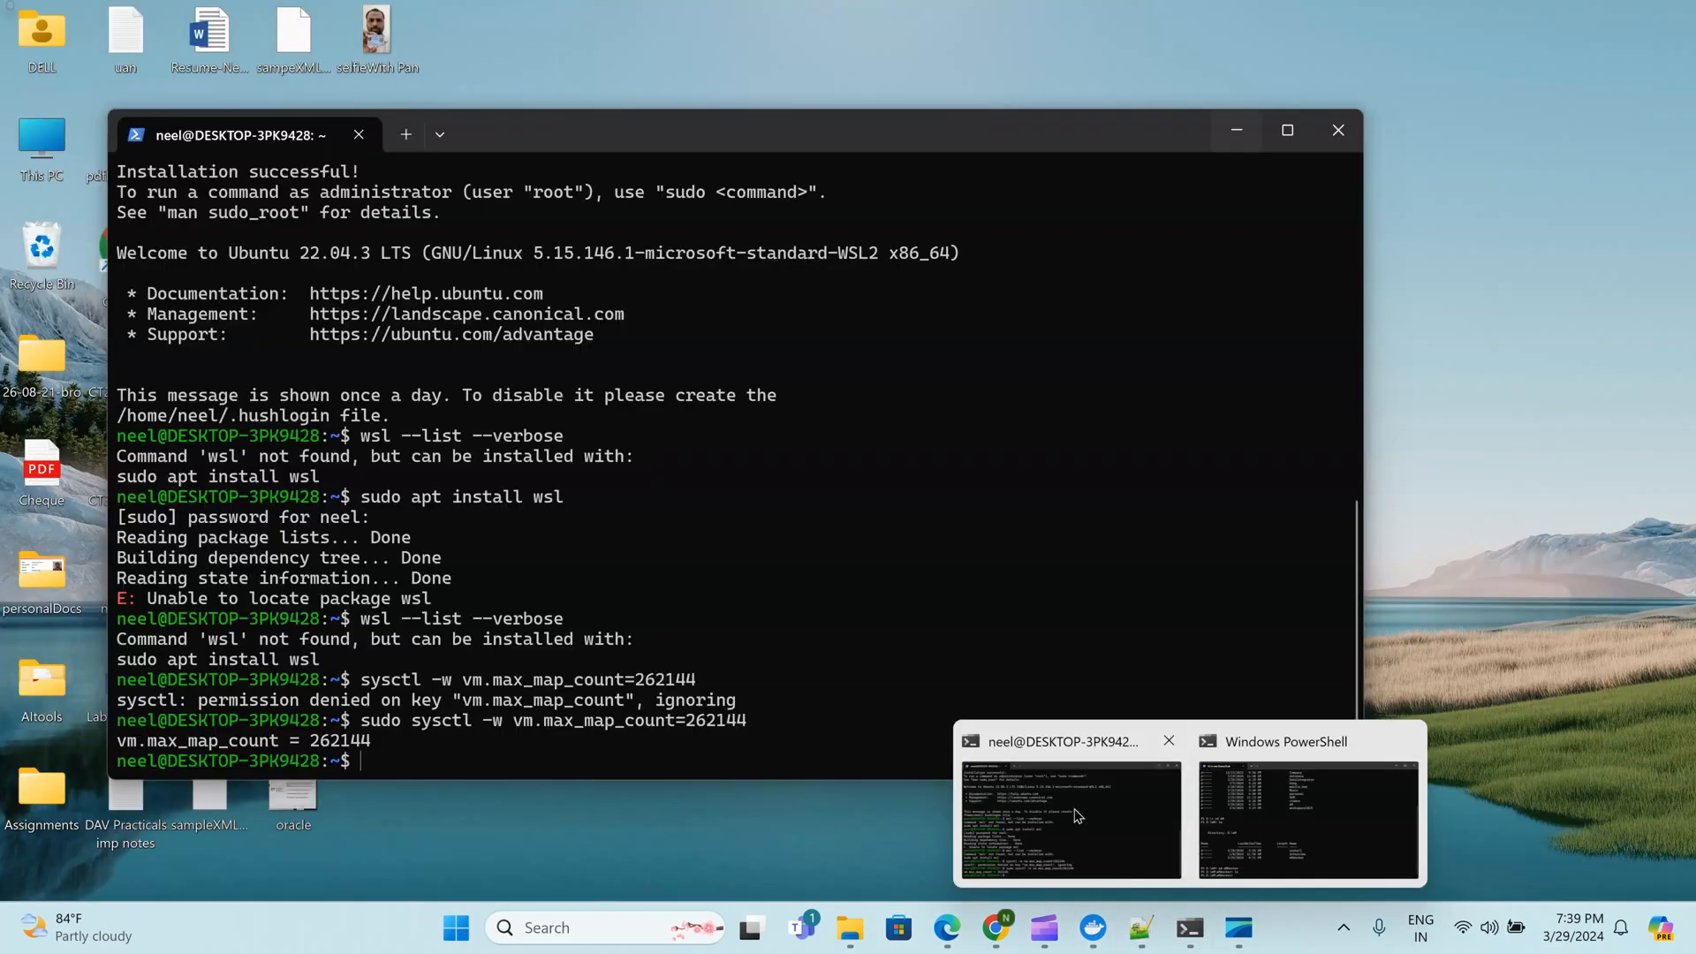
left_click(1078, 814)
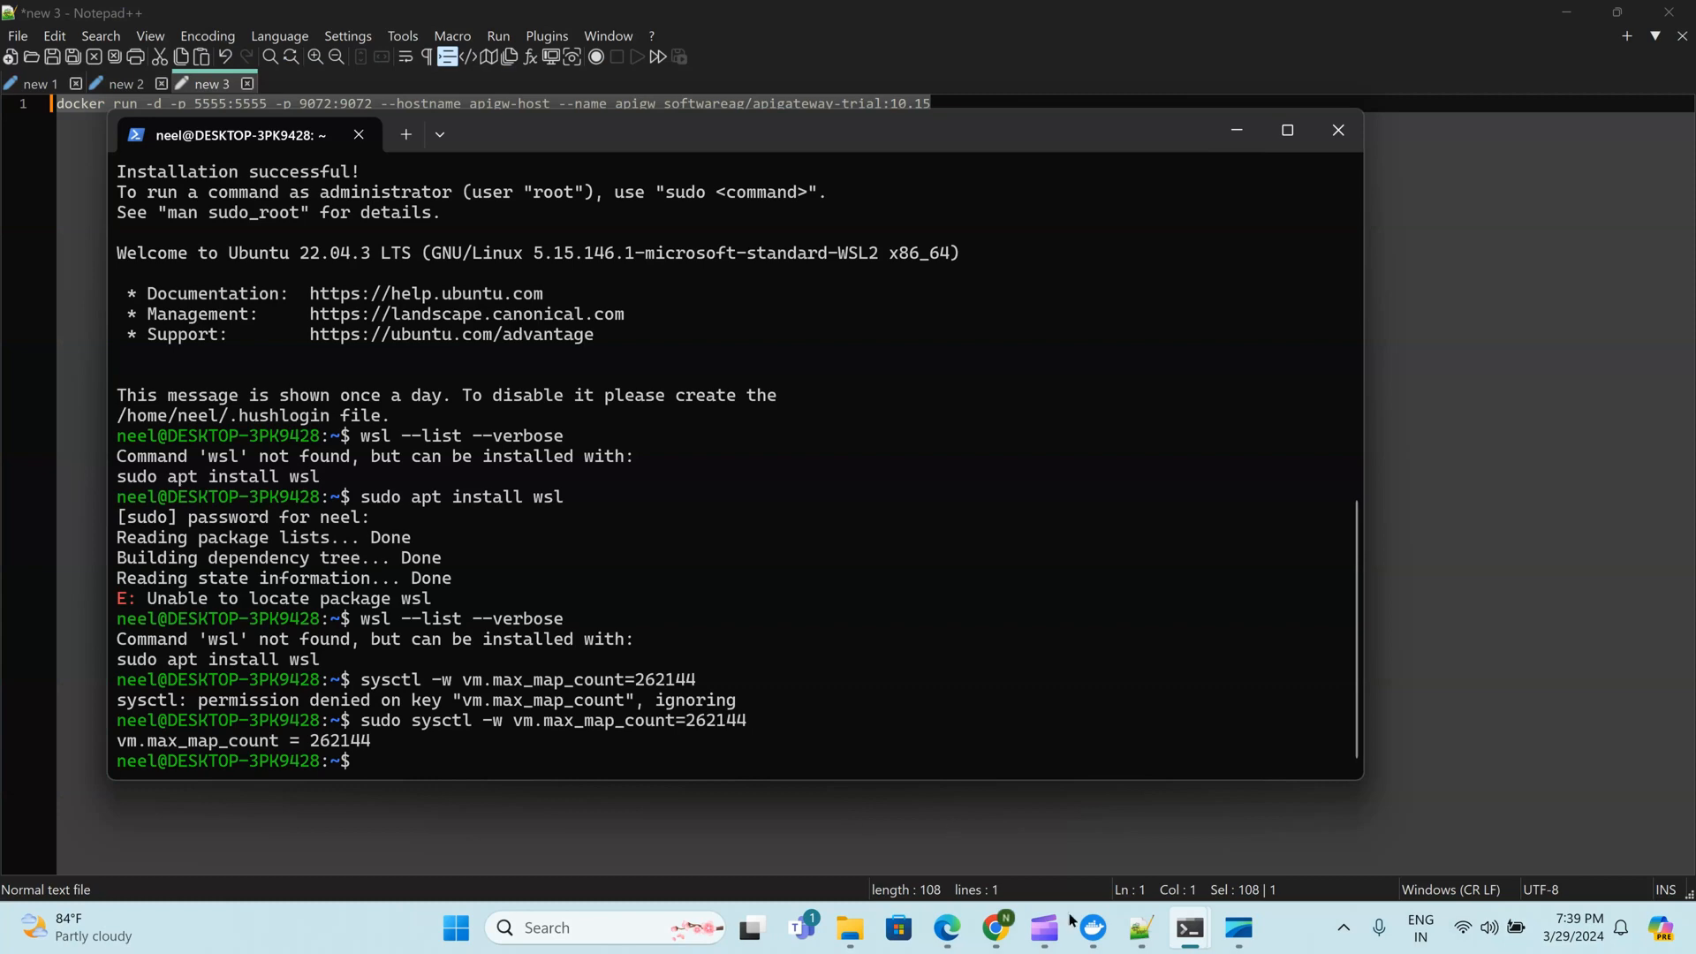
Check the multi-line docker run command on Docker Hub in Chrome and copy its single-line version from the new 3 file in Notepad++
left_click(996, 929)
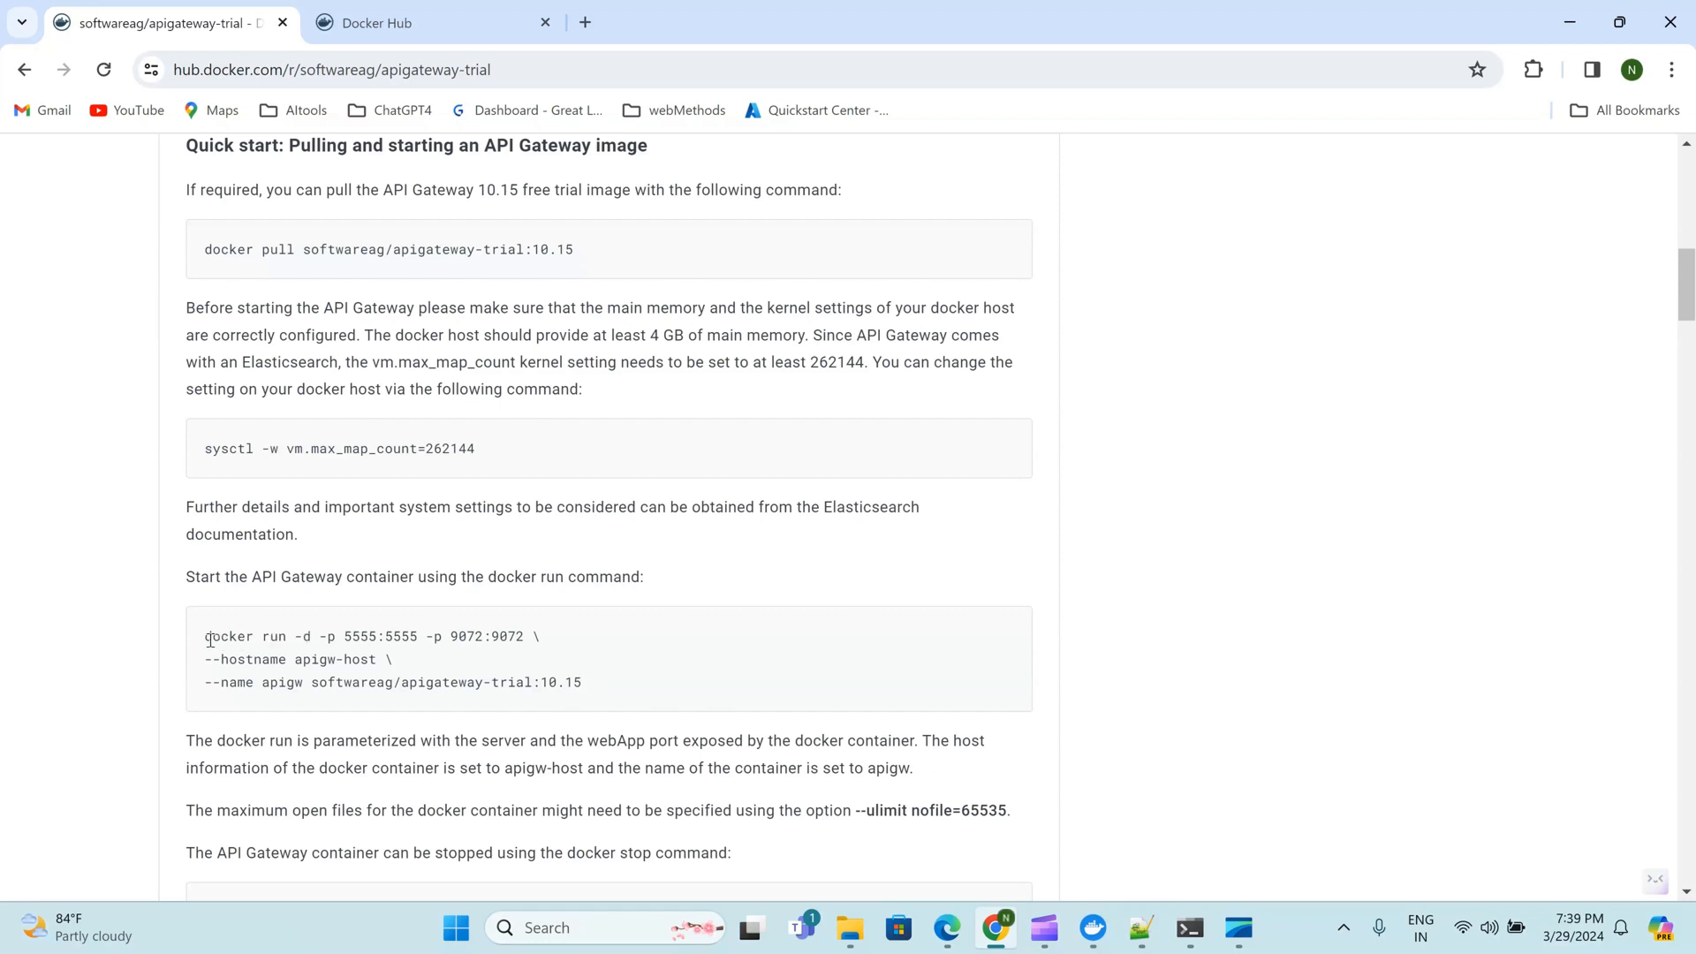
left_click_drag(205, 640, 580, 677)
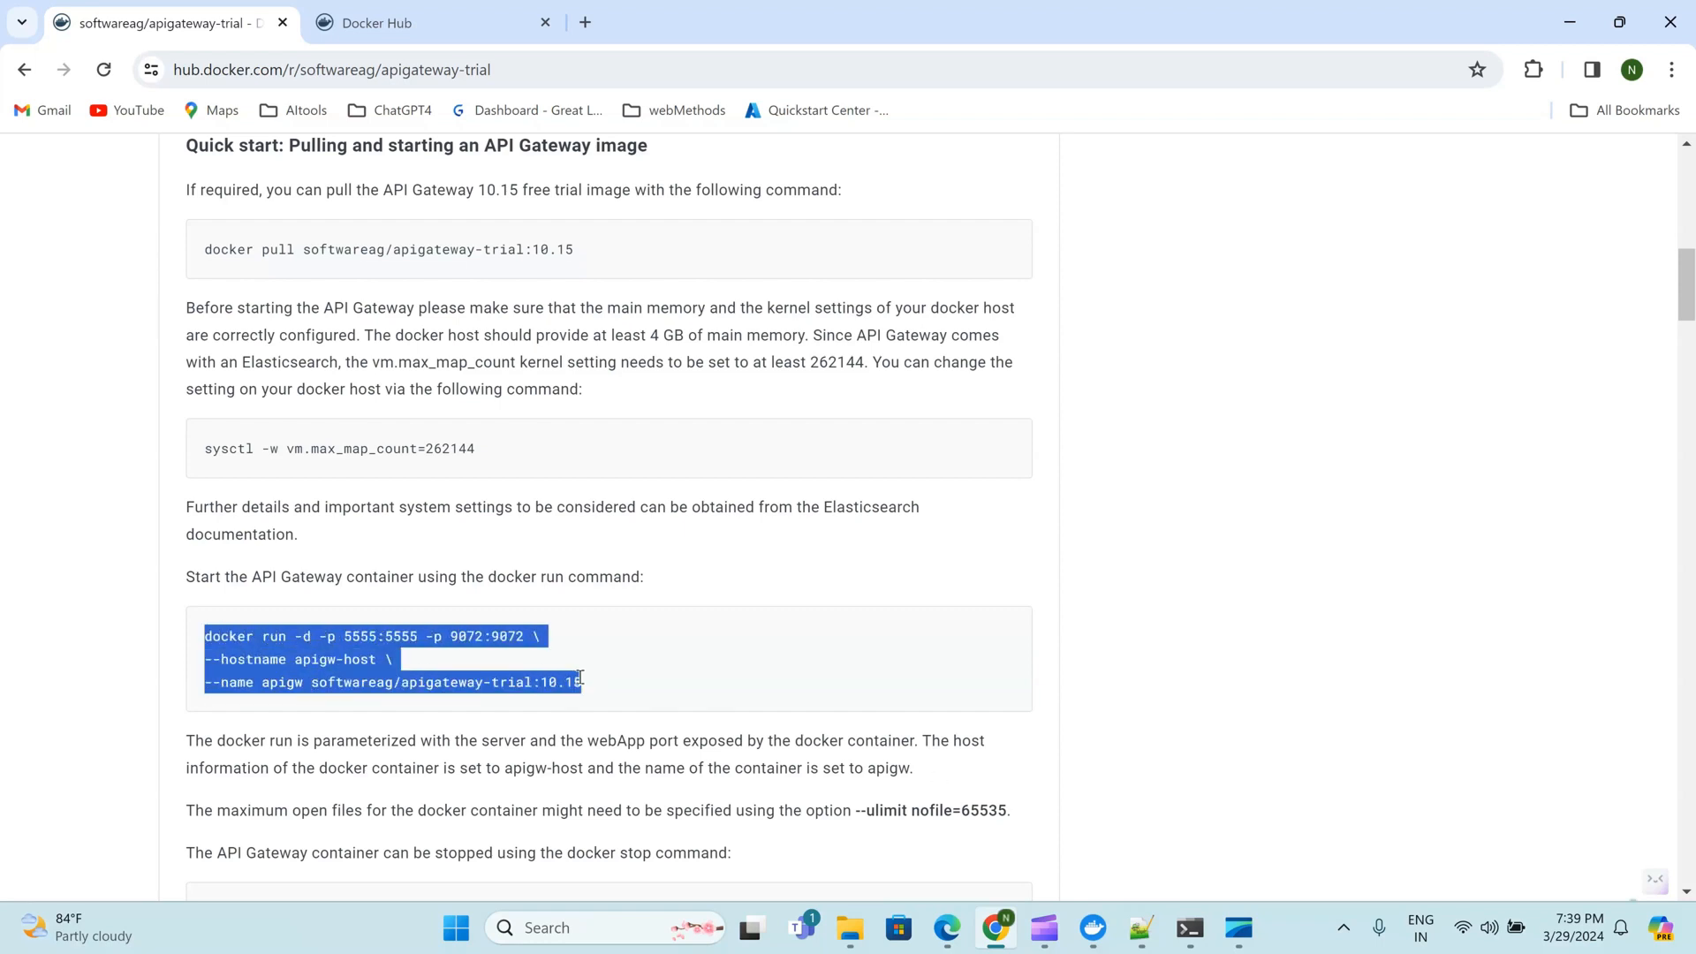
left_click(1141, 927)
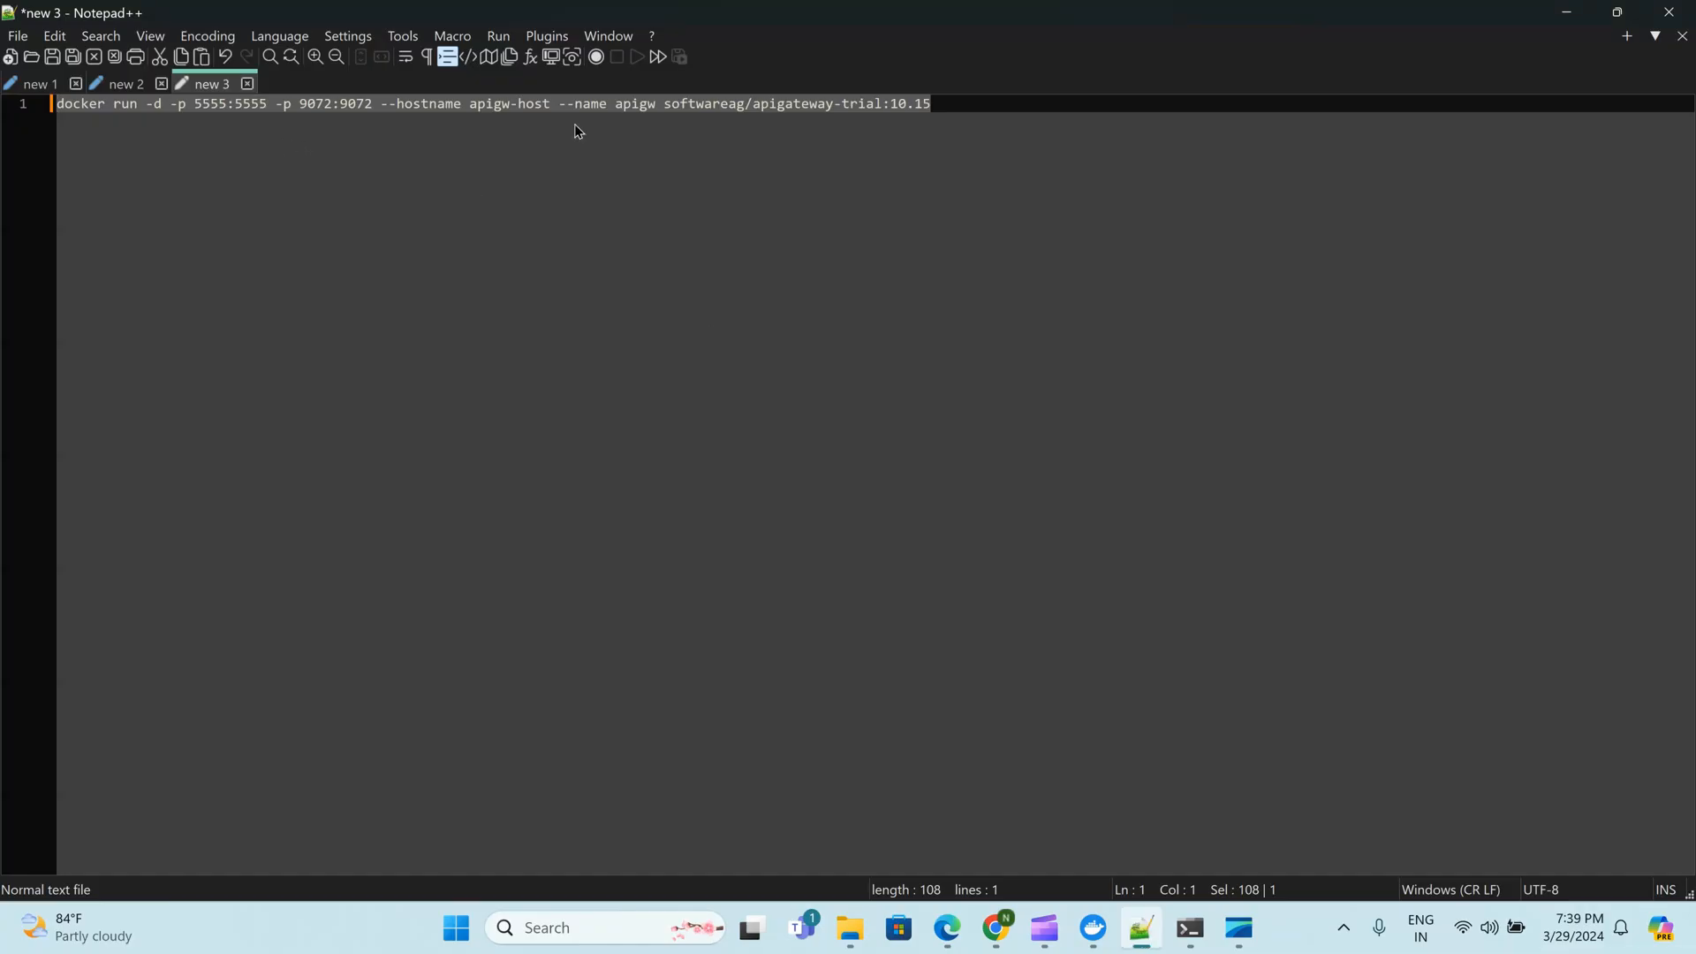
left_click(580, 128)
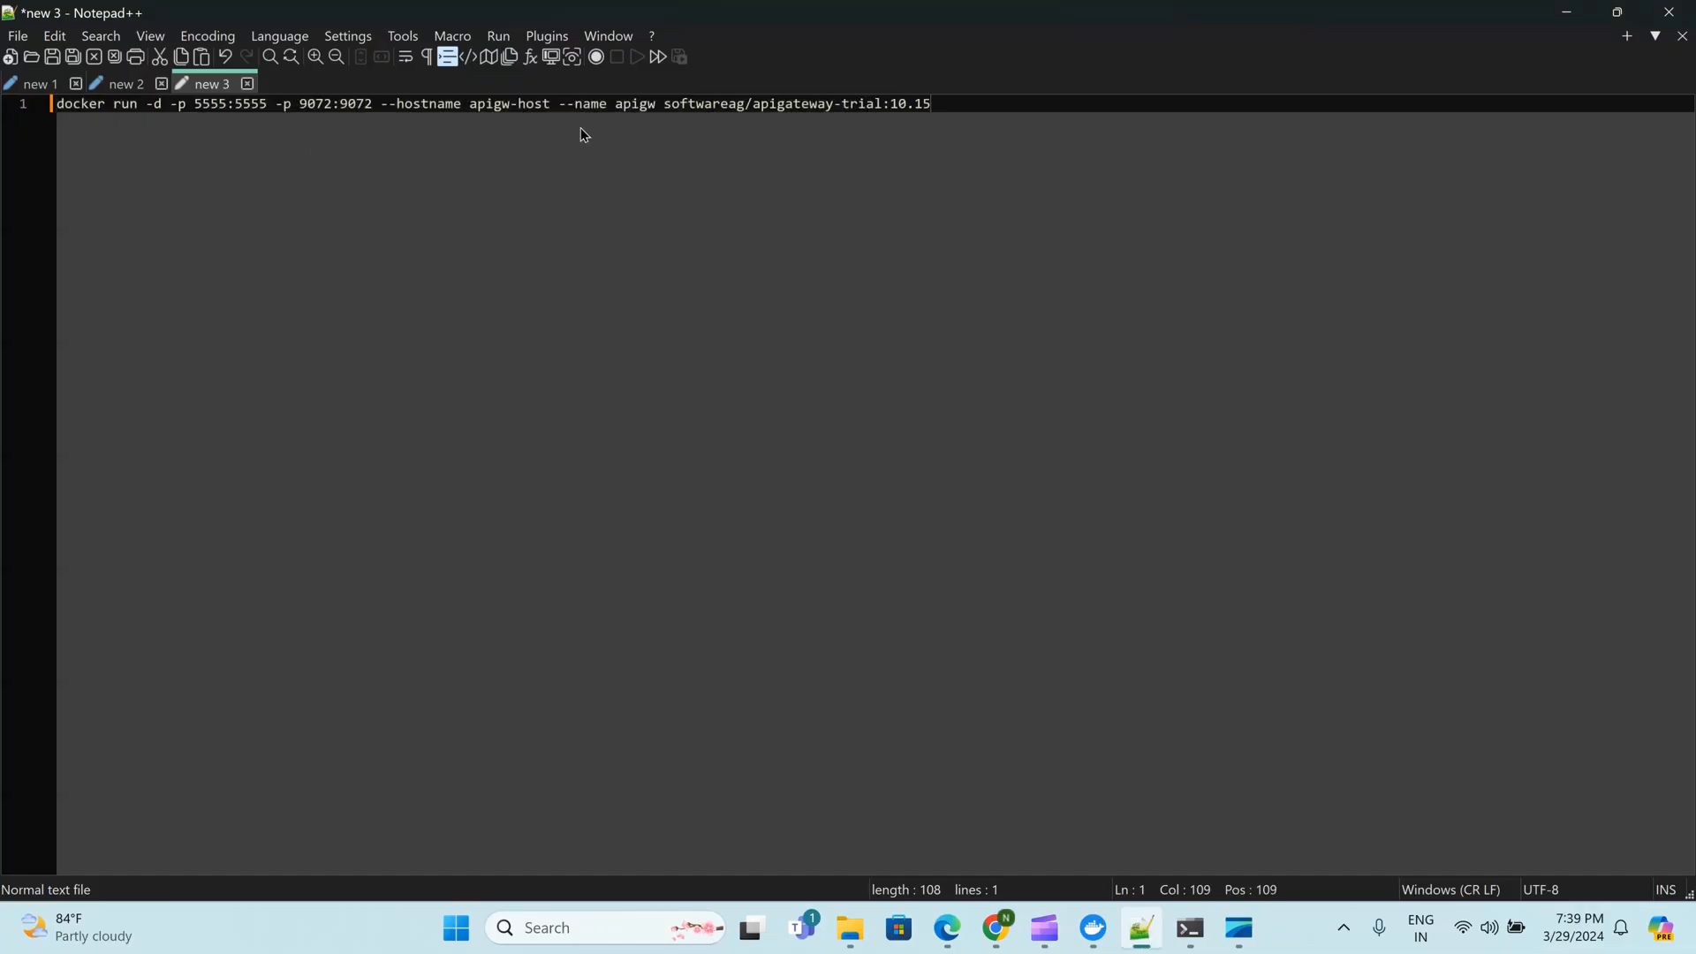
double_click(624, 117)
key("ctrl+a")
key("ctrl+c")
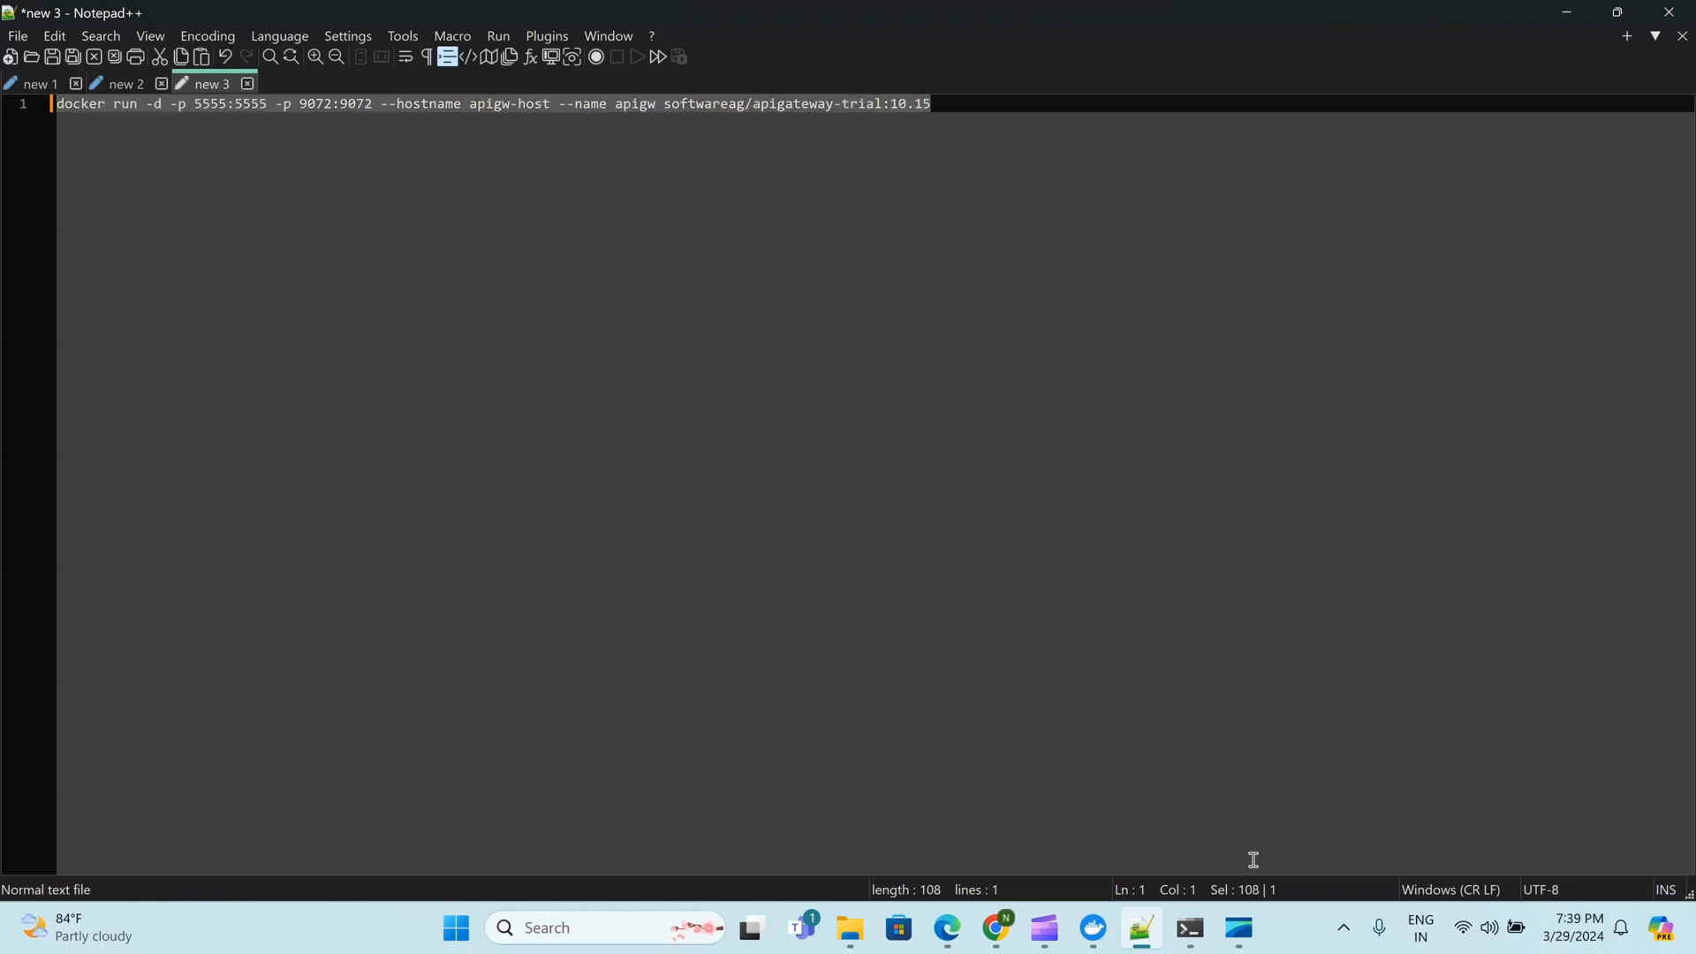
Switch to Windows PowerShell and check the installed Docker version with docker -v
mouse_move(1188, 946)
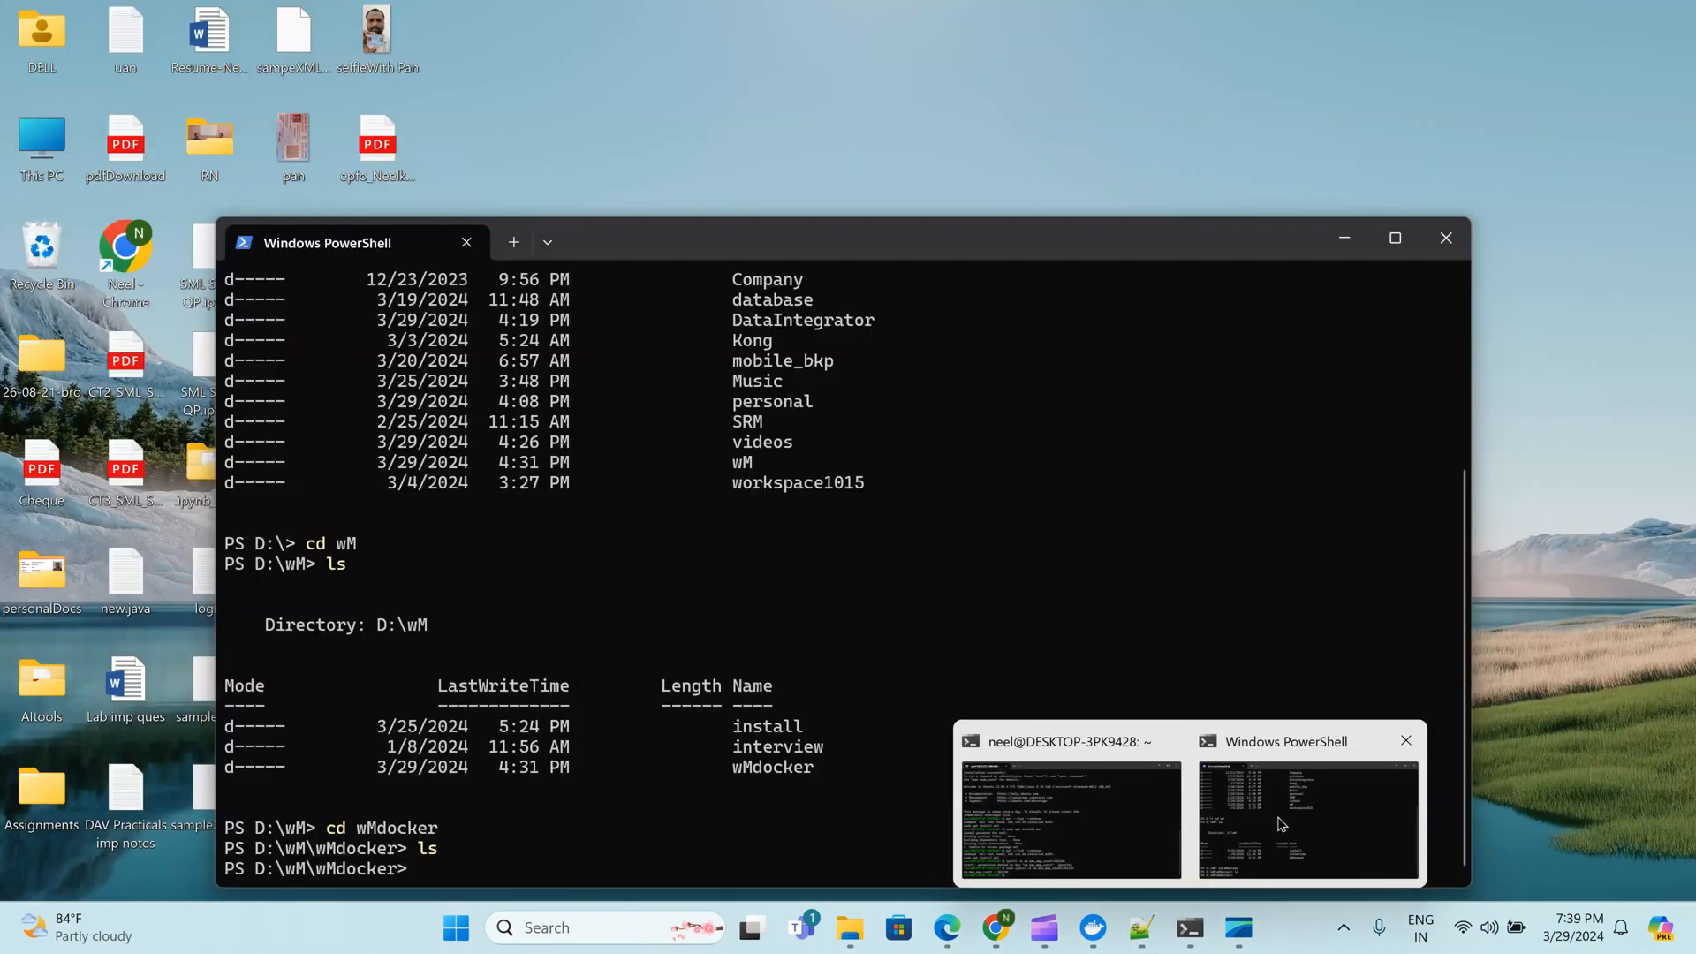
left_click(1282, 823)
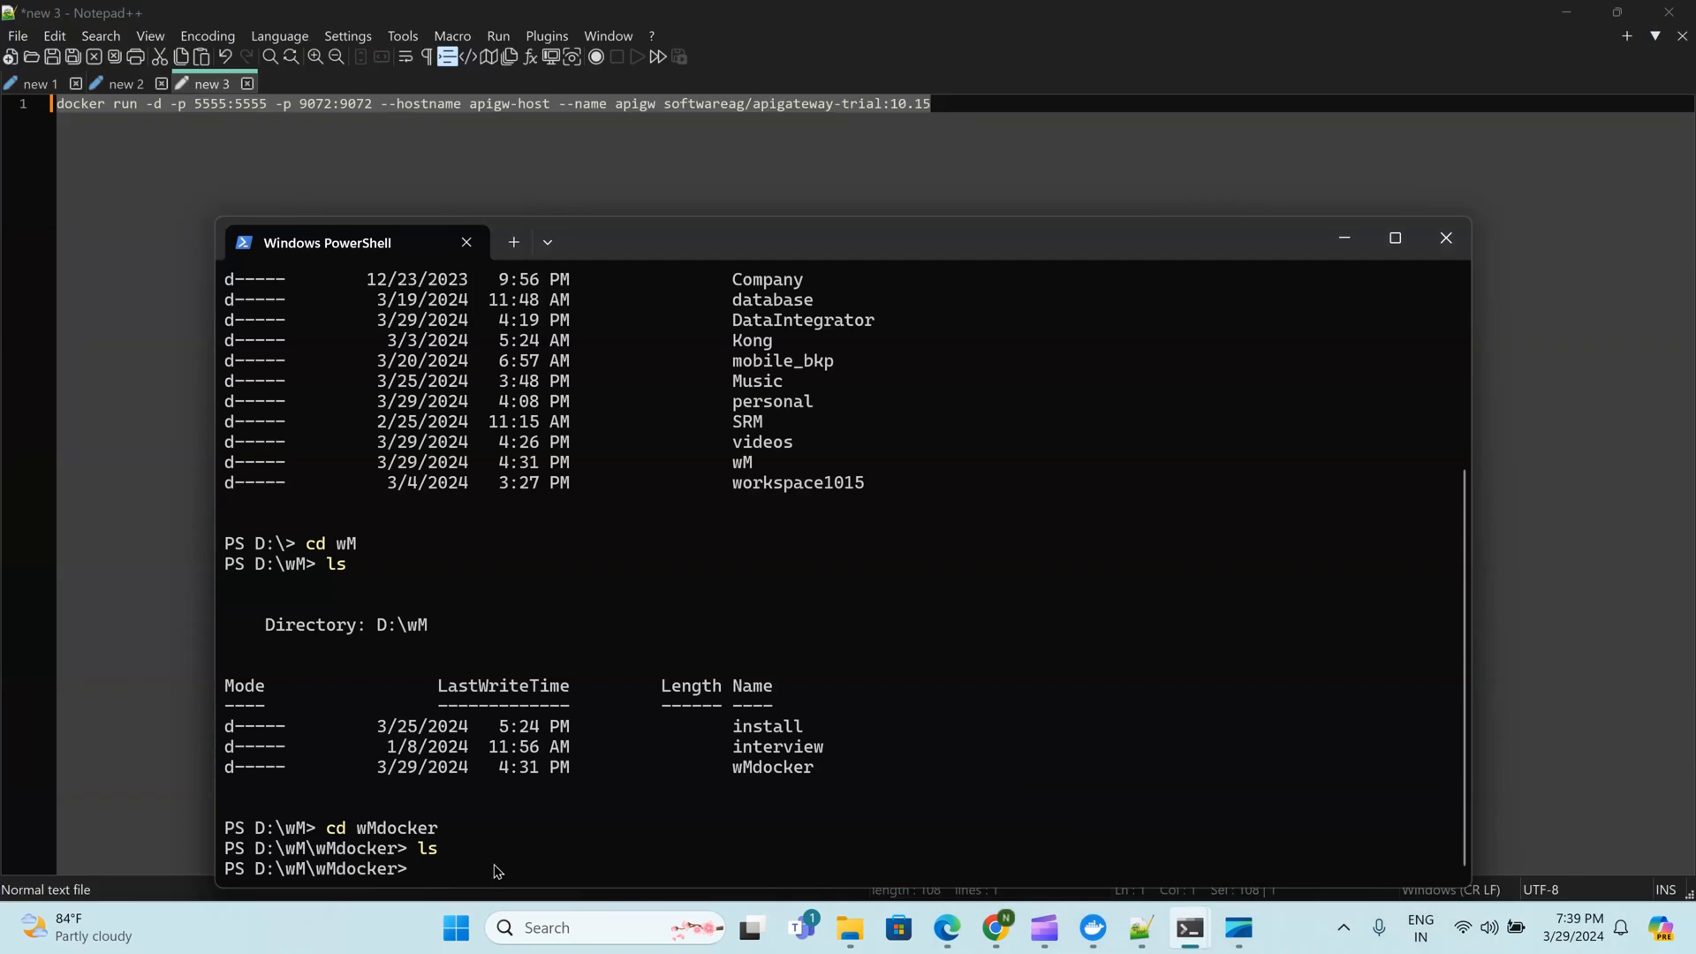
type("docker -v")
key("Return")
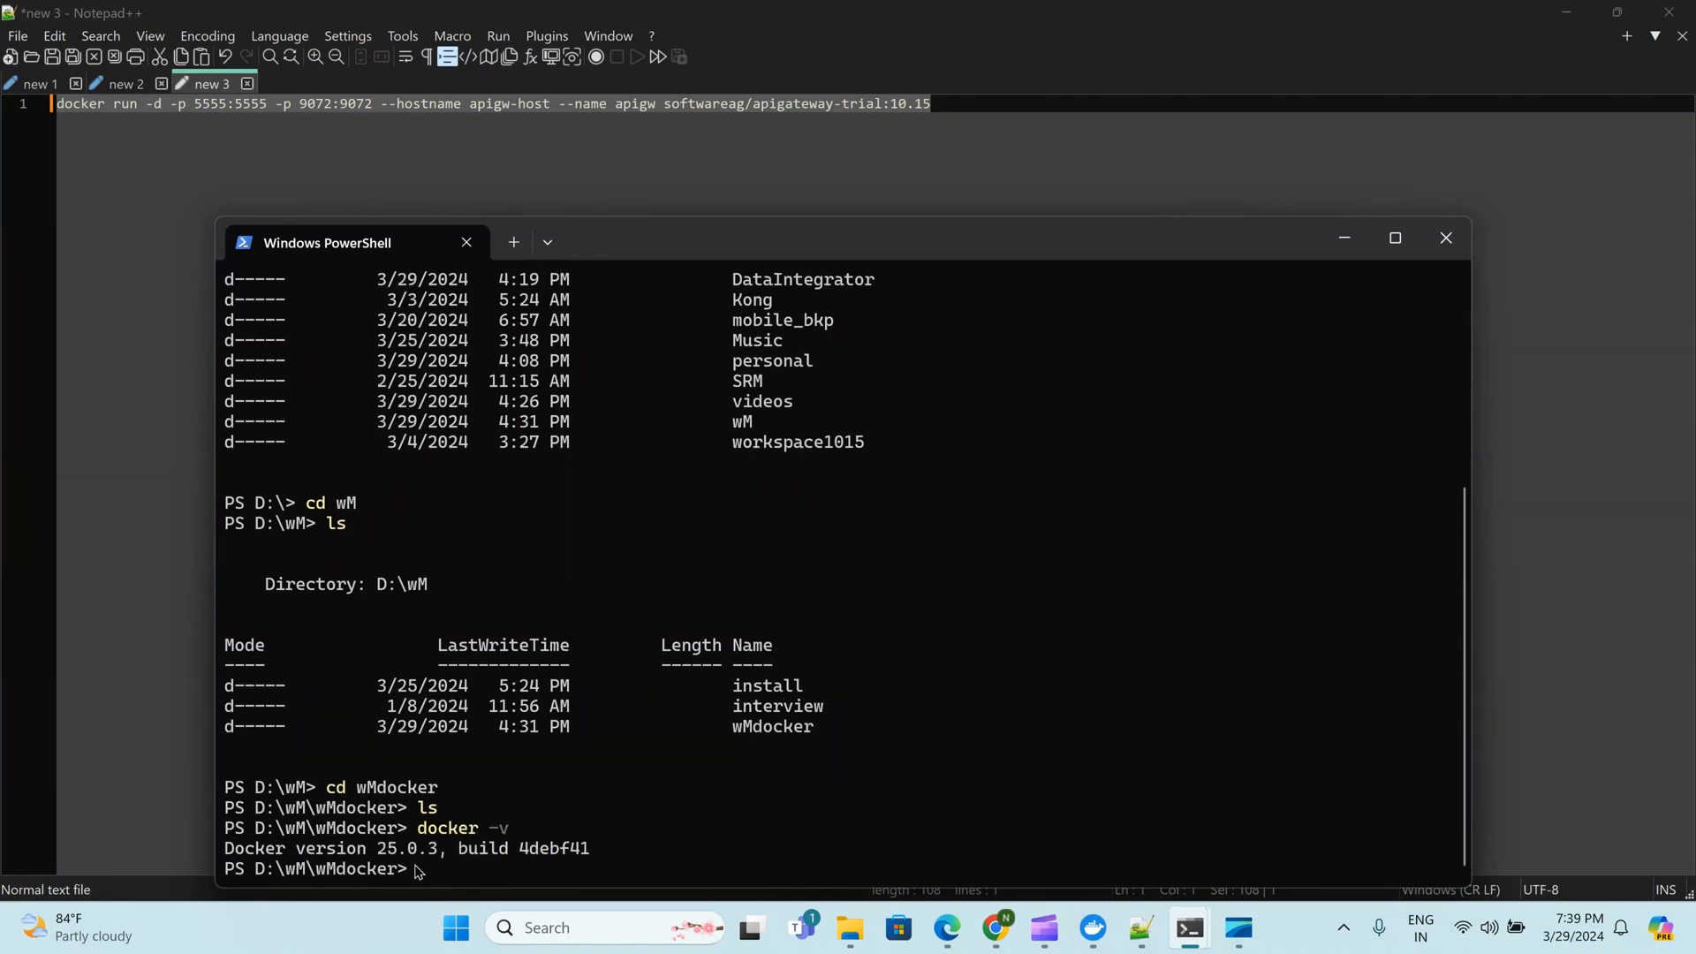
List running containers with docker ps and run the copied docker run command for softwareag/apigateway-trial:10.15 as apigw, mapping ports 5555 and 9072
type("docker ps")
key("Return")
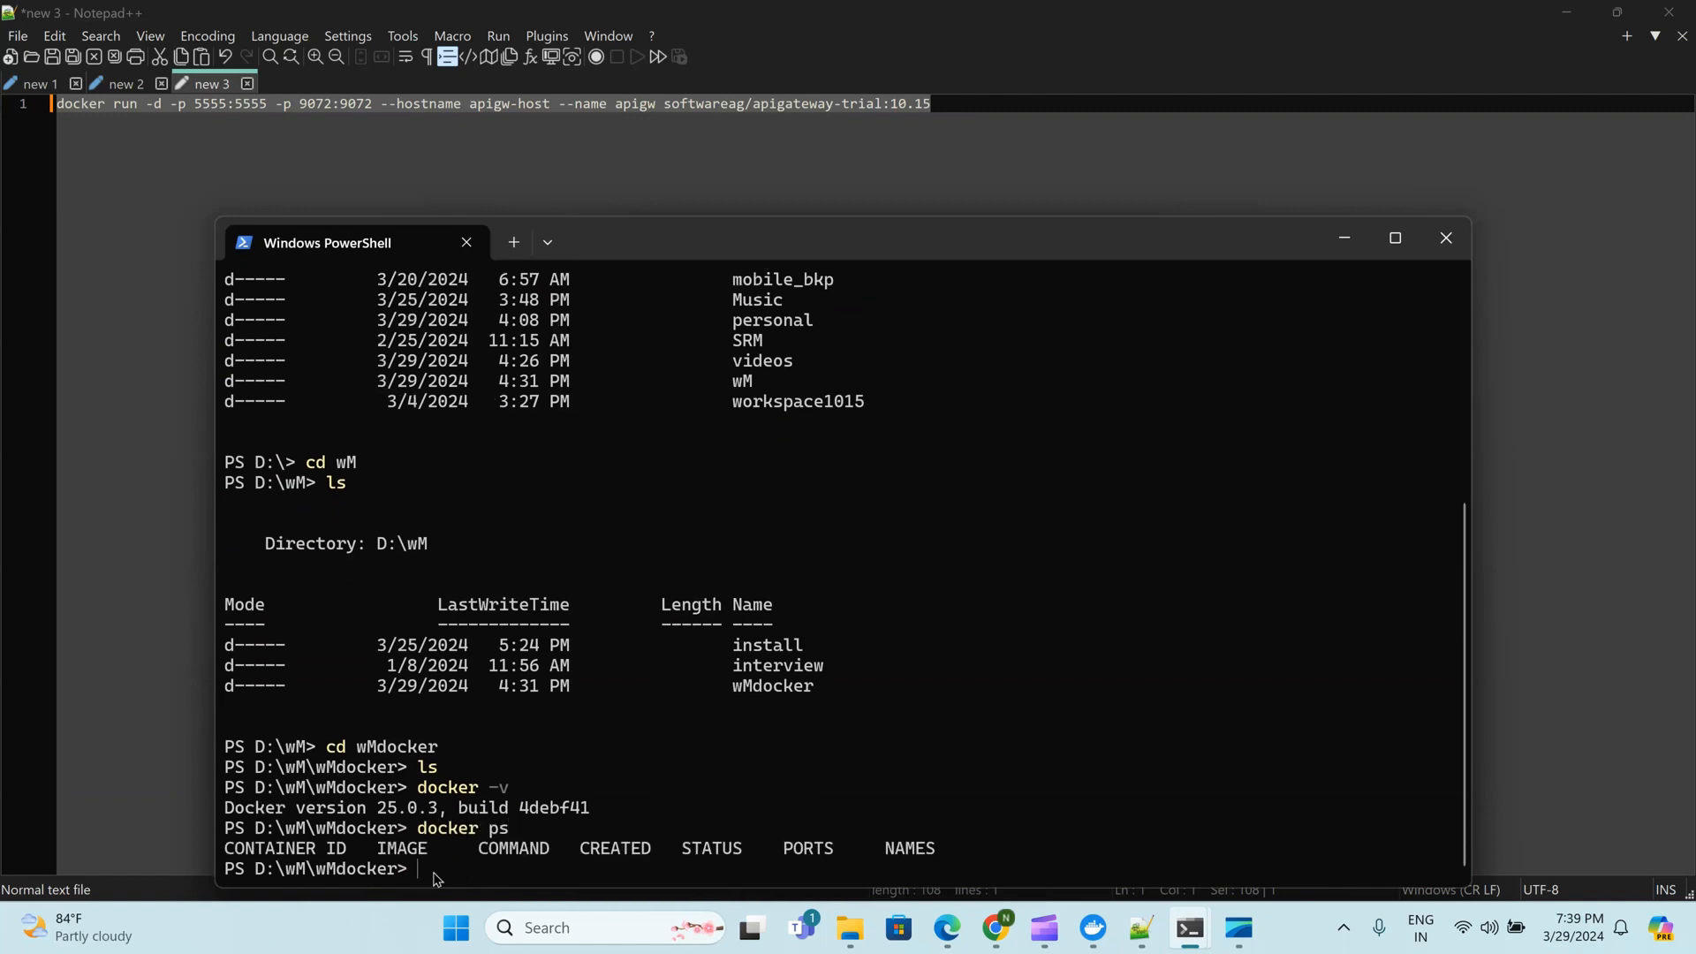
key("ctrl+v")
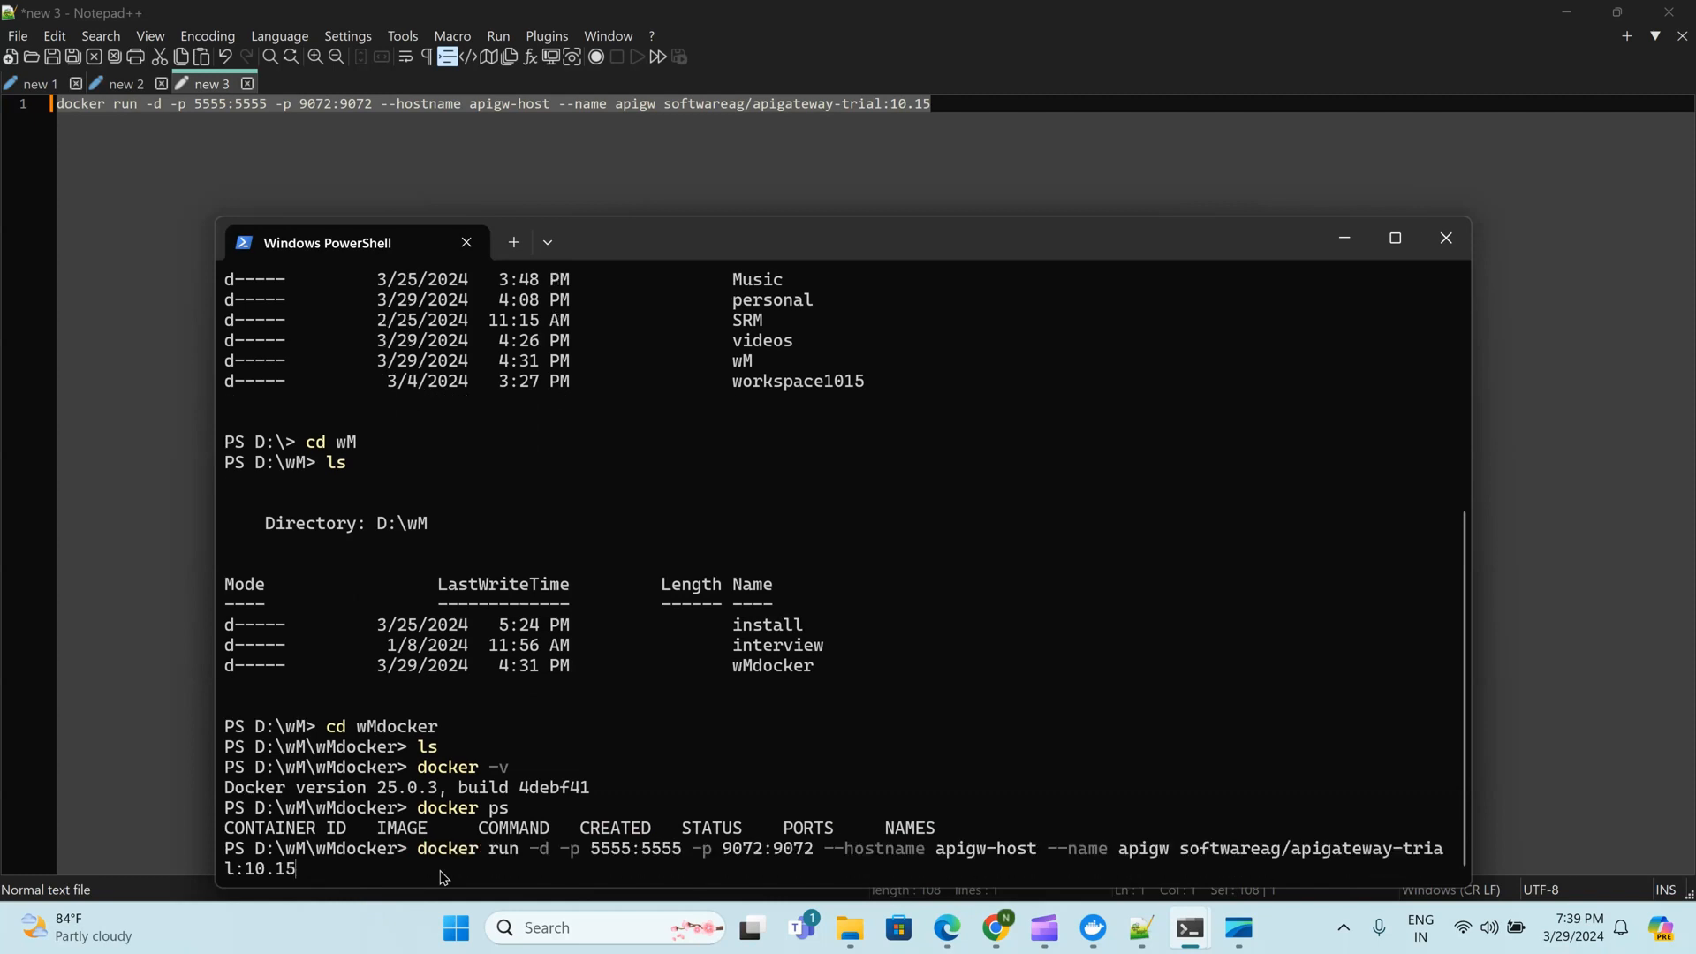
key("Return")
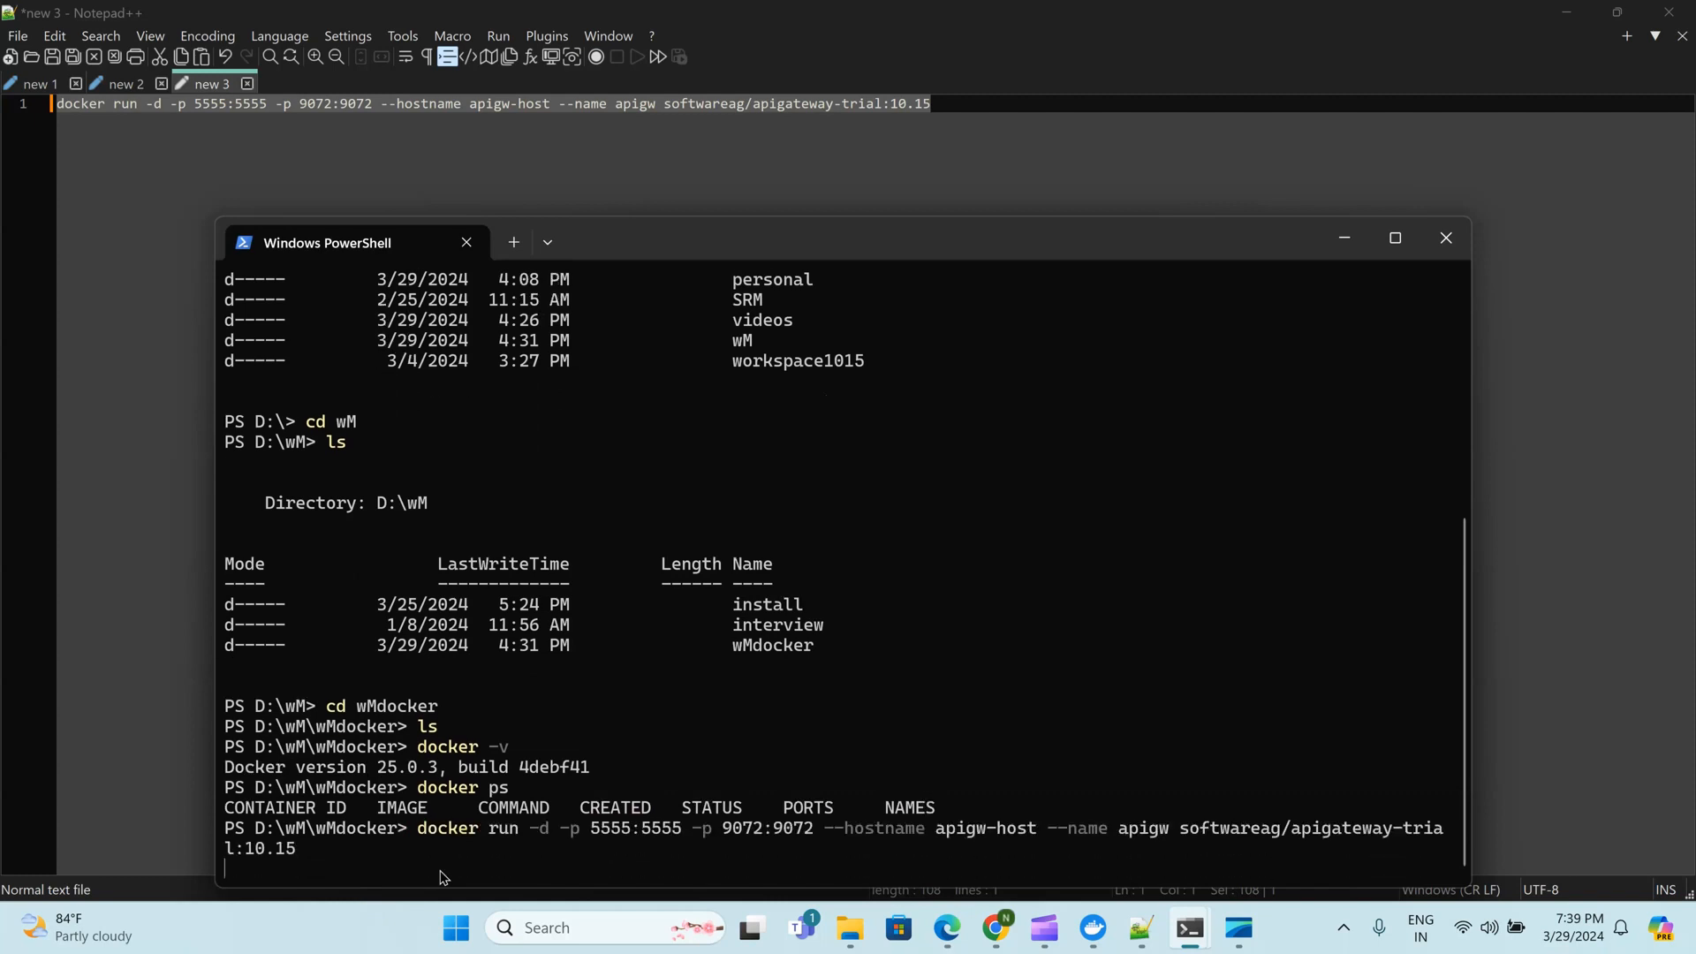
left_click(1395, 237)
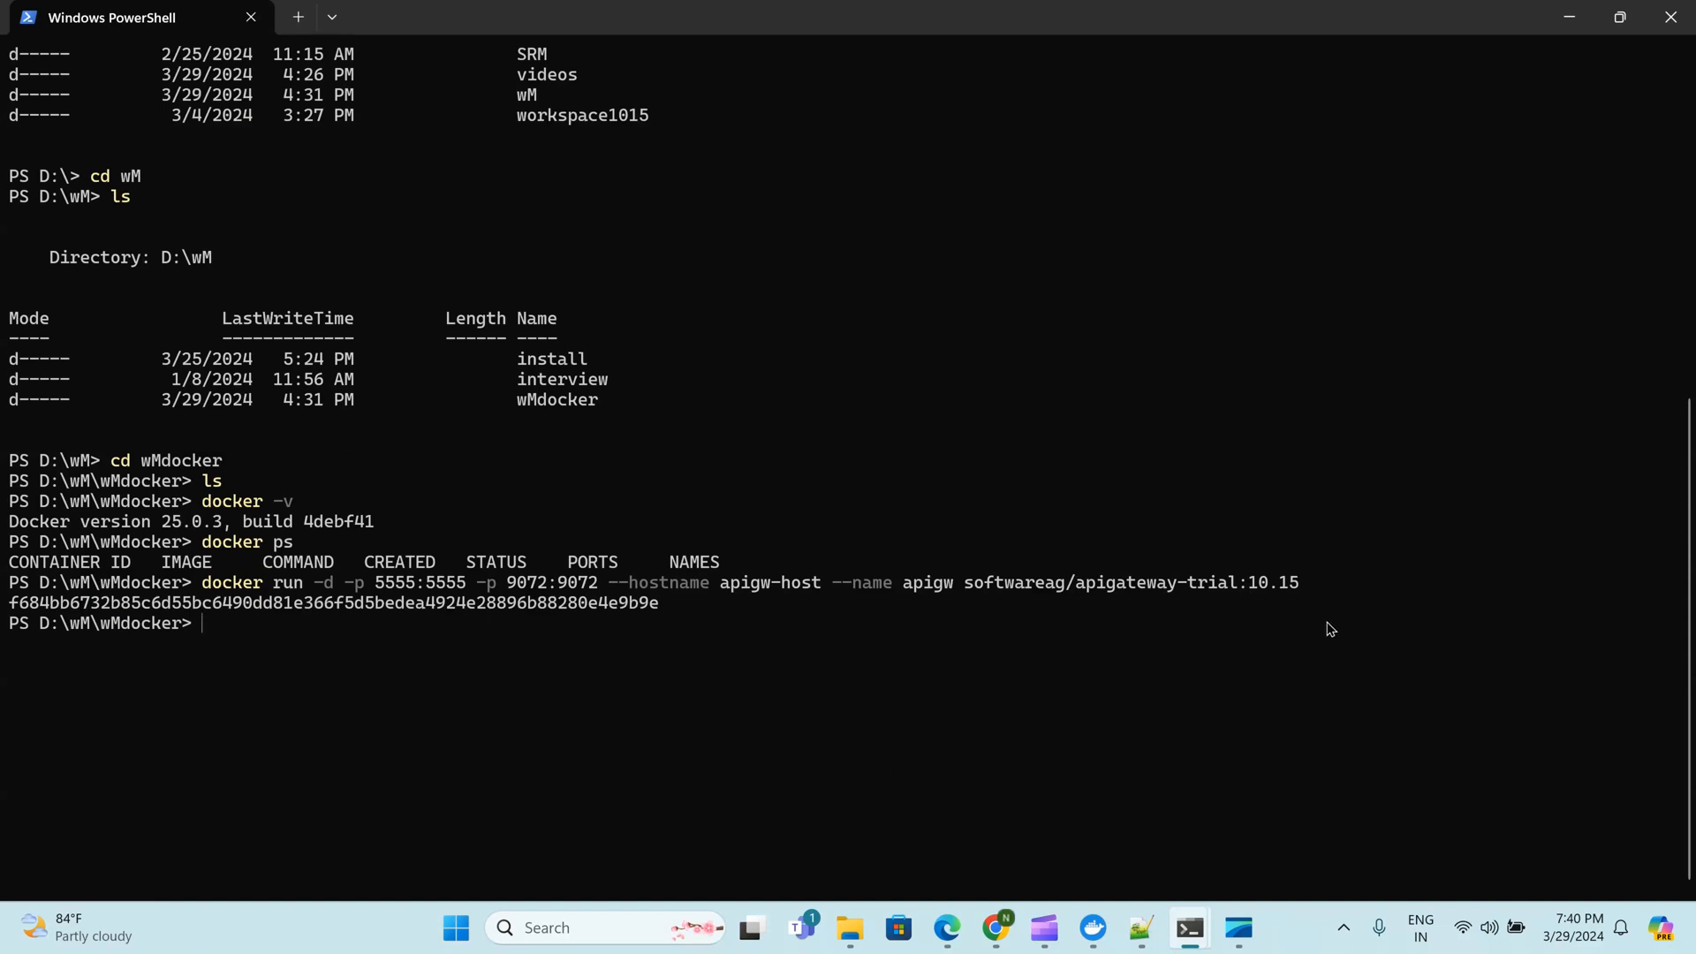
Recheck the docker run instructions on Docker Hub in Chrome, and list the running containers in PowerShell with docker ps
left_click(996, 927)
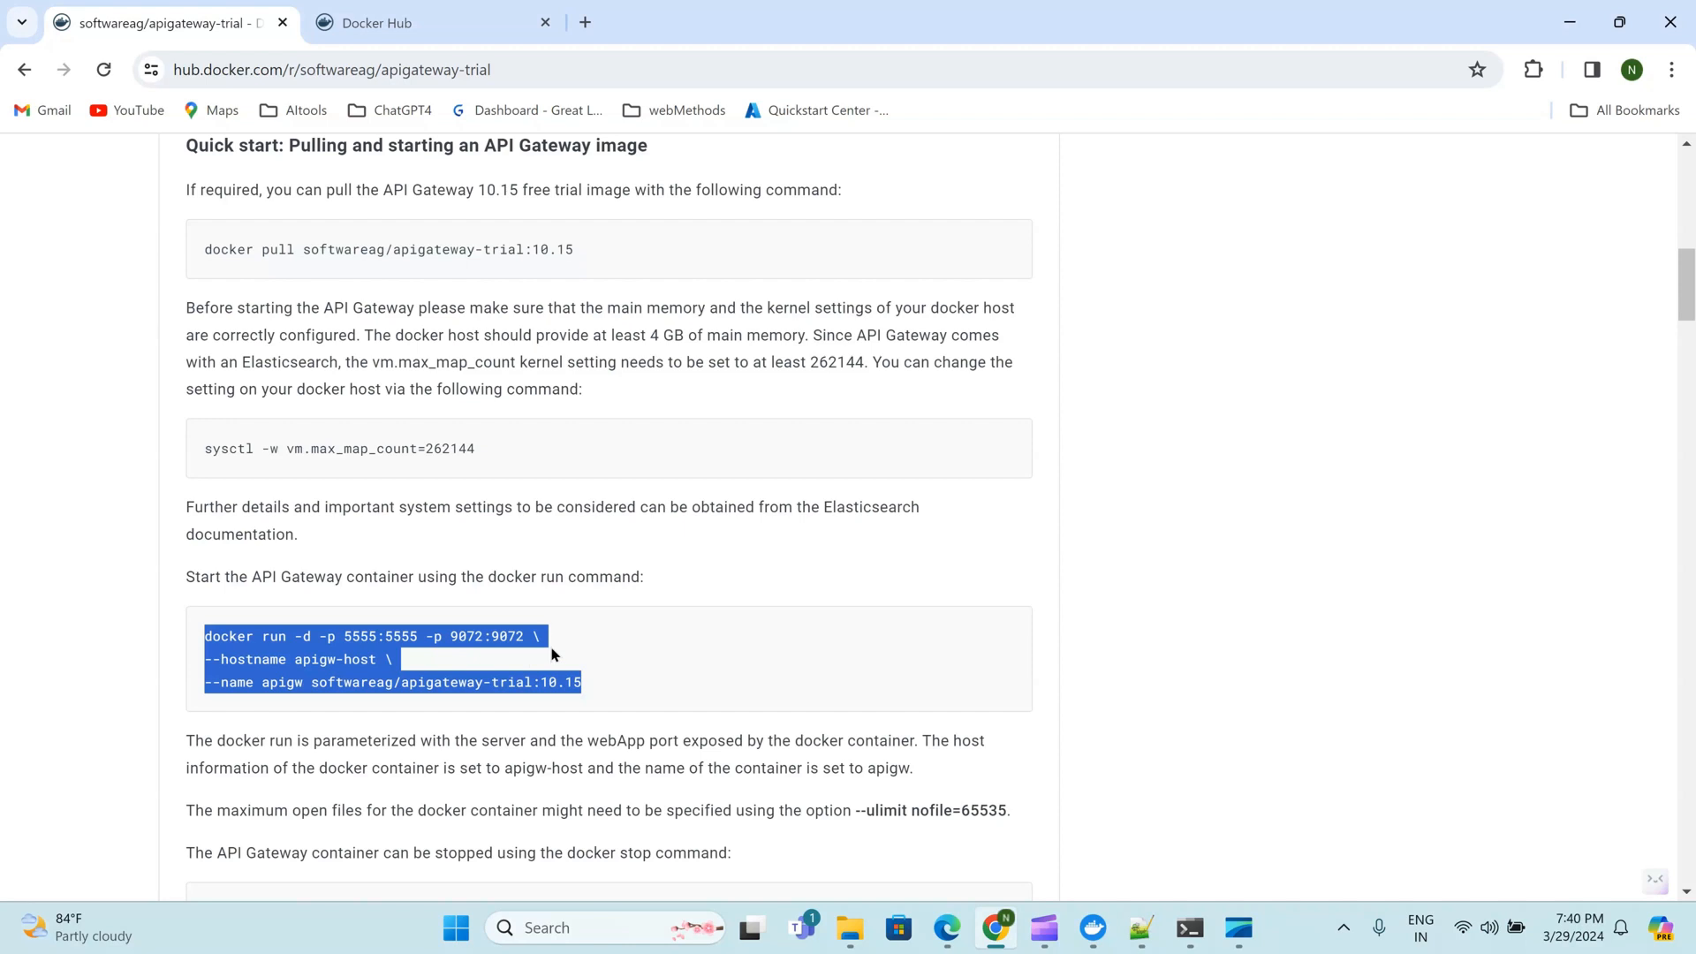
left_click(1188, 929)
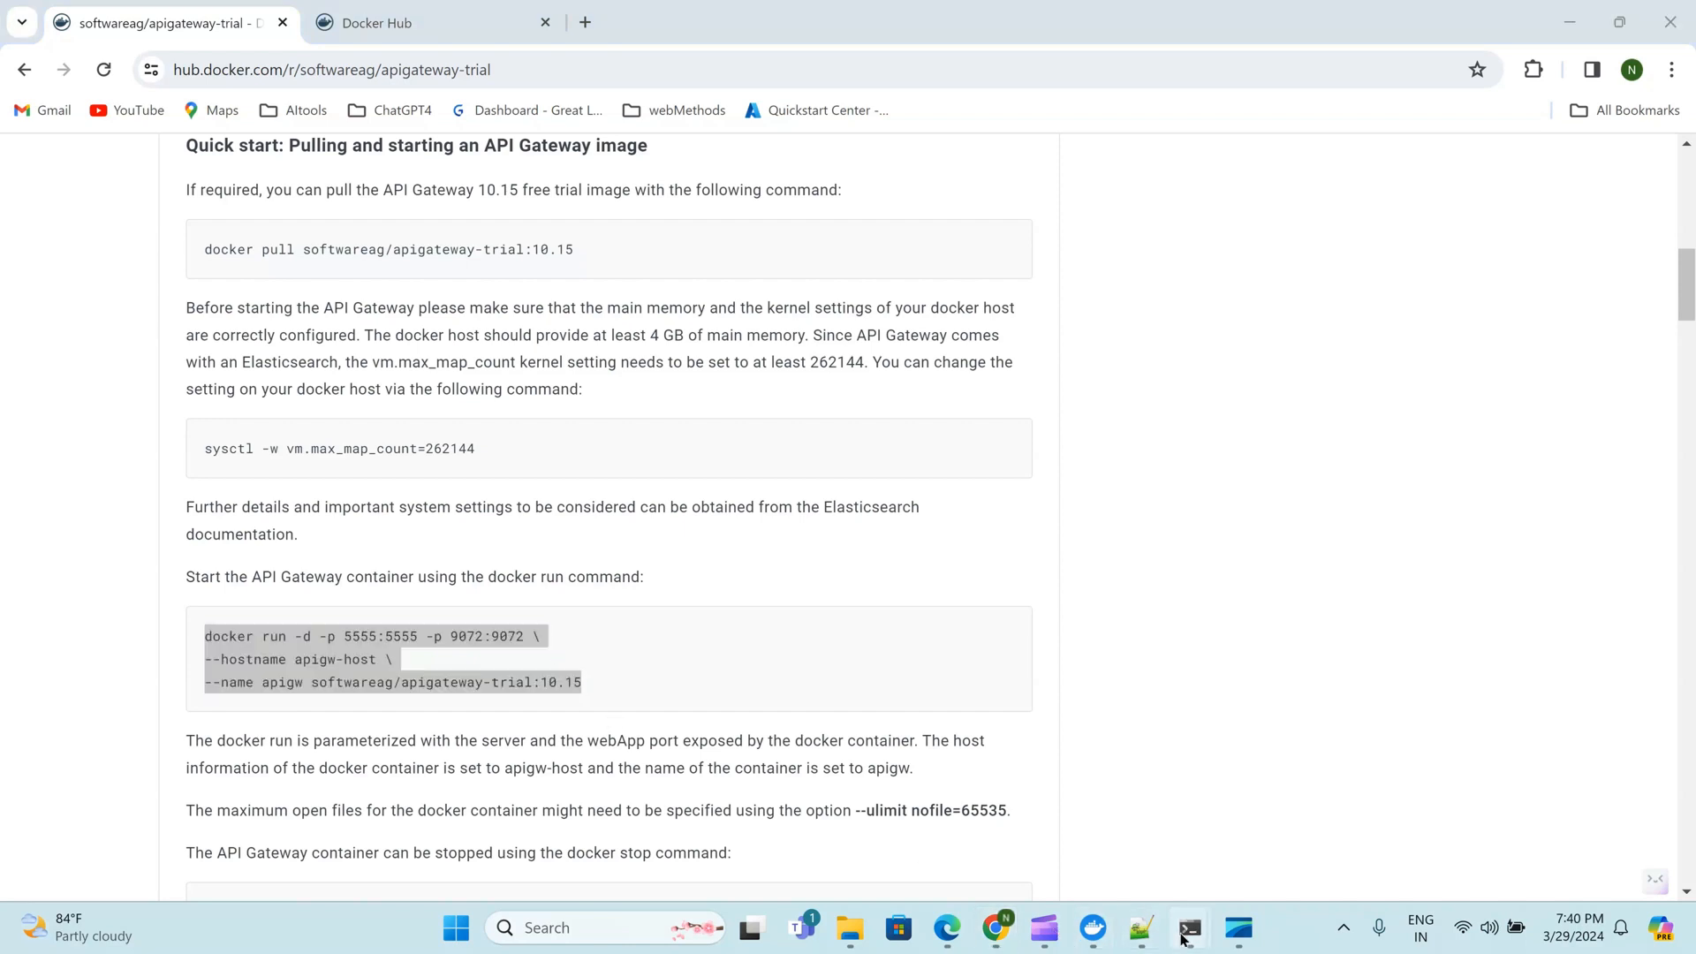
left_click(1290, 850)
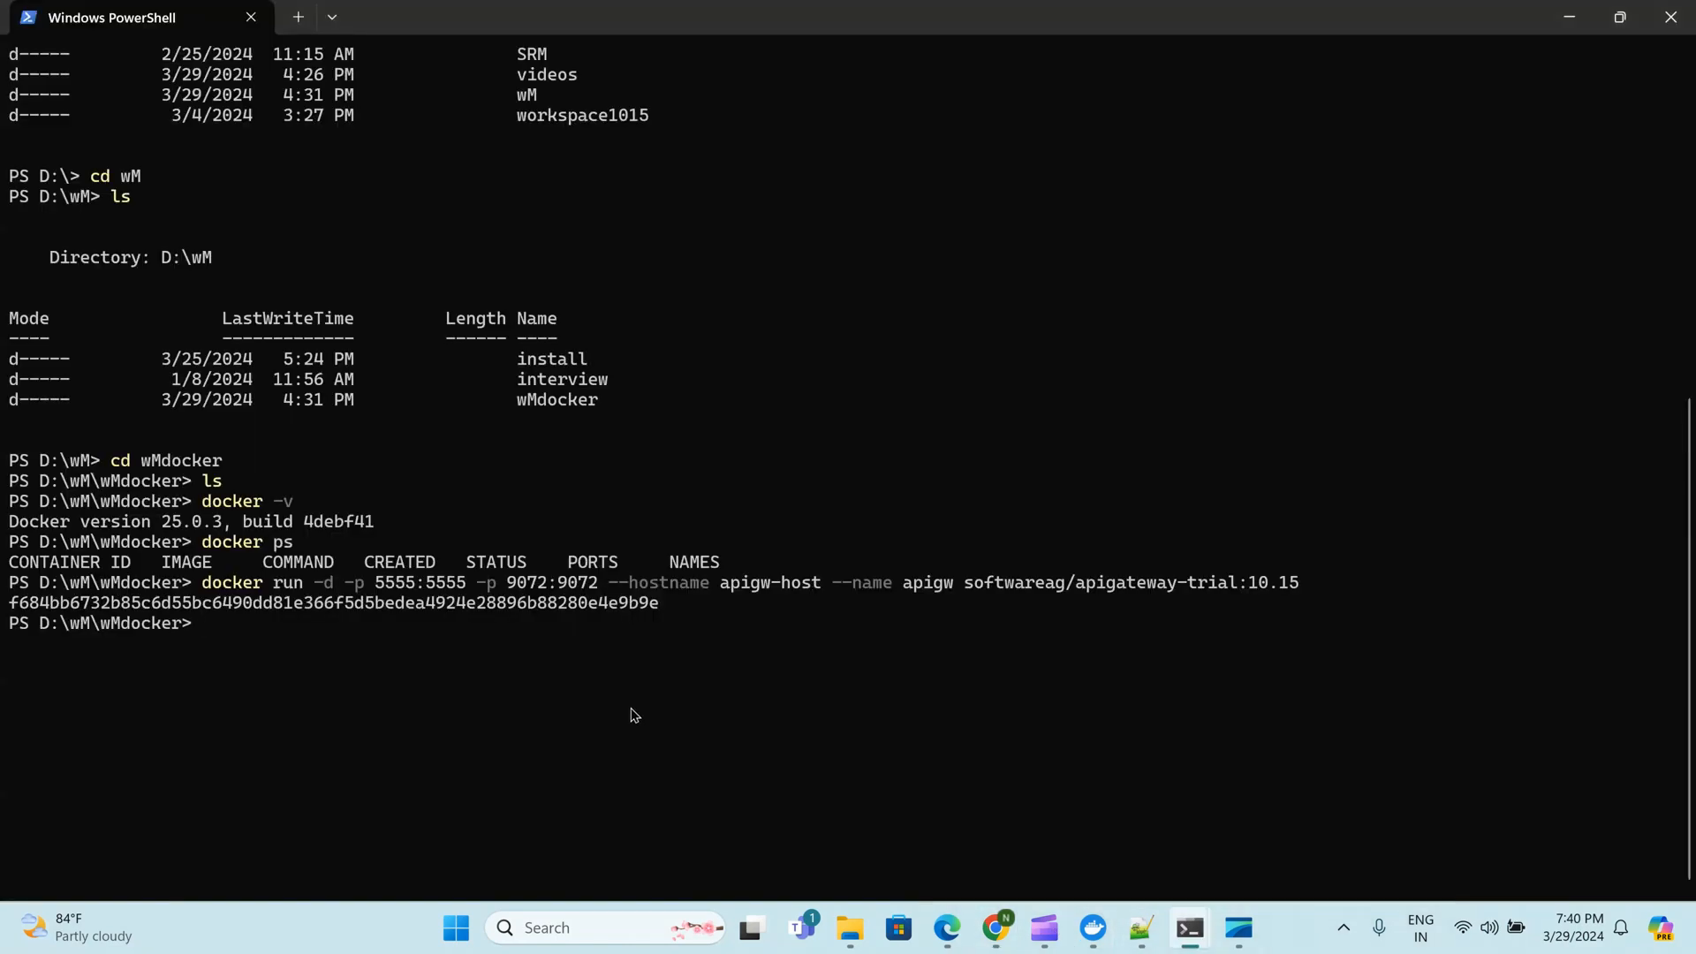
type("docker ps")
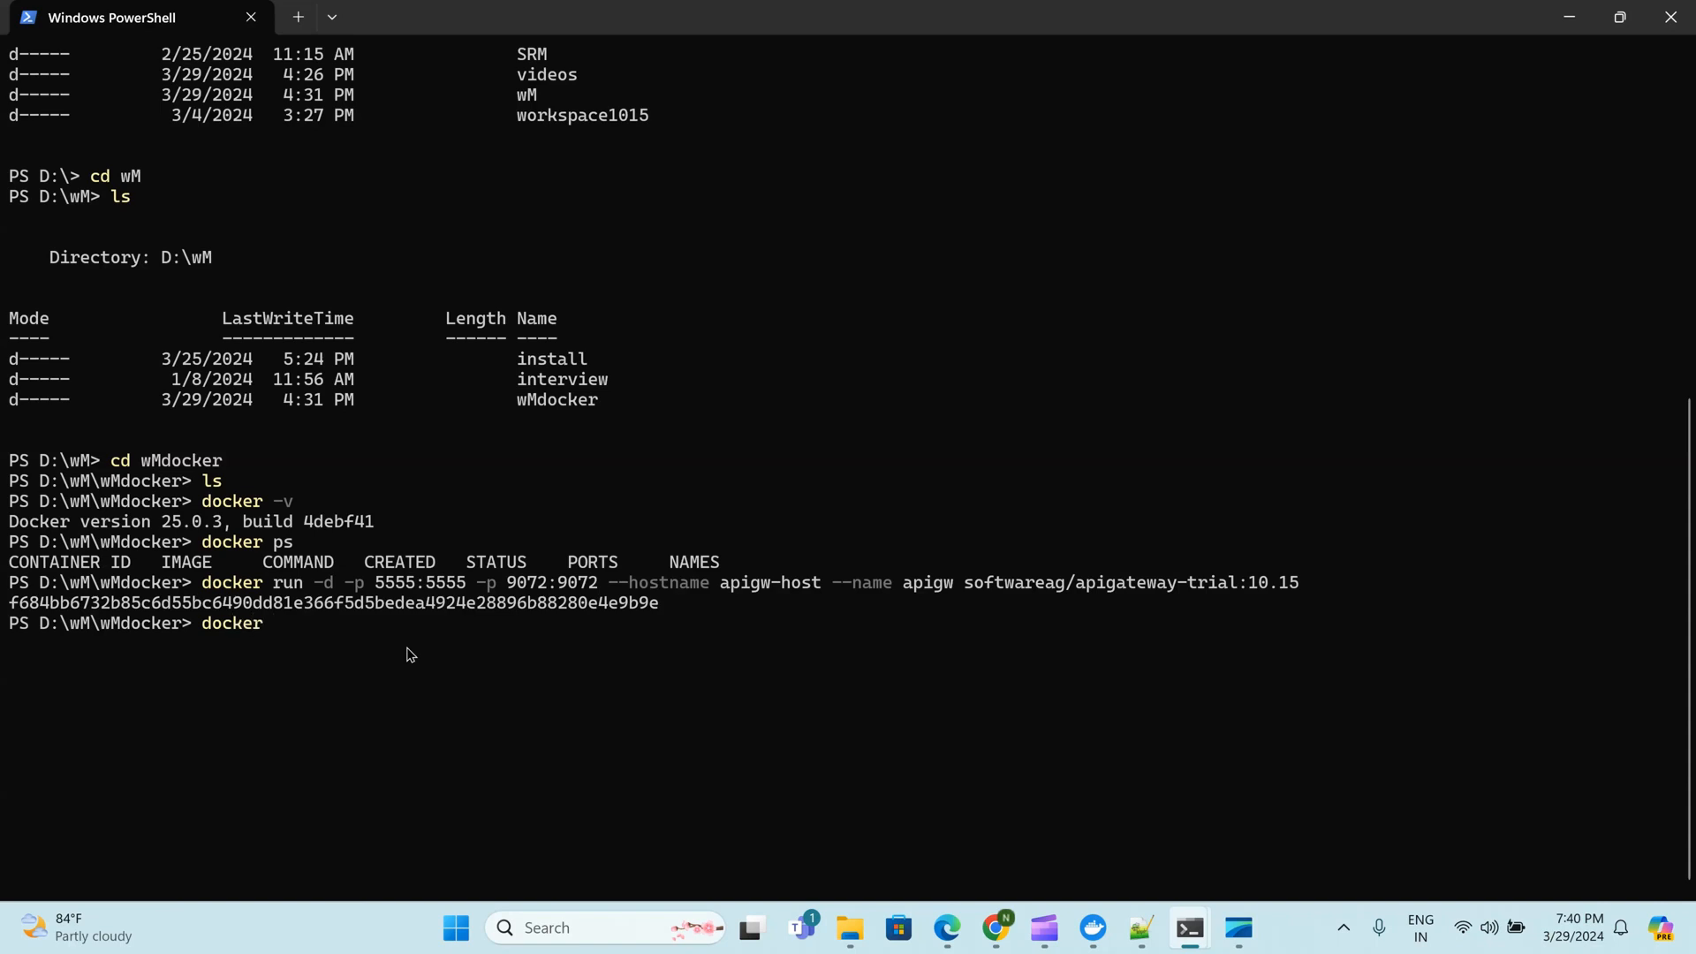
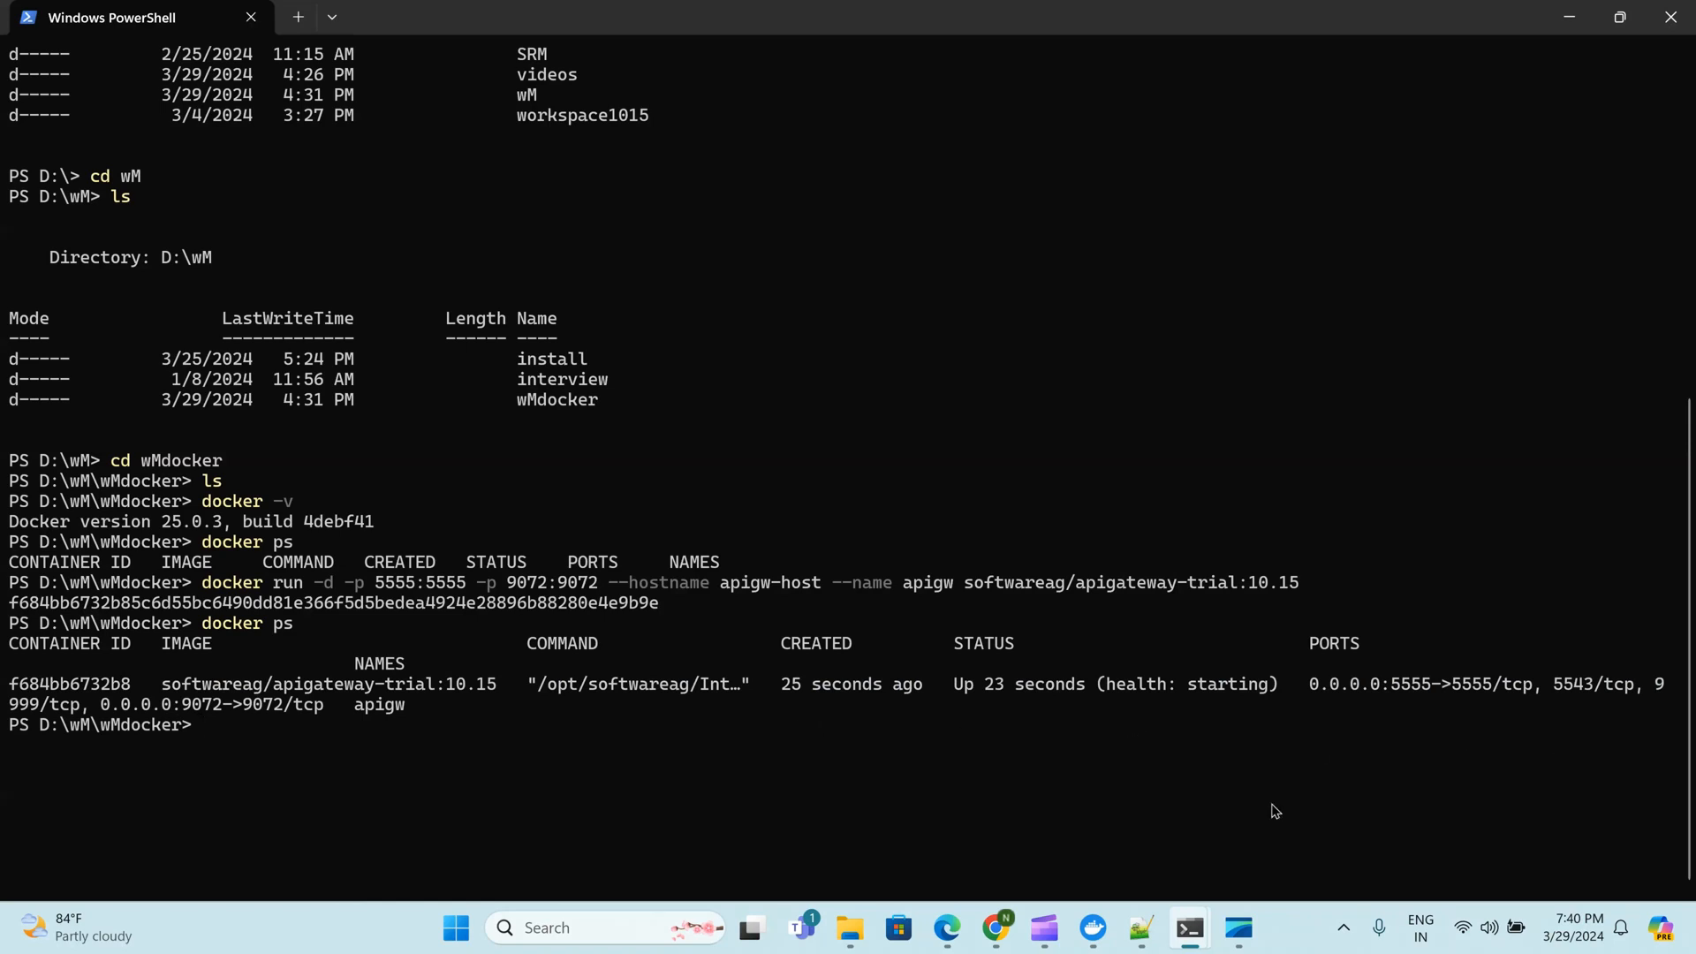
Switch to Docker Desktop, show only running containers, and review the available actions for the apigw container
left_click(1086, 932)
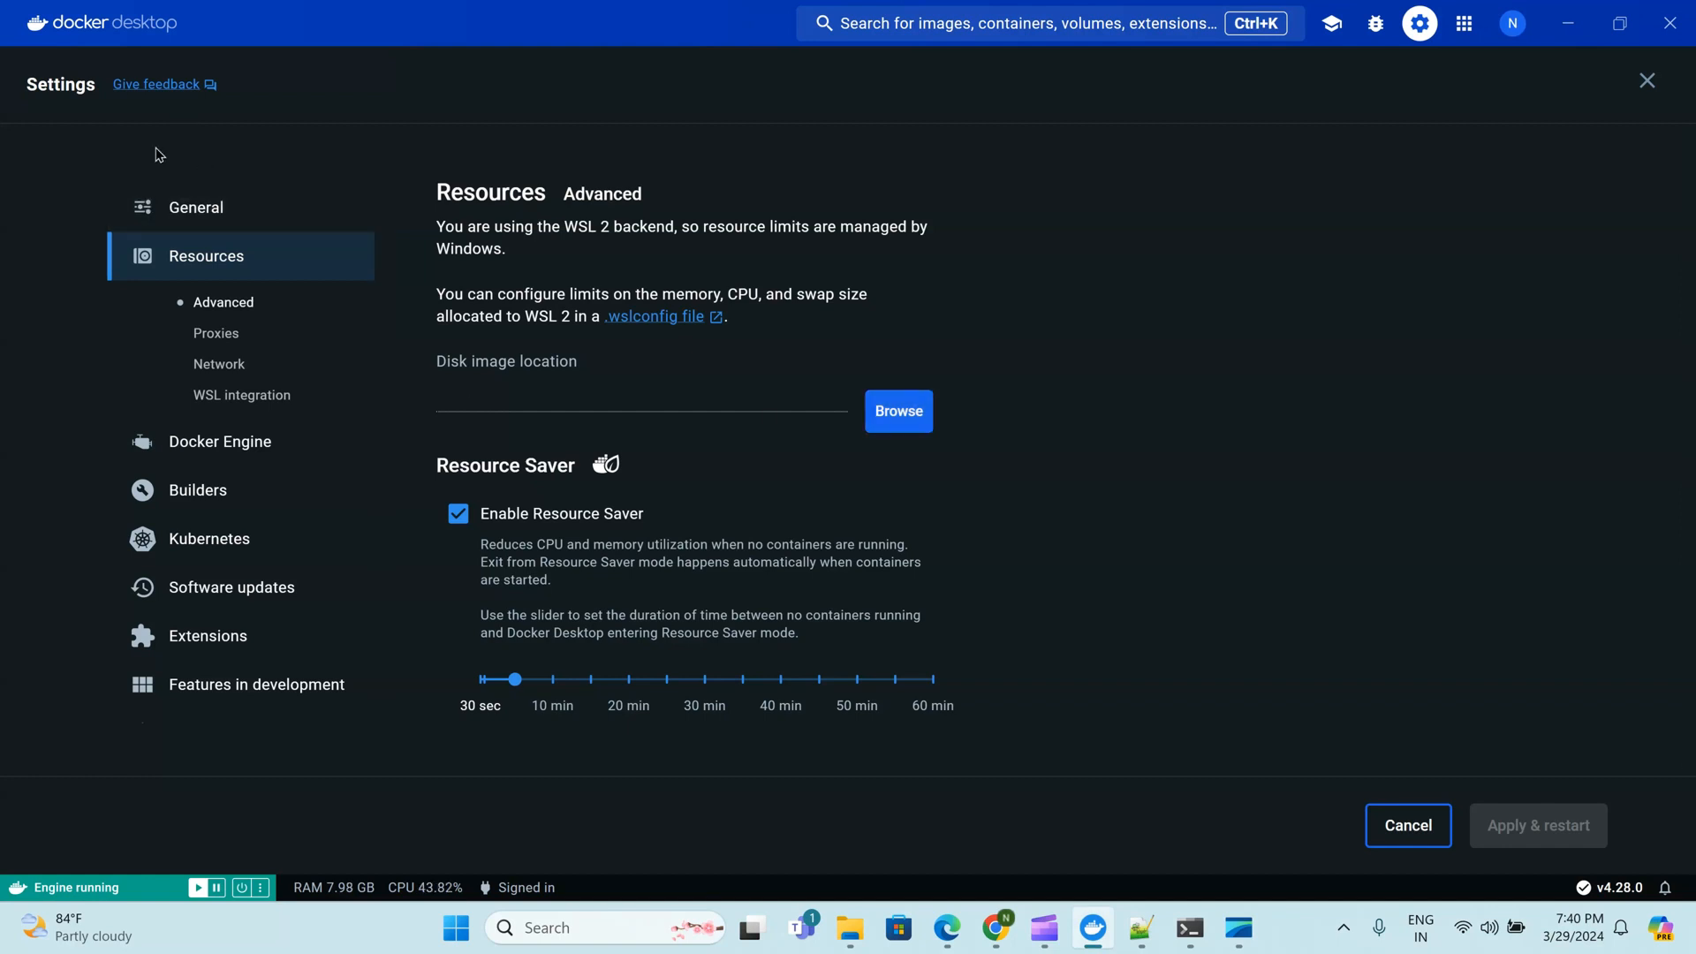
left_click(1647, 81)
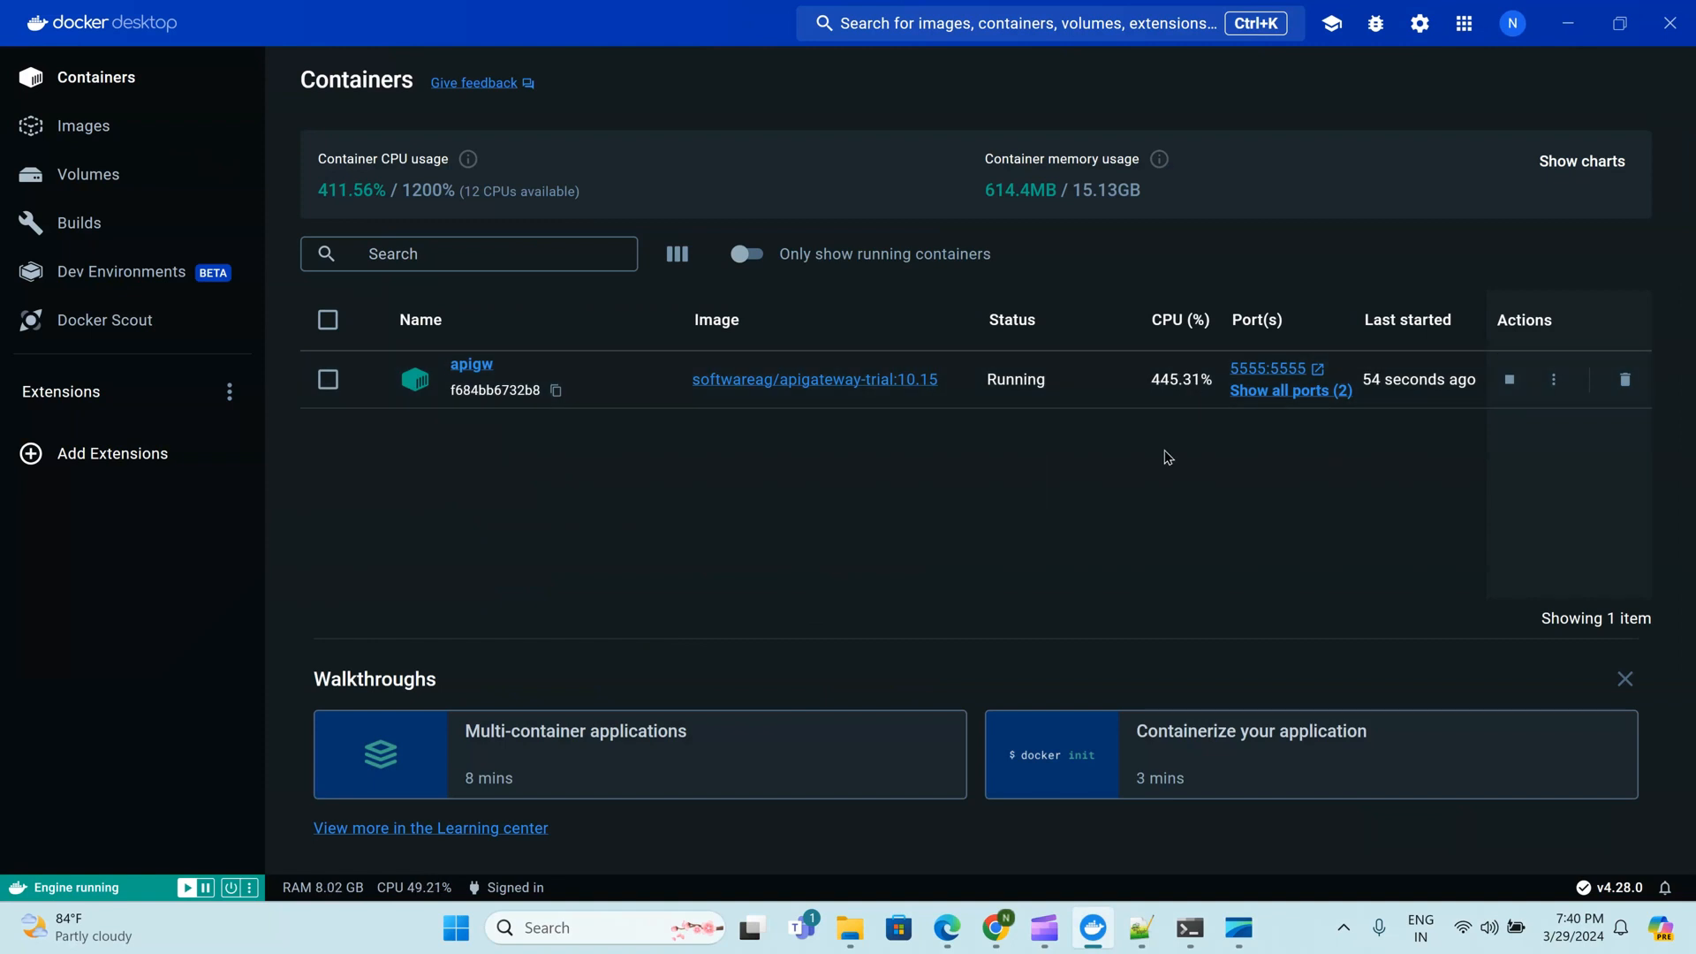
left_click(765, 258)
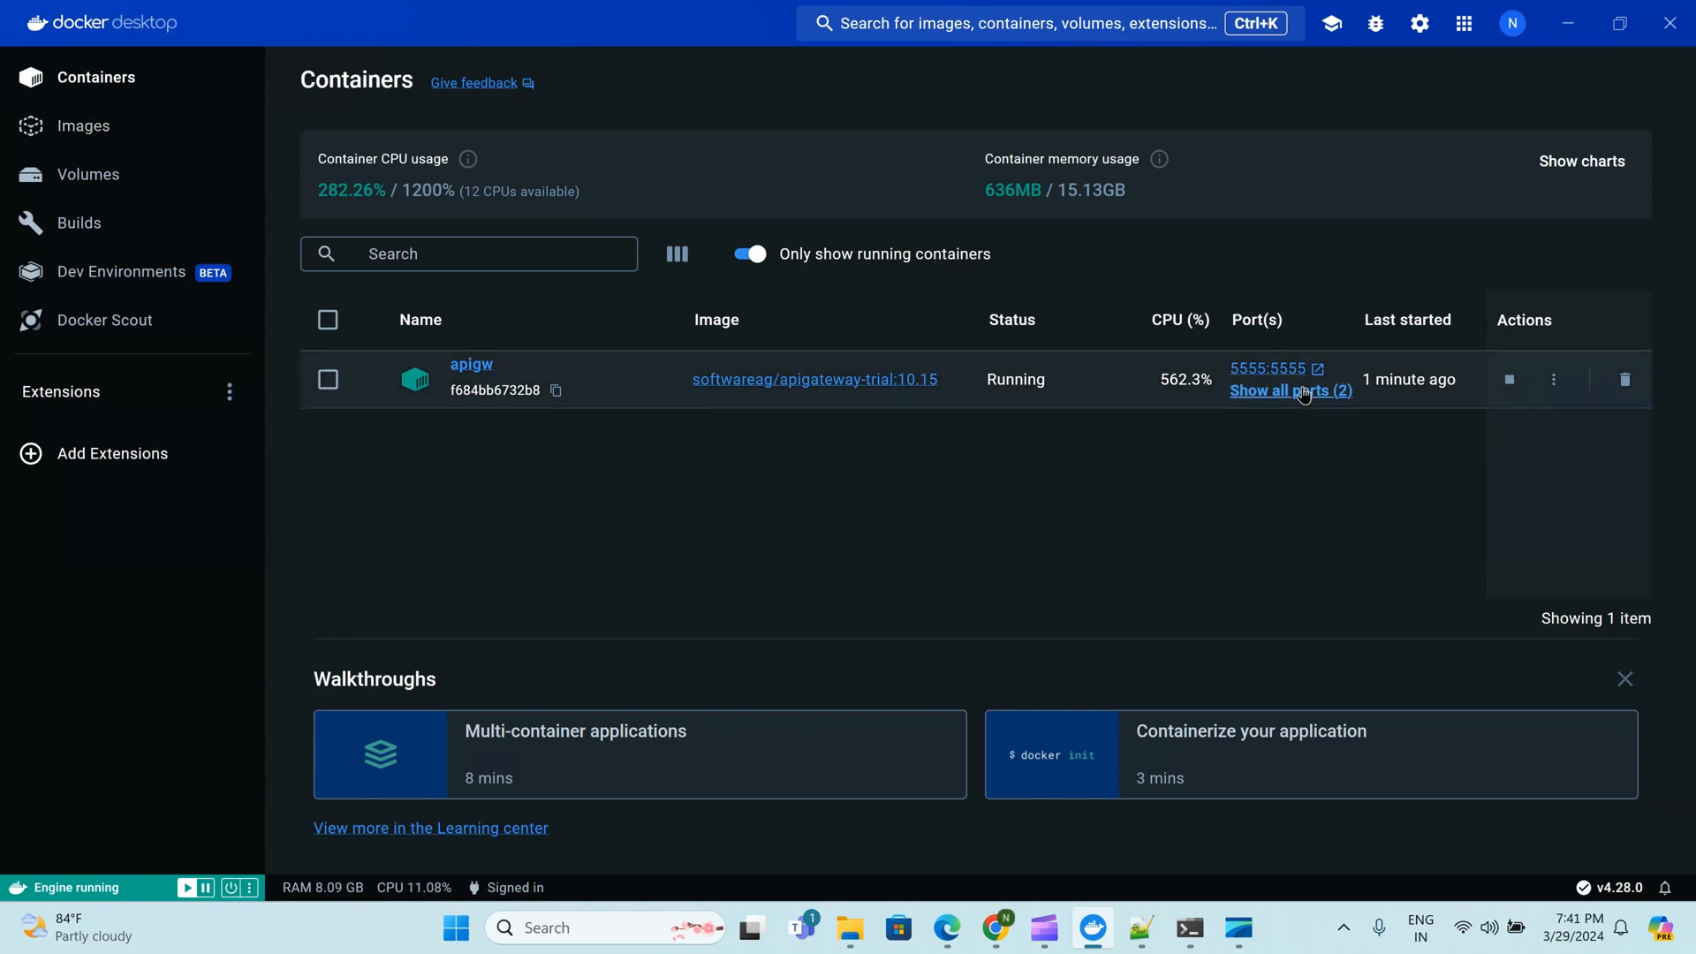
left_click(1561, 386)
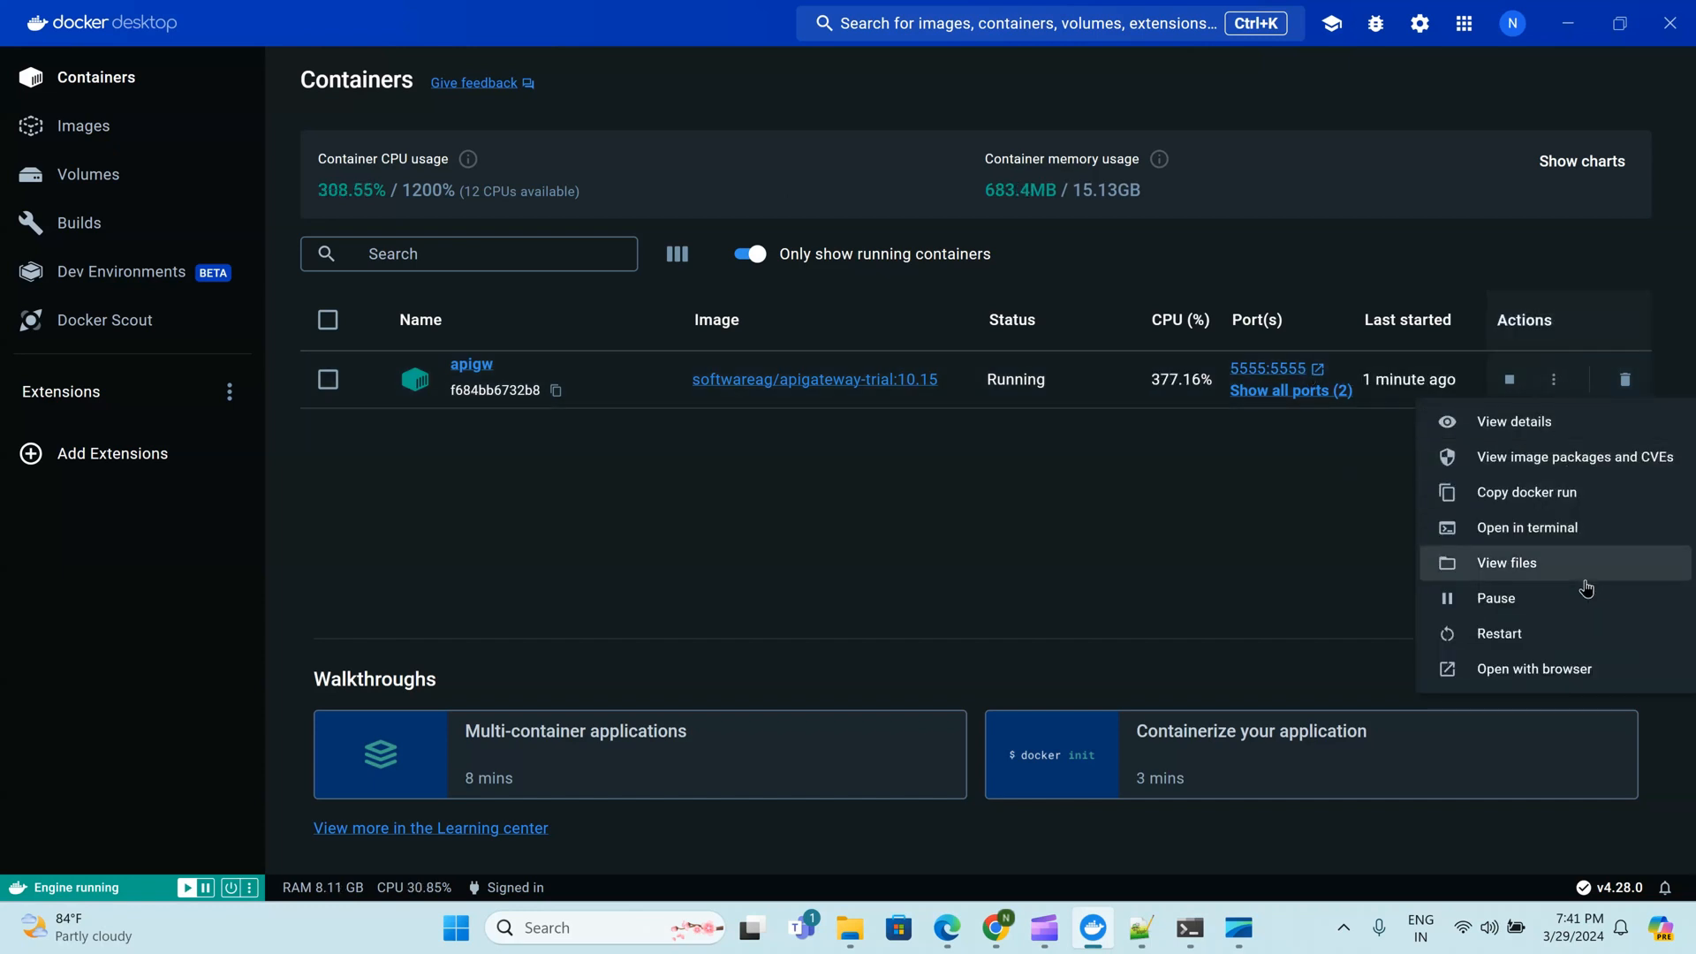
left_click(1249, 594)
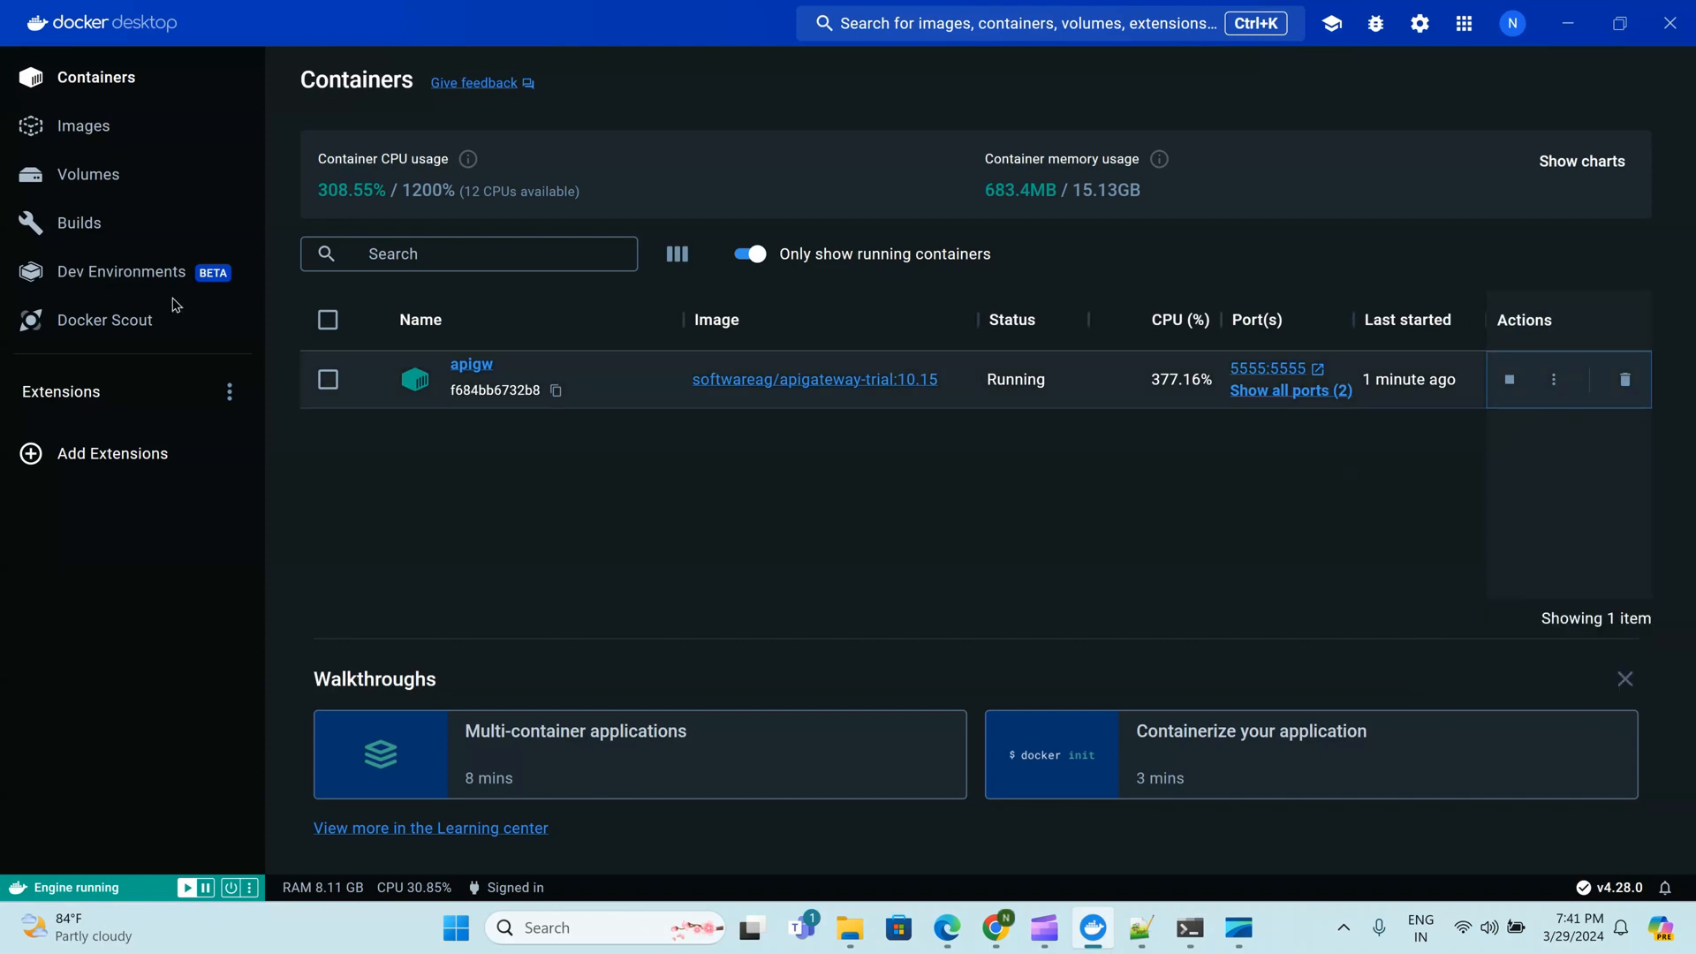
Show the container that uses the local softwareag/apigateway-trial image, and recheck the image's quick-start instructions on Docker Hub in Chrome
left_click(99, 139)
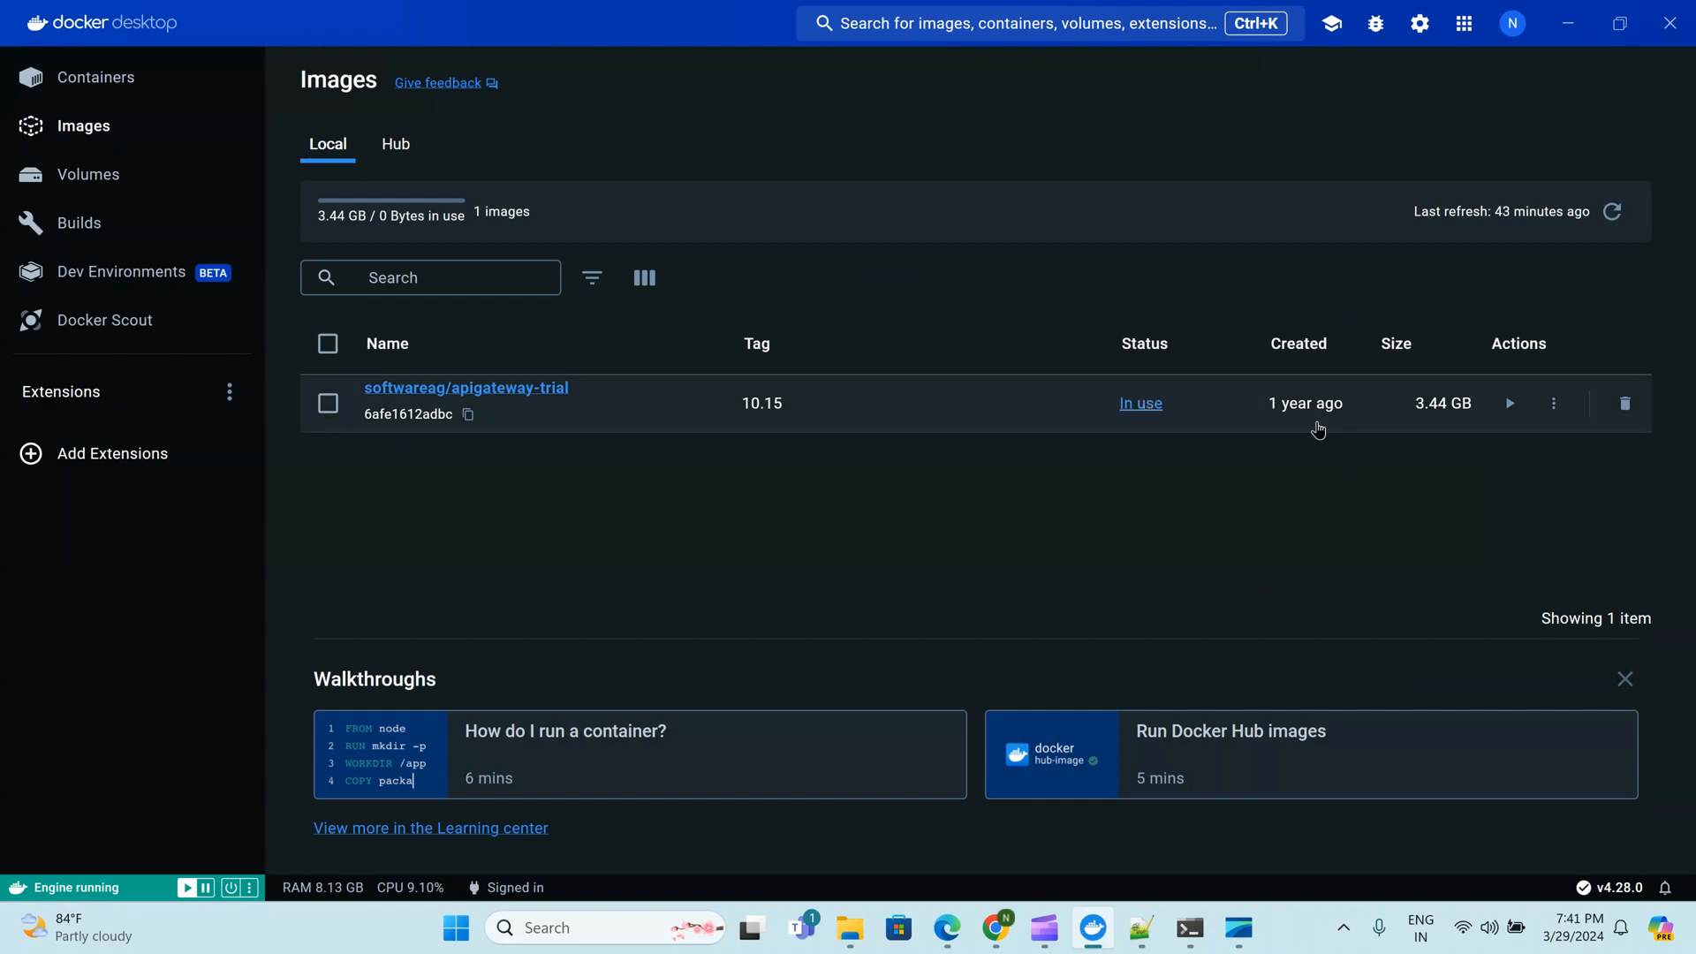
left_click(1150, 413)
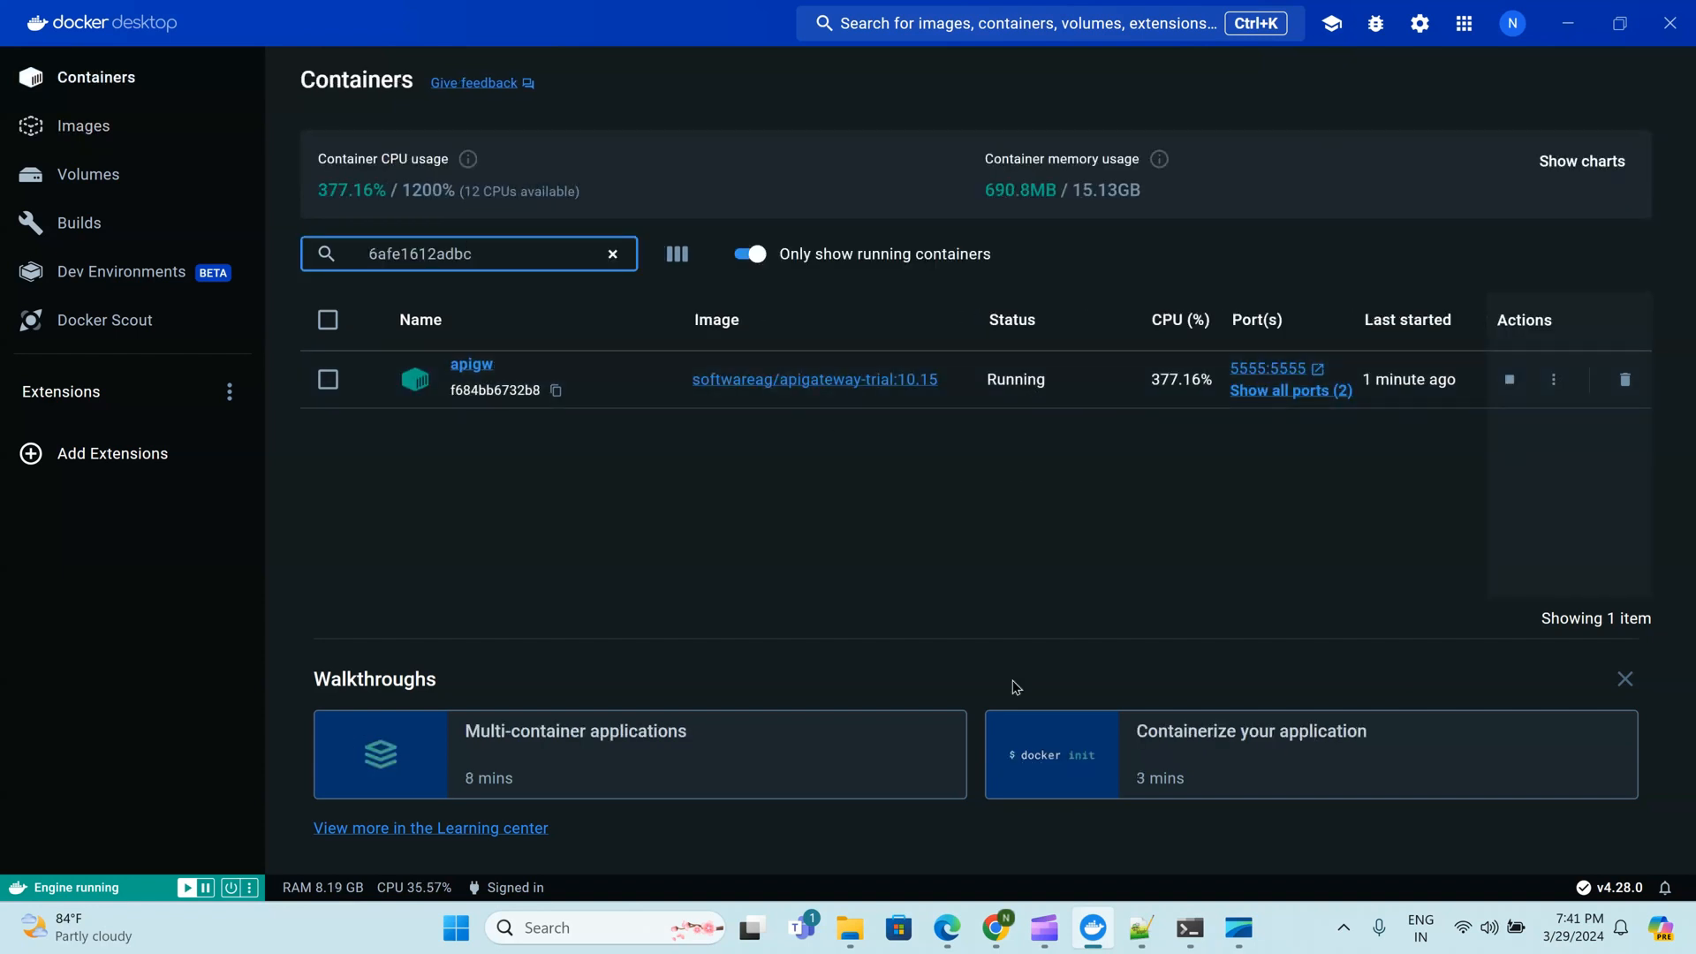
left_click(995, 927)
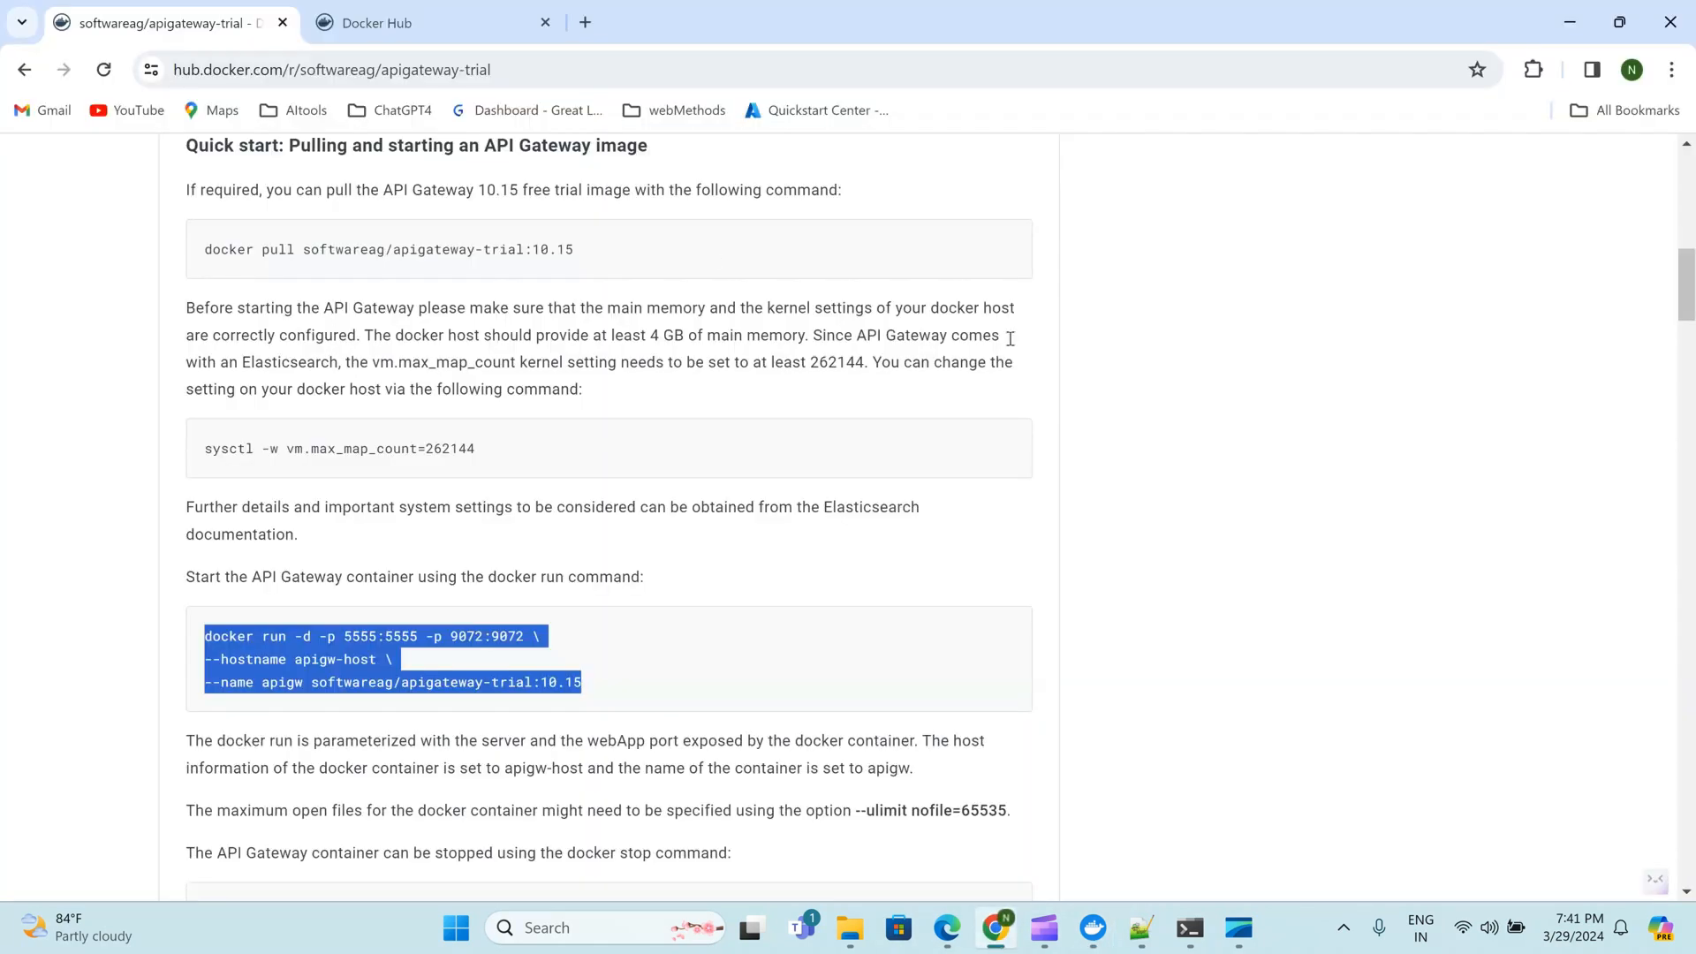
left_click(1303, 484)
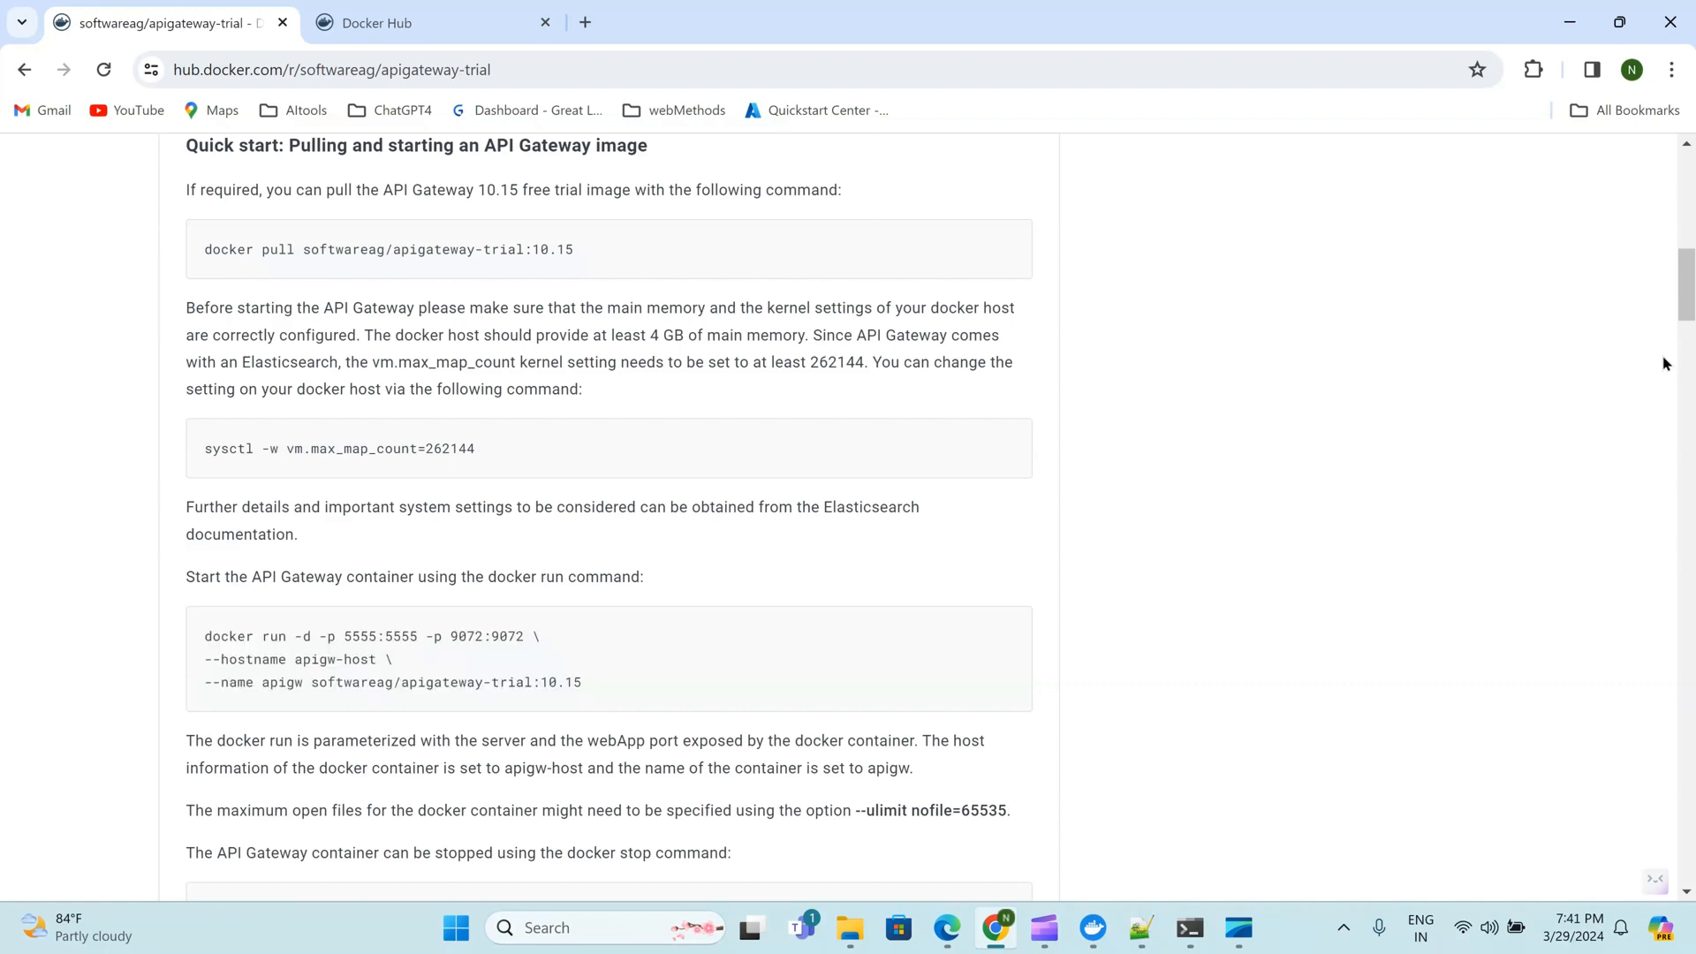
mouse_move(1687, 274)
left_mouse_down()
mouse_move(1689, 207)
mouse_move(1689, 283)
left_mouse_up()
Switch to Docker Desktop, compare the local and Hub image lists, and review the available actions for the softwareag/apigateway-trial image
left_click(1104, 926)
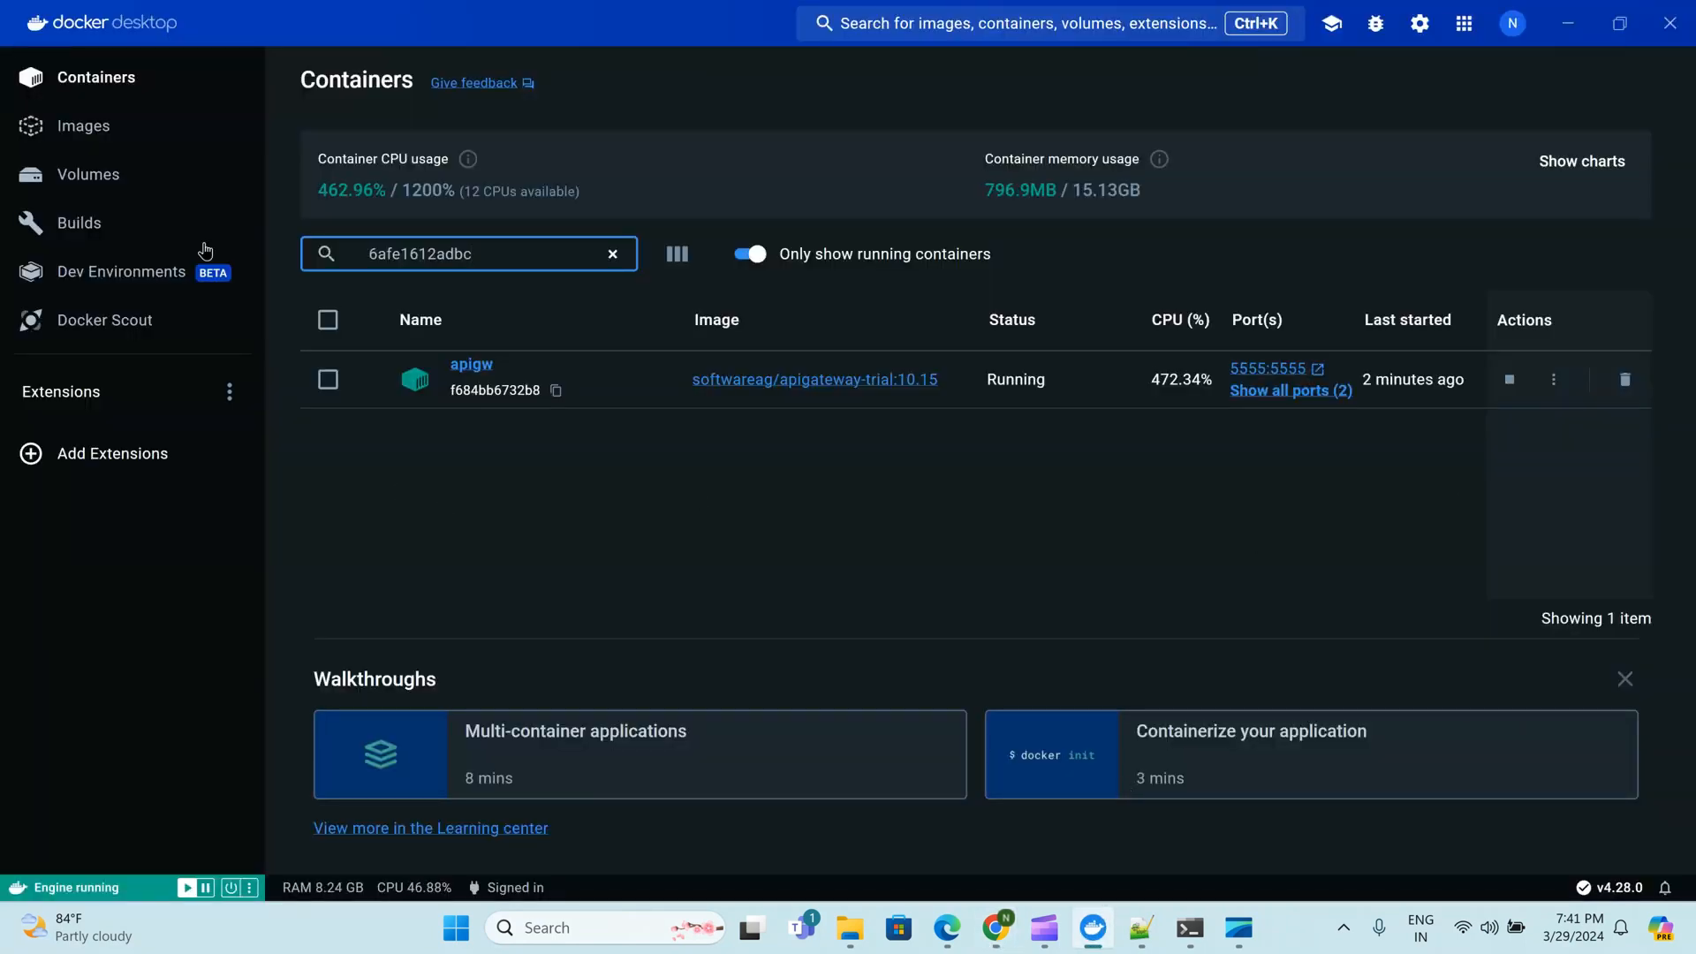
left_click(103, 127)
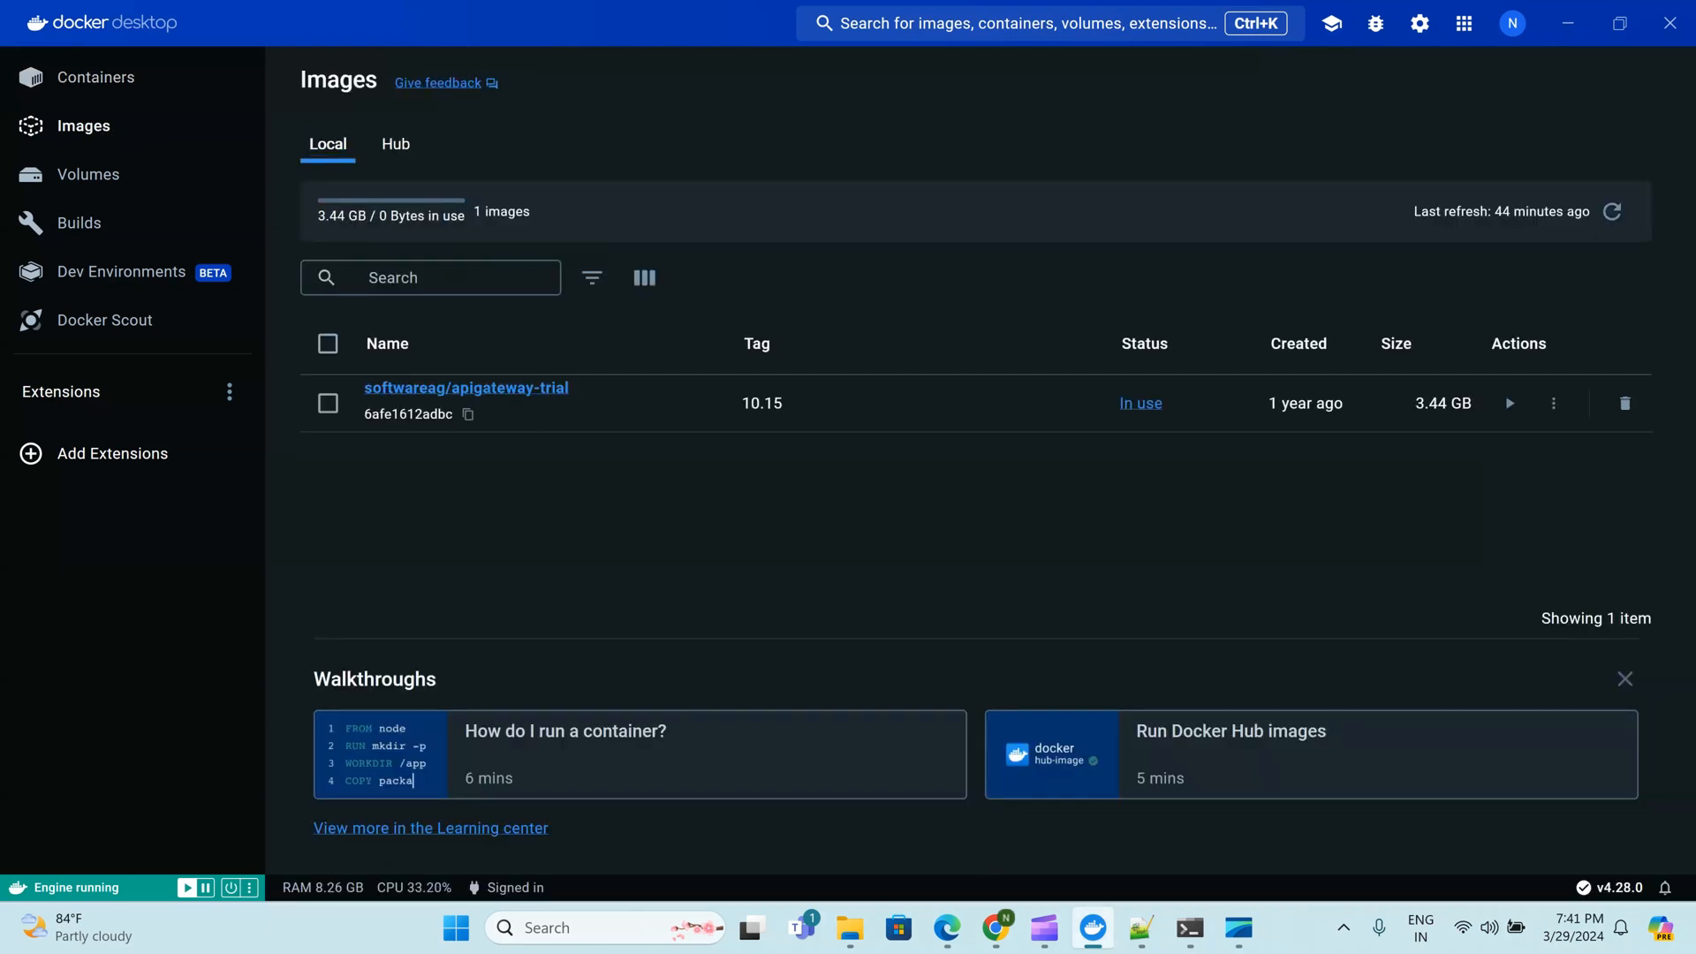
mouse_move(995, 944)
left_click(398, 152)
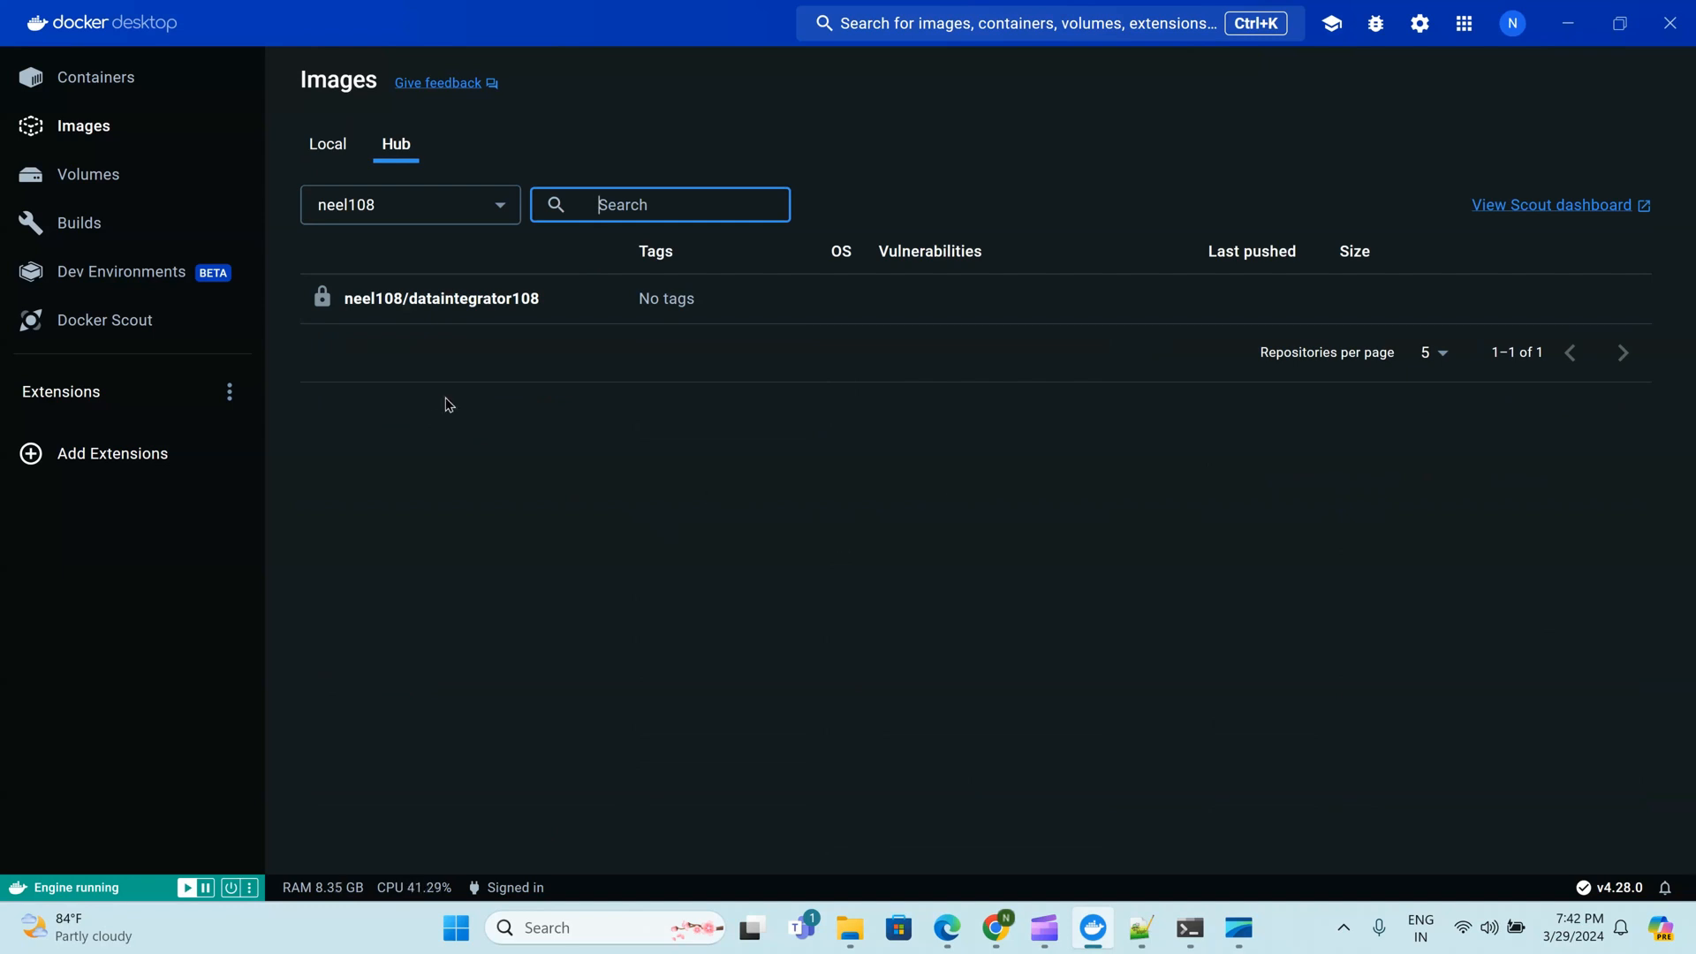
left_click(332, 150)
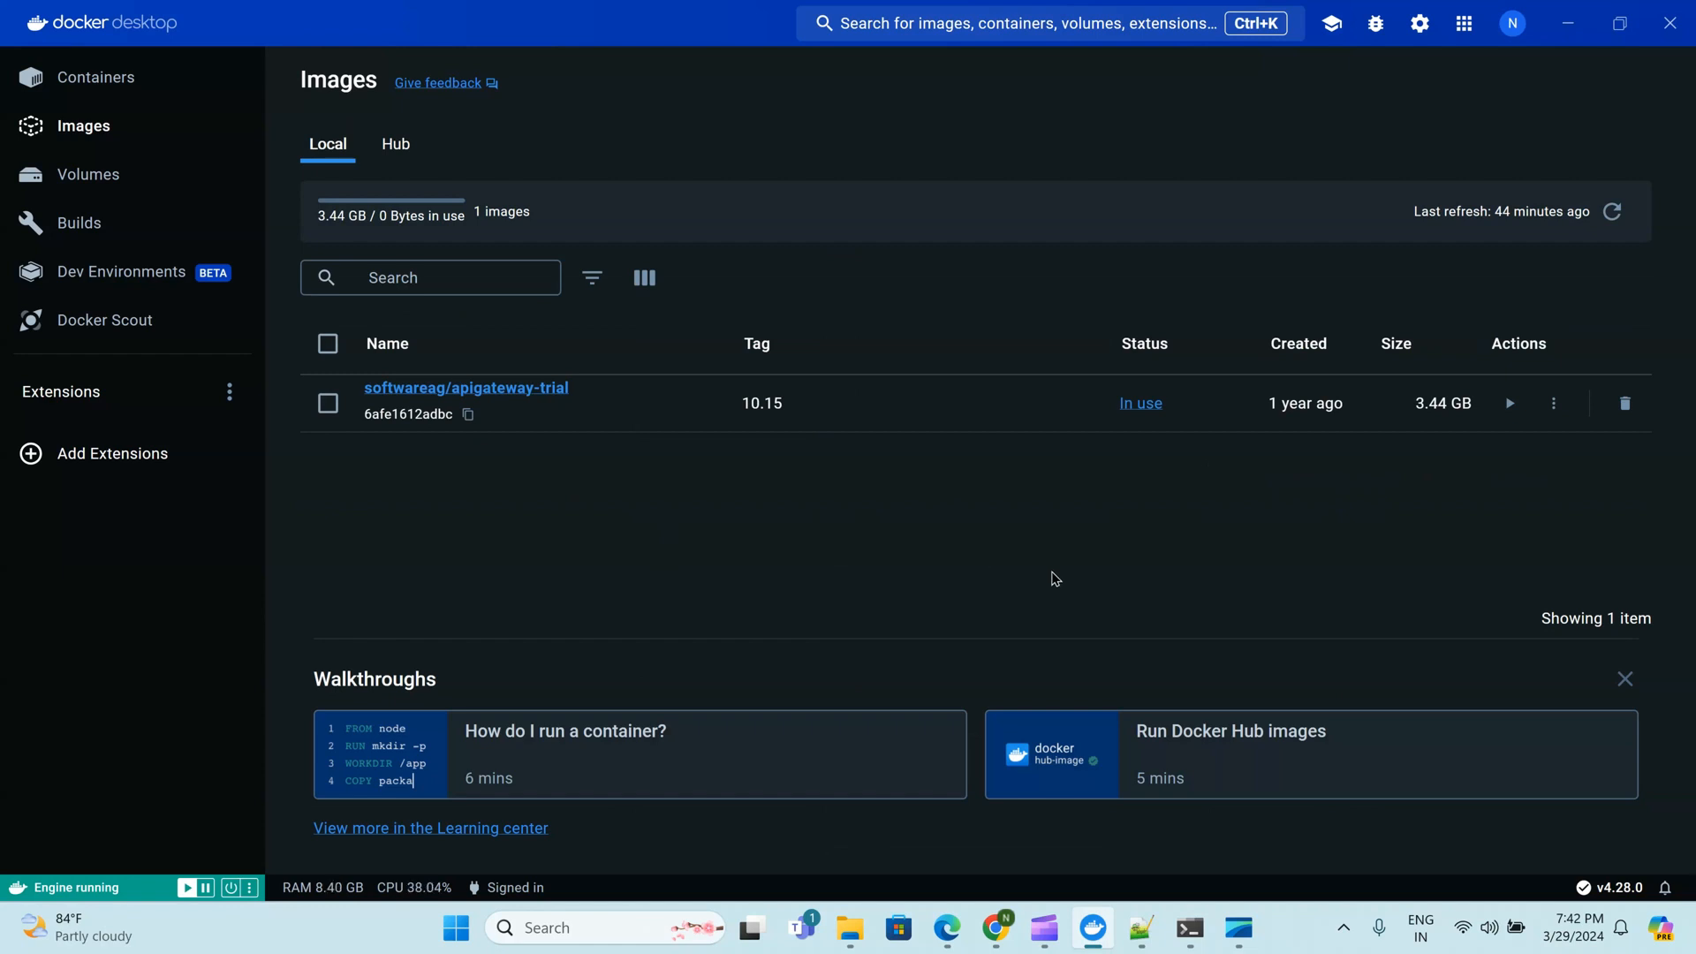
left_click(1560, 406)
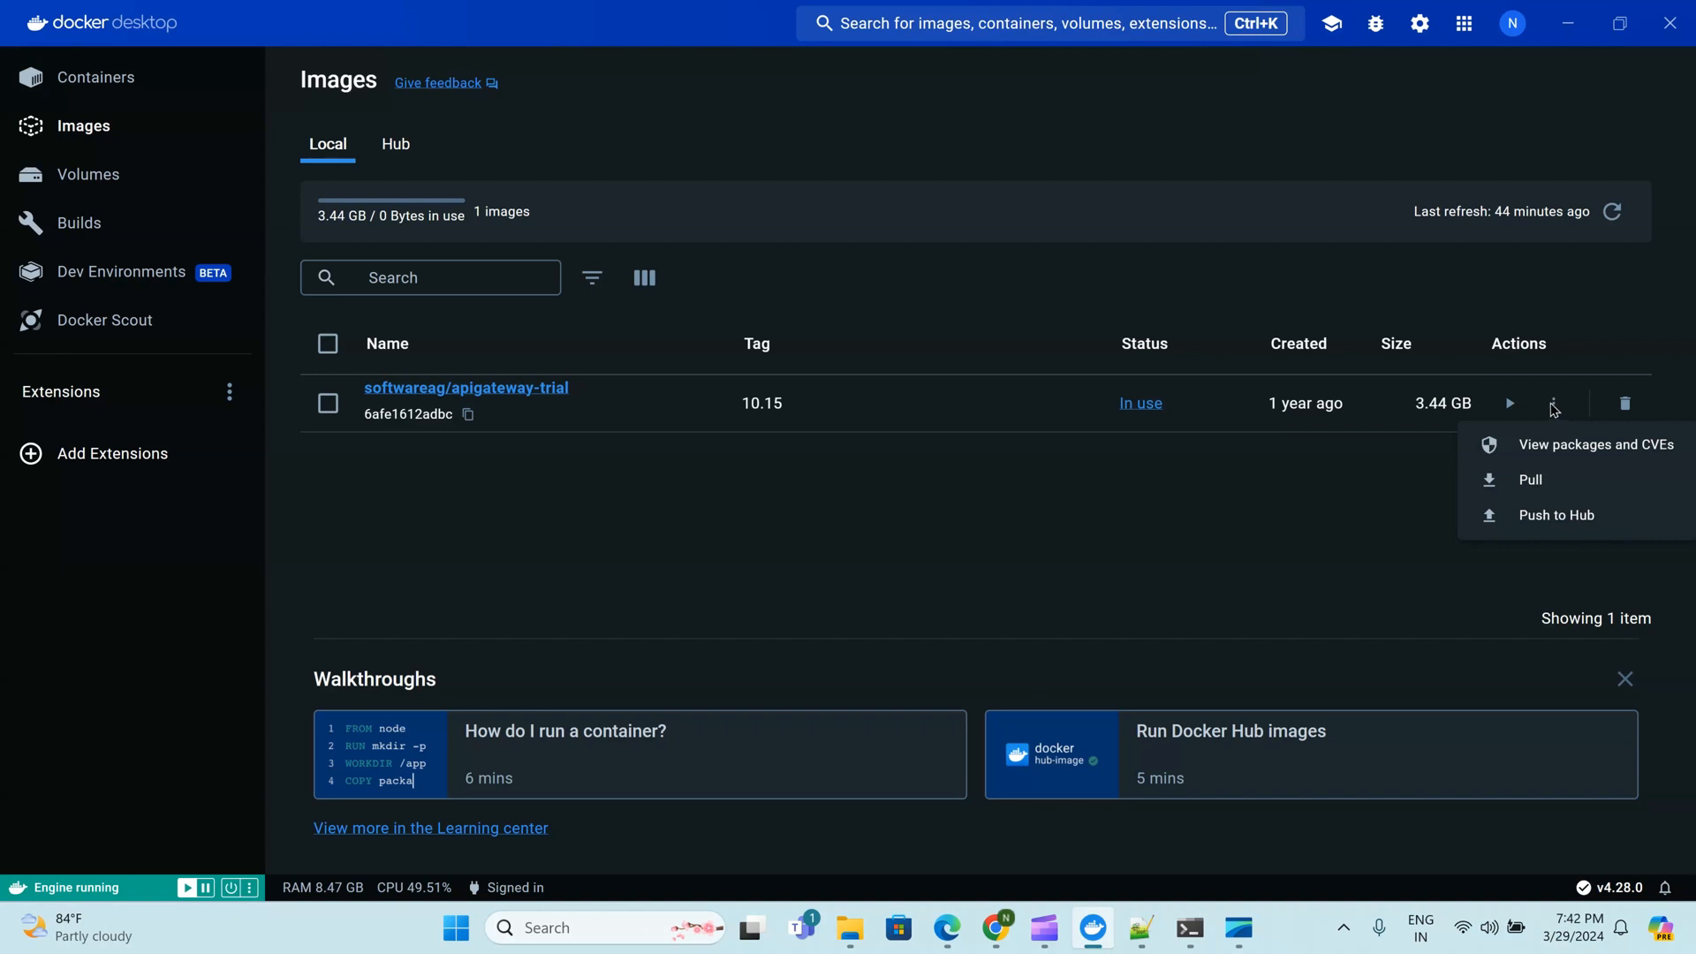
Go back to the containers list and open the files view of the apigw container
left_click(97, 88)
left_click(97, 81)
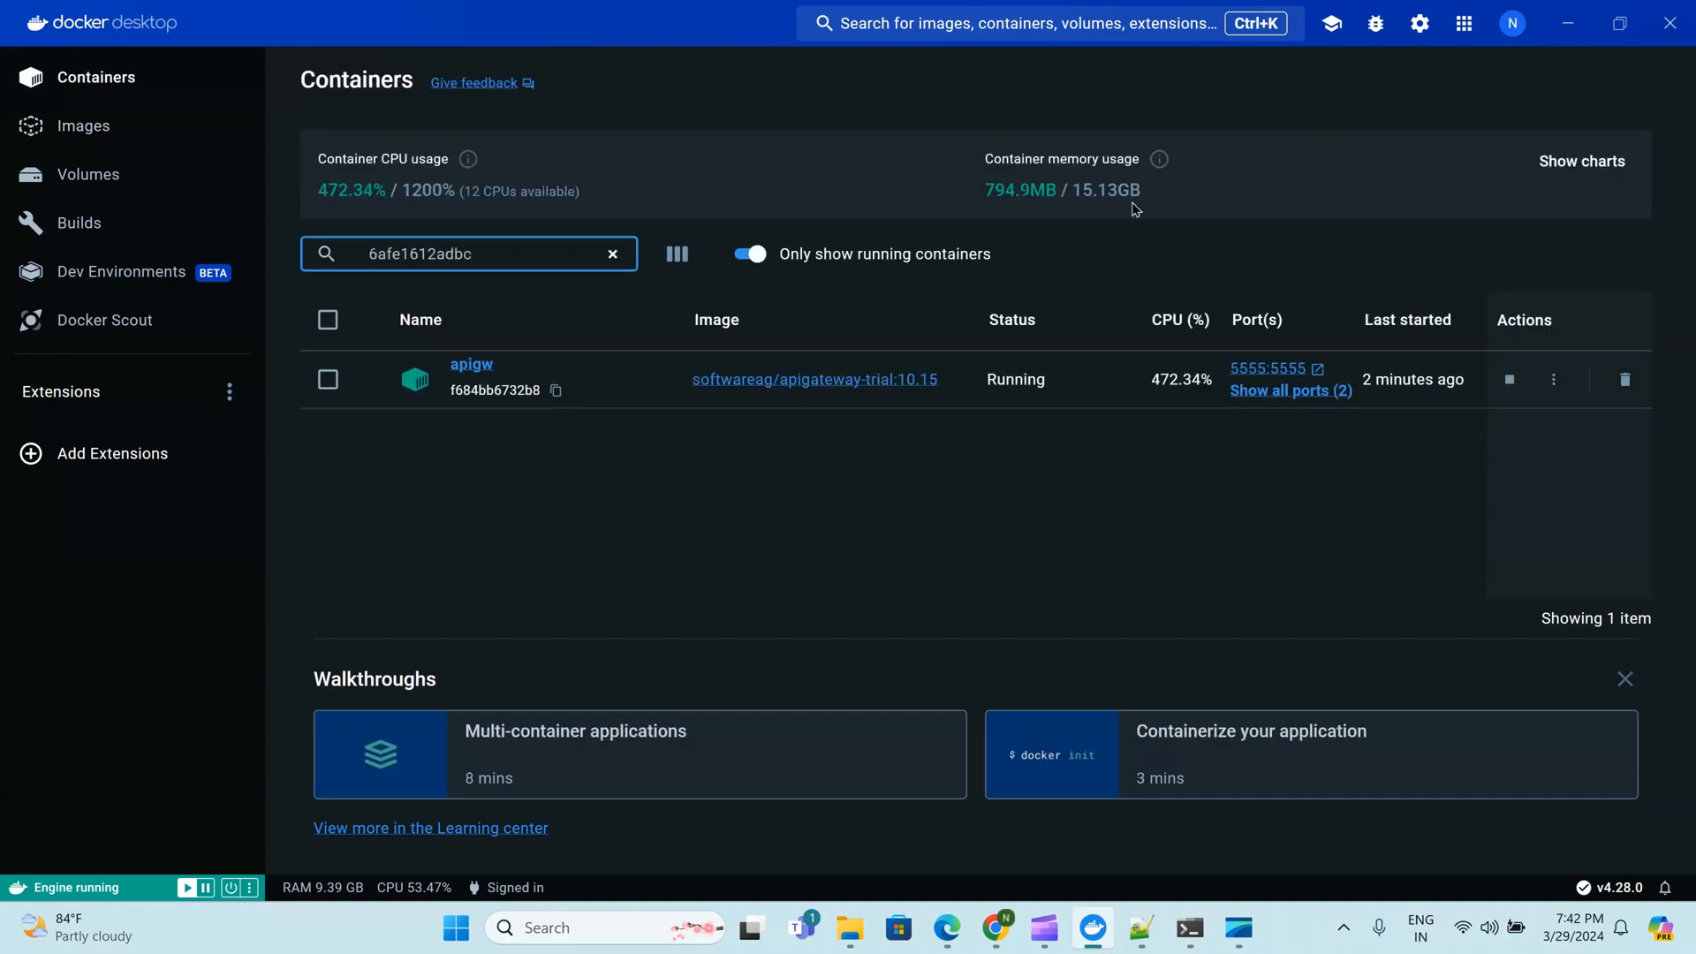
left_click(1553, 379)
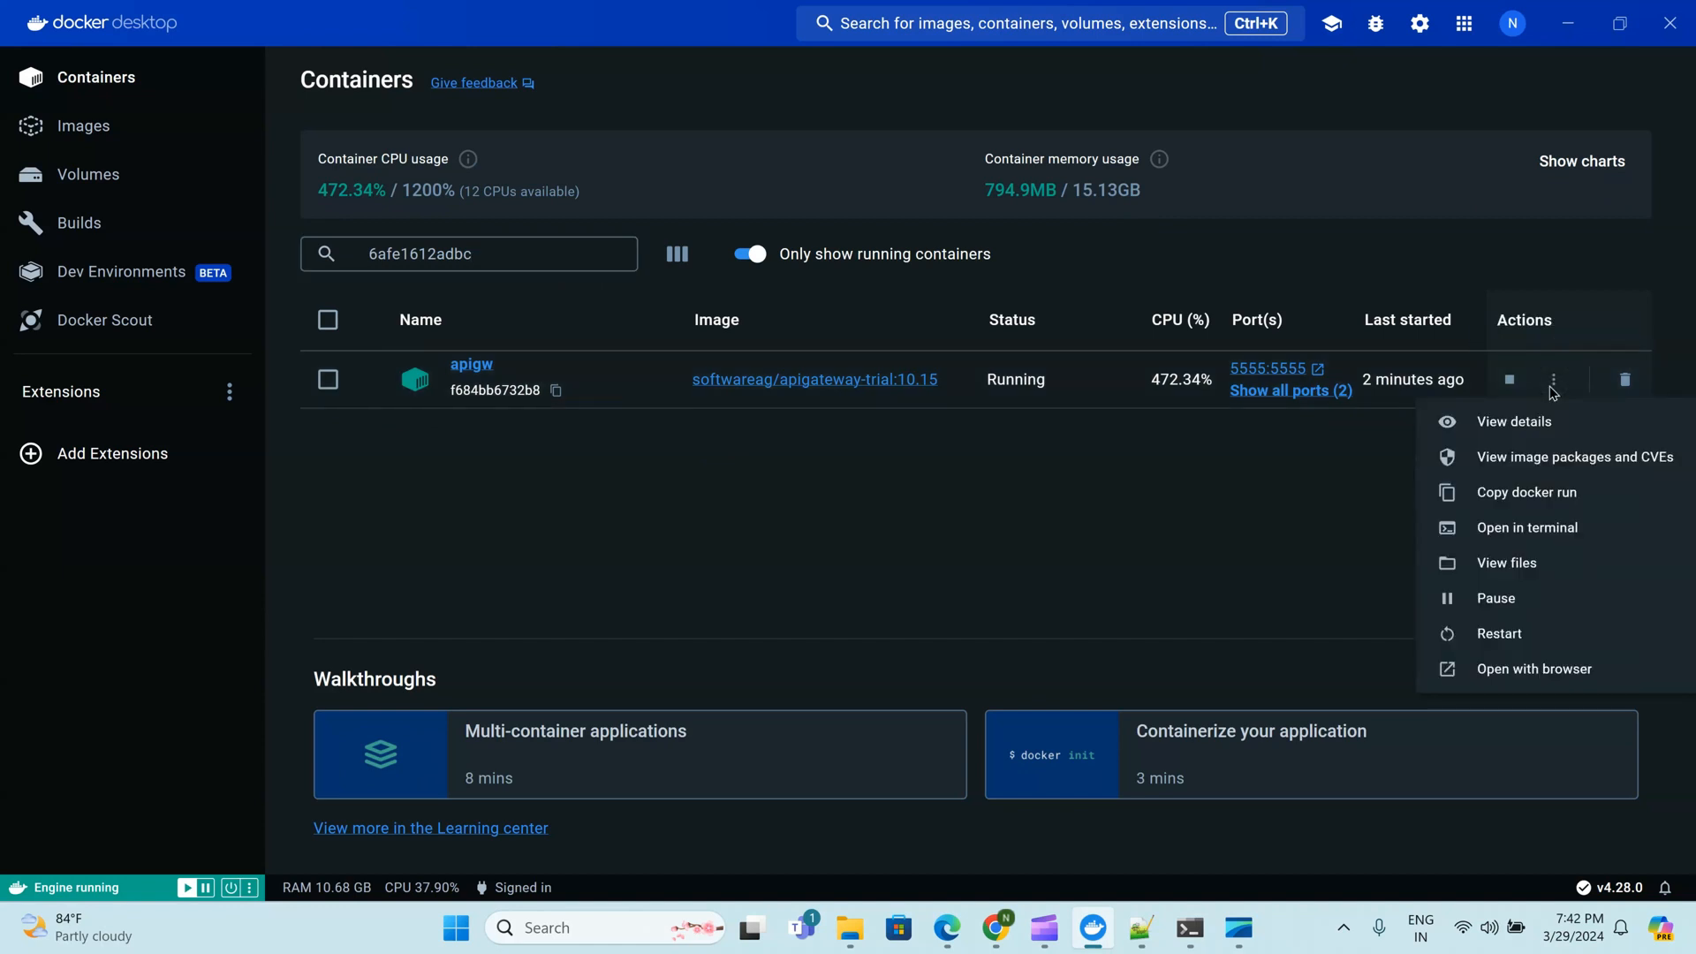
left_click(1586, 574)
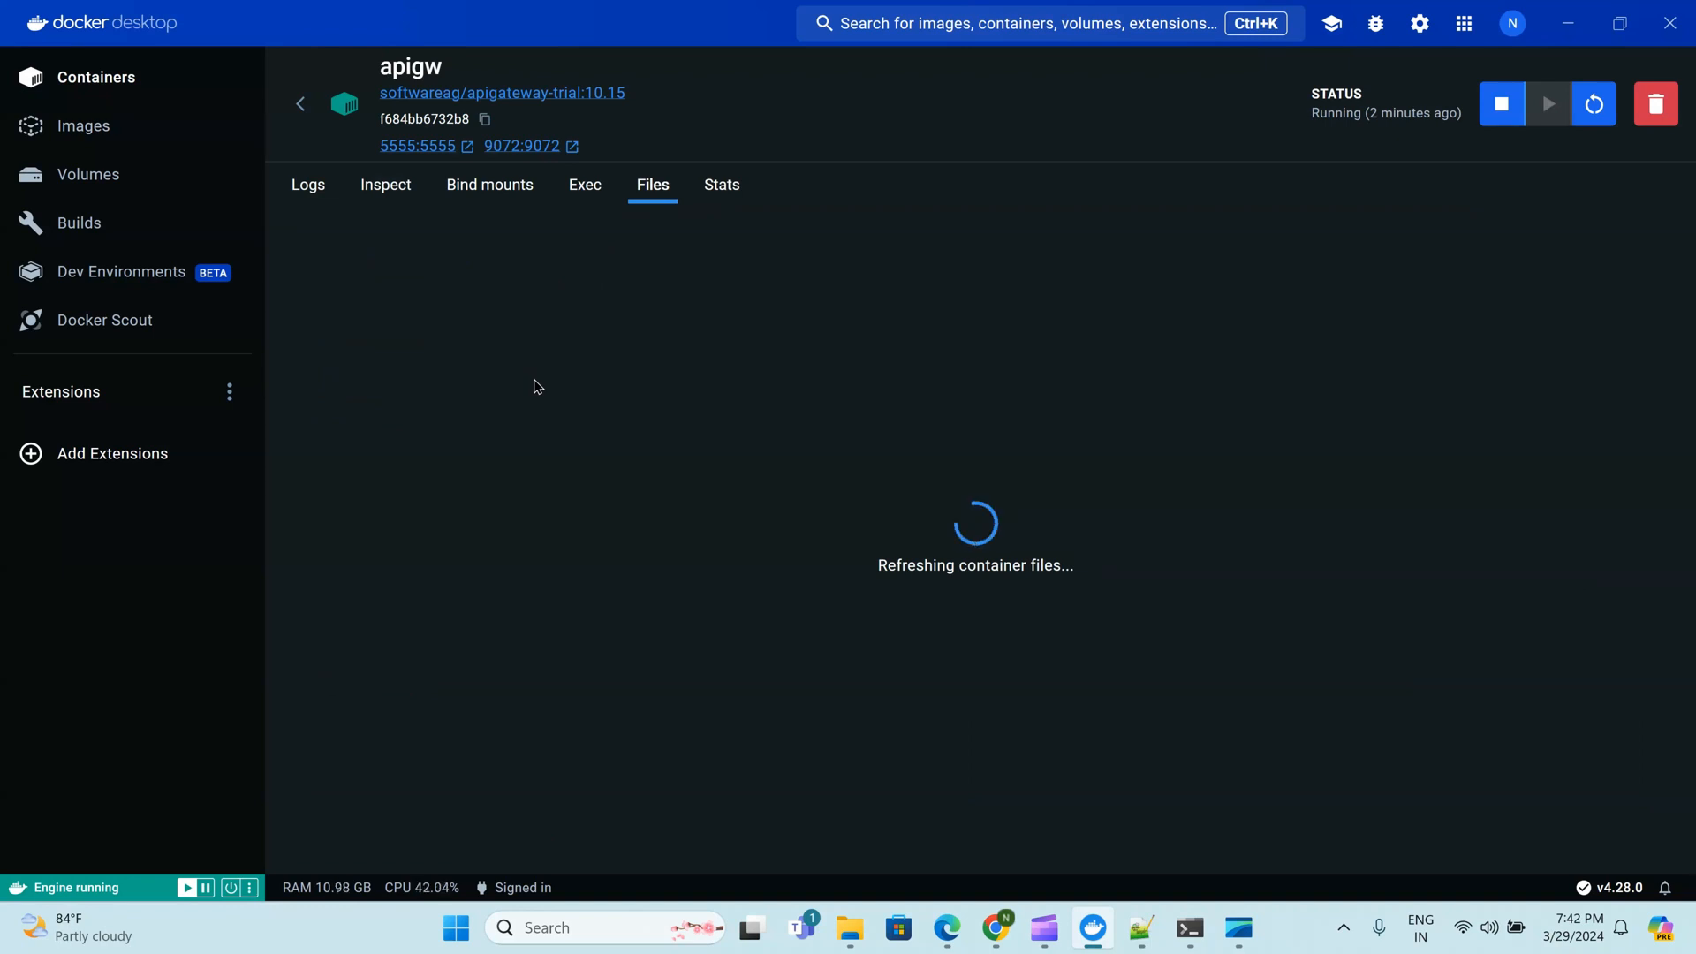
Open the apigw container's logs and look through earlier entries and the latest ones
left_click(311, 195)
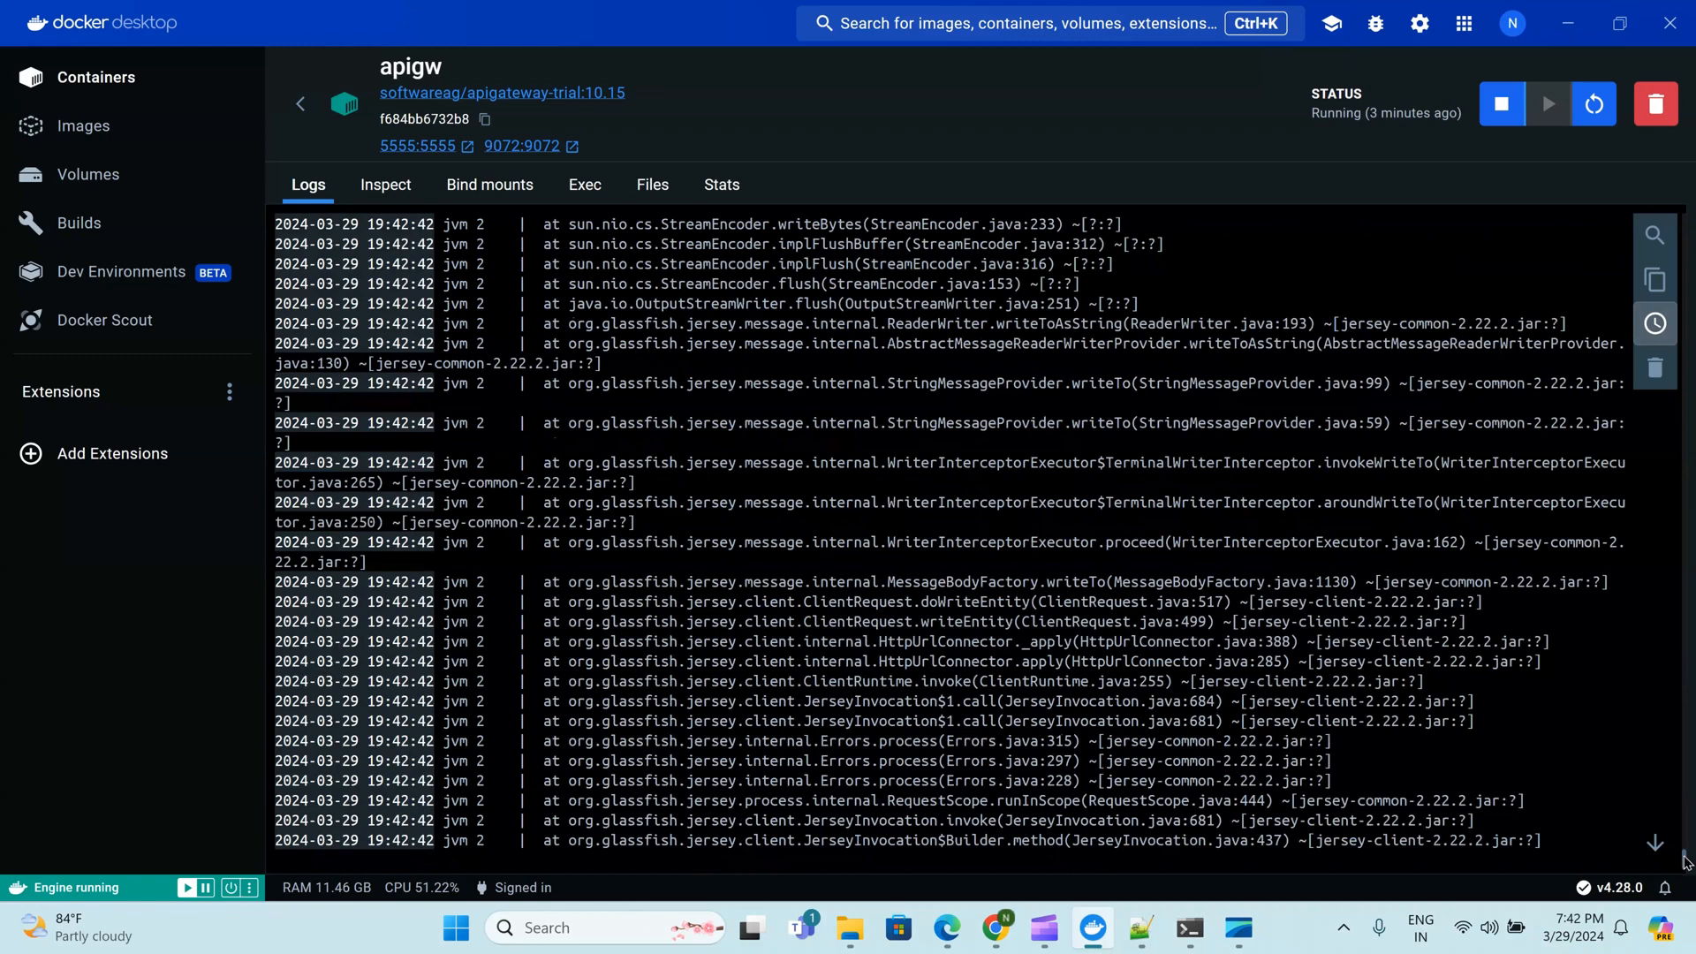
scroll(1687, 773, "up", 1)
left_click_drag(1687, 772, 1692, 441)
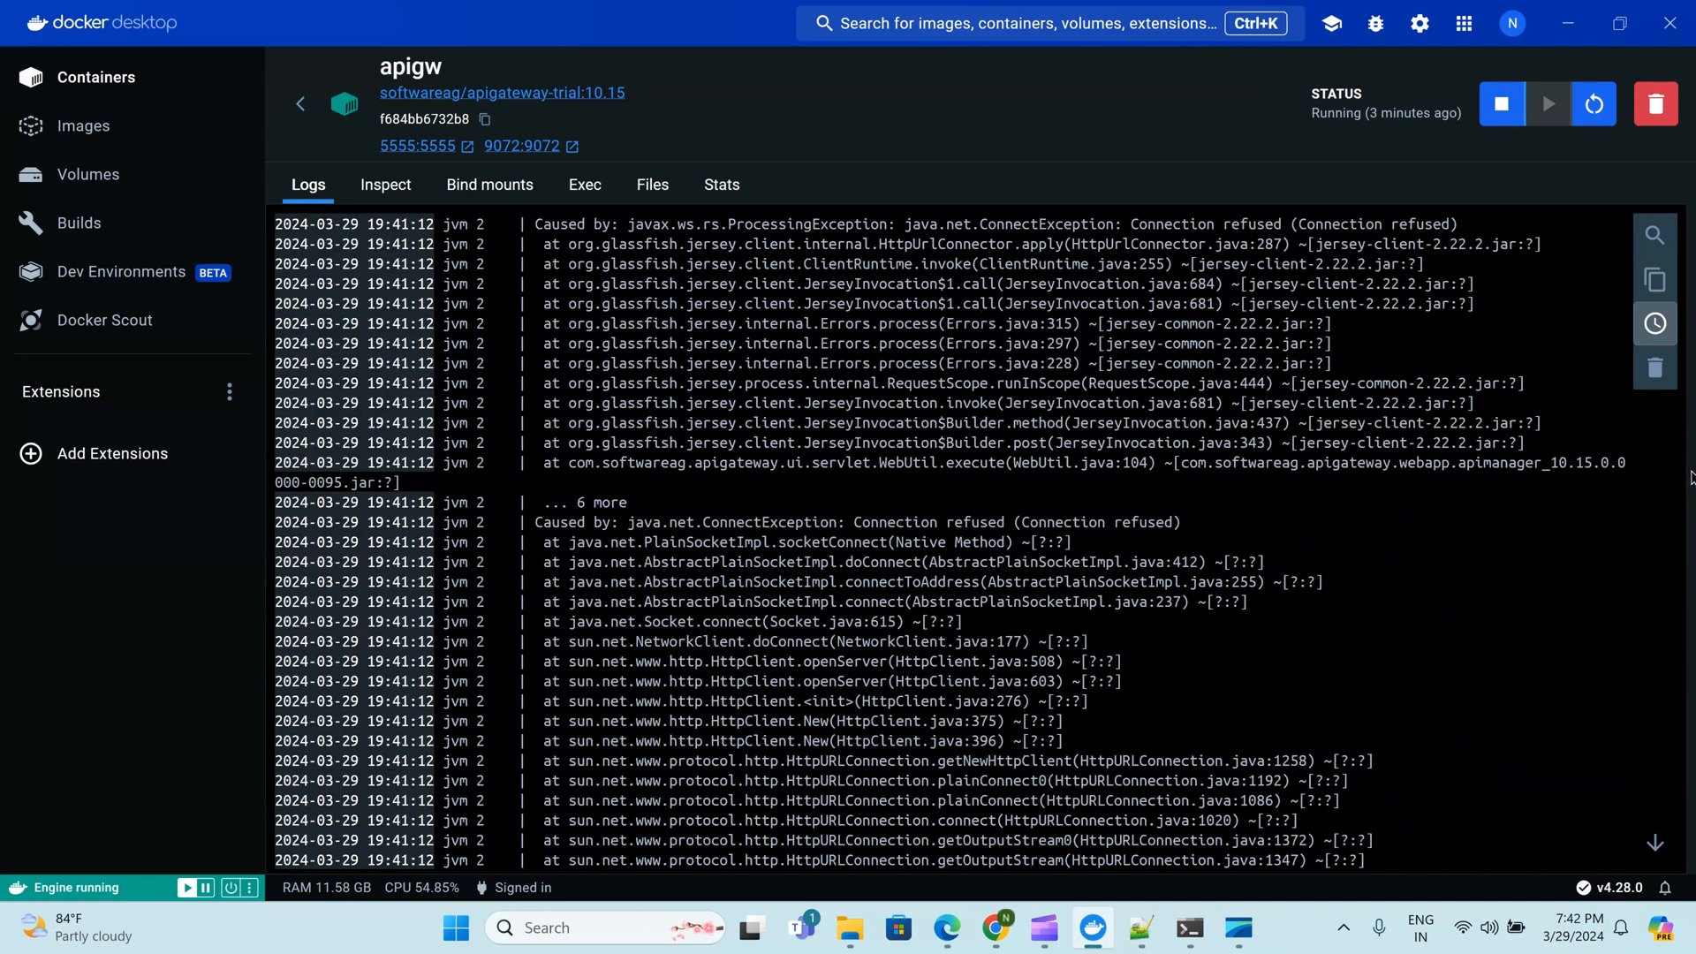
left_click(1654, 844)
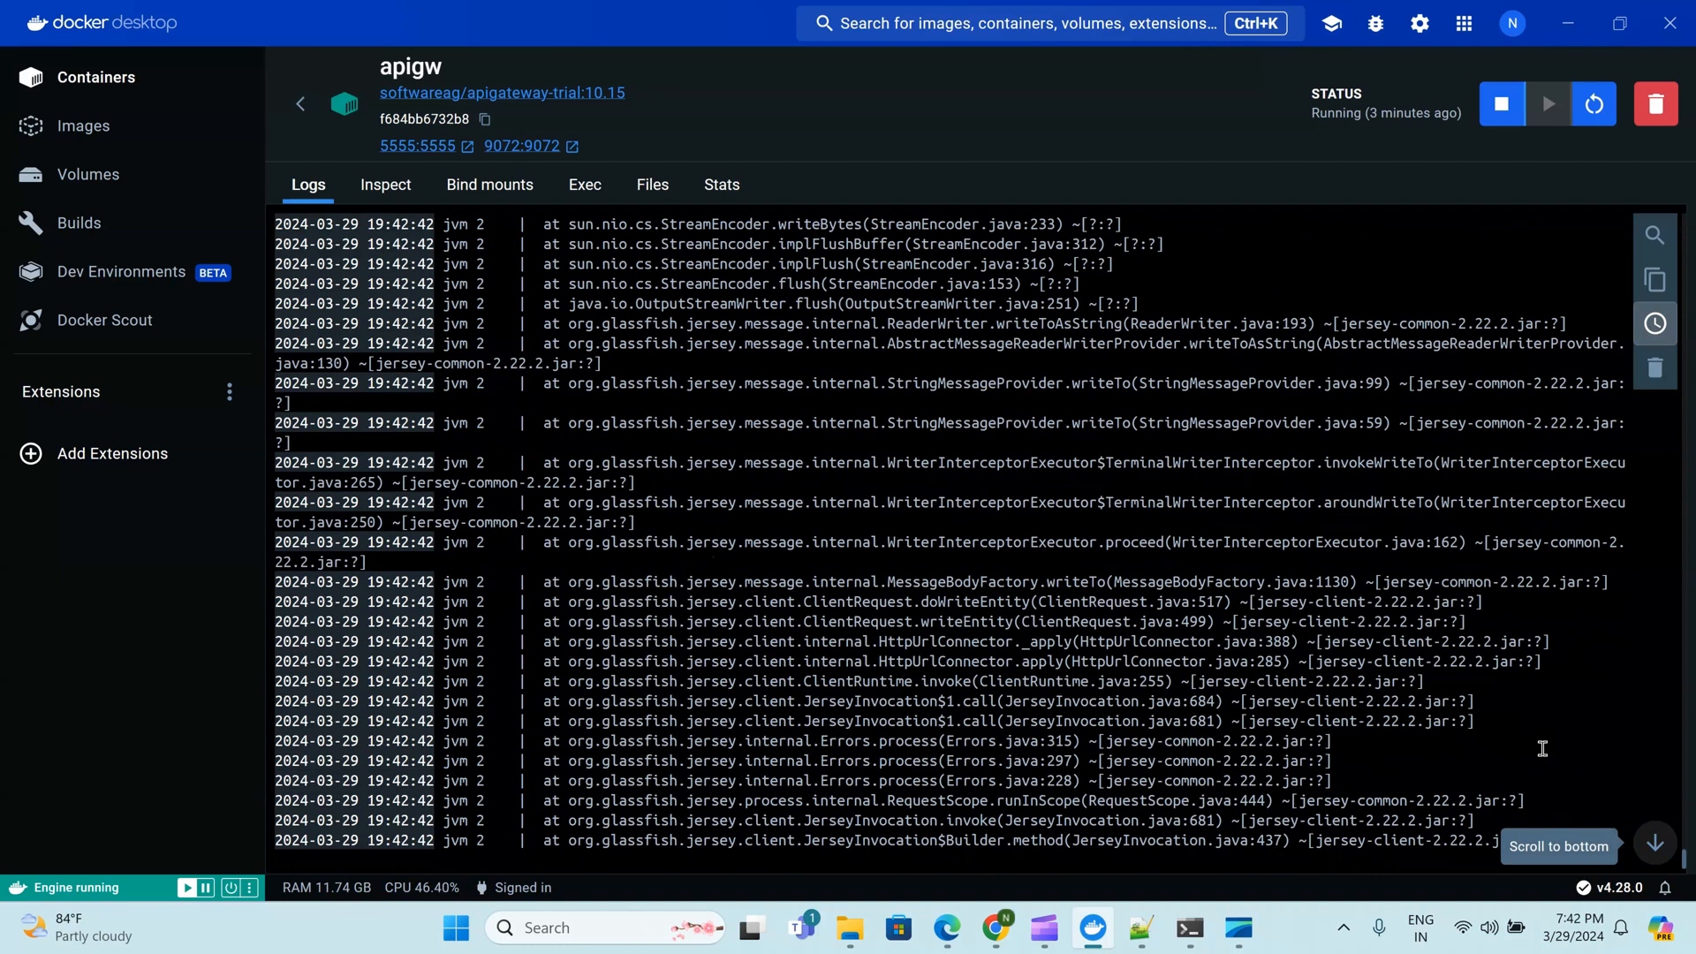
Switch to the softwareag/apigateway-trial page on Docker Hub in Chrome
left_click(995, 927)
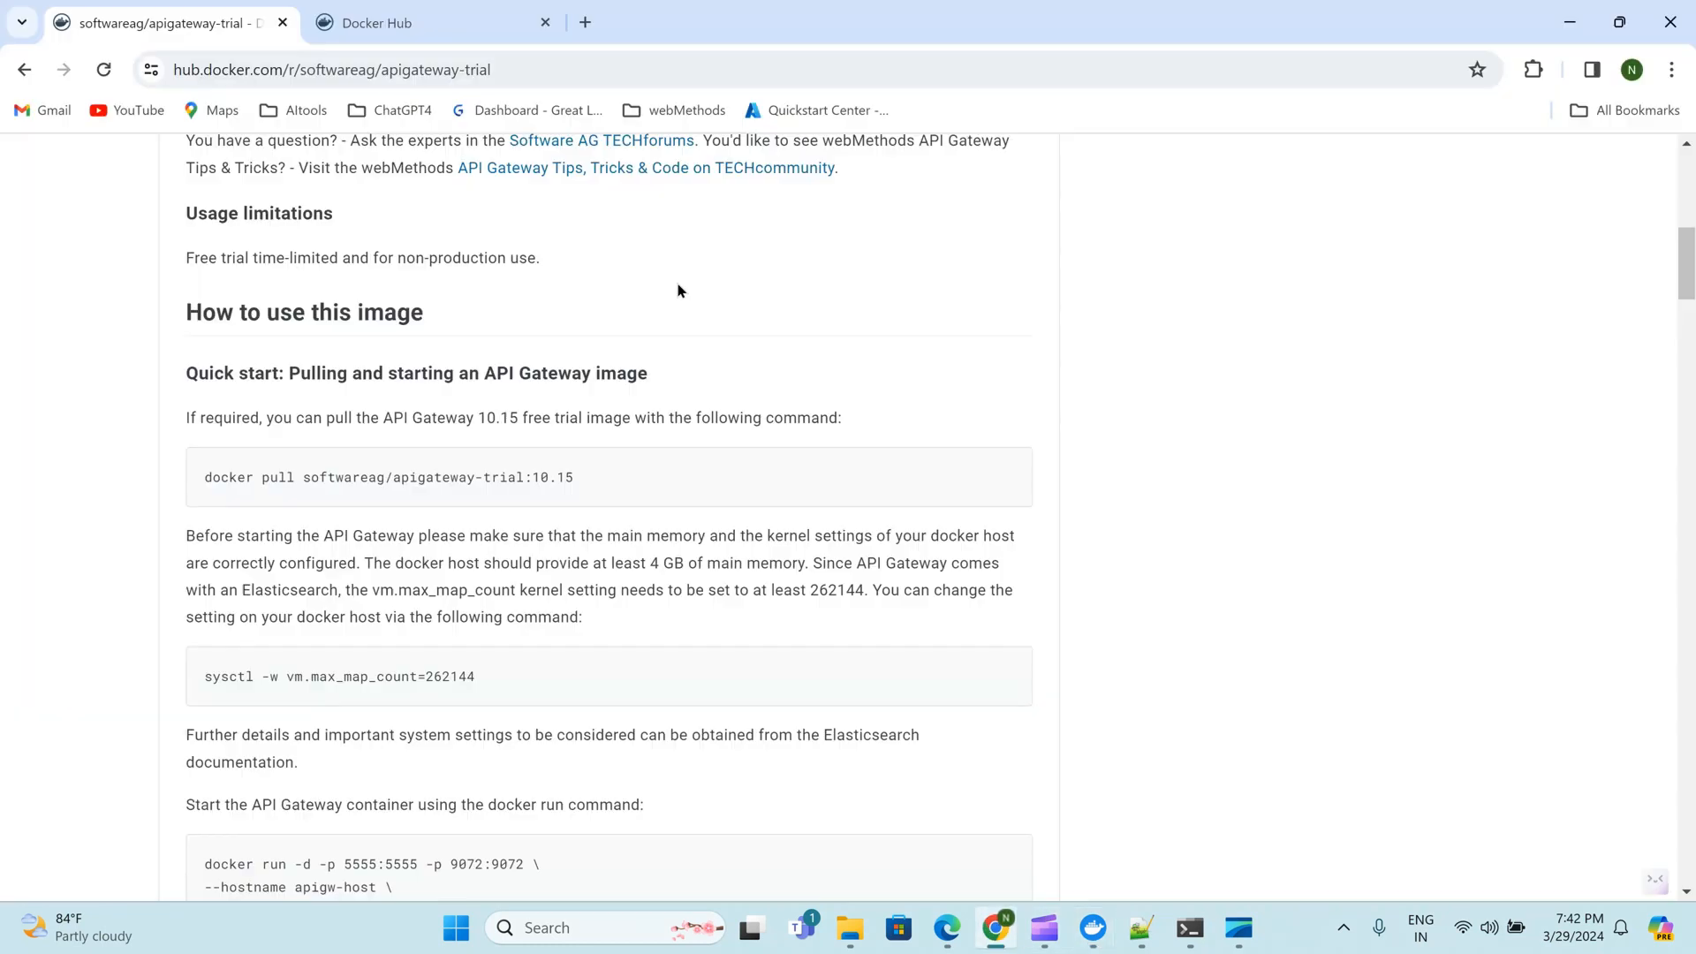
Open the bookmarked API Gateway login page at localhost:9072/apigatewayui/#/login in a new browser tab
left_click(584, 22)
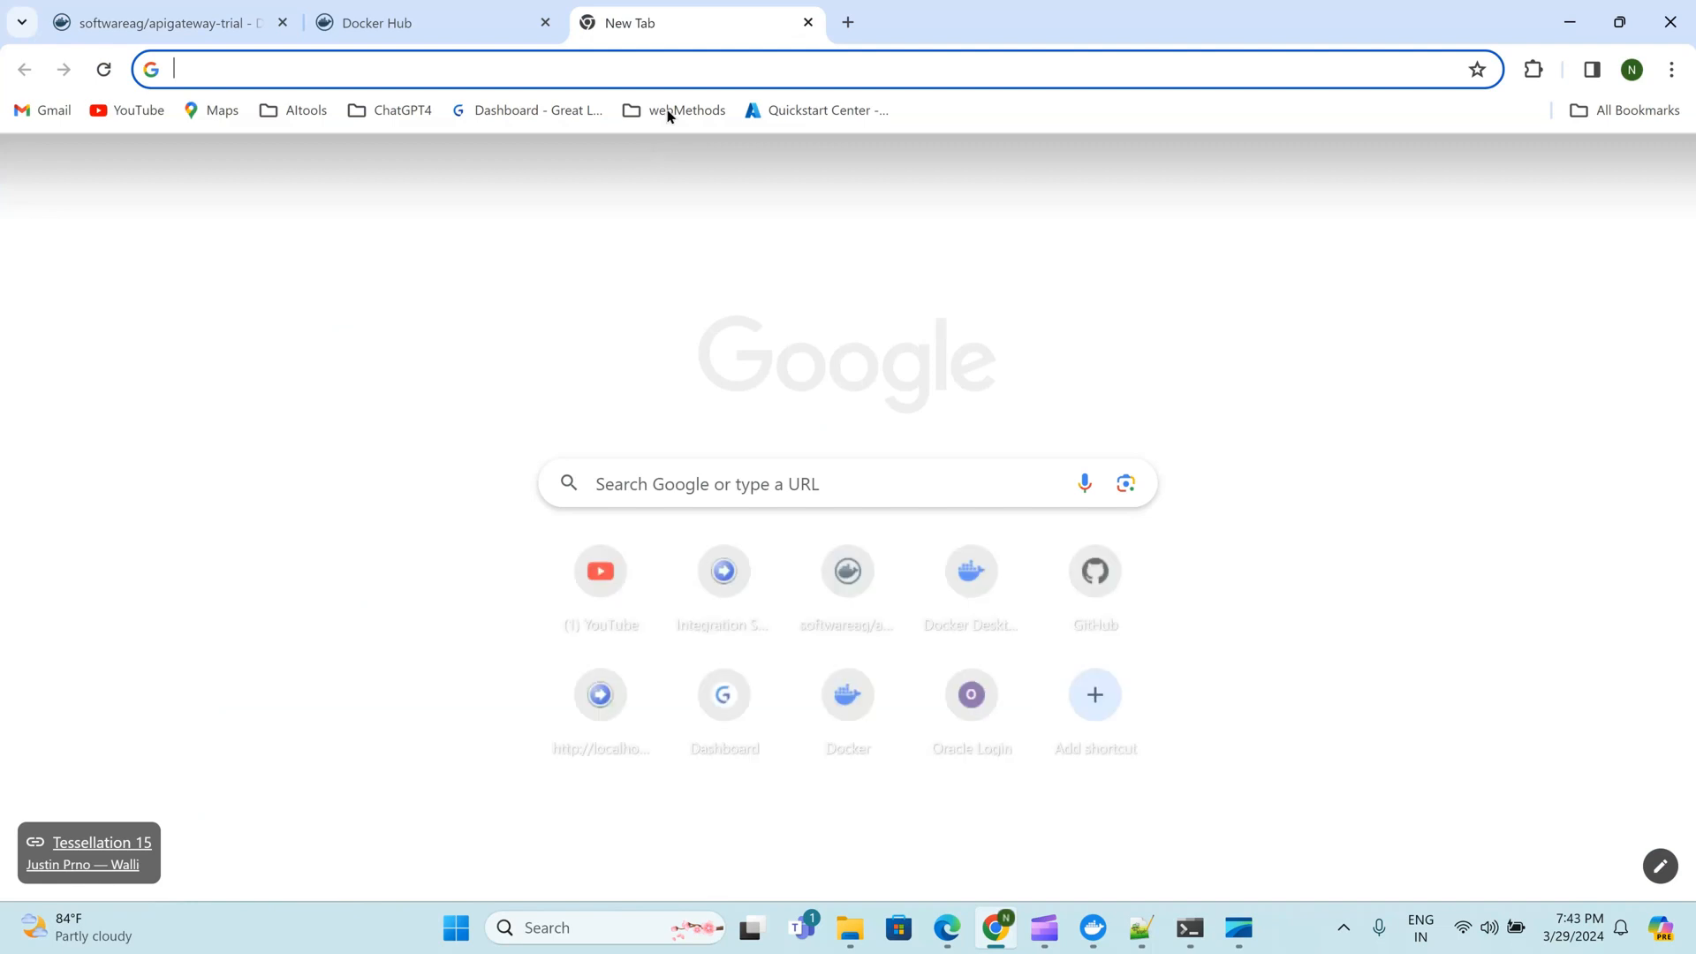
left_click(669, 112)
key("Escape")
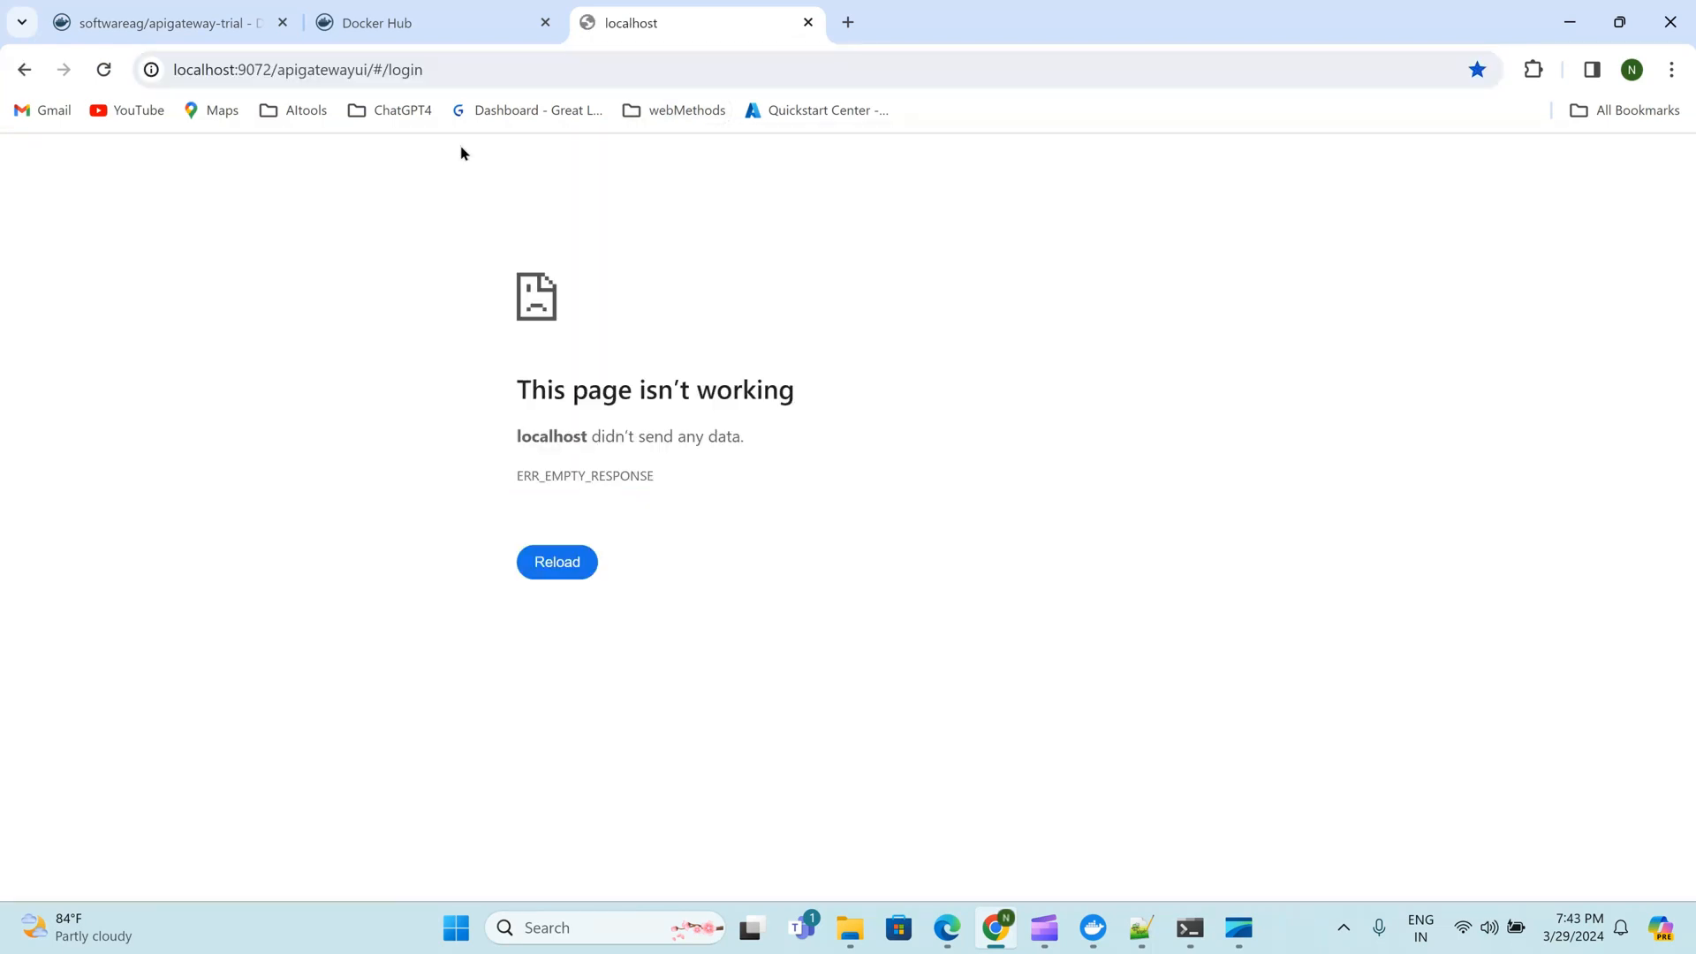
Shorten the page address to localhost:9072/apigatewayui/ and load it
left_click(439, 68)
left_click(439, 67)
key("BackSpace")
key("BackSpace")
key("BackSpace")
key("BackSpace")
key("BackSpace")
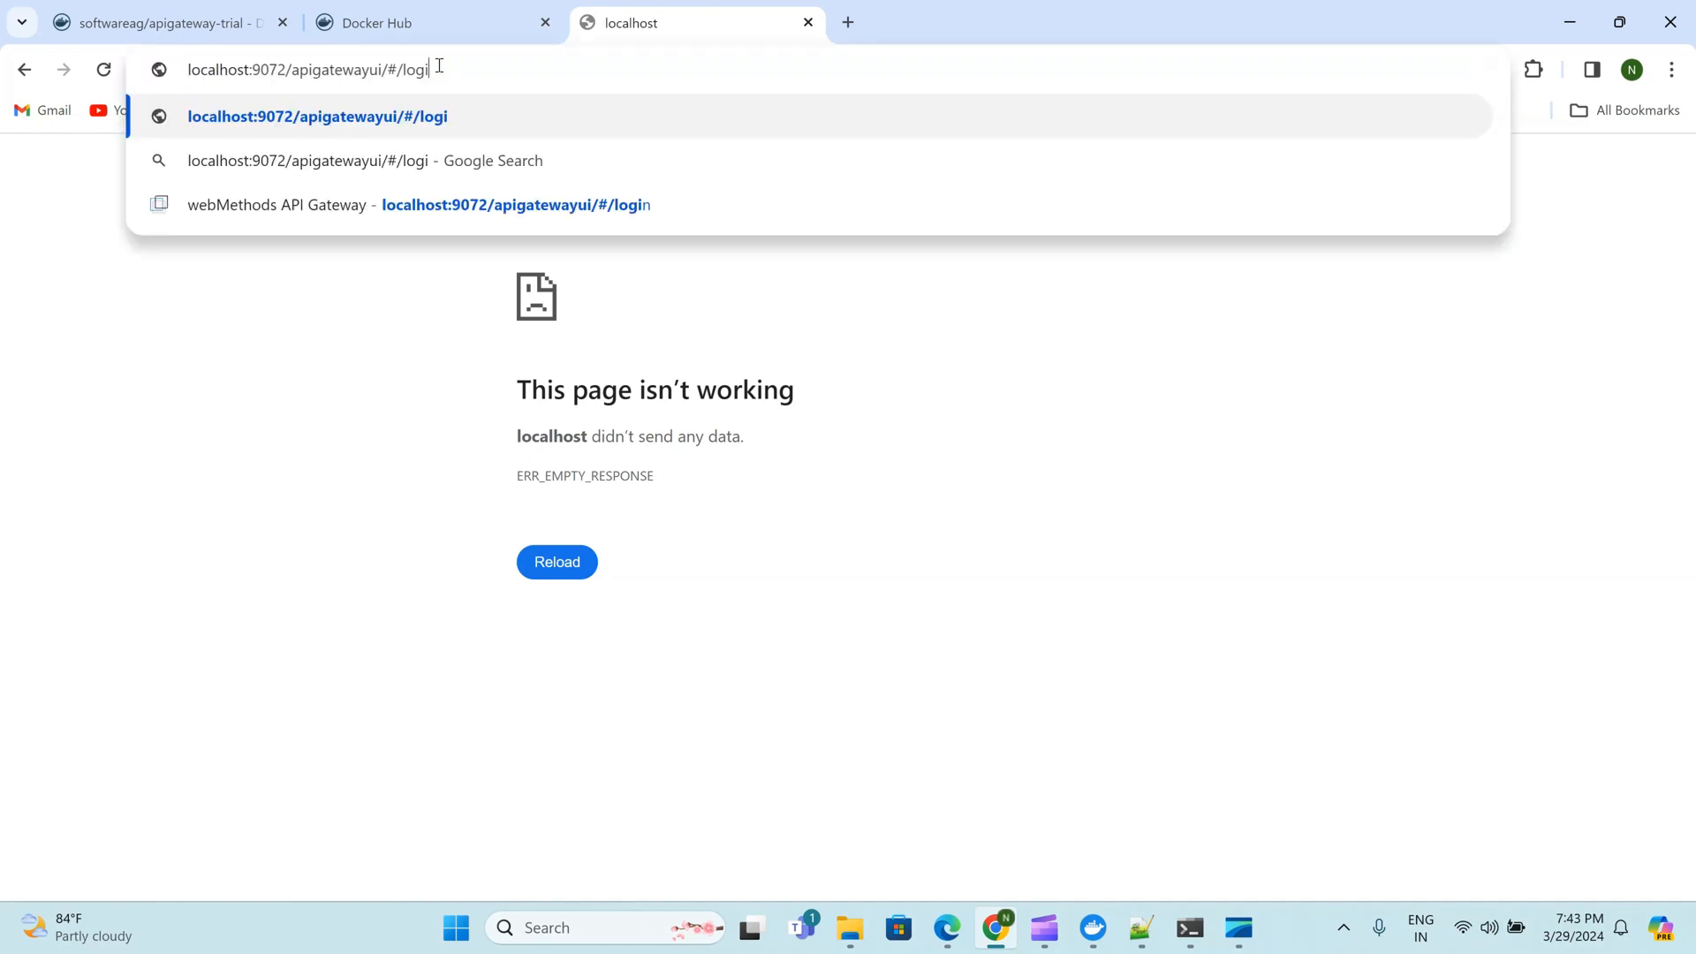
key("BackSpace")
key("BackSpace")
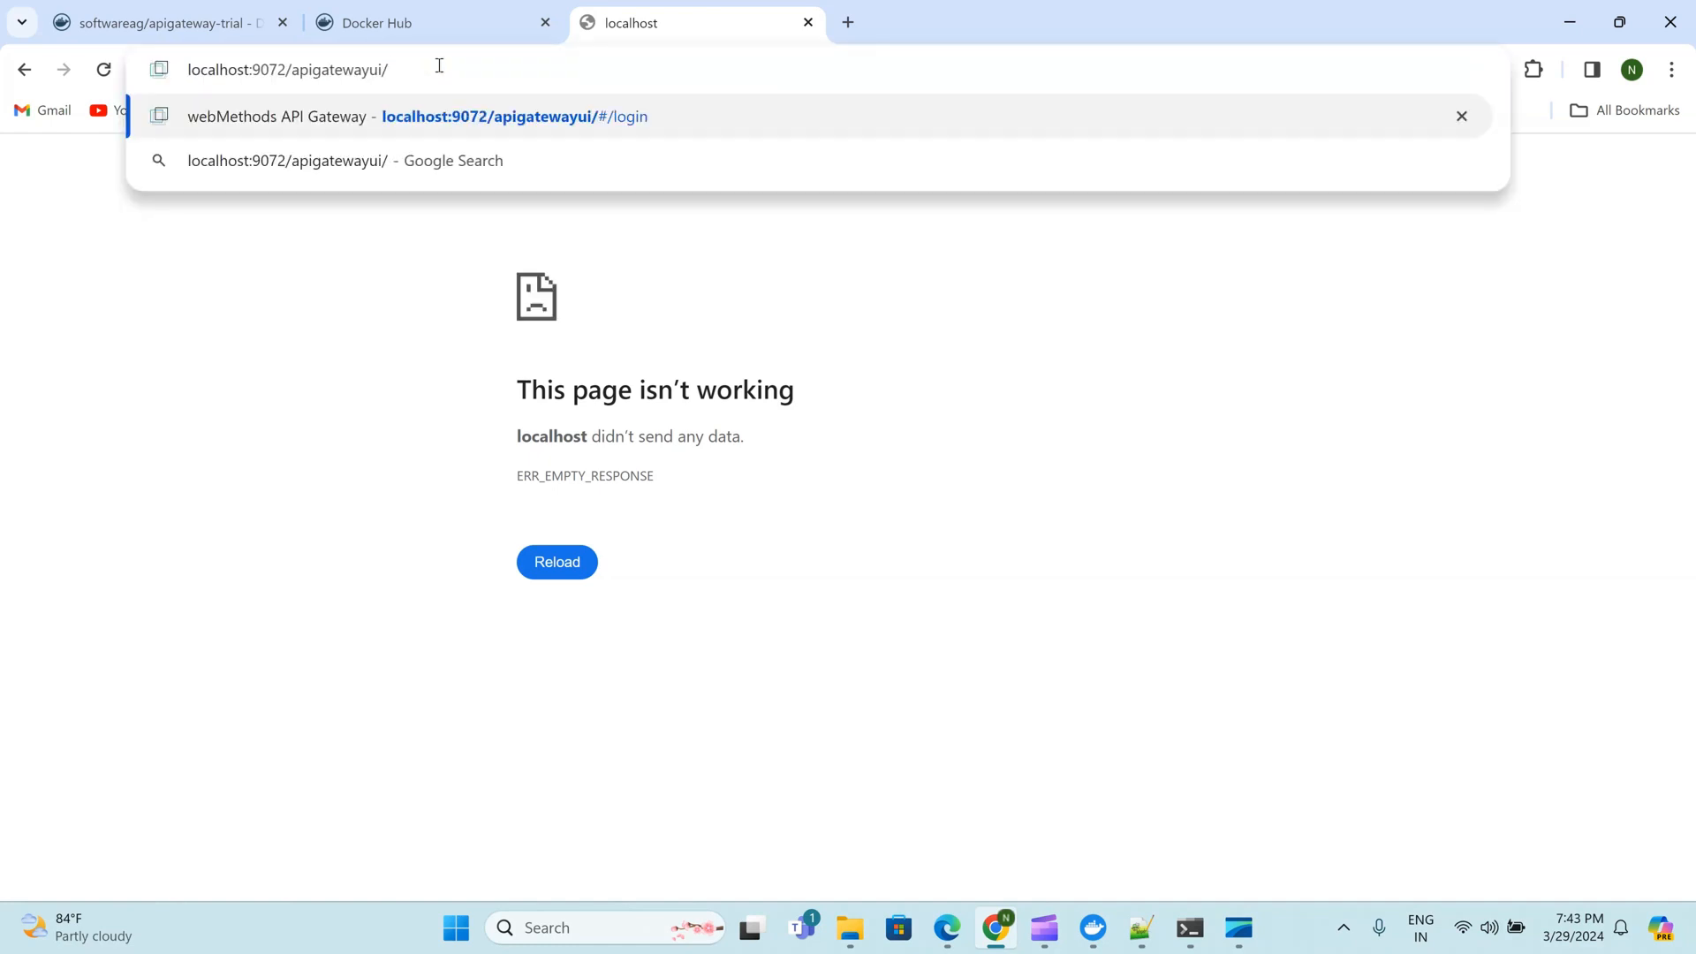
key("Return")
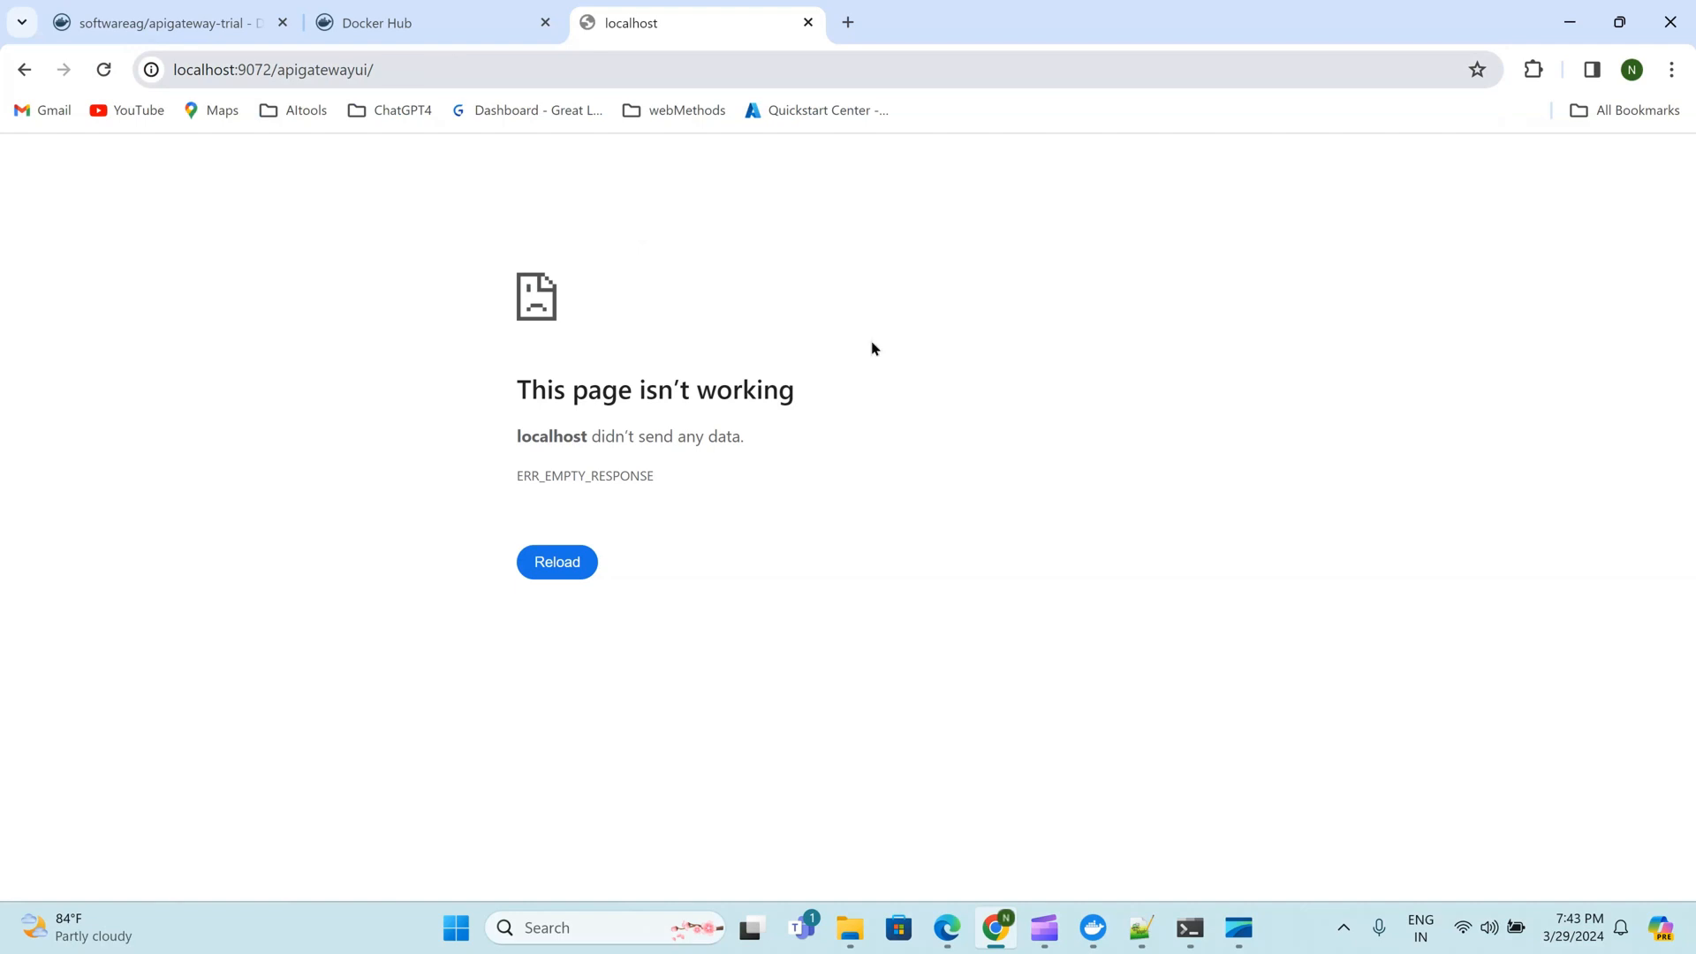
Switch to Docker Desktop and check the apigw container's resource usage statistics and logs
left_click(1104, 939)
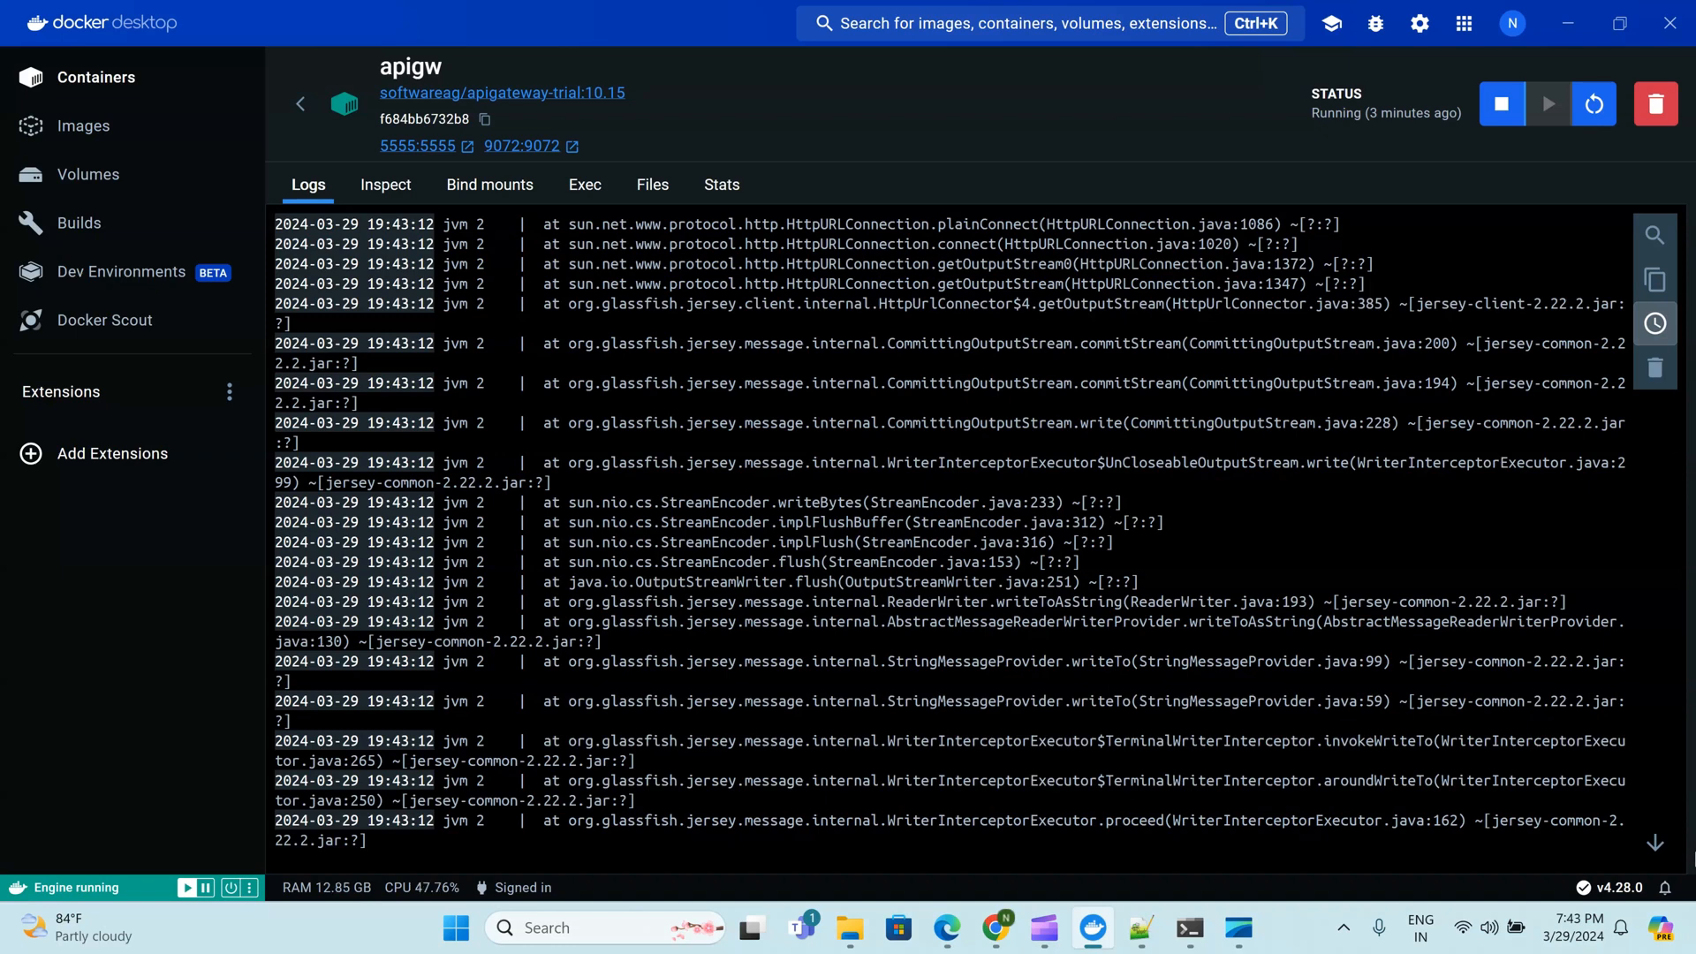
left_click(731, 196)
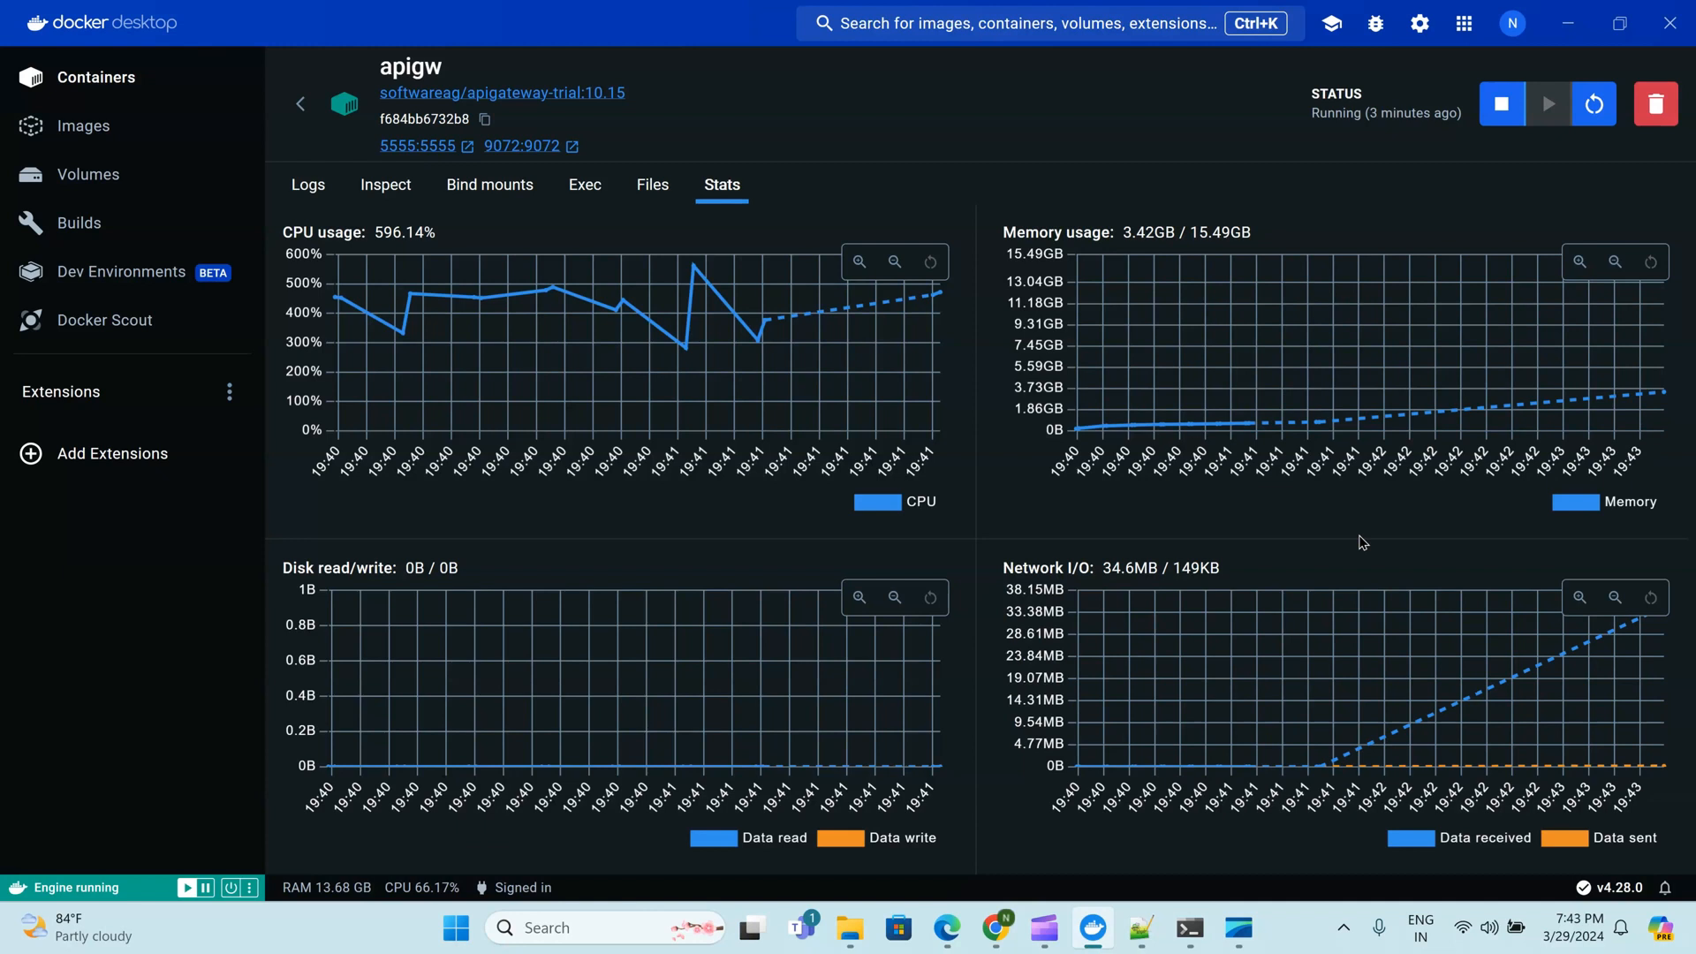
mouse_move(976, 936)
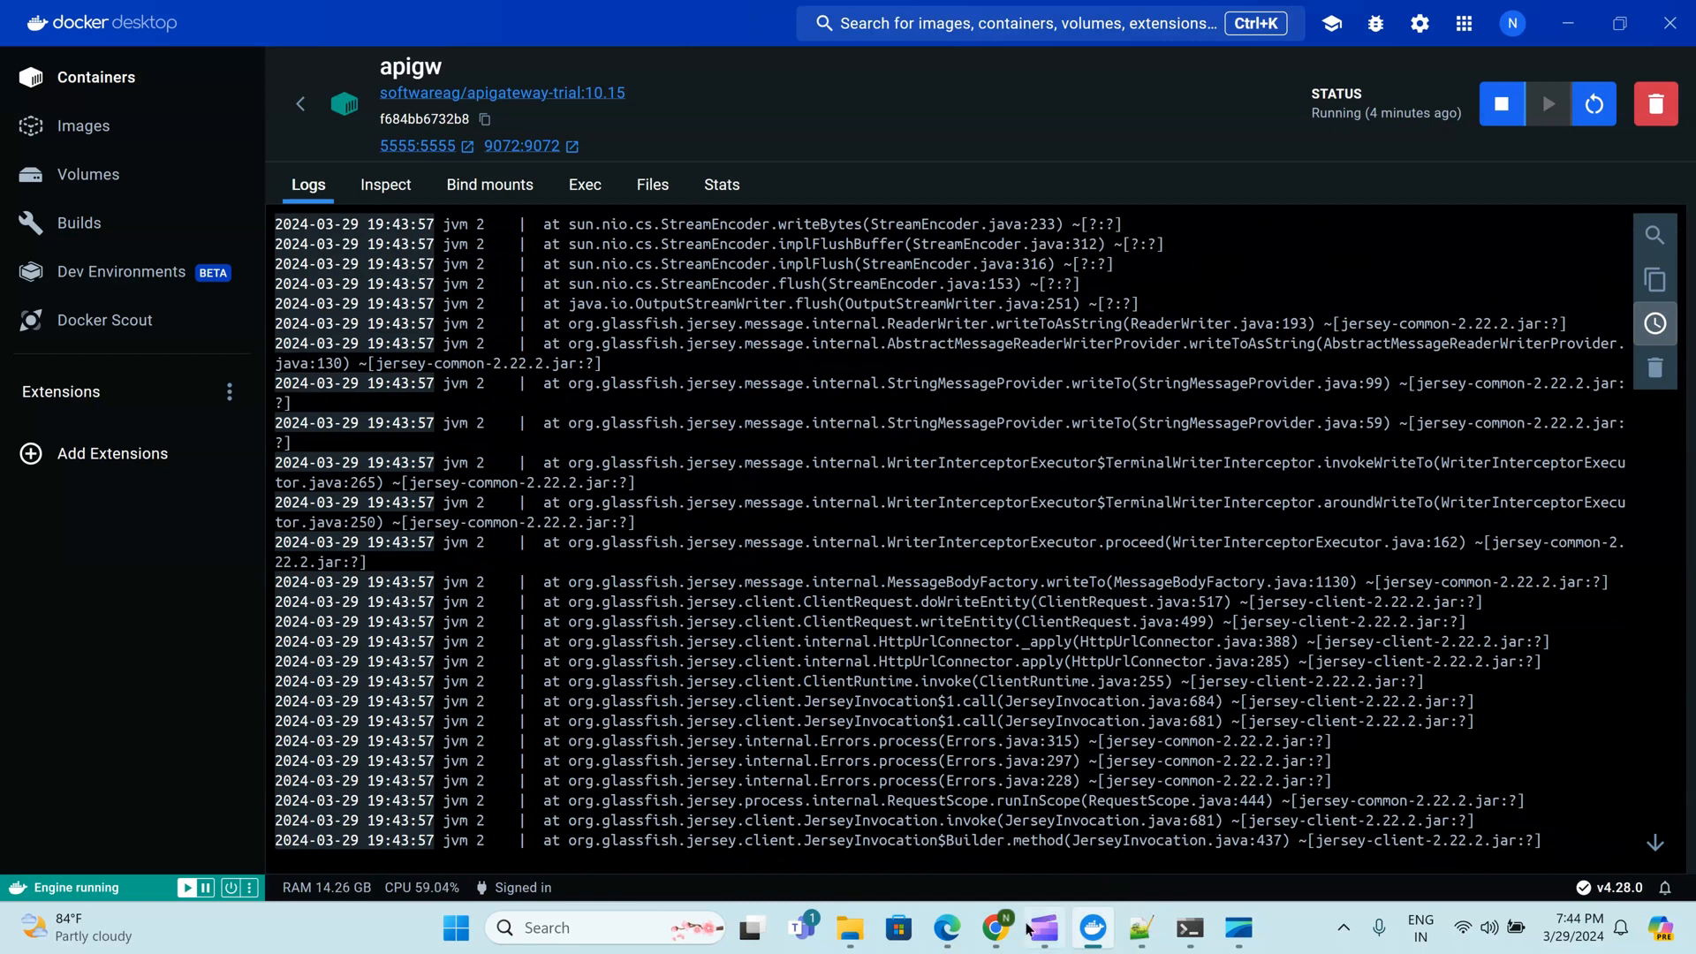
Switch back to Chrome and reload the API Gateway page
left_click(996, 927)
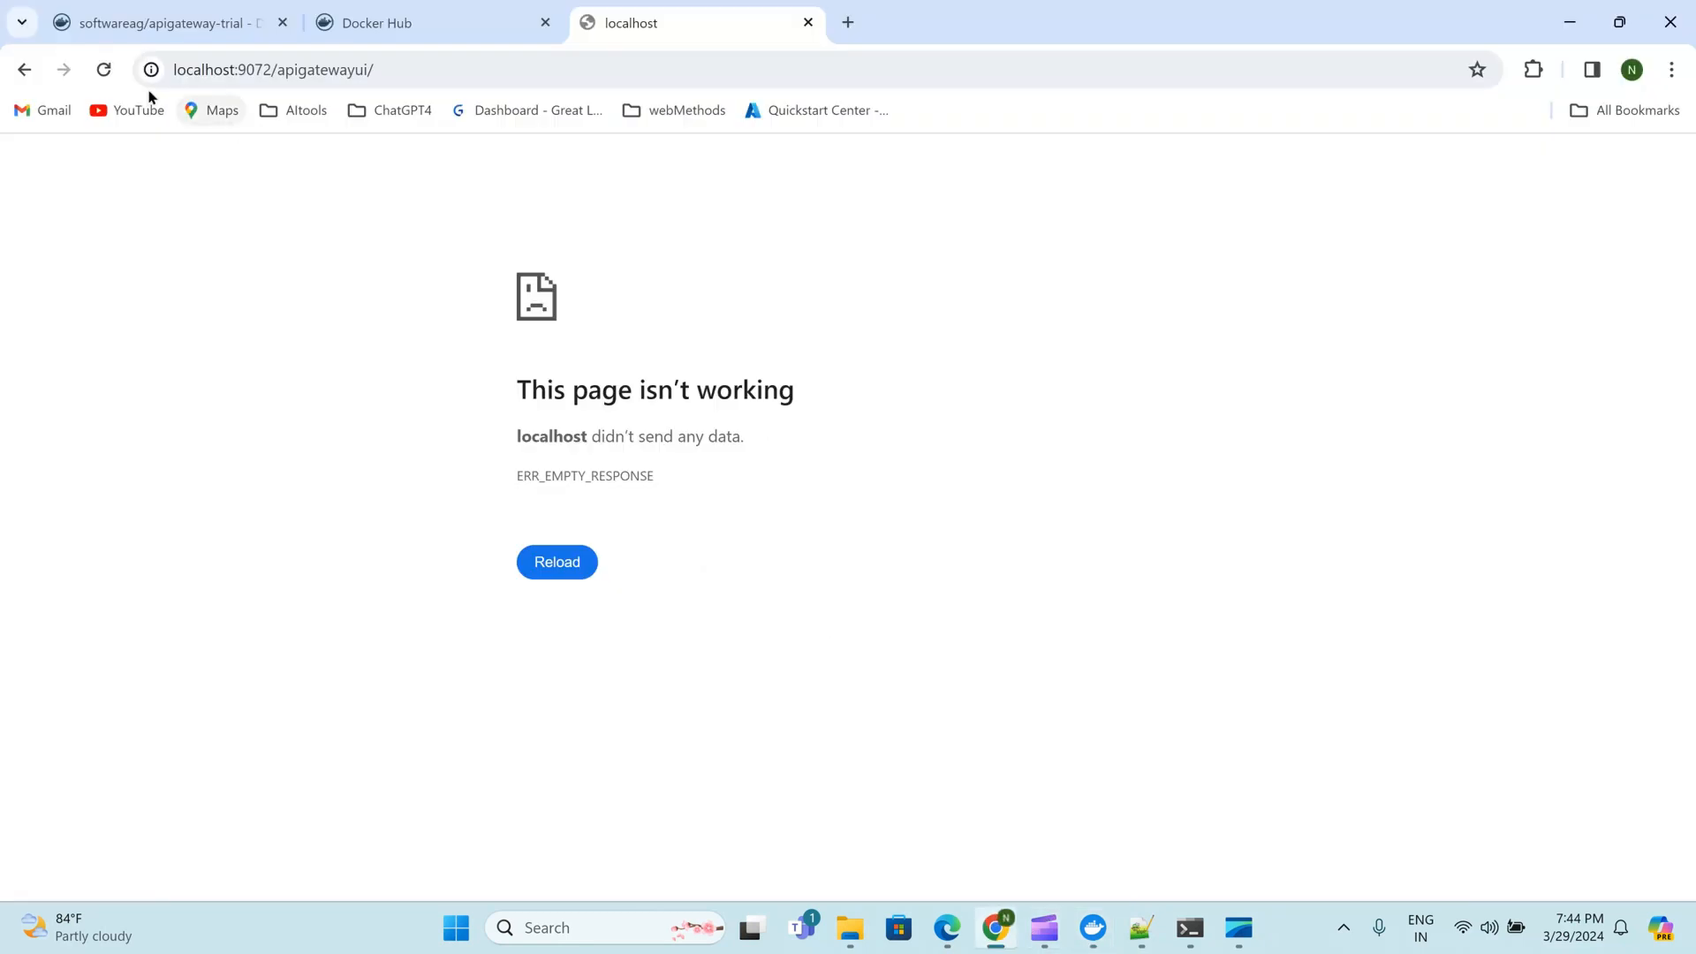
left_click(107, 75)
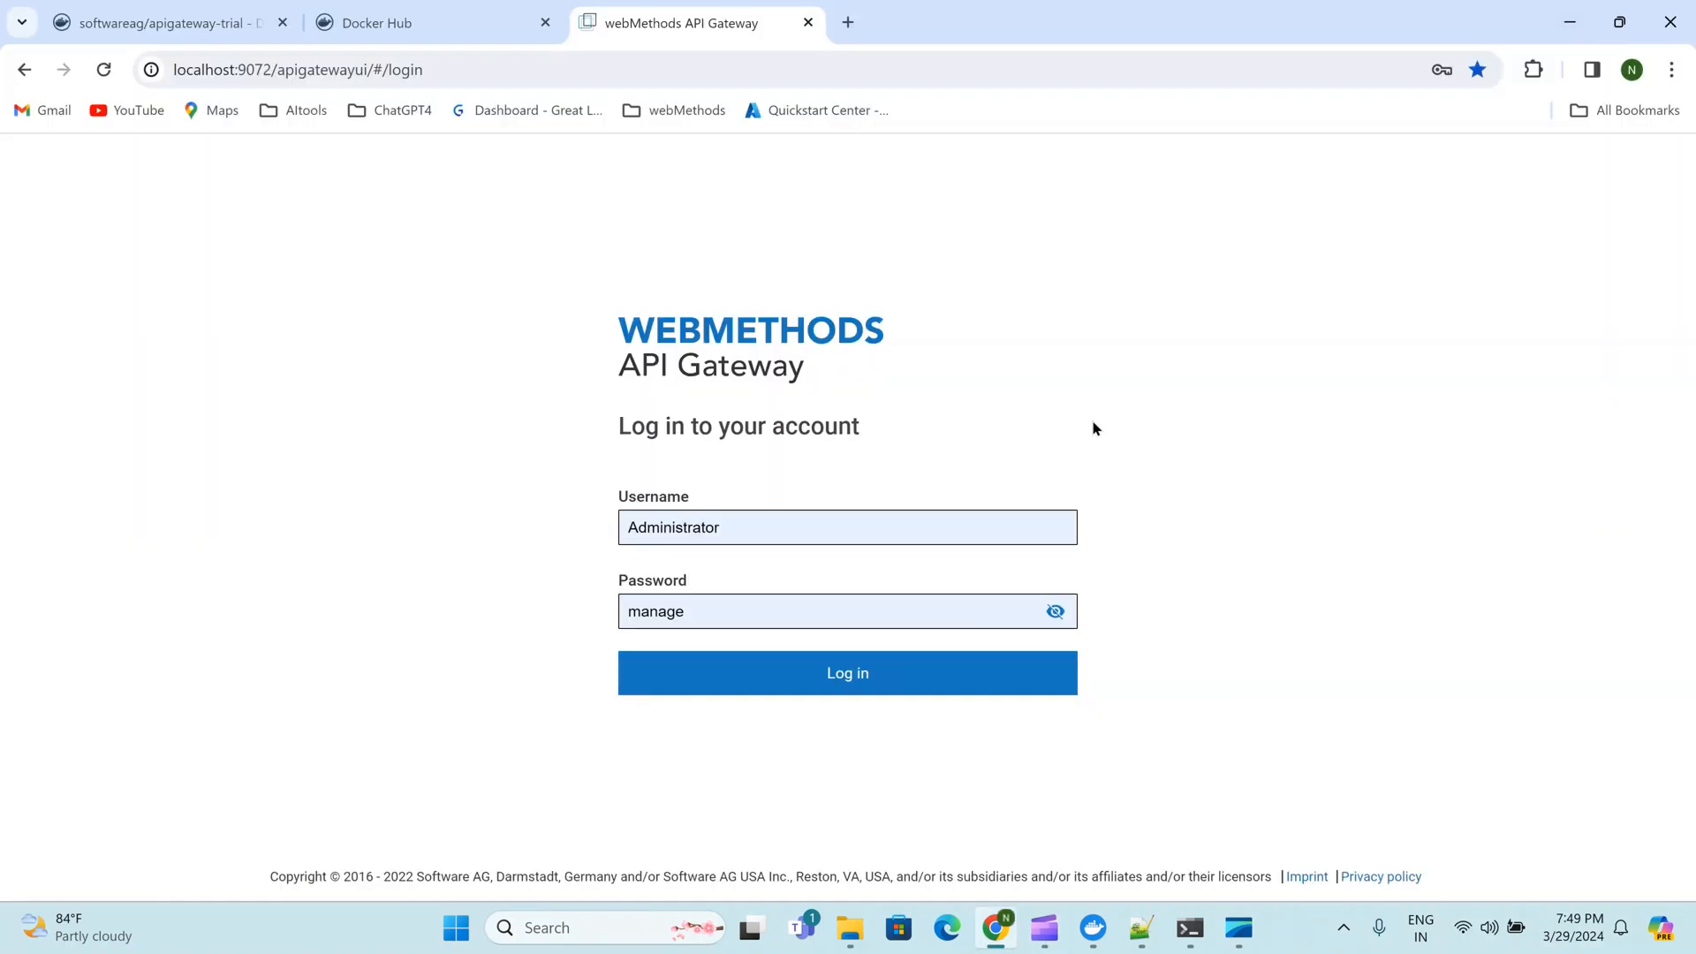
In Docker Desktop, review the apigw logs, the local images and the running container with all its ports
left_click(1094, 929)
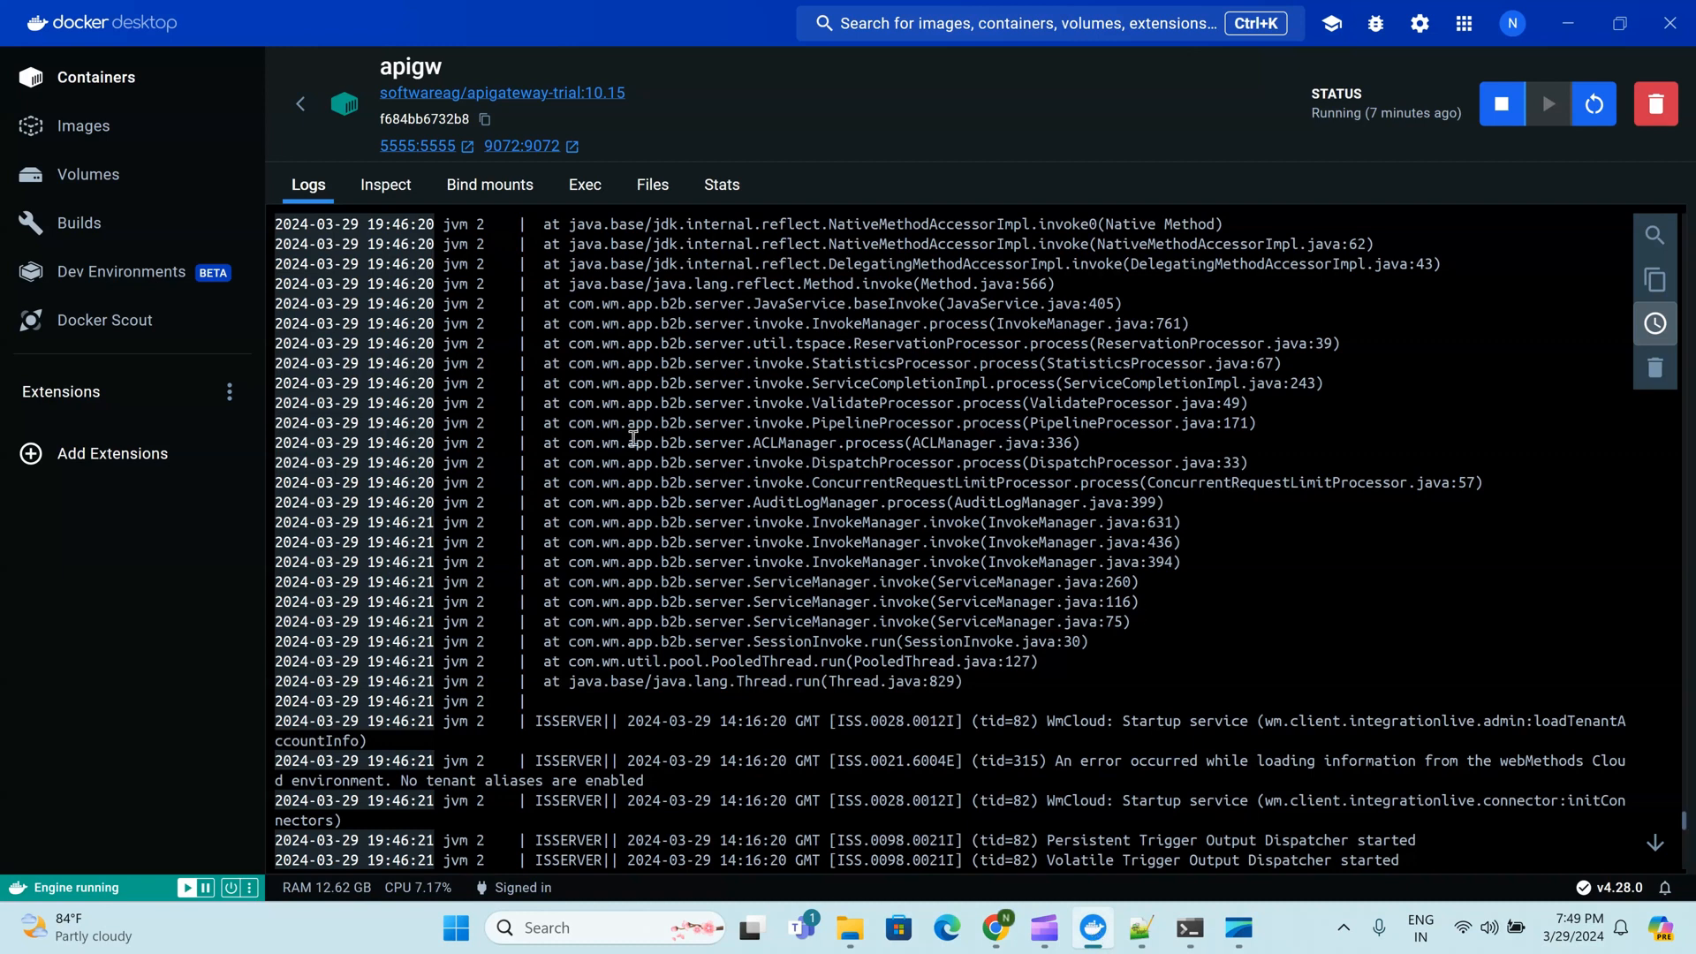
left_click(995, 927)
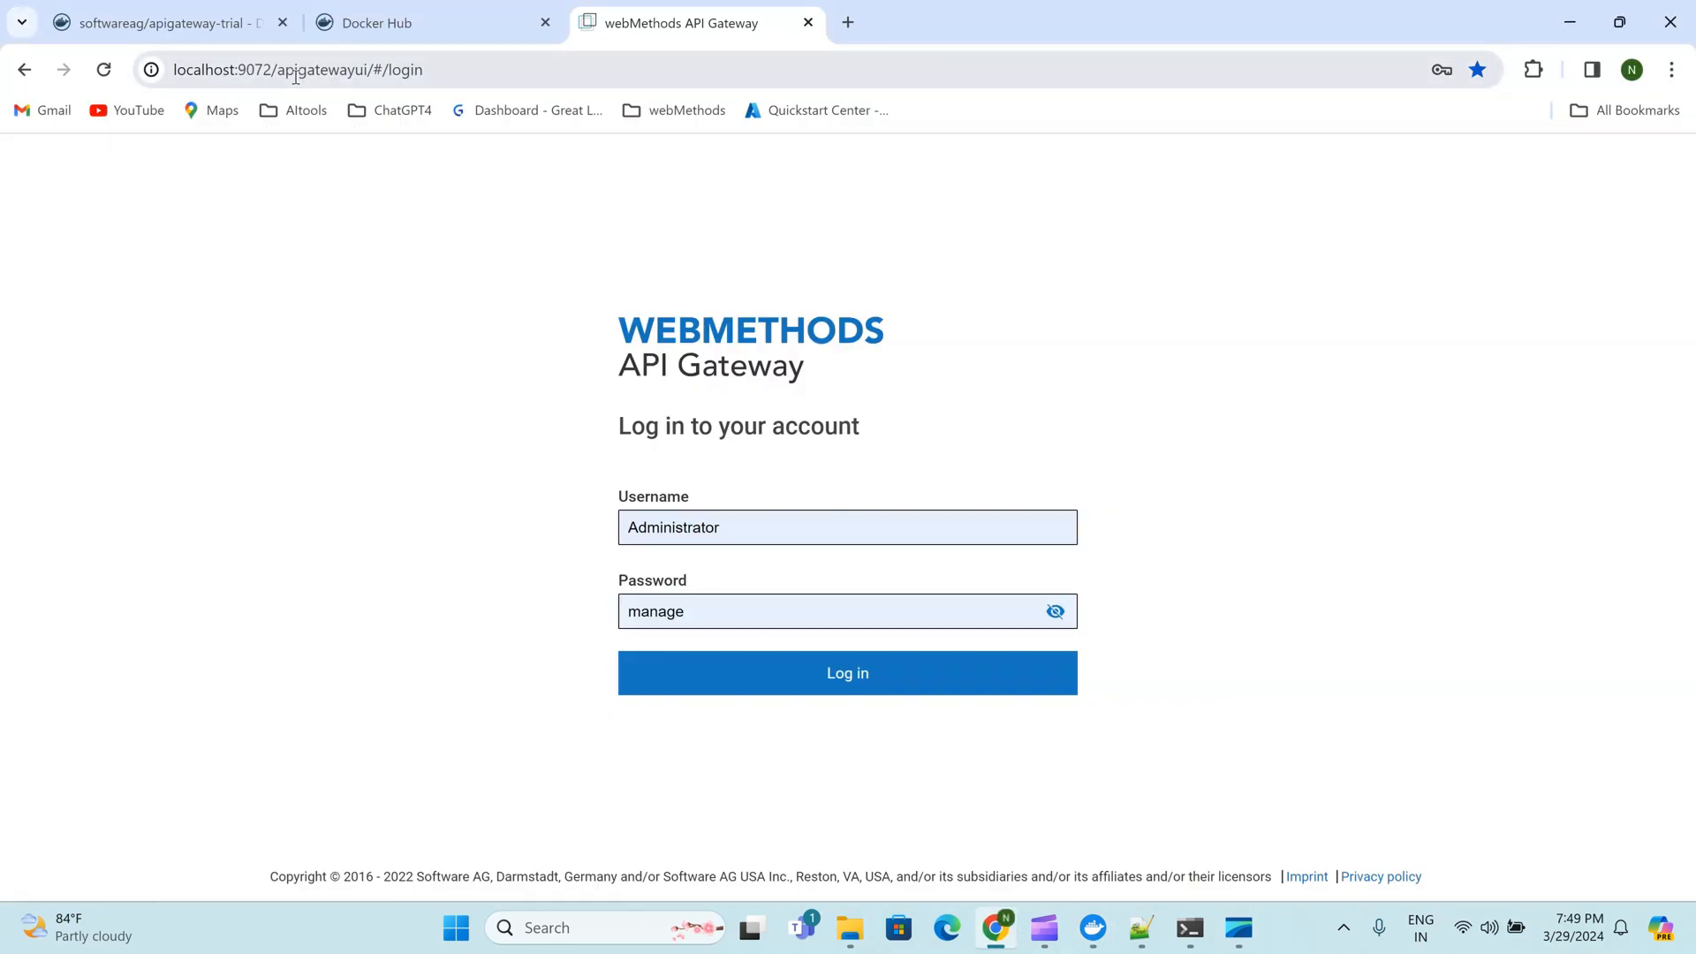
left_click(1093, 928)
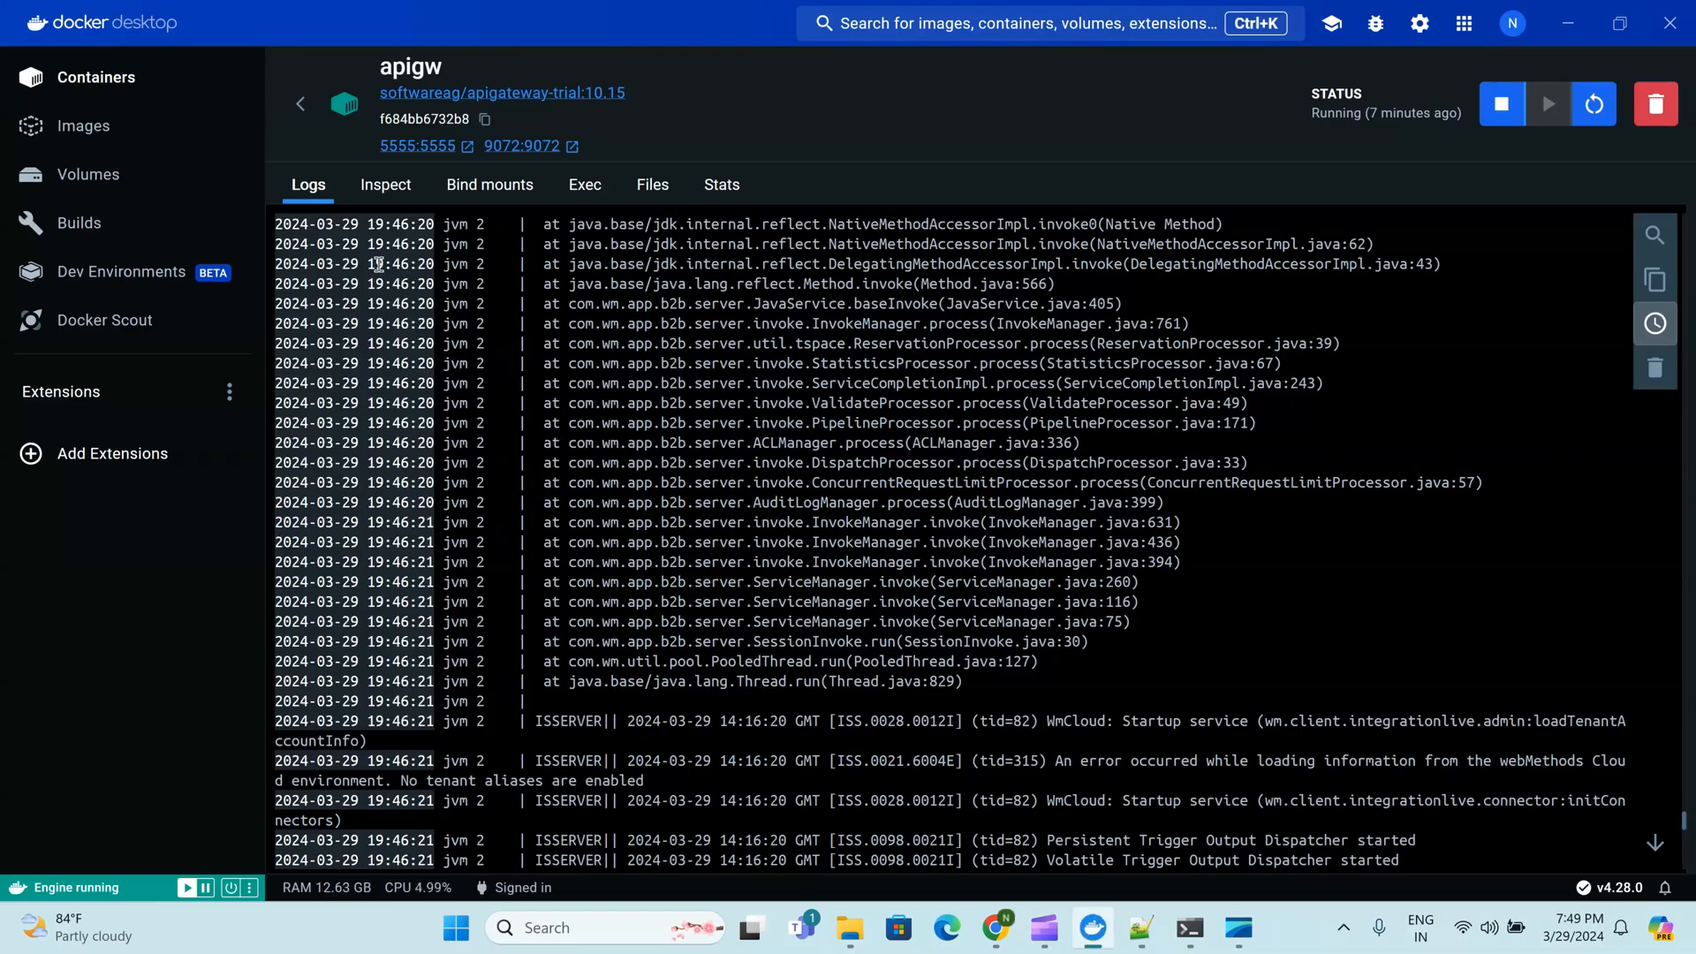
left_click(128, 79)
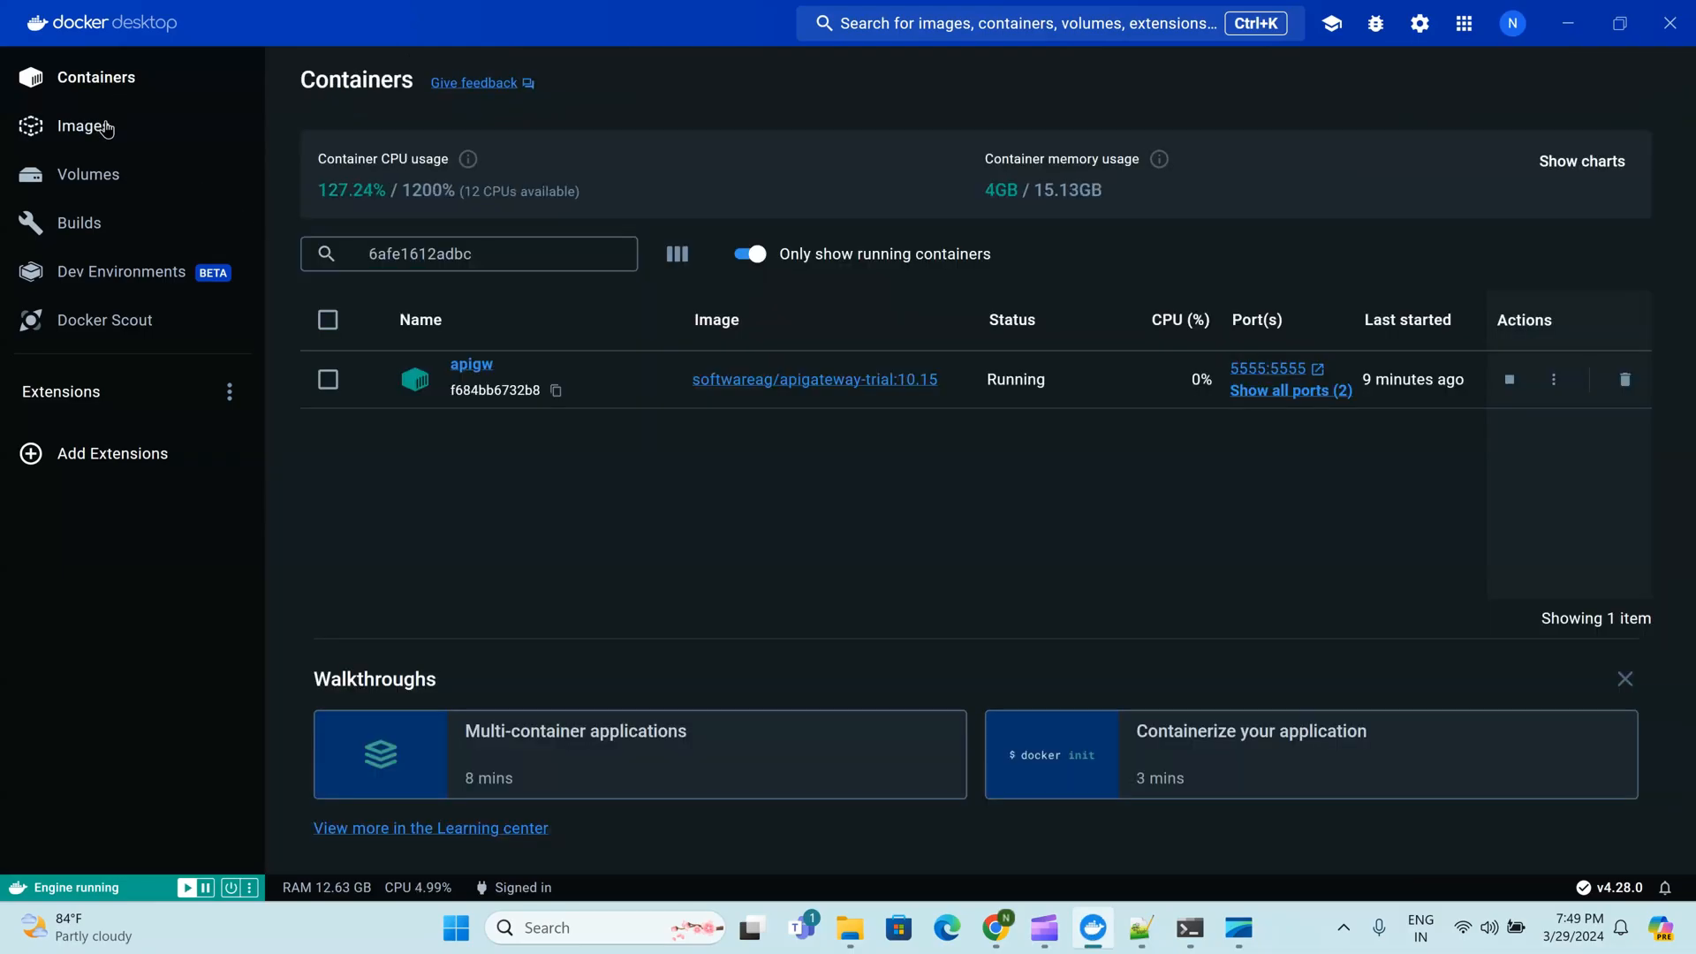
left_click(107, 128)
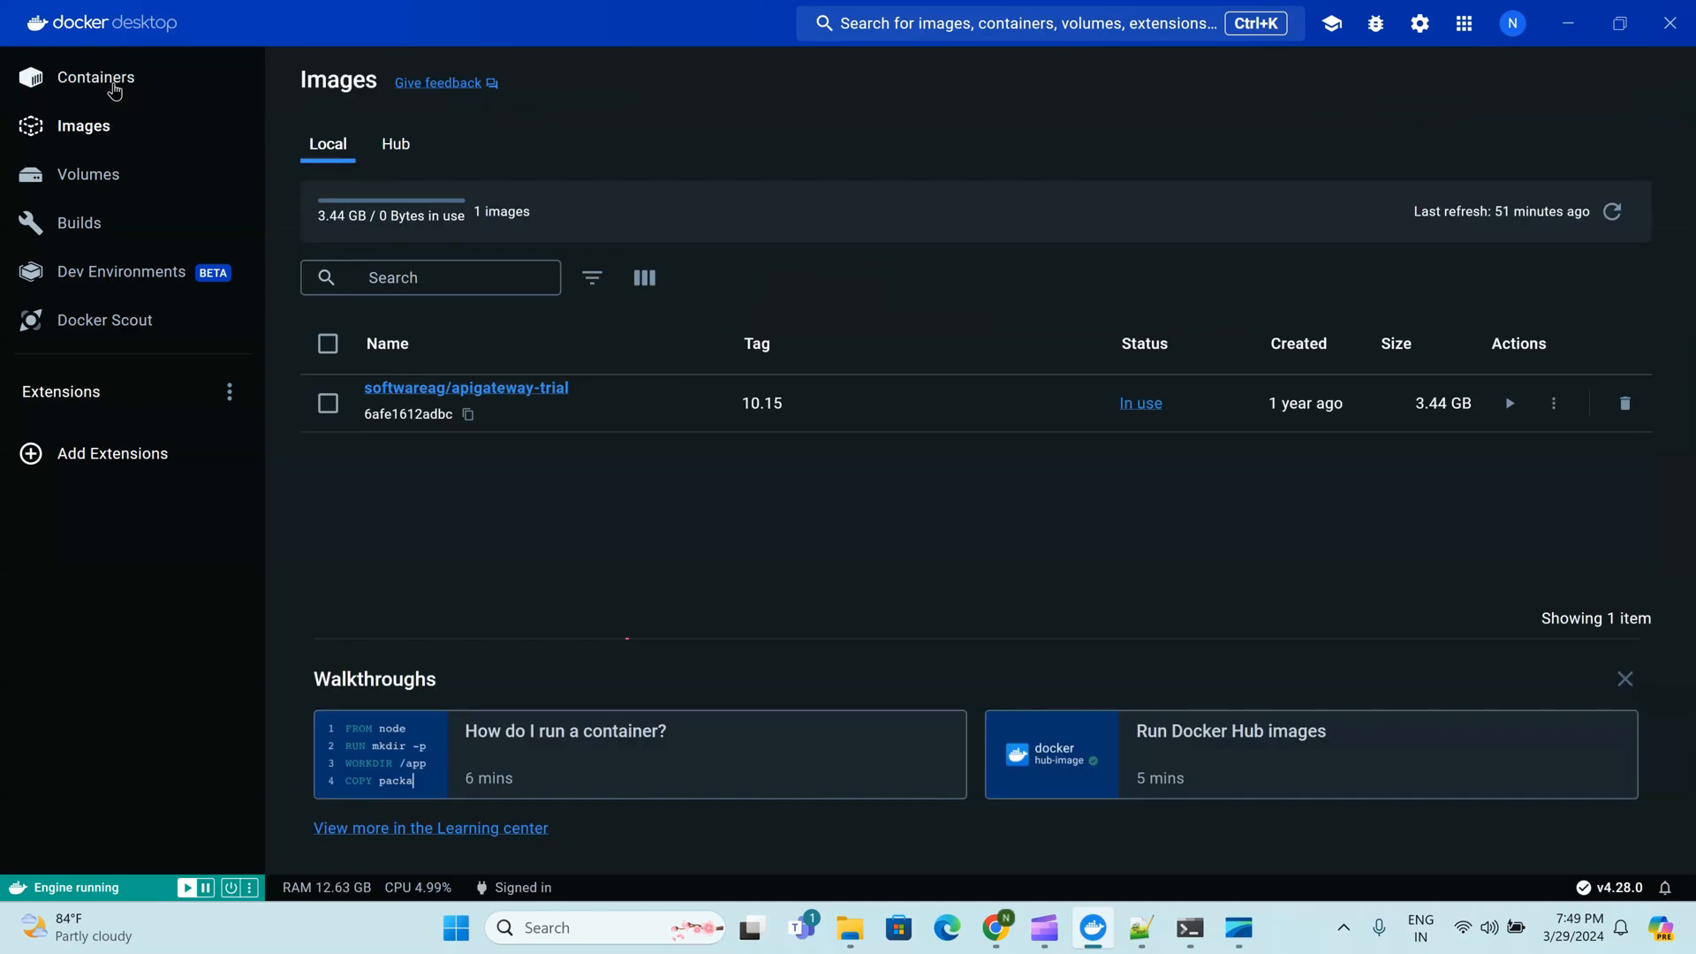
left_click(115, 84)
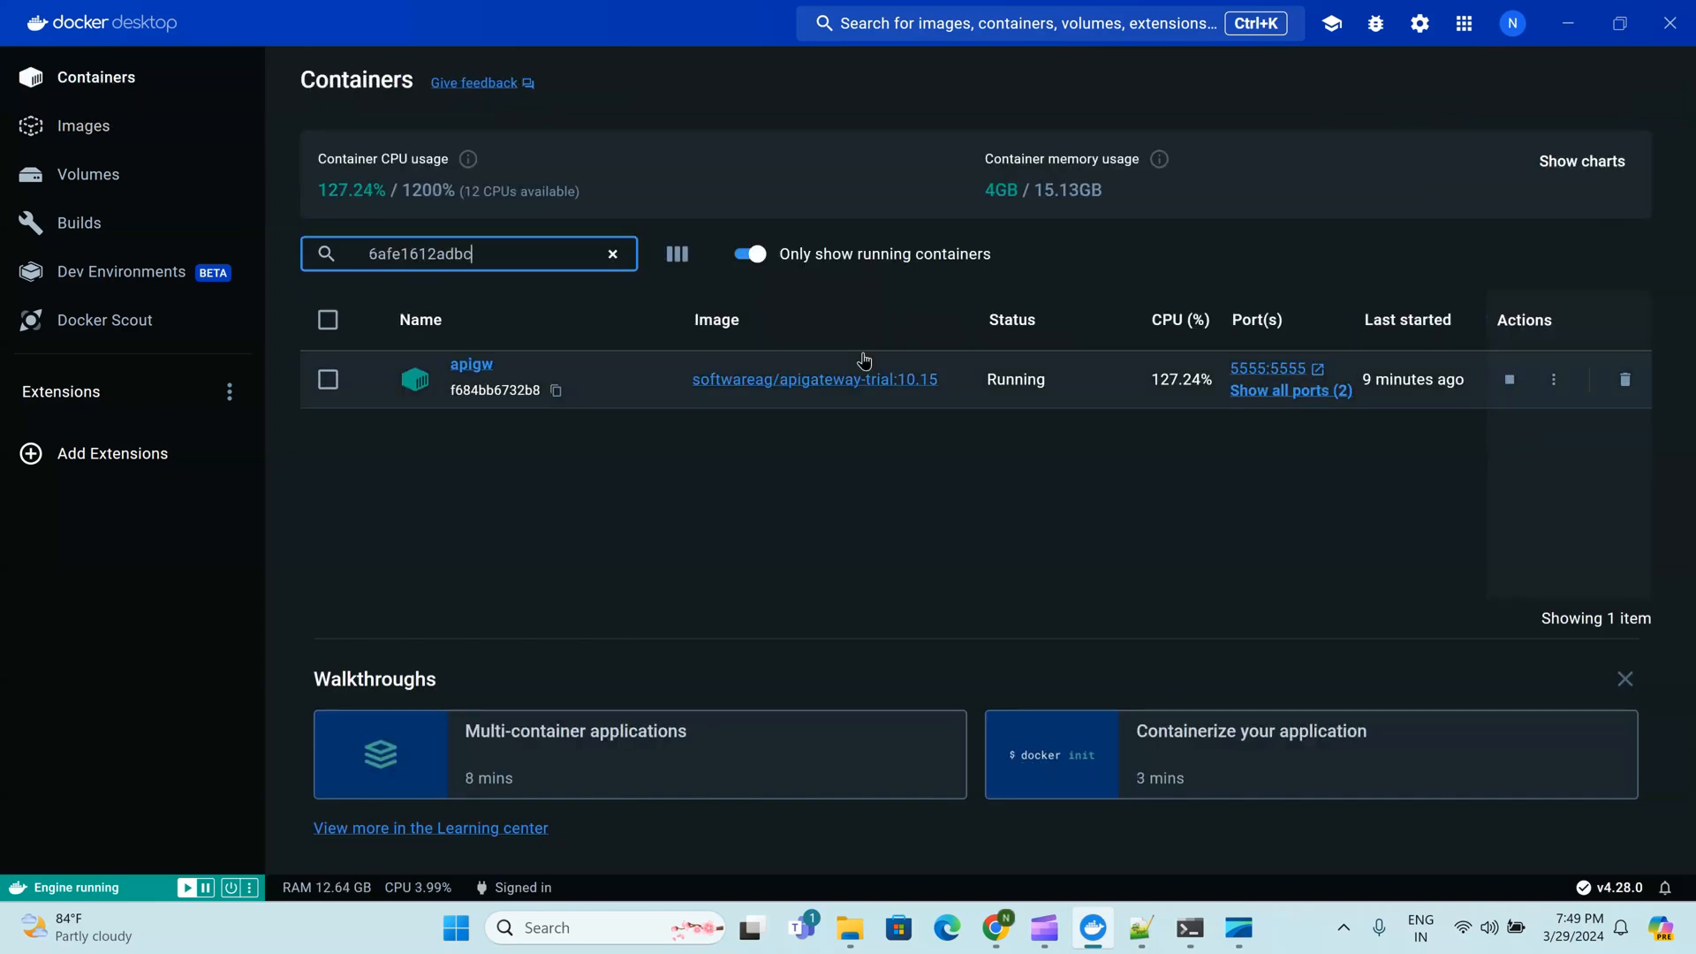
left_click(1279, 394)
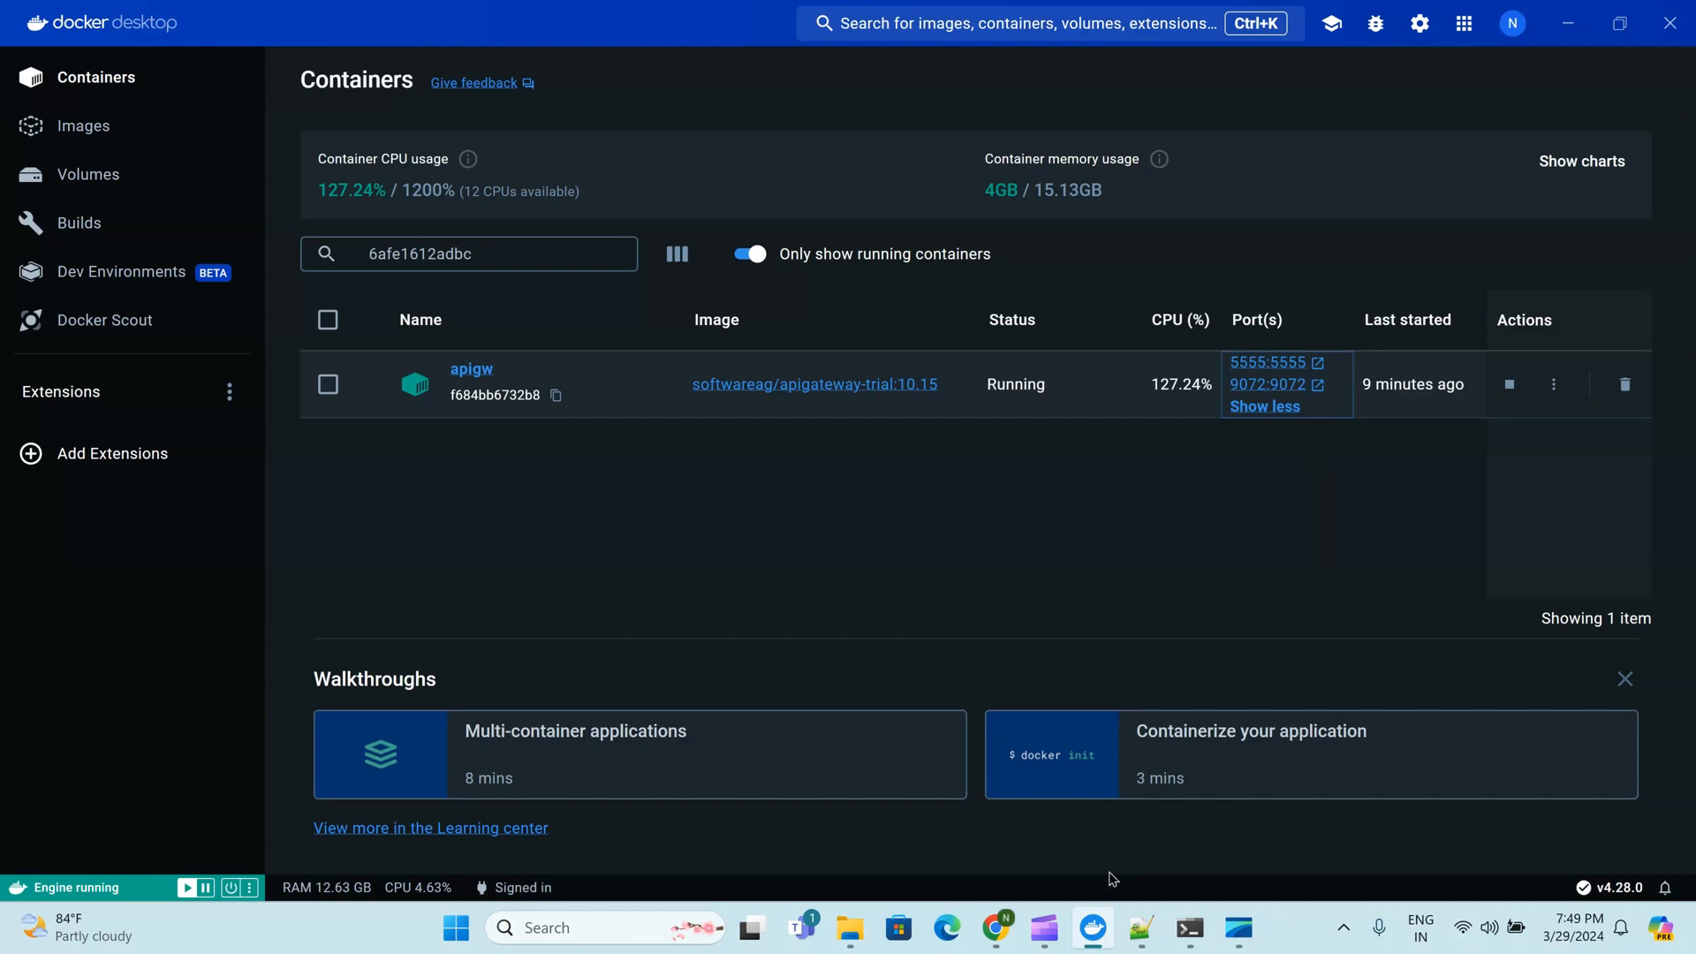
In Chrome, log in to API Gateway with the prefilled Administrator account, dismiss the saved-password warning and display the APIs page
left_click(996, 927)
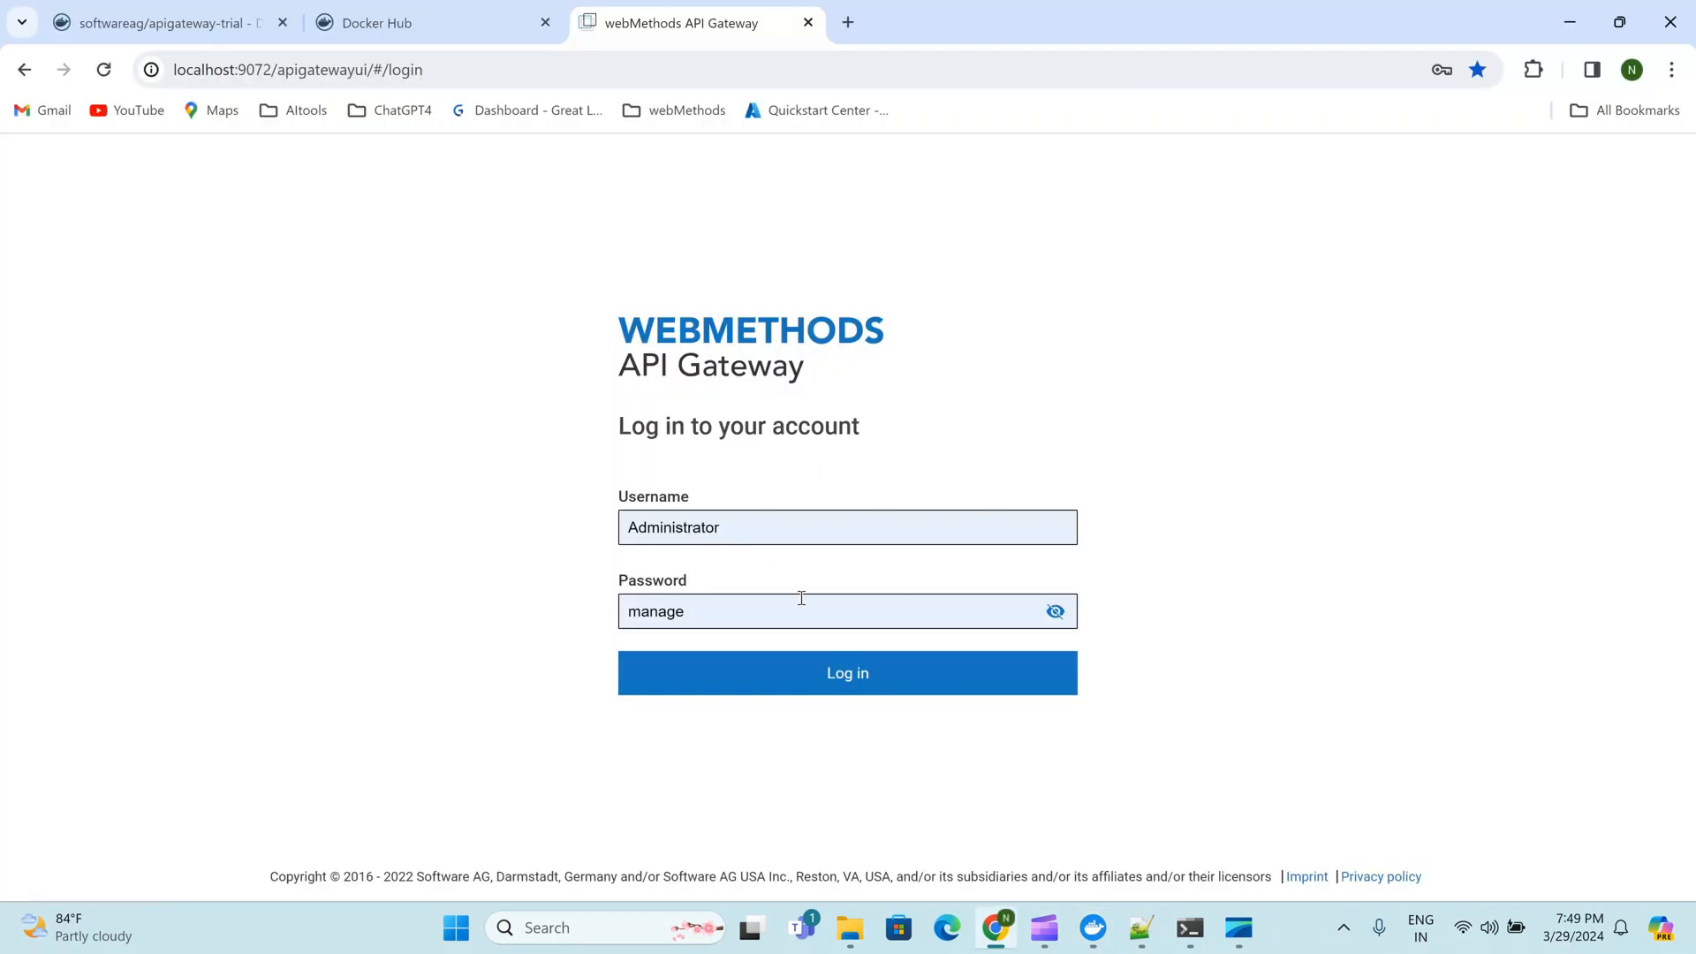
left_click(863, 678)
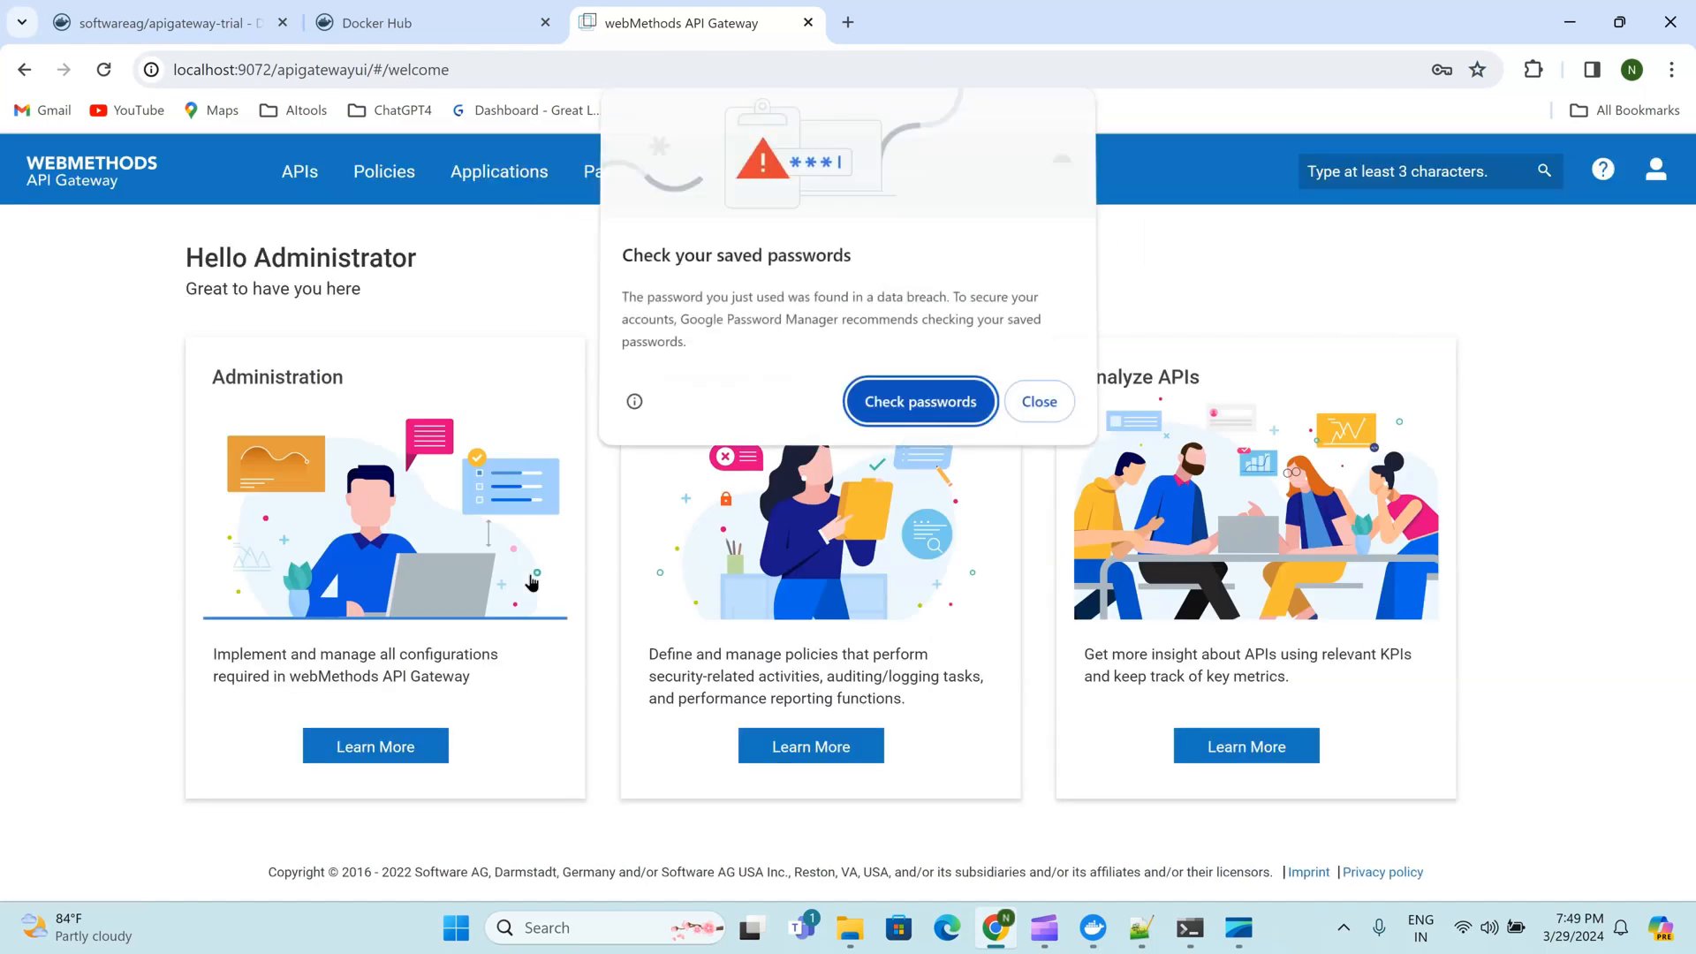
left_click(1039, 403)
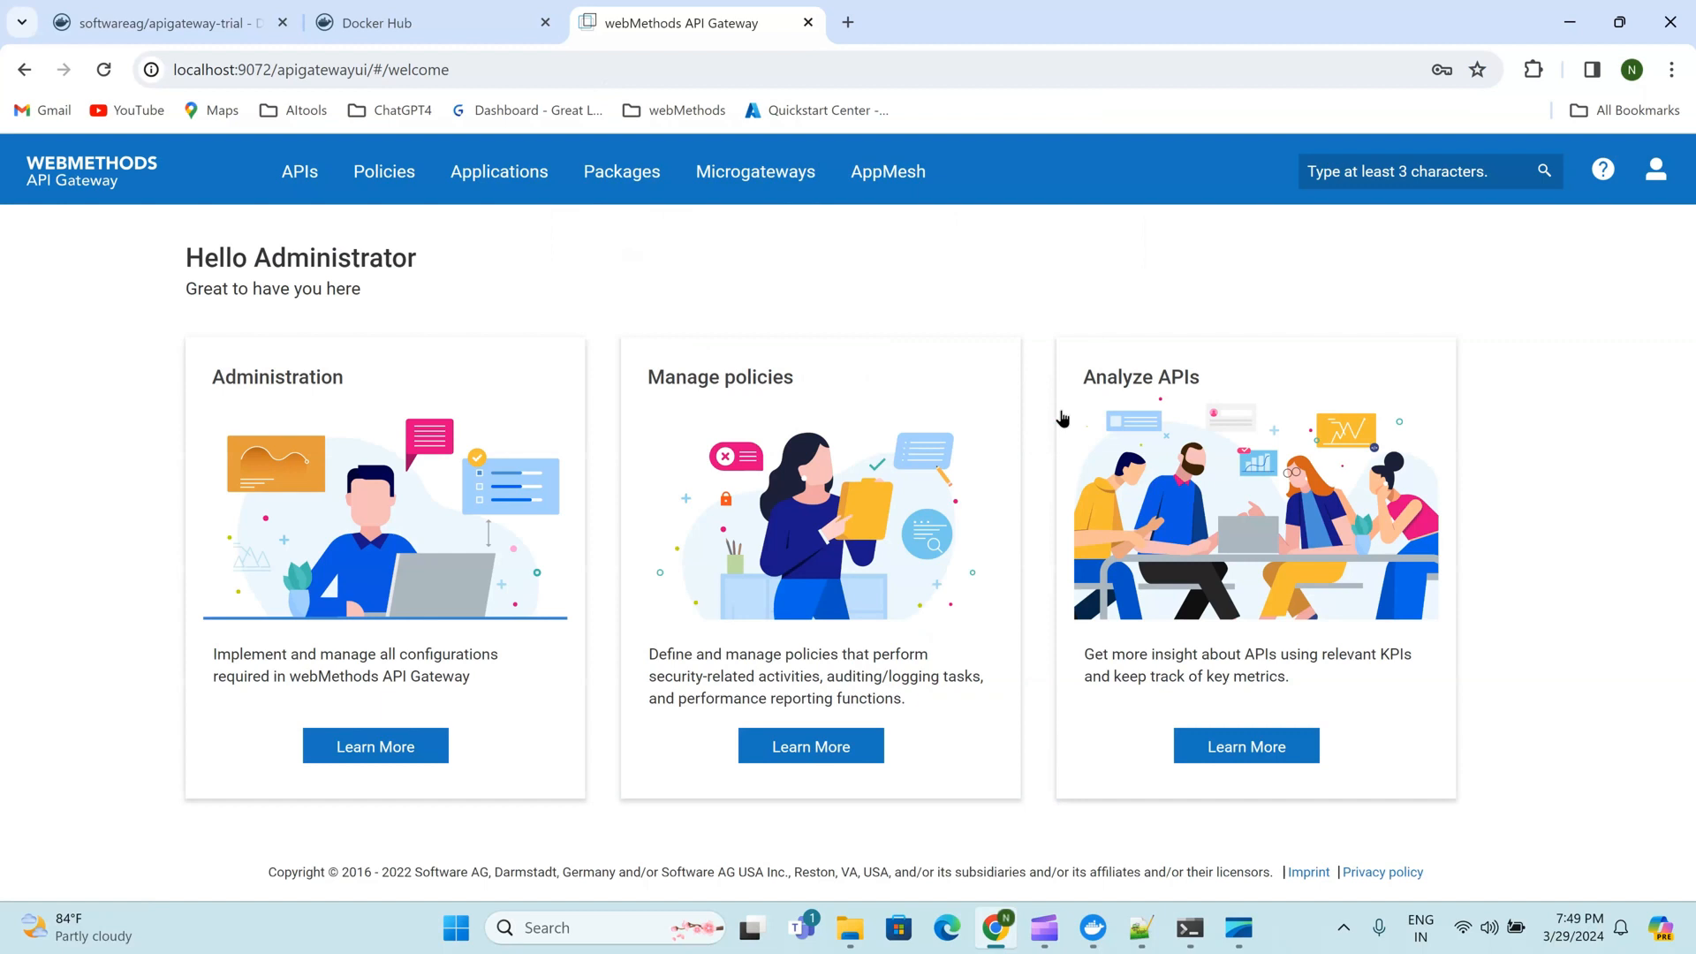
left_click(312, 180)
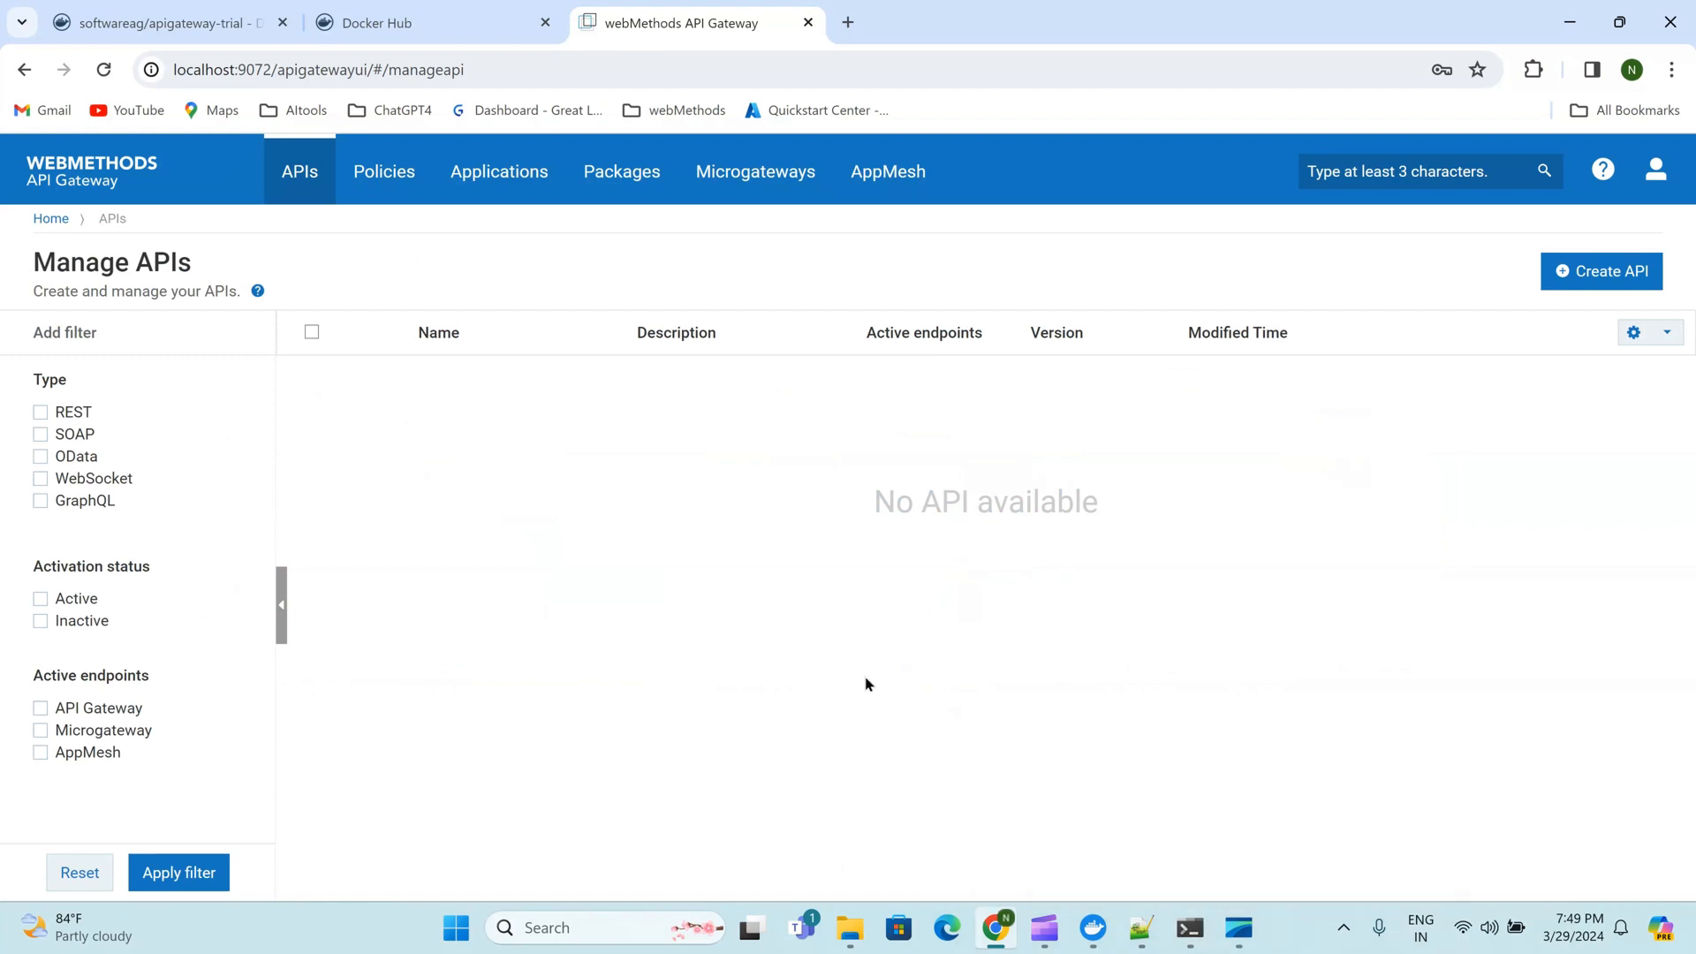
Search Windows for postman and launch the Postman app
left_click(563, 941)
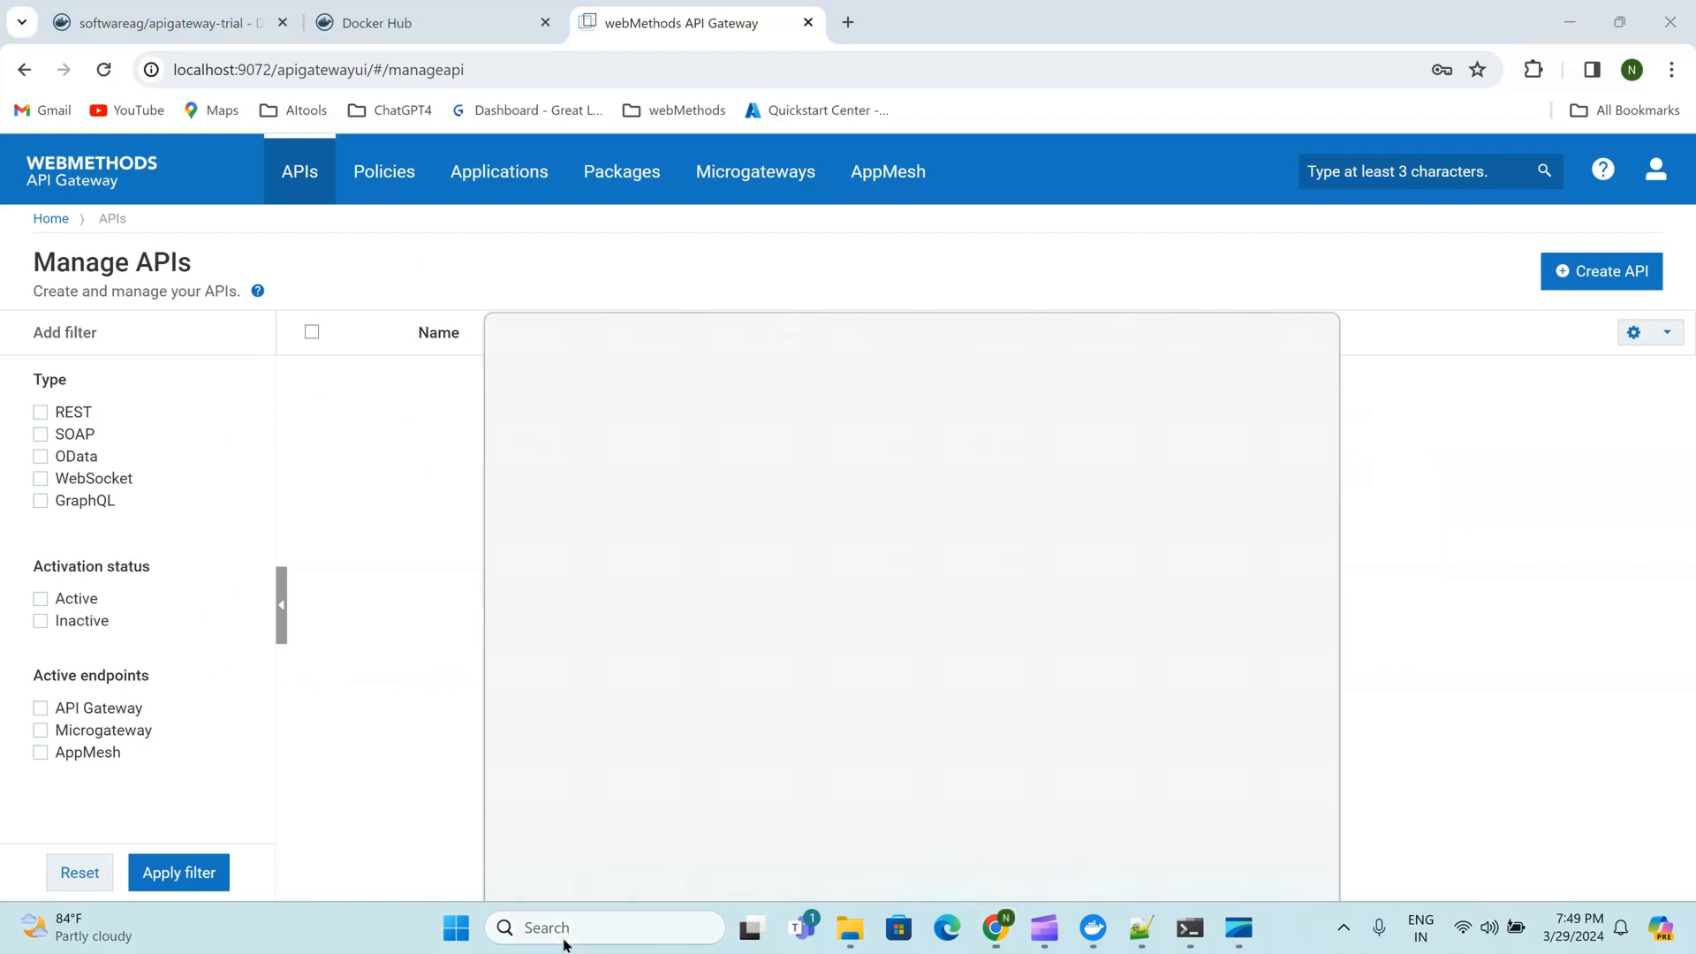
type("postman")
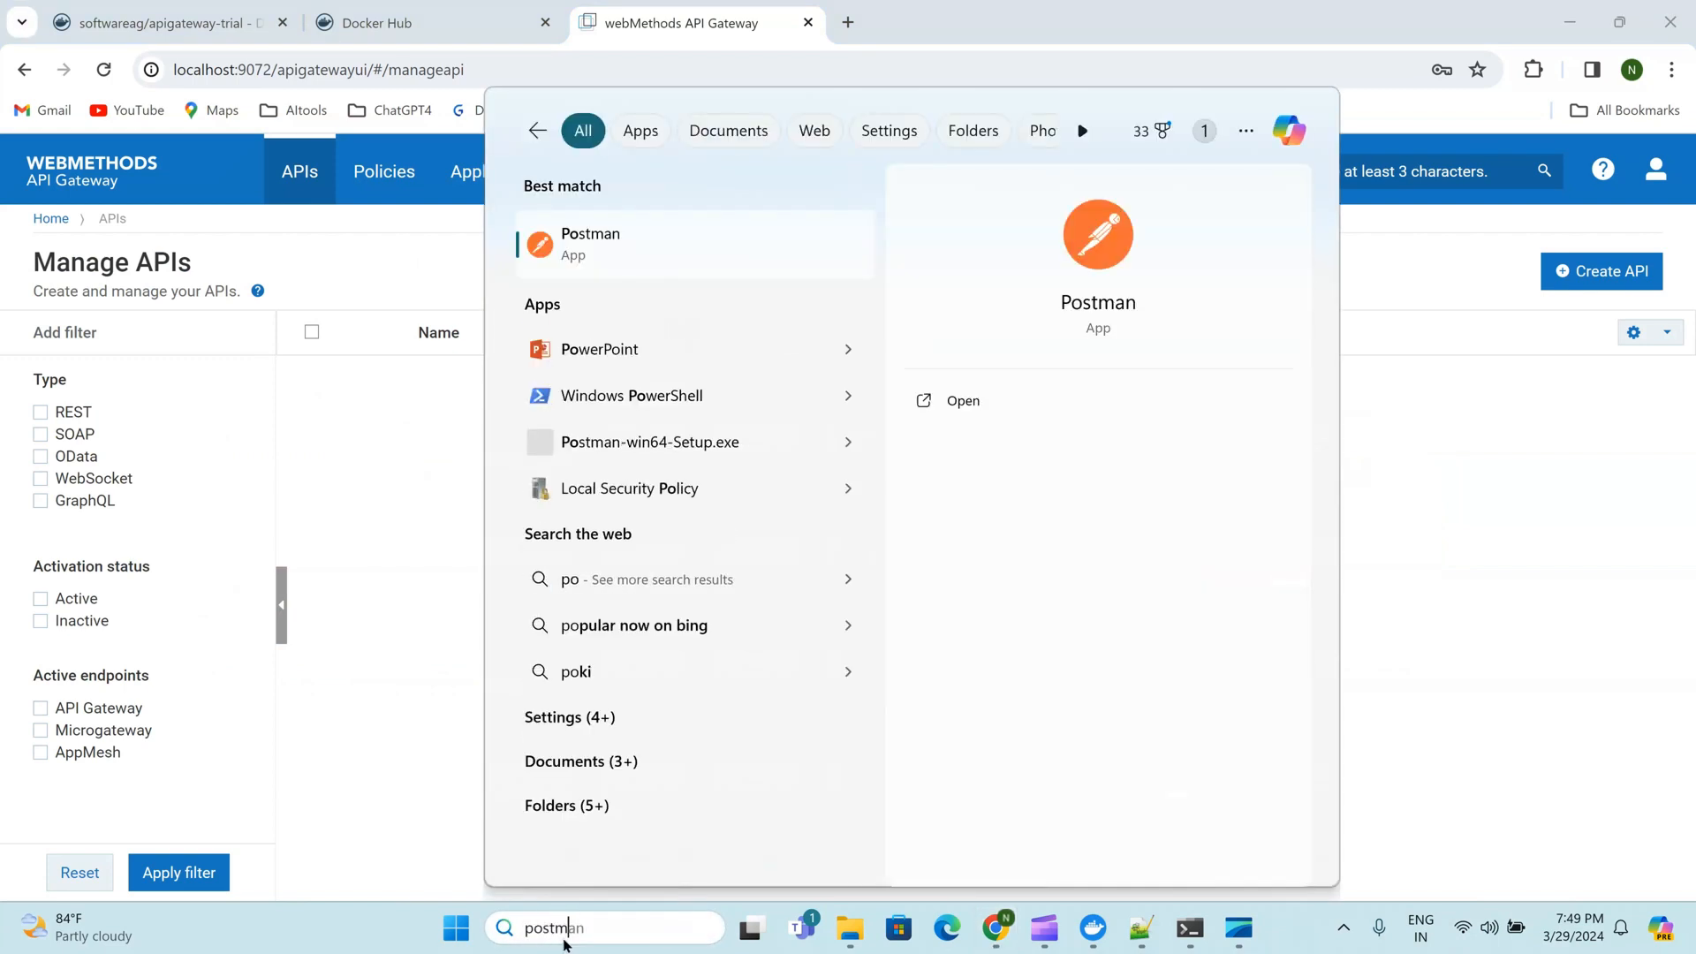
left_click(979, 411)
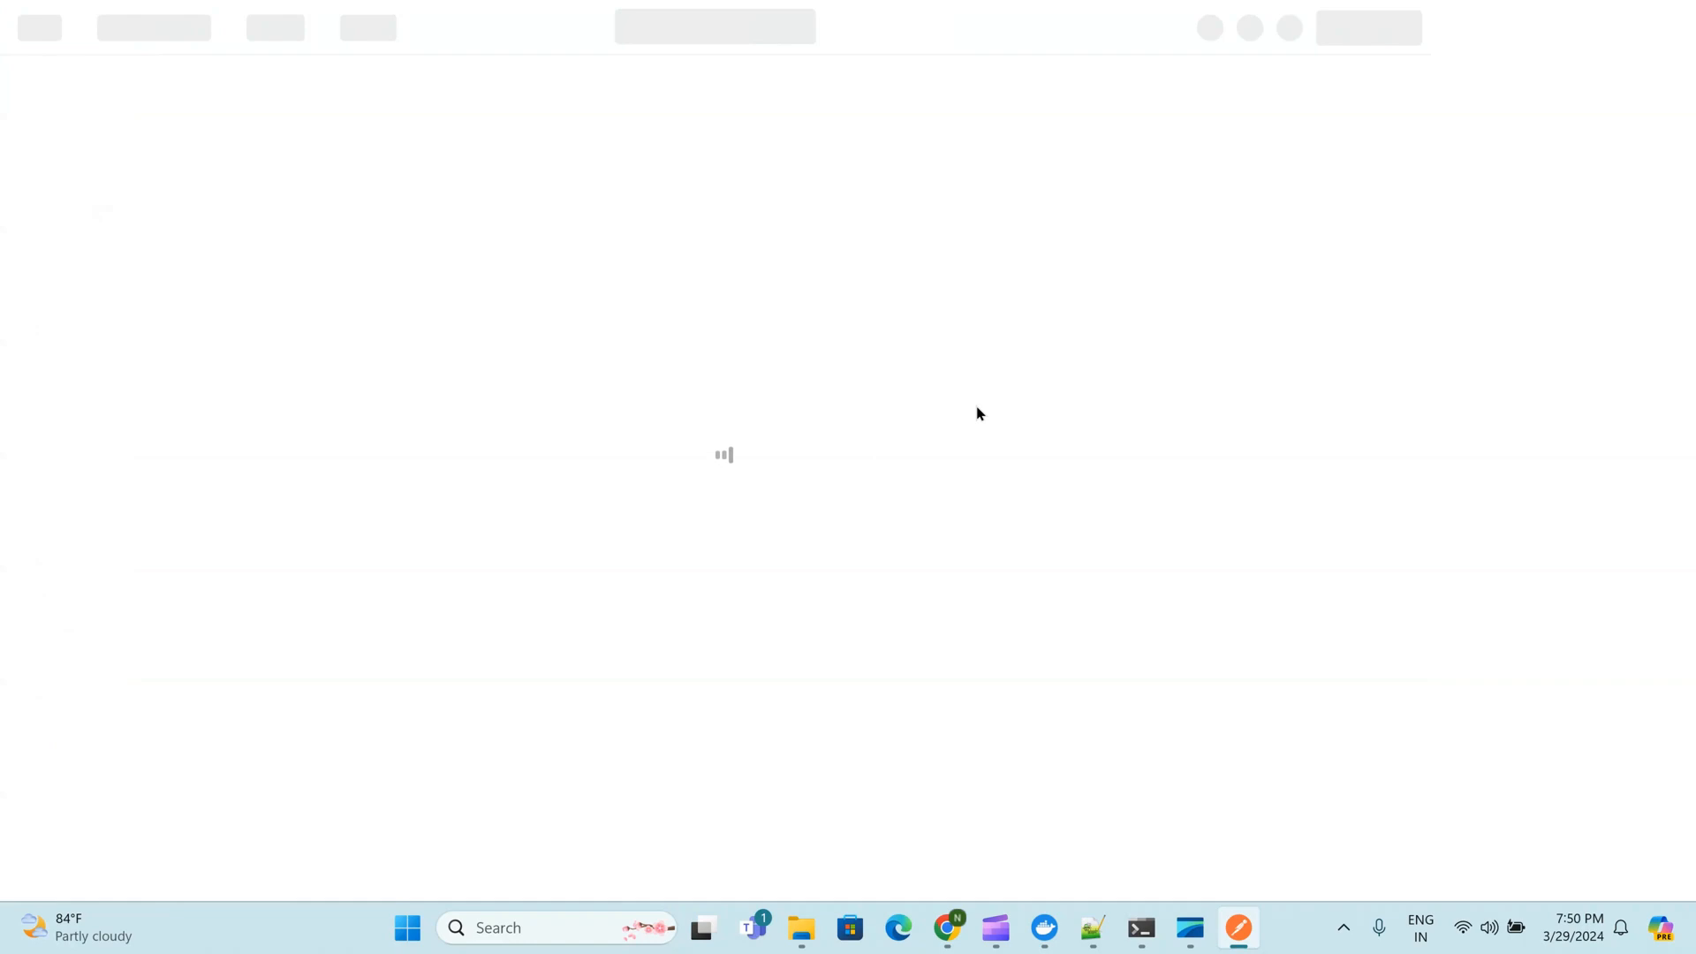
left_click(802, 928)
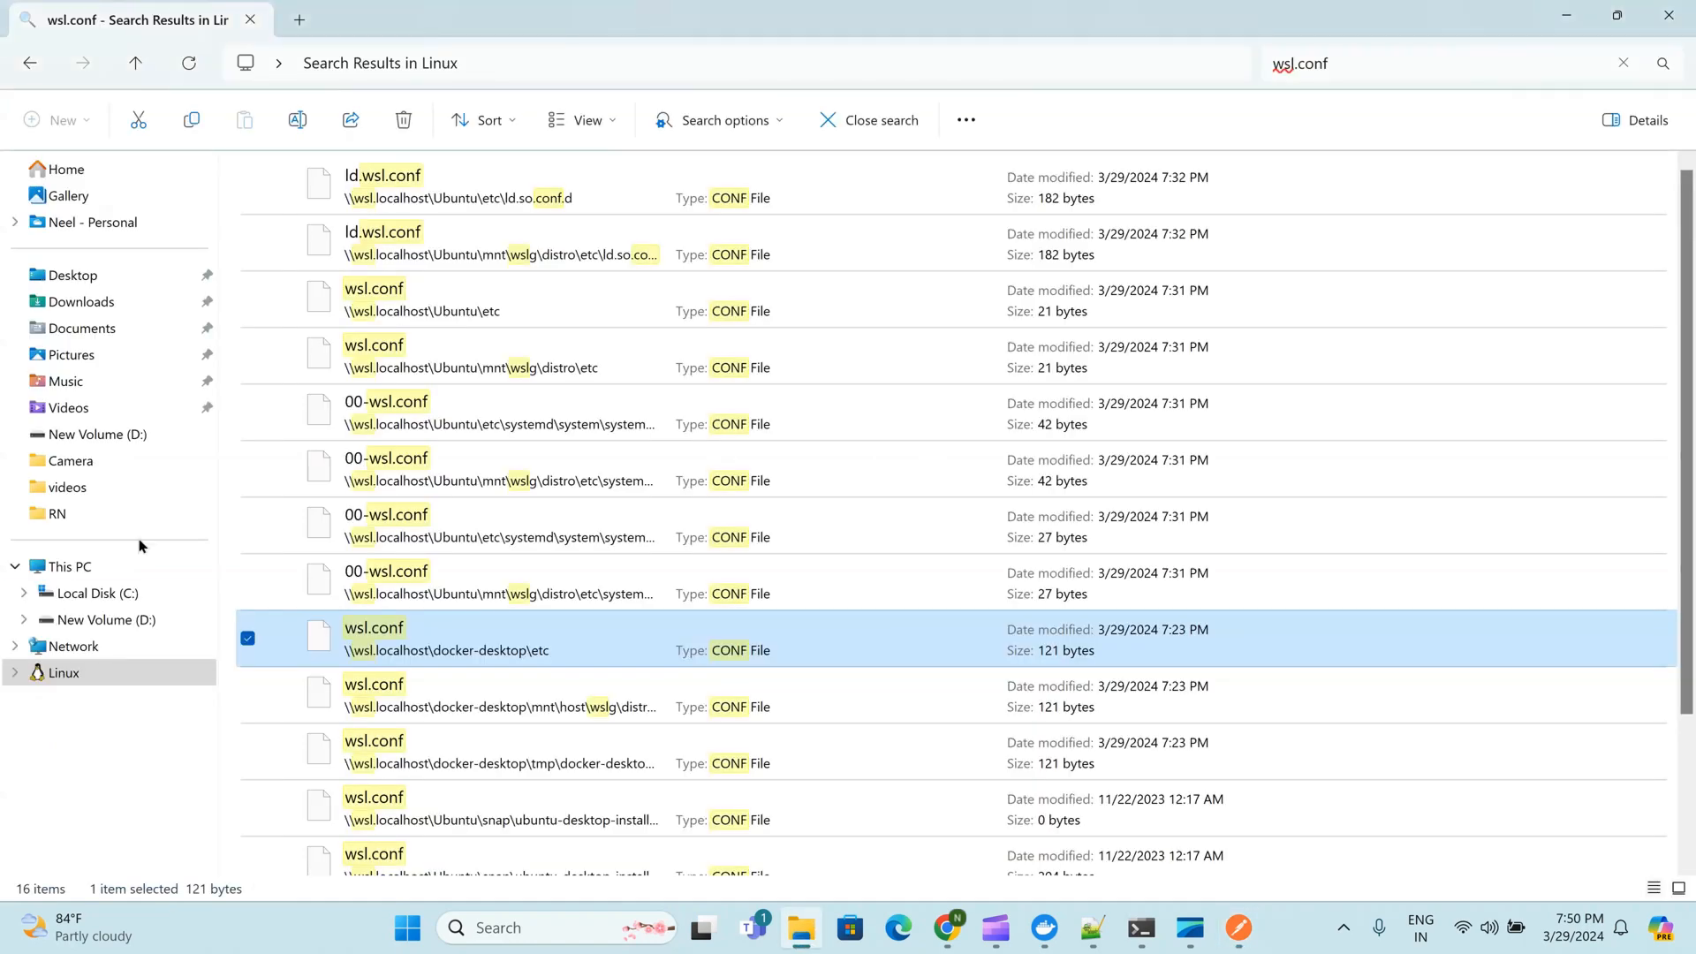
left_click(103, 570)
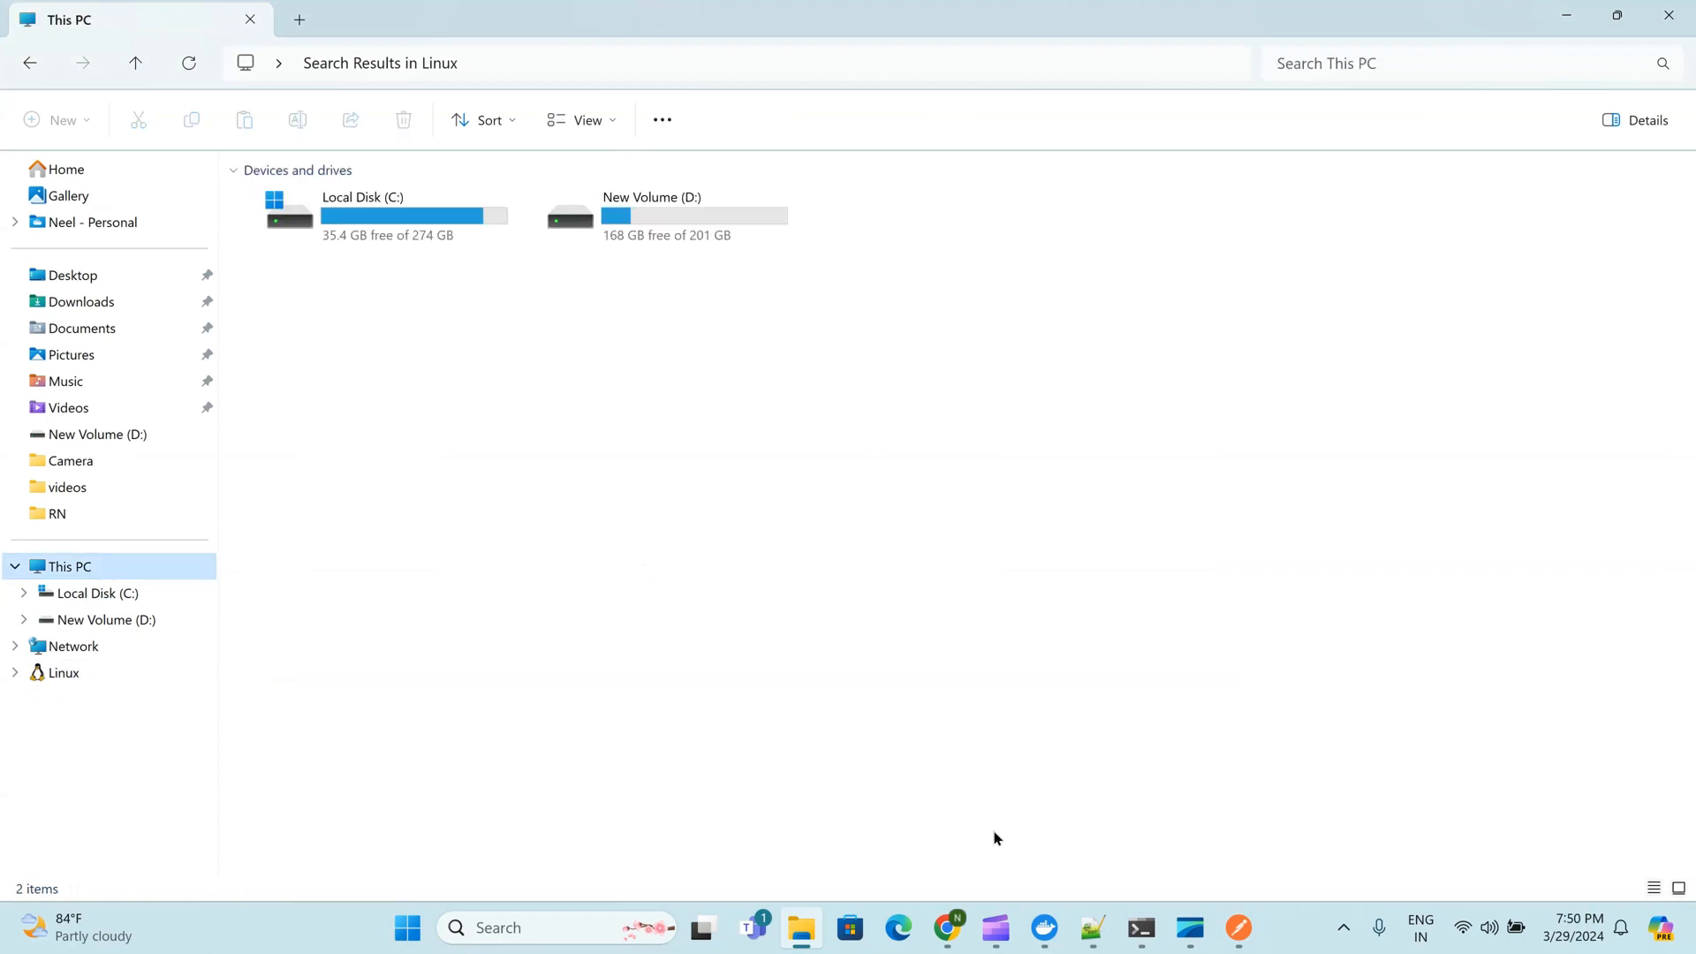
left_click(1240, 929)
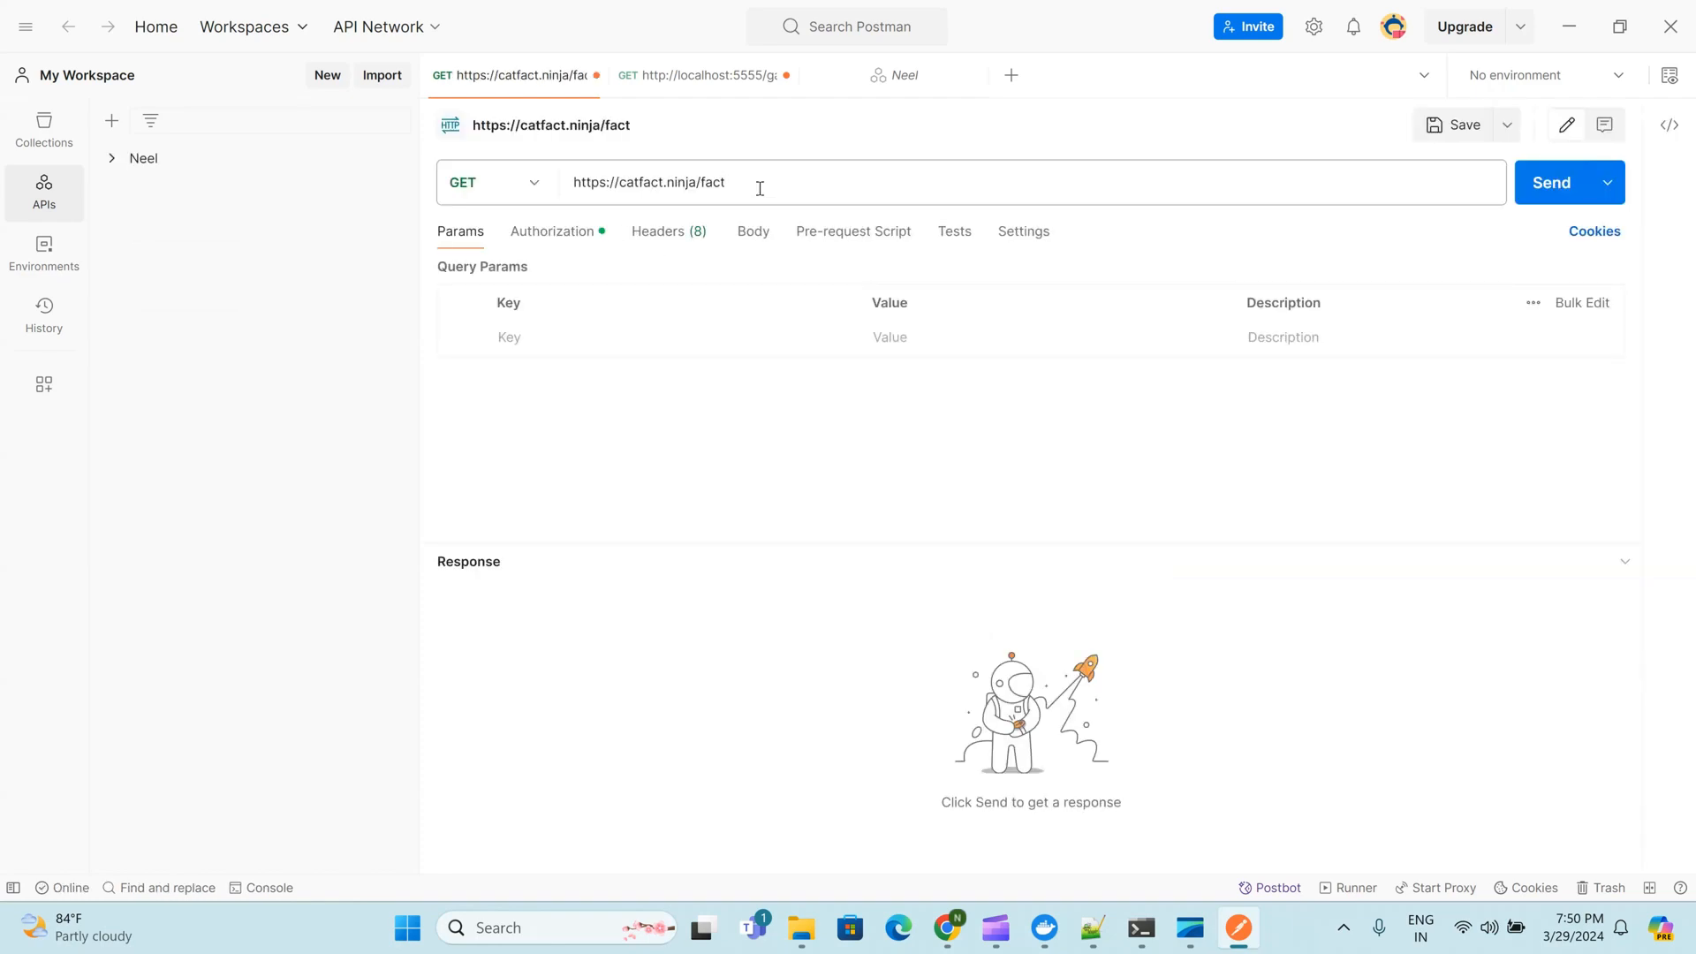
left_click_drag(739, 182, 573, 187)
key("ctrl+c")
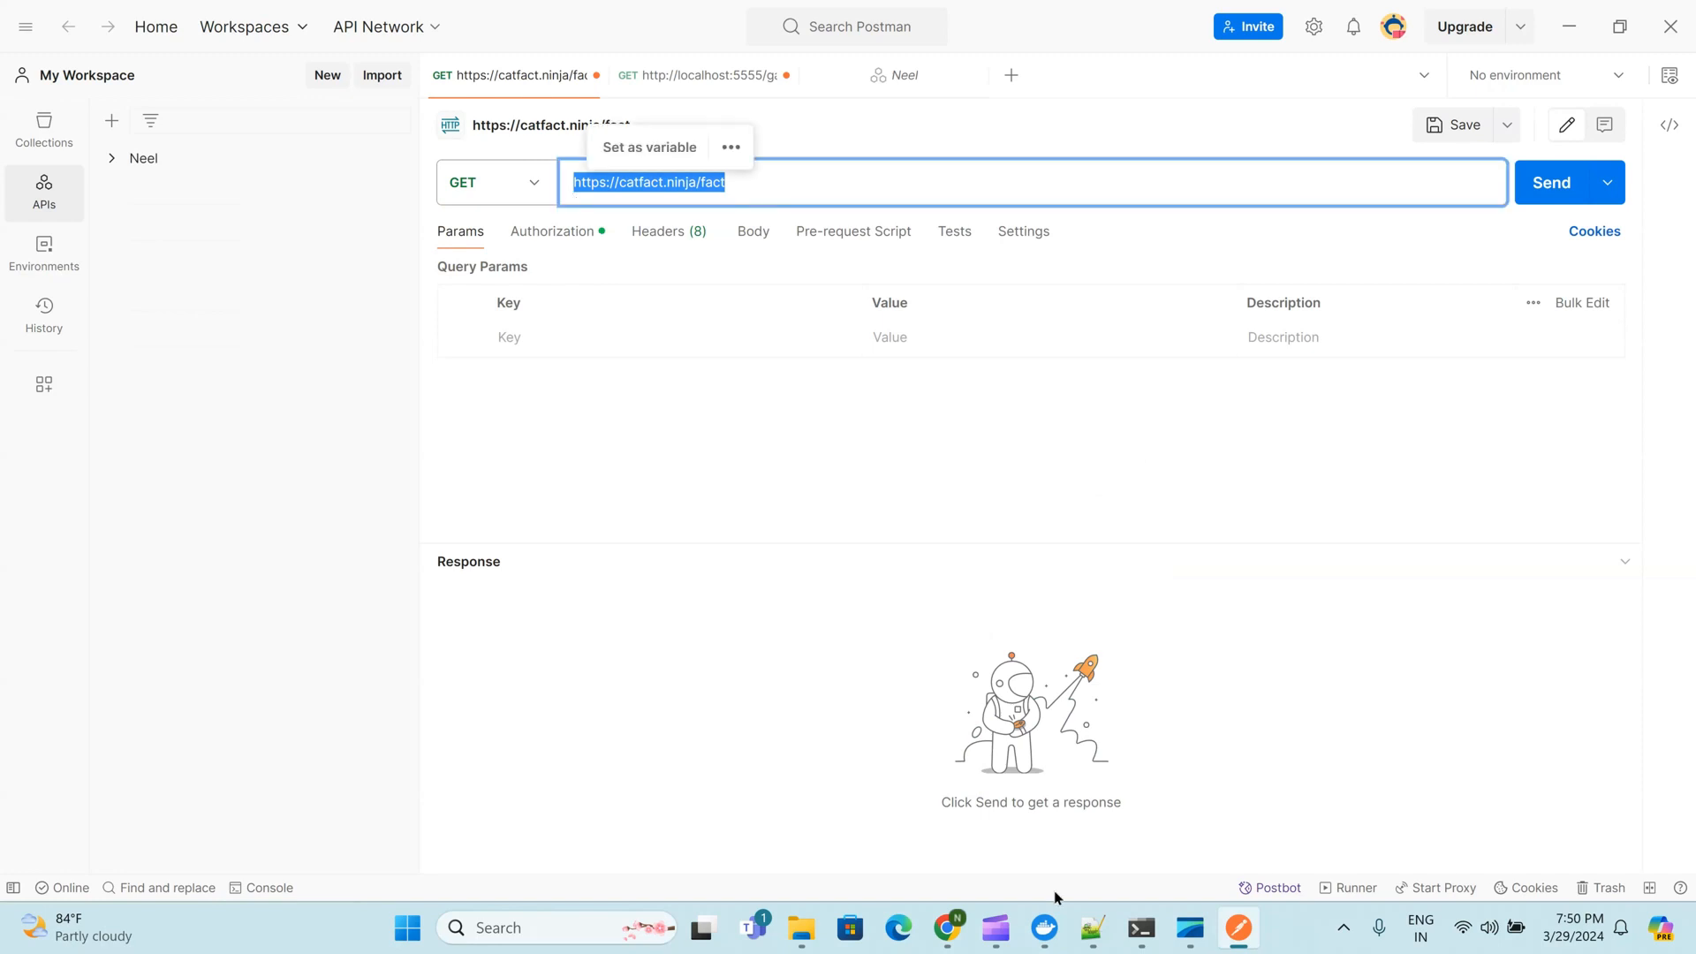
left_click(947, 927)
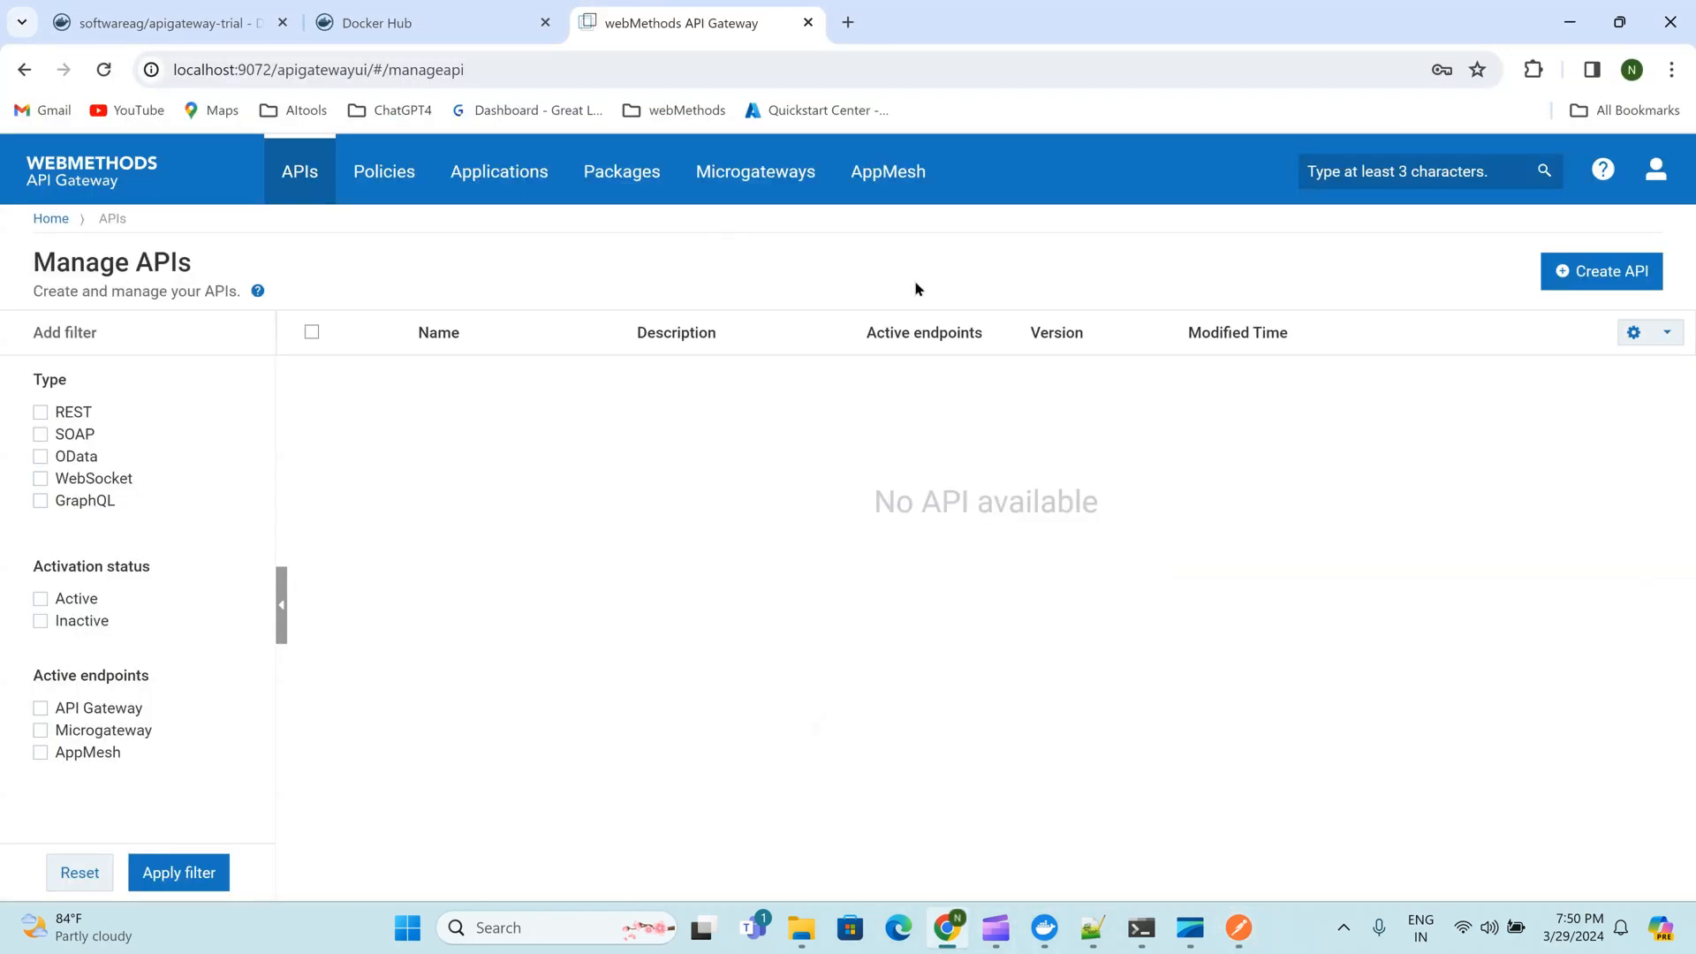
left_click(849, 22)
key("ctrl+v")
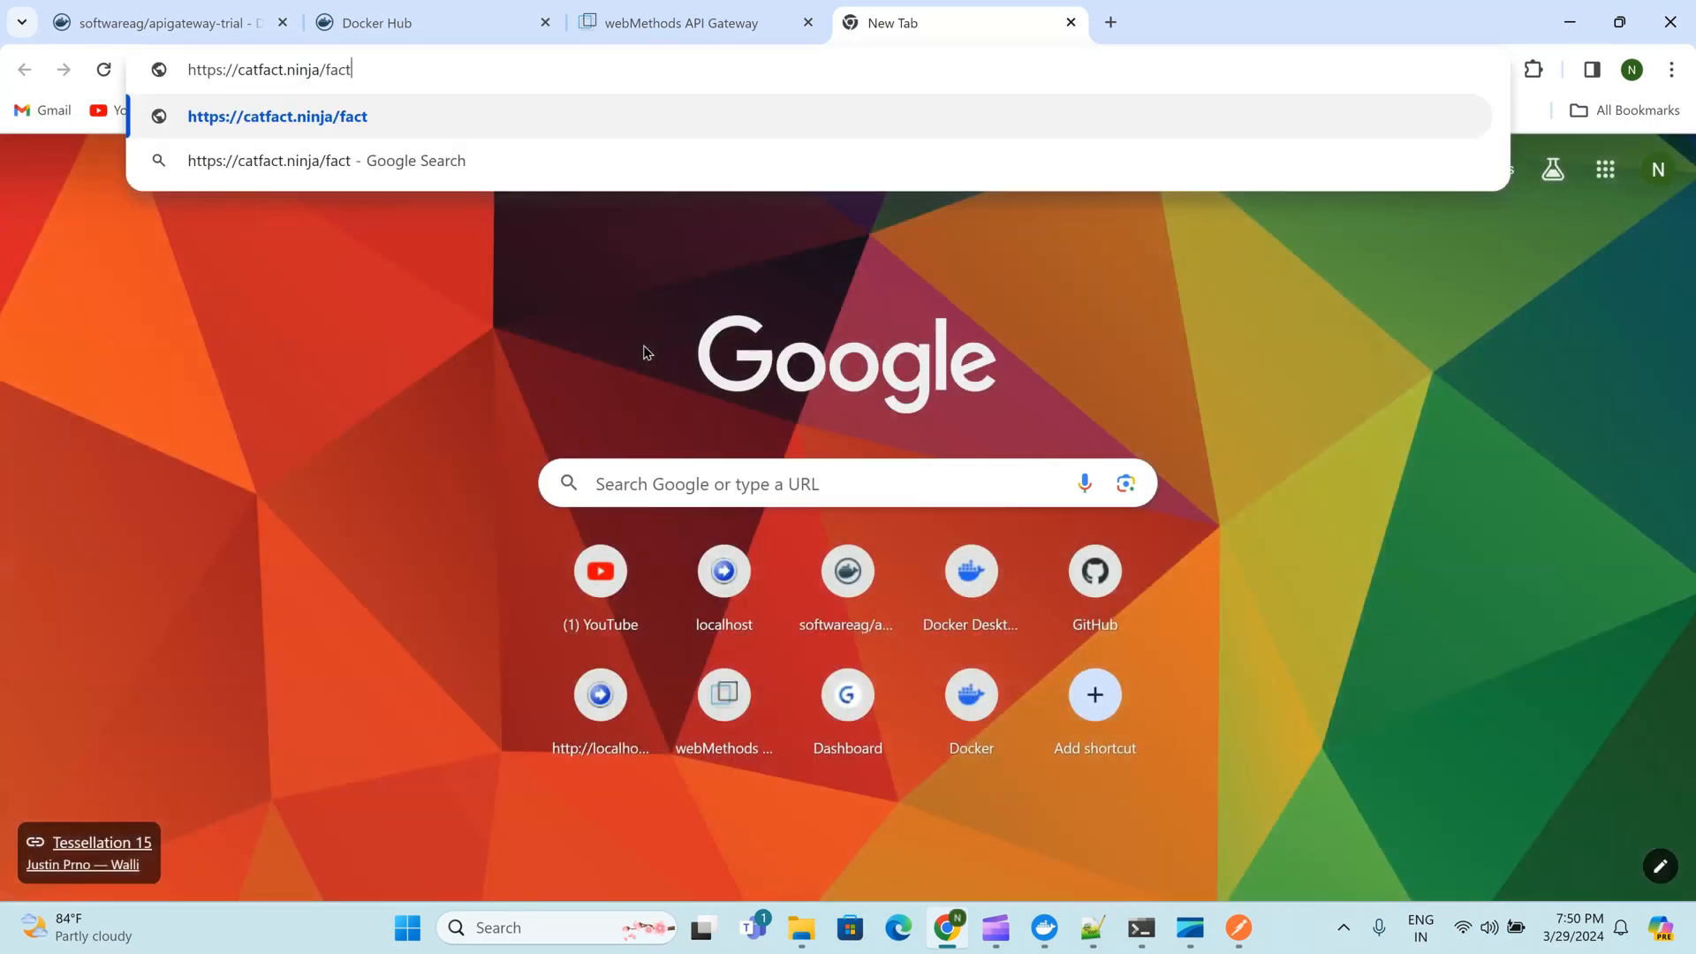
key("Return")
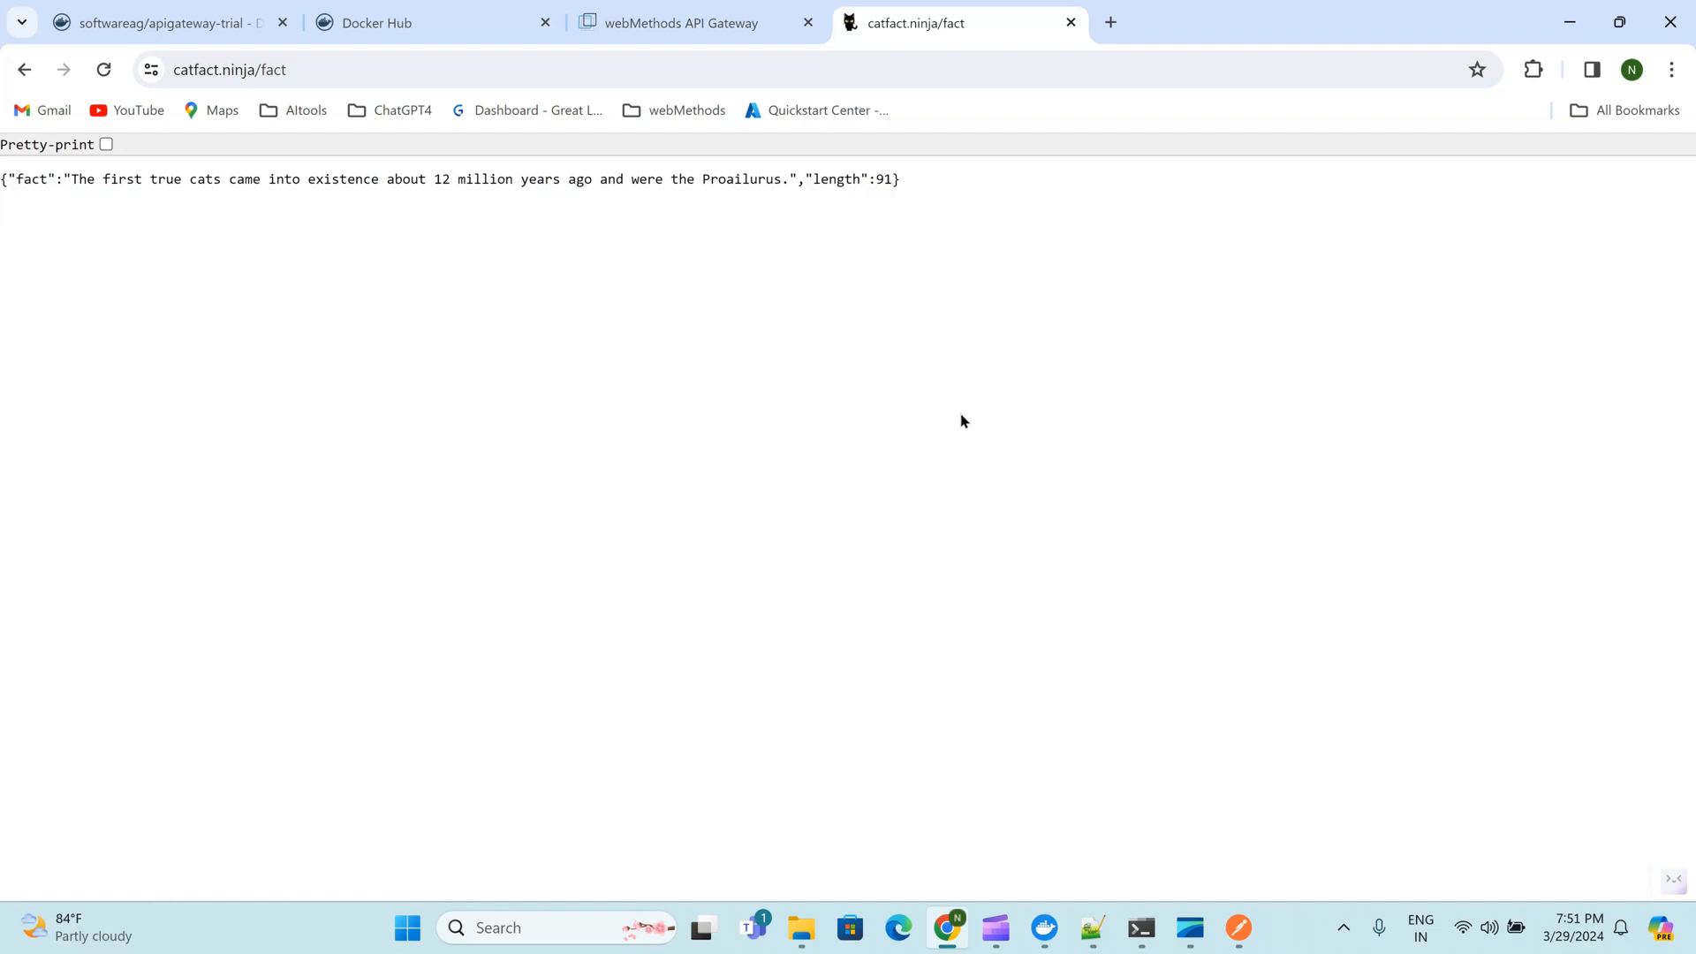
left_click(1233, 936)
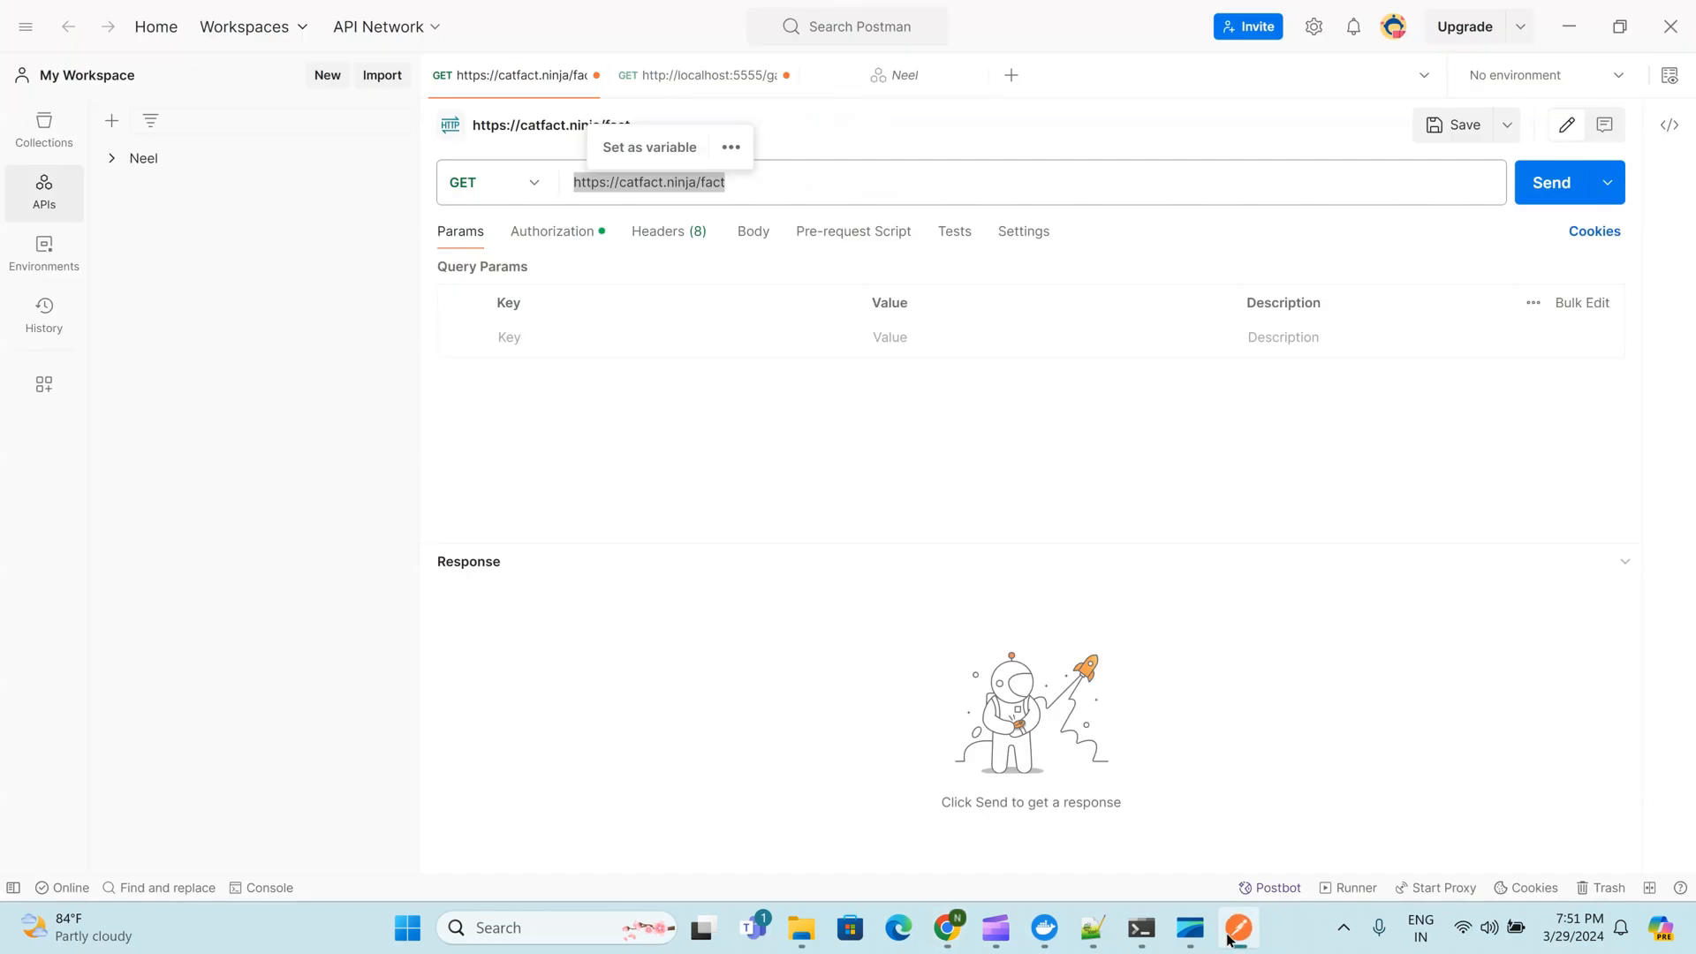
left_click(1547, 199)
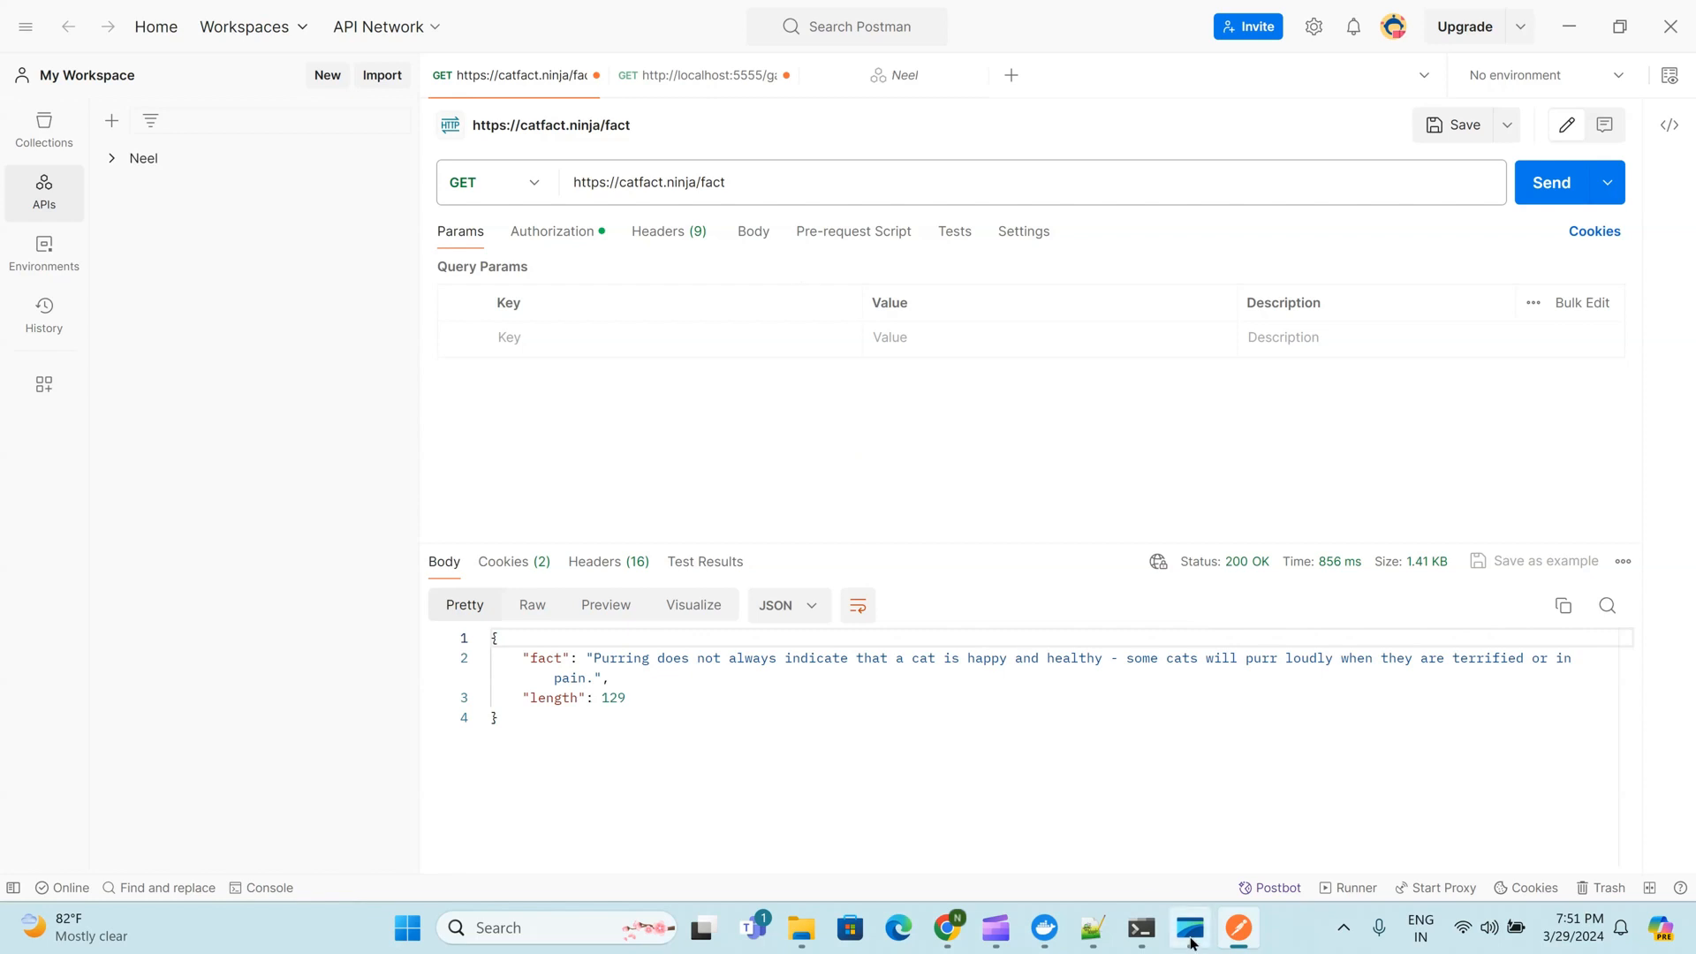
Switch to Chrome and start creating a REST API from scratch in webMethods API Gateway
left_click(952, 932)
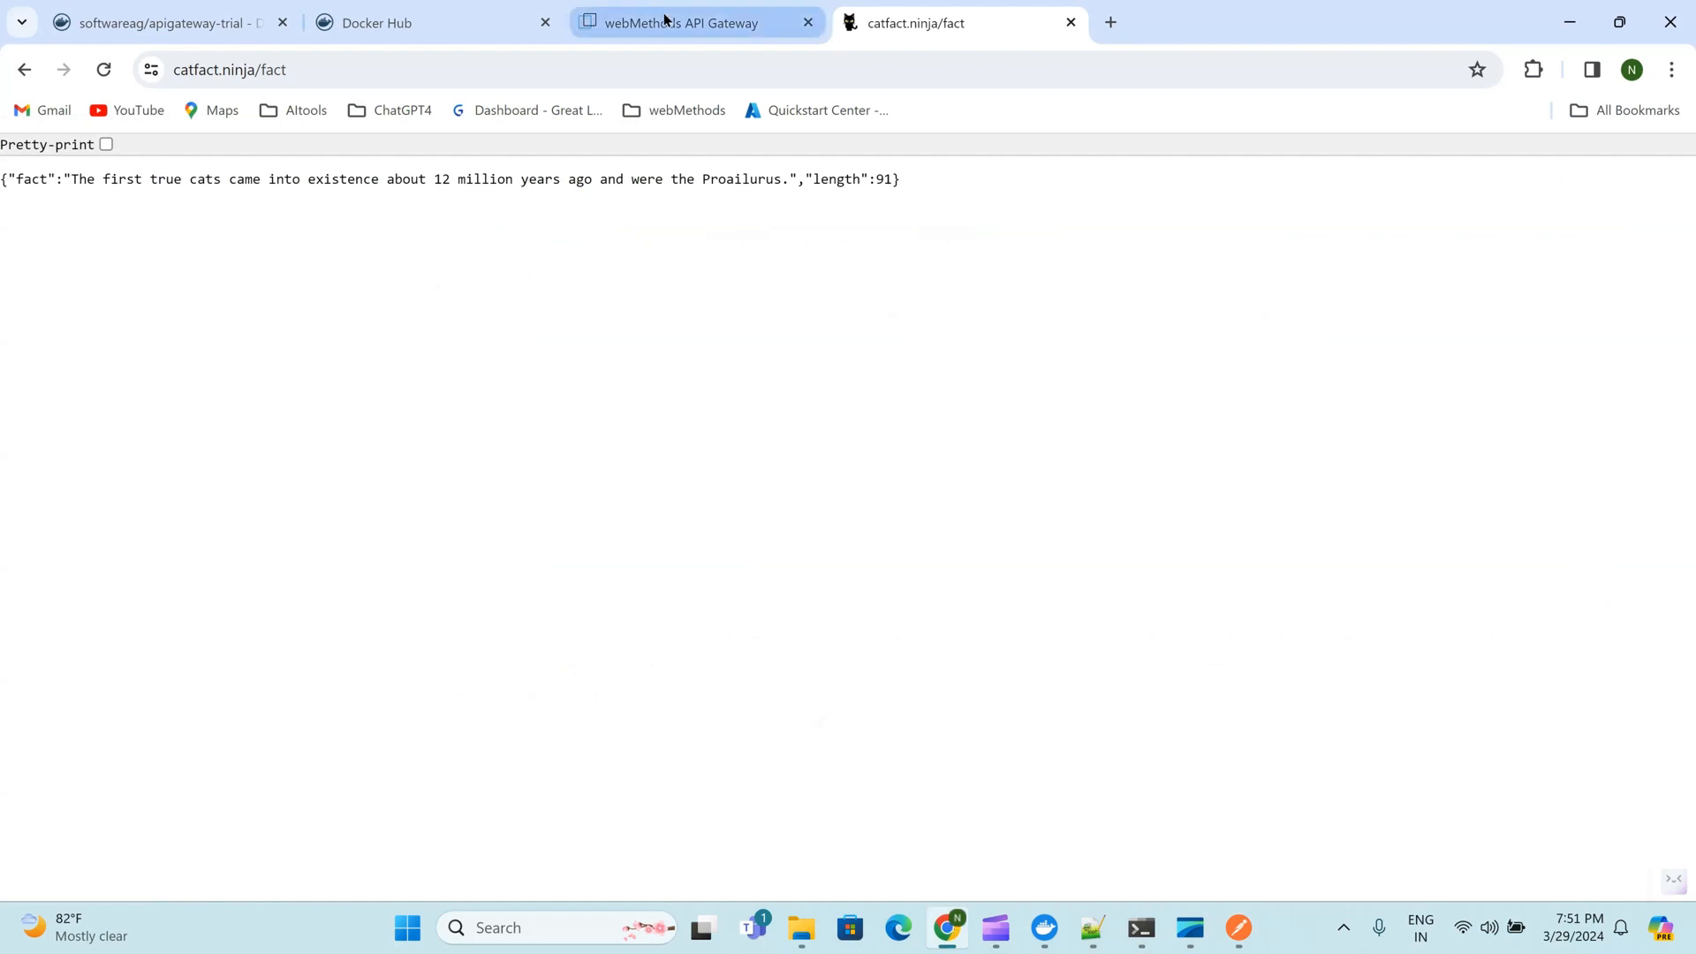
left_click(347, 71)
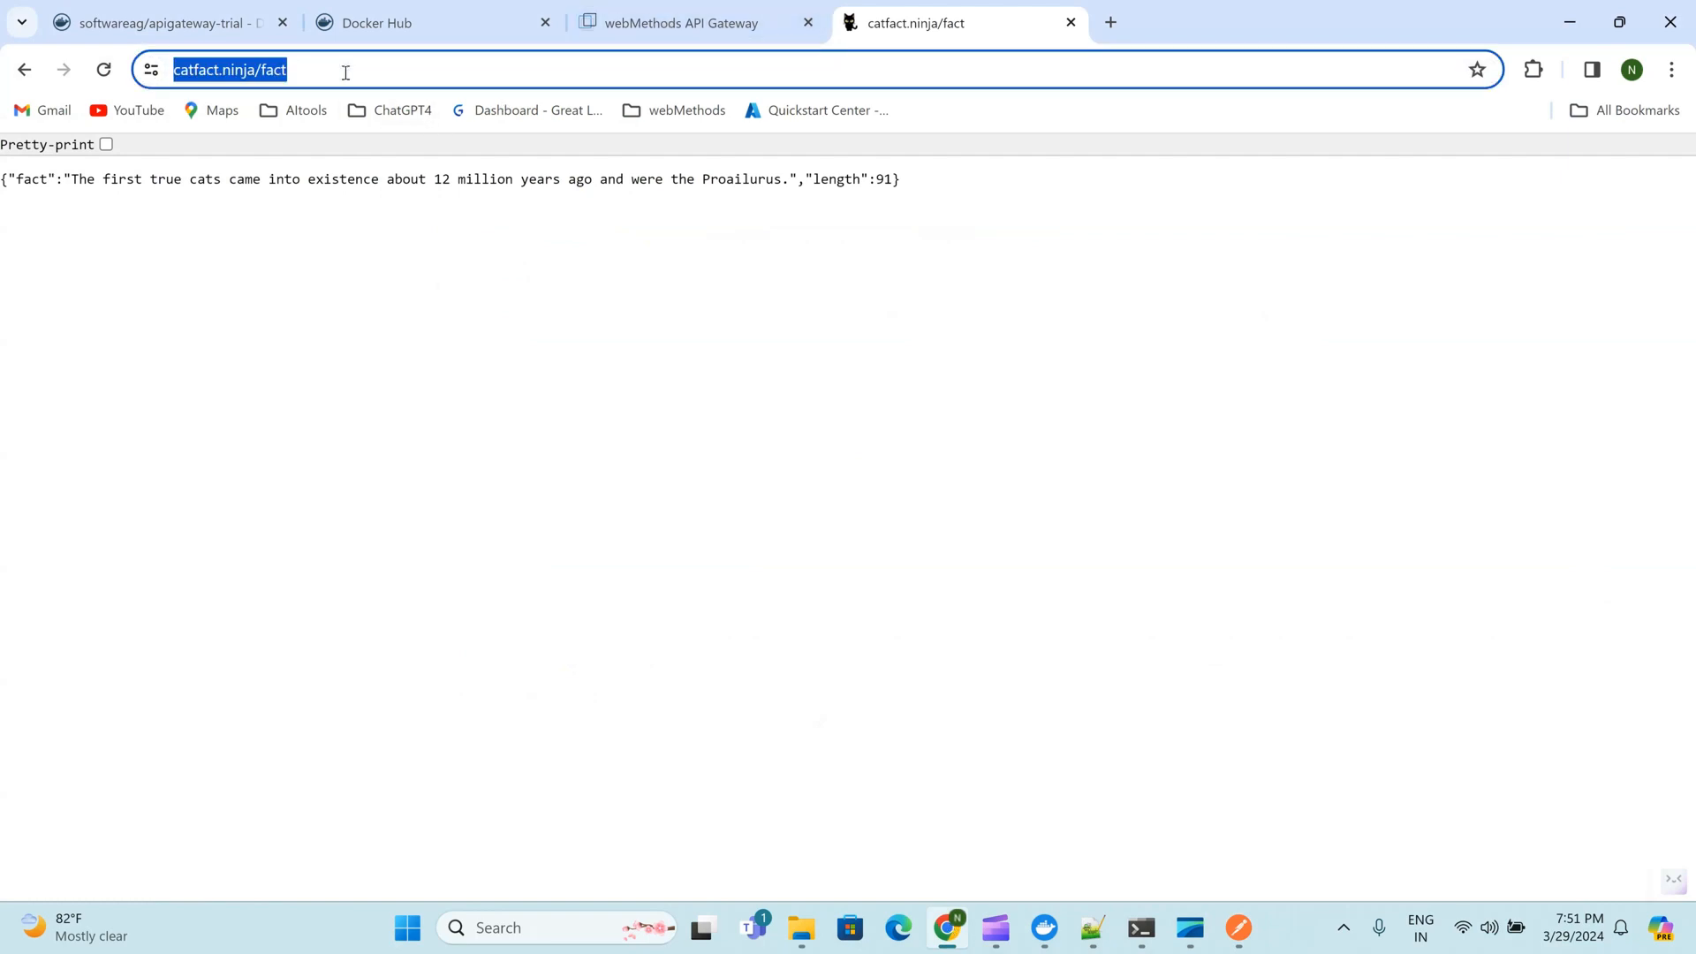
left_click(692, 12)
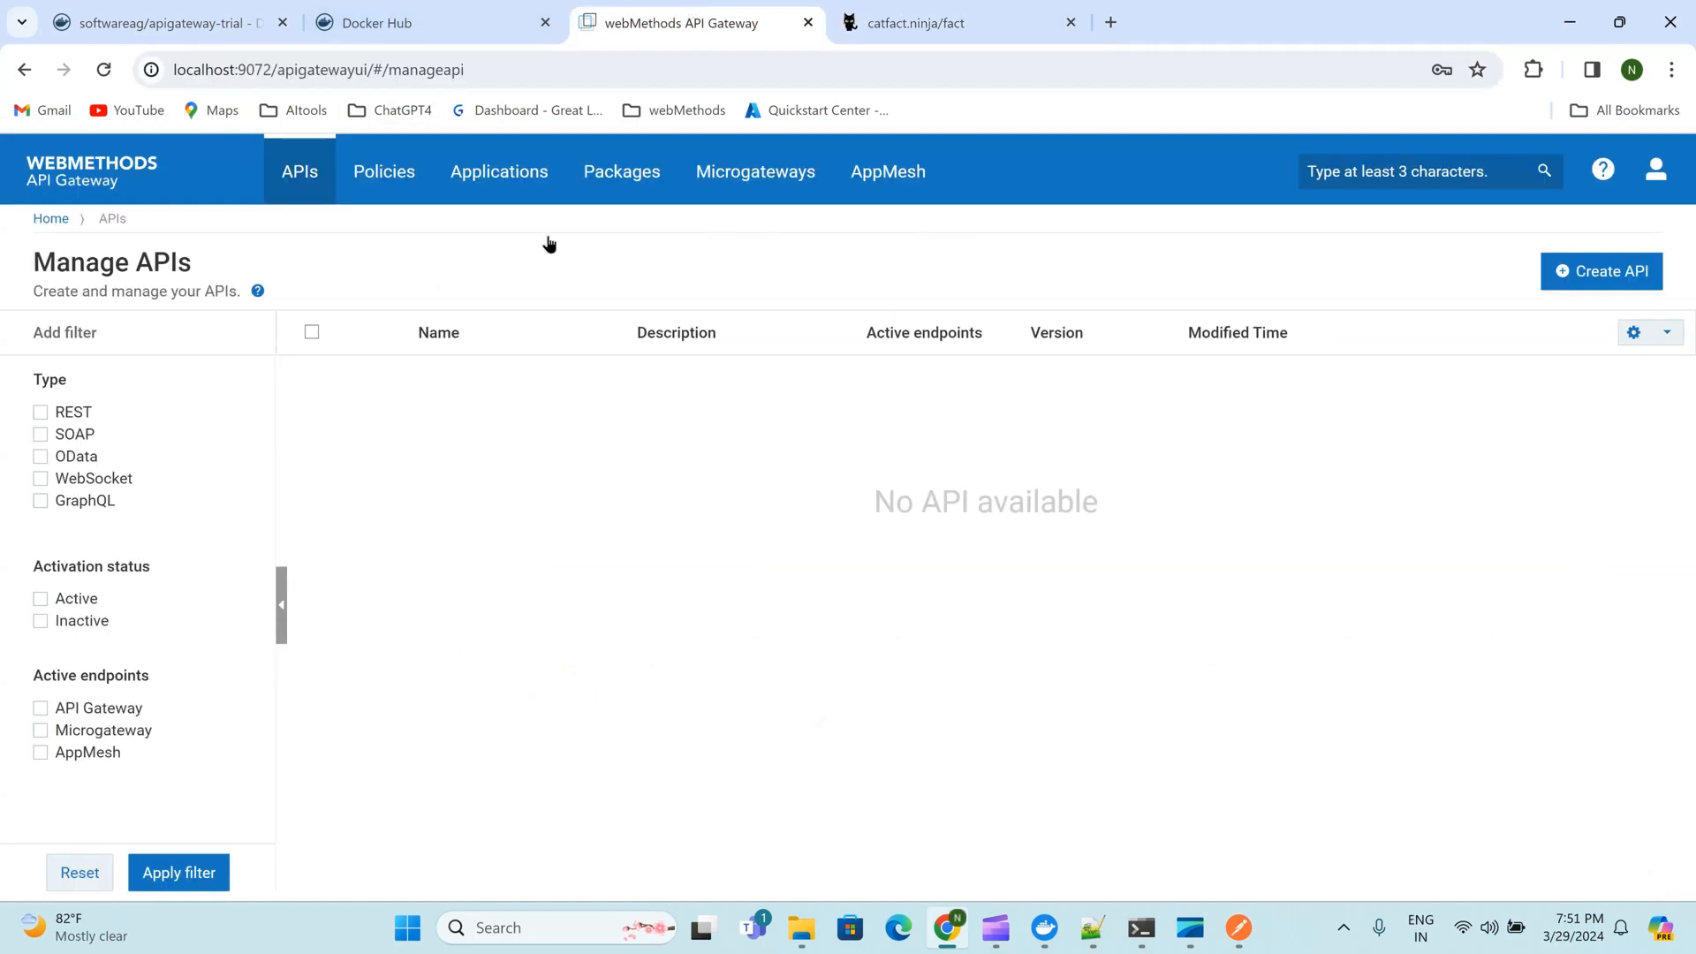
left_click(1612, 271)
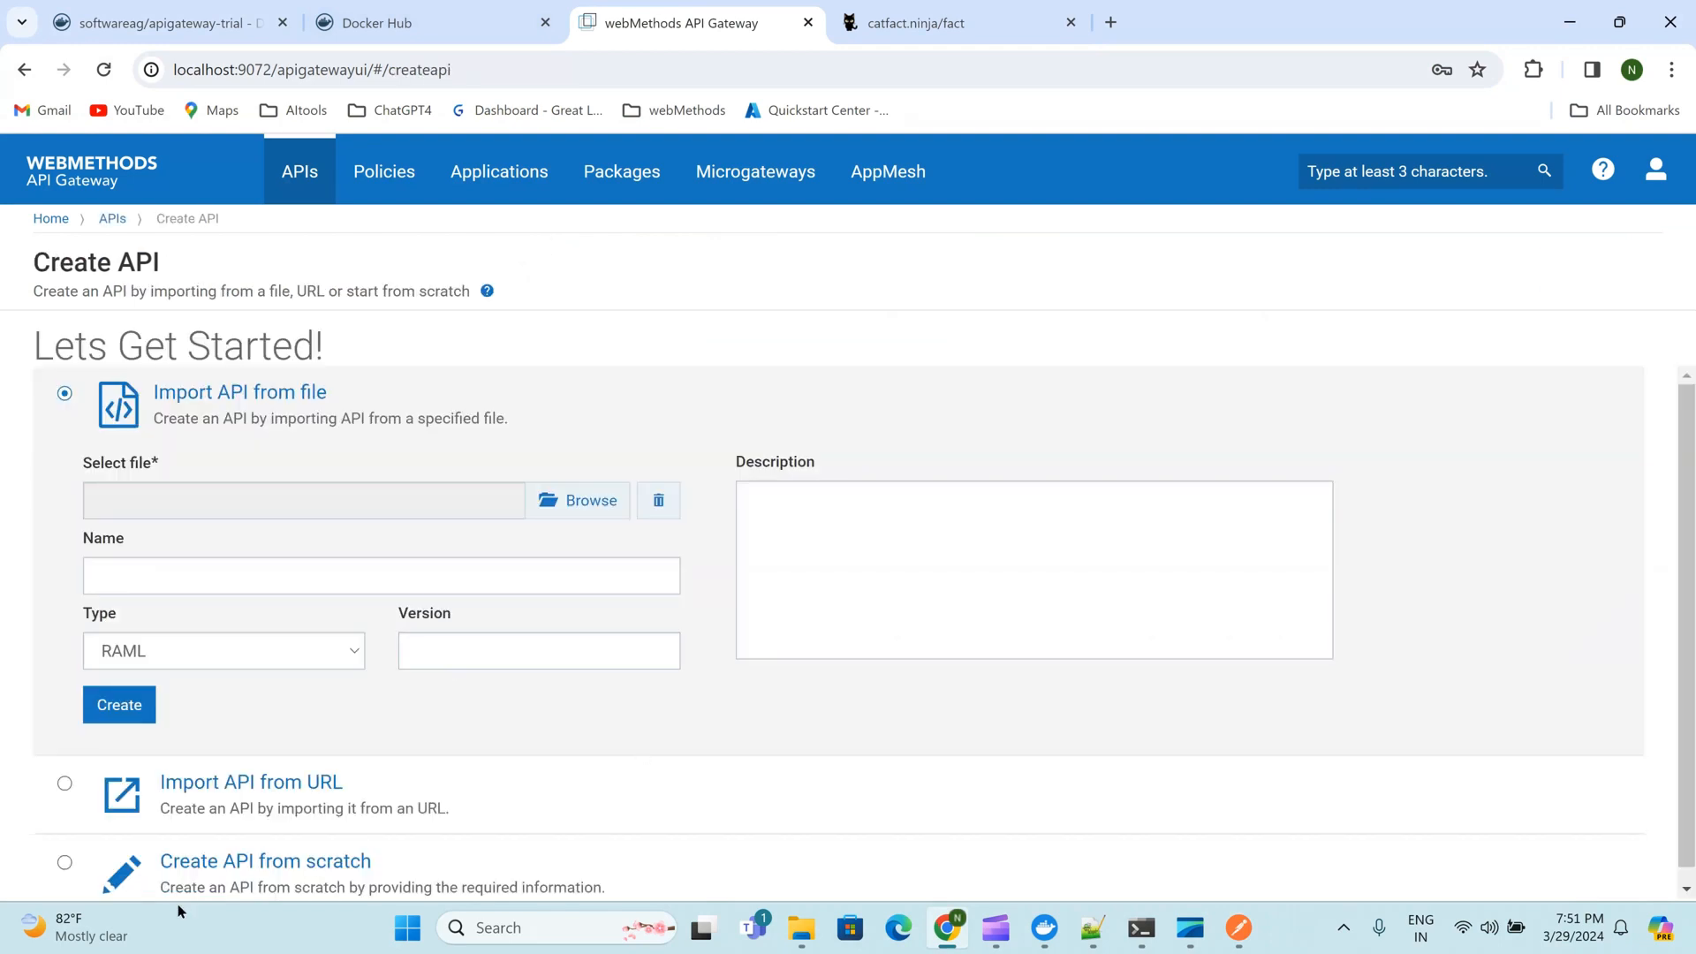
left_click(65, 863)
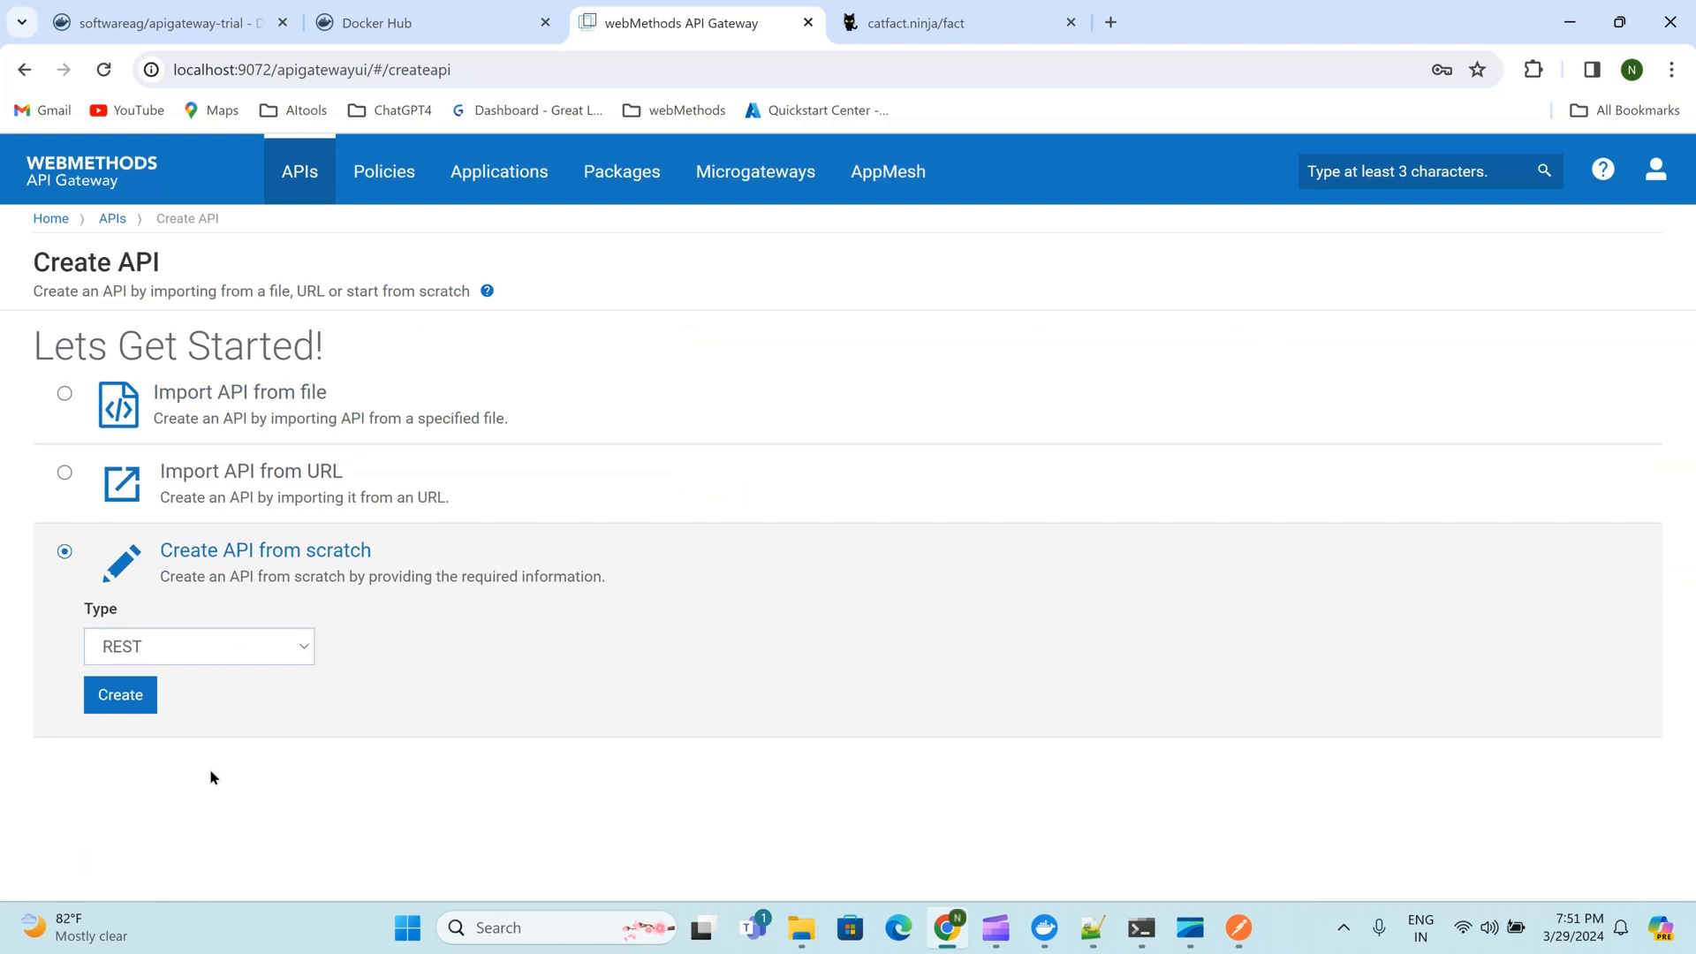
left_click(239, 654)
left_click(238, 662)
left_click(121, 695)
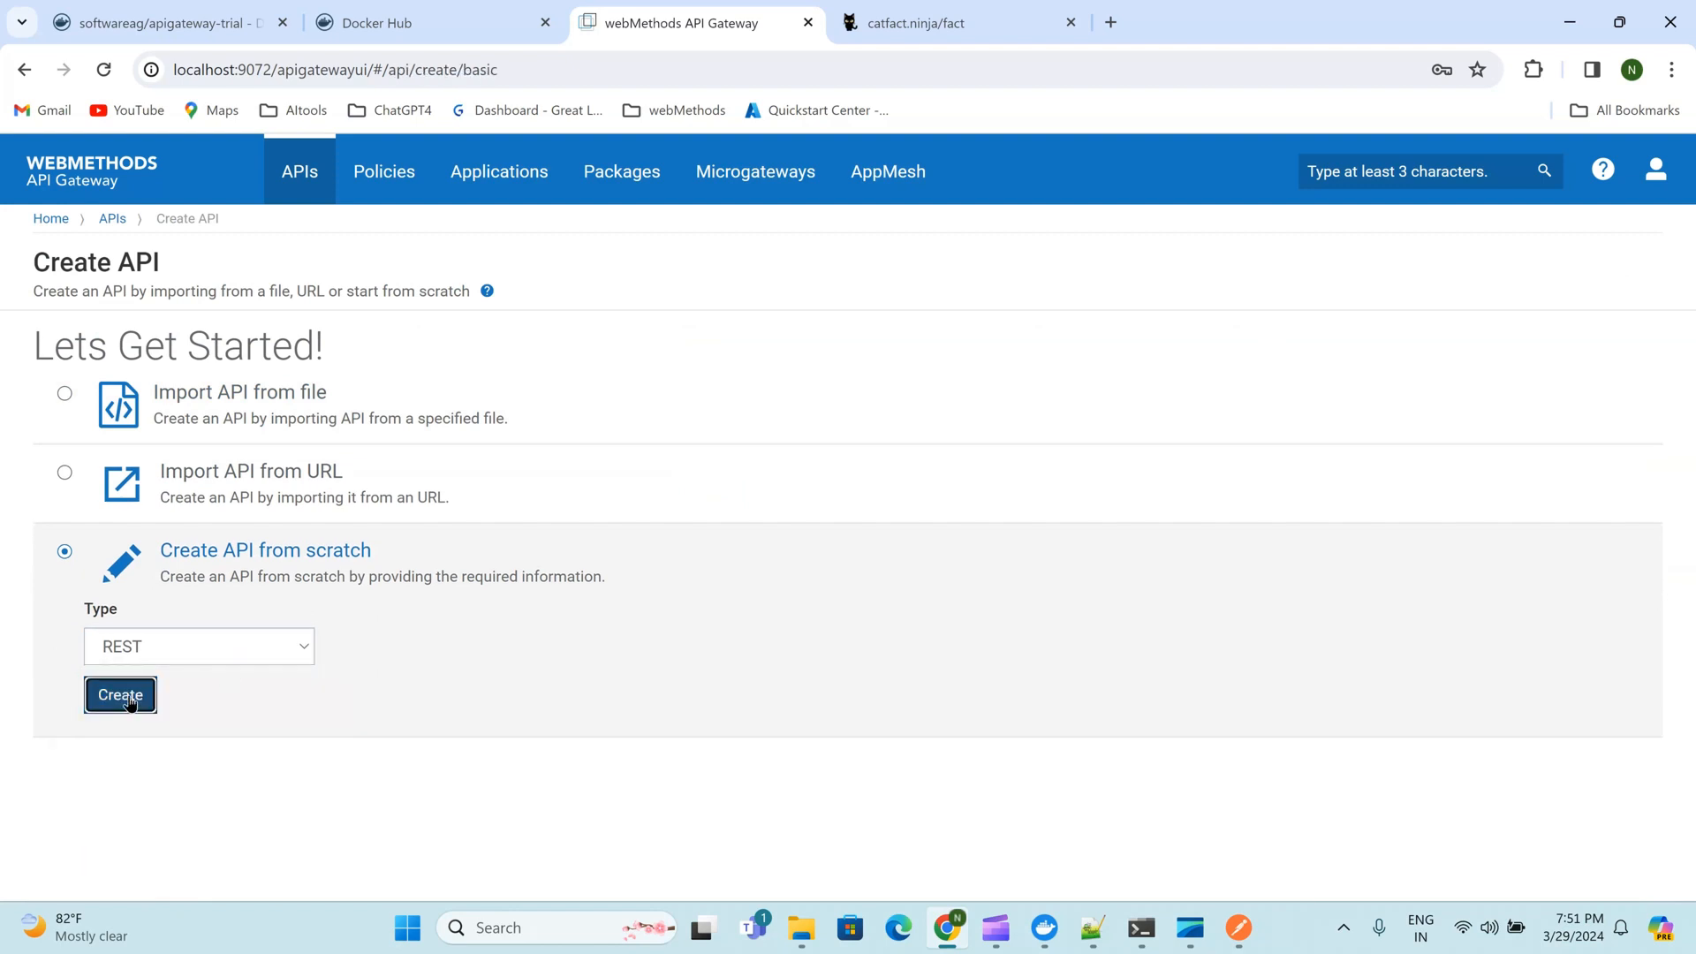
Name the API MyCatFacts, reuse that name as its description, and continue to the technical information
left_click(499, 412)
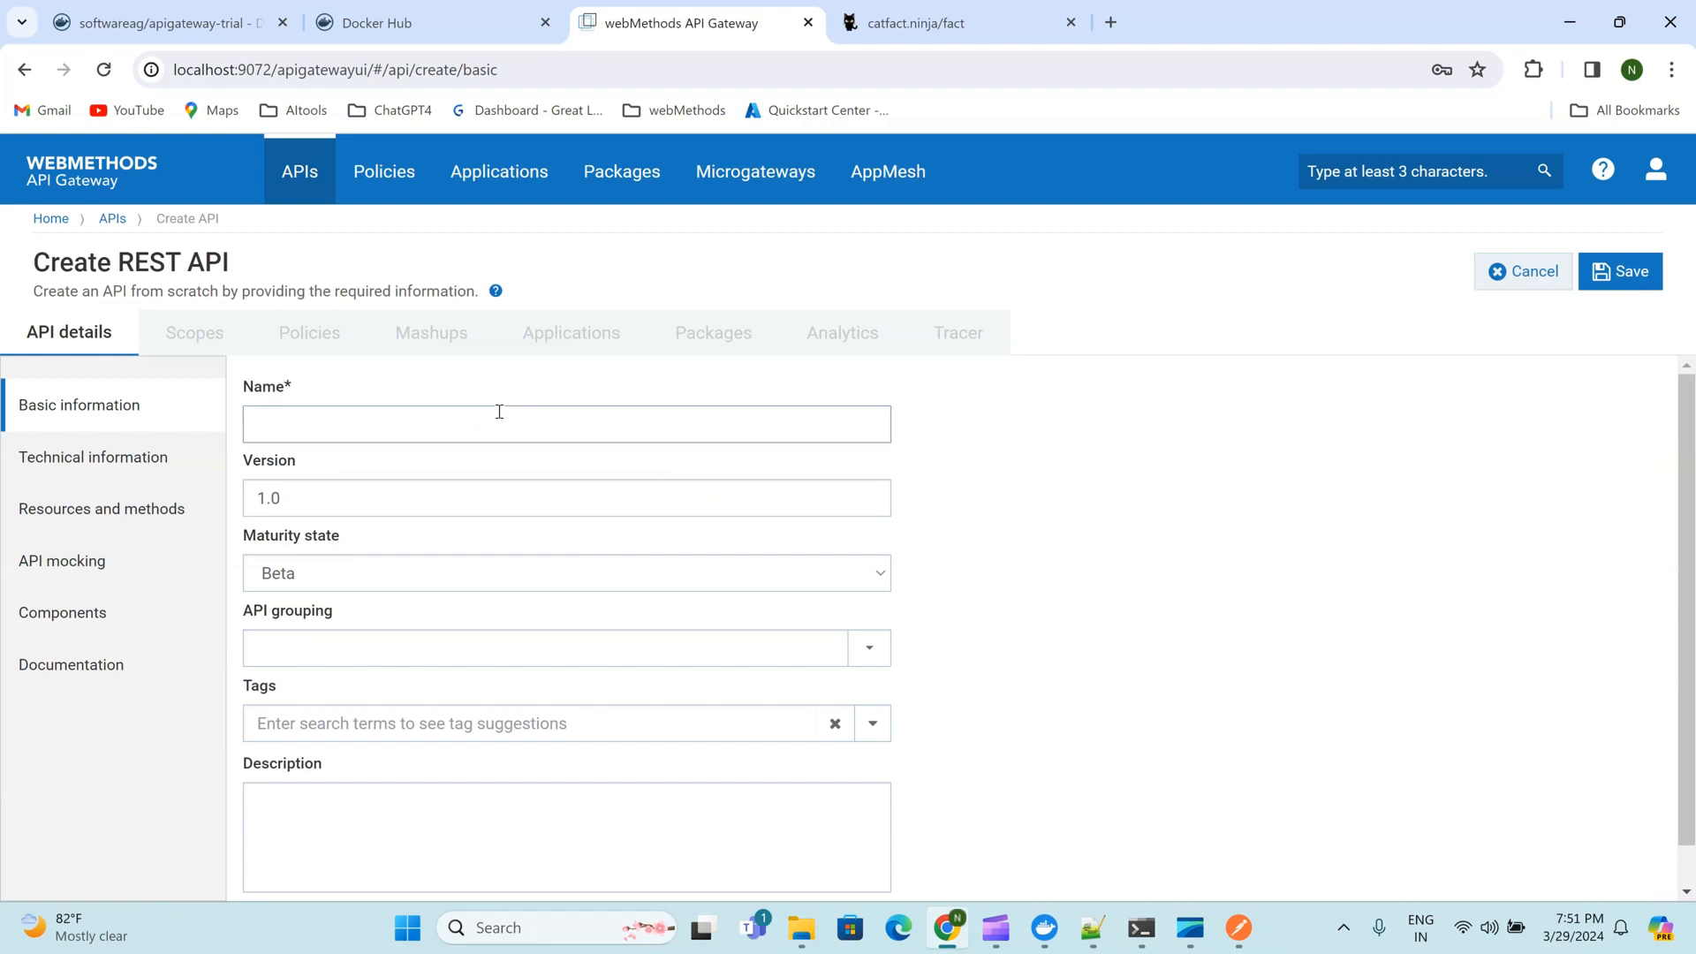
type("MyCa")
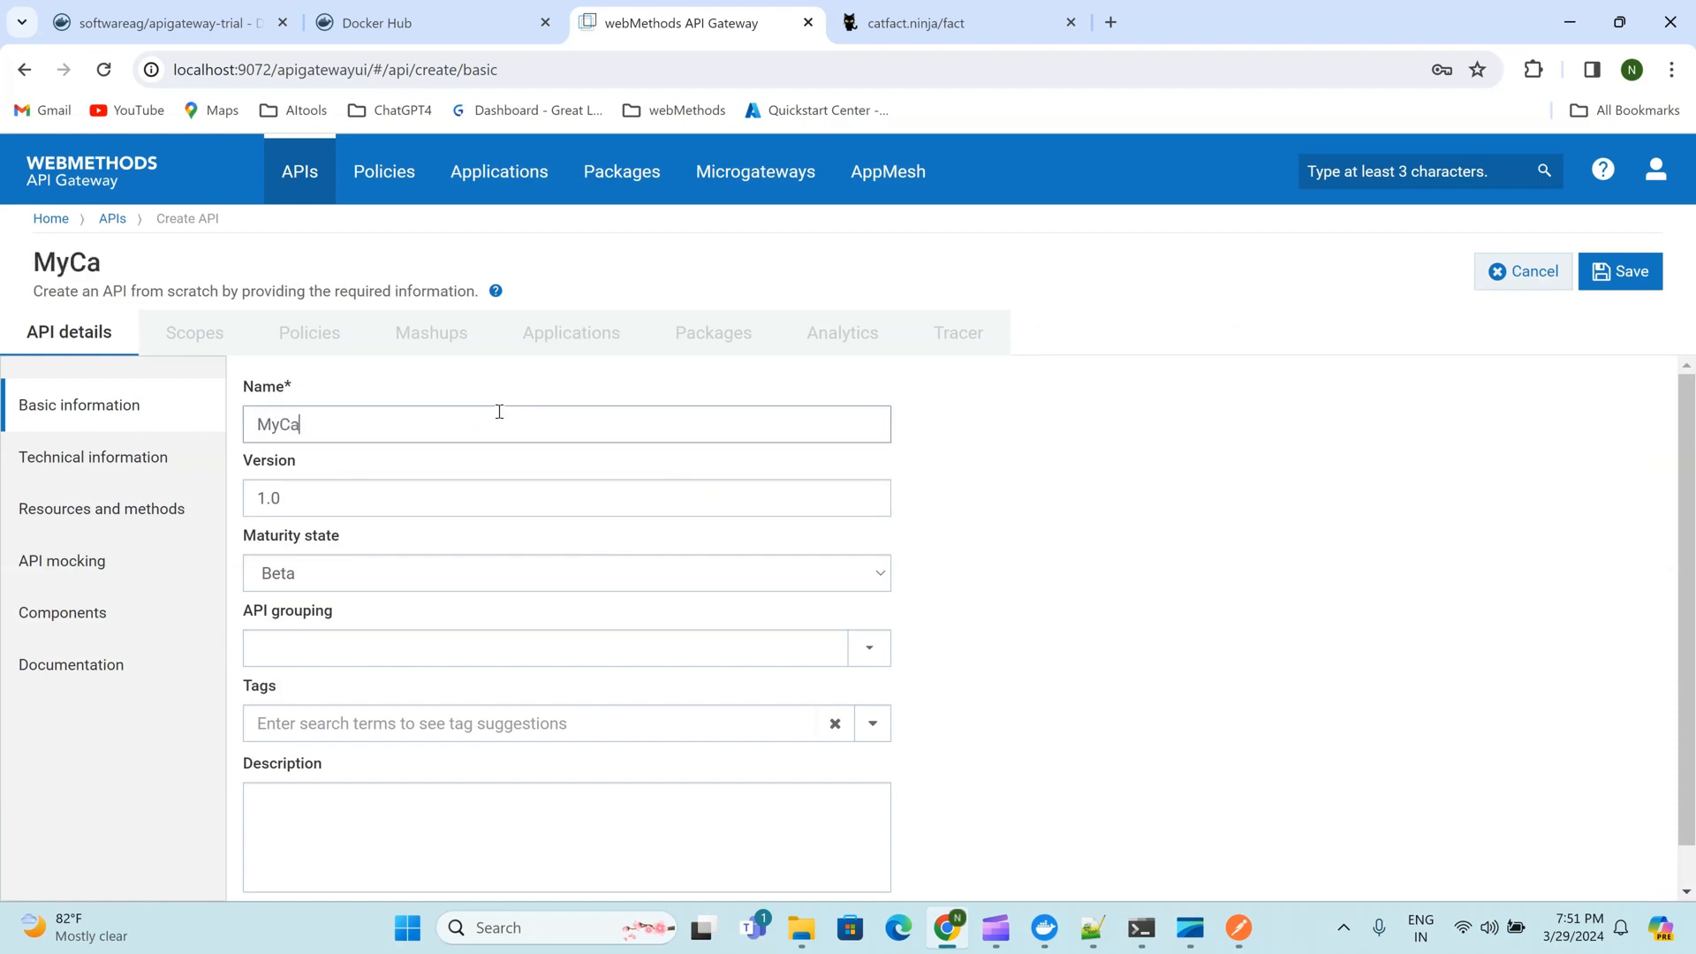
type("tFacts")
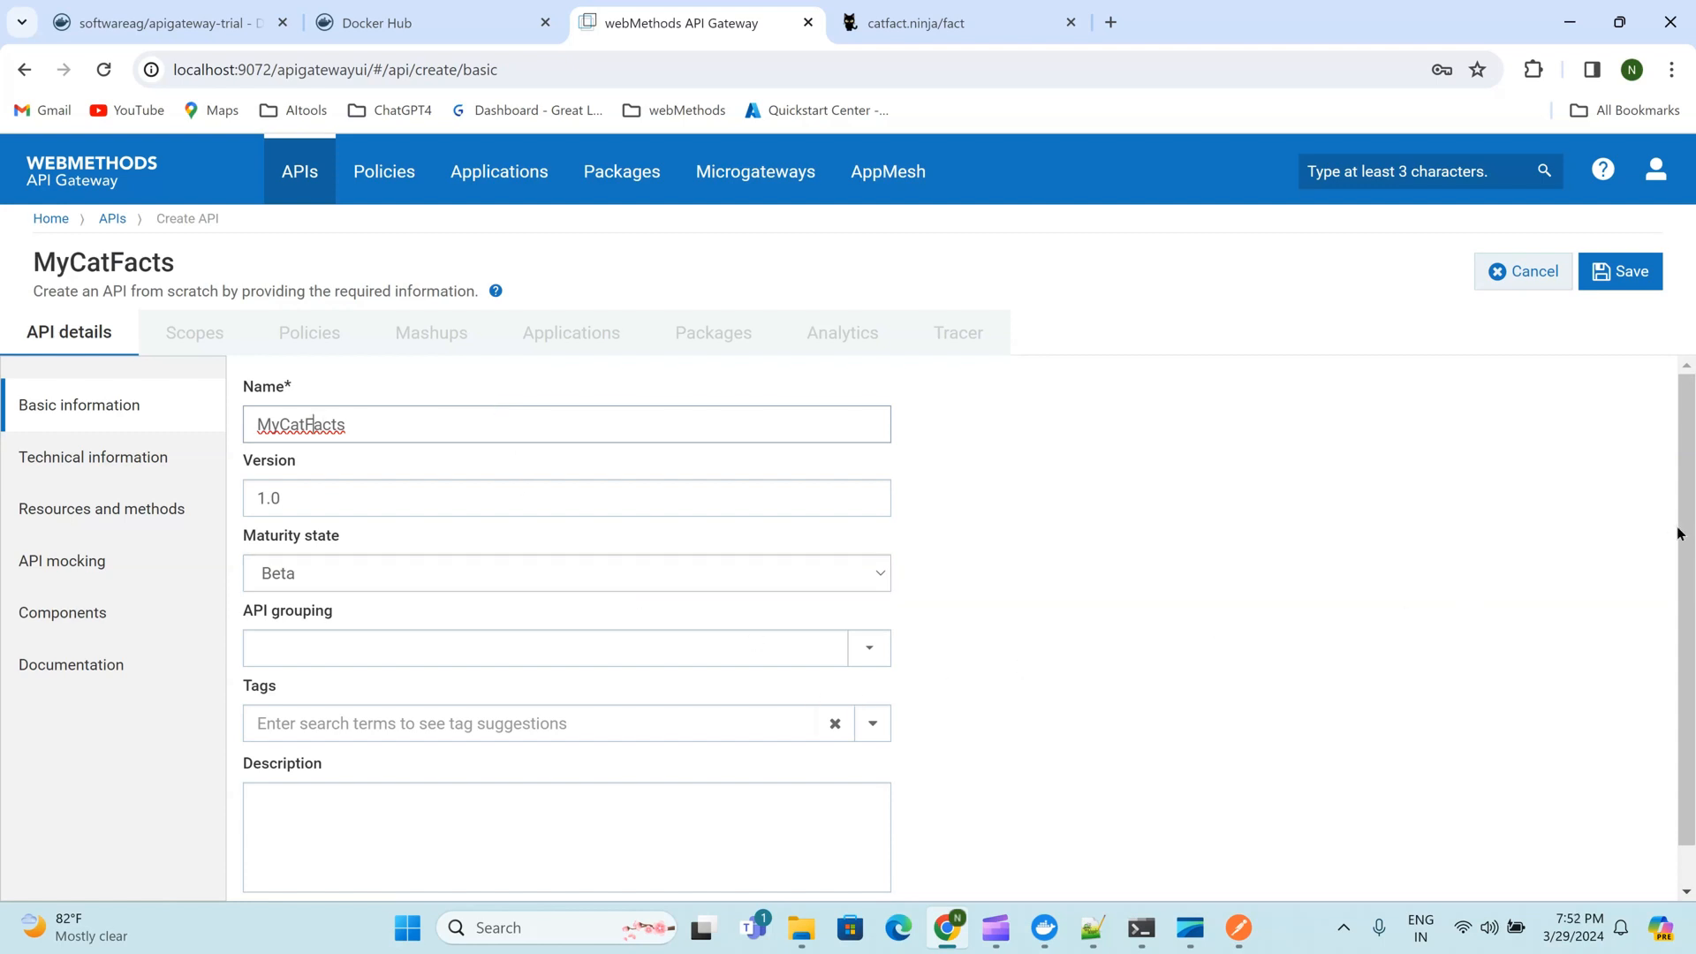
key("ctrl+a")
key("ctrl+c")
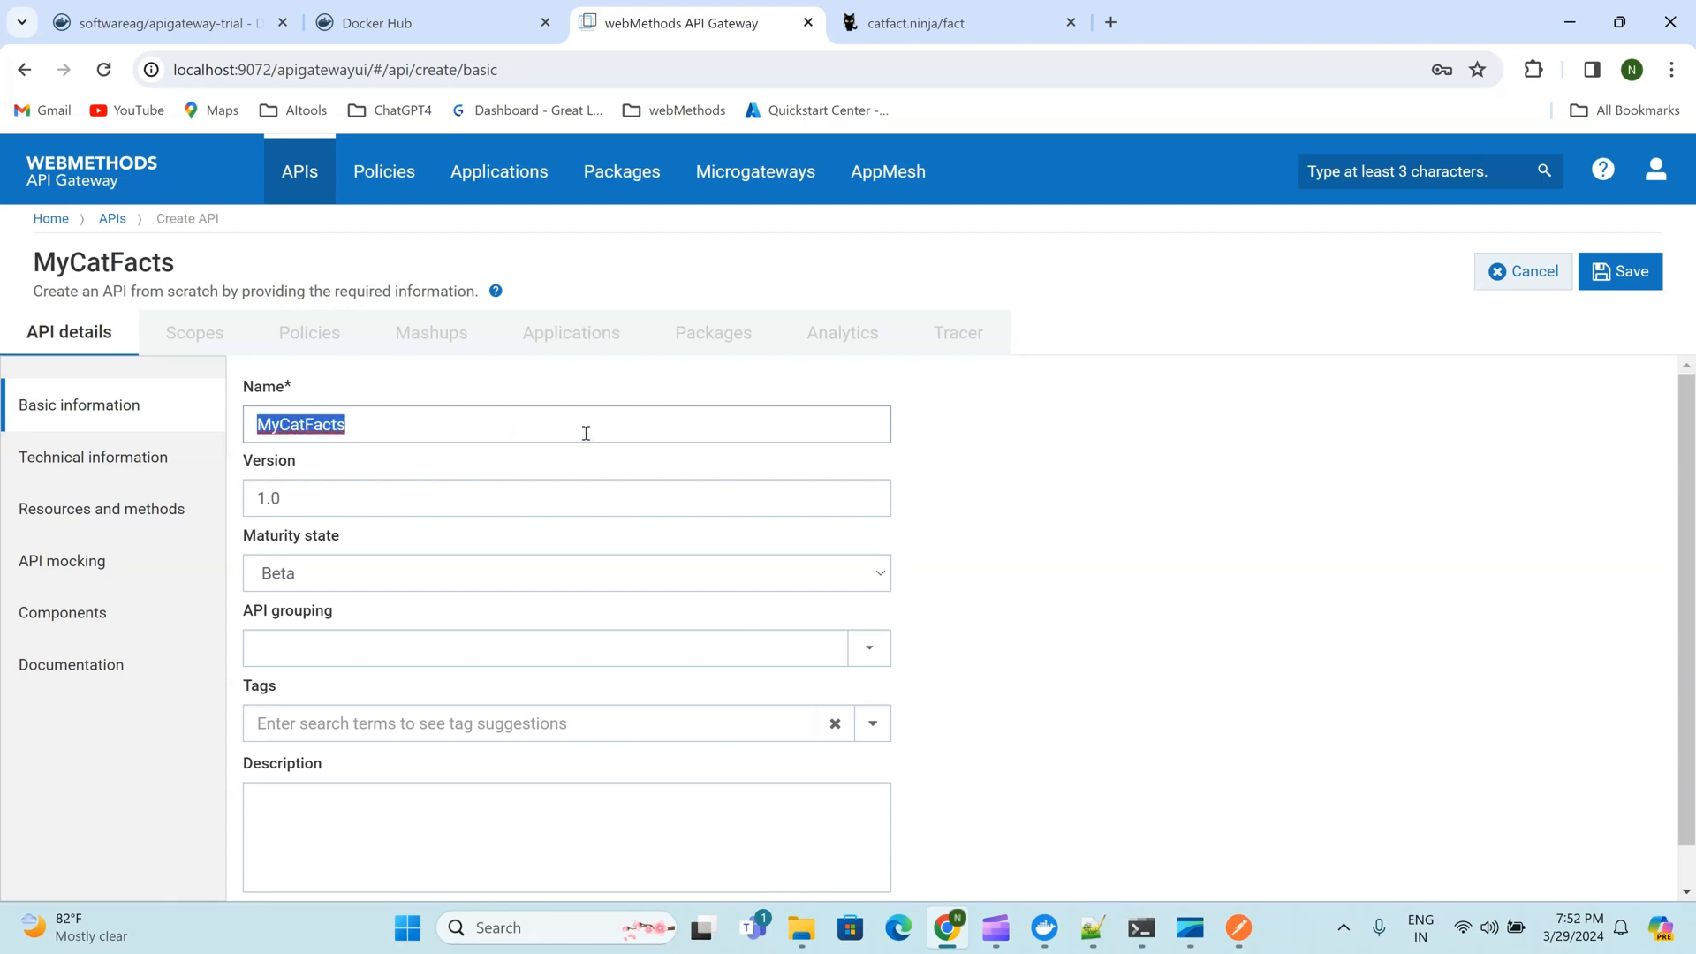
left_click(337, 864)
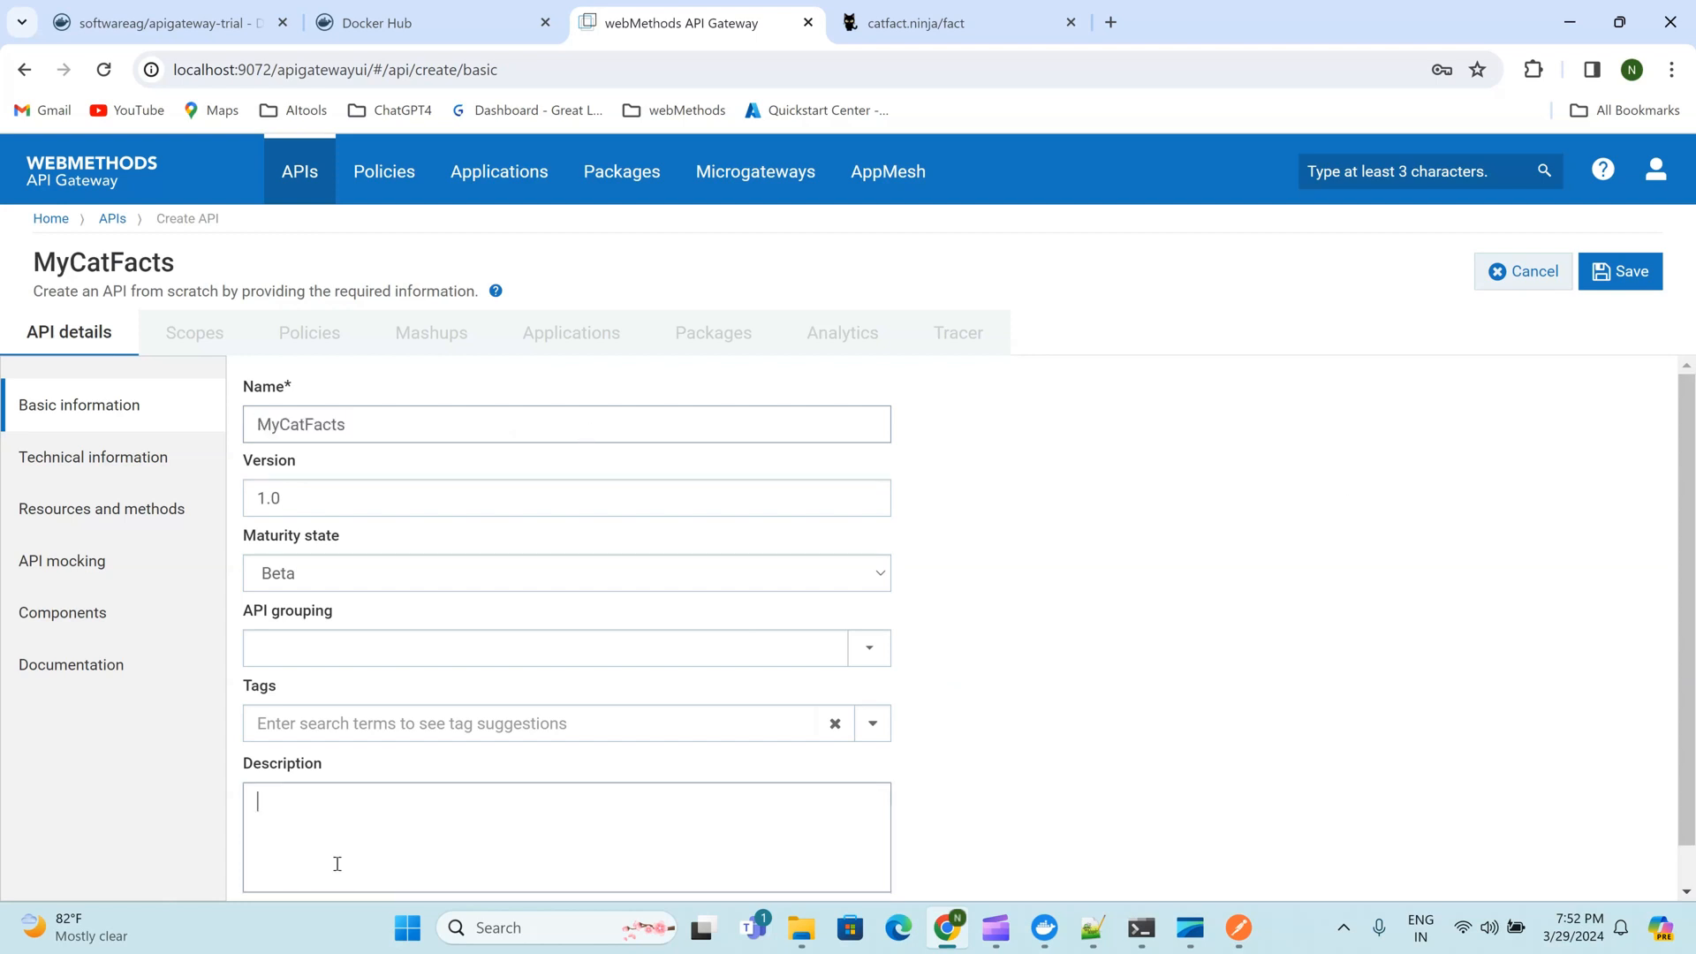
key("ctrl+v")
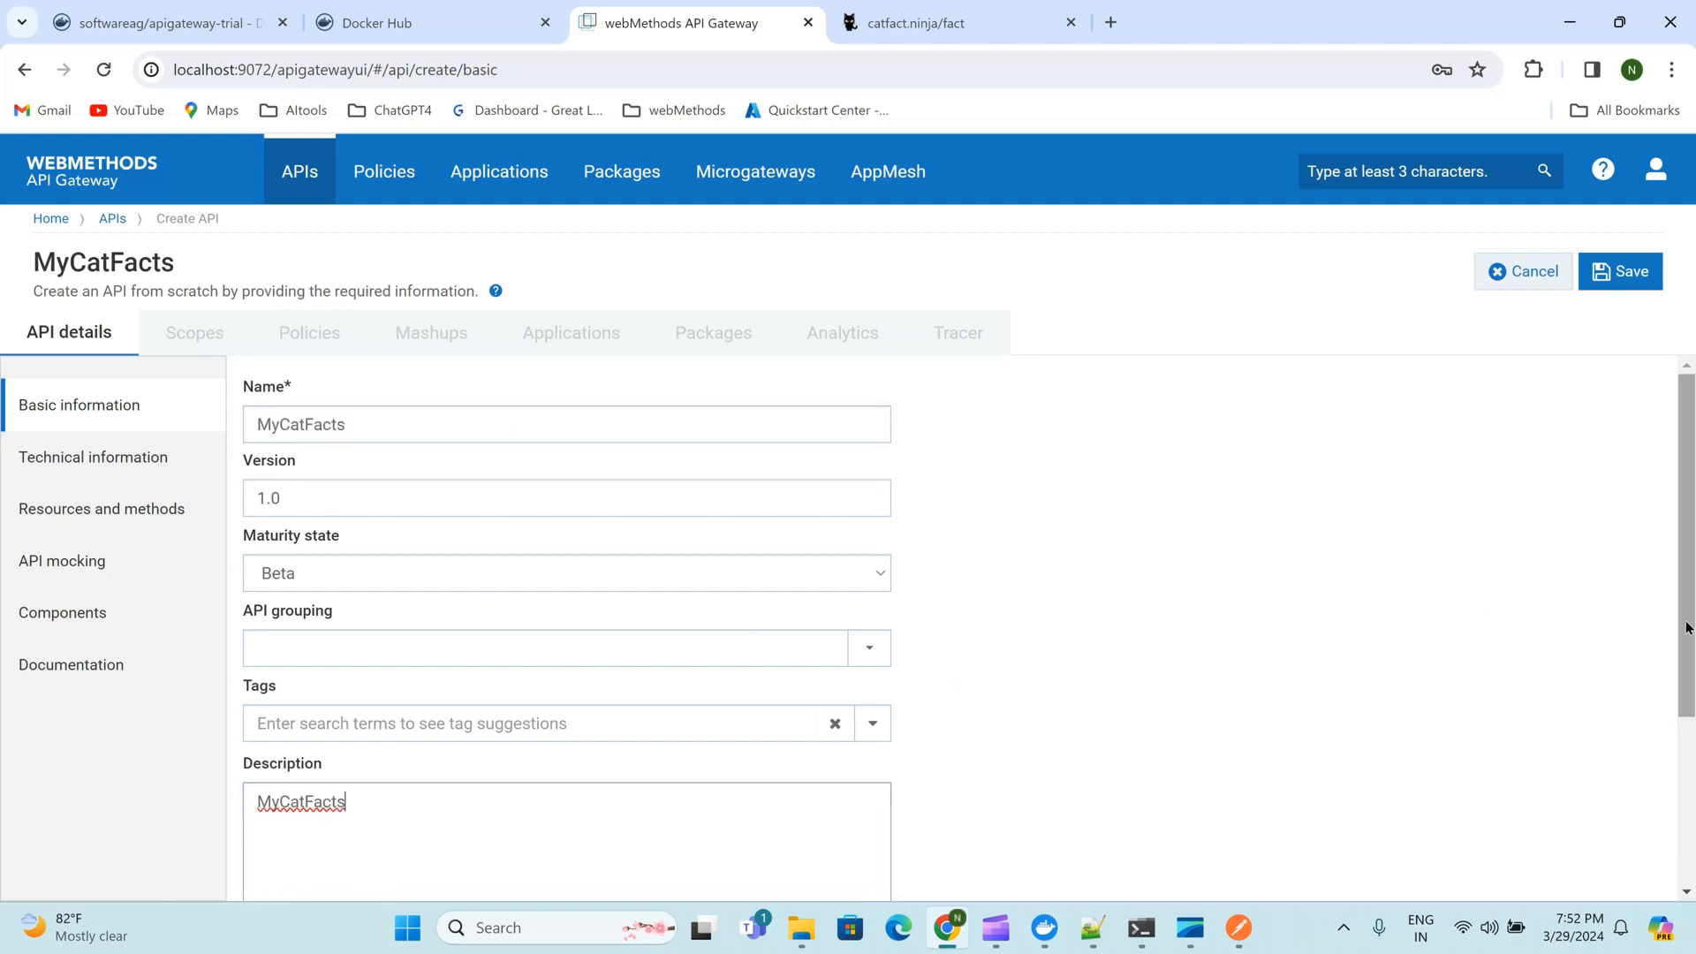
scroll(1683, 587, "down", 3)
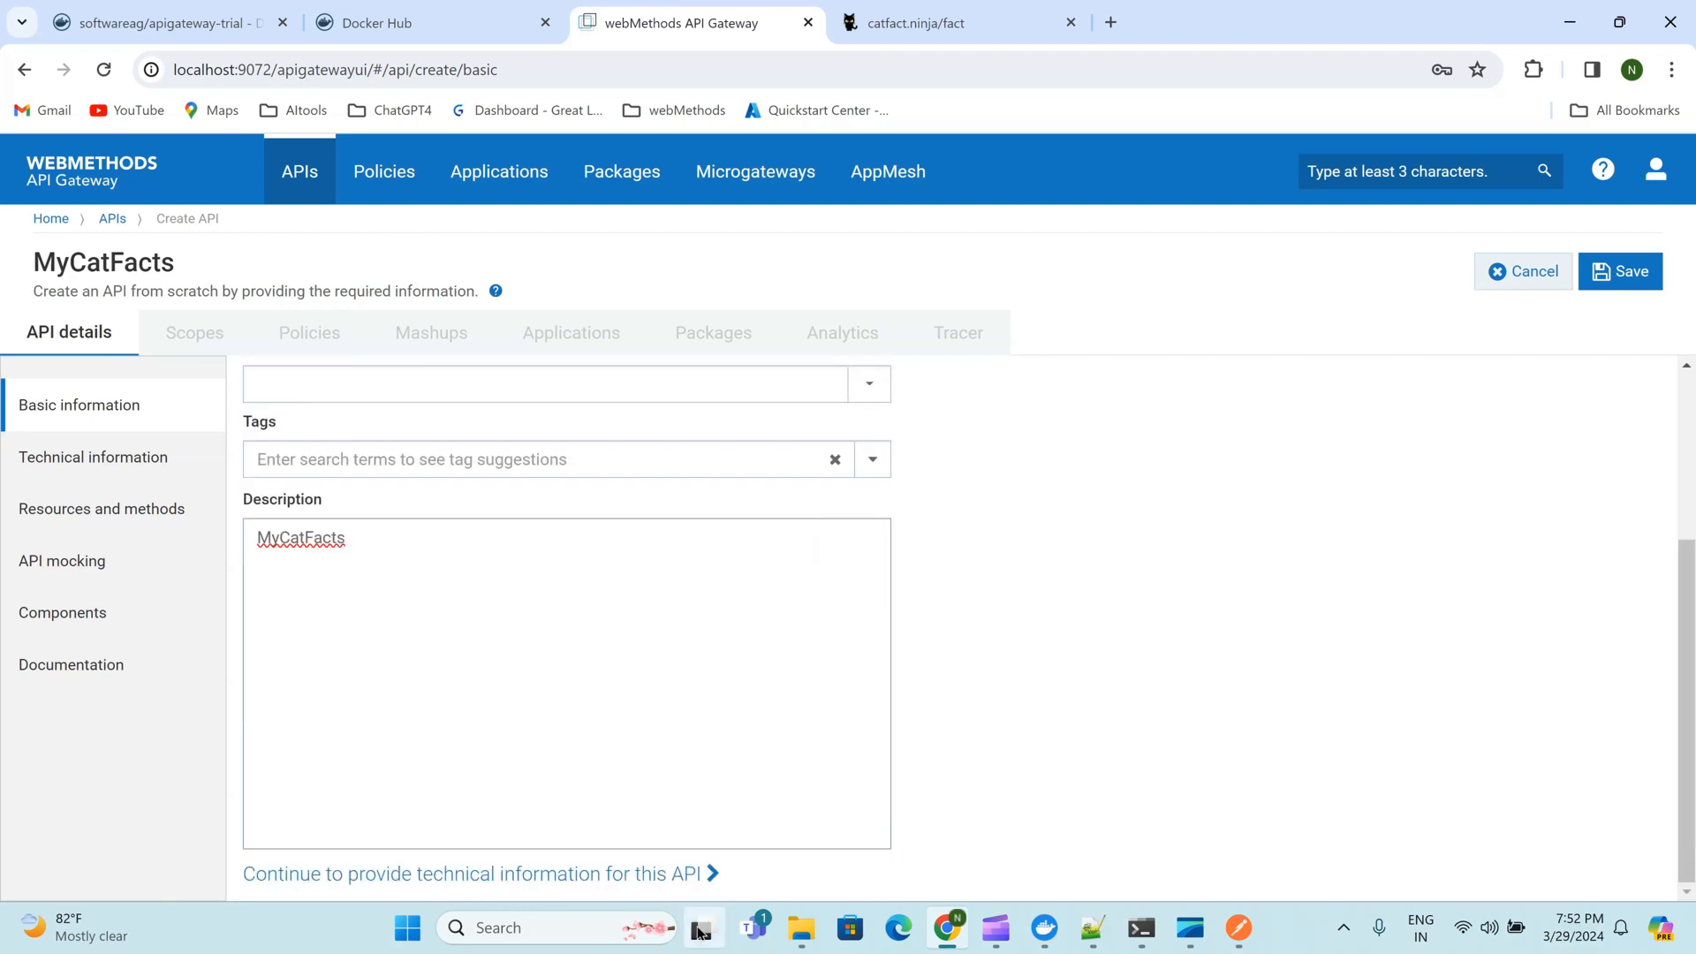
left_click(646, 875)
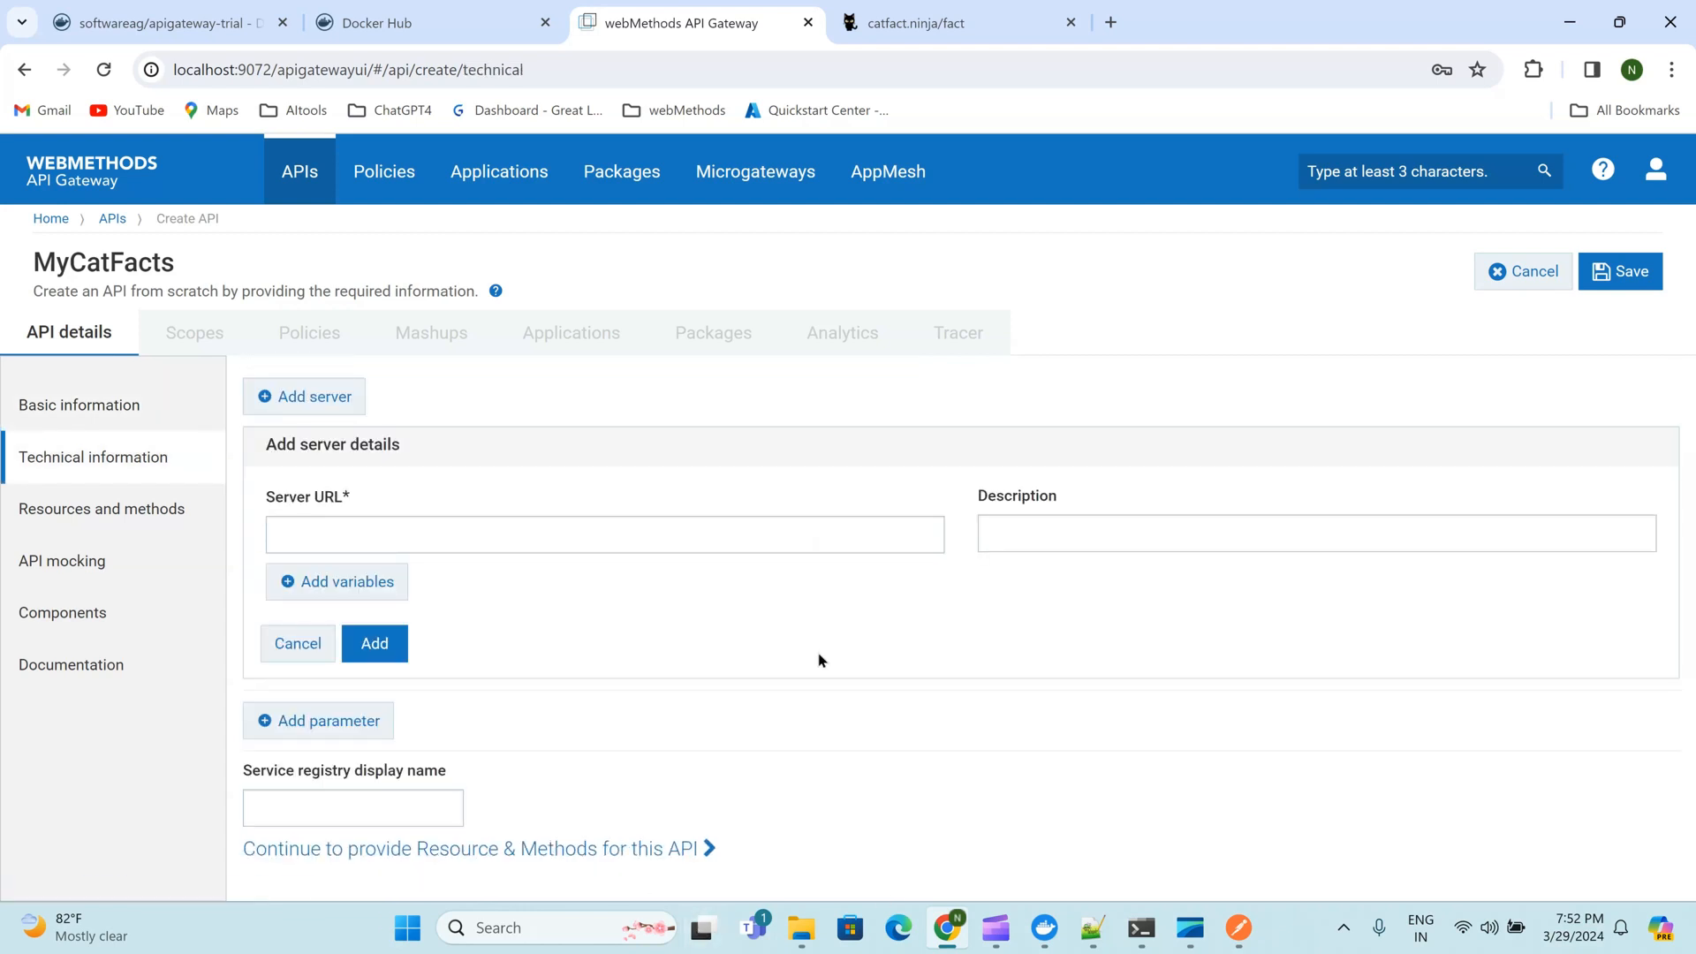
left_click(637, 523)
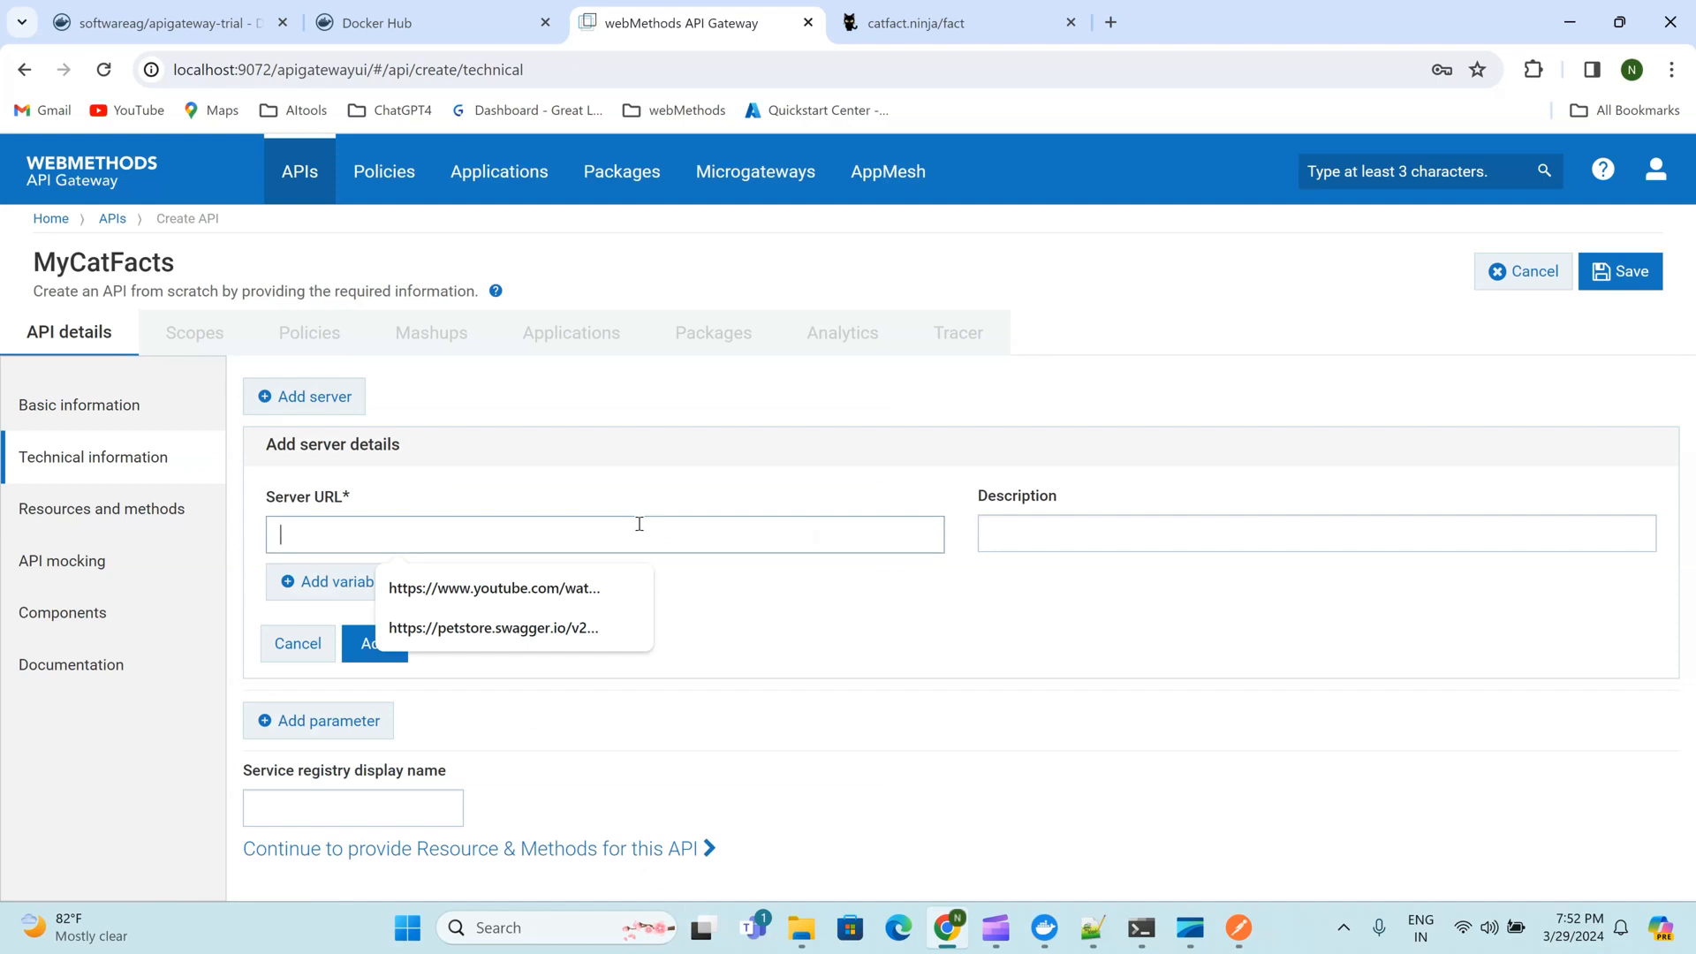
key("ctrl+v")
key("ctrl+a")
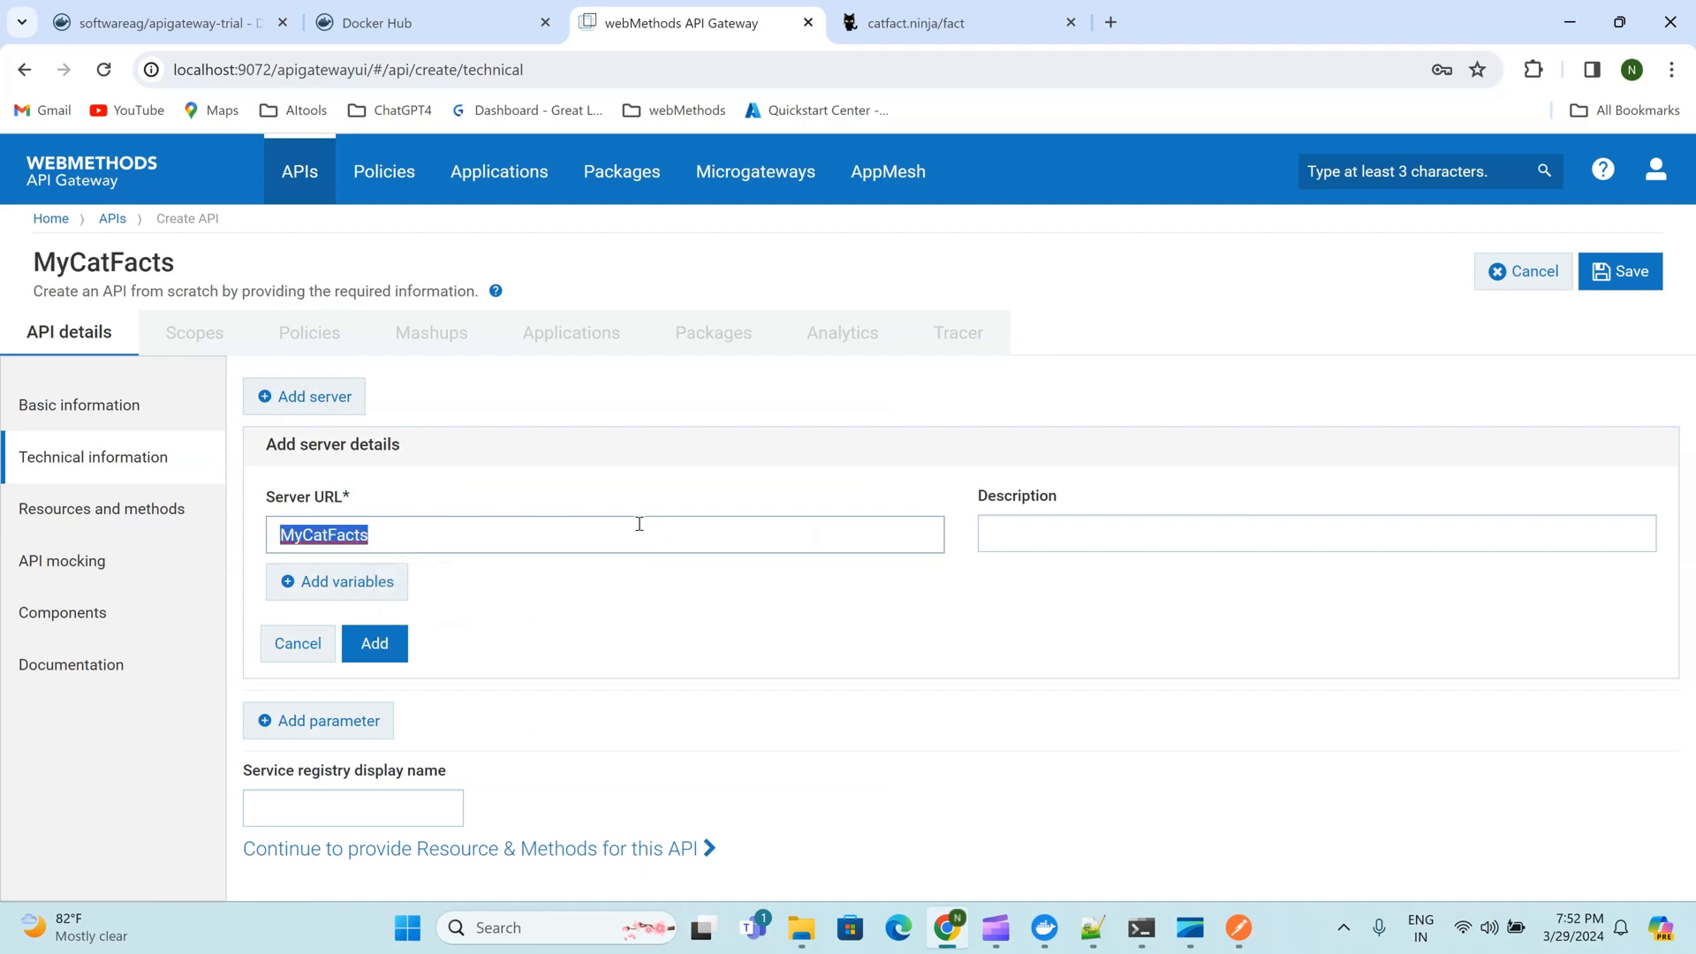
key("BackSpace")
left_click(967, 14)
key("ctrl+c")
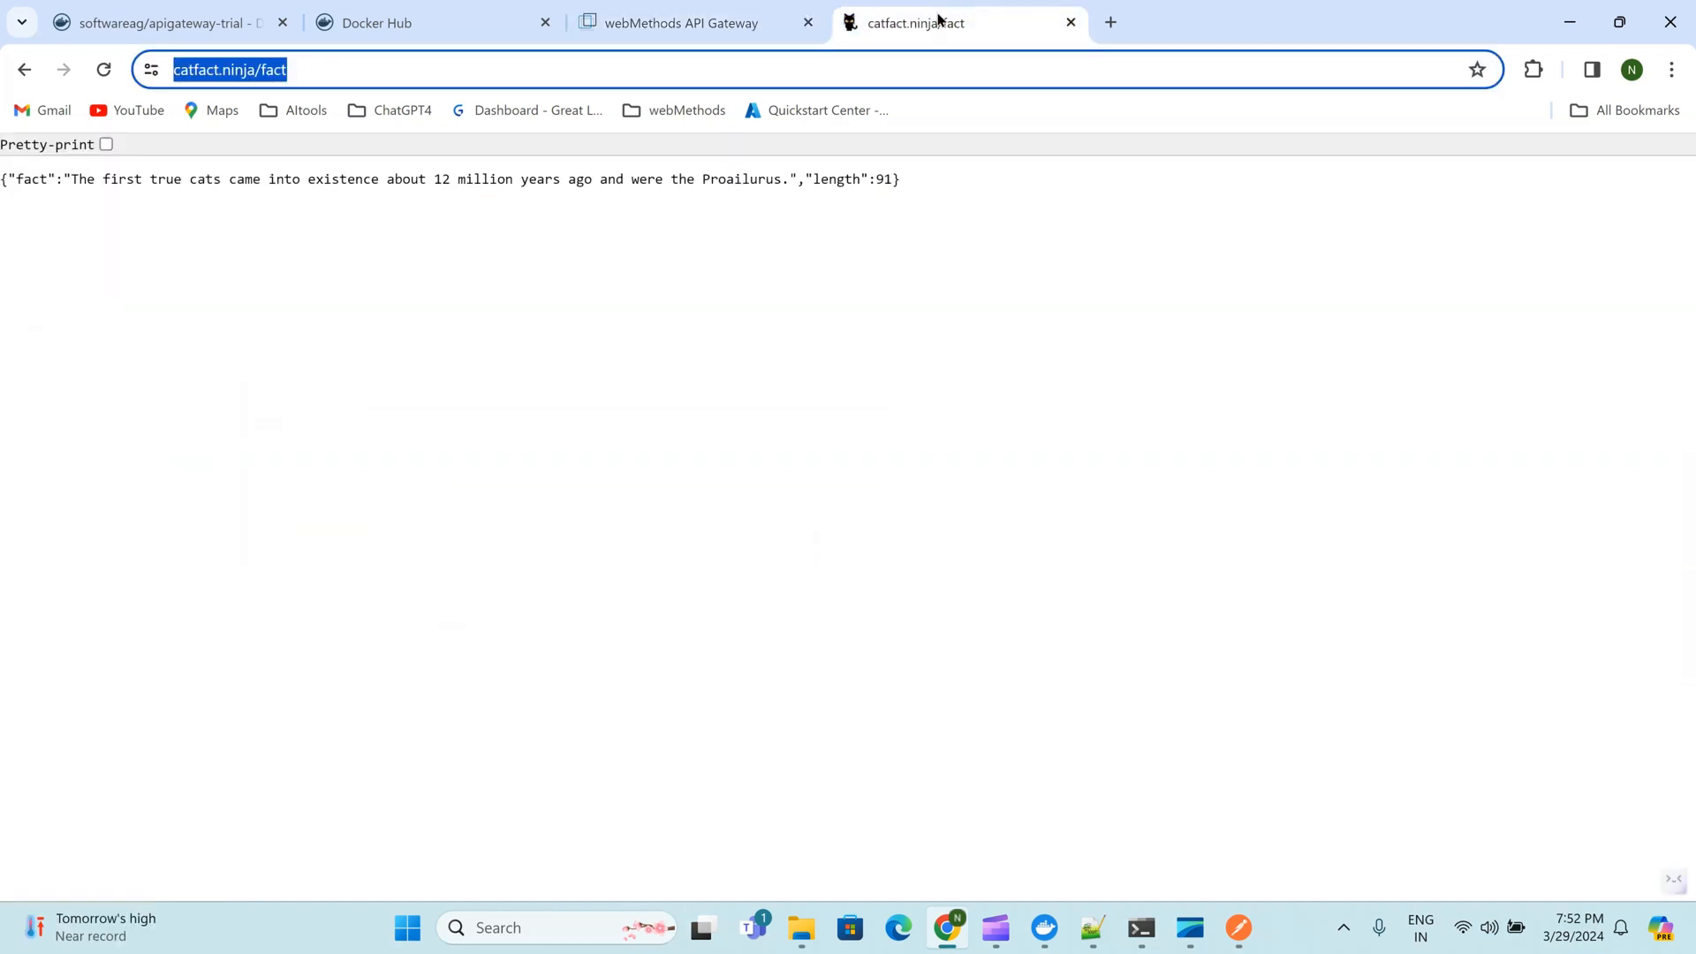
left_click(665, 26)
key("ctrl+v")
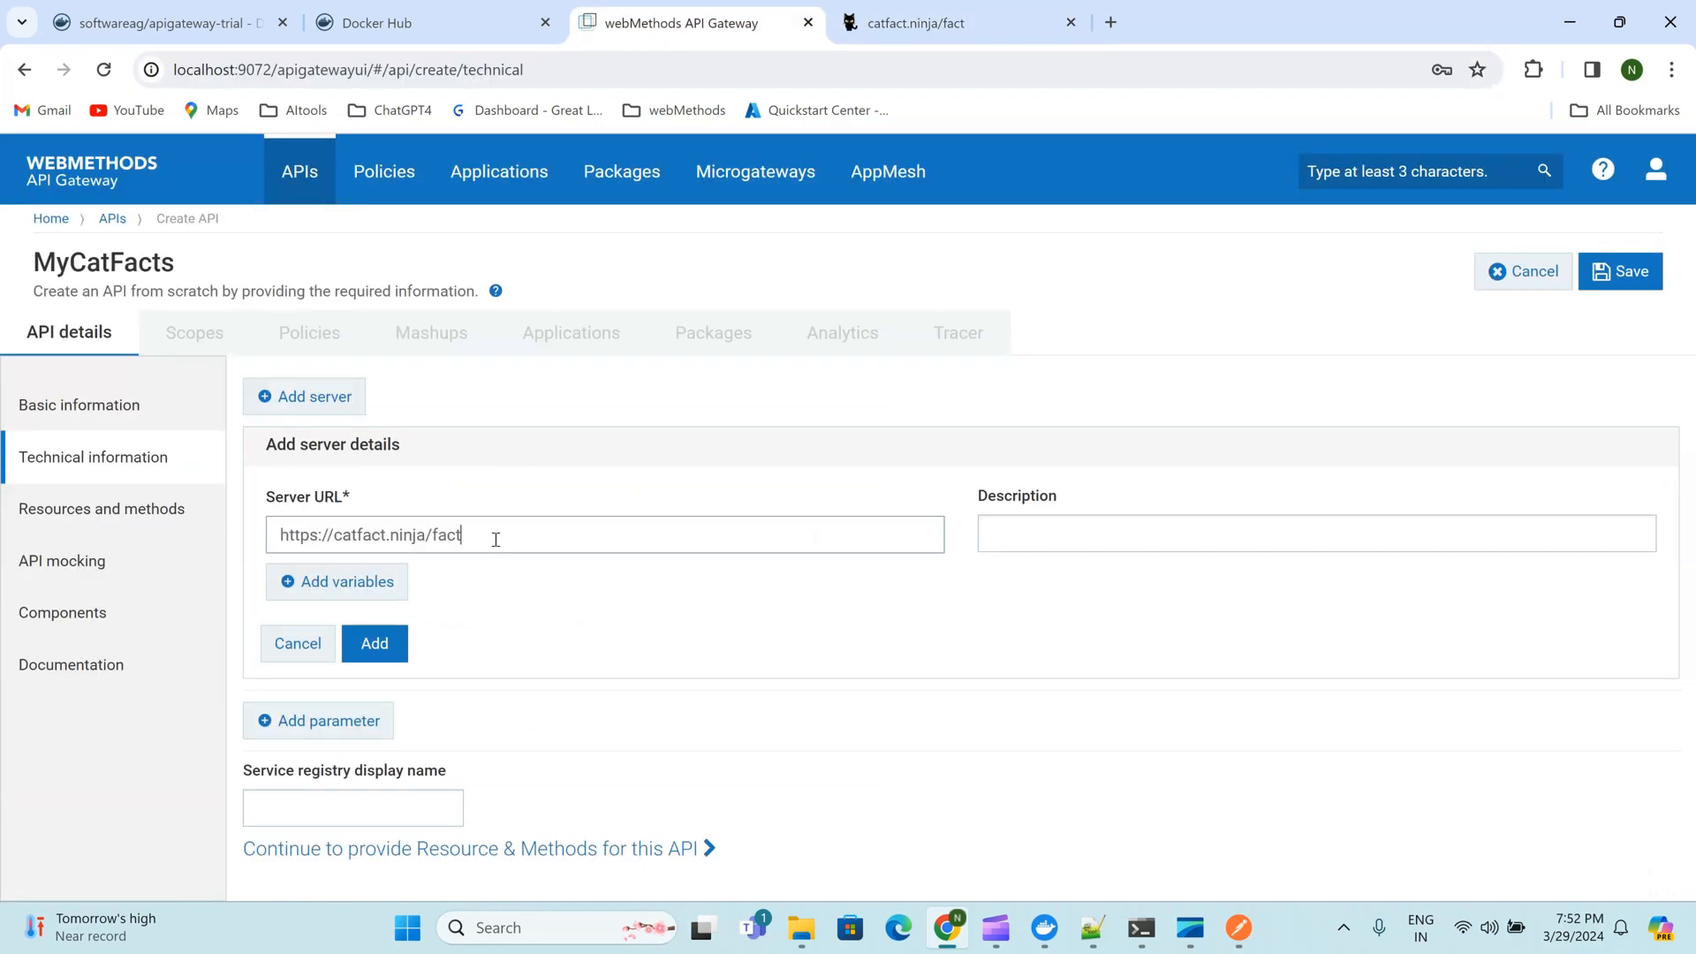
left_click(1076, 546)
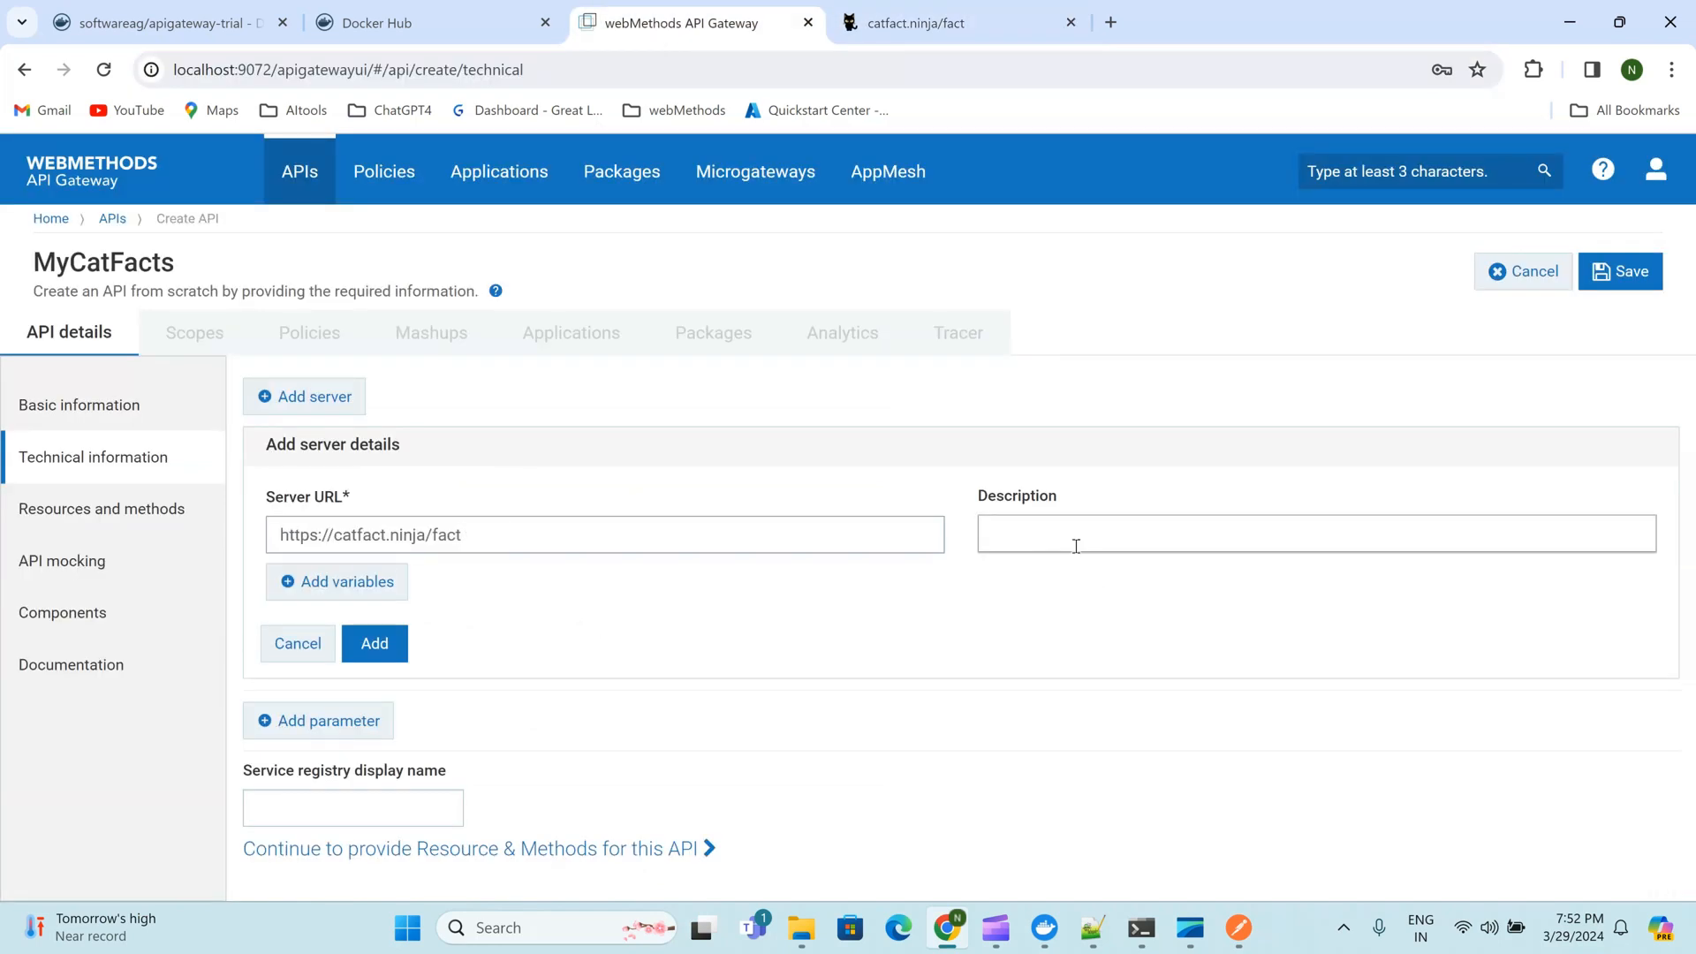
type("cat")
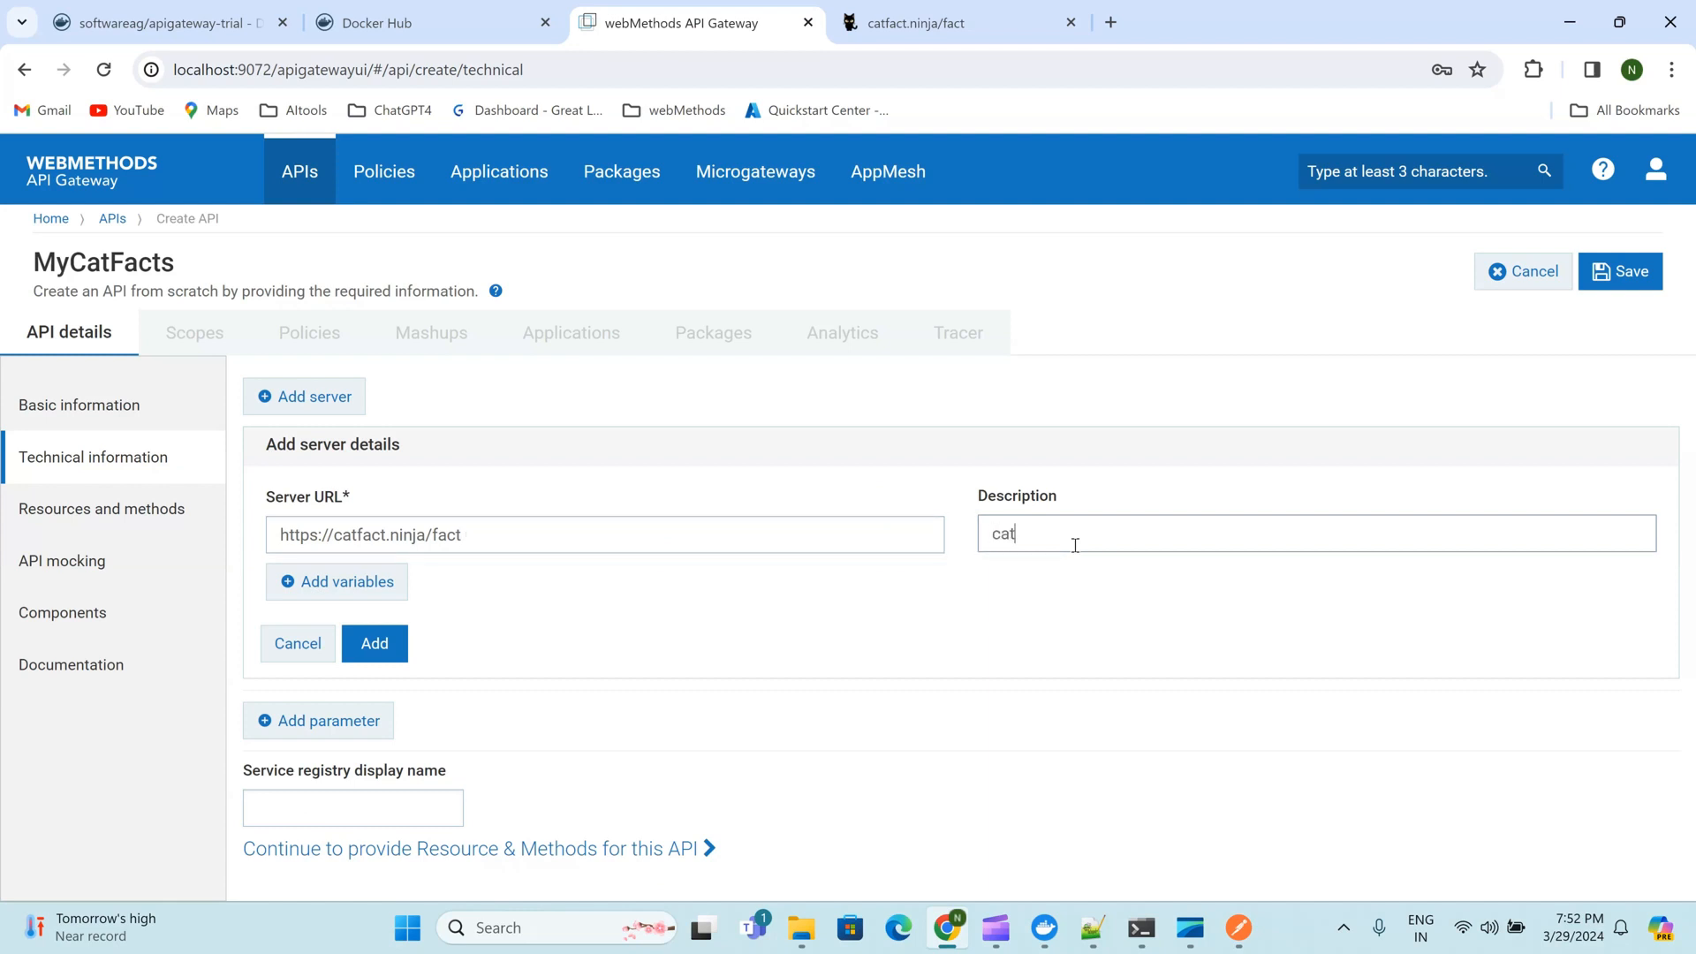
type(" facts")
left_click(388, 654)
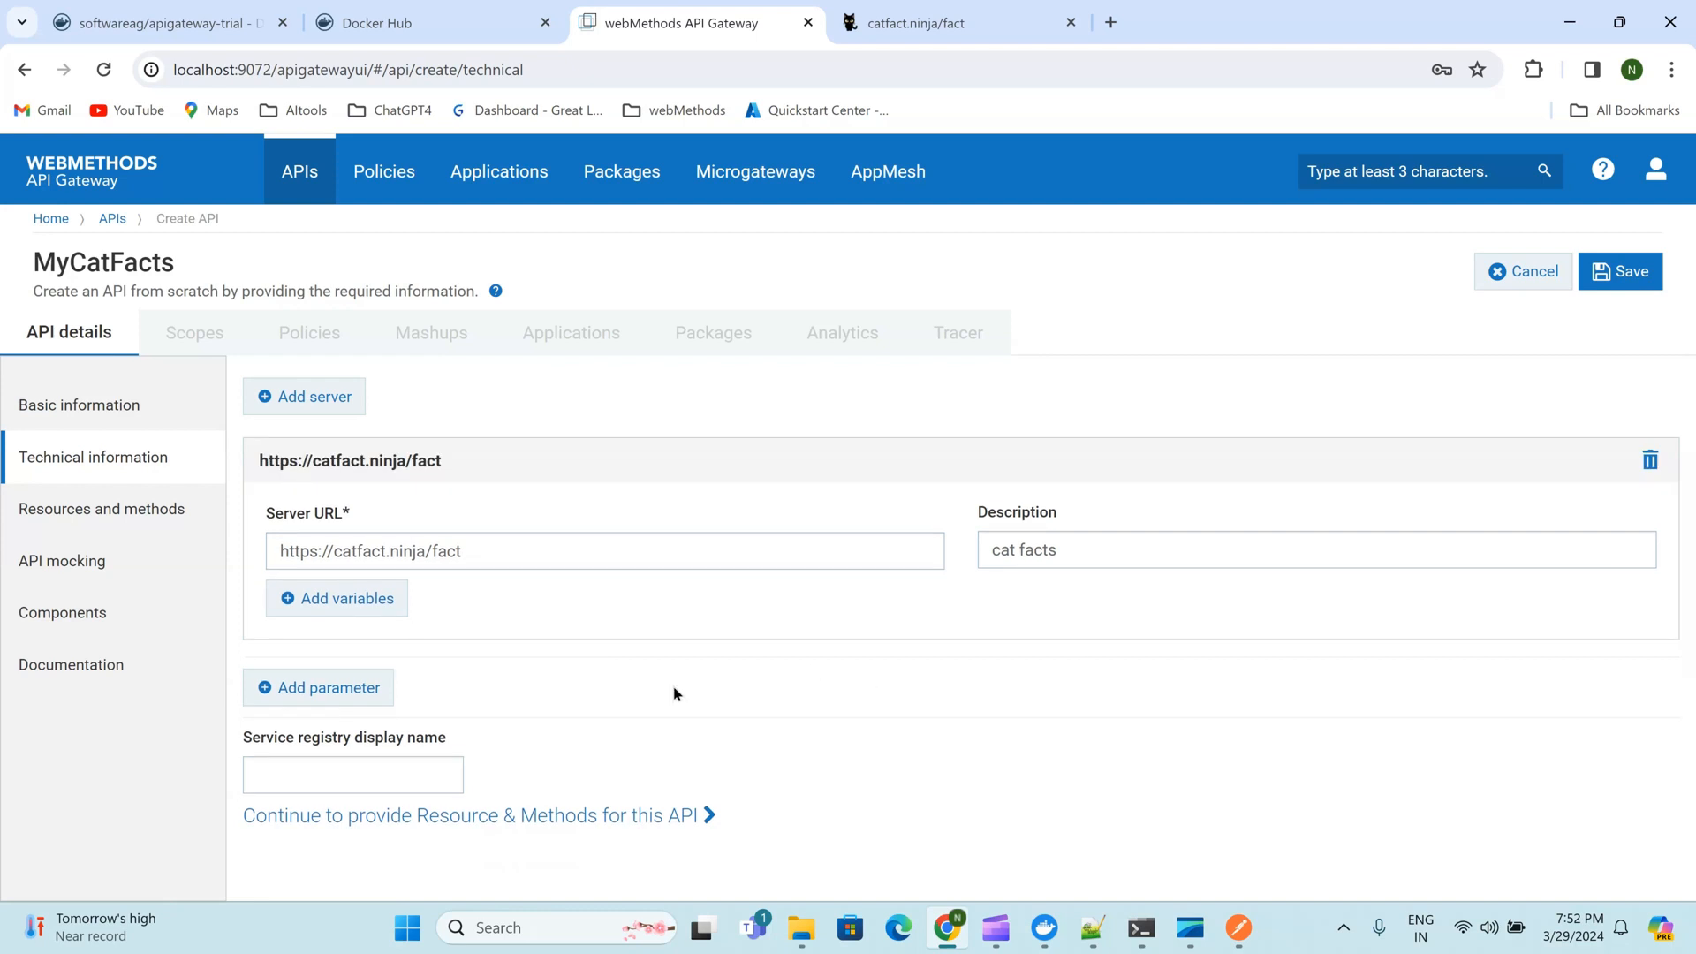
Add a resource named /MyFacts with the path /MyFacts and GET as its supported method
left_click(582, 818)
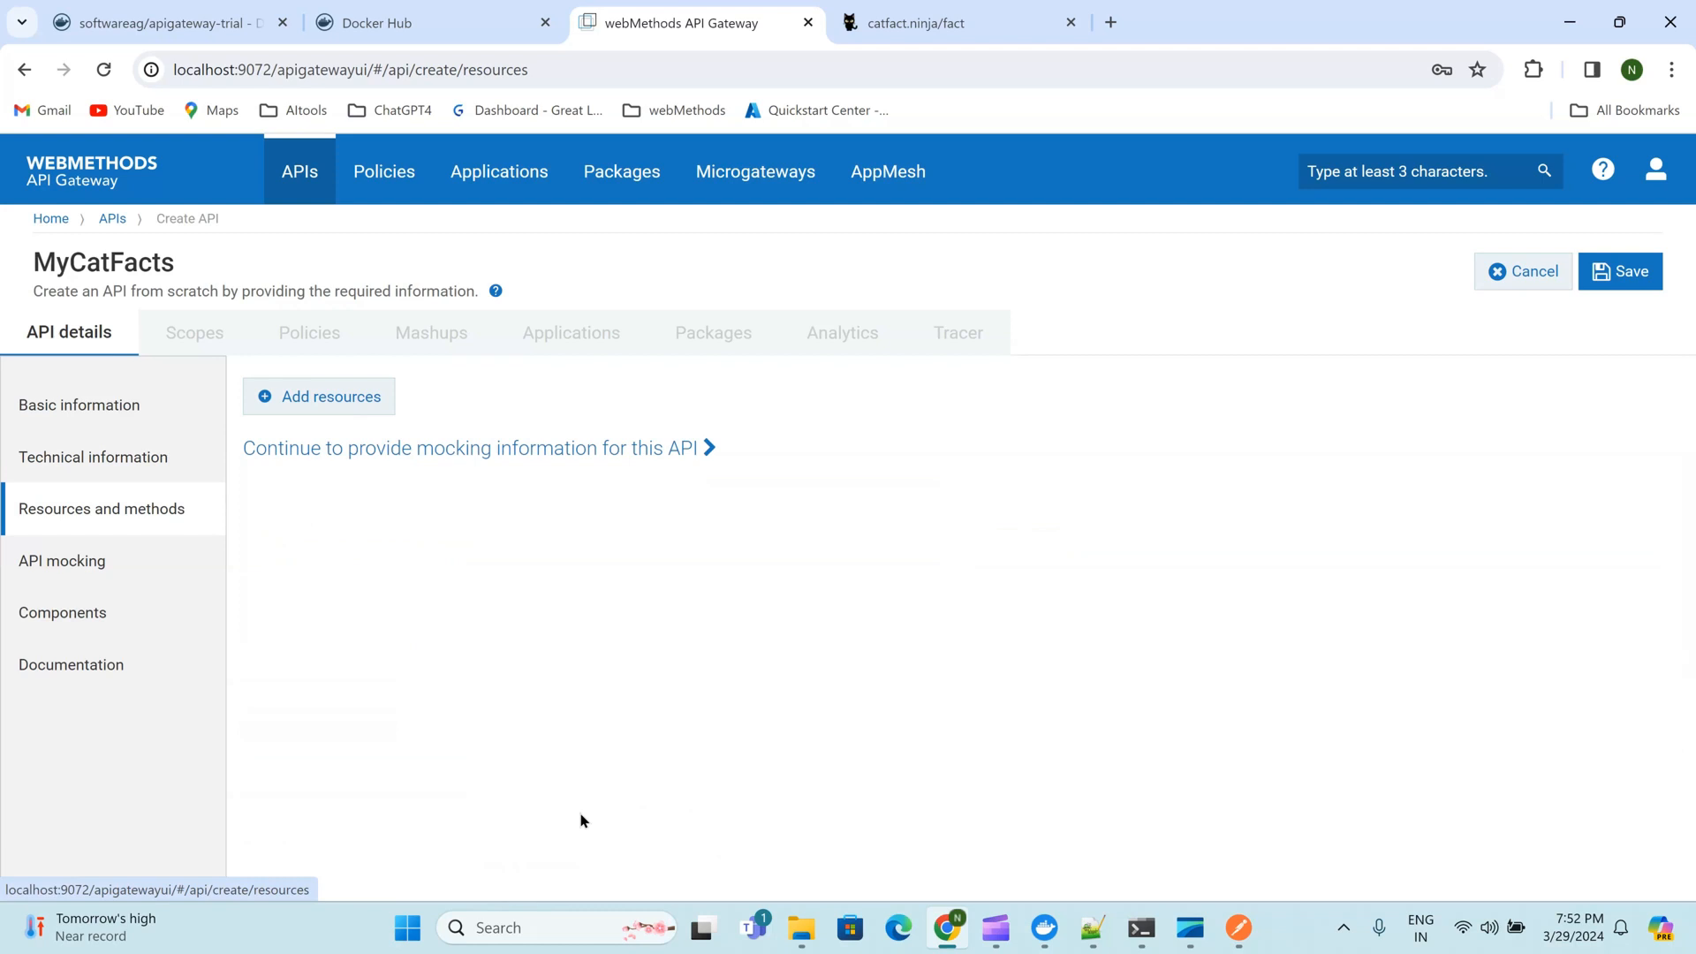
left_click(345, 403)
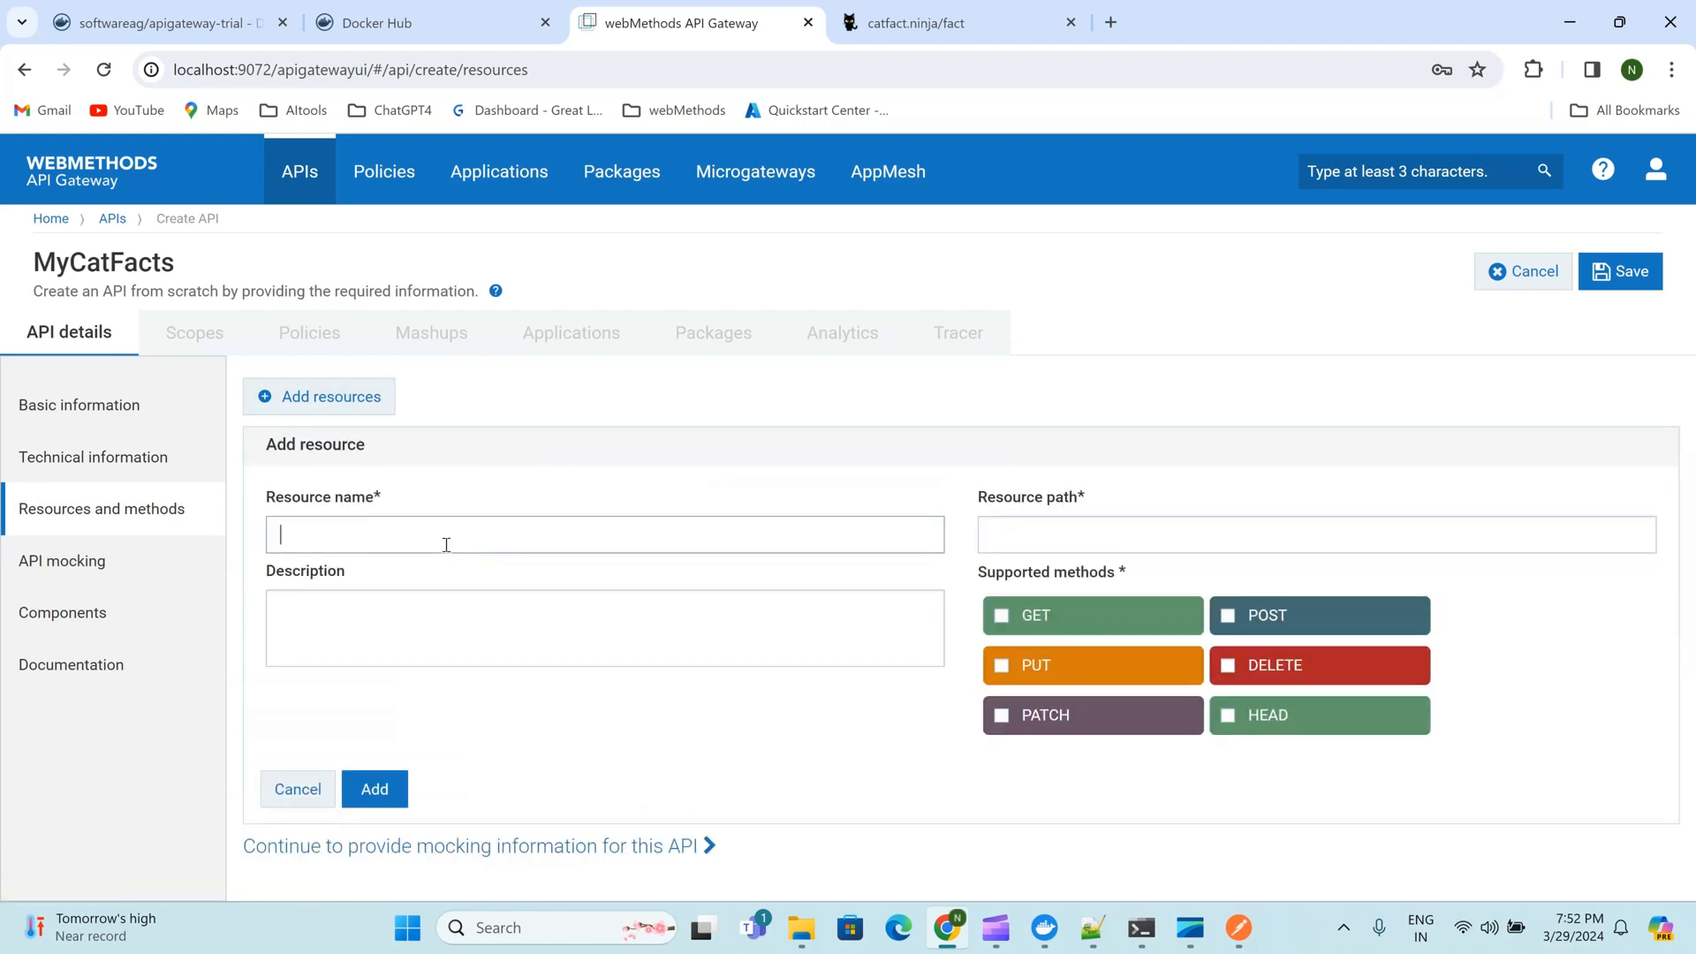
type("/MyFacts")
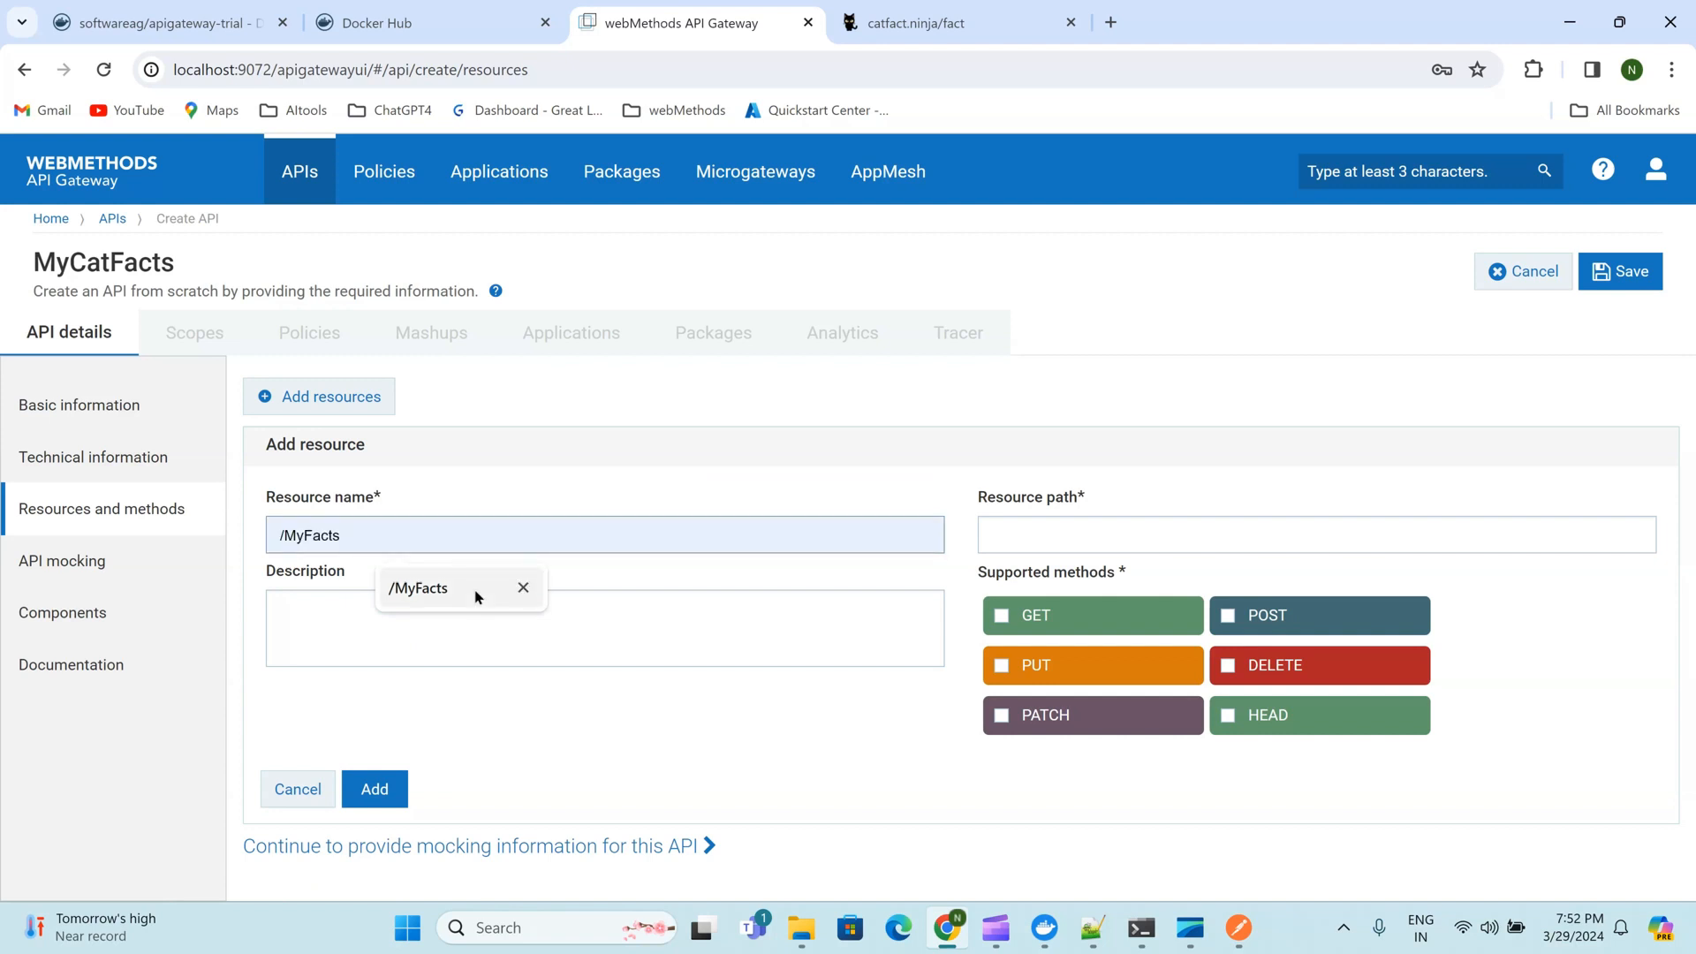
left_click(476, 590)
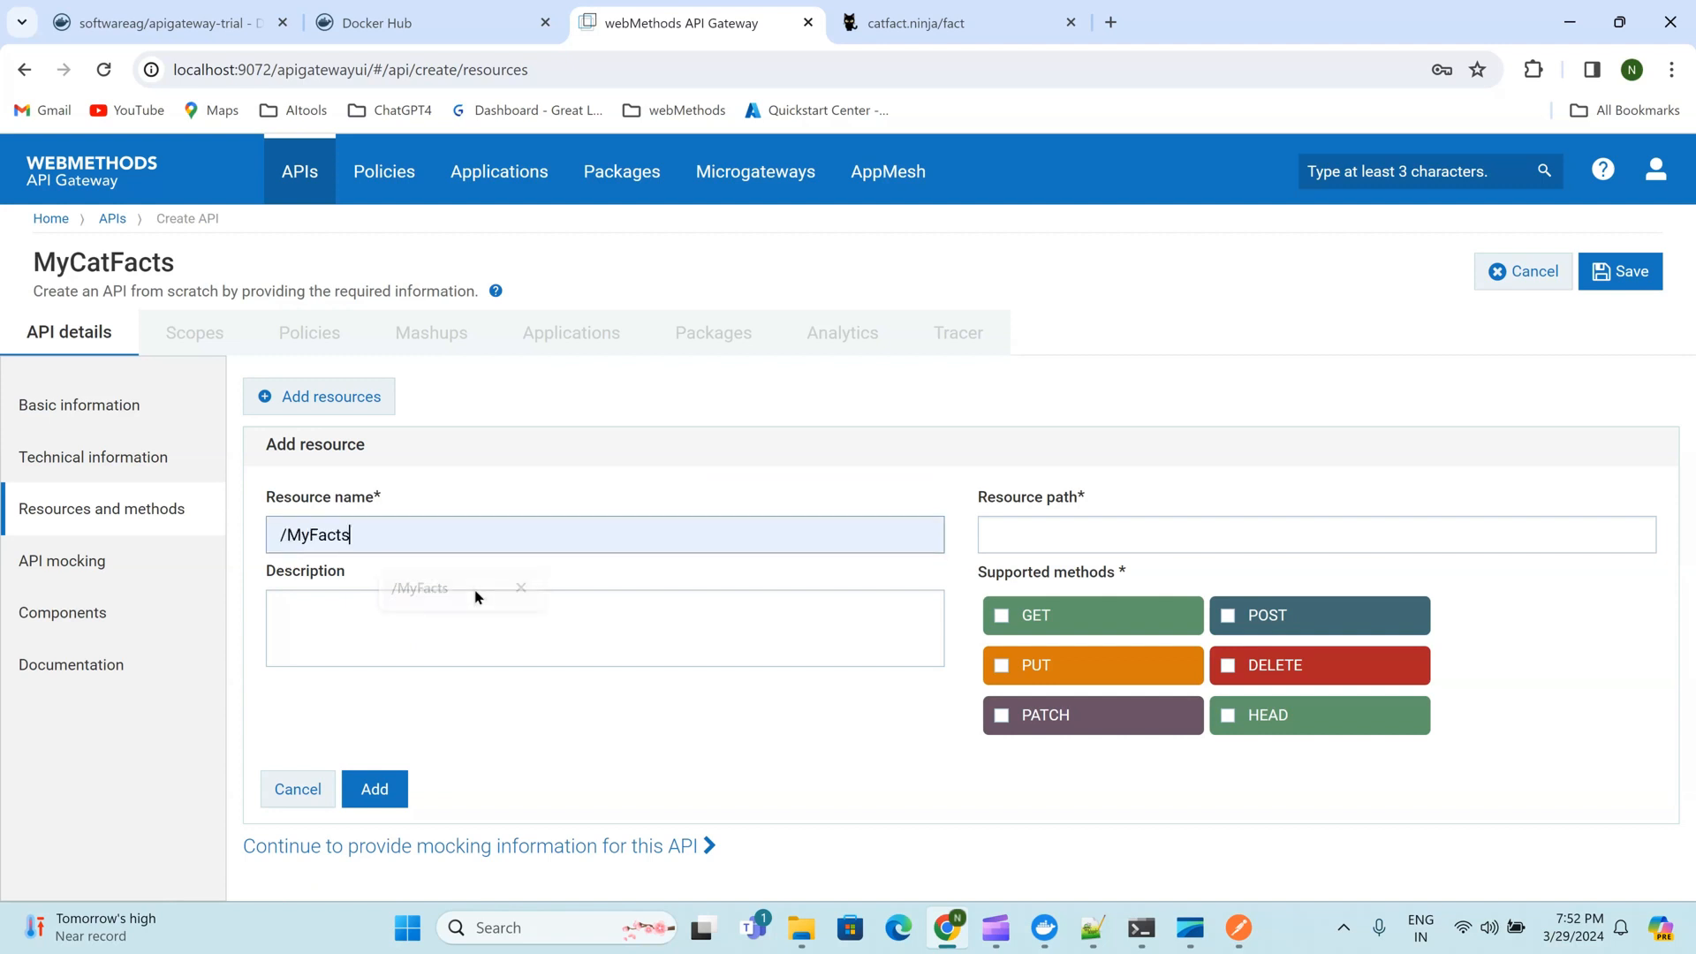
left_click(1067, 528)
left_click(1067, 527)
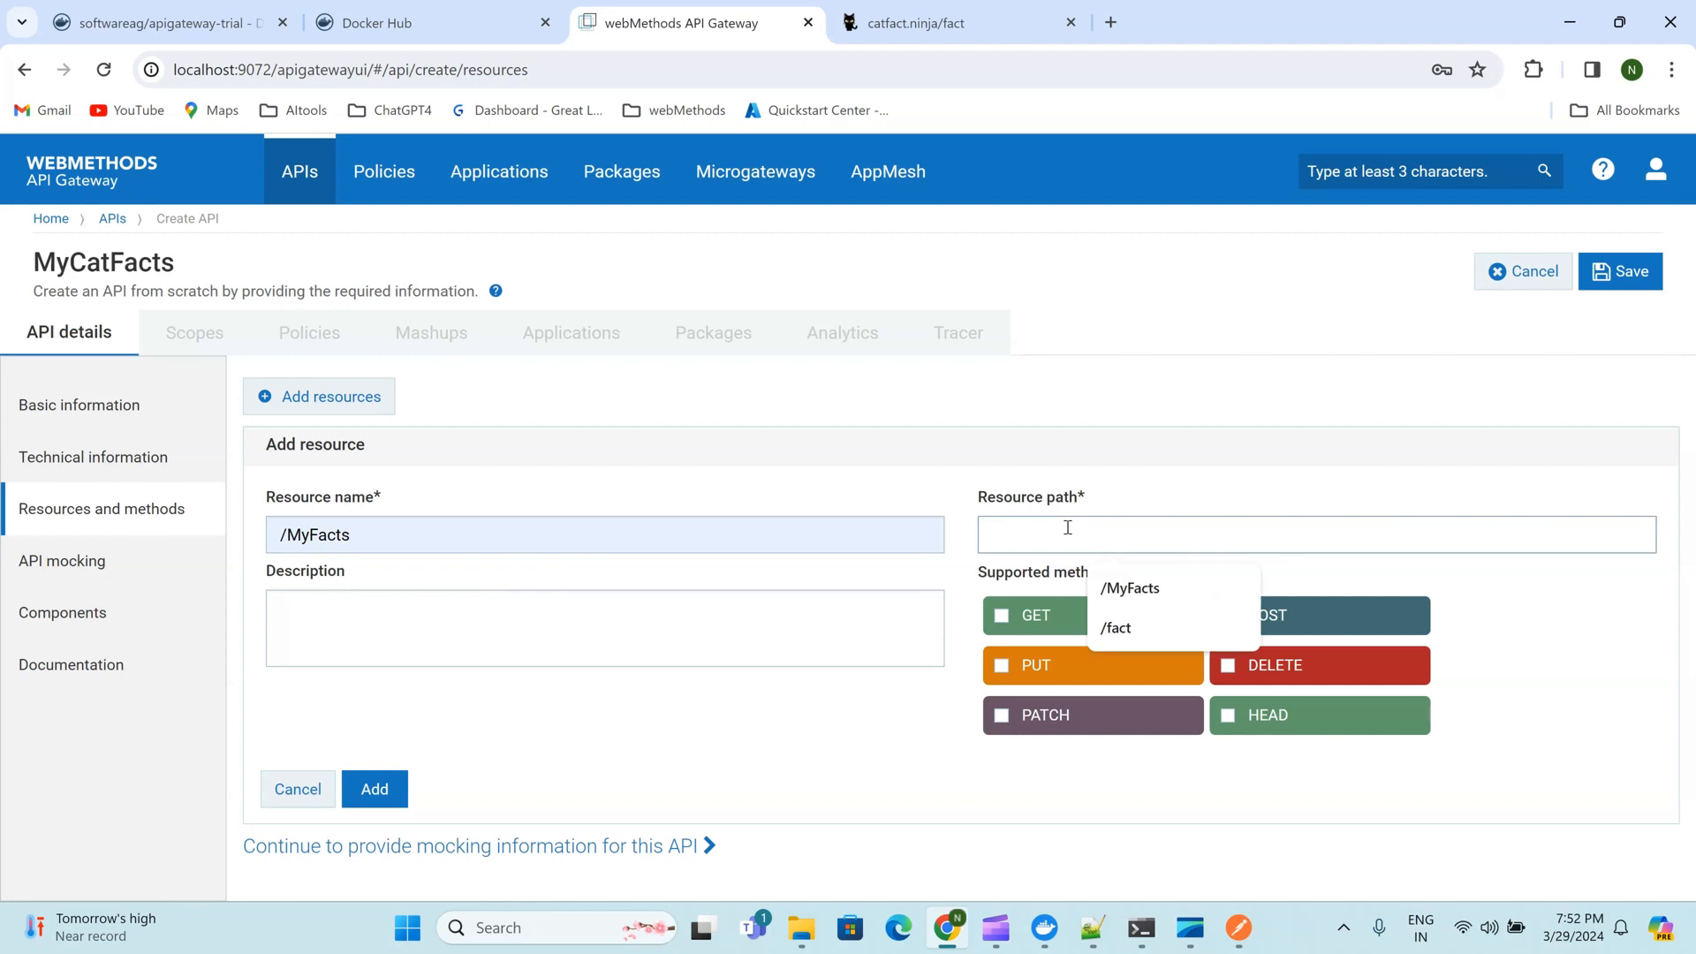
left_click(1158, 599)
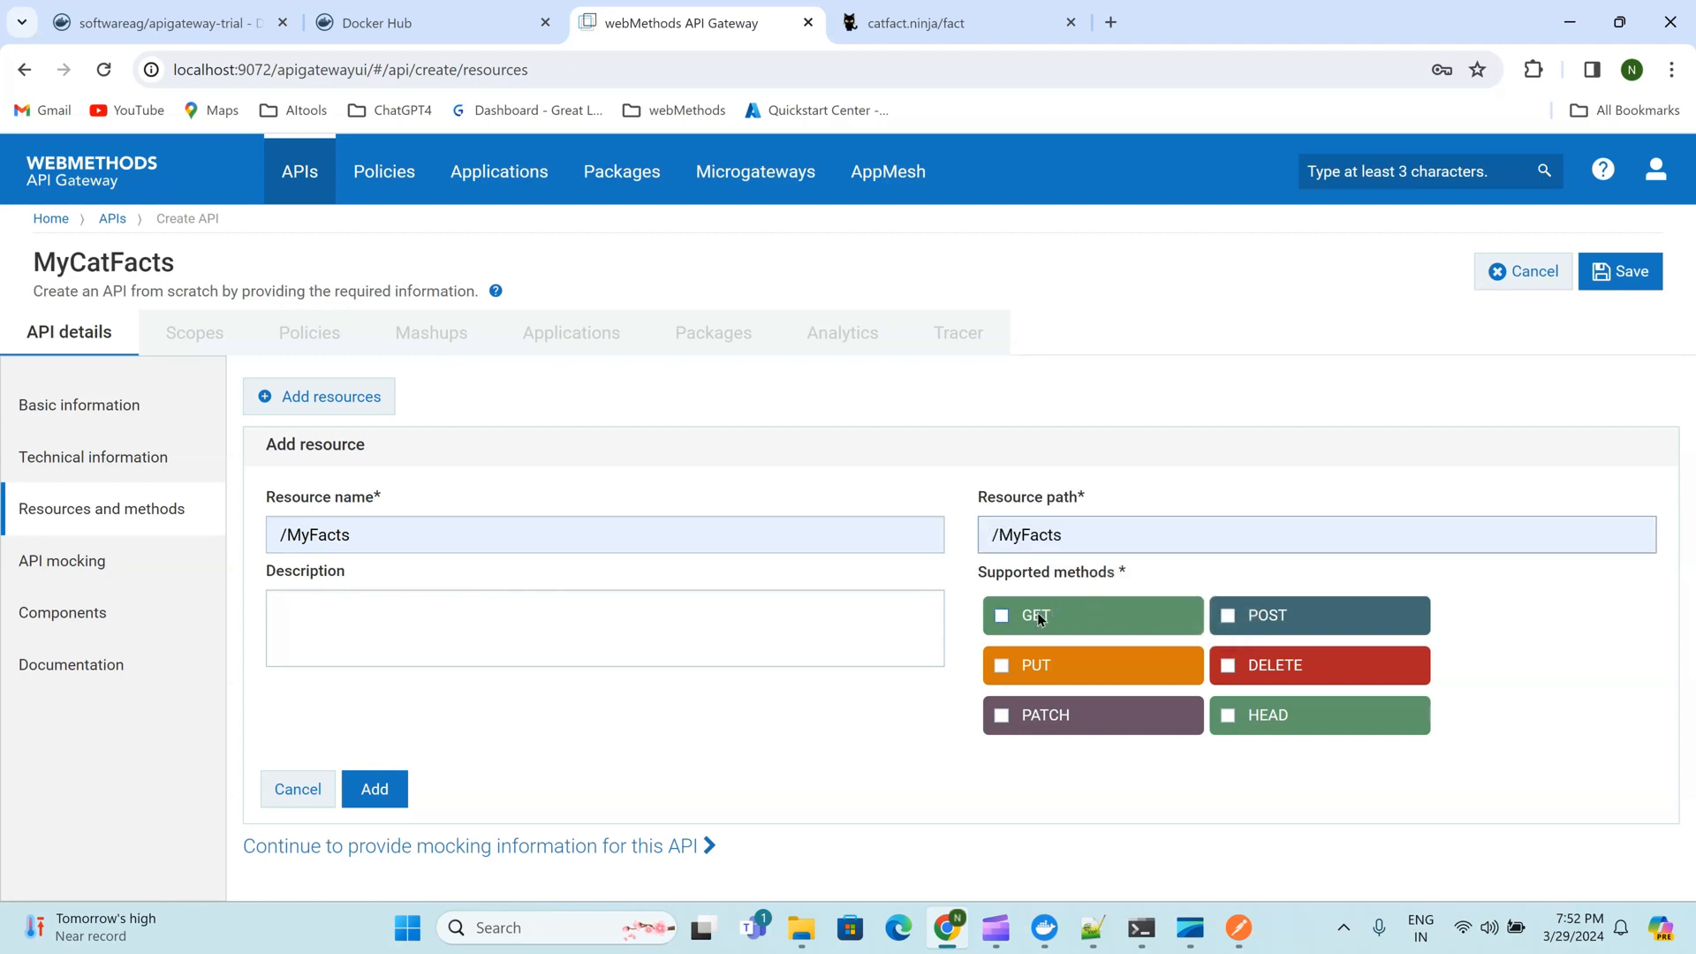
left_click(1003, 618)
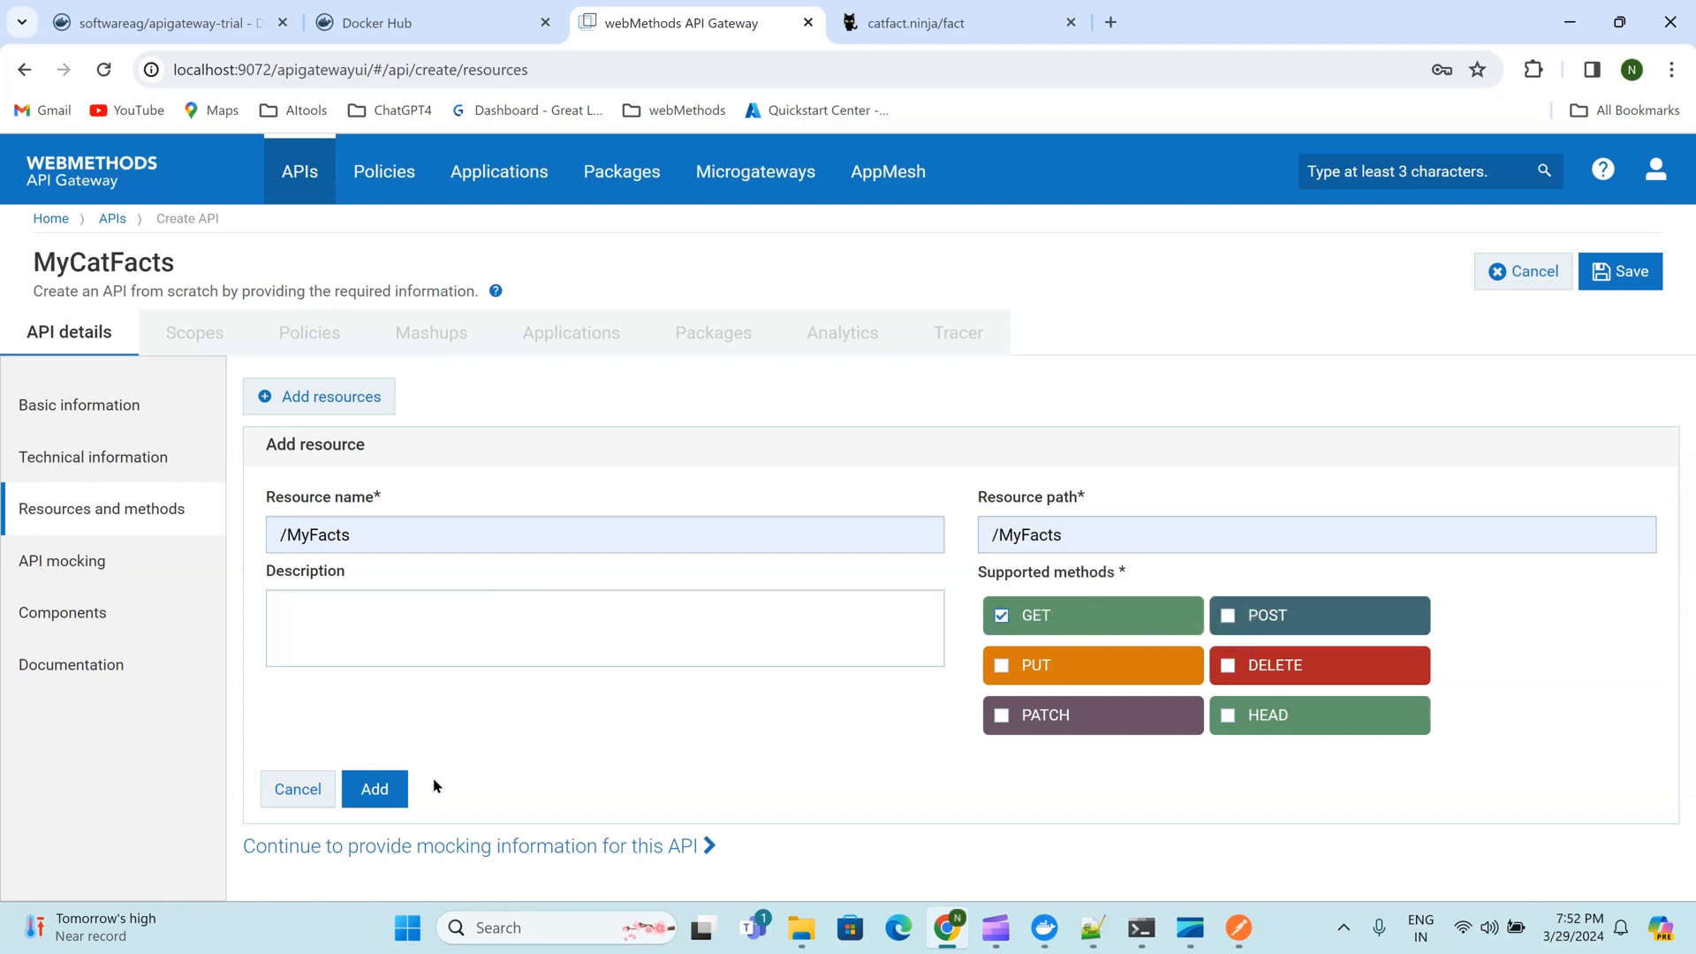
left_click(386, 789)
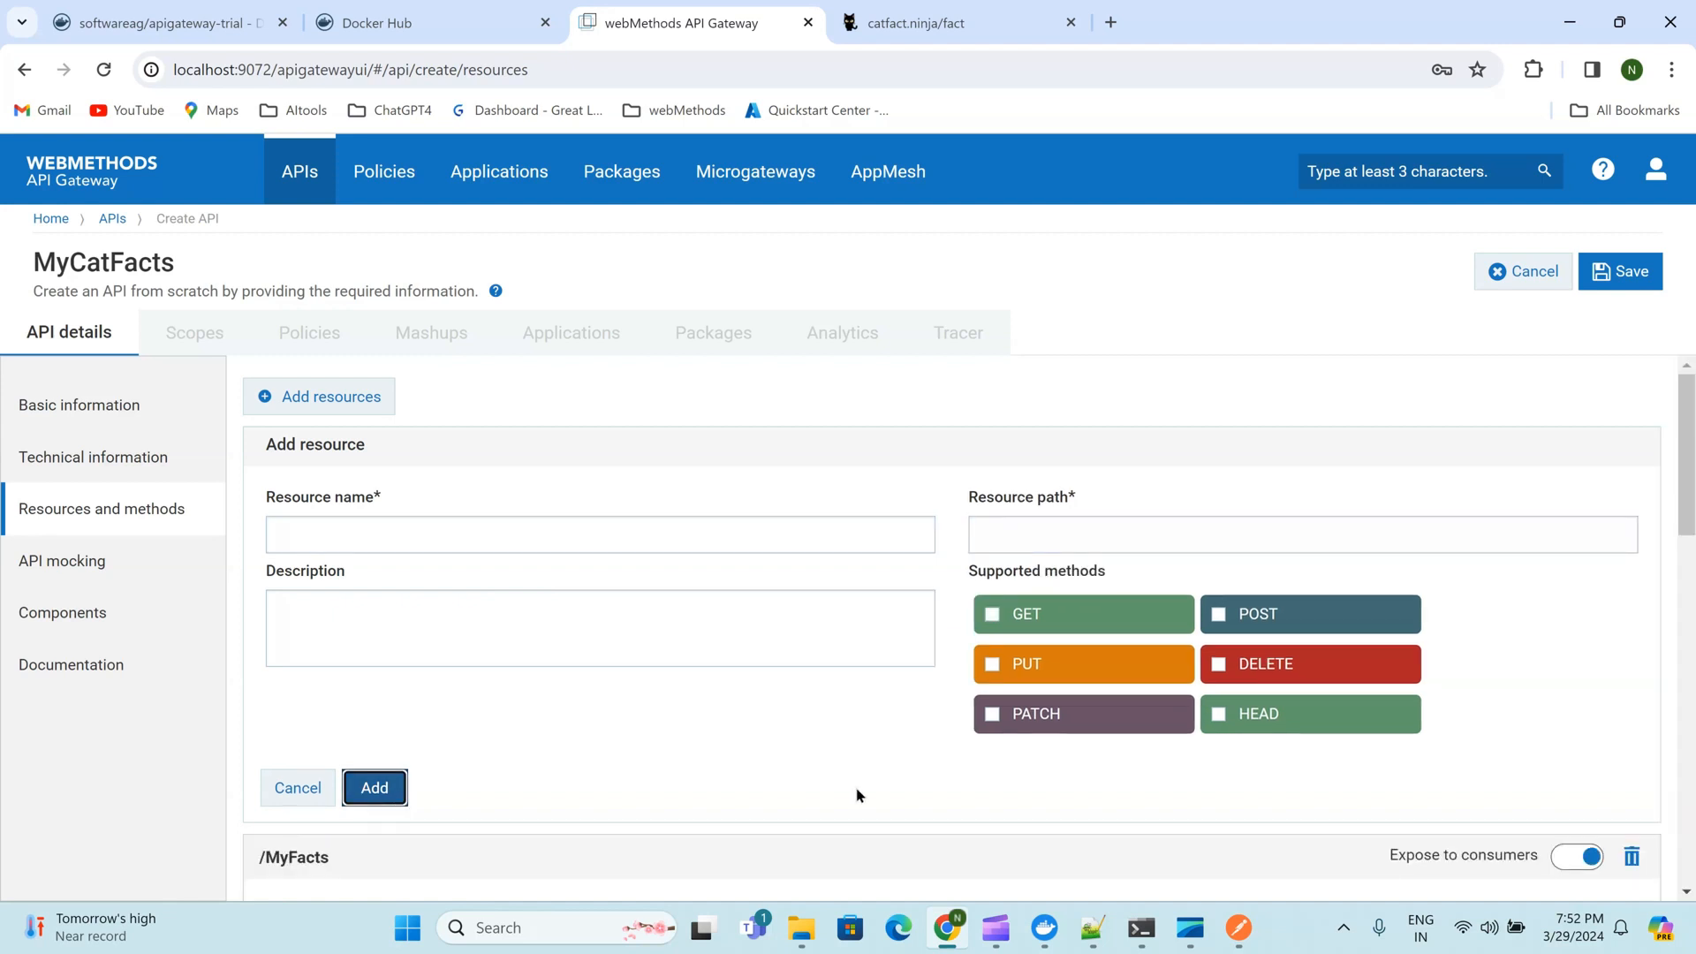
Save the MyCatFacts API and activate it, confirming the activation
left_click(1630, 276)
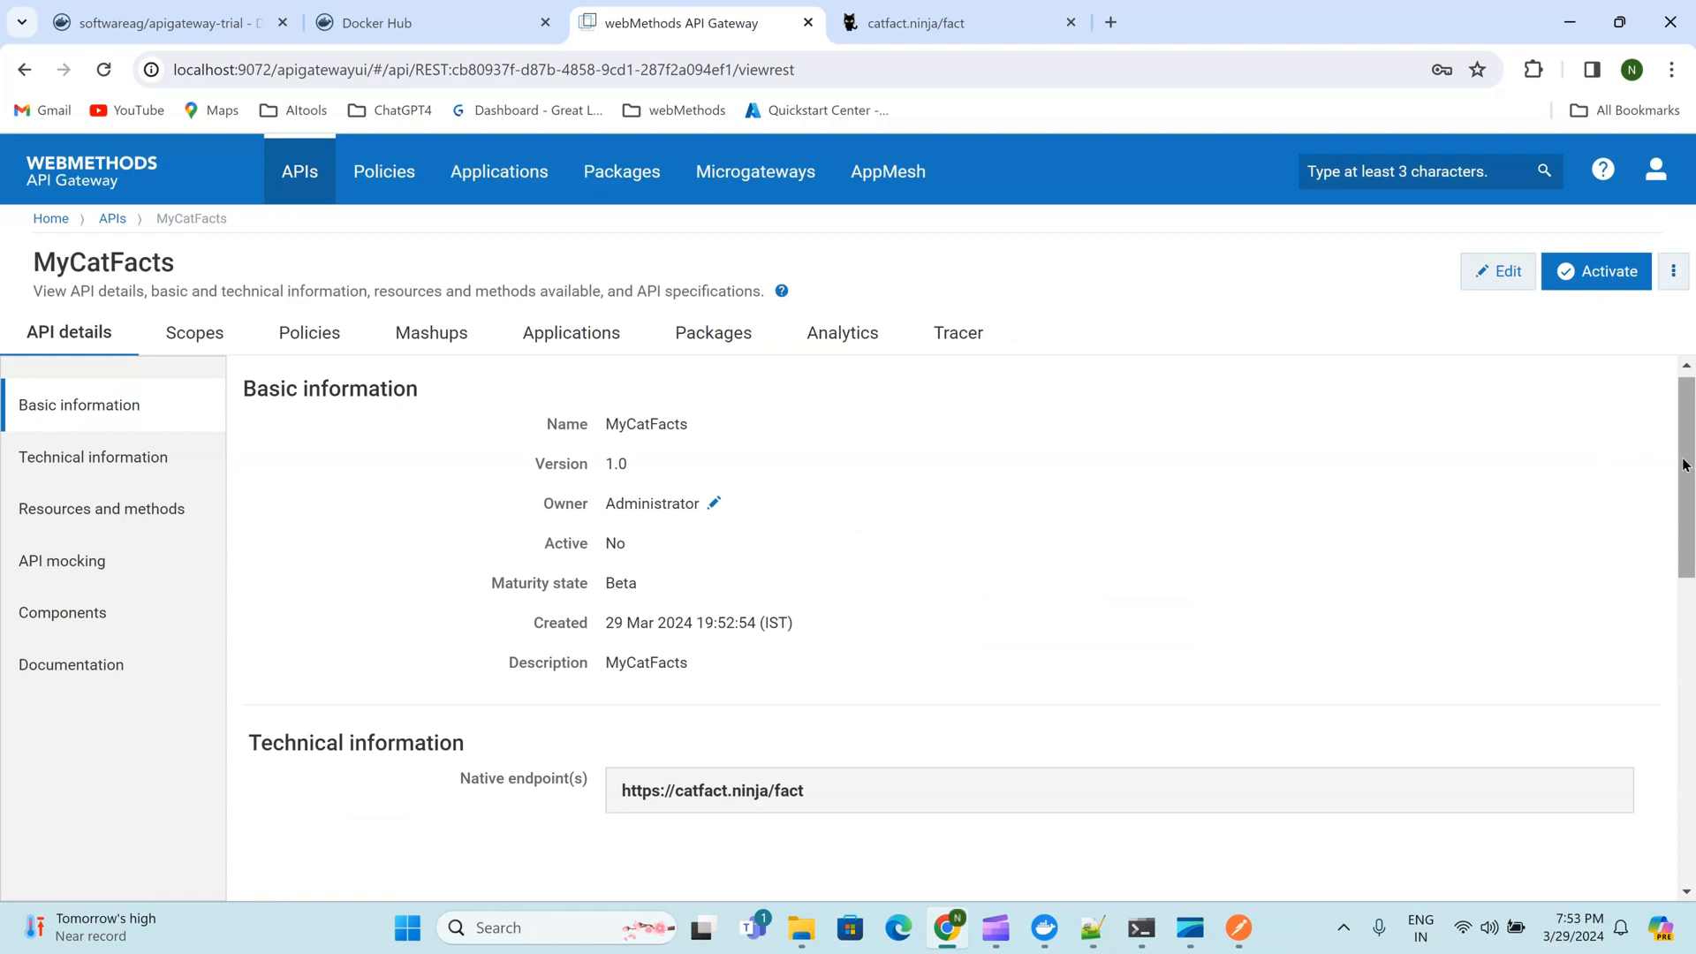
mouse_move(1683, 466)
left_mouse_down()
mouse_move(1685, 774)
mouse_move(1685, 457)
left_mouse_up()
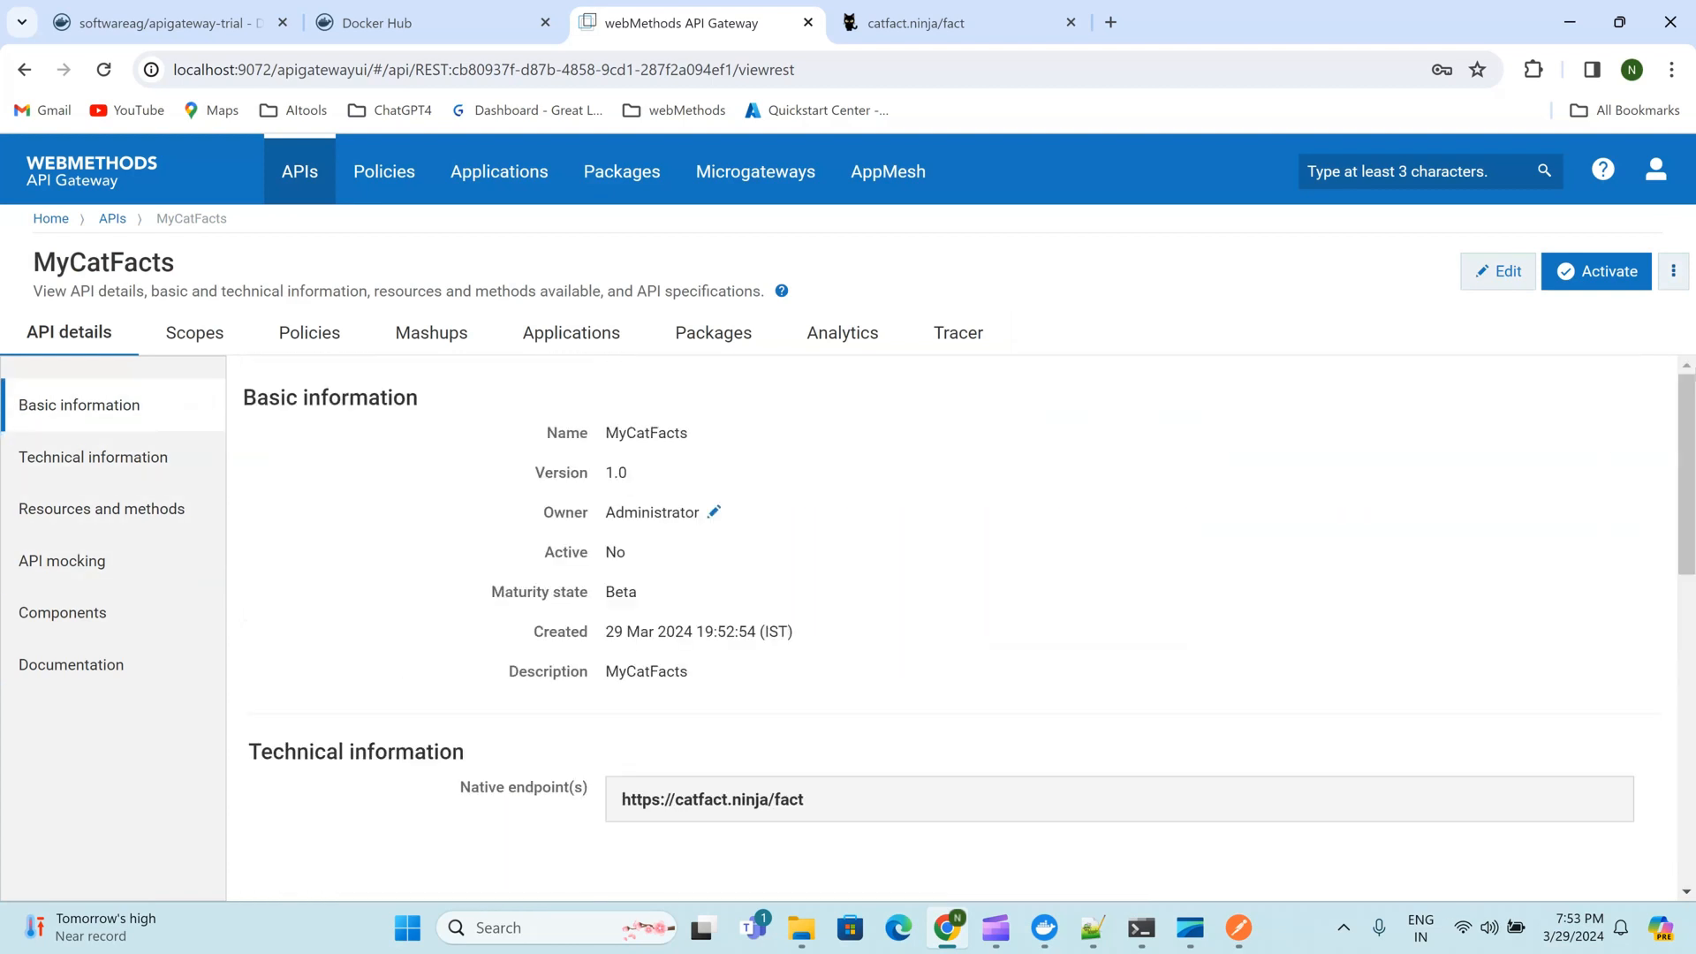
left_click(1607, 279)
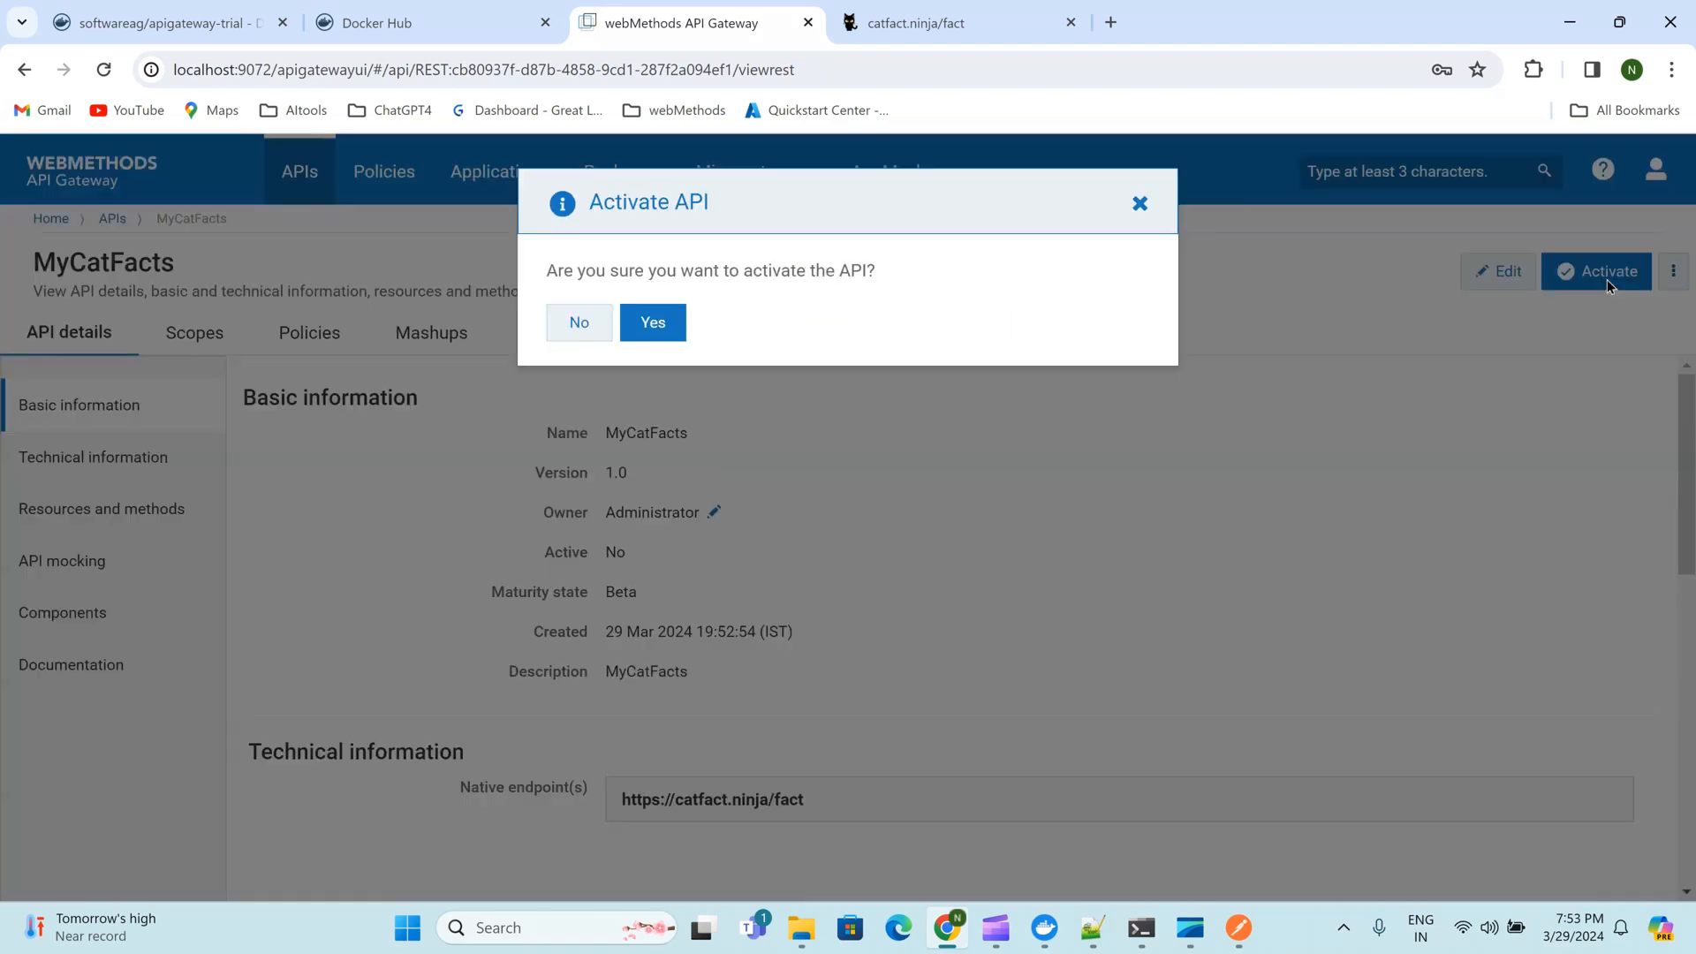
left_click(676, 327)
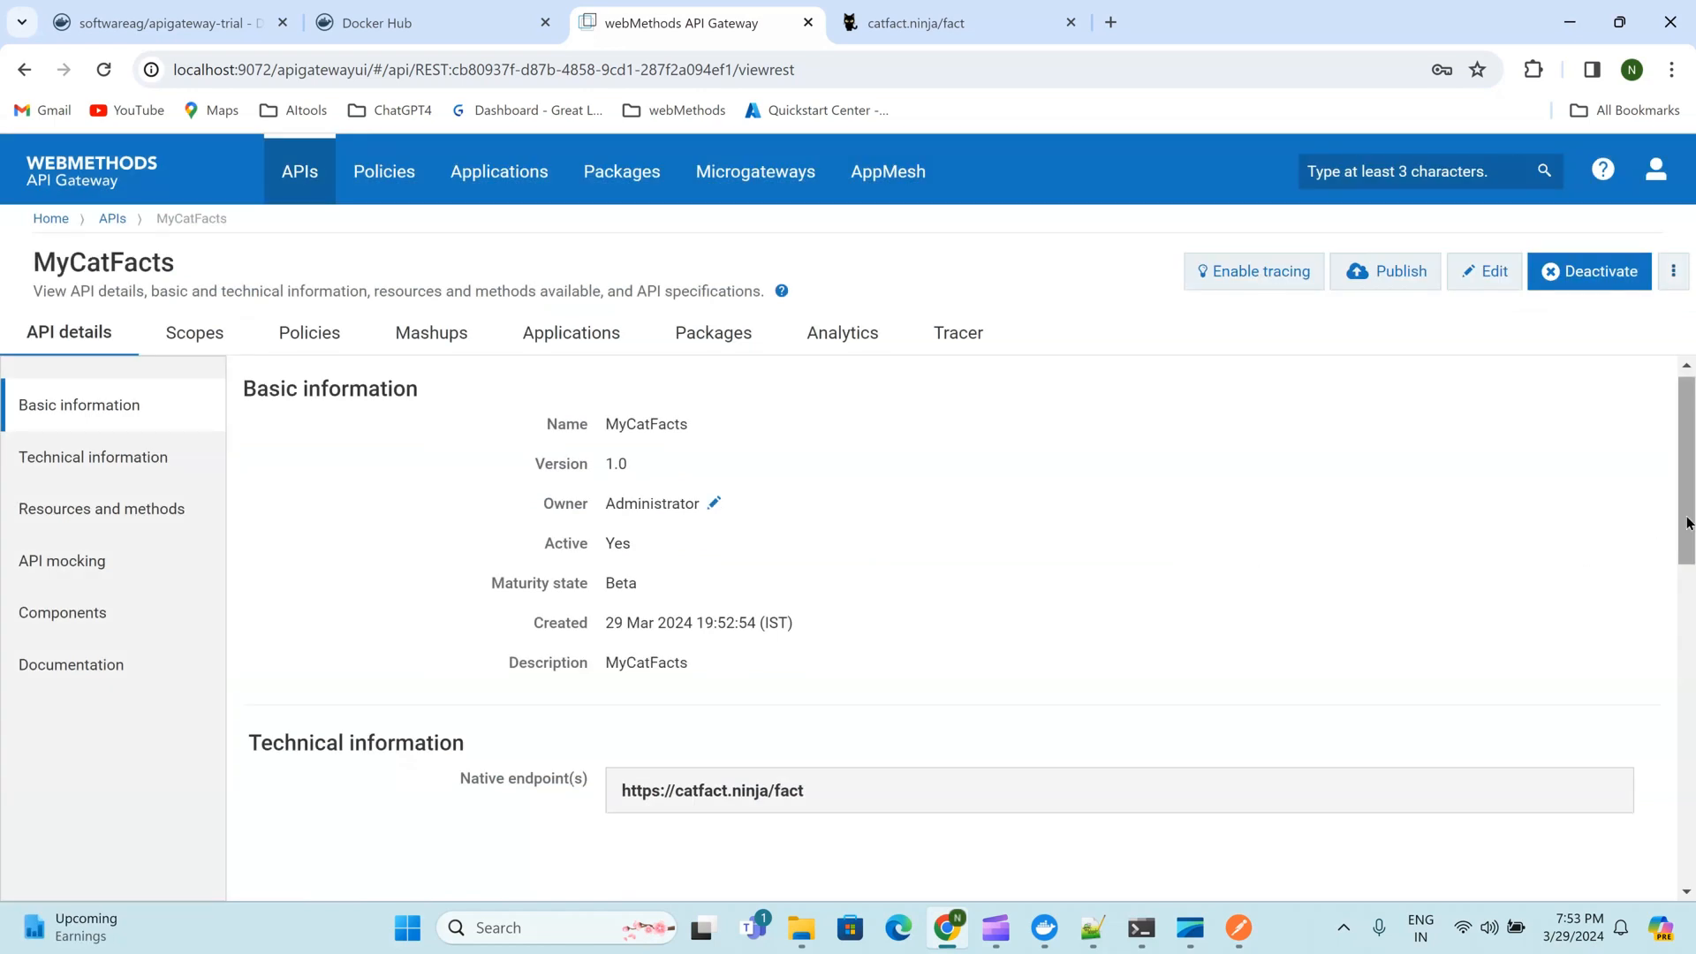
Review the native and gateway endpoints of MyCatFacts, and go back to the catfact.ninja/fact tab
left_click_drag(1685, 477, 1685, 616)
scroll(1685, 610, "up", 1)
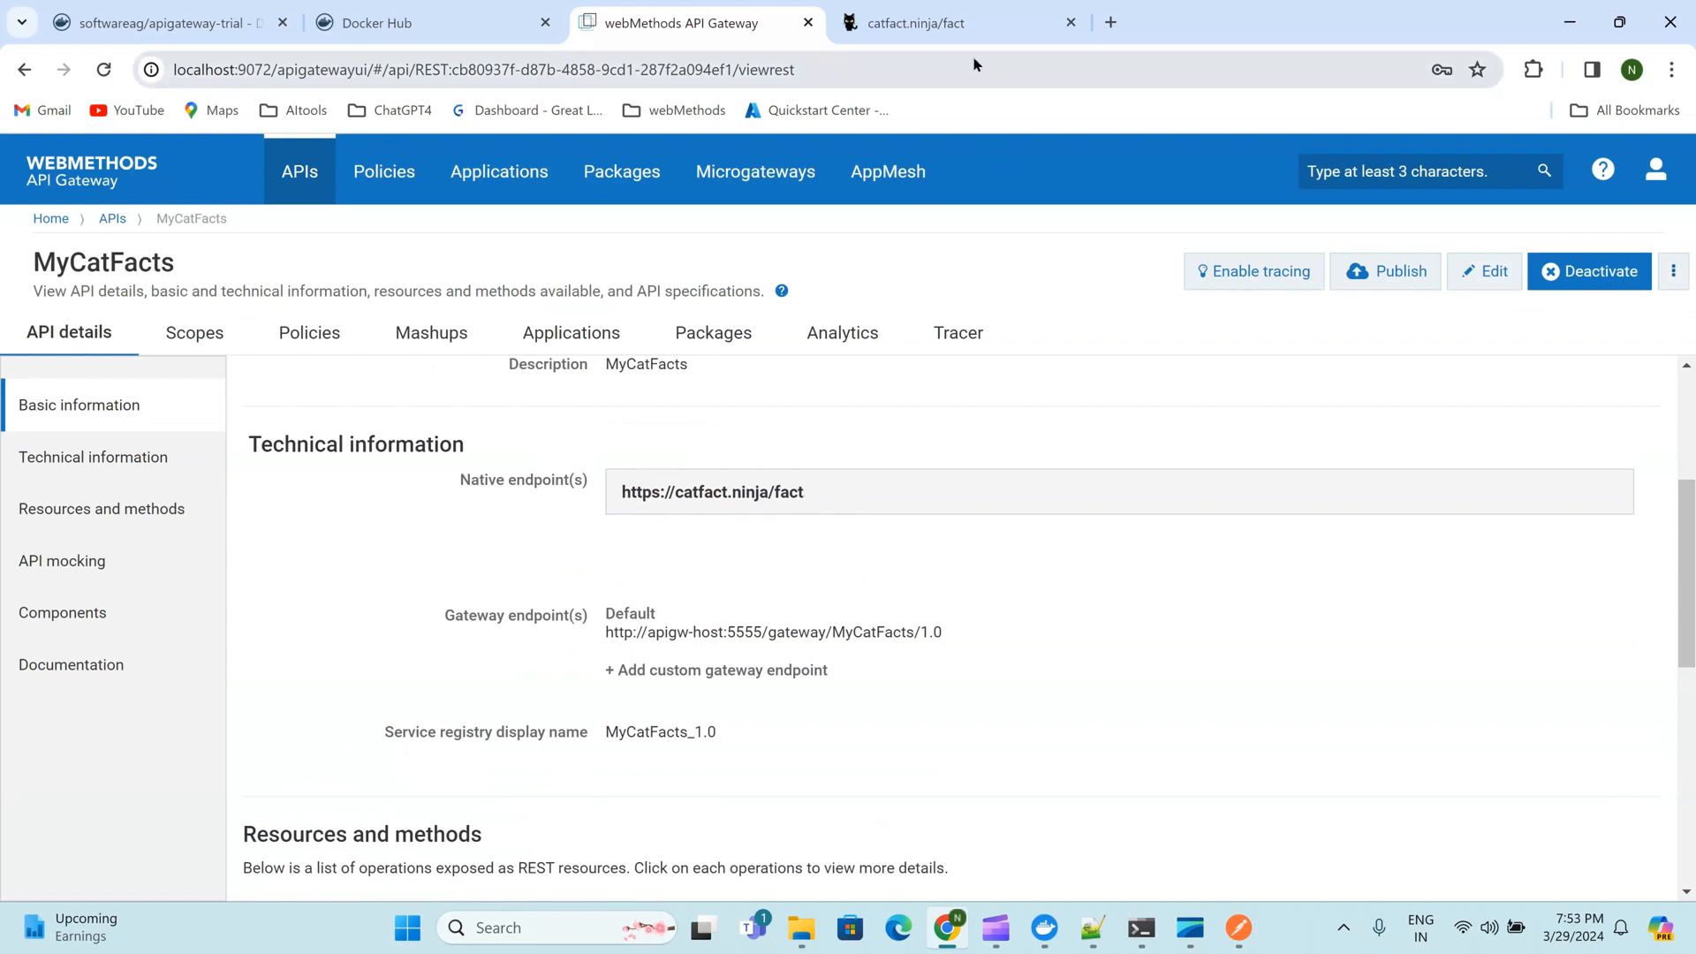
left_click(965, 27)
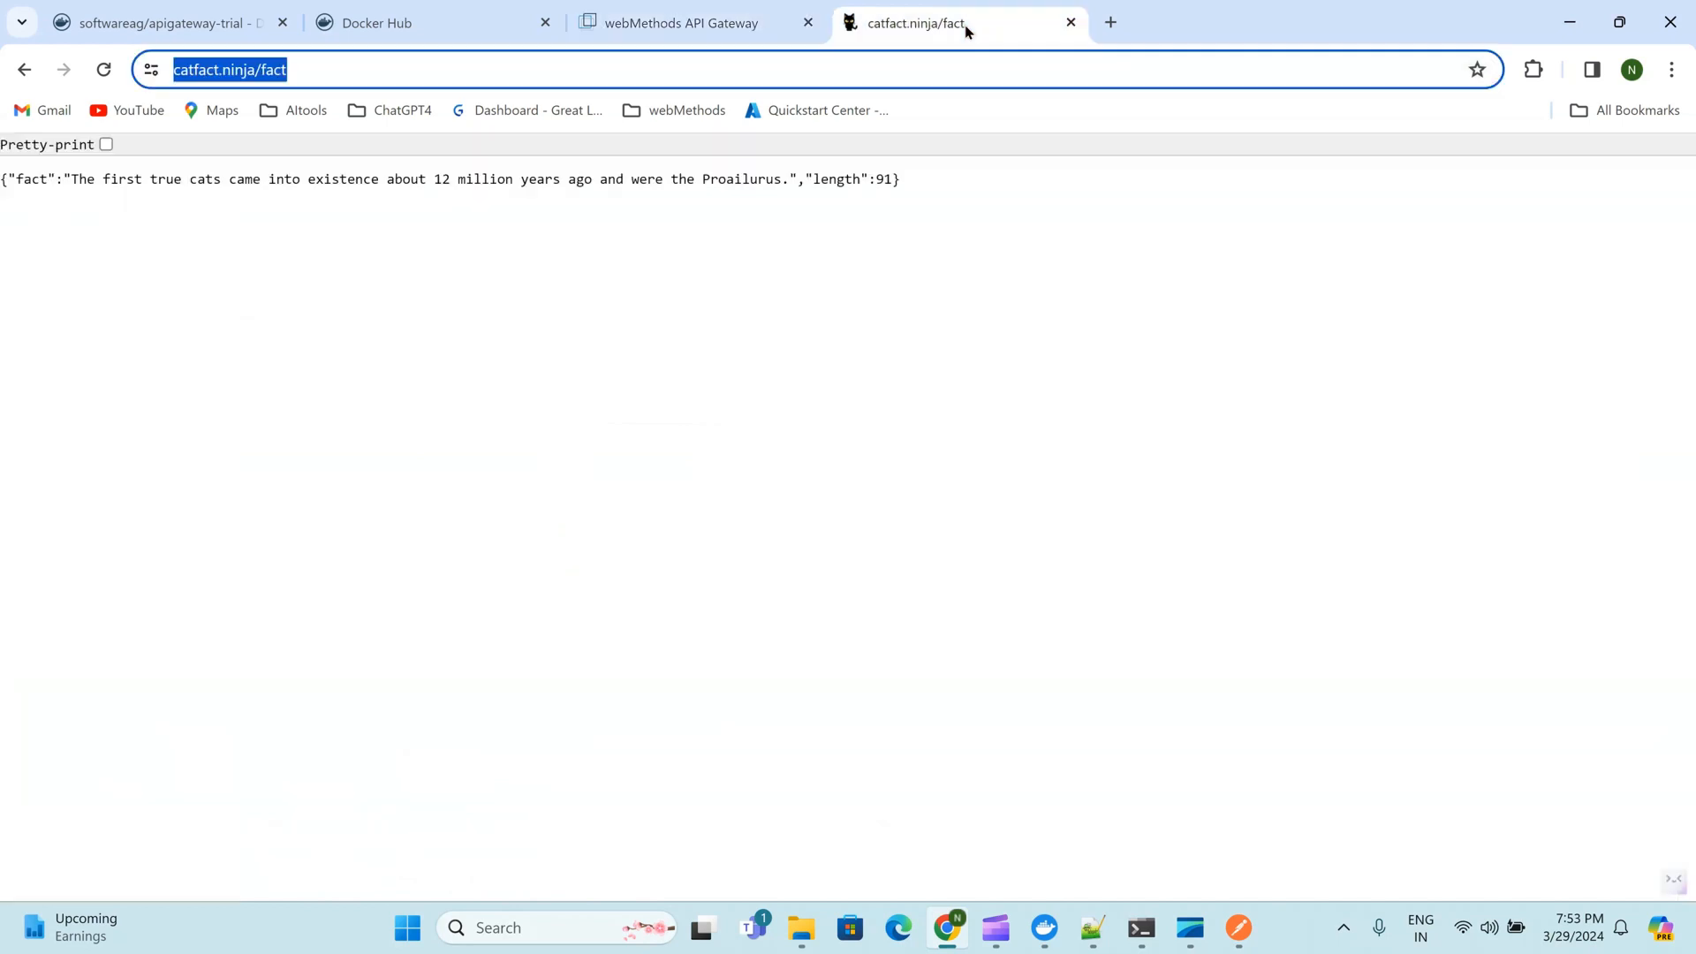
Copy the default gateway endpoint URL from the technical information of the MyCatFacts API
left_click(713, 28)
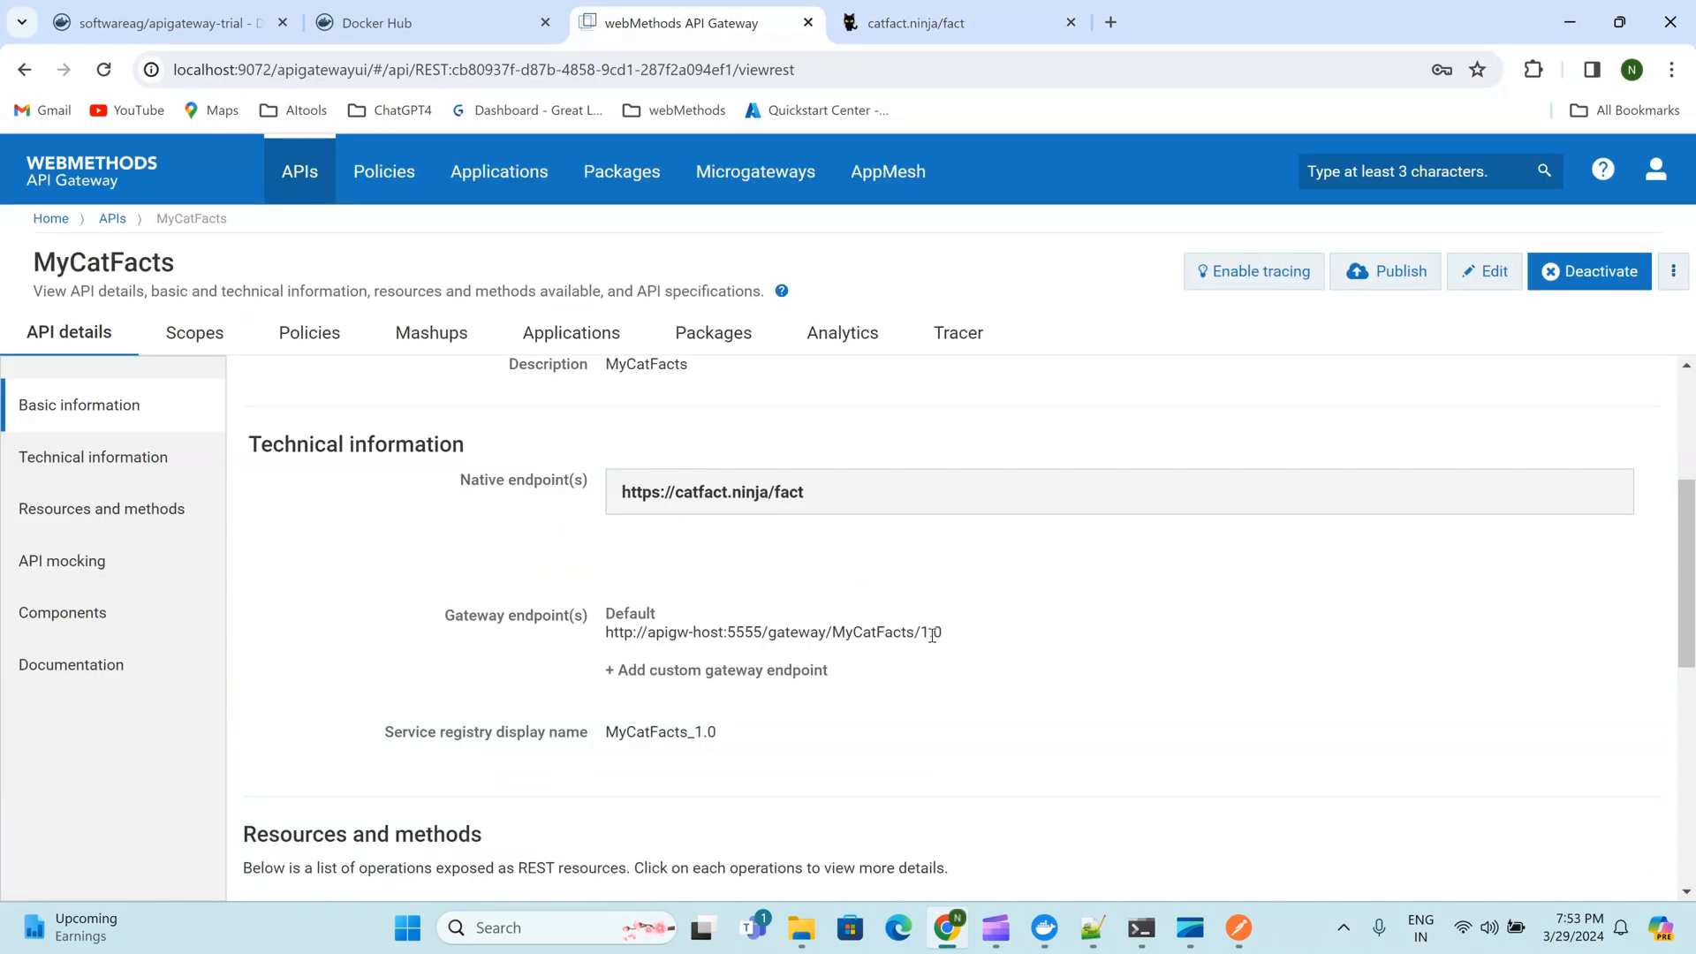
left_click(971, 37)
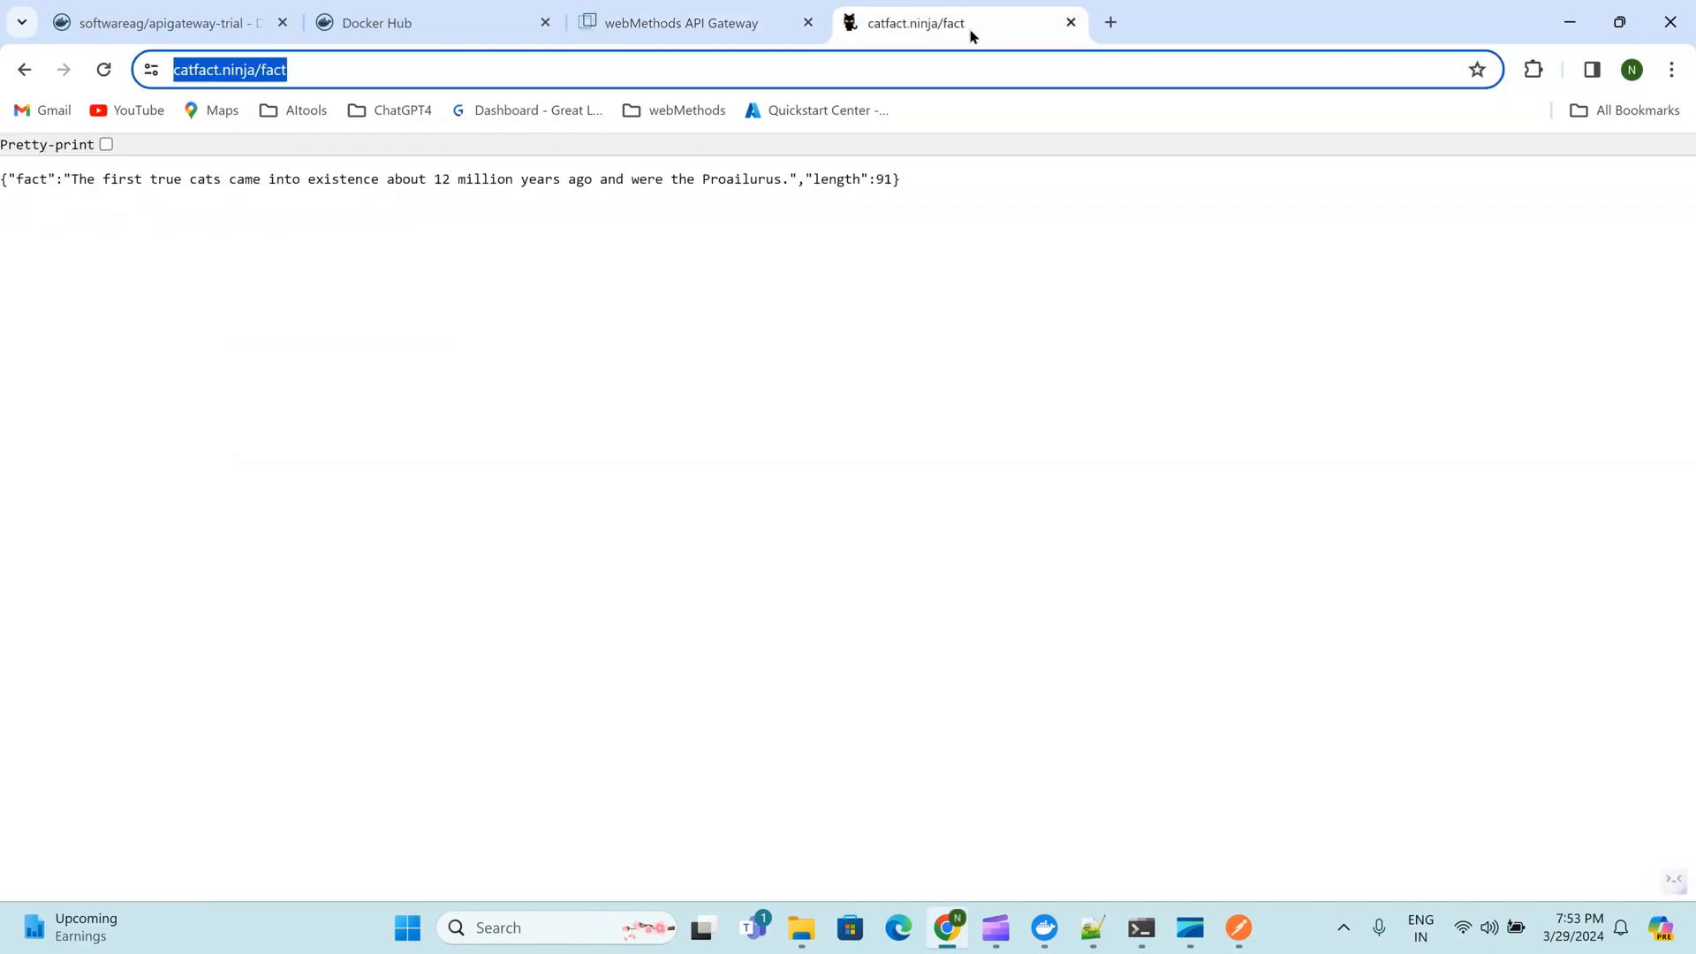
left_click(742, 40)
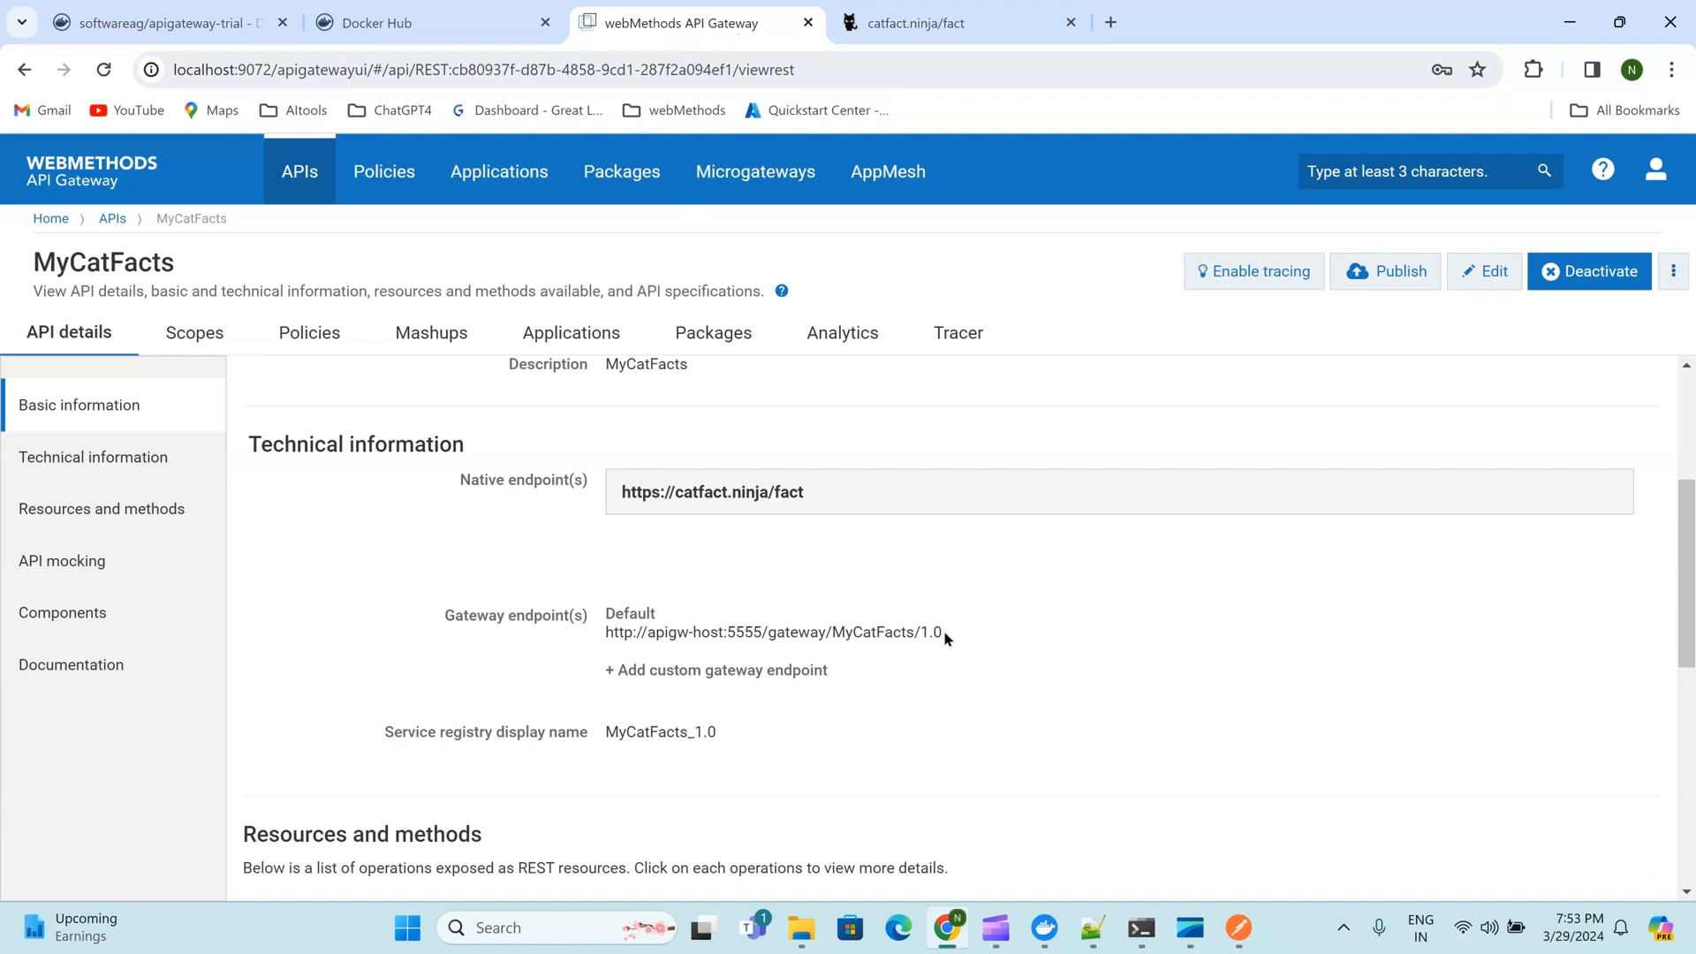
left_click_drag(945, 638, 606, 633)
key("ctrl+c")
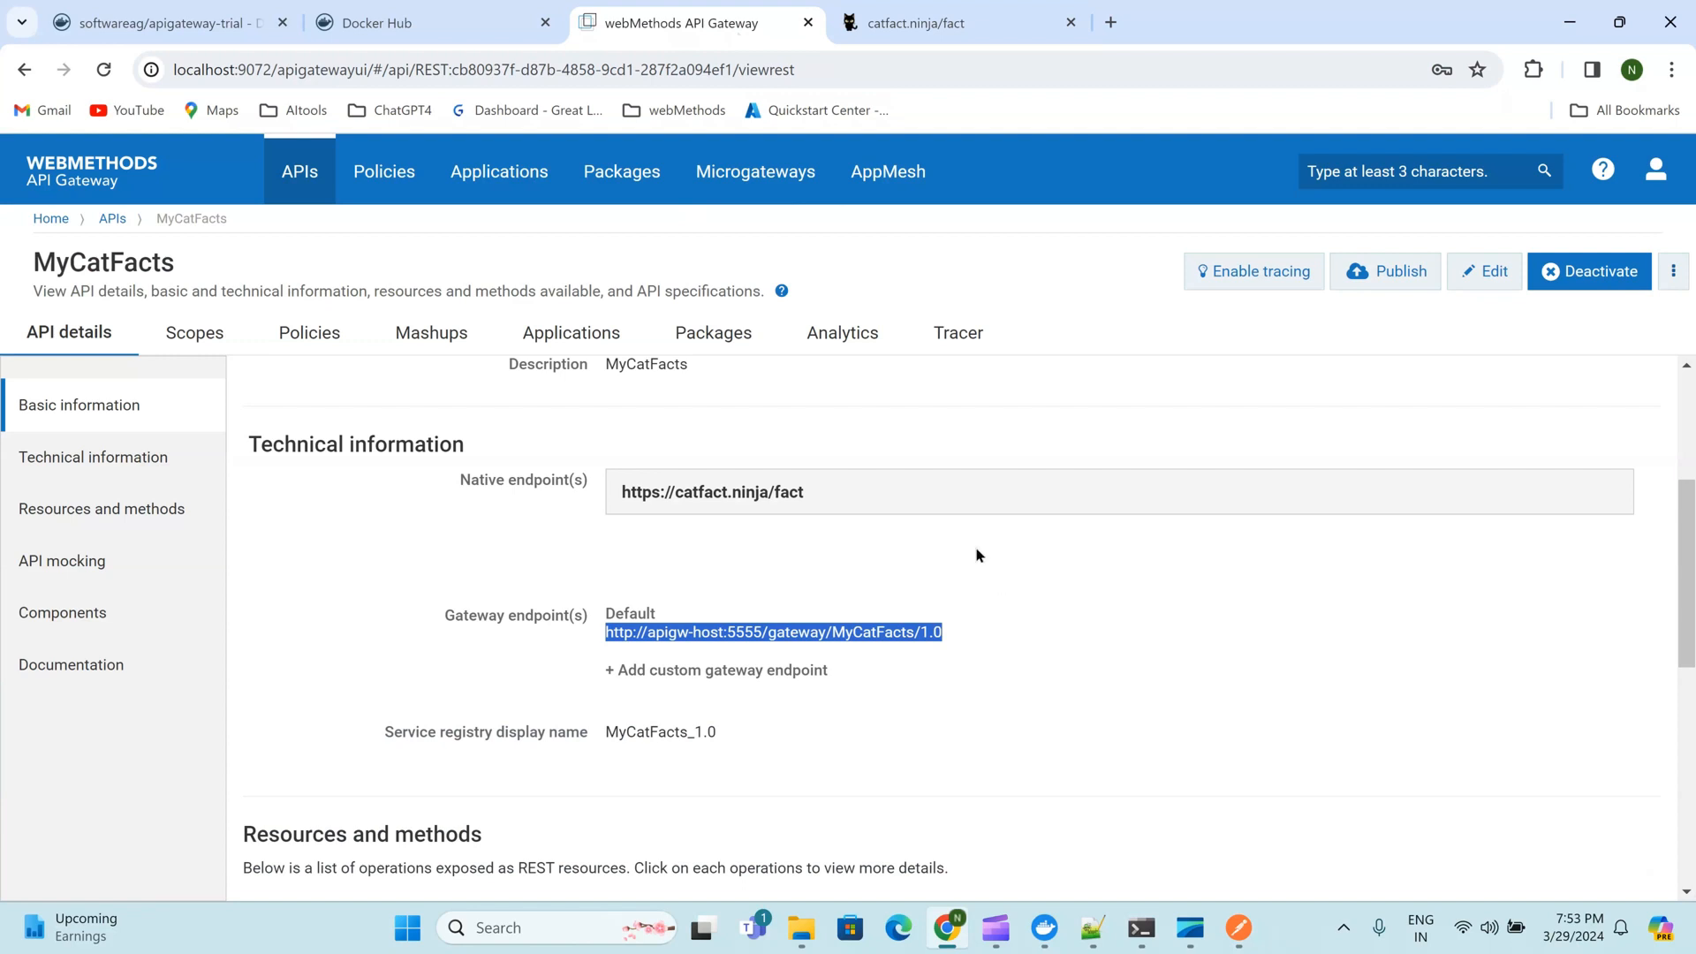
left_click(1237, 936)
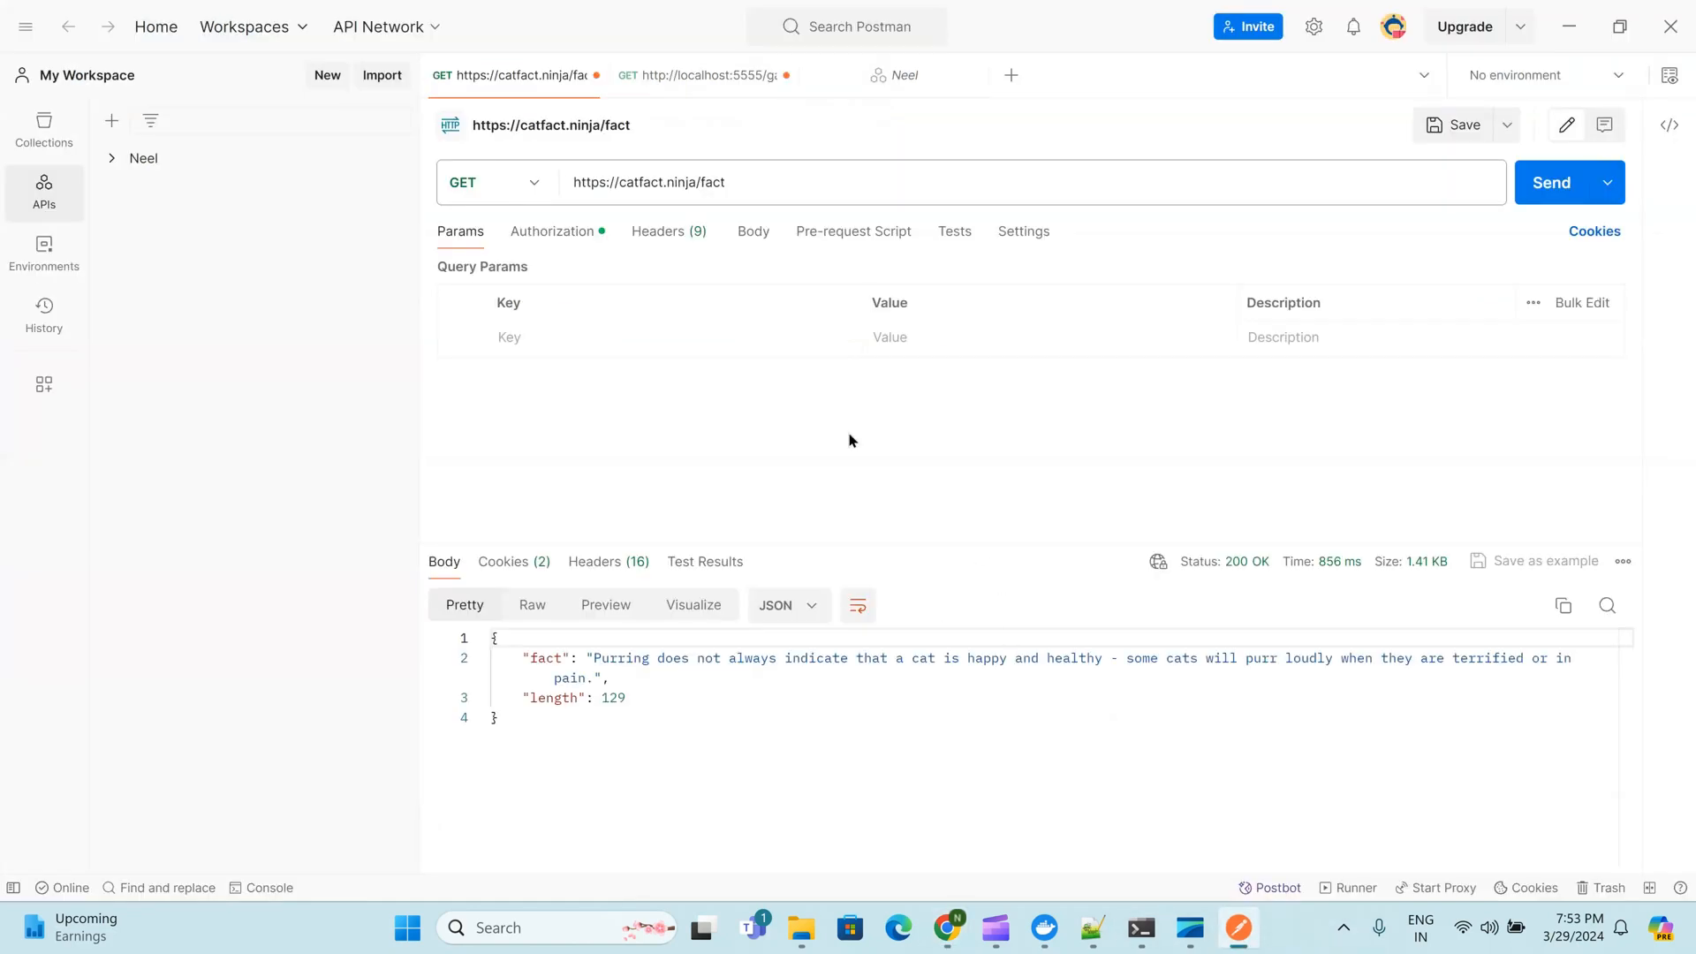
left_click(1011, 76)
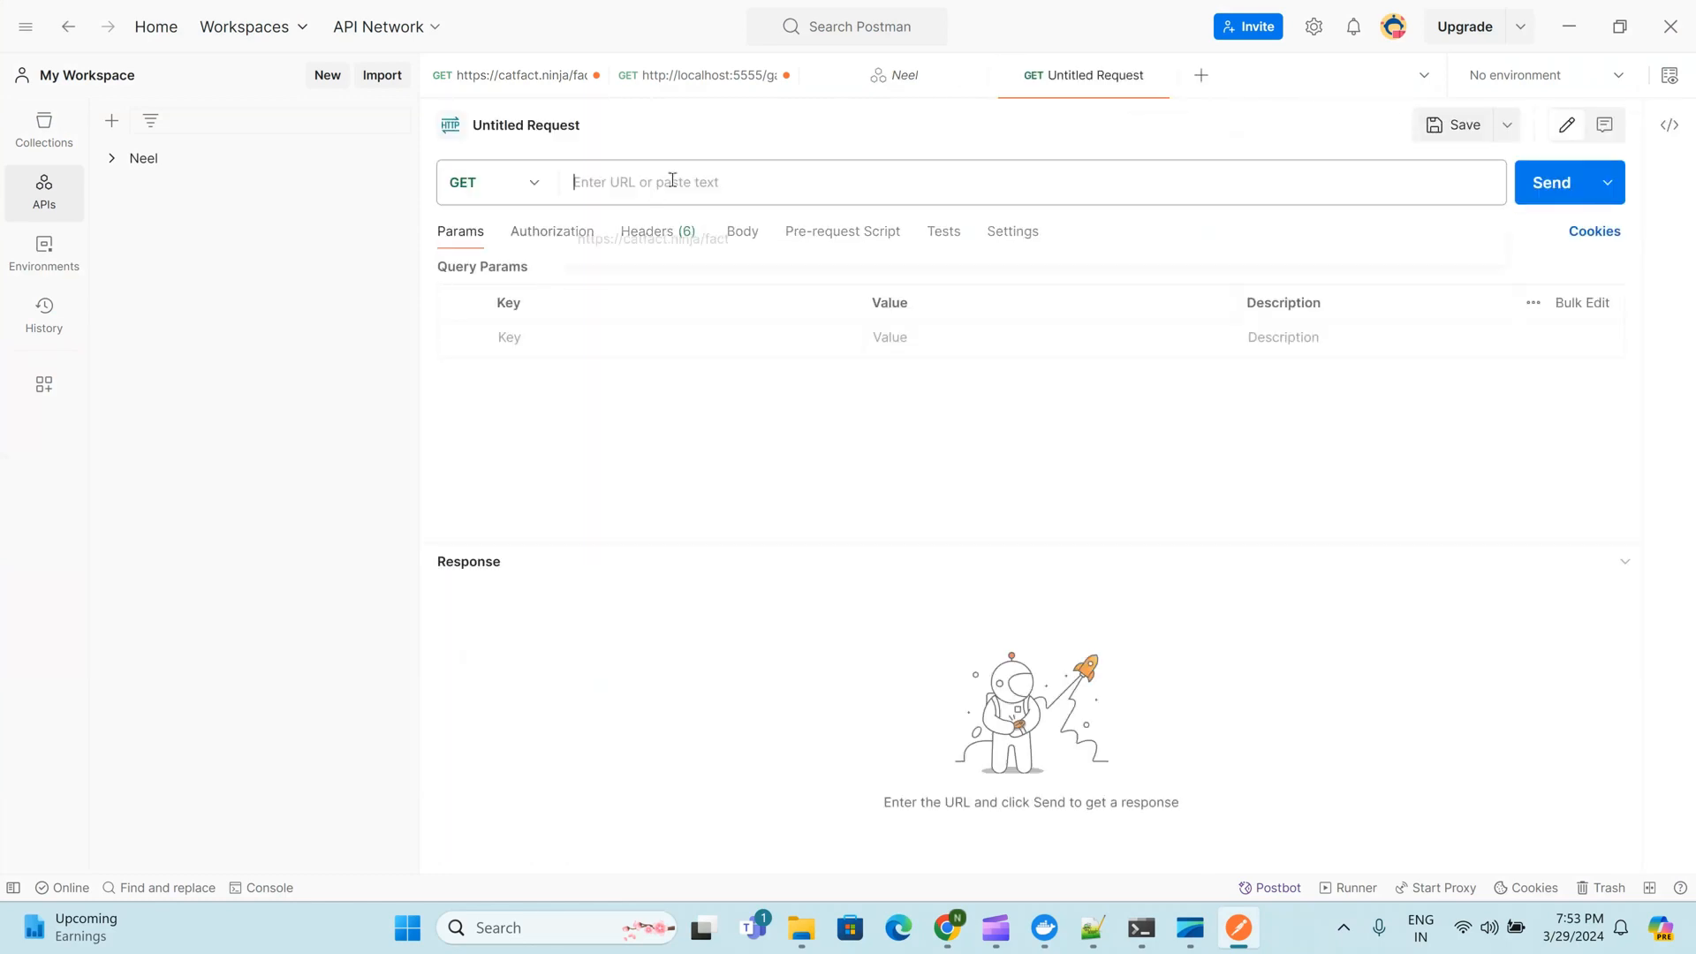
left_click(672, 180)
key("ctrl+v")
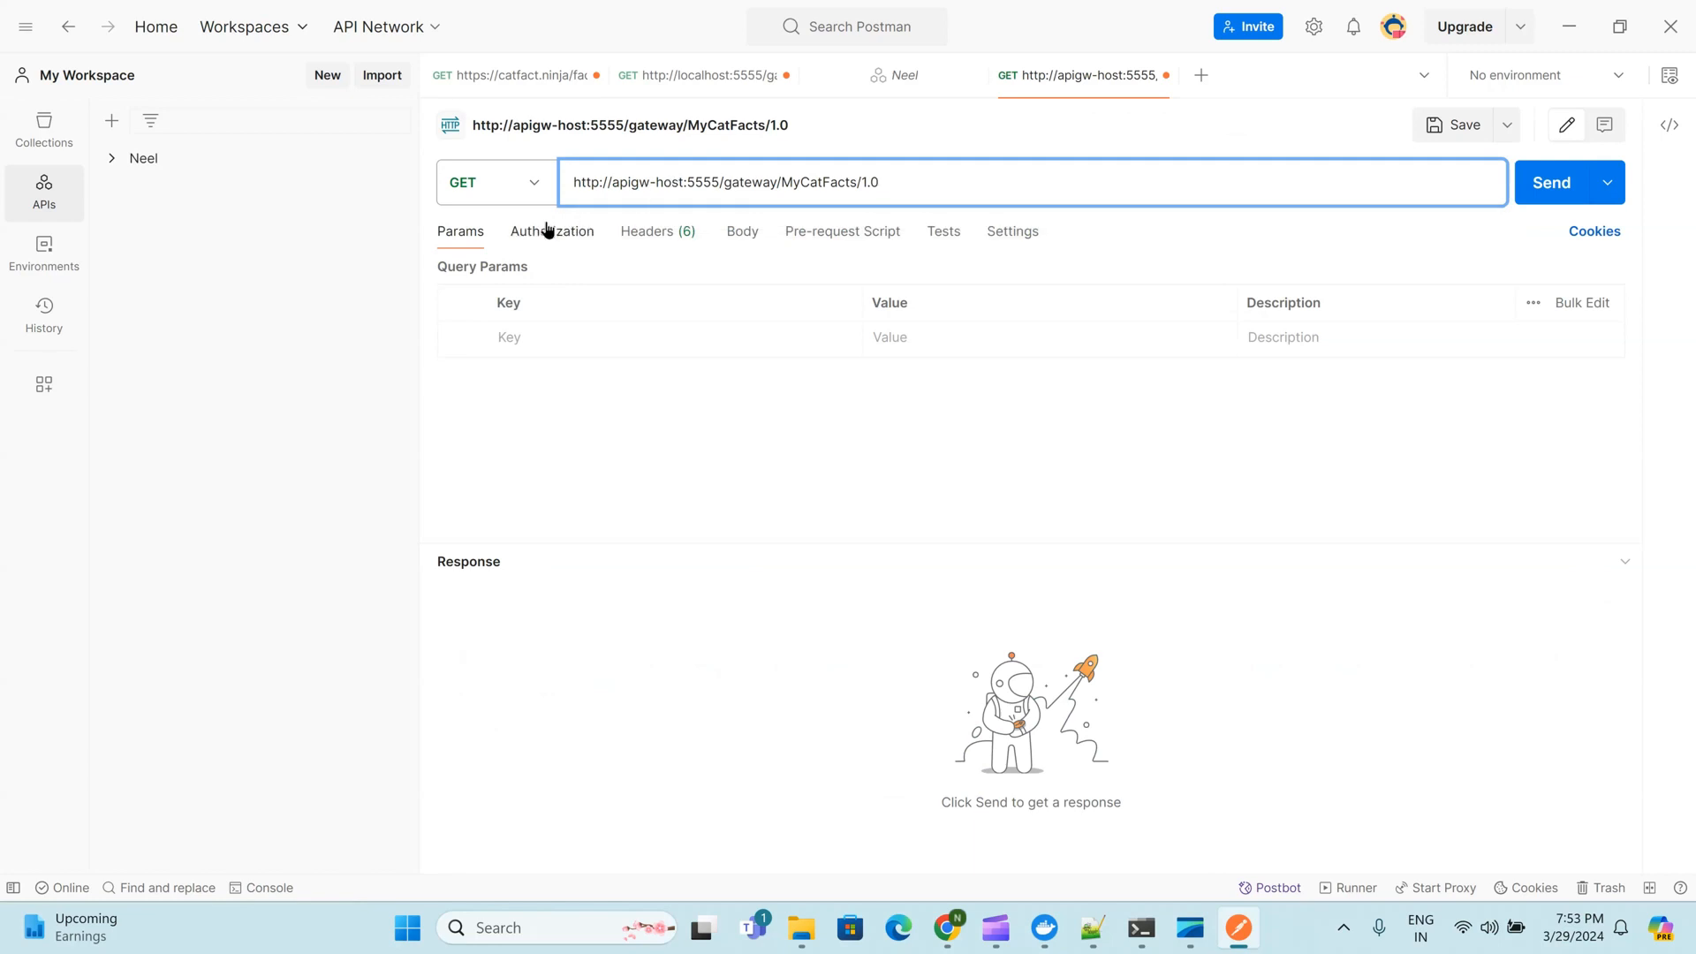
left_click(1565, 201)
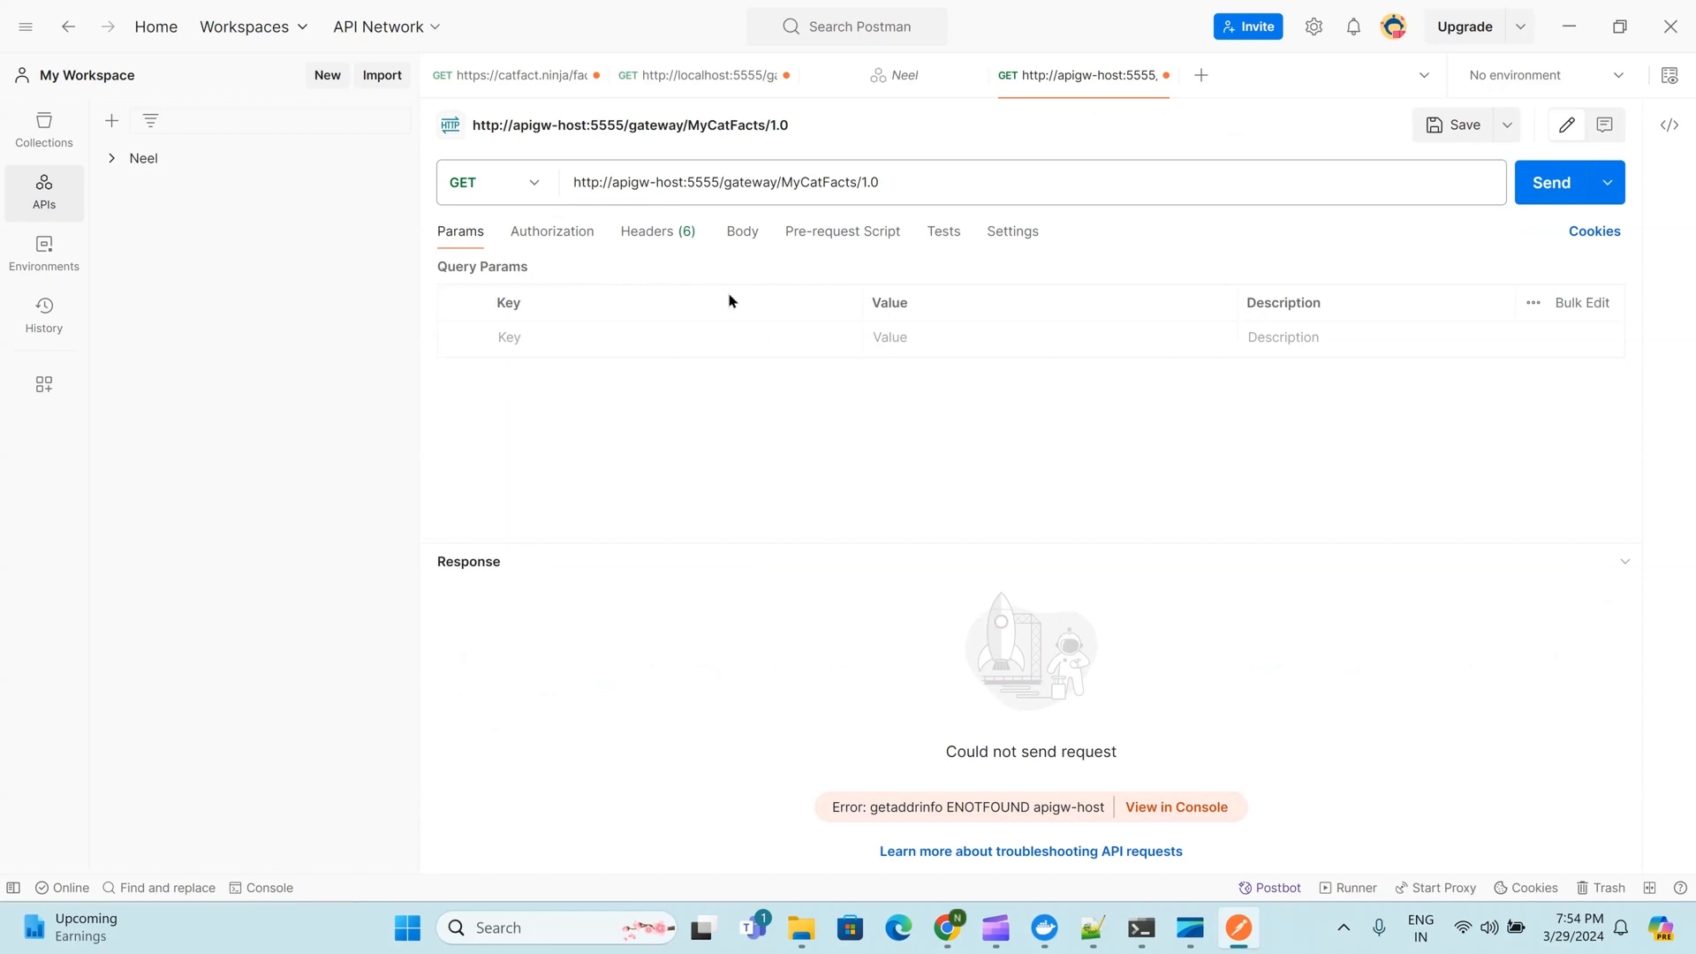
left_click(961, 934)
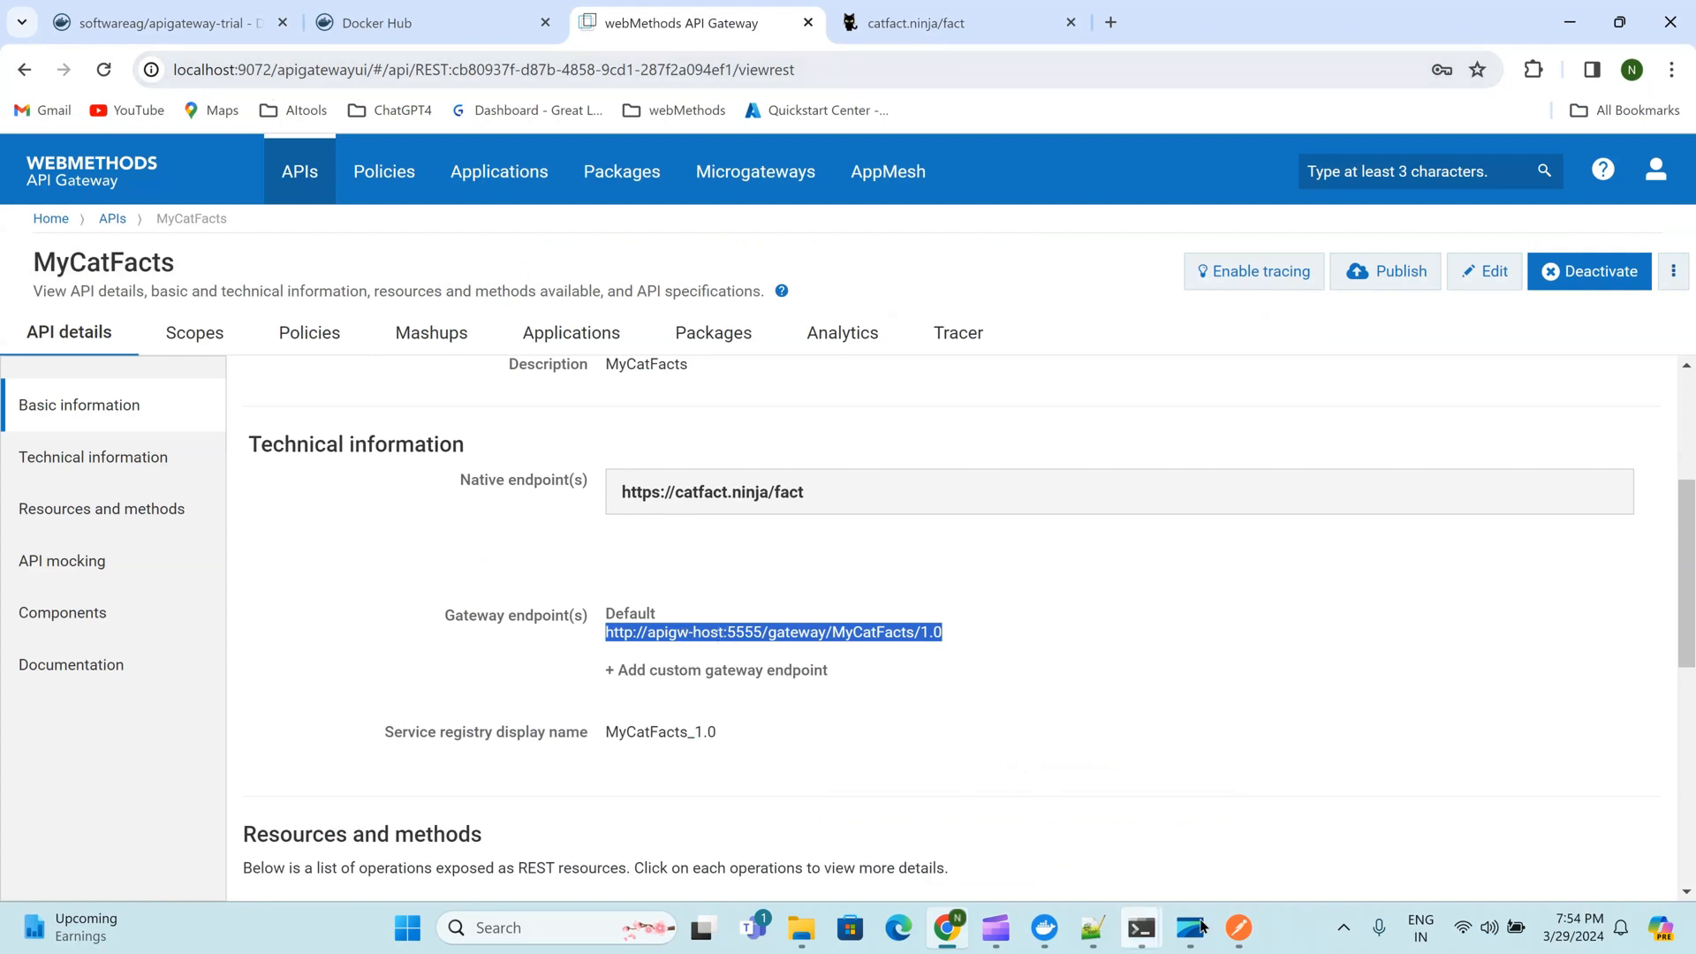
left_click(1243, 934)
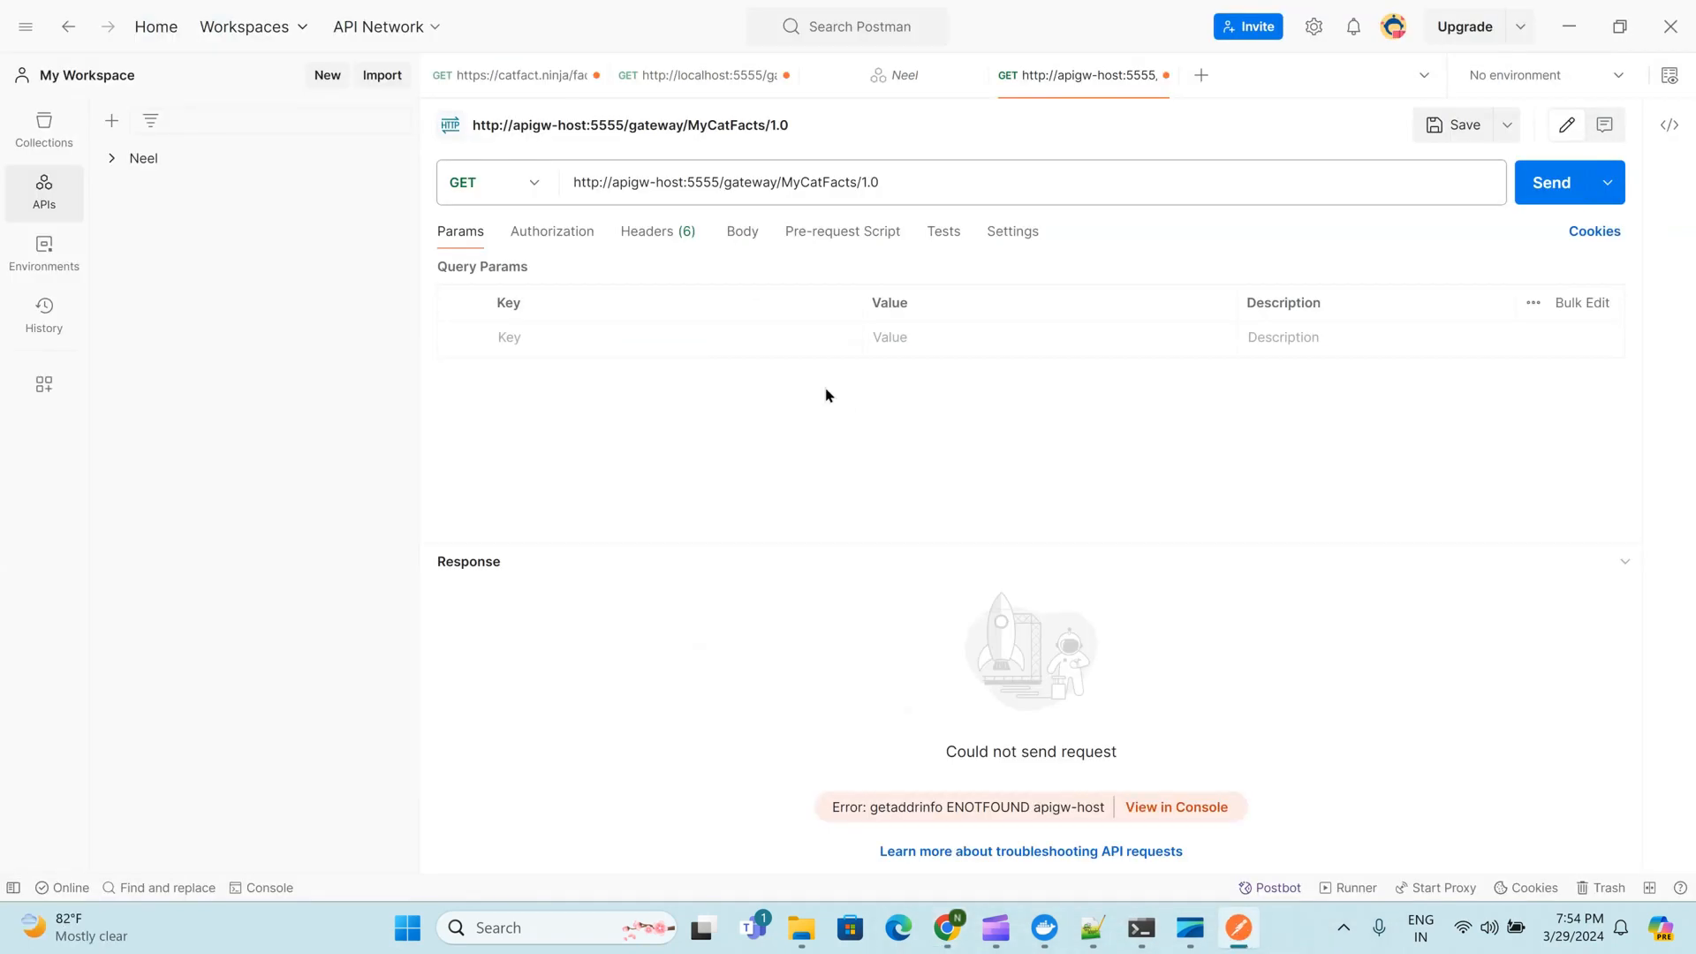
left_click(657, 184)
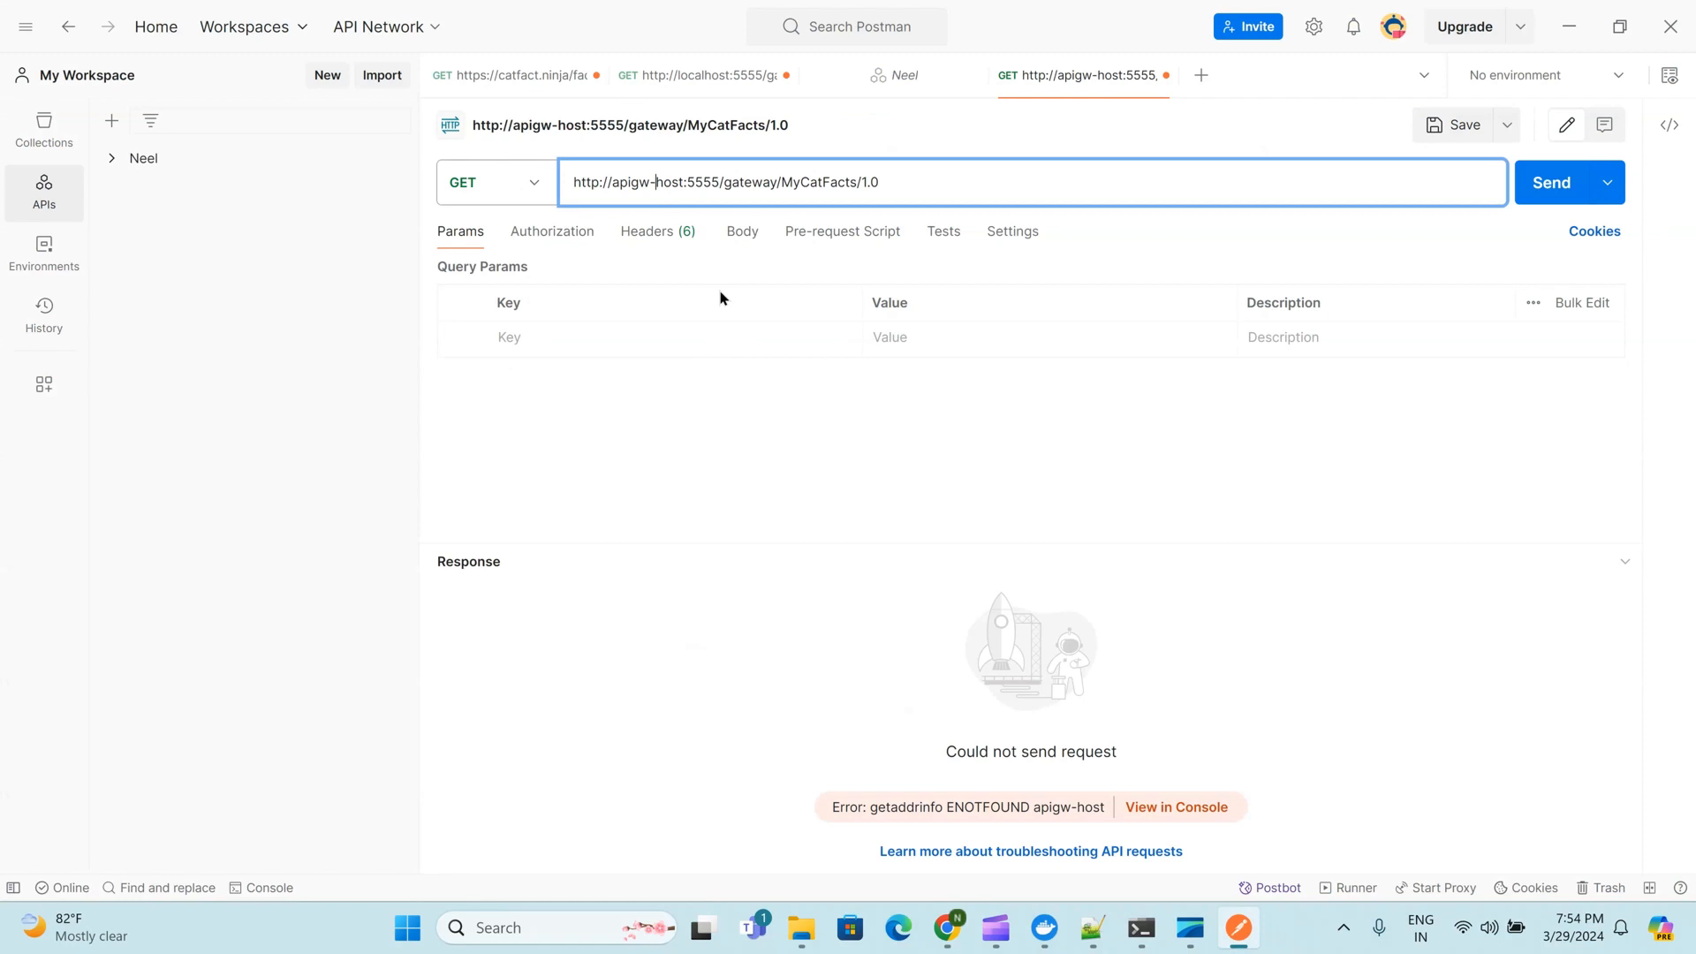
key("BackSpace")
key("BackSpace")
key("BackSpace")
key("BackSpace")
key("BackSpace")
key("BackSpace")
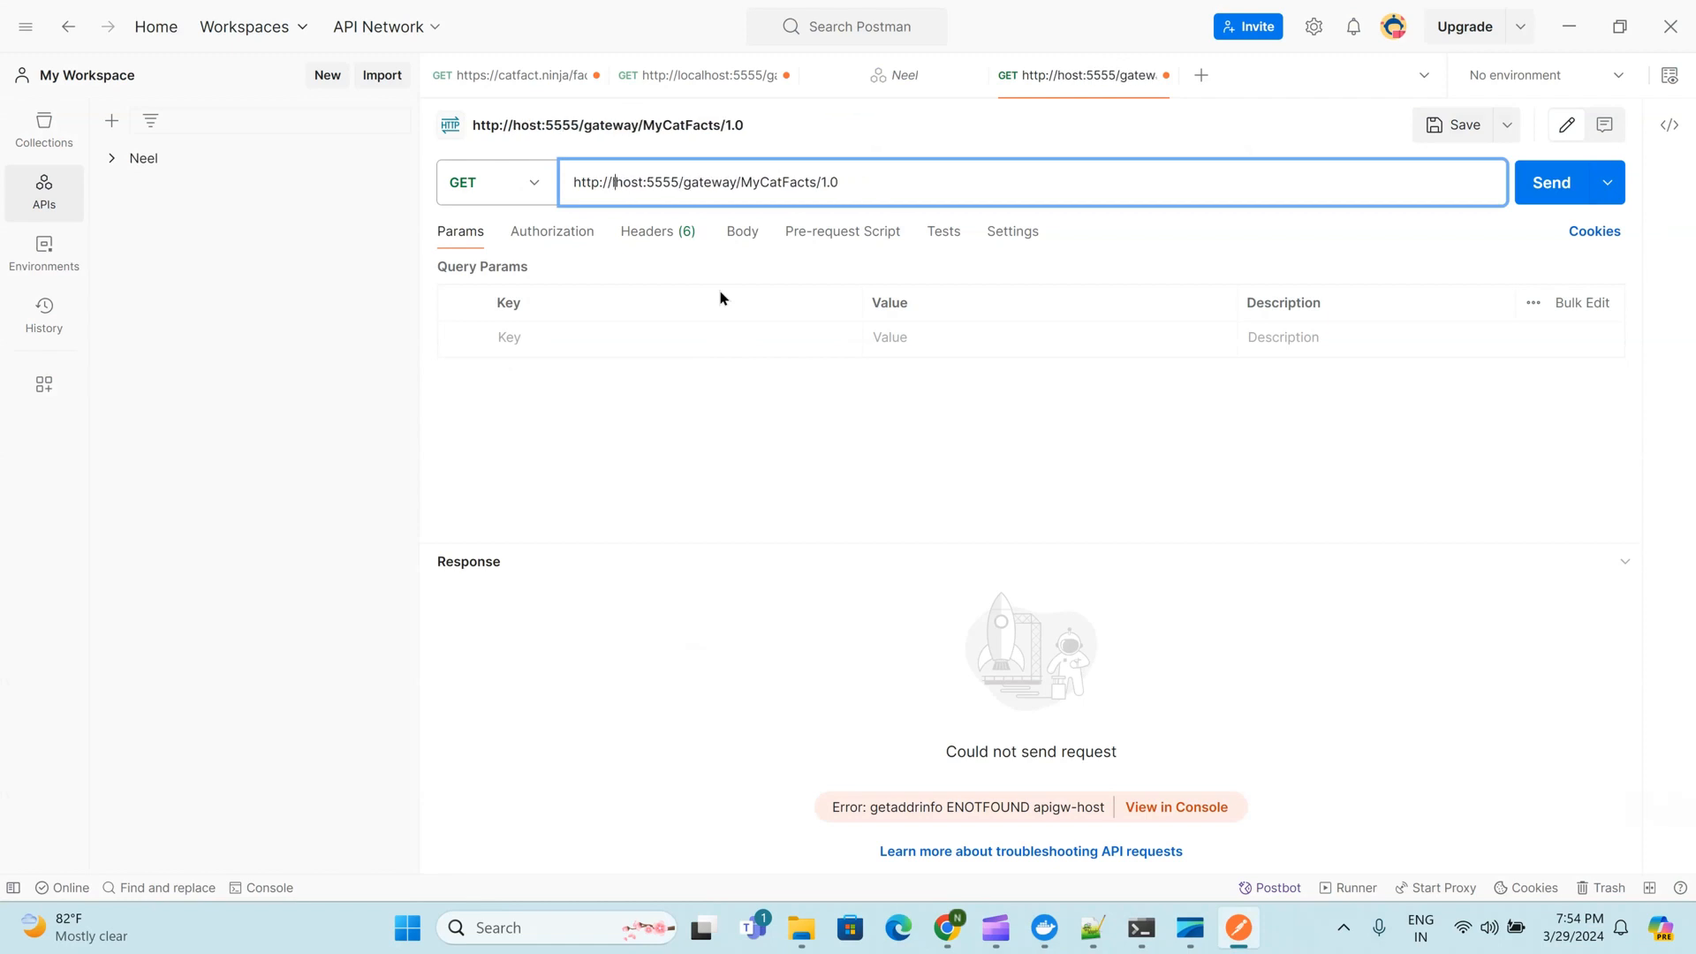
type("local")
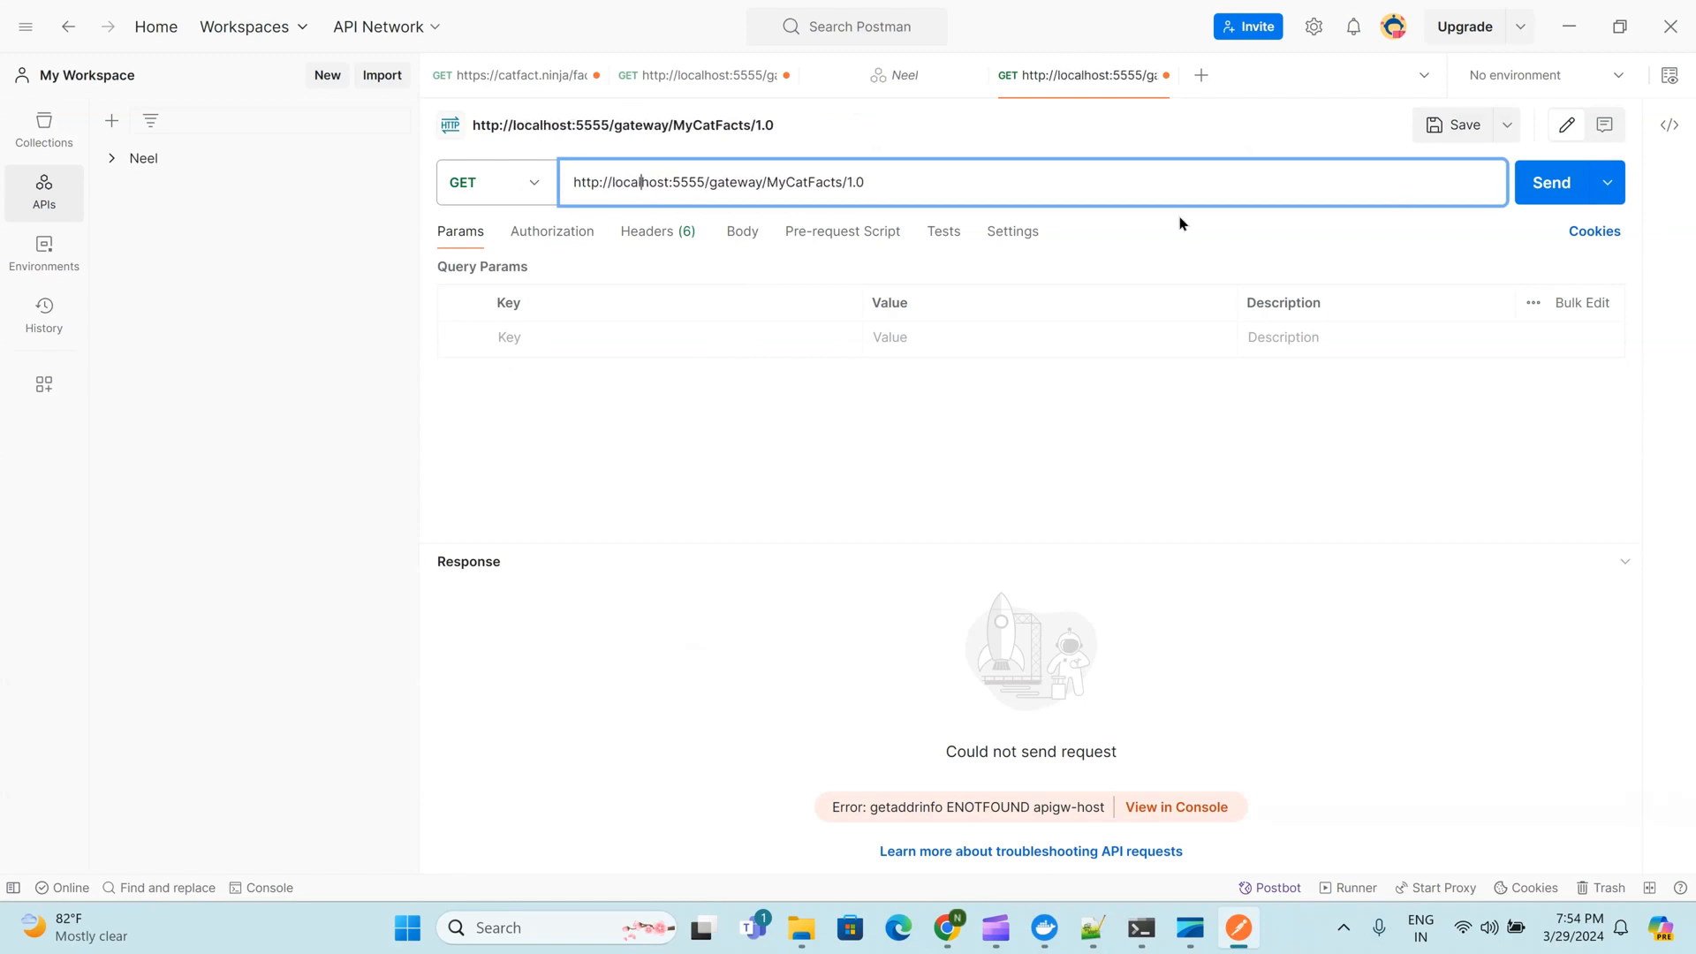
left_click(1536, 200)
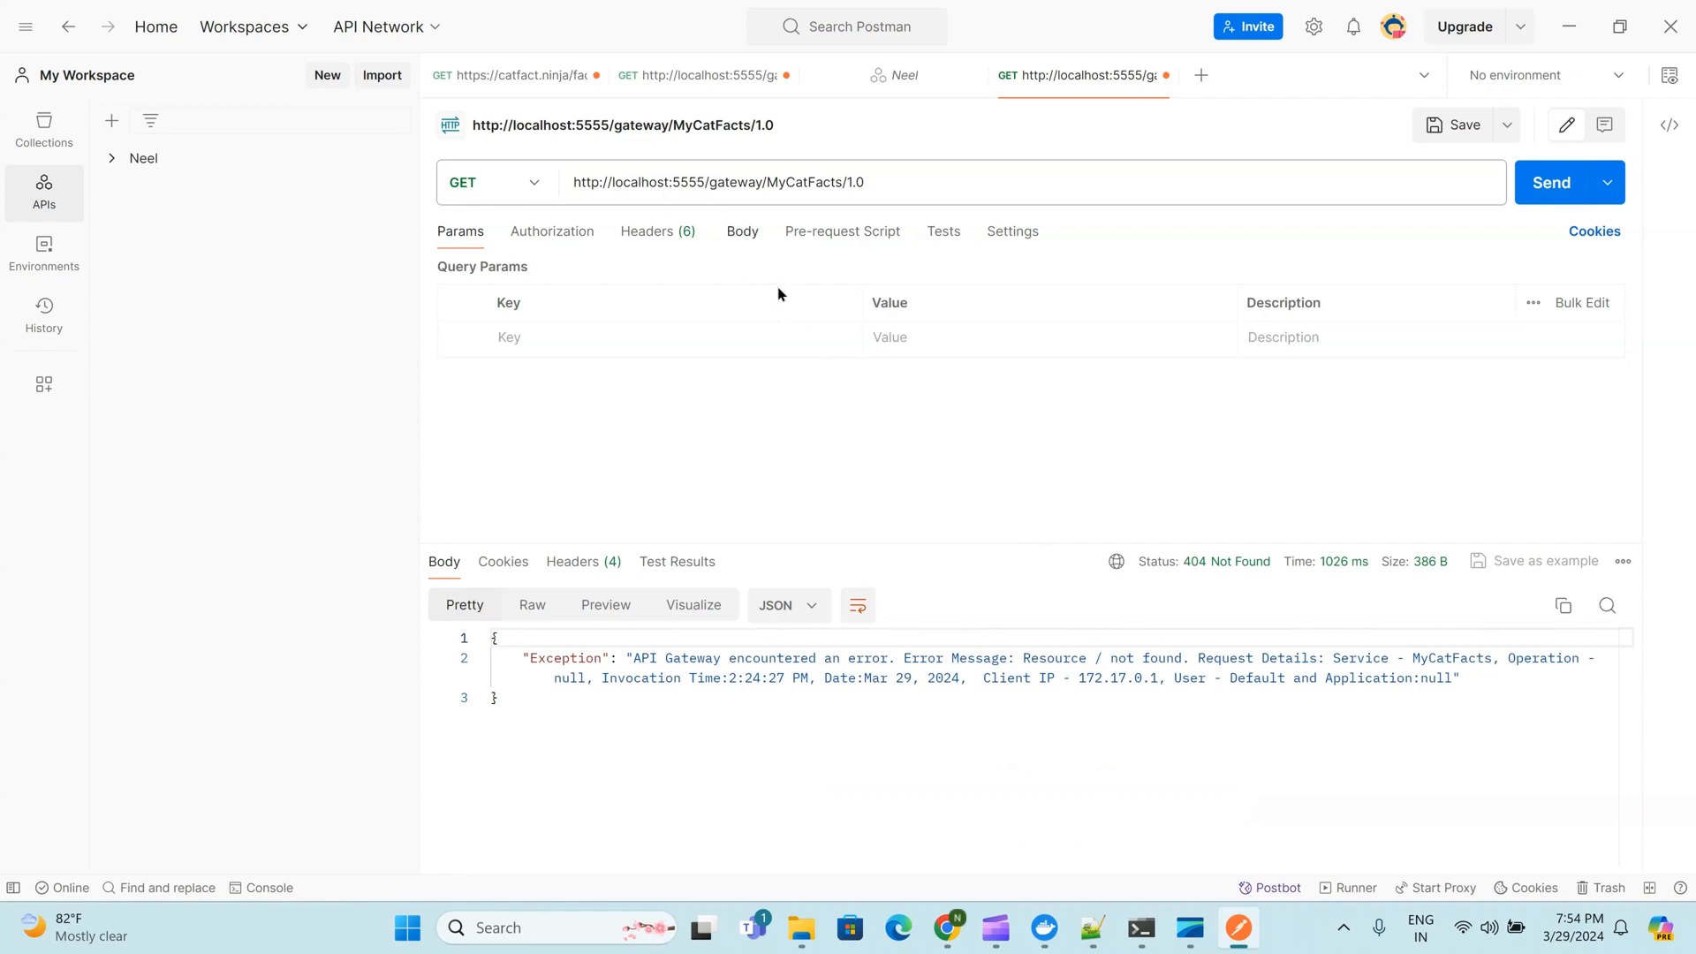
Check the apigw container's port mappings in Docker Desktop and return to Postman
left_click(1044, 928)
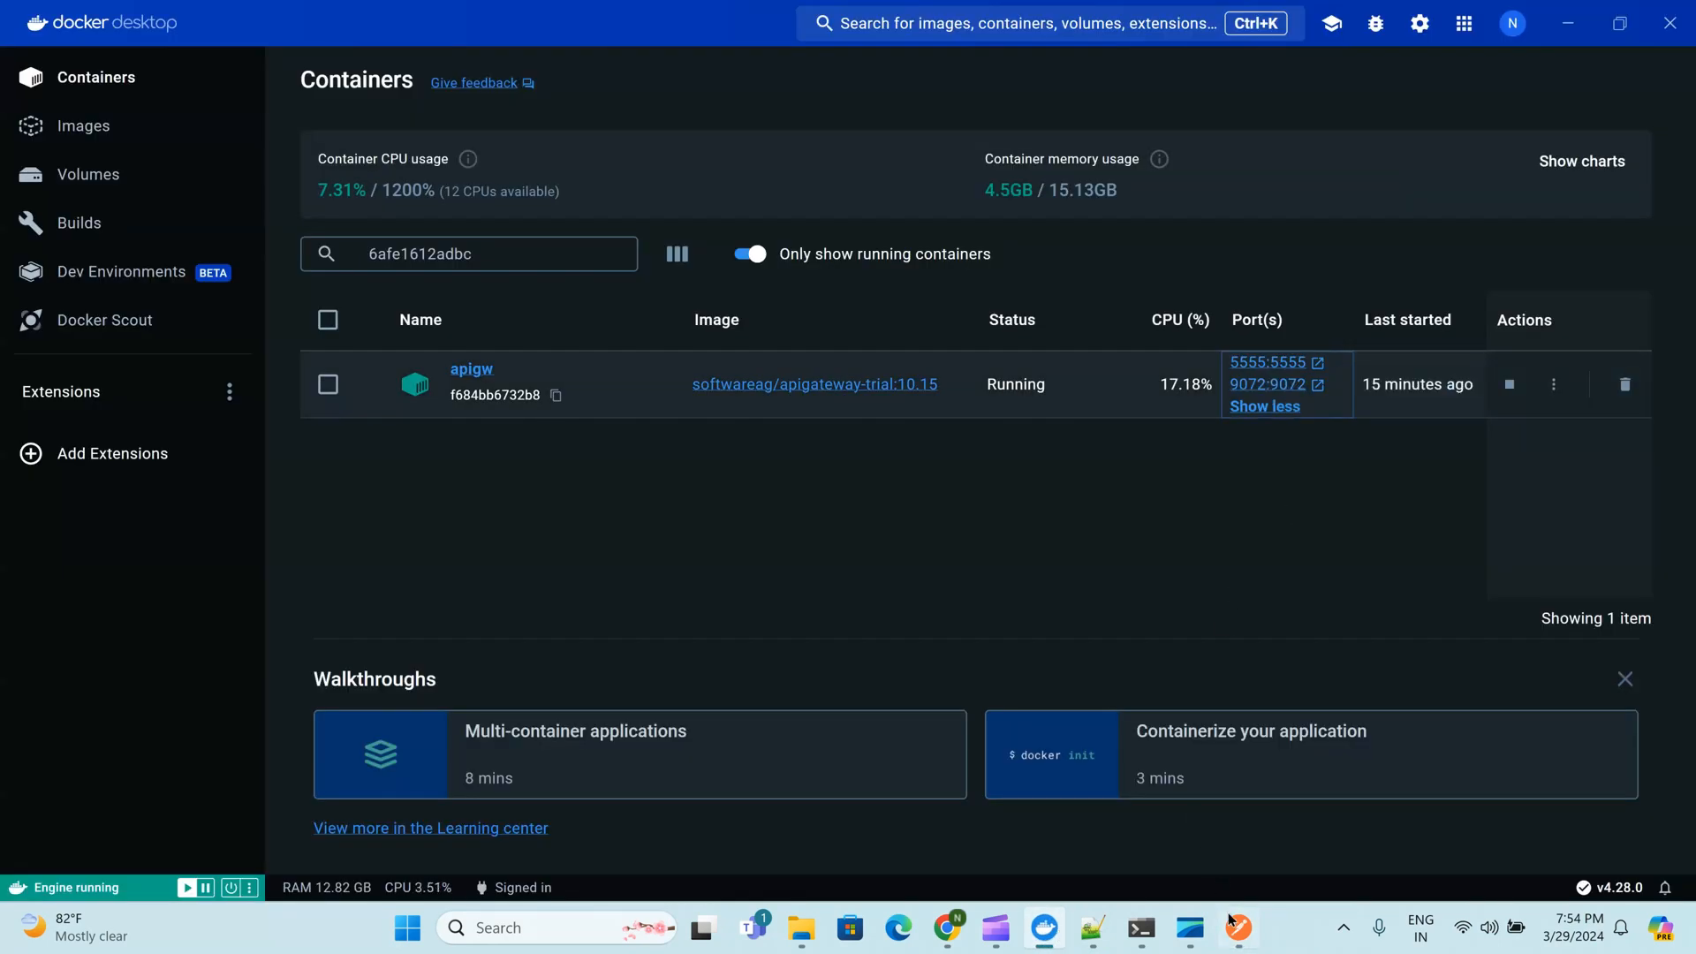
mouse_move(1240, 938)
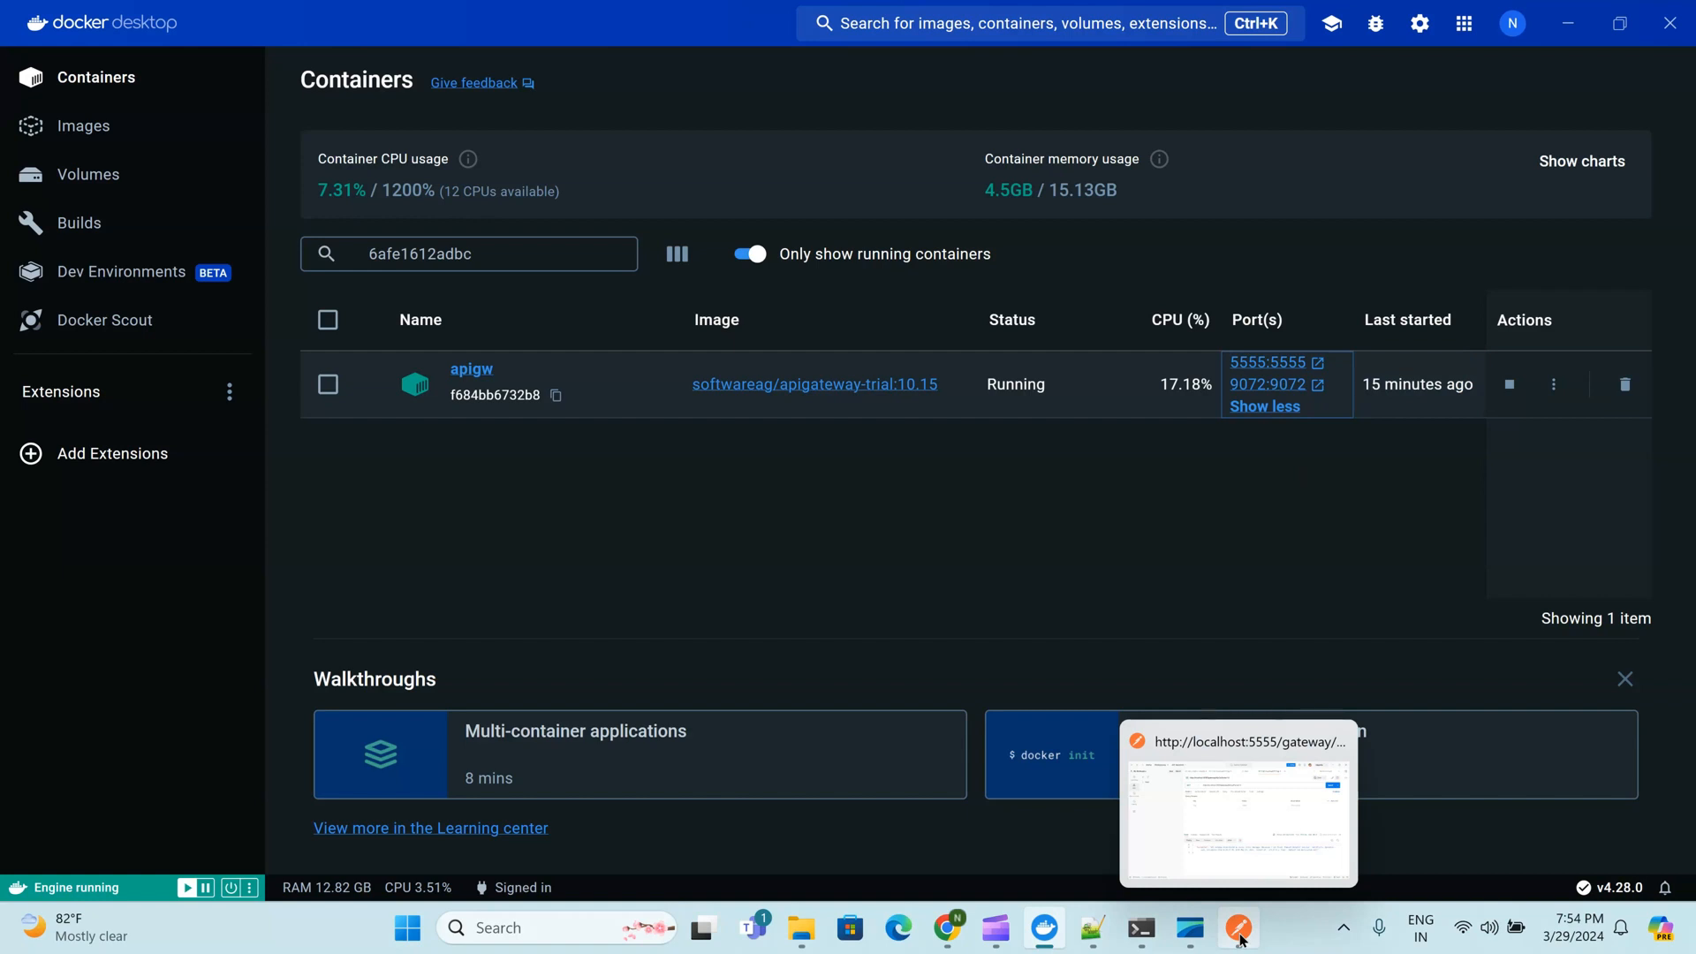
left_click(1240, 937)
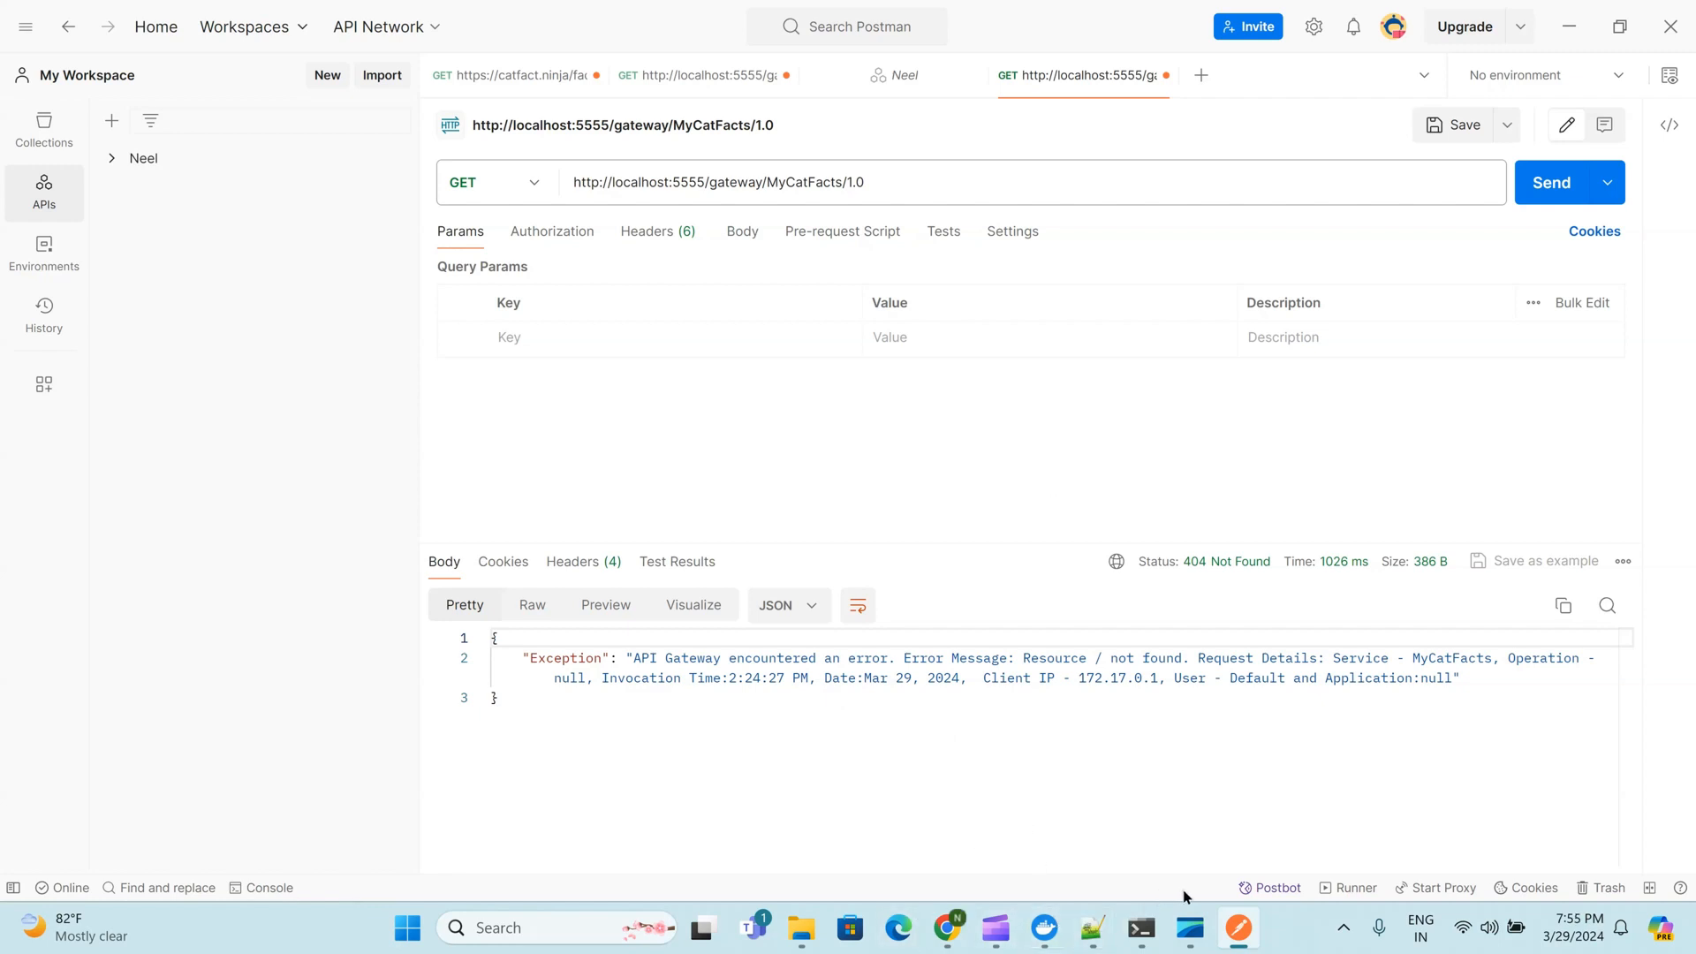
Switch to the API Gateway in Chrome and open the MyCatFacts Straight Through Routing policy for editing, confirming the edit of the active API
left_click(947, 929)
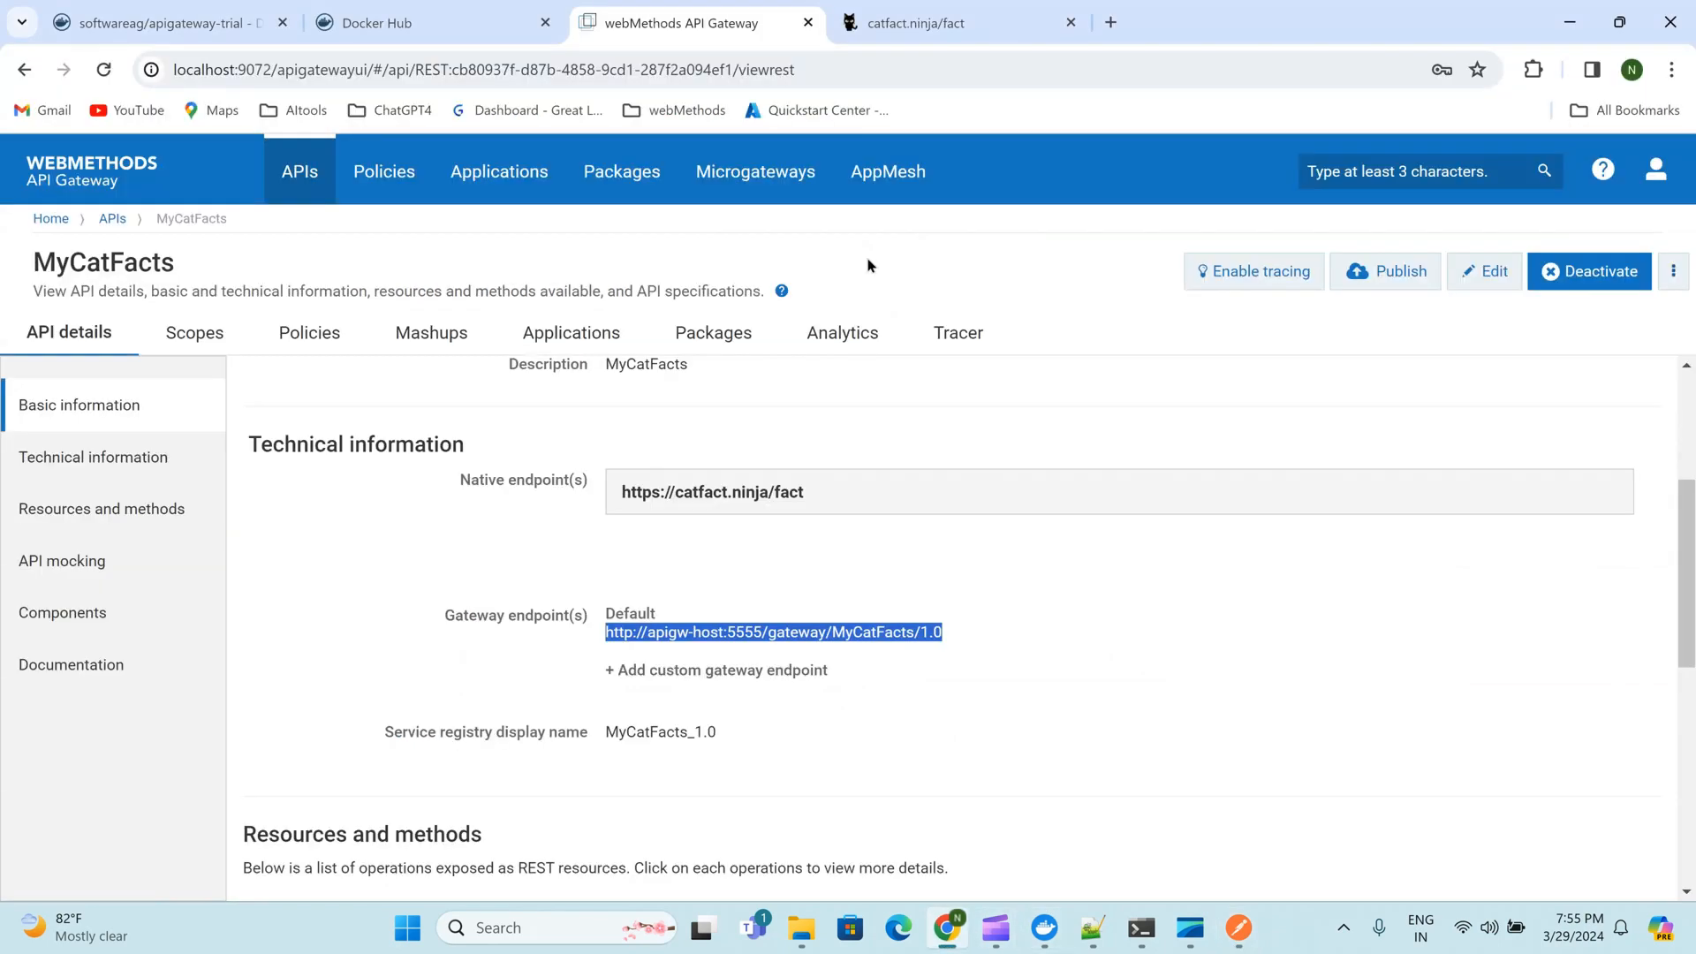
left_click(1117, 680)
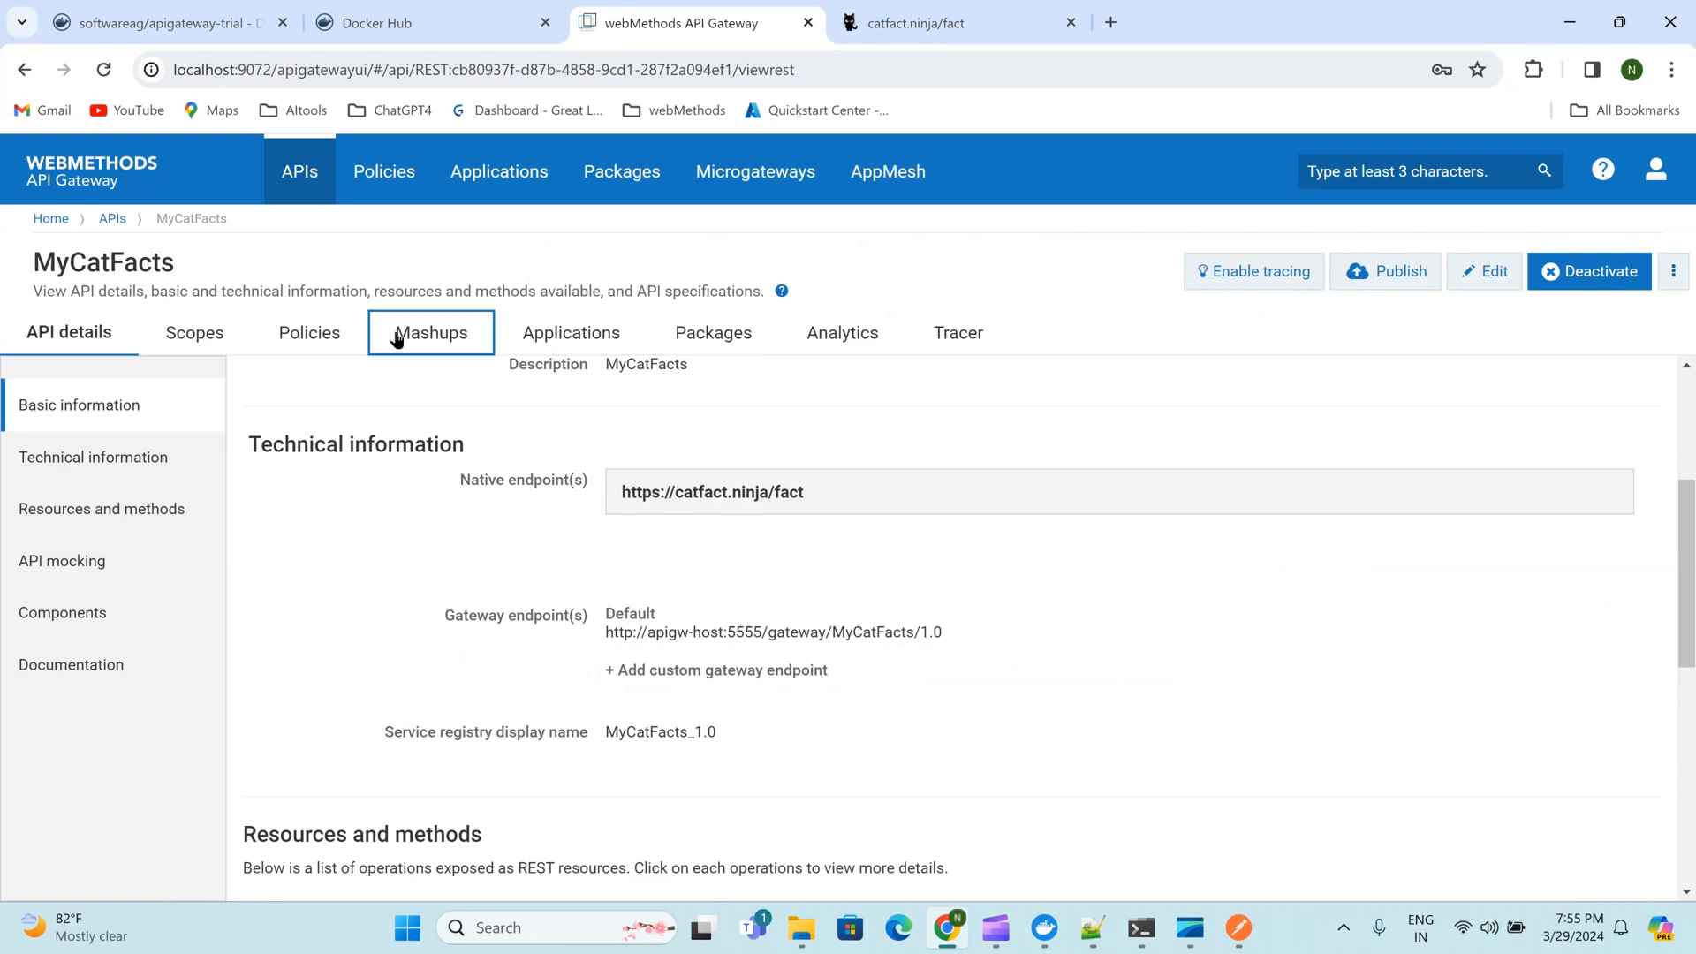
left_click(334, 341)
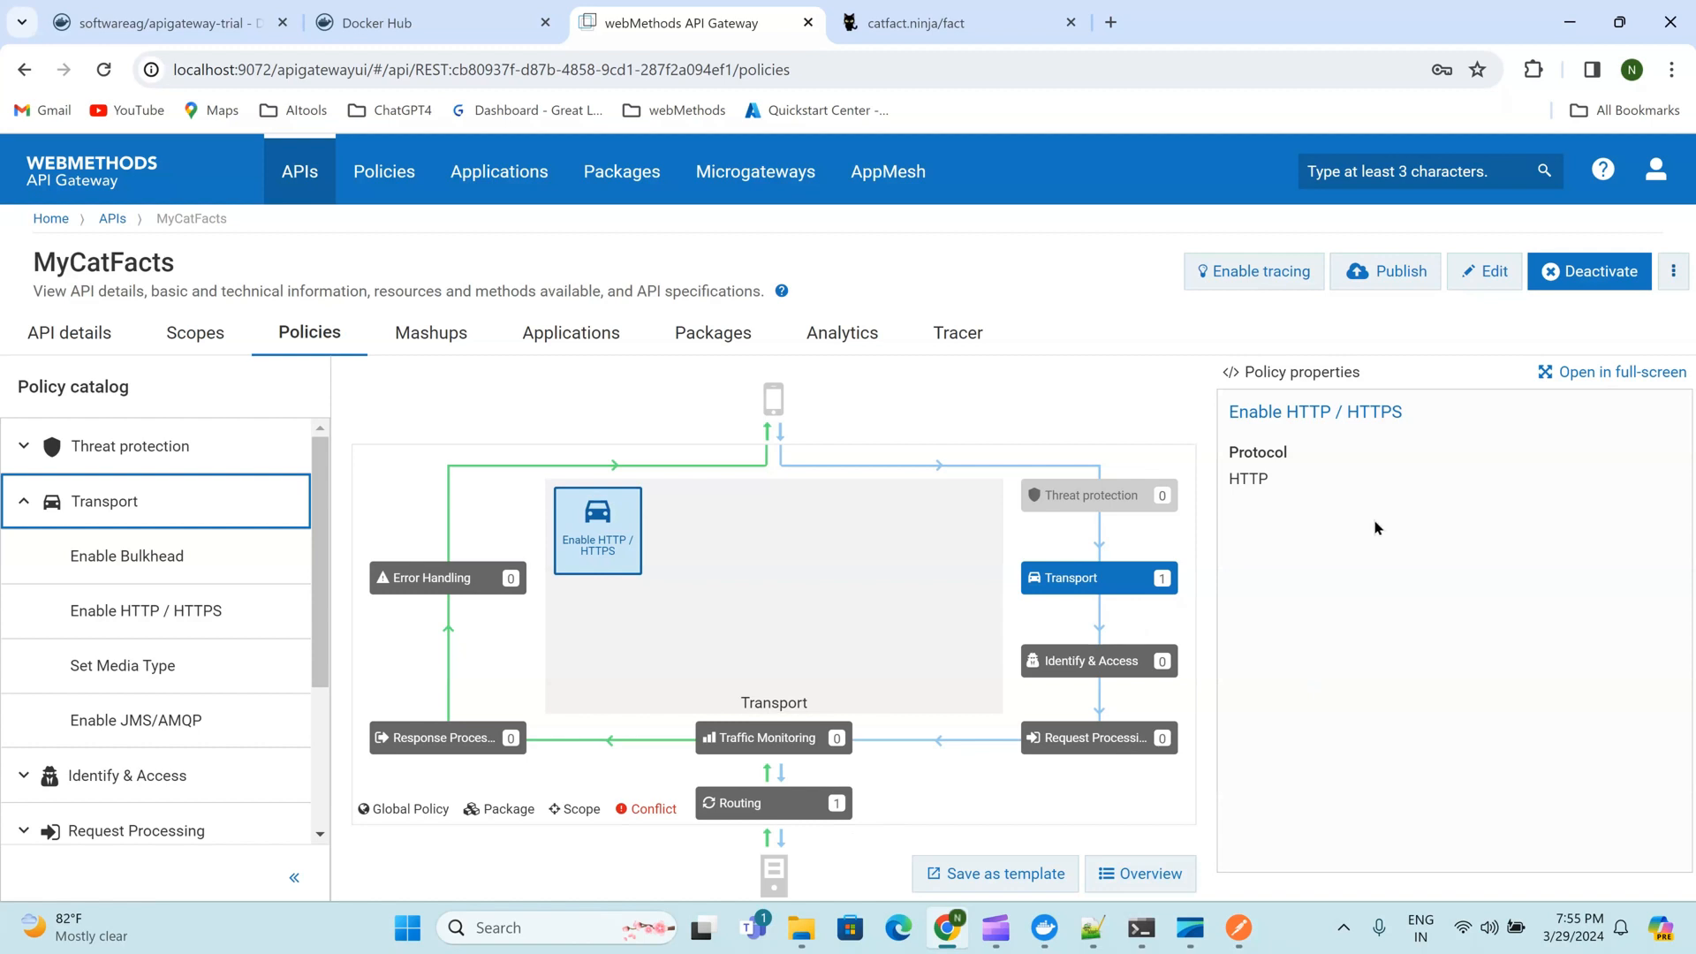
left_click(765, 819)
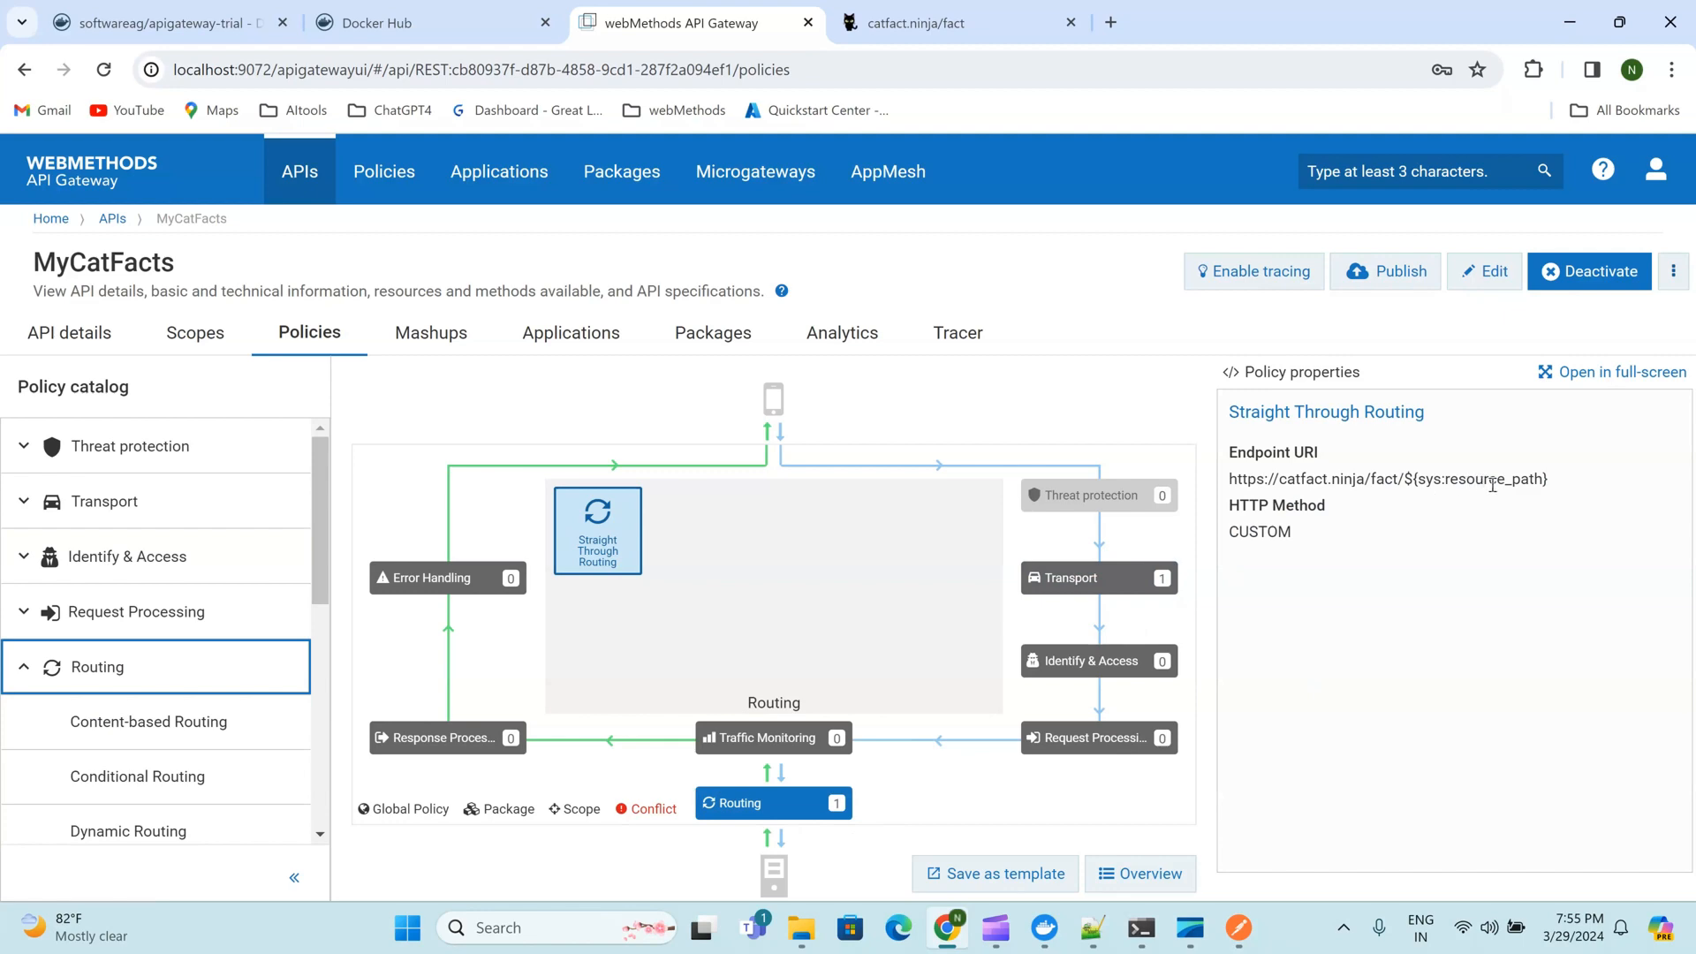
left_click(1497, 276)
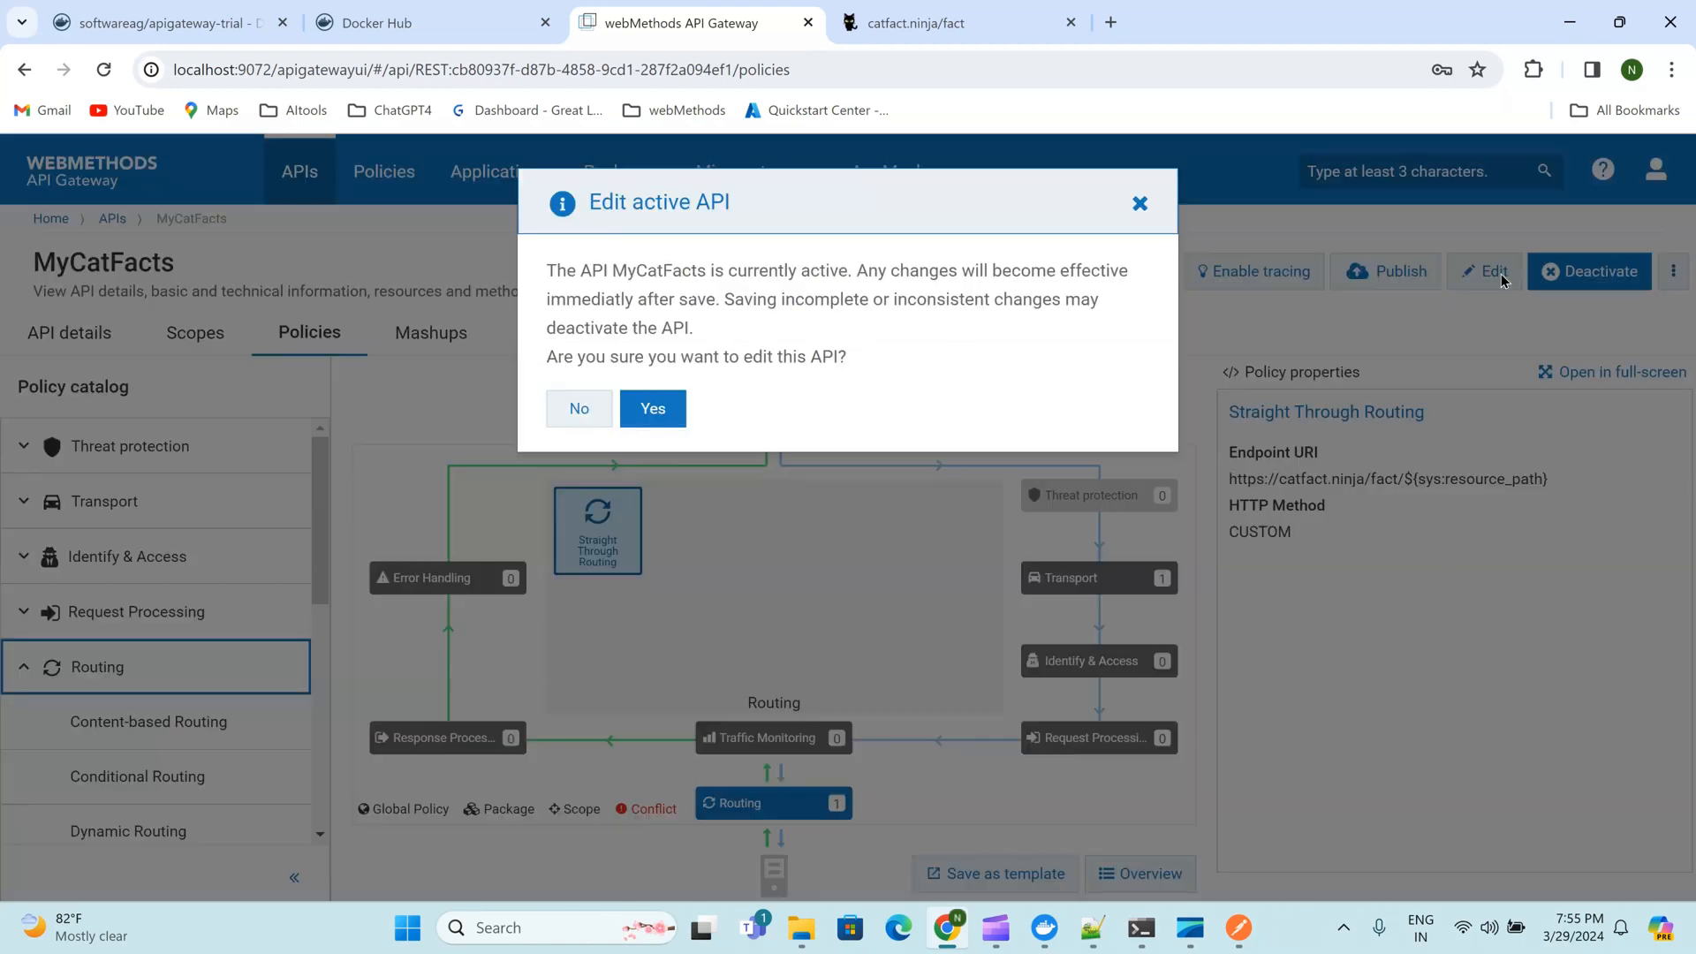
left_click(671, 416)
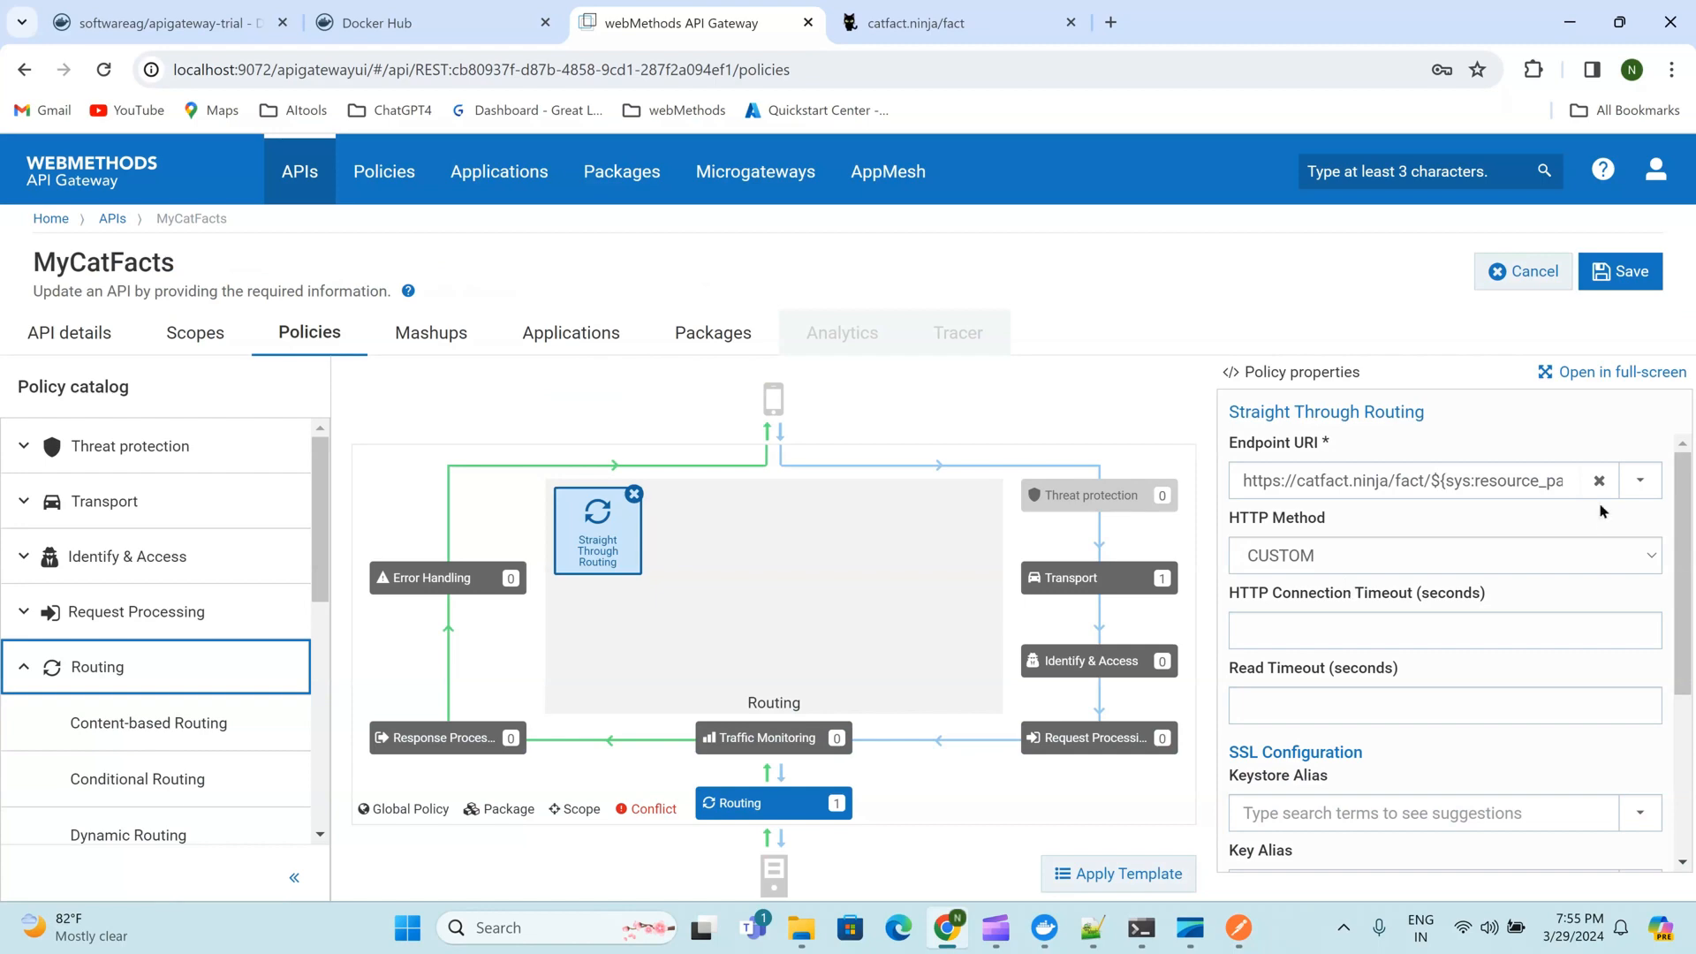
left_click(1556, 481)
key("Right")
key("Right")
key("Right")
key("Right")
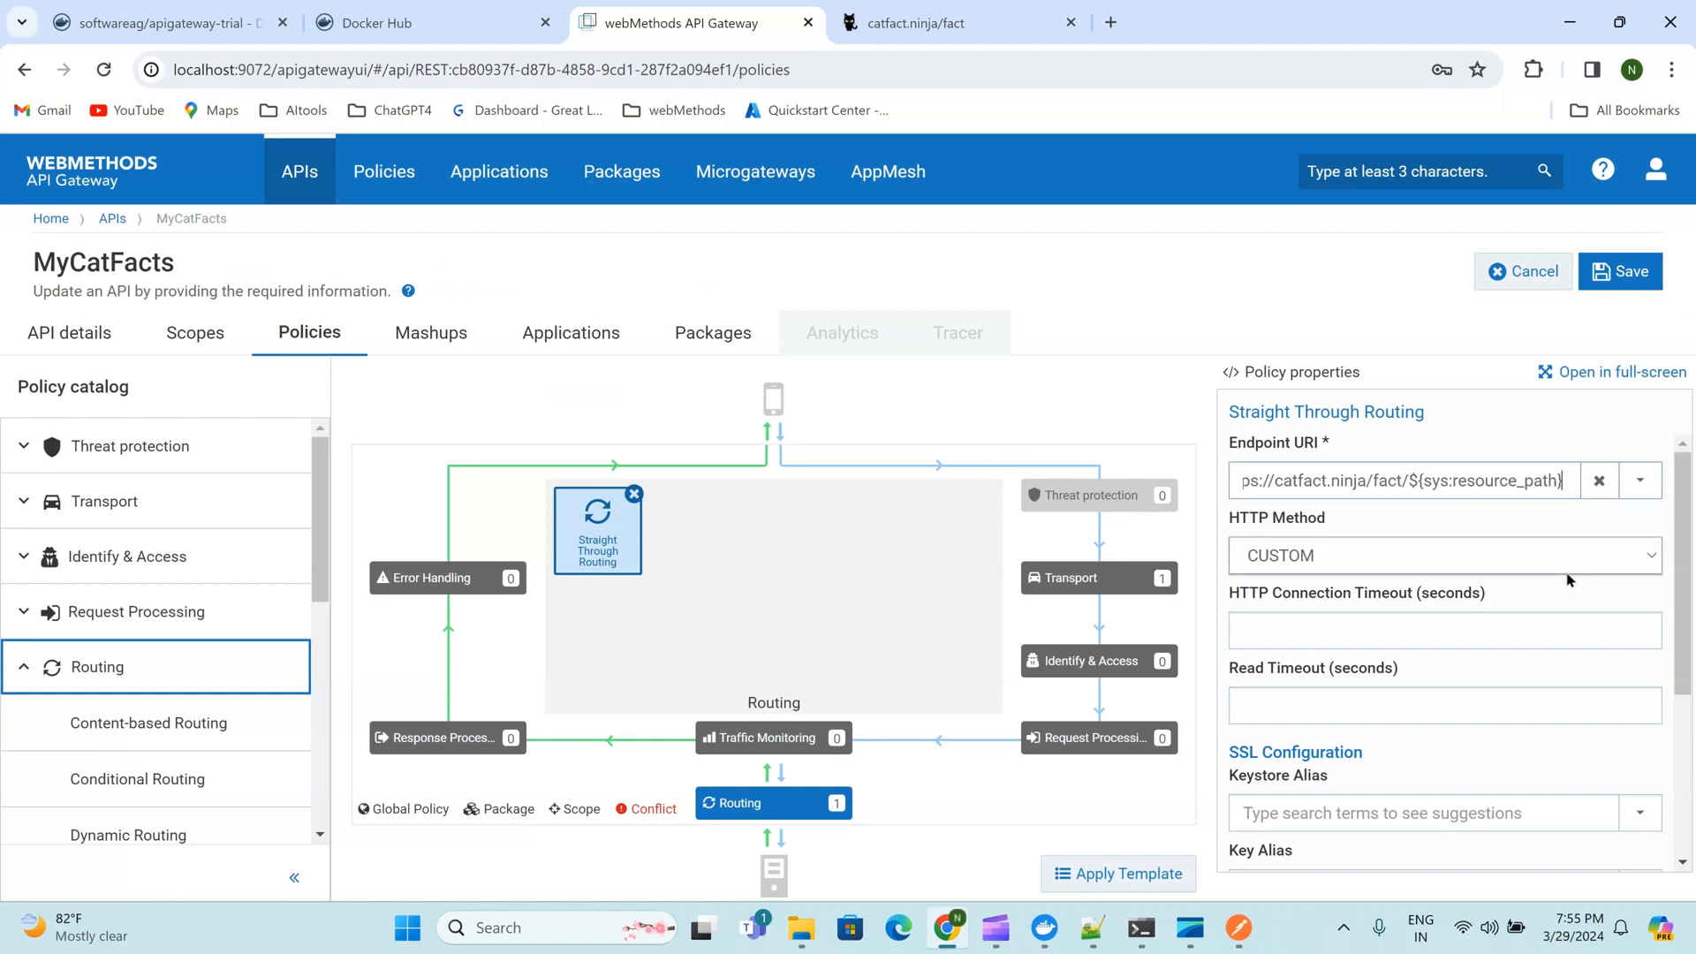
key("BackSpace")
key("BackSpace")
key("BackSpace")
key("BackSpace")
key("BackSpace")
key("BackSpace")
key("BackSpace")
key("BackSpace")
key("BackSpace")
key("BackSpace")
key("BackSpace")
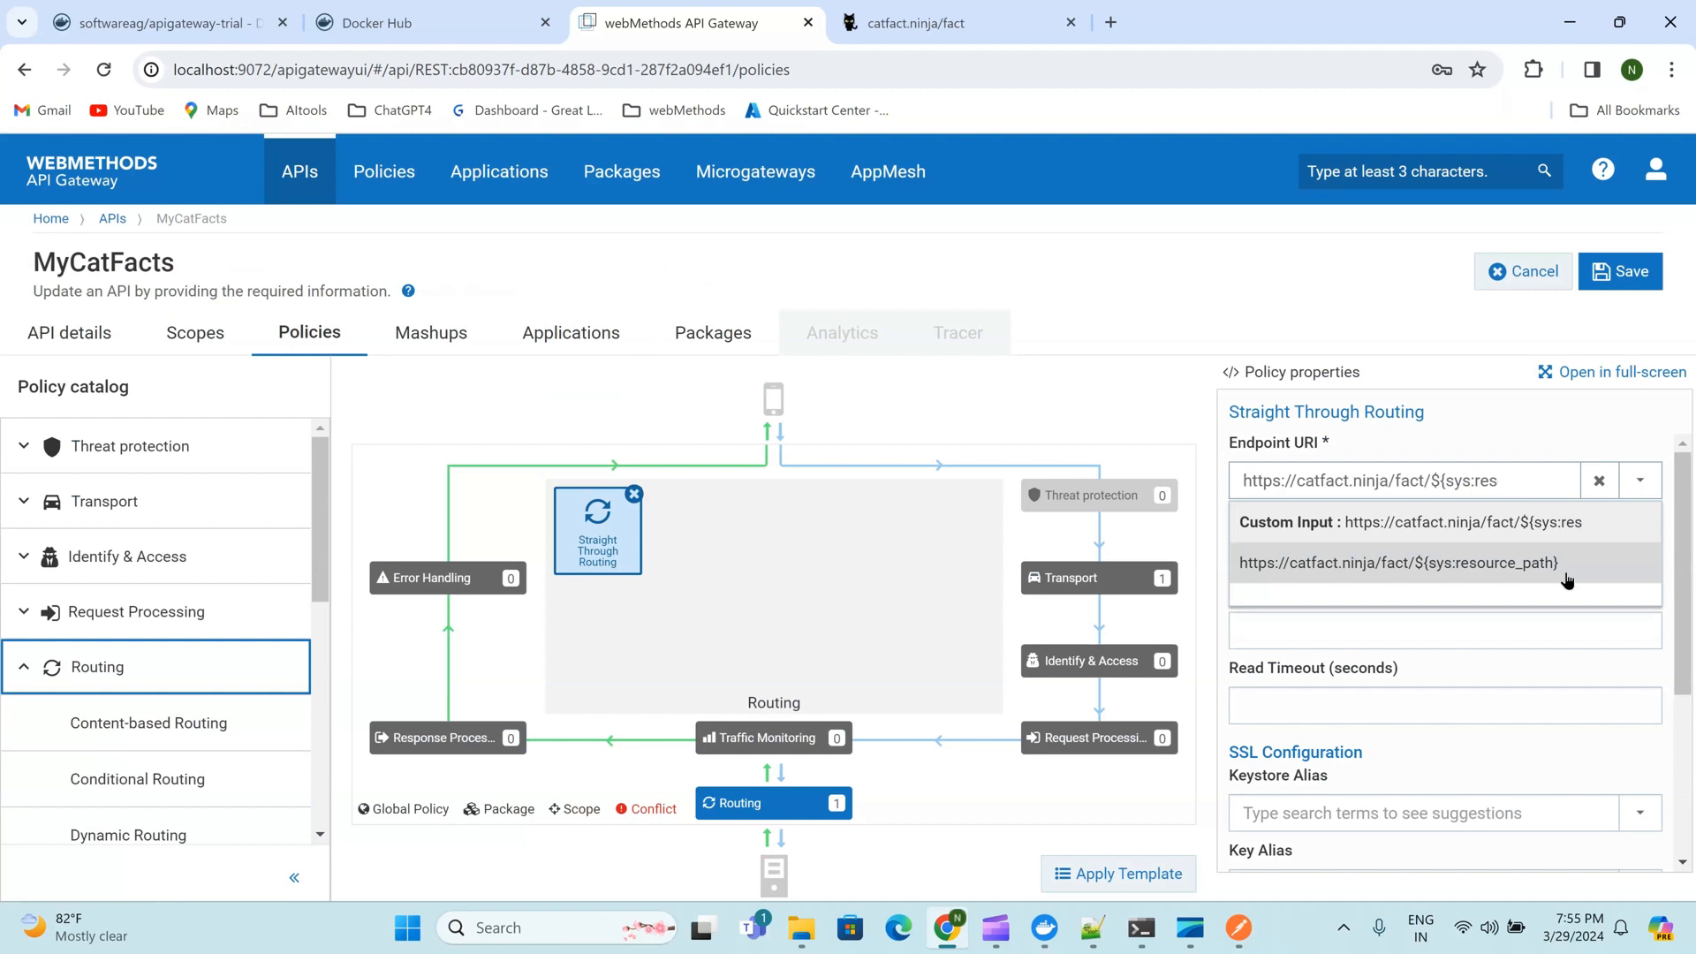
key("BackSpace")
key("BackSpace")
key("BackSpace")
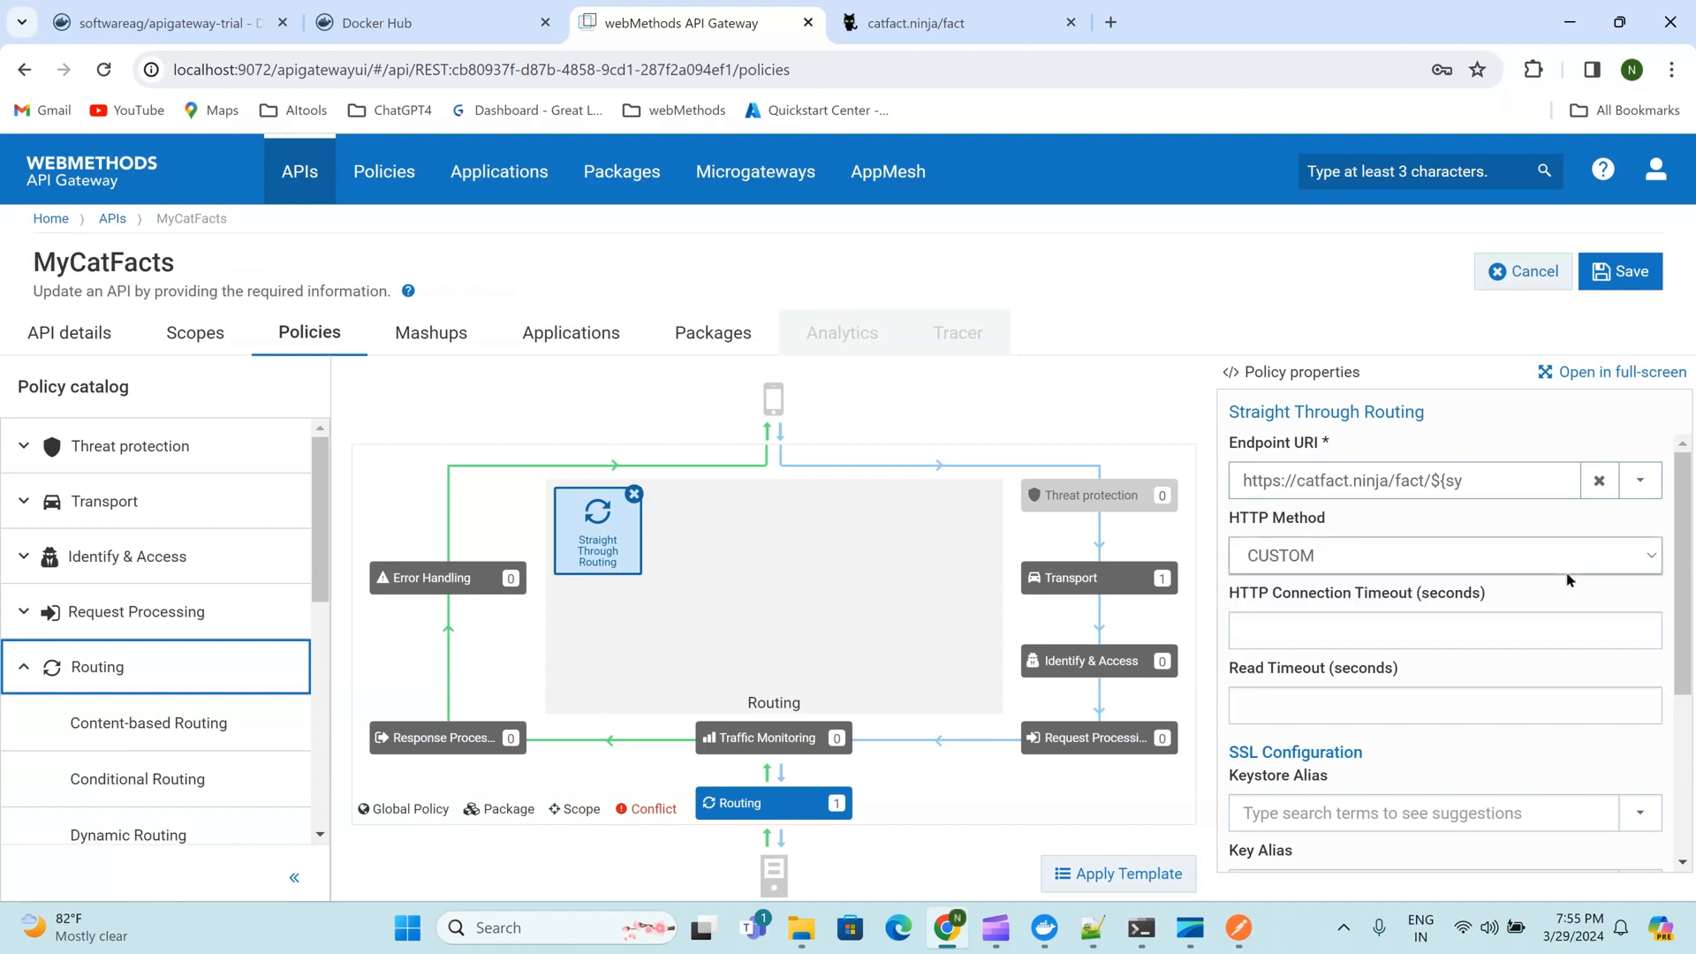
key("BackSpace")
key("BackSpace")
key("BackSpace")
key("BackSpace")
key("BackSpace")
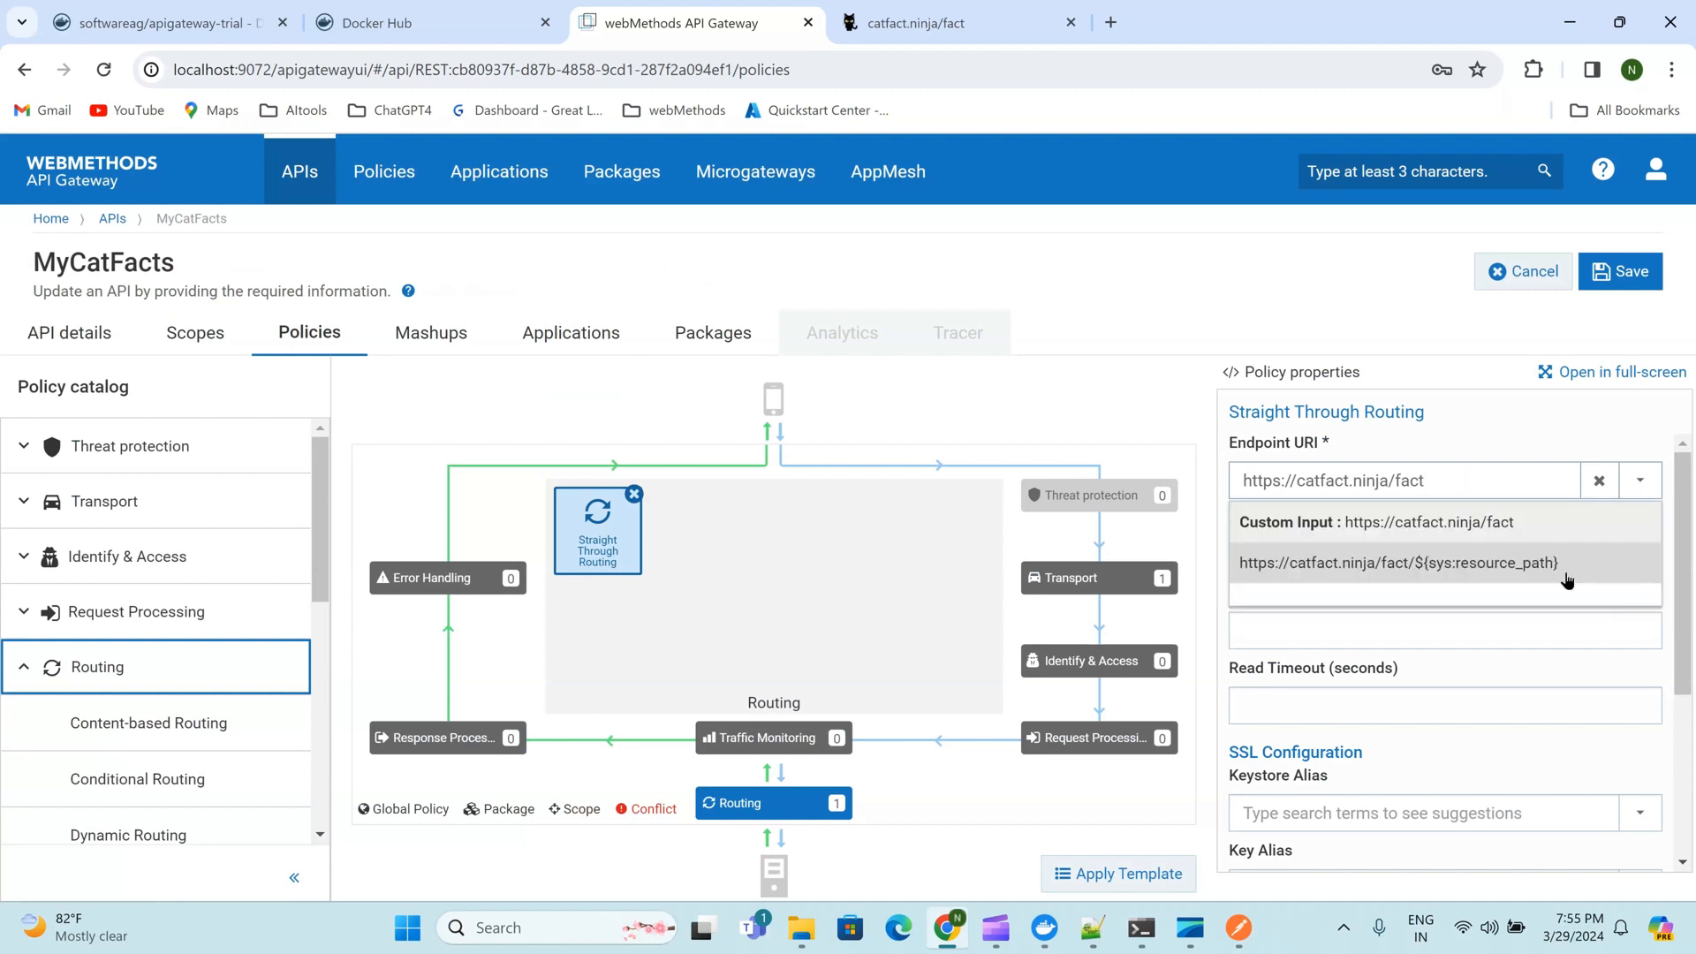
left_click(1512, 528)
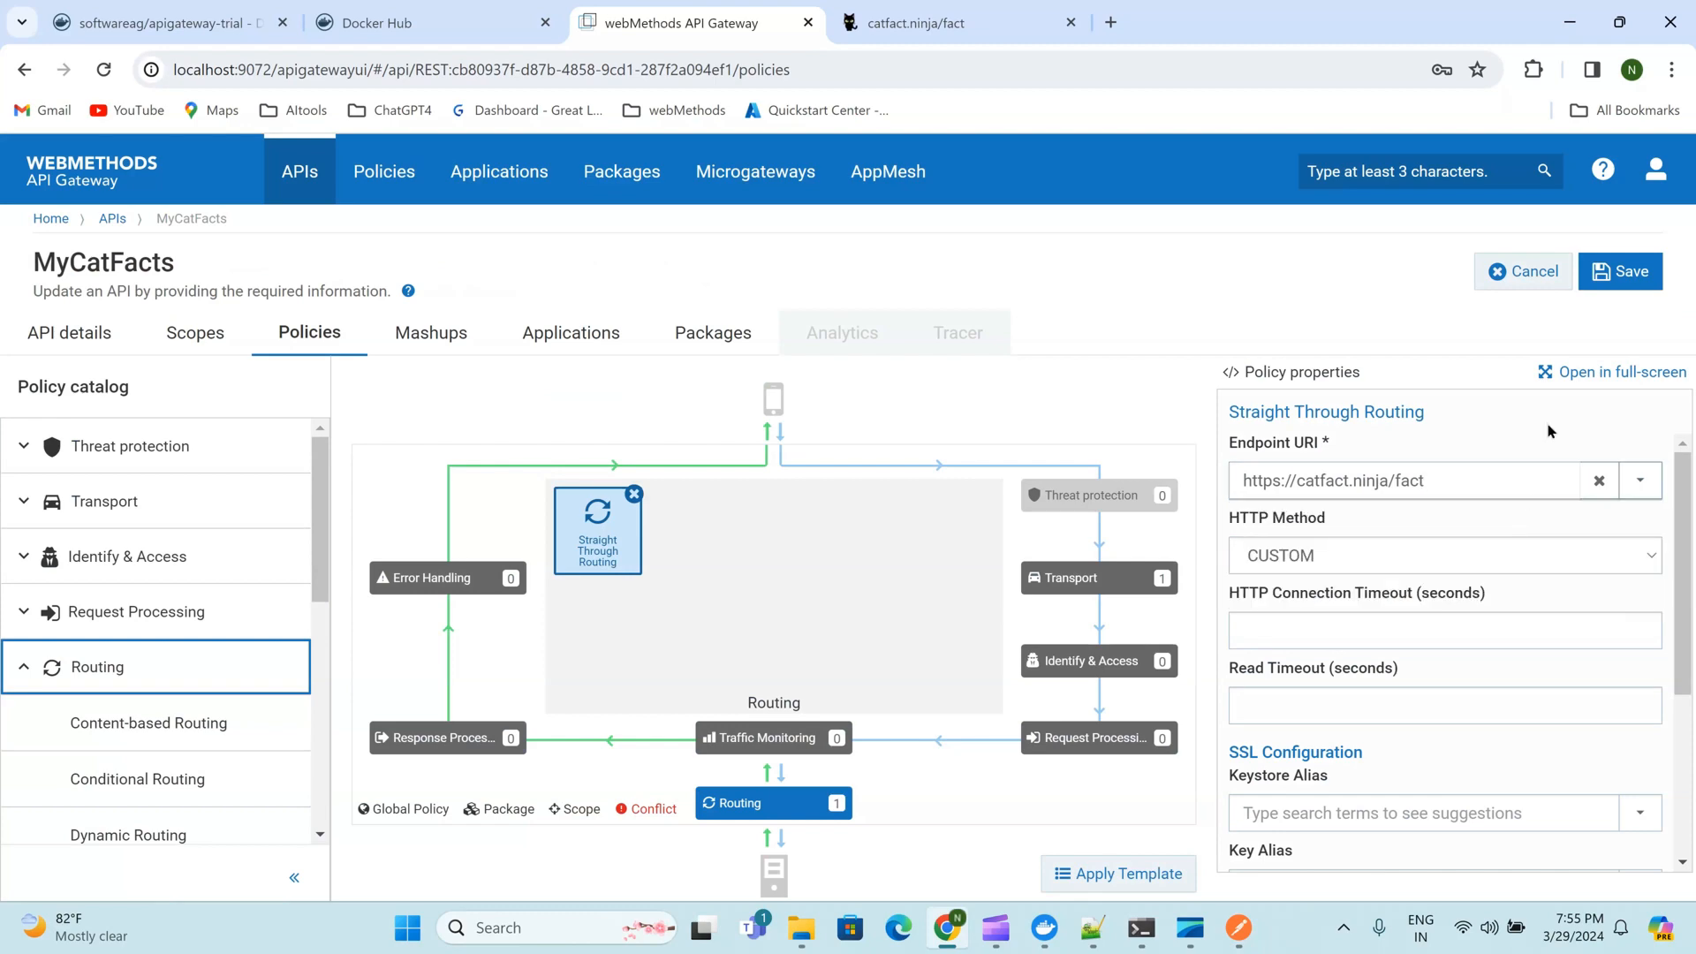
left_click(1633, 271)
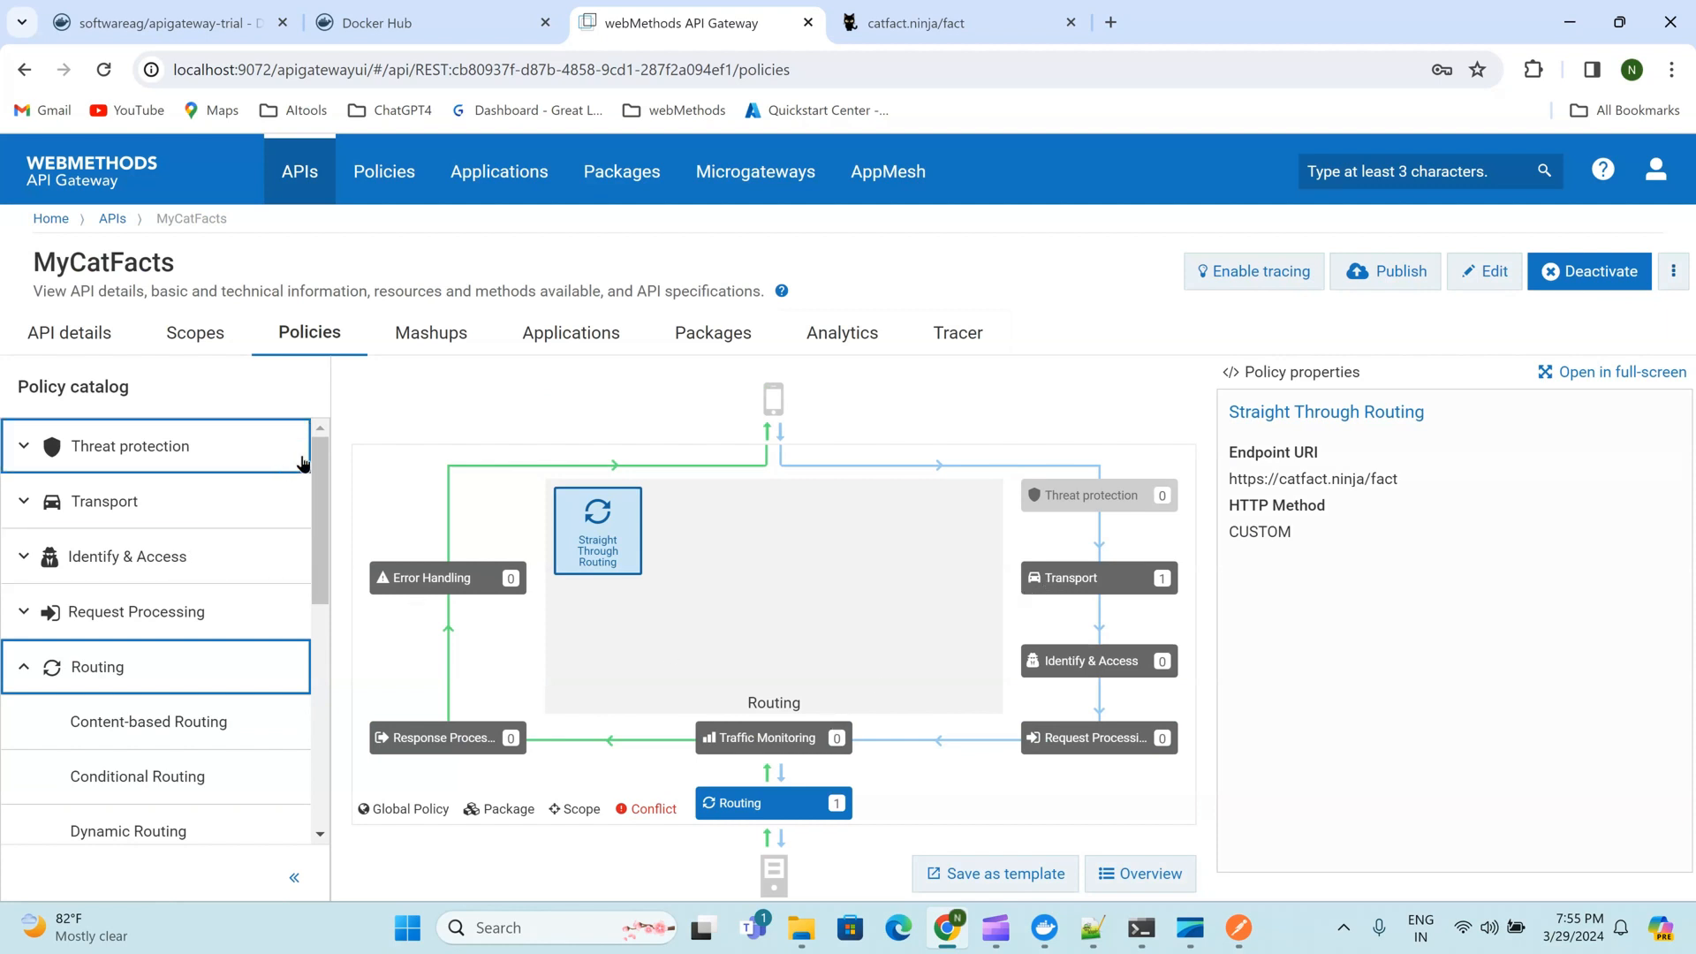
Examine the resource path and method of /MyFacts in the MyCatFacts API details
left_click(42, 334)
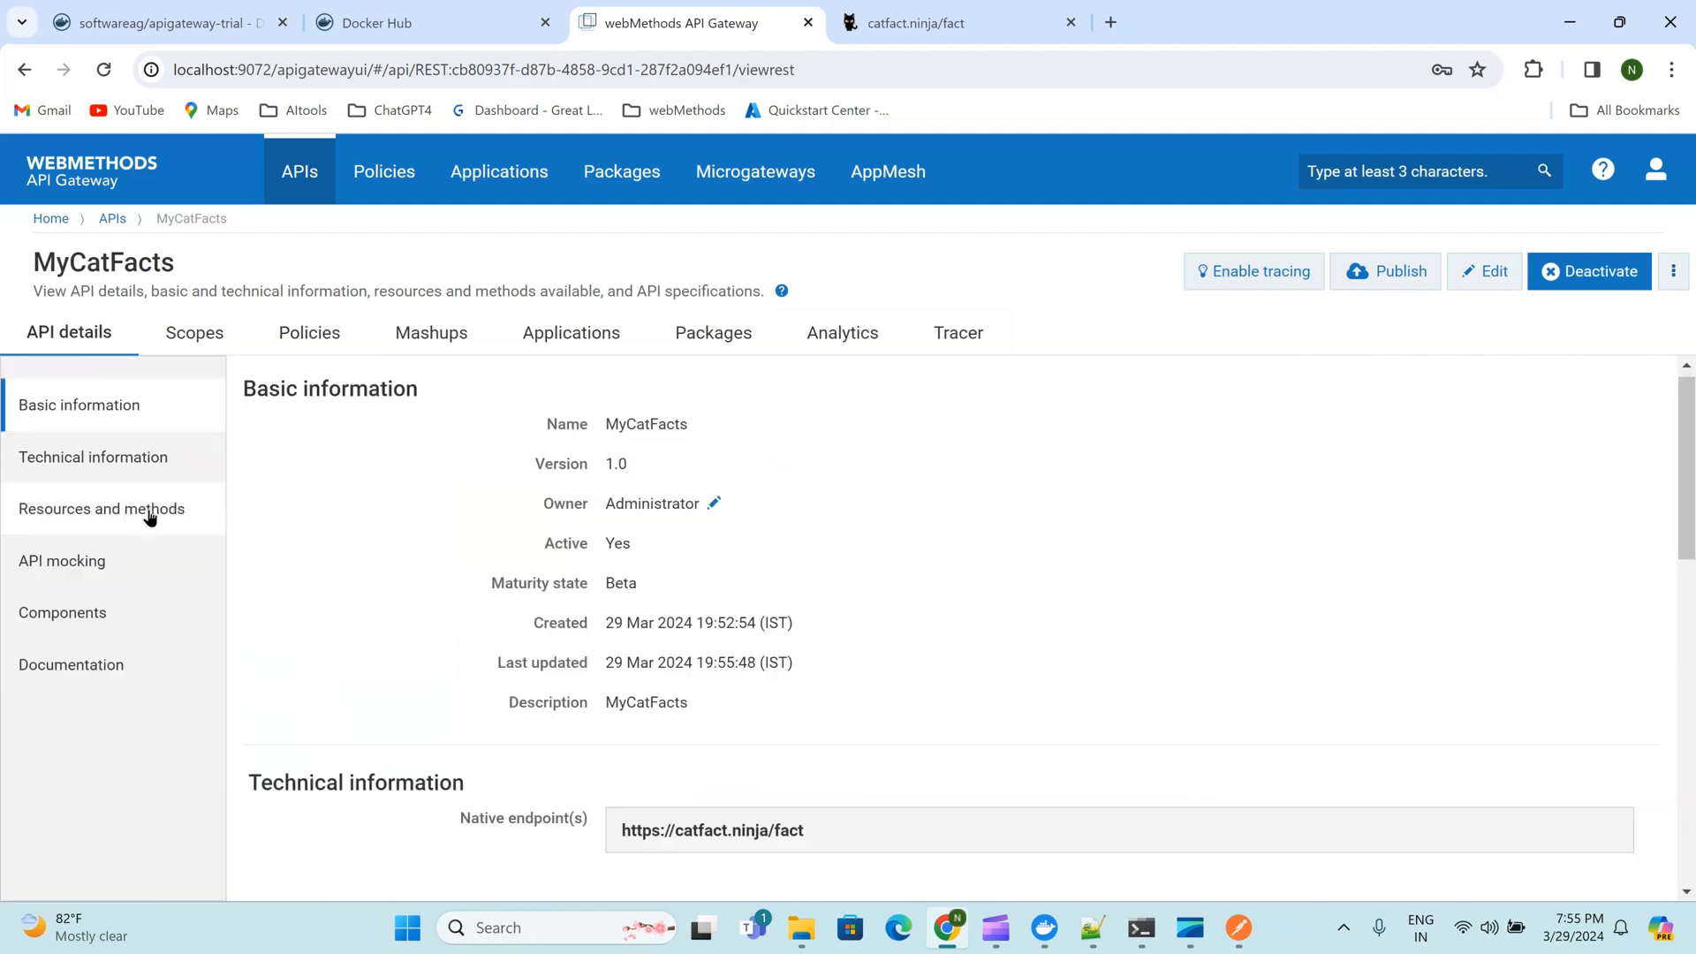
left_click(126, 519)
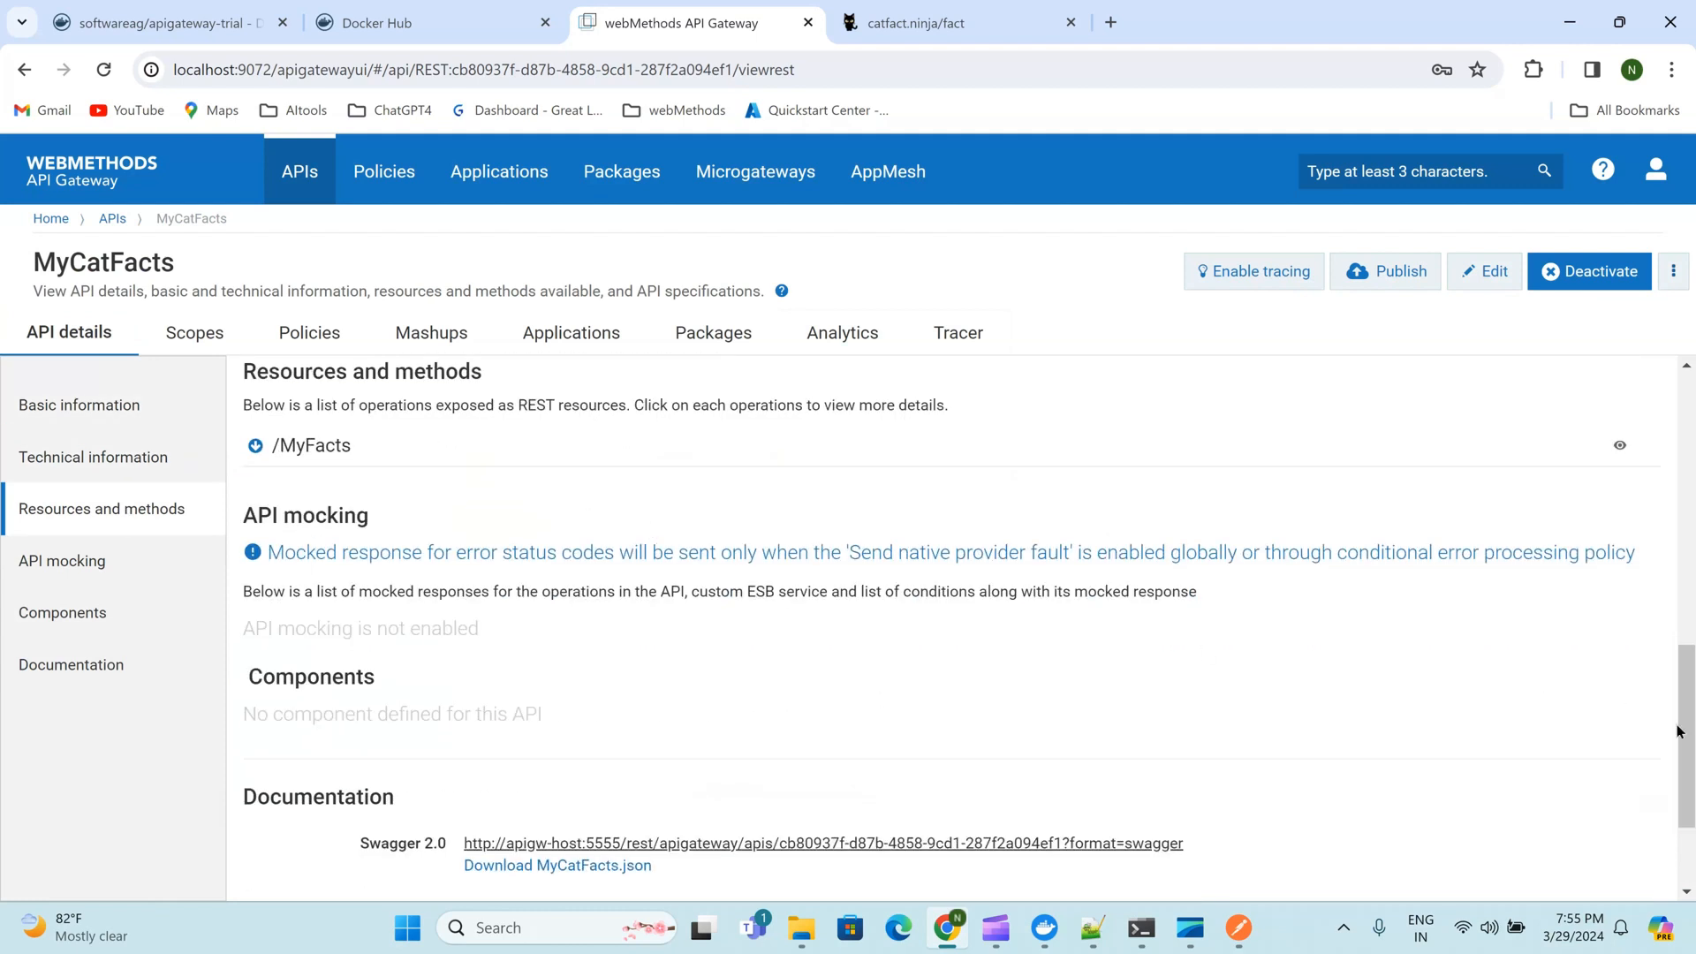
scroll(1687, 747, "up", 1)
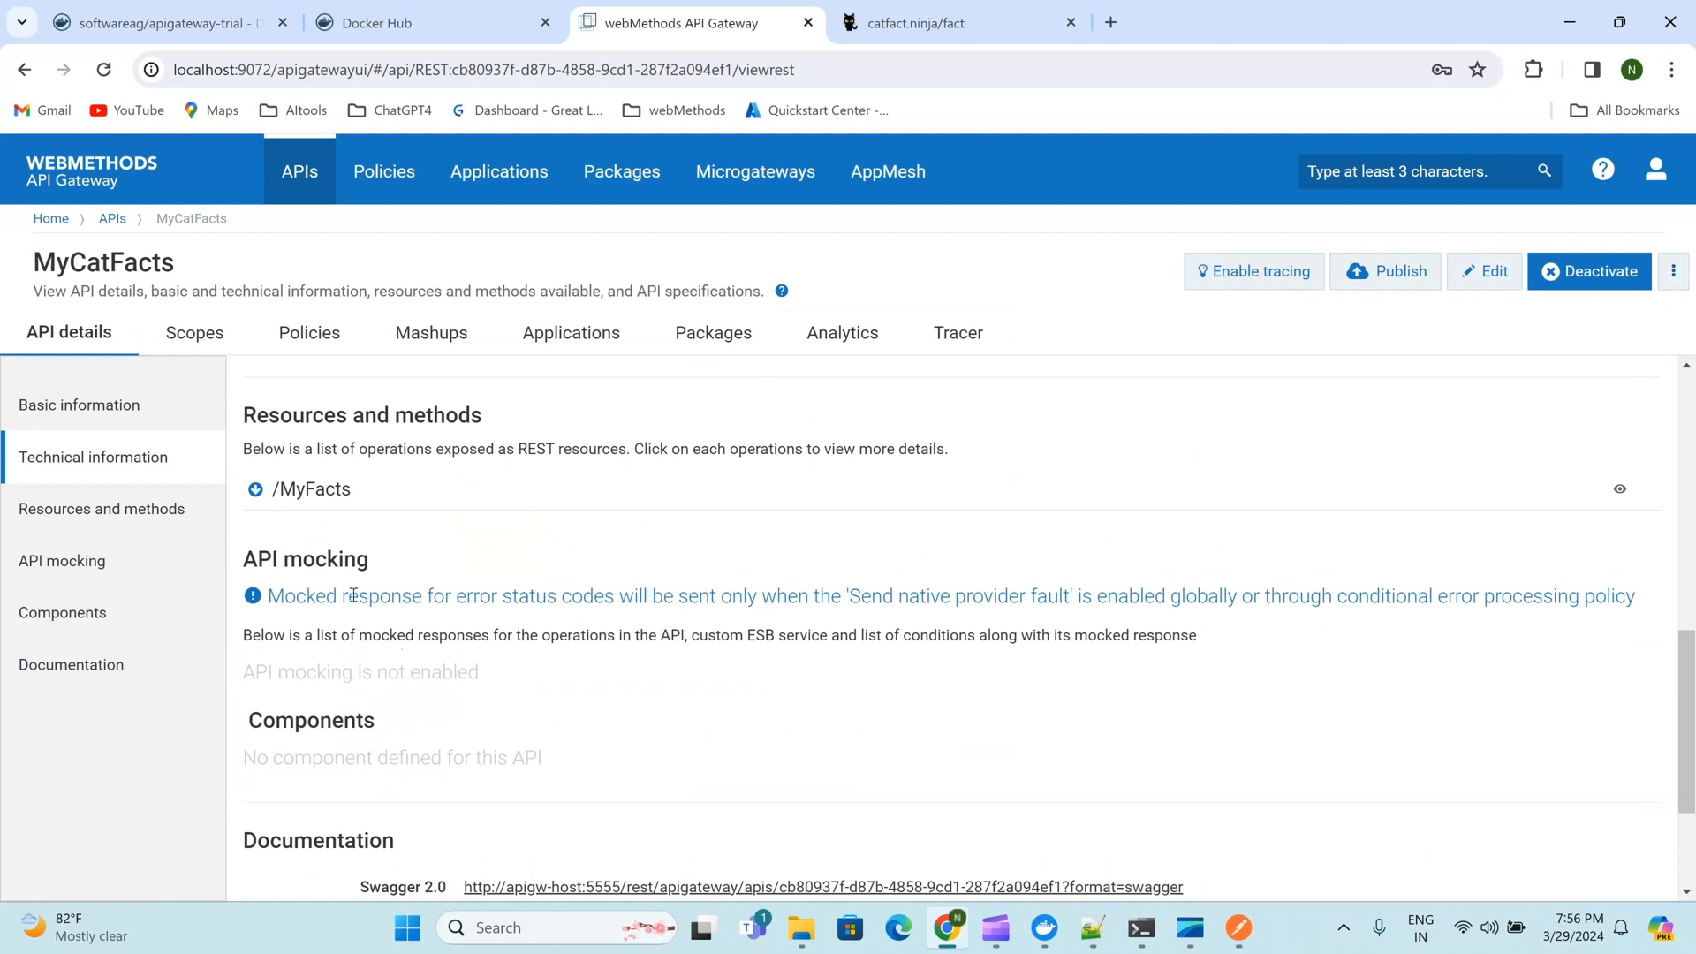
left_click(255, 490)
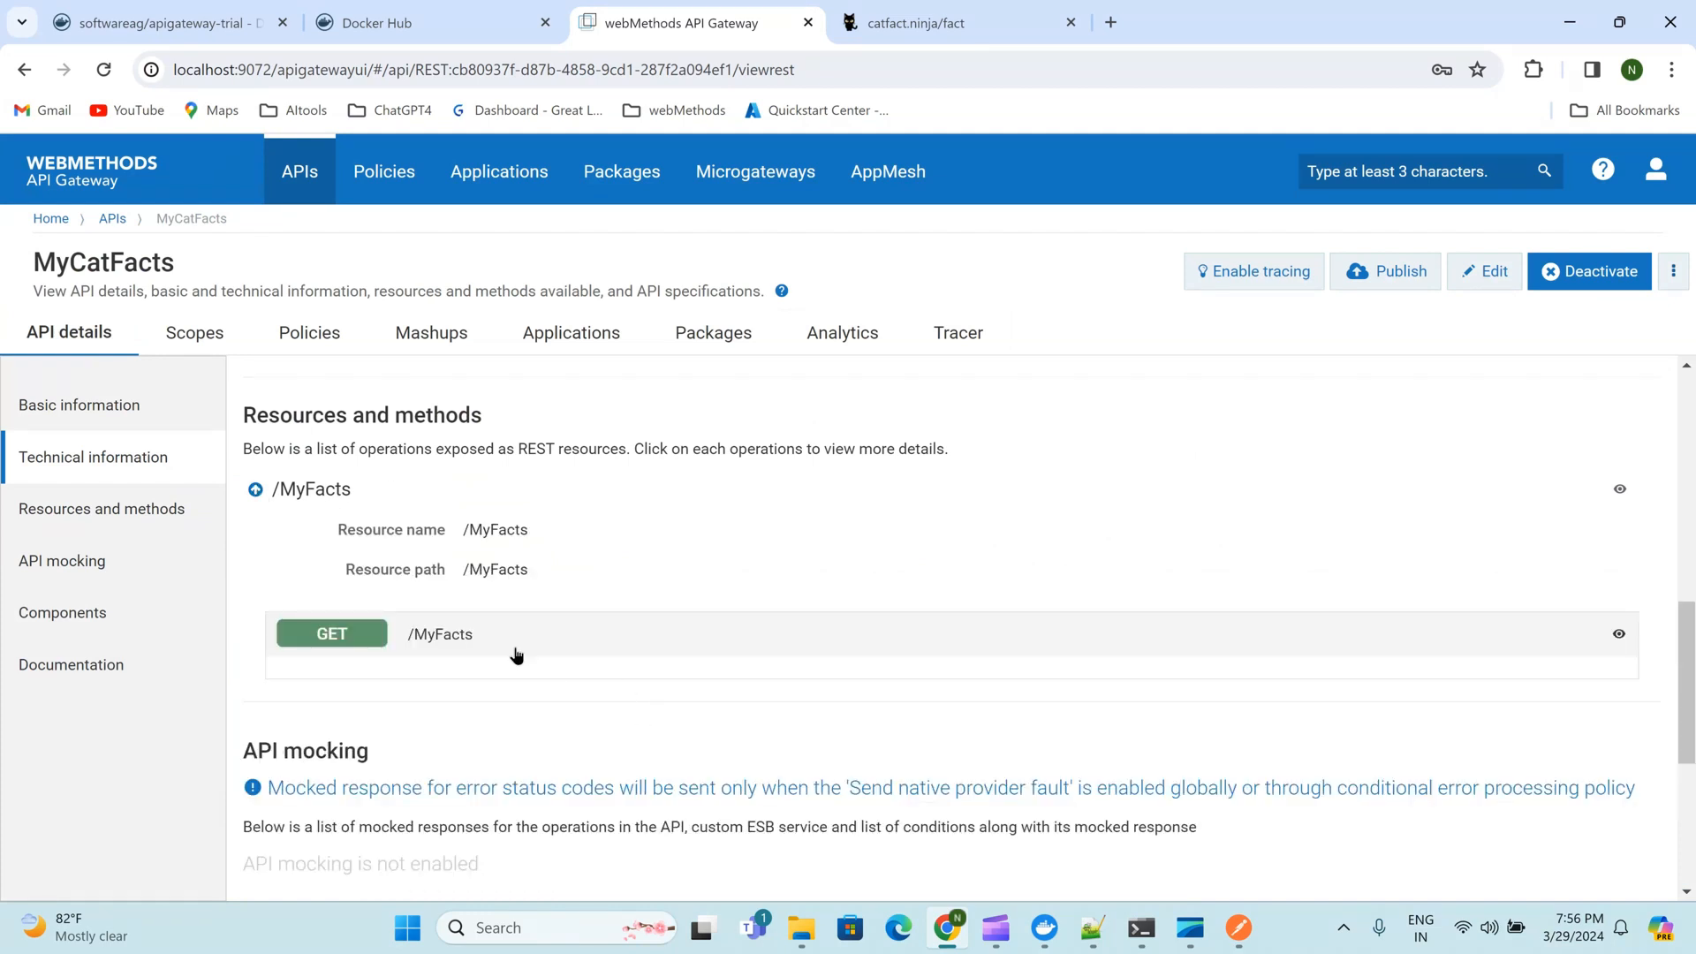
left_click(1238, 928)
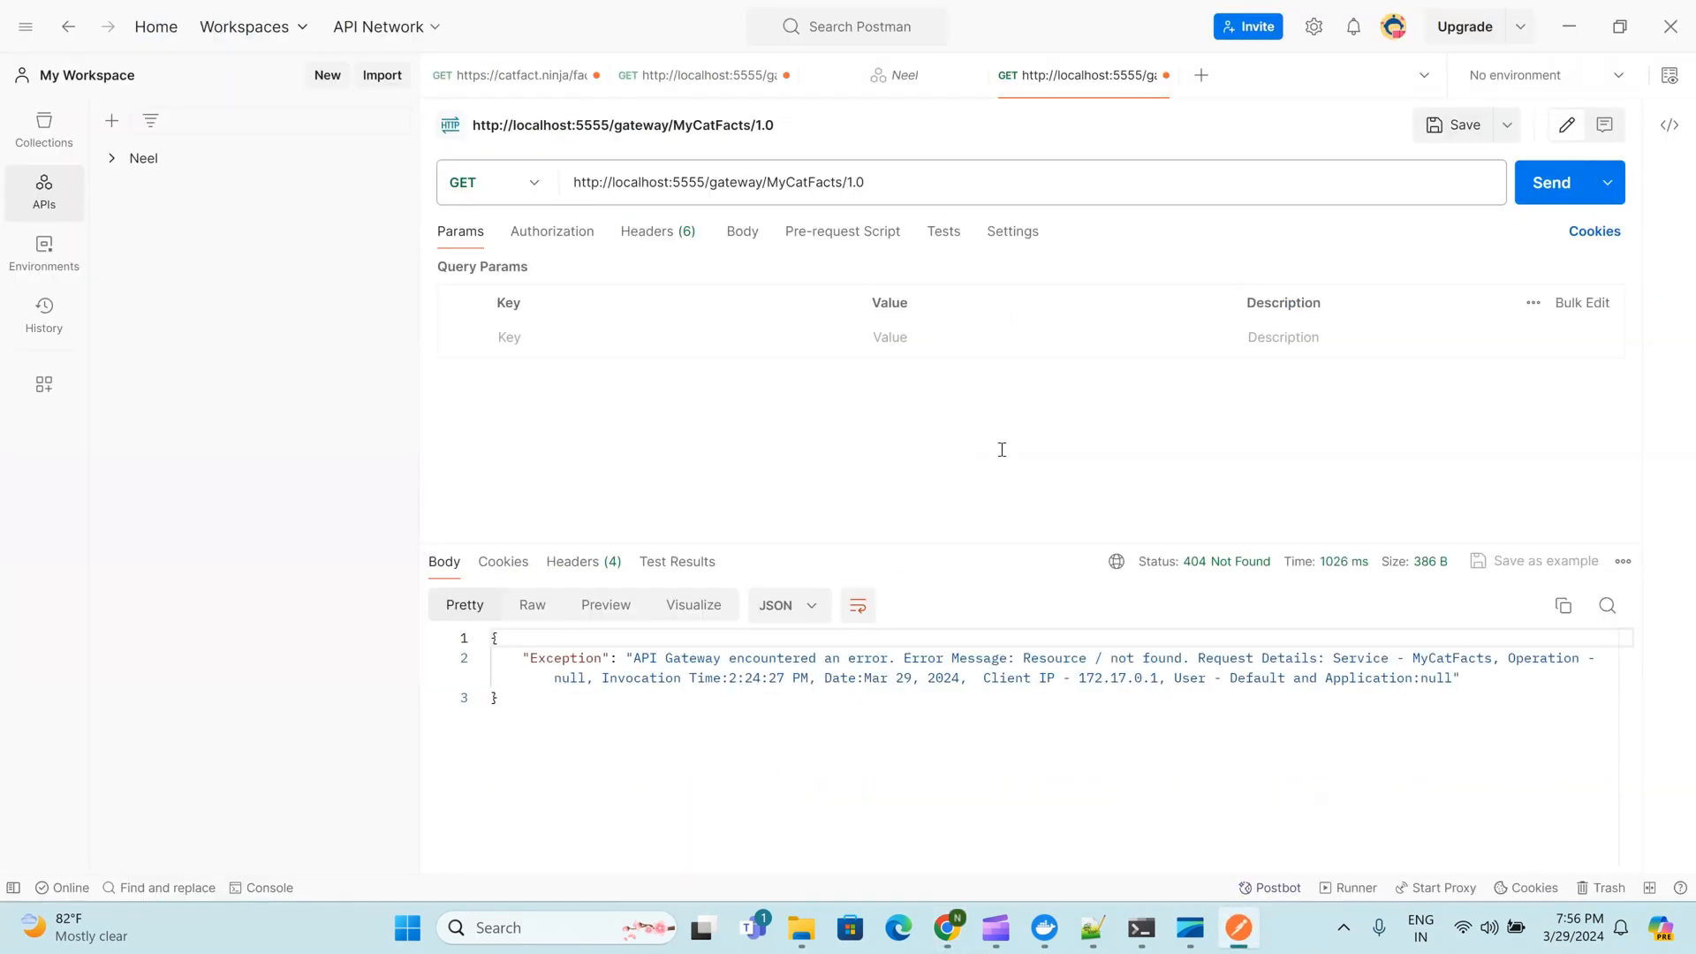
left_click(897, 181)
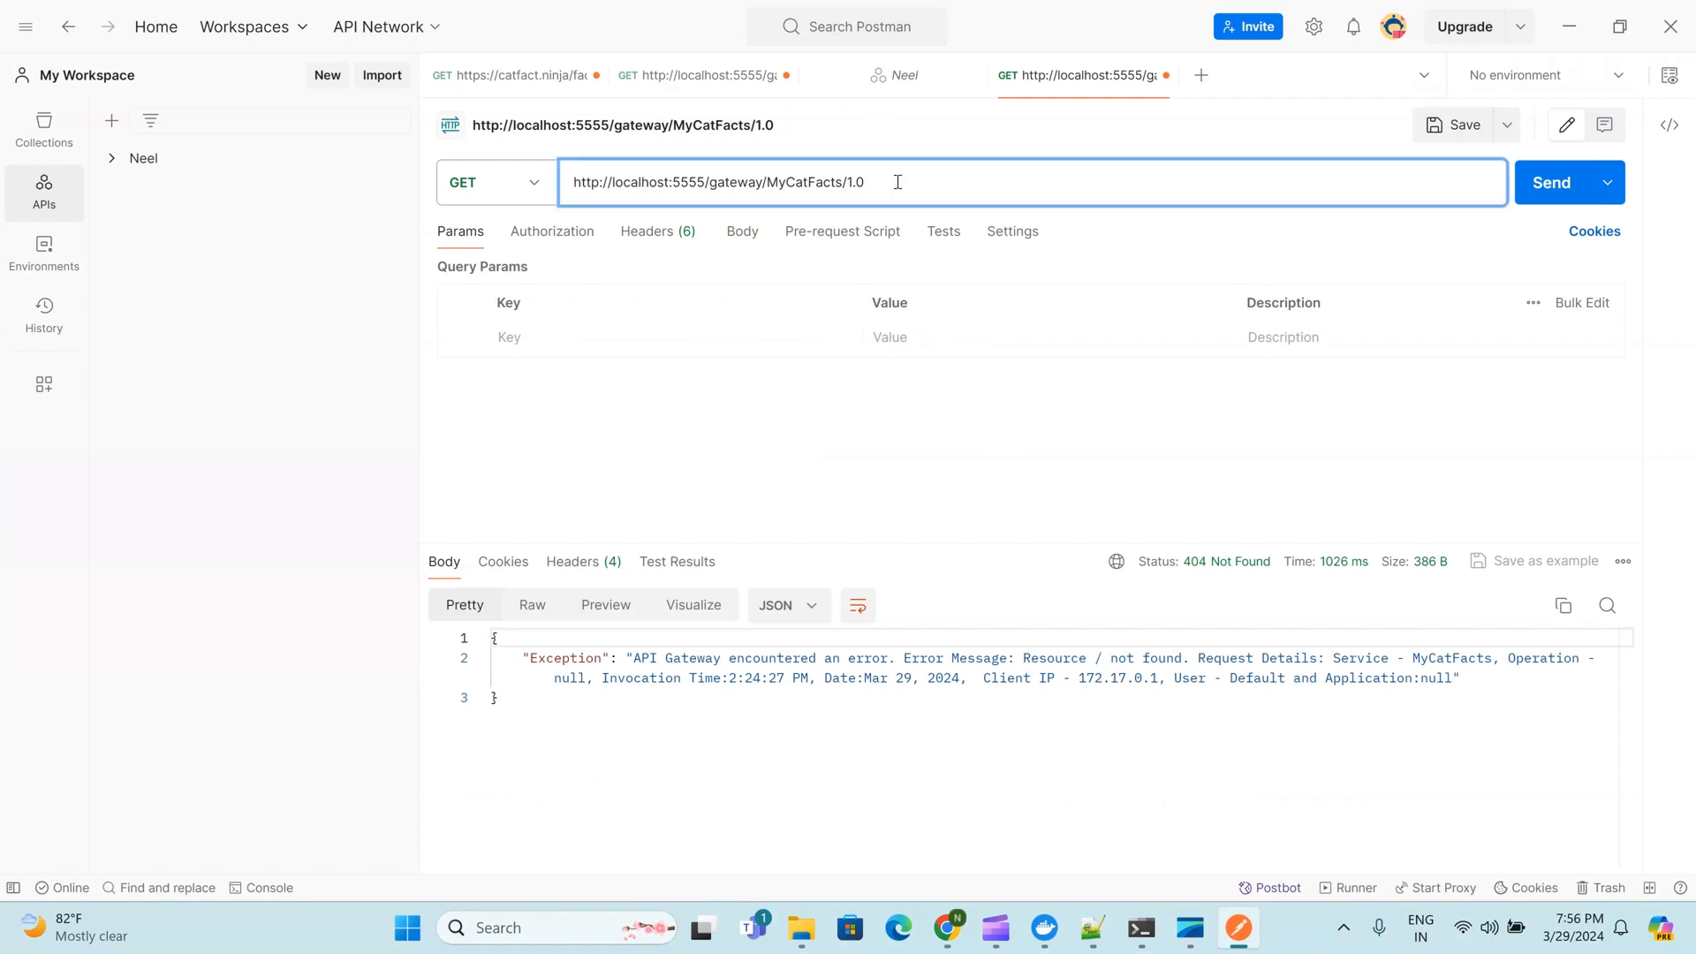
key("BackSpace")
type("y")
type("Fca")
type("acts")
left_click(1545, 198)
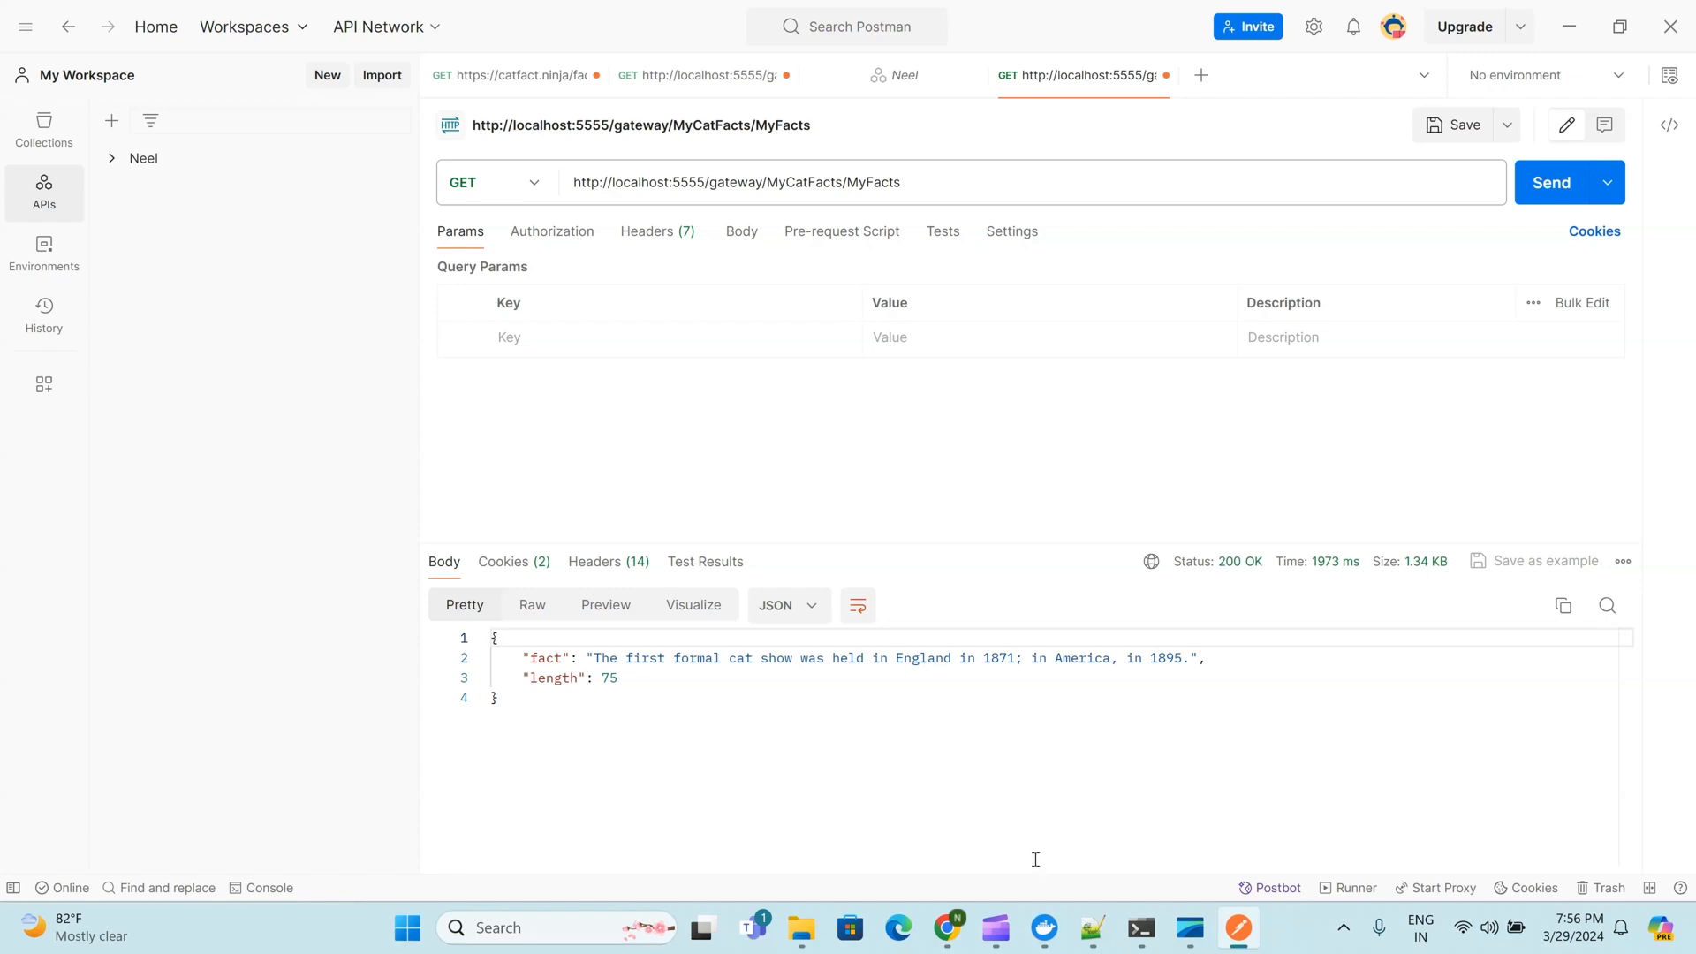
Return to the API Gateway in Chrome and open the MyCatFacts policies for editing, confirming the edit of the active API
left_click(949, 927)
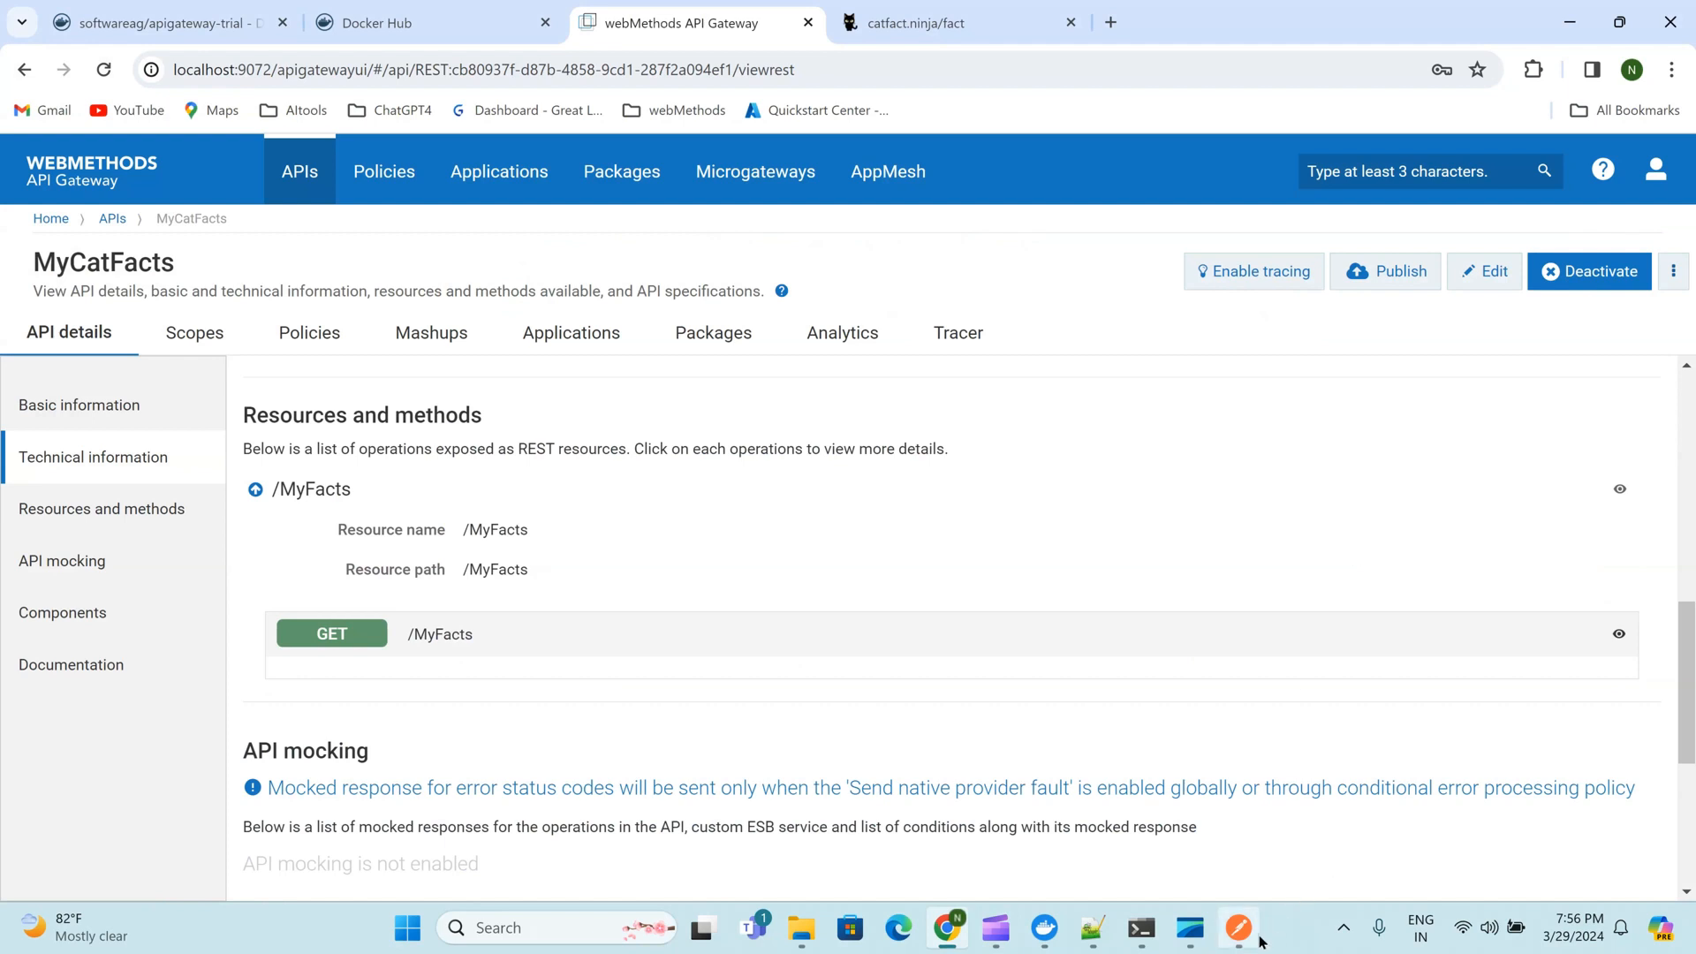
mouse_move(1261, 941)
left_click(318, 347)
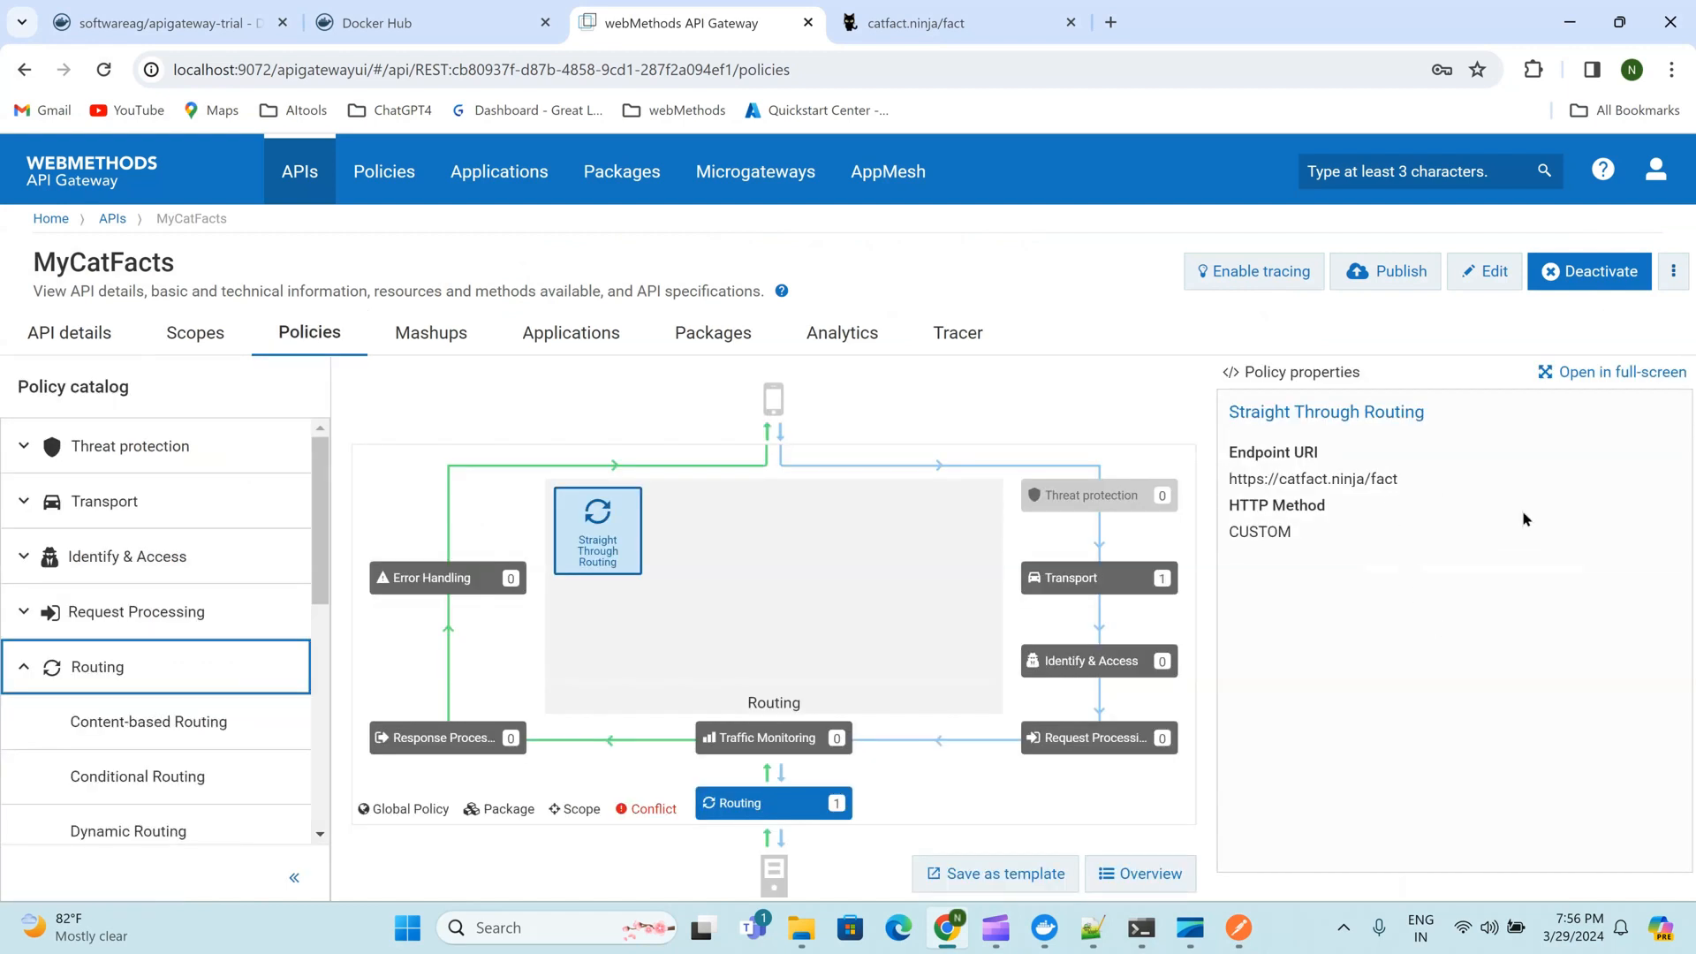
left_click(1492, 273)
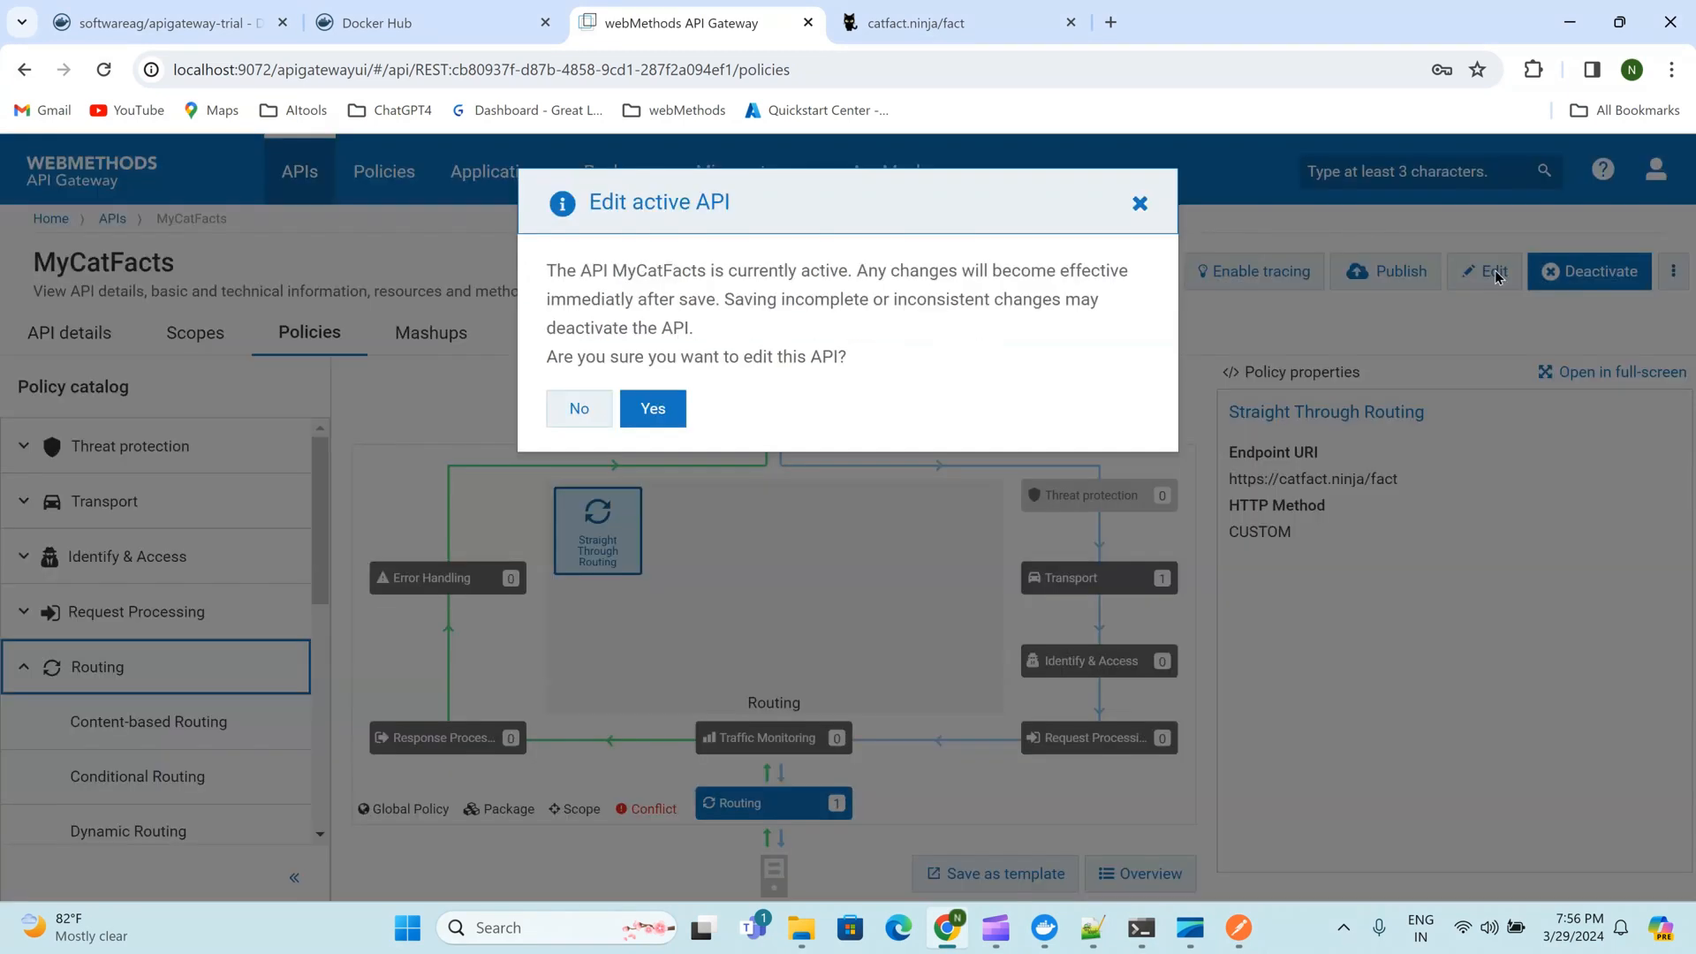
left_click(653, 409)
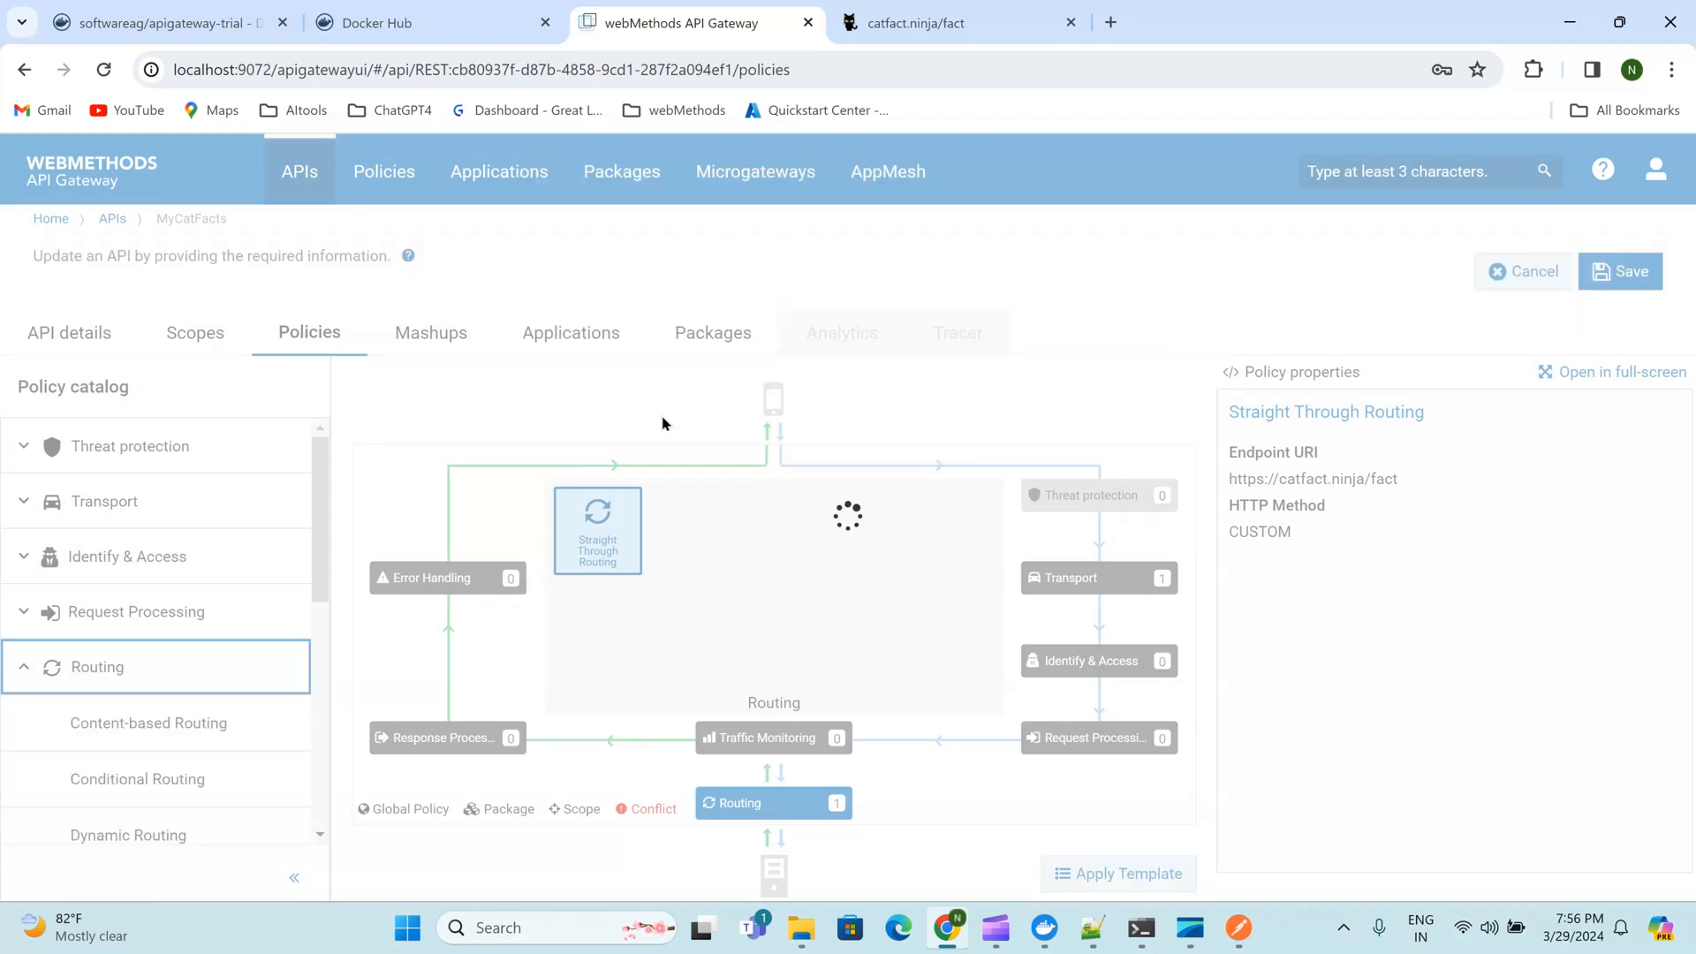
left_click(1477, 494)
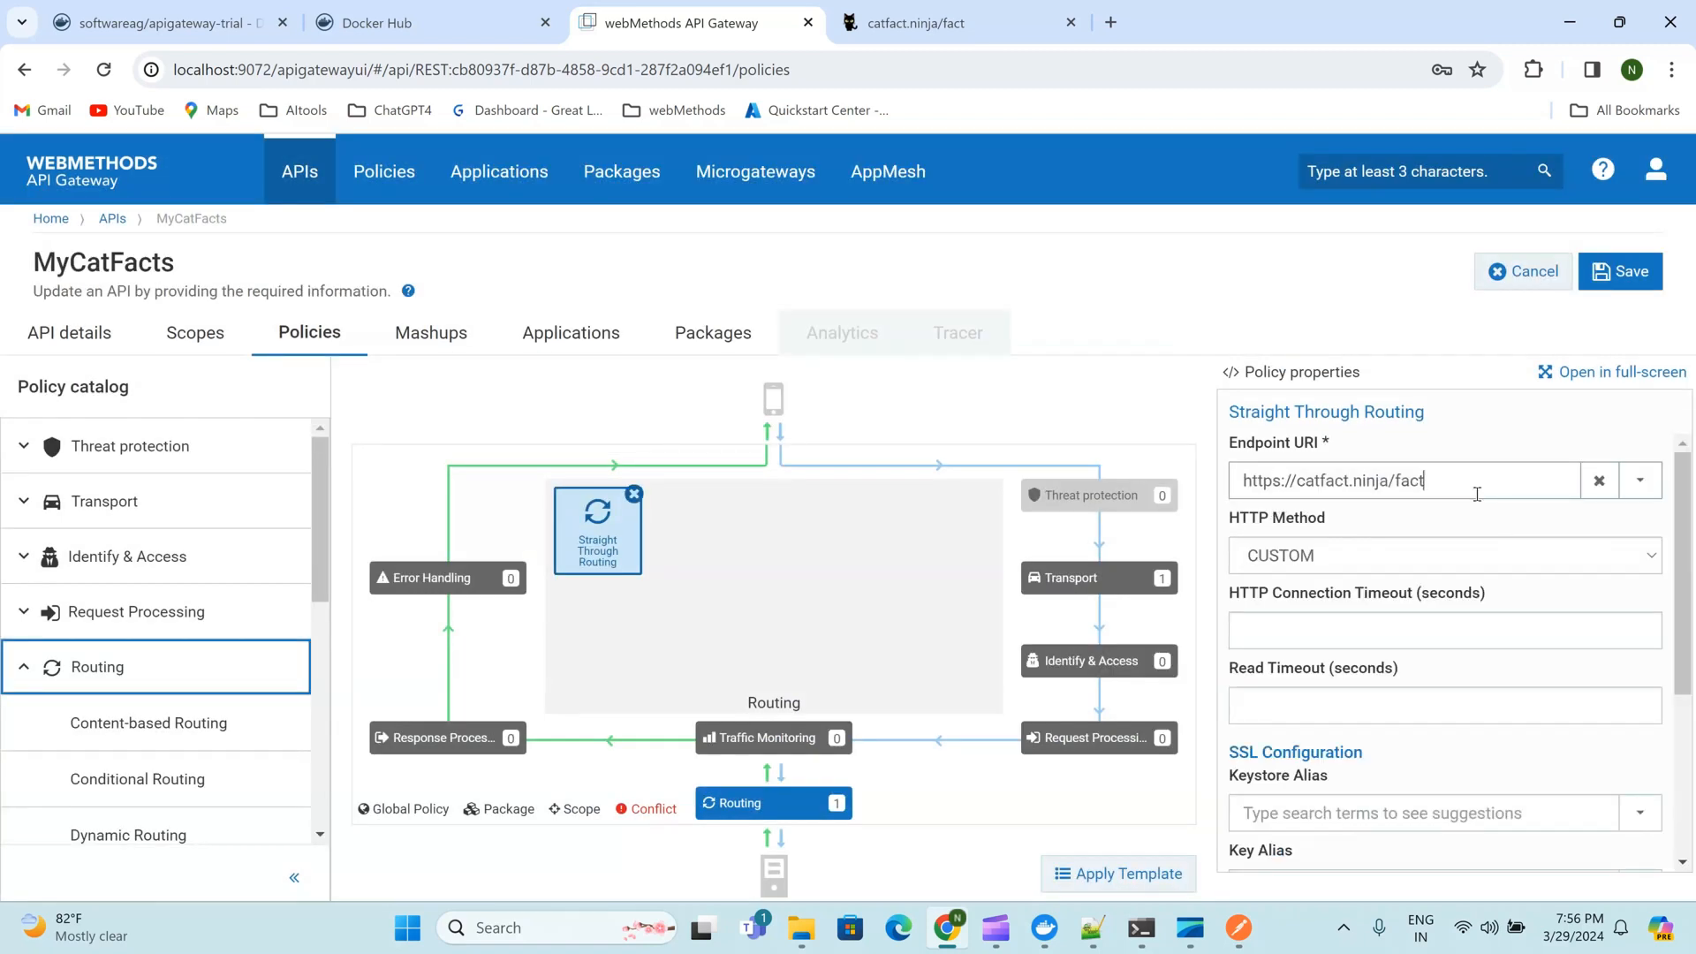
key("BackSpace")
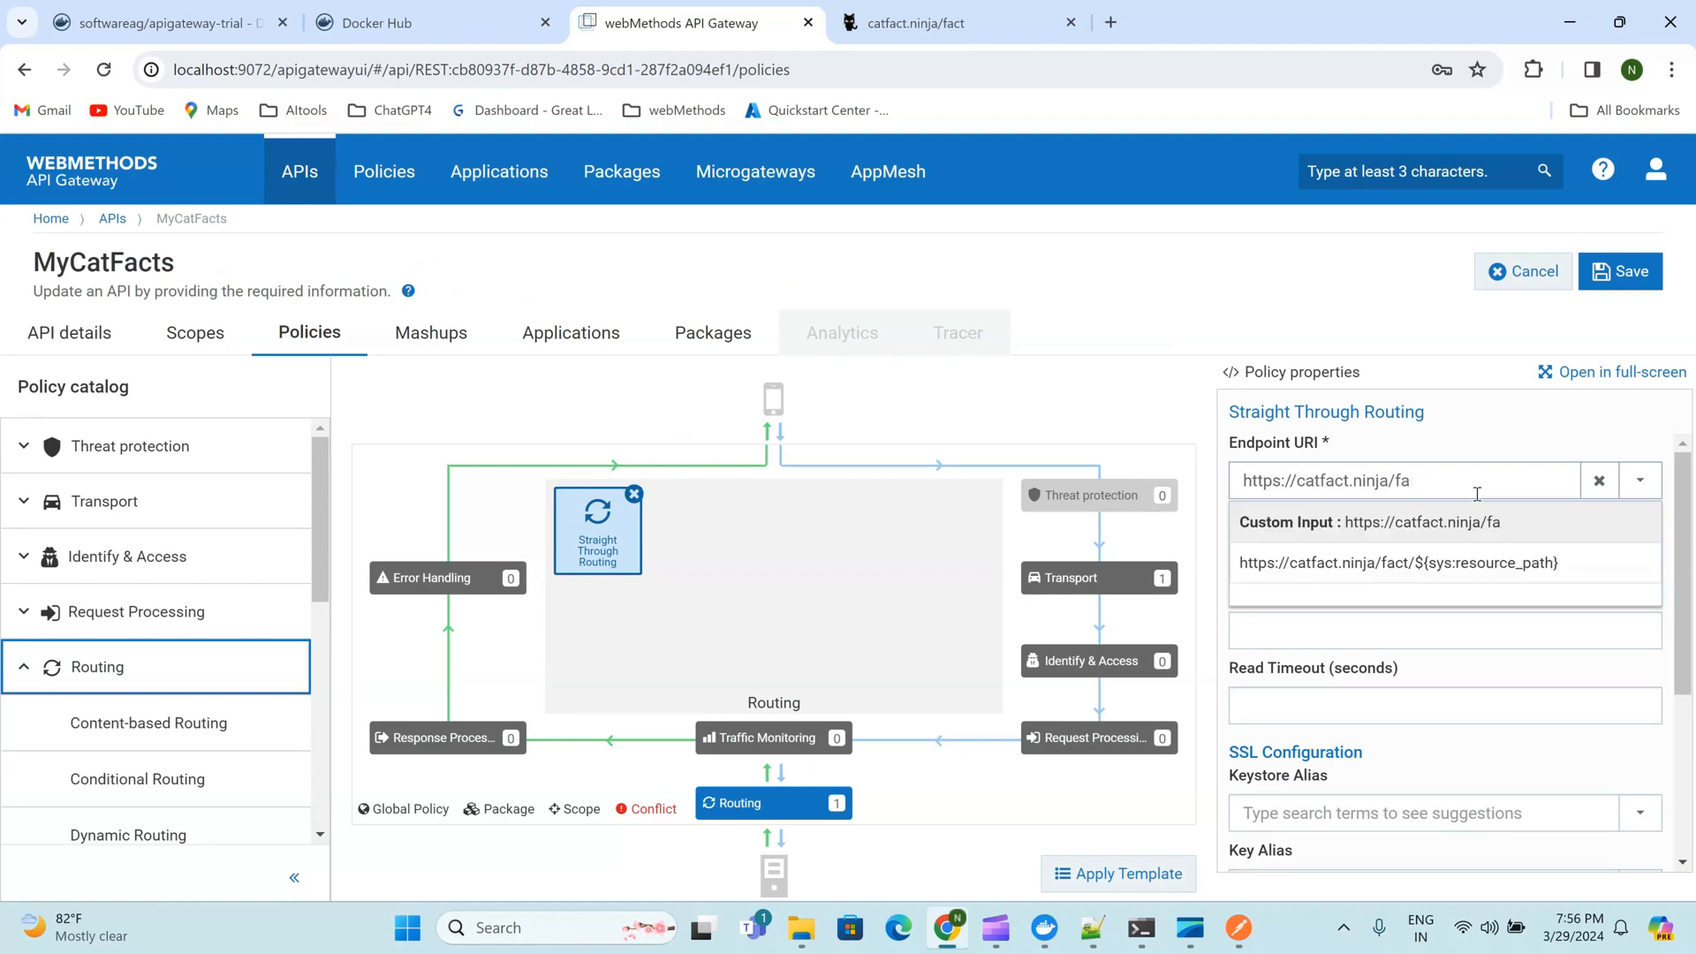
left_click(1480, 562)
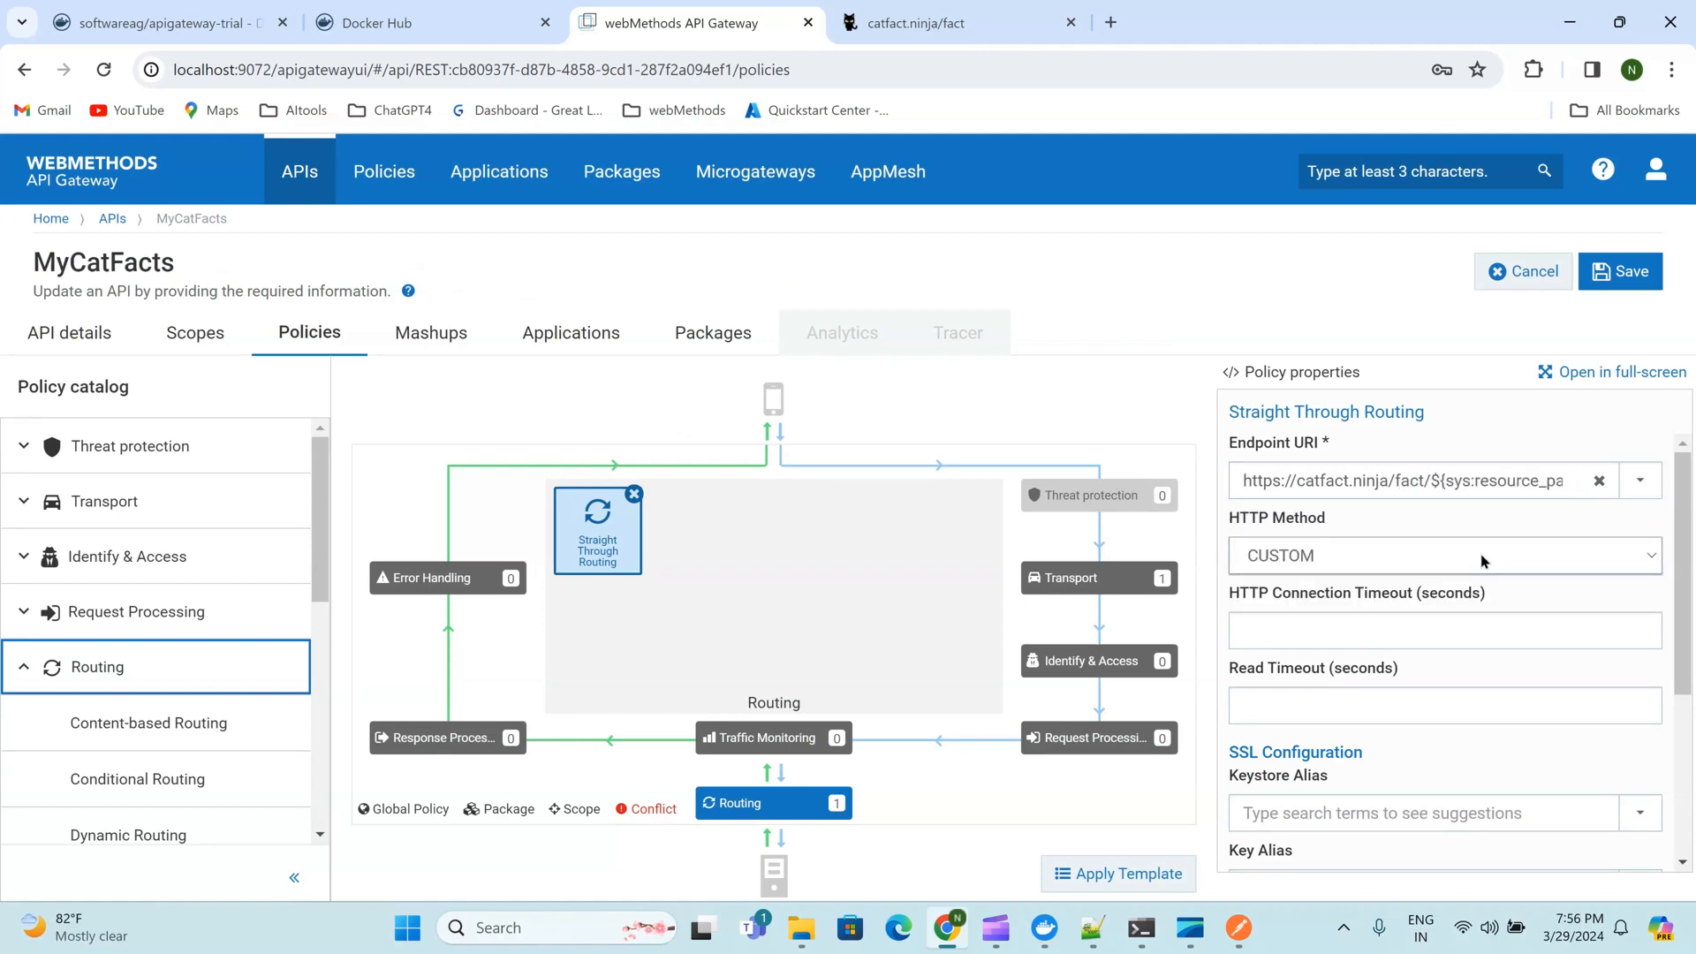
left_click(1432, 482)
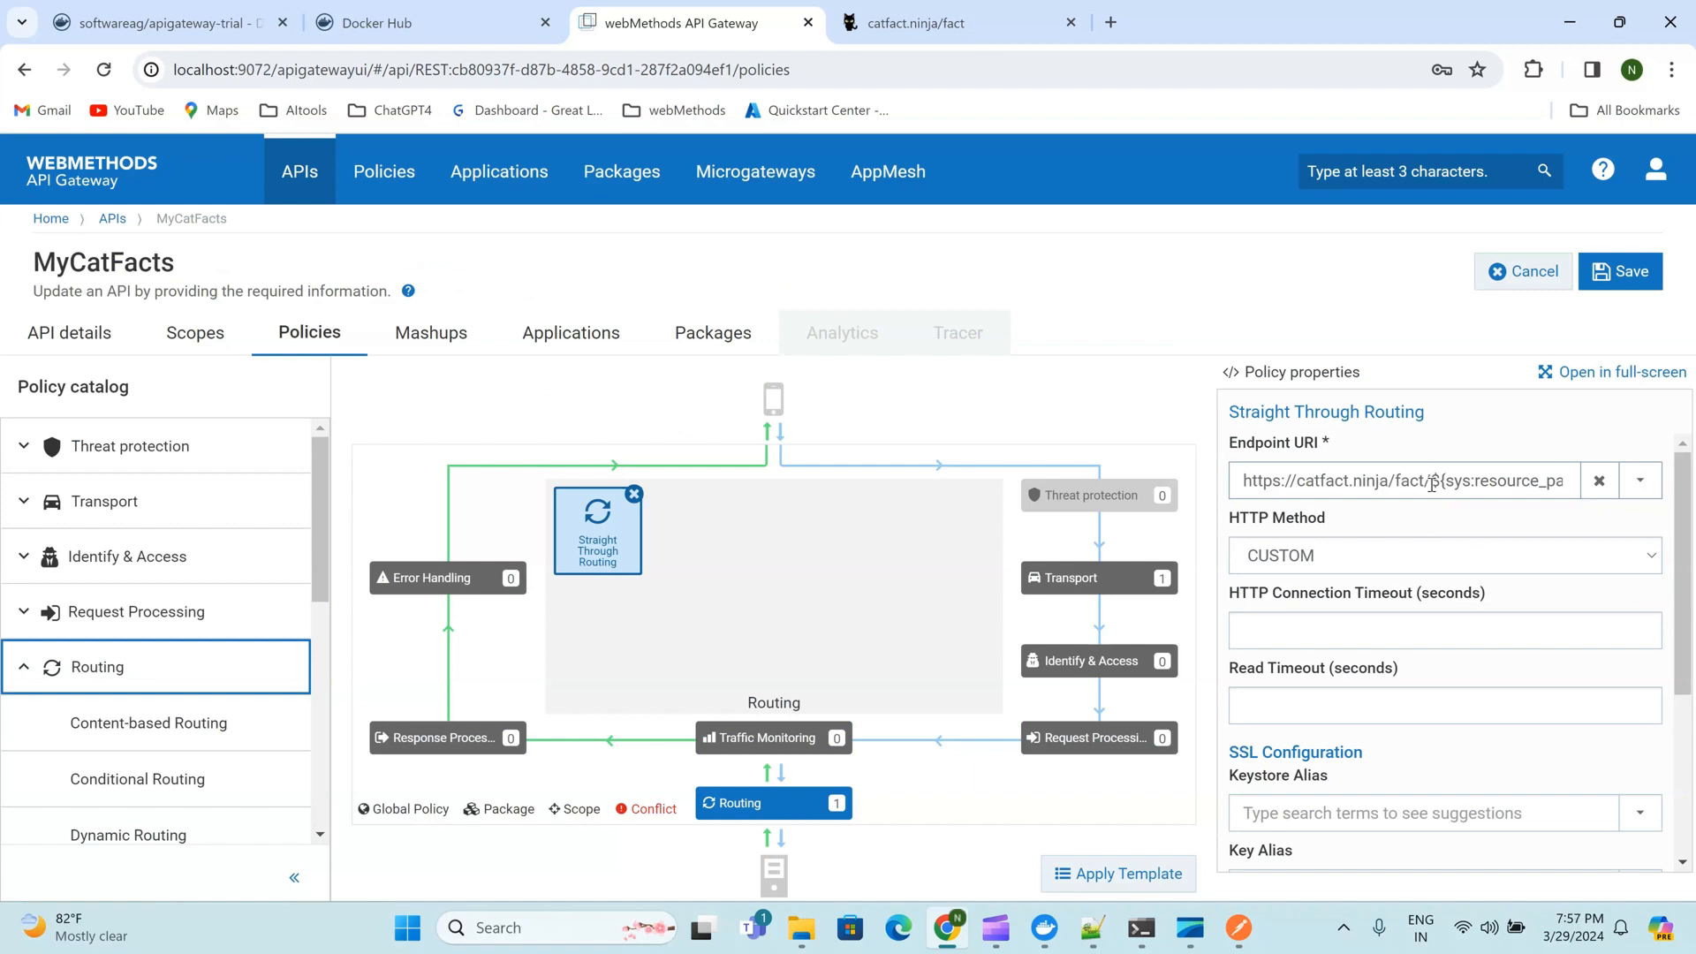
key("BackSpace")
key("BackSpace")
key("BackSpace")
key("BackSpace")
key("BackSpace")
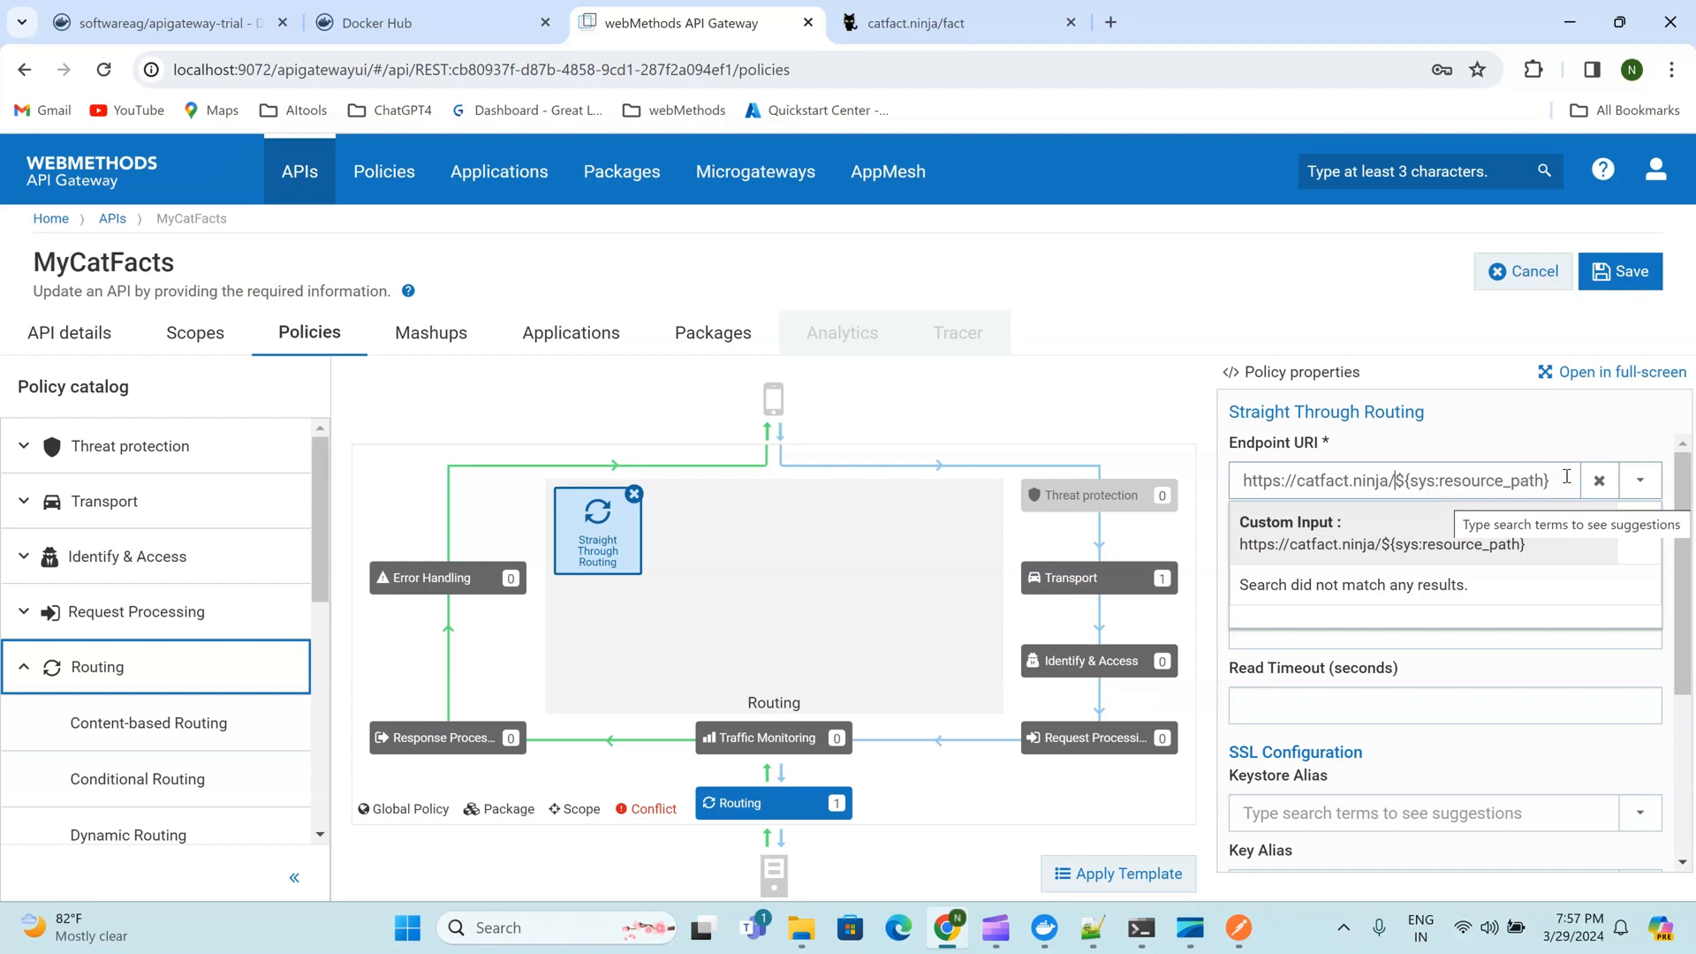
left_click(1506, 555)
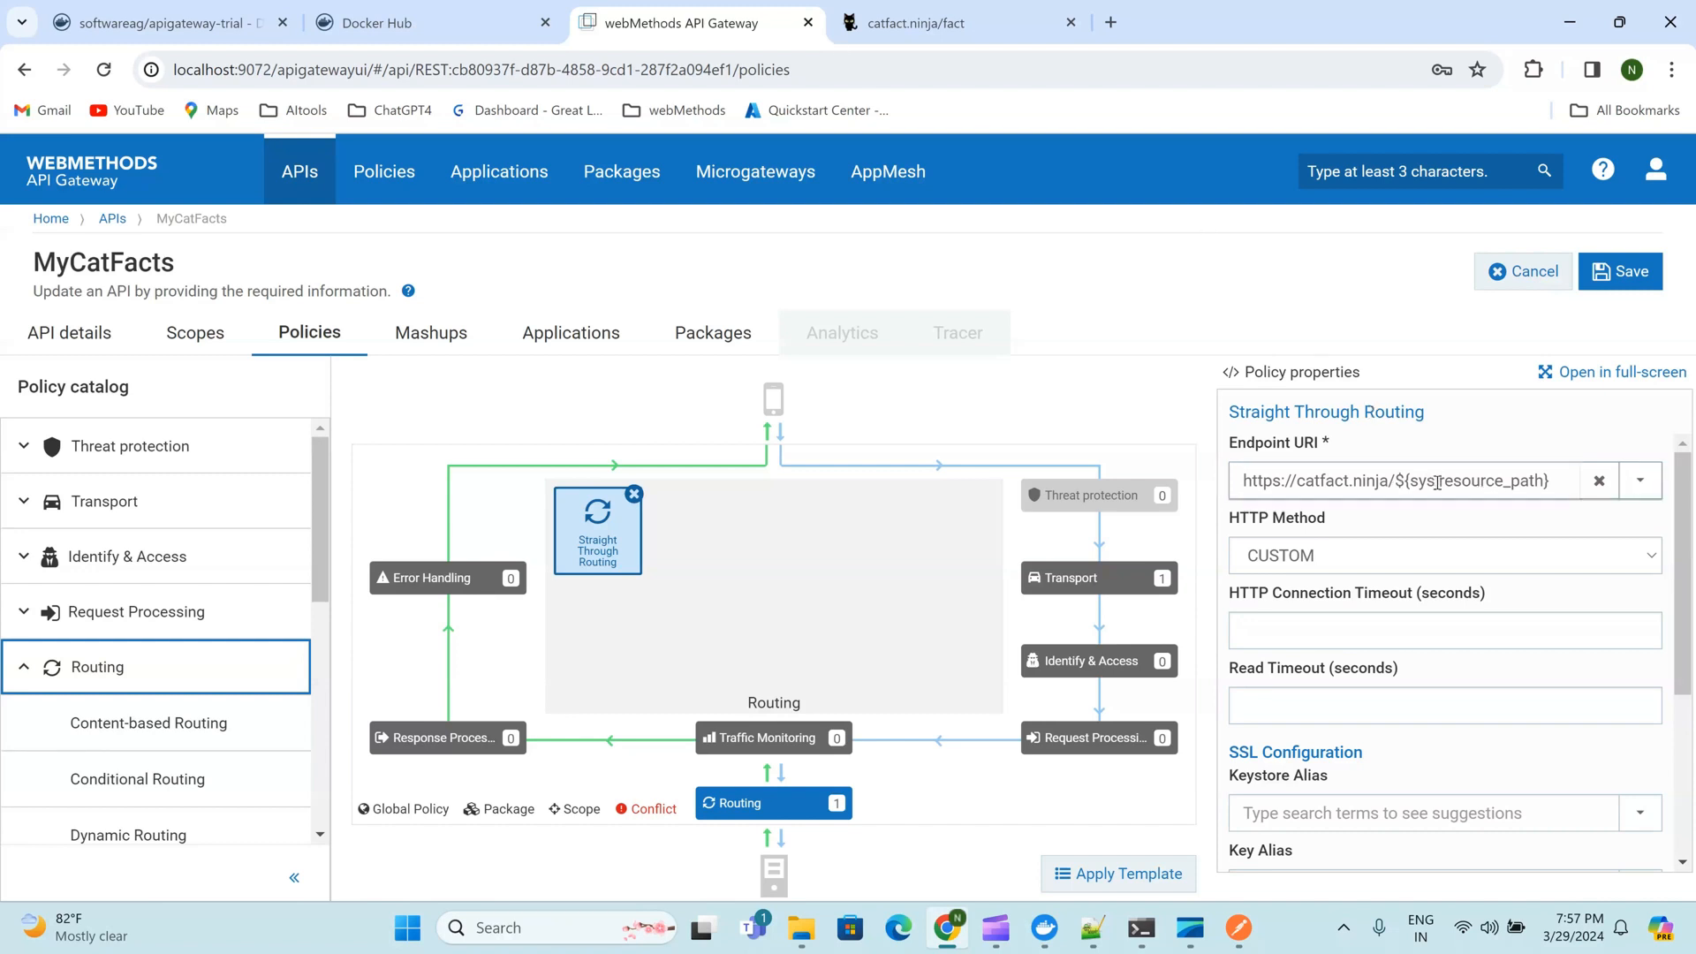
left_click(987, 14)
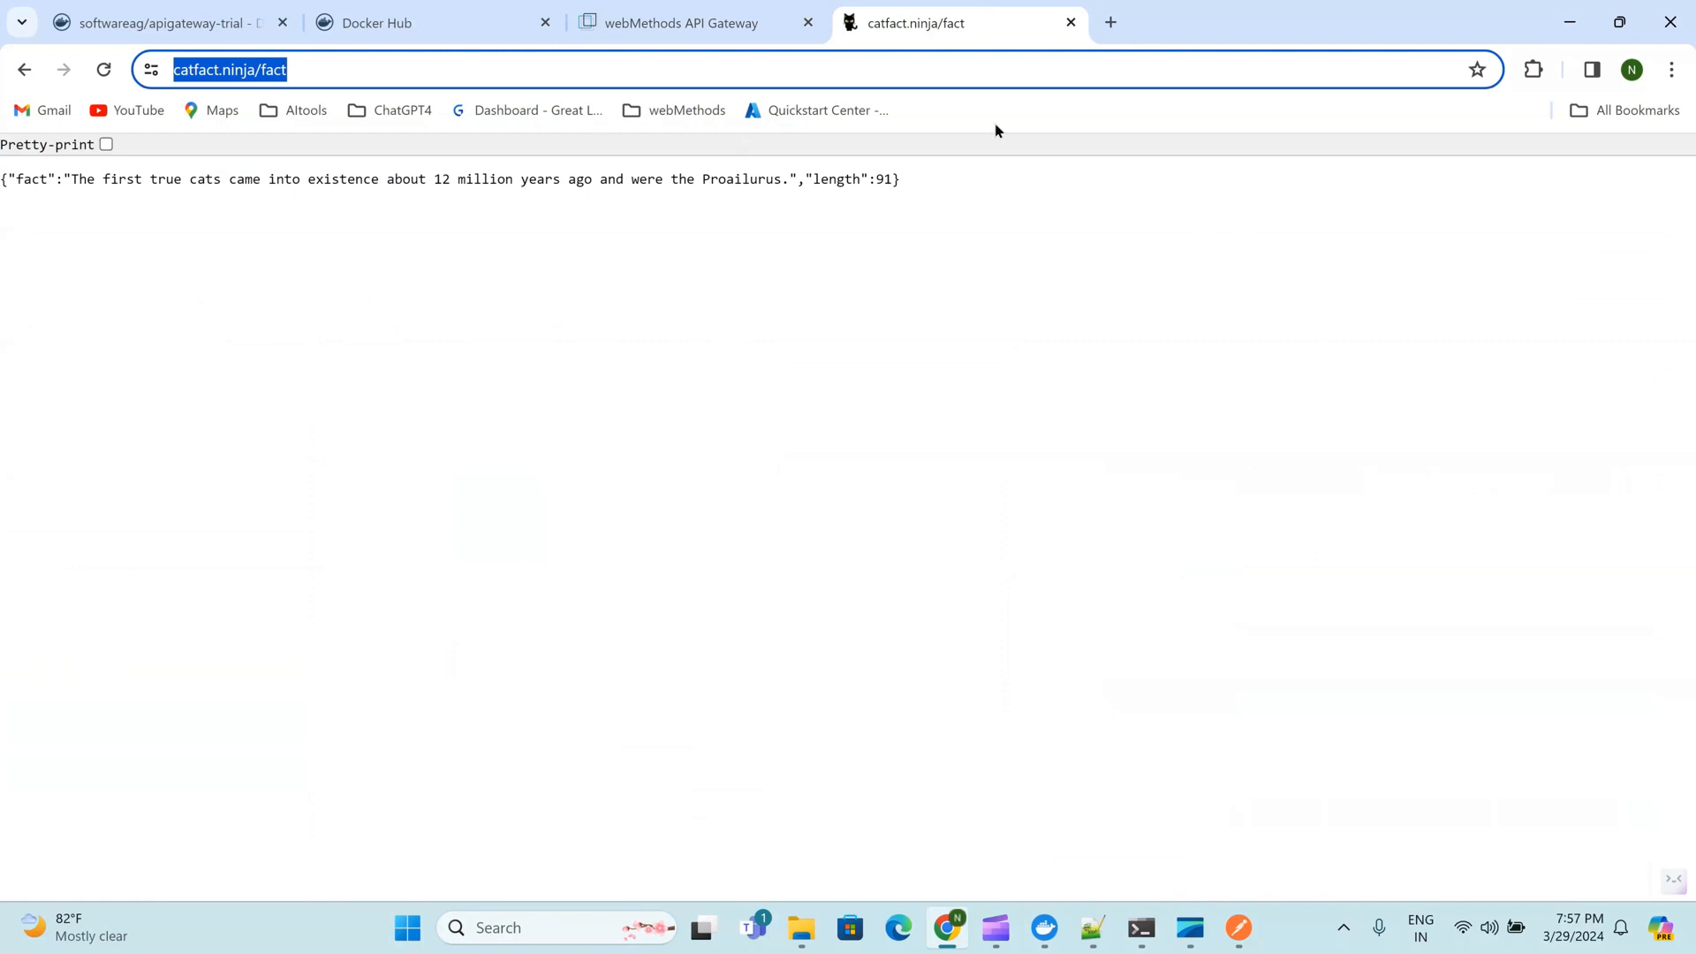
left_click(729, 24)
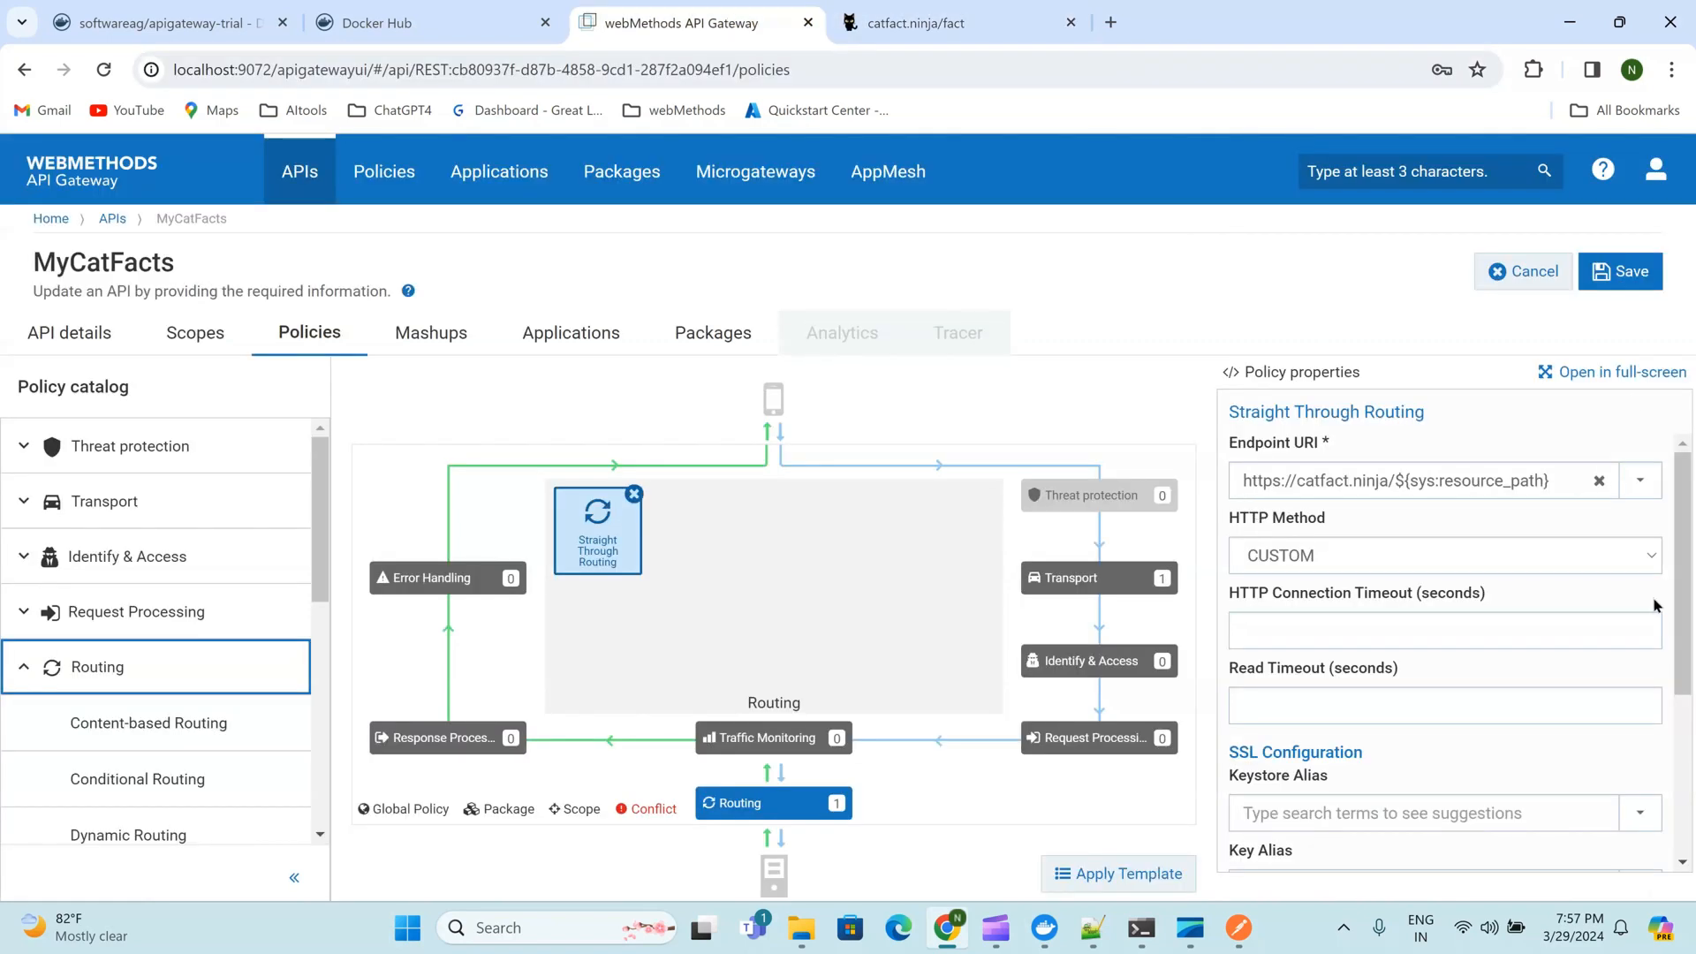
left_click(1622, 289)
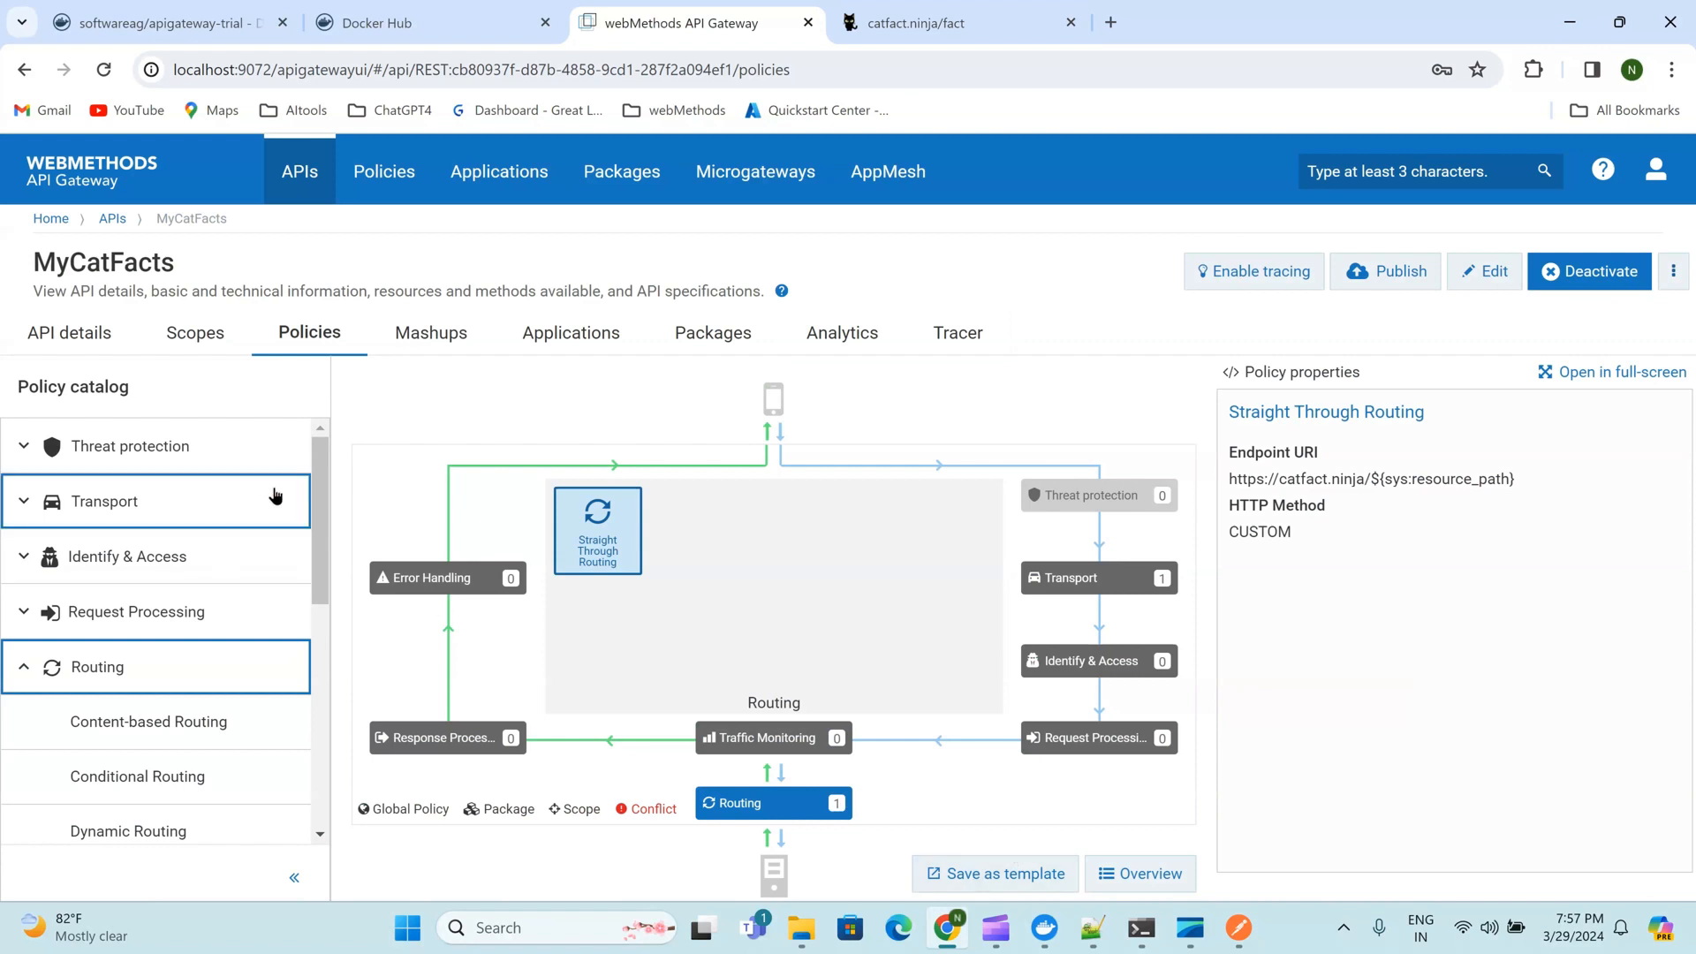
Switch to Postman and resend the GET request to the MyFacts gateway endpoint
left_click_drag(315, 545, 355, 731)
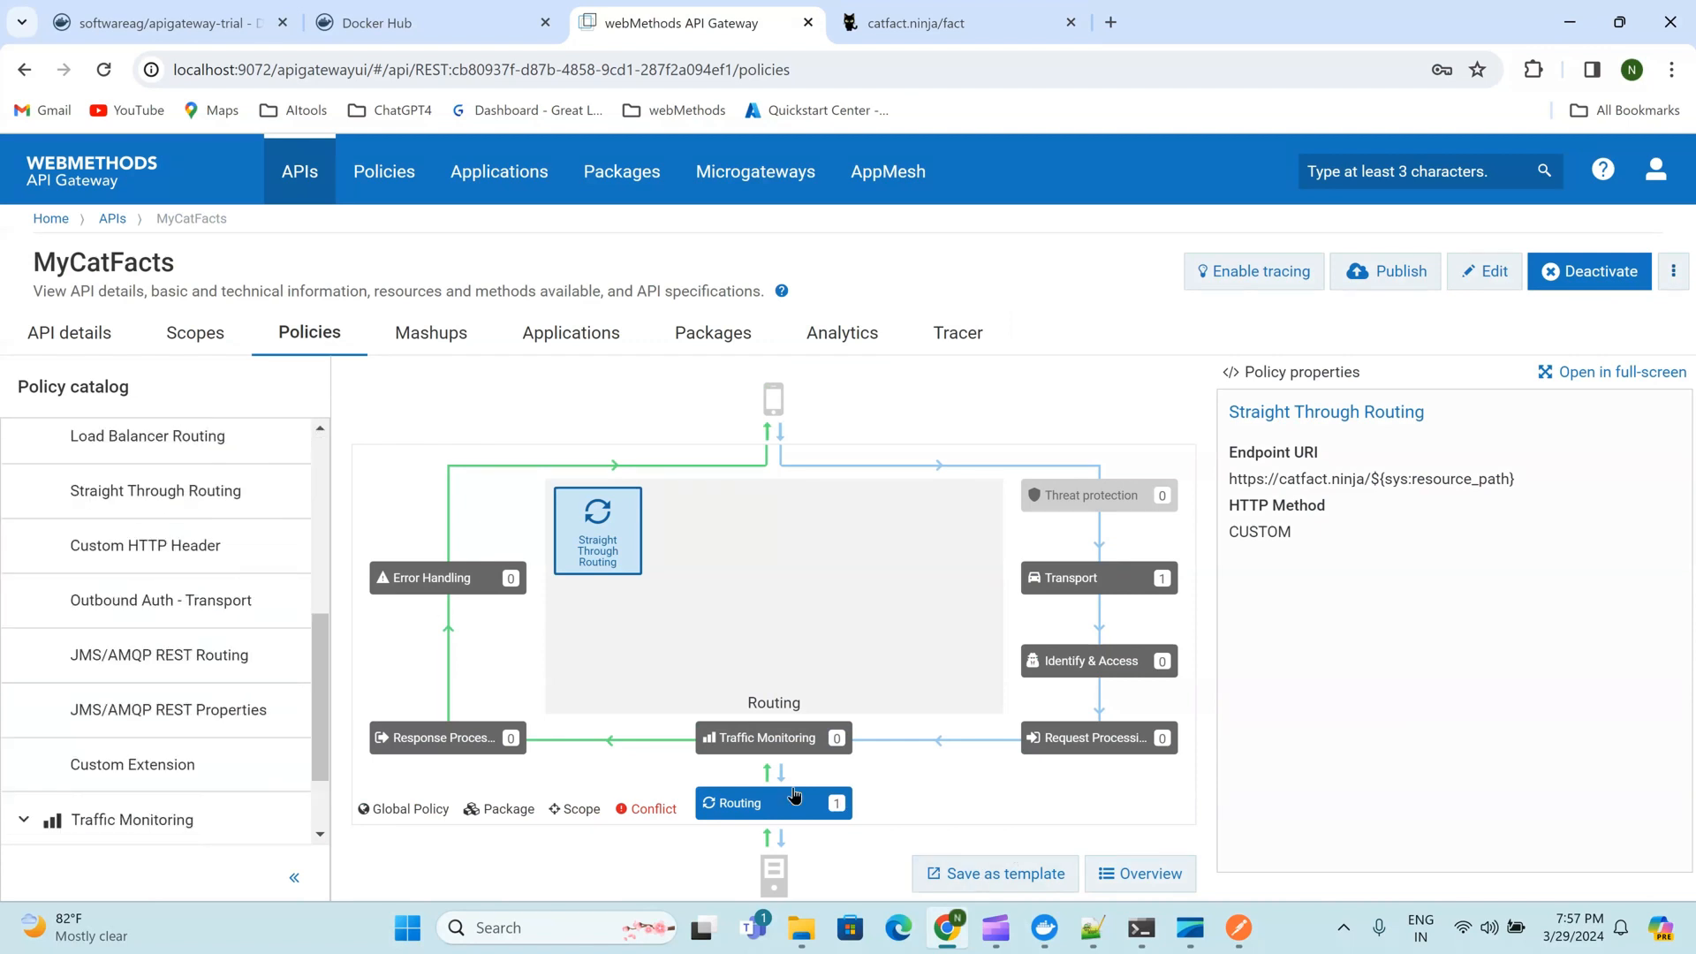
left_click(1239, 927)
left_click(1555, 196)
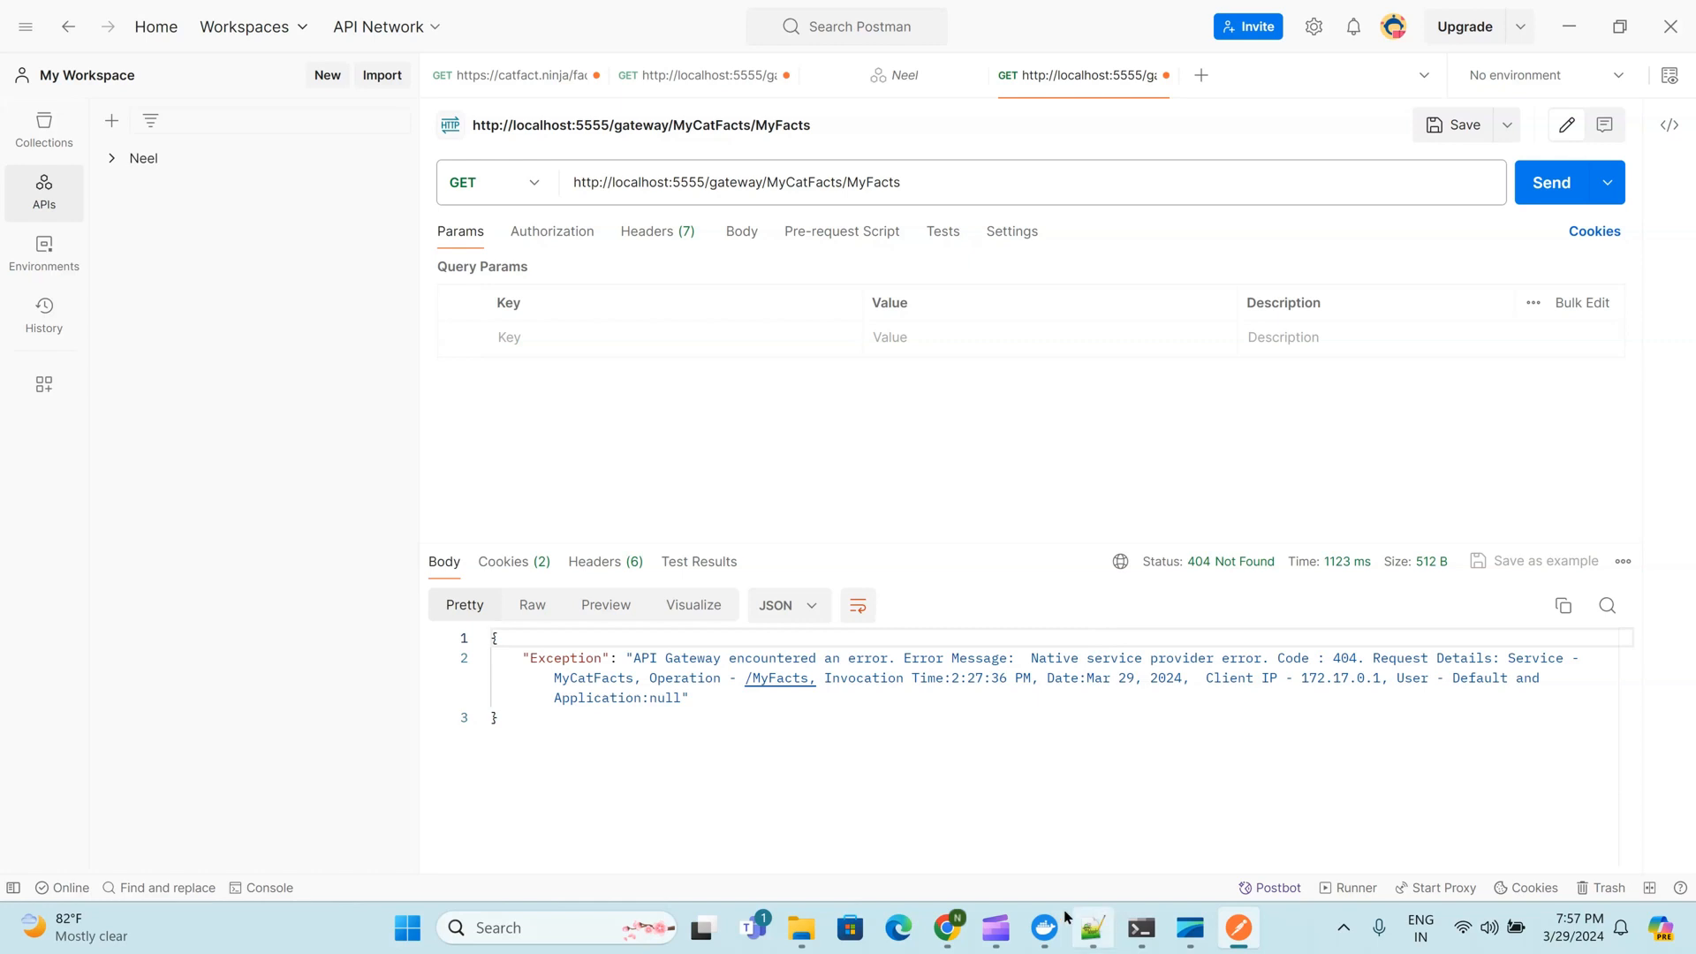
Check the native catfact.ninja address in Chrome, then open the MyCatFacts resources and methods for editing, confirming the edit of the active API
left_click(954, 929)
left_click(1005, 22)
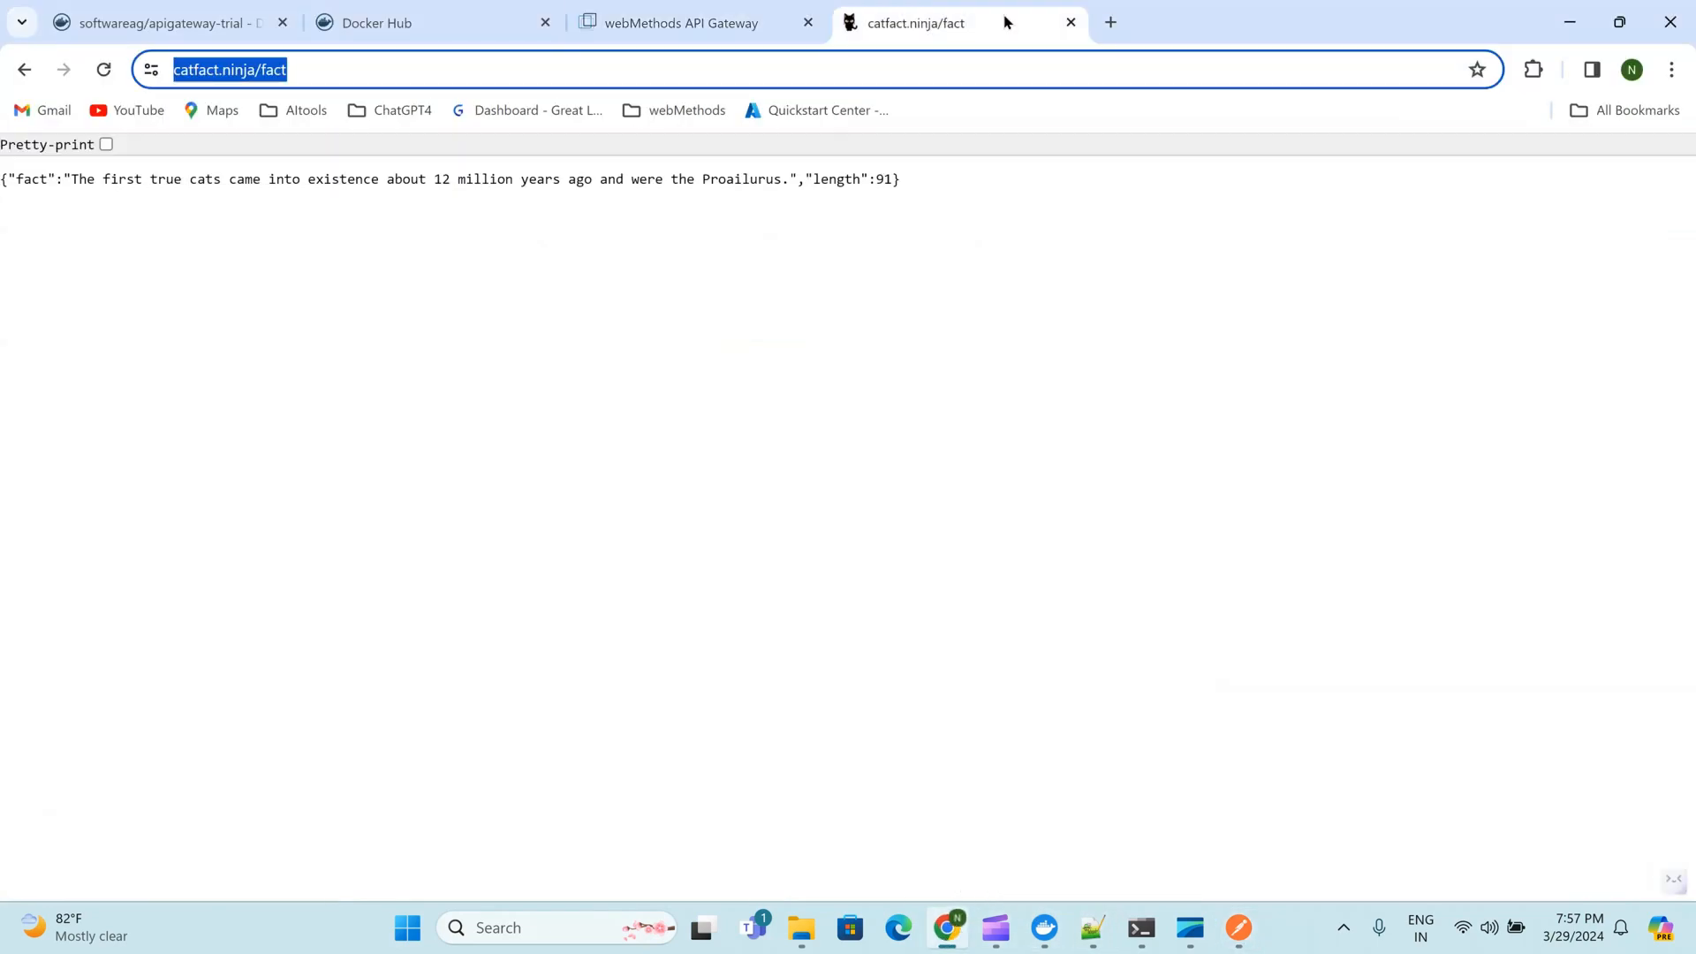
left_click(740, 25)
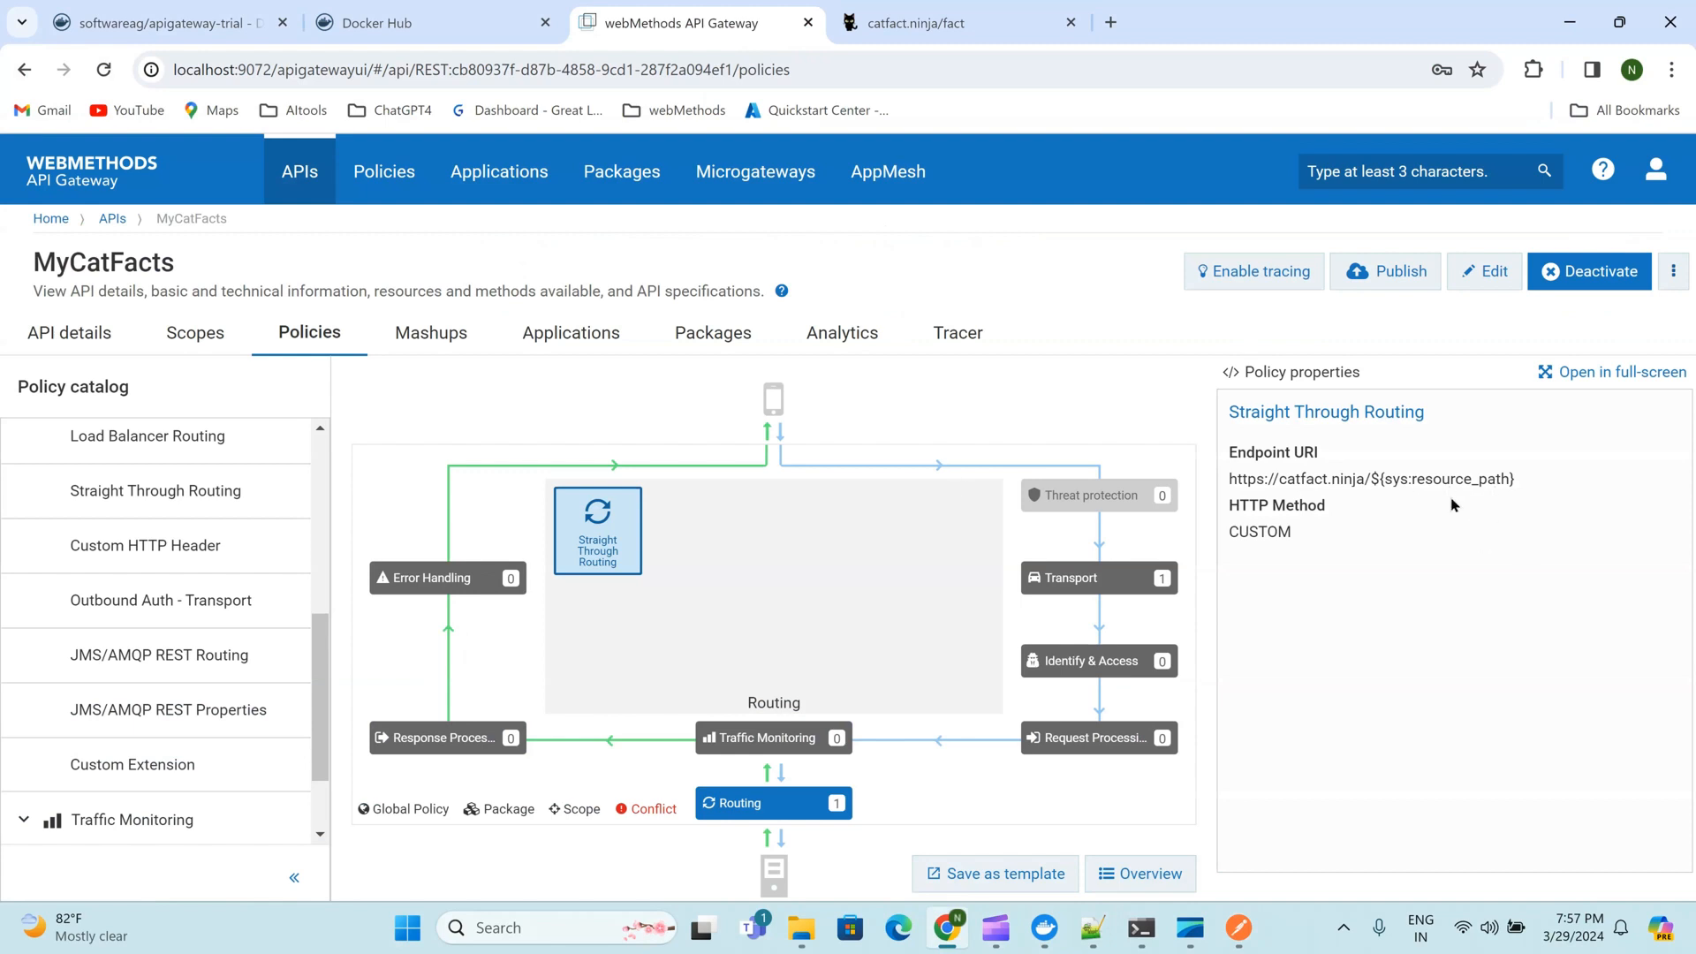
left_click(104, 352)
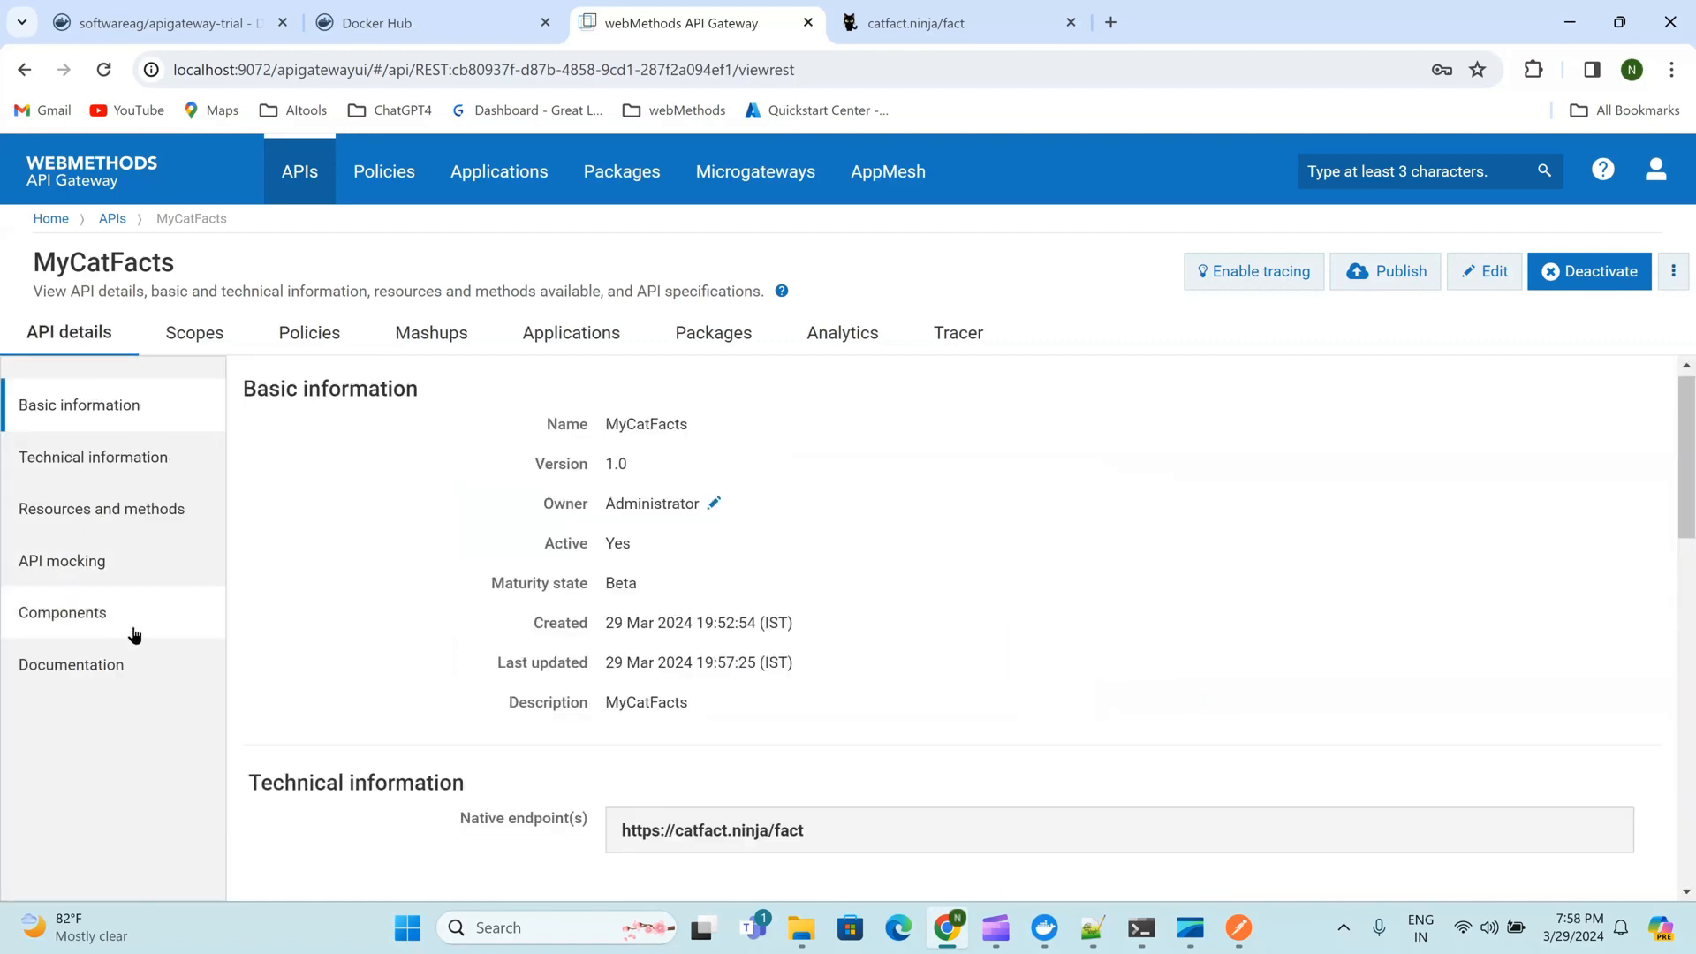
left_click(125, 515)
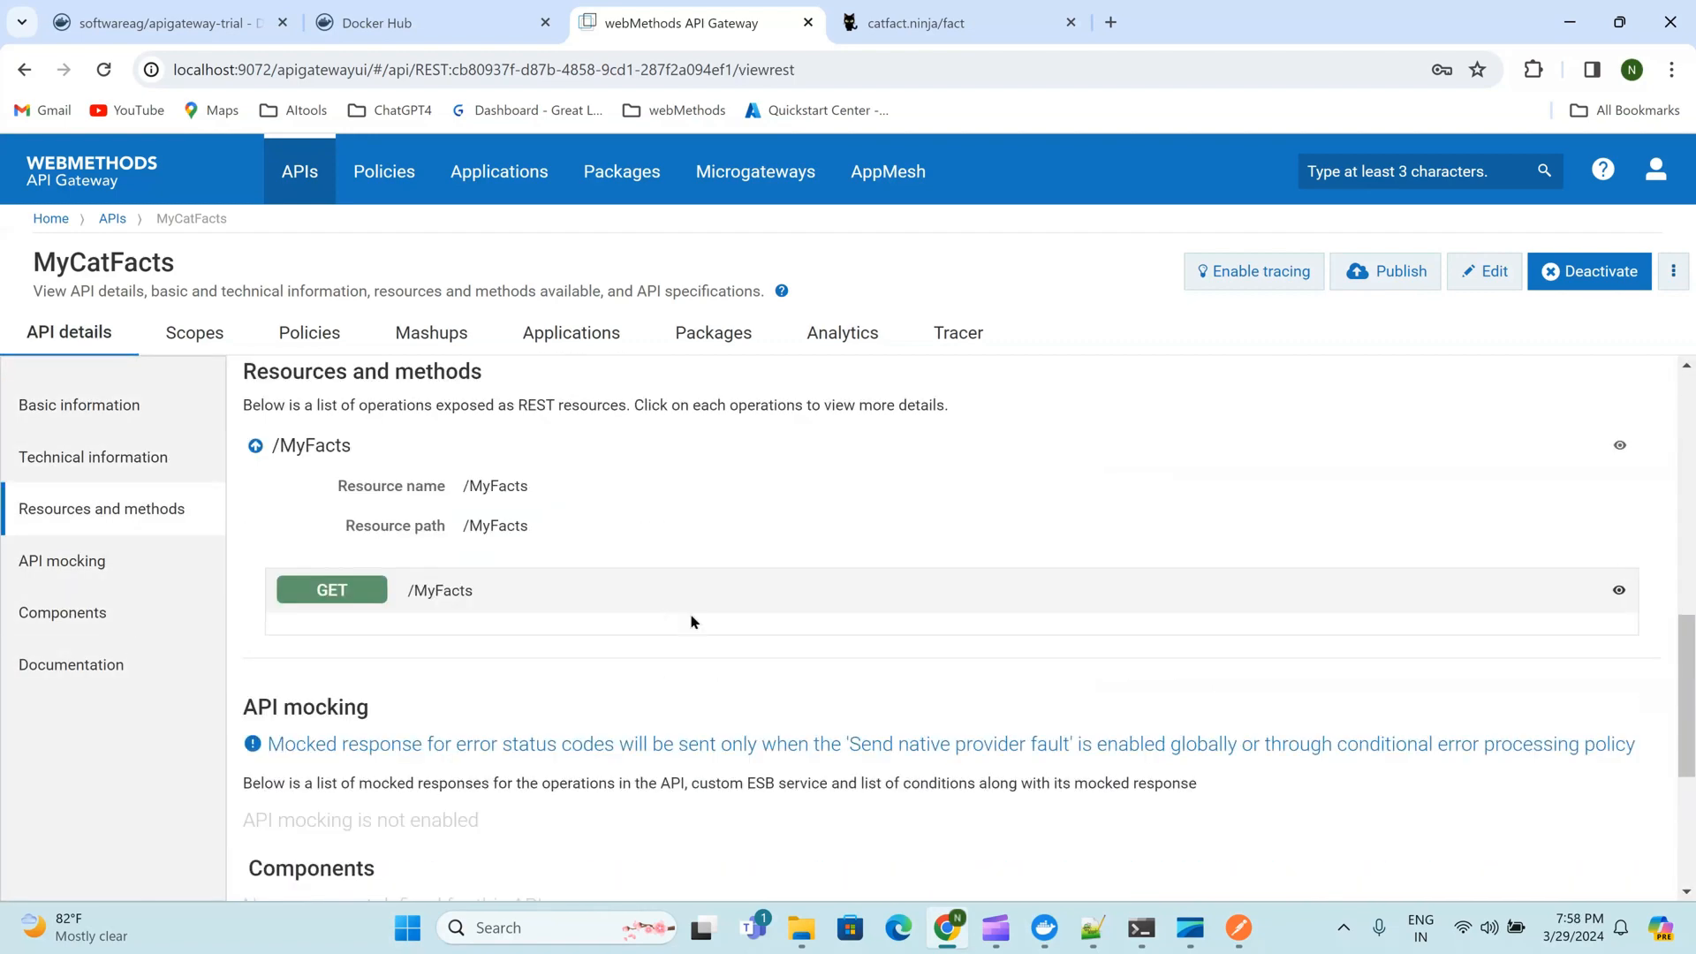
left_click(1489, 274)
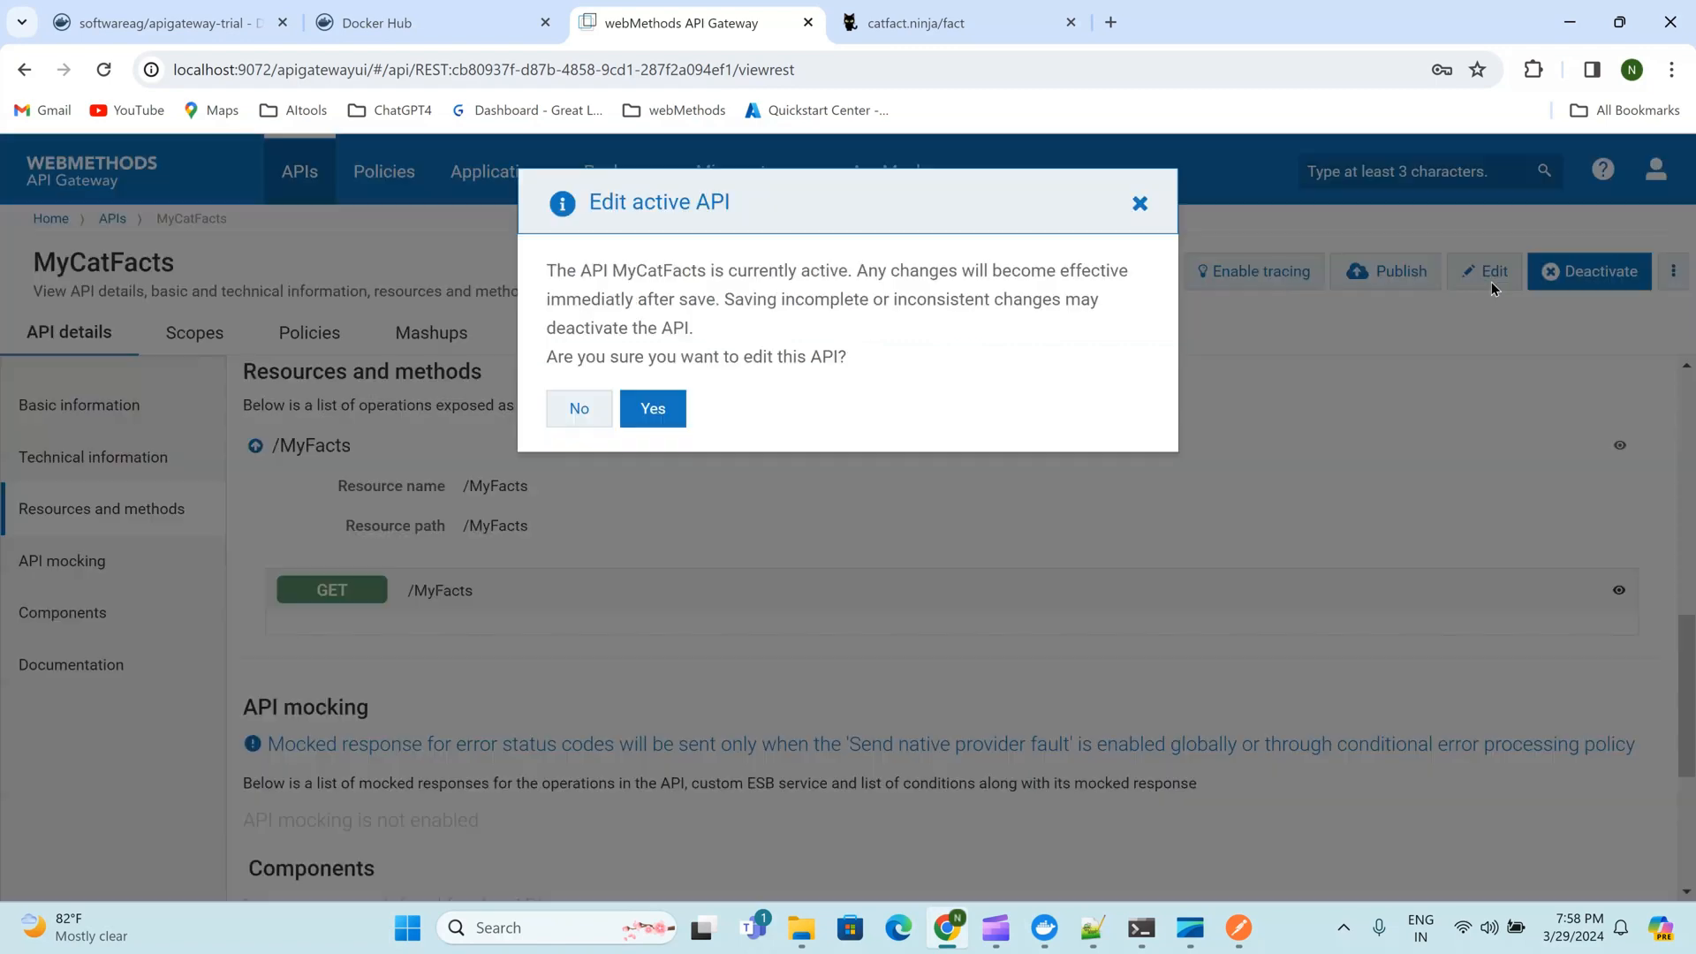
left_click(658, 408)
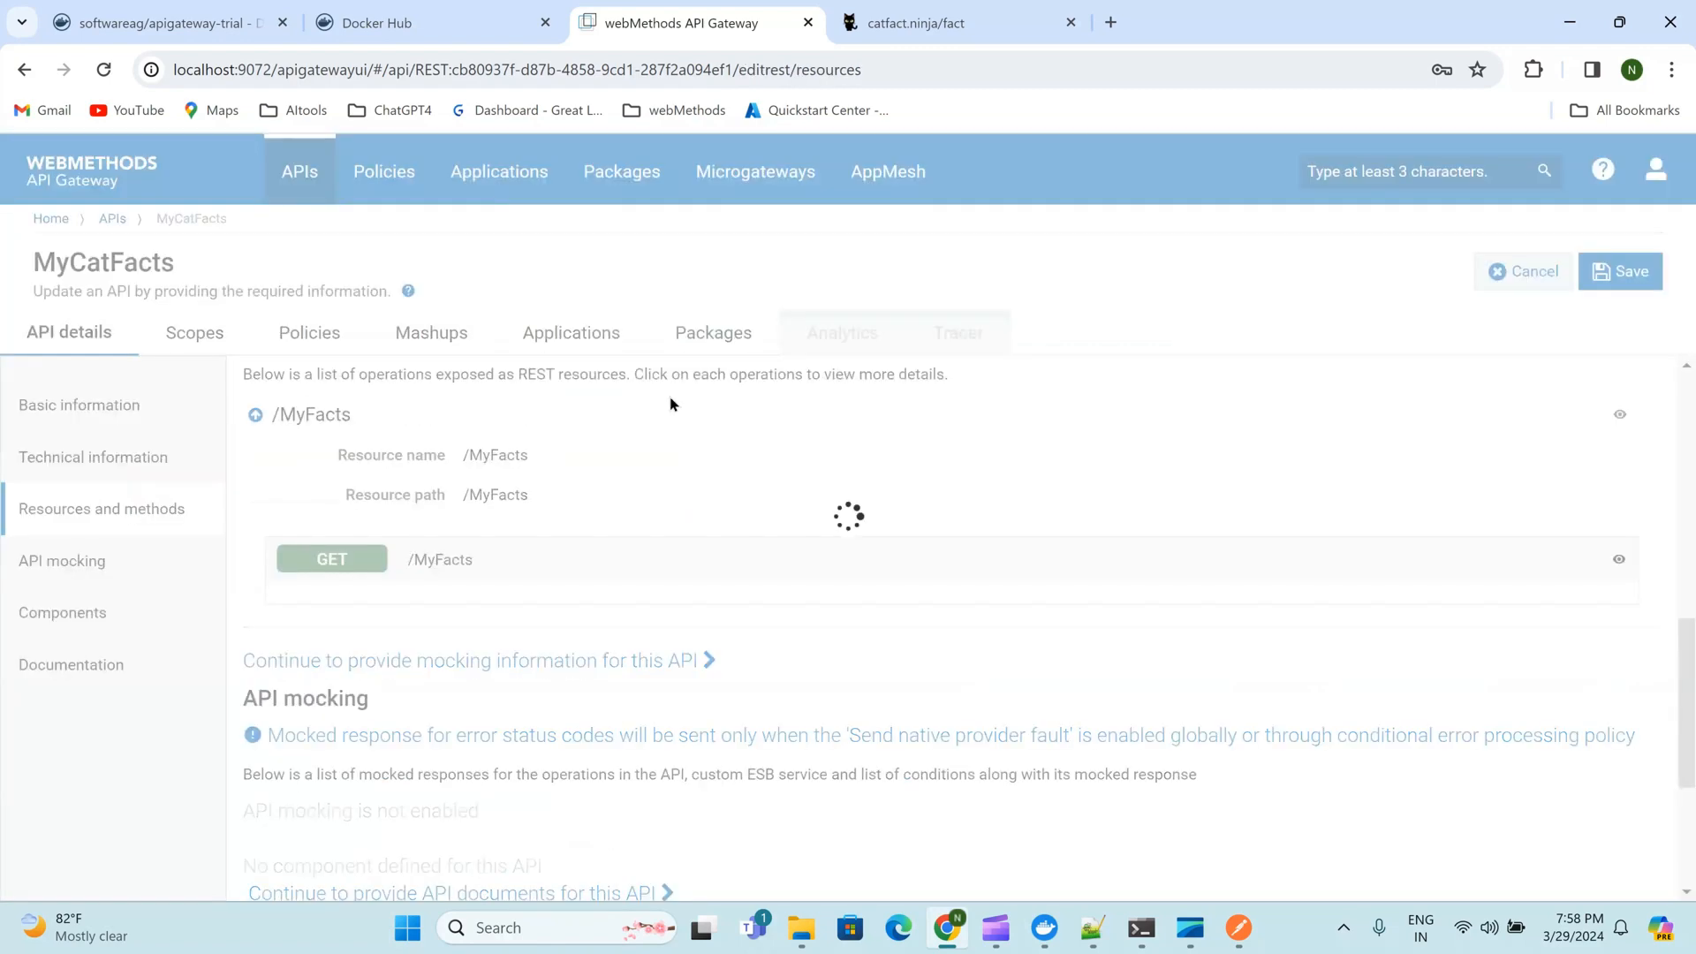
Change the resource name of the /MyFacts resource to /fact
left_click(661, 549)
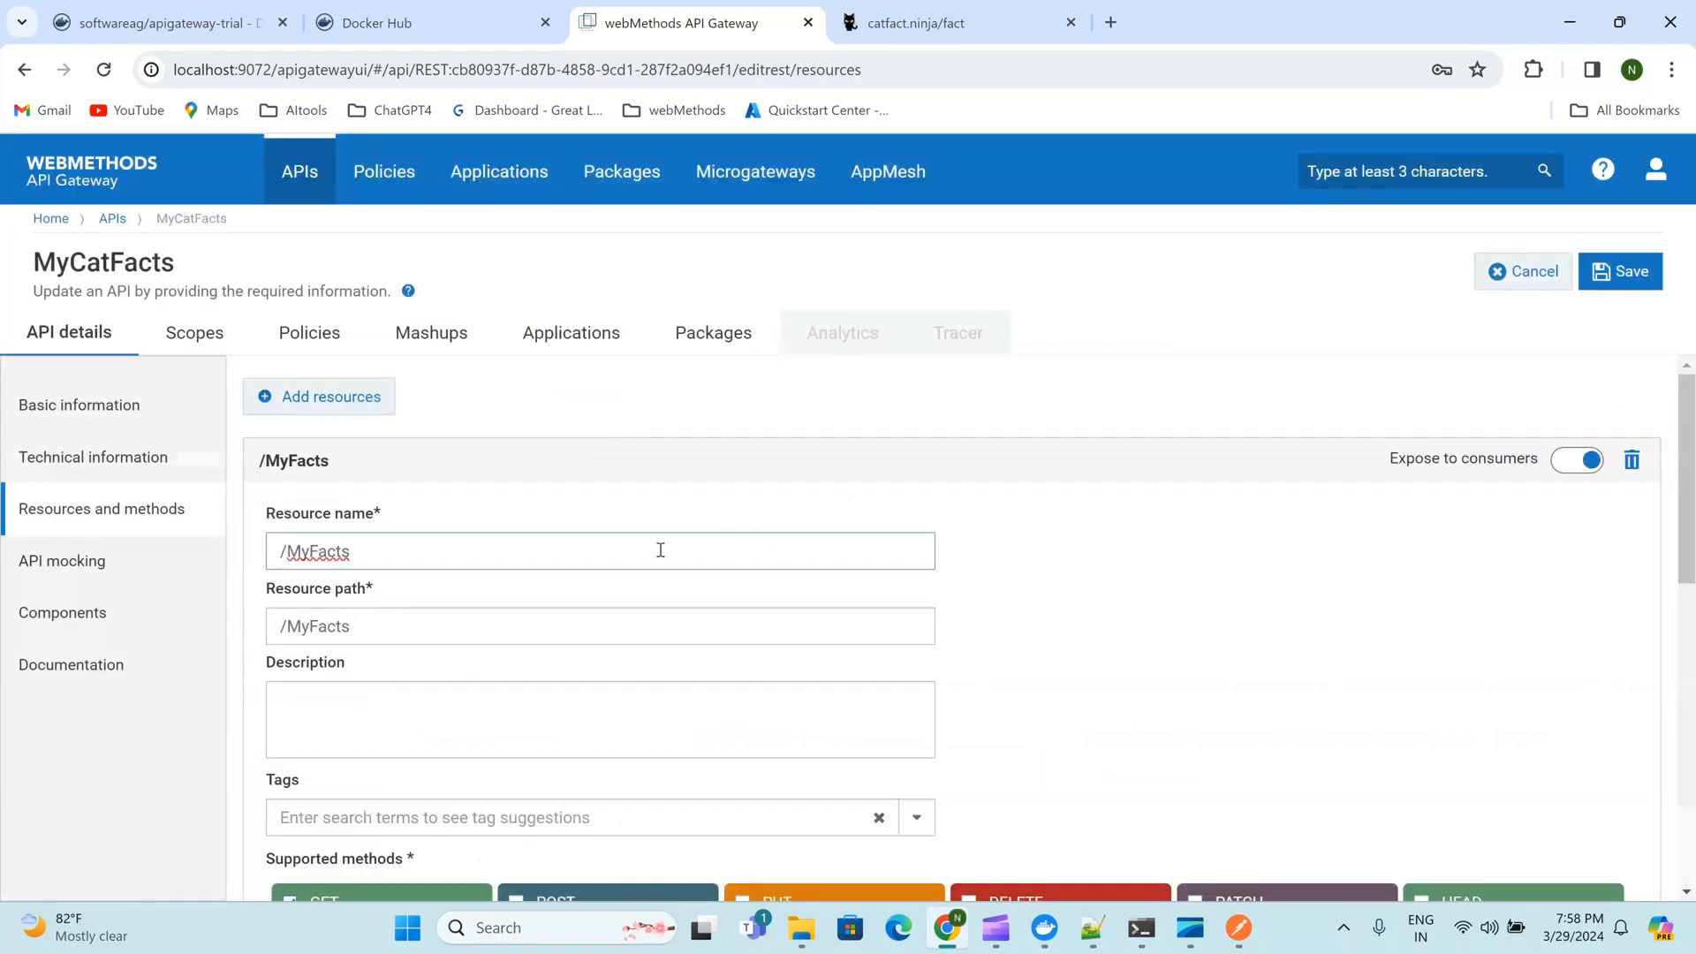
key("BackSpace")
key("BackSpace")
key("BackSpace")
key("BackSpace")
key("BackSpace")
key("BackSpace")
key("BackSpace")
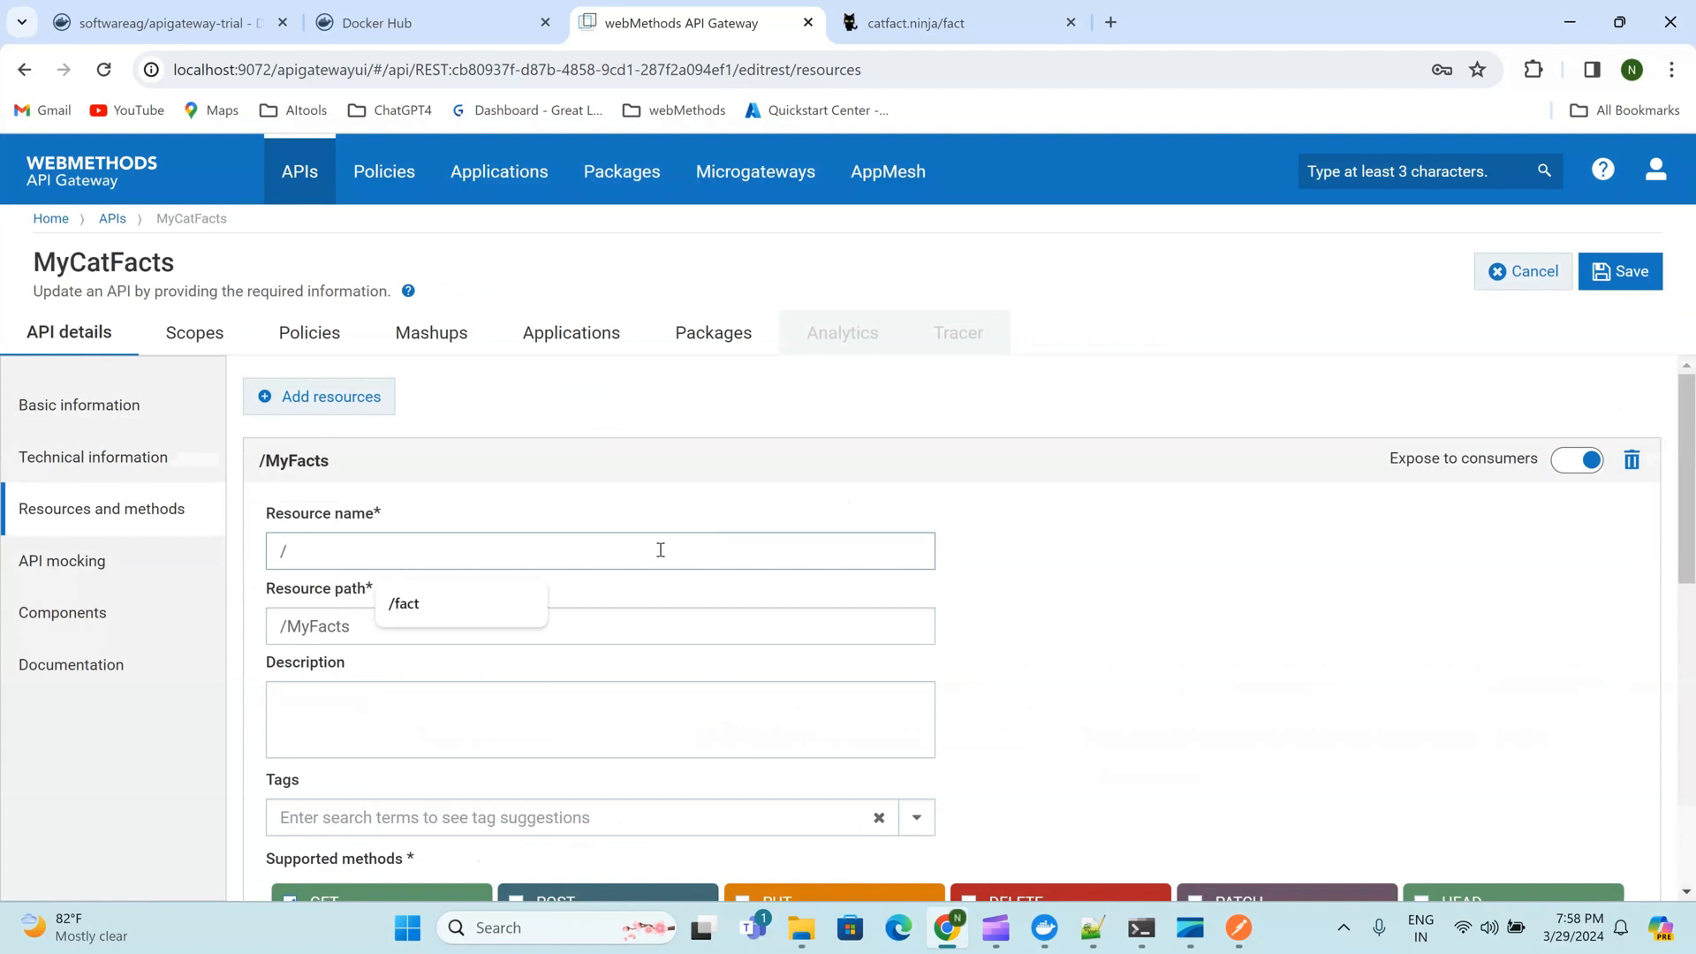
type("fact")
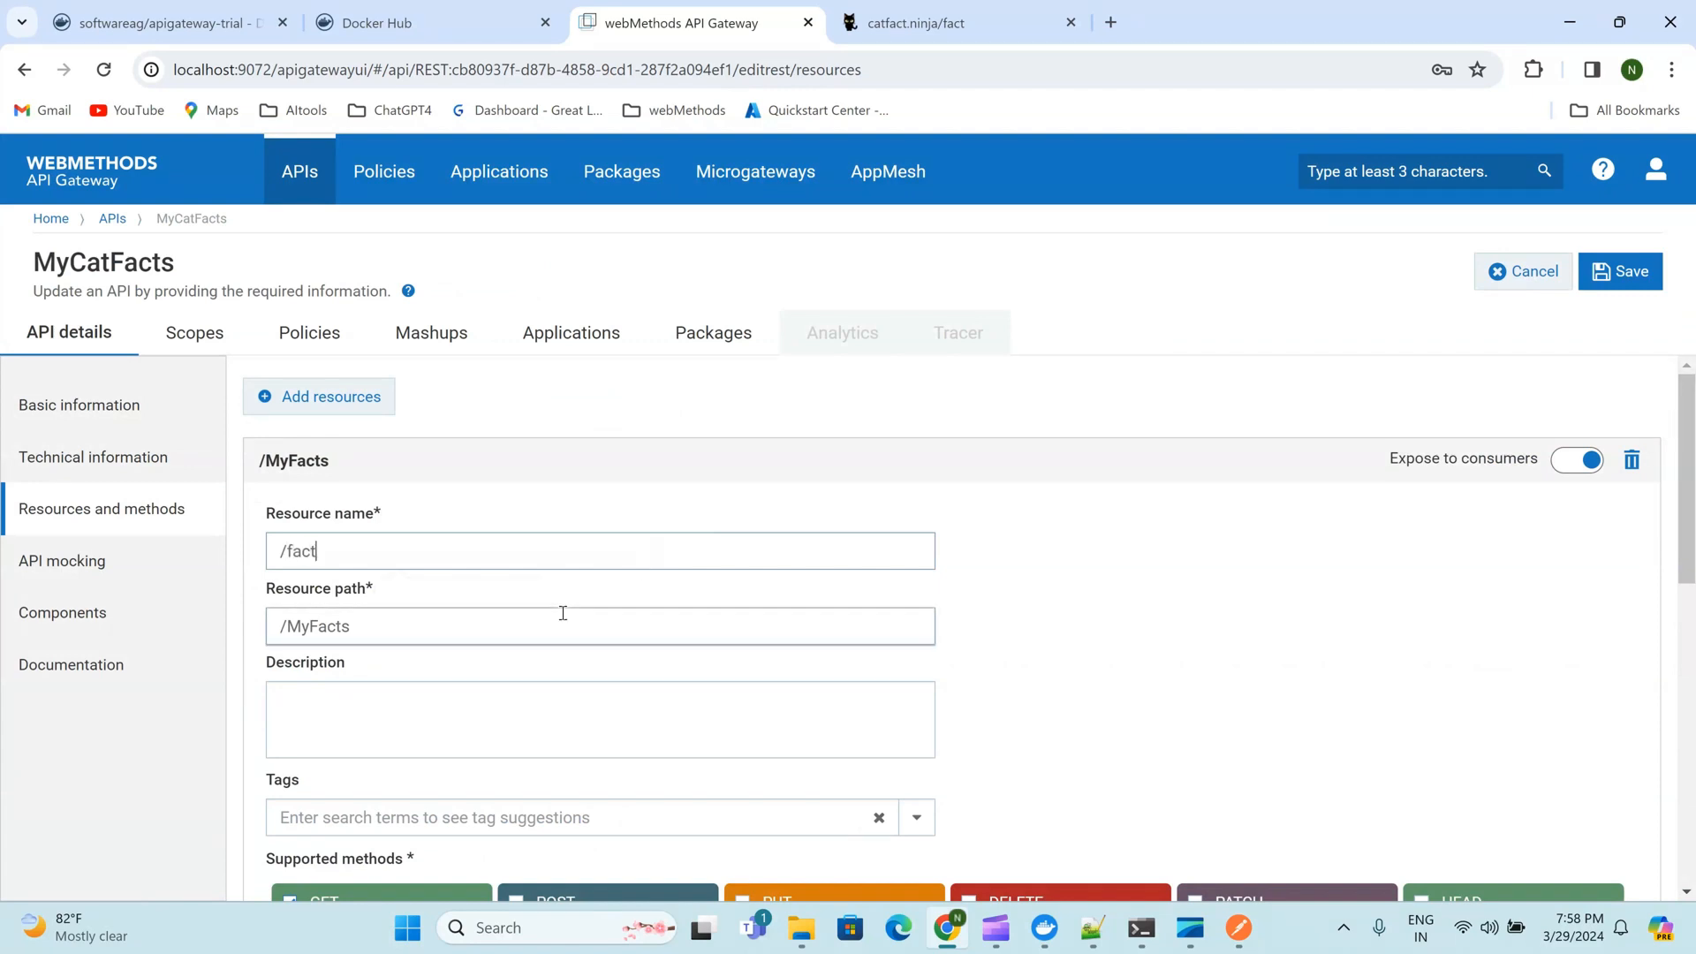
triple_click(559, 567)
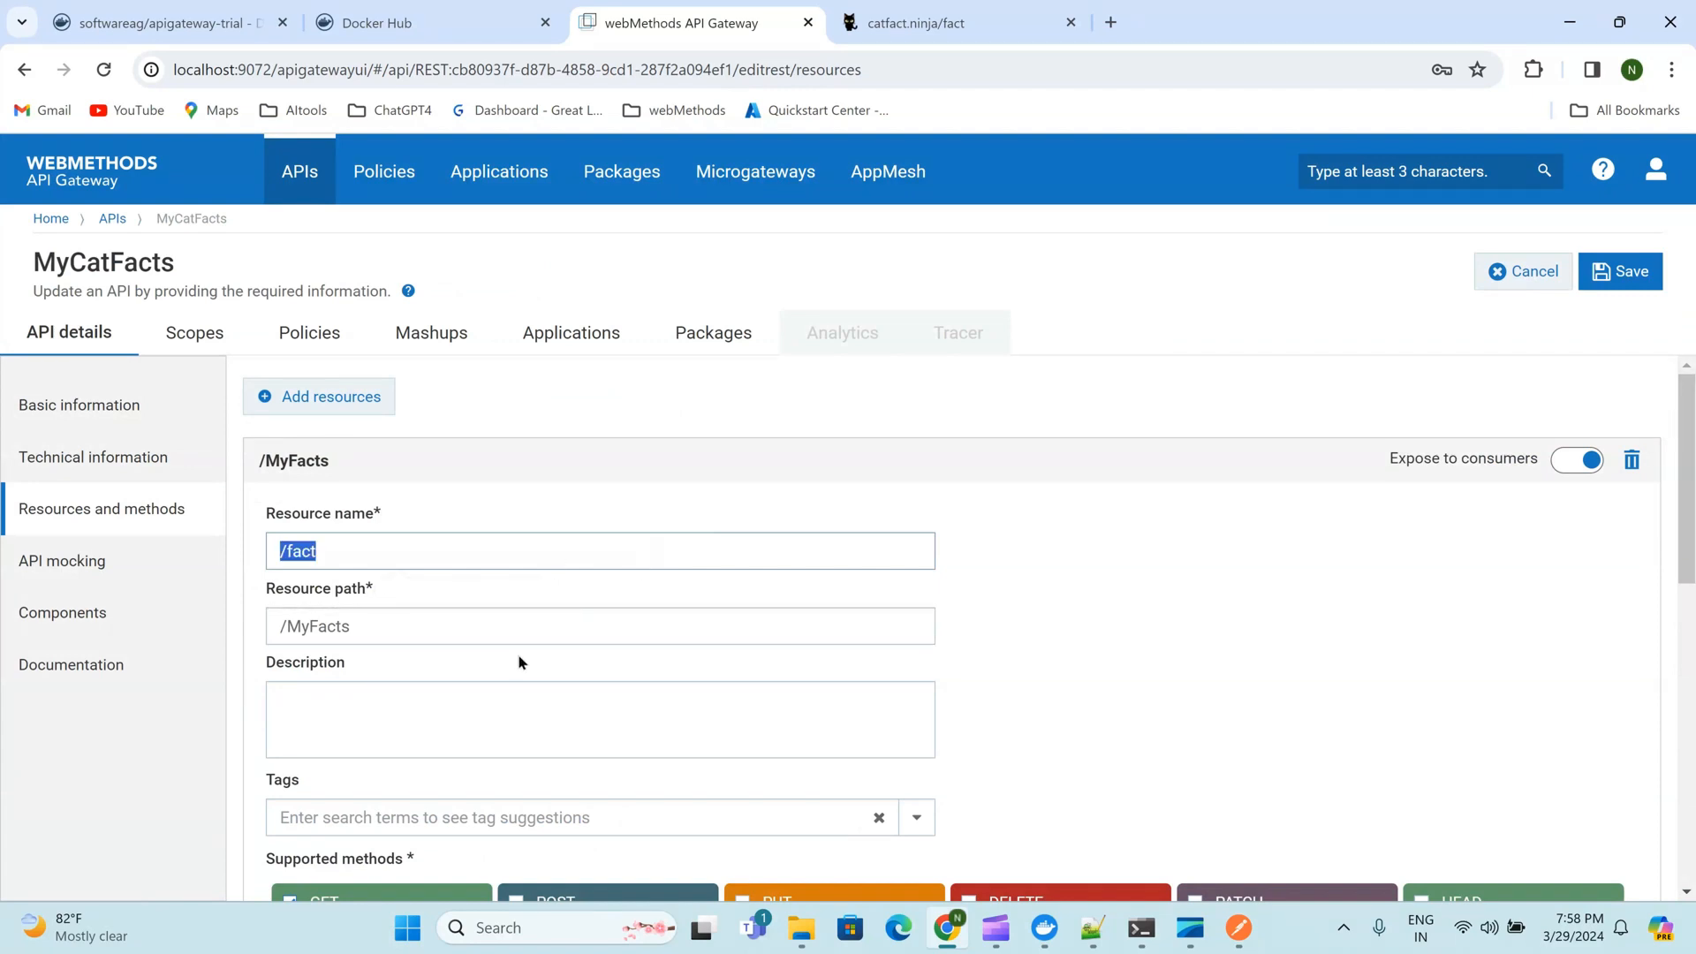
Set the resource path of the same resource to /fact and save the API
left_click(500, 633)
key("BackSpace")
key("BackSpace")
key("BackSpace")
key("BackSpace")
key("BackSpace")
key("BackSpace")
key("BackSpace")
key("BackSpace")
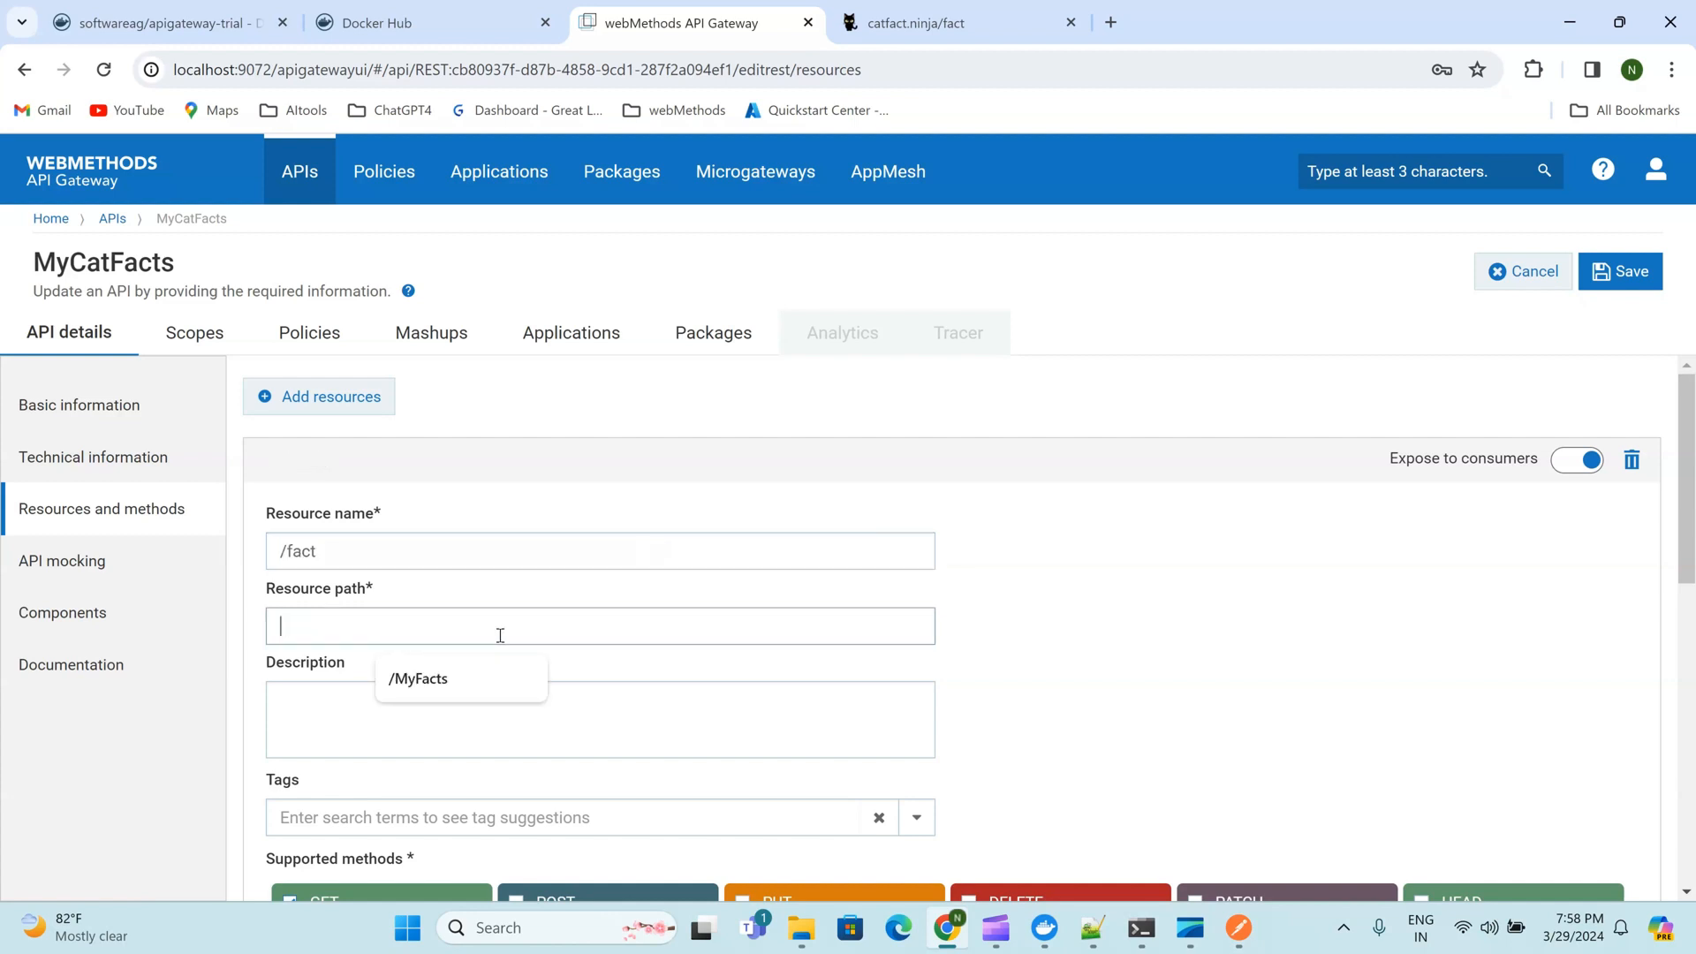
type("/fact")
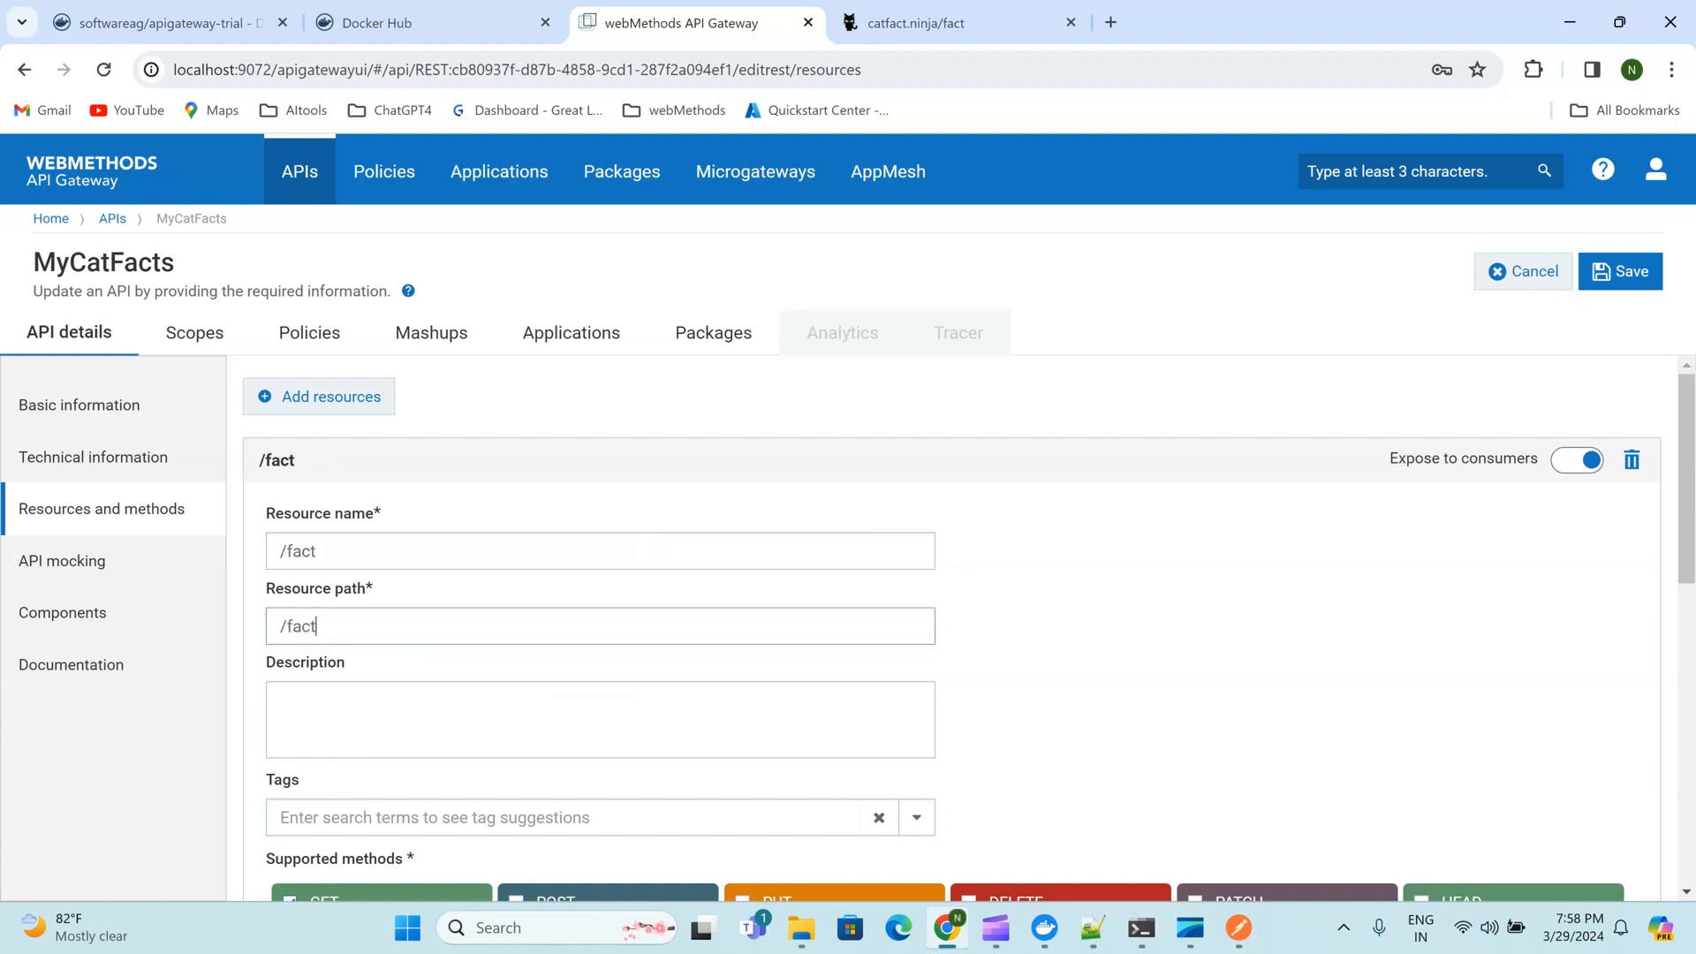
left_click(1638, 273)
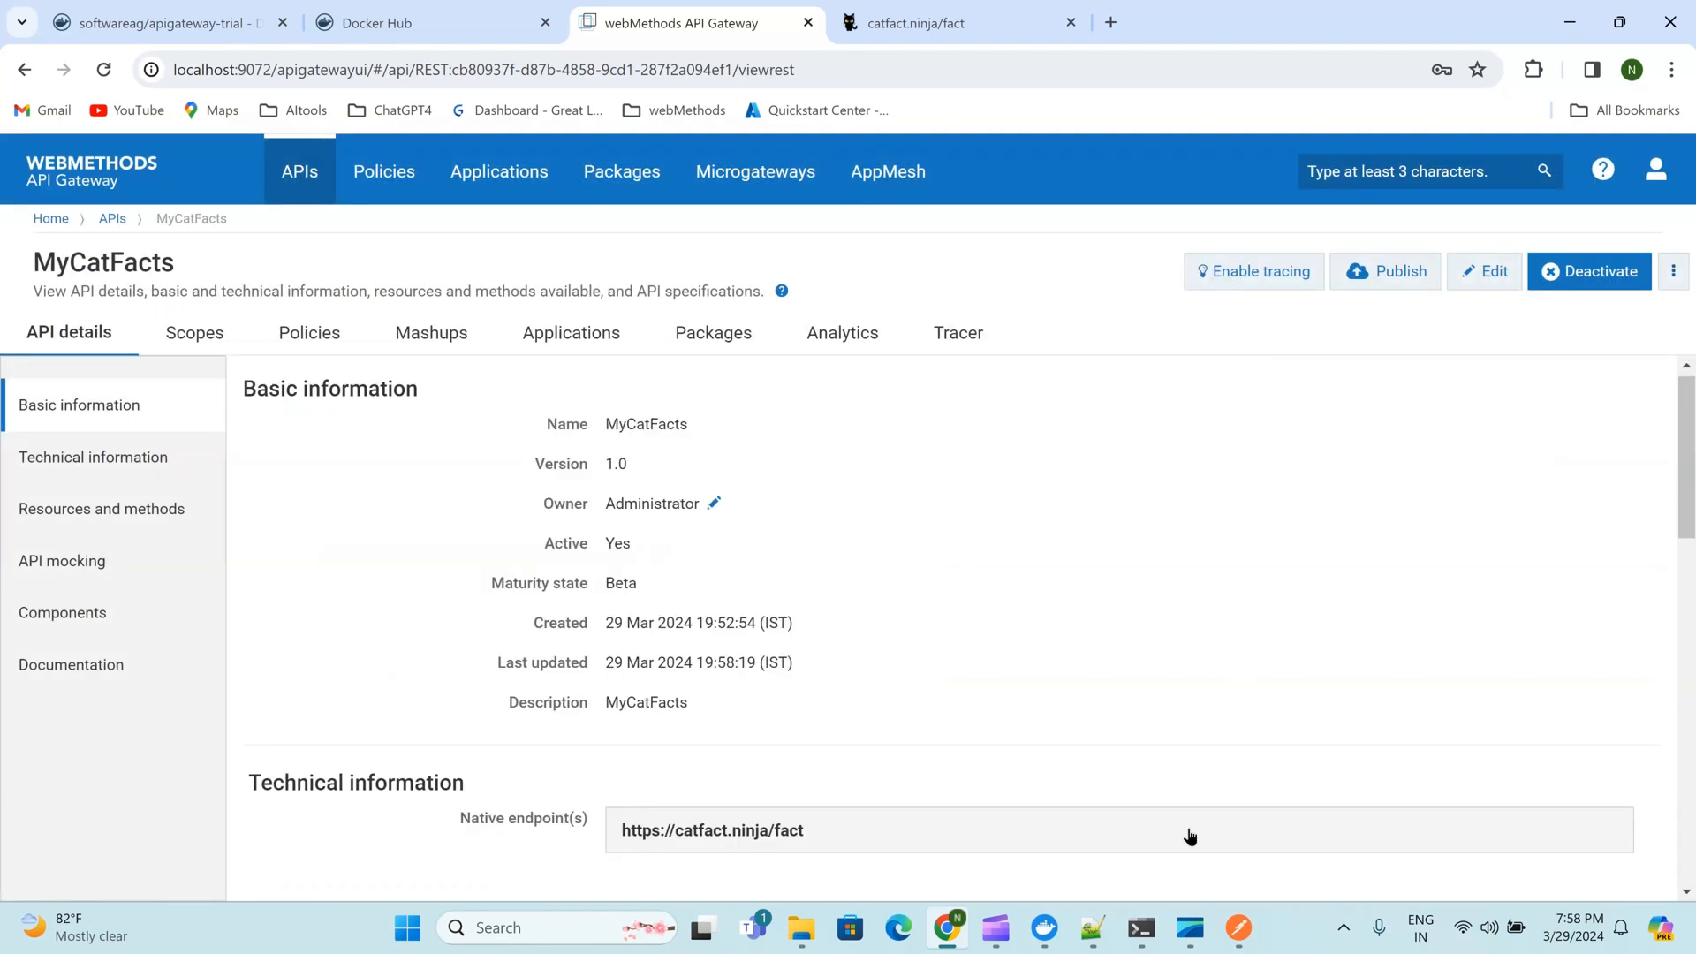
left_click(1240, 932)
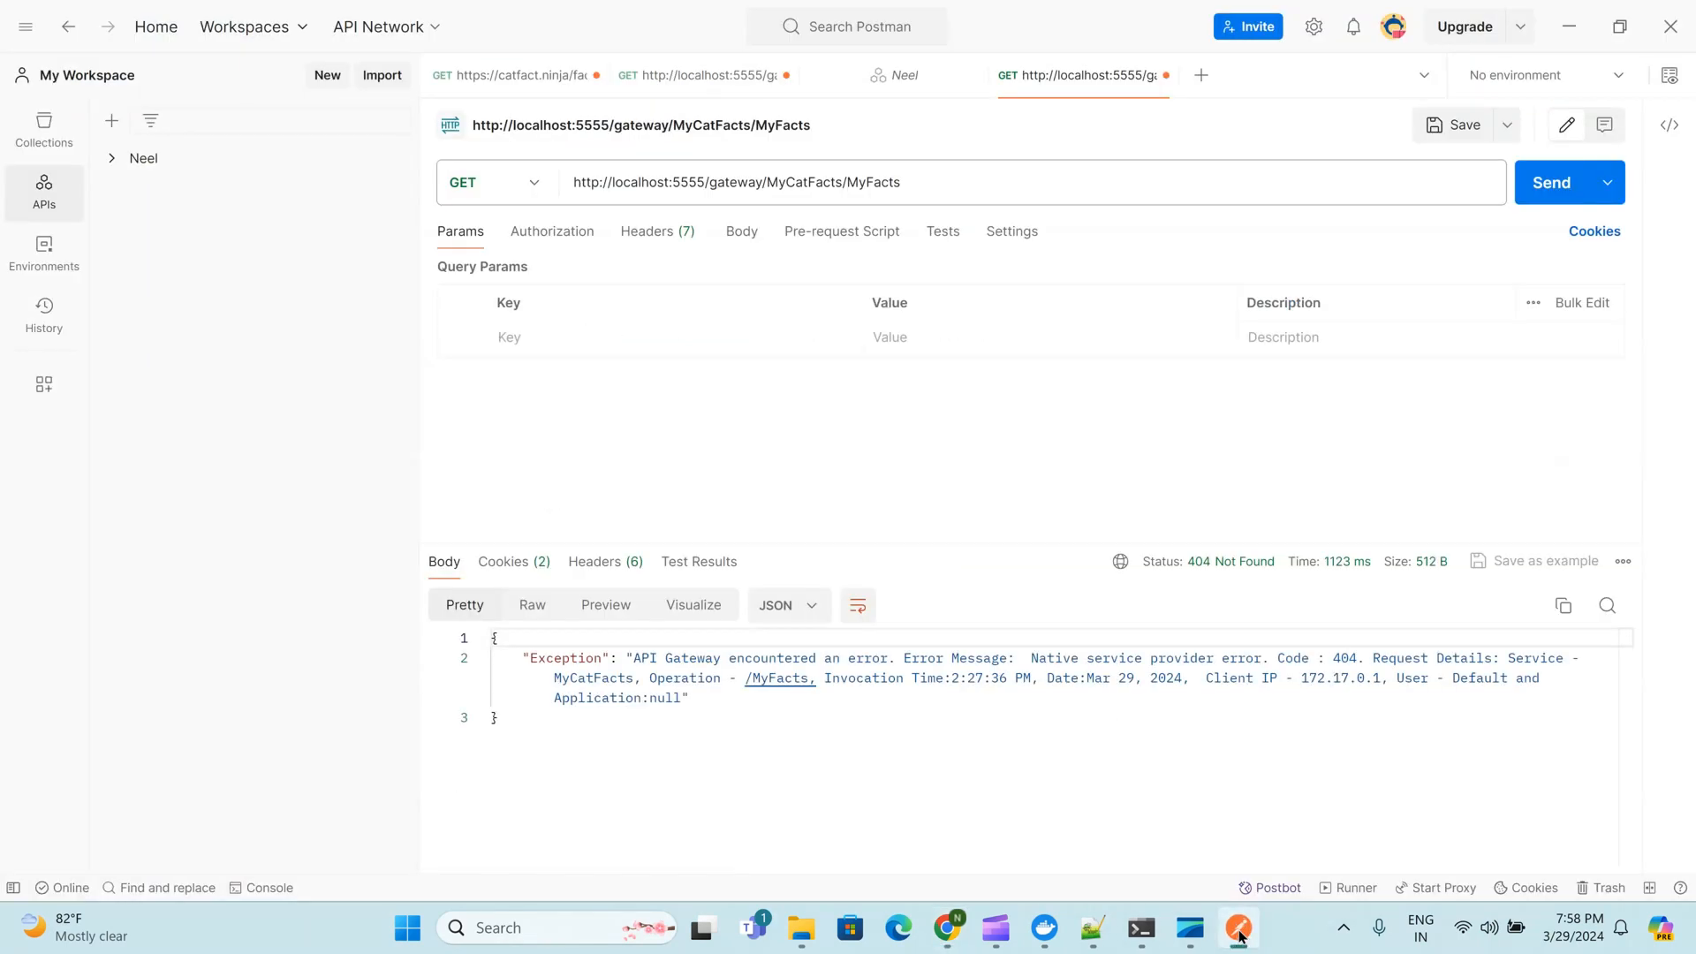
left_click(1548, 185)
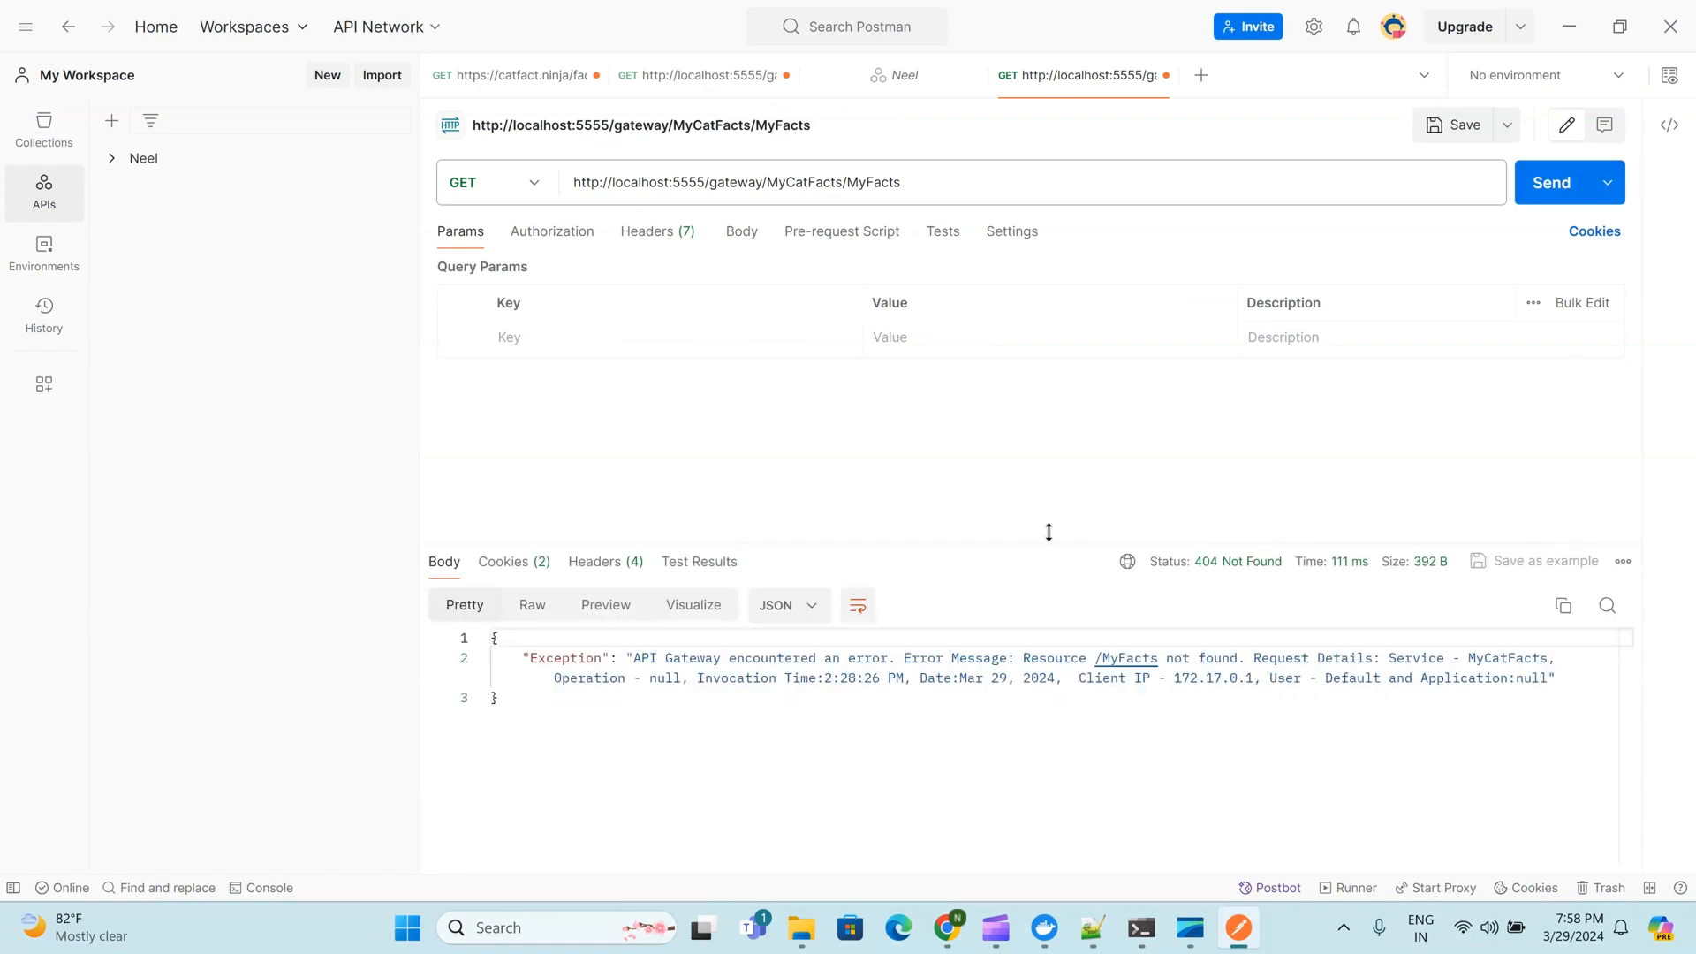
left_click(921, 179)
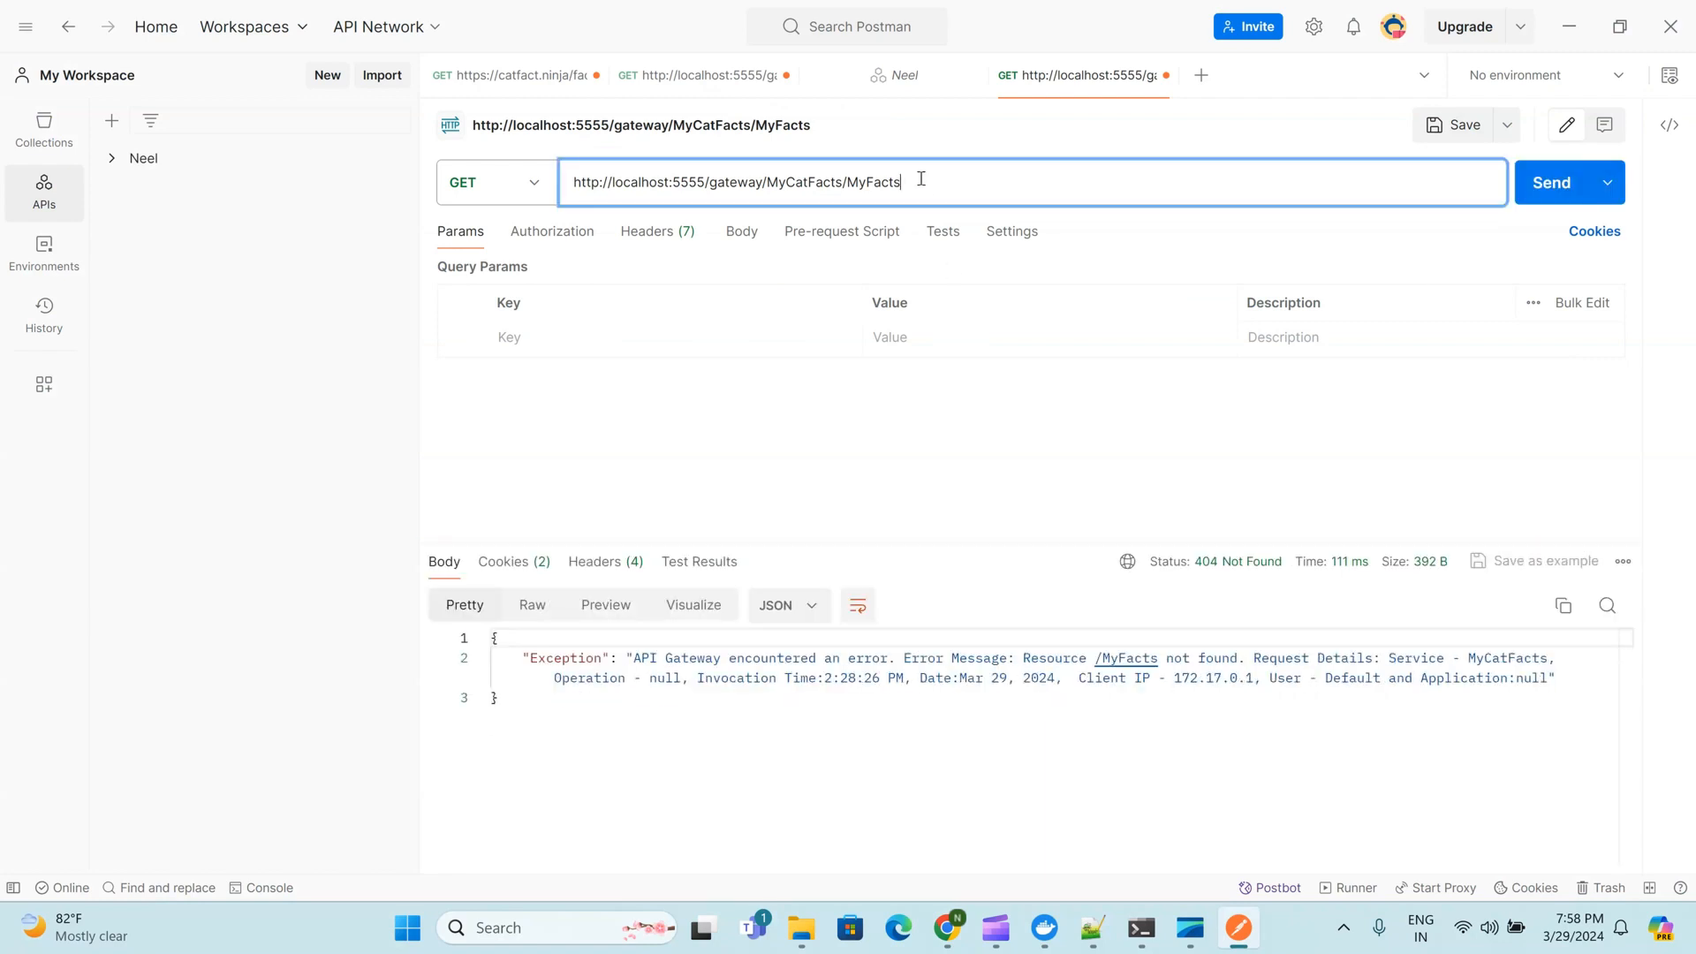
key("BackSpace")
key("BackSpace")
key("BackSpace")
key("BackSpace")
key("BackSpace")
key("BackSpace")
left_click(1551, 195)
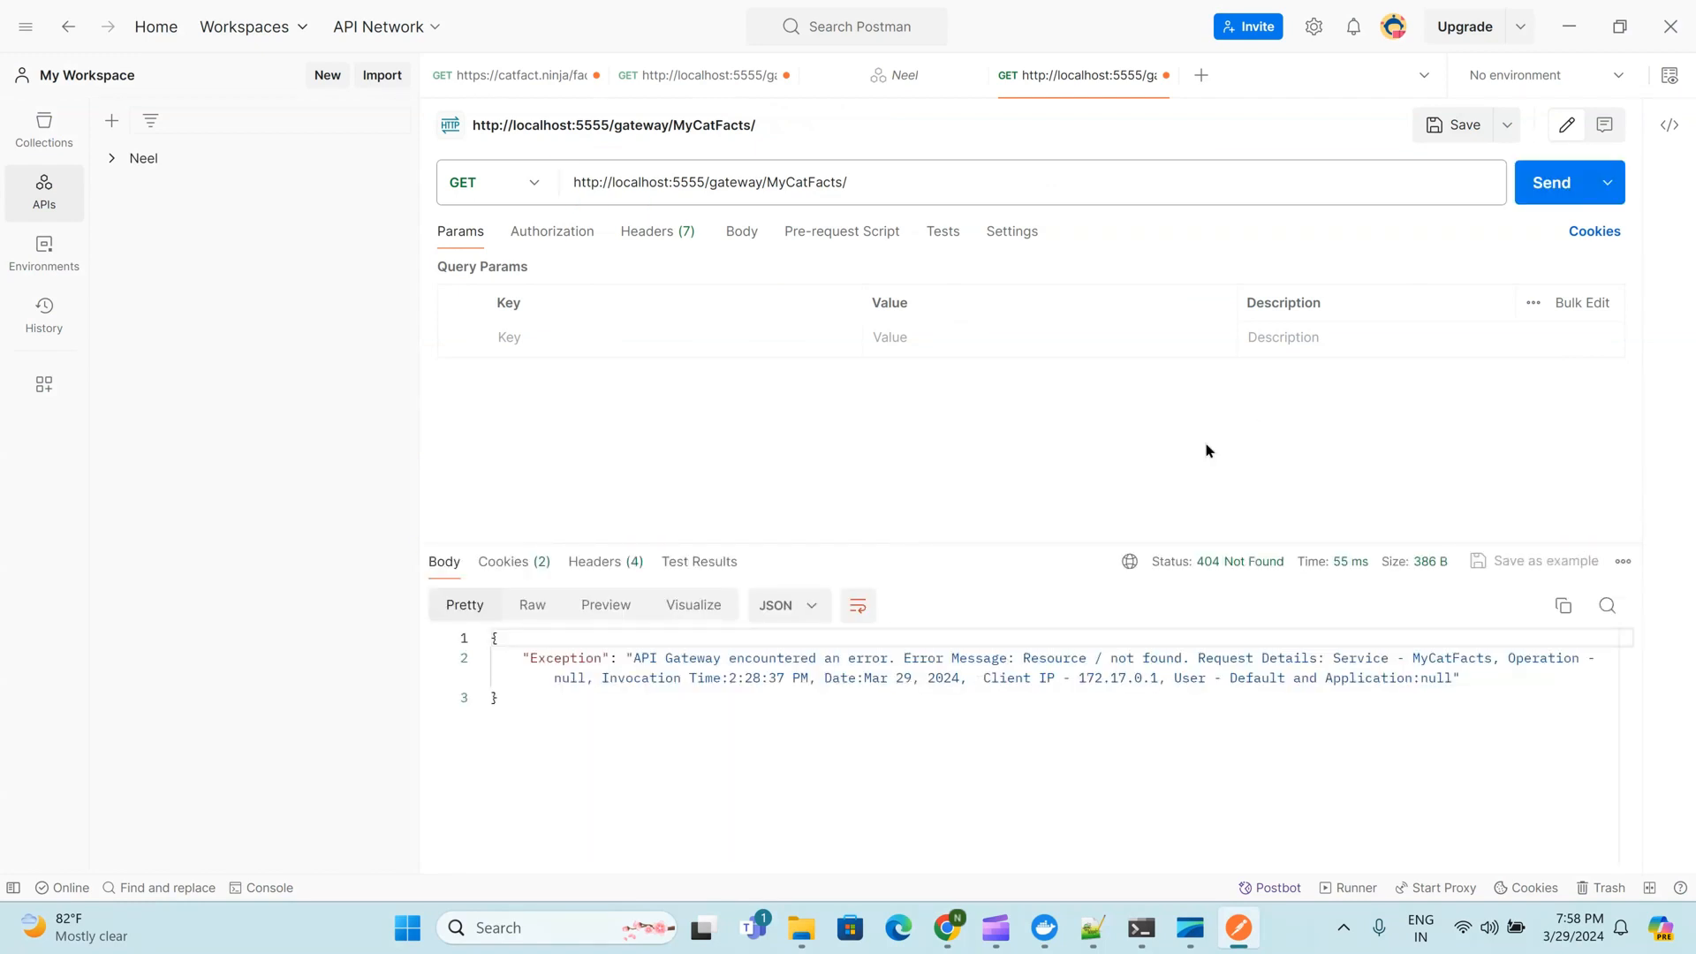
left_click(902, 187)
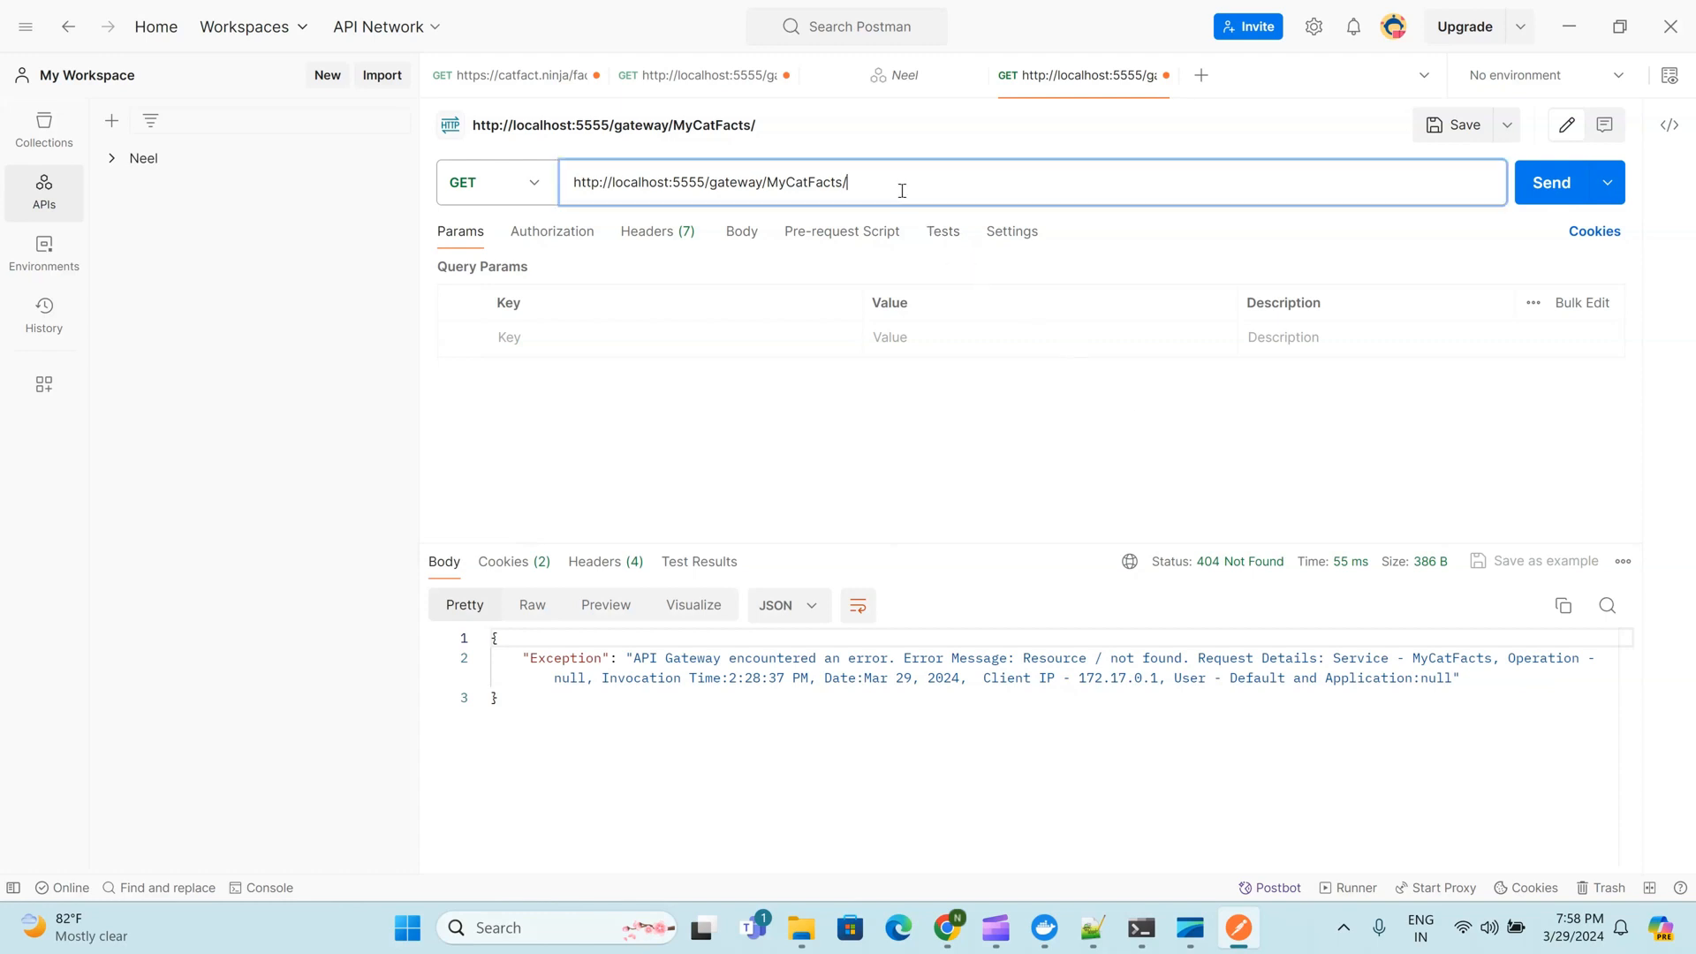
type("fact")
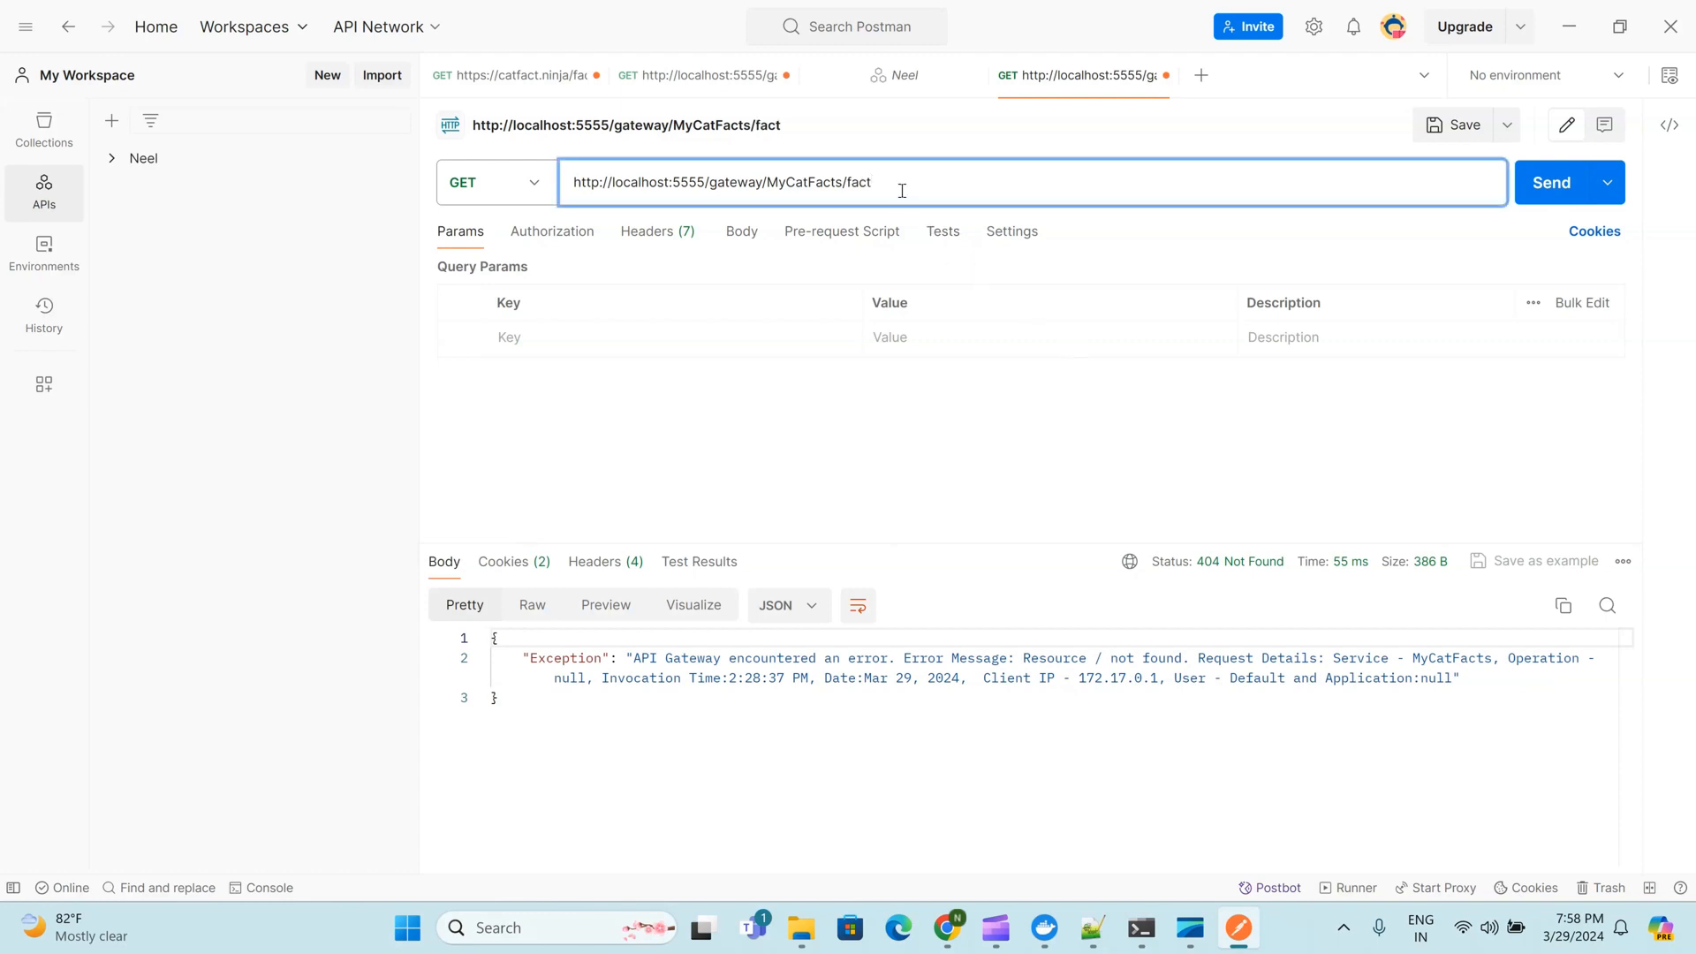
left_click(1552, 182)
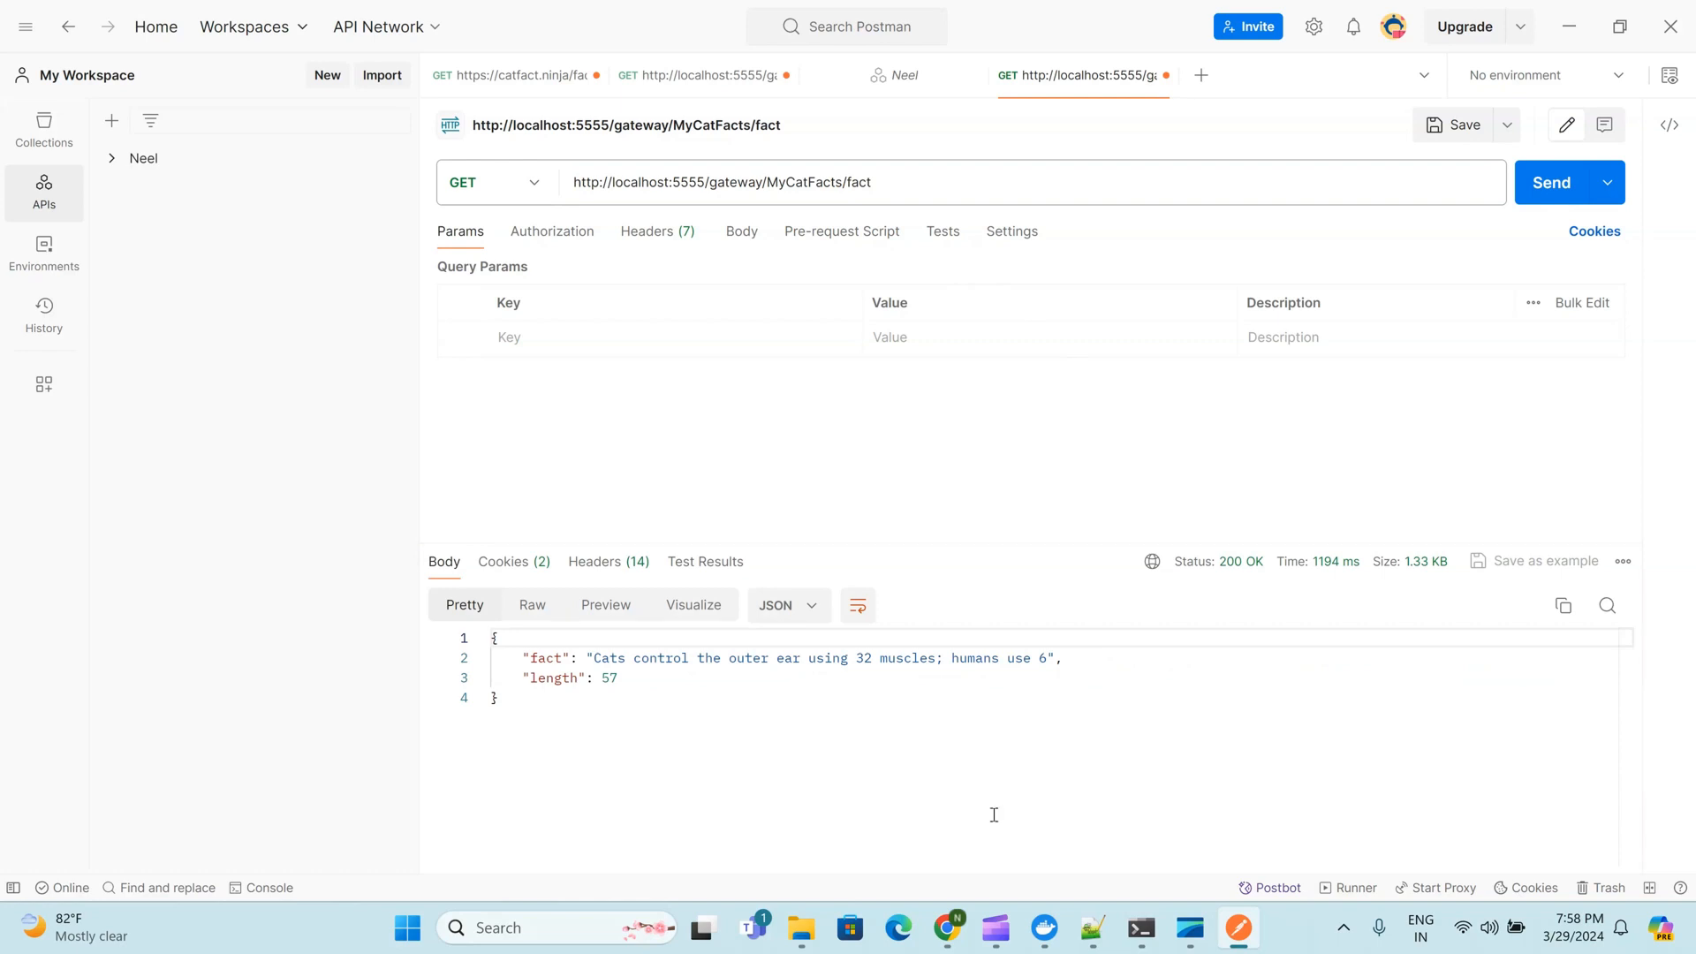
Switch to Chrome and compare the MyCatFacts resource path and native and gateway endpoints with the request in Postman
left_click(951, 944)
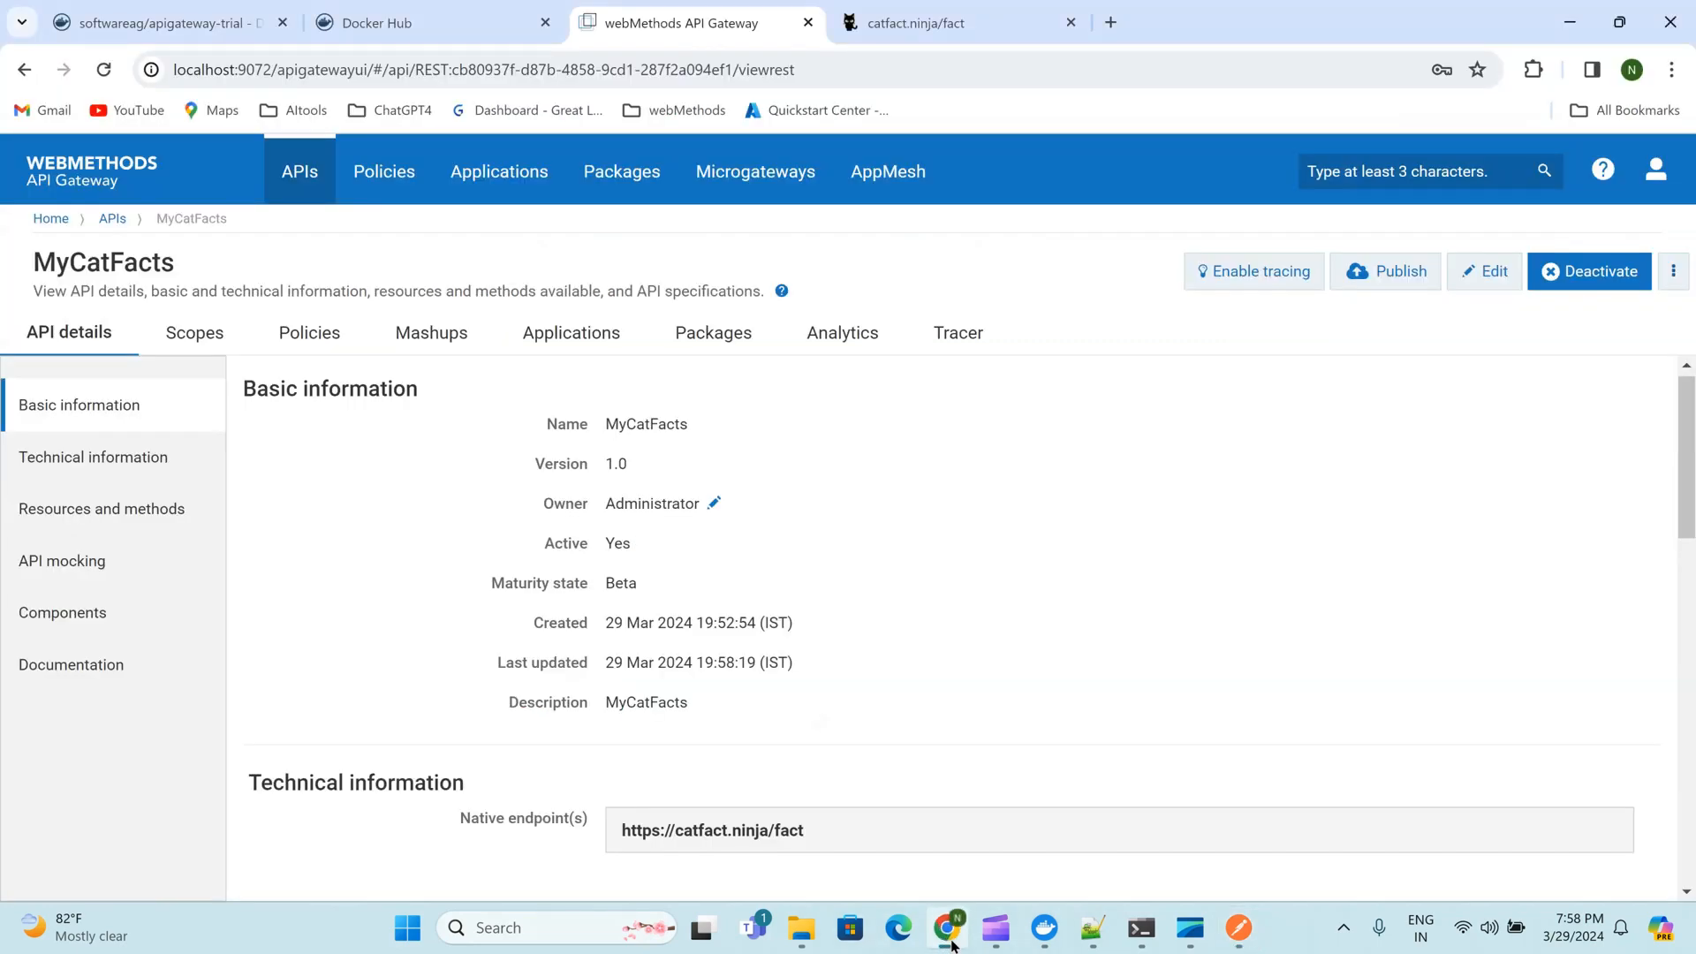
left_click(146, 516)
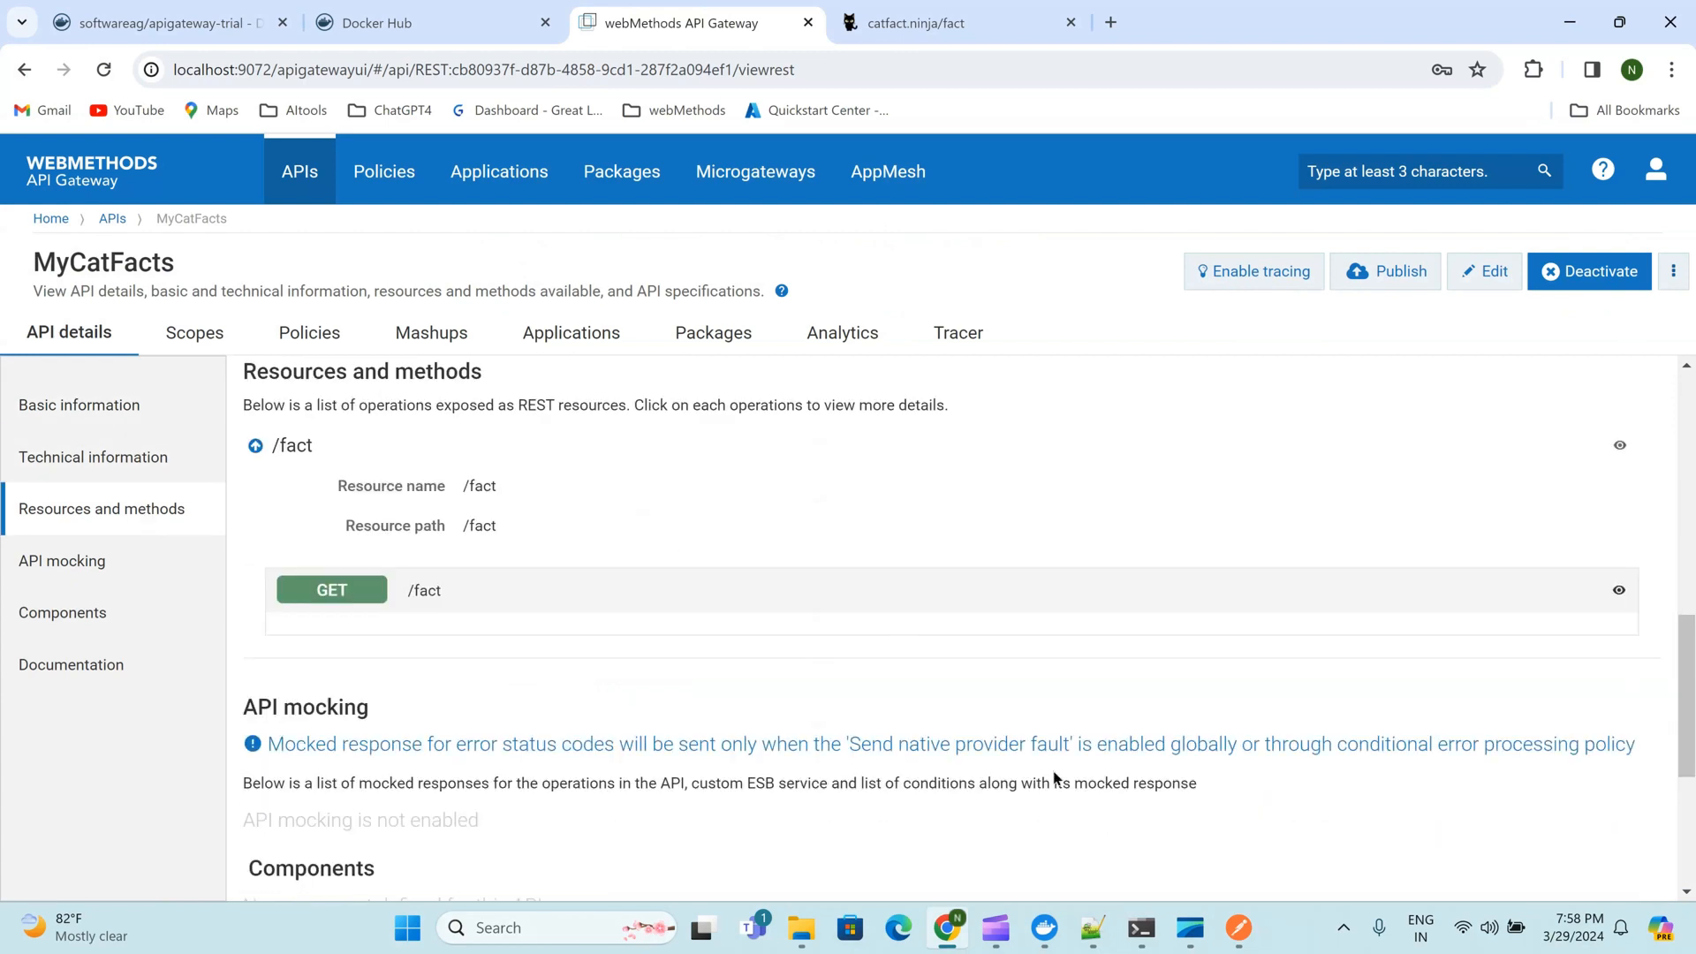
left_click(1235, 934)
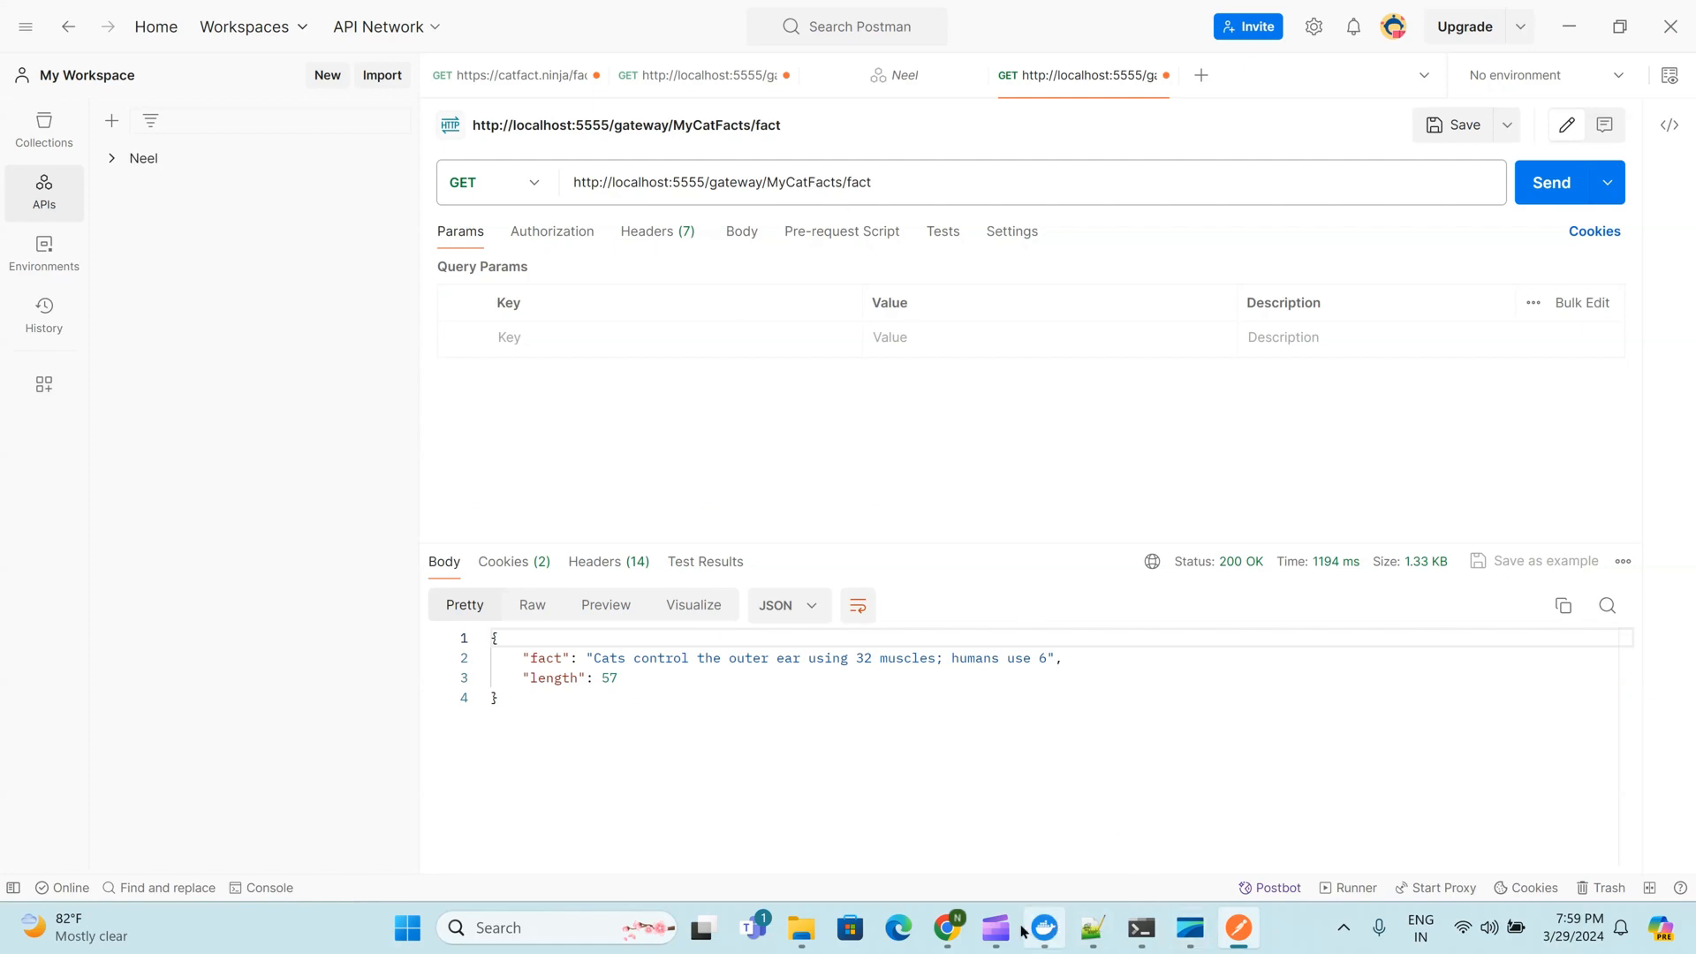
left_click(952, 932)
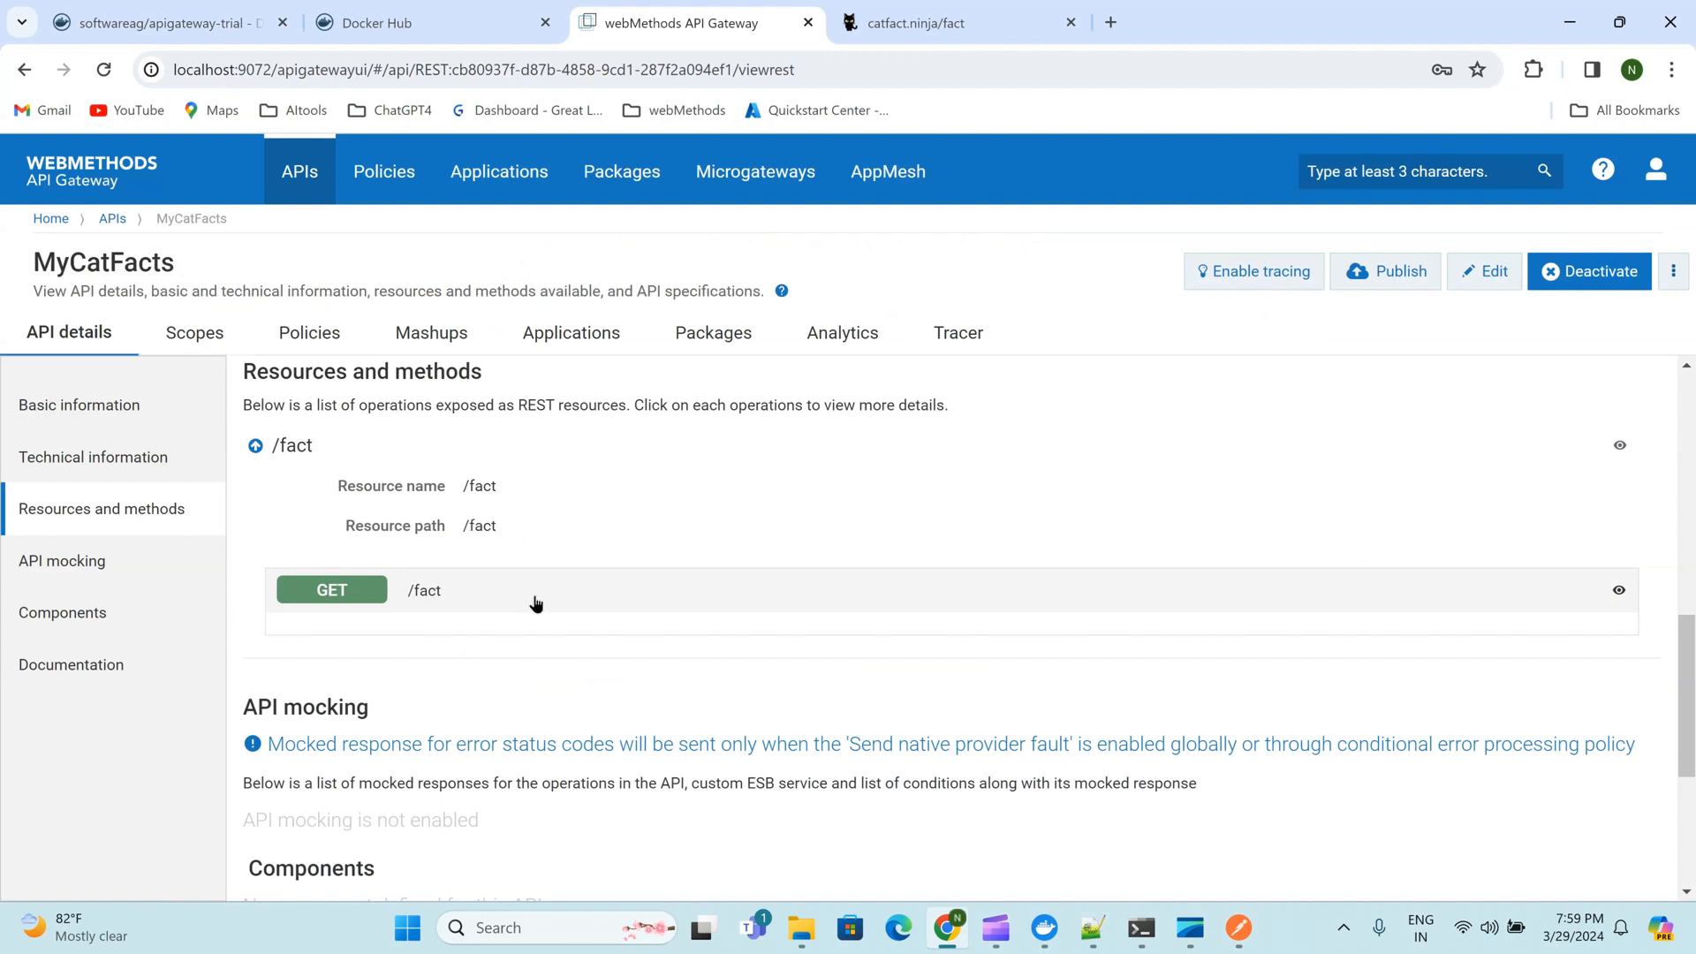
left_click_drag(1683, 664, 1680, 467)
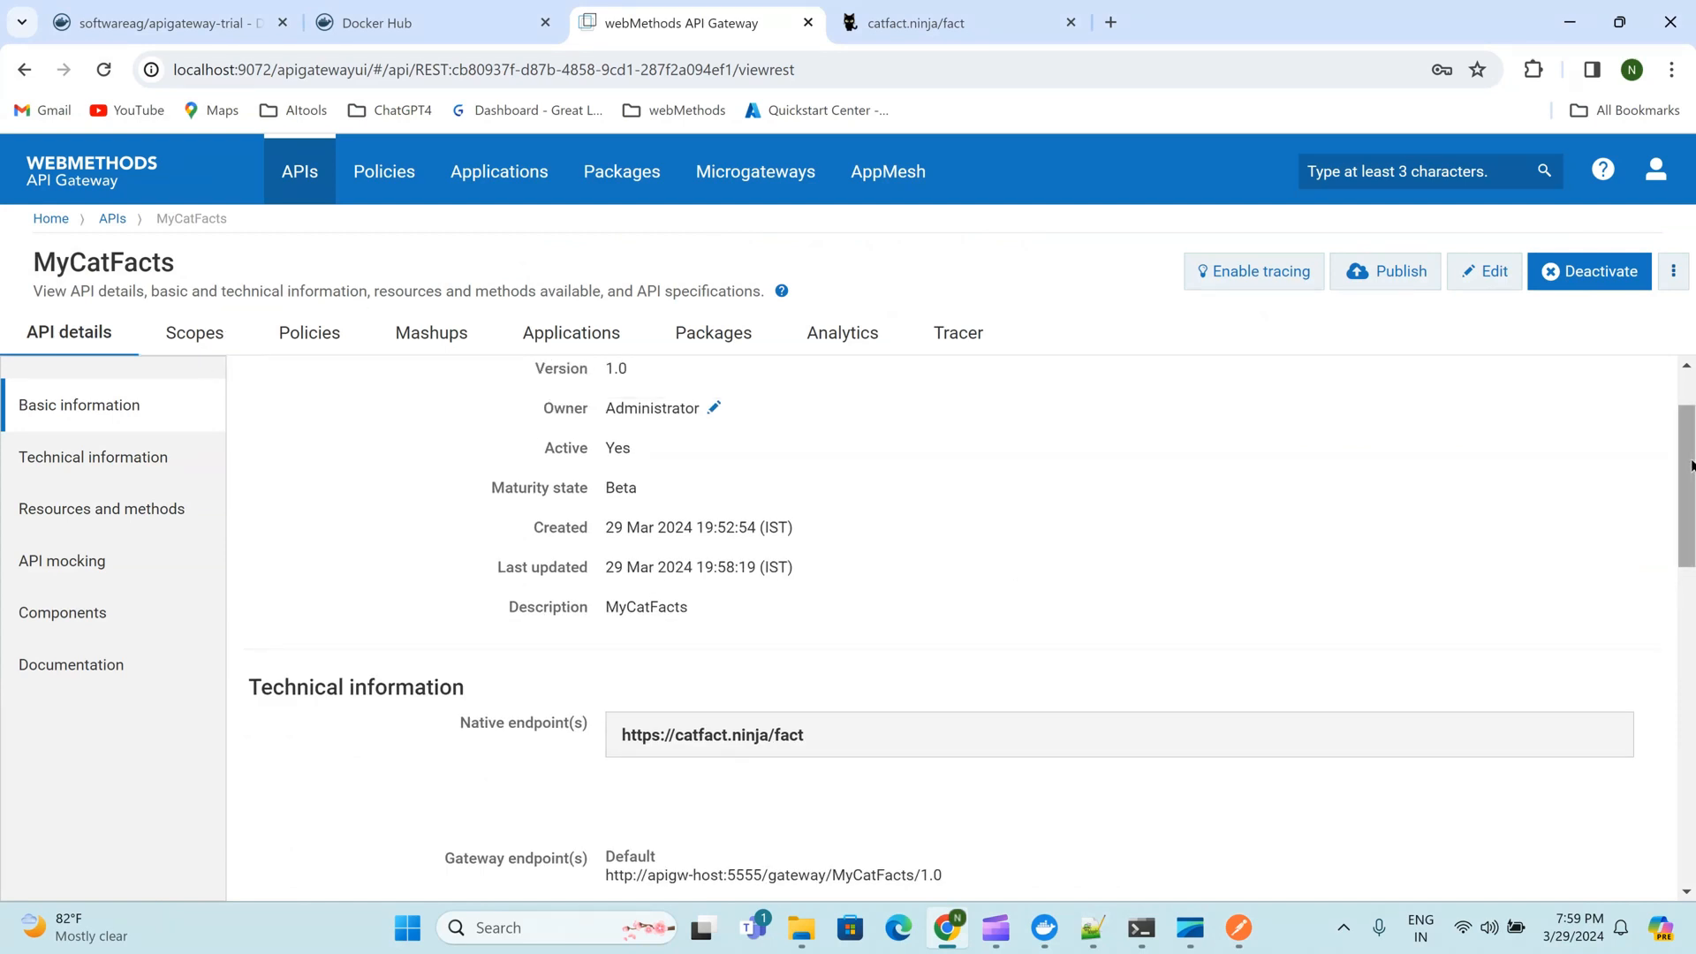
left_click_drag(1691, 465, 1690, 417)
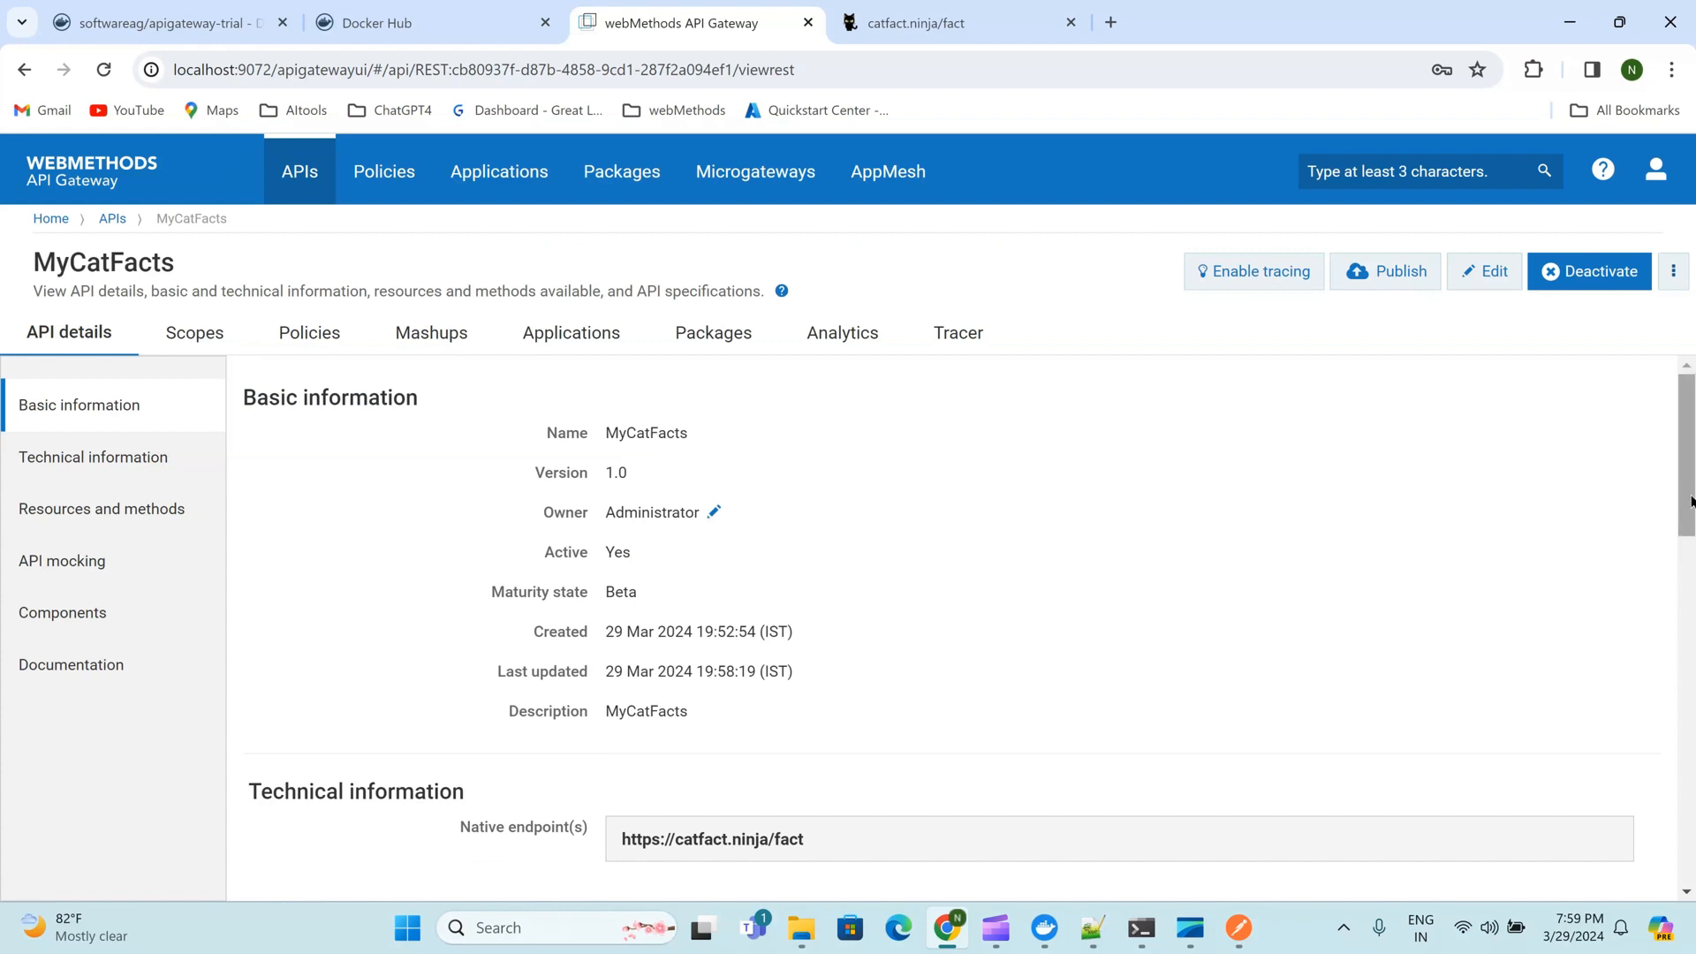
left_click_drag(1691, 501, 1691, 604)
Return to Postman, set the request's authorization type to Basic Auth with the prefilled credentials, and send it again
left_click(1240, 927)
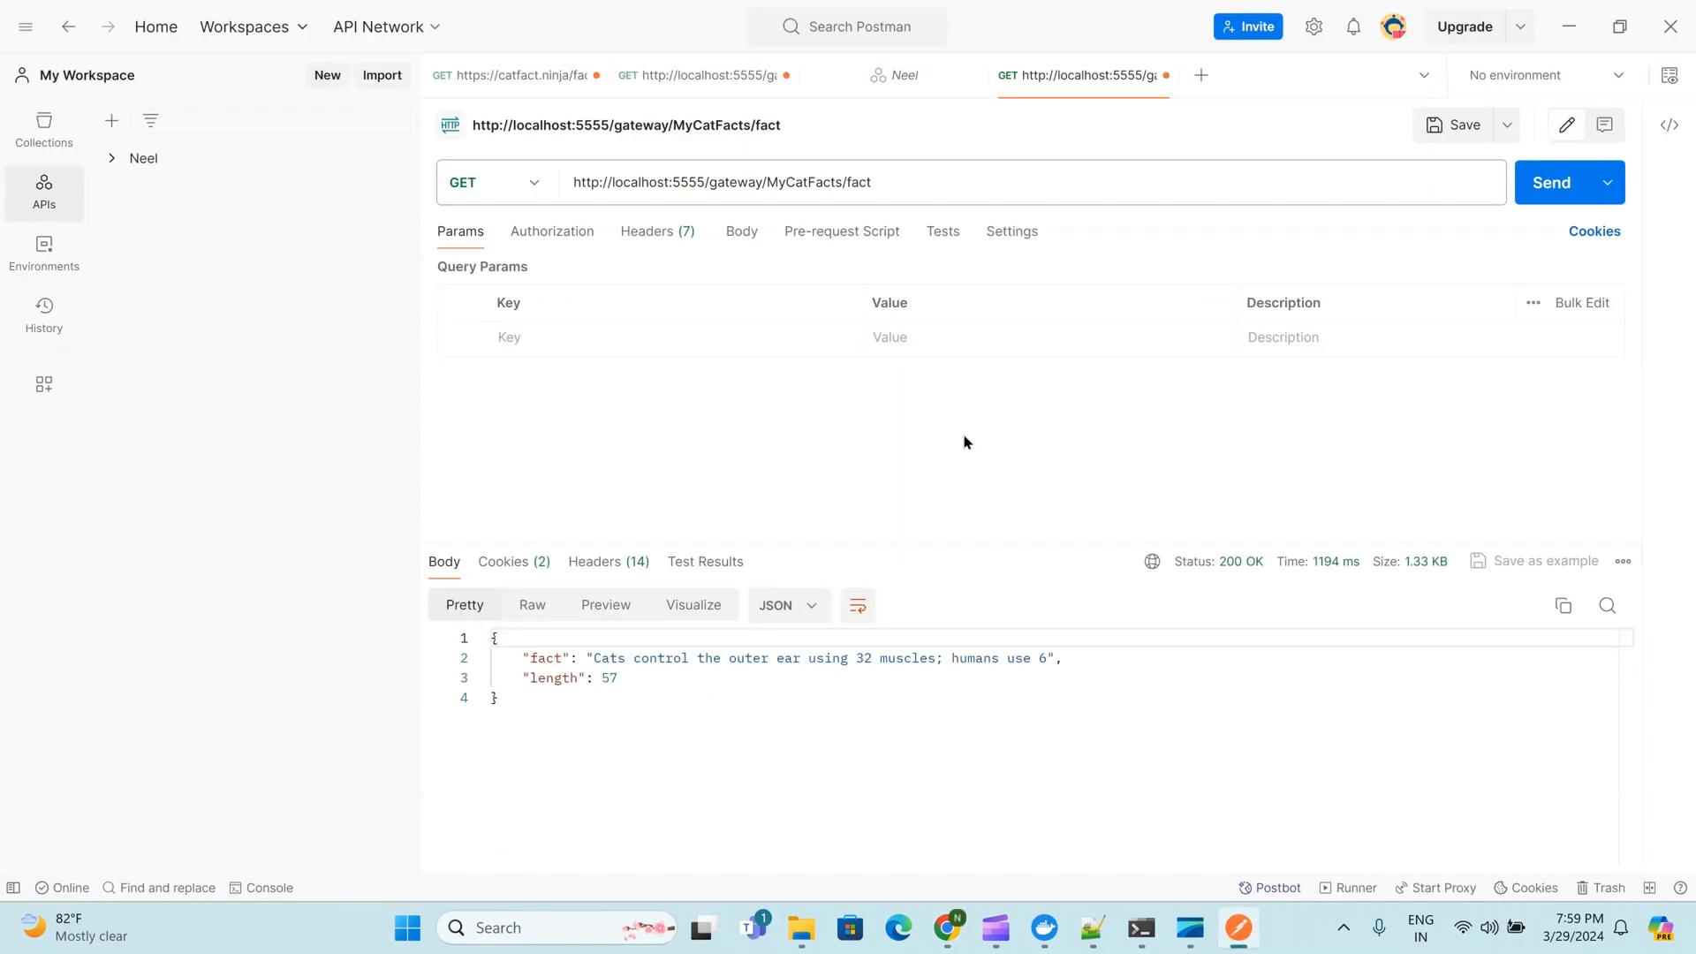
left_click(579, 238)
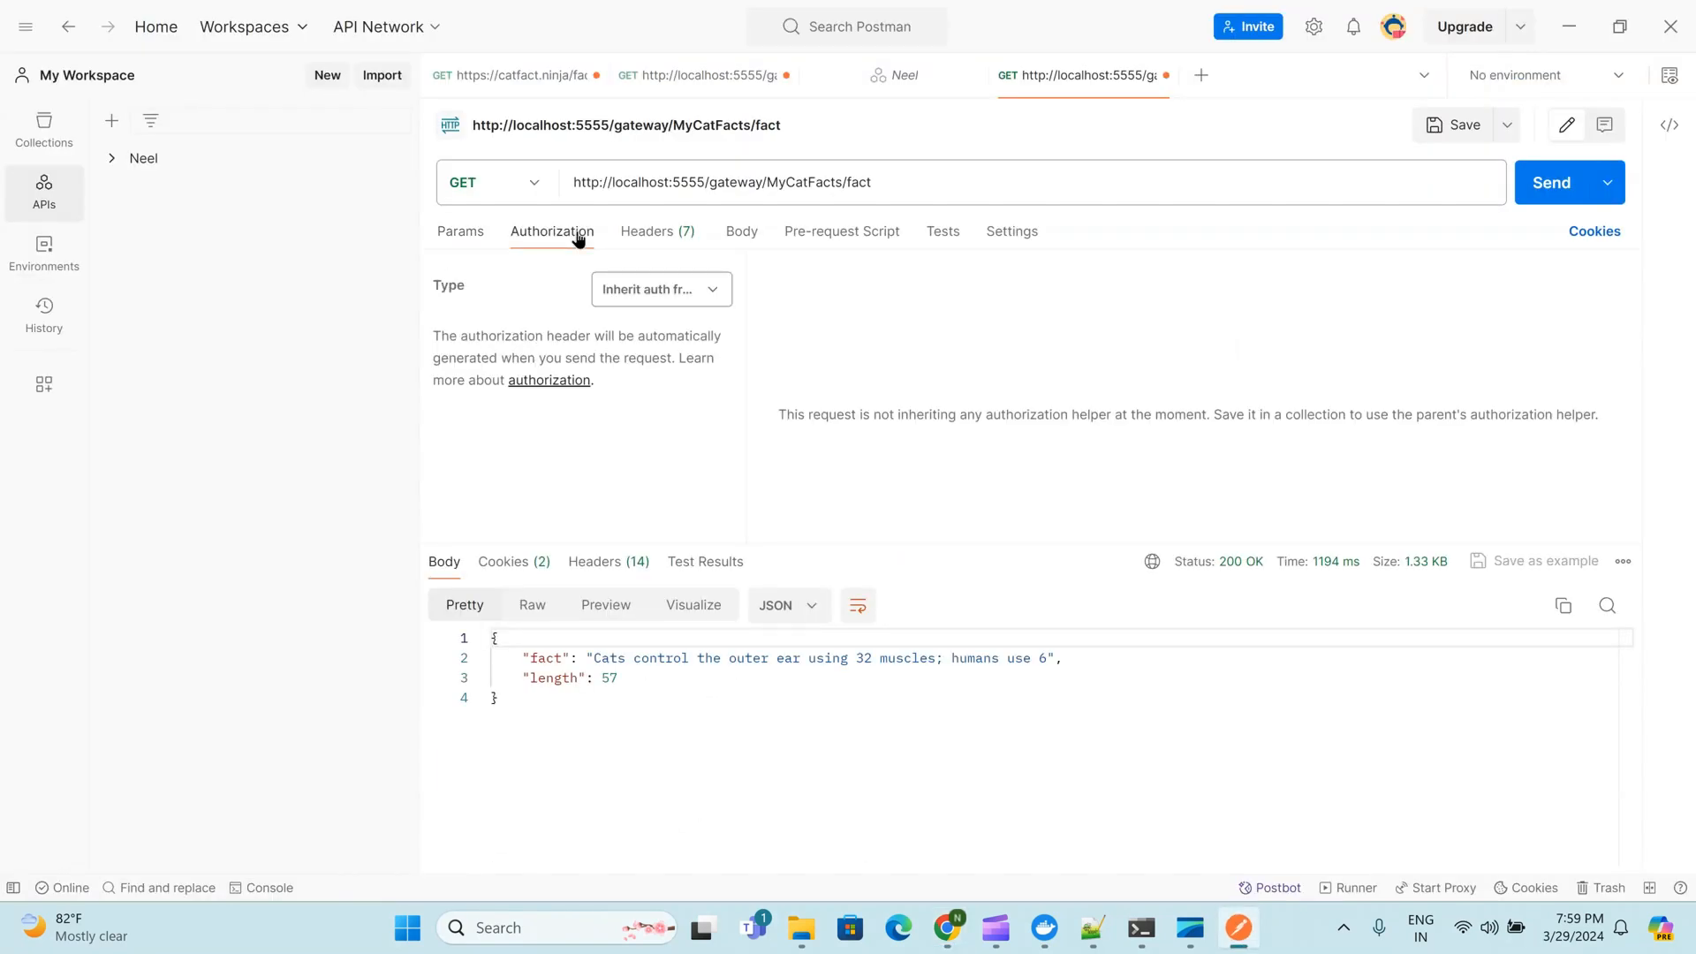
left_click(724, 292)
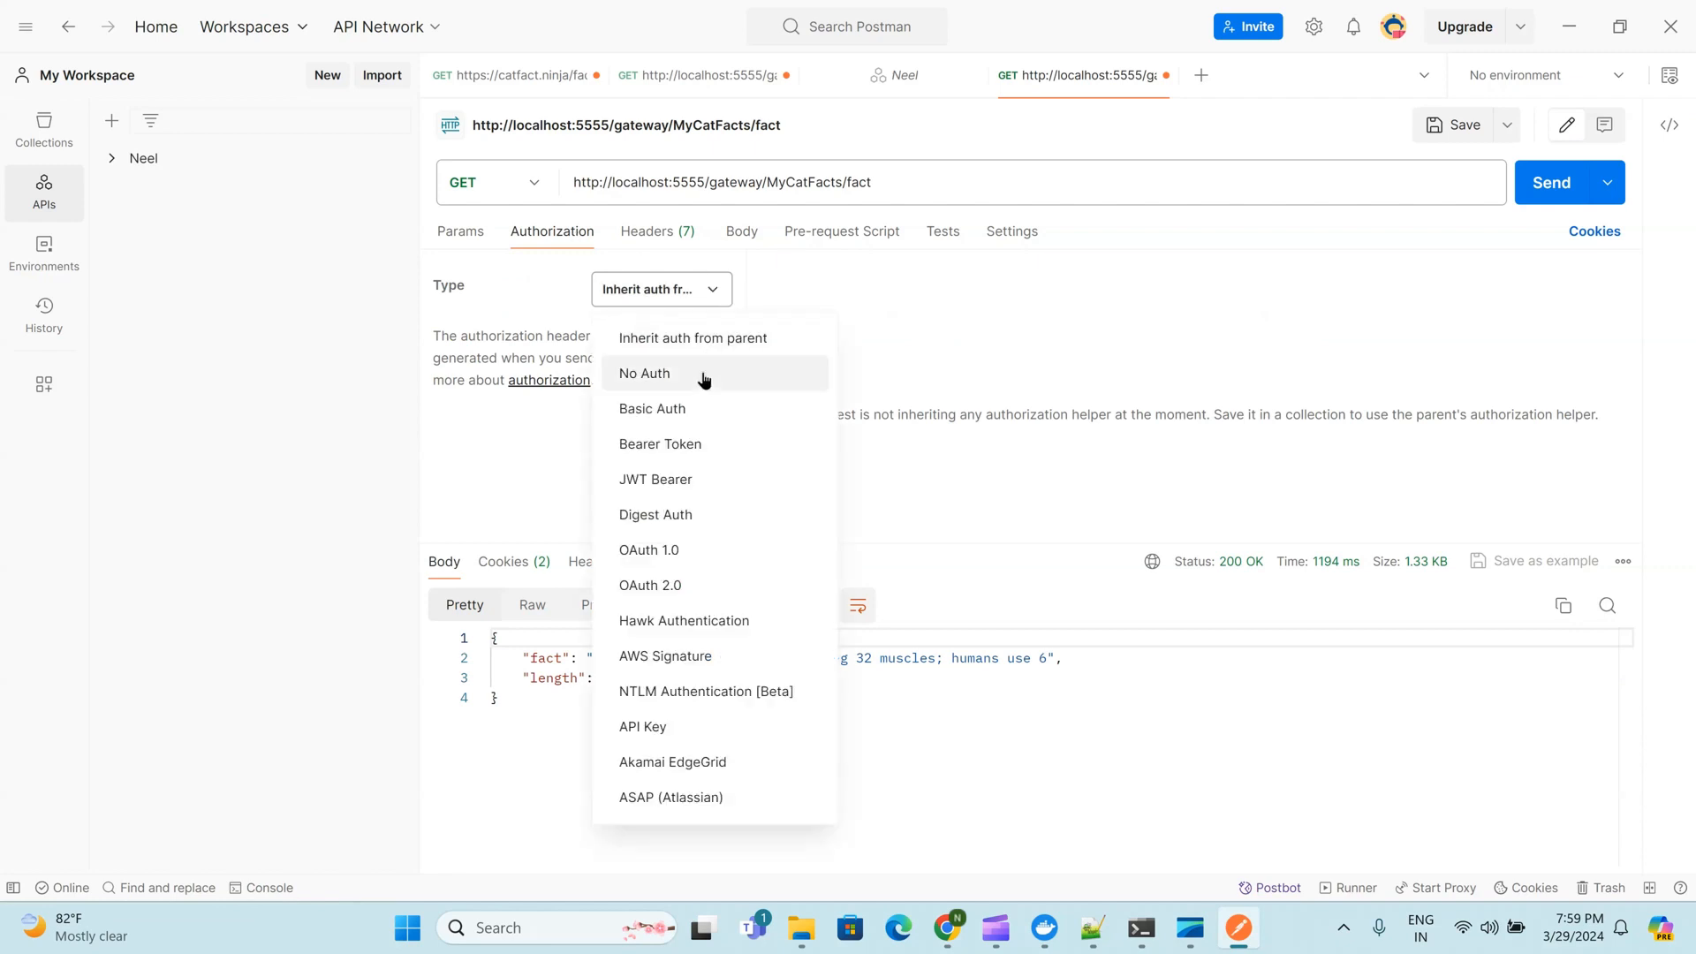
left_click(702, 408)
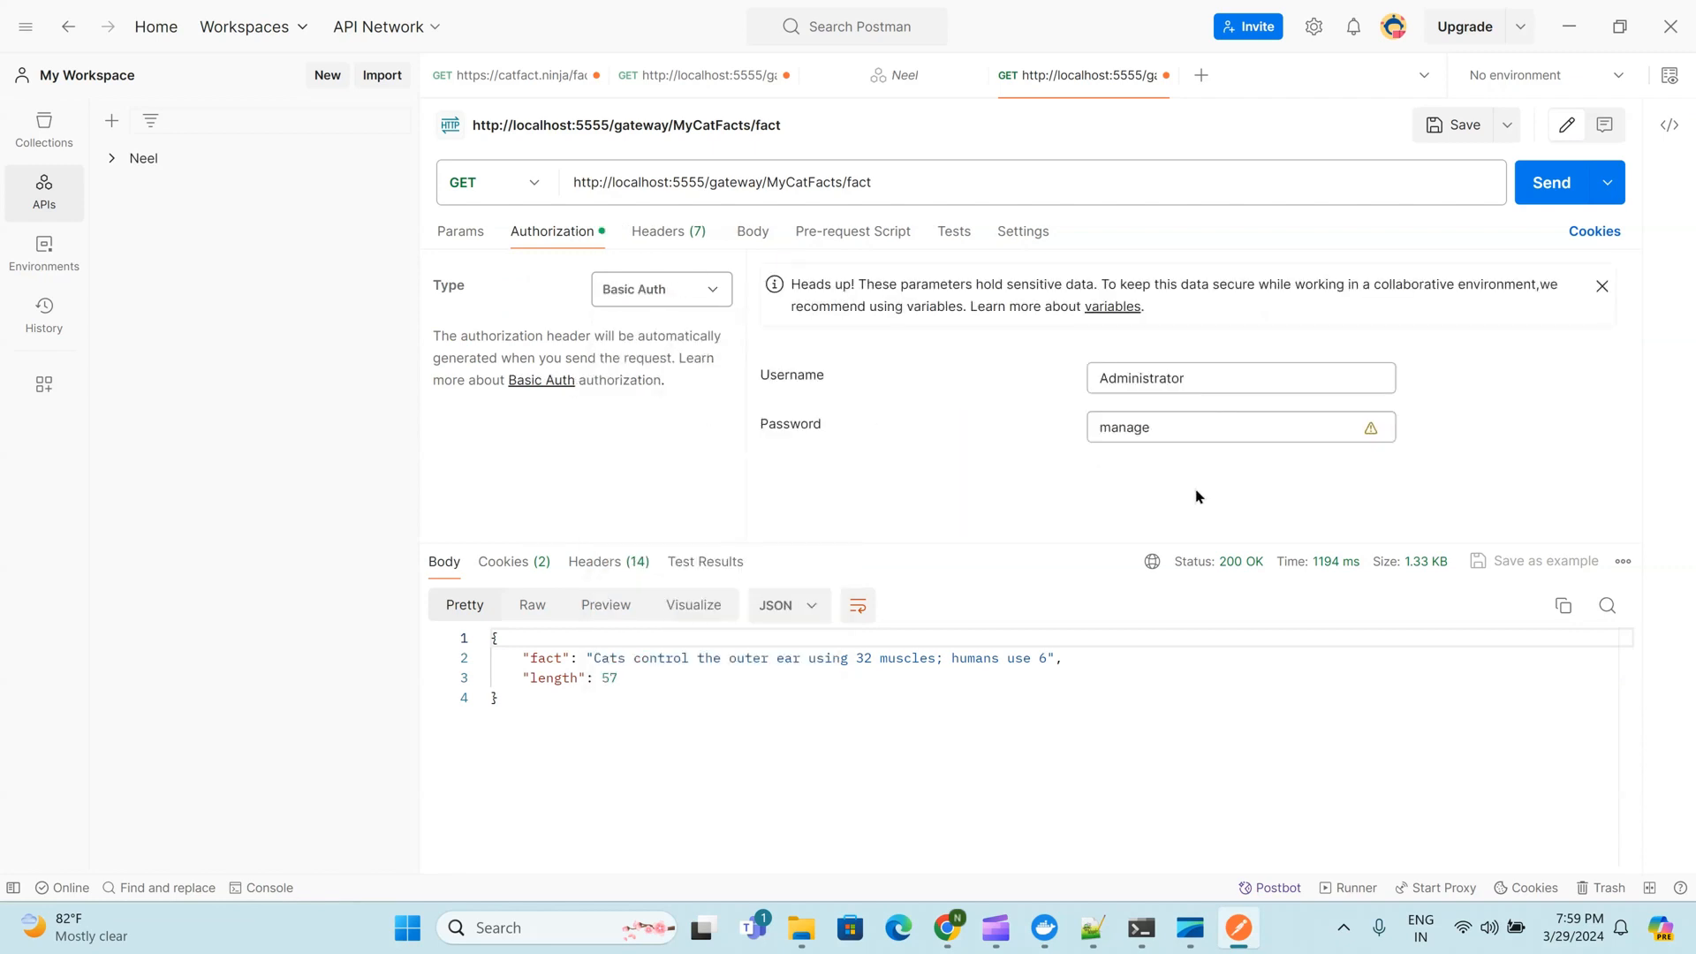
left_click(1542, 202)
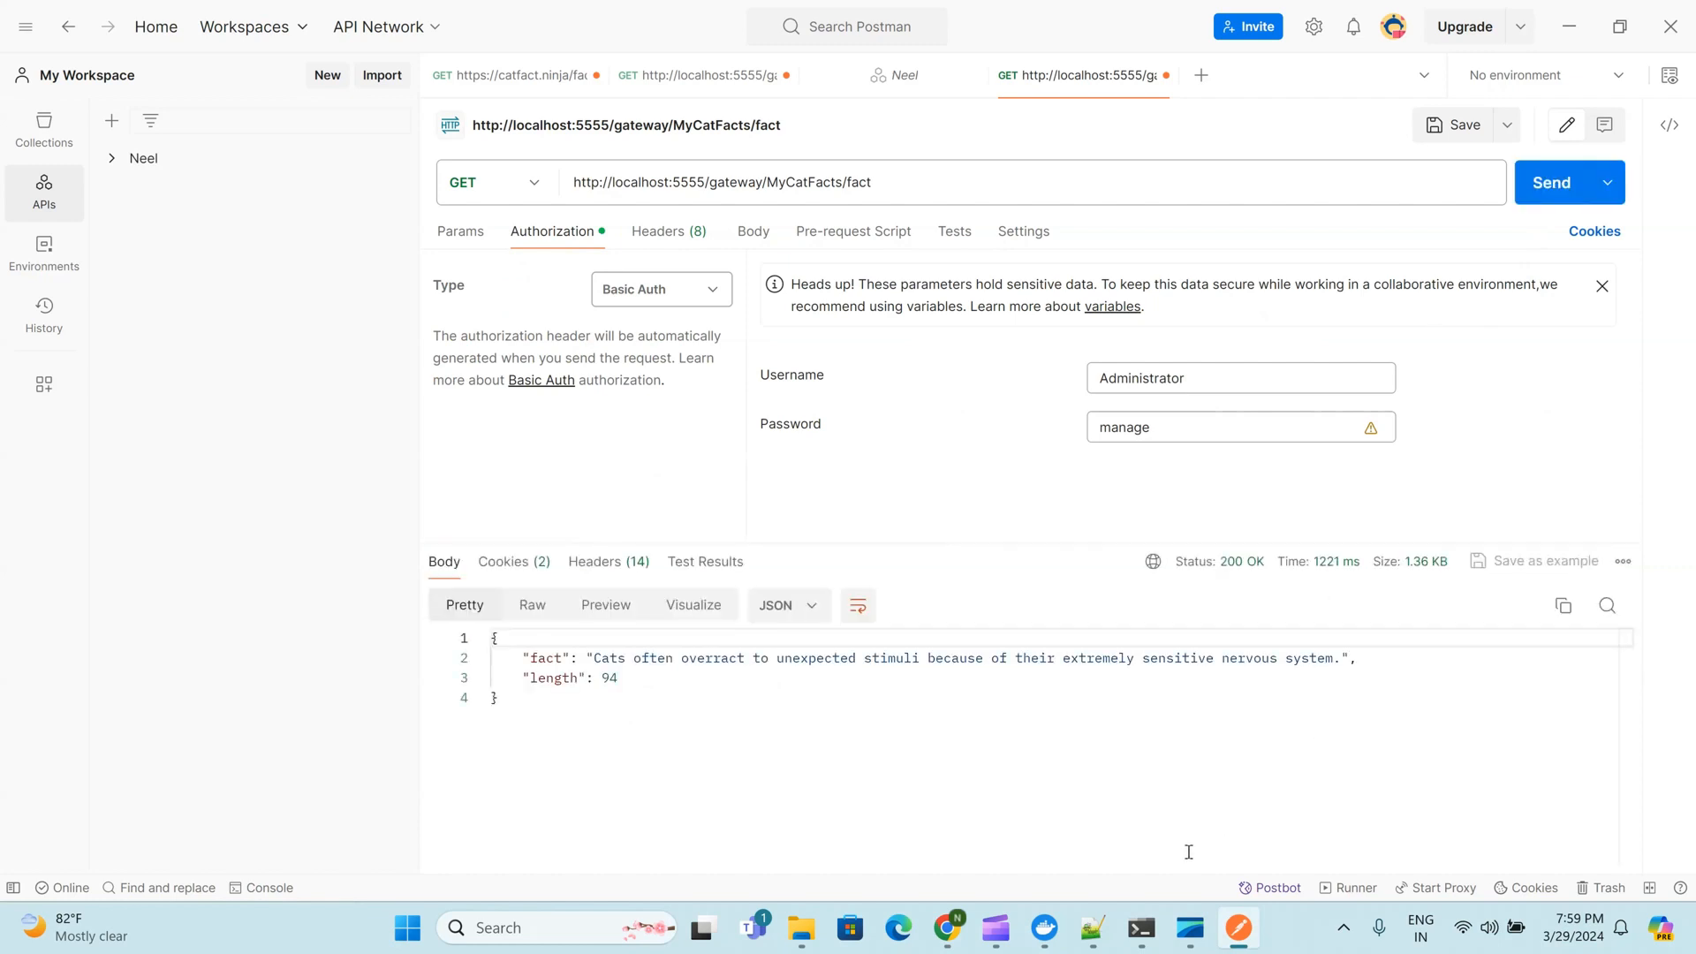
Review the /fact resource and its GET method in the MyCatFacts details in Chrome against the Postman response
left_click(946, 928)
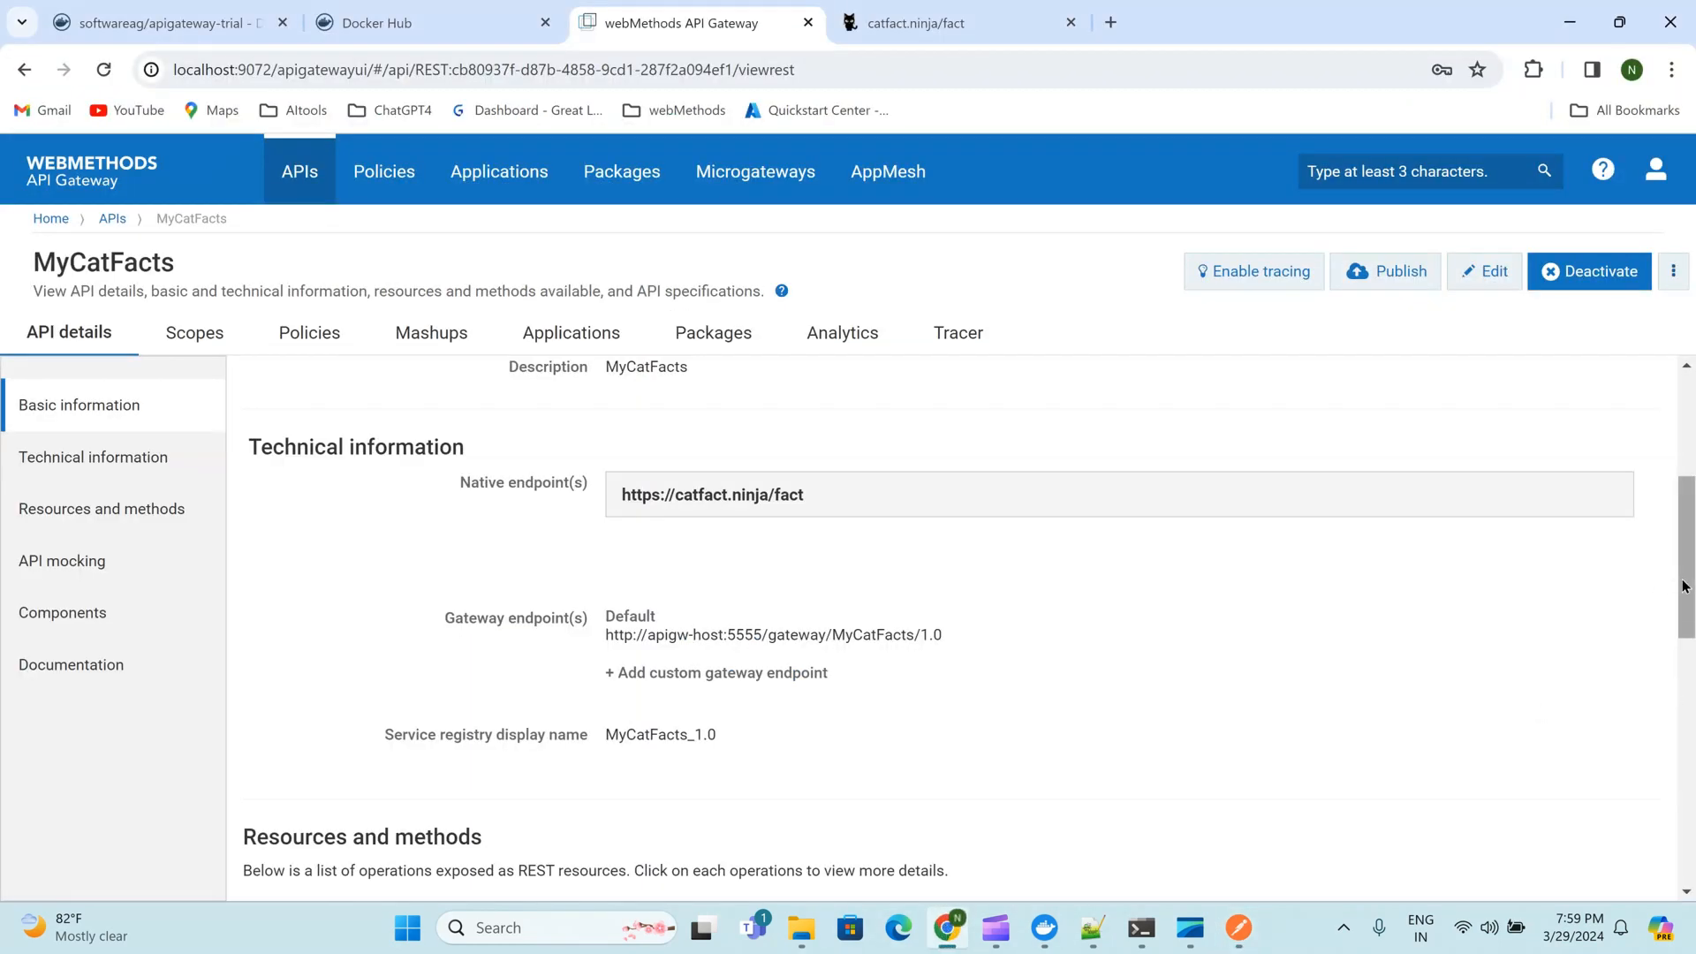
left_click_drag(1685, 586, 1684, 714)
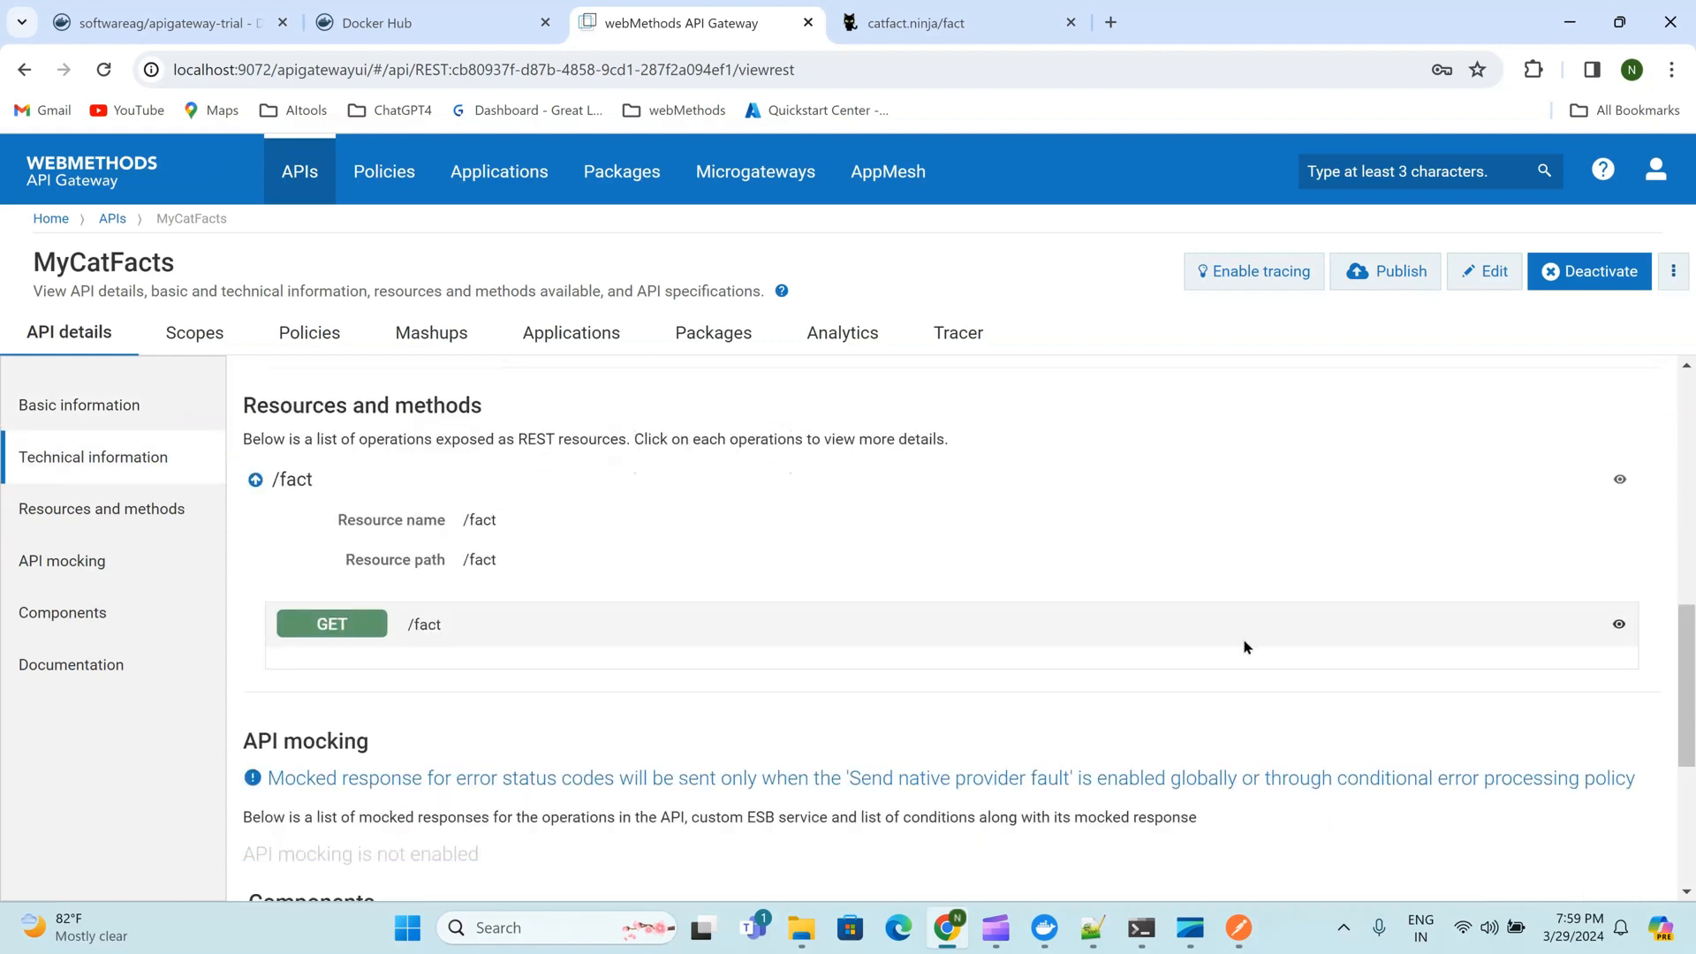
left_click(1233, 941)
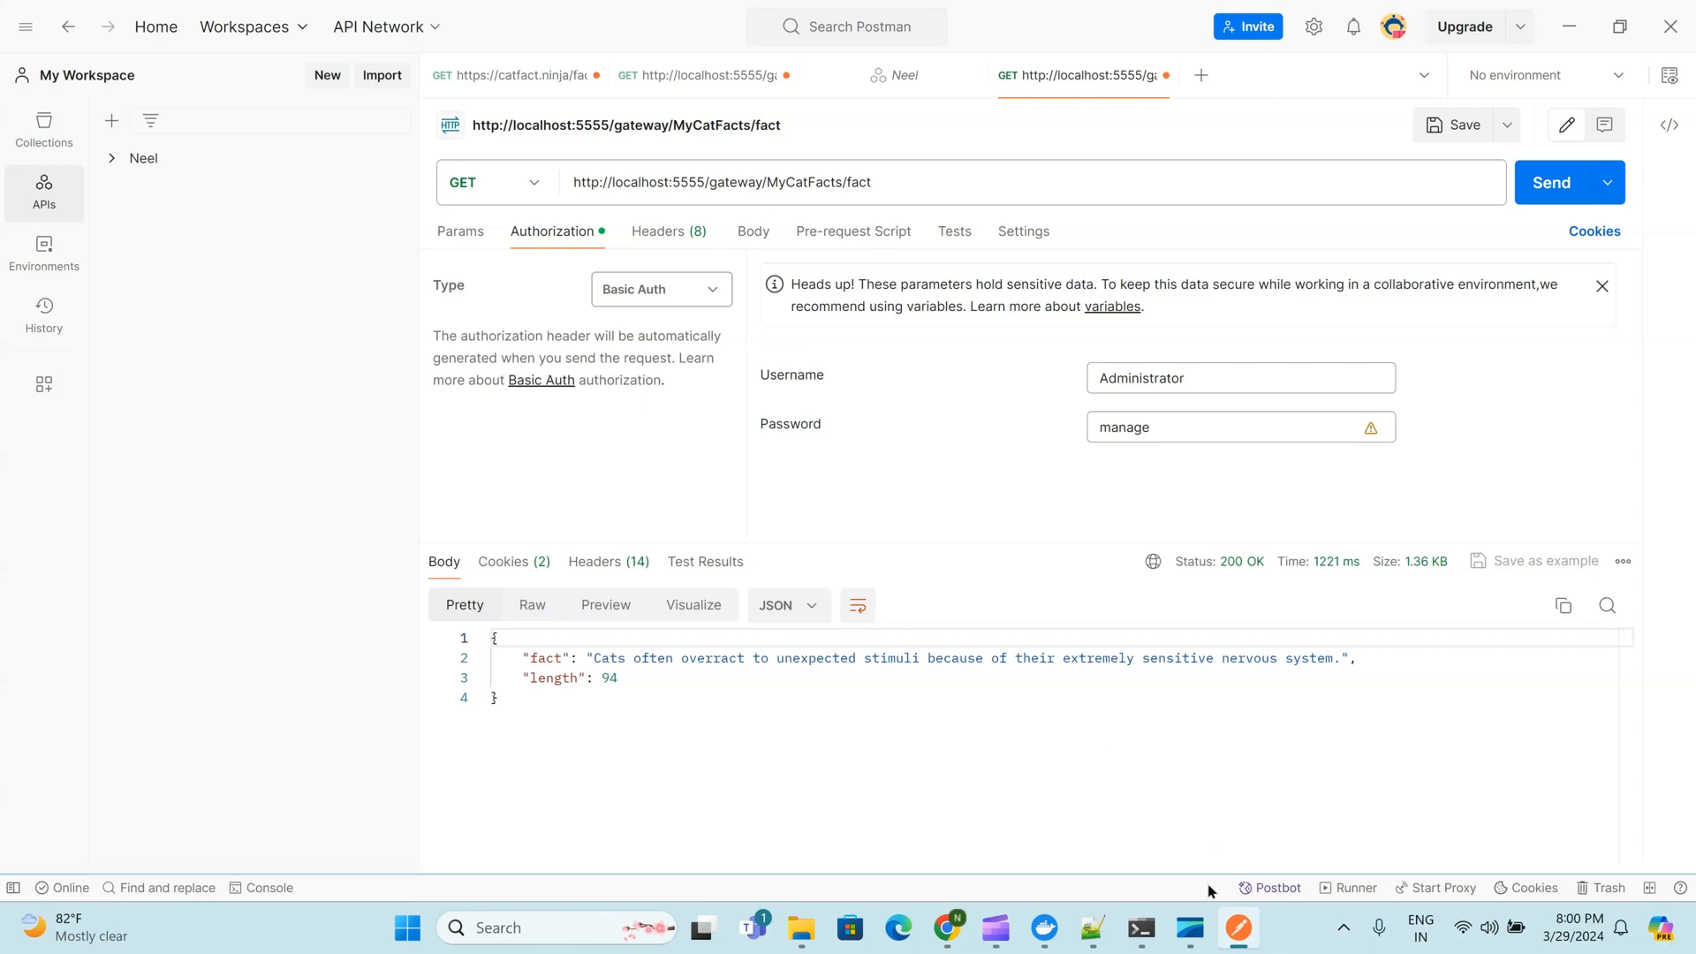
left_click(948, 932)
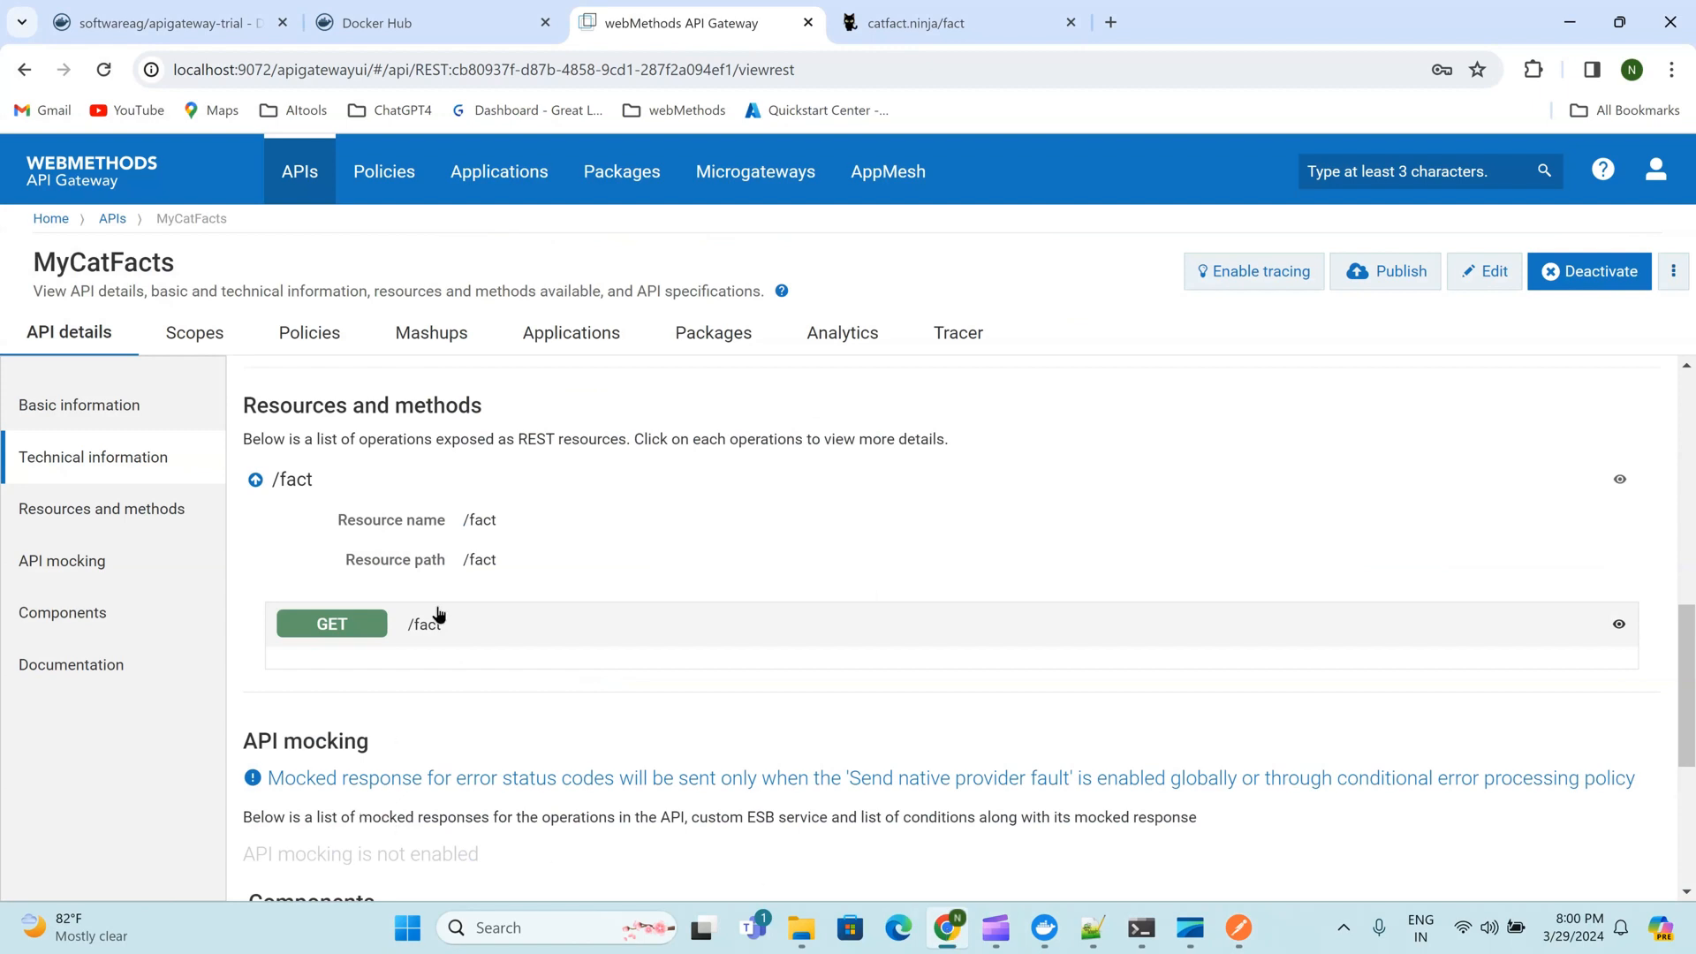
Edit the active MyCatFacts API's Identify & Access policies and try adding Authorize User with its dependent Identify & Authorize policy
left_click(311, 340)
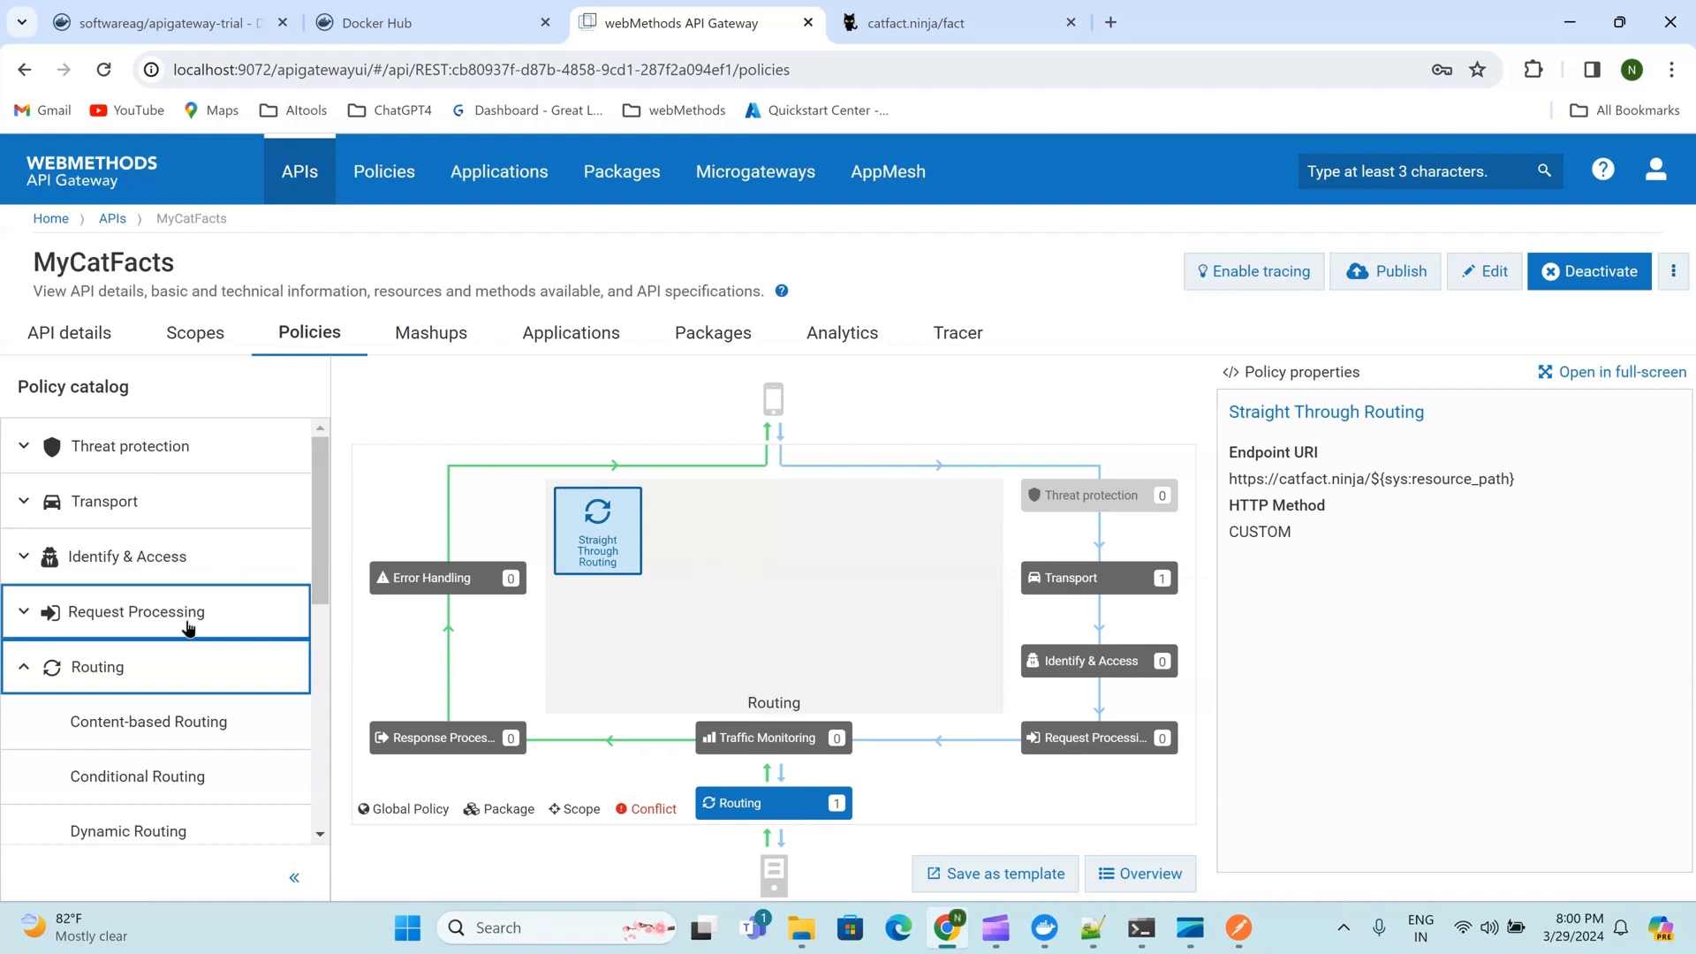
left_click(140, 558)
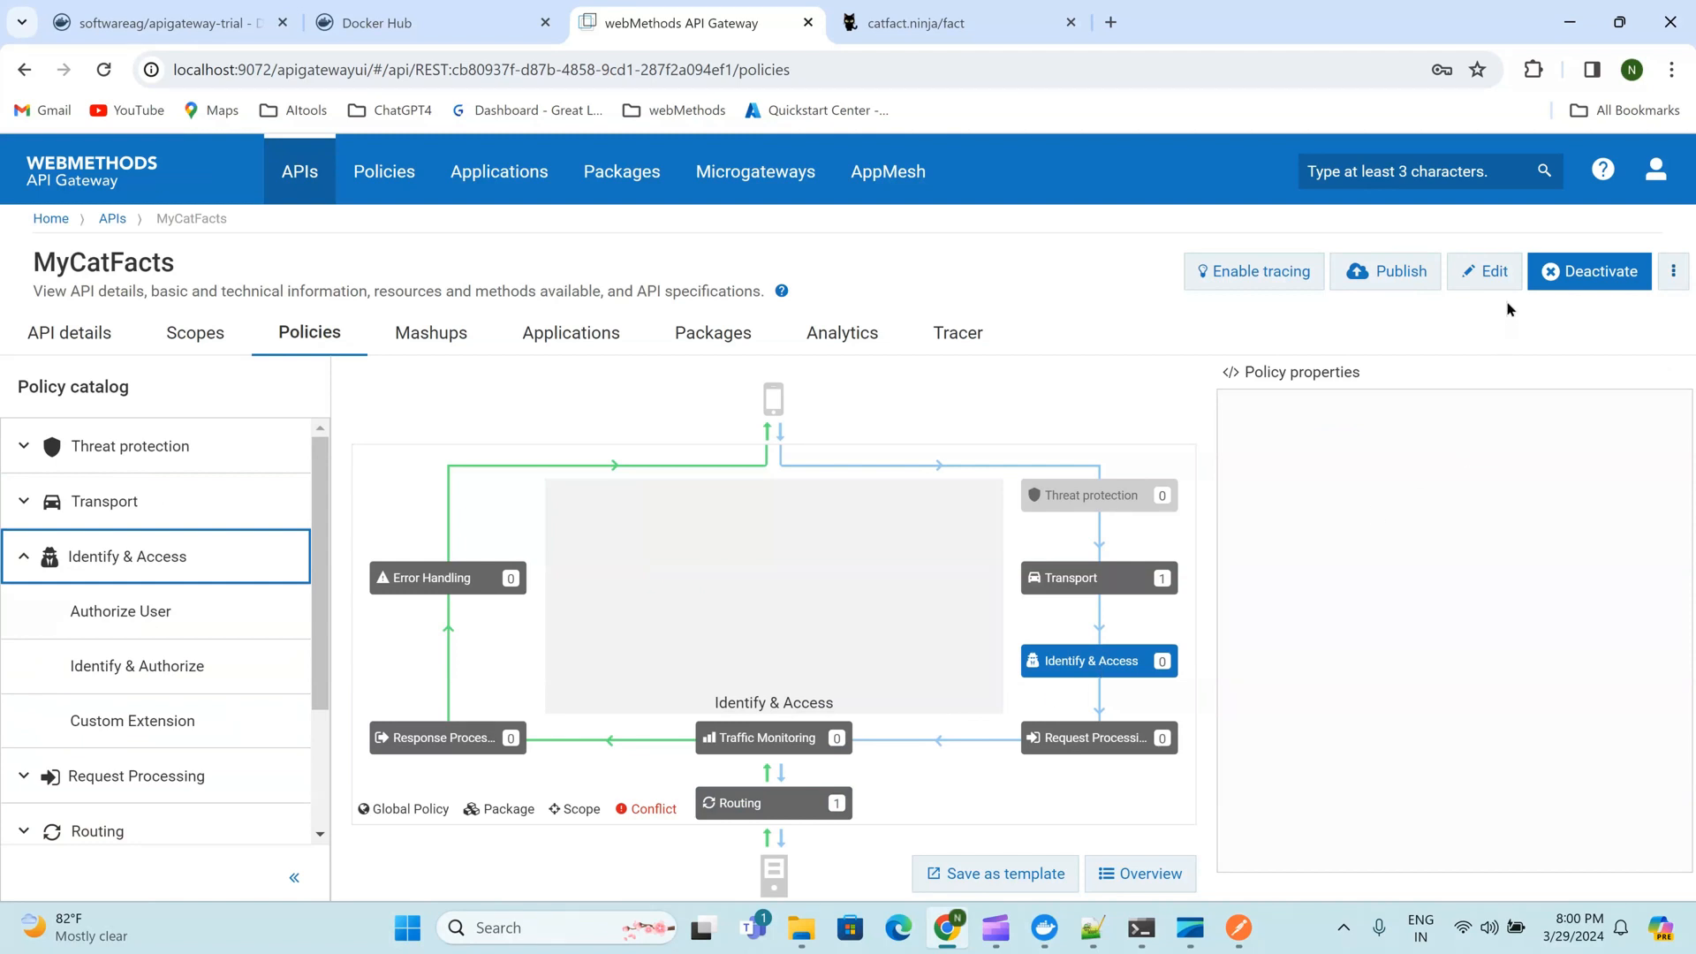
left_click(1491, 275)
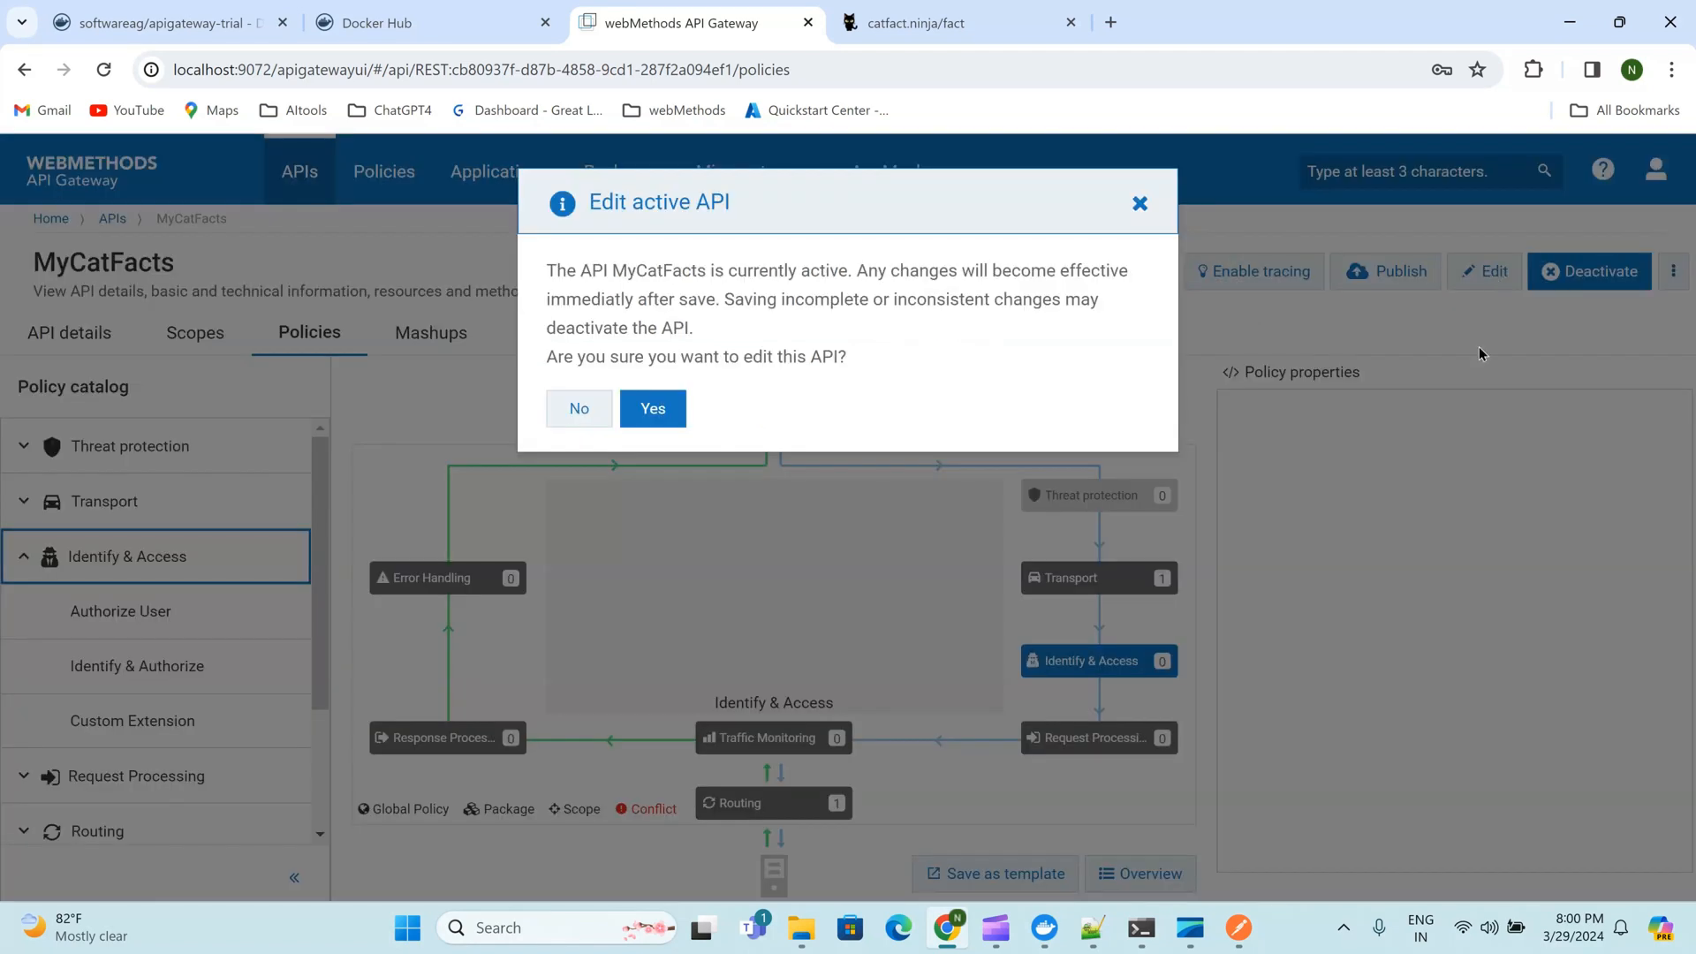
left_click(674, 417)
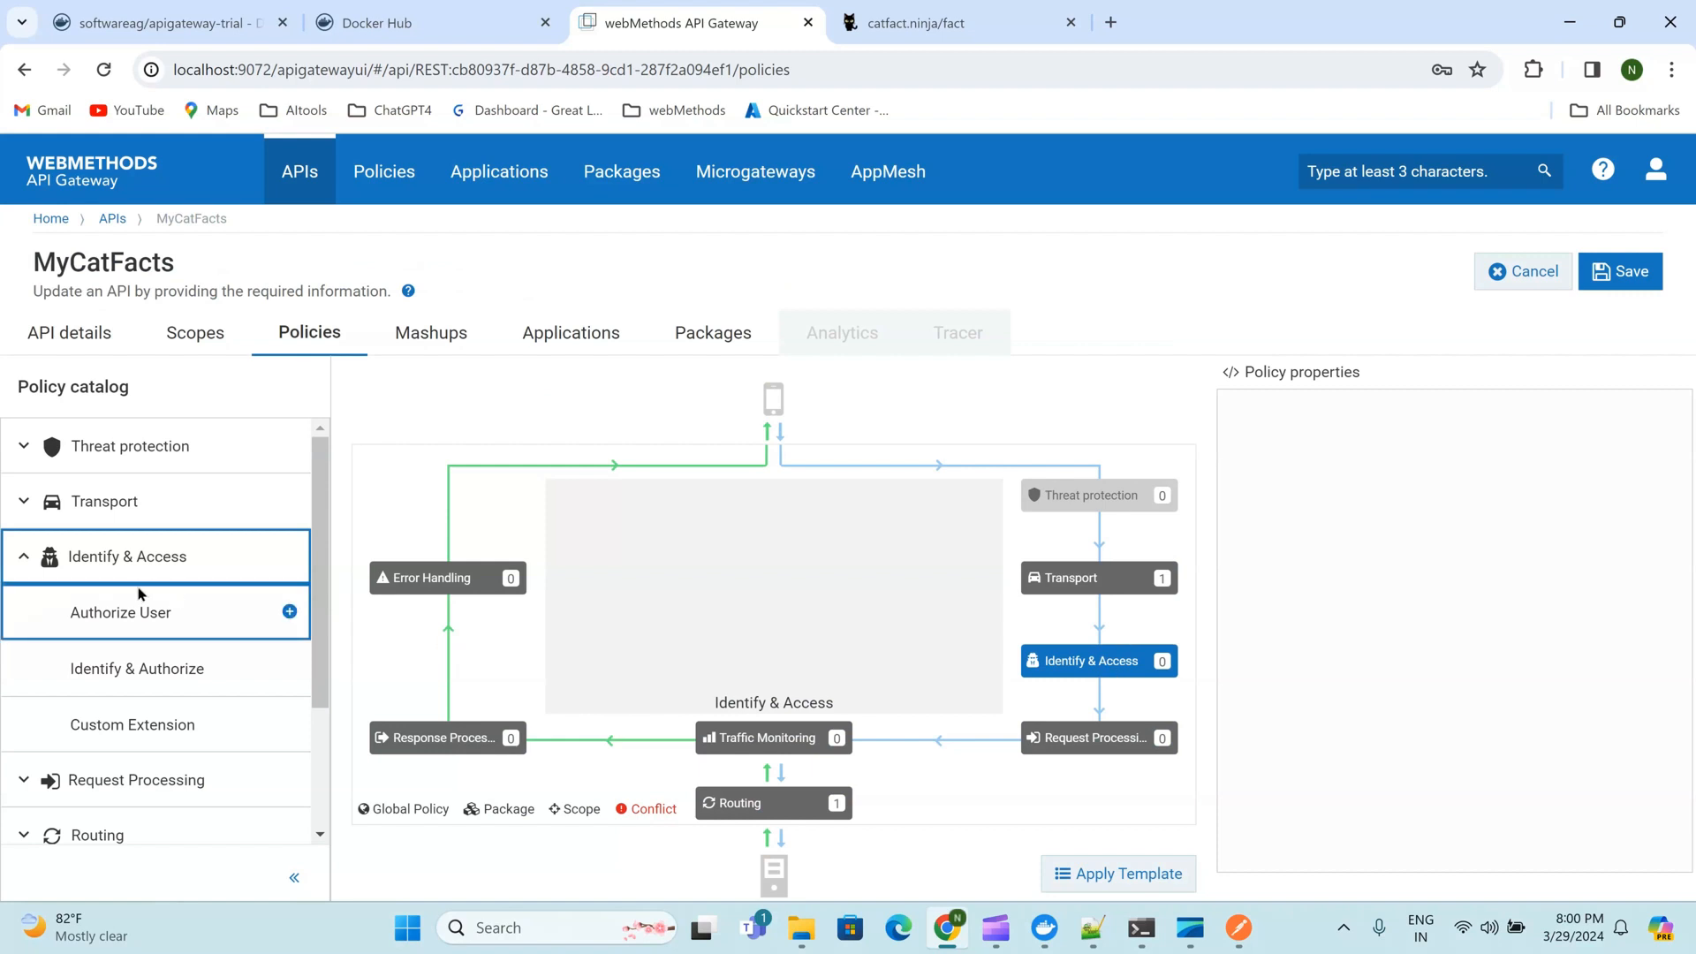
left_click(294, 616)
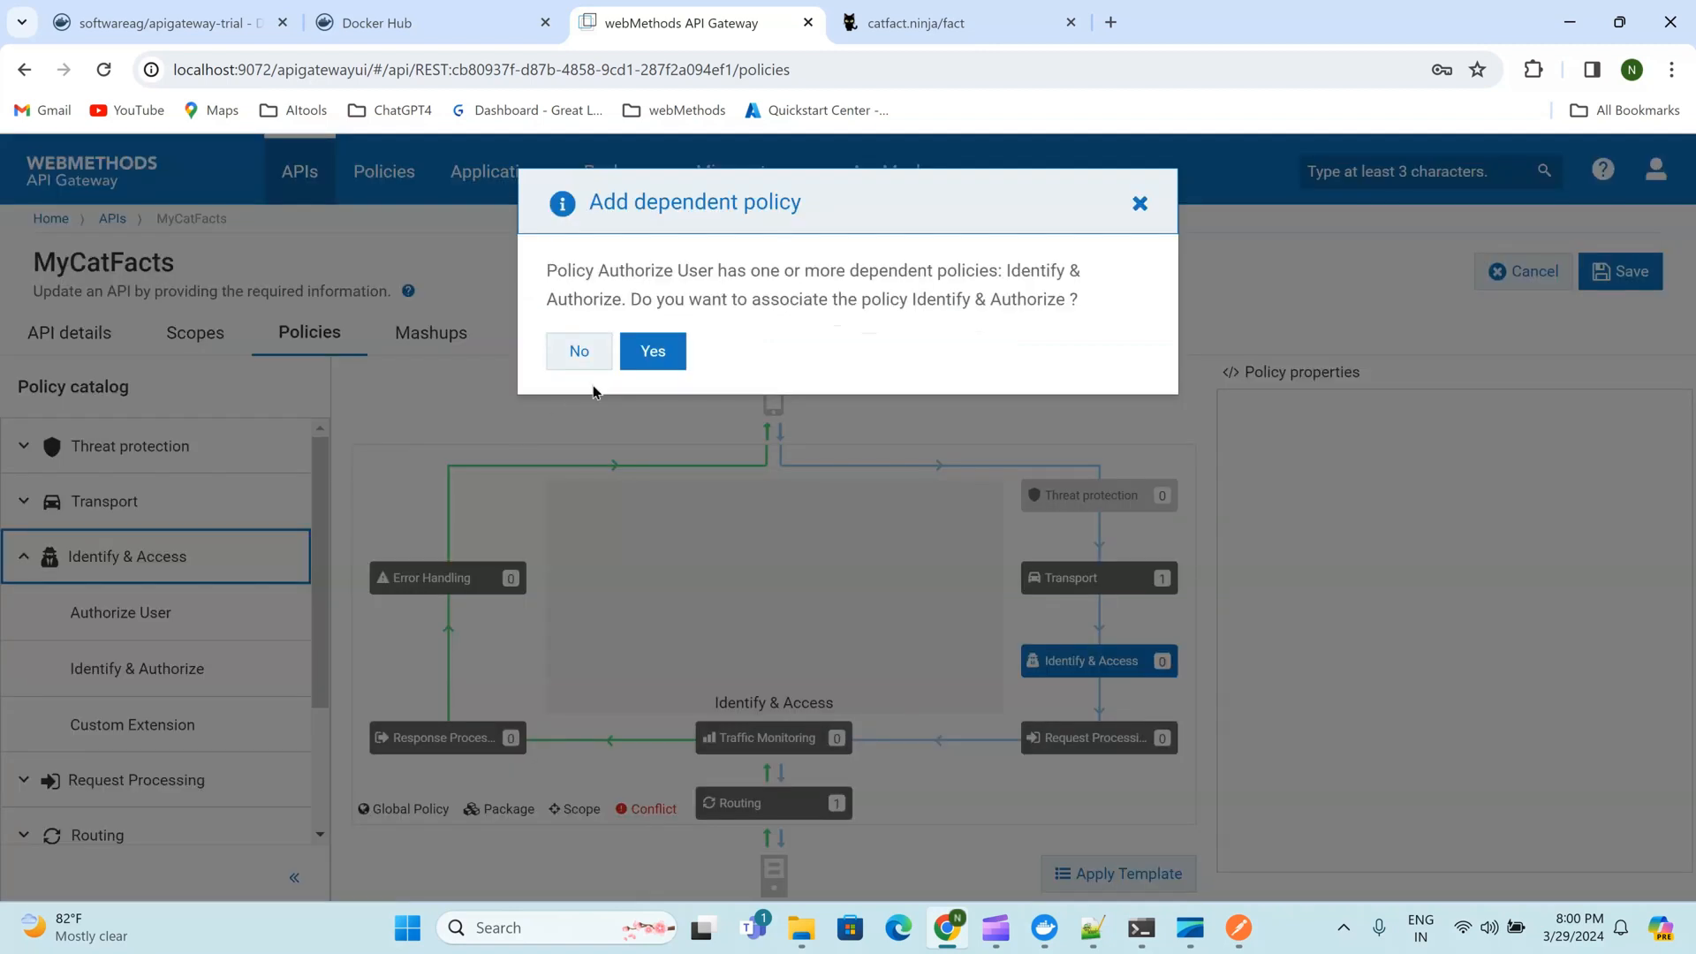
left_click(672, 362)
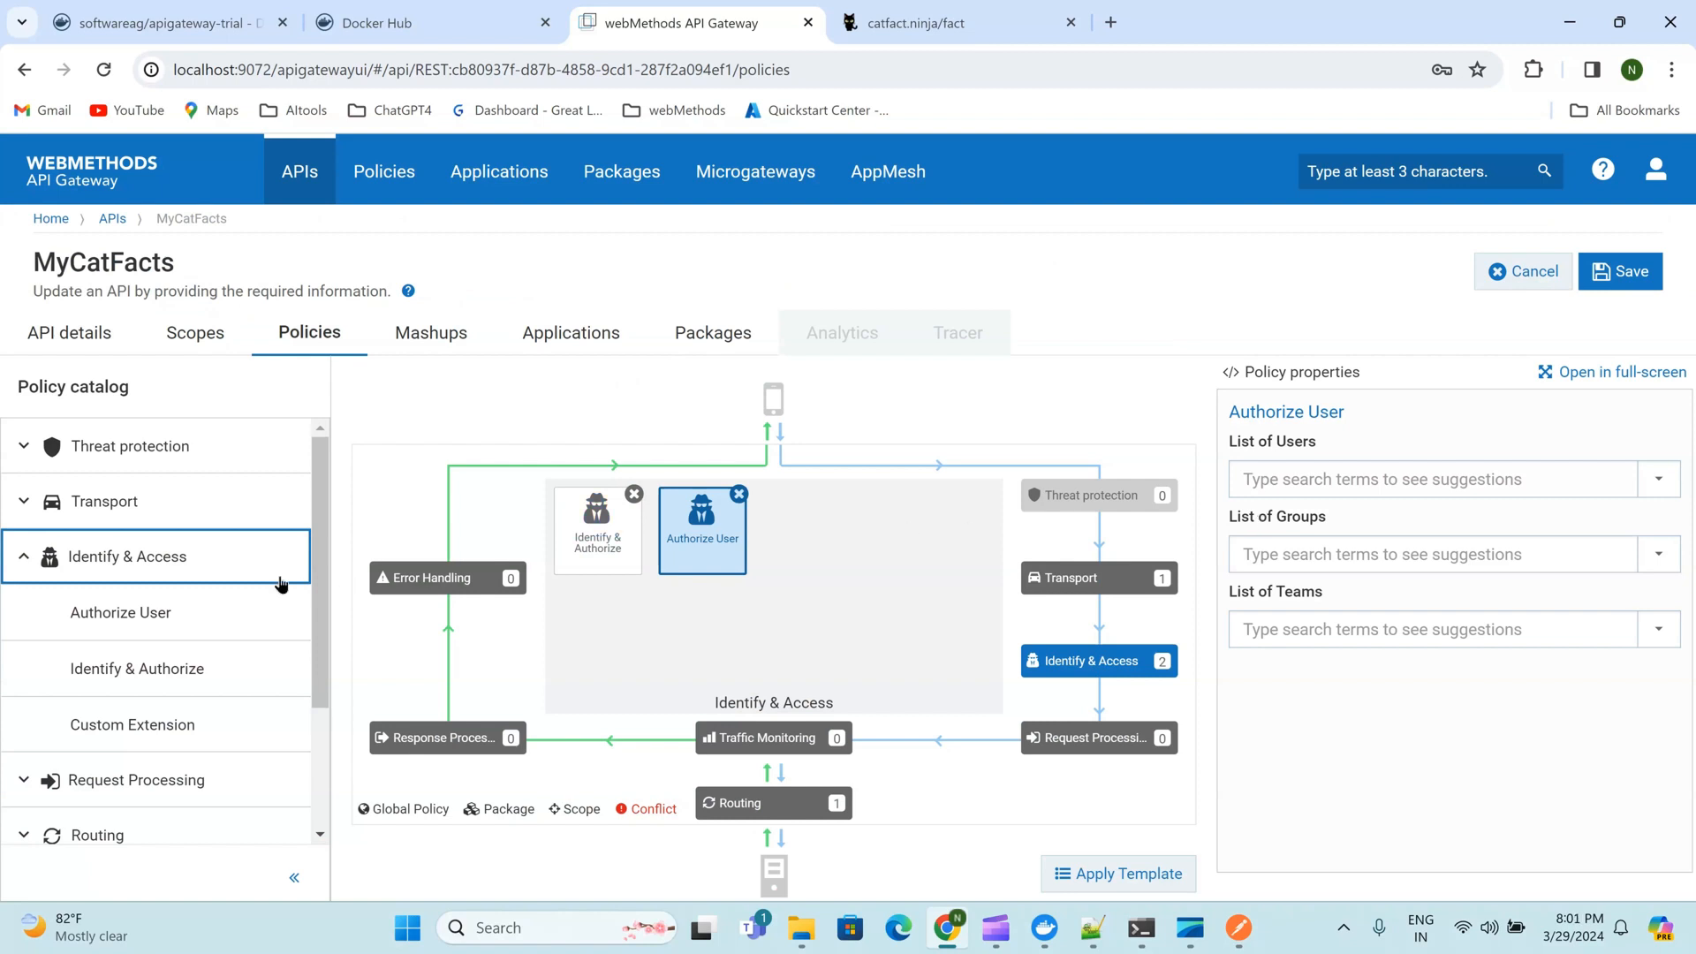
Remove the Authorize User policy and try HTTP Basic Authentication with Registered applications as the Identify & Authorize identification type
left_click(741, 496)
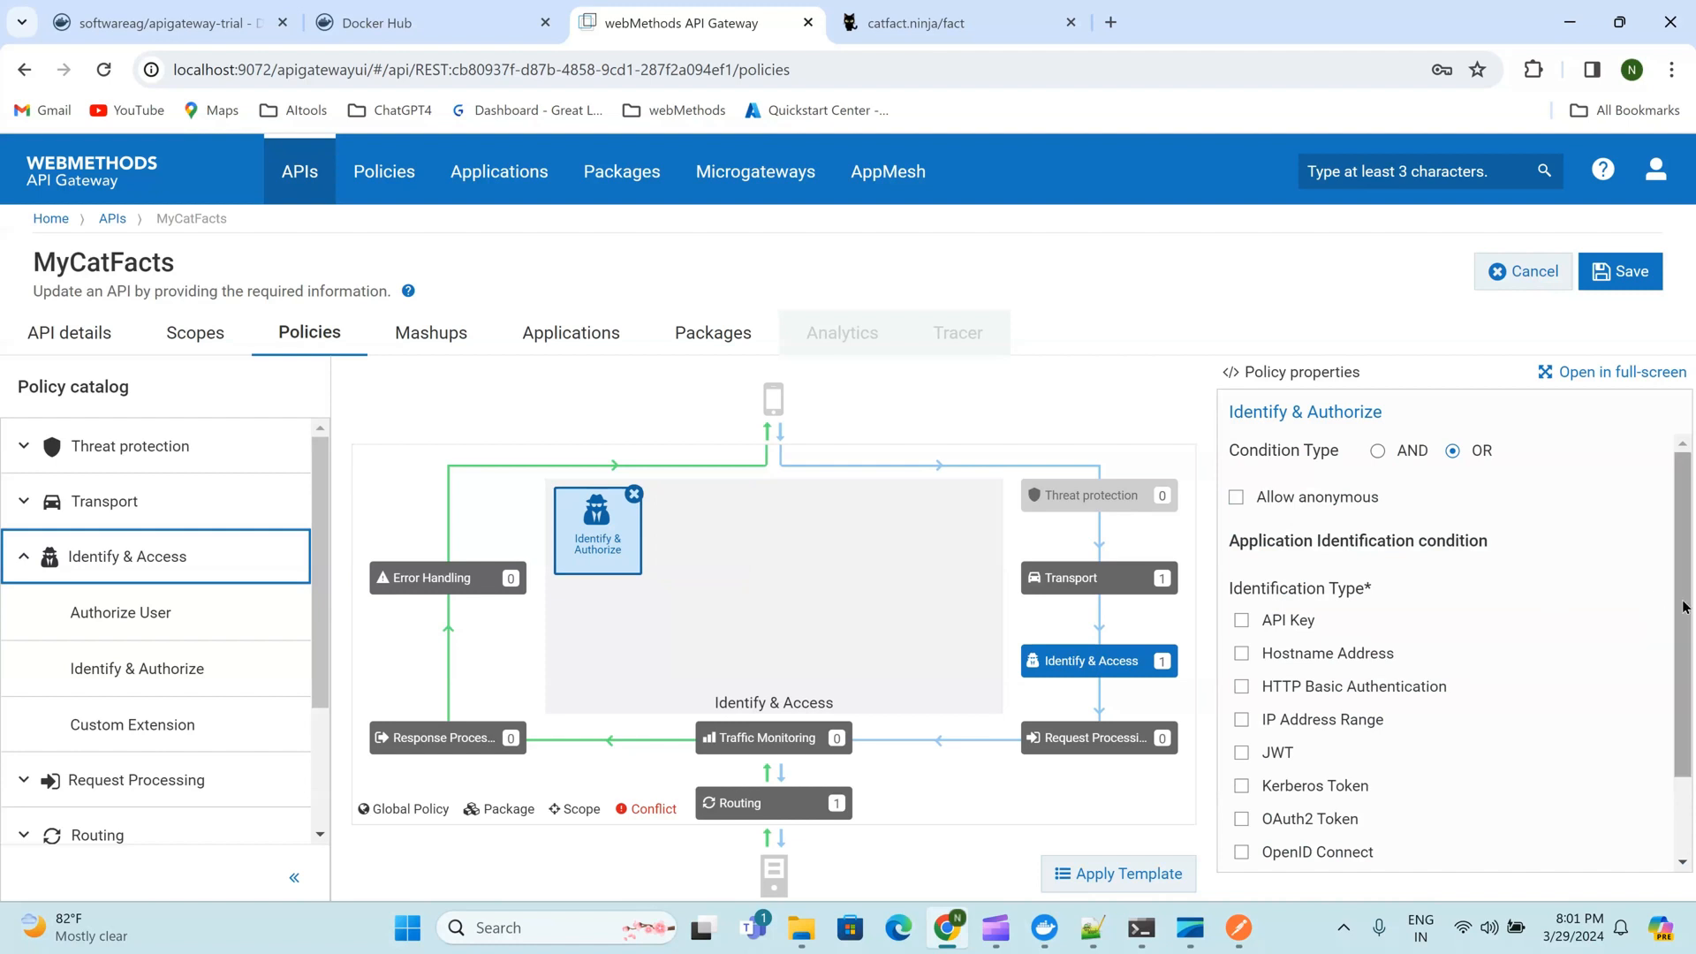
left_click_drag(1684, 608, 1686, 534)
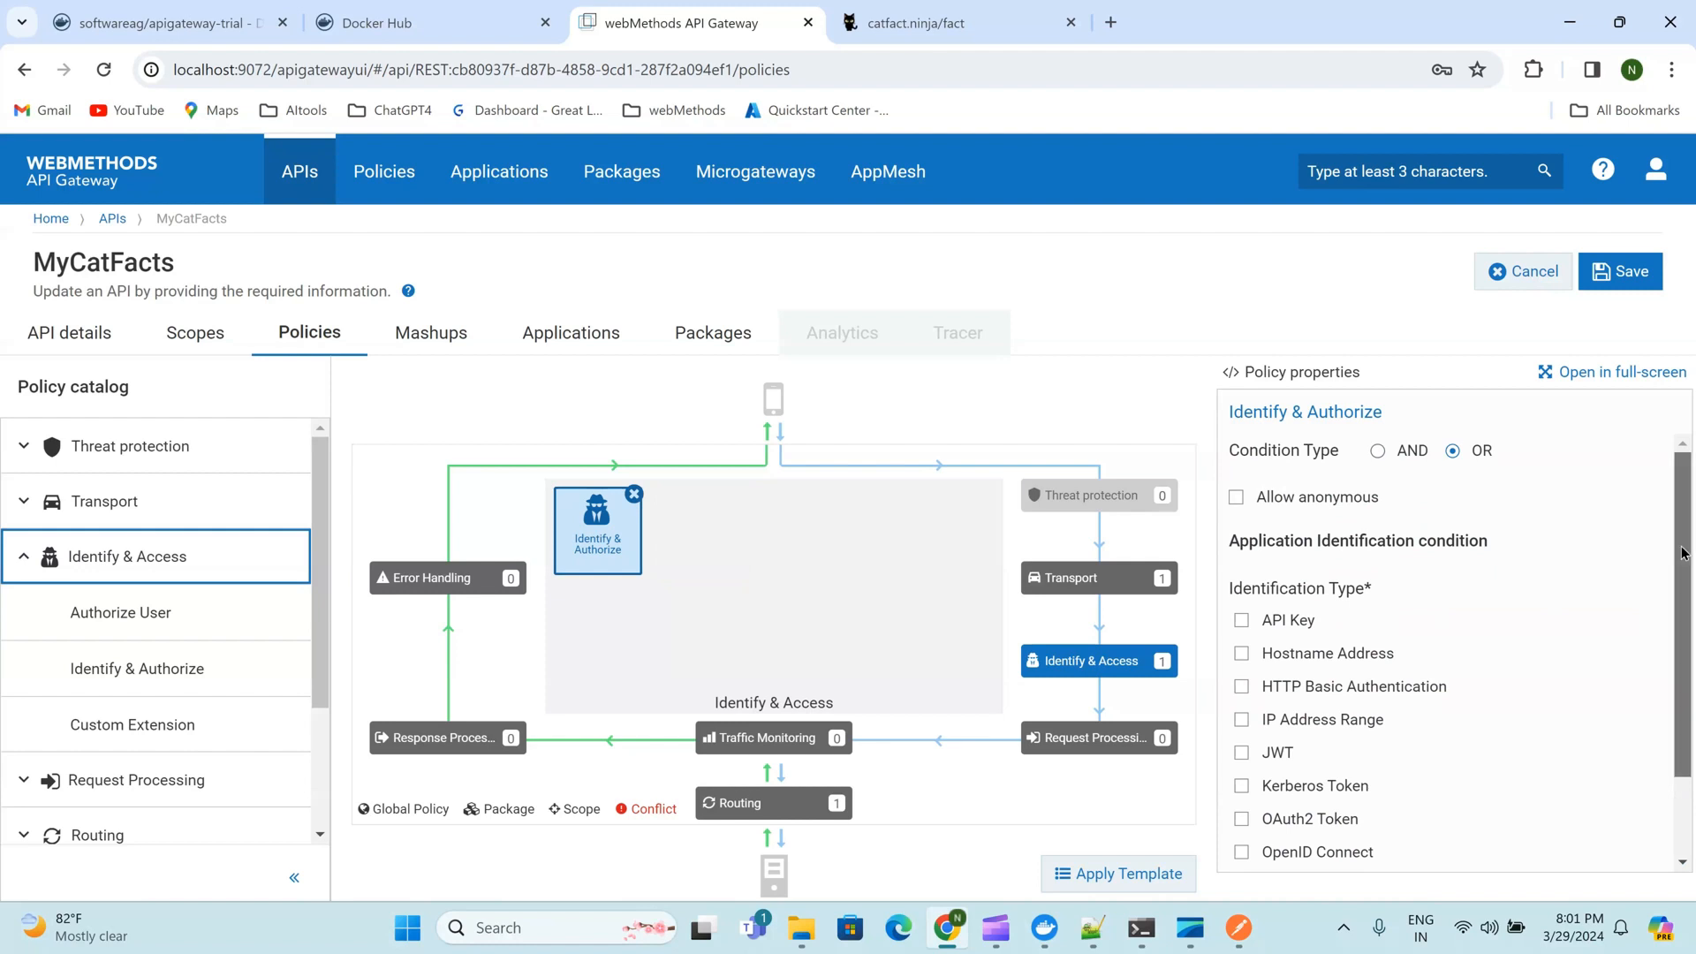
left_click_drag(1683, 554, 1683, 651)
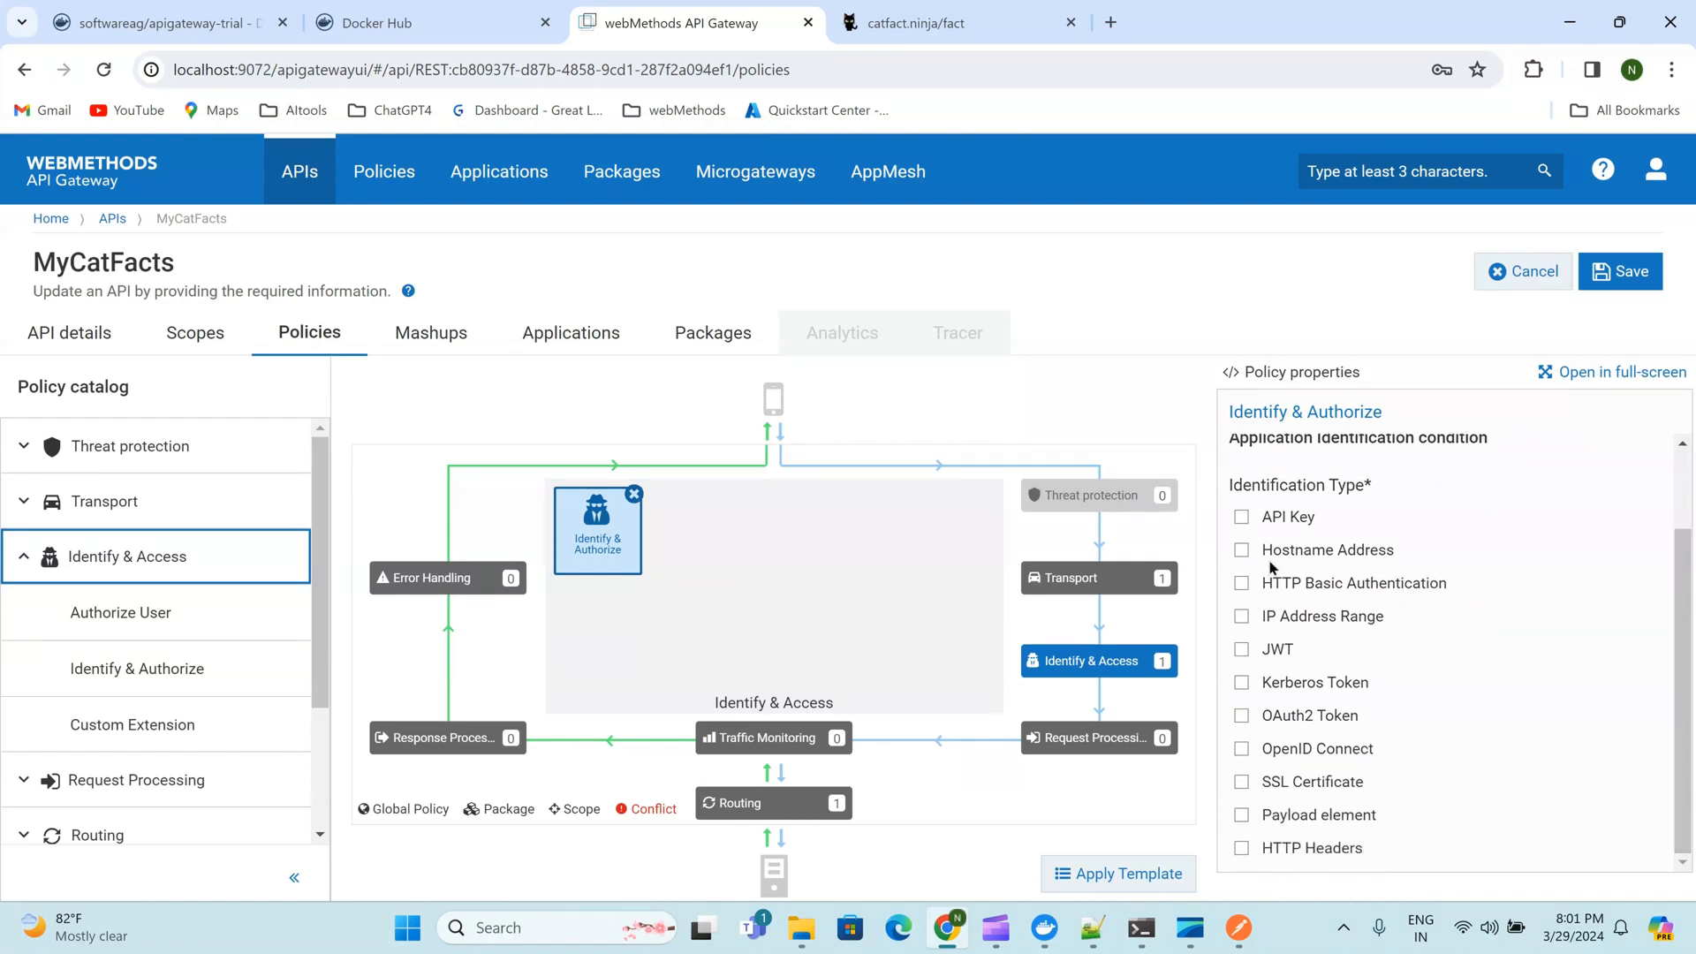
left_click(1242, 584)
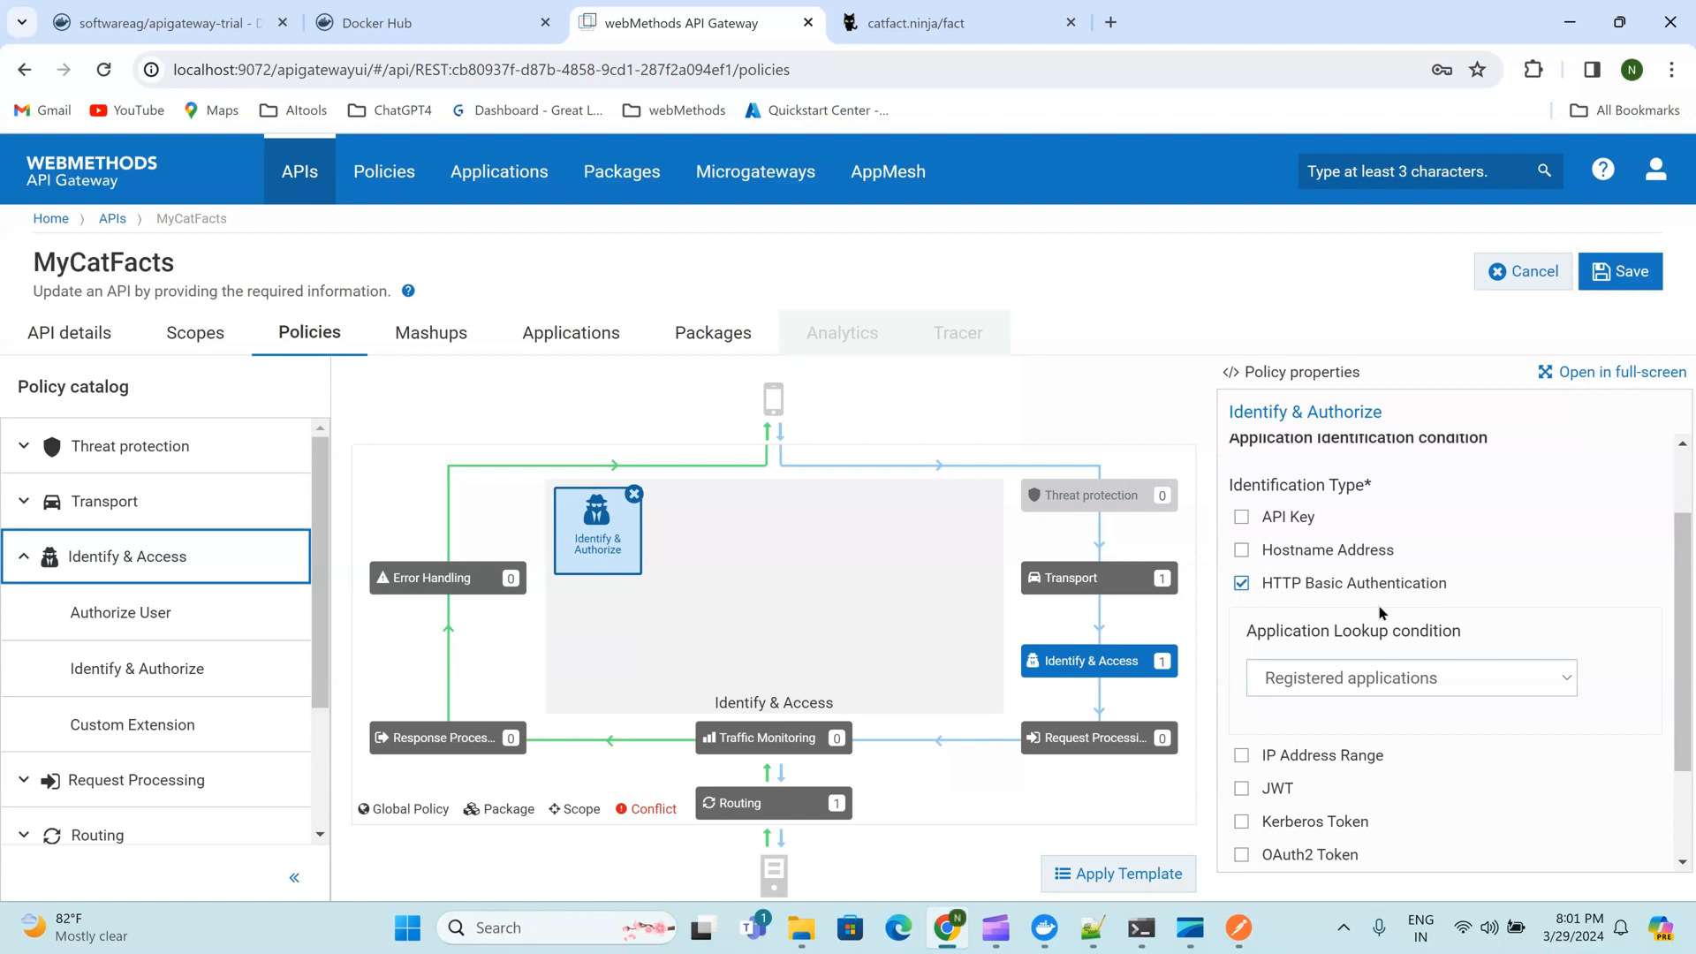
left_click(1558, 693)
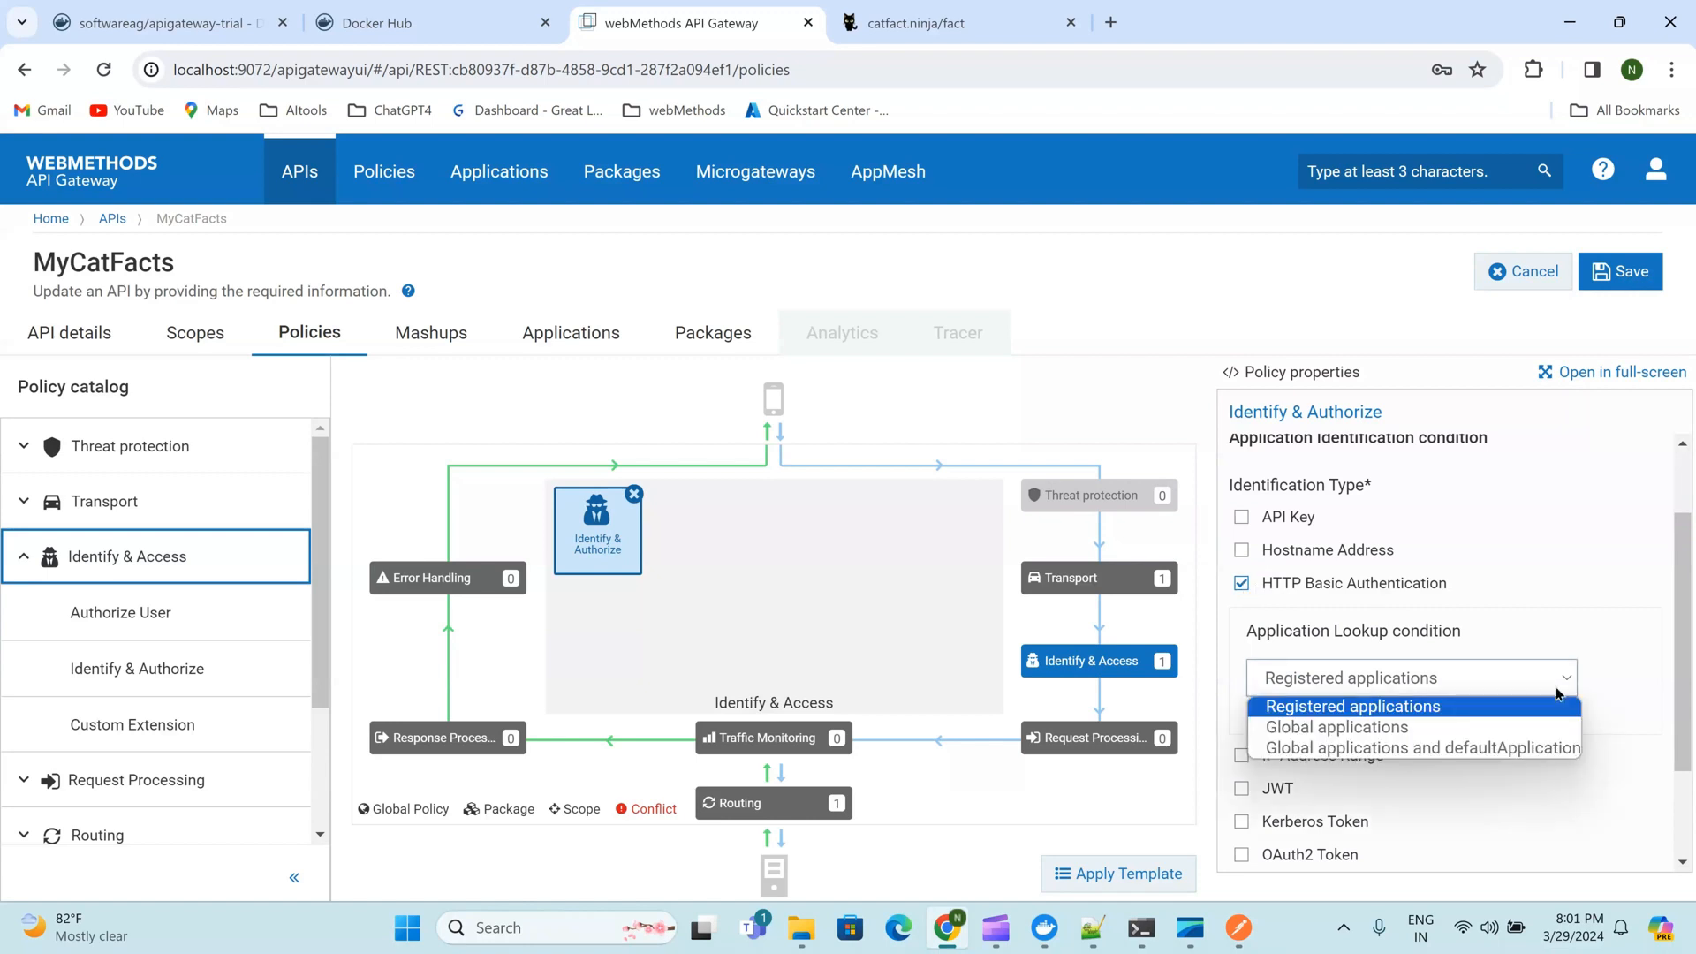
left_click(1557, 693)
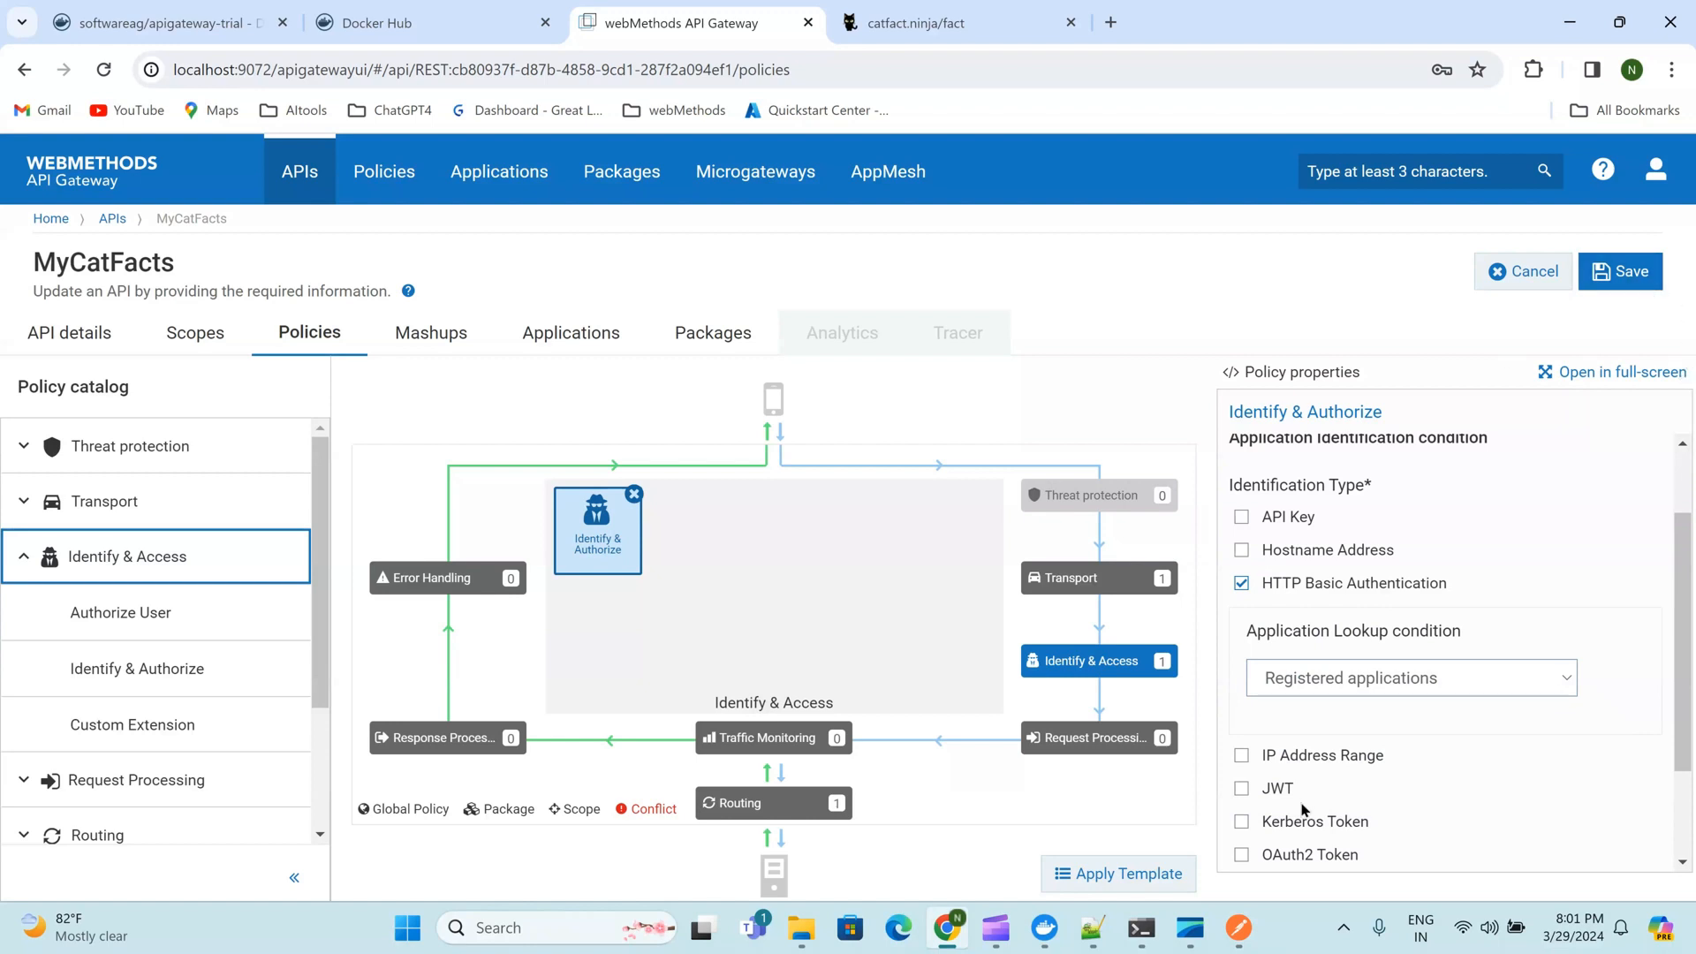
Check the authorization types offered in Postman, return to Chrome and cancel the MyCatFacts policy edit
key("alt+Tab")
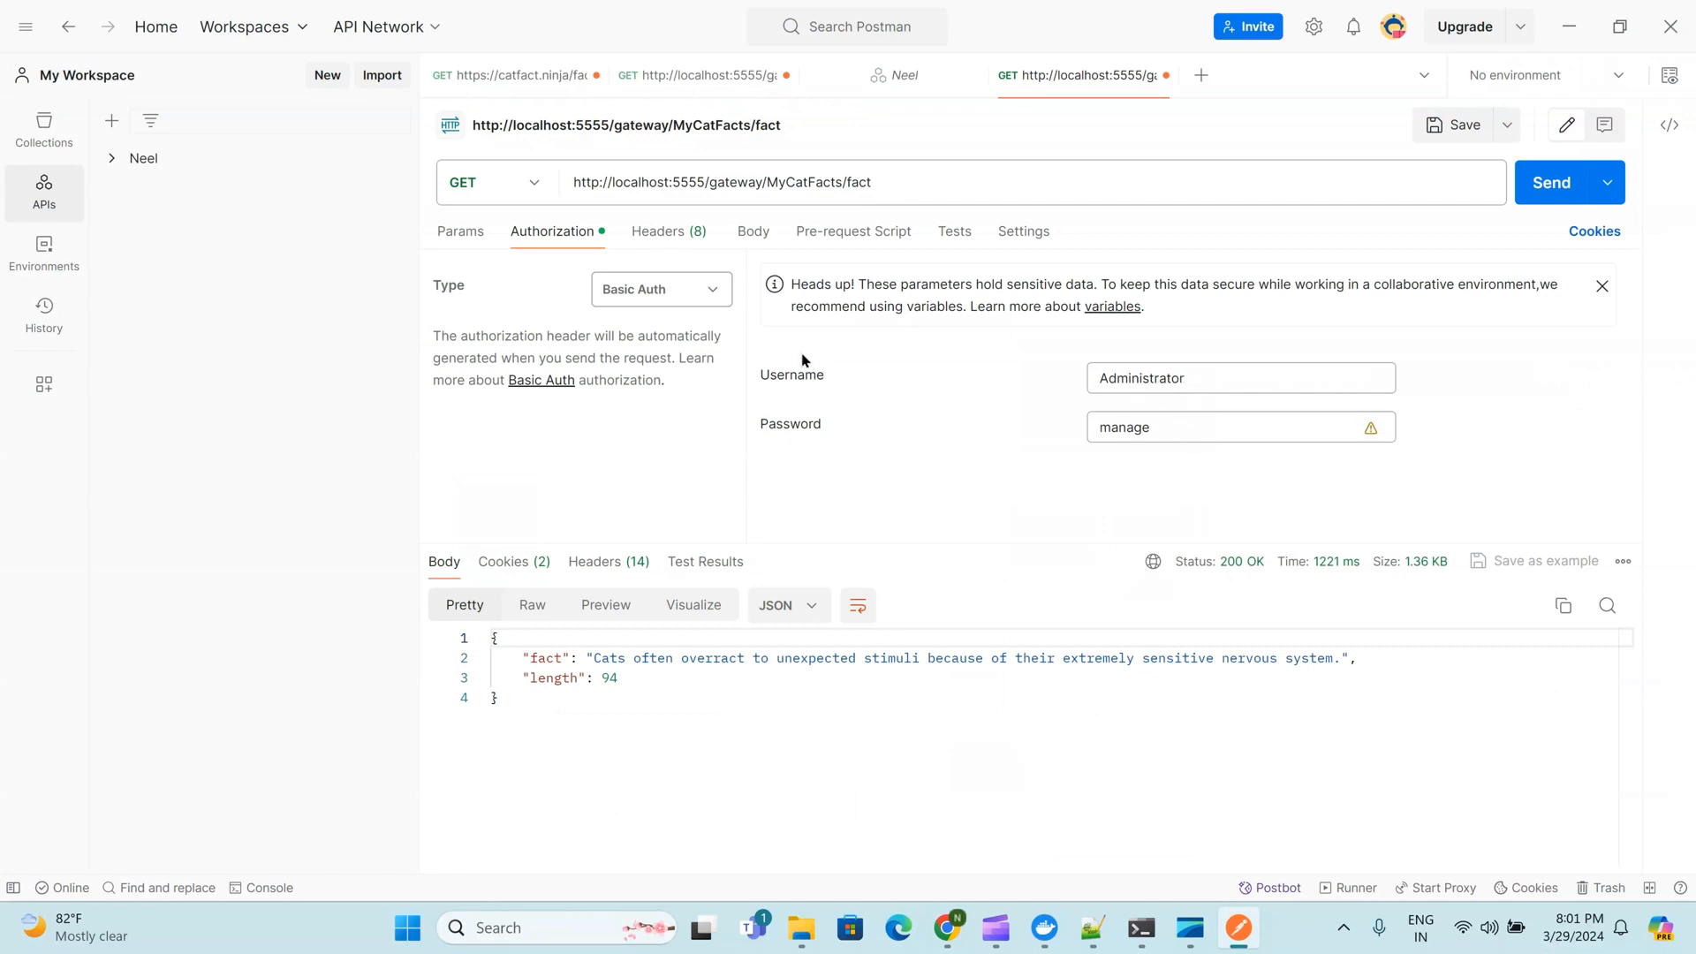
left_click(714, 301)
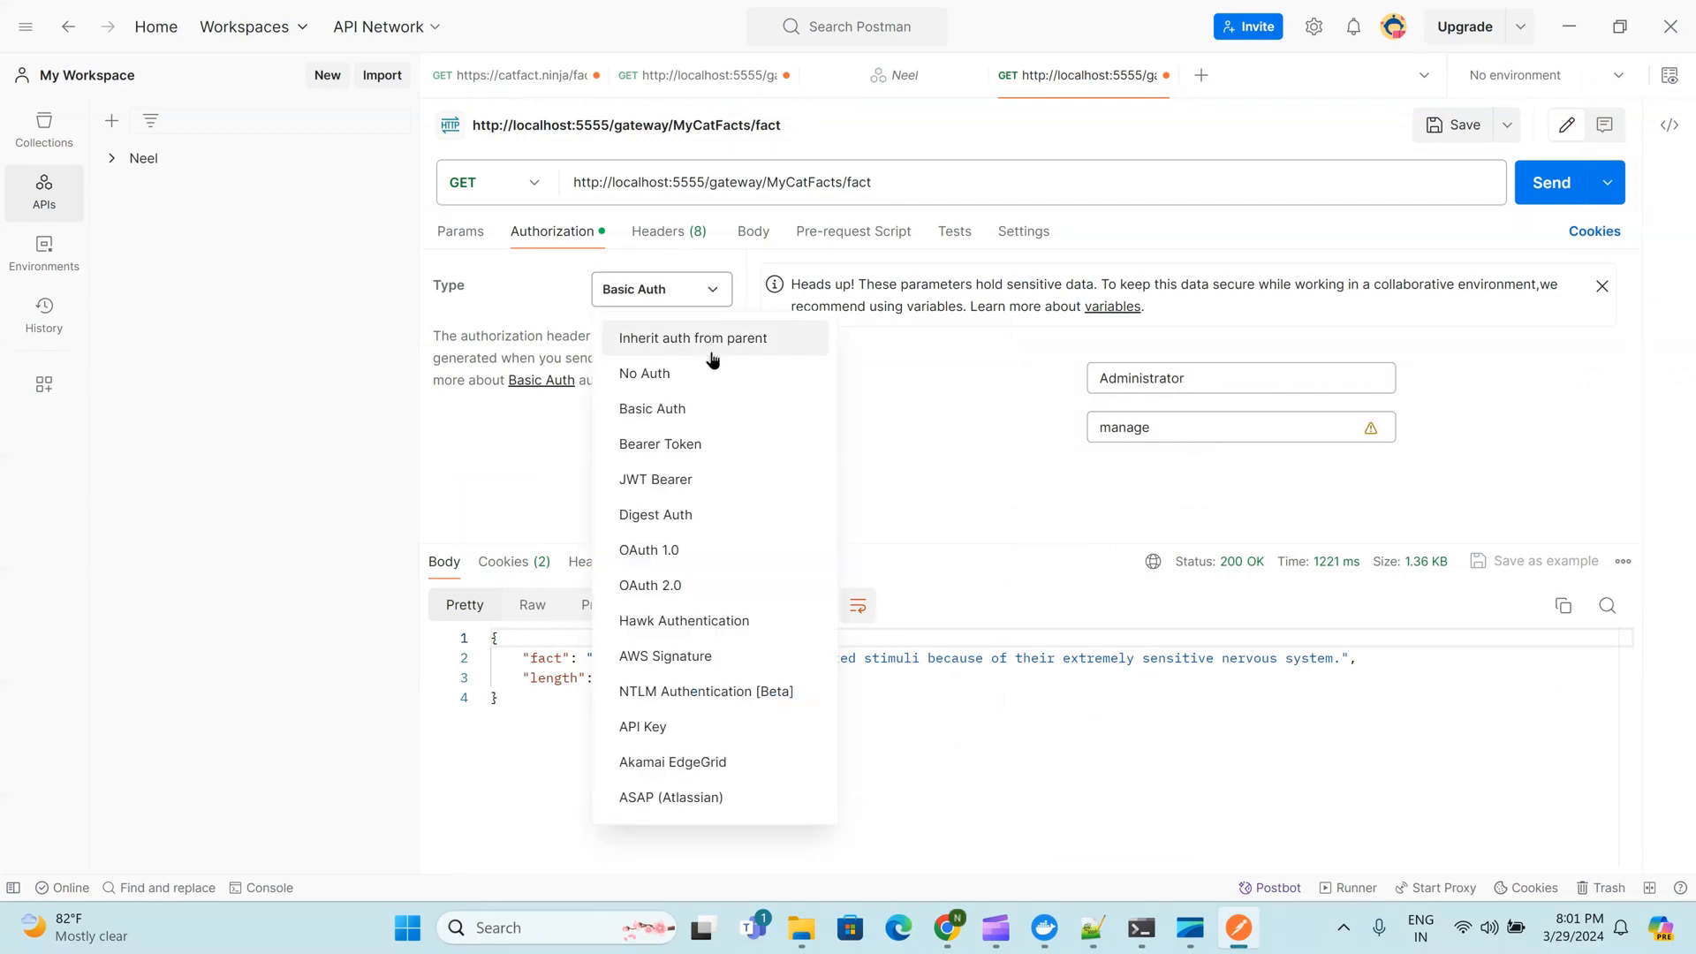
left_click(870, 396)
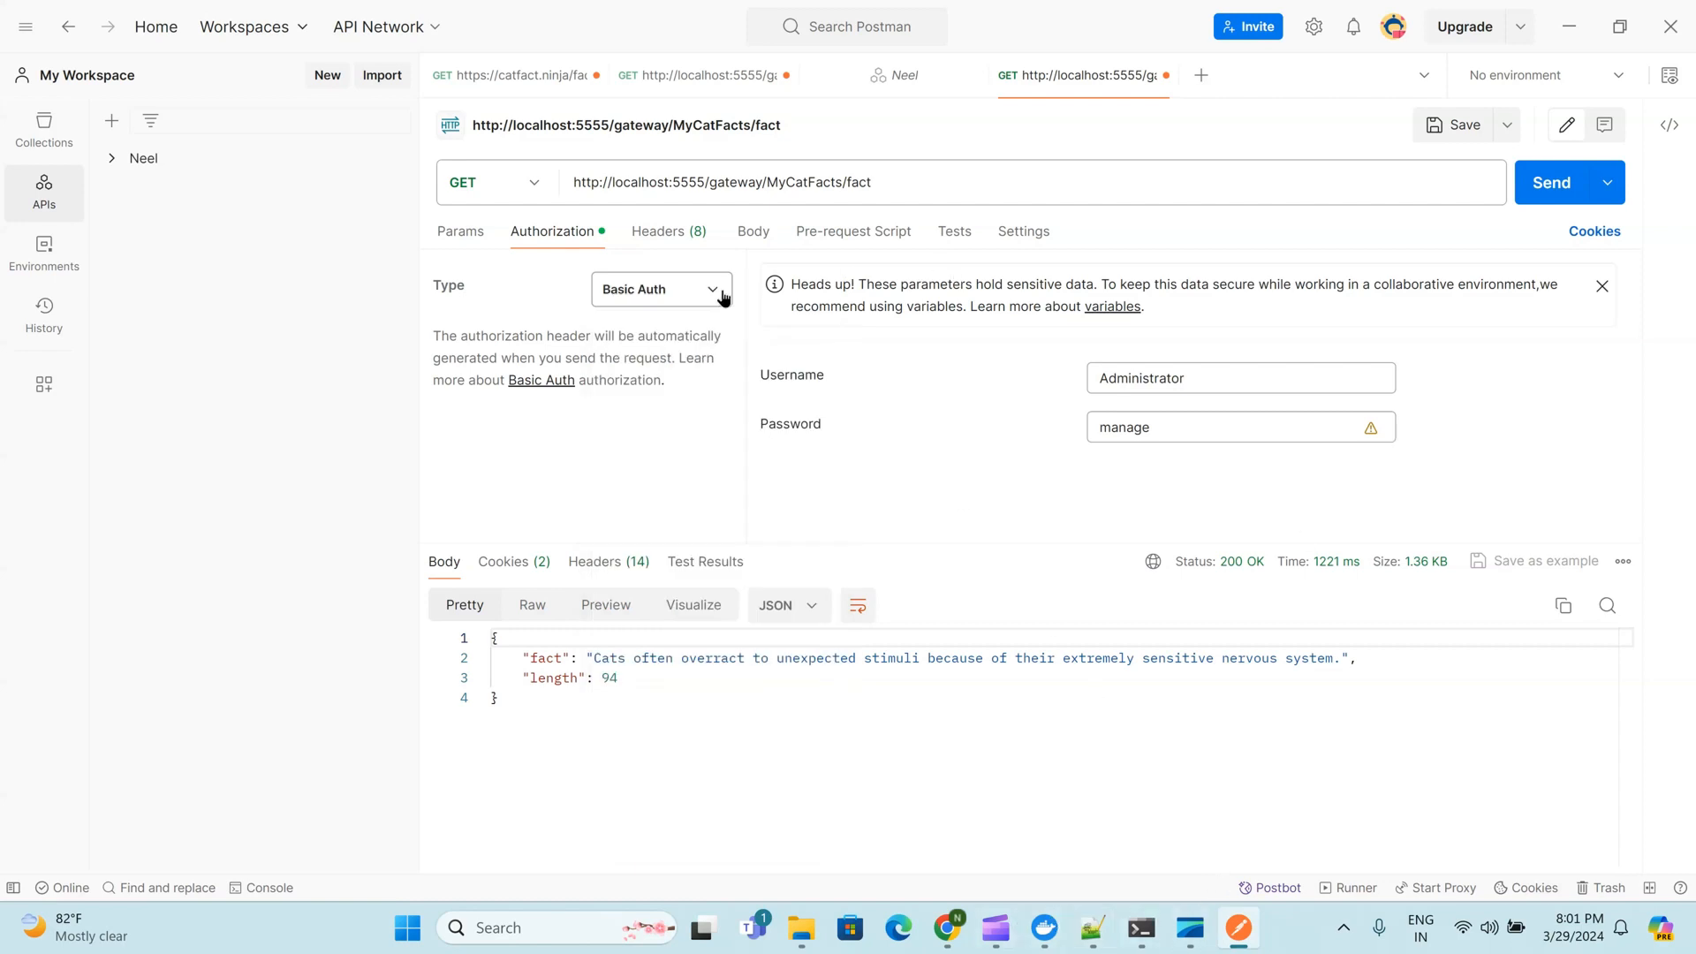
left_click(946, 929)
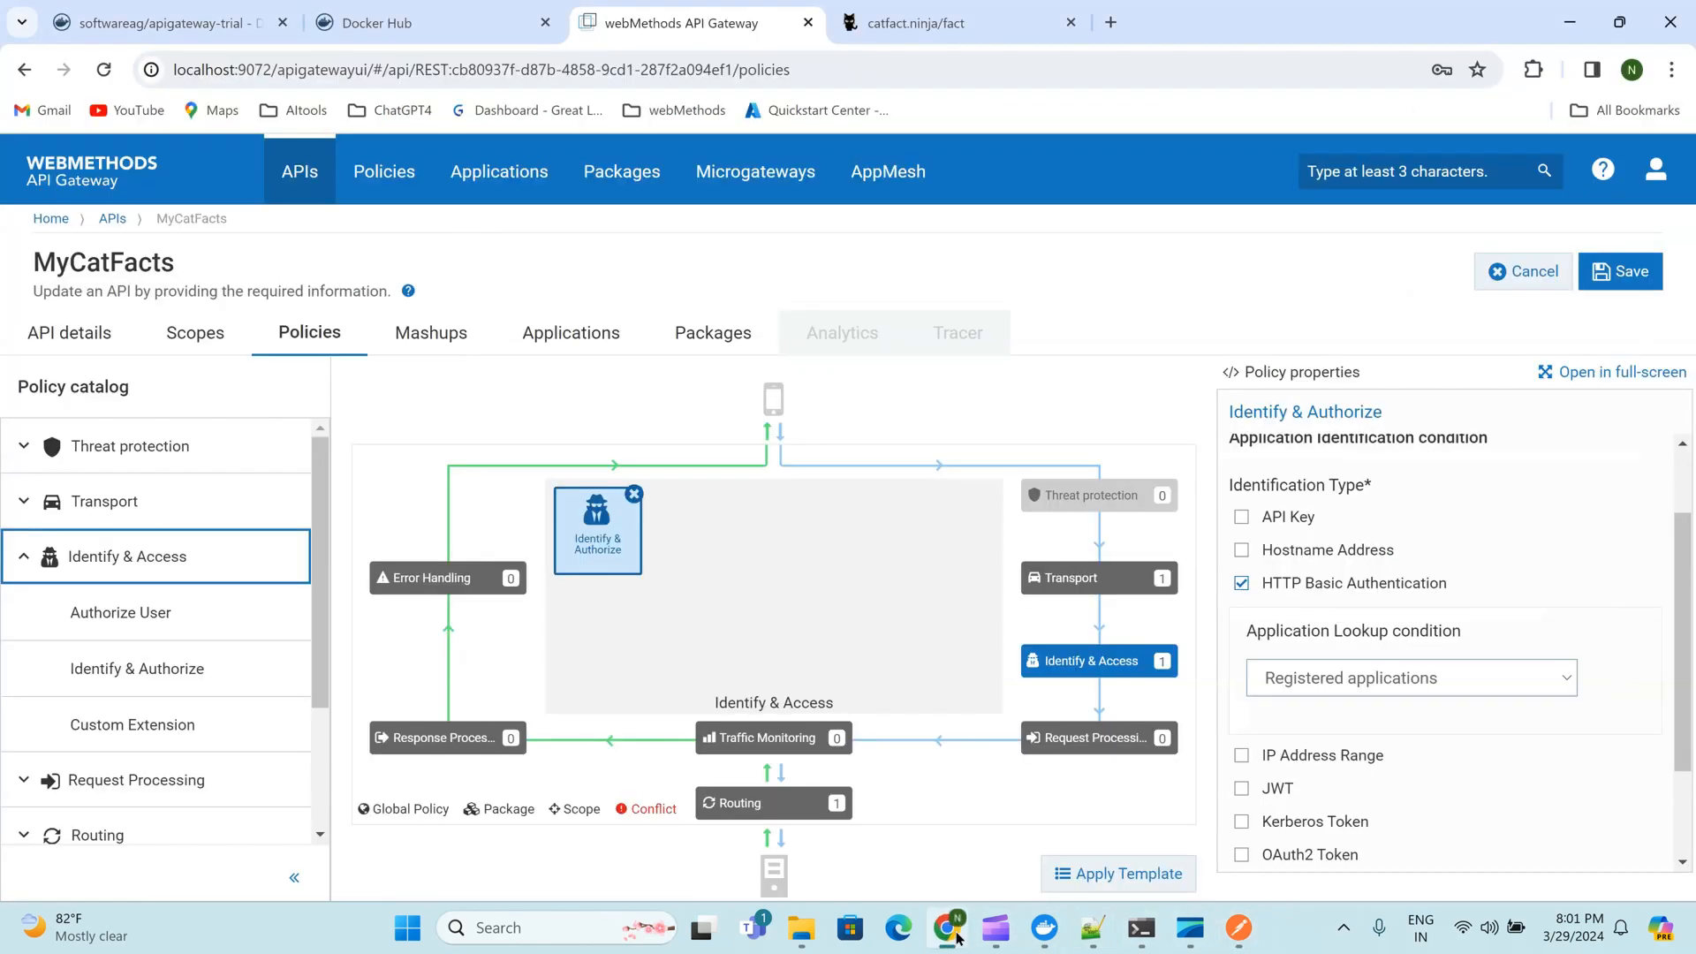
left_click(1540, 279)
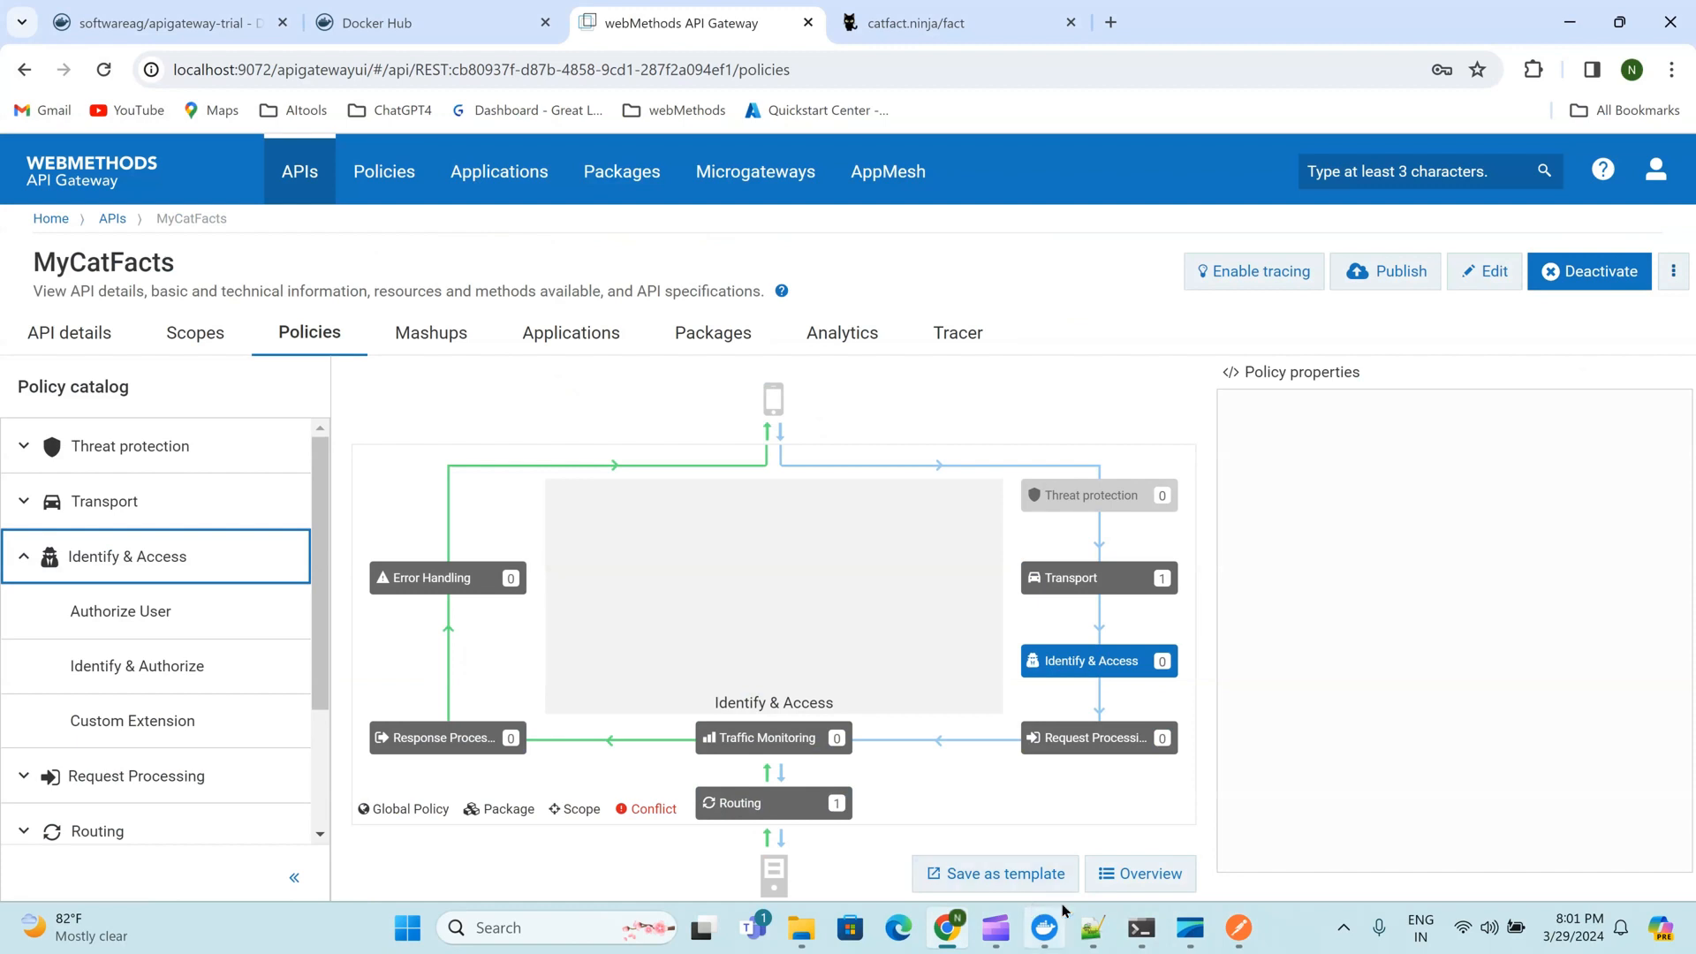
Switch to Postman and send the MyCatFacts /fact request with Basic Auth, then change its authorization type to No Auth and resend it
left_click(1237, 945)
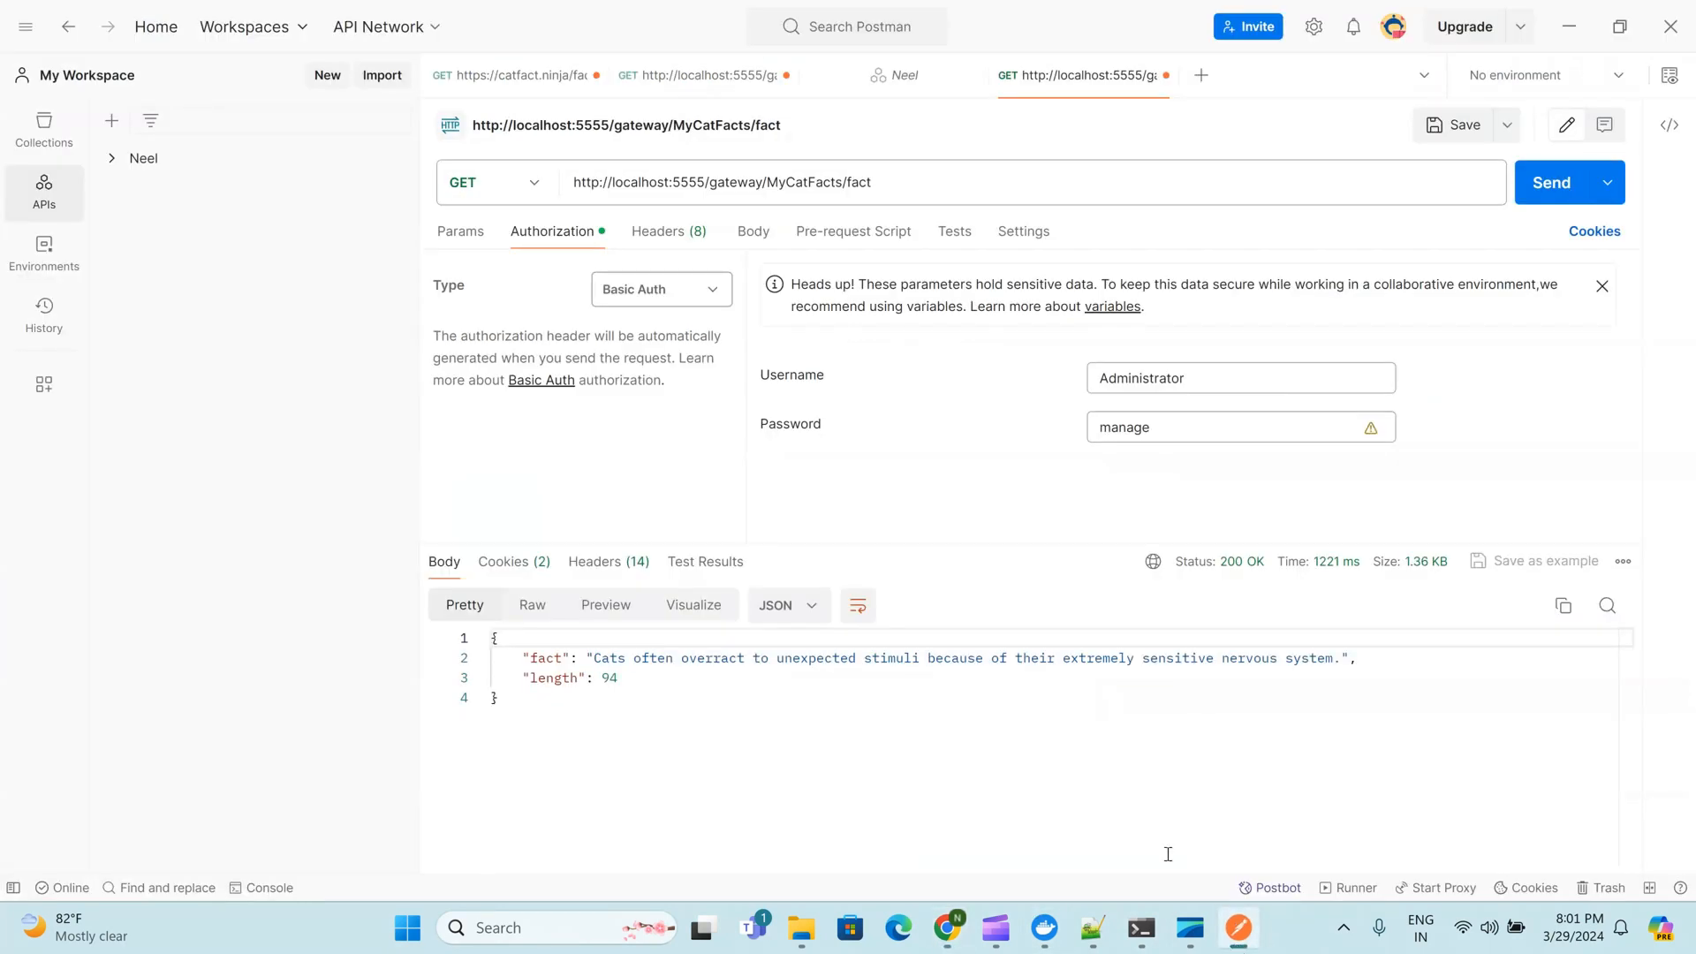
left_click(1534, 201)
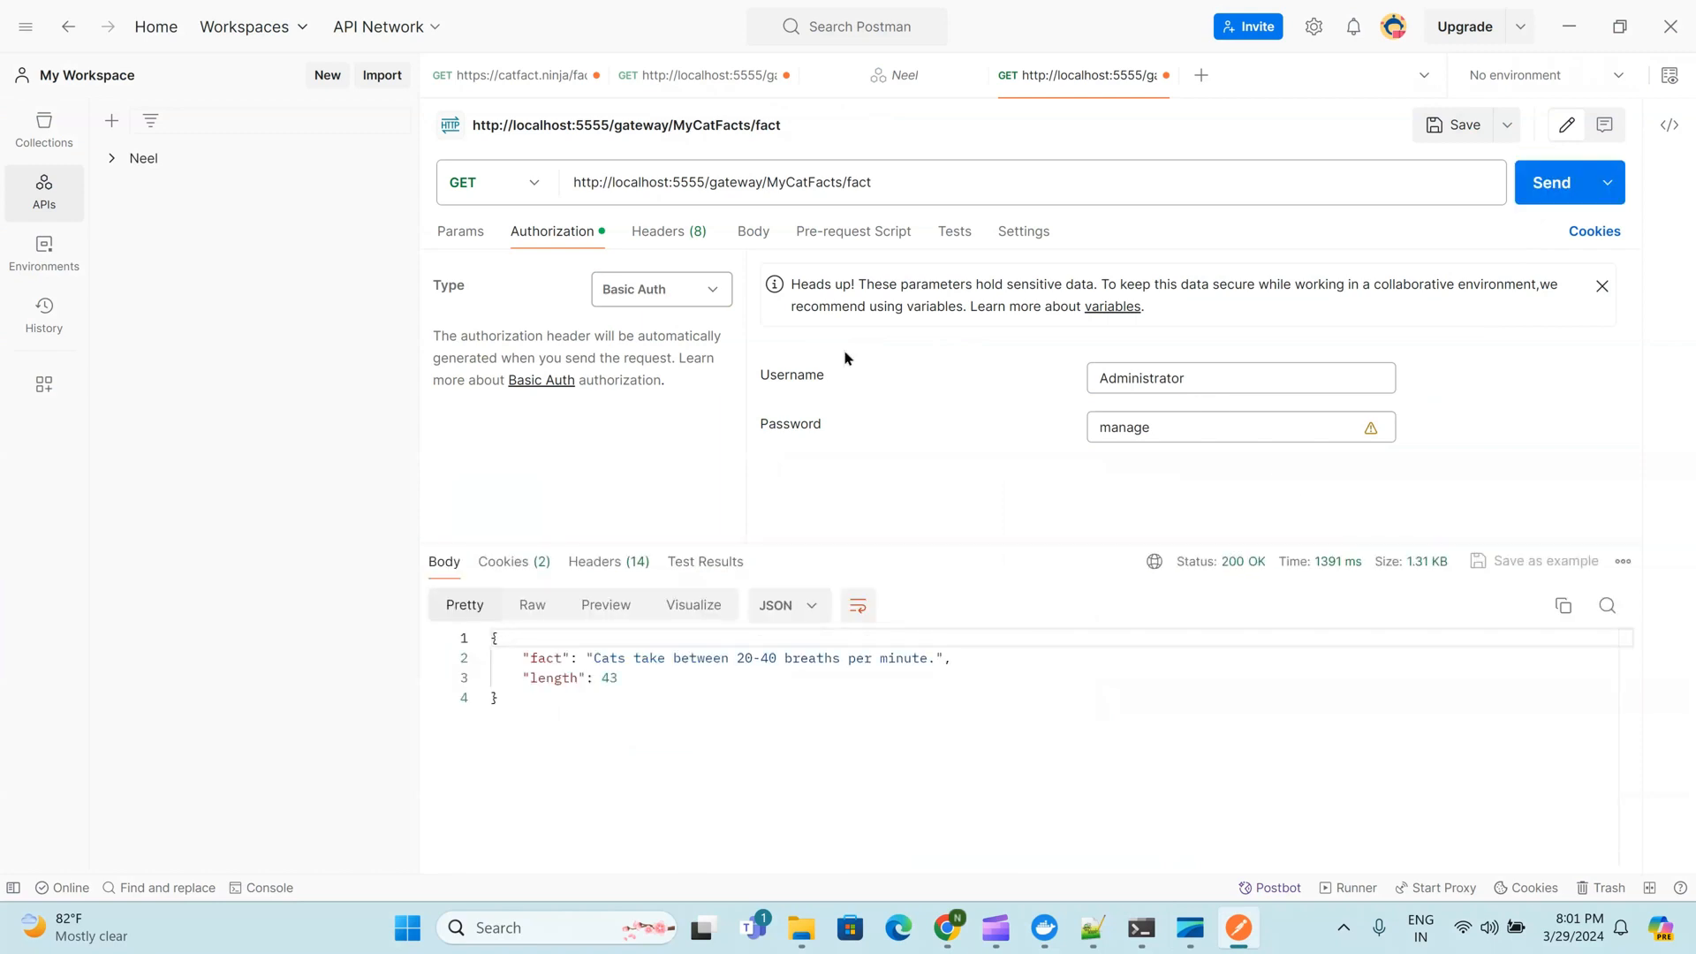
left_click(698, 292)
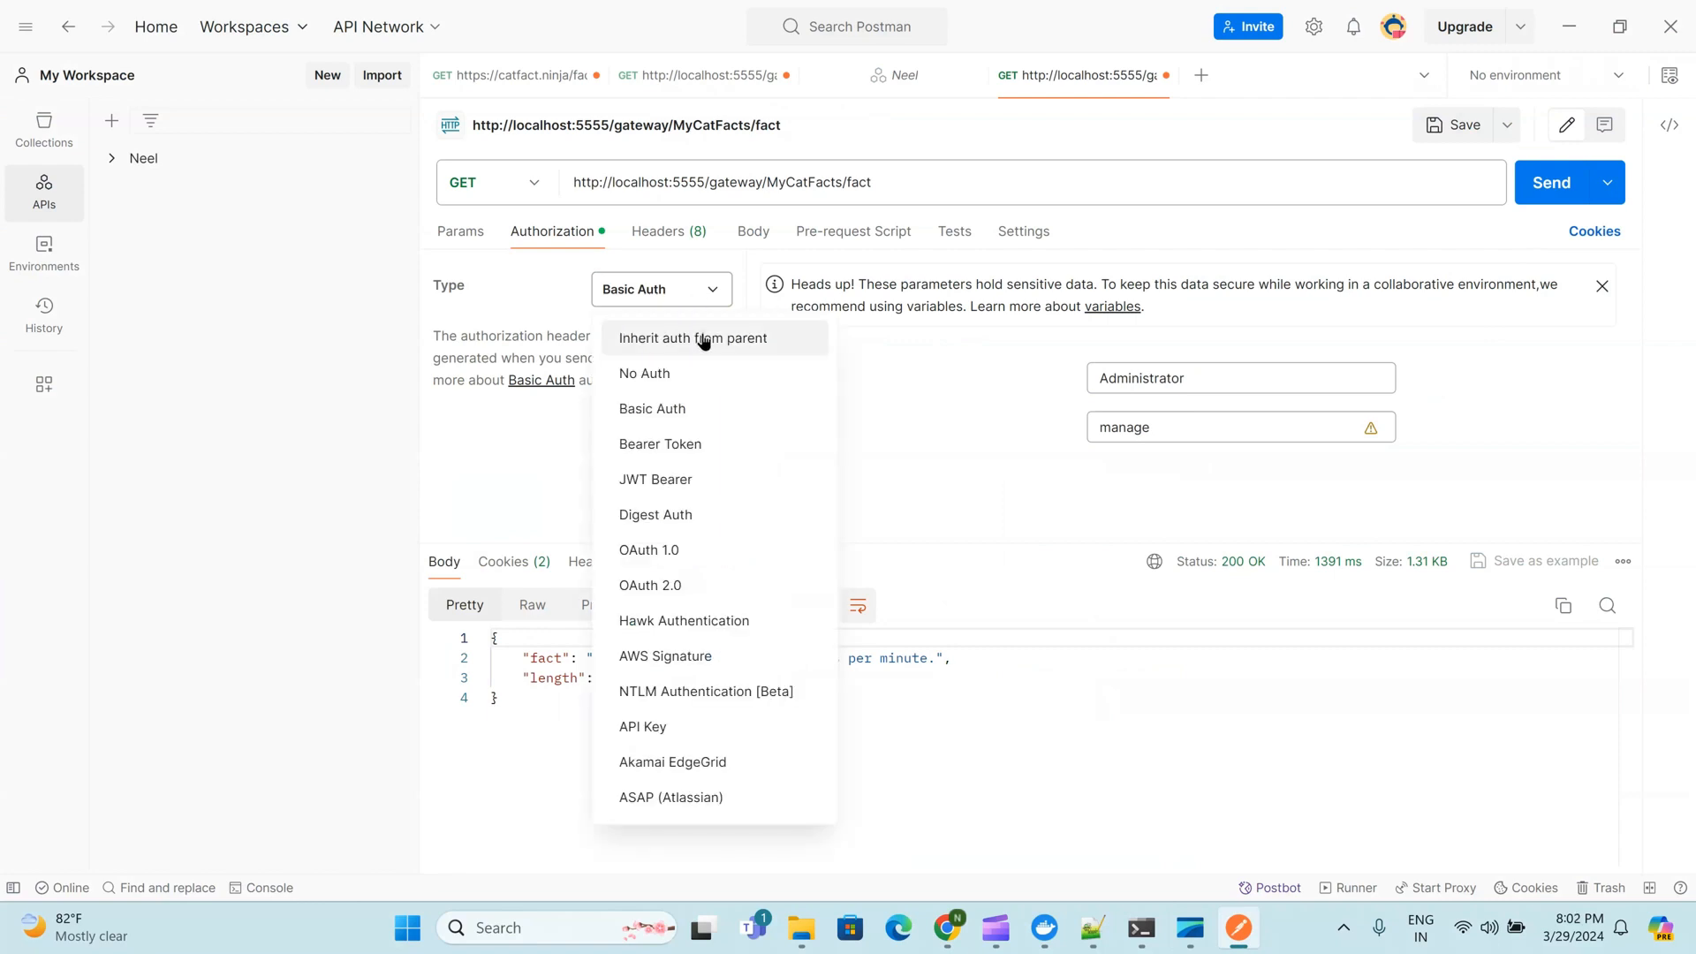
left_click(703, 335)
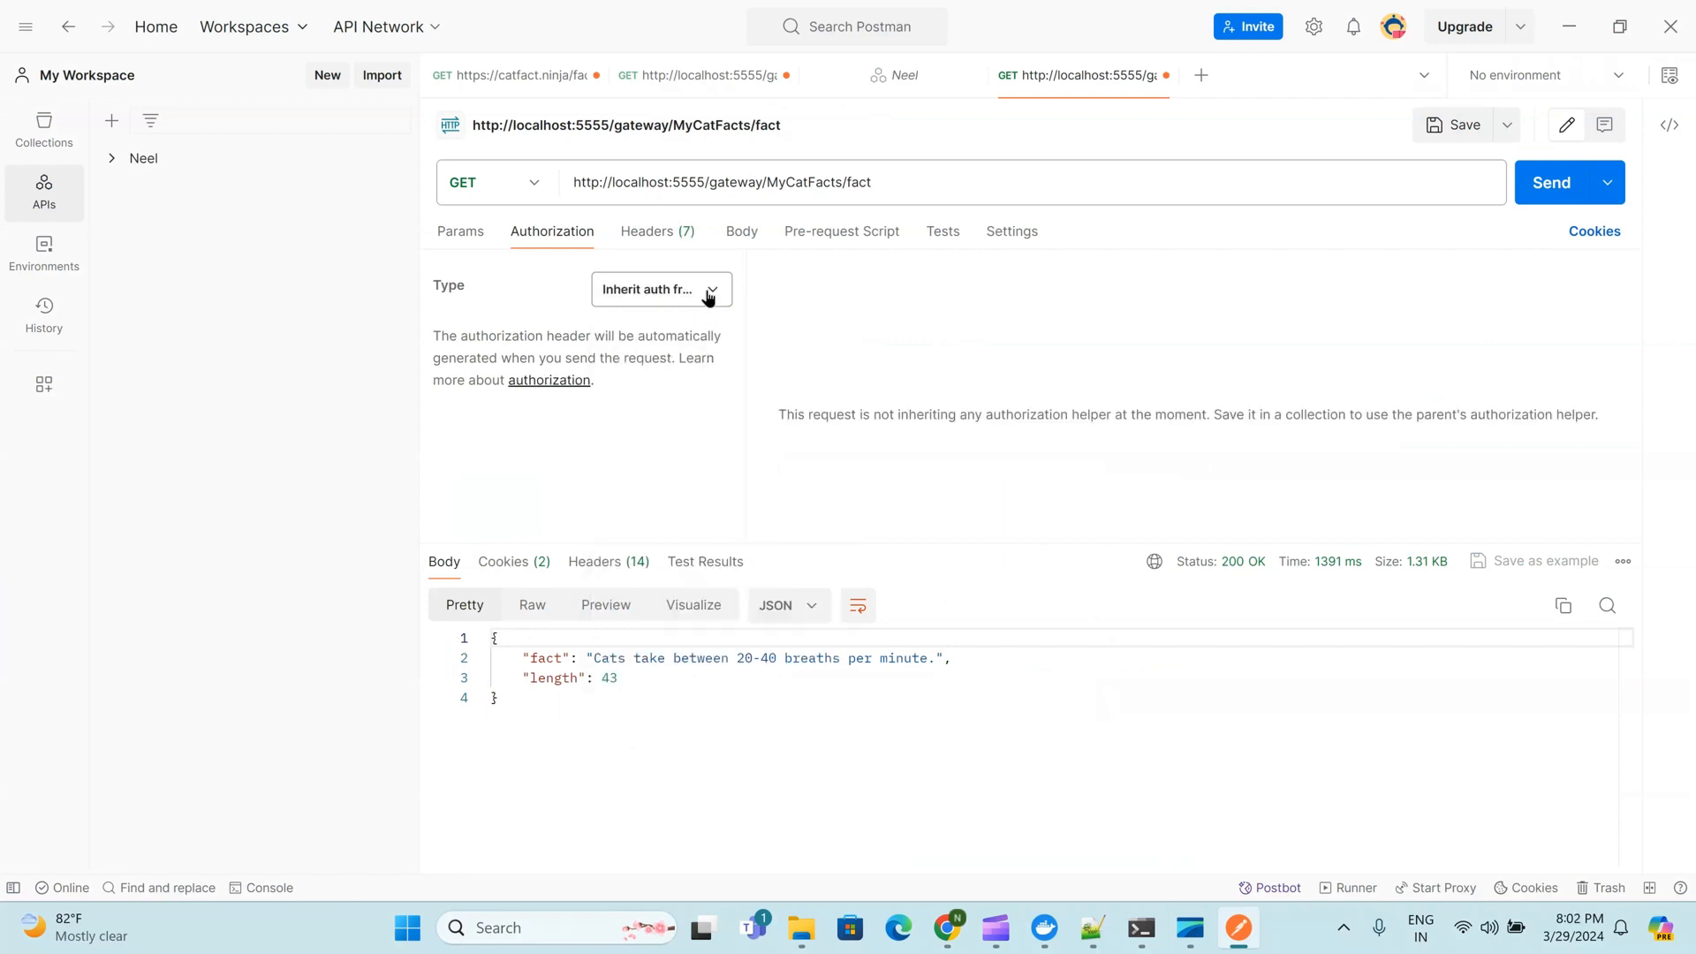
left_click(704, 293)
left_click(645, 373)
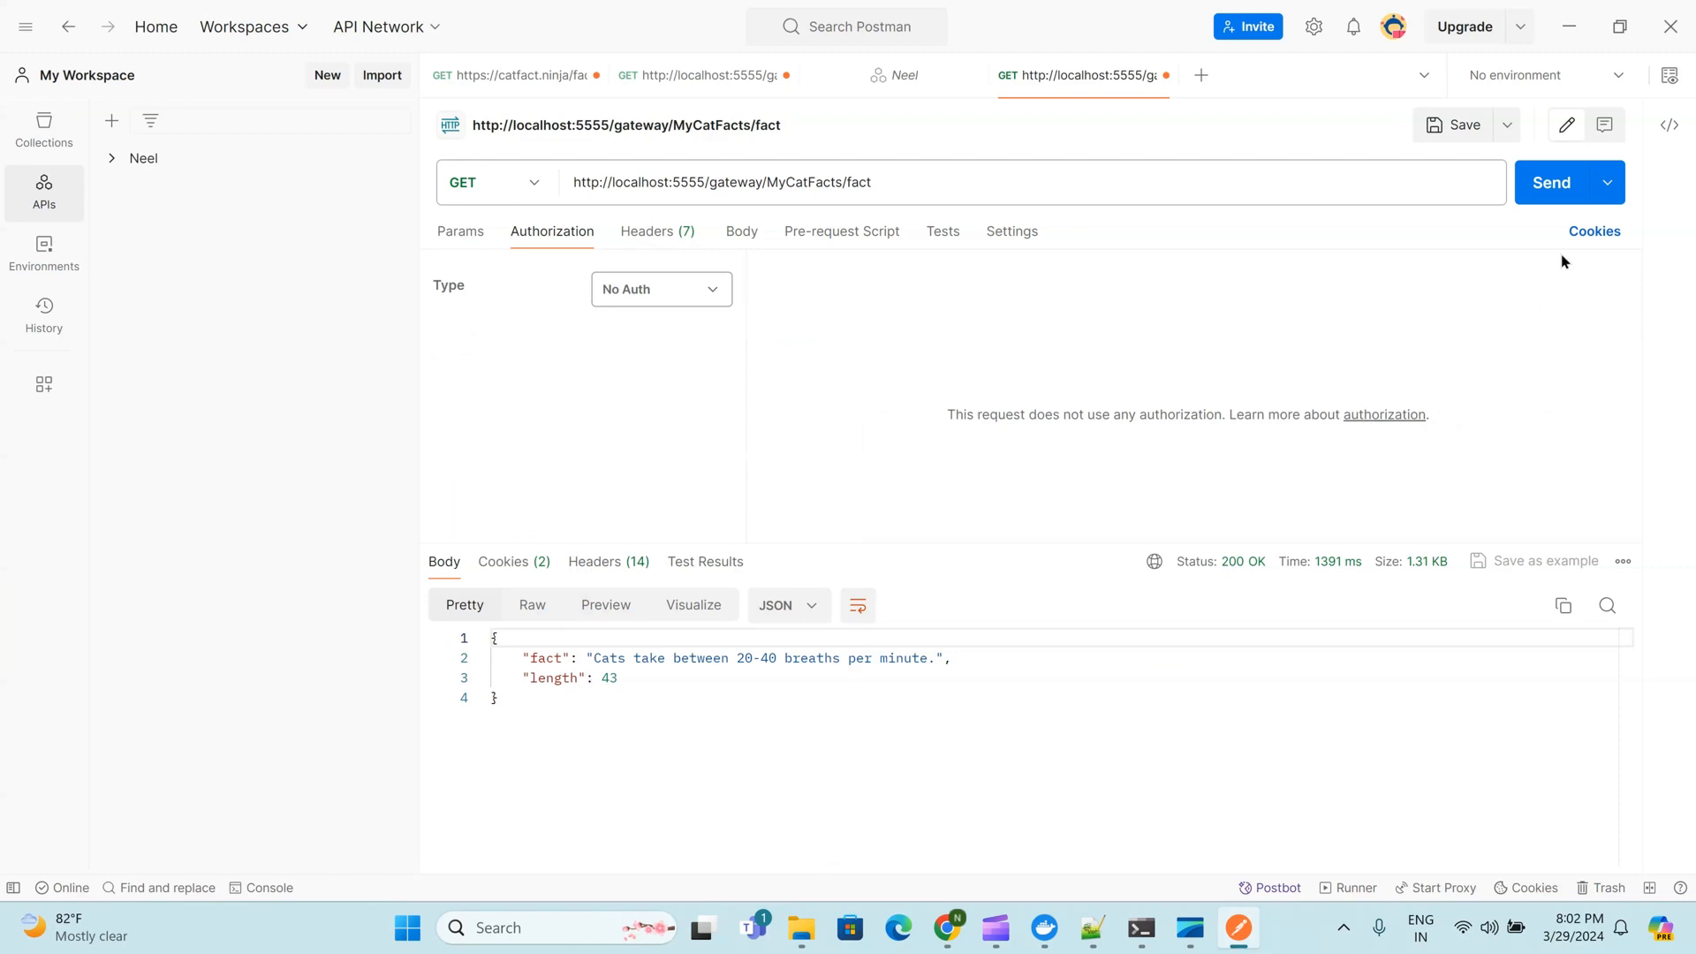
left_click(1552, 195)
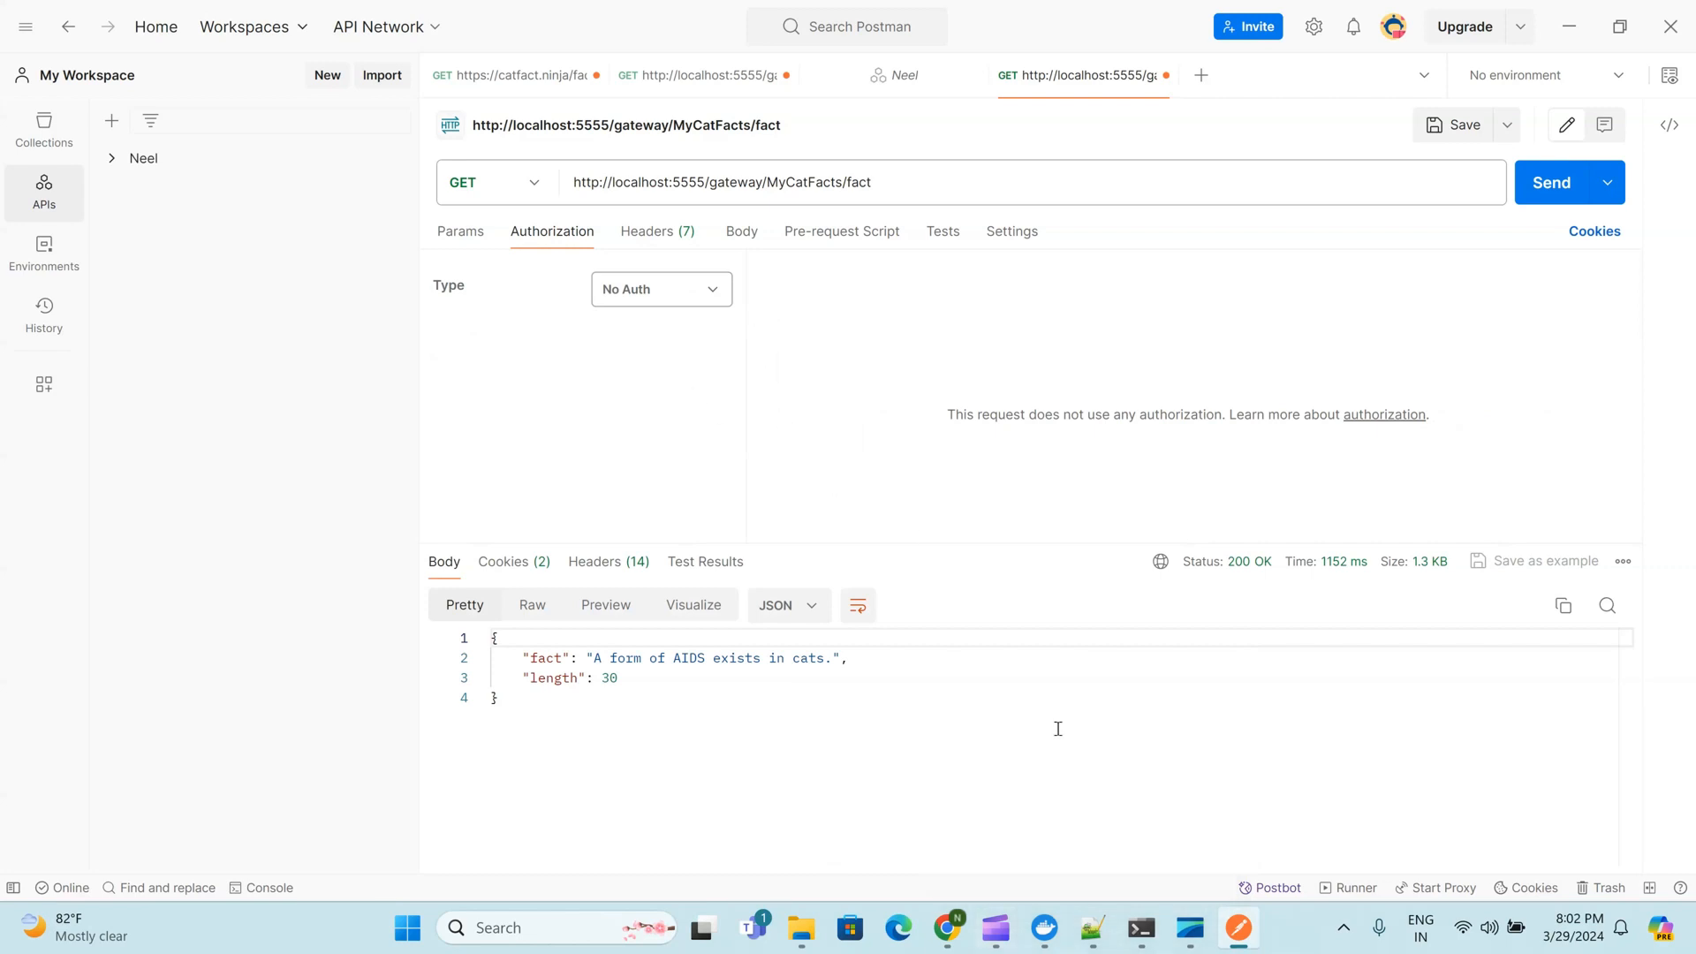
Switch to Chrome and reload catfact.ninja/fact to check the native API's response without the gateway
mouse_move(951, 926)
left_click(949, 927)
left_click(961, 26)
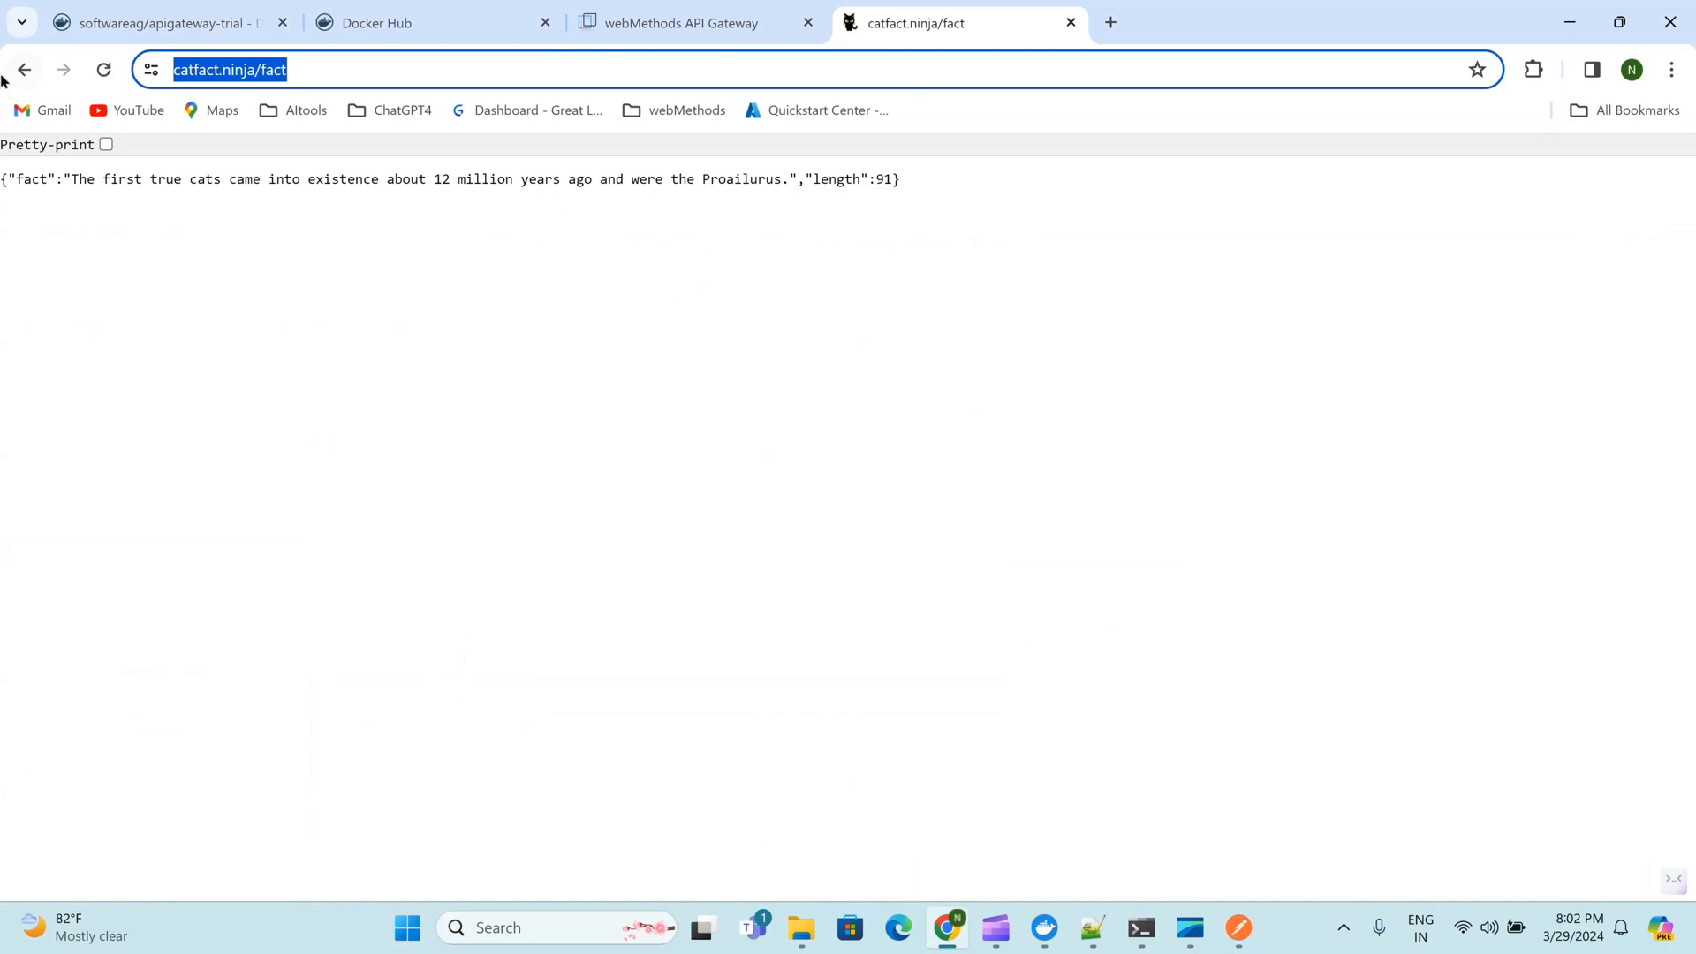
left_click(111, 75)
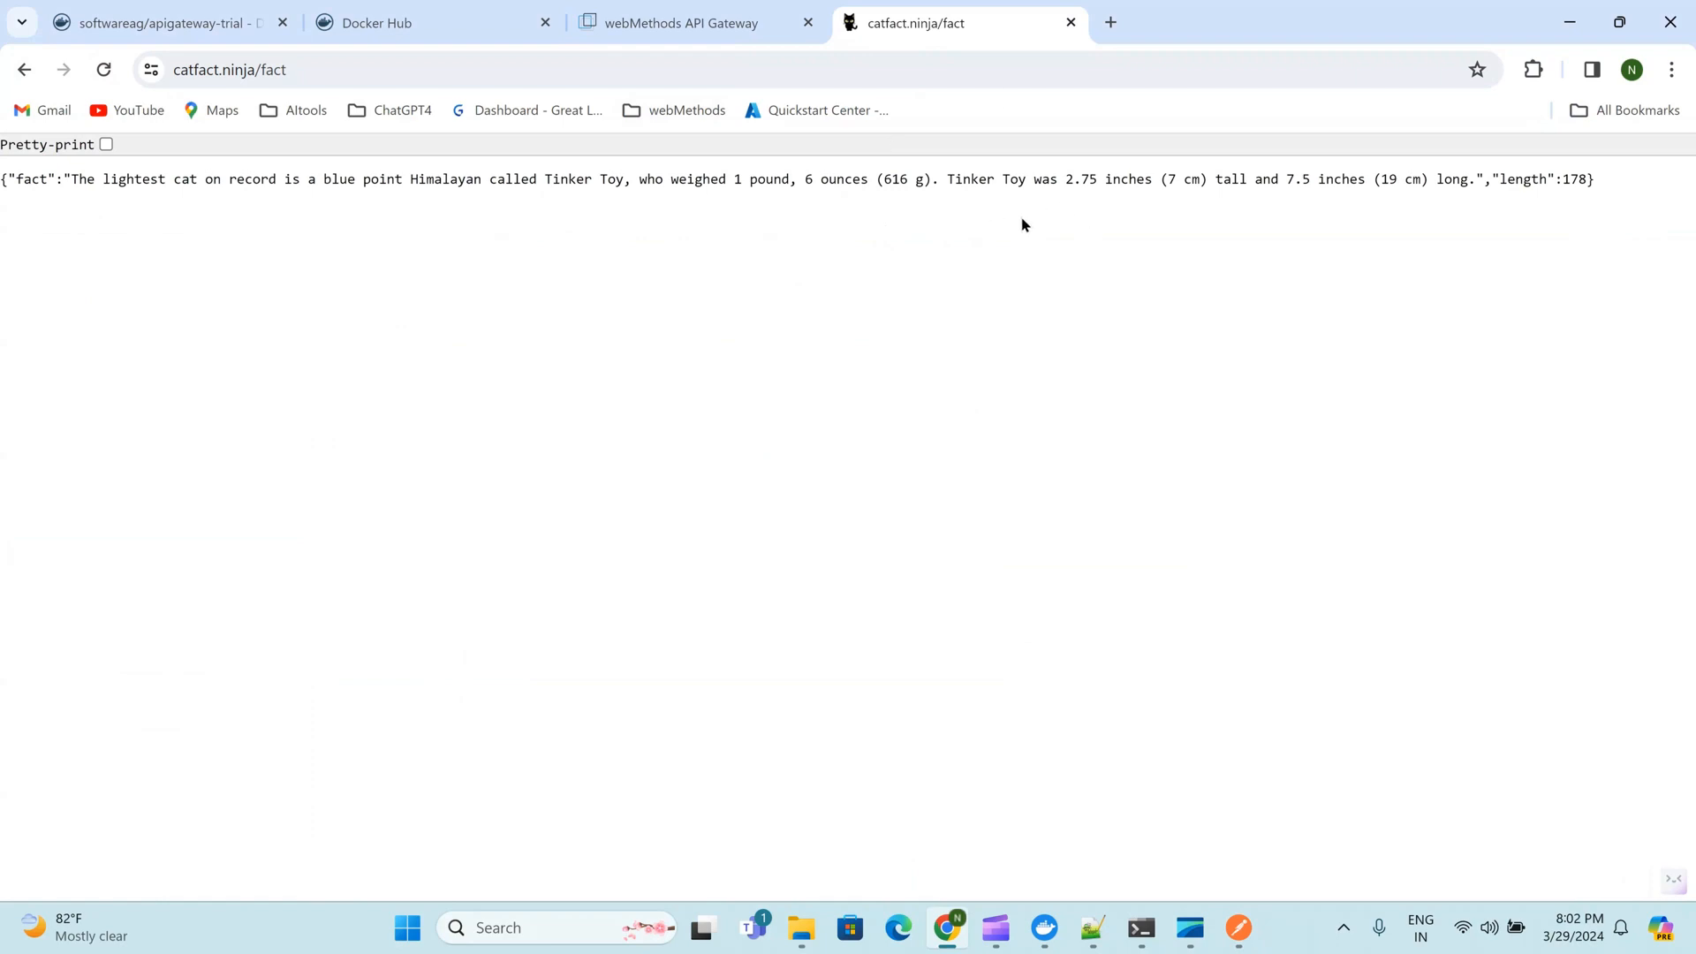
Add an Identify & Authorize policy to the active MyCatFacts API using HTTP Basic Authentication with Registered applications, and save it
left_click(709, 19)
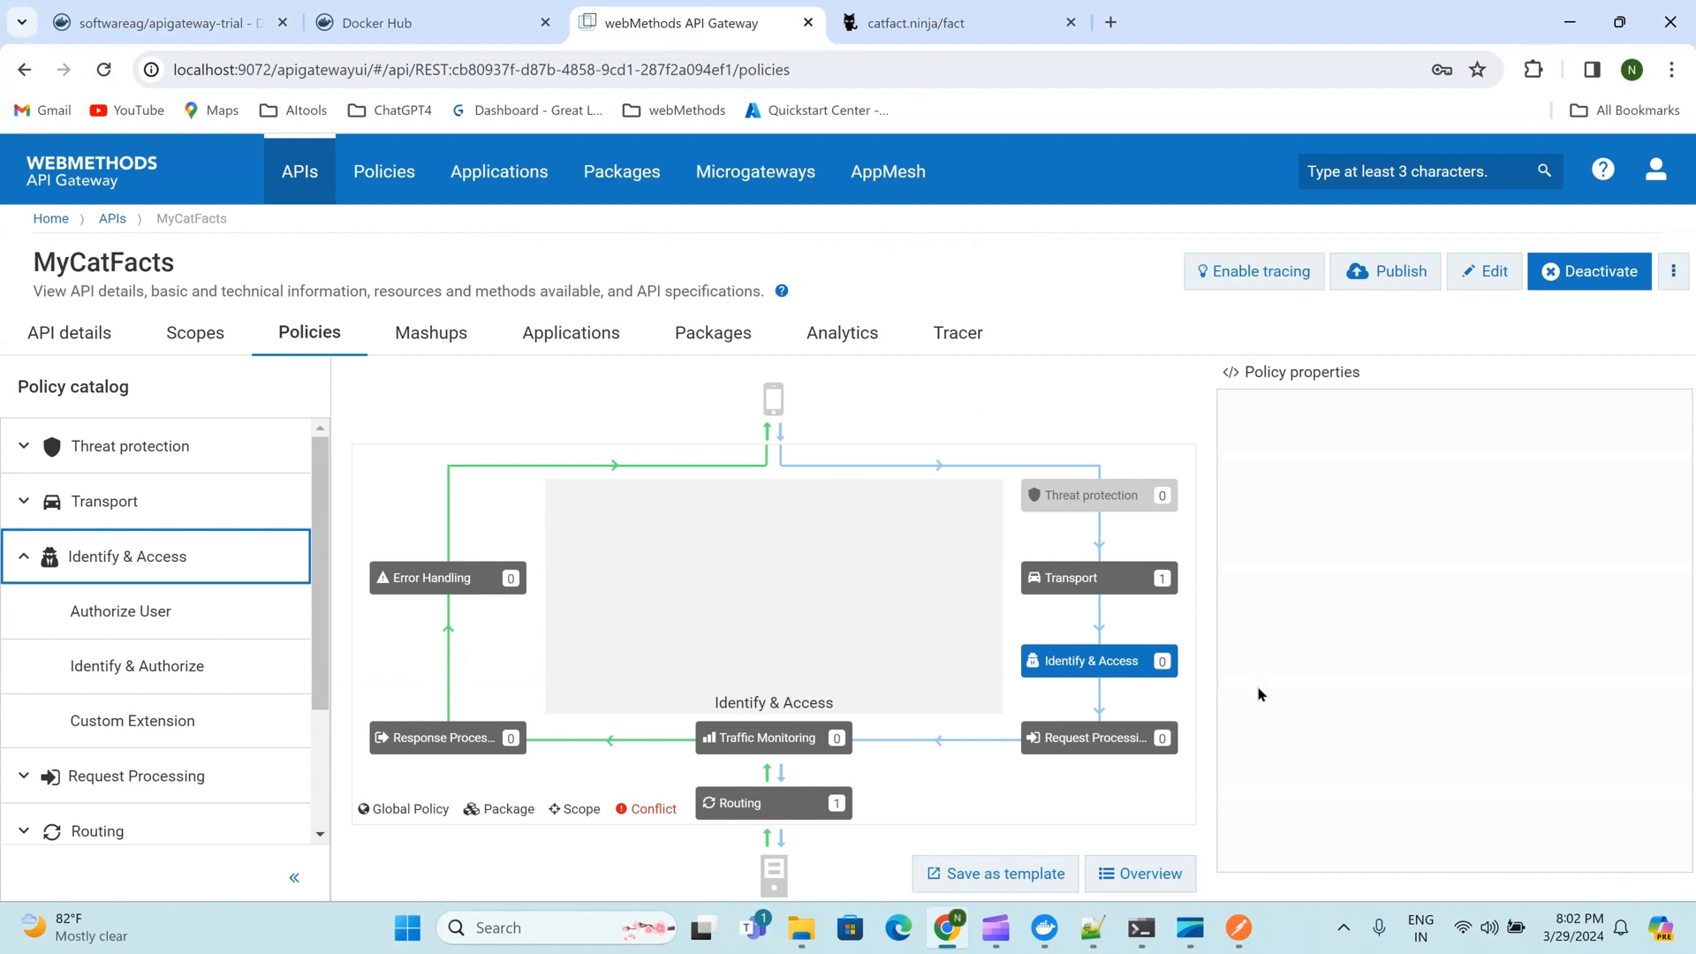
left_click(1486, 291)
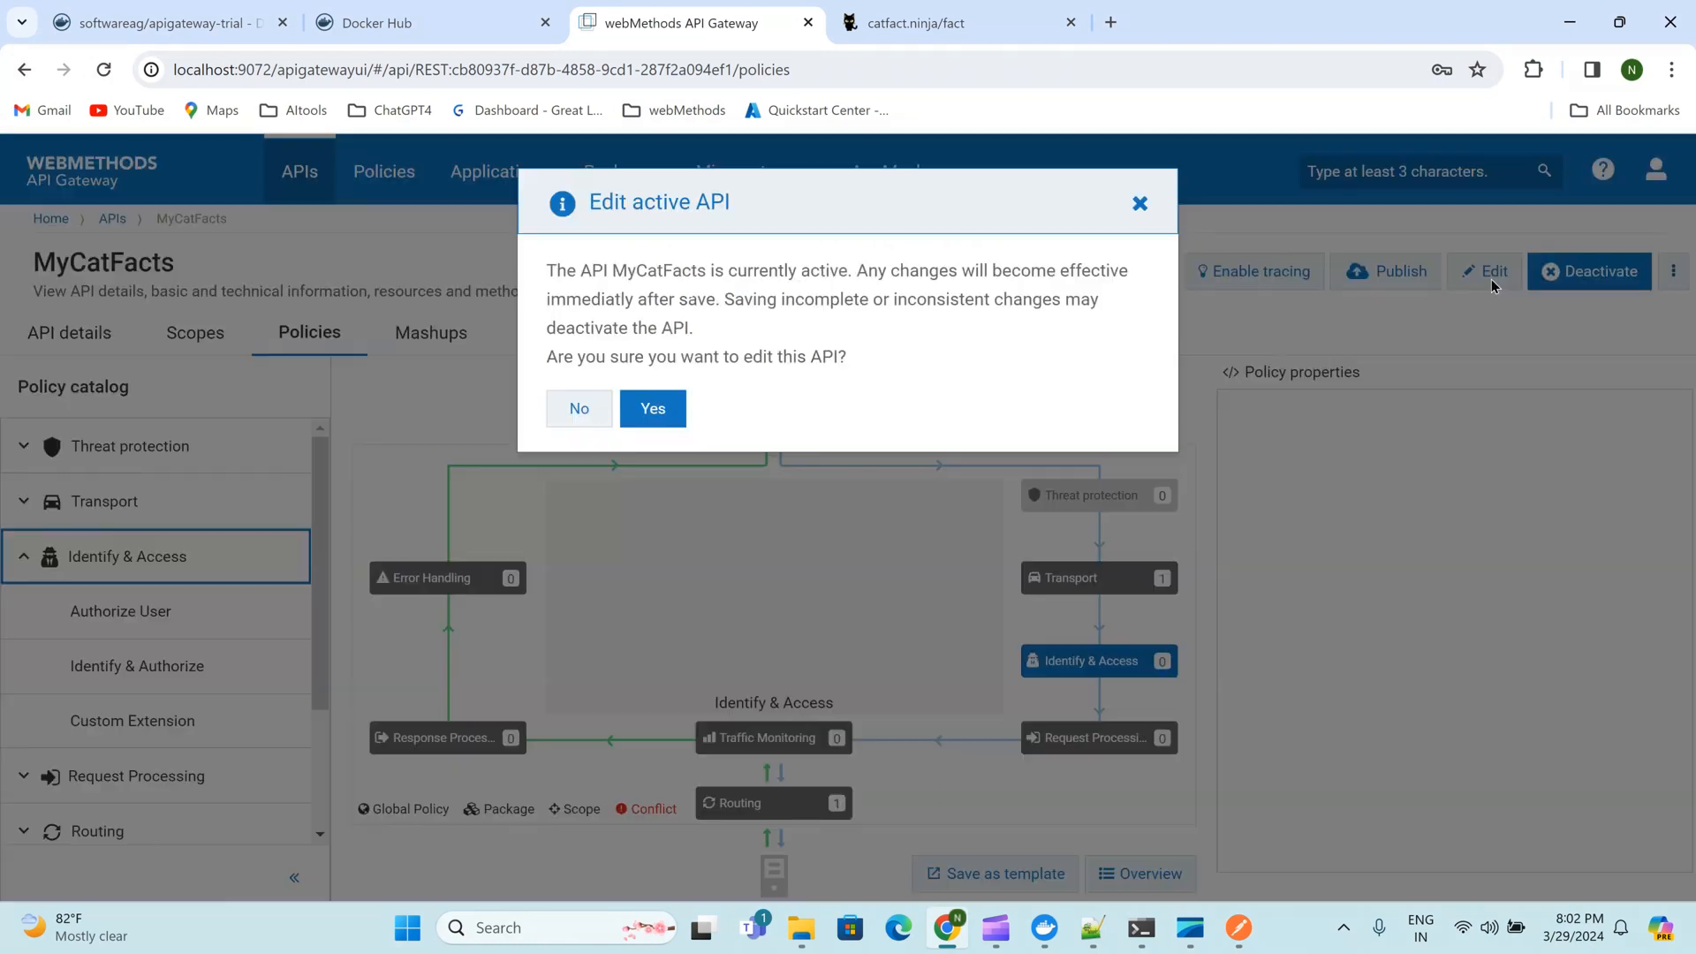
left_click(653, 408)
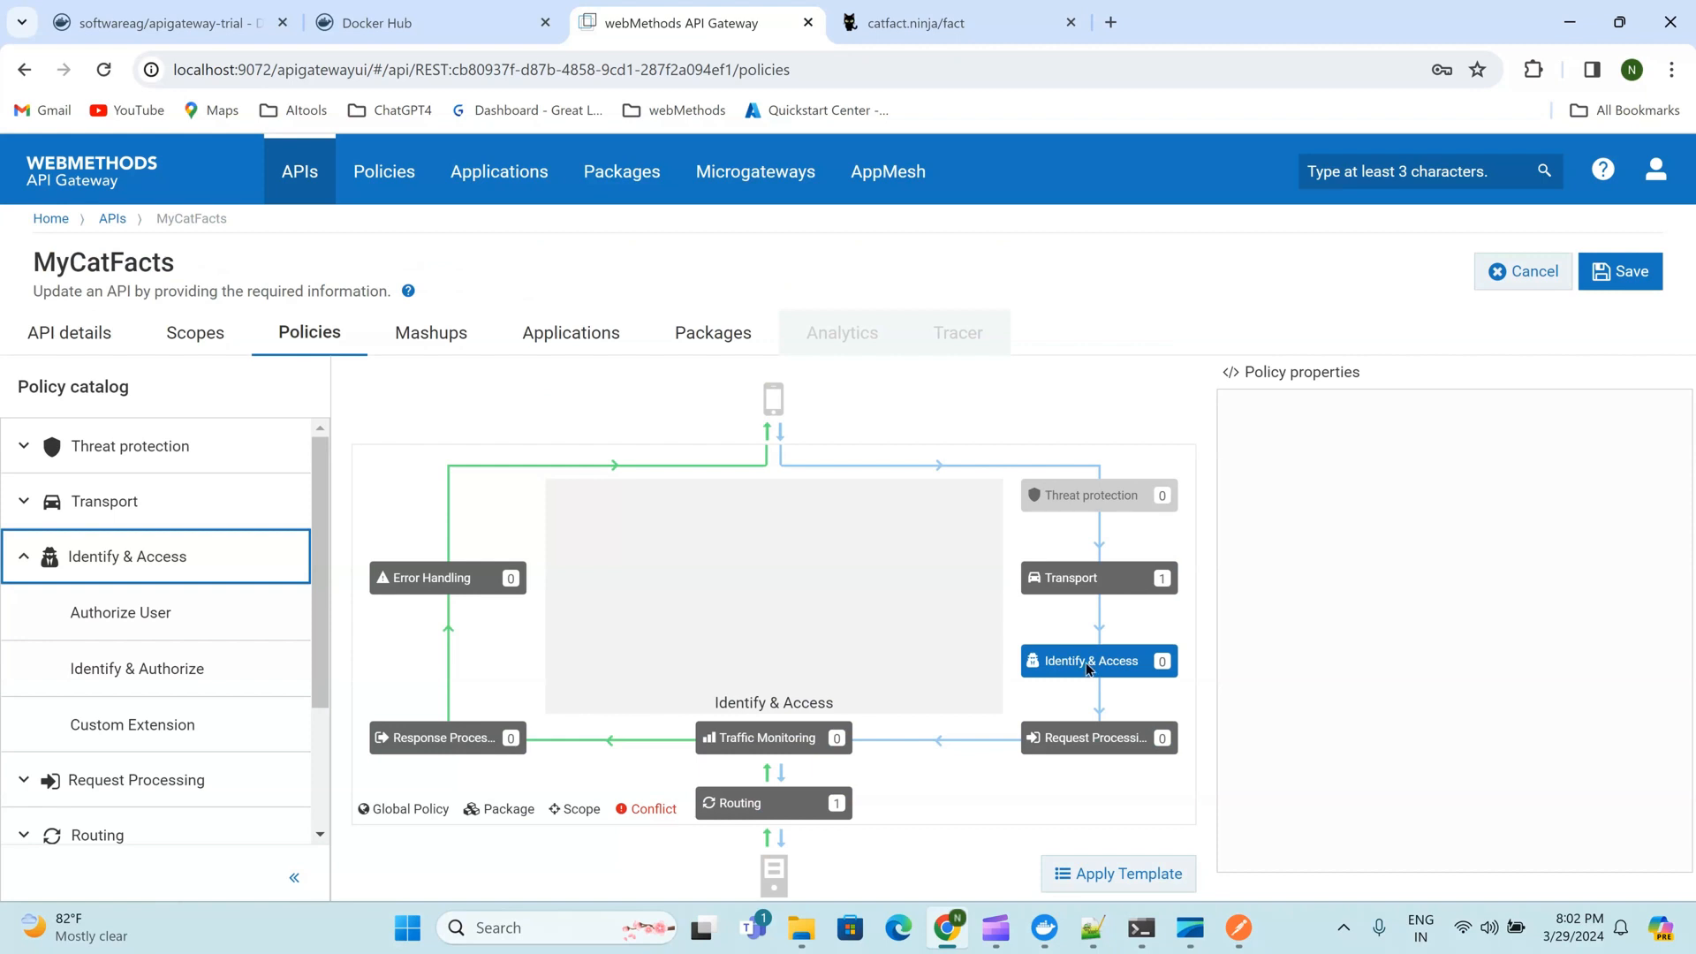
mouse_move(200, 666)
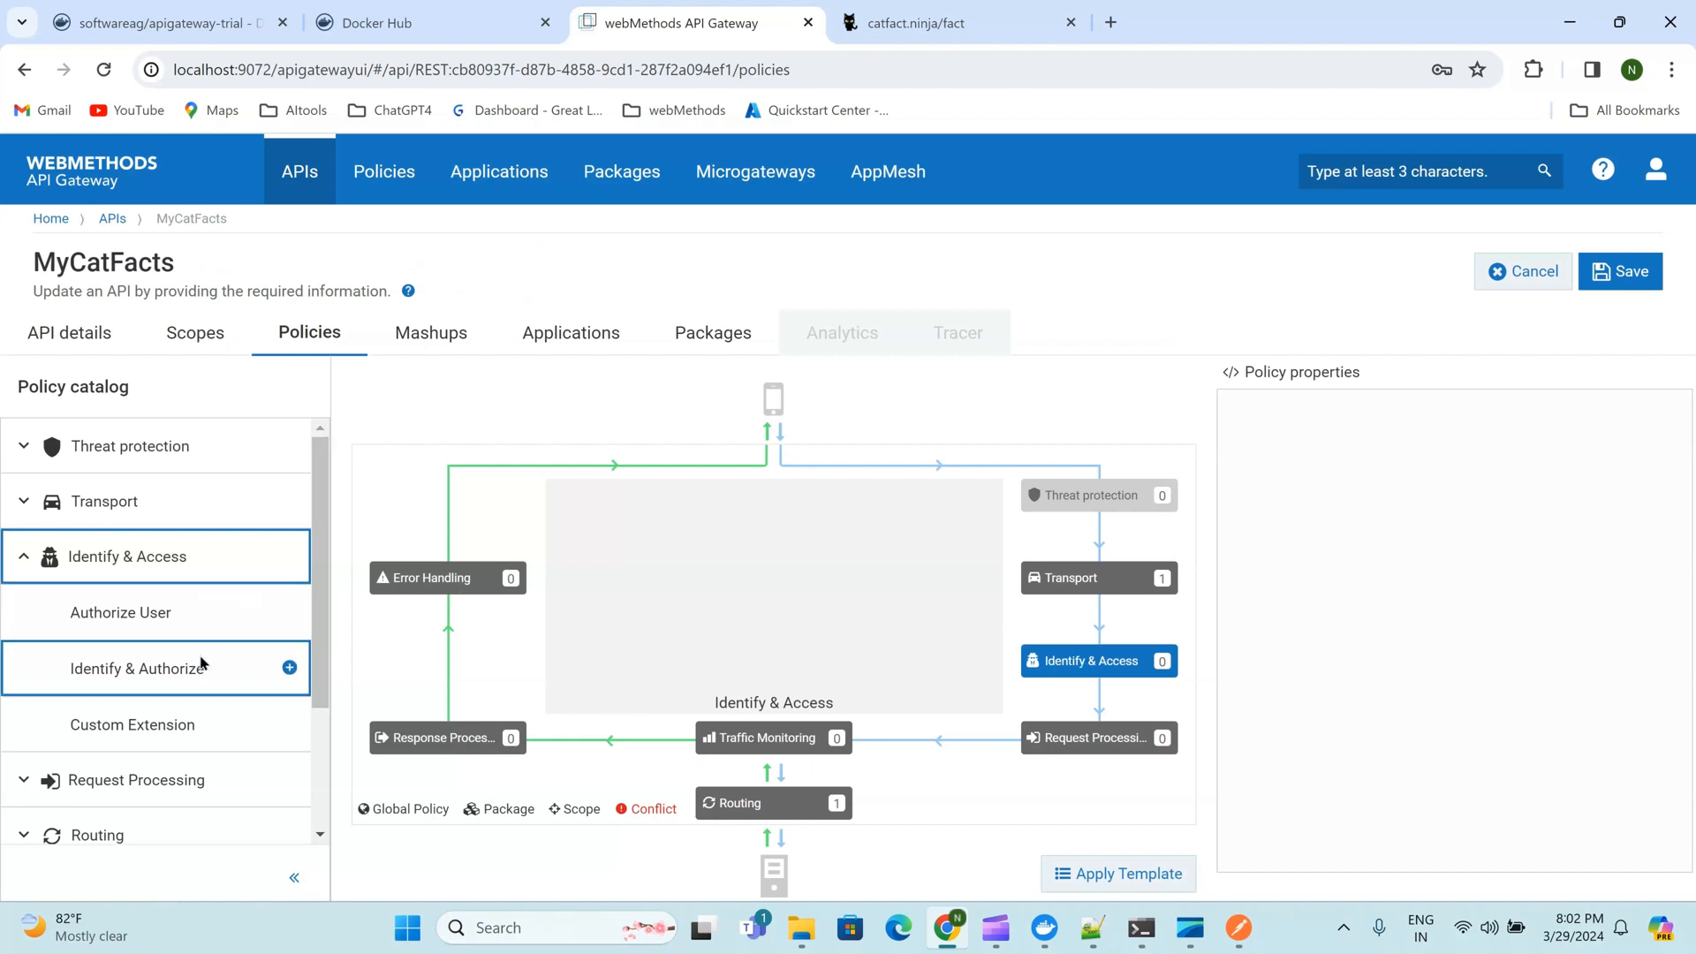
left_click(289, 668)
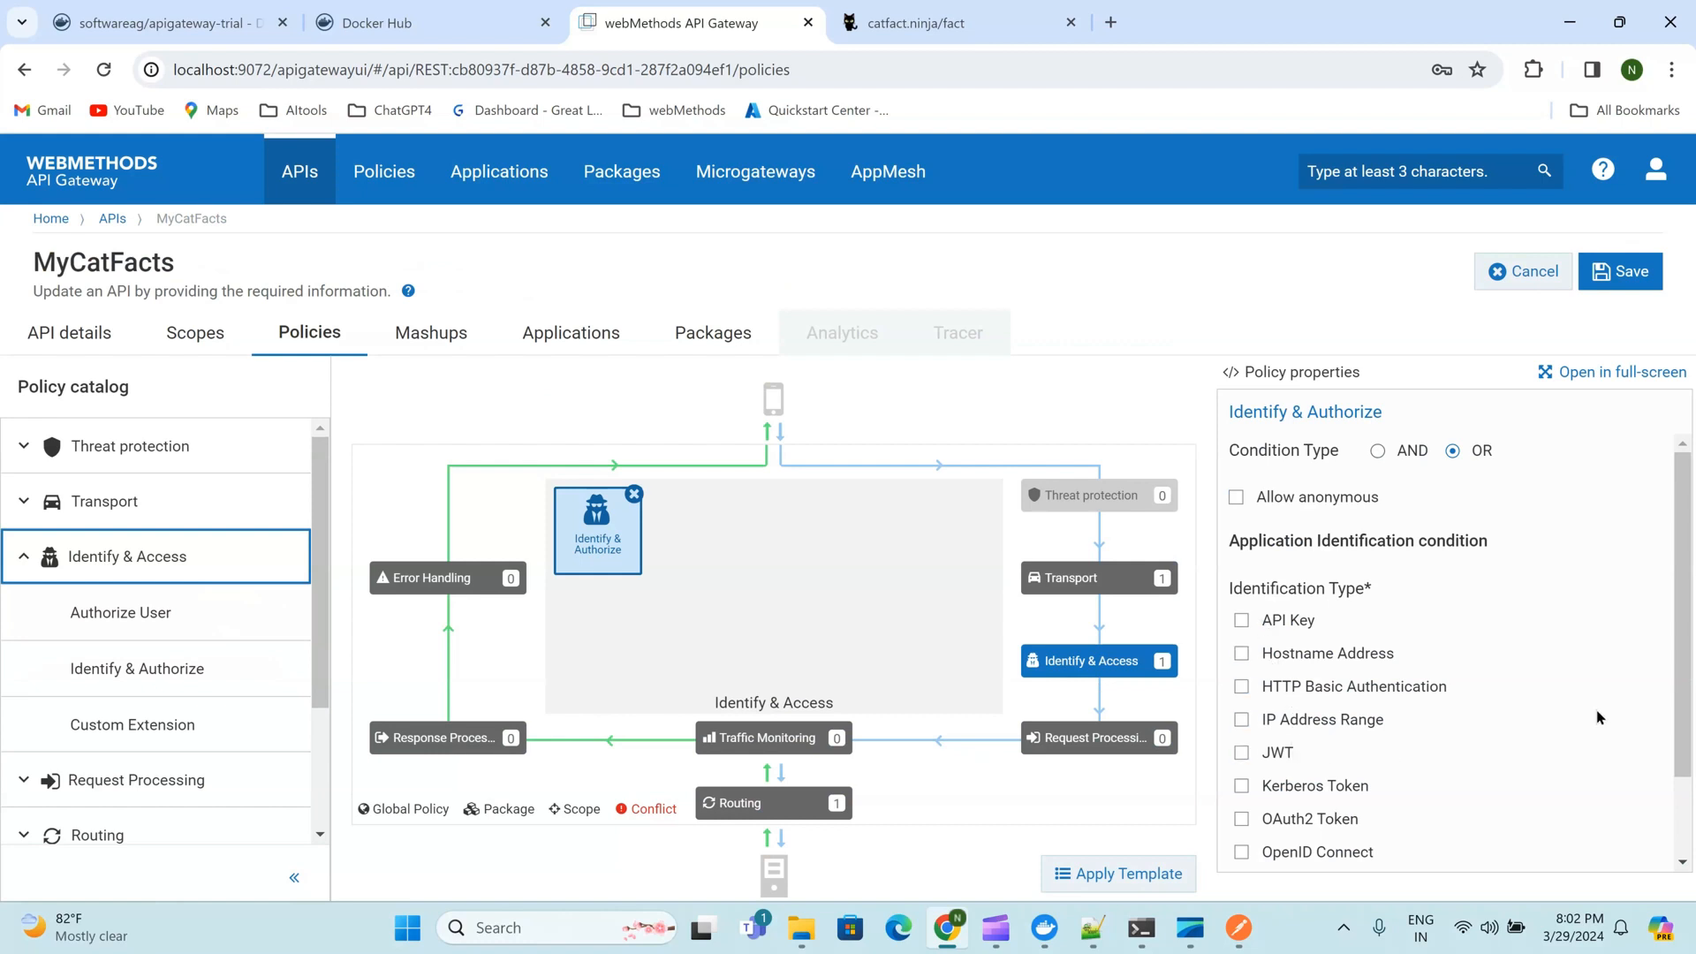
scroll(1683, 696, "down", 1)
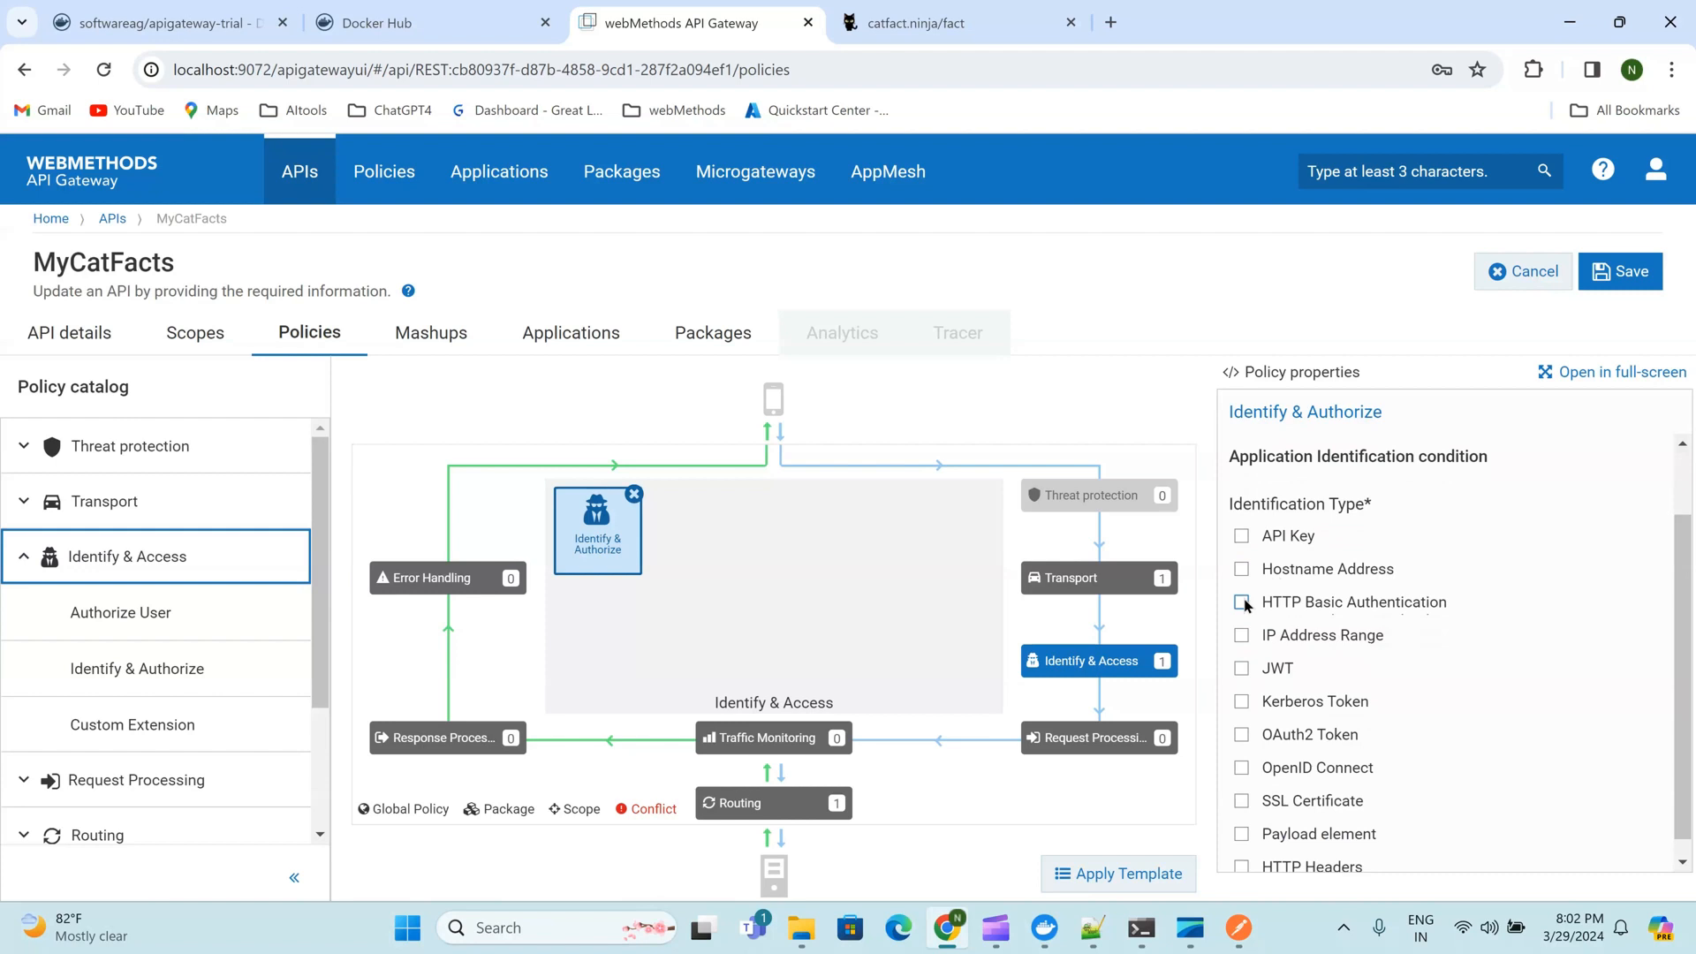
left_click(1243, 603)
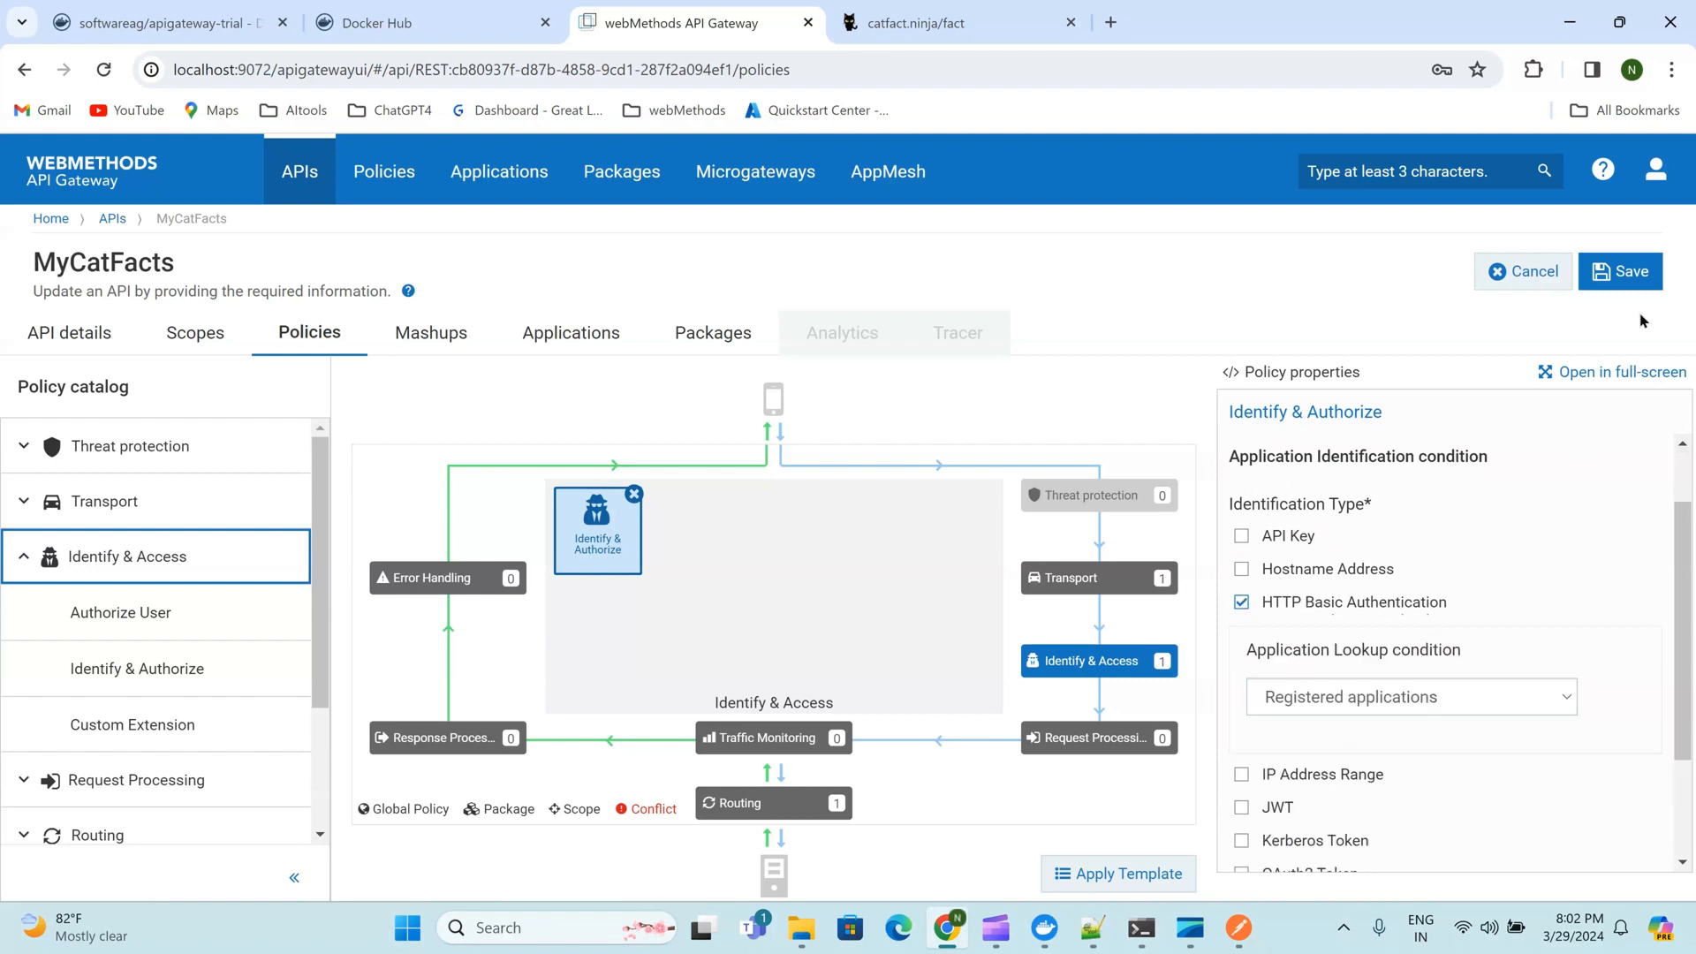
left_click(1564, 700)
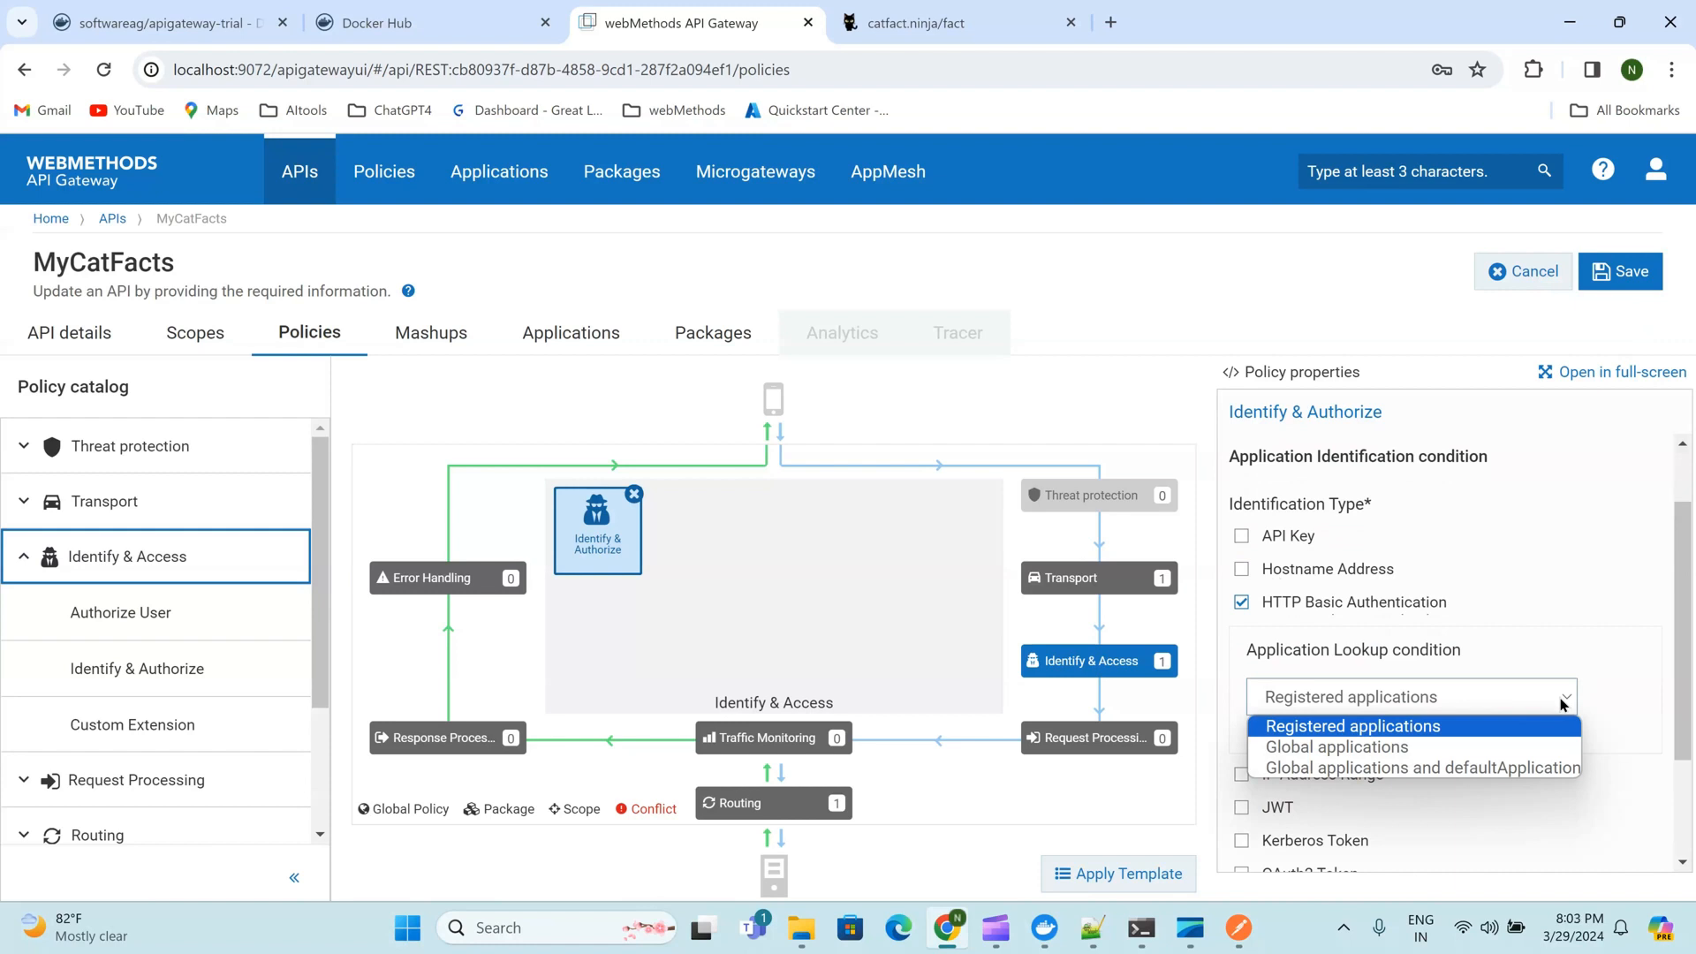
left_click(1563, 701)
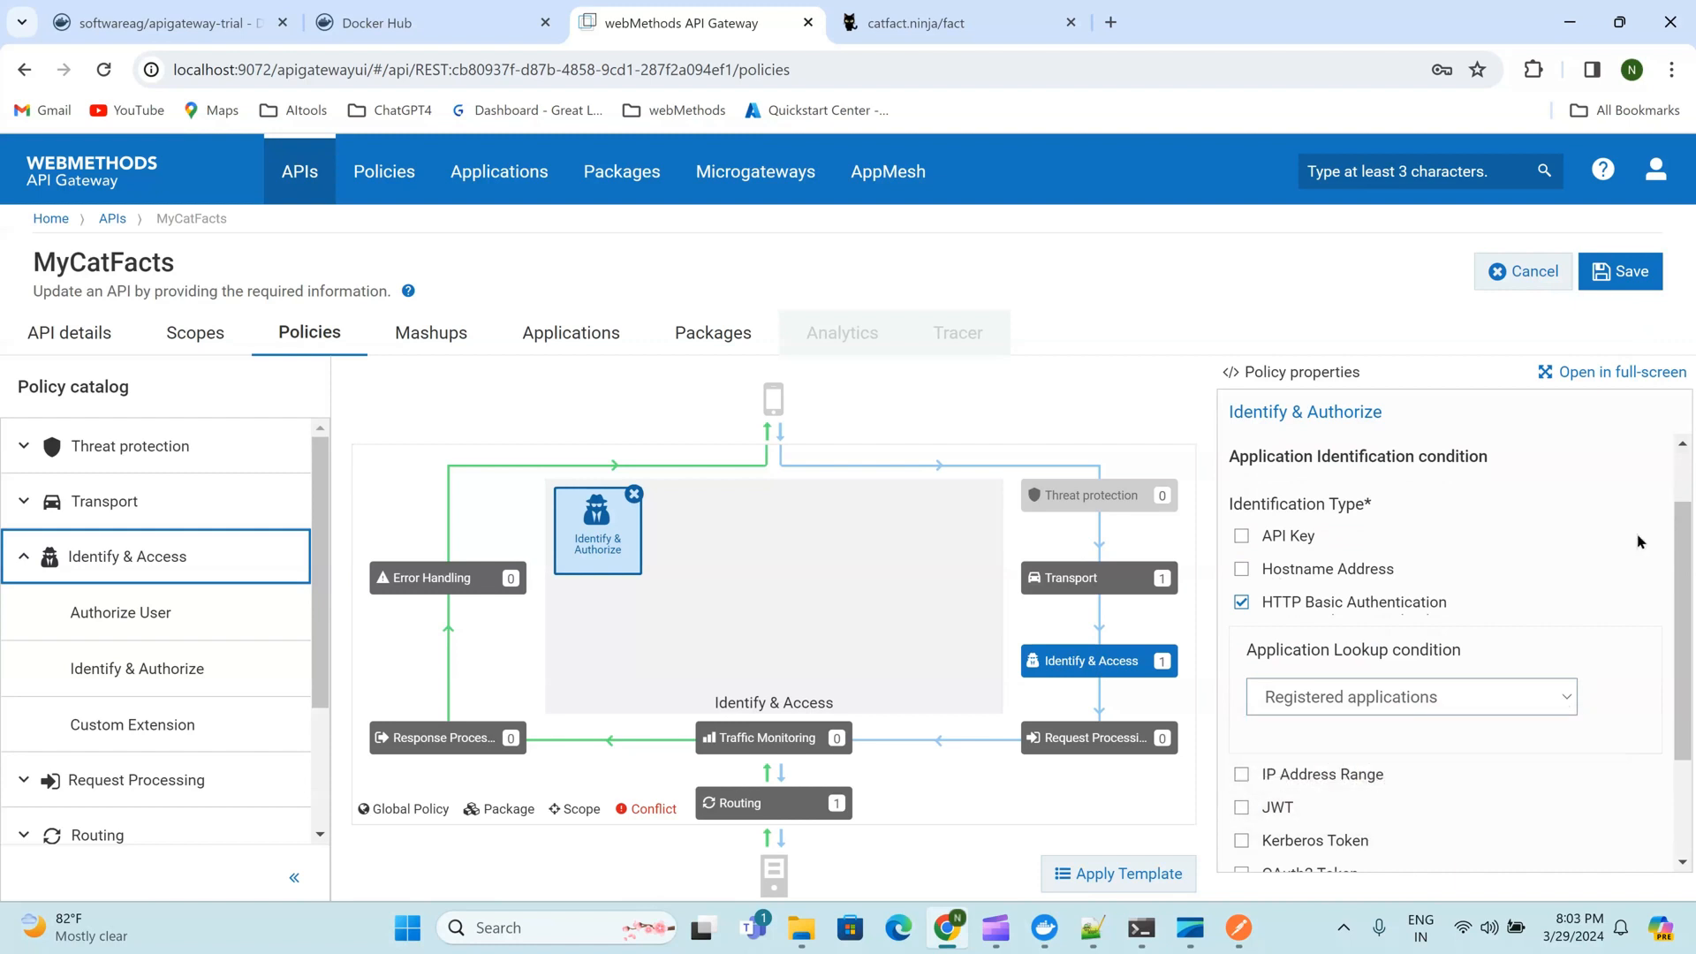
left_click(1630, 275)
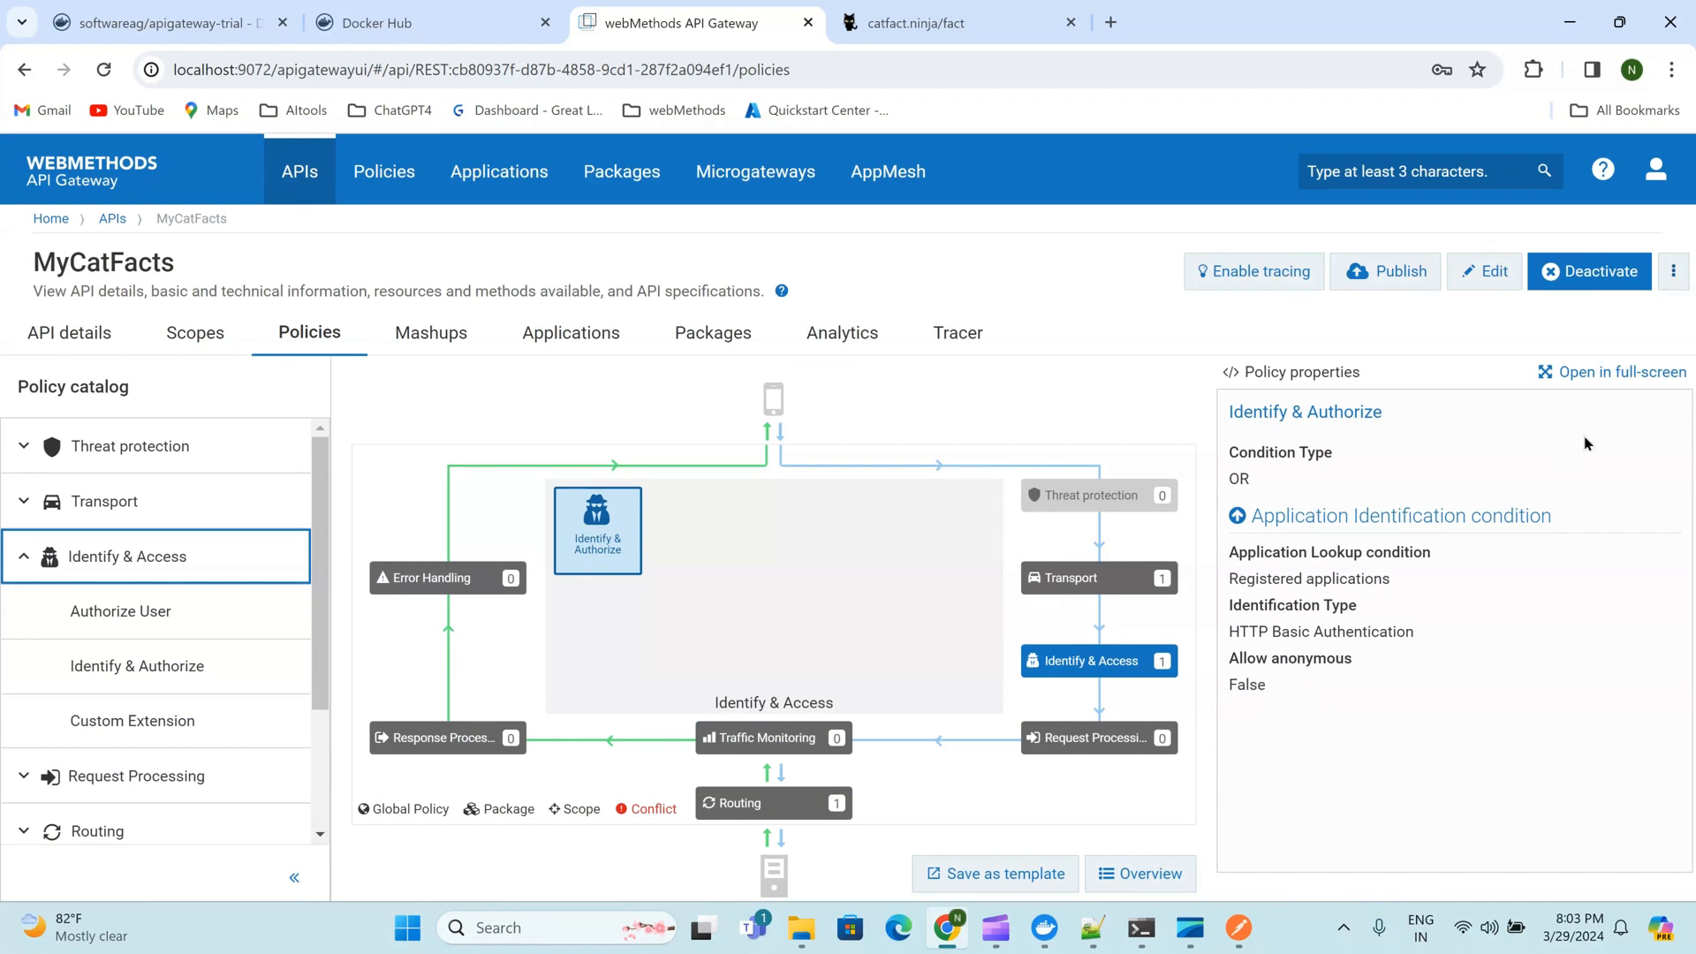
Test the saved policy in Postman by sending the /fact request with No Auth, then repeatedly with Basic Auth
left_click(1237, 929)
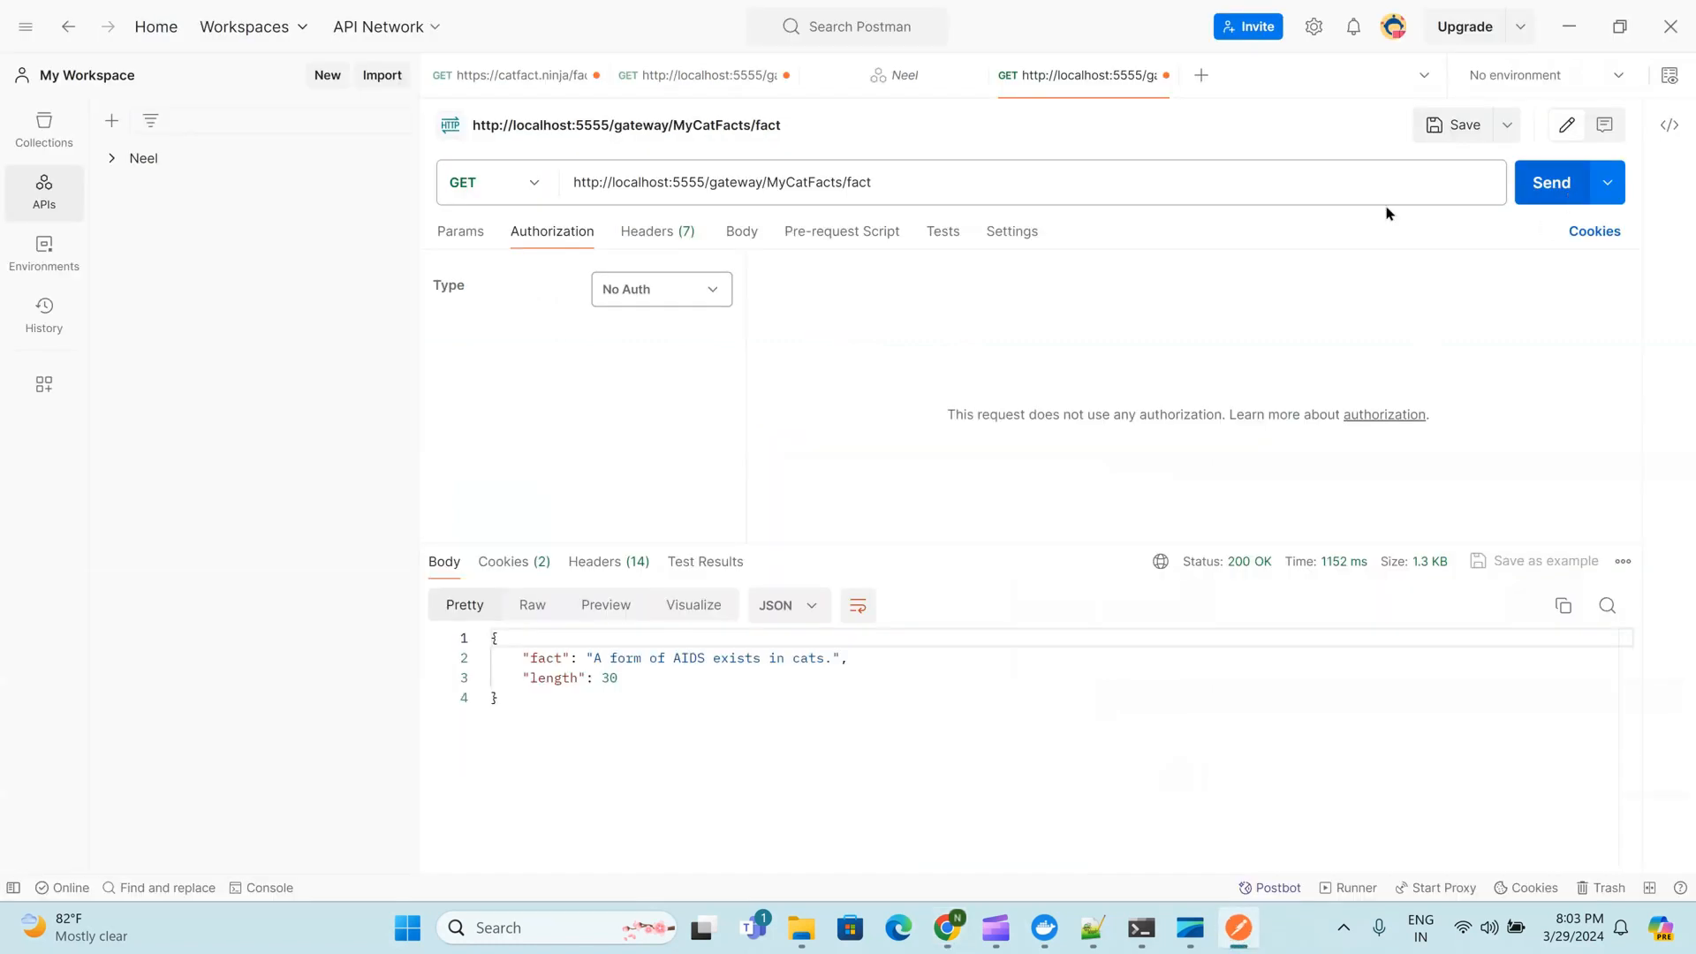
left_click(1552, 172)
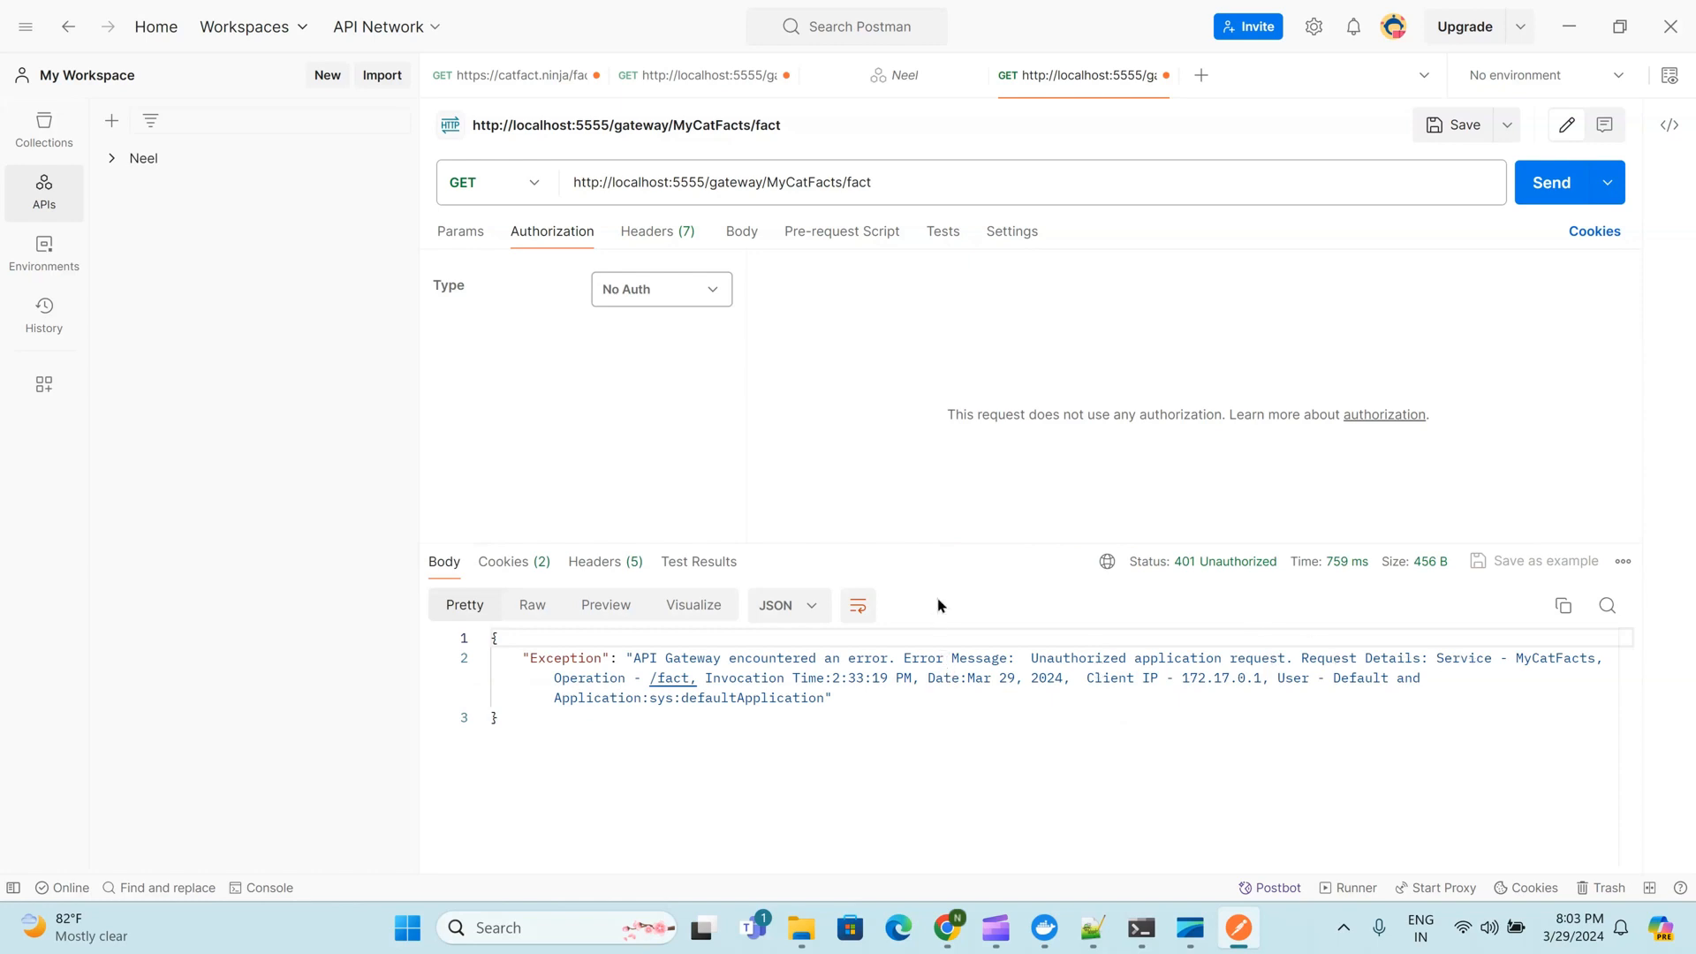
left_click(714, 301)
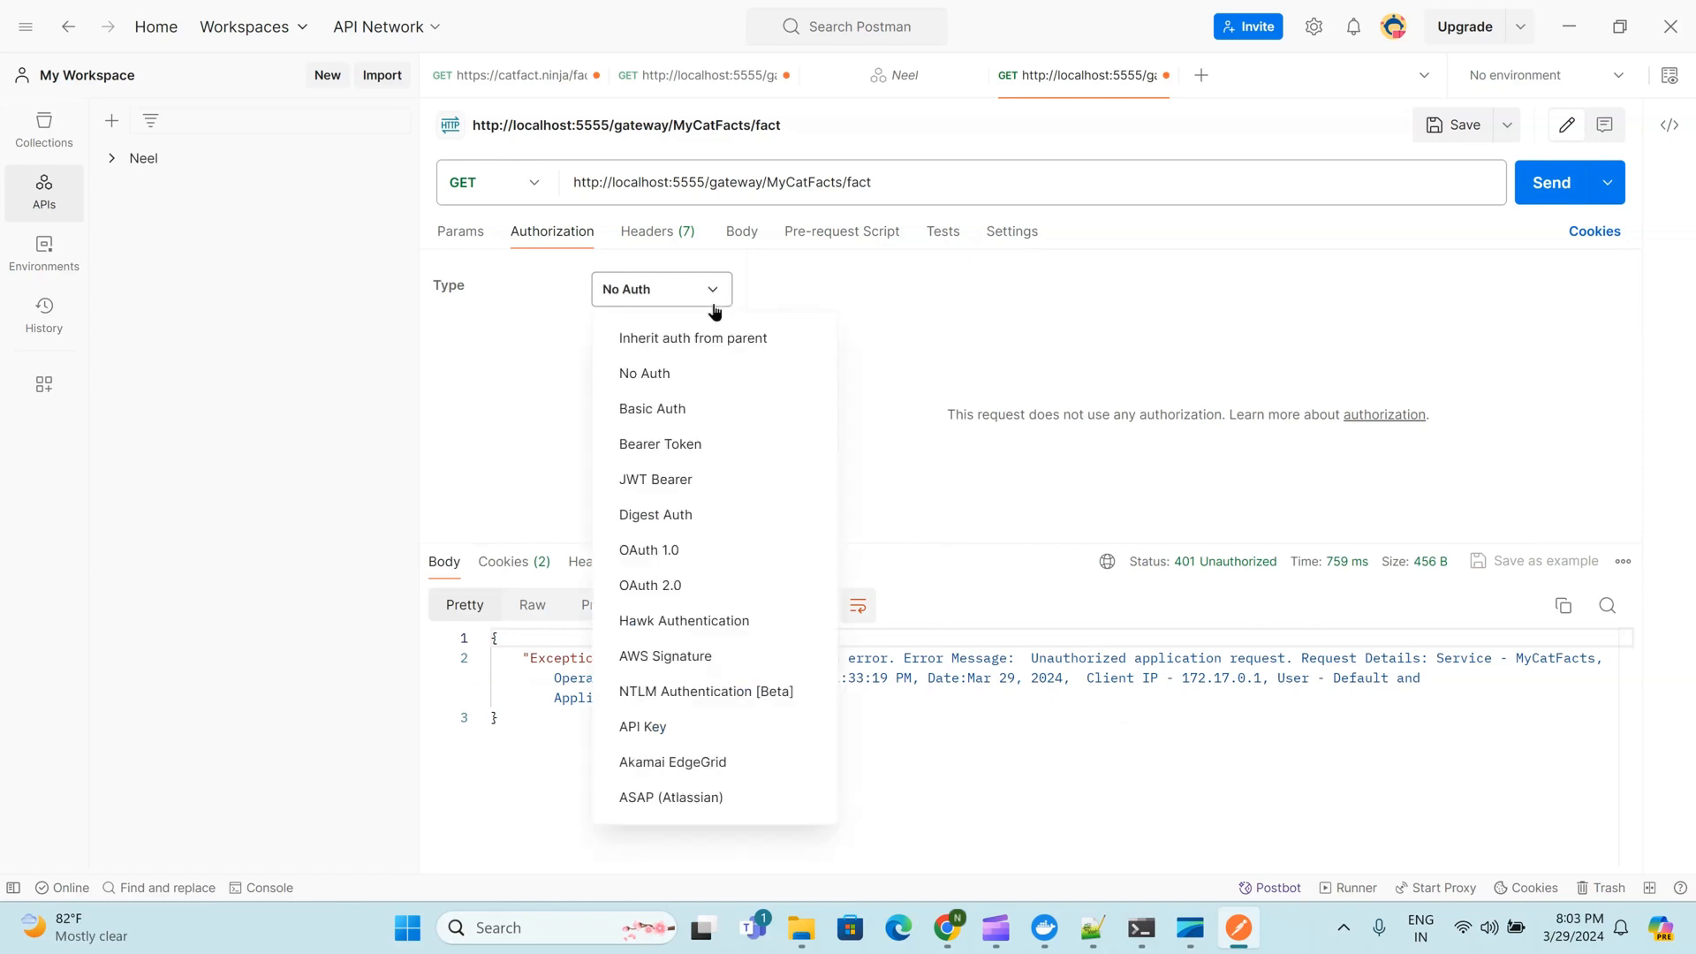
left_click(703, 405)
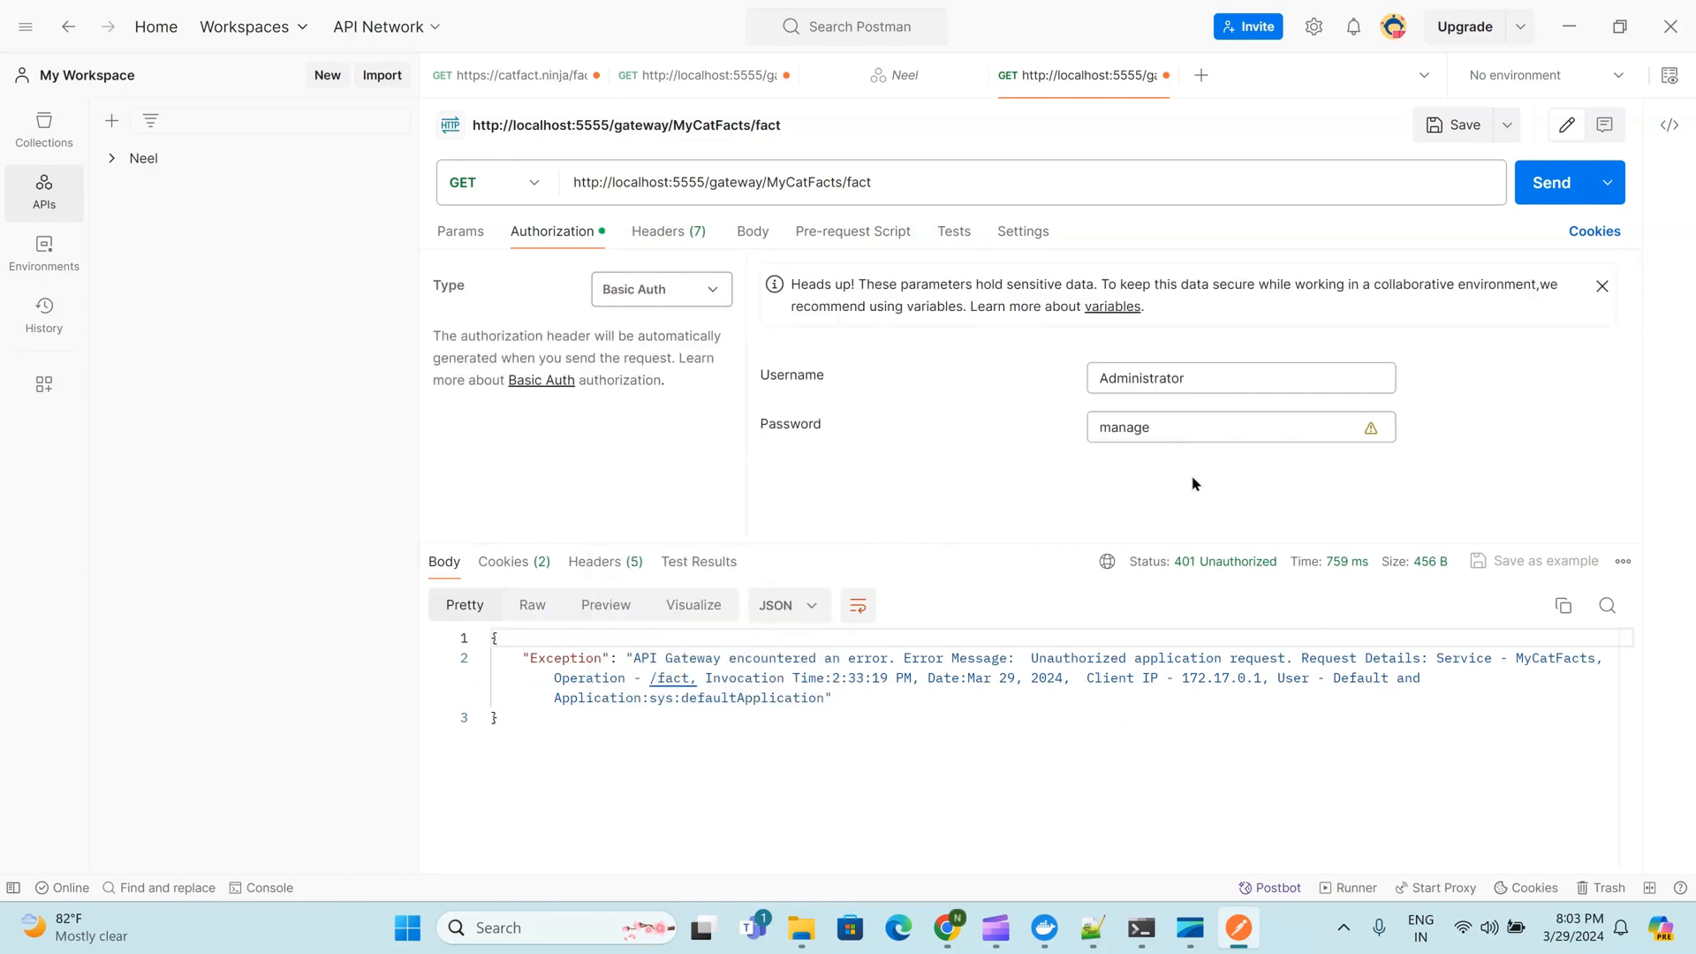
left_click(1554, 182)
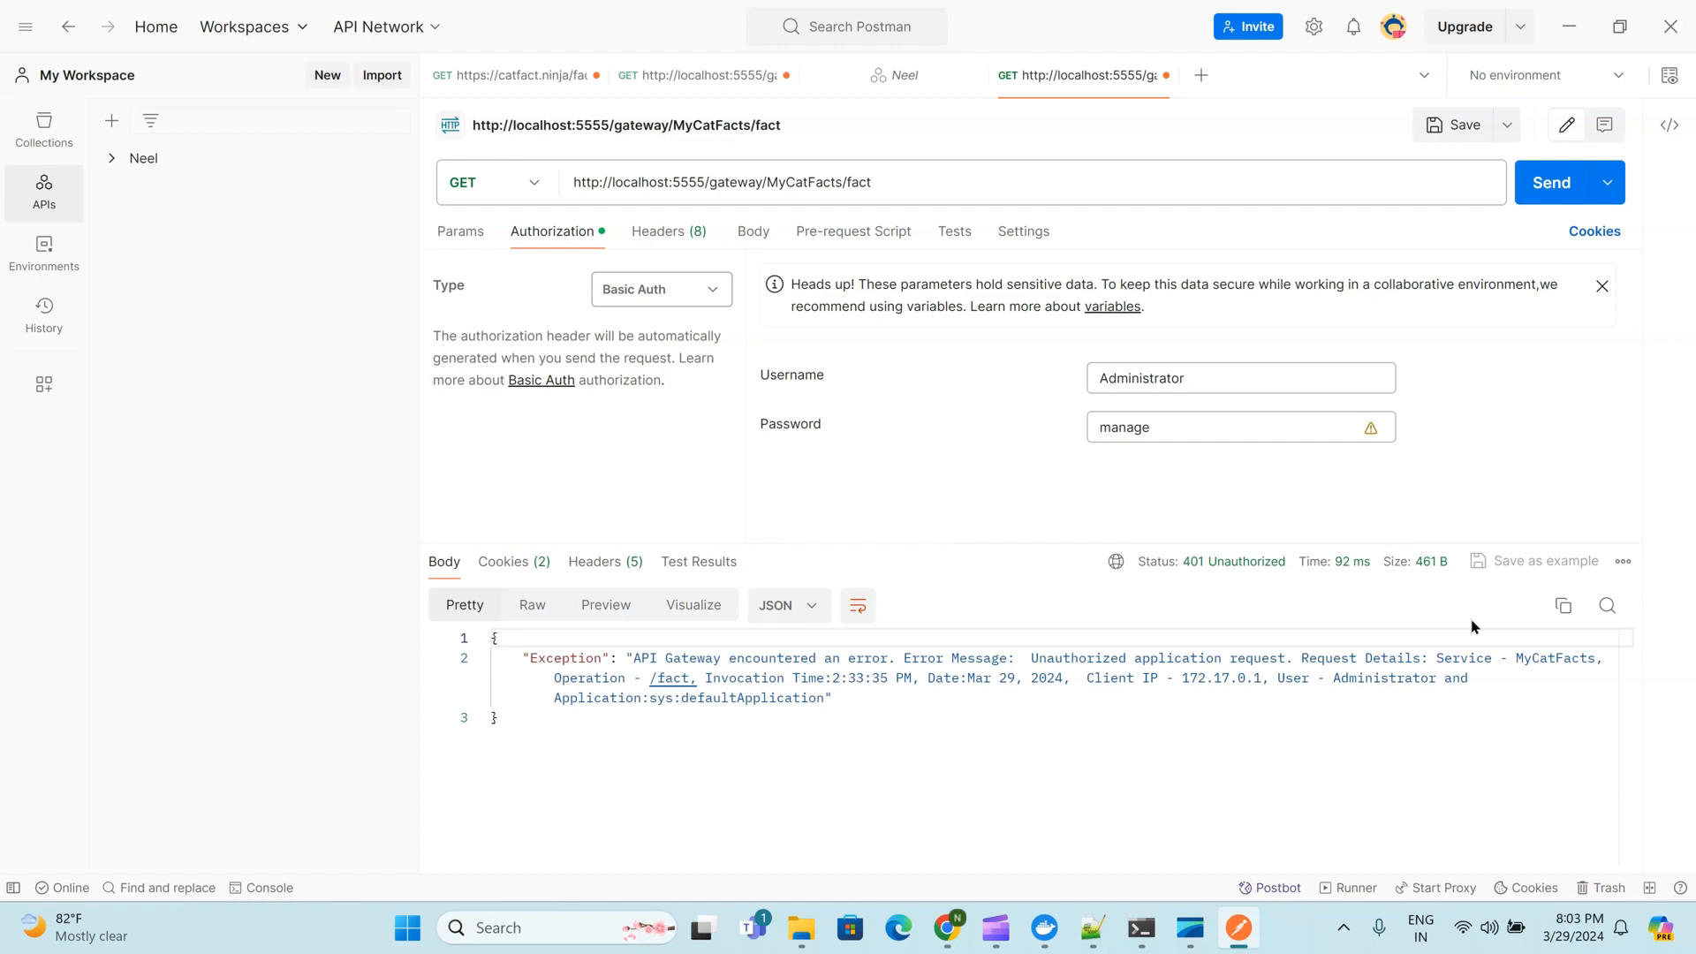
left_click(1565, 185)
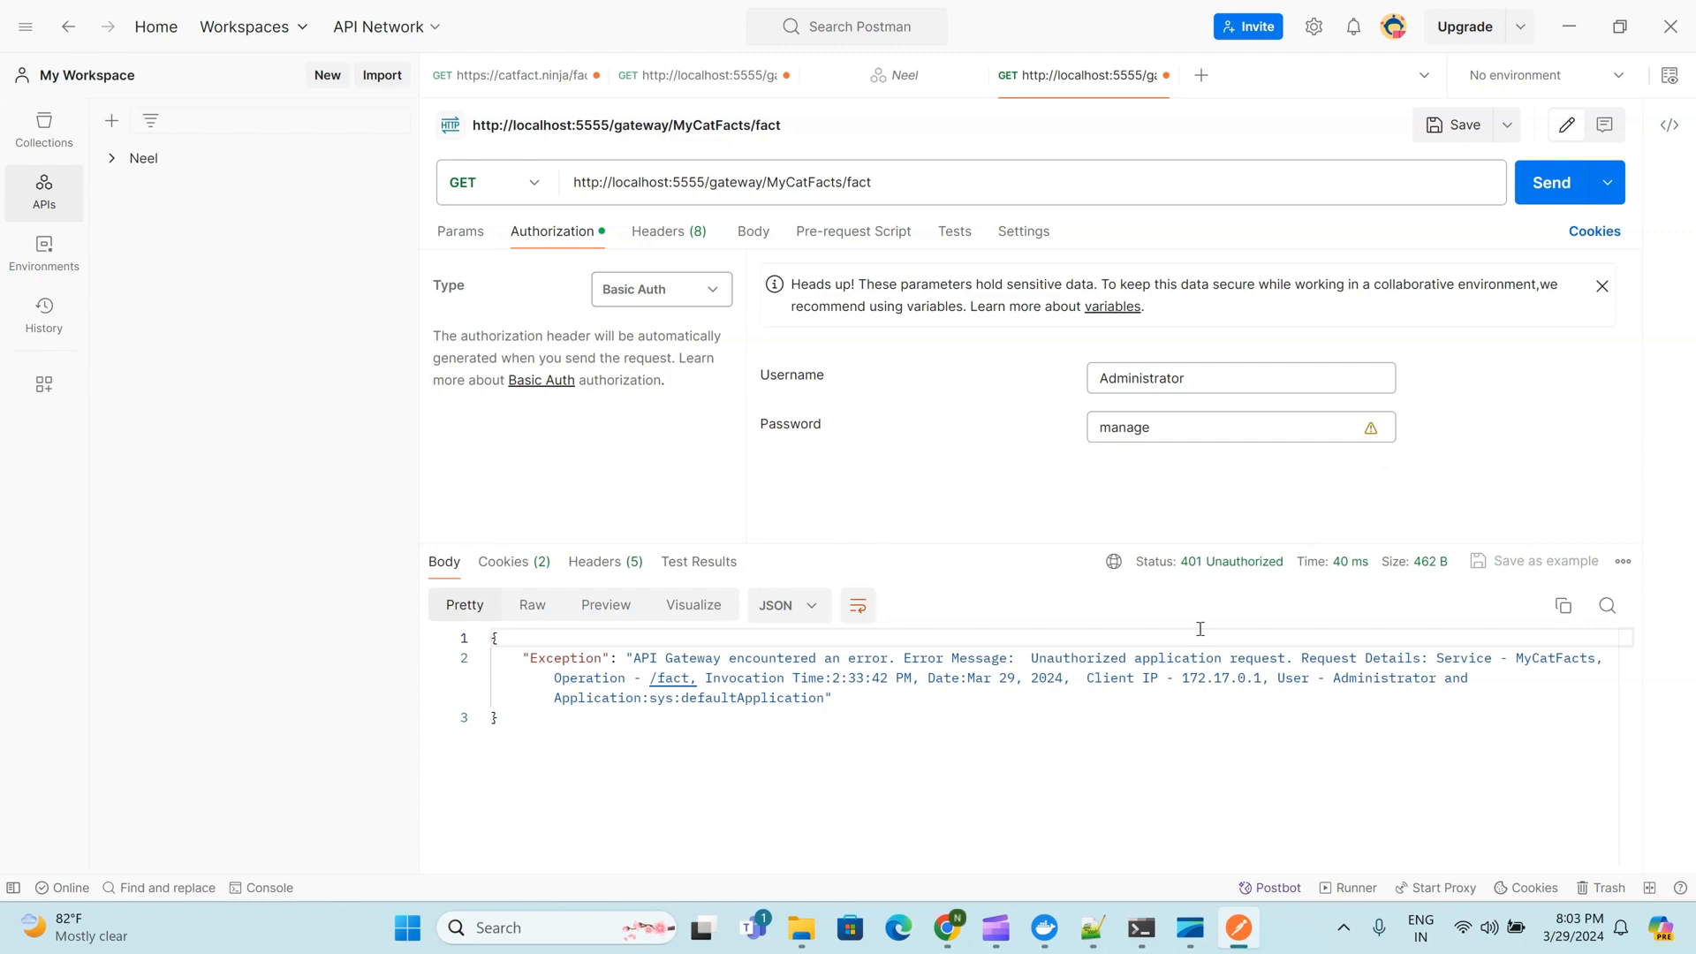
left_click(1547, 191)
Return to Chrome, check the MyCatFacts API details and open the active API for editing
left_click(946, 933)
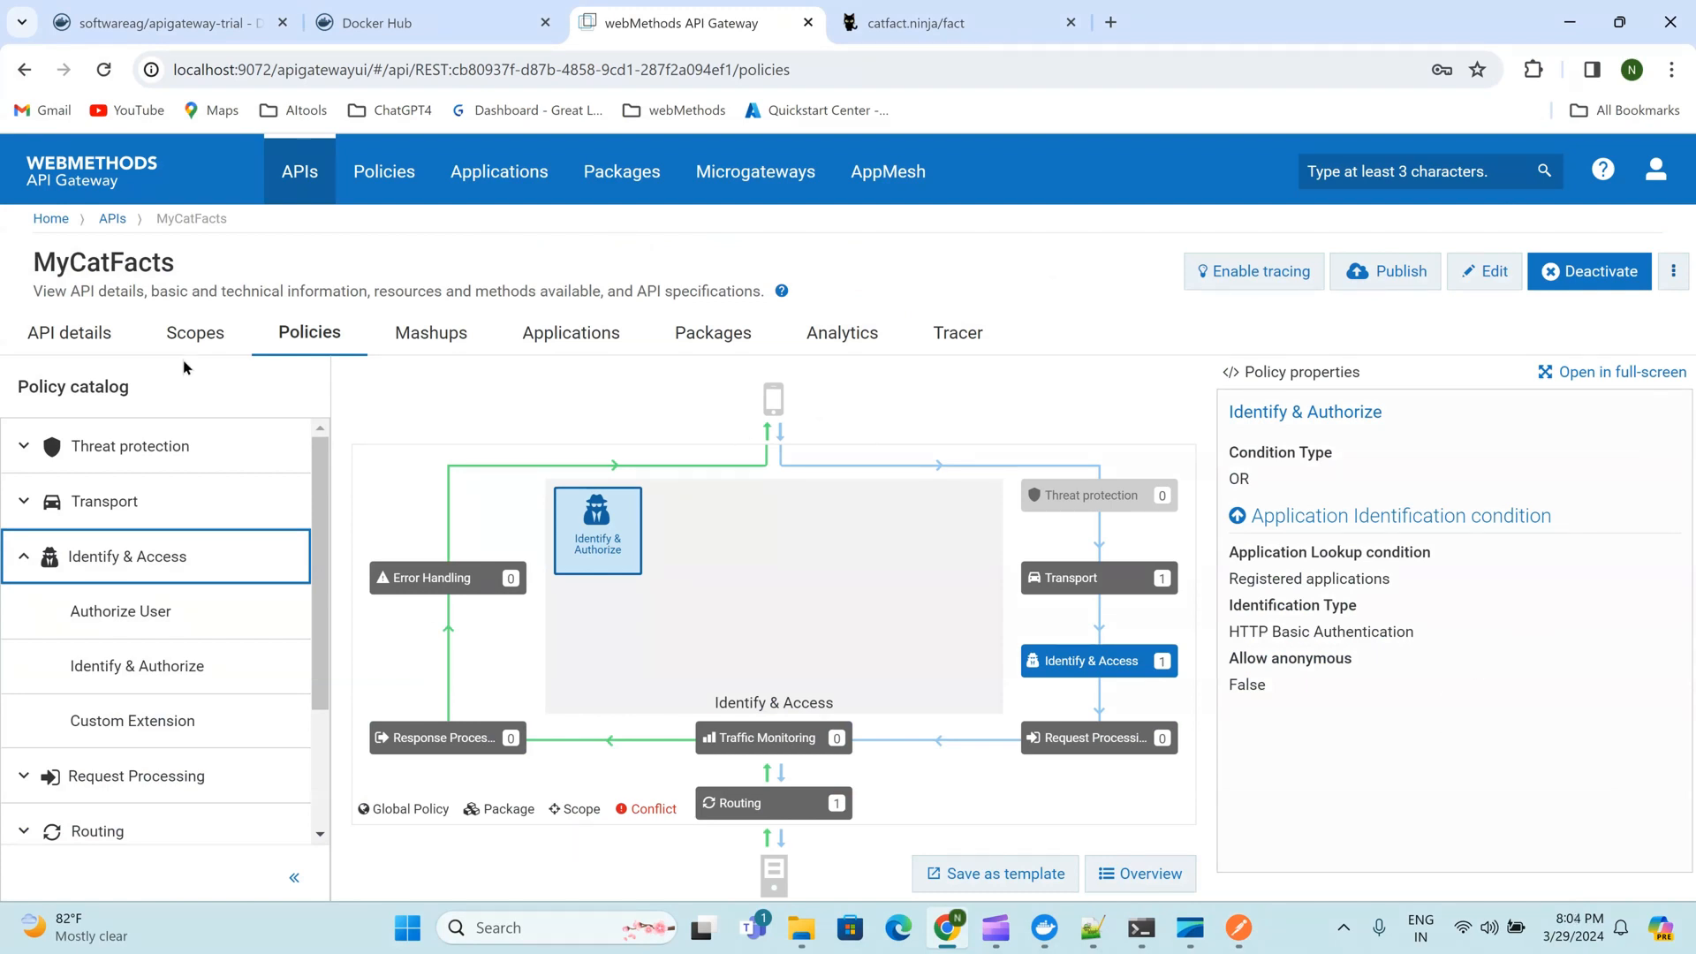
left_click(76, 341)
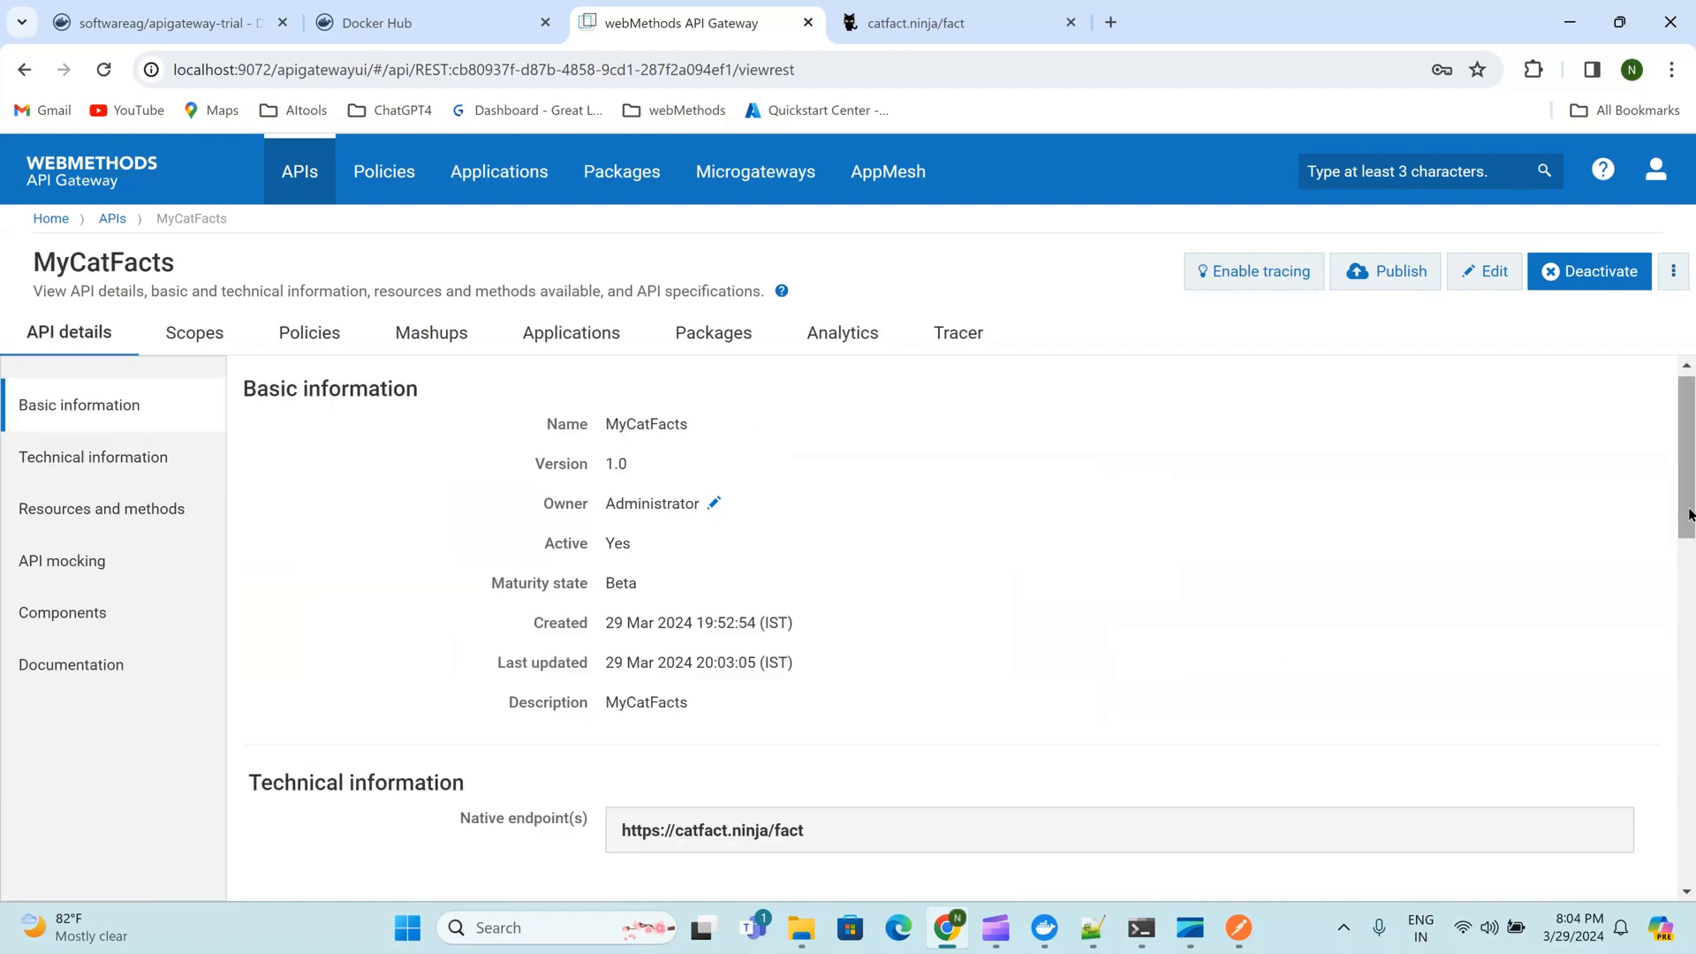
left_click_drag(1692, 508, 1654, 435)
left_click(1477, 281)
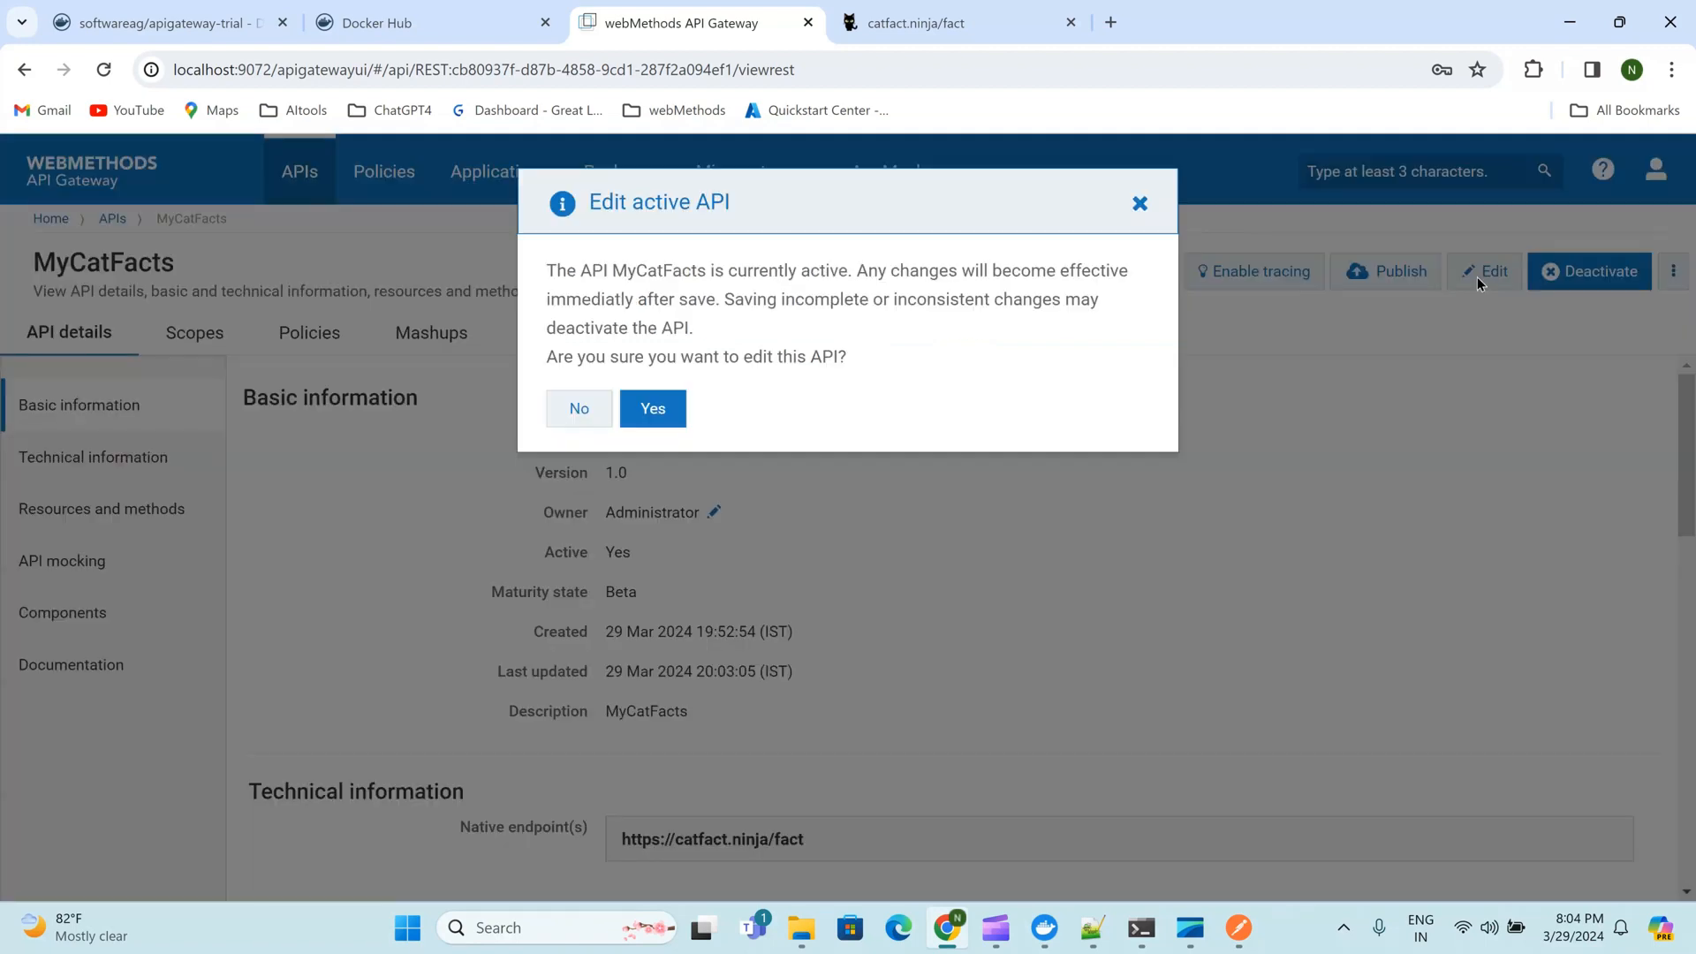
left_click(661, 412)
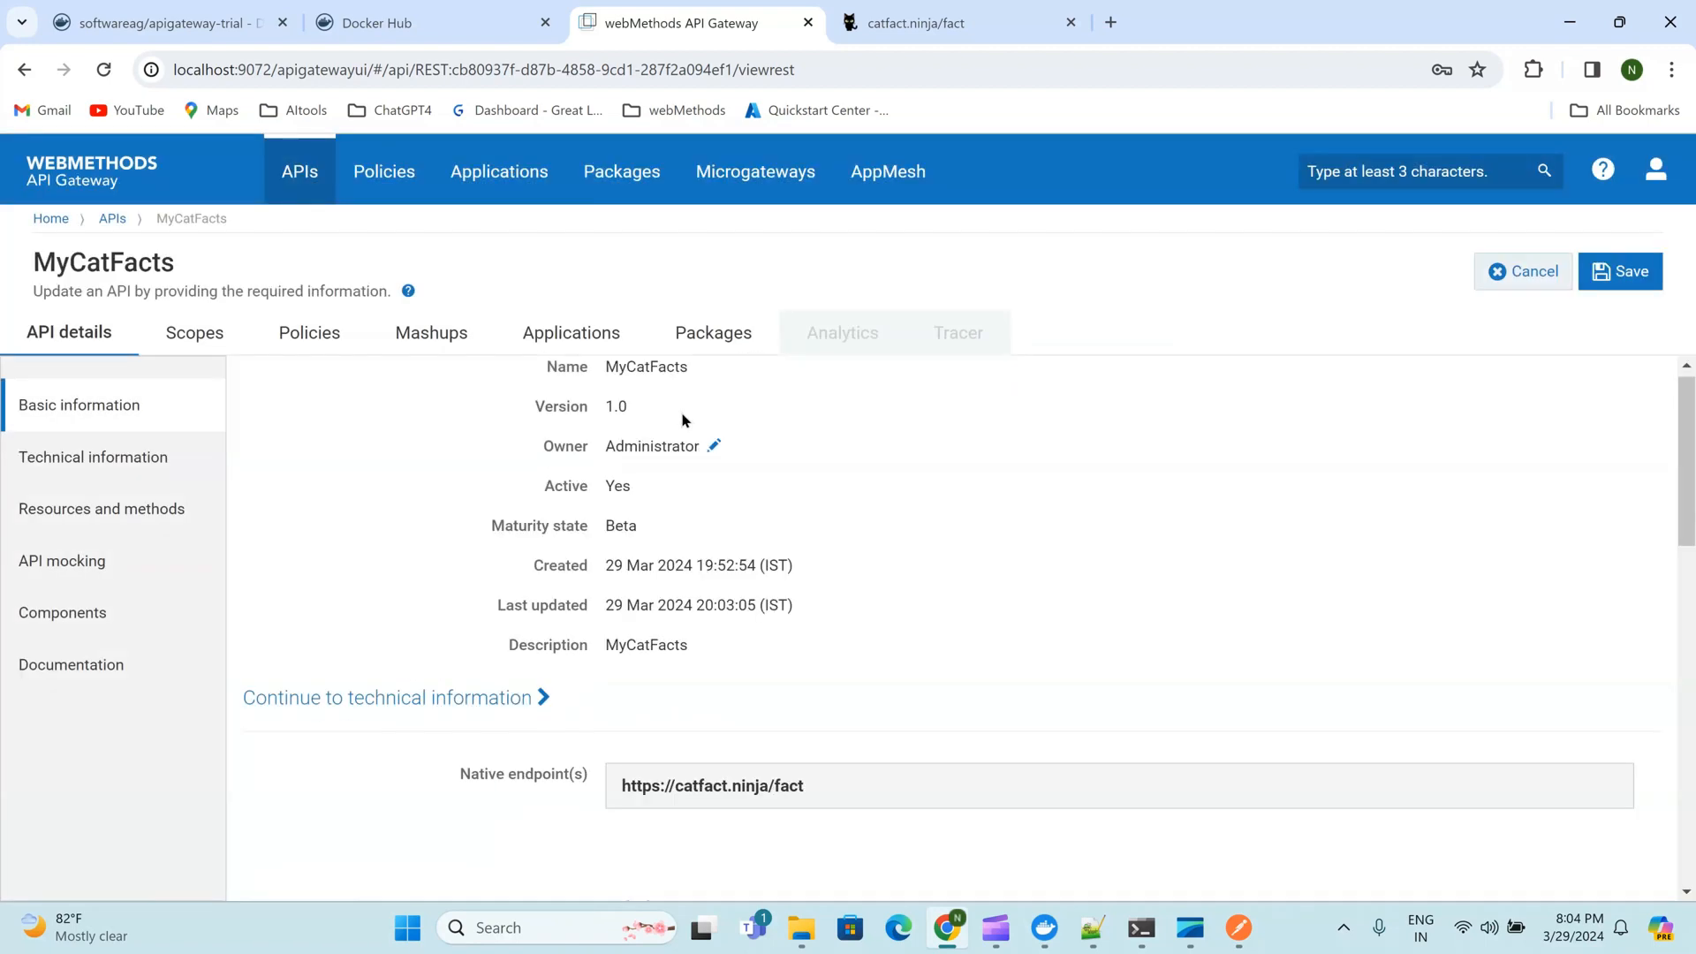
left_click(587, 354)
left_click(131, 346)
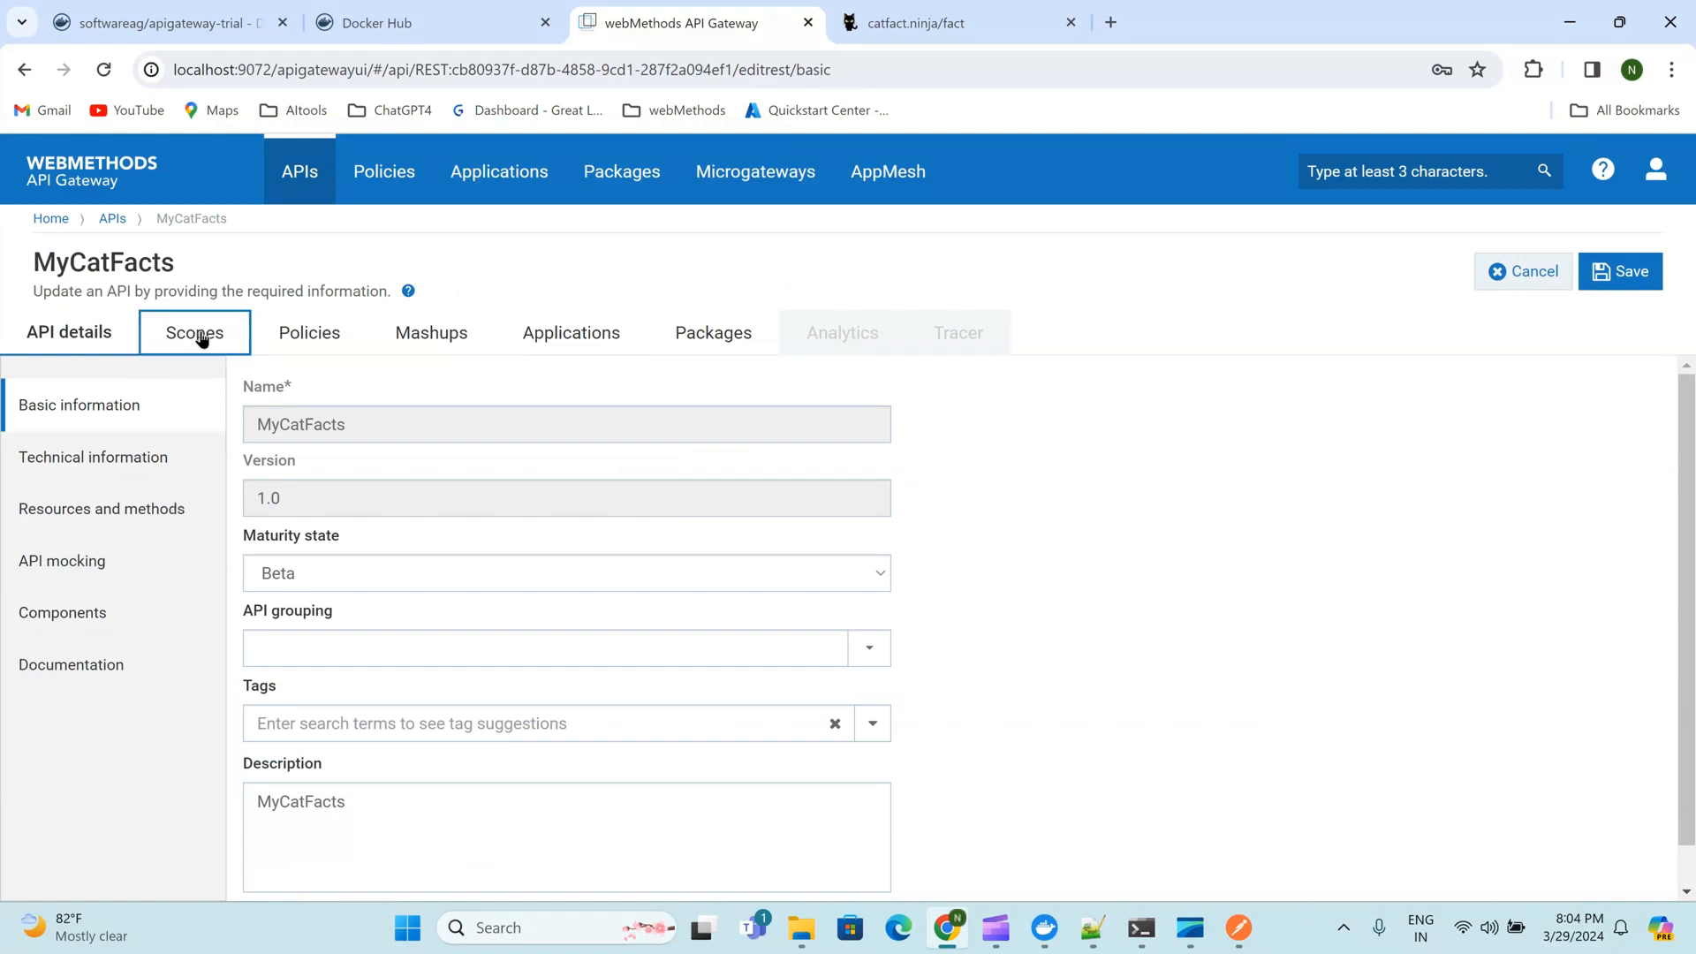
Set the Identify & Authorize policy's Application Lookup condition to Global applications and defaultApplication, and save the API
left_click(313, 346)
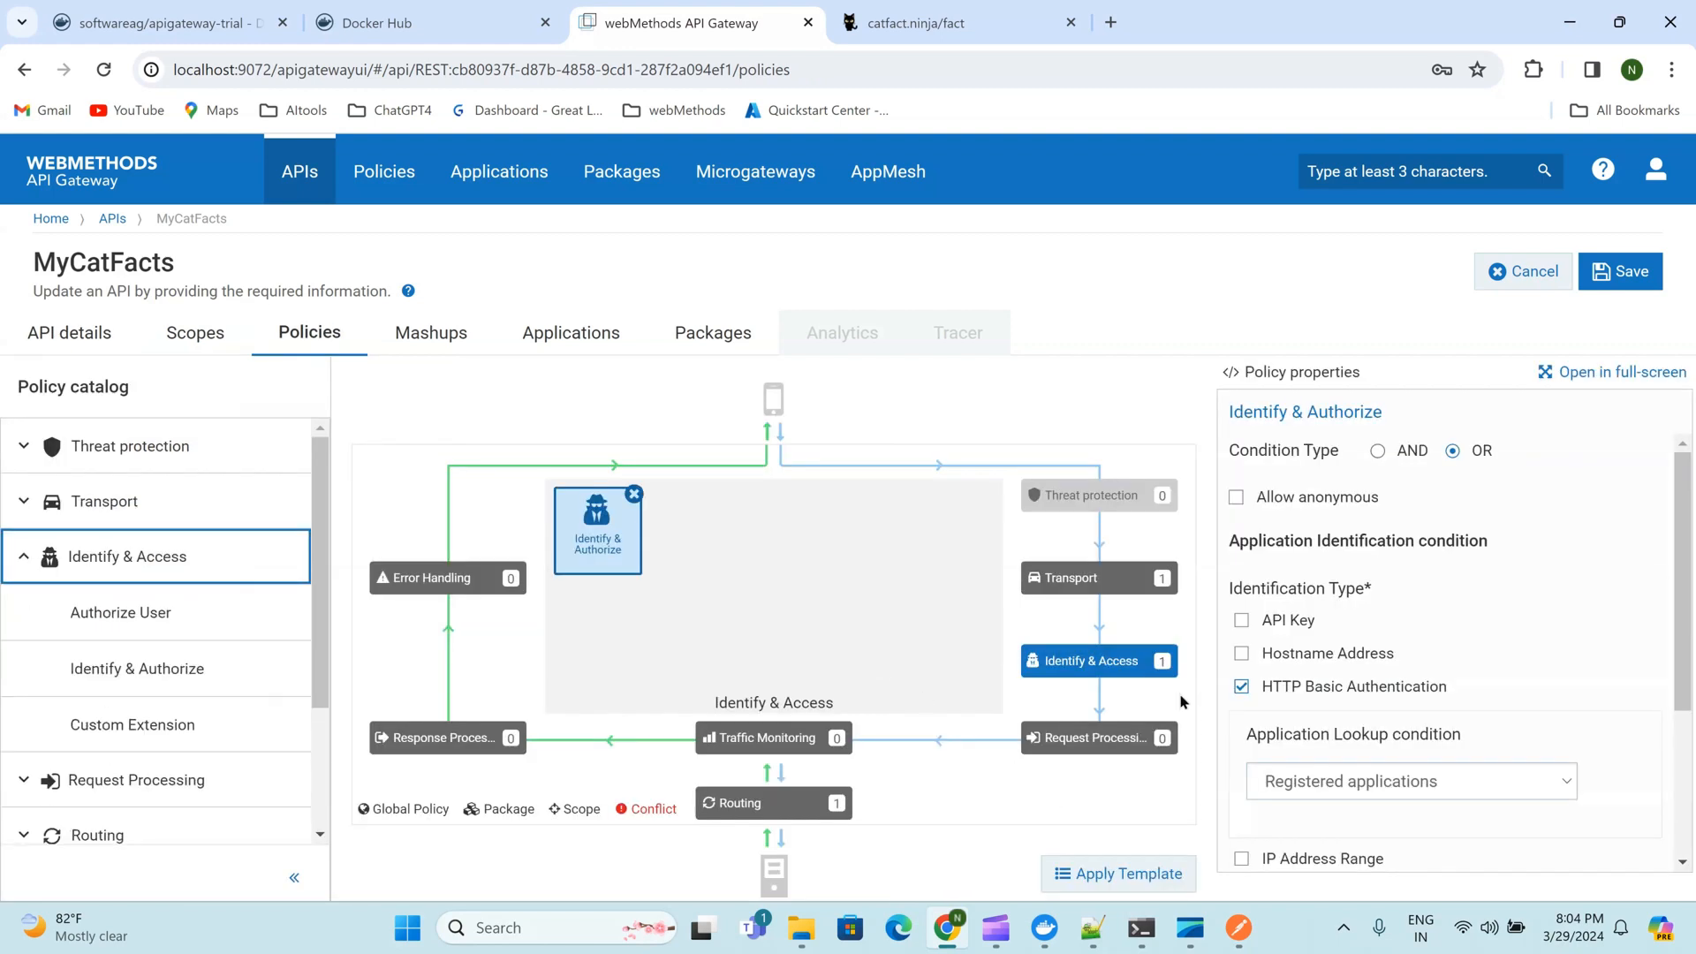
left_click(1565, 792)
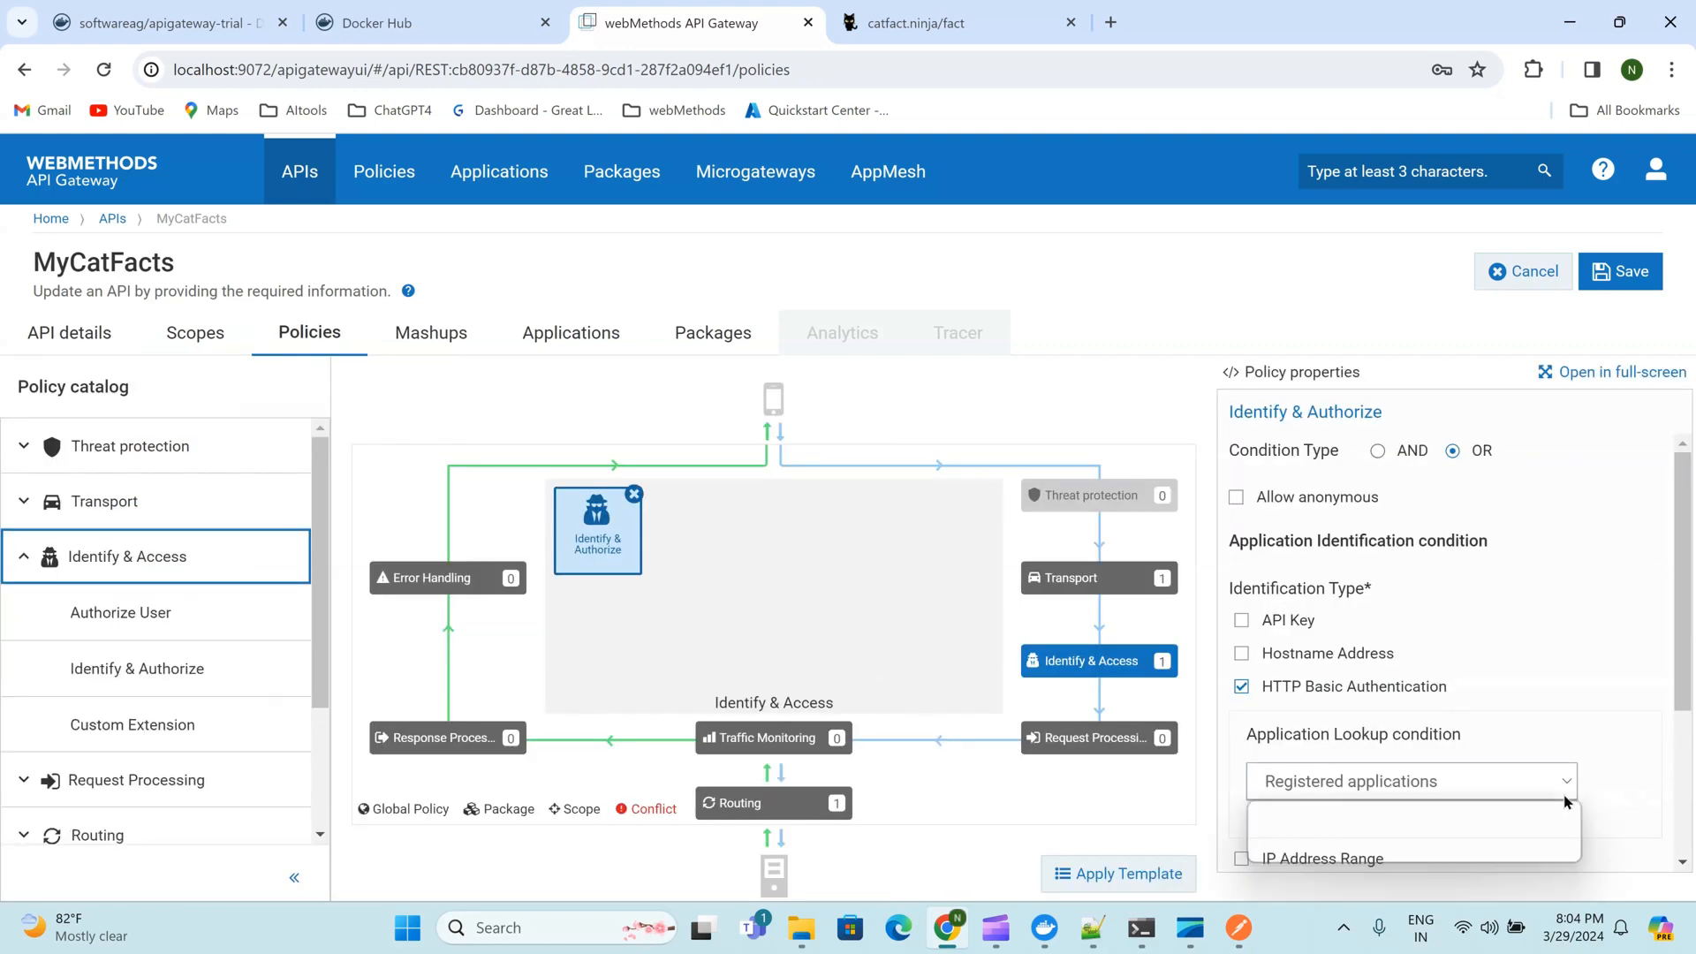
left_click(1561, 791)
left_click(1561, 790)
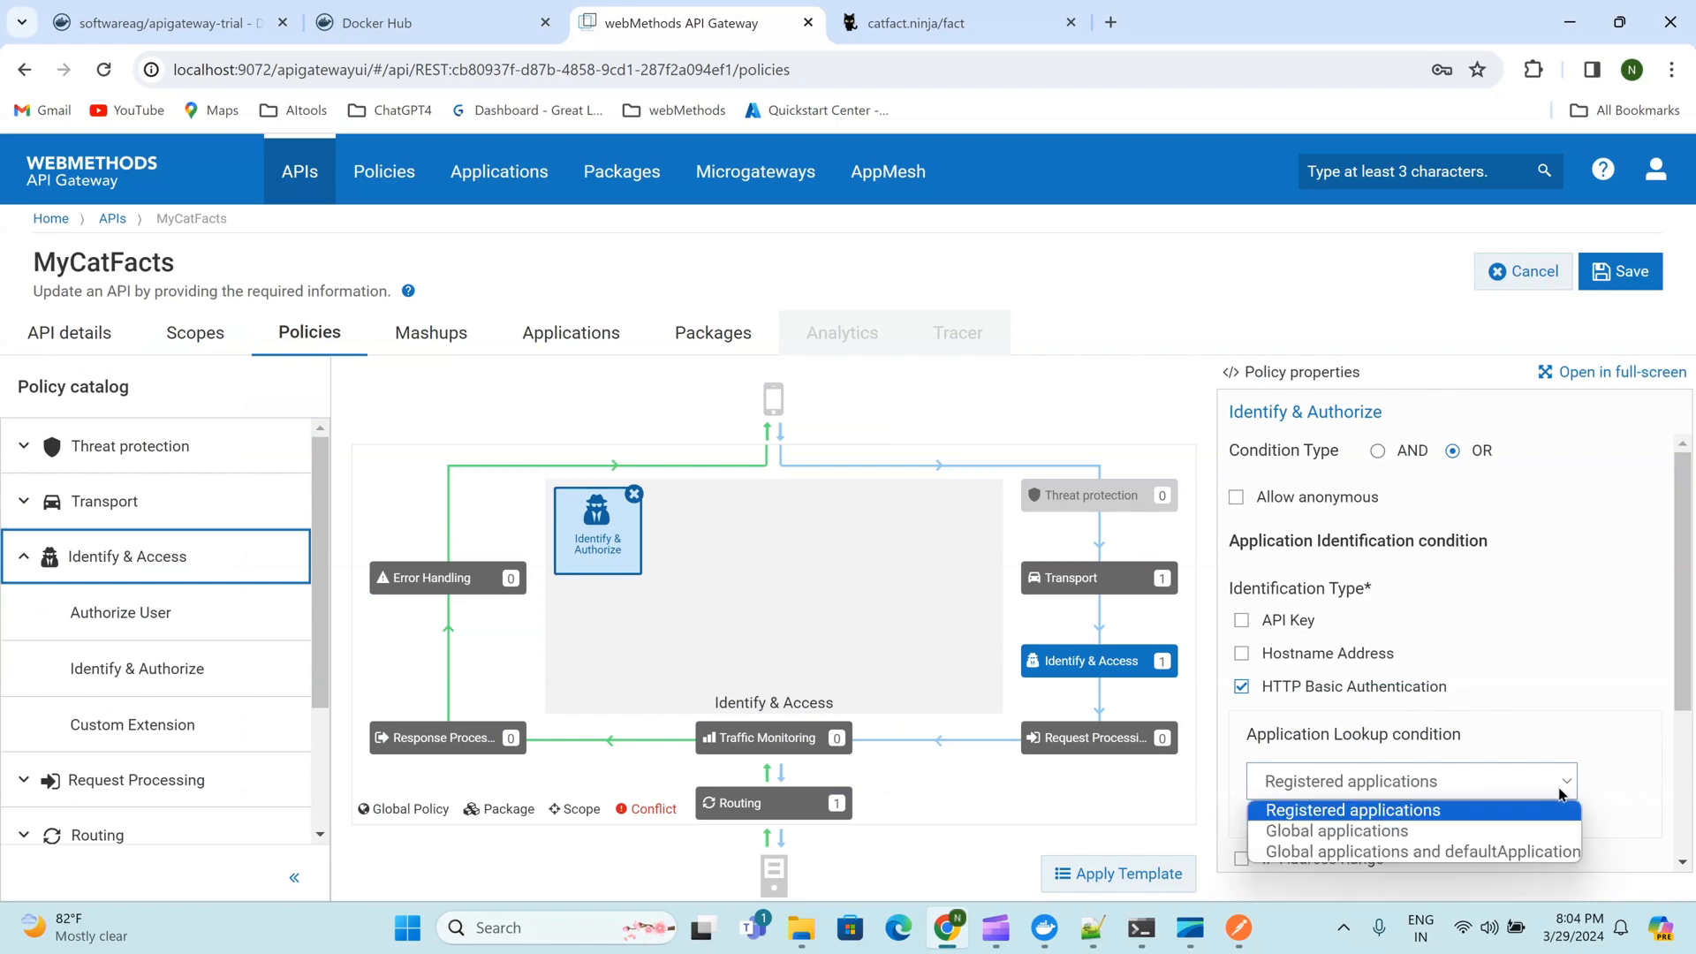
left_click(1543, 853)
left_click(1615, 289)
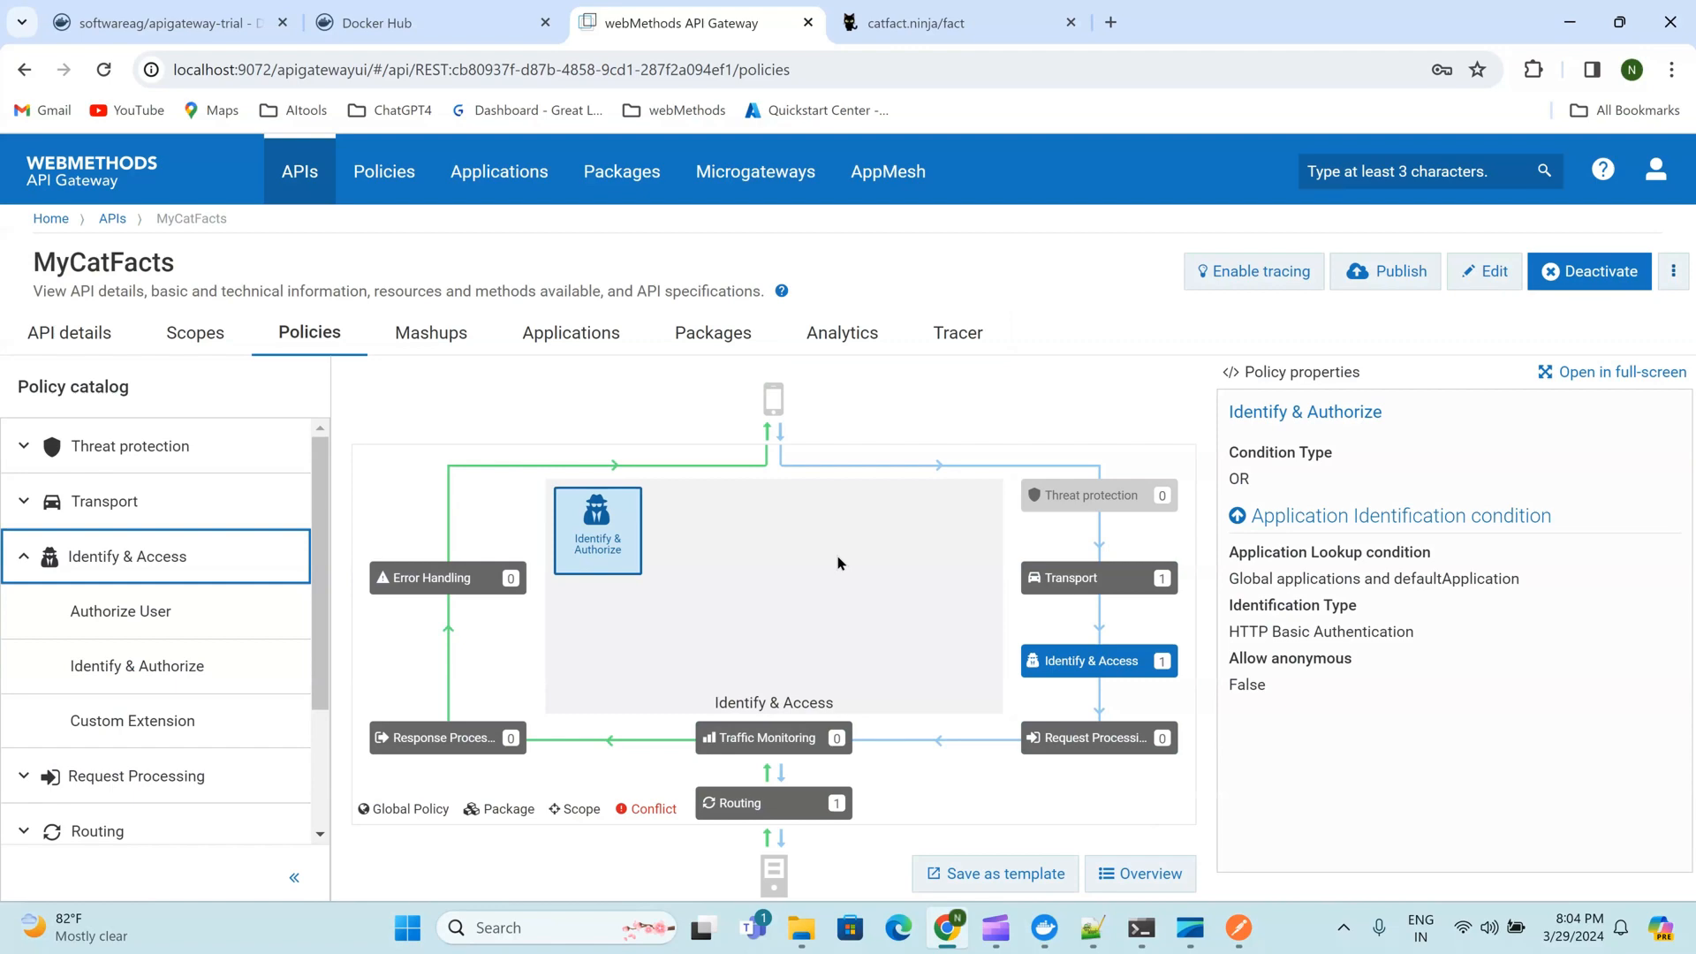
Switch to Postman and resend the /fact request with Basic Auth against the updated lookup condition
mouse_move(1238, 927)
left_click(1143, 782)
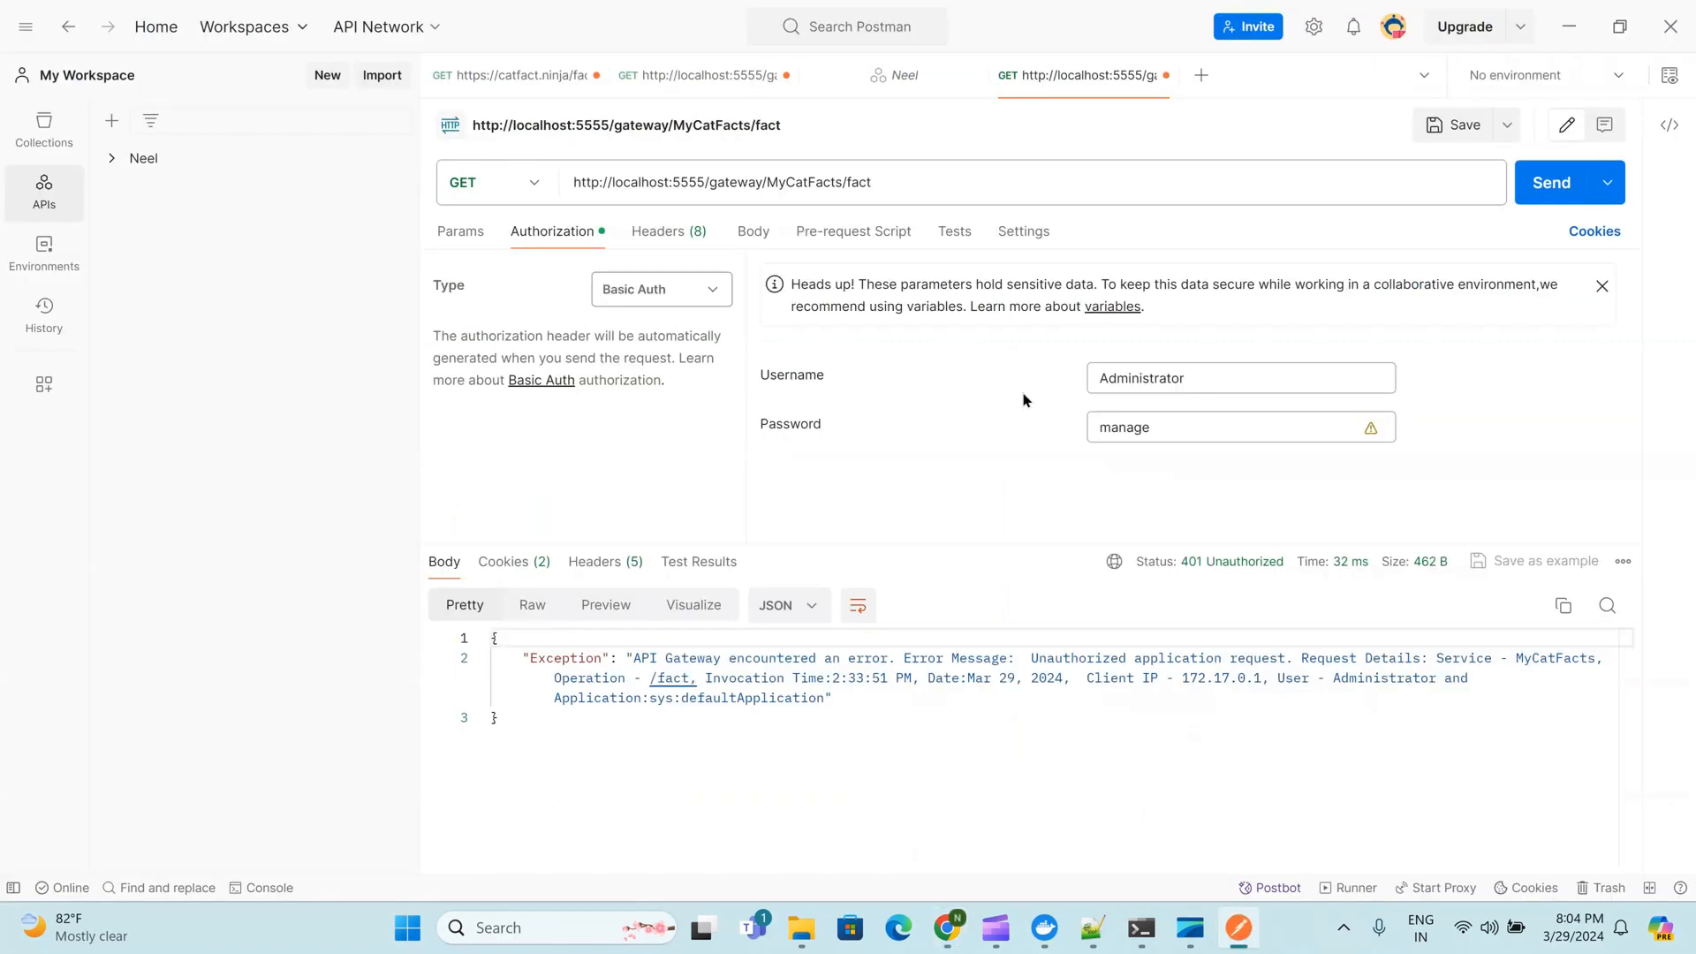
left_click(1552, 182)
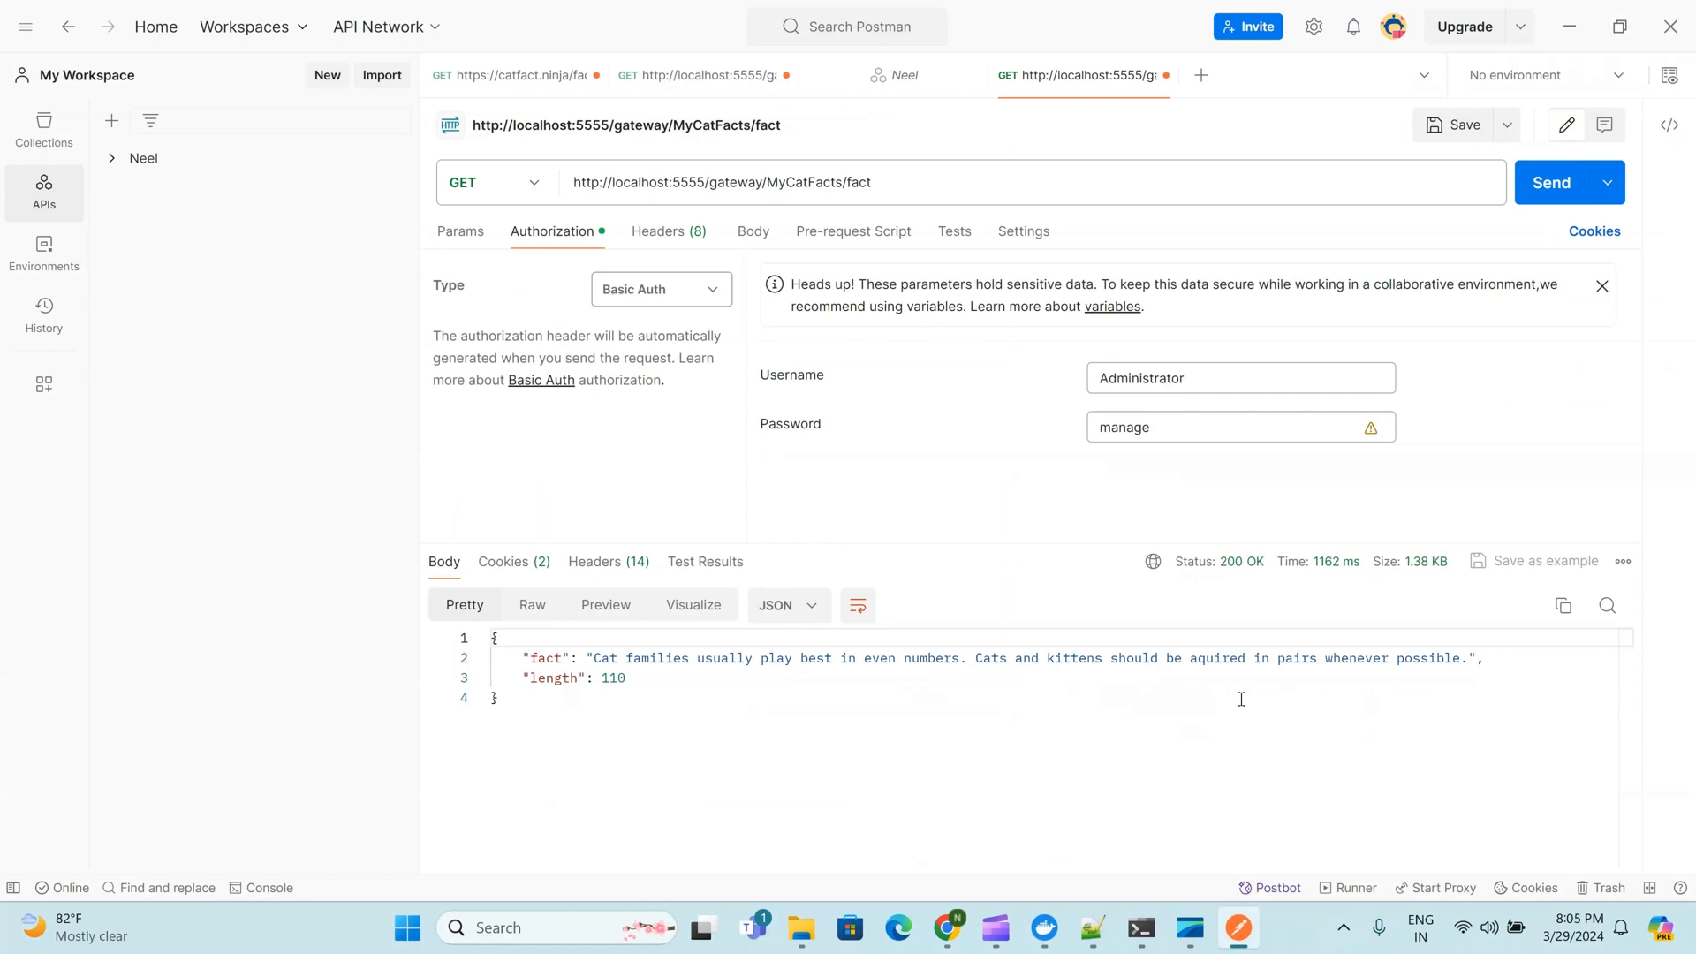
Switch to Chrome, set the MyCatFacts Identify & Authorize policy's Application Lookup condition to Global applications, and save the active API
left_click(947, 928)
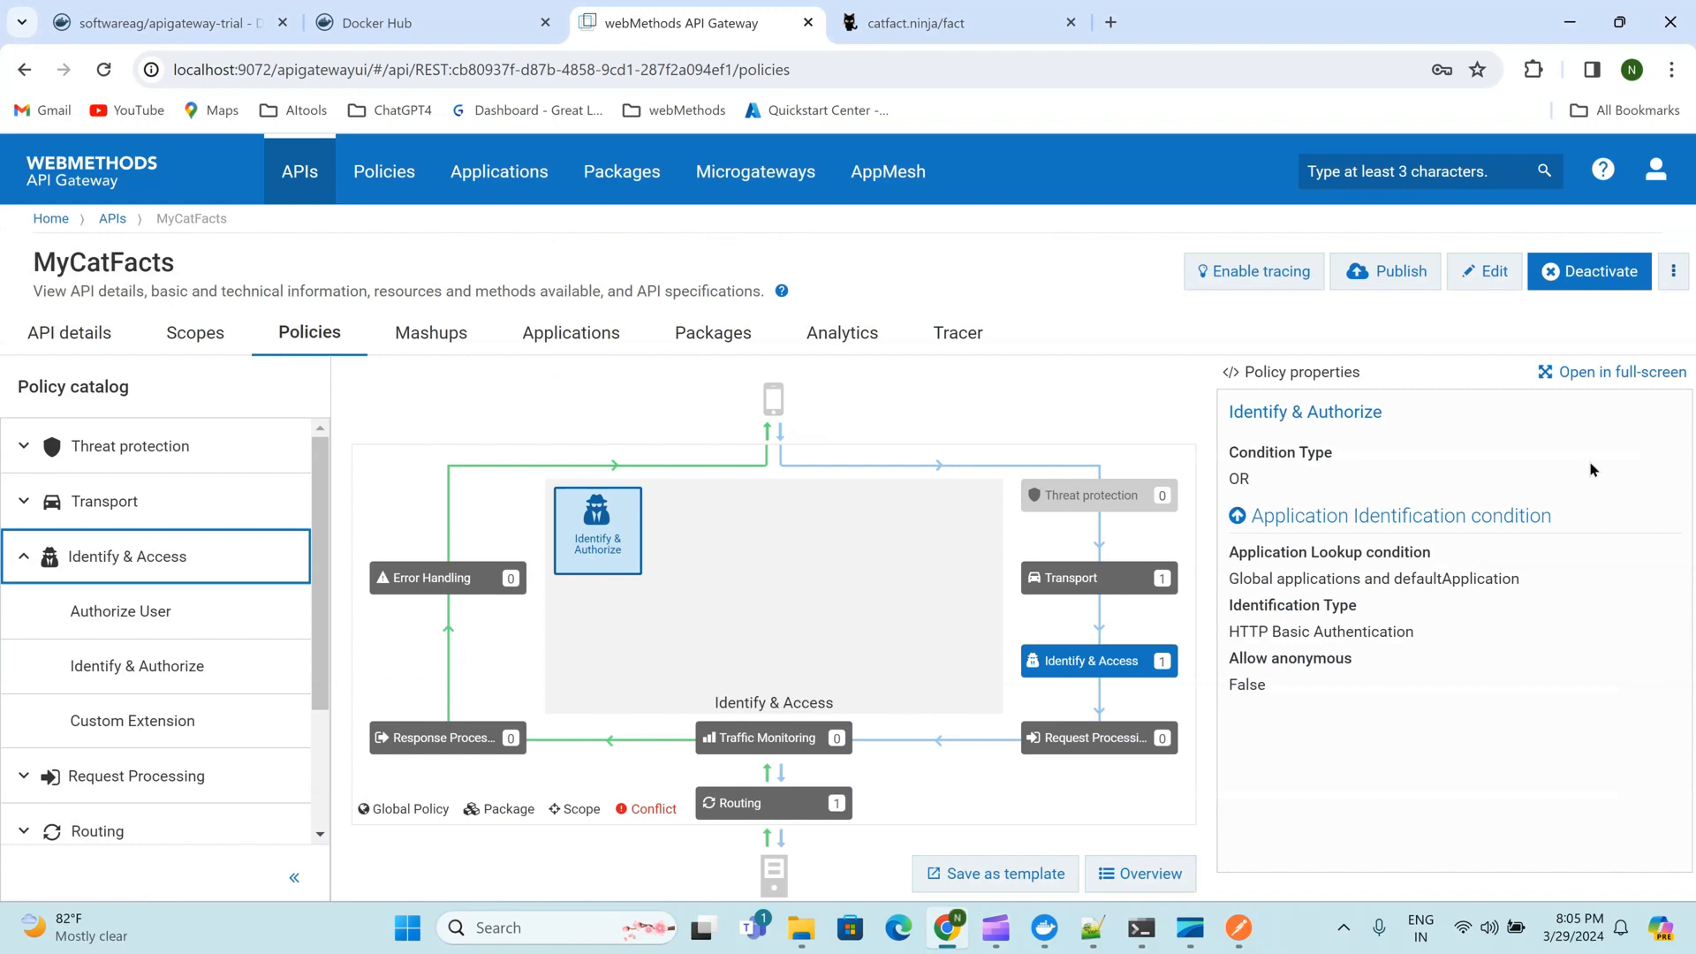
left_click(1492, 274)
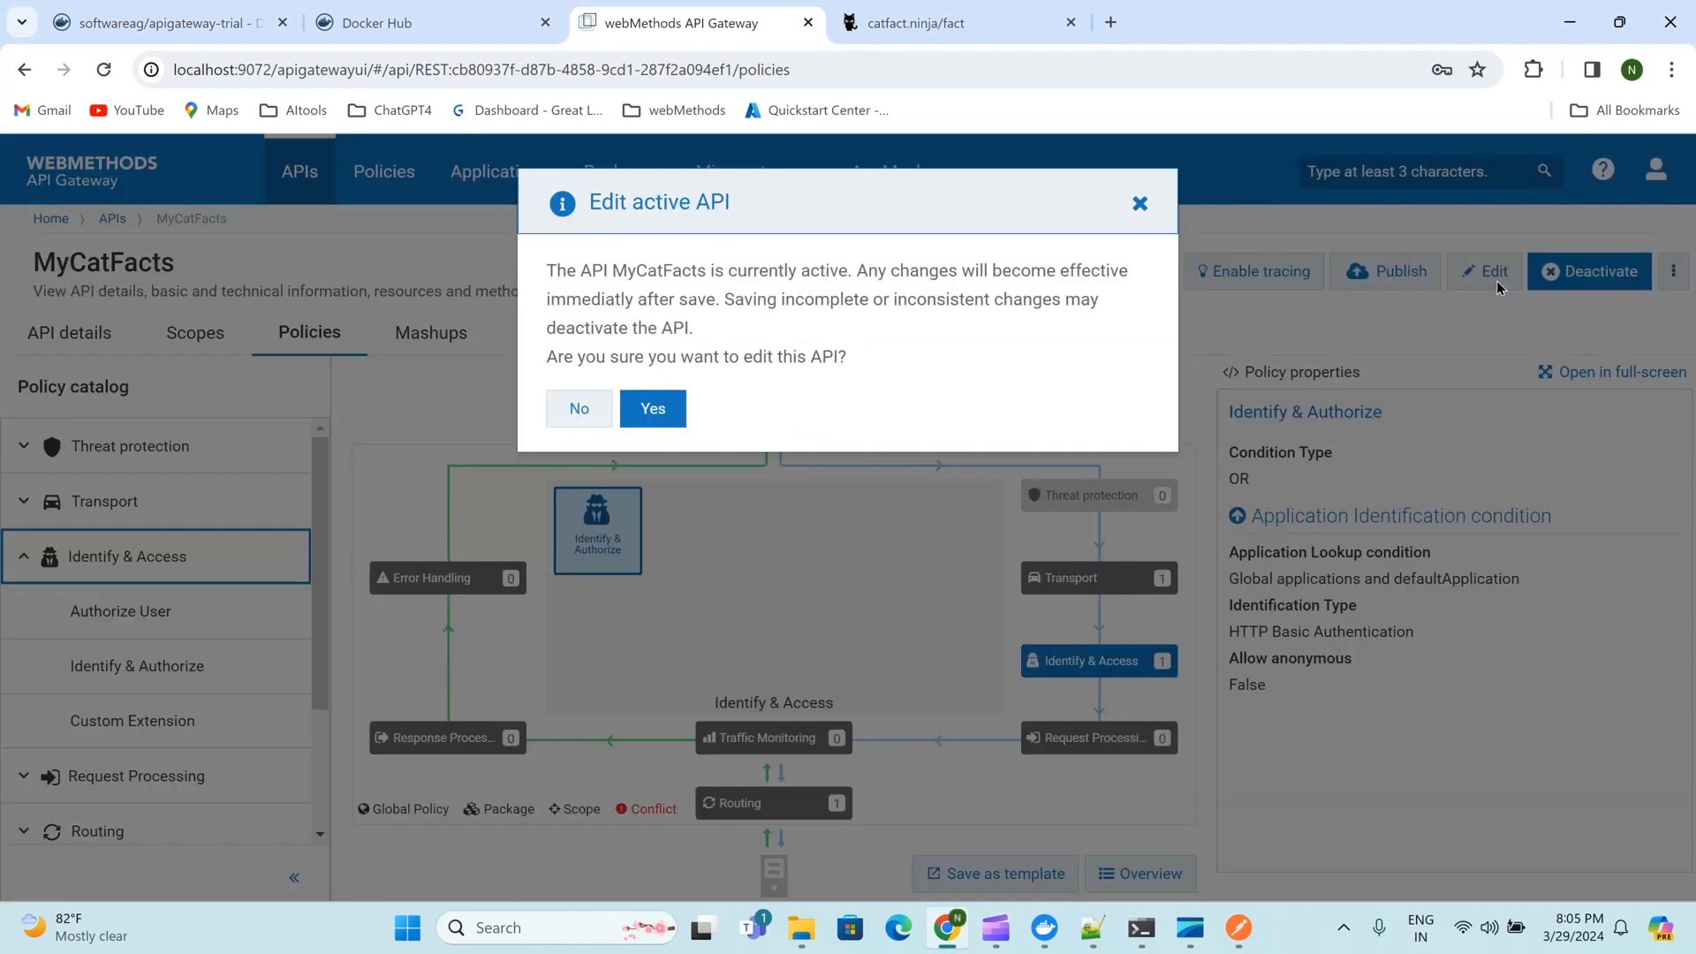
left_click(651, 409)
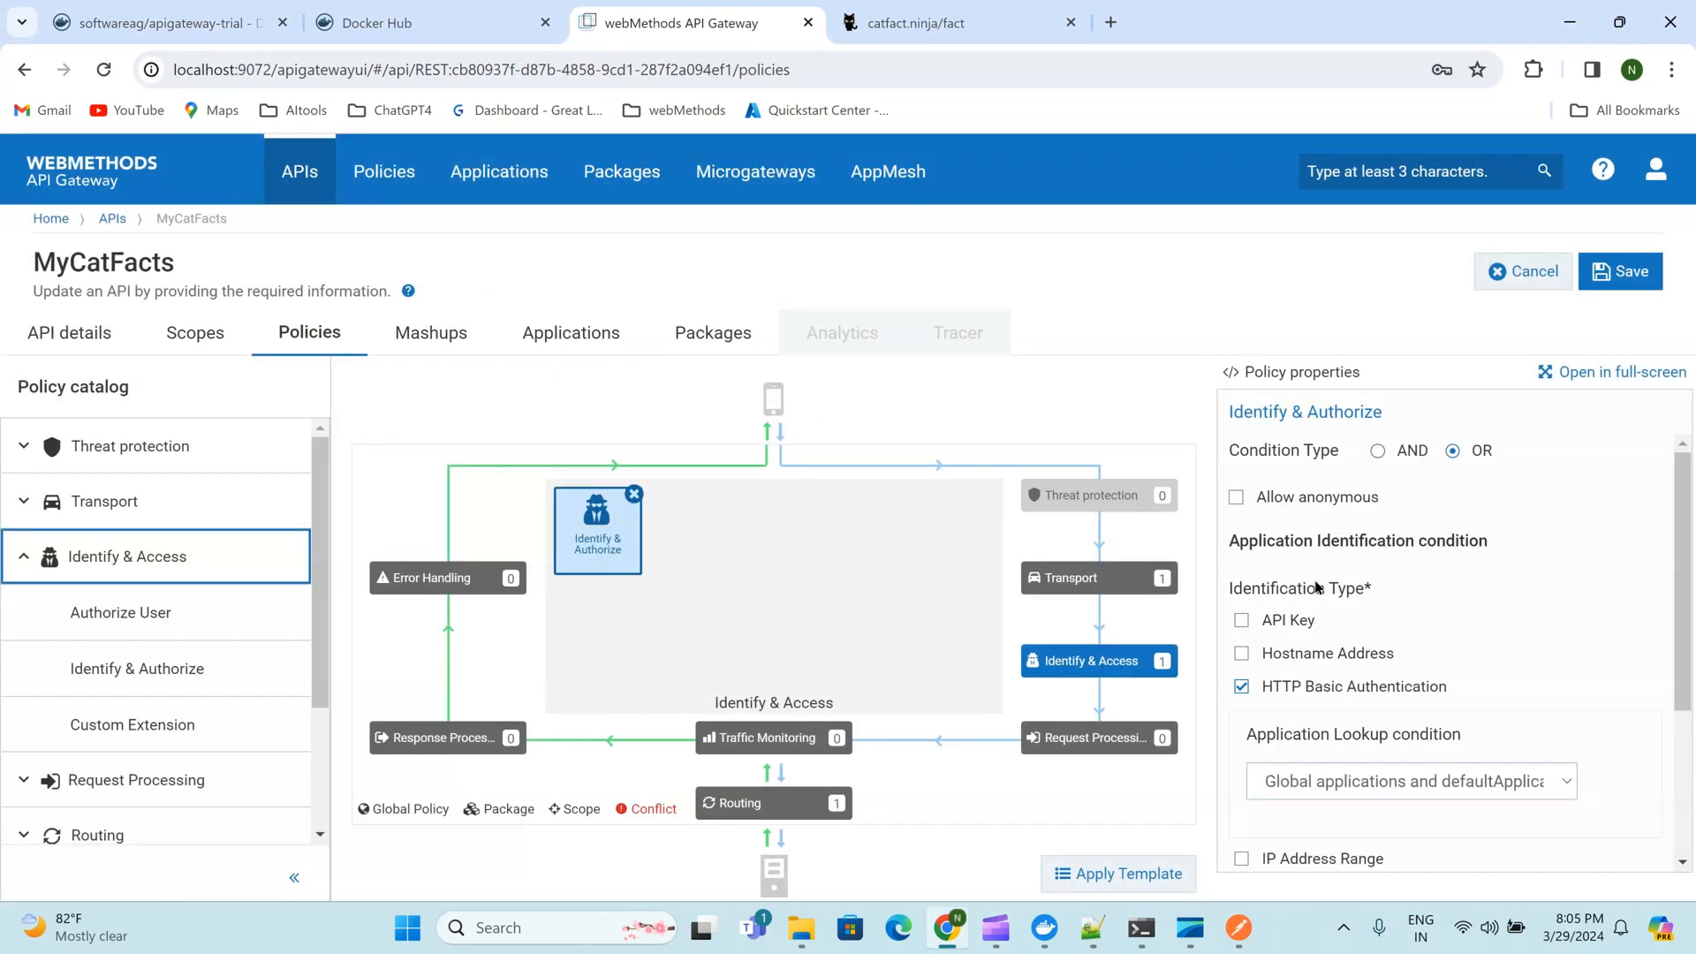
left_click(1511, 789)
left_click(1492, 832)
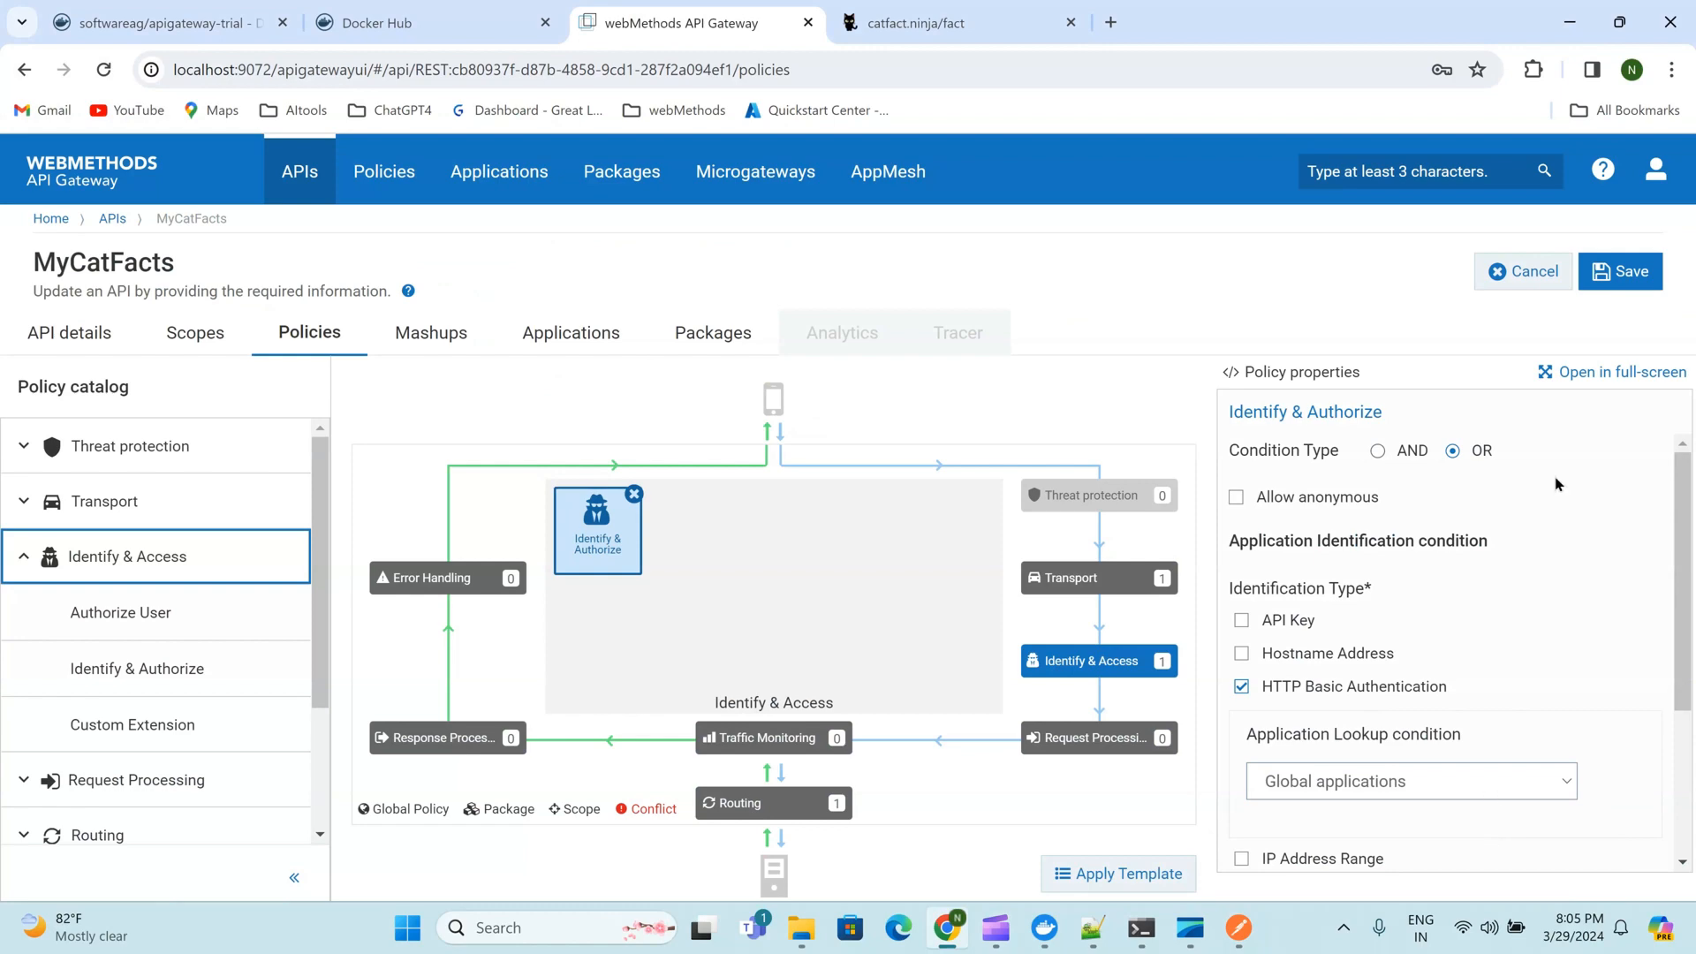
left_click(1635, 273)
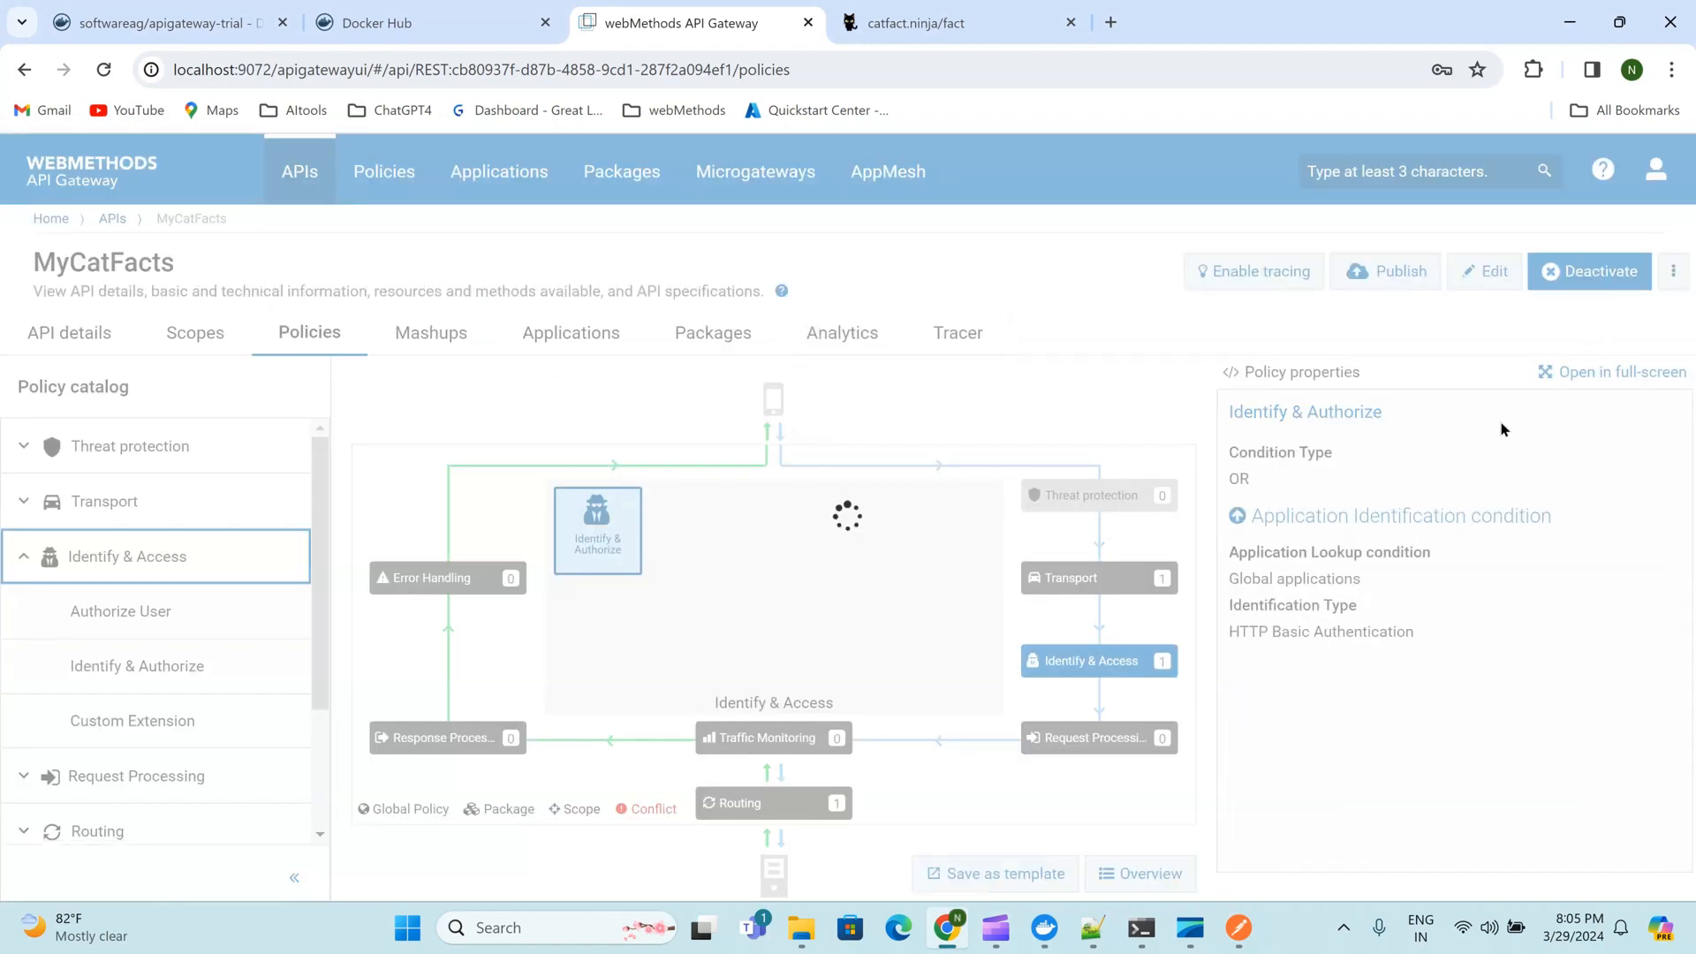
Switch to Postman and resend the /fact request with Basic Auth against the Global applications lookup condition
left_click(1239, 927)
left_click(1551, 196)
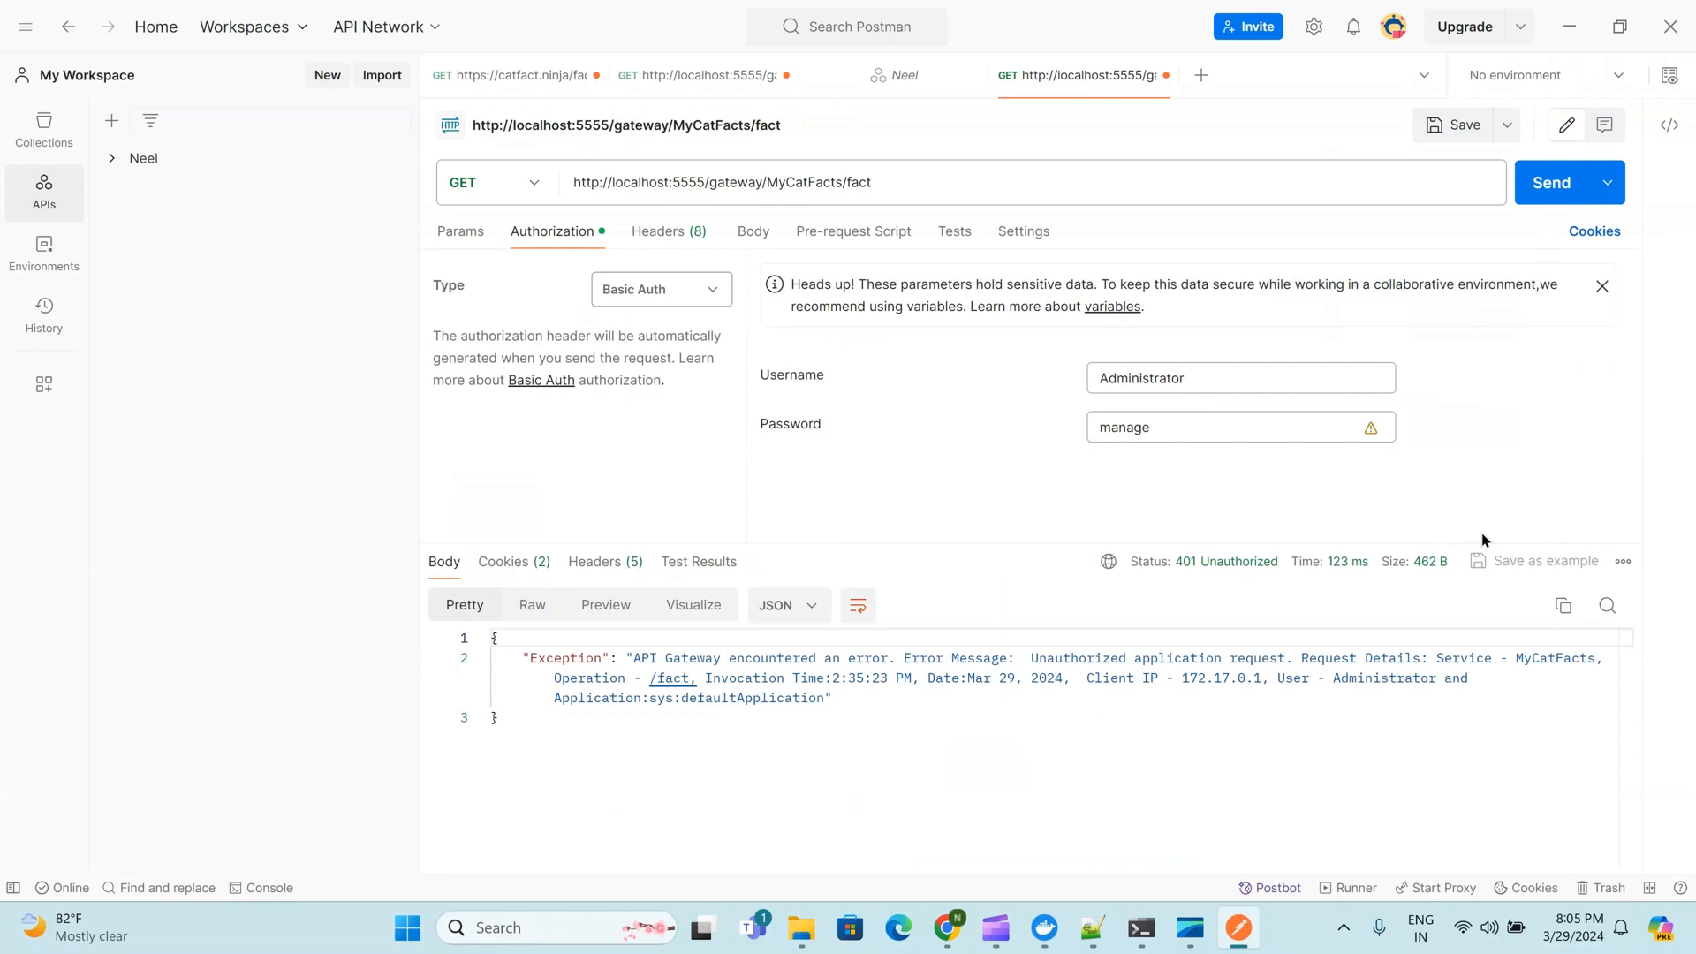
Return to Chrome, restore the policy's Application Lookup condition to Global applications and defaultApplication, and save the active API
left_click(945, 944)
left_click(1485, 271)
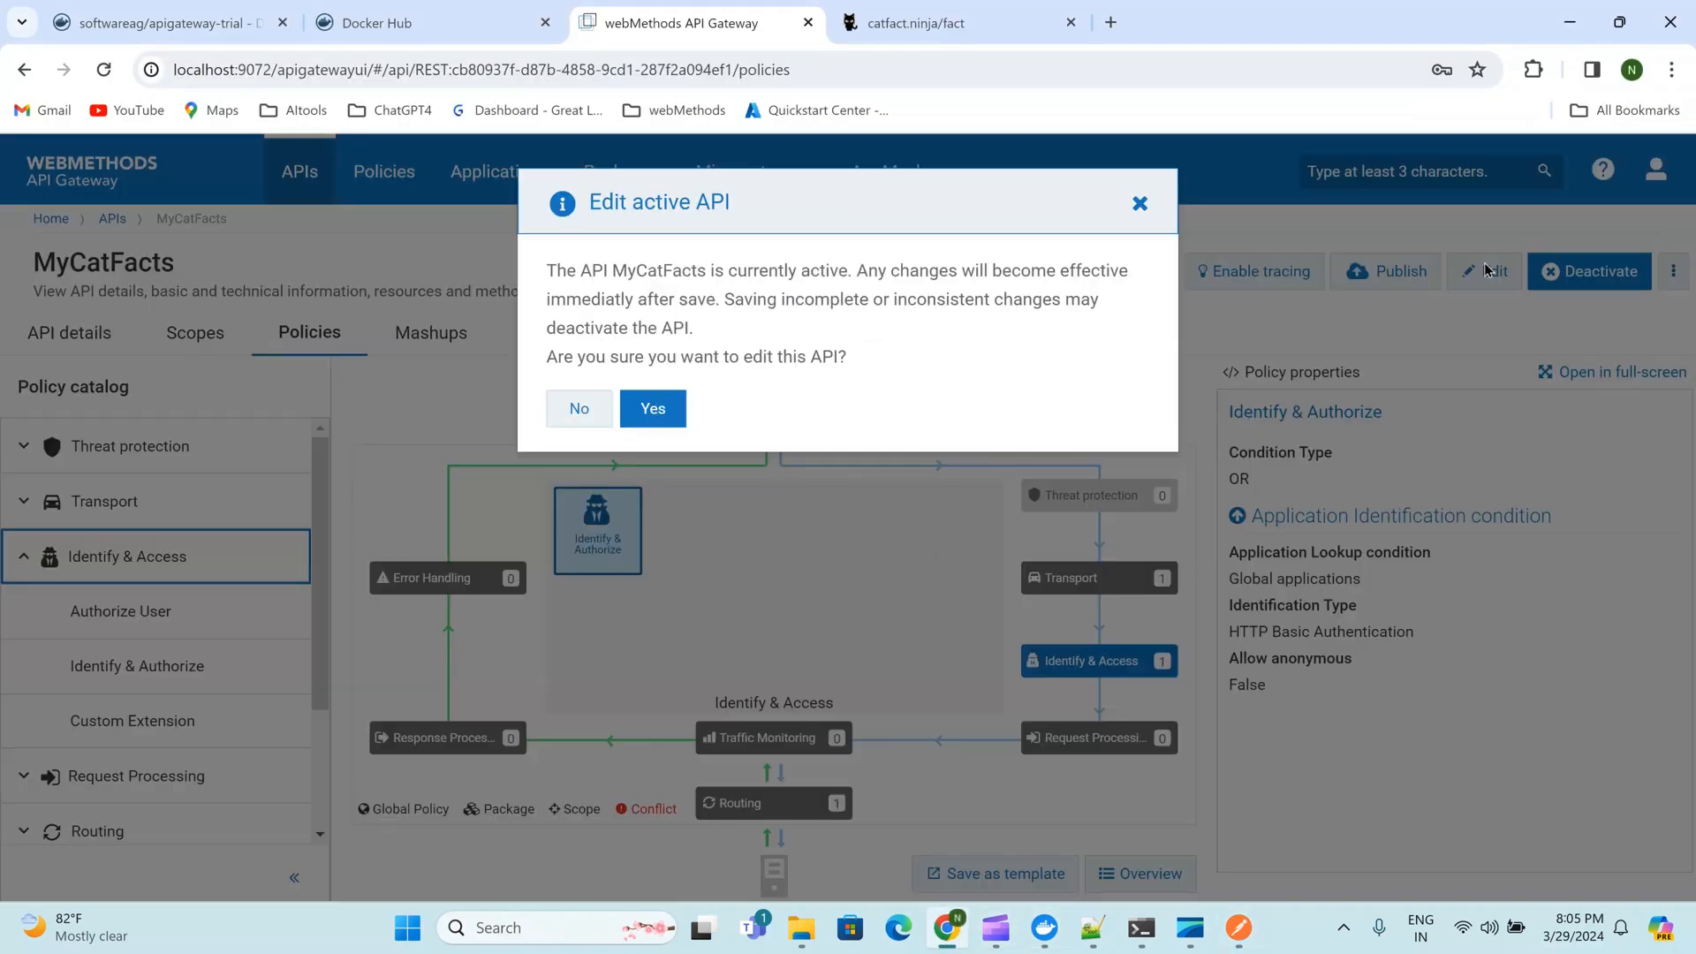
left_click(661, 426)
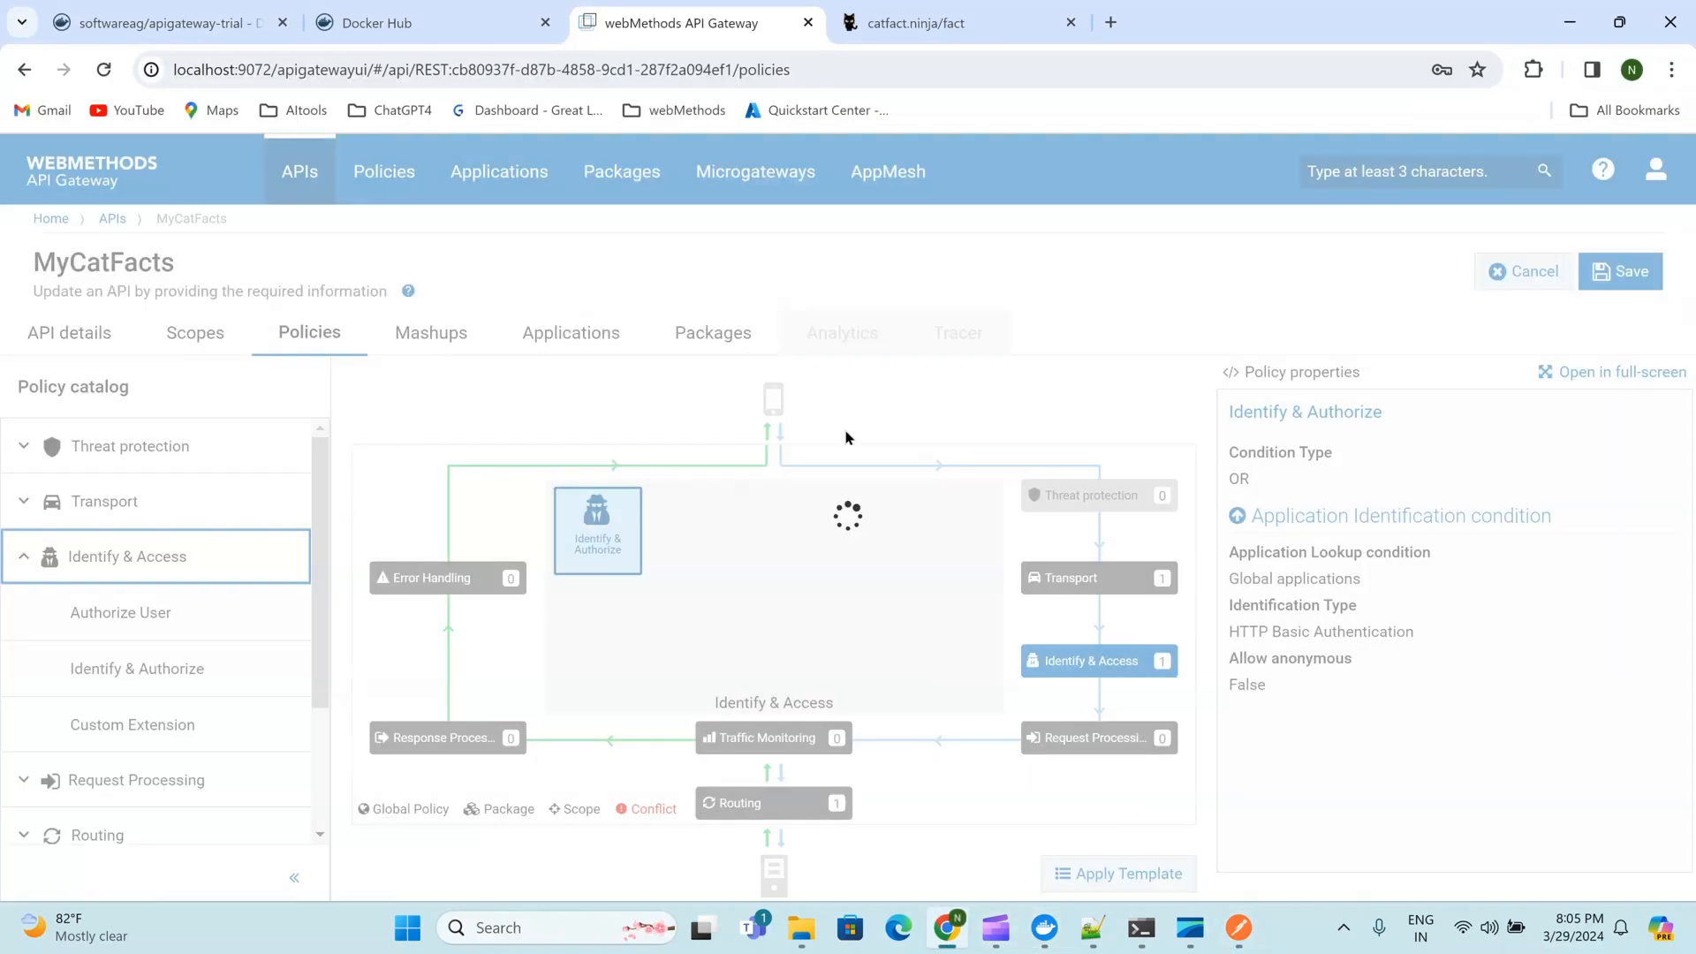
left_click(1371, 781)
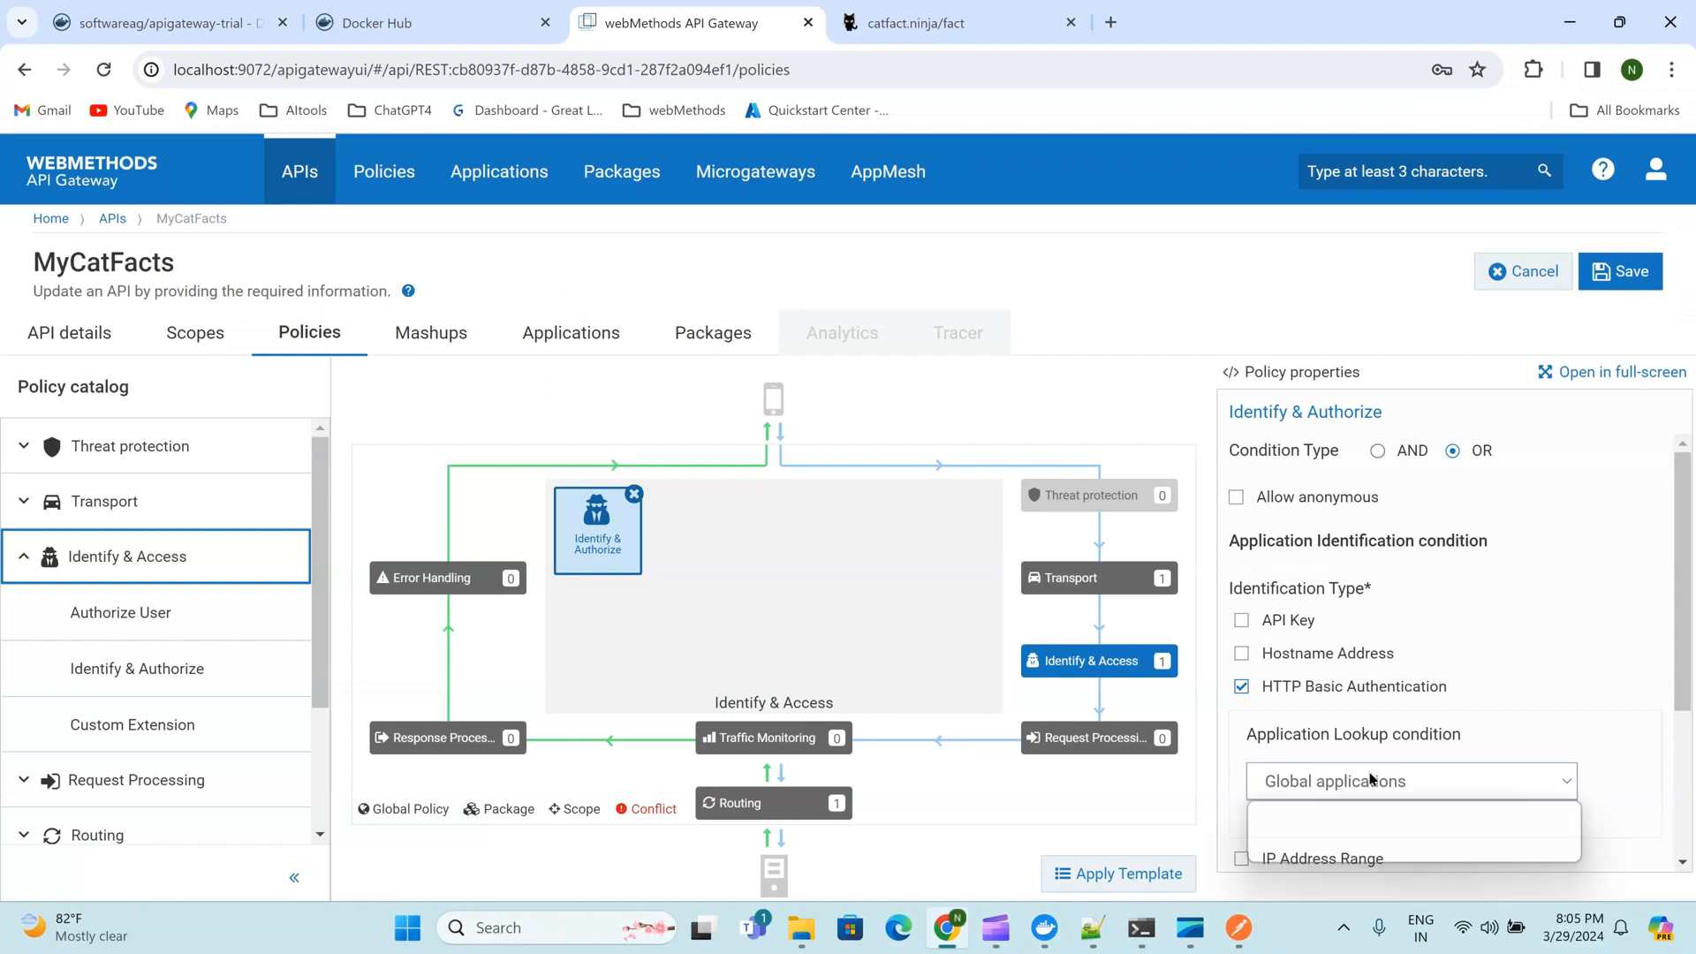
left_click(1383, 855)
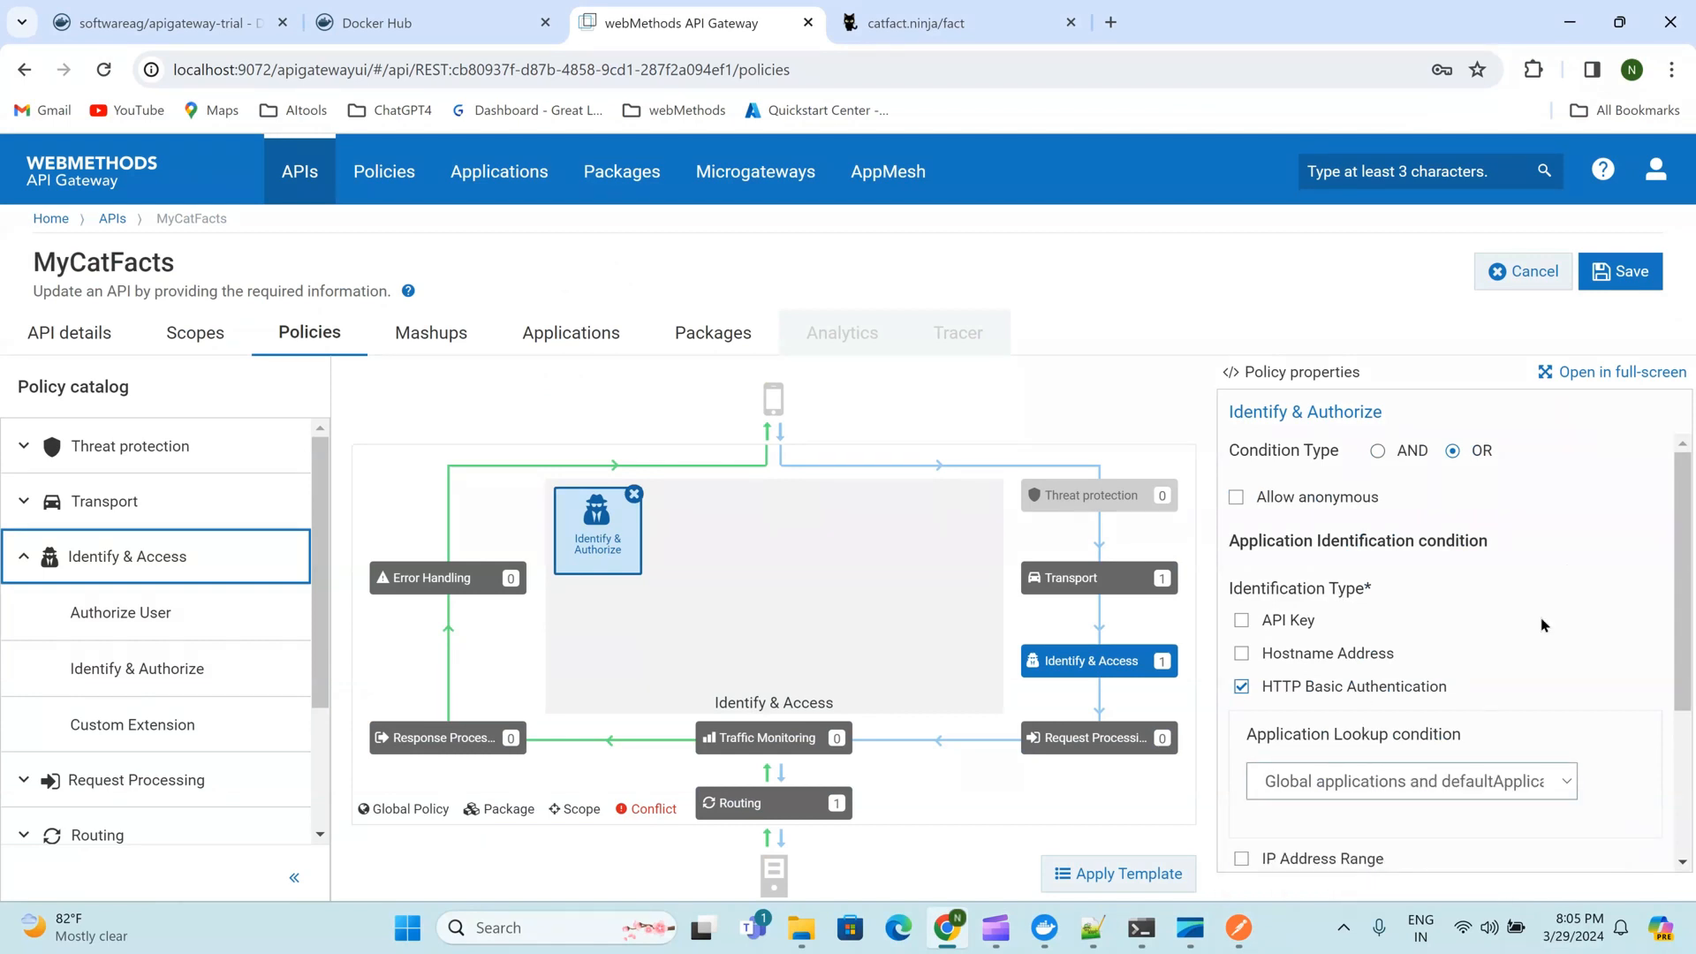
left_click(1632, 275)
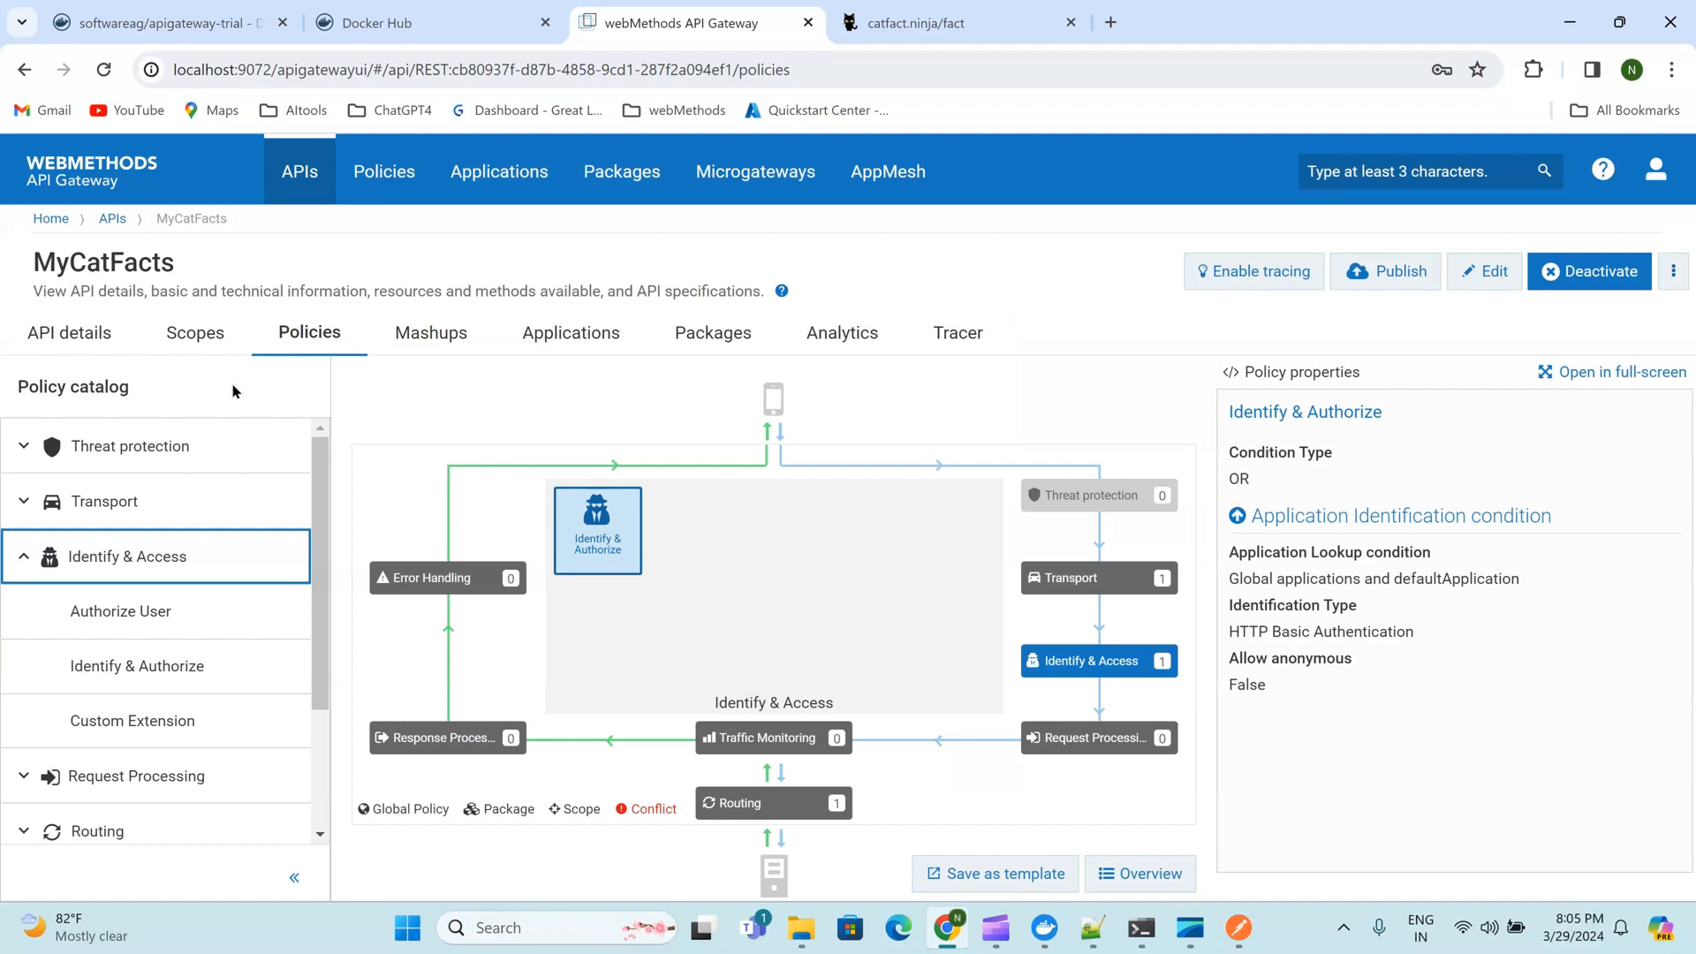
Review the API details, scopes, policies, mashups, applications and packages of MyCatFacts
left_click(570, 336)
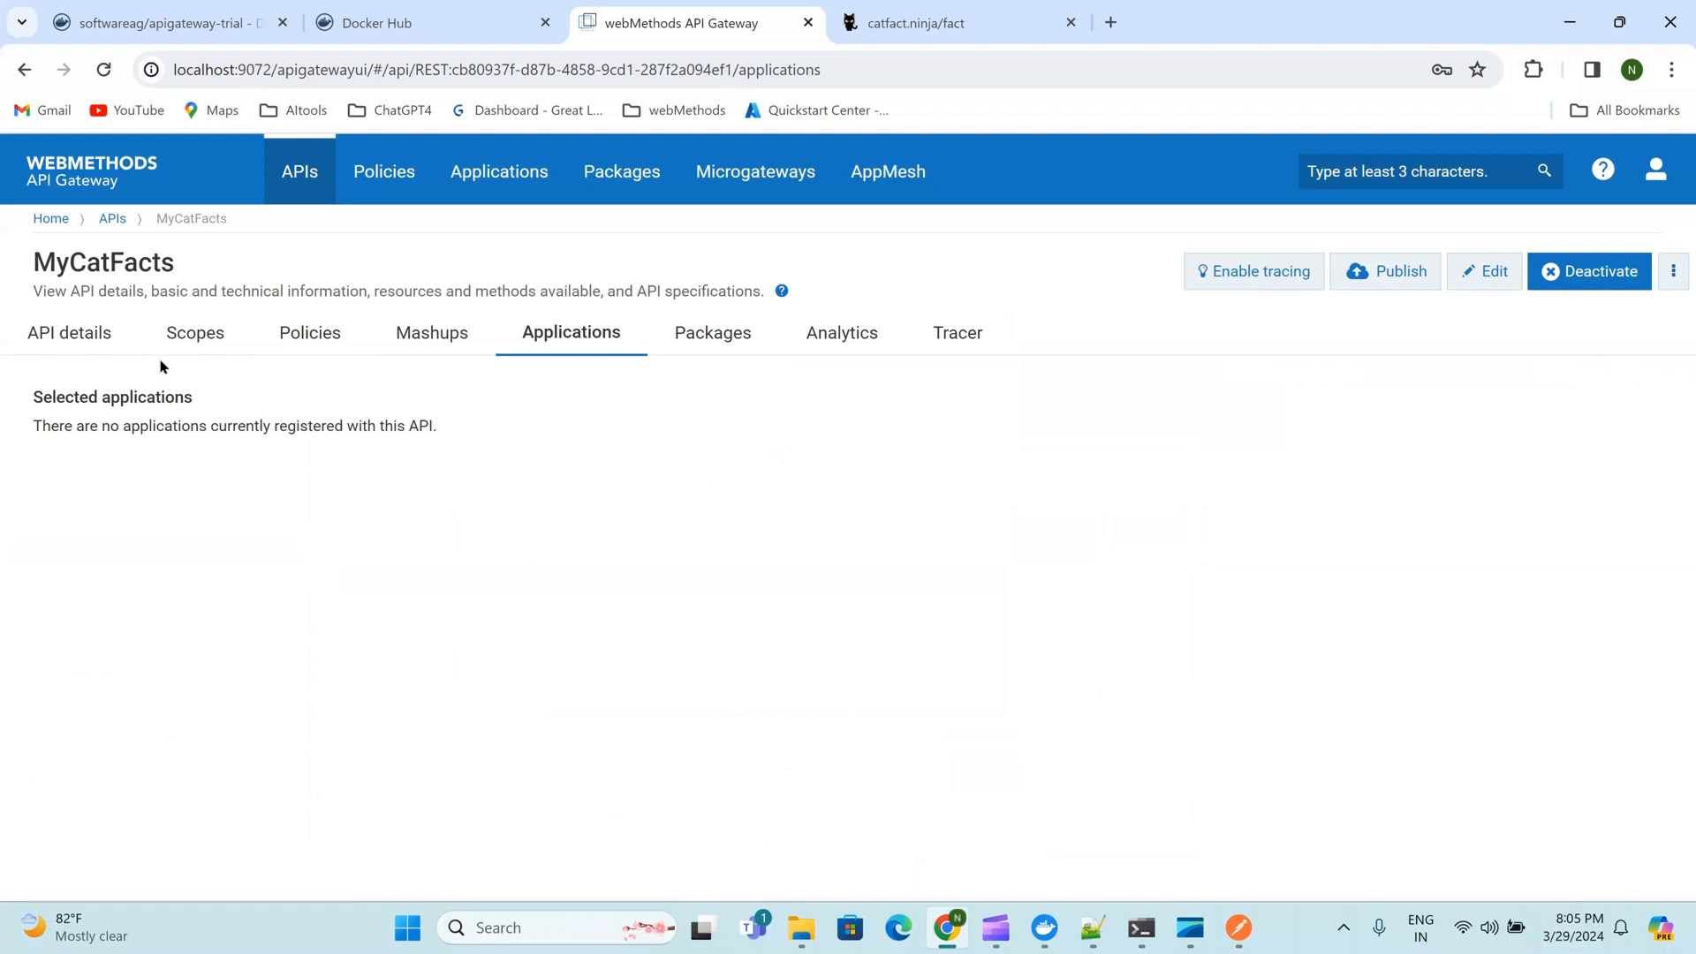
left_click(106, 341)
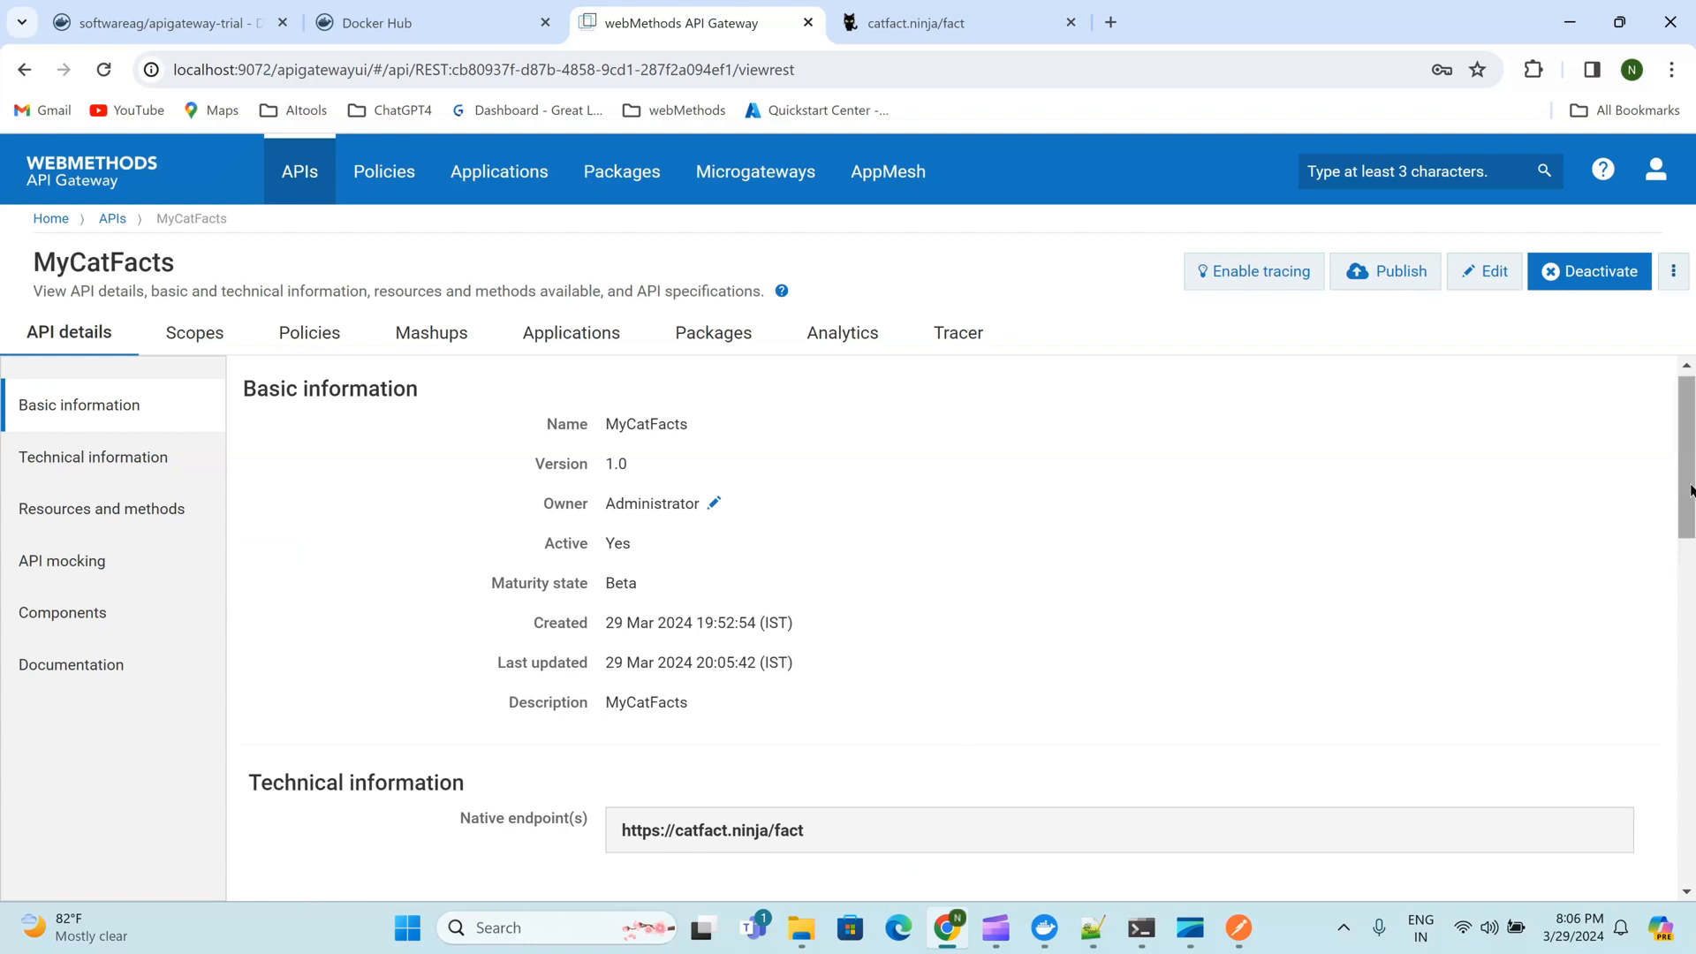
left_click(233, 344)
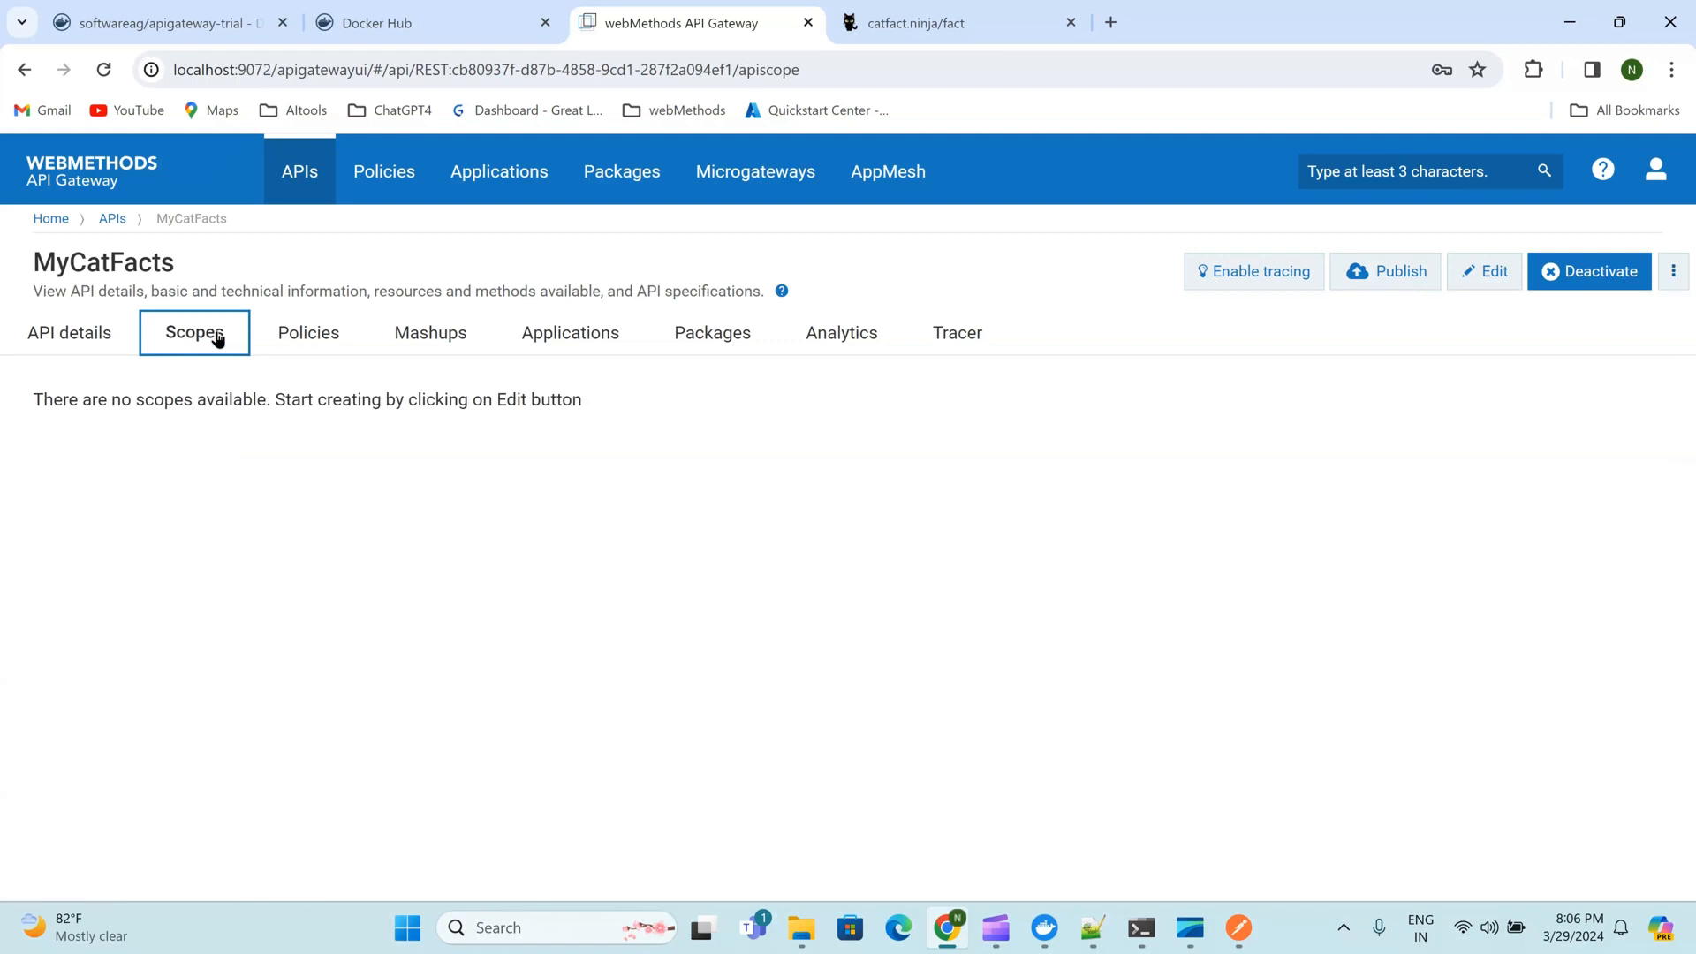
left_click(289, 335)
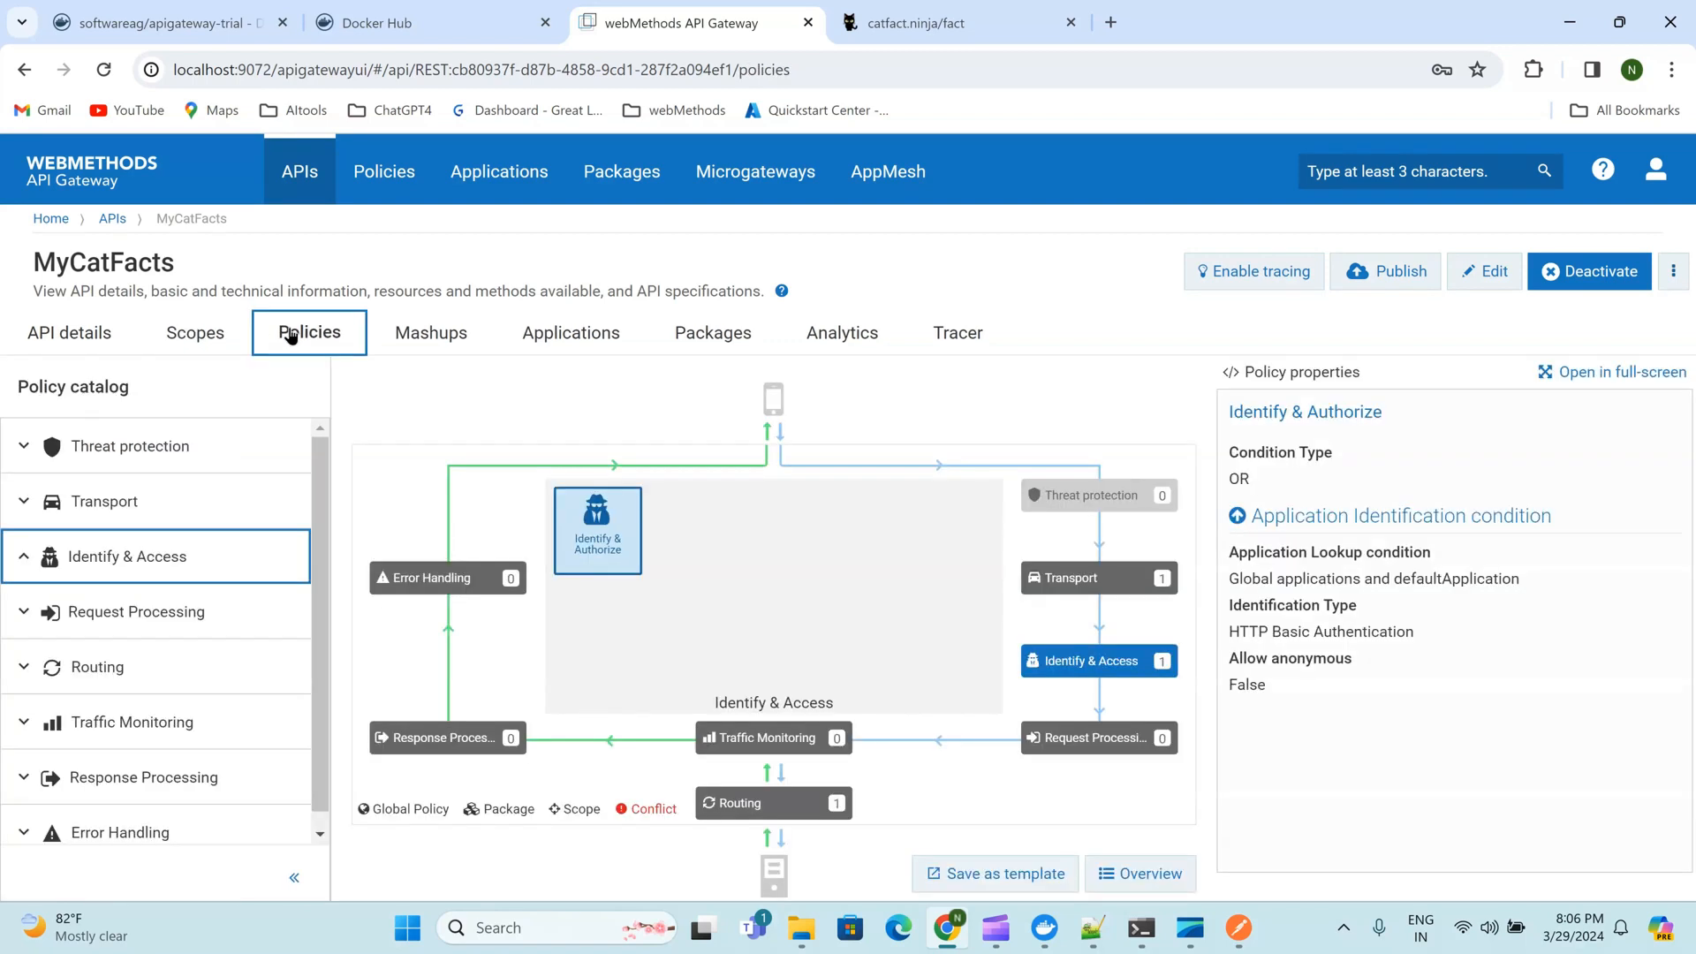
left_click(430, 336)
left_click(569, 342)
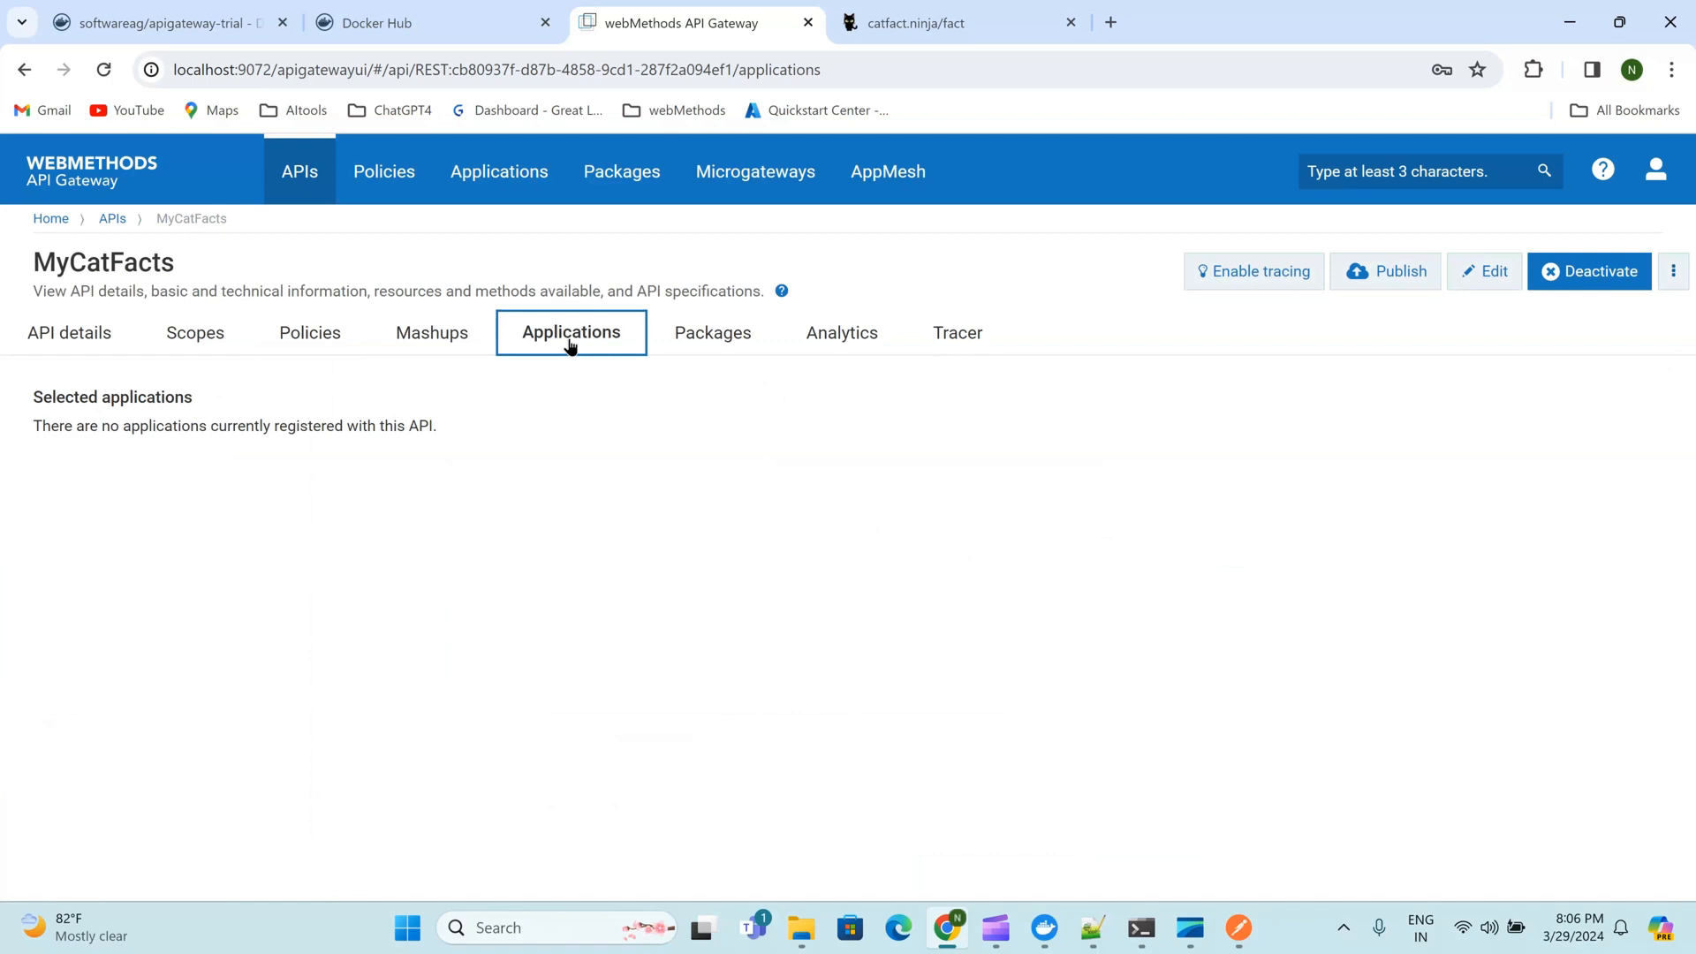
left_click(749, 347)
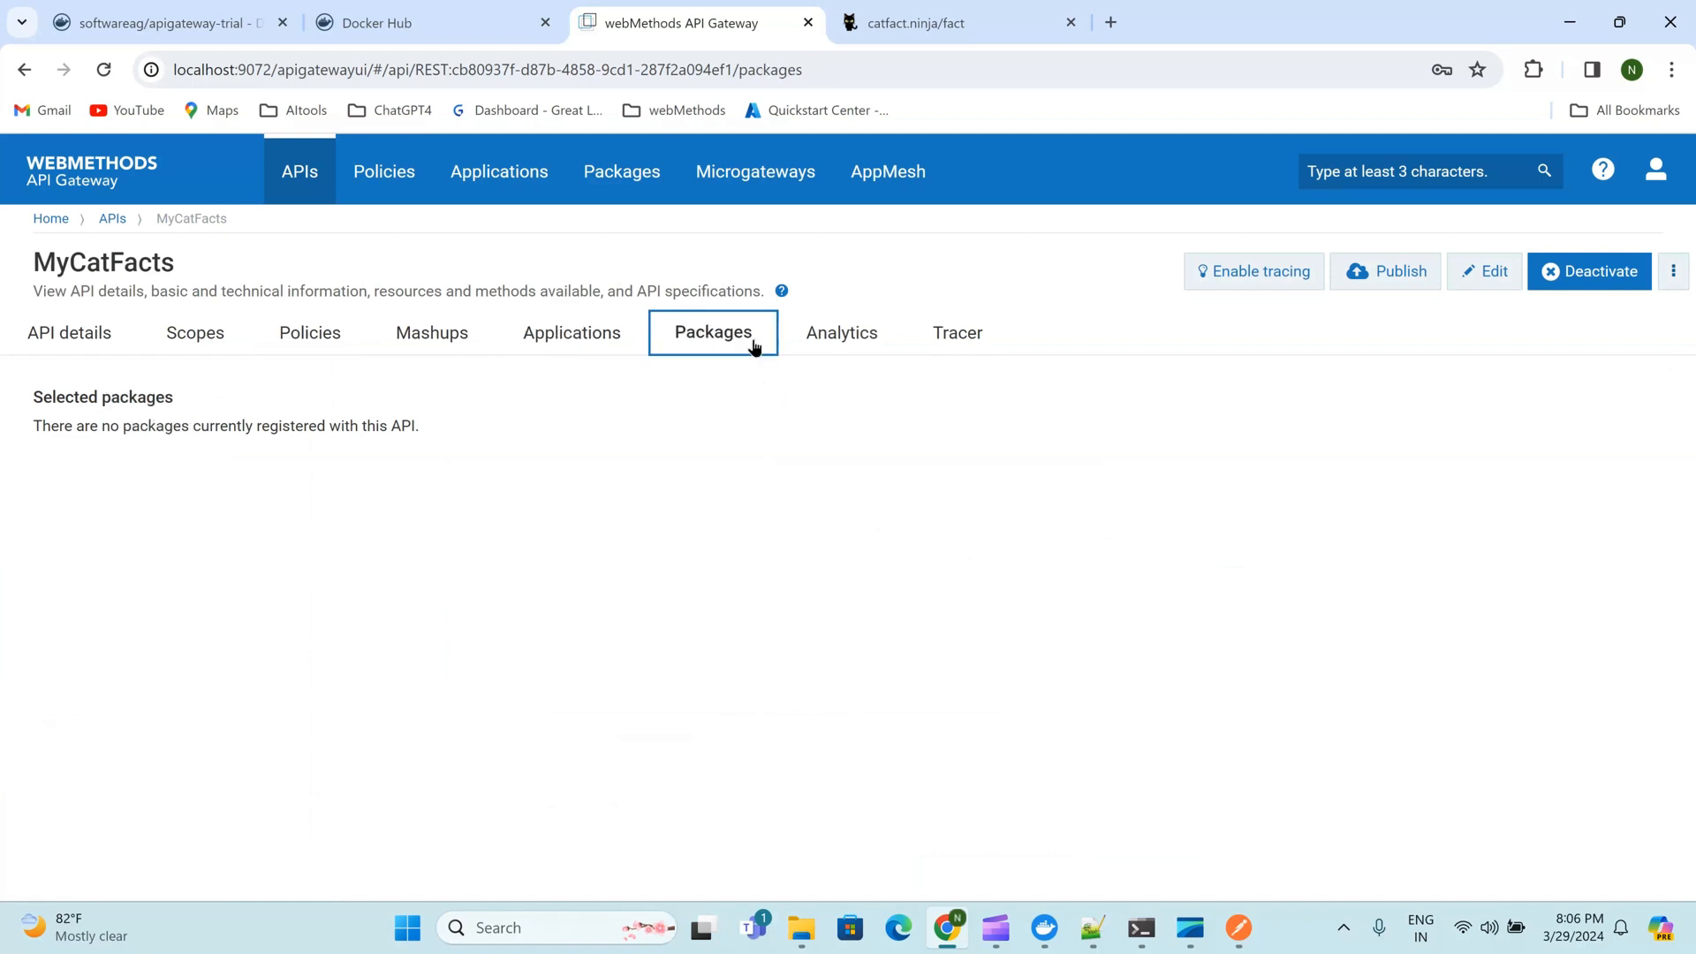
Examine the MyCatFacts analytics and inspect the most recent policy violation event with its payload
left_click(833, 342)
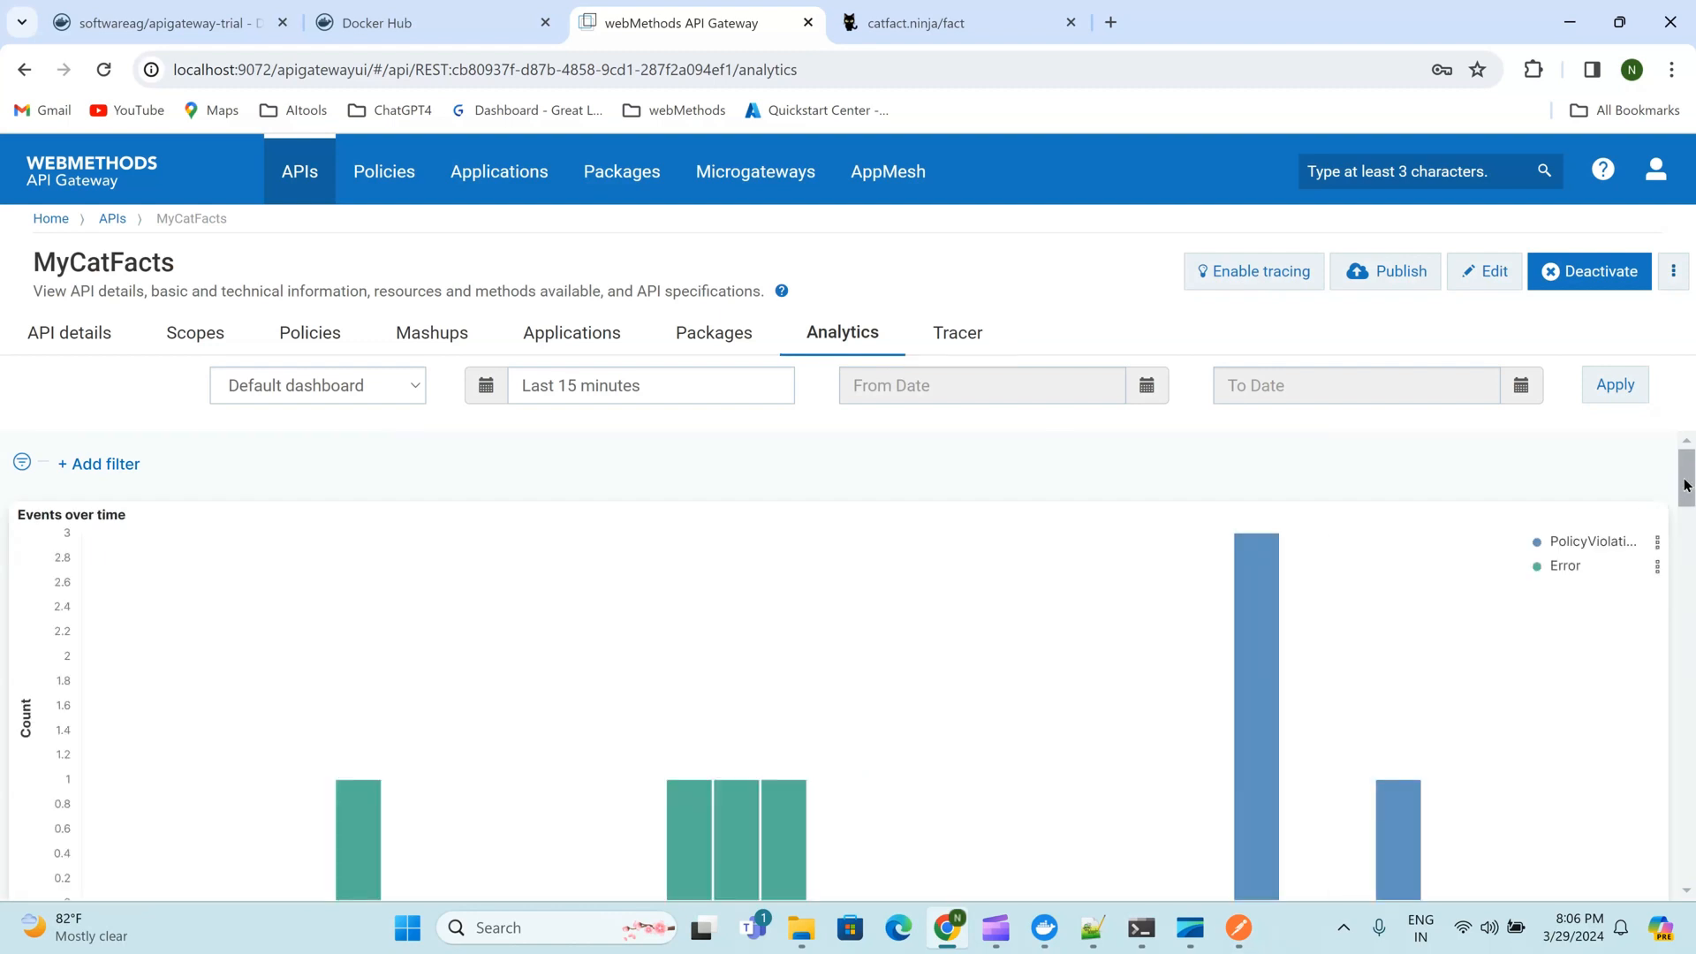
left_click_drag(1684, 484, 1688, 794)
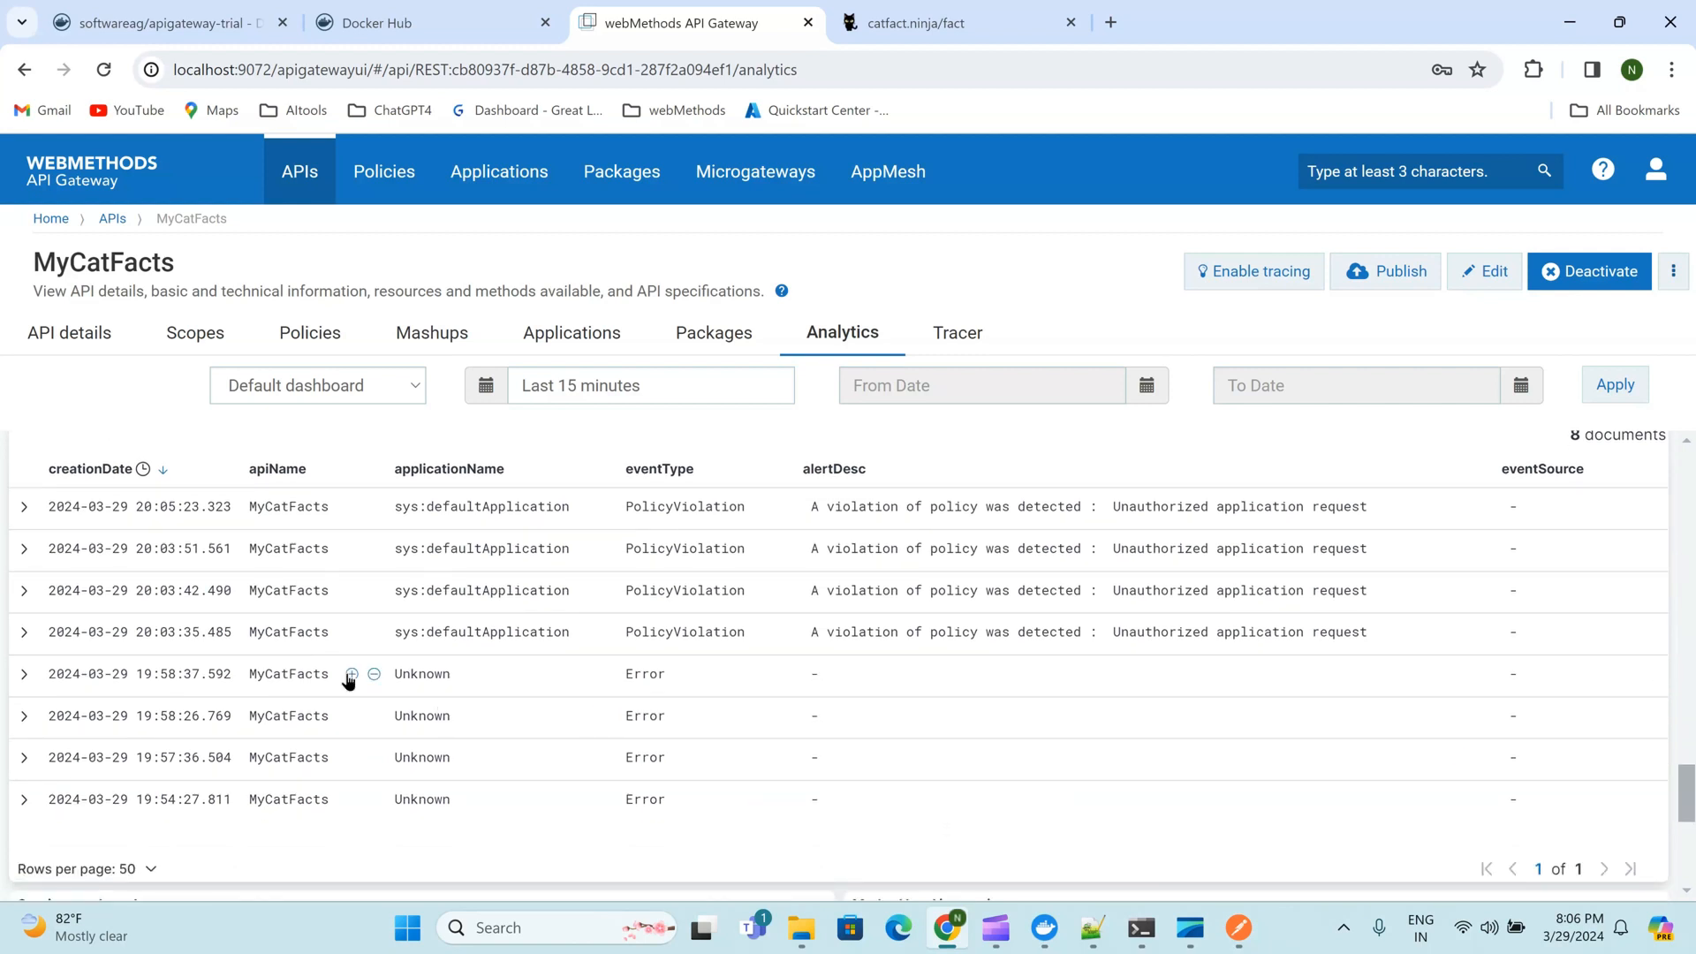
left_click(26, 511)
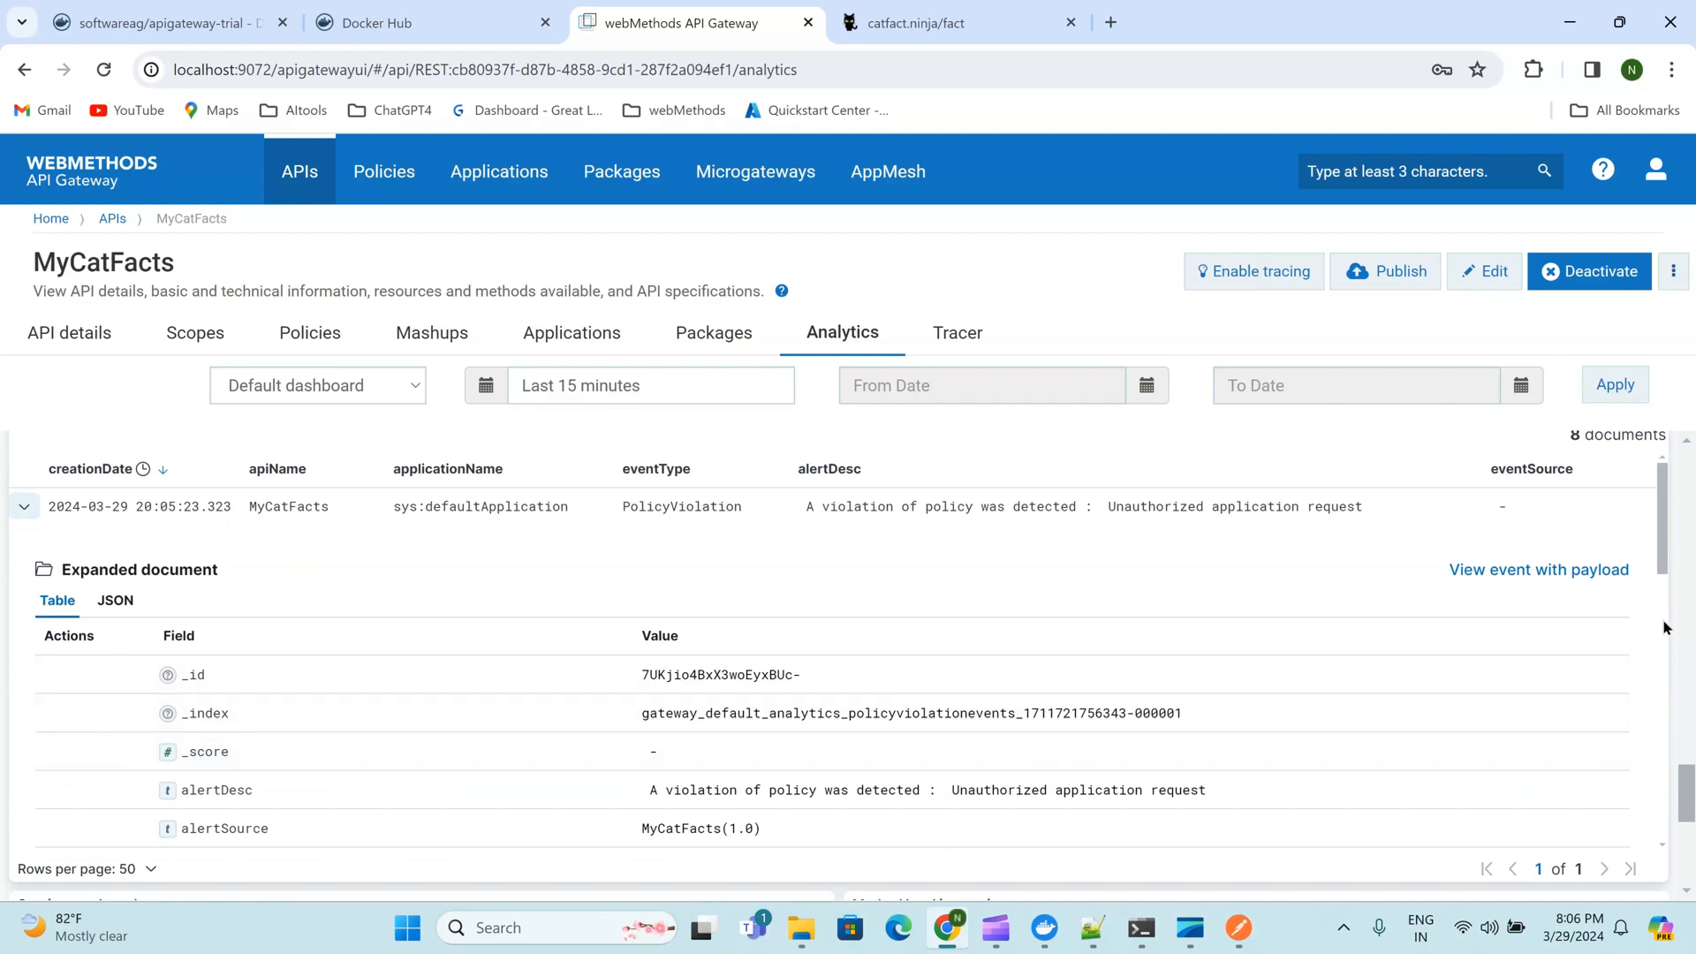
left_click(1594, 569)
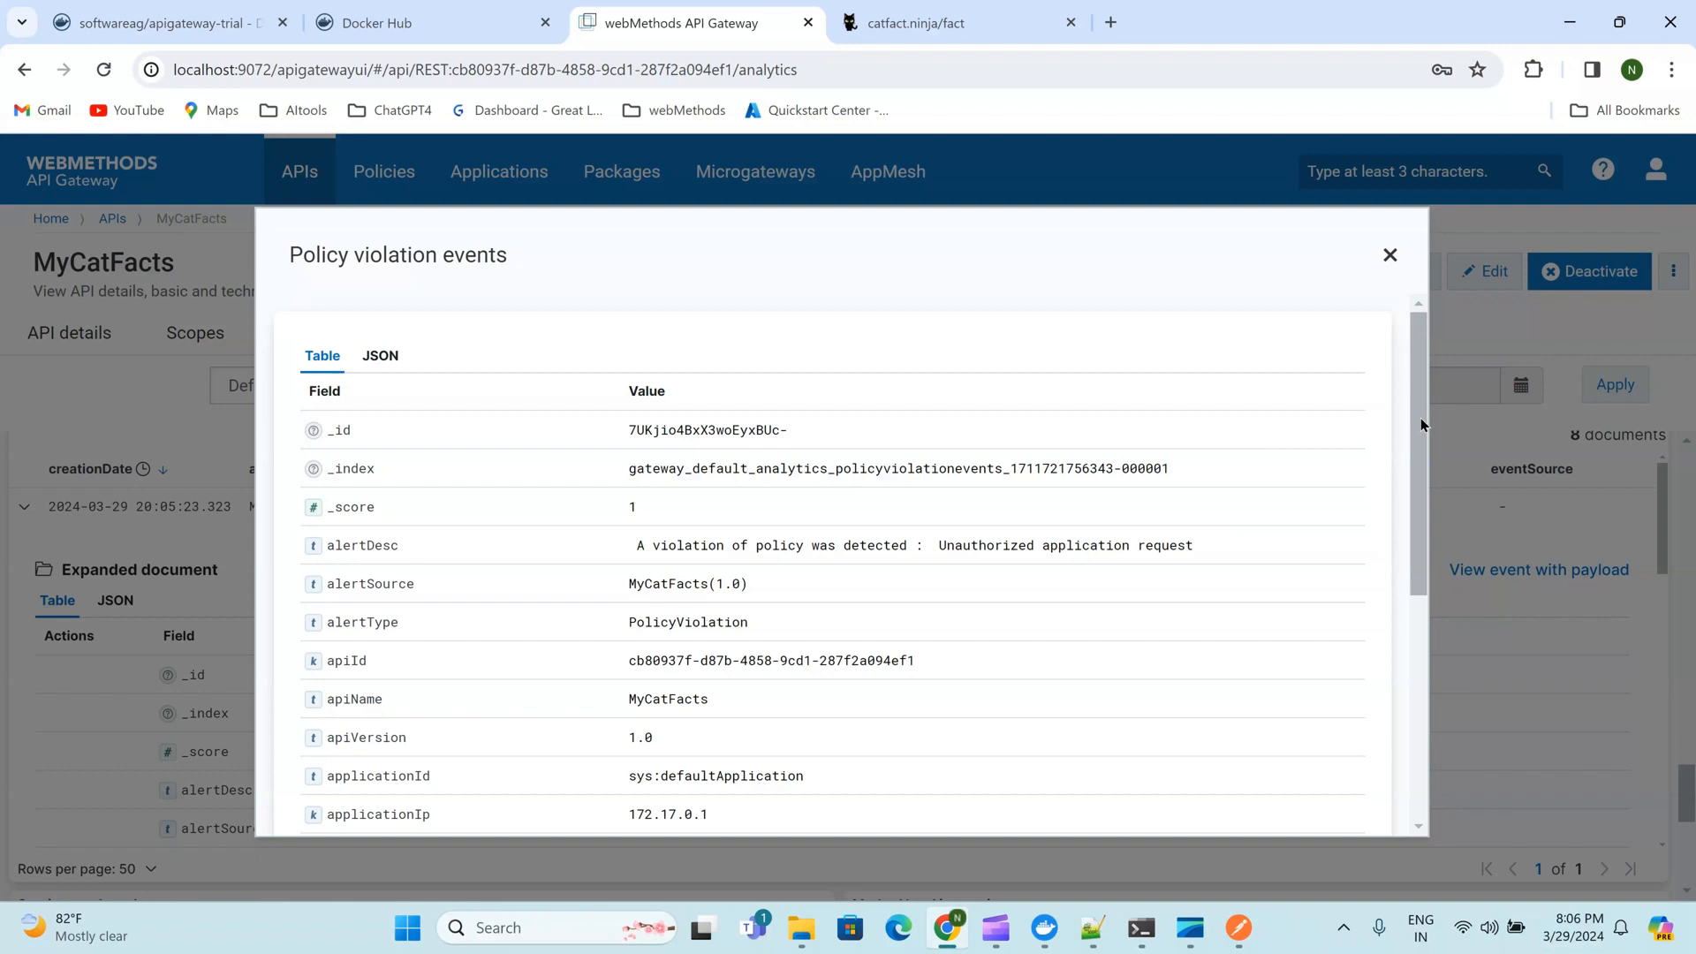
left_click_drag(1420, 426, 1446, 659)
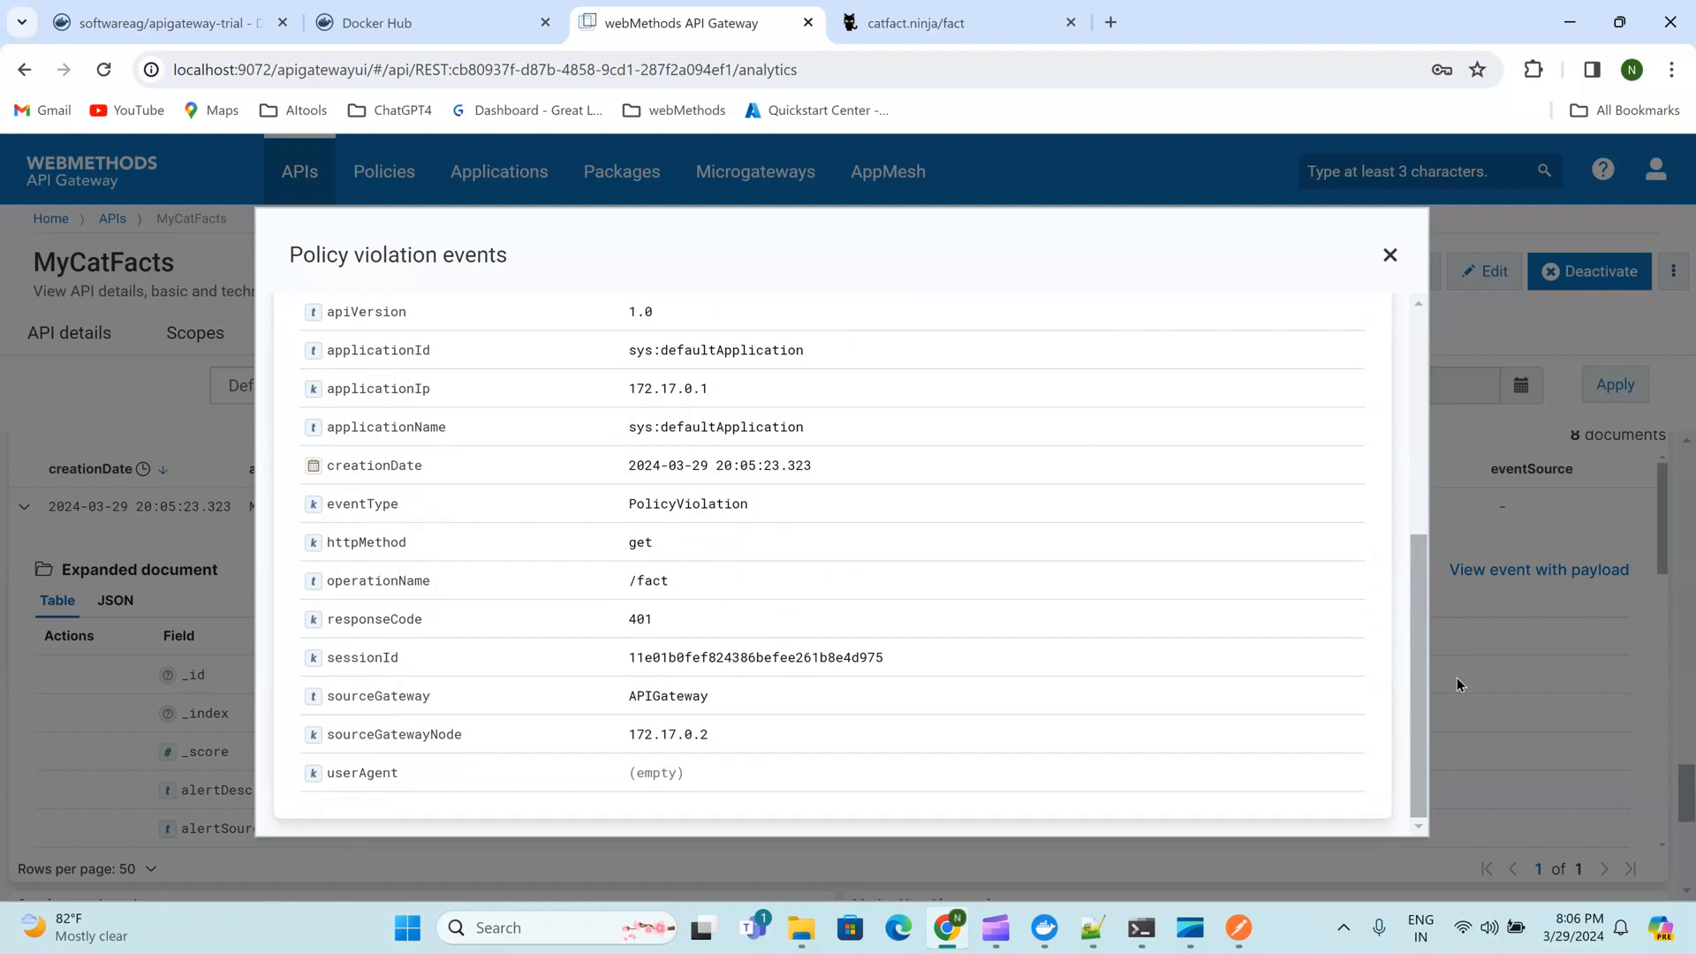
left_click(1390, 255)
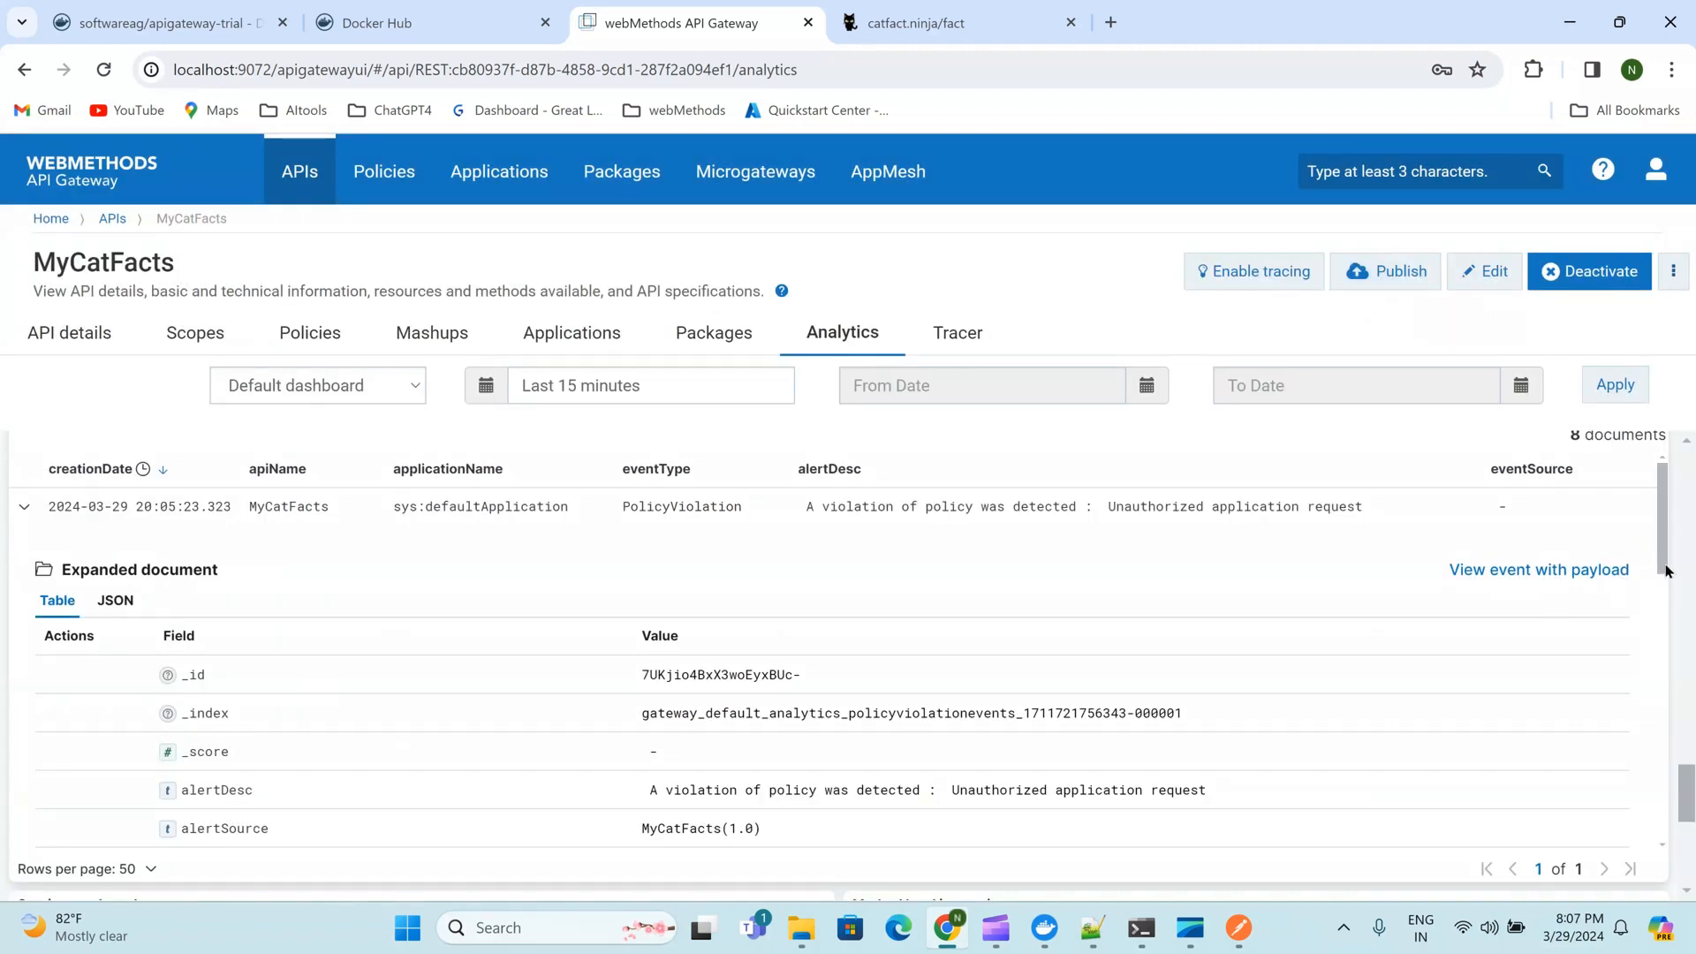
Check the tracer, packages, applications and API details of MyCatFacts, and return to the Manage APIs list
left_click(963, 334)
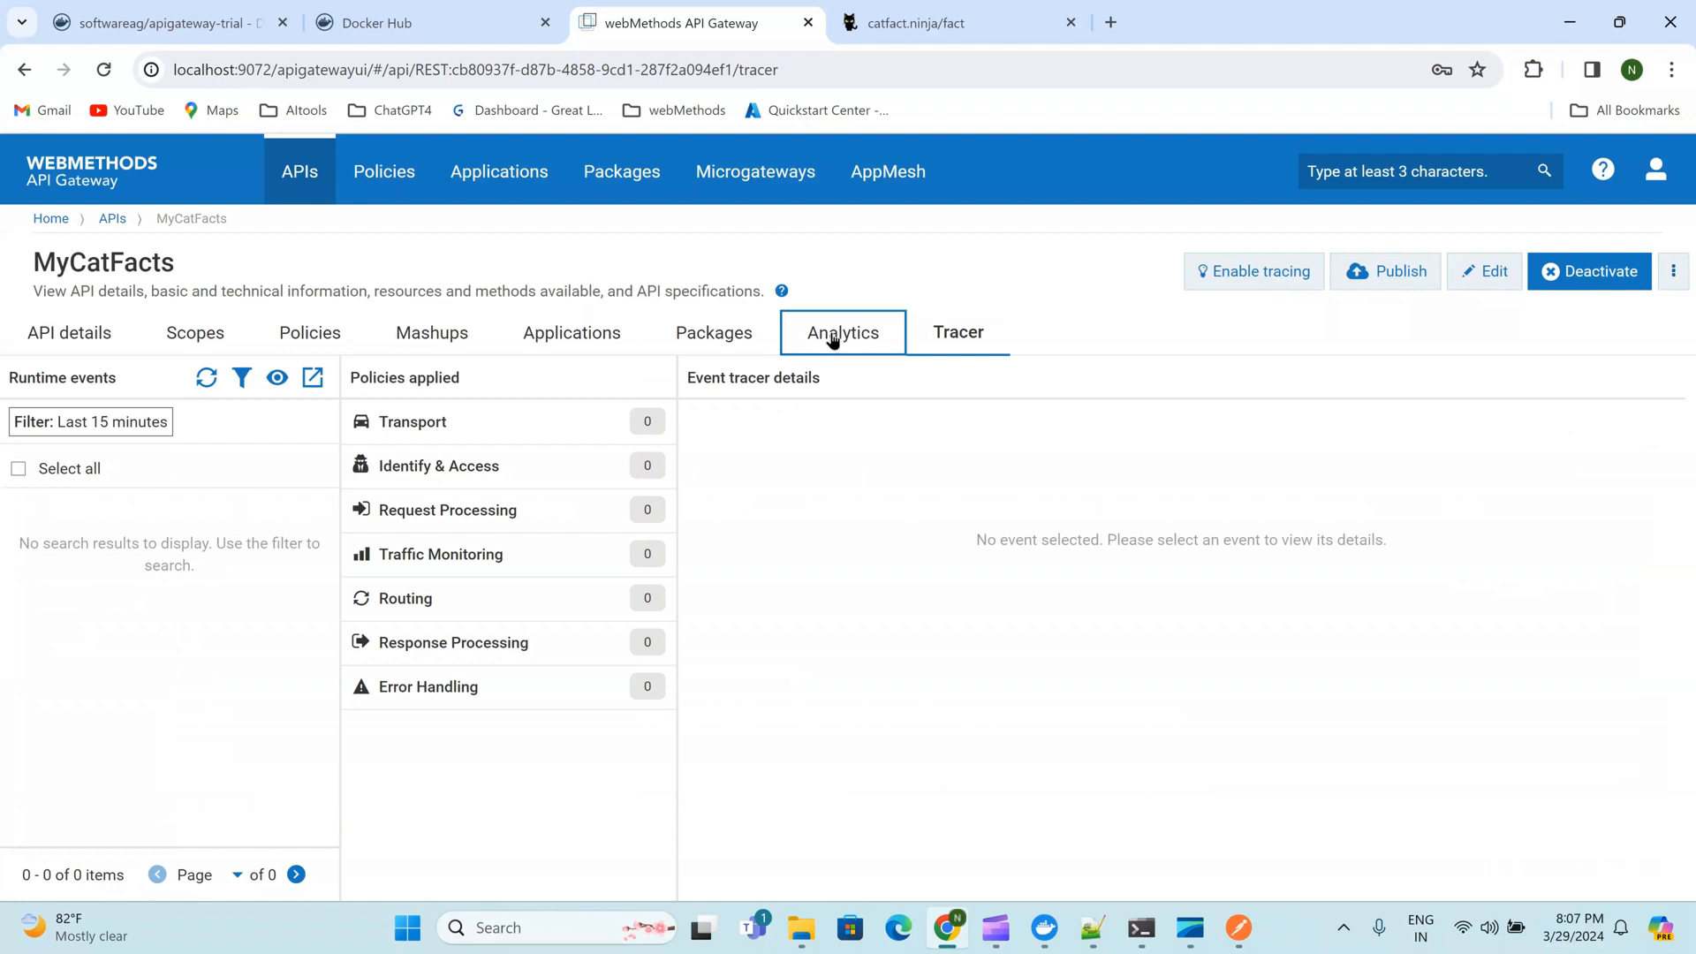
left_click(719, 337)
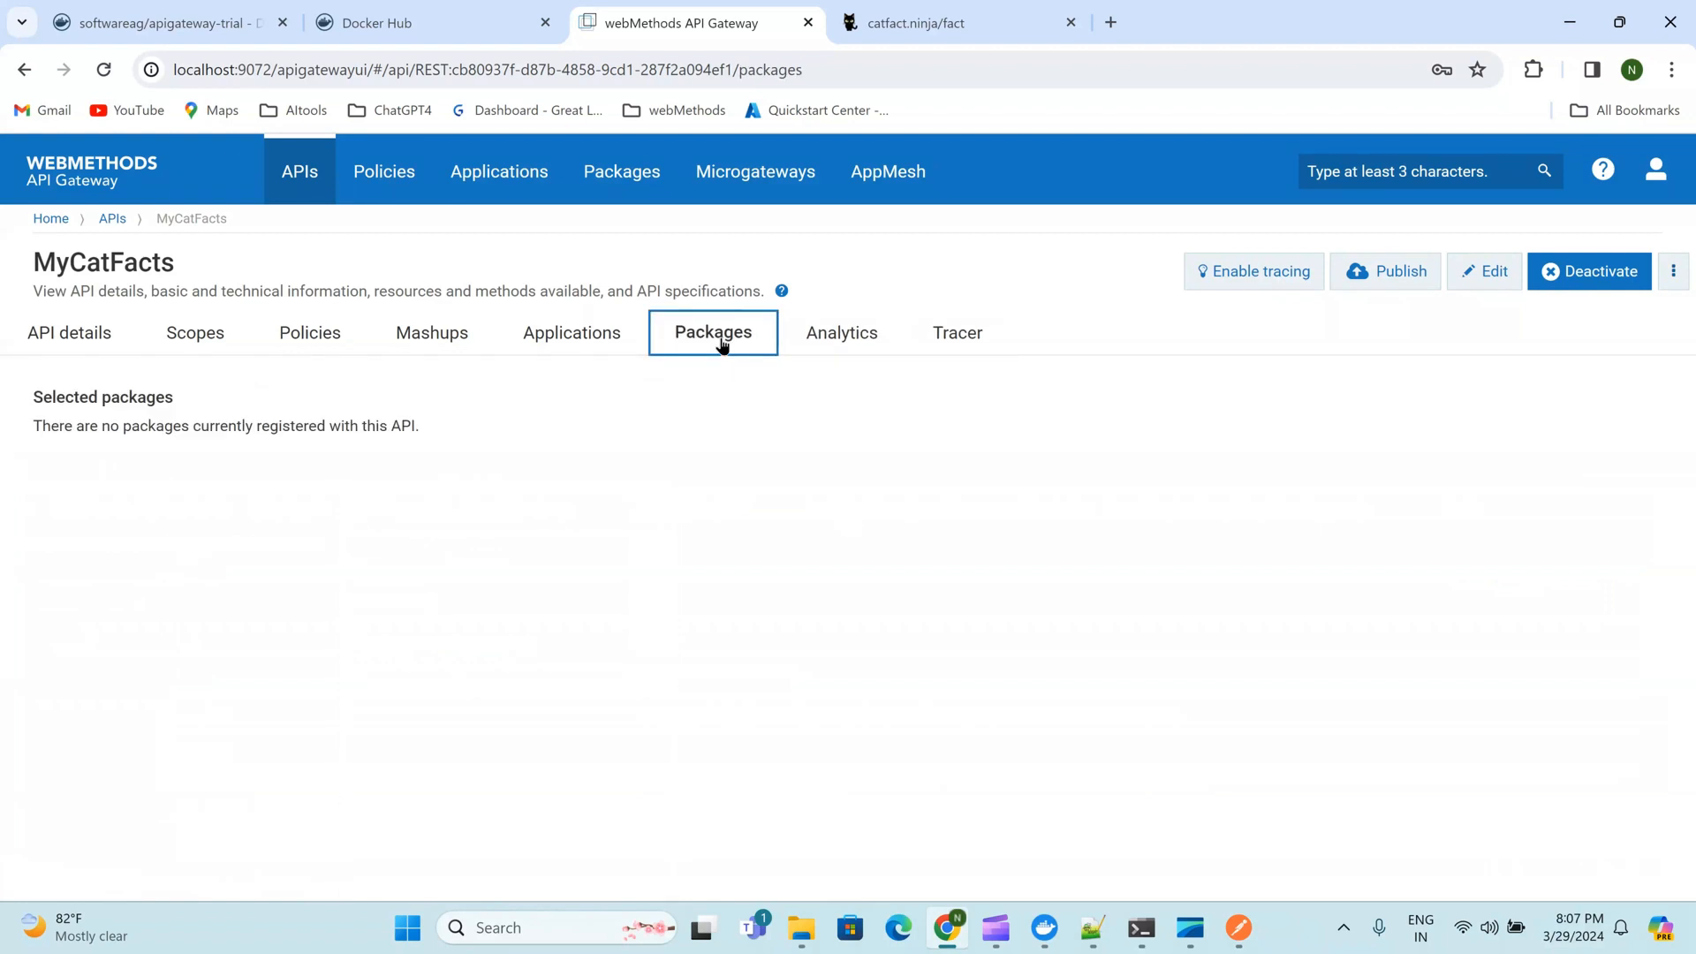
left_click(579, 346)
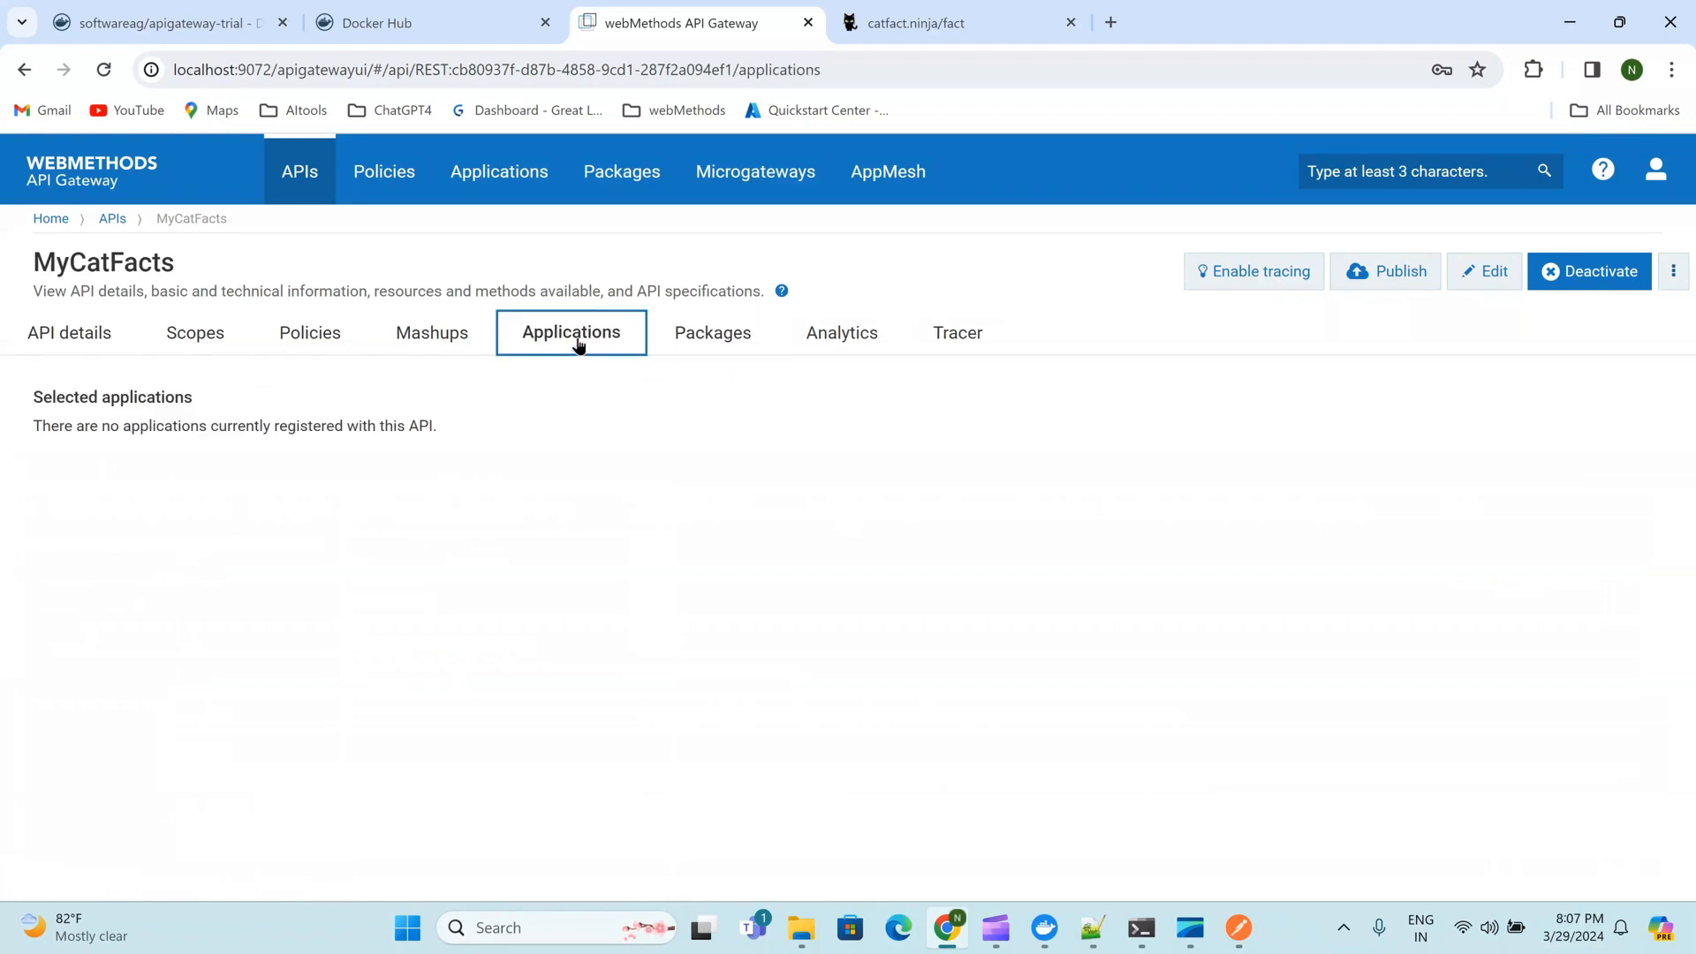
left_click(102, 337)
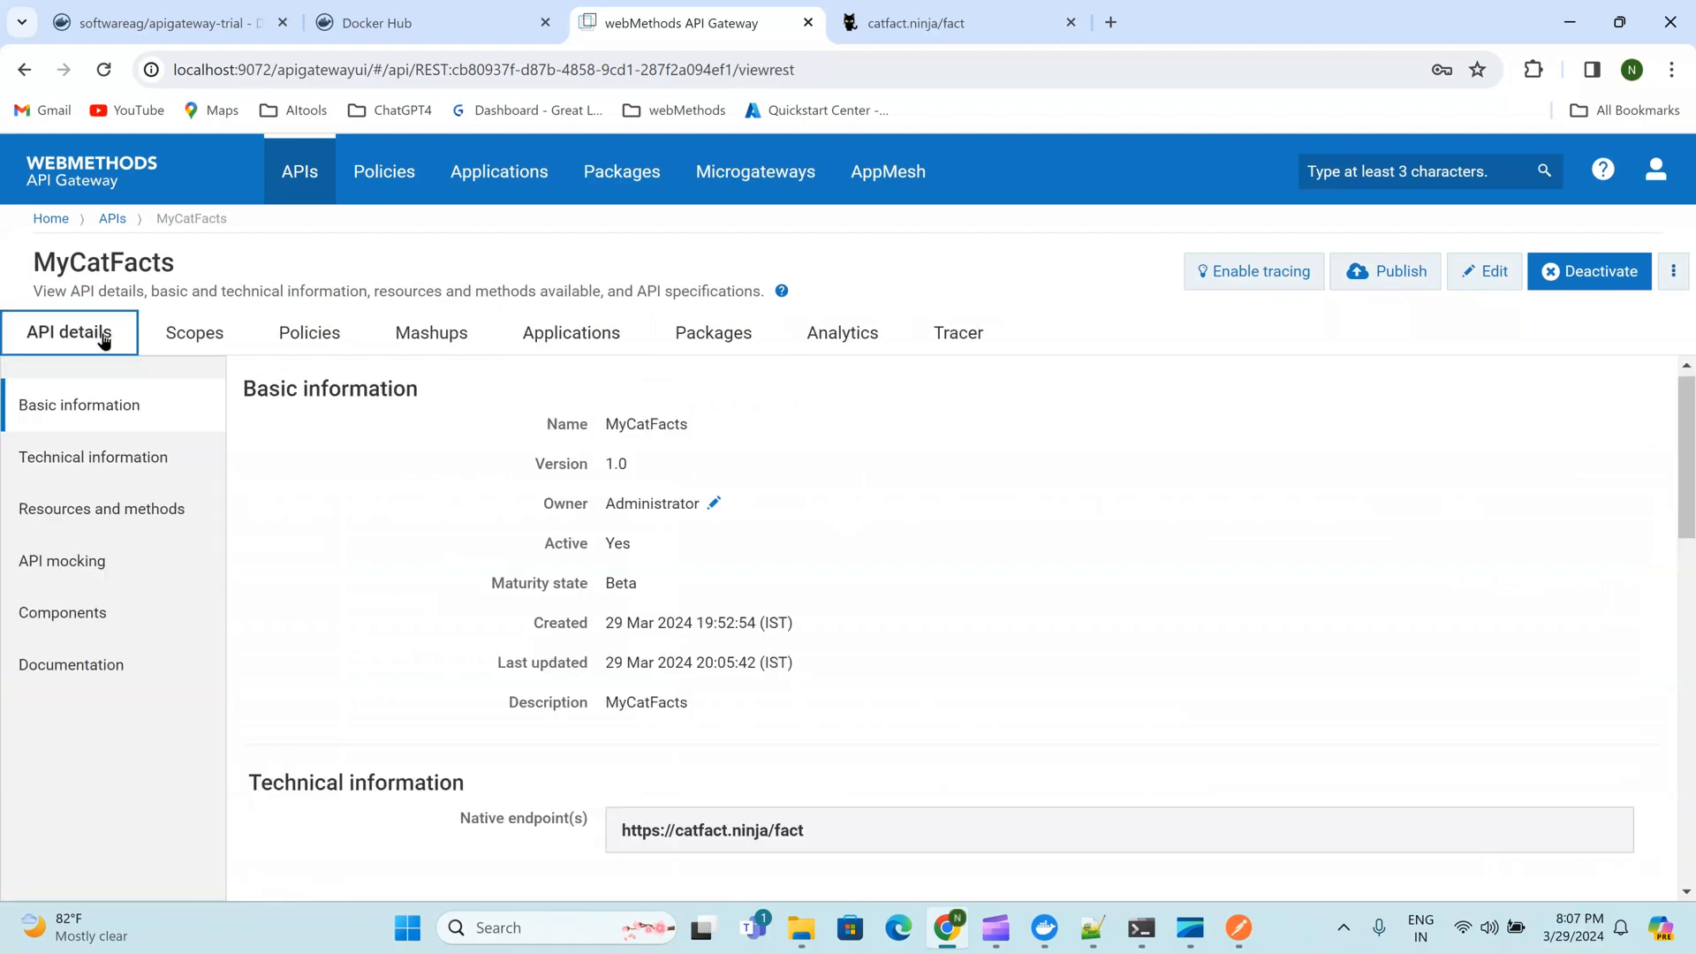
left_click(55, 219)
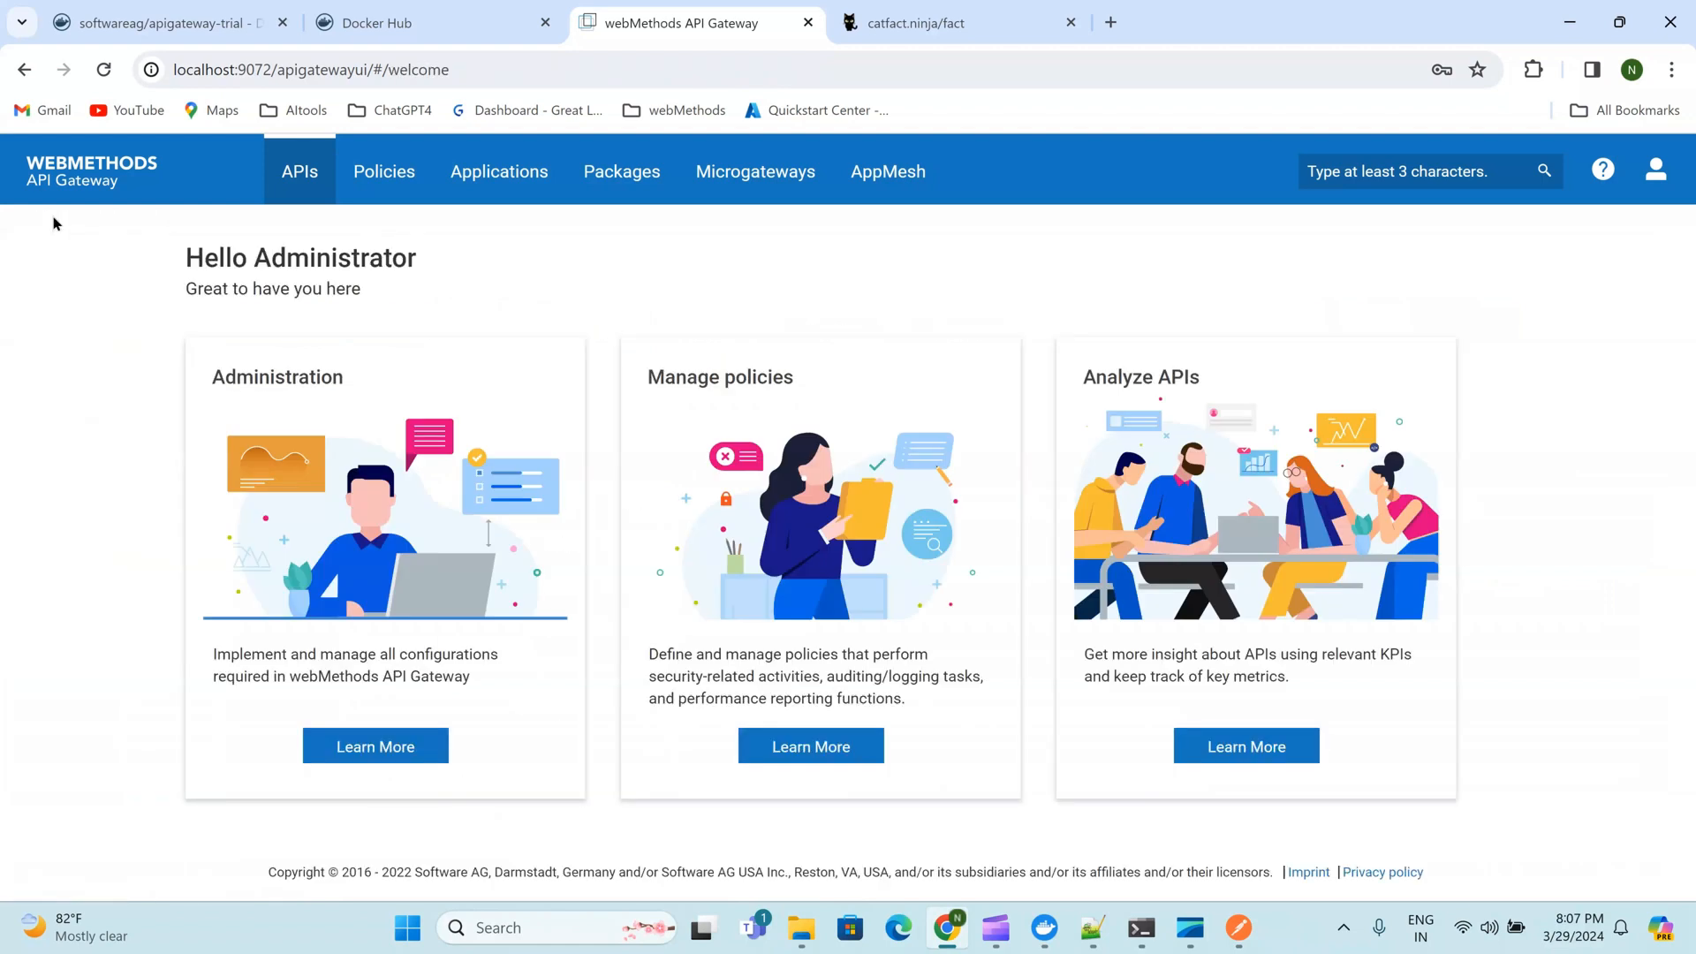
left_click(334, 184)
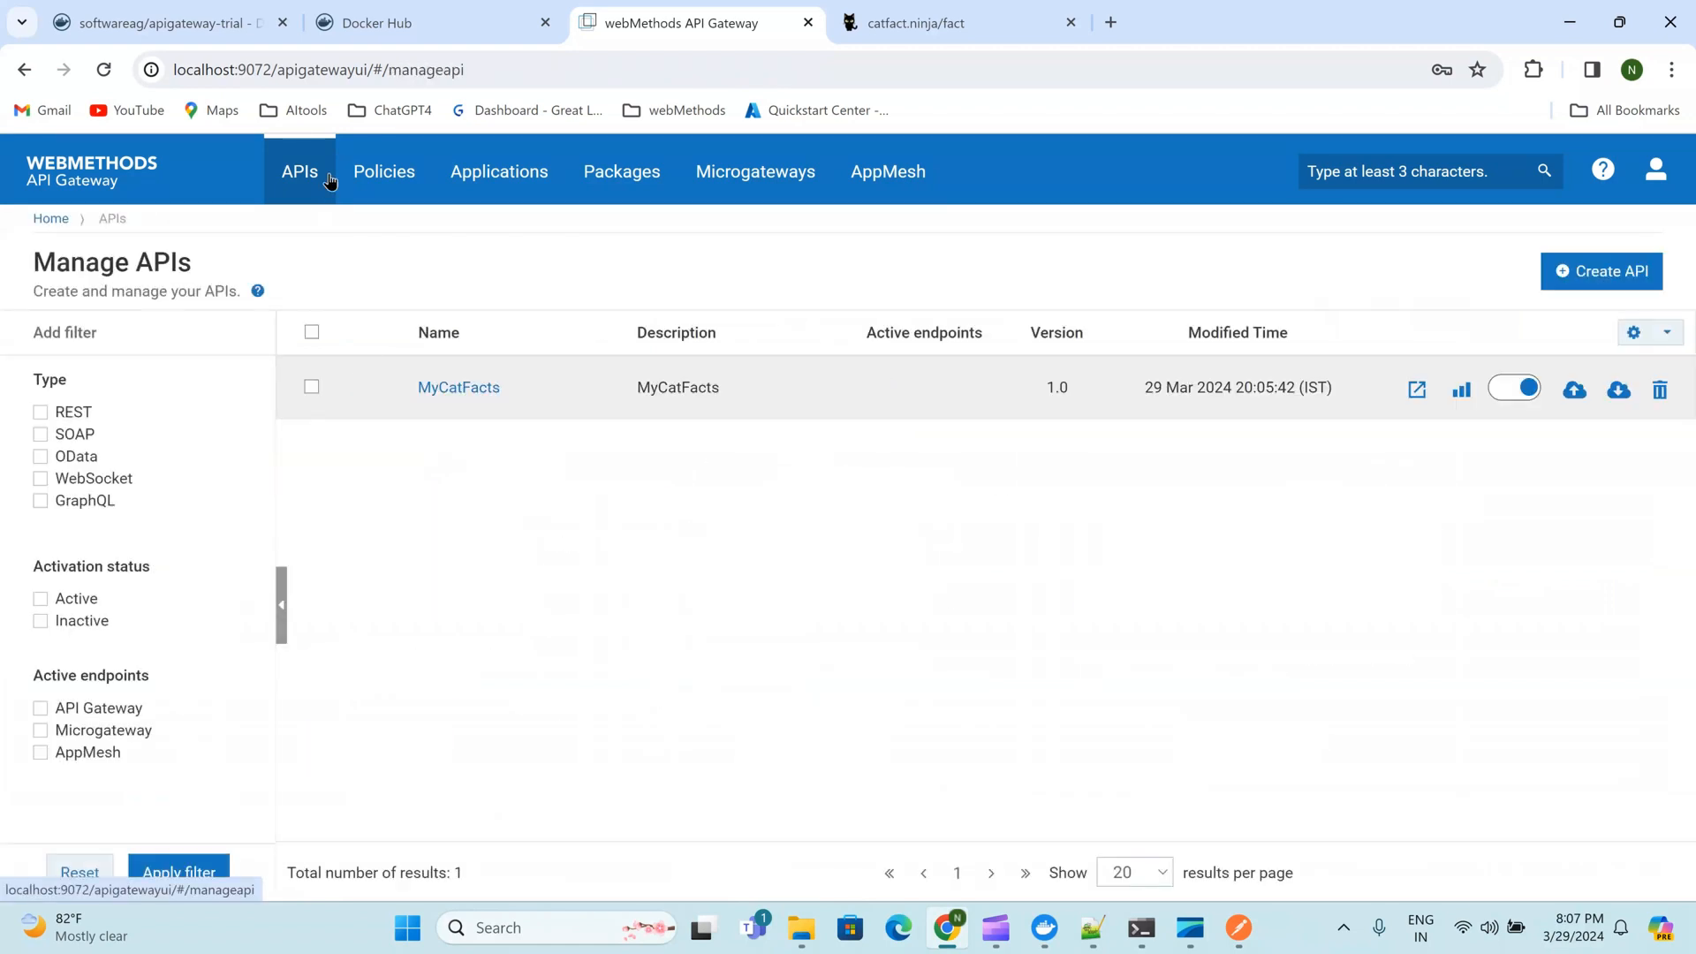